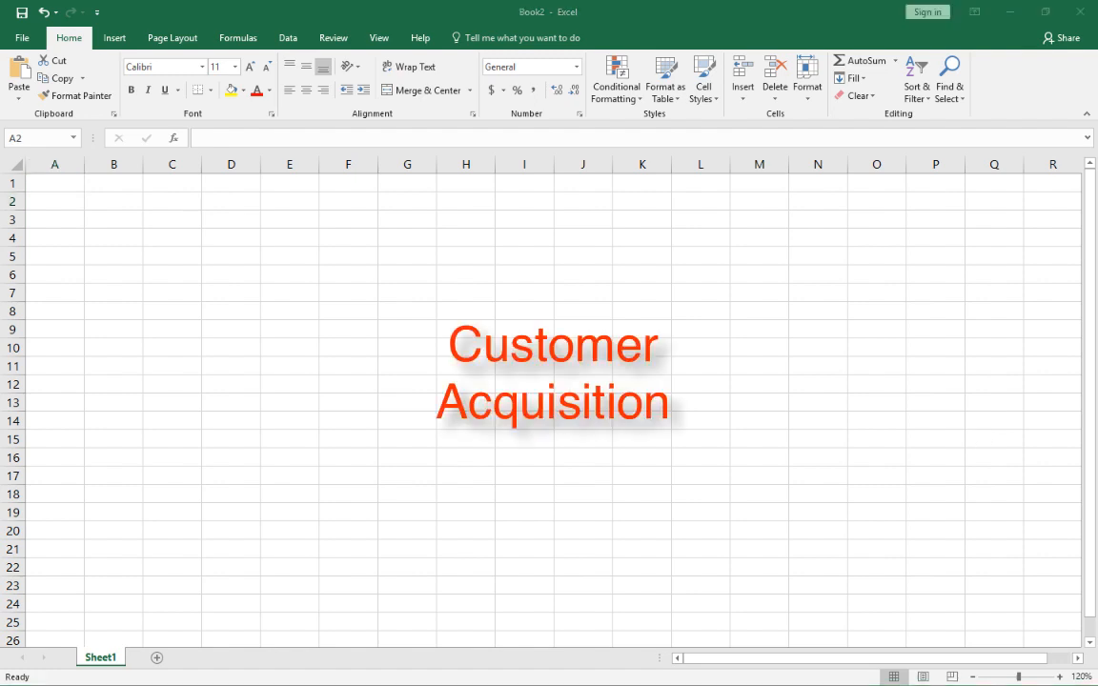
Enter the first two month headers, M1 in cell B1 and M2 in cell C1
left_click(355, 298)
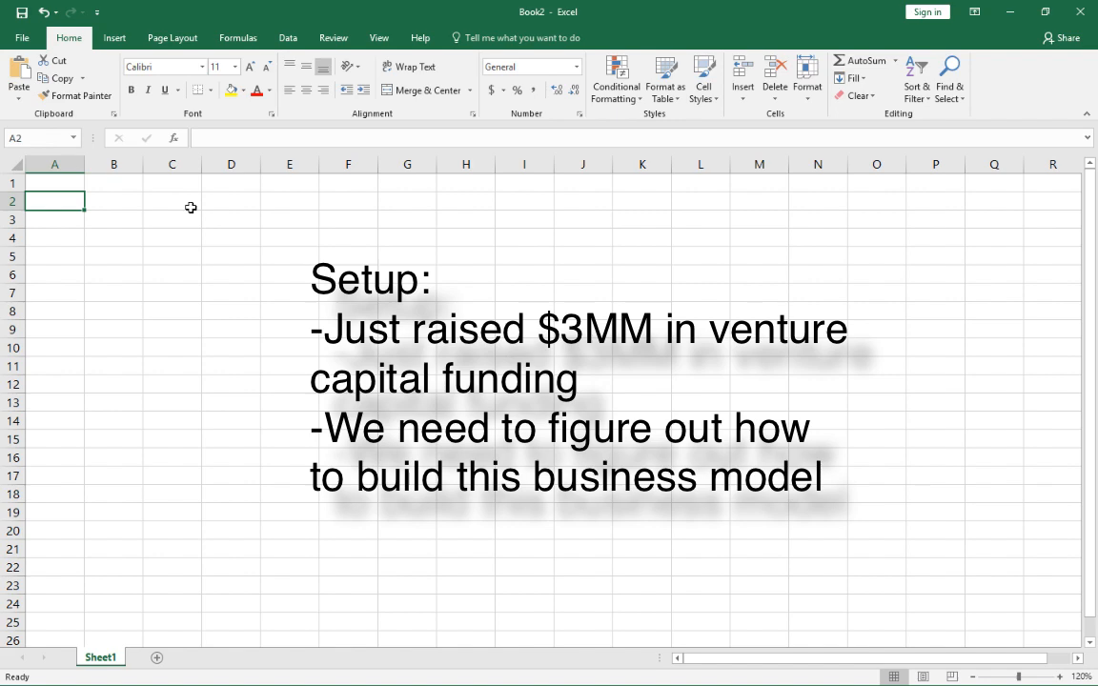
left_click(113, 184)
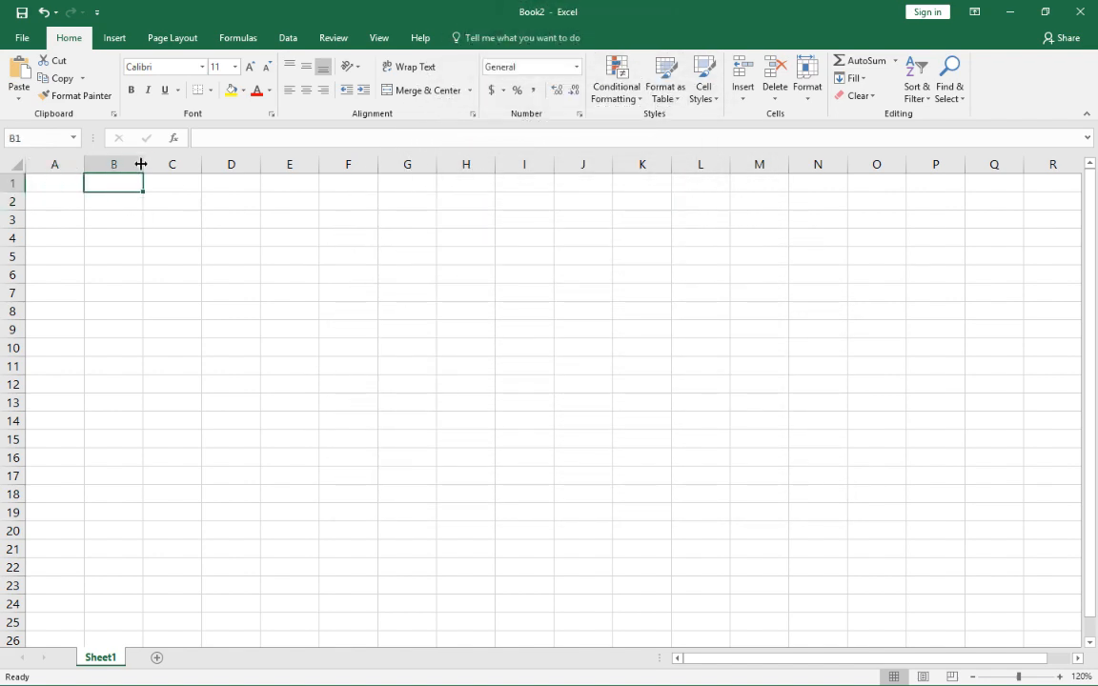
type("M1")
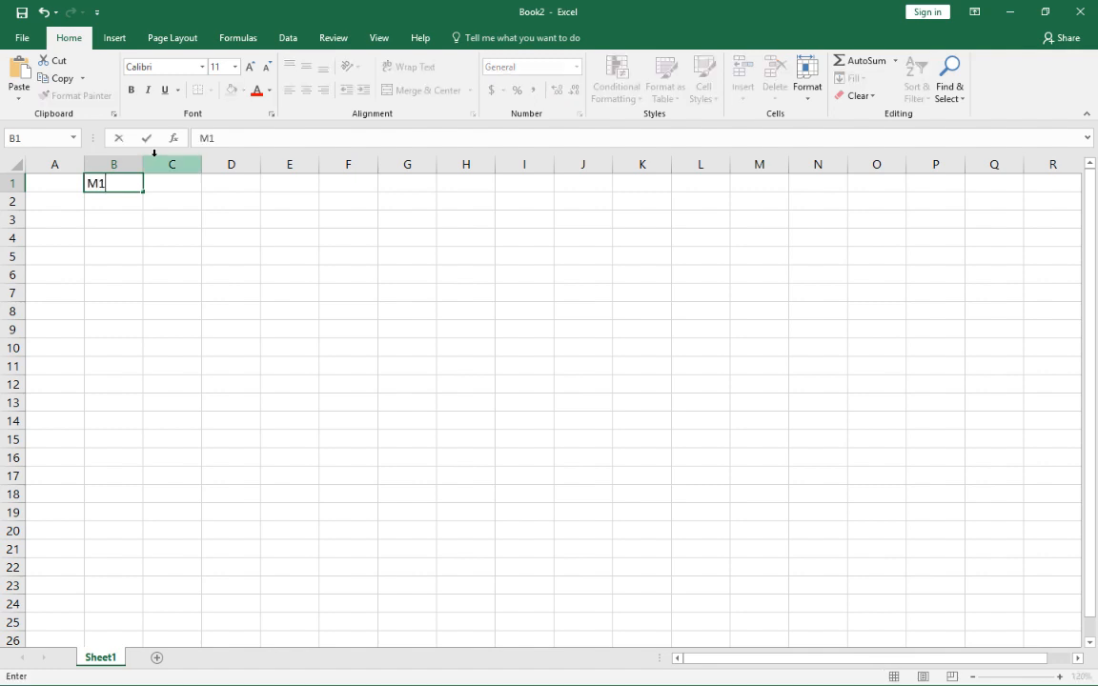
key("Tab")
type("M2")
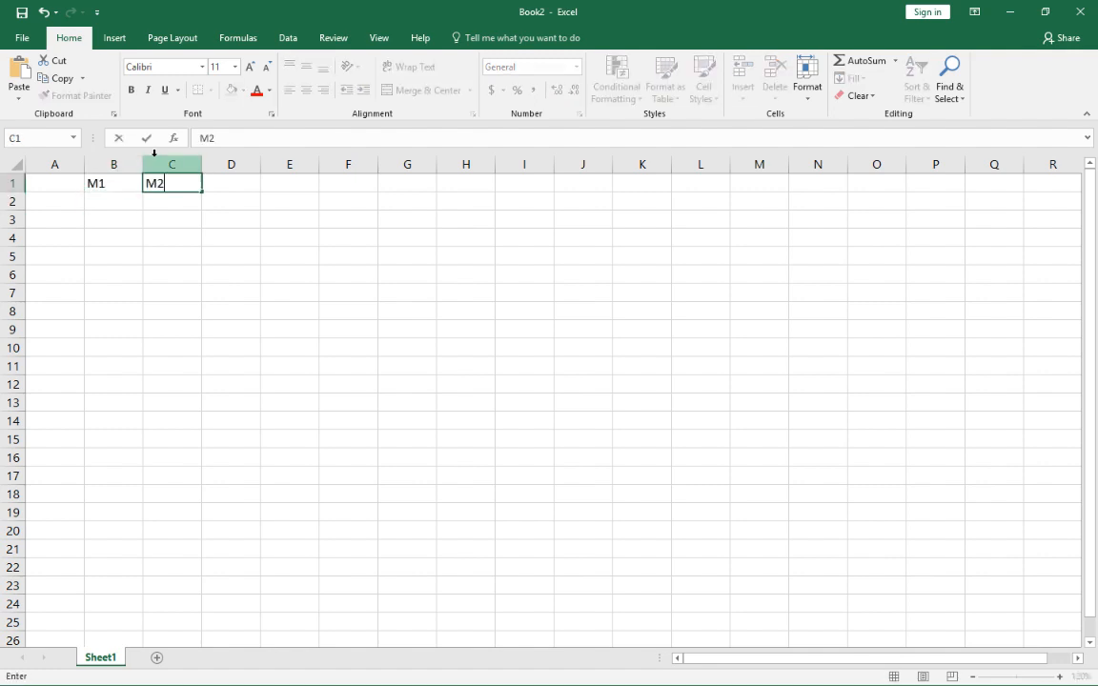
key("Return")
Extend the month headers from M1 and M2 across row 1 up to M48 in AW1
key("Up")
key("Left")
key("shift+Right")
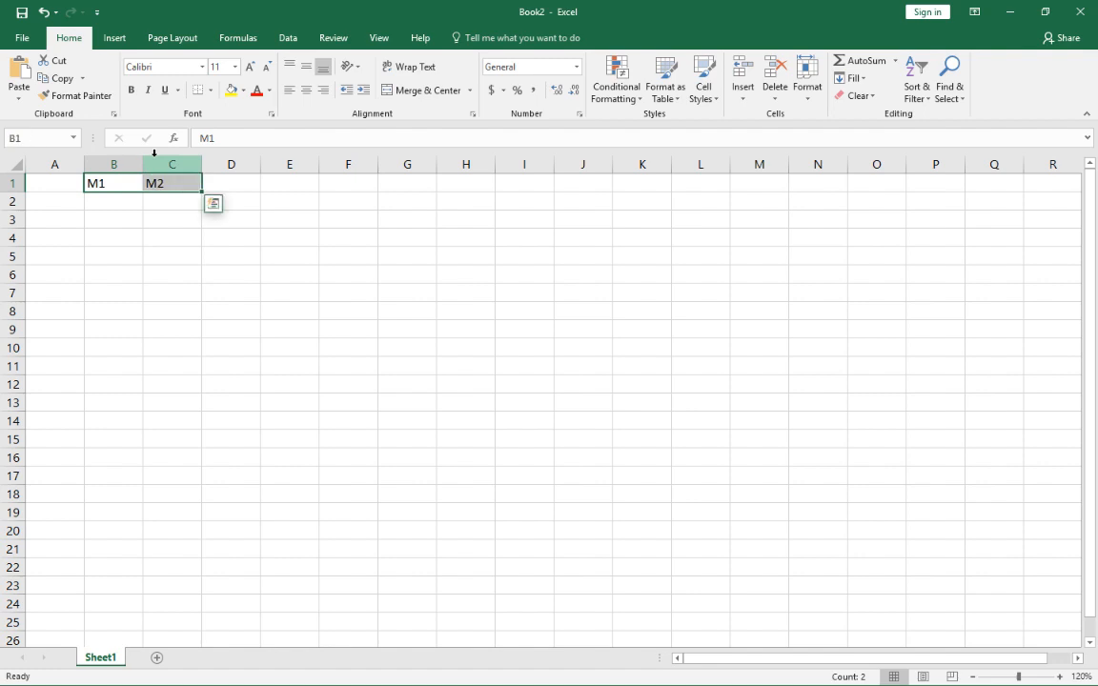
left_click_drag(202, 192, 652, 179)
left_click(654, 184)
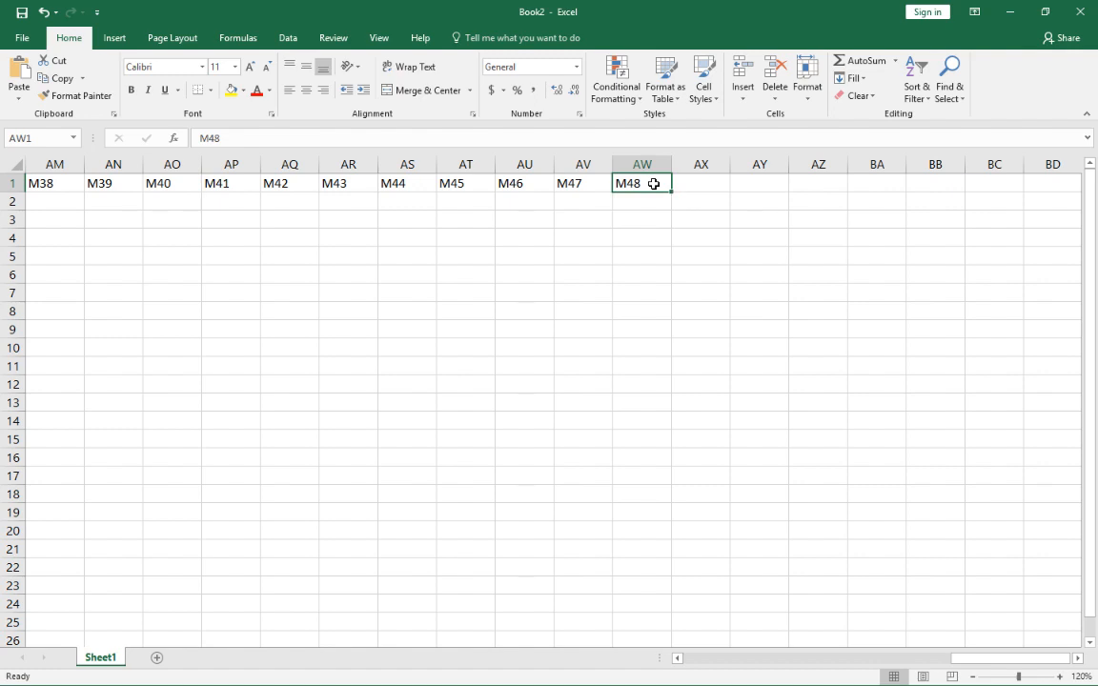
Centre the month headers M1 to M48 and underline row 1
key("ctrl+shift+Left")
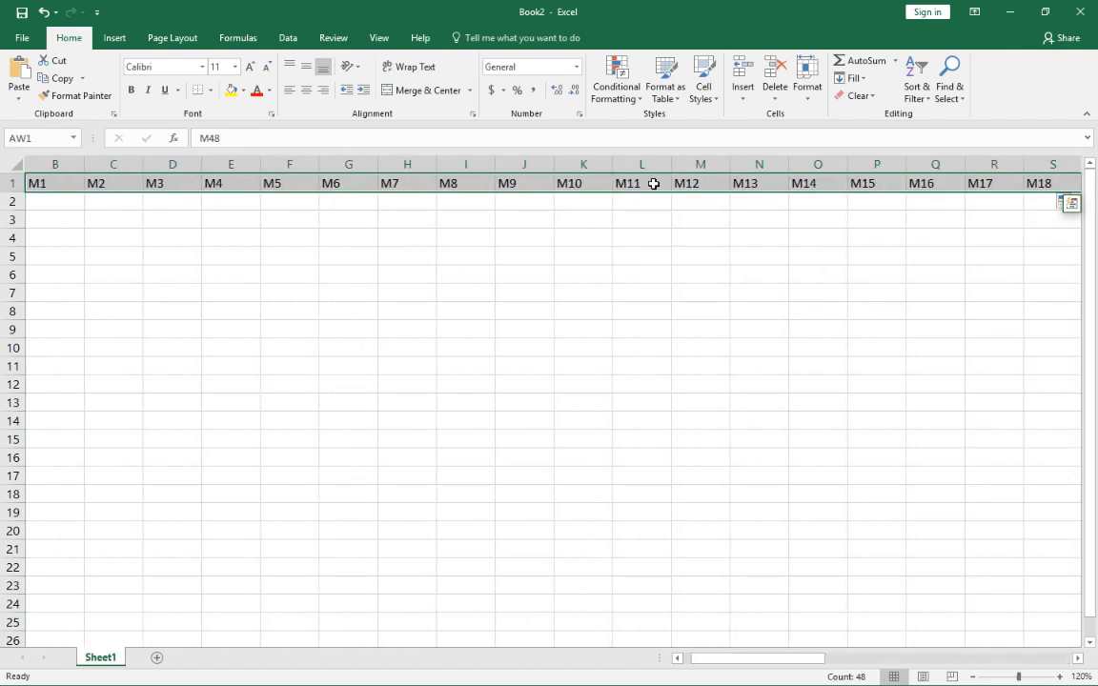
left_click(306, 93)
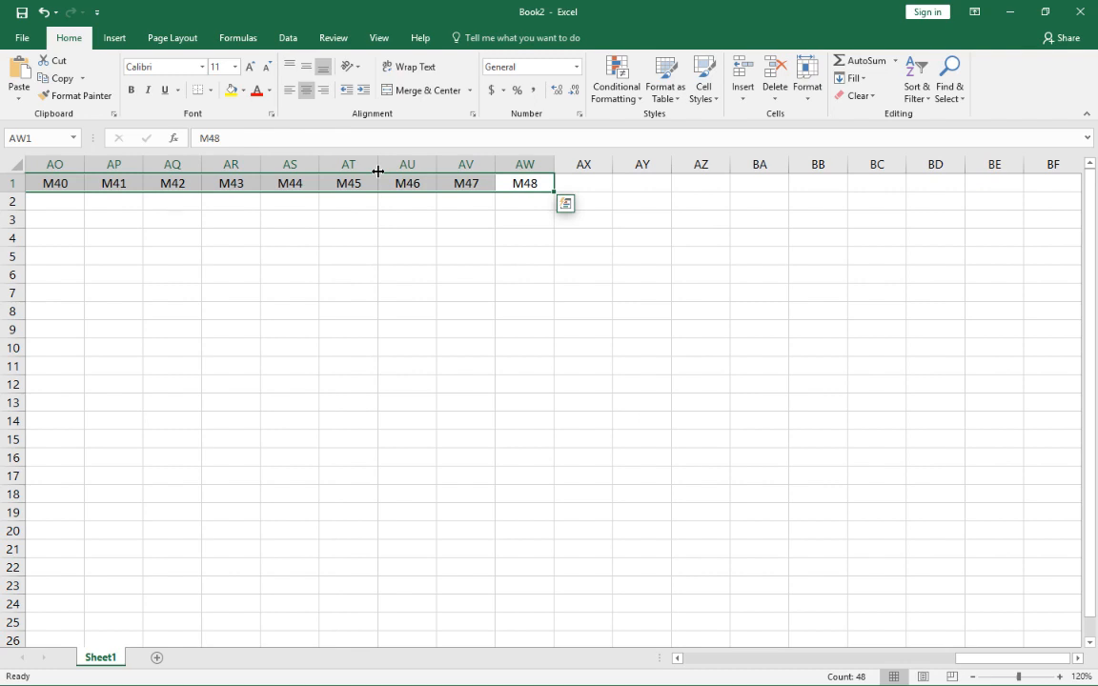
key("ctrl+Home")
key("Right")
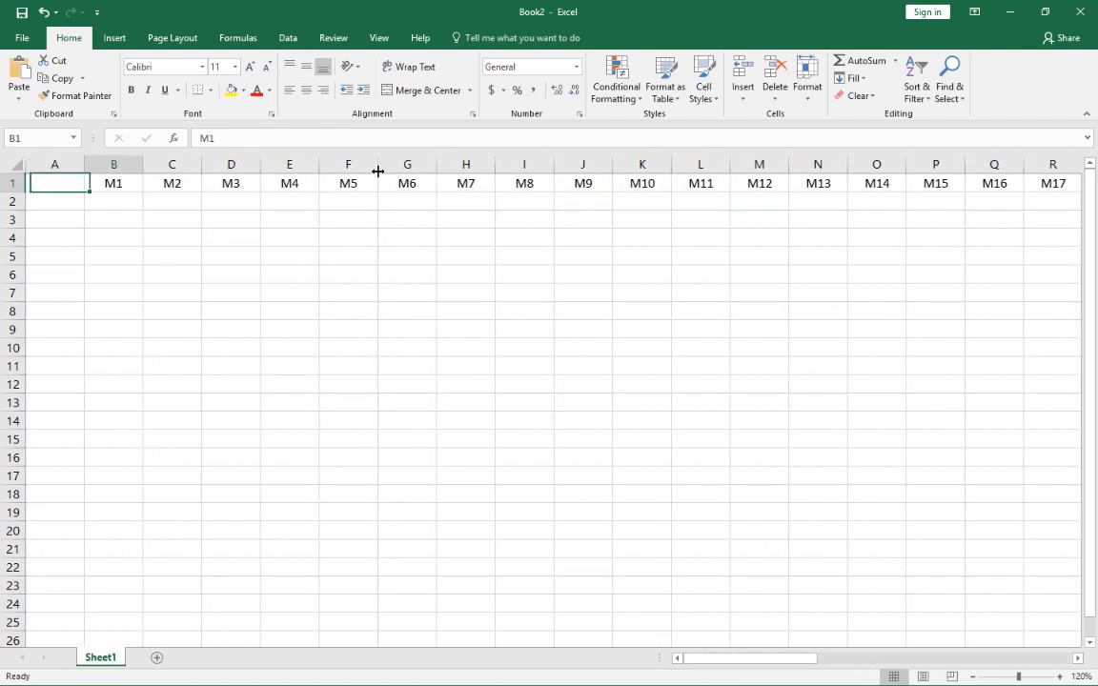
key("shift+space")
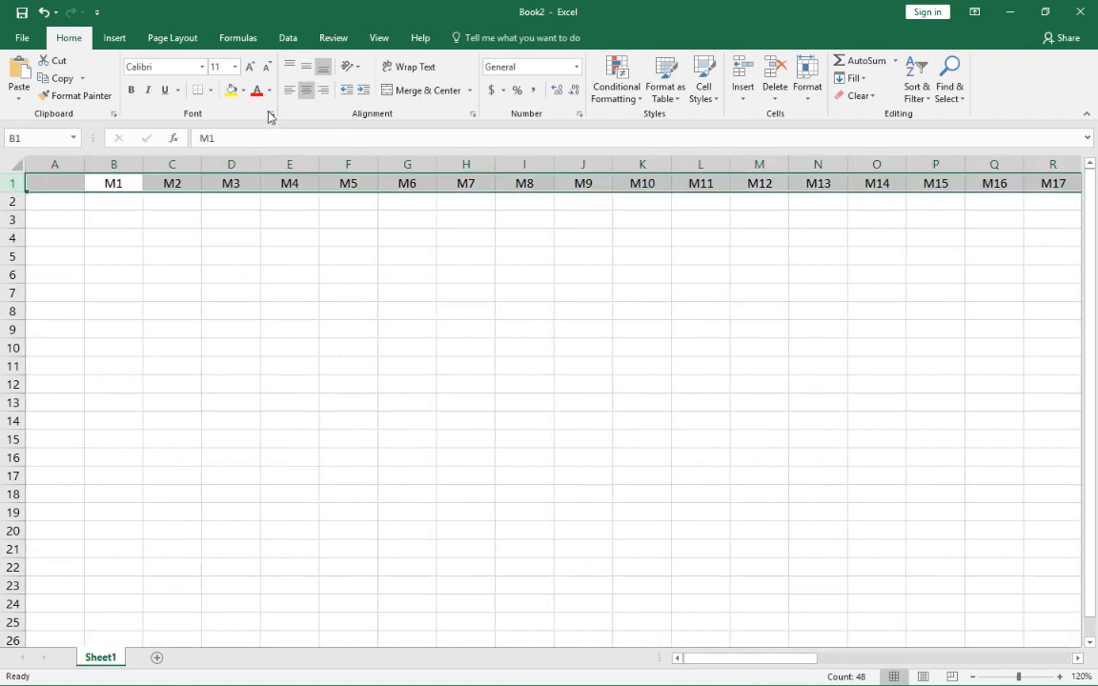
left_click(164, 91)
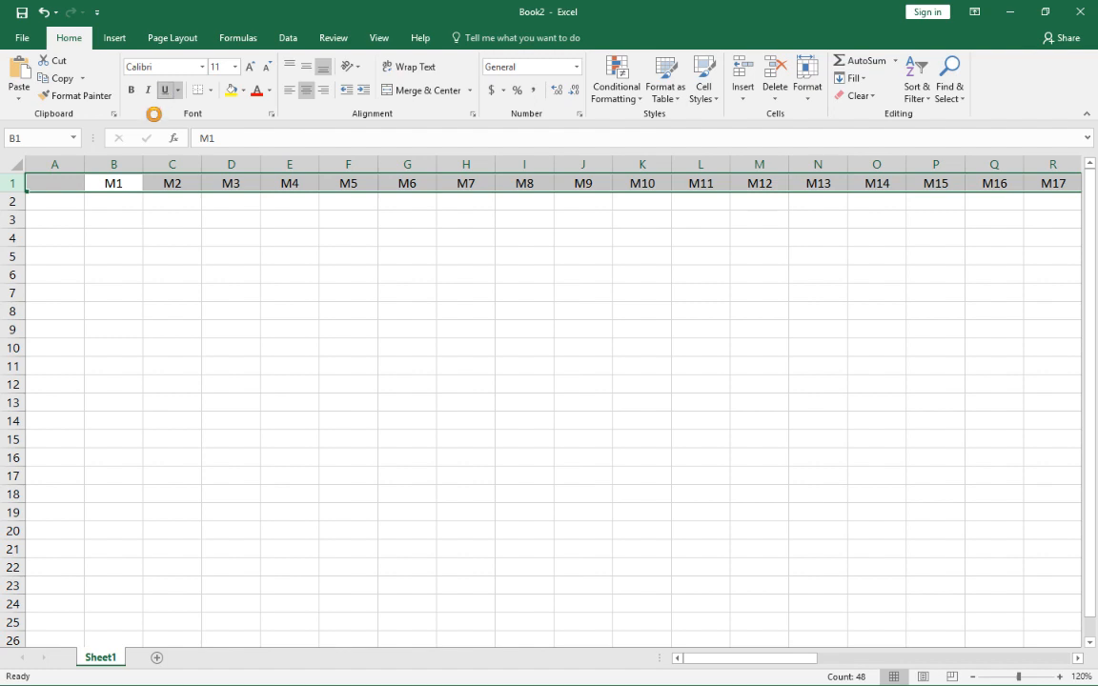
Freeze the panes at cell B2 so row 1 and column A stay in view, and check by moving through the sheet
left_click(116, 204)
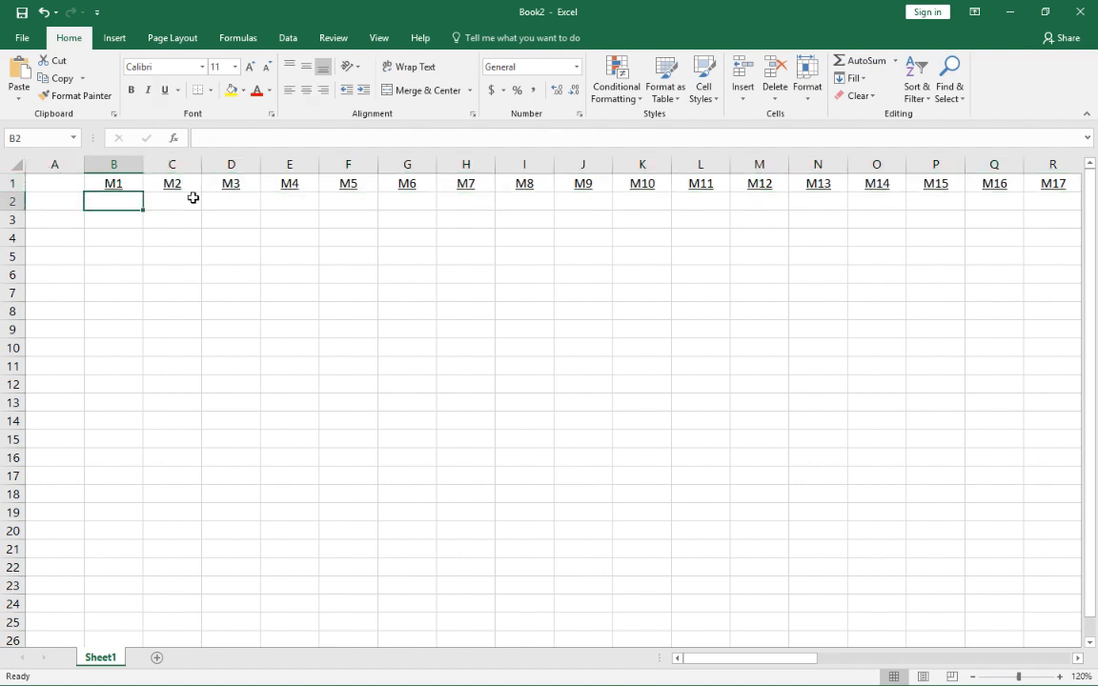
left_click(378, 39)
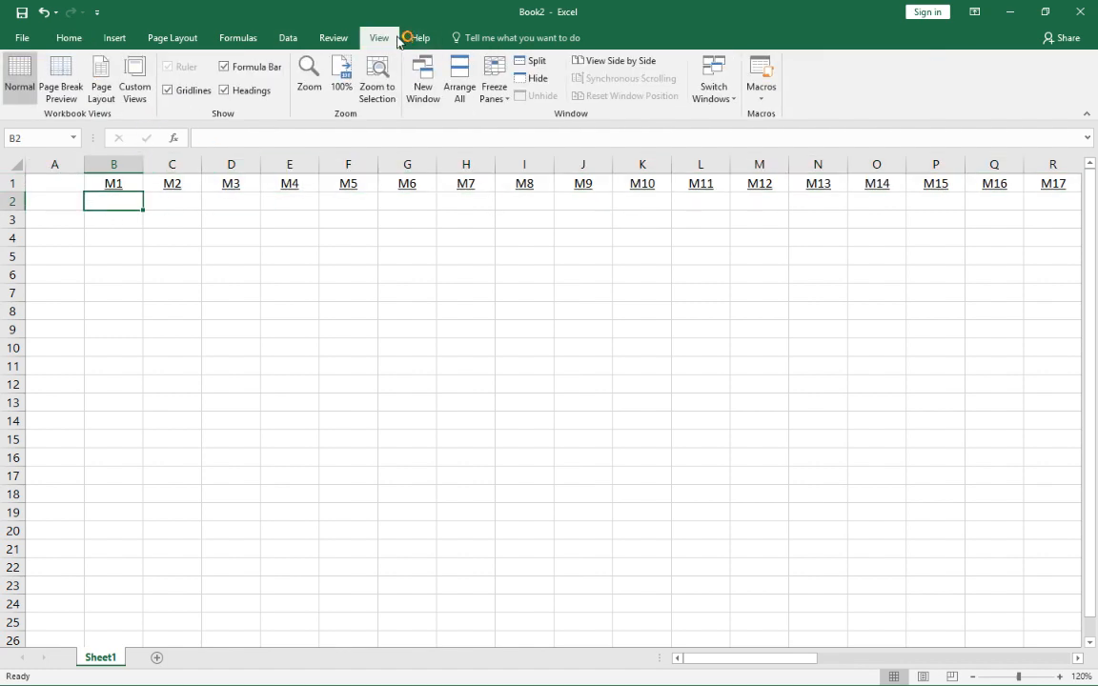
left_click(491, 84)
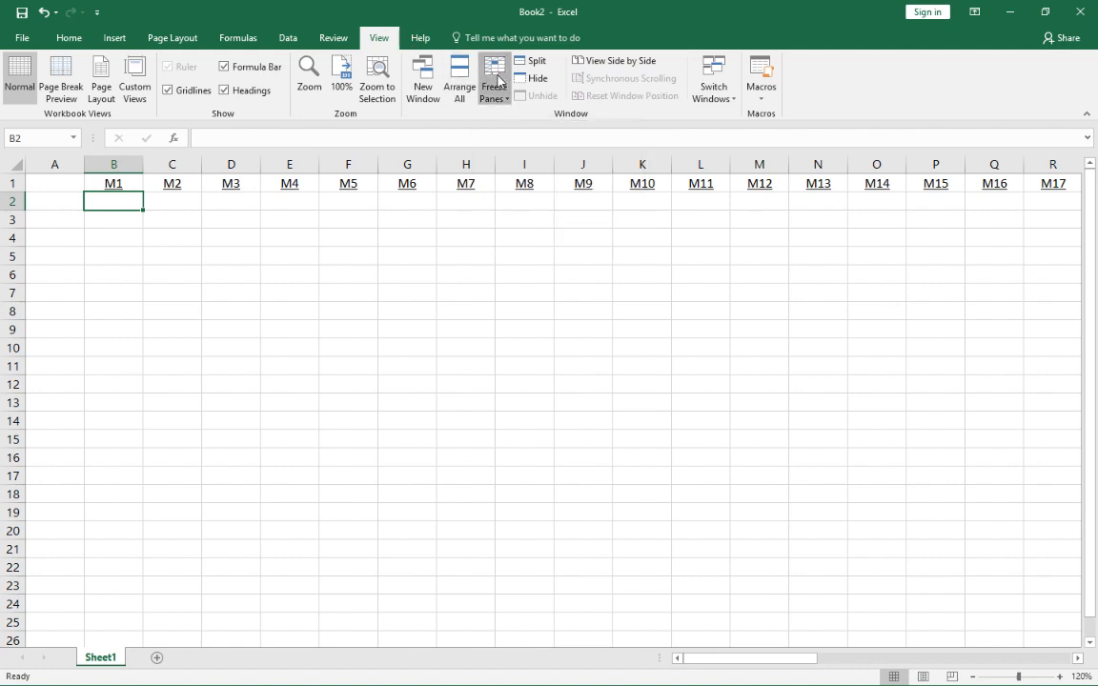
left_click(551, 122)
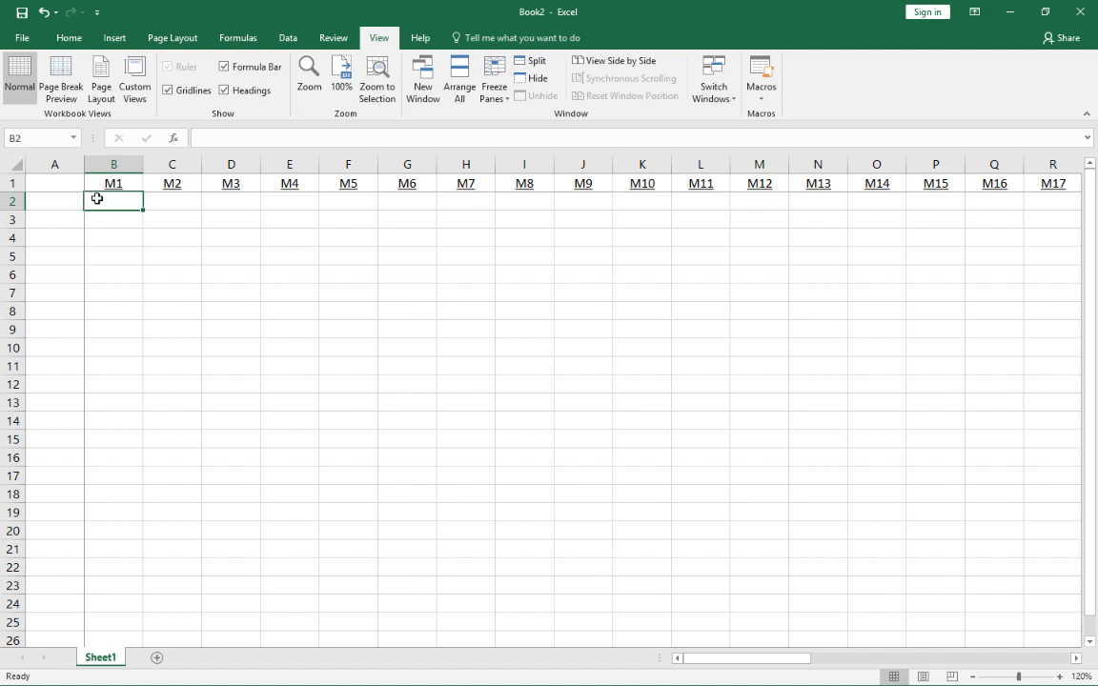
scroll(143, 224, "down", 7)
scroll(152, 219, "up", 7)
mouse_move(690, 658)
left_mouse_down()
mouse_move(740, 657)
mouse_move(673, 649)
left_mouse_up()
scroll(272, 316, "down", 20)
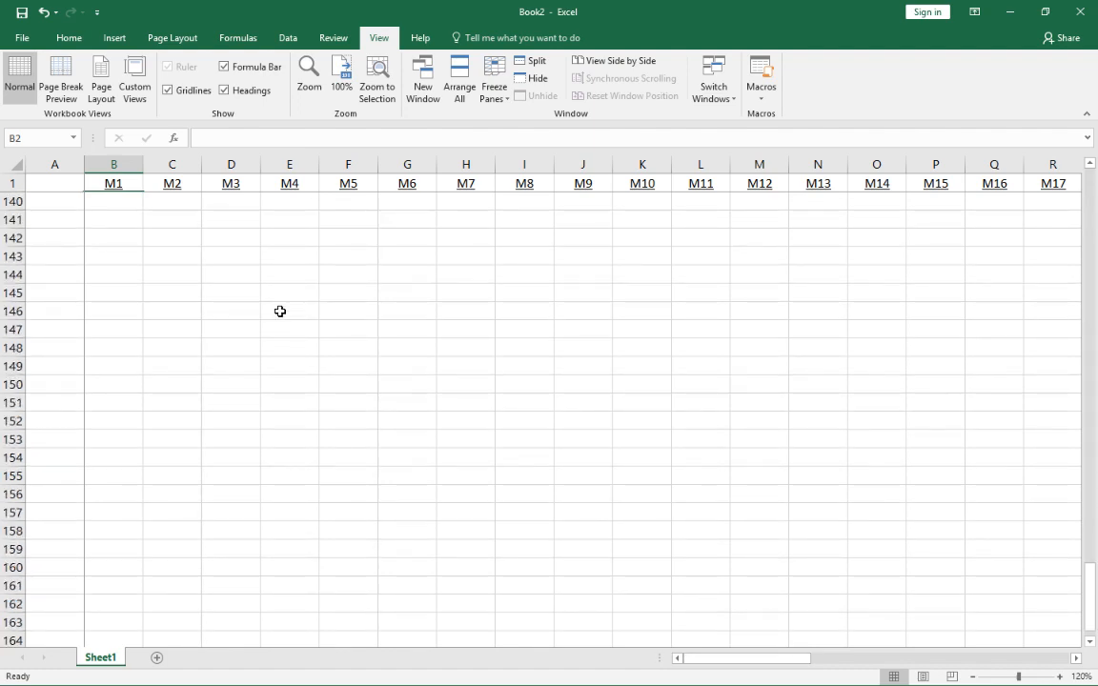
scroll(277, 319, "up", 20)
scroll(248, 328, "up", 16)
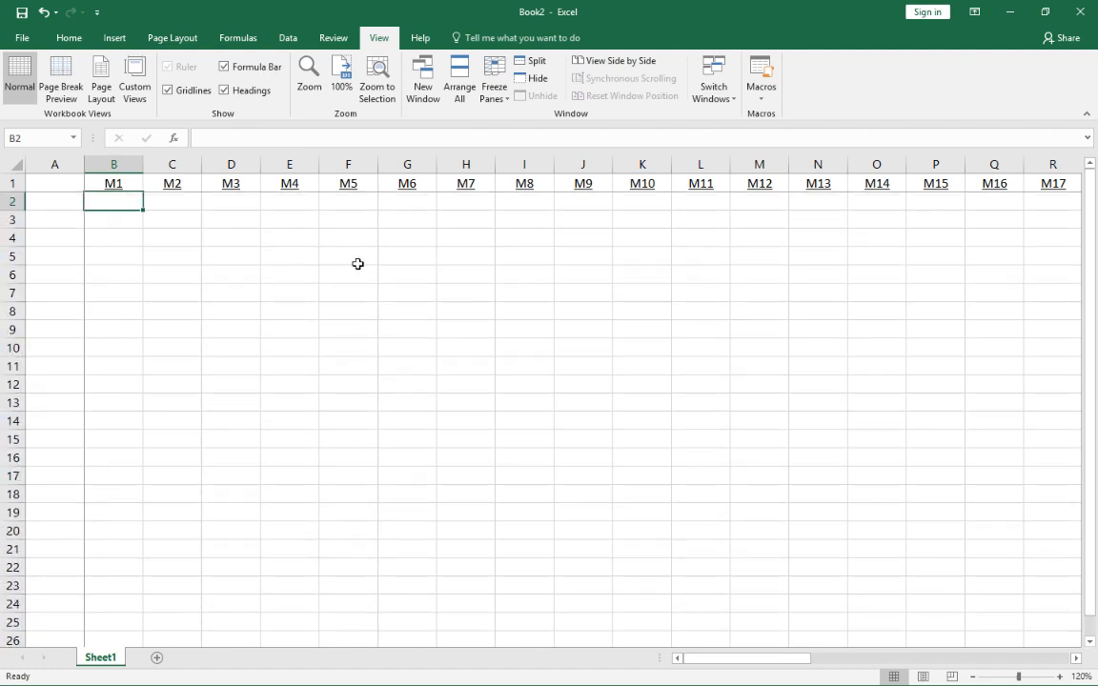
Widen column A to about twice its width and enter the row label Advertising Spend in A3
left_click_drag(84, 164, 147, 169)
left_click(235, 221)
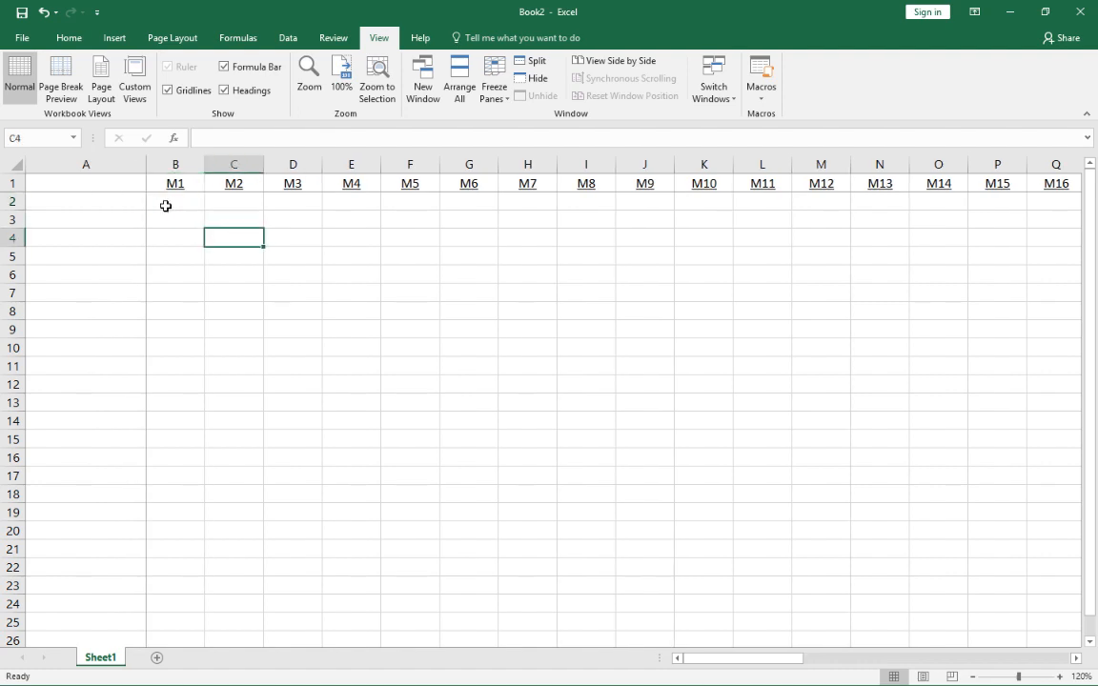
left_click(115, 221)
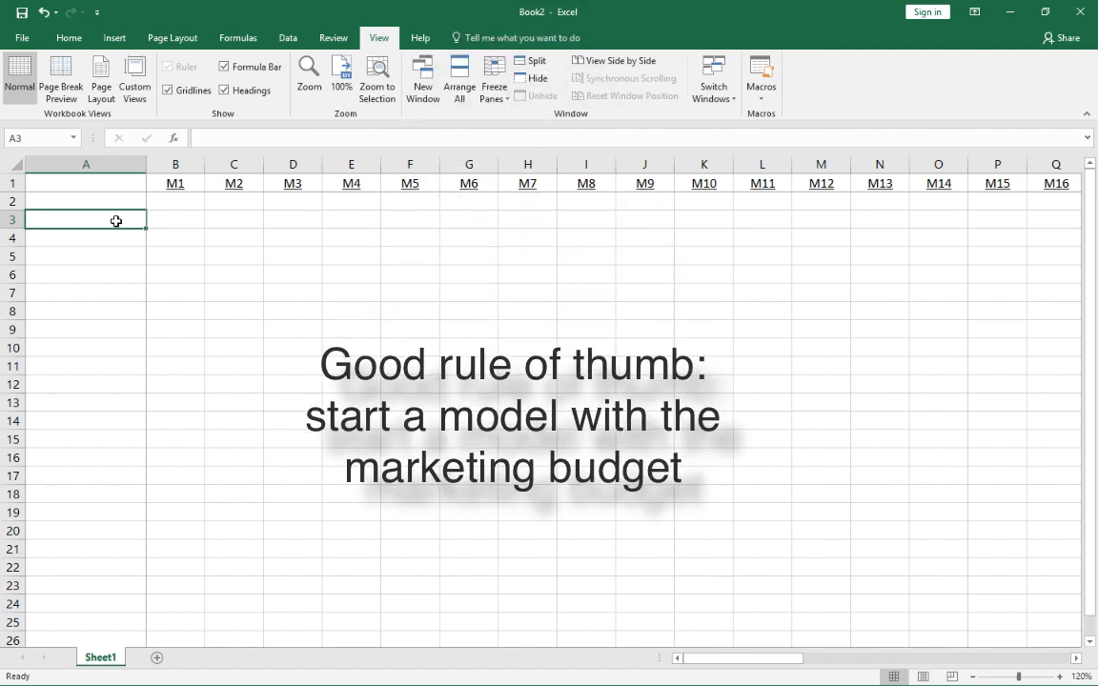
type("Advertisi")
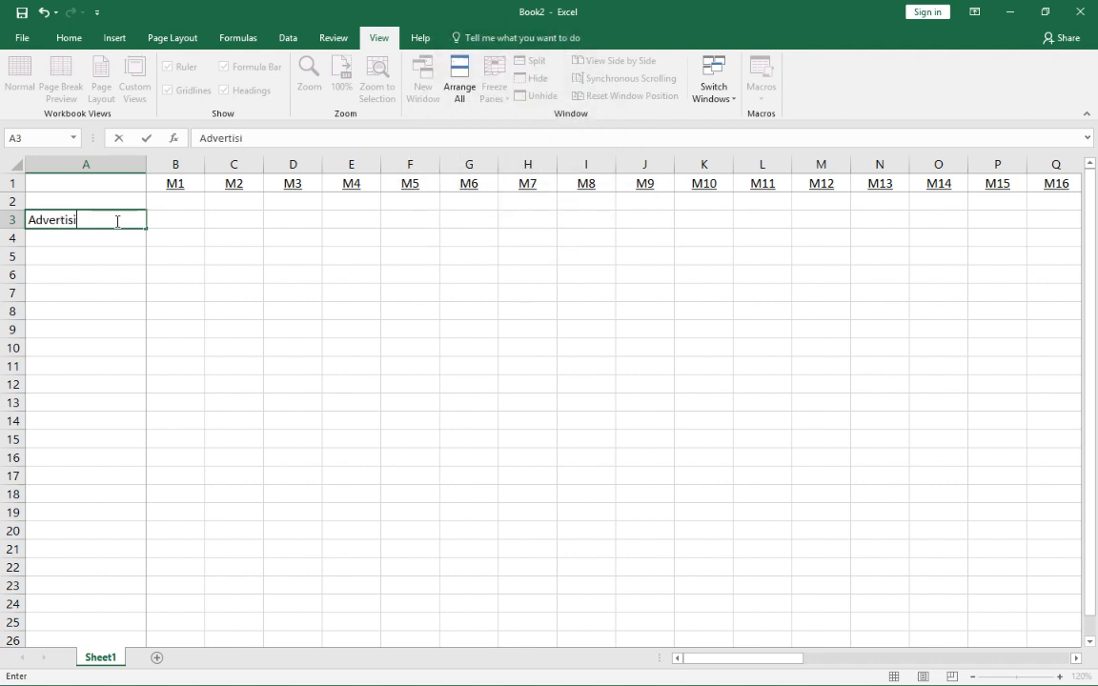
type("ng")
key("BackSpace")
key("BackSpace")
key("BackSpace")
type("ing Spend")
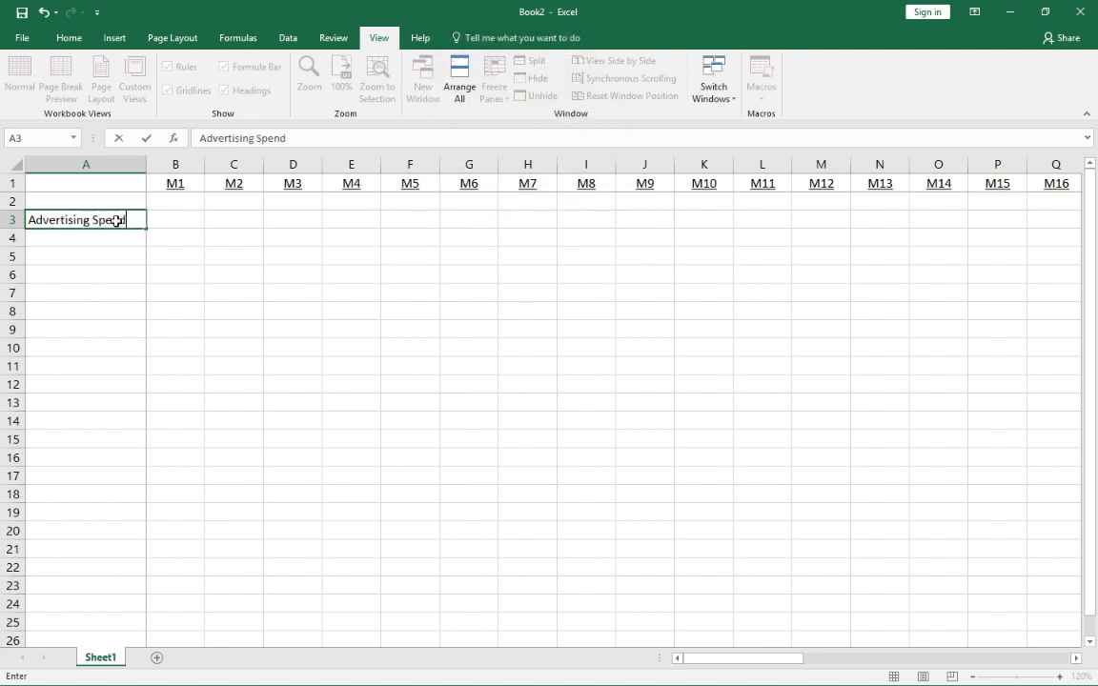
key("Return")
Enter 5000 in B3 as the Advertising Spend for month M1
key("Up")
key("Right")
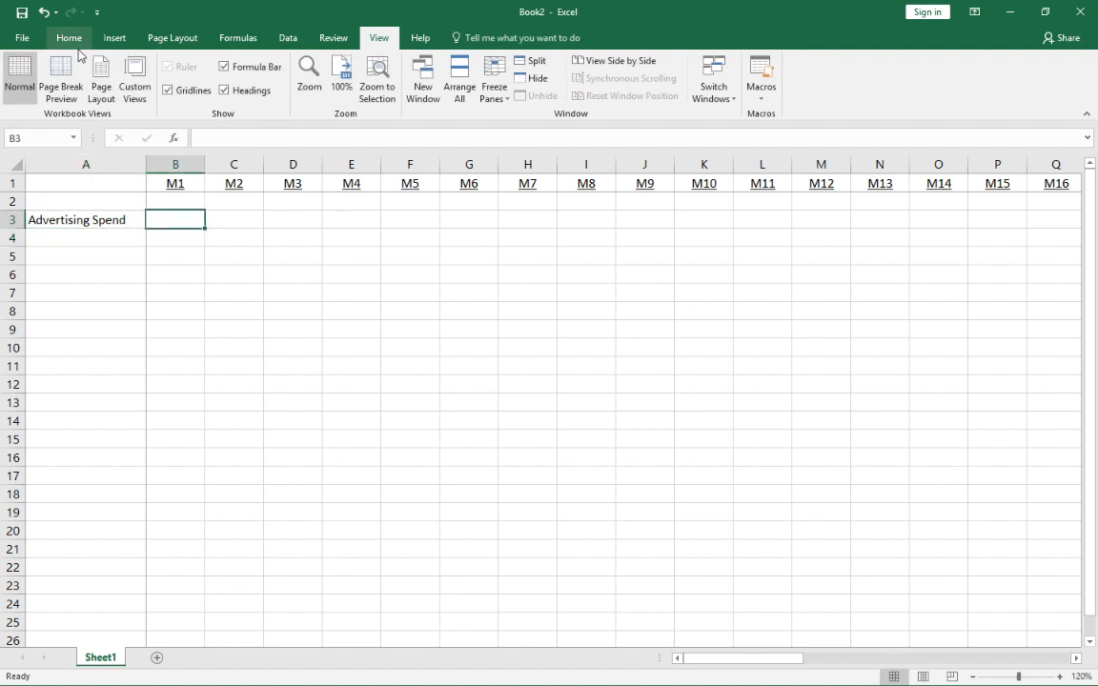
type("5000")
key("Return")
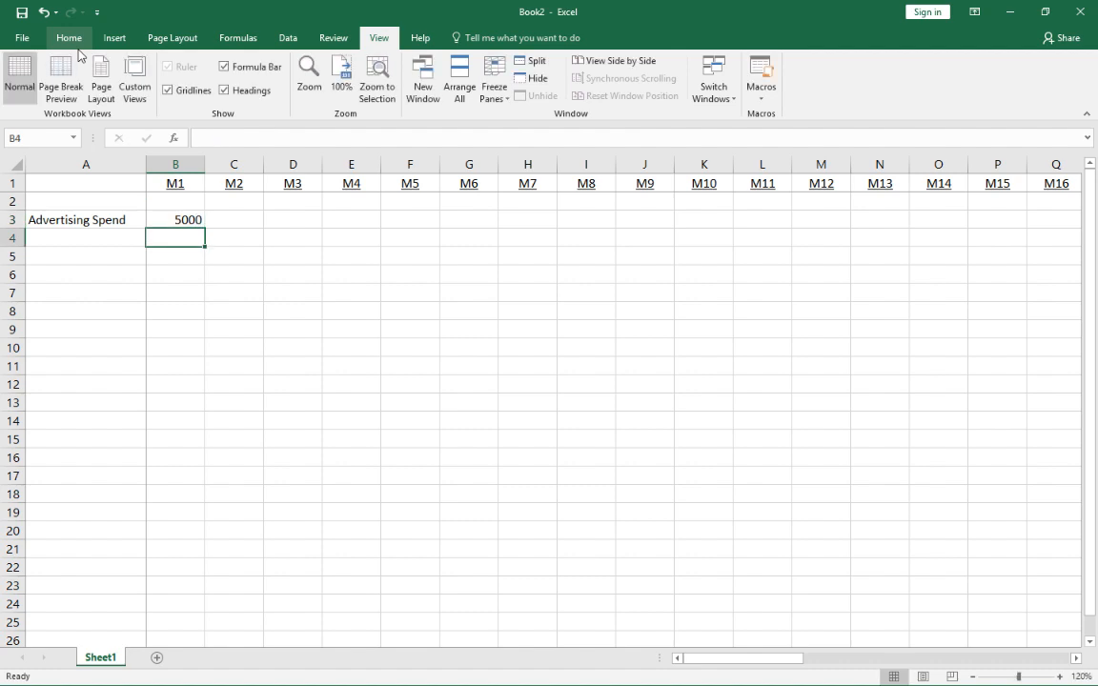
Set the font colour of the advertising spend value in B3 to a dark blue from the full colour palette
key("Up")
left_click(76, 46)
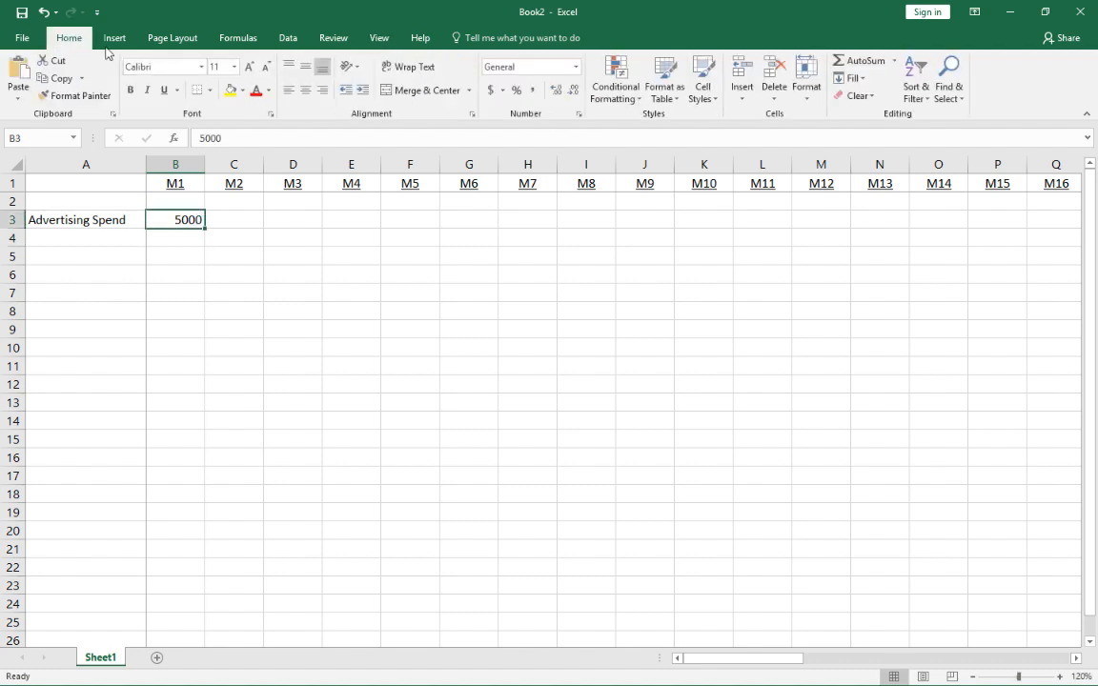
left_click(270, 89)
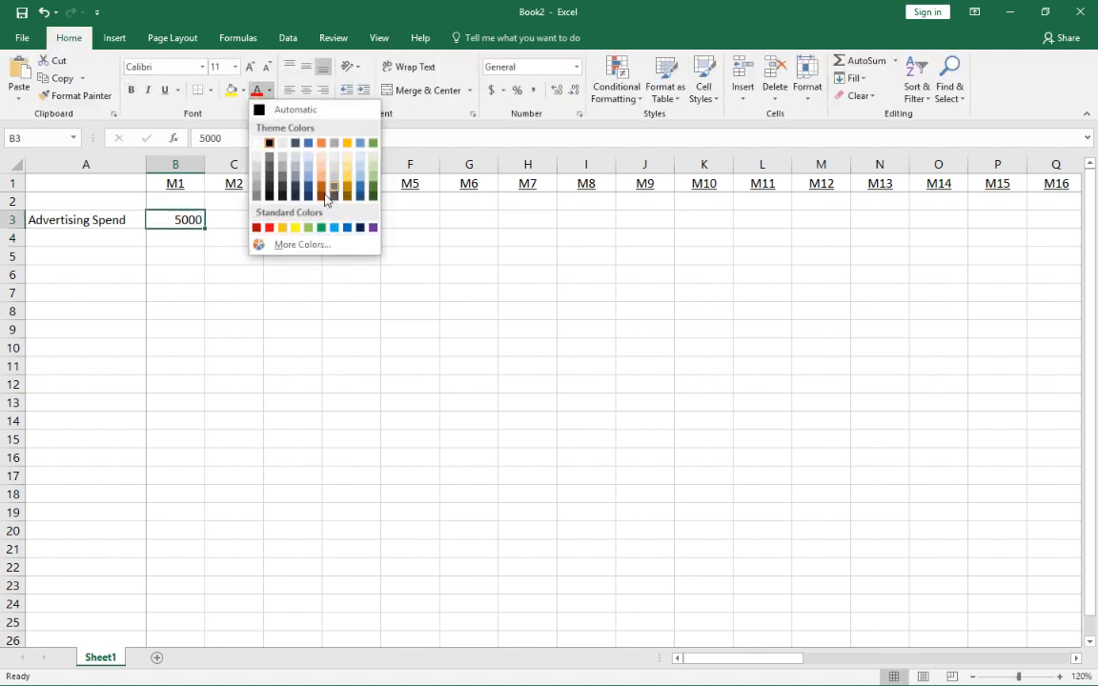
left_click(291, 249)
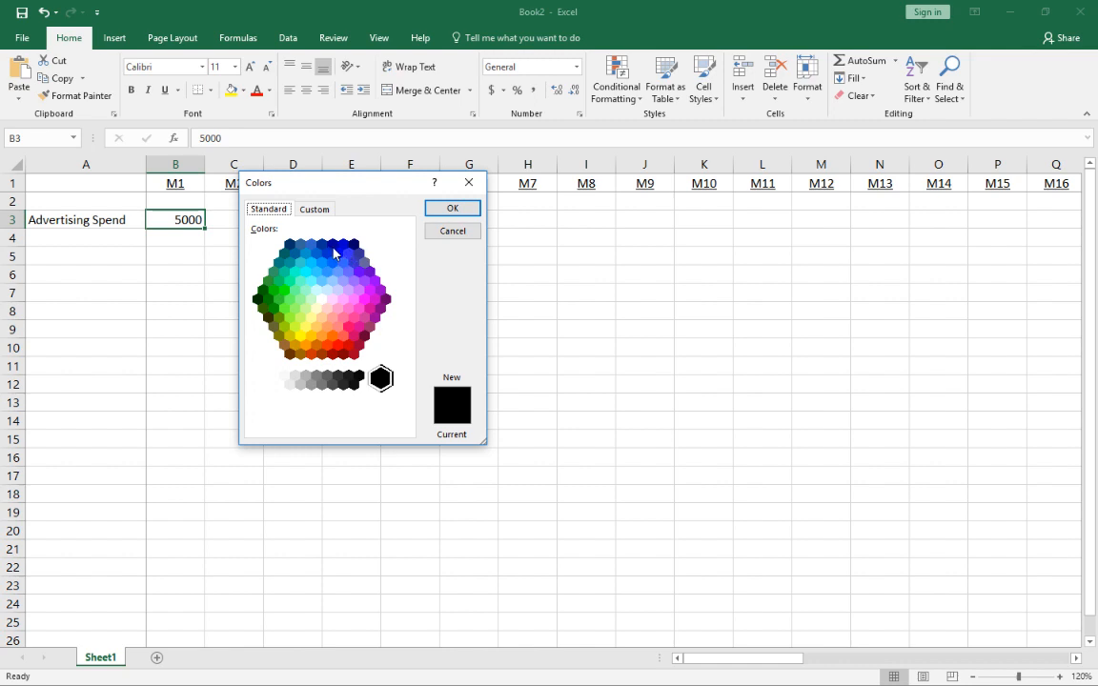
left_click(333, 250)
left_click(450, 209)
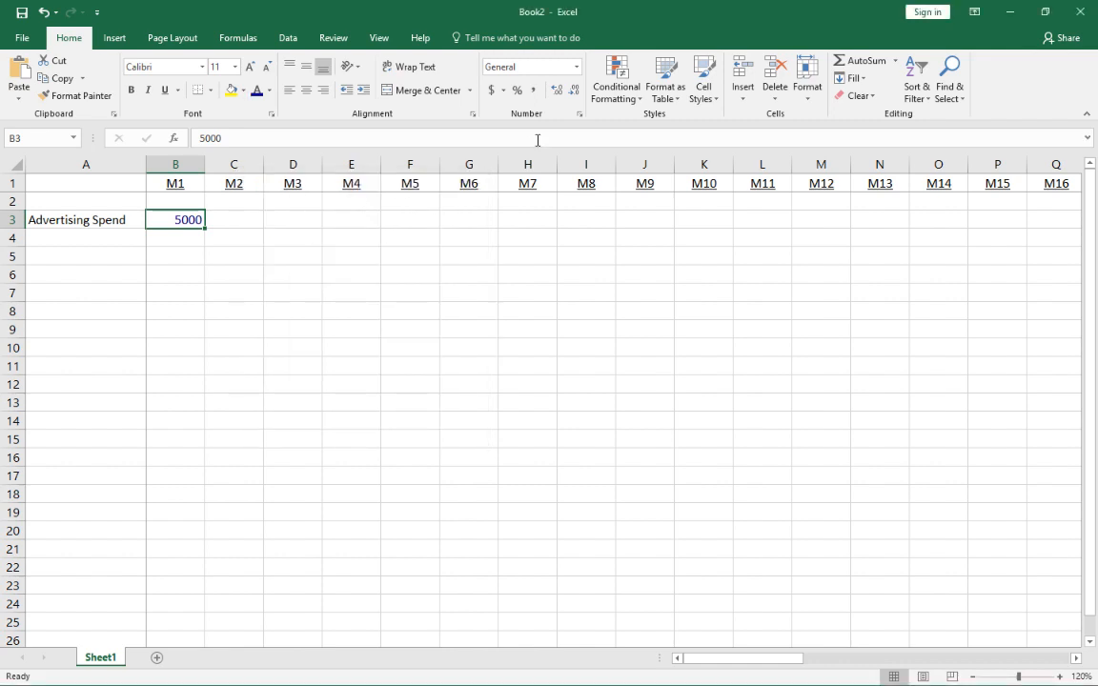
Format the advertising spend value in B3 as dollar accounting with no decimal places
left_click(492, 89)
left_click(572, 90)
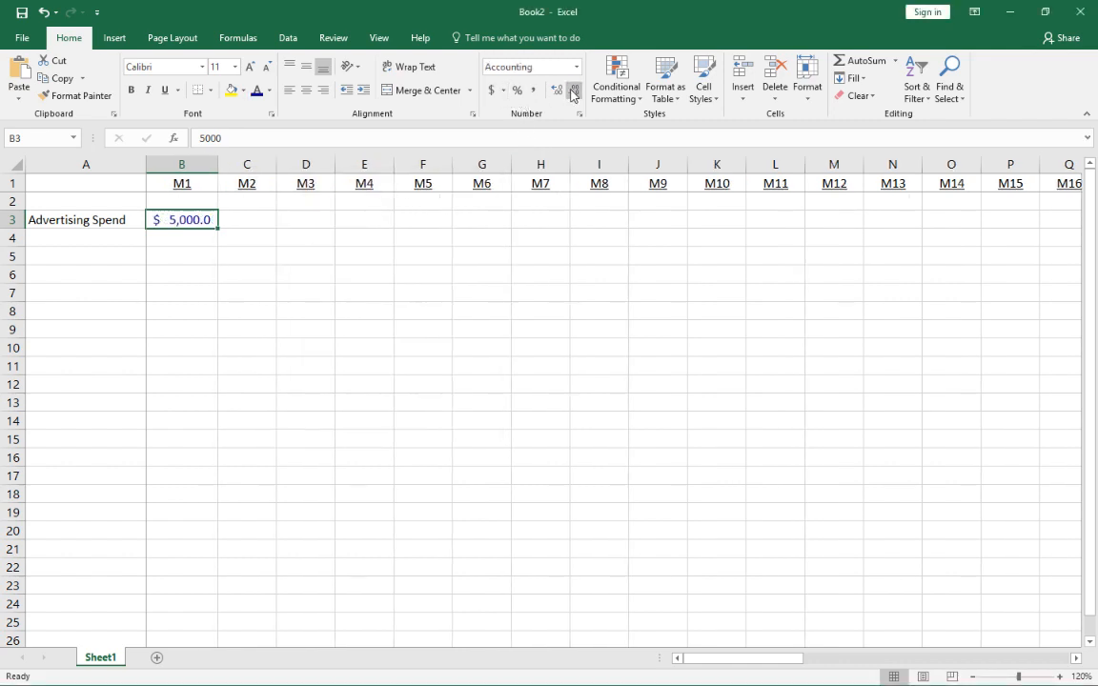
left_click(573, 90)
Change the font colour of the spend value in B3 to a brighter blue and check it on the sheet
left_click(268, 90)
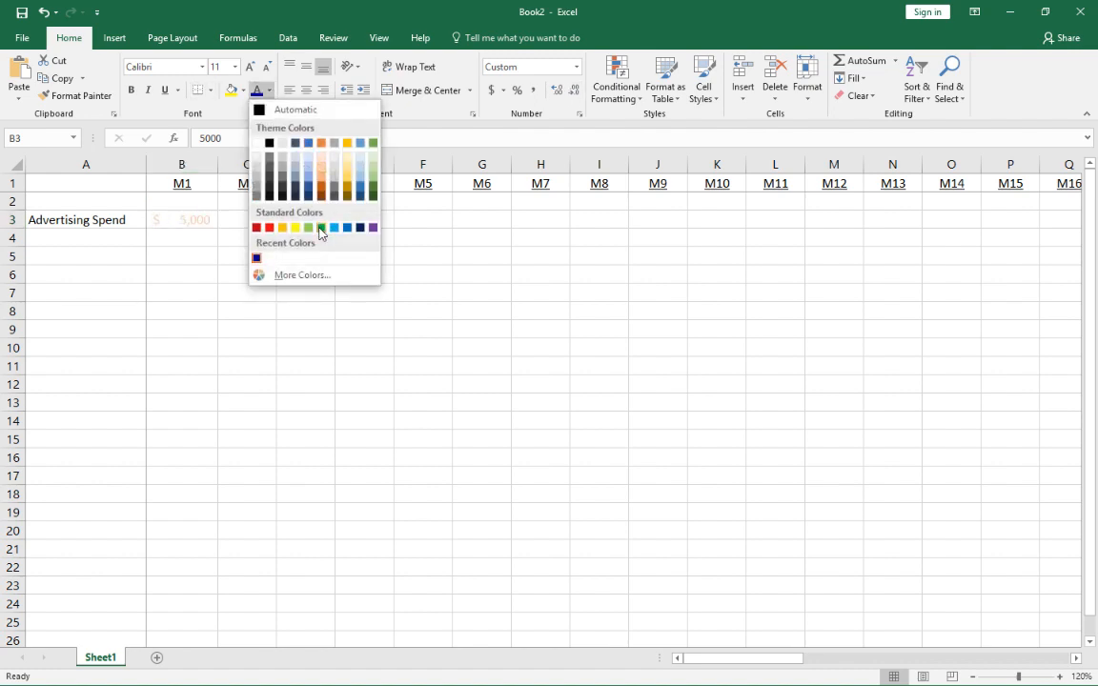
left_click(310, 276)
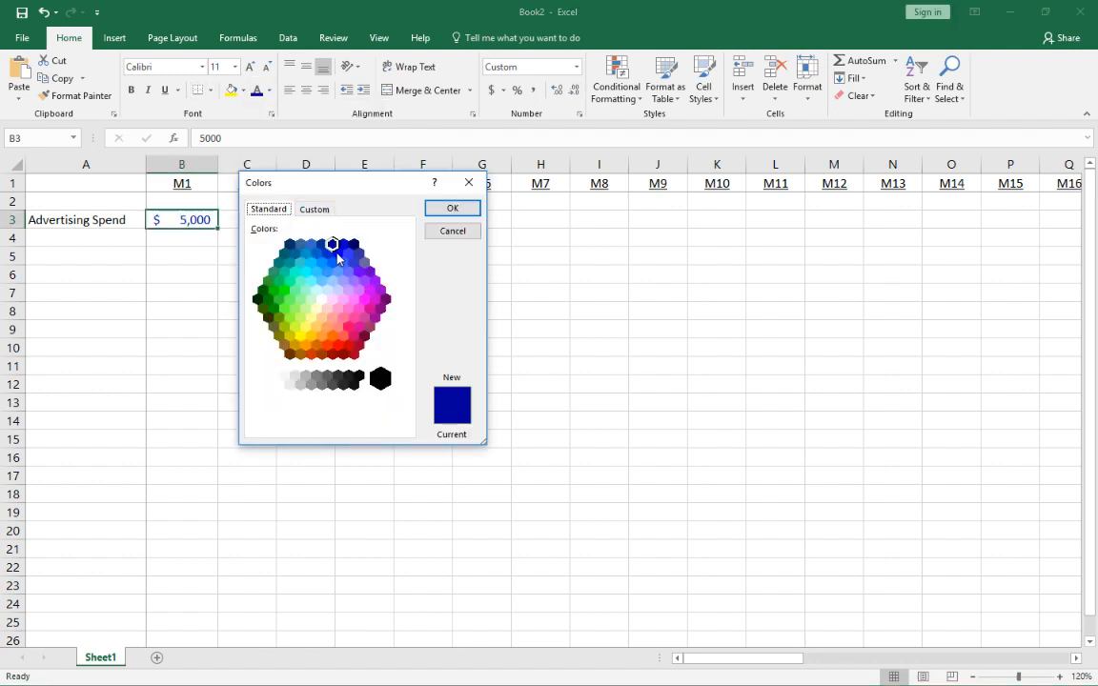
left_click(445, 207)
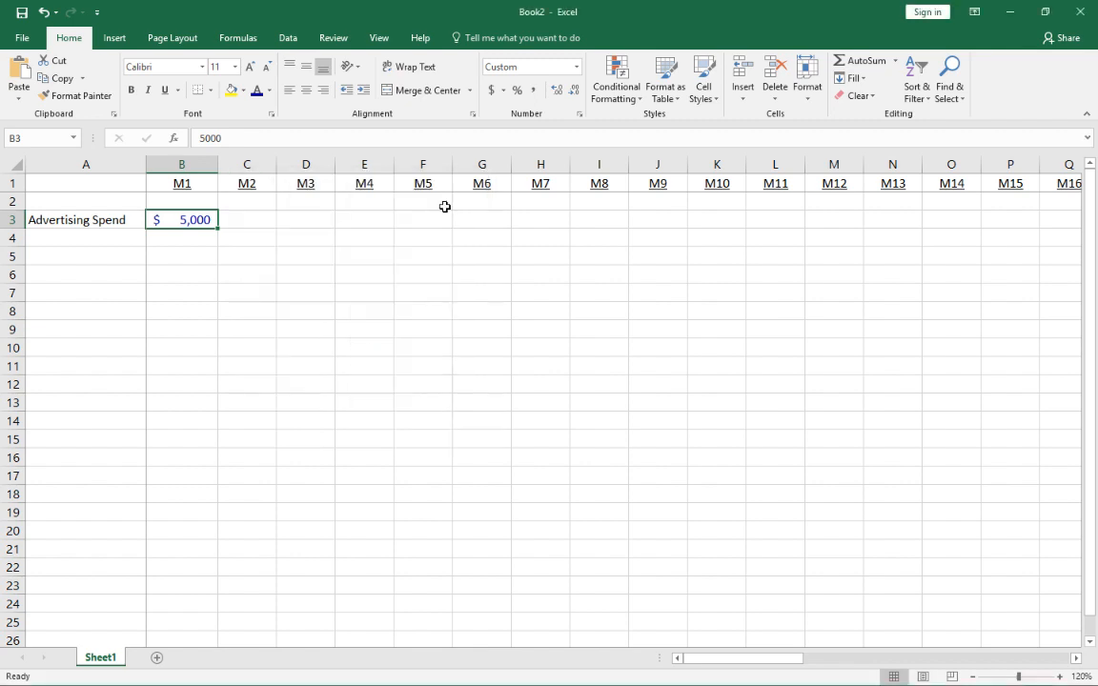
left_click(266, 255)
left_click(202, 221)
key("Right")
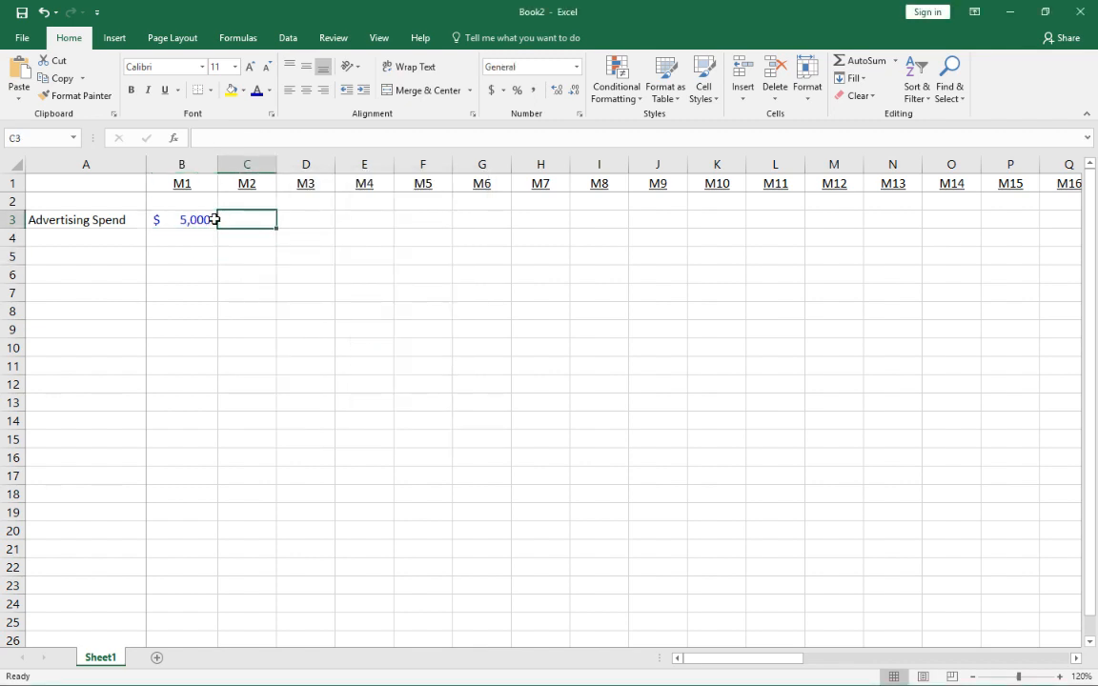
left_click(213, 219)
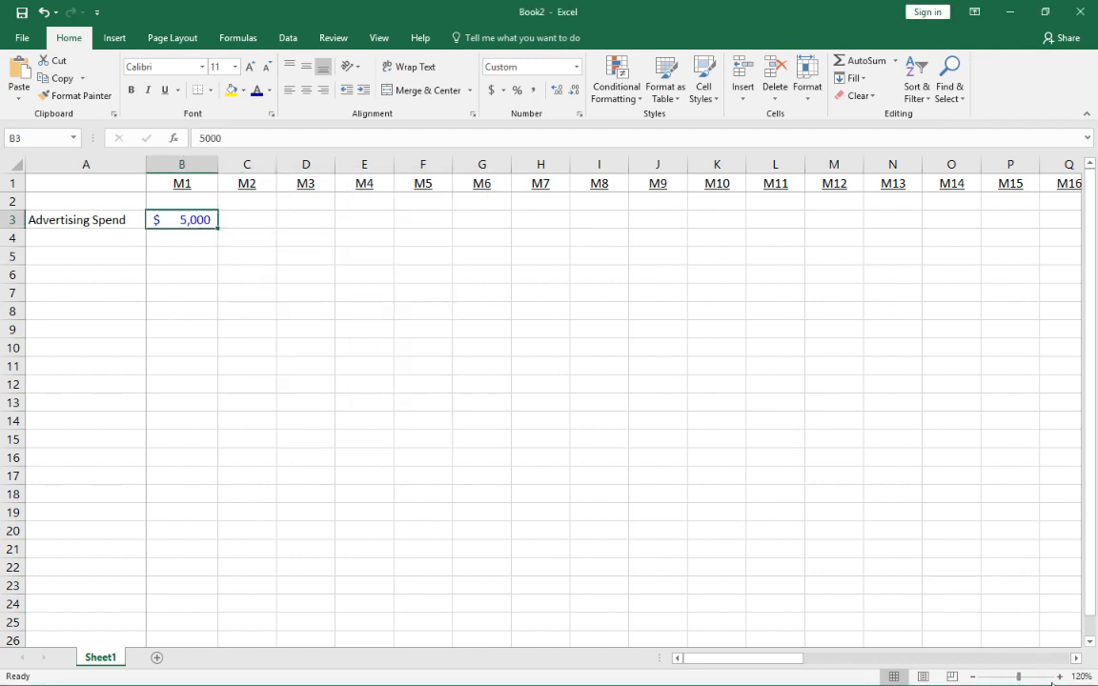
Enter the row label Paid CAC in A5
left_click(1059, 676)
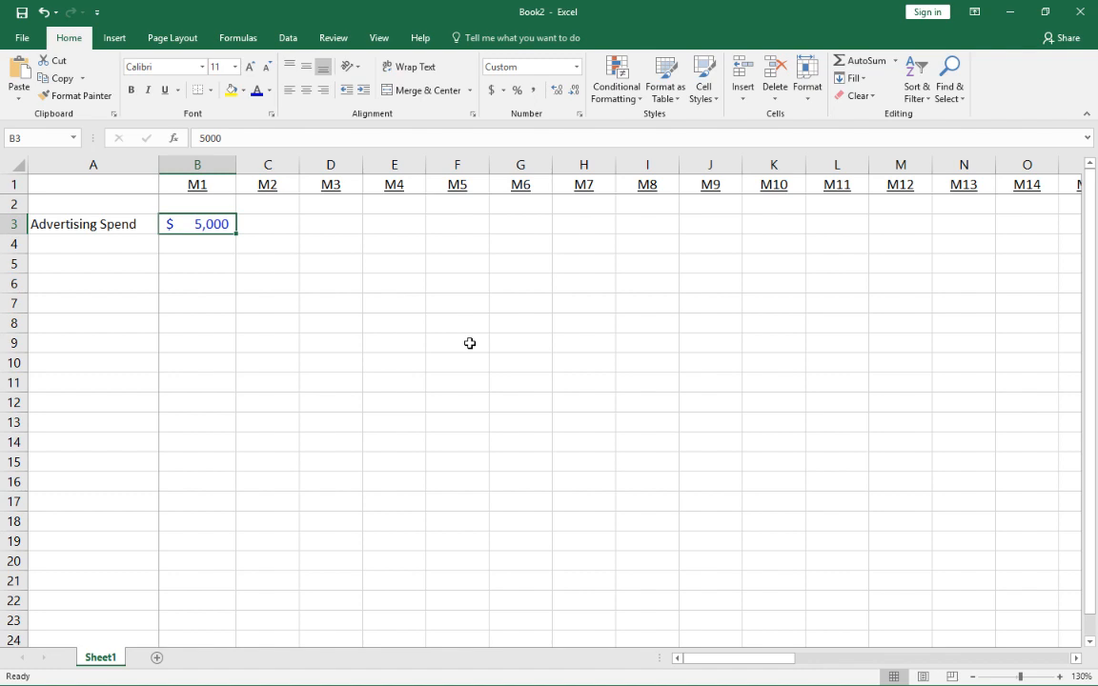
key("Left")
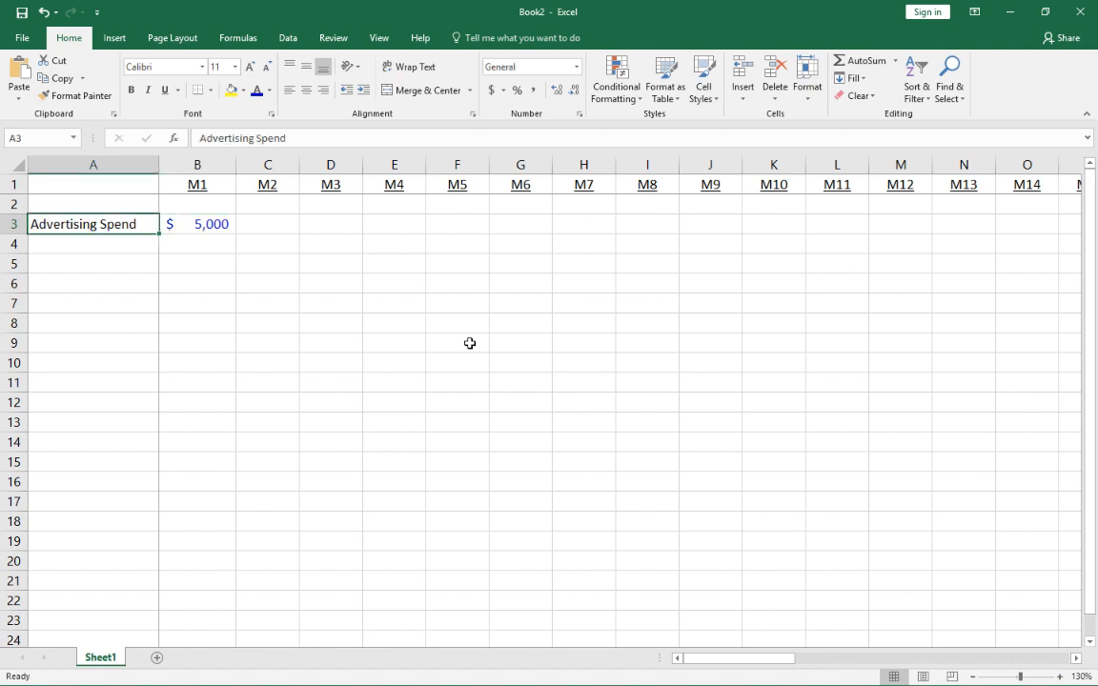
key("Down")
key("Down")
type("Paid CAC")
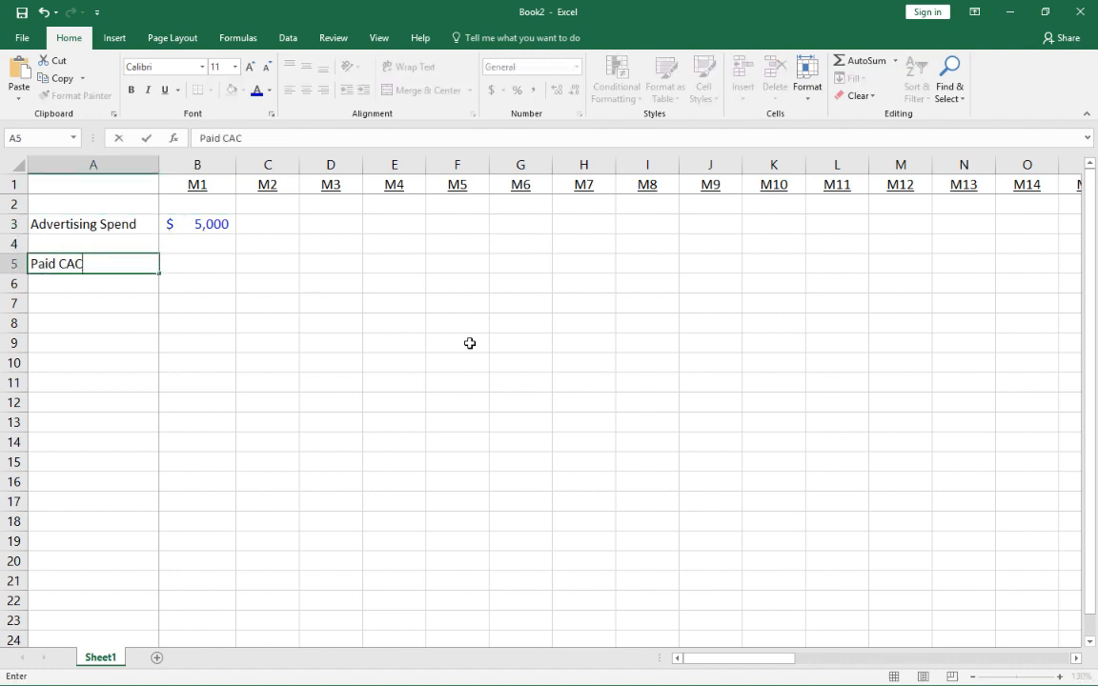
key("Return")
key("Up")
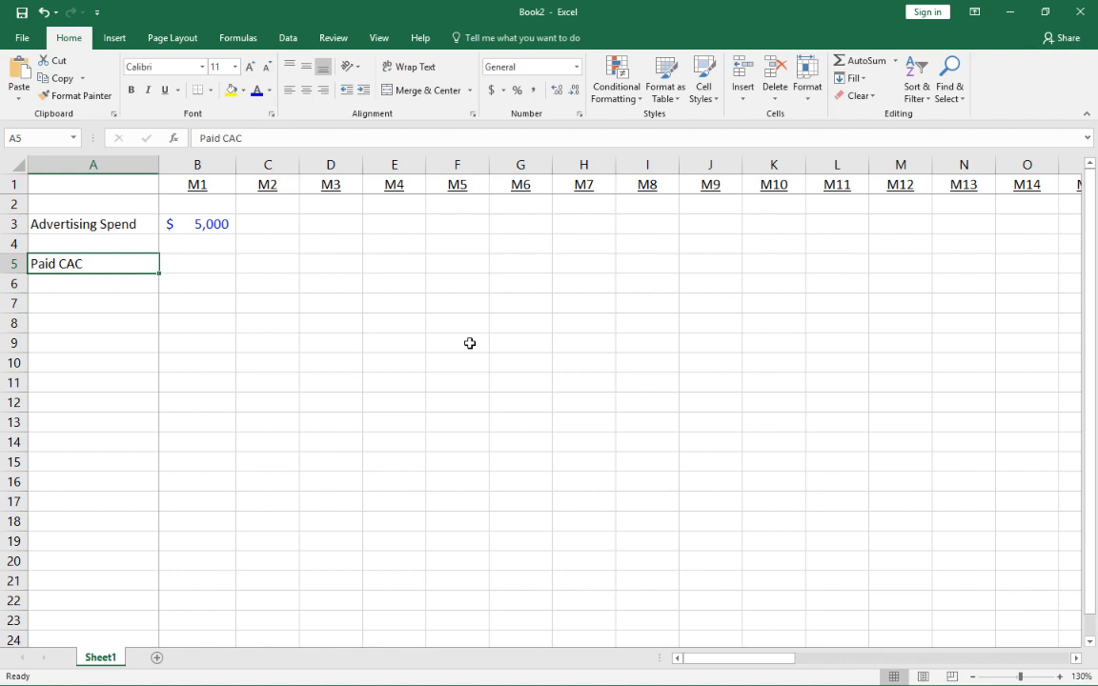
Copy the formatted advertising spend cell B3 into B5 and set the M1 Paid CAC to 35
key("Right")
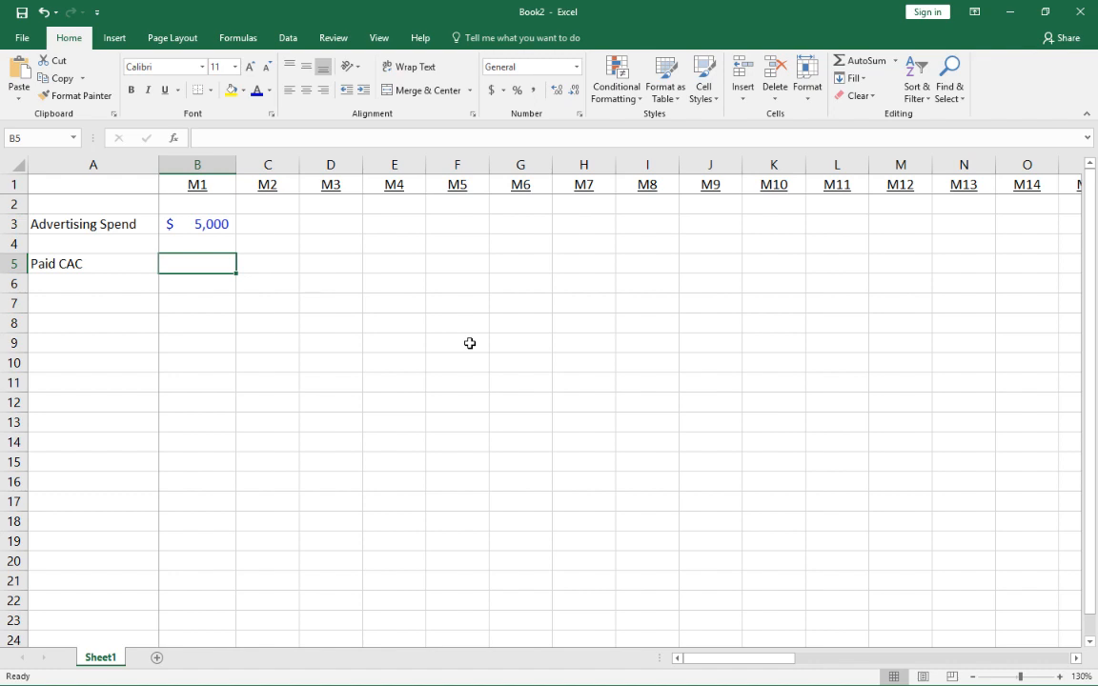
key("Up")
key("Up")
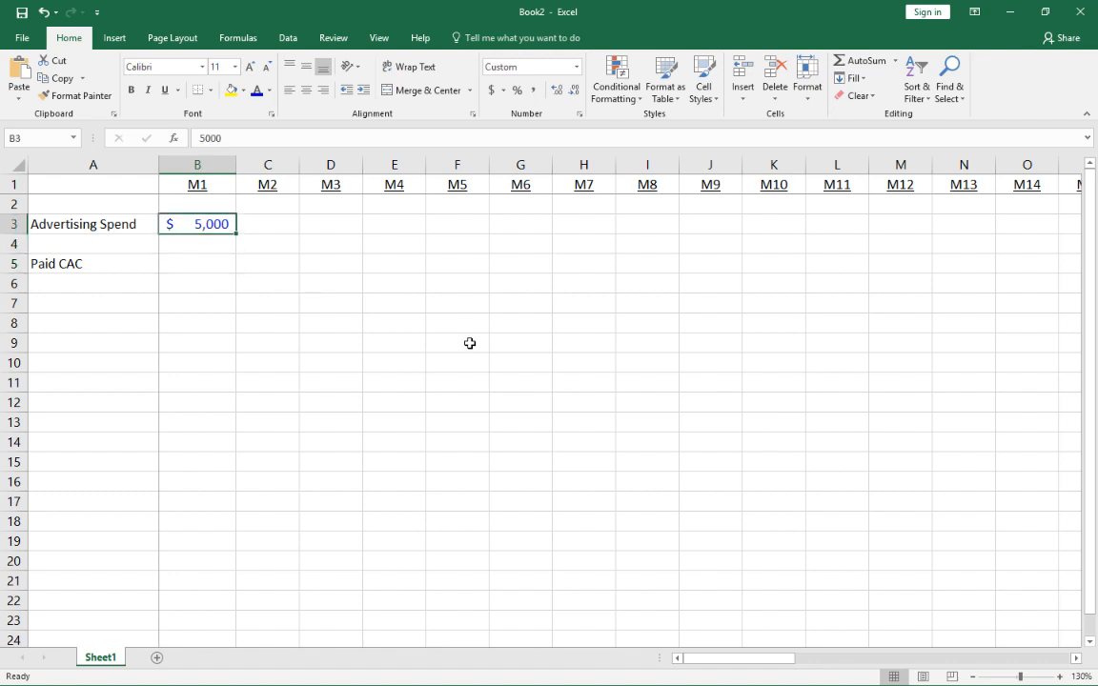
key("ctrl+c")
key("Down")
key("Down")
key("ctrl+v")
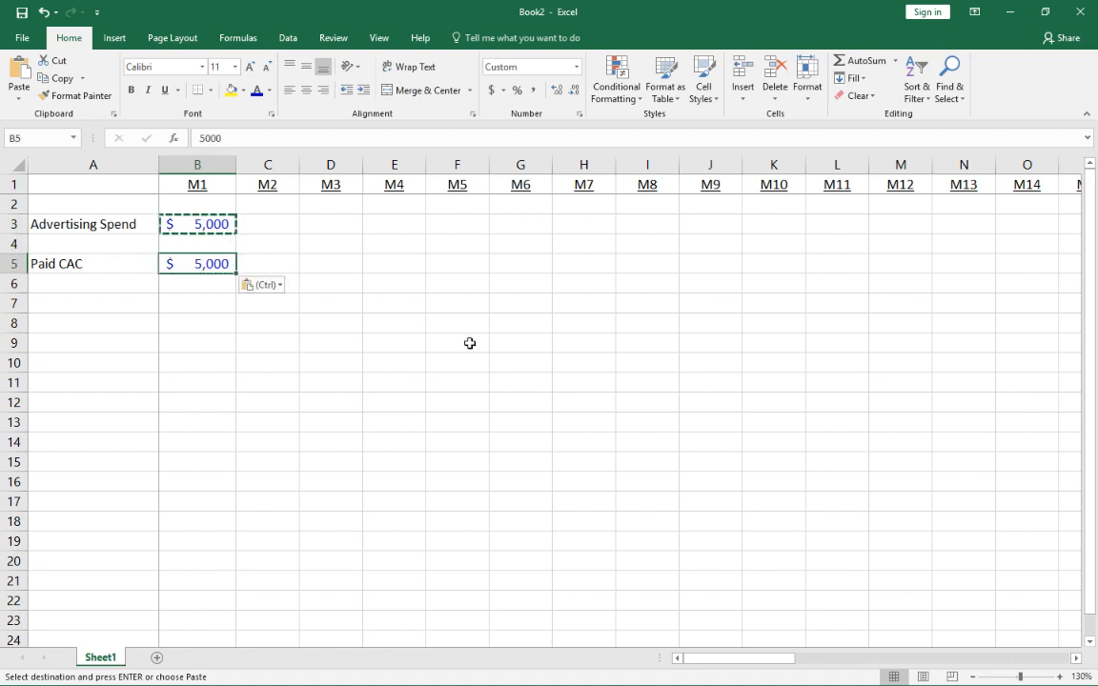
type("35")
key("Return")
key("Up")
key("Up")
key("Up")
key("Down")
key("Down")
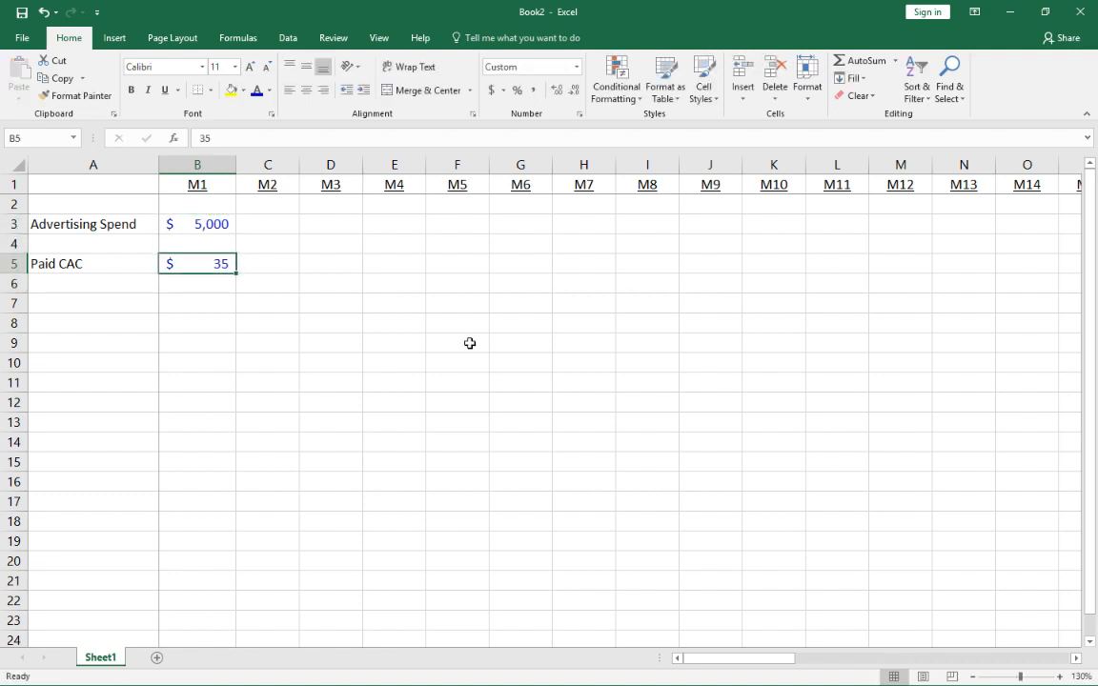
Copy the M1 advertising spend from B3 across row 3 through M12 in column M
key("Down")
key("Down")
key("Down")
key("Left")
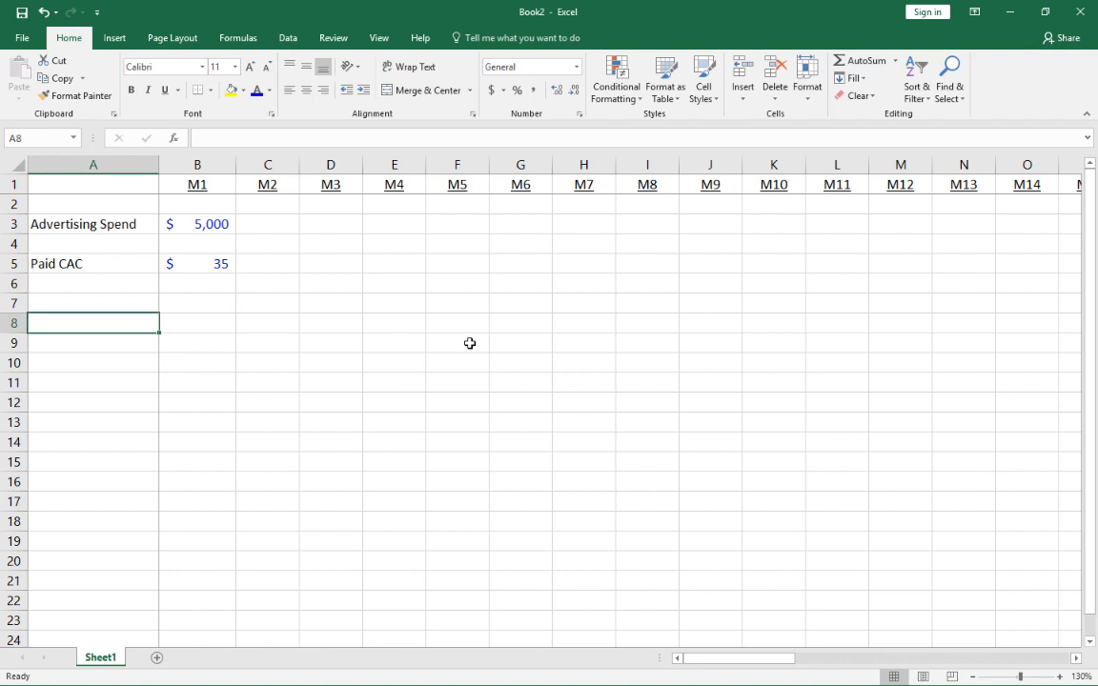
key("Up")
key("Up")
key("Up")
key("Up")
key("Up")
key("Right")
key("Right")
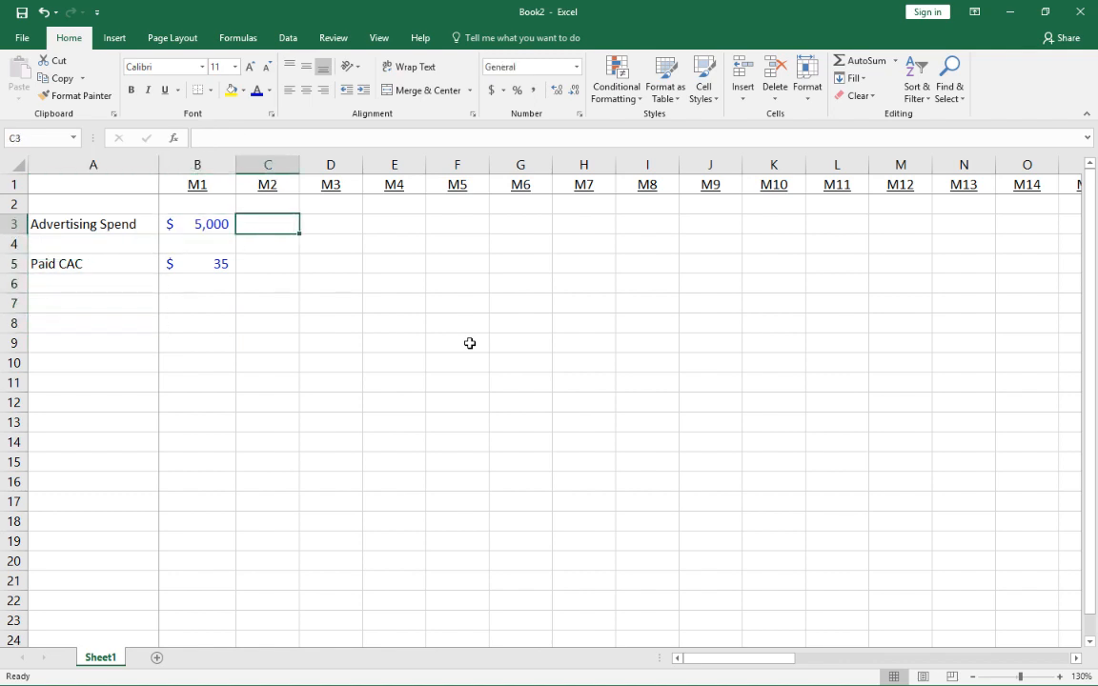
key("Left")
key("Right")
key("Left")
key("ctrl+c")
key("shift+Right")
key("shift+Right")
key("shift+Right")
key("shift+Right")
key("shift+Right")
key("shift+Right")
key("shift+Right")
key("shift+Right")
key("shift+Right")
key("shift+Right")
key("shift+Right")
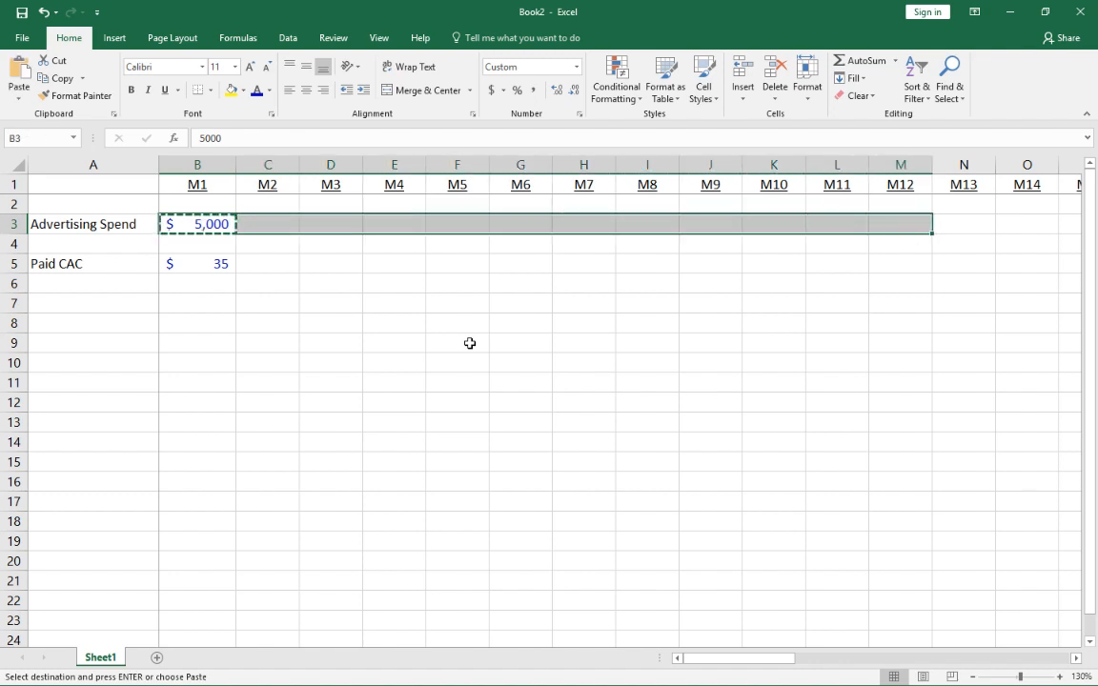
key("ctrl+v")
Set the advertising spend to 7500 for M2 and 10000 for M3
key("Right")
type("7,50")
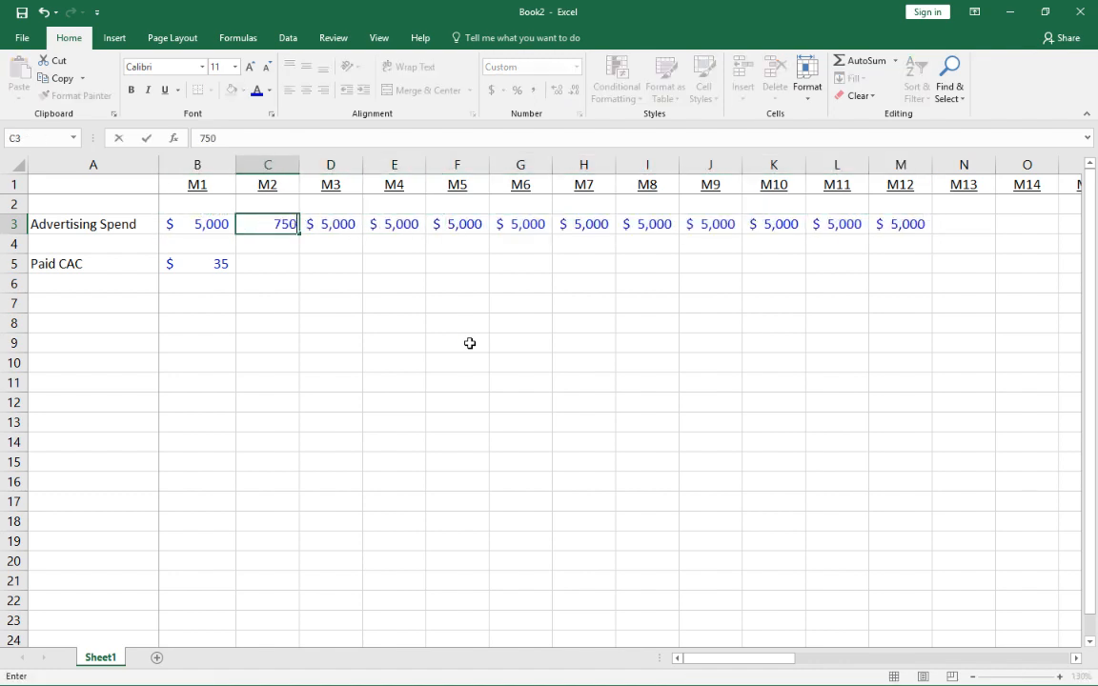
type("0")
key("Tab")
type("10")
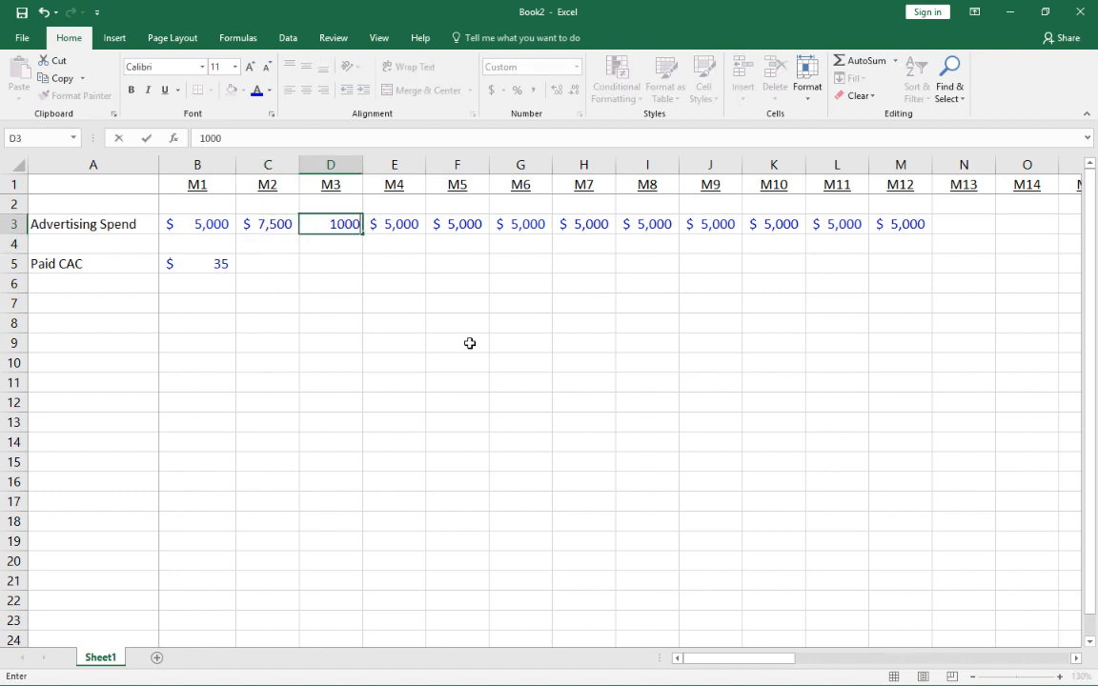
key("ctrl+Return")
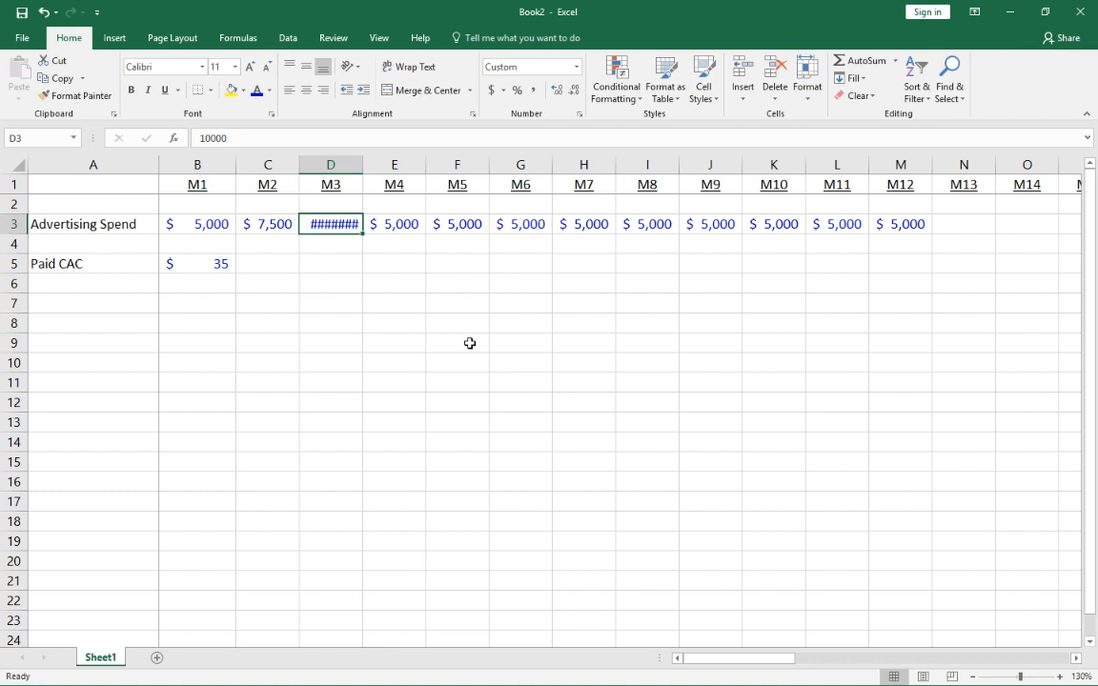
Autofit the width of the M3 column to its advertising spend value
key("alt+h")
key("o")
key("i")
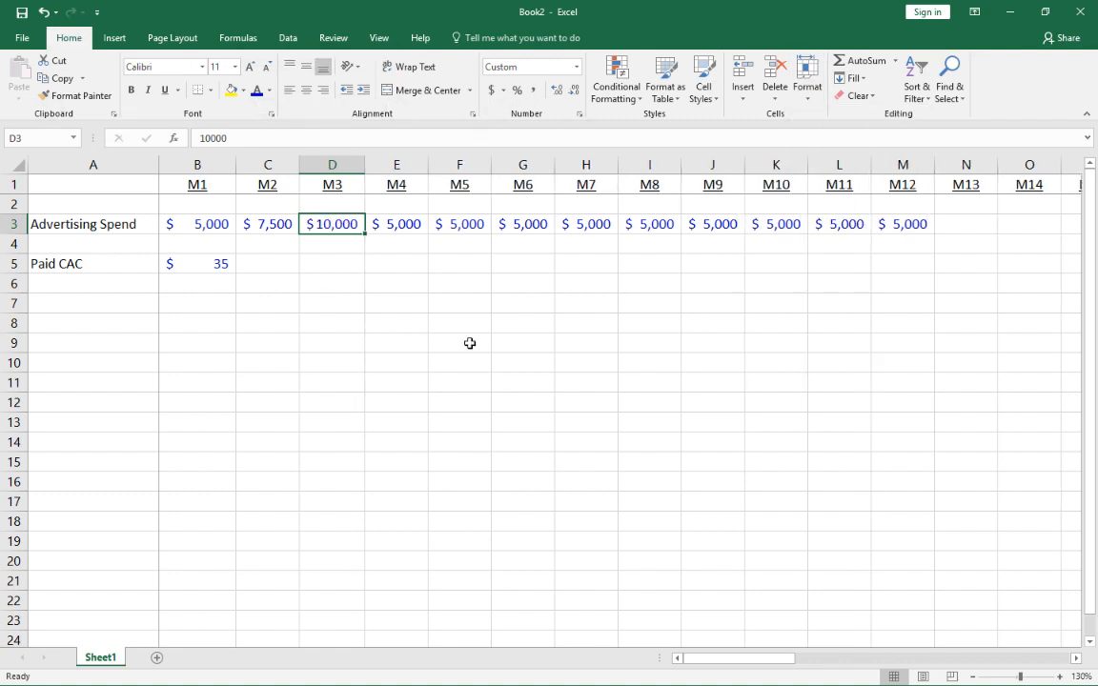
Copy the M3 advertising spend from D3 across months M4 to M12
key("ctrl+c")
key("shift+Right")
key("shift+Right")
key("shift+Right")
key("shift+Right")
key("shift+Right")
key("shift+Right")
key("shift+Right")
key("shift+Right")
key("shift+Right")
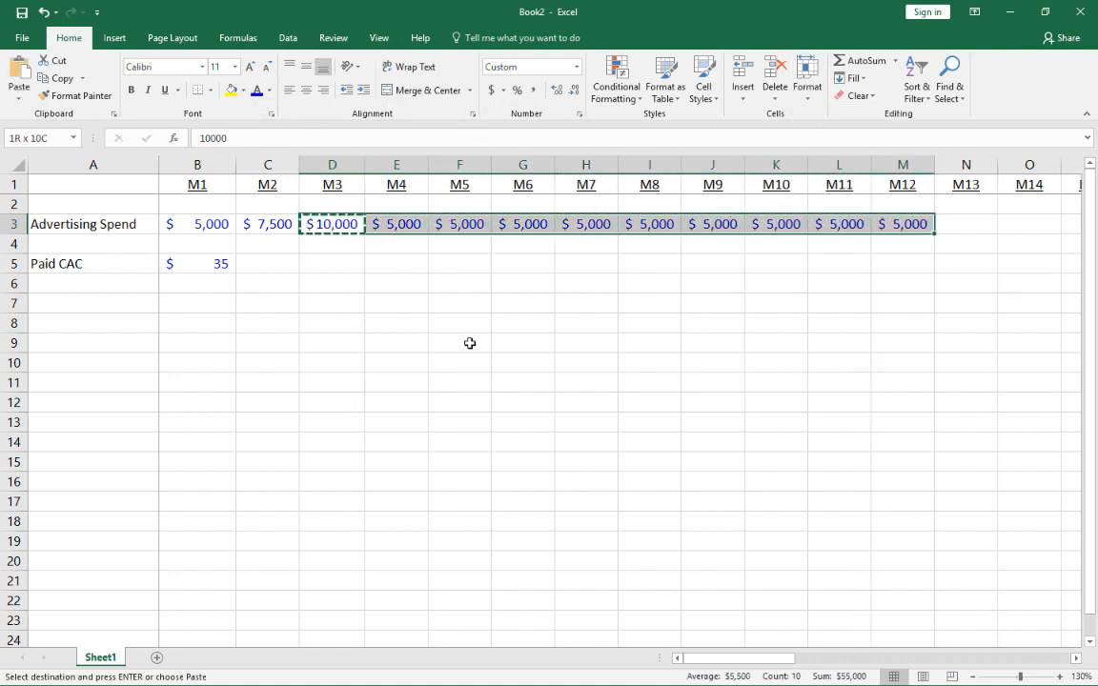
key("ctrl+v")
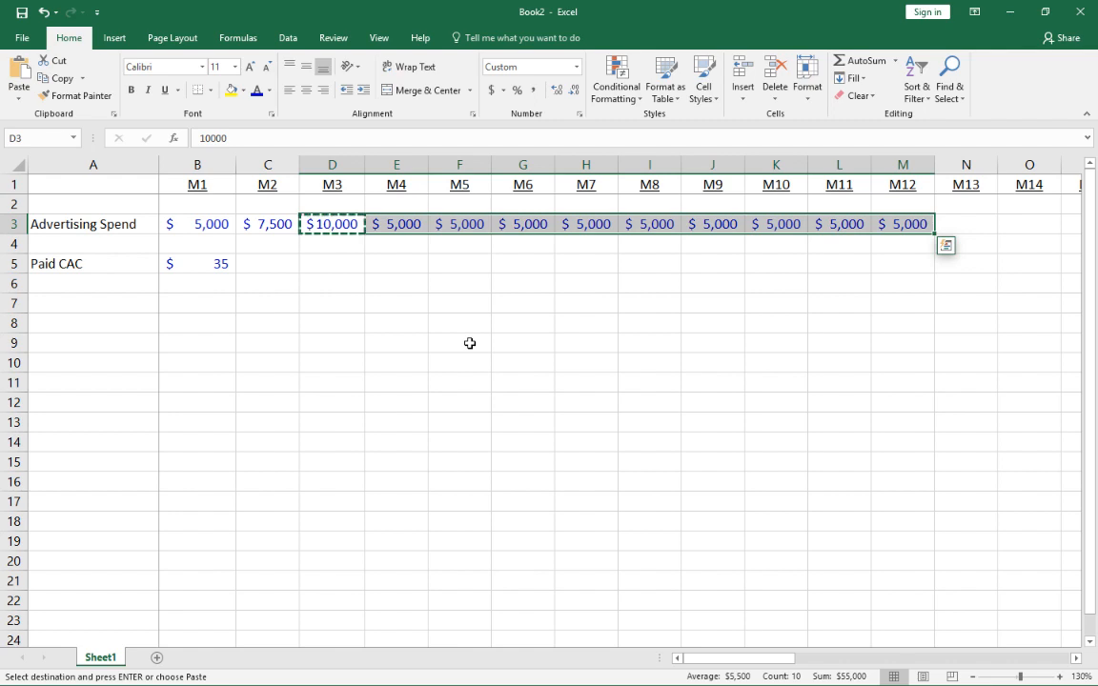
key("ctrl+v")
key("Right")
key("Left")
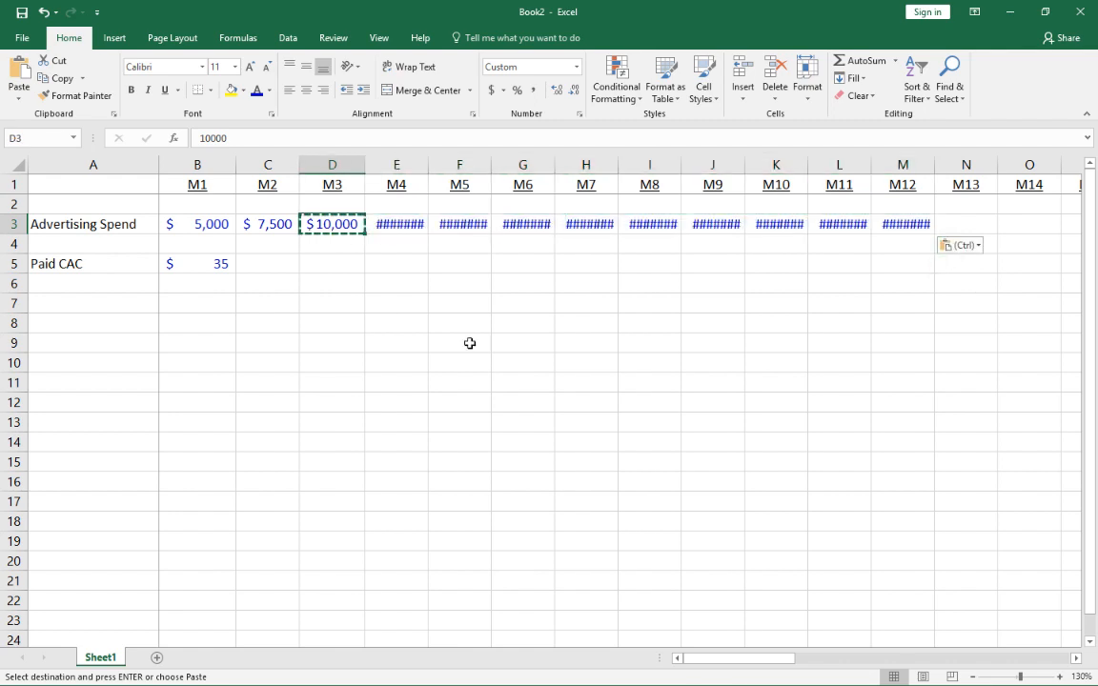
Autofit the widths of the columns for M3 through M12 to their advertising spend values
key("ctrl+shift+Right")
key("alt")
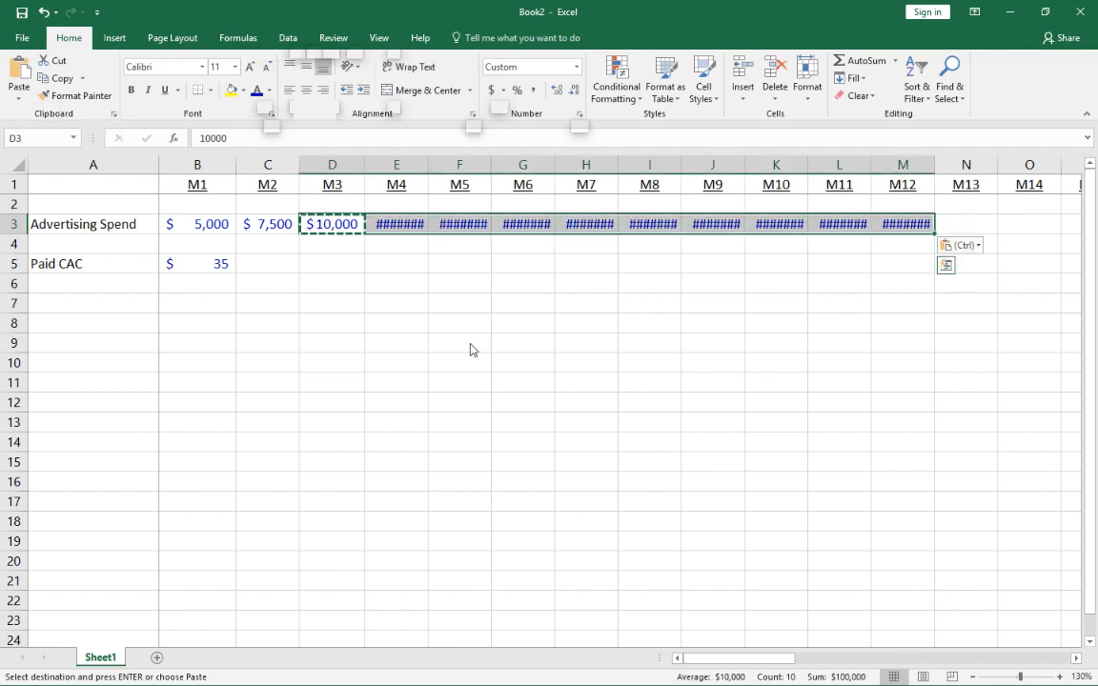
key("h")
key("o")
key("i")
Set the M7 advertising spend in H3 to 15000
key("Left")
key("Left")
key("Left")
key("Left")
key("Left")
key("Left")
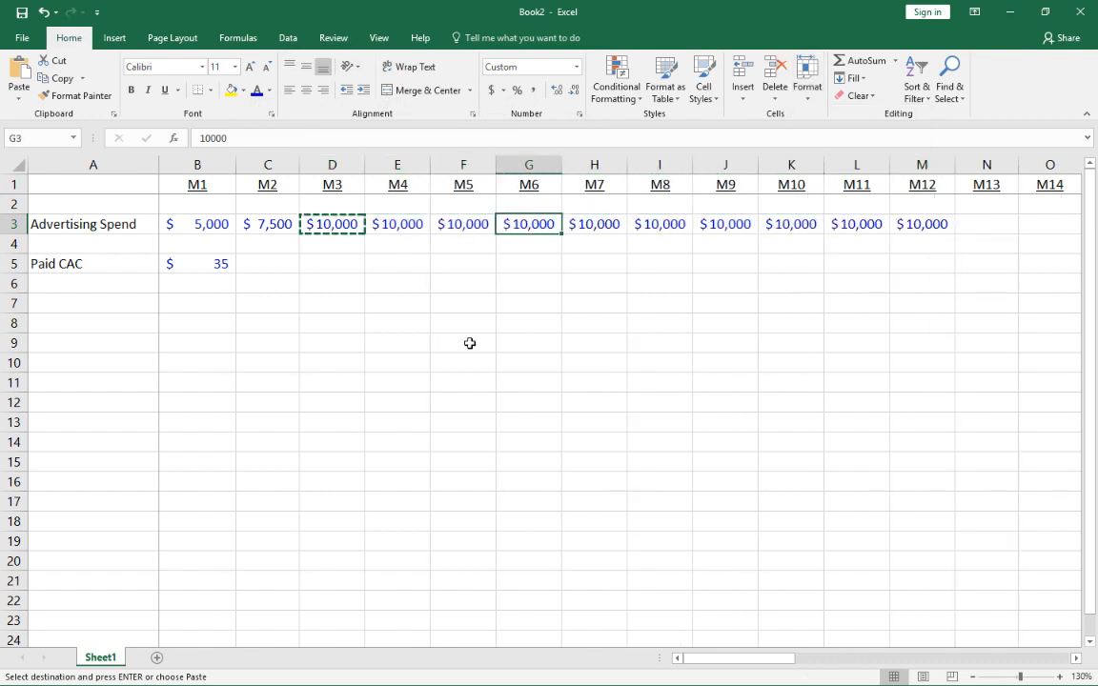
key("Right")
type("15000")
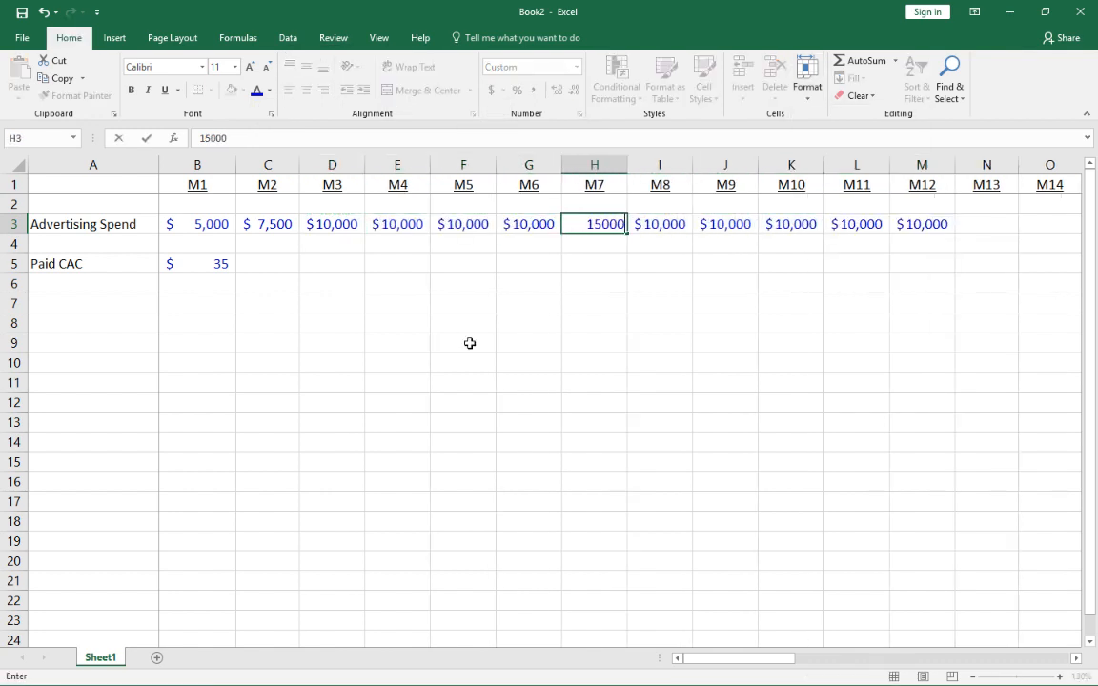
key("Return")
Copy the M7 advertising spend from H3 across months M8 to M12
key("Up")
key("ctrl+c")
key("shift+Right")
key("shift+Right")
key("shift+Right")
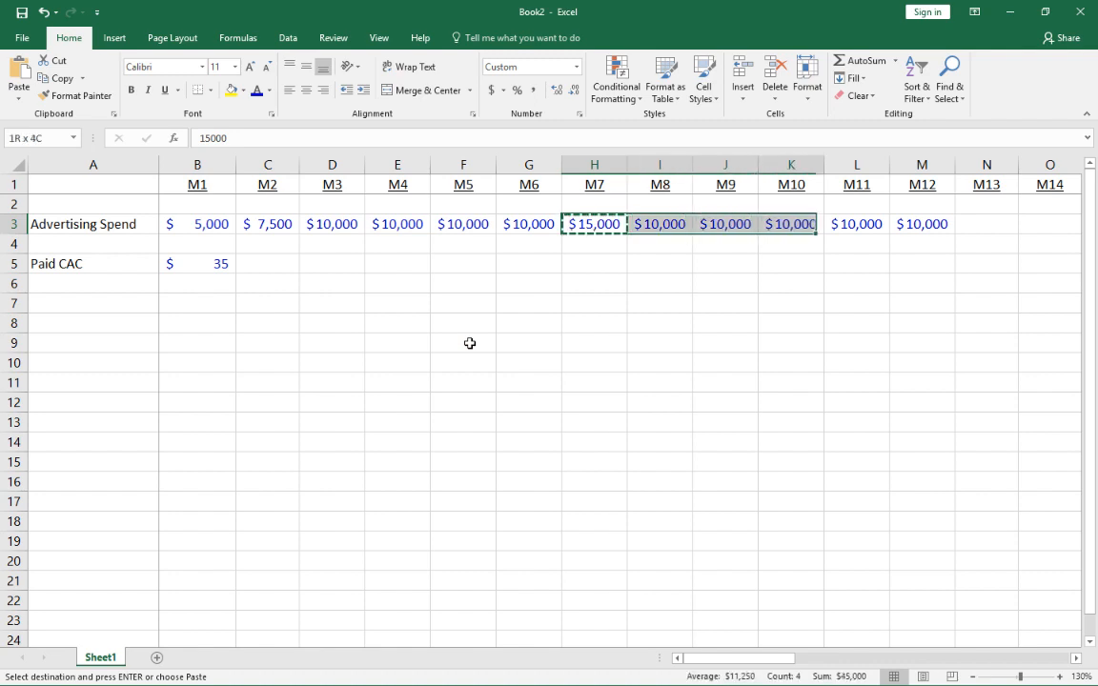
key("shift+Right")
key("shift+Right")
key("ctrl+v")
Copy the M12 advertising spend from M3 into N3 for month M13
key("Right")
key("Right")
key("Right")
key("Right")
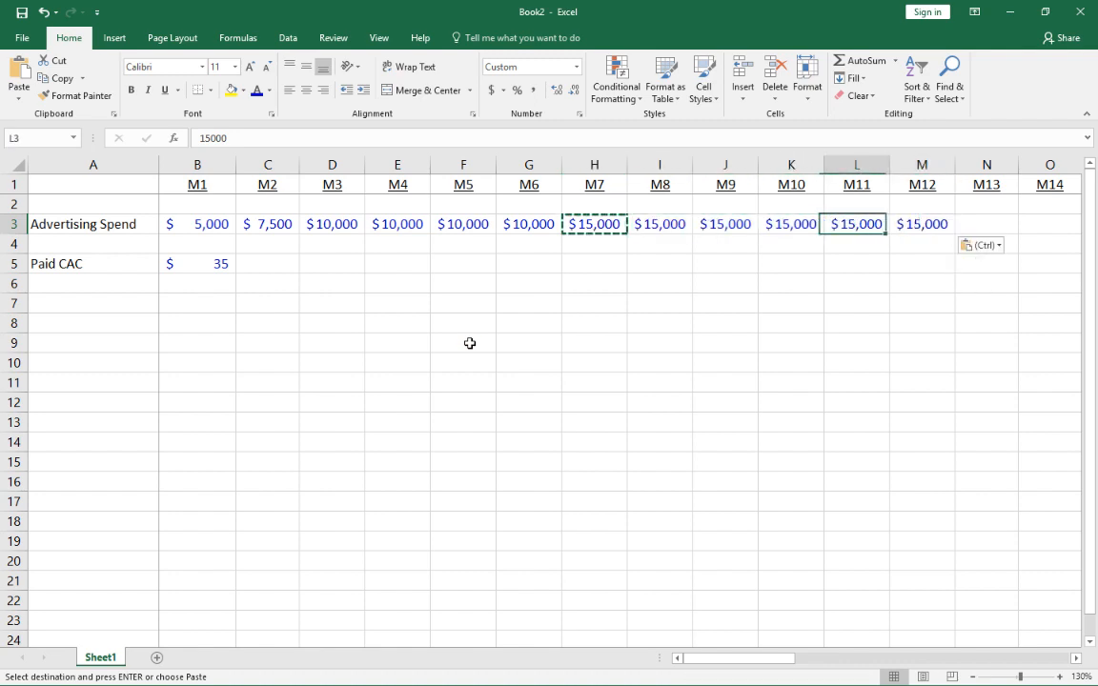
key("Right")
key("ctrl+c")
key("Right")
key("ctrl+v")
key("Right")
key("Right")
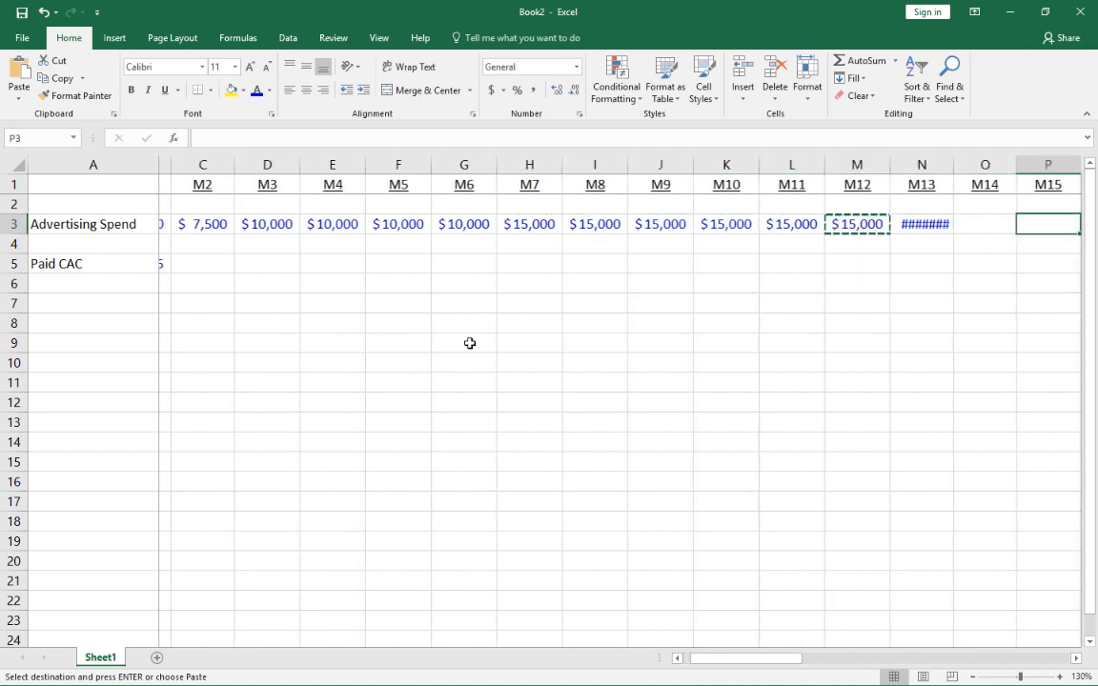
key("Left")
key("Left")
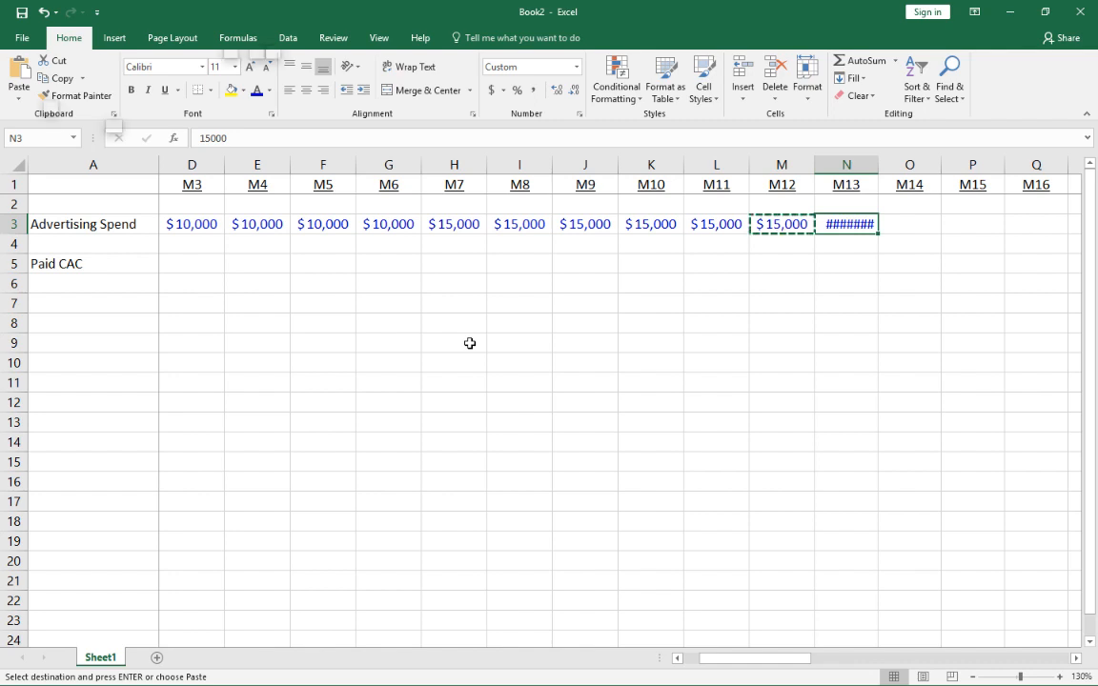
Autofit the M13 column and set its advertising spend in N3 to the formula =M3*1.075
key("alt+h")
type("oi=")
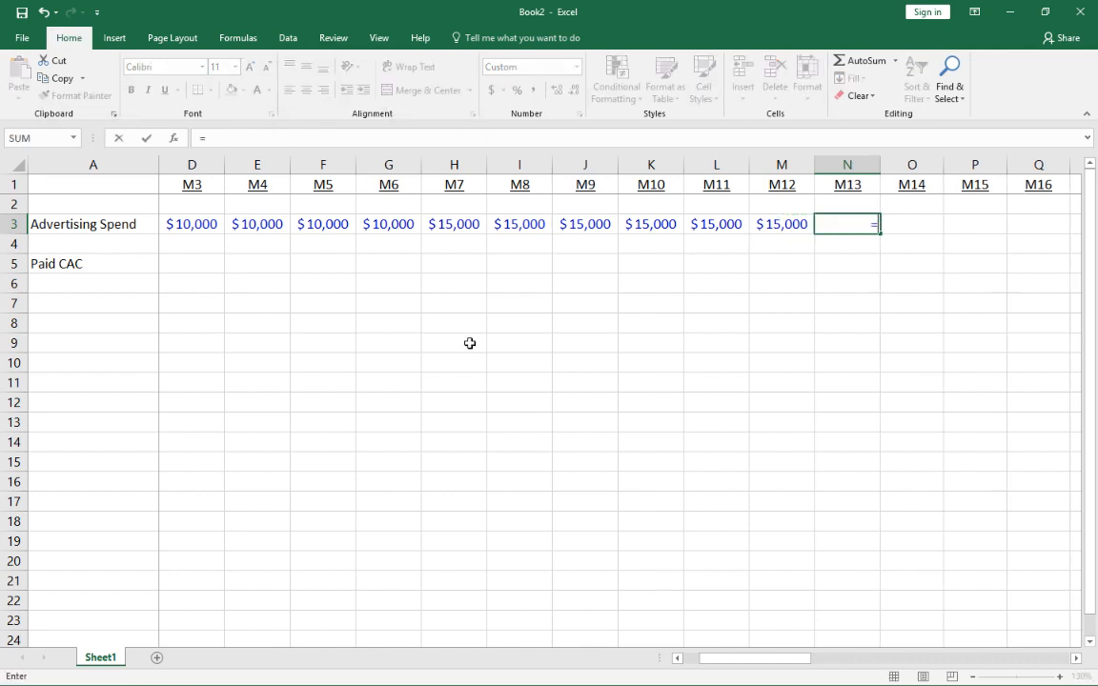
key("Left")
type("*1")
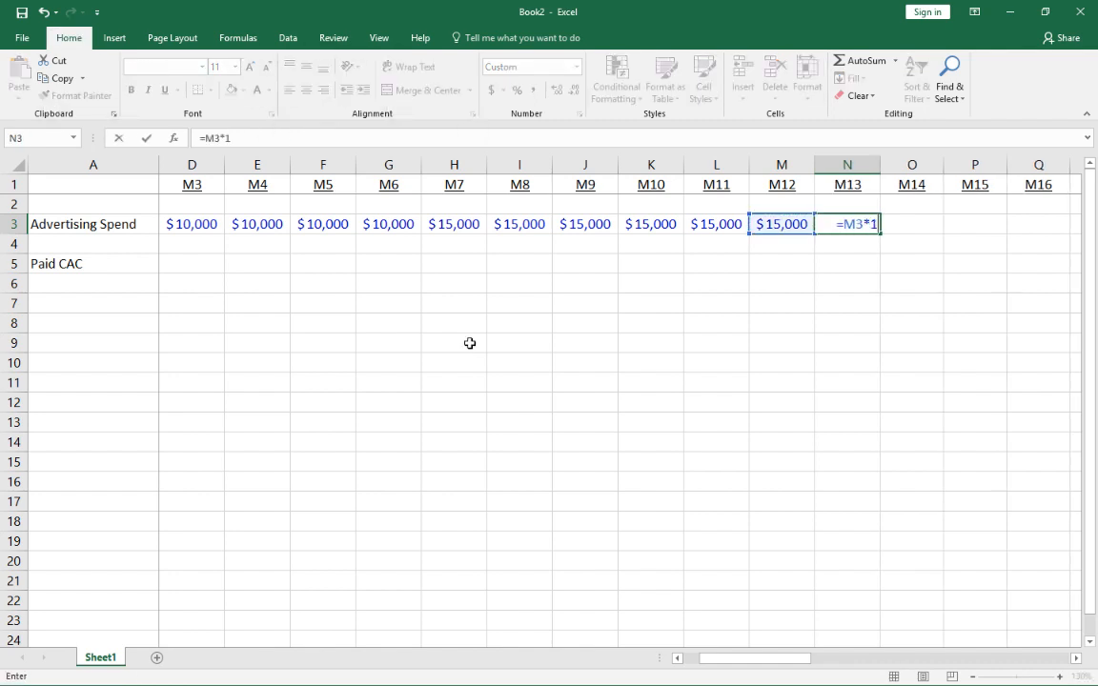
type(".075")
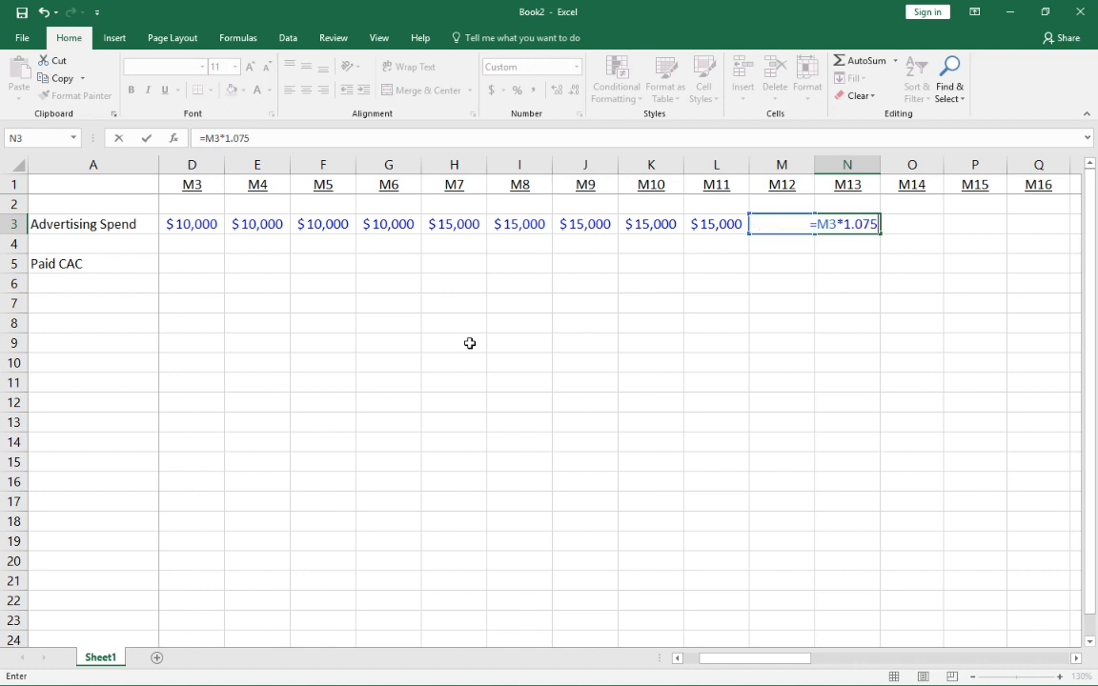
key("Return")
Copy the growth formula from N3 across row 3 for months M14 to M48, through column AW
key("Up")
key("ctrl+c")
key("Right")
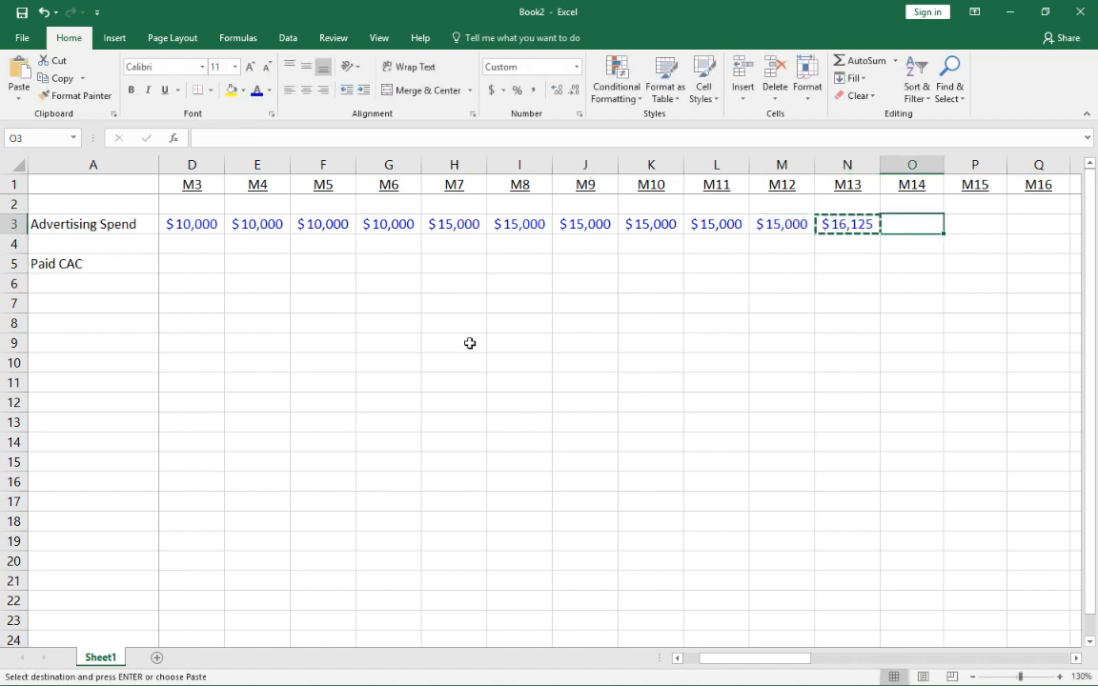
key("shift+Right")
key("shift+Right")
key("shift+Right")
key("shift+Right")
key("shift+Right")
key("shift+Right")
key("shift+Right")
key("shift+Right")
key("shift+Right")
key("shift+Right")
key("shift+Right")
key("shift+Right")
key("shift+Right")
key("shift+Right")
key("shift+Right")
key("shift+Right")
key("shift+Right")
key("shift+Right")
key("shift+Right")
key("shift+Right")
key("shift+Right")
key("shift+Right")
key("shift+Right")
key("shift+Right")
key("shift+Right")
key("shift+Right")
key("shift+Right")
key("shift+Right")
key("shift+Right")
key("shift+Right")
key("shift+Right")
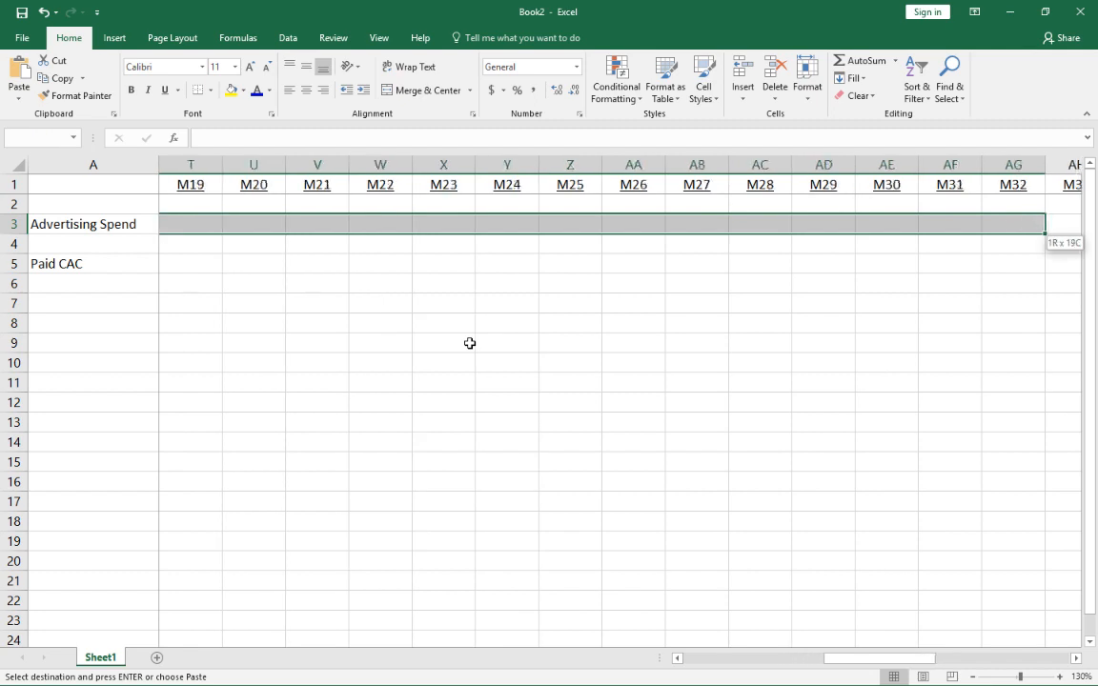
key("shift+Right")
key("shift+Right")
key("shift+Right")
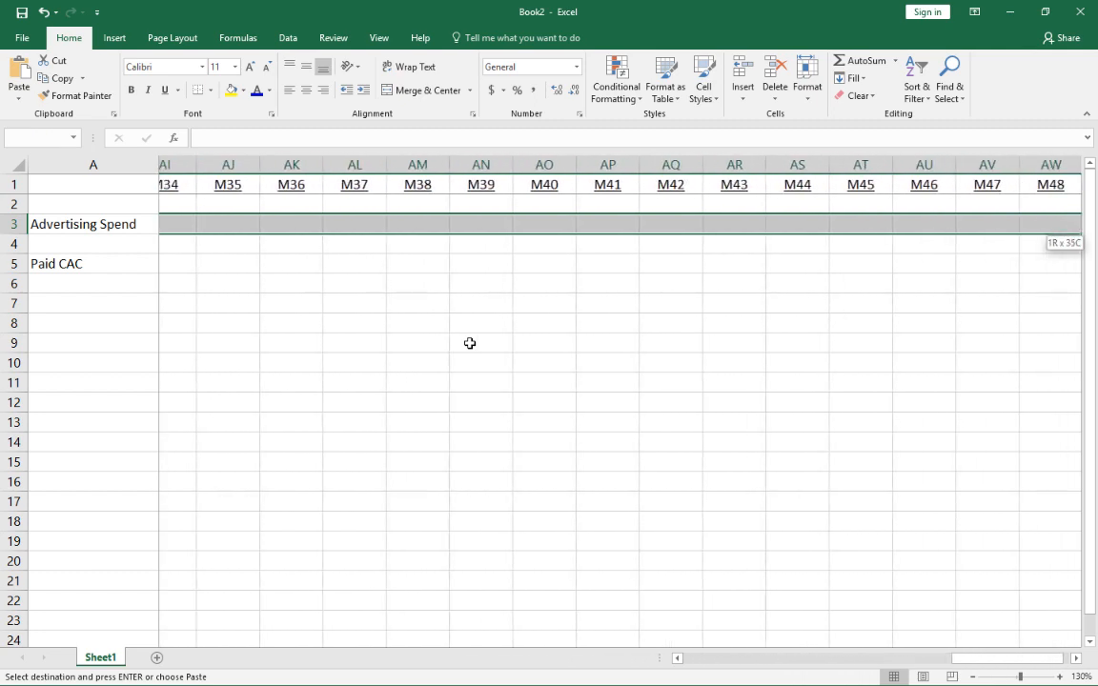
key("Return")
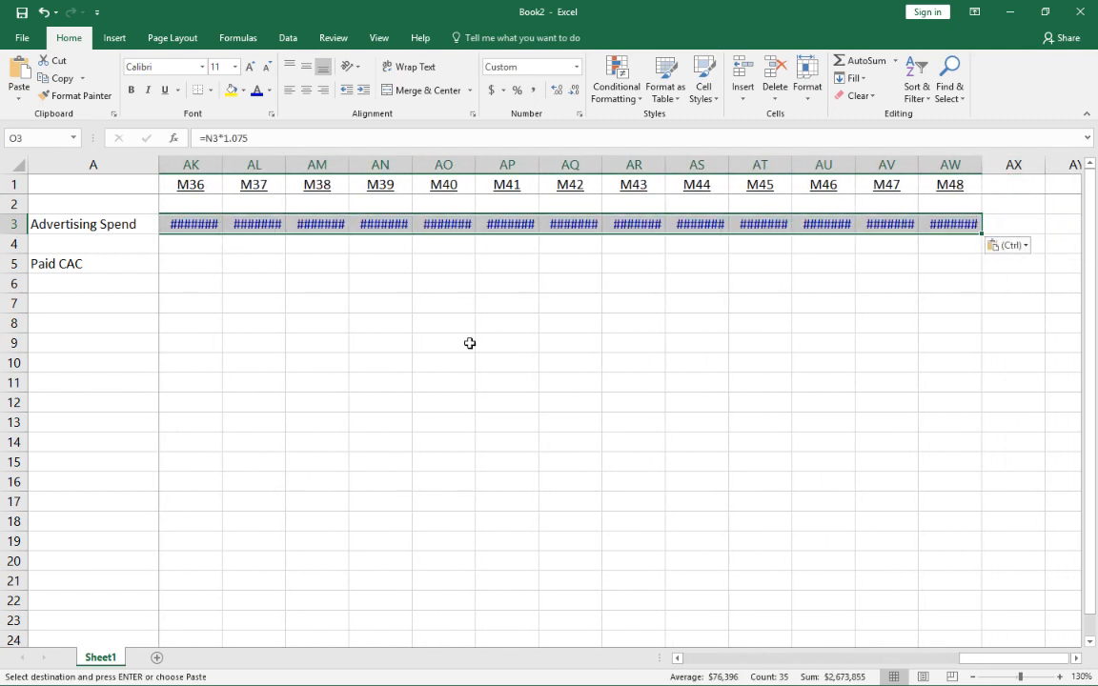
Autofit the widths of the columns for M14 through M48 to their advertising spend values
key("alt+h")
key("o")
key("i")
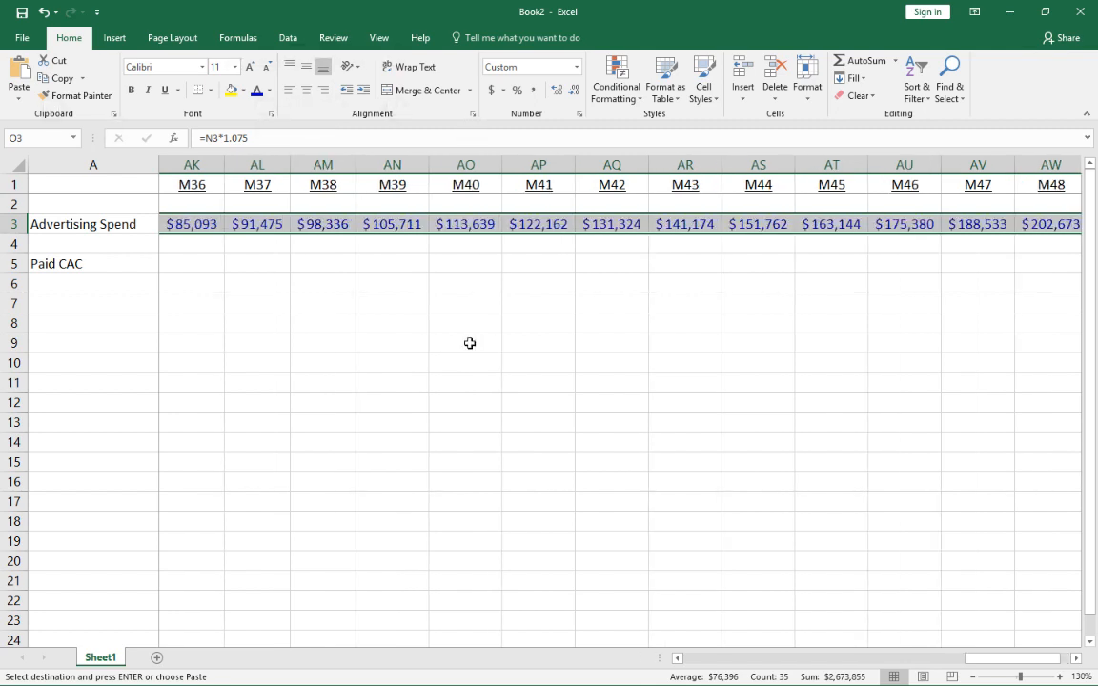
key("Right")
key("Right")
key("Right")
key("Left")
key("Left")
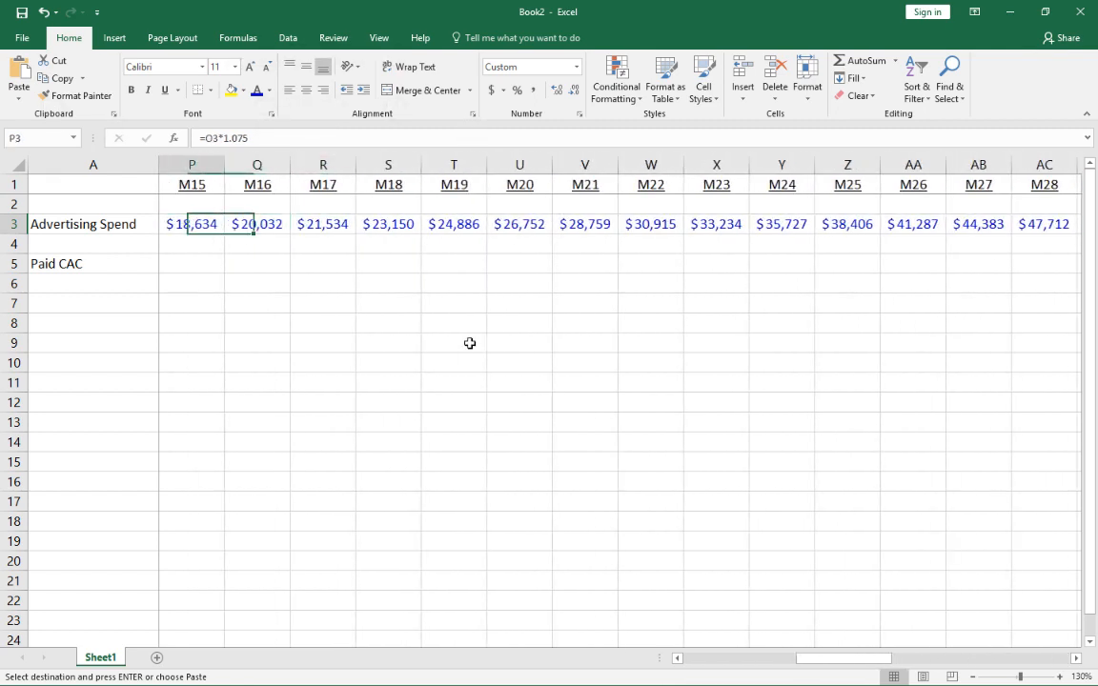
Copy the M1 Paid CAC of 35 from B5 into C5 and D5 for months M2 and M3
key("ctrl+Left")
key("Right")
key("Right")
key("Left")
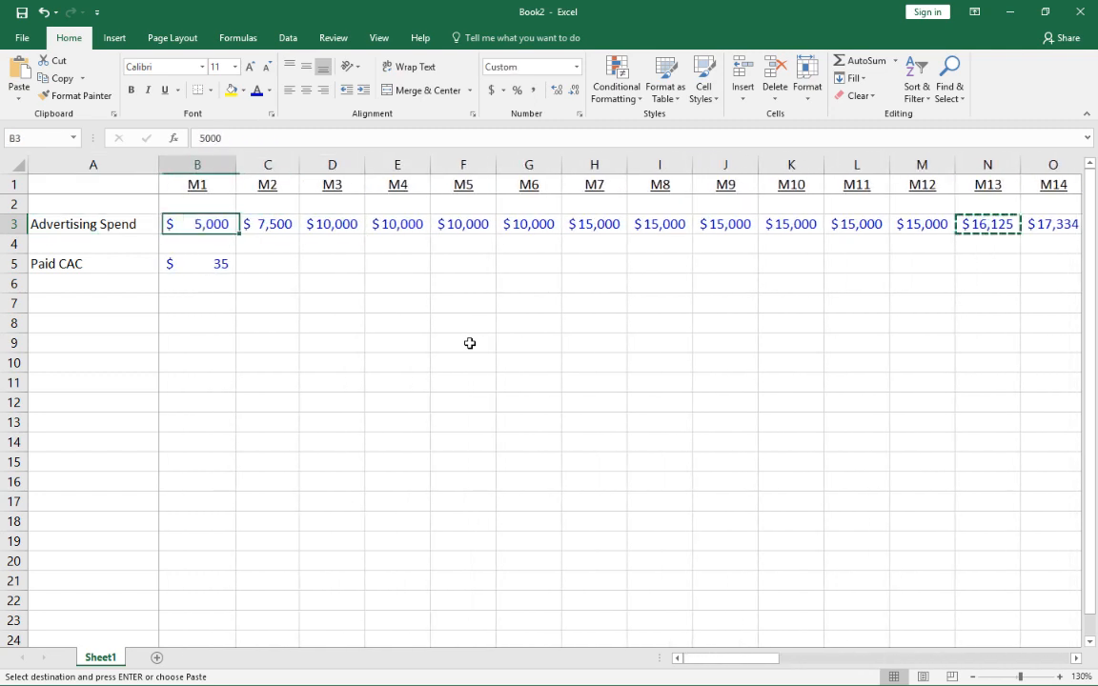
key("Escape")
key("Down")
key("Down")
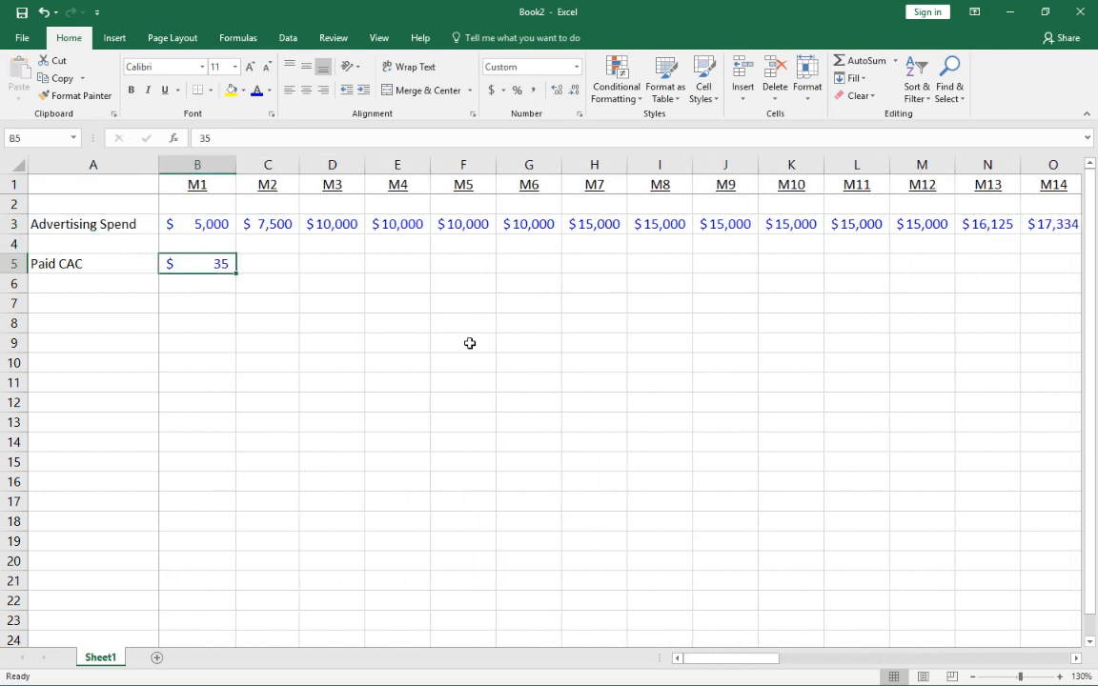
key("ctrl+c")
key("Right")
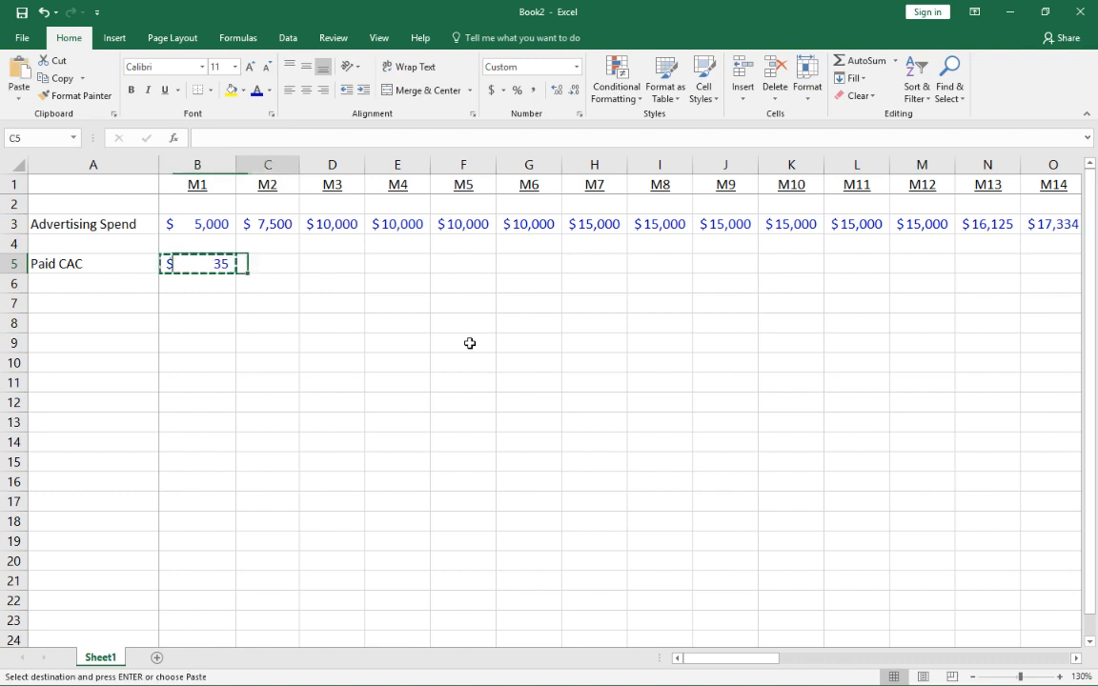
key("ctrl+v")
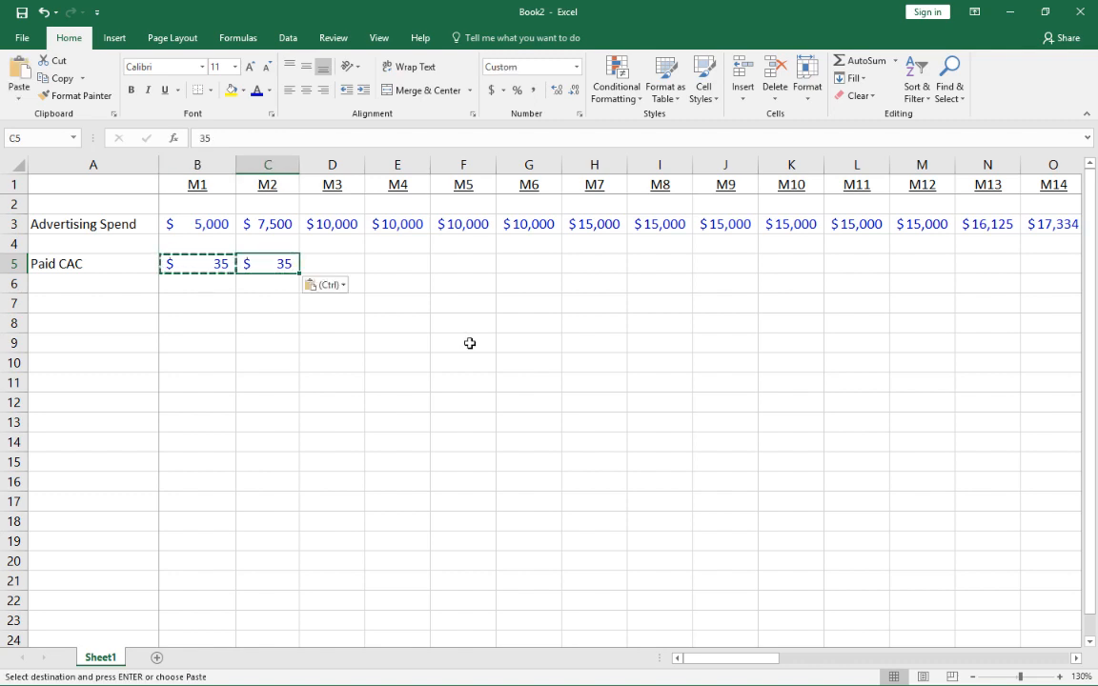
key("ctrl+c")
key("Right")
key("ctrl+v")
key("Escape")
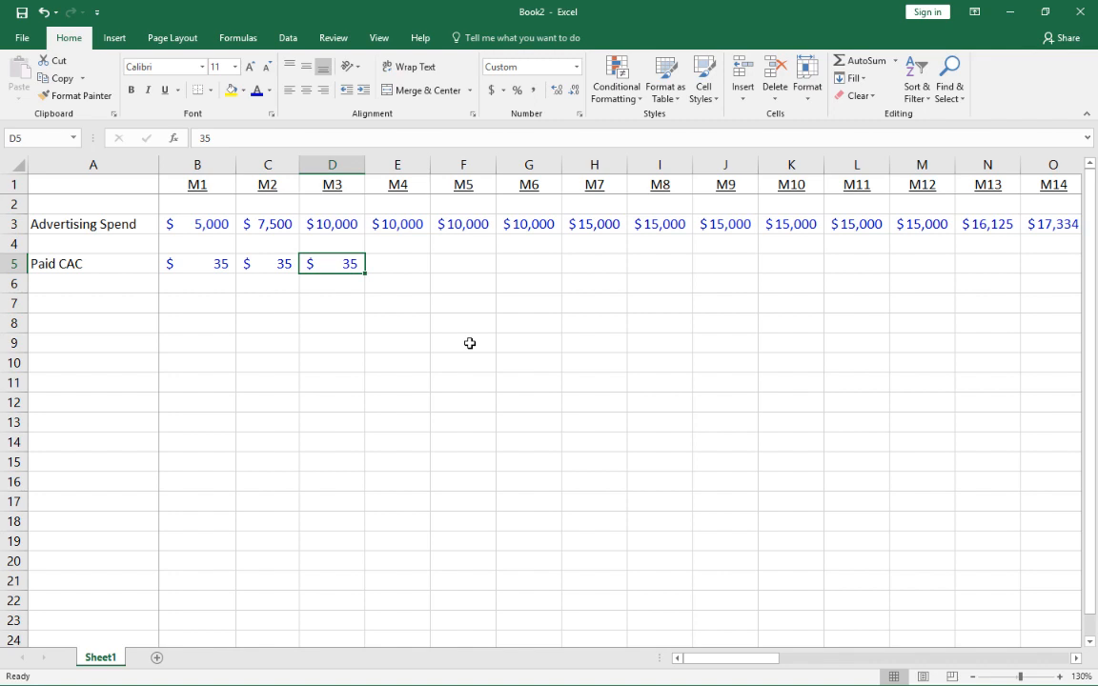
Set the M4 Paid CAC in E5 to 30, keeping the row's formatting, and copy it into F5 and G5 for M5 and M6
key("ctrl+c")
key("Right")
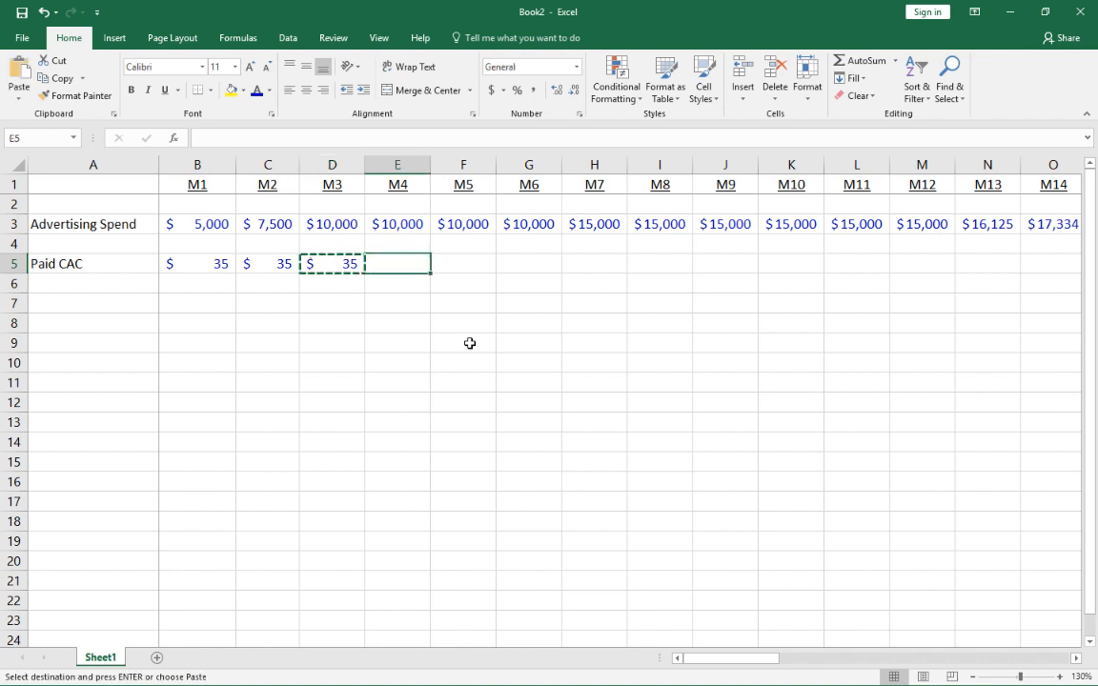
key("ctrl+v")
type("30")
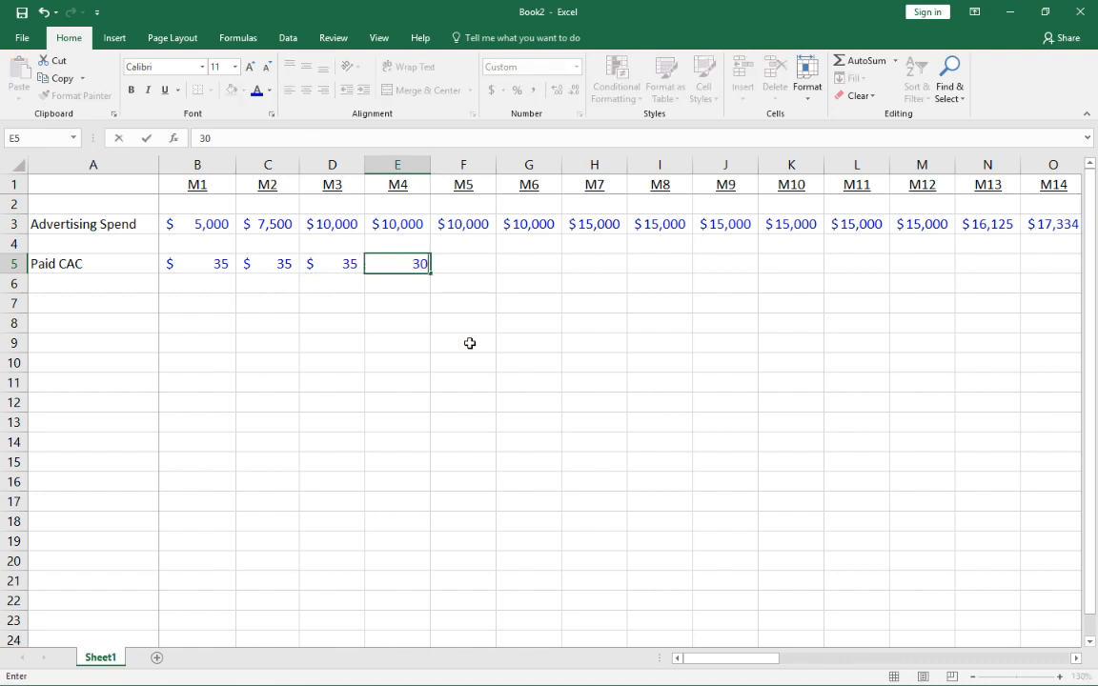
key("ctrl+Return")
key("ctrl+c")
key("Right")
key("ctrl+v")
key("Right")
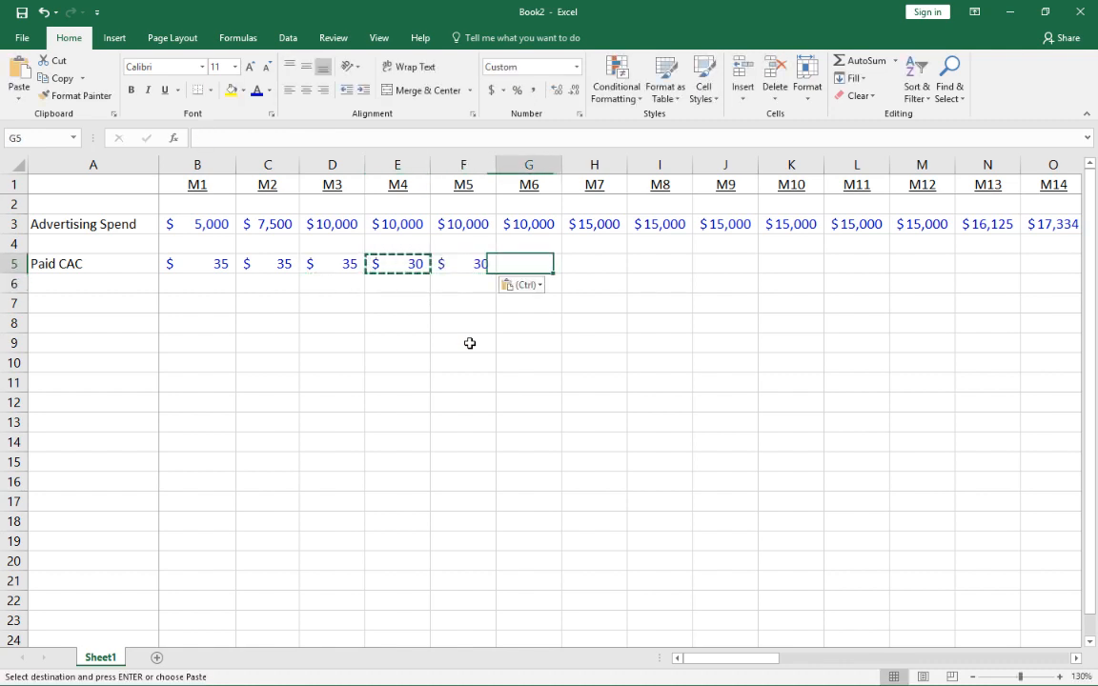
key("ctrl+v")
Set the M7 Paid CAC in H5 to 25 and copy it into I5 and J5 for M8 and M9
key("Right")
key("ctrl+v")
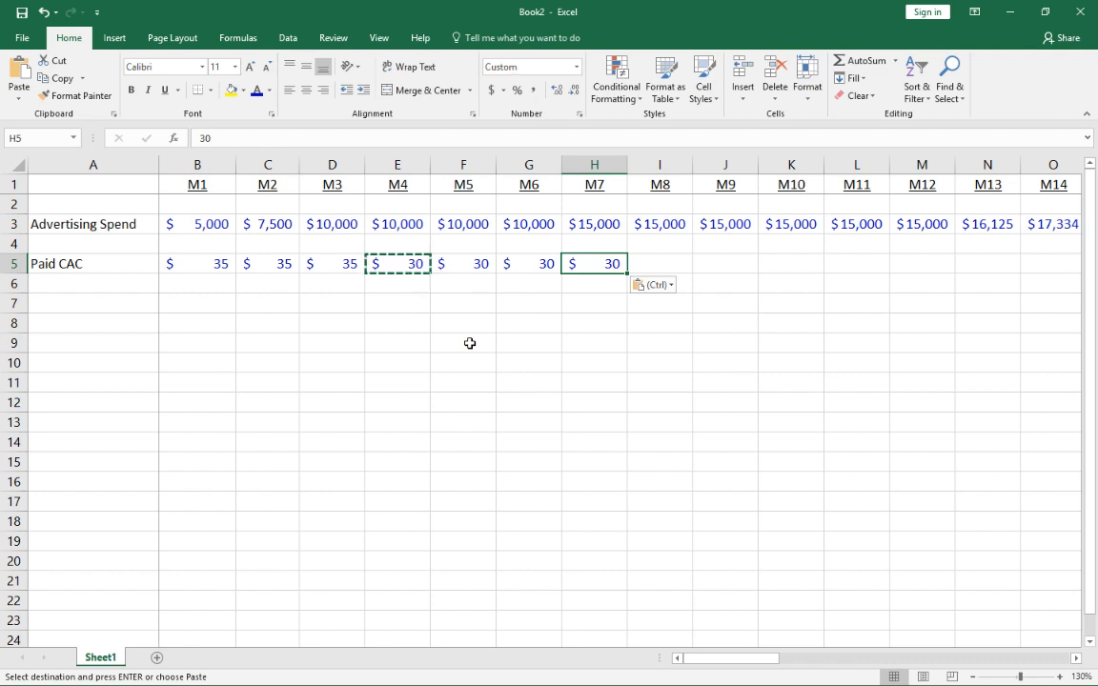
type("25")
key("ctrl+Return")
key("ctrl+c")
key("Right")
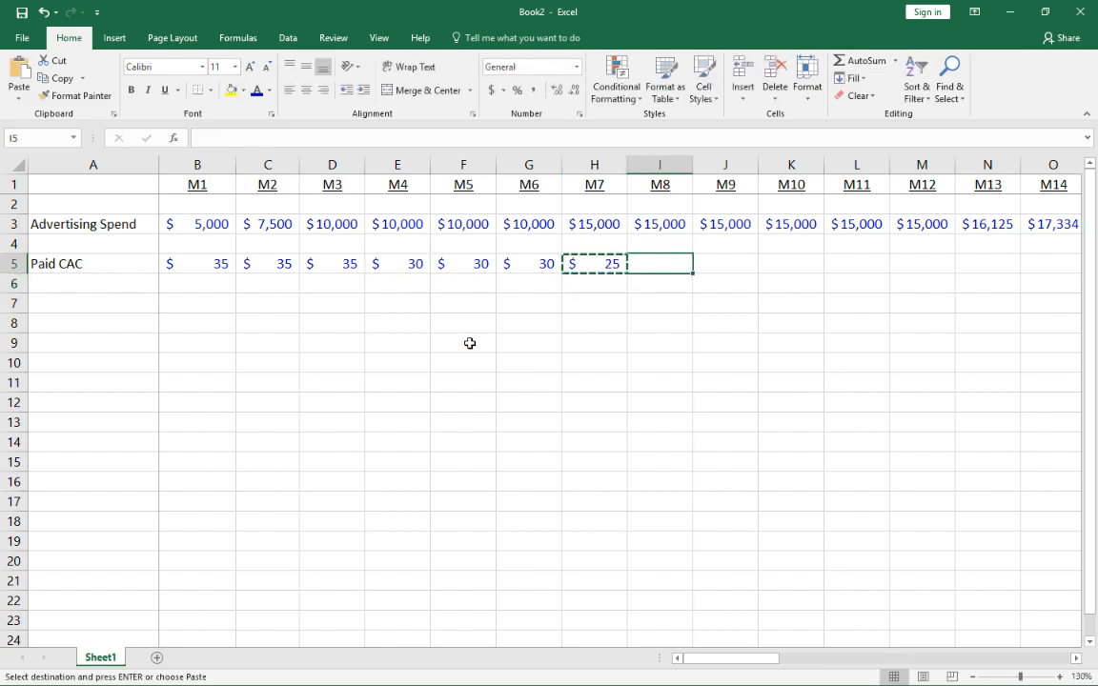
key("ctrl+v")
key("Right")
key("ctrl+v")
Set the M10 Paid CAC in K5 to 20 and copy it into L5 for M11
key("Right")
key("ctrl+v")
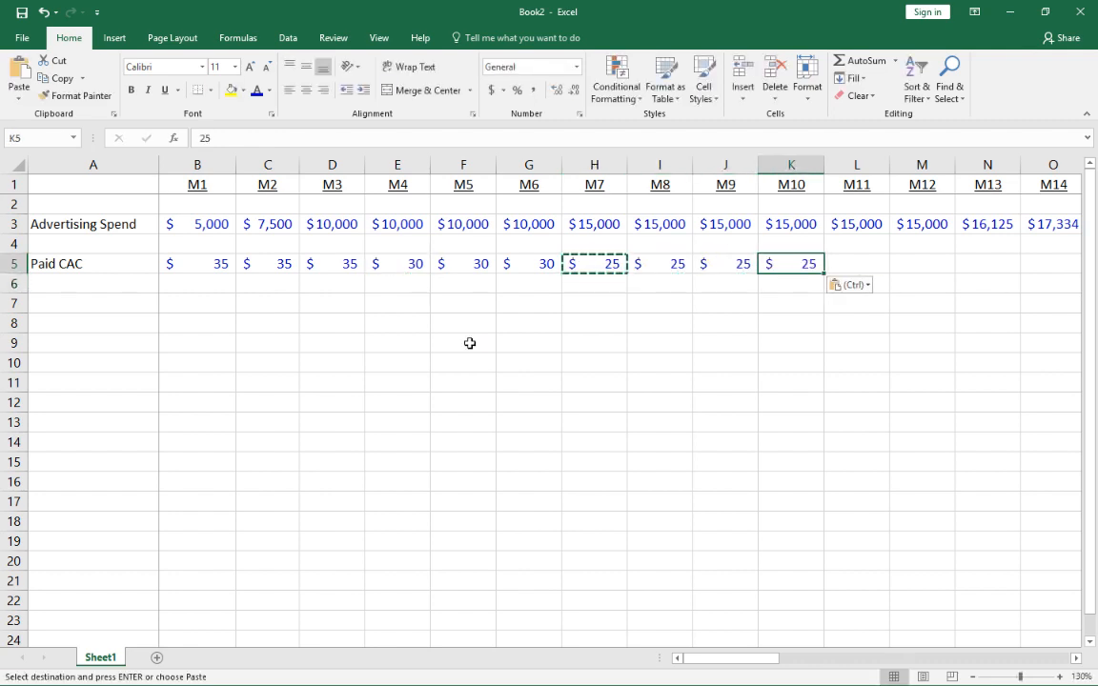
type("20")
key("Return")
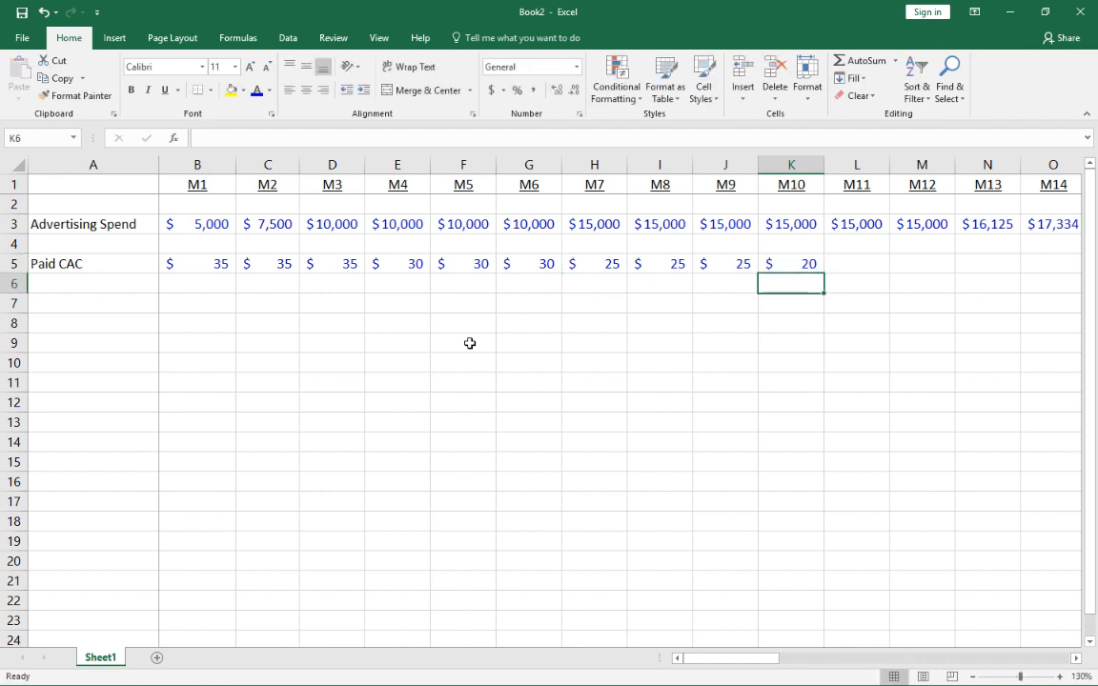
key("Up")
key("ctrl+c")
key("Right")
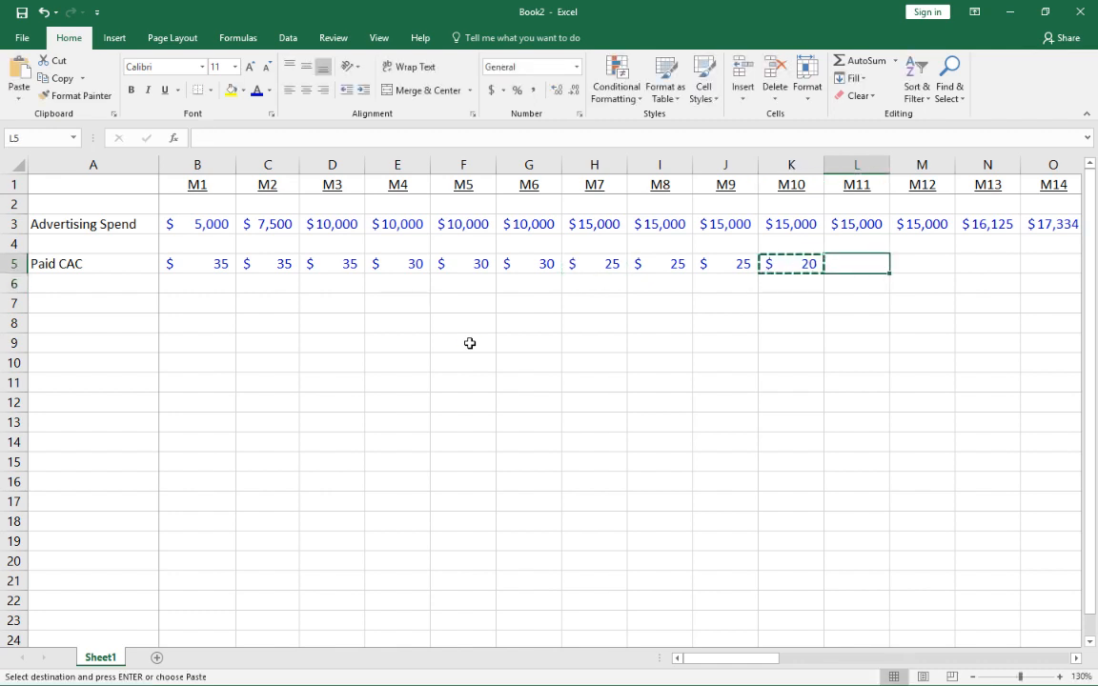
key("ctrl+v")
Copy the M11 Paid CAC from L5 across row 5 for months M12 to M48, through column AW
key("Right")
key("Right")
key("Right")
key("Left")
key("Left")
key("Left")
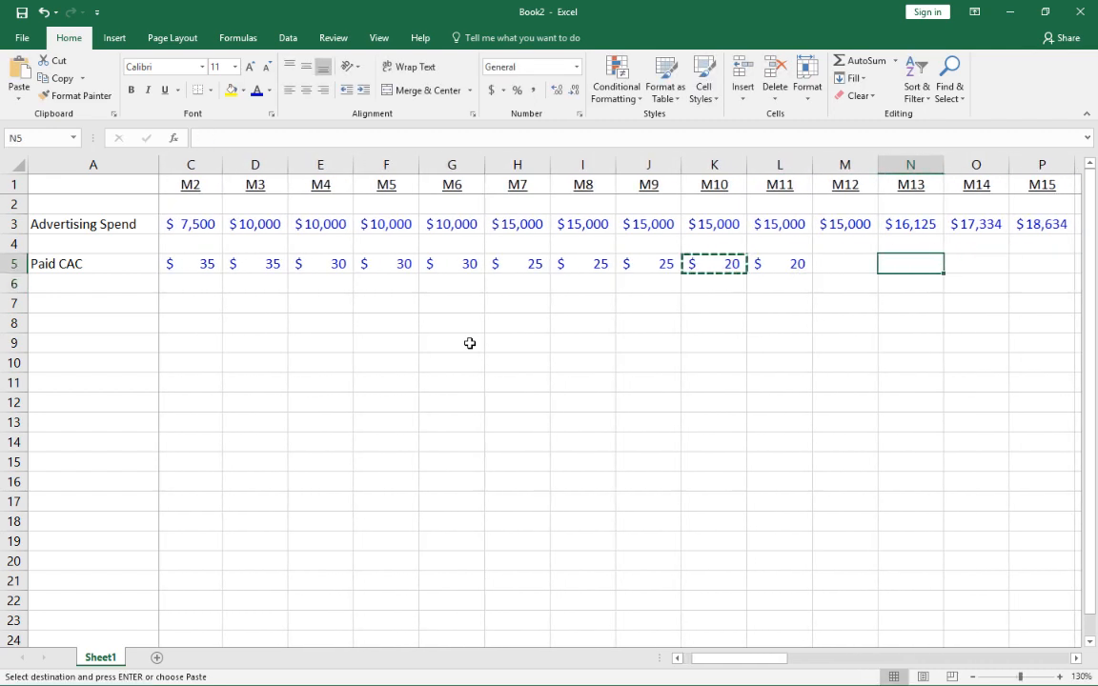
key("ctrl+c")
key("Right")
key("shift+Right")
key("shift+Right")
key("shift+Right")
key("shift+Right")
key("shift+Right")
key("shift+Right")
key("shift+Right")
key("shift+Right")
key("shift+Right")
key("shift+Right")
key("shift+Right")
key("shift+Right")
key("shift+Right")
key("shift+Right")
key("shift+Right")
key("shift+Right")
key("shift+Right")
key("shift+Right")
key("shift+Right")
key("shift+Right")
key("shift+Right")
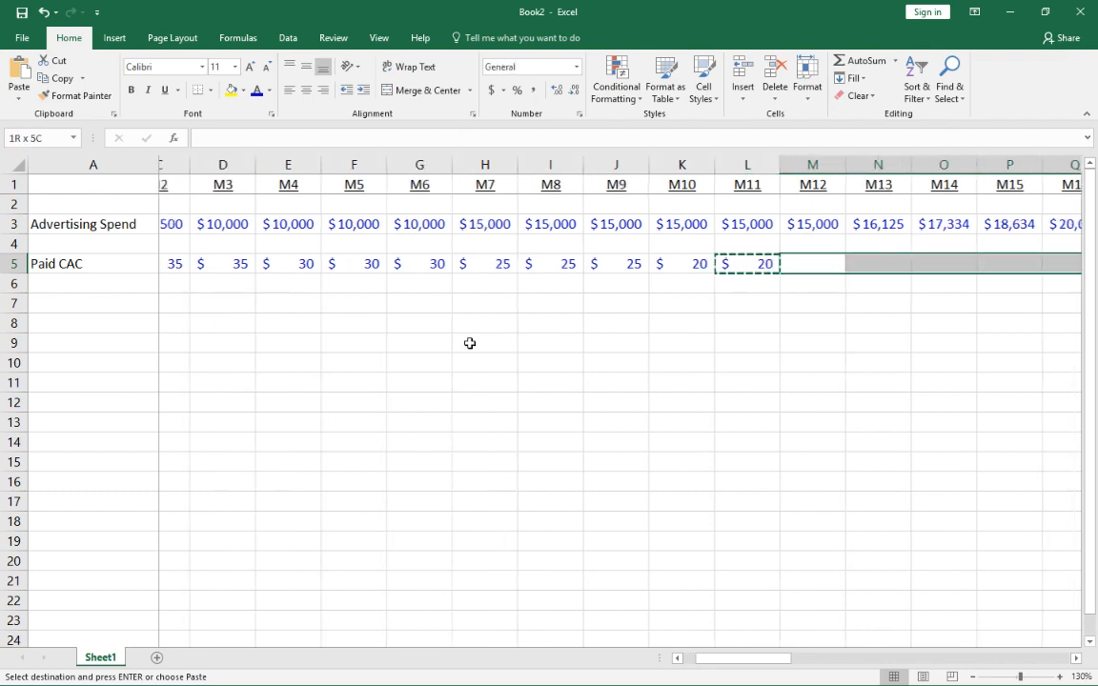
key("shift+Right")
key("shift+Right")
key("shift+Right")
key("shift+Right")
key("shift+Right")
key("shift+Right")
key("shift+Right")
key("shift+Right")
key("shift+Right")
key("shift+Right")
key("shift+Right")
key("shift+Right")
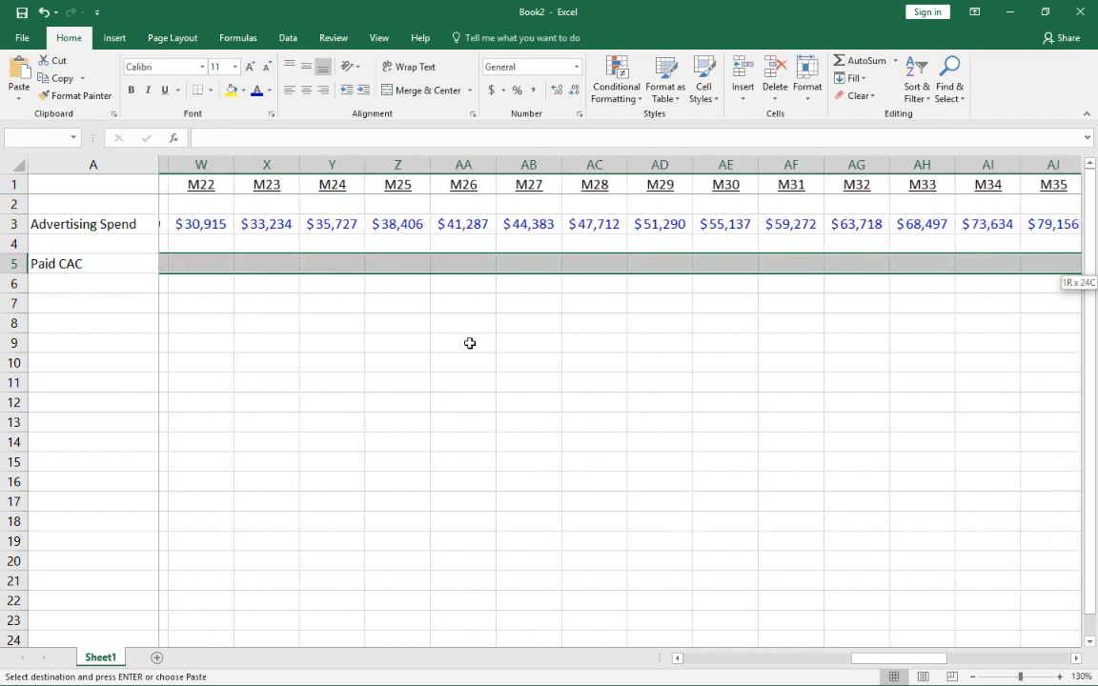
key("shift+Right")
key("shift+Right")
key("shift+Right")
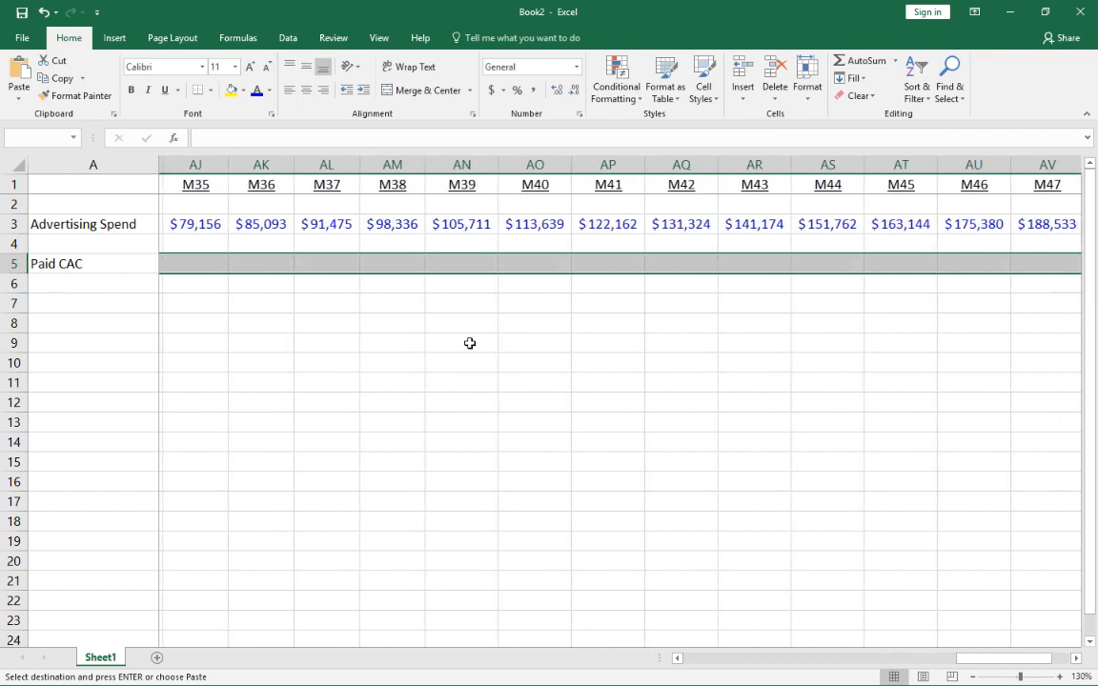
key("ctrl+v")
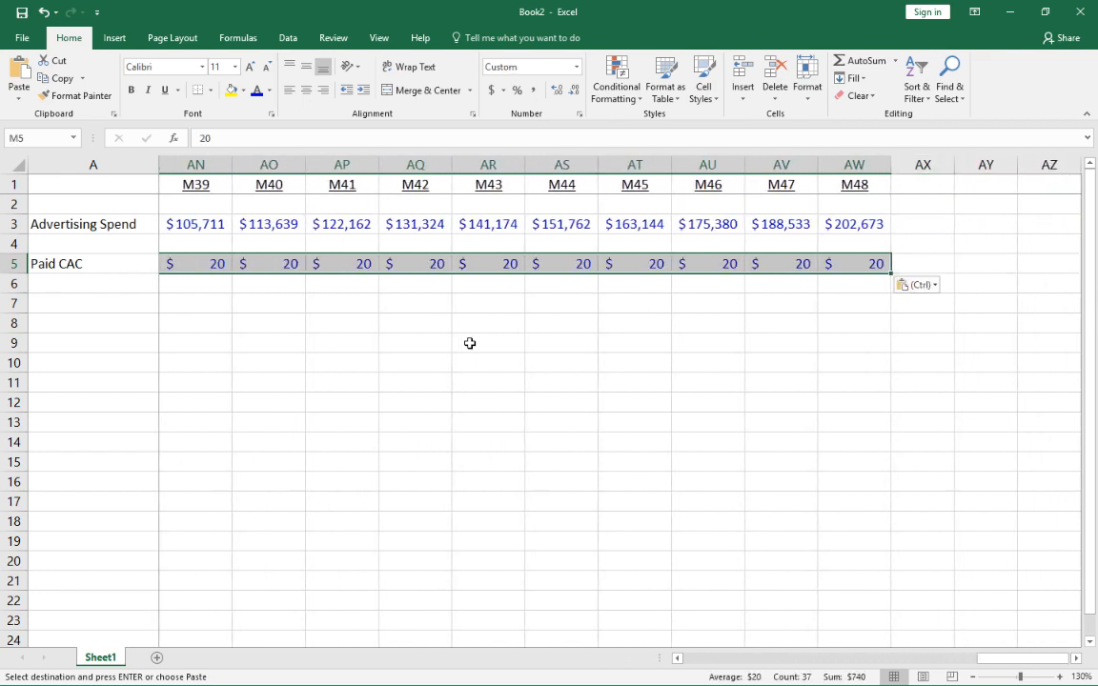
Enter the heading "Paid Transactions" in A7 and underline it
key("Escape")
key("Left")
key("Left")
key("Left")
key("Left")
key("Left")
key("Left")
key("Left")
key("Left")
key("Left")
key("Left")
key("Left")
key("Left")
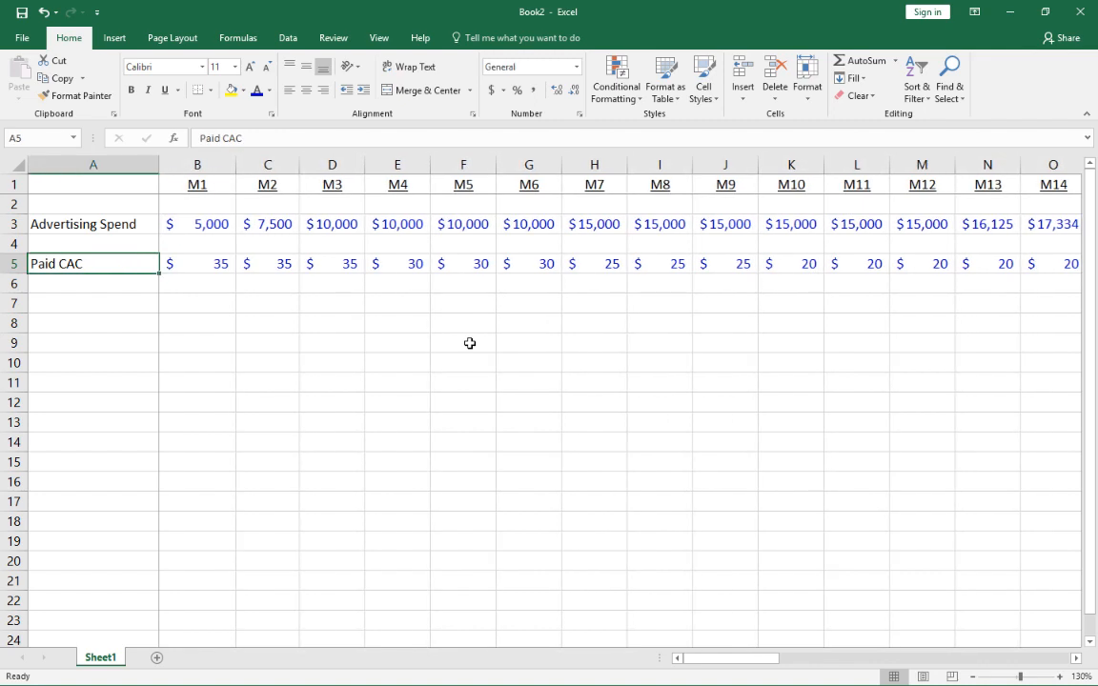
key("Down")
key("Down")
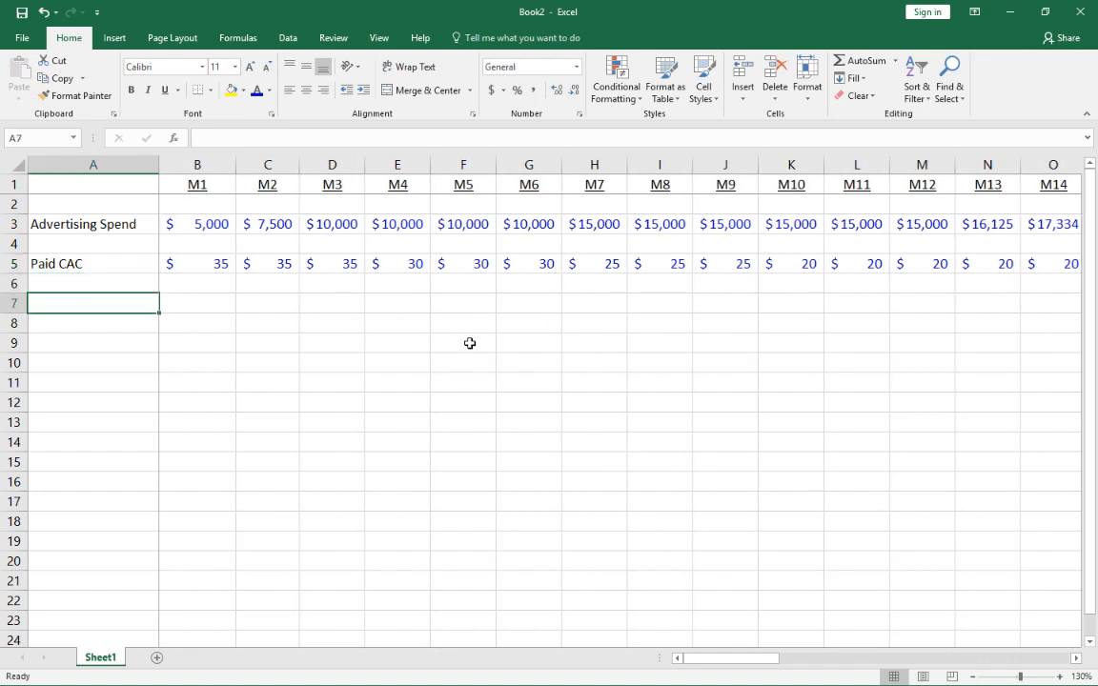
type("P")
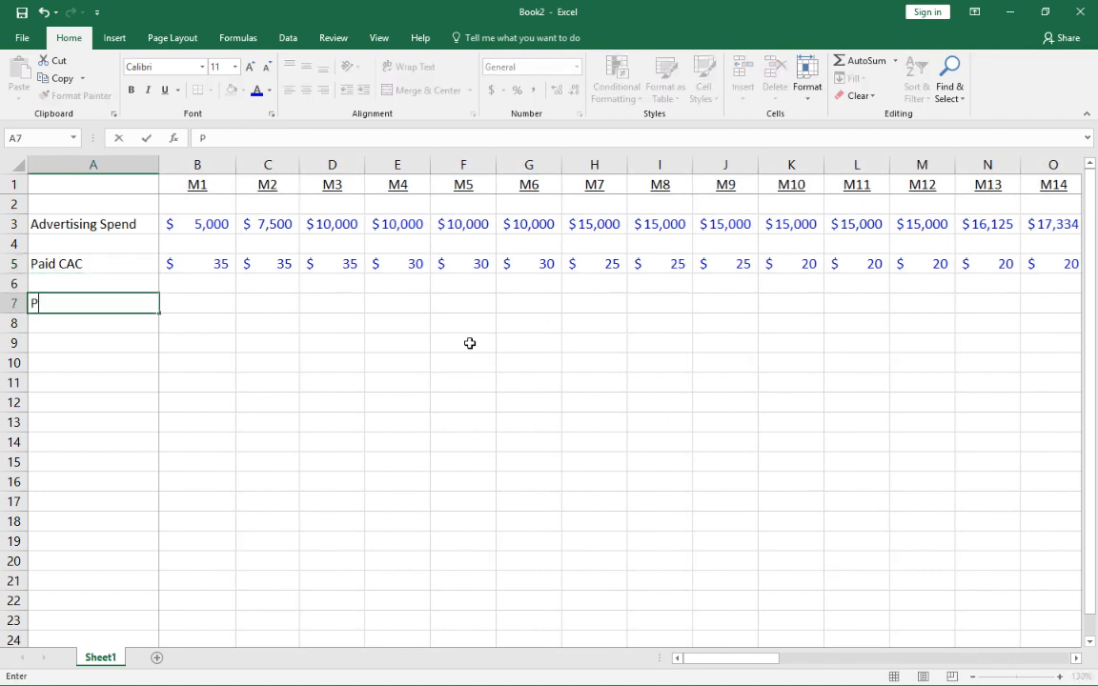
type("aid Transactions")
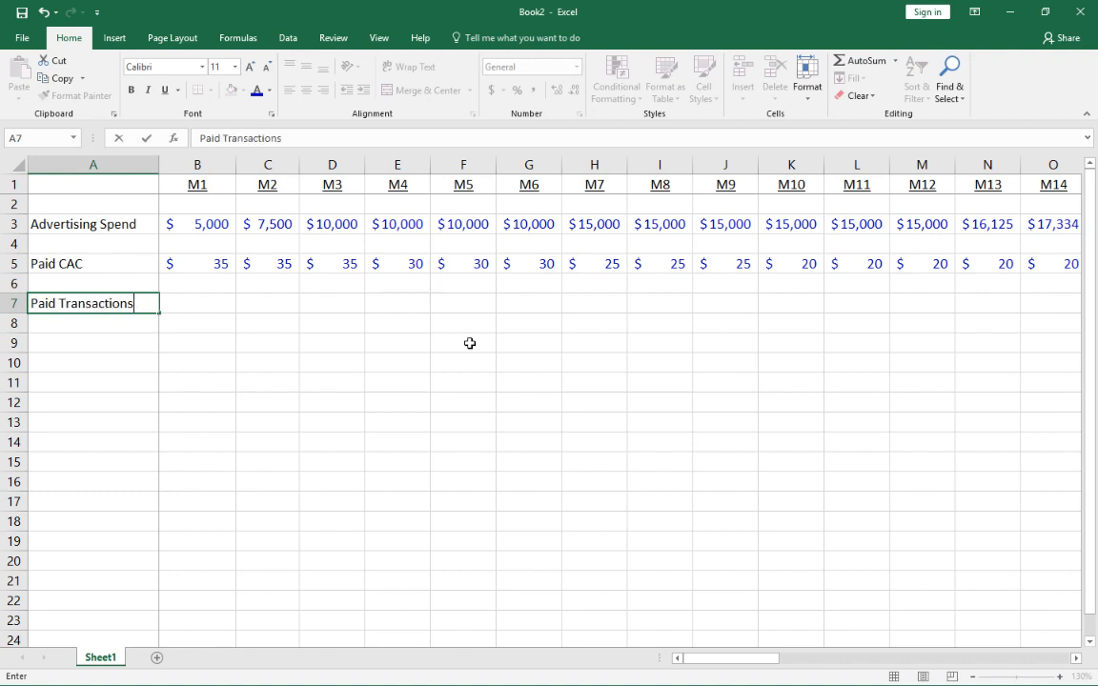
key("Return")
key("Up")
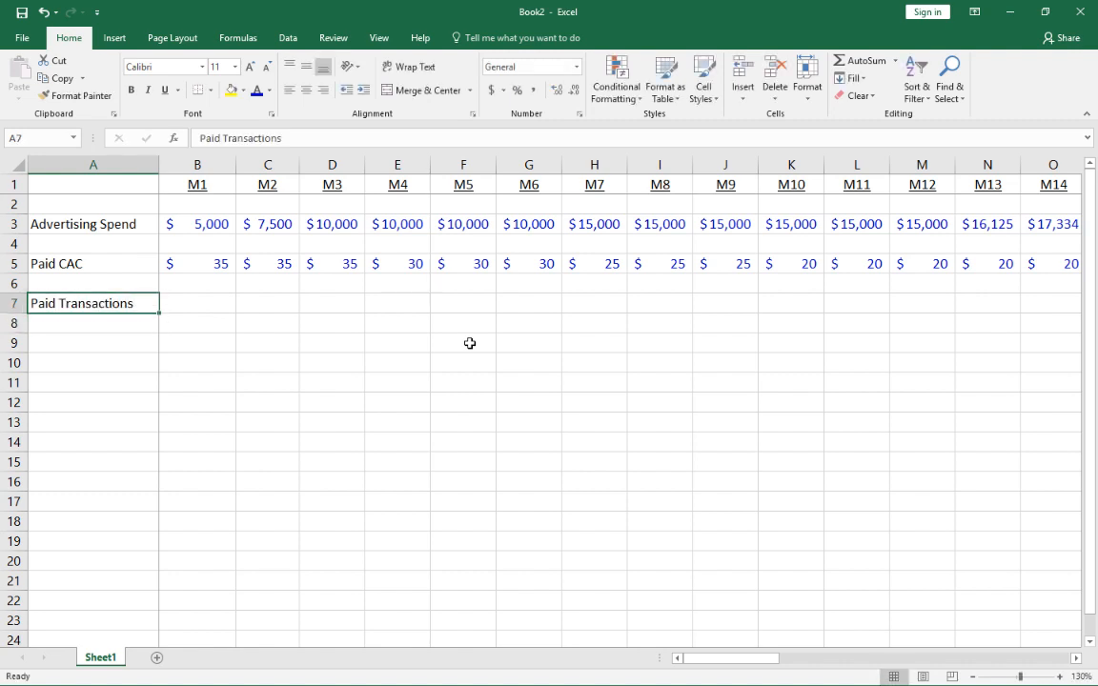
Enter the row label "M0 (new buyers)" in A8 below the Paid Transactions heading
key("Down")
type("M")
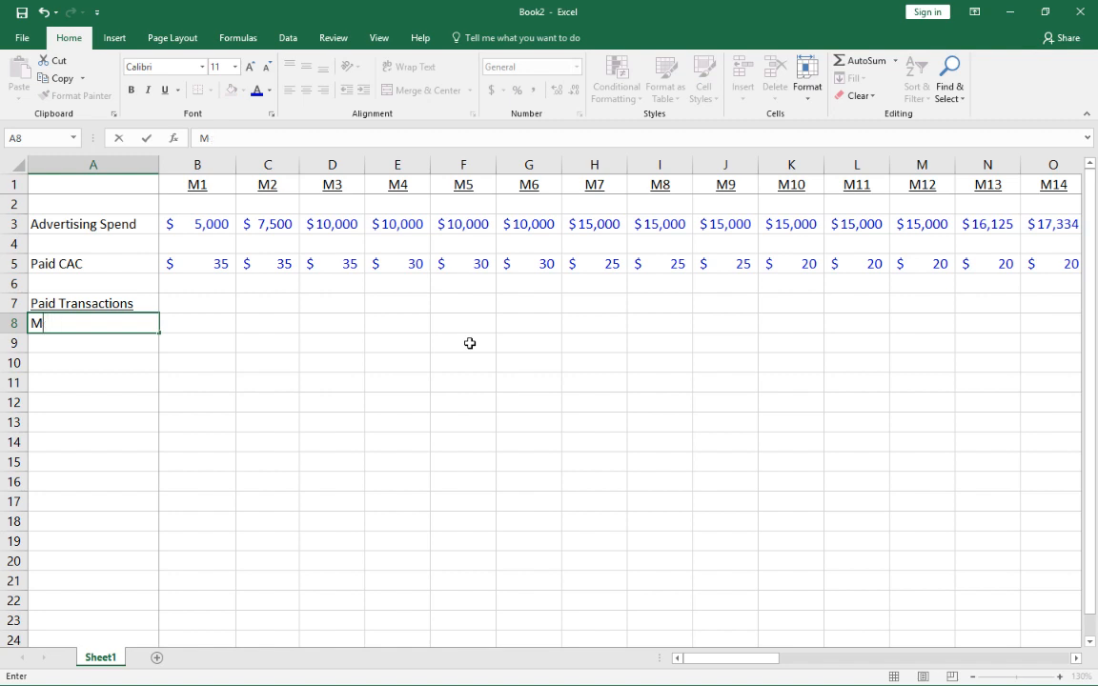
type("0 (new buyers")
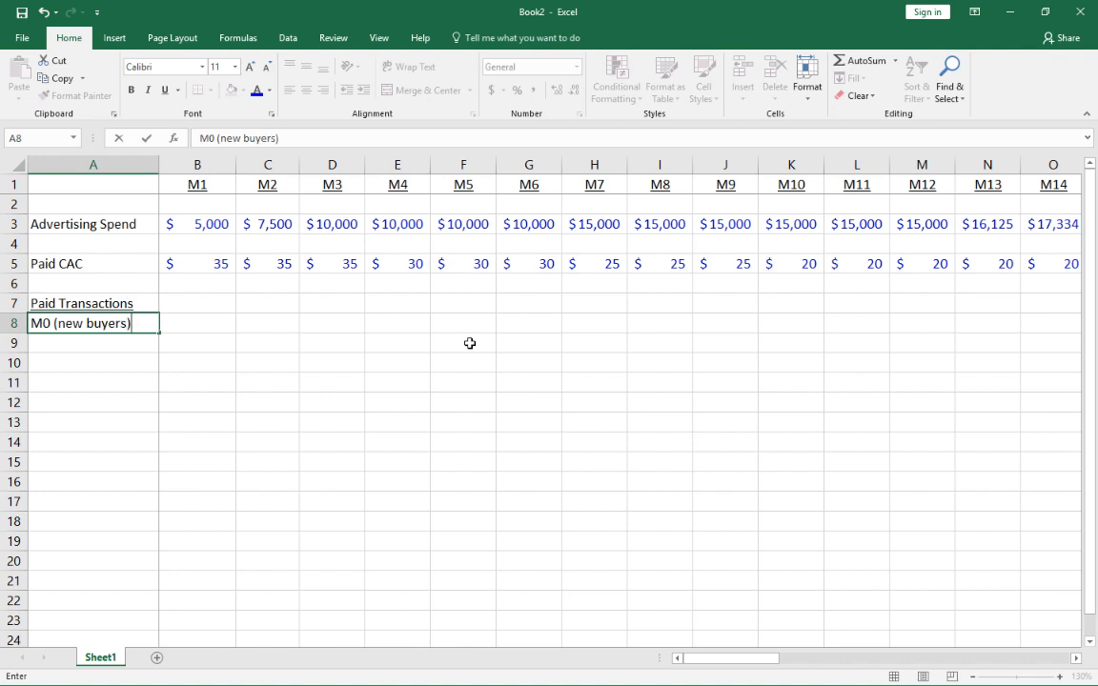
key("Return")
key("Up")
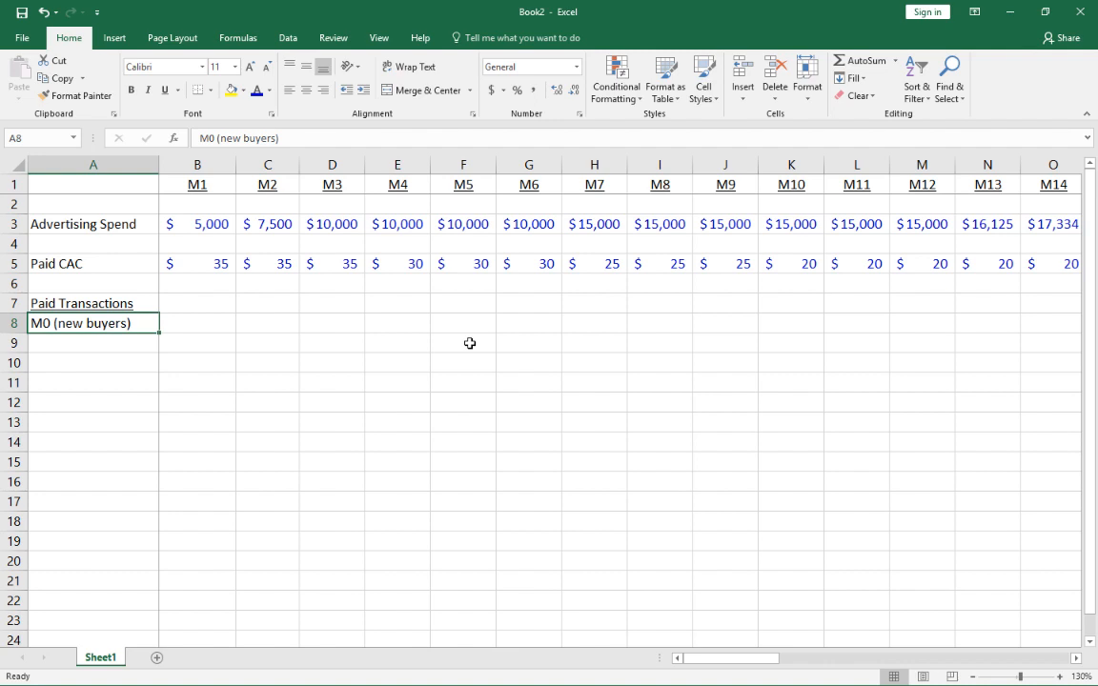
Calculate the M1 new buyers in B8 by dividing advertising spend by Paid CAC with the formula =B3/B5
key("Right")
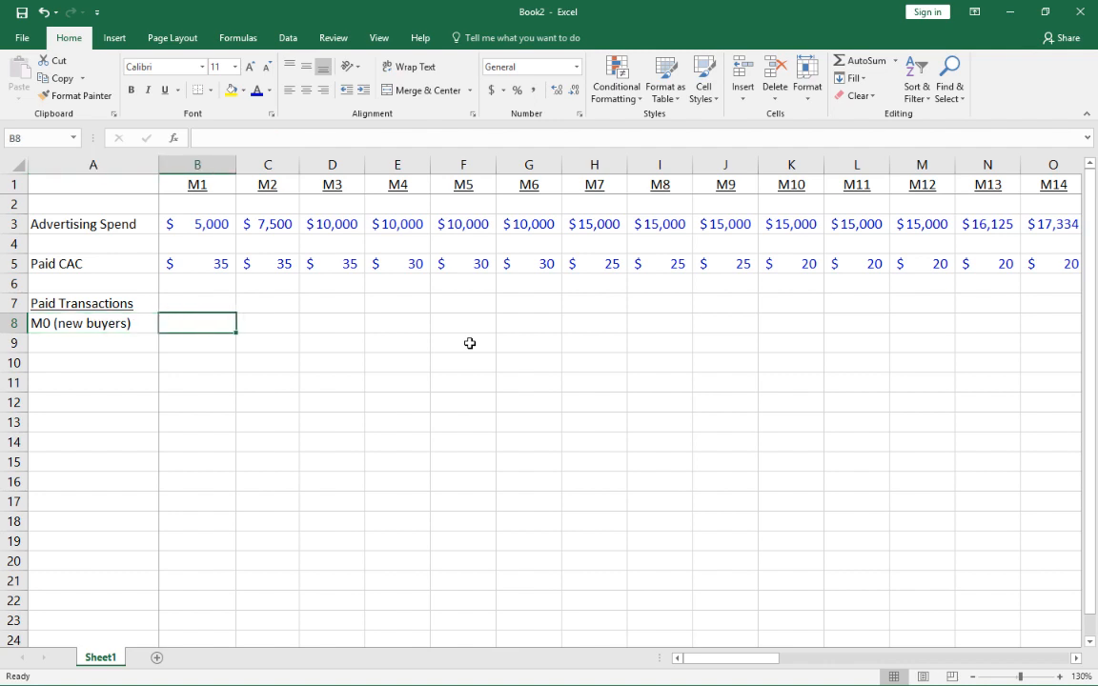
type("=")
key("Up")
key("Up")
key("Up")
key("Up")
key("Up")
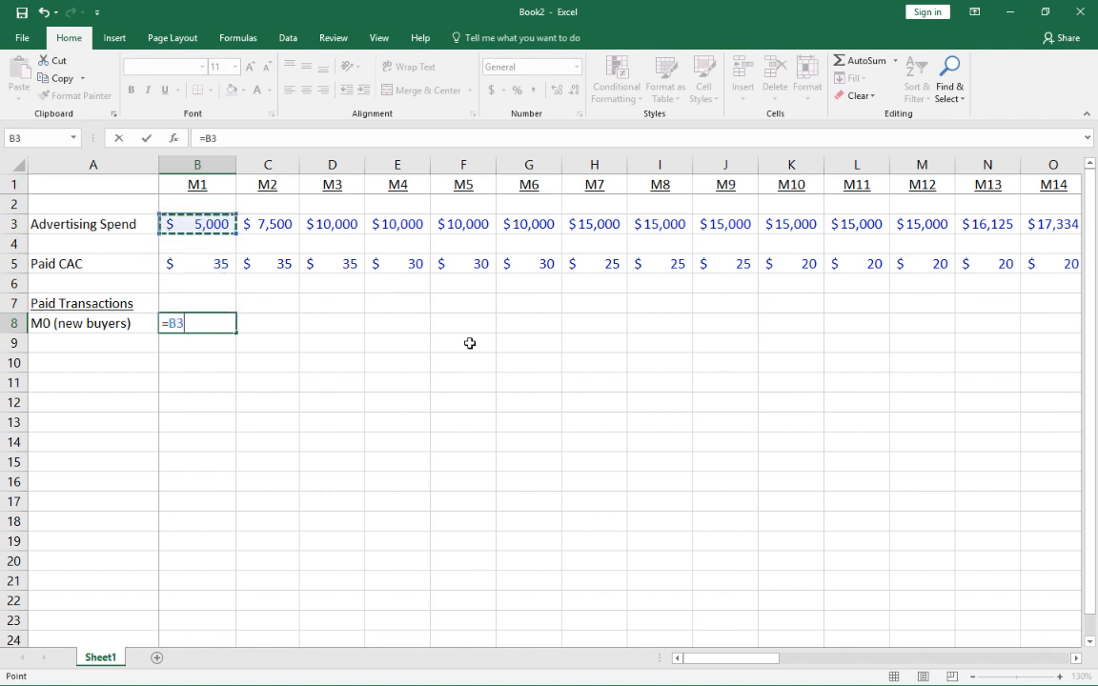
type("/")
key("Up")
key("Up")
key("Up")
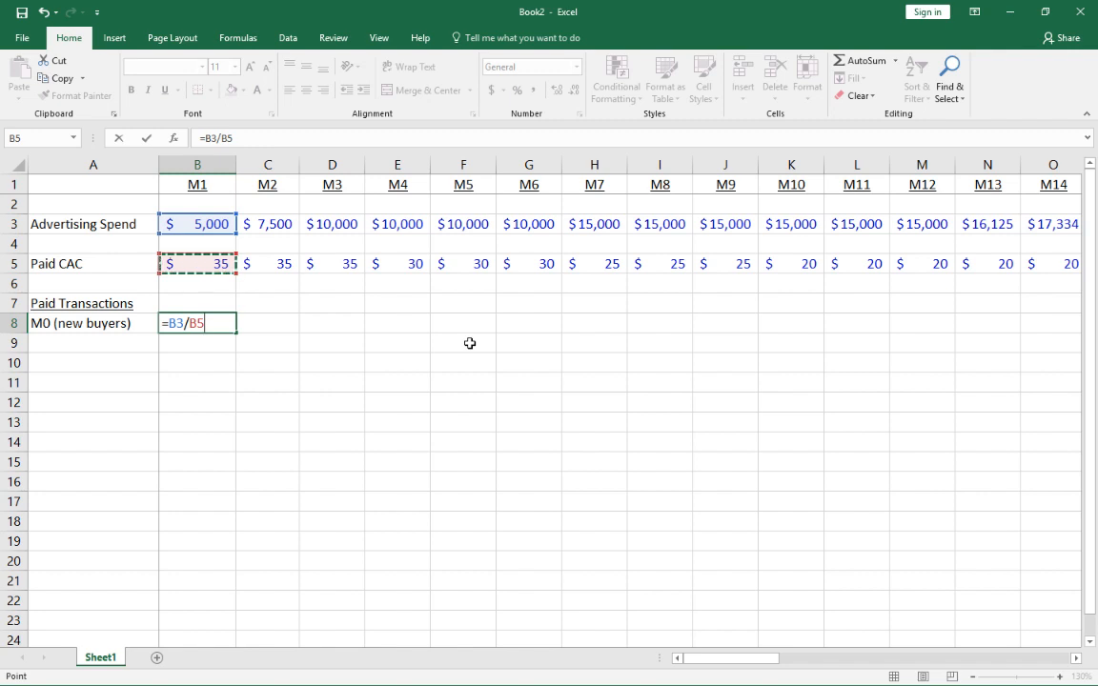
key("ctrl+Return")
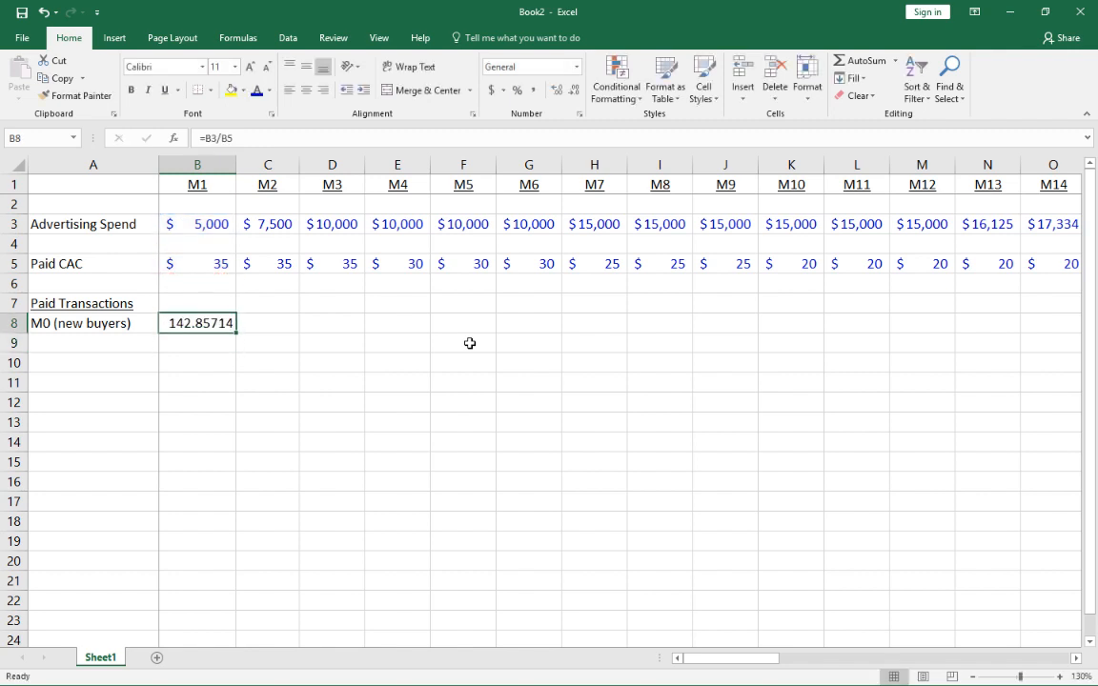
Format the M1 new buyers figure in B8 with the comma style and no decimal places
left_click(533, 91)
left_click(534, 90)
left_click(534, 90)
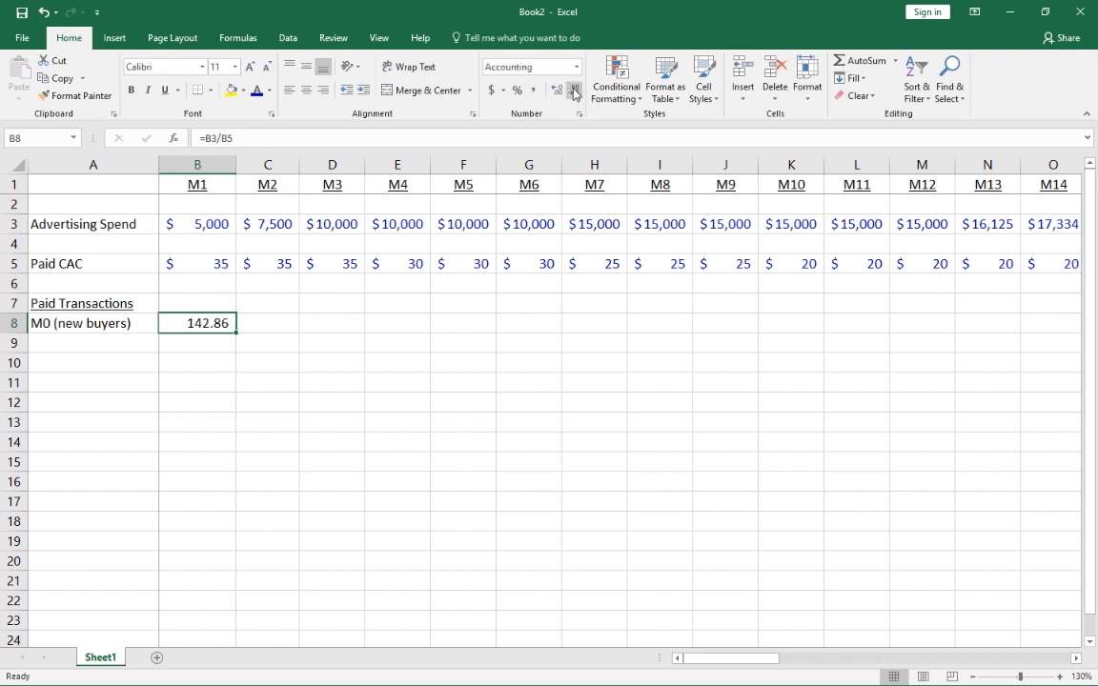
left_click(534, 90)
left_click(534, 91)
left_click(204, 260)
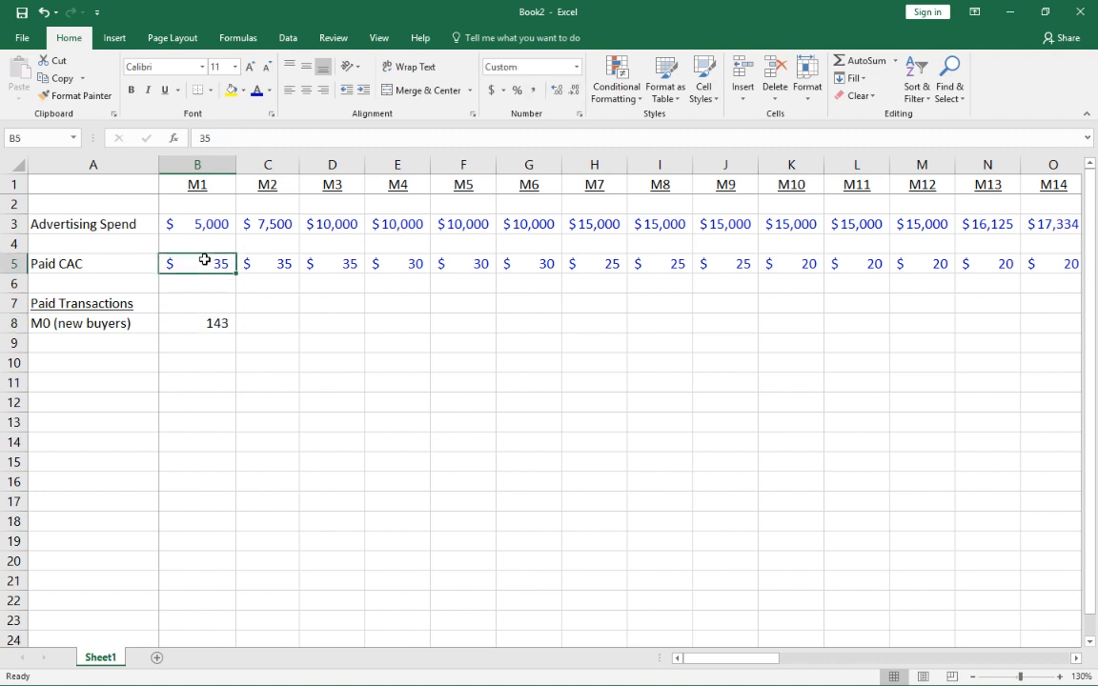
Copy the new buyers formula from B8 into C8 and D8 for months M2 and M3
left_click(210, 322)
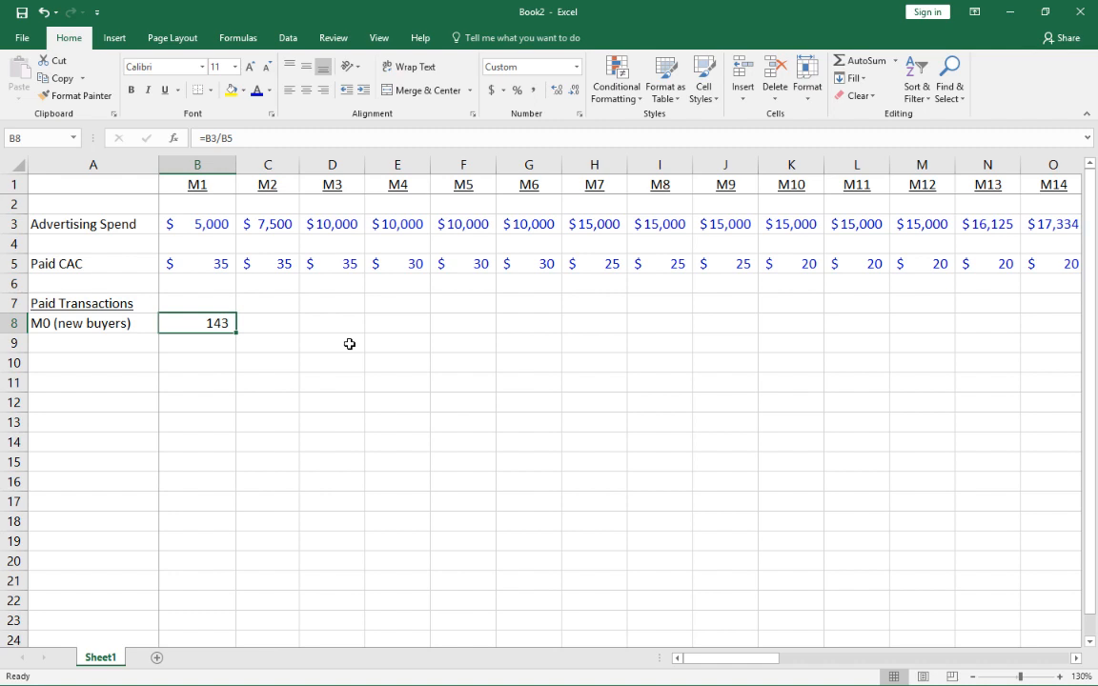
key("ctrl+c")
key("Right")
key("ctrl+v")
key("Right")
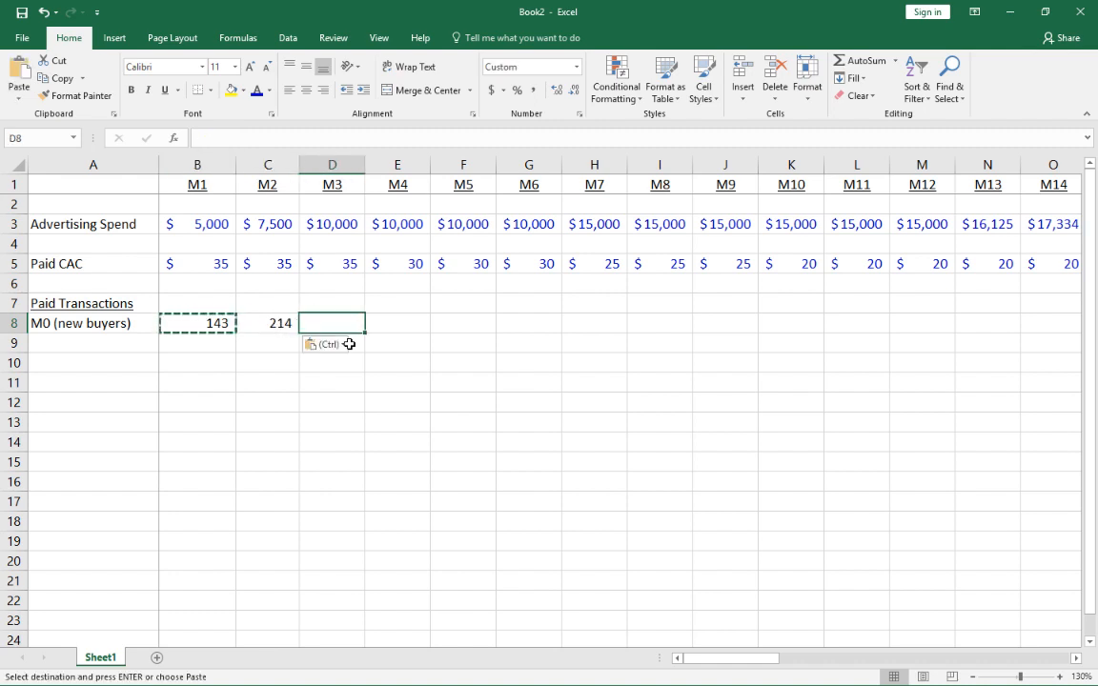
key("ctrl+v")
key("Left")
key("Left")
key("Left")
key("Escape")
key("Down")
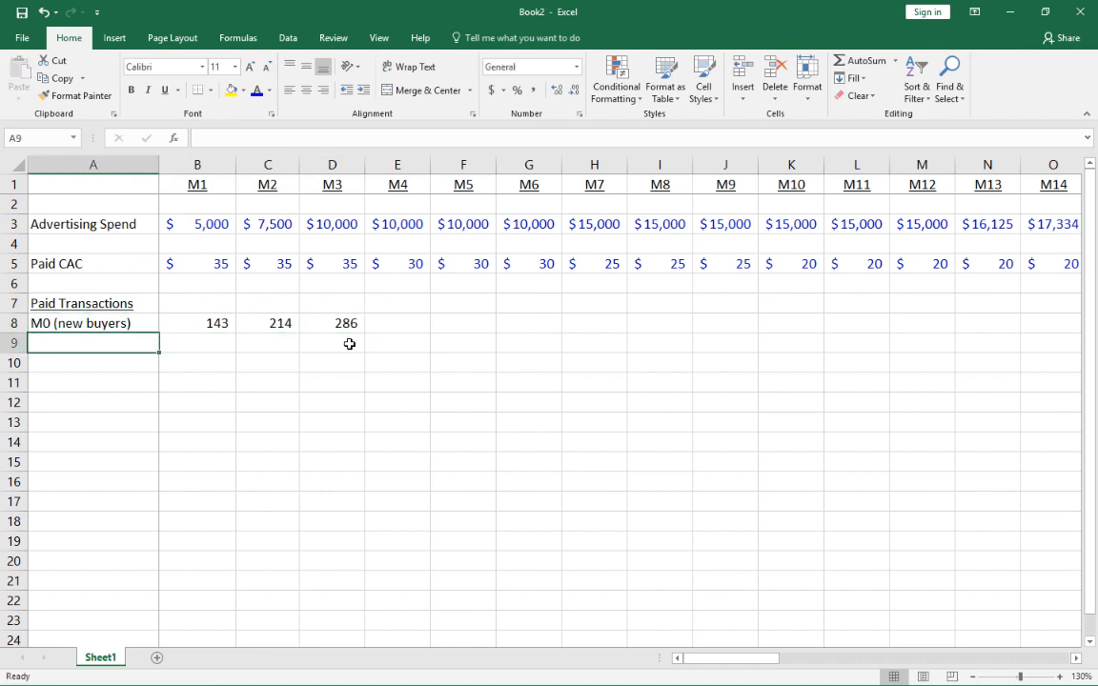
Enter the row label "M1 + (recurring)" in A9 below the new buyers row
type("M1")
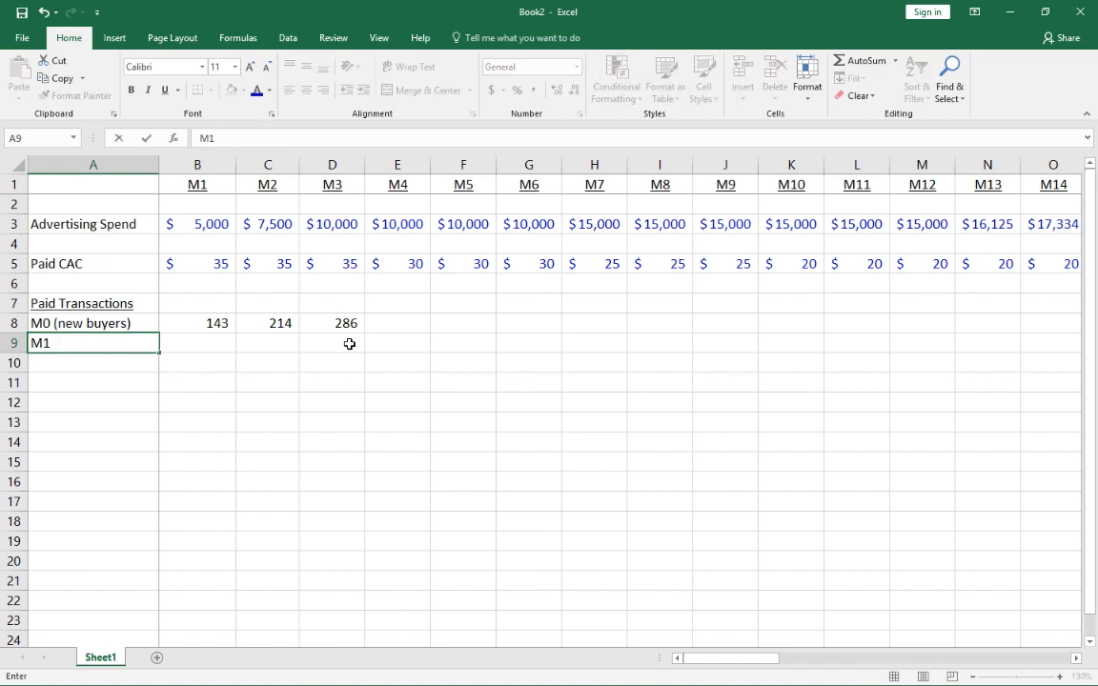
type(" + (recurring")
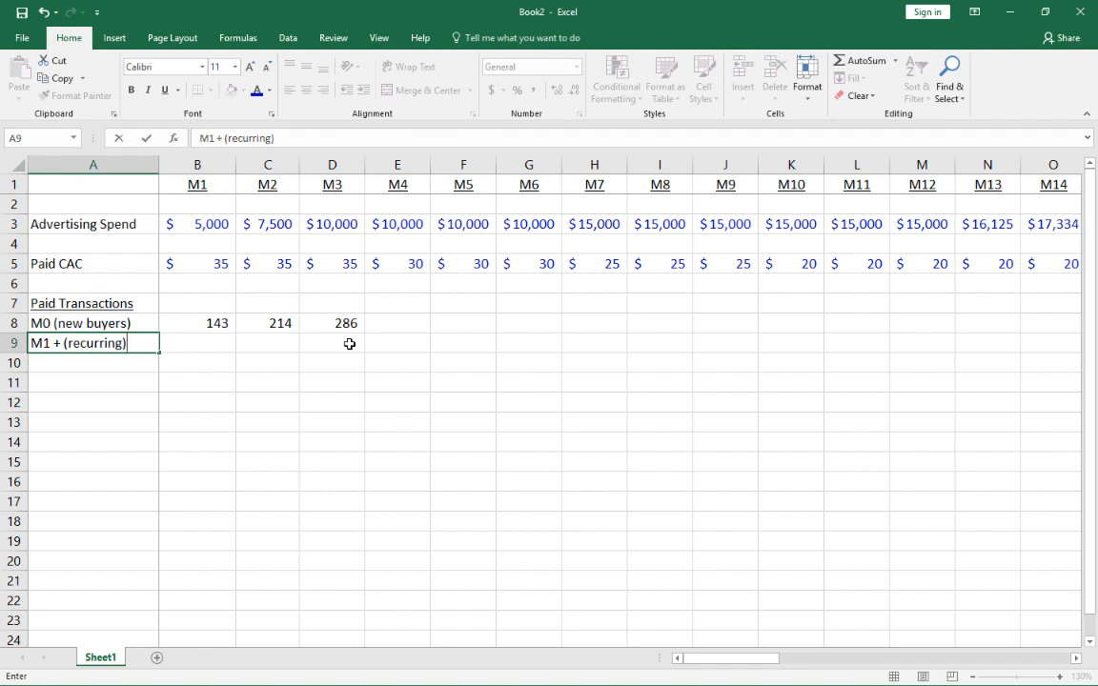
key("Right")
Add the underlined section heading "Churn Rate" in A11
key("Right")
key("Down")
key("Down")
key("Left")
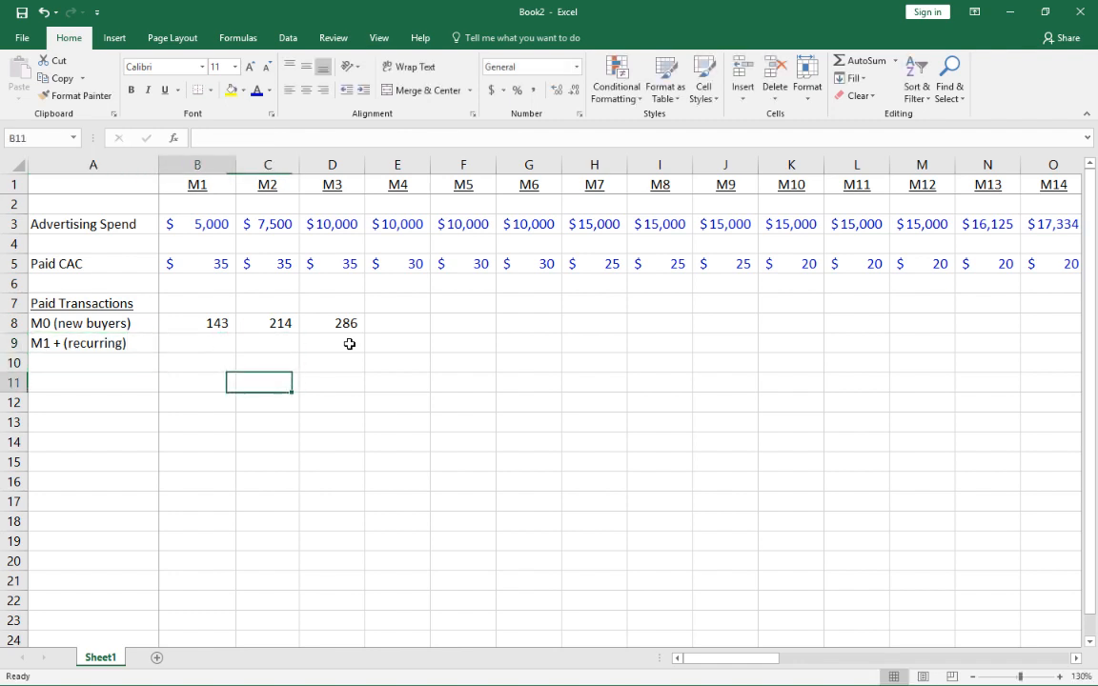
key("Left")
type("Ch")
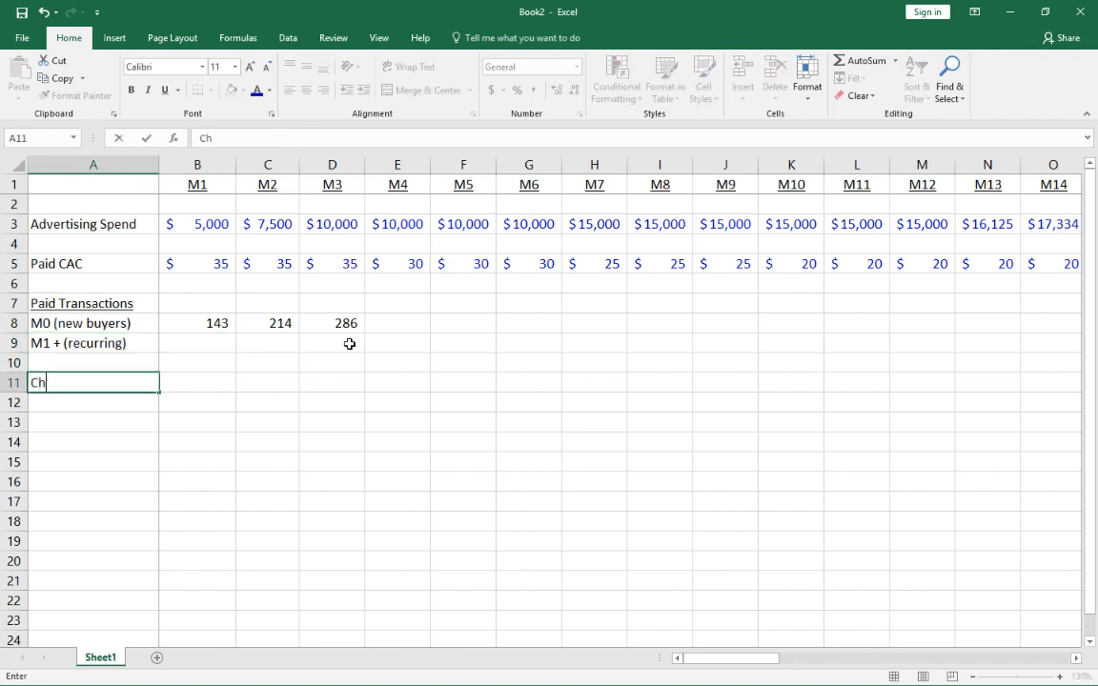
type("urn Rate")
key("Return")
key("Up")
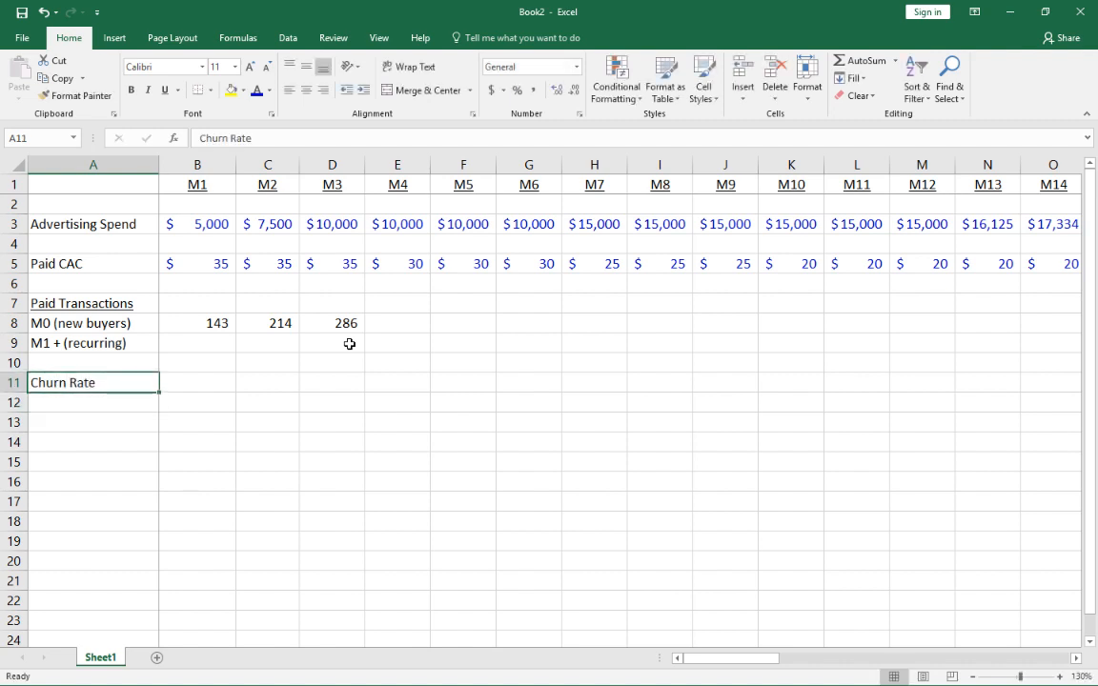
key("ctrl+u")
key("Return")
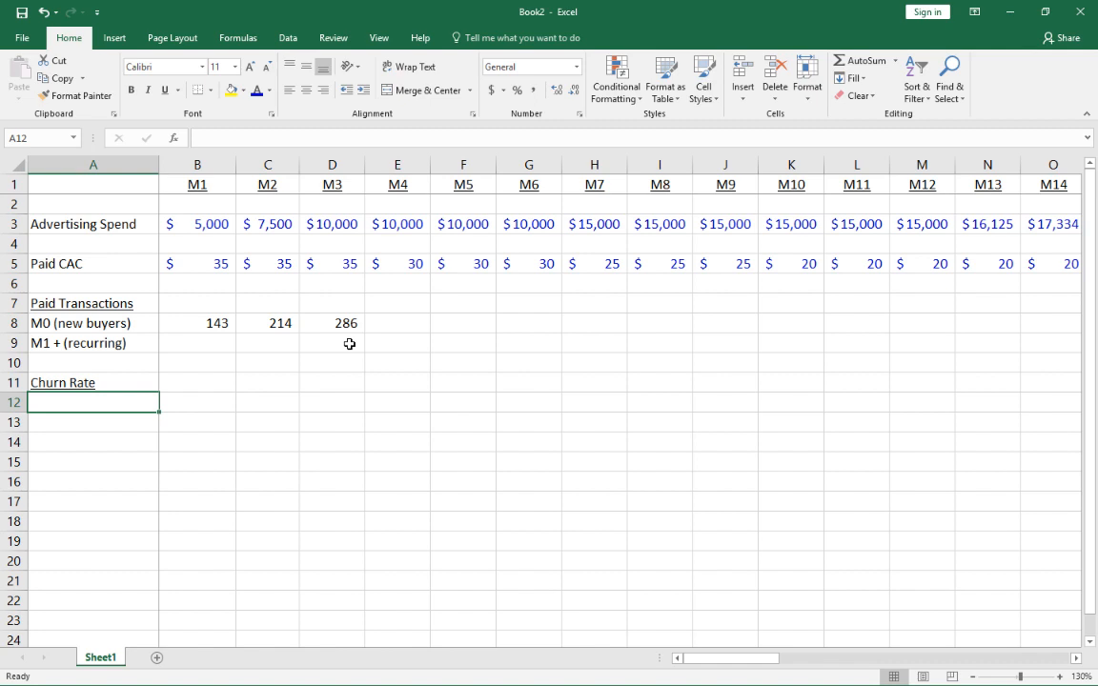
Enter the row label "M1+ (recurring)" in A12 below the Churn Rate heading
type("M1+ (rec")
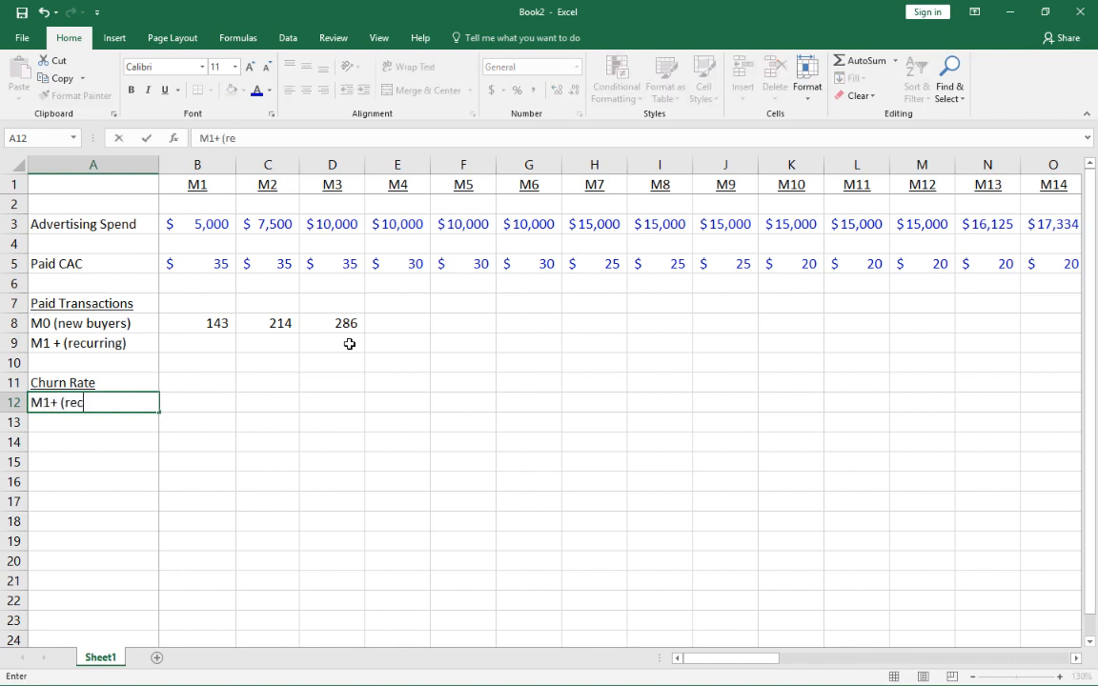
type("urring)")
key("Return")
key("Up")
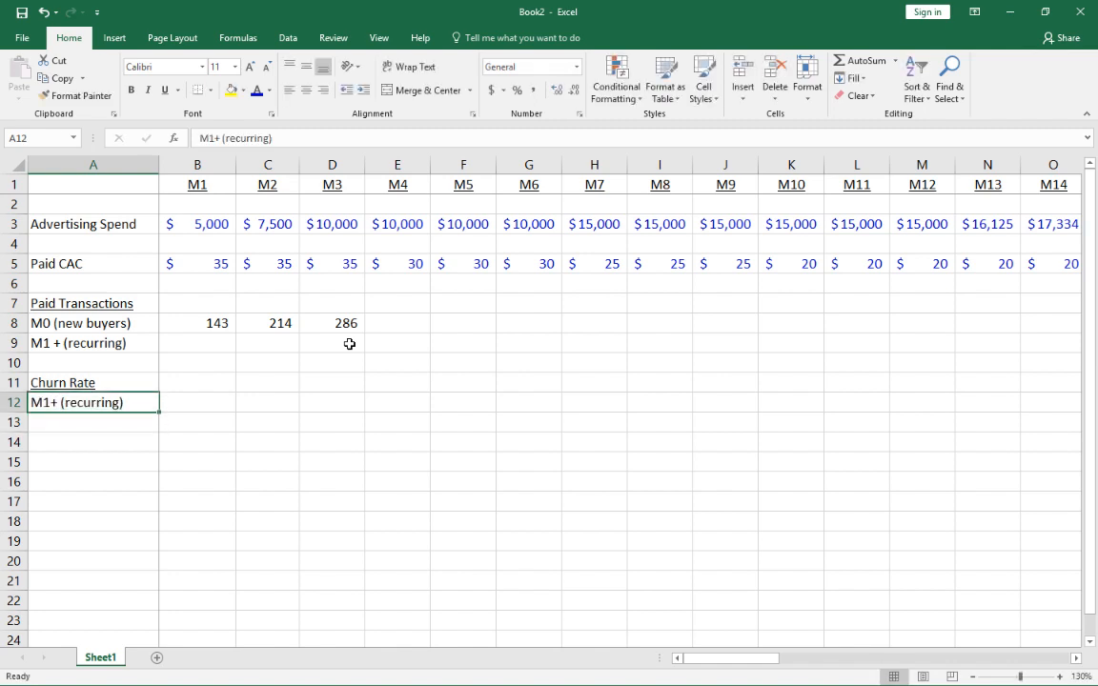
Set the M1 churn rate in B12 to 15%
key("Right")
type("15%")
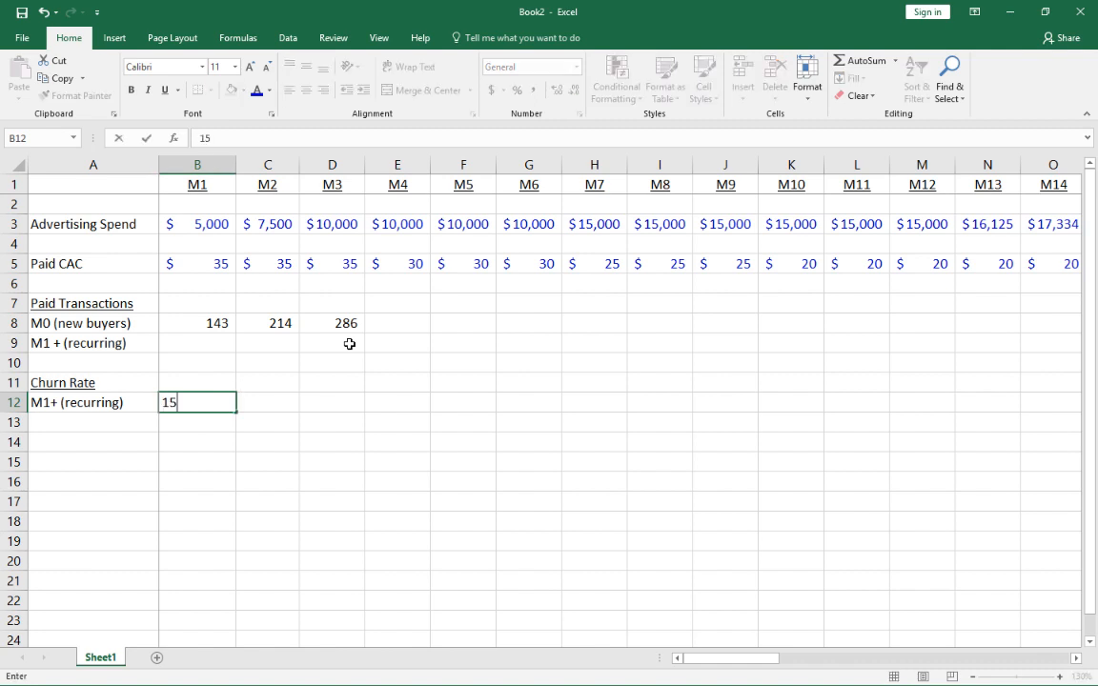
key("Return")
key("Up")
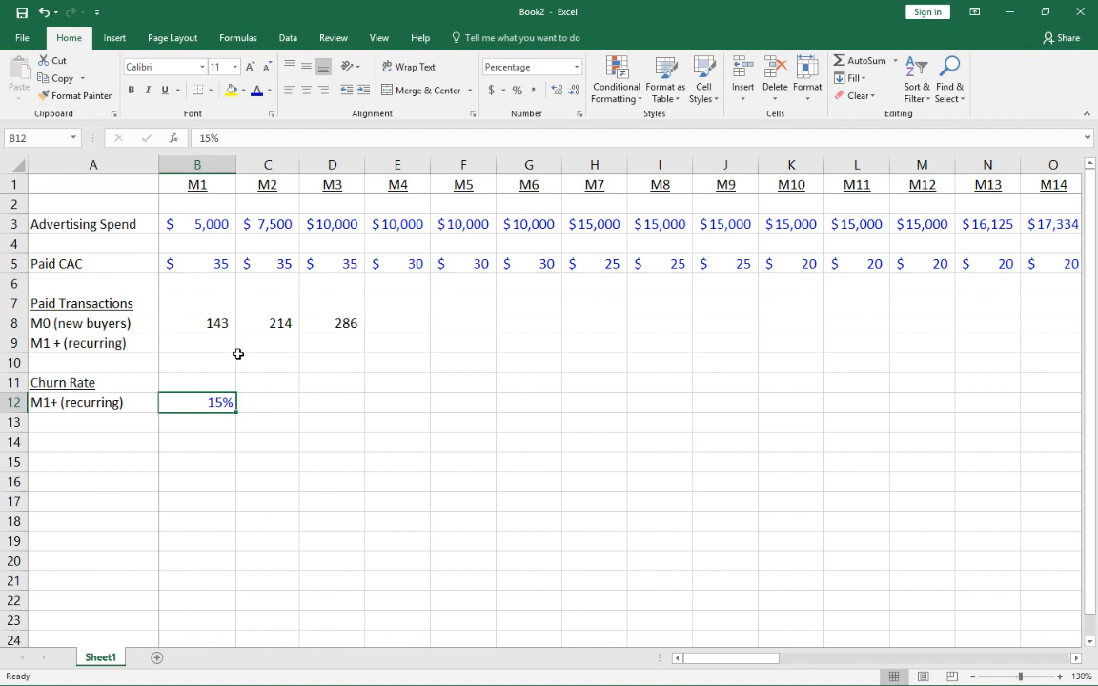
Copy the 15% churn rate from B12 into C12 and D12 for months M2 and M3
key("ctrl+c")
key("Right")
key("ctrl+v")
key("Right")
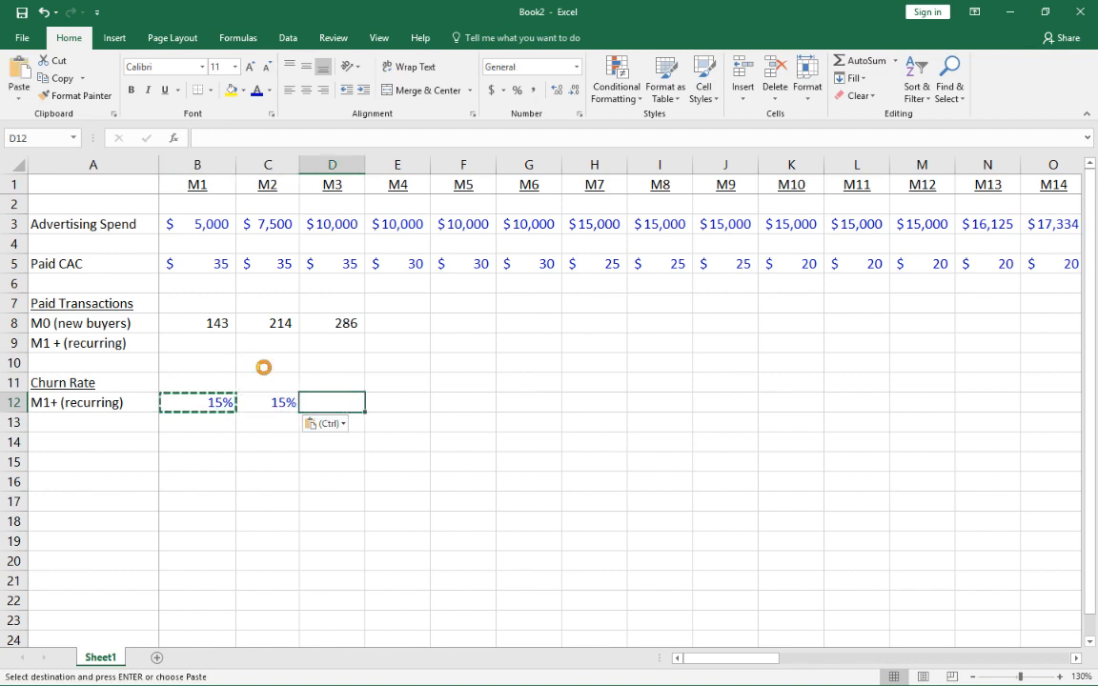
key("ctrl+v")
key("Right")
key("Left")
key("Escape")
key("Left")
key("Left")
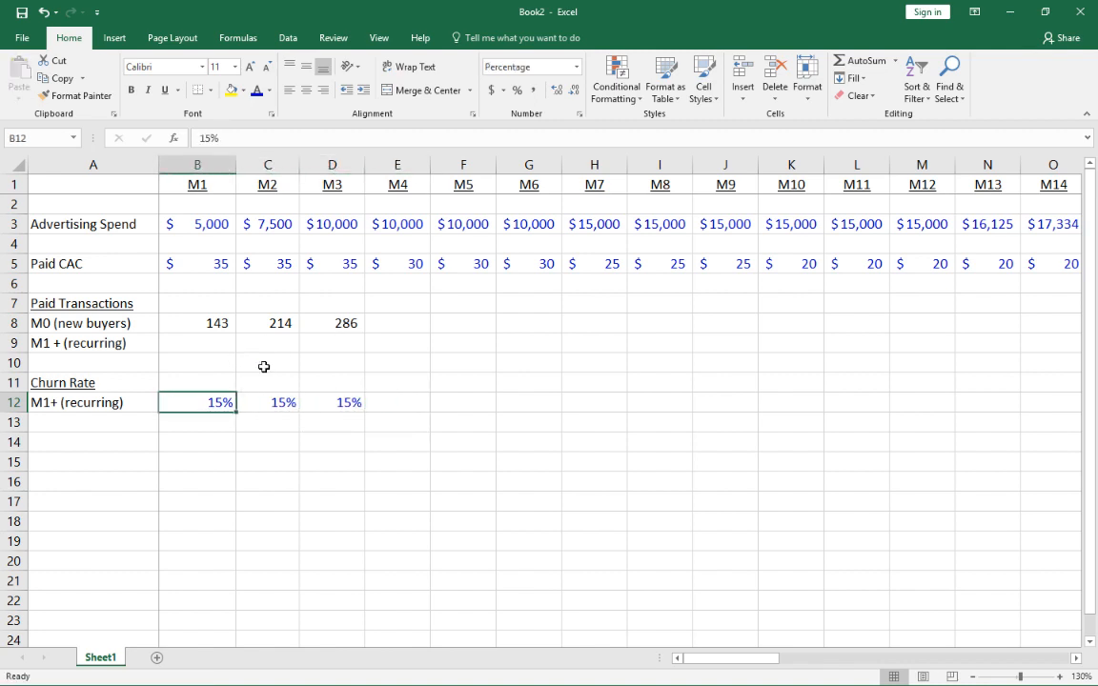
key("Right")
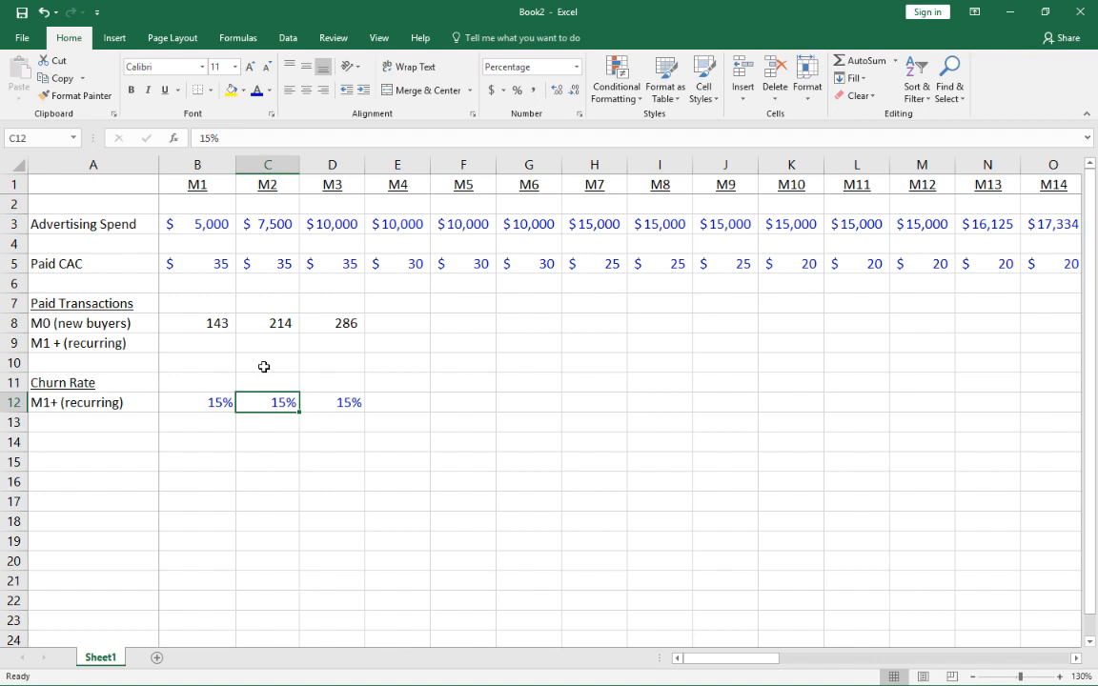
key("Down")
key("Down")
key("Left")
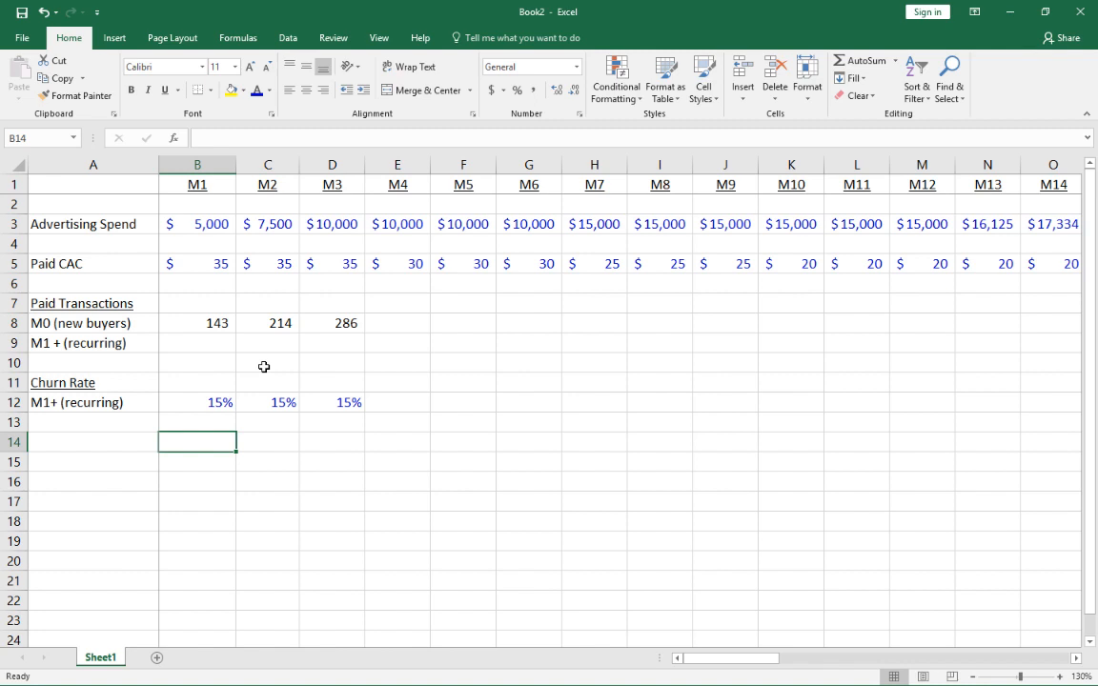
Calculate the M2 recurring transactions in C9 from the previous month's new buyers less churn with the formula =B8*(1-B12)
key("Up")
key("Up")
key("Right")
key("Up")
key("Up")
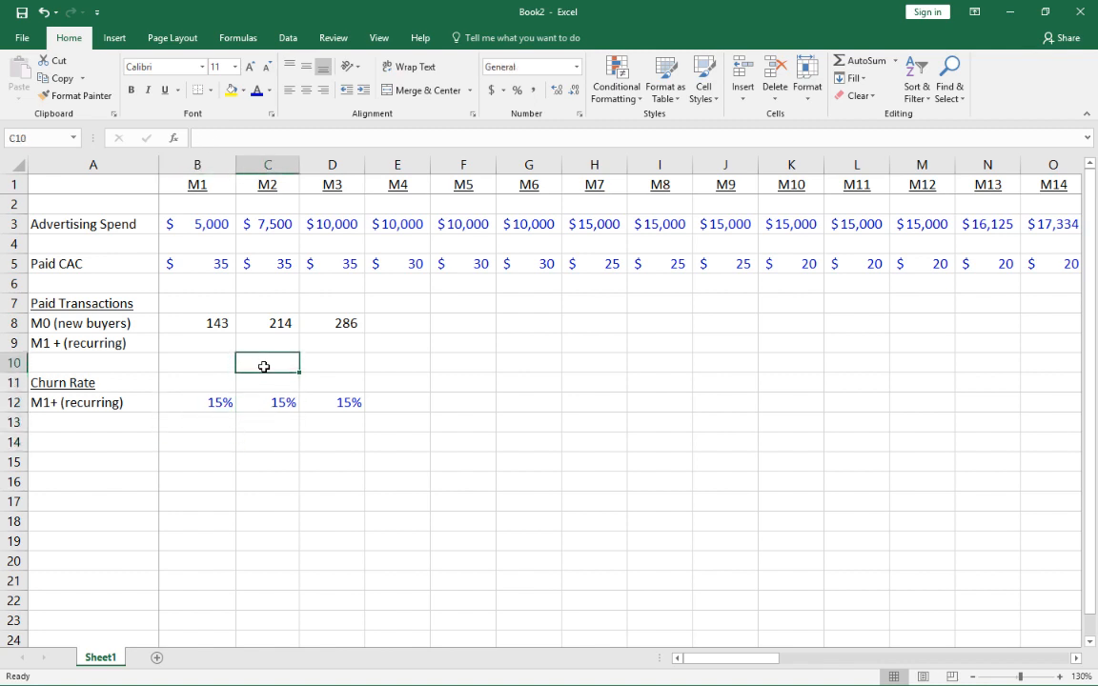
key("Up")
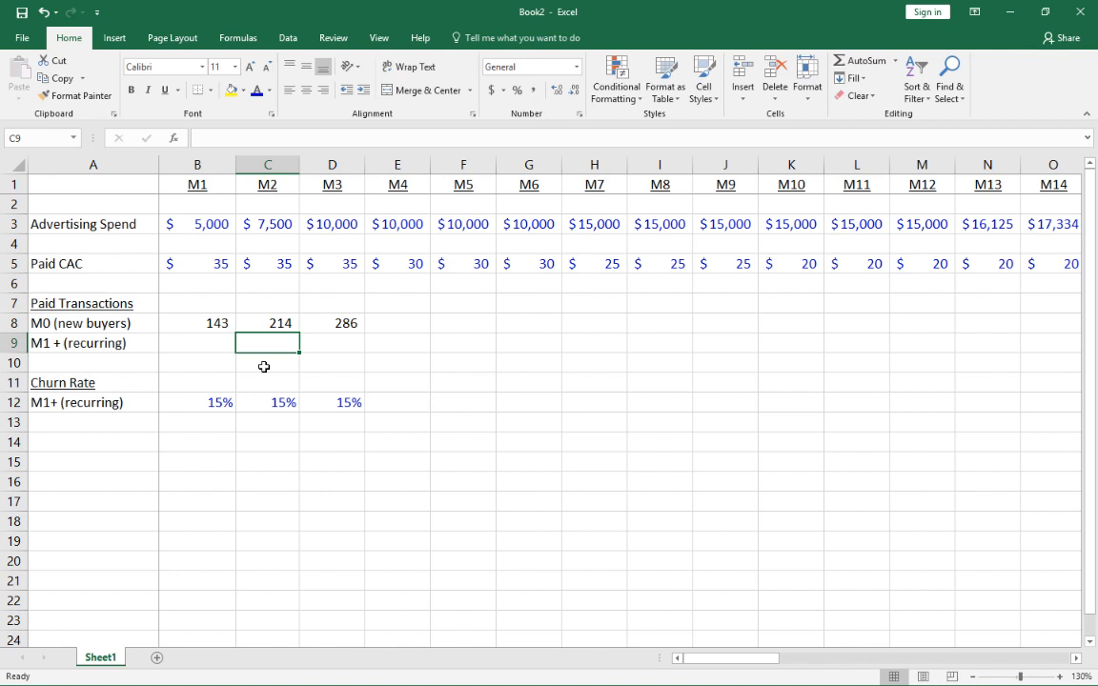
type("=")
key("Left")
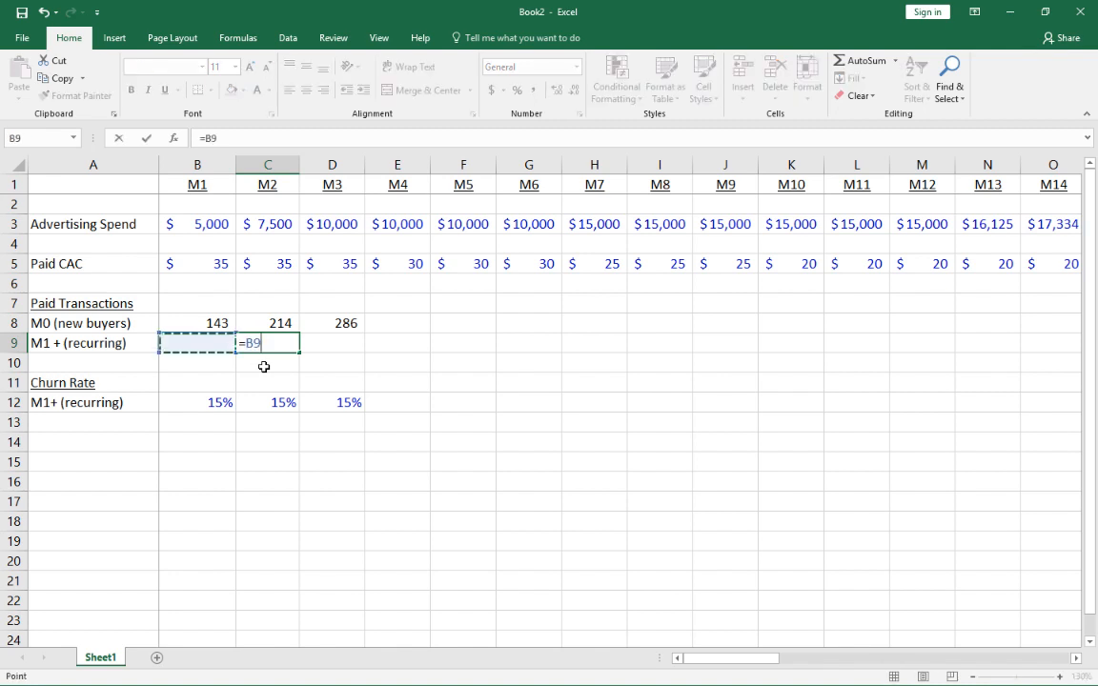
key("Up")
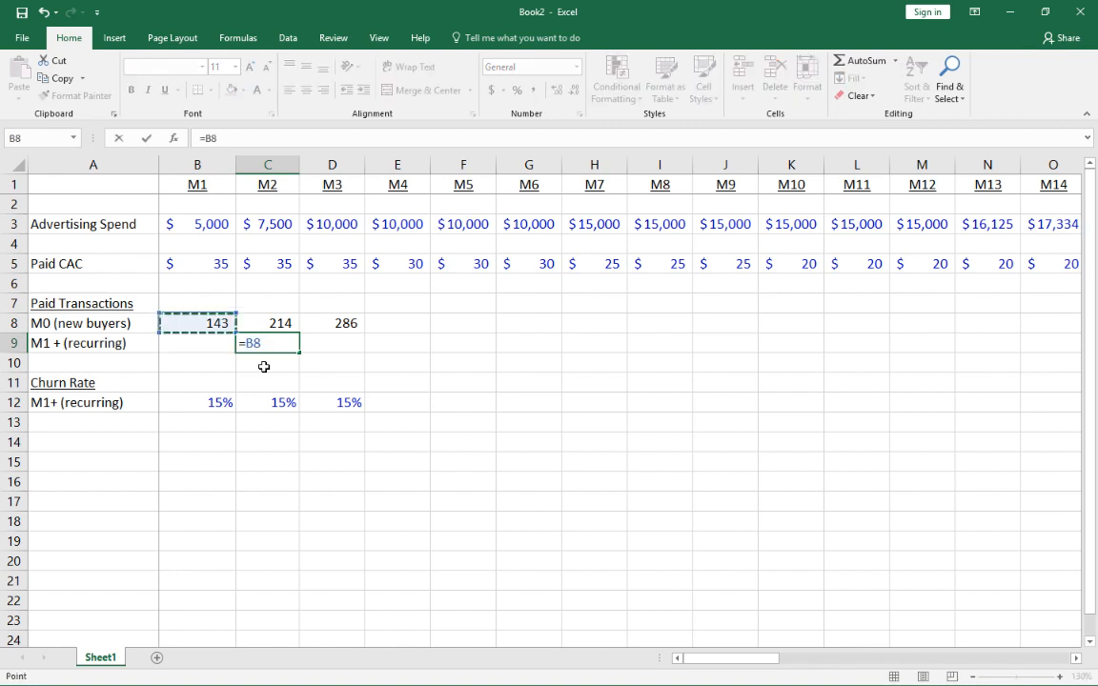
type("*")
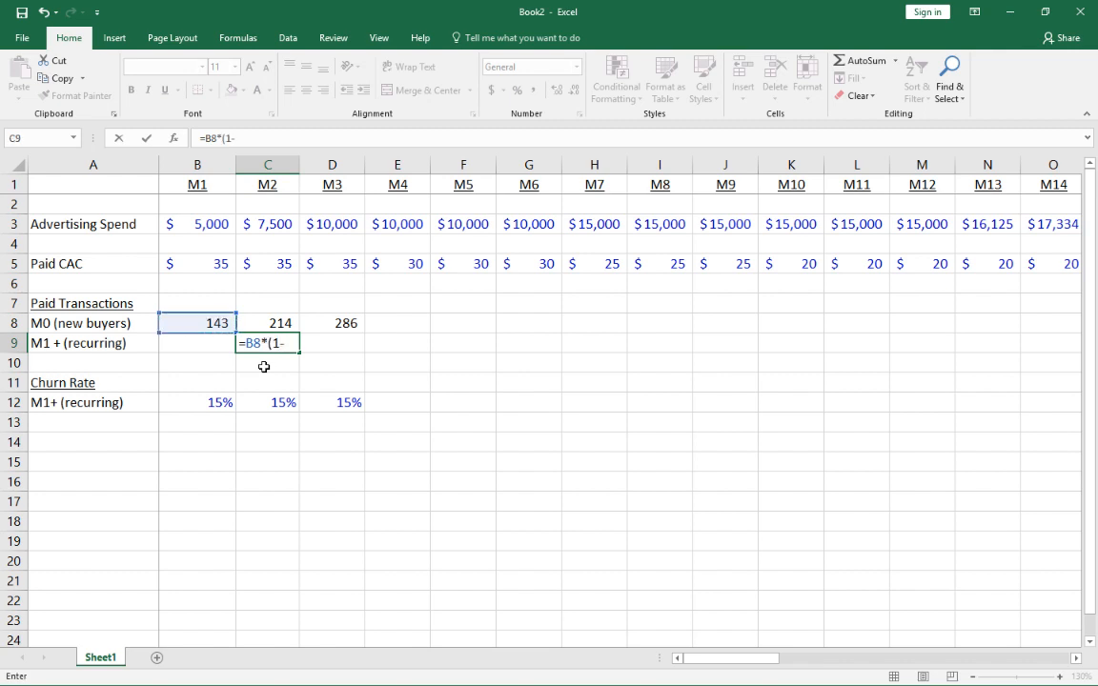
type("(1-")
key("Left")
key("Down")
key("Down")
key("Down")
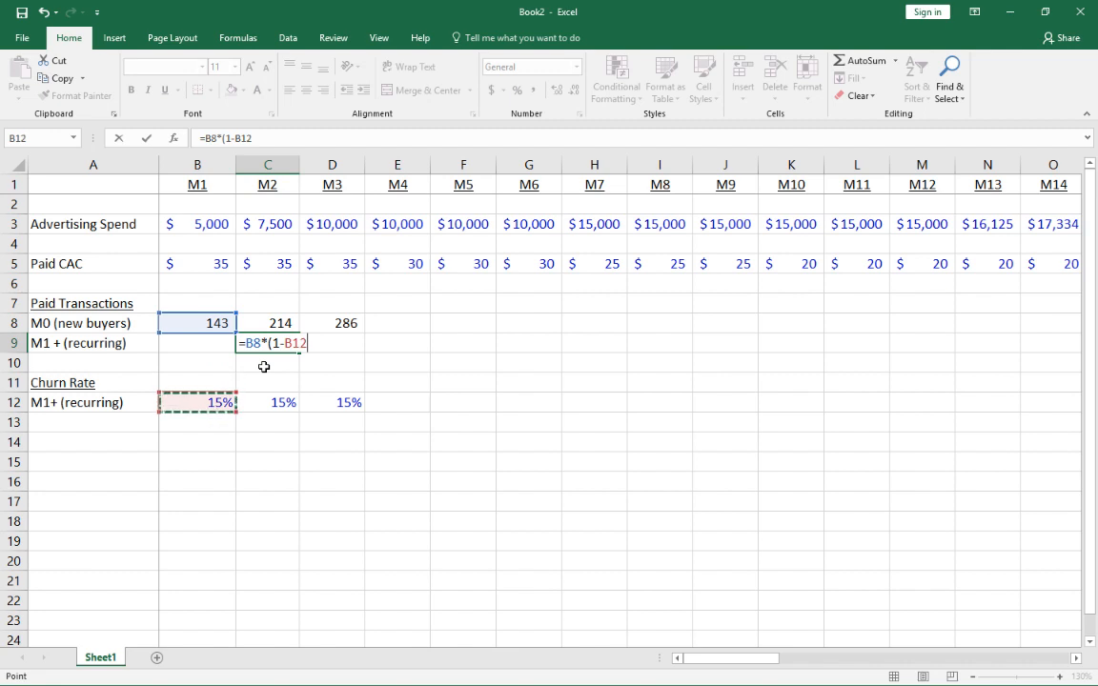
type(")")
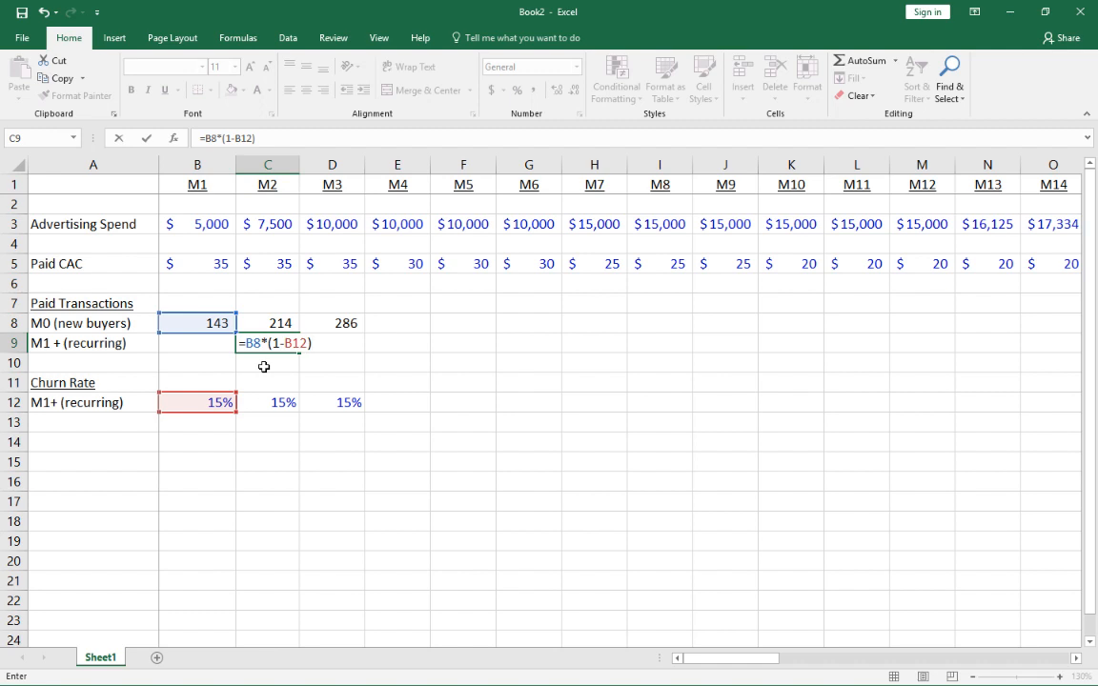
key("Return")
key("Up")
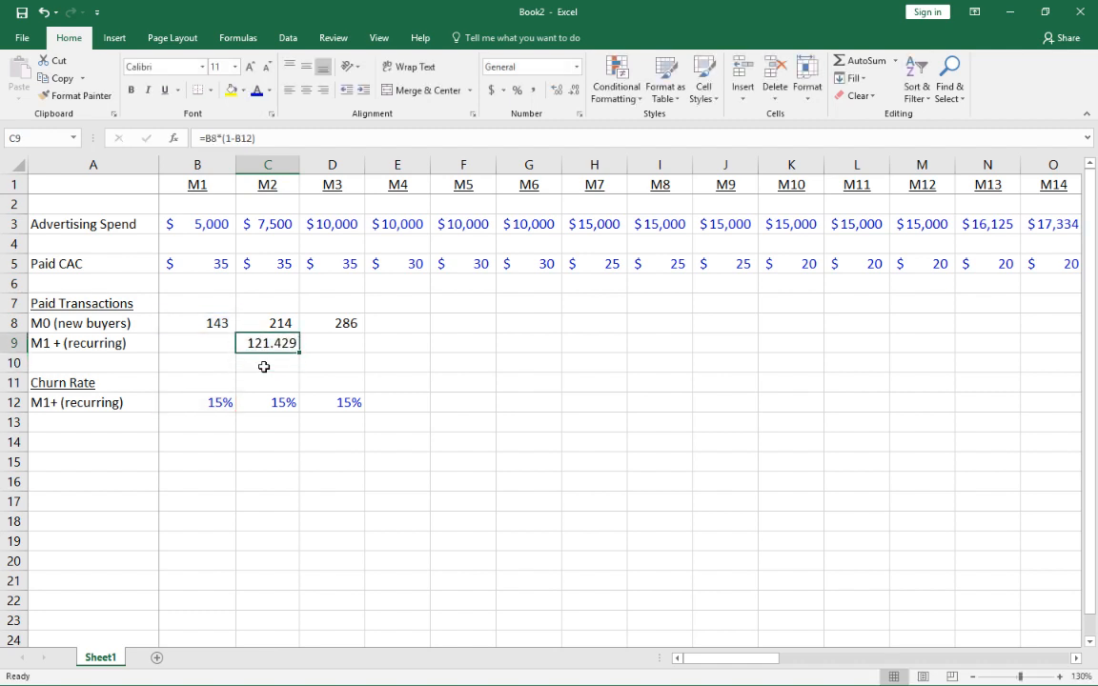
Format the M2 recurring transactions figure in C9 with the comma style and no decimal places
key("alt")
key("k")
key("alt")
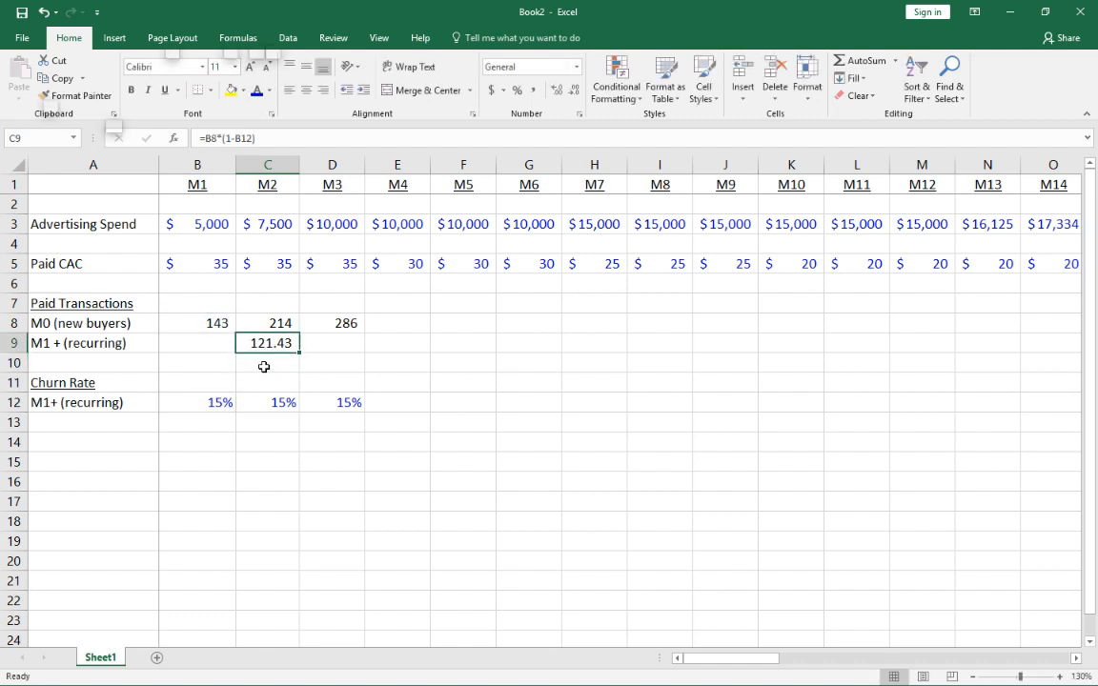
key("h")
key("9")
key("alt")
key("h")
key("9")
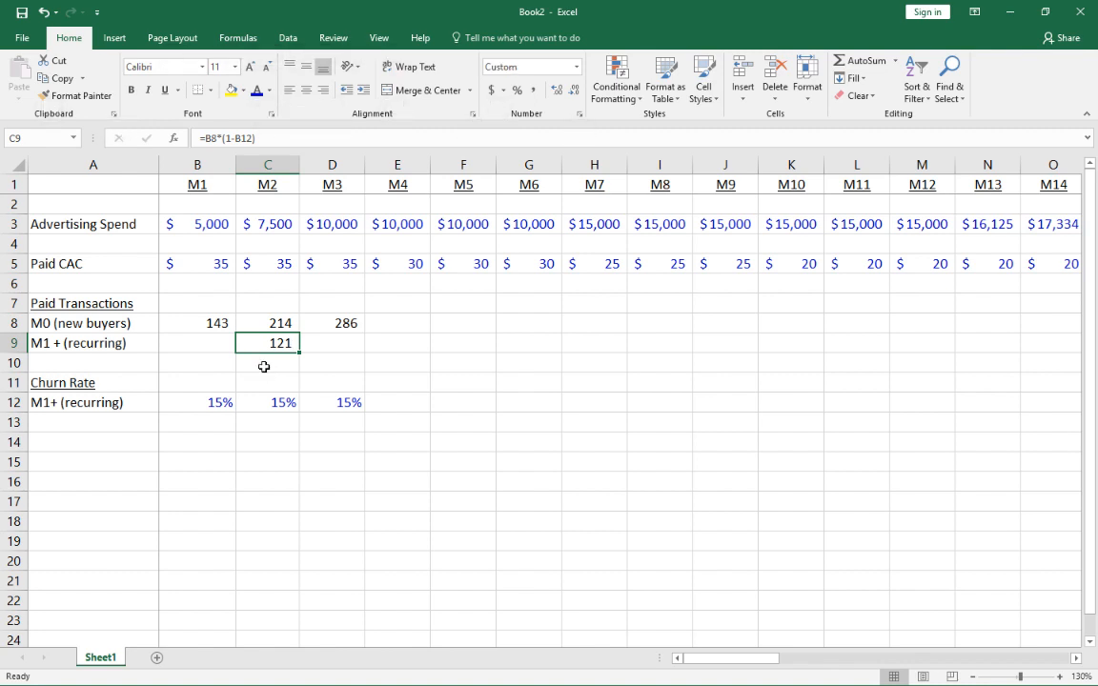
Calculate the M3 recurring transactions in D9 from all M2 transactions less churn with the formula =SUM(C8:C9)*(1-C12)
key("Right")
type("=sum(")
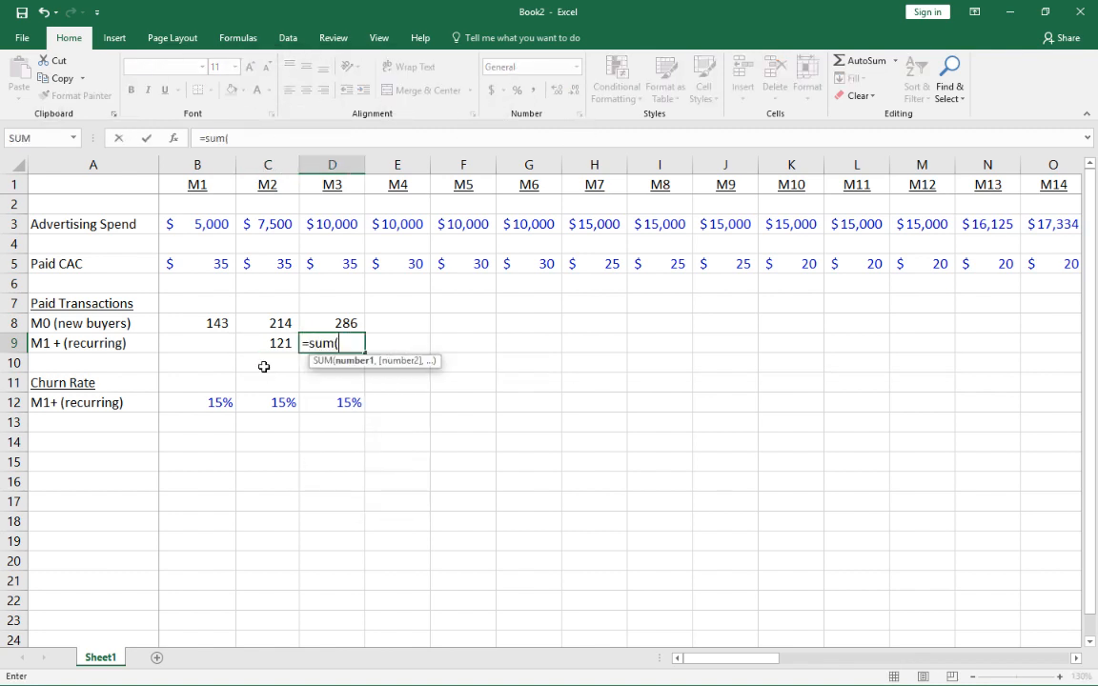
key("Up")
key("Left")
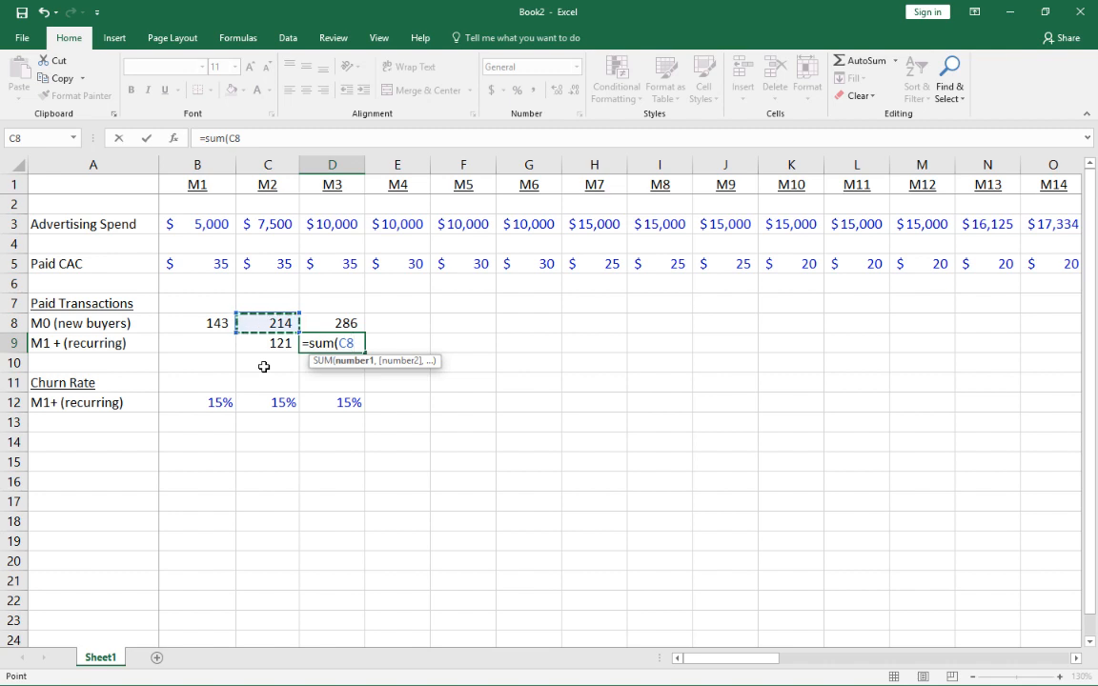
key("shift+Down")
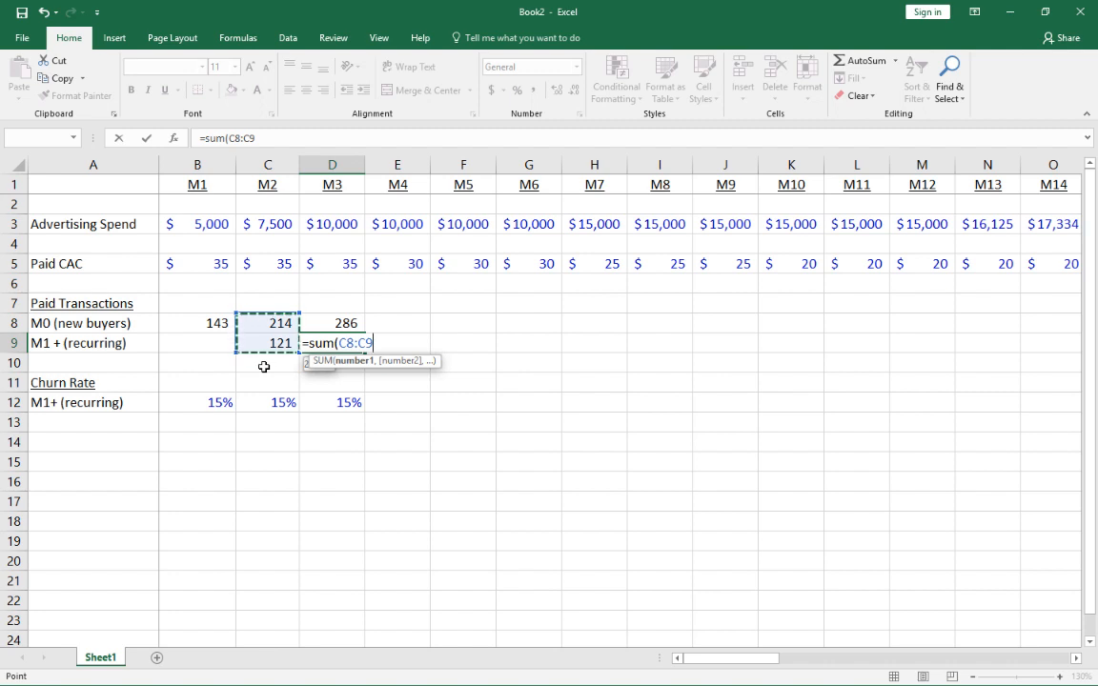
type(")*")
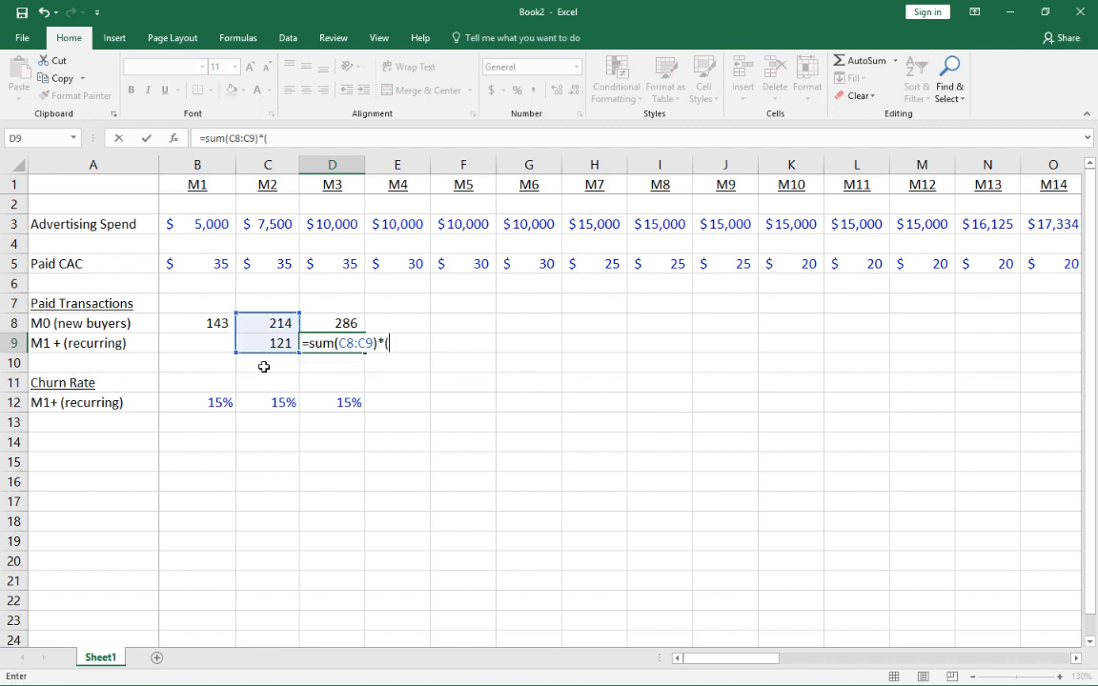
type("(1-")
key("Down")
key("Down")
key("Down")
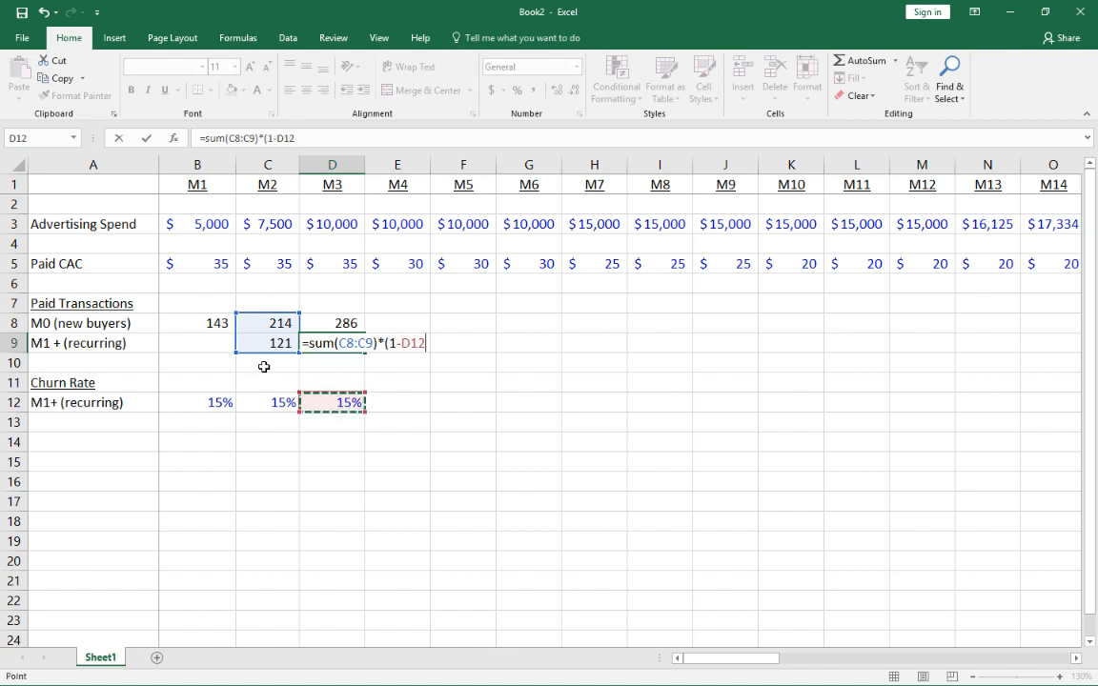
key("Left")
type(")")
key("ctrl+Return")
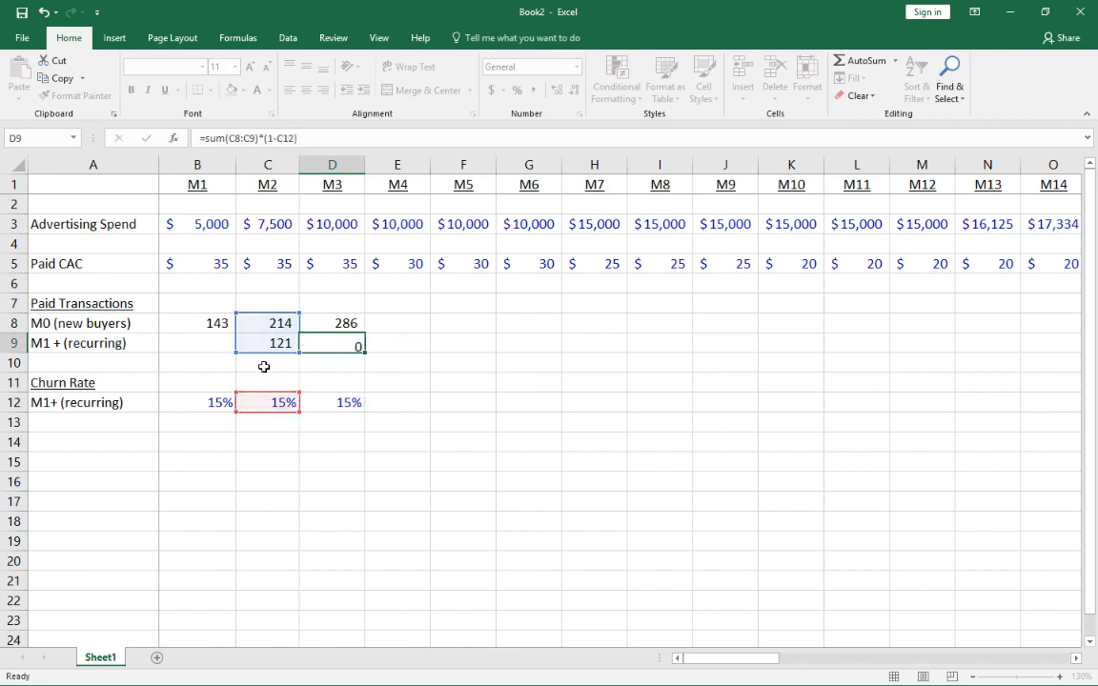
Format the M3 recurring transactions figure in D9 with the comma style and no decimal places
key("alt+h")
key("k")
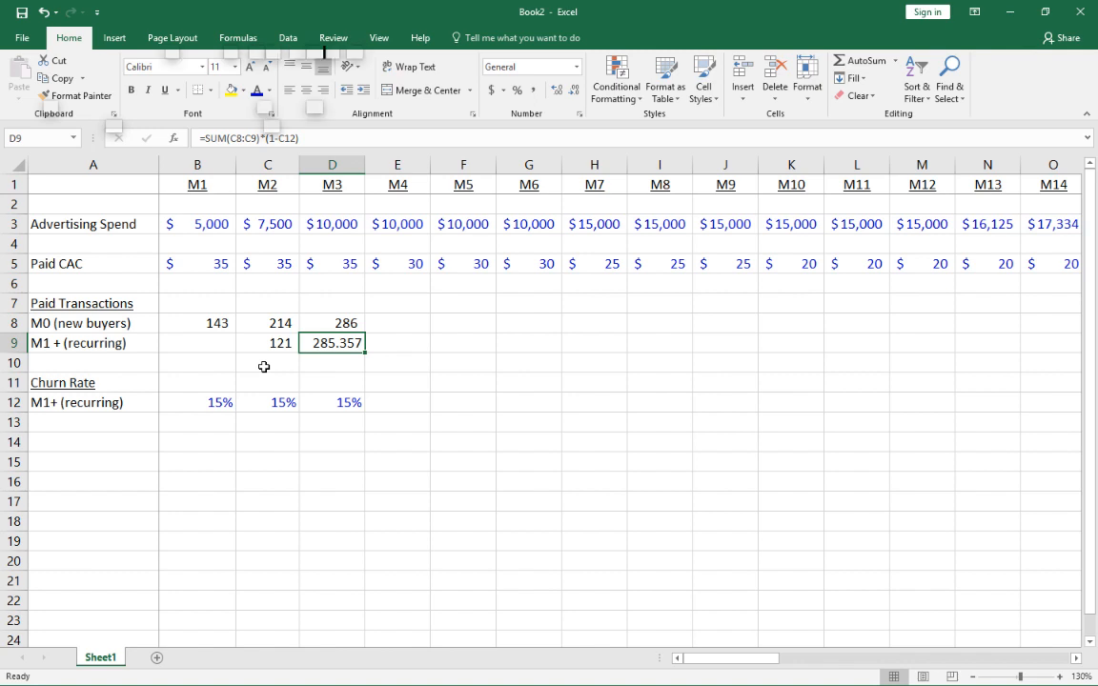
key("alt+h")
key("9")
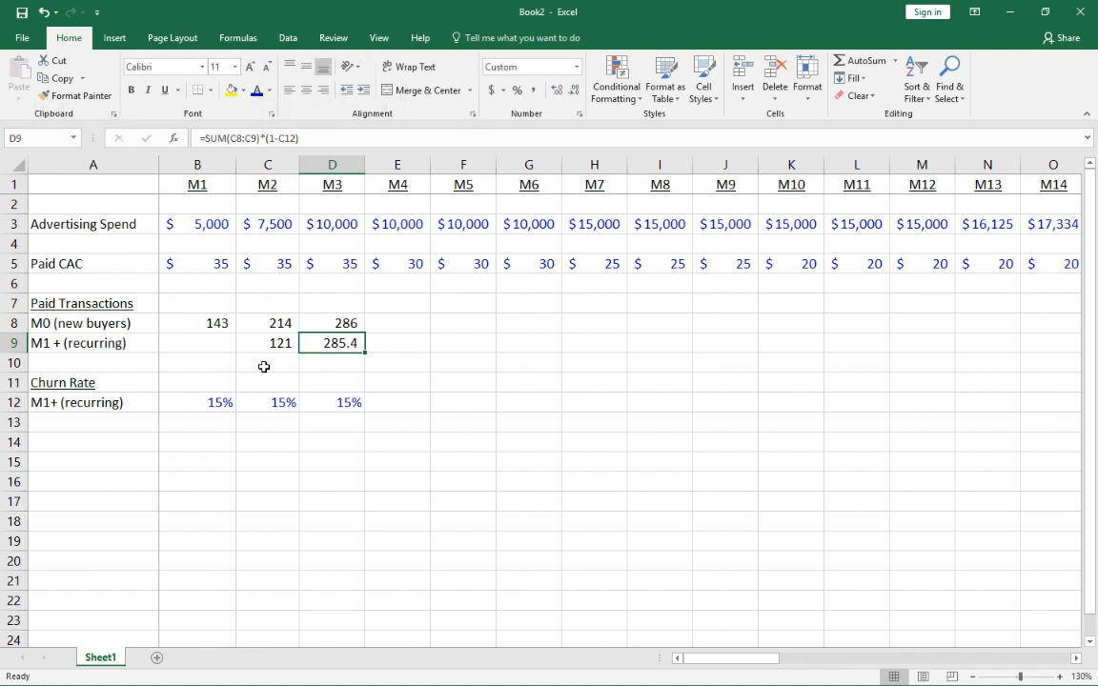
key("alt+h")
key("9")
Insert a blank row at row 10, between the recurring transactions and the Churn Rate section
key("Down")
key("shift+space")
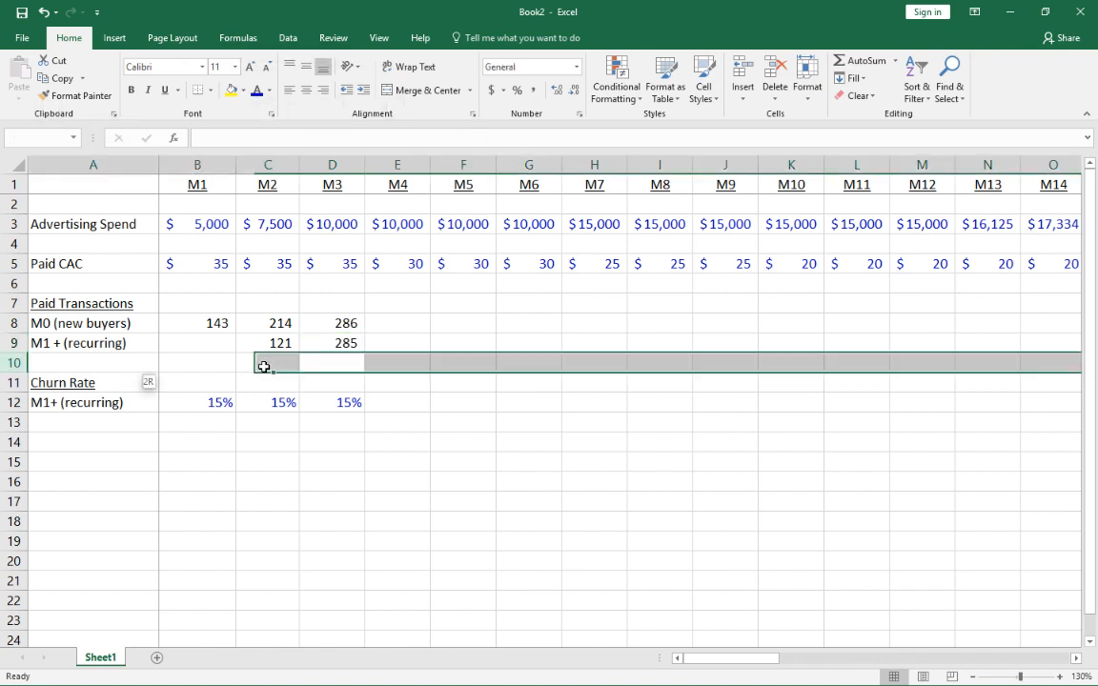
key("alt+h")
key("i")
key("r")
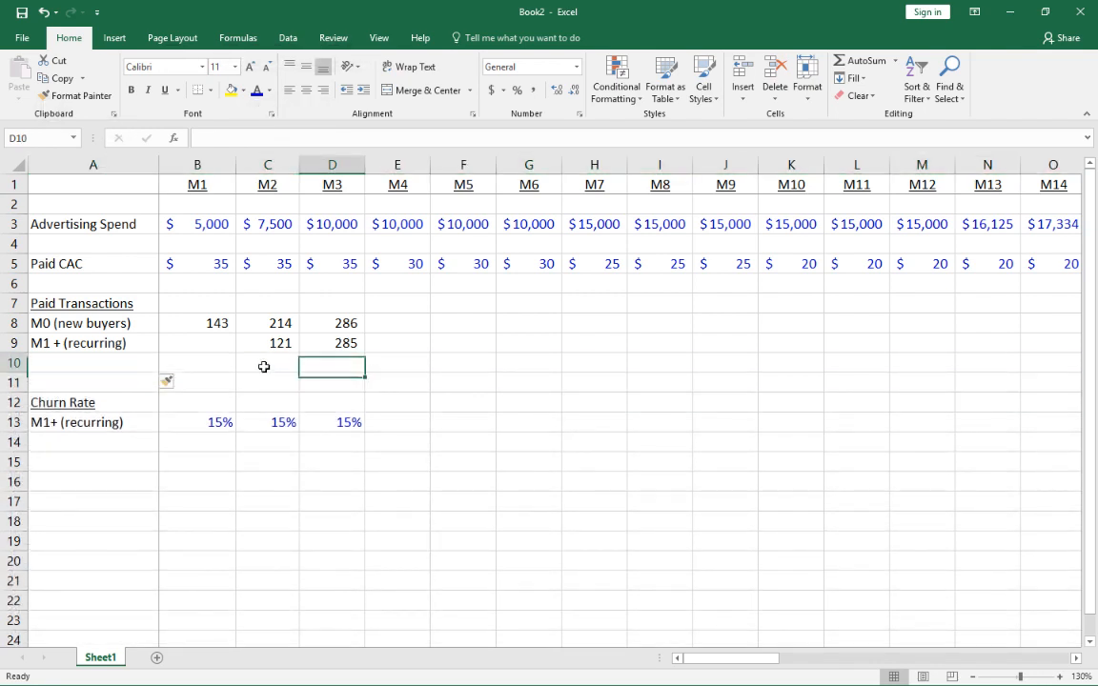
Add a bottom border under the recurring transactions cells B9:D9
key("Up")
key("Left")
key("Left")
key("shift+Right")
key("shift+Right")
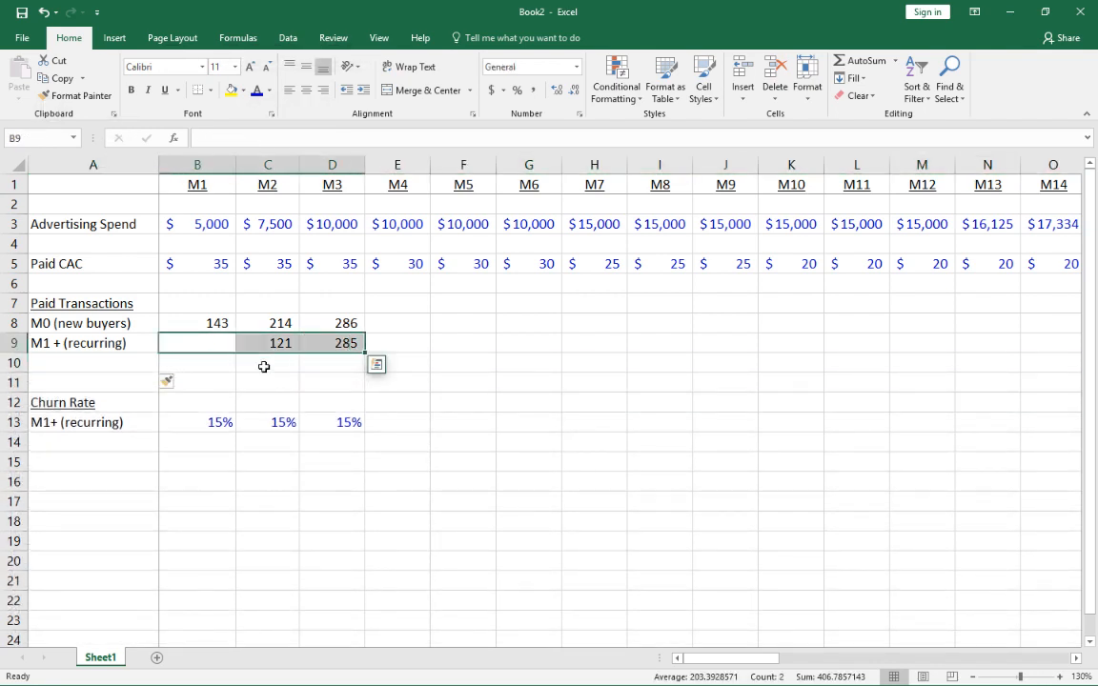
key("alt+h")
key("b")
key("o")
Label row 10 below the recurring transactions as "Total Orders" in A10
key("Down")
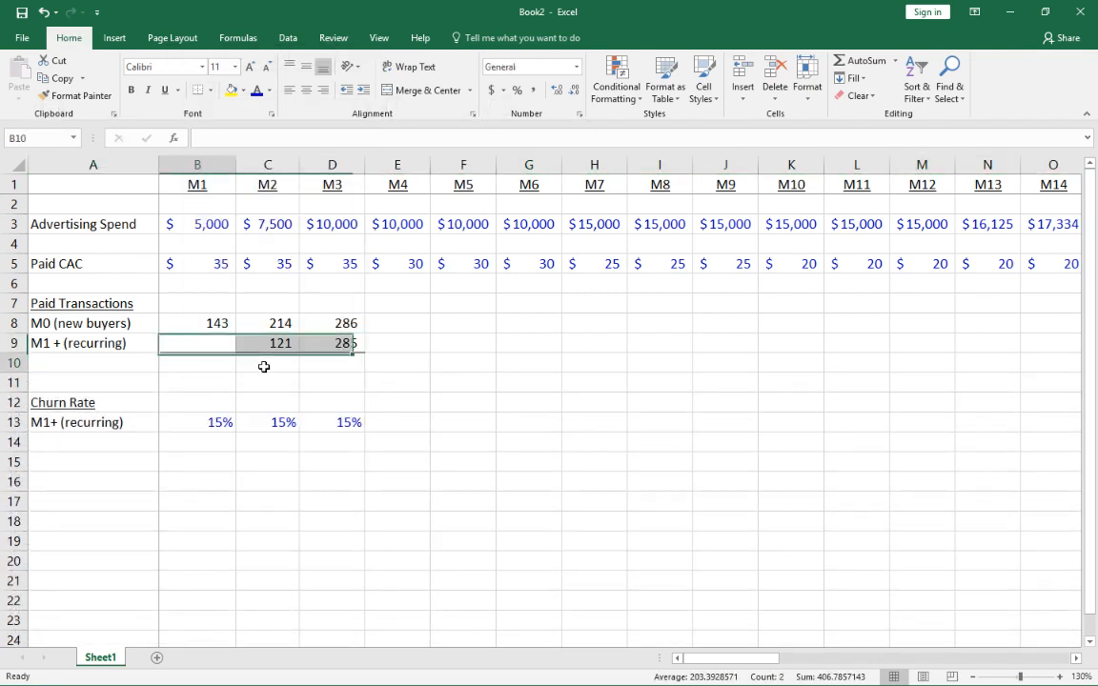
key("Left")
type("Total O")
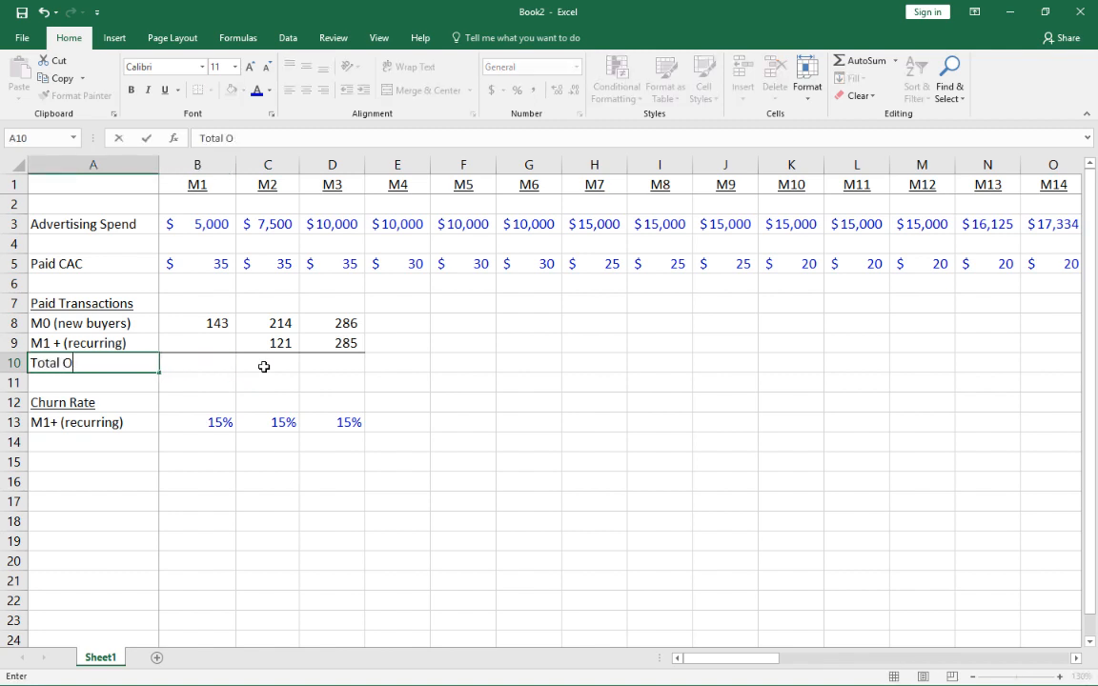
type("rders")
key("Return")
Calculate the M1 total orders in B10 with the formula =SUM(B8:B9)
key("Up")
key("Right")
key("Right")
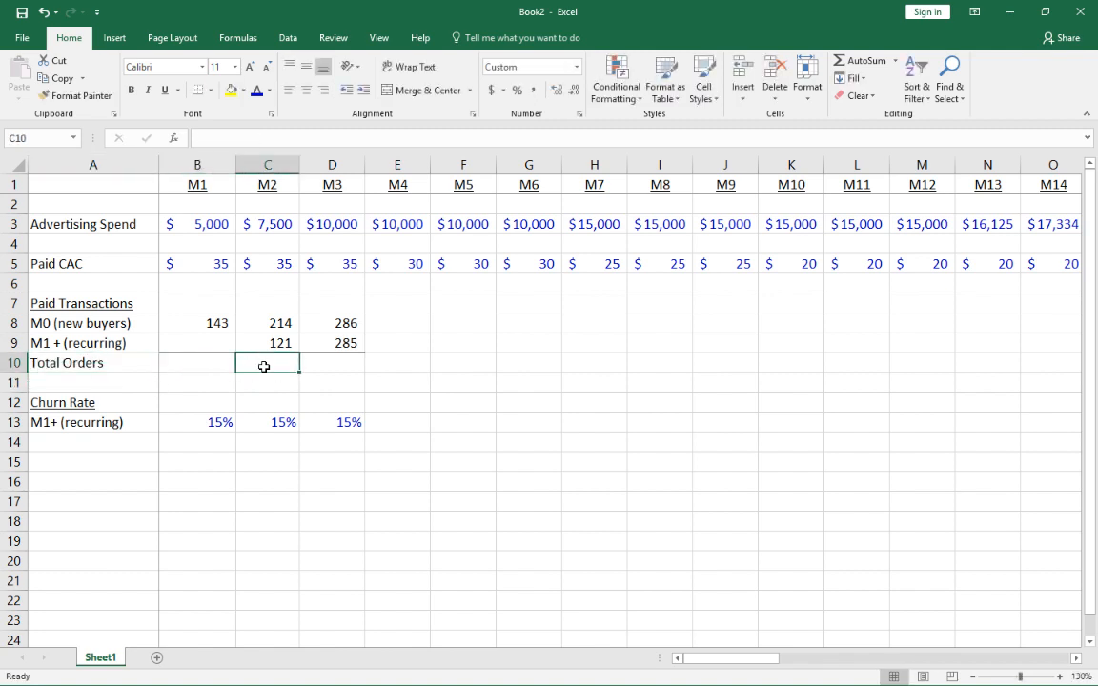
key("Left")
type("=sum(")
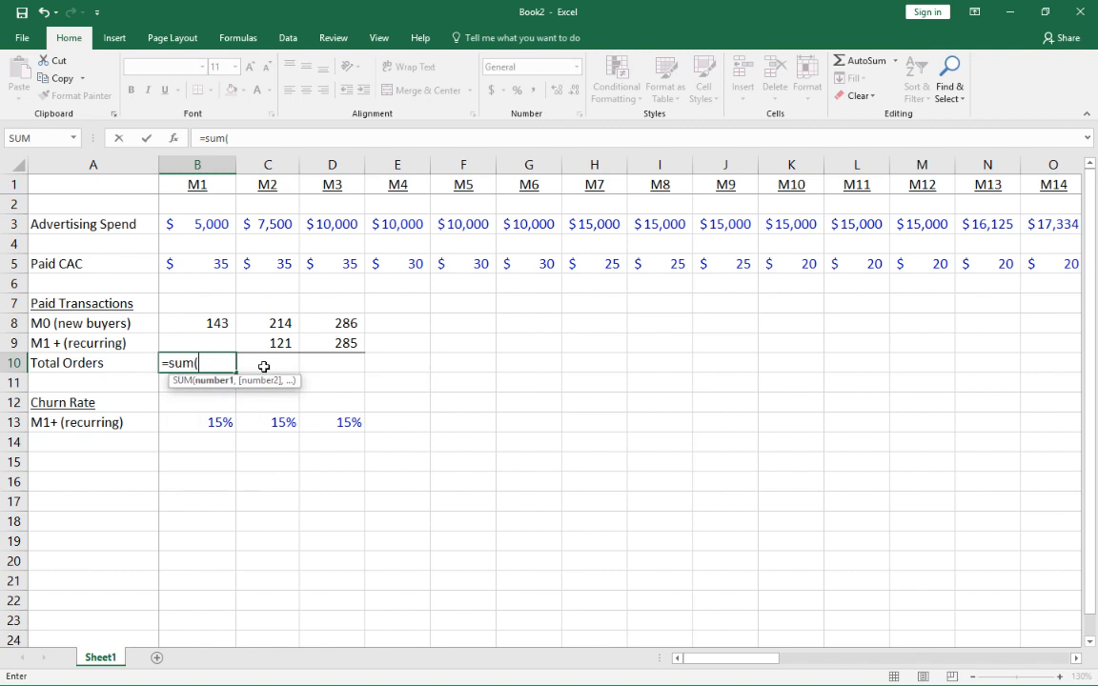
key("Up")
key("Up")
key("shift+Down")
key("ctrl+Return")
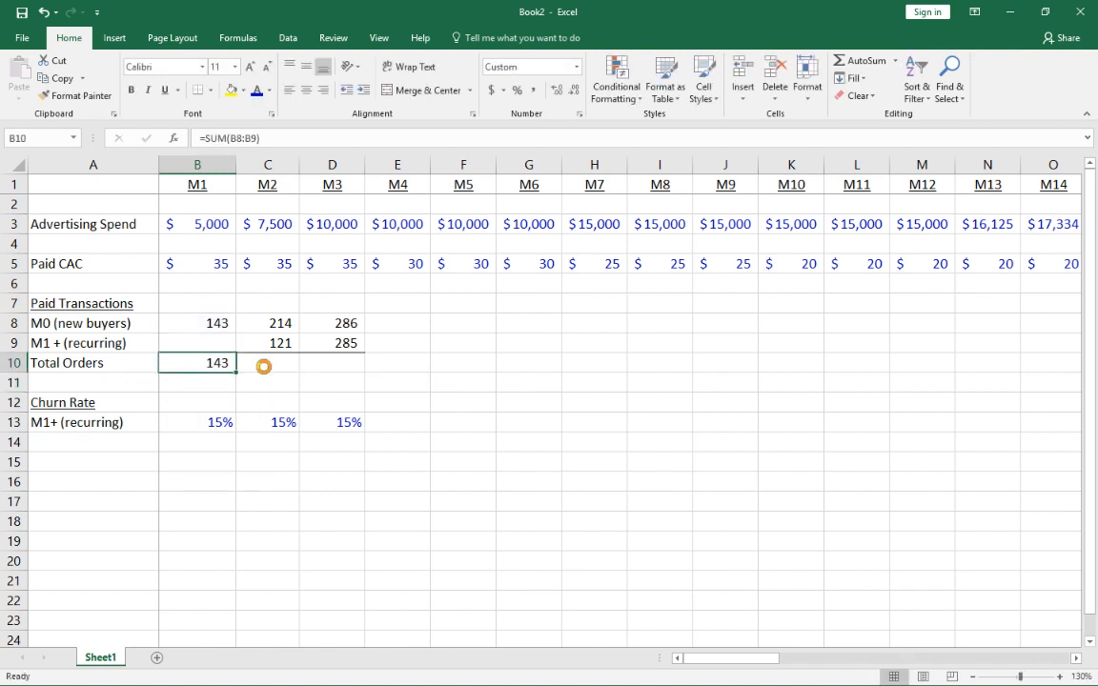
Copy the M1 Total Orders formula from B10 into the M2 and M3 cells C10 and D10
key("ctrl+c")
key("Right")
key("ctrl+v")
key("Right")
key("ctrl+v")
key("Escape")
Copy the M3 transaction formulas and churn rate in D8:D13 across all remaining months through M48 in column AW
key("Up")
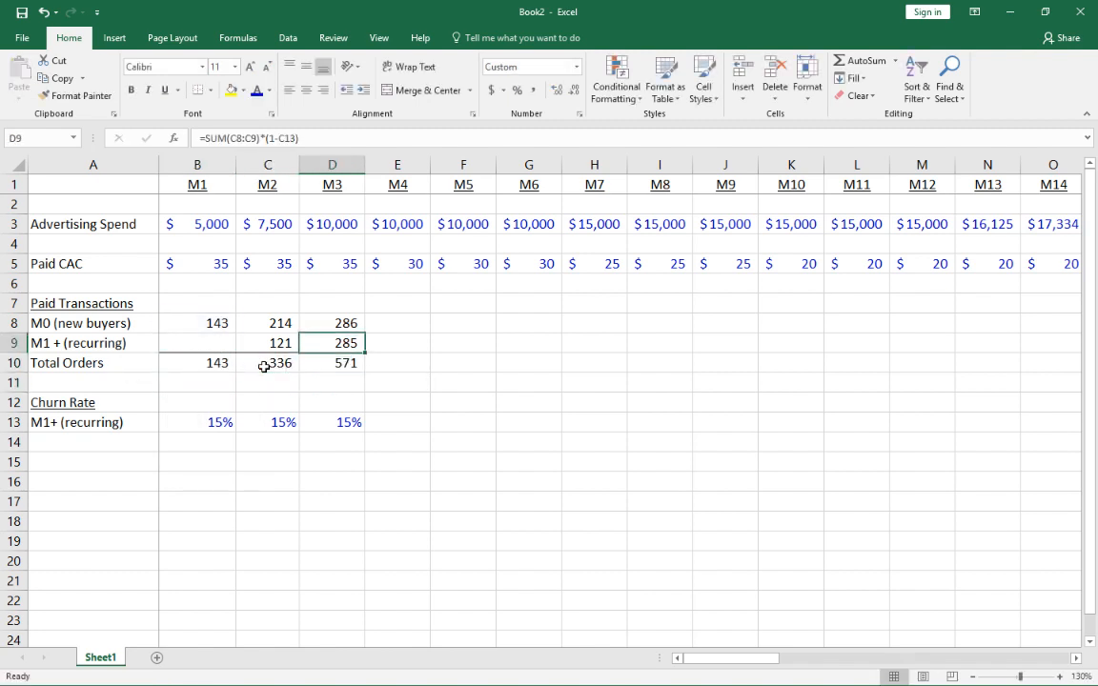
key("Up")
key("shift+Down")
key("shift+Down")
key("shift+Down")
key("shift+Down")
key("shift+Down")
key("ctrl+c")
key("ctrl+v")
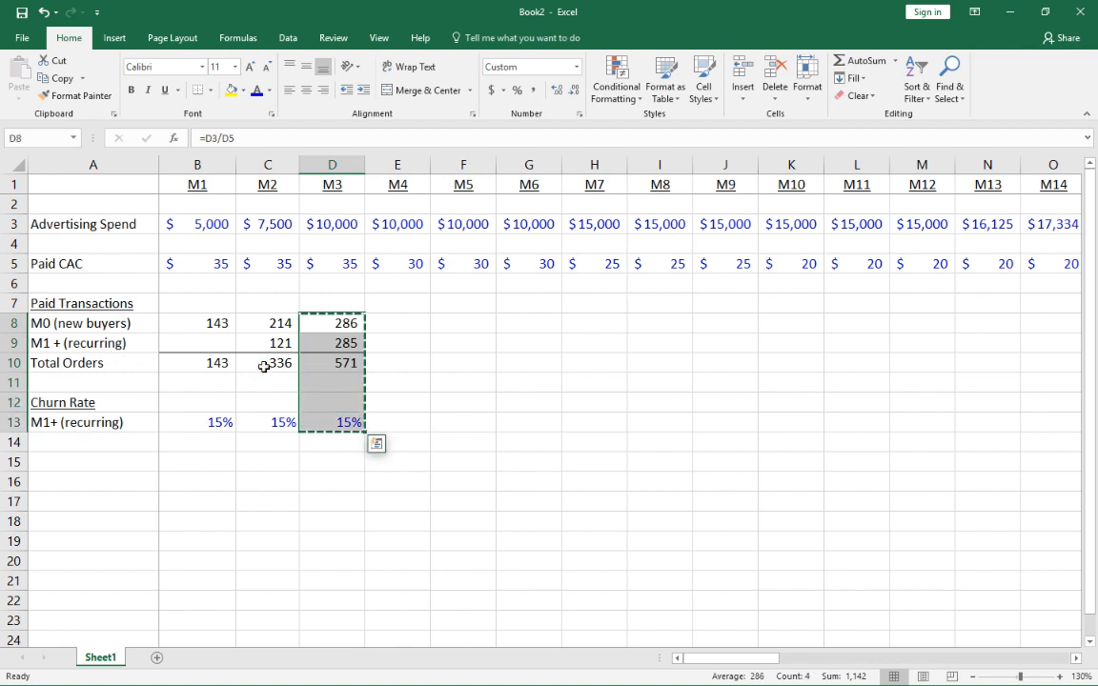
key("shift+Right")
key("shift+Right")
key("shift+Right")
key("shift+Right")
key("shift+Right")
key("shift+Right")
key("shift+Right")
key("shift+Right")
key("shift+Right")
key("shift+Right")
key("shift+Right")
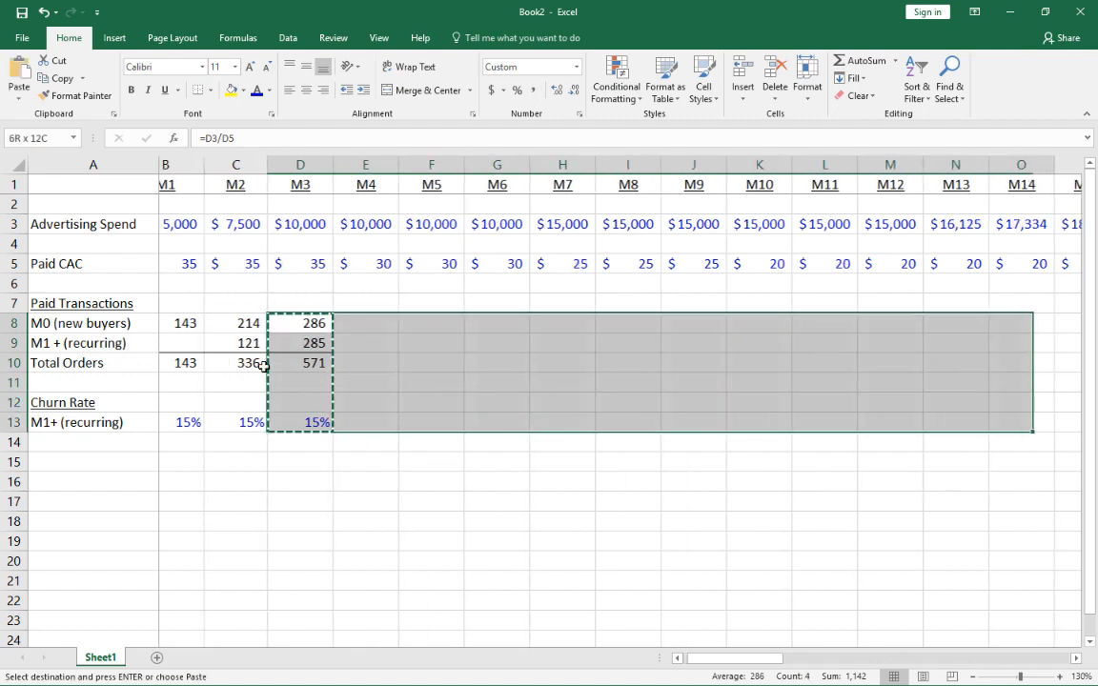
key("shift+Right")
key("shift+Right")
key("shift+Right")
key("shift+Right")
key("shift+Right")
key("shift+Right")
key("shift+Right")
key("shift+Right")
key("shift+Right")
key("shift+Right")
key("shift+Right")
key("shift+Right")
key("shift+Right")
key("shift+Right")
key("shift+Right")
key("shift+Right")
key("shift+Right")
key("shift+Right")
key("shift+Right")
key("shift+Right")
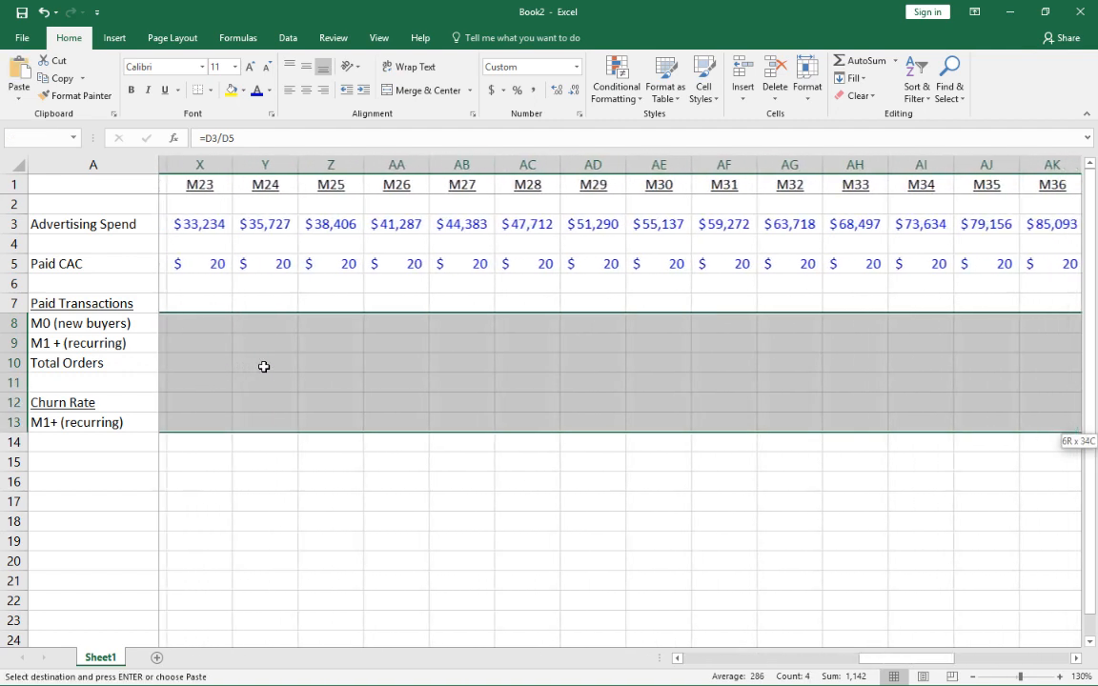
key("shift+Right")
key("shift+Right")
key("shift+Right")
key("shift+Right")
key("shift+Right")
key("shift+Right")
key("shift+Right")
key("shift+Right")
key("shift+Right")
key("shift+Right")
key("shift+Right")
key("shift+Right")
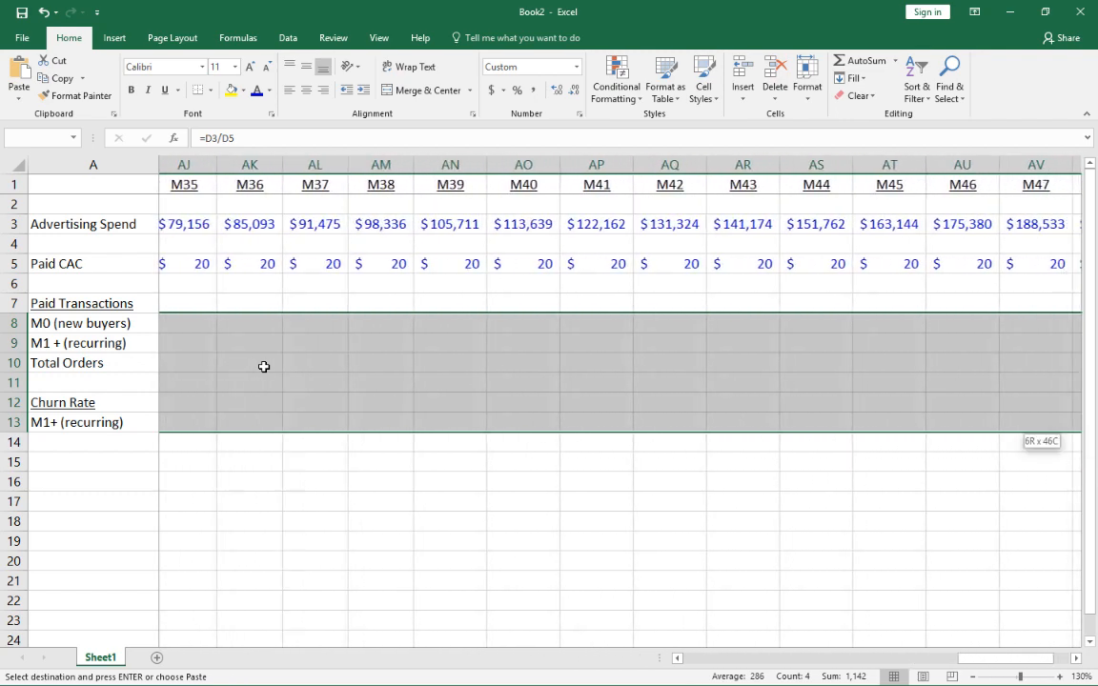
key("shift+Right")
key("shift+Right")
key("shift+Left")
key("shift+Left")
key("ctrl+v")
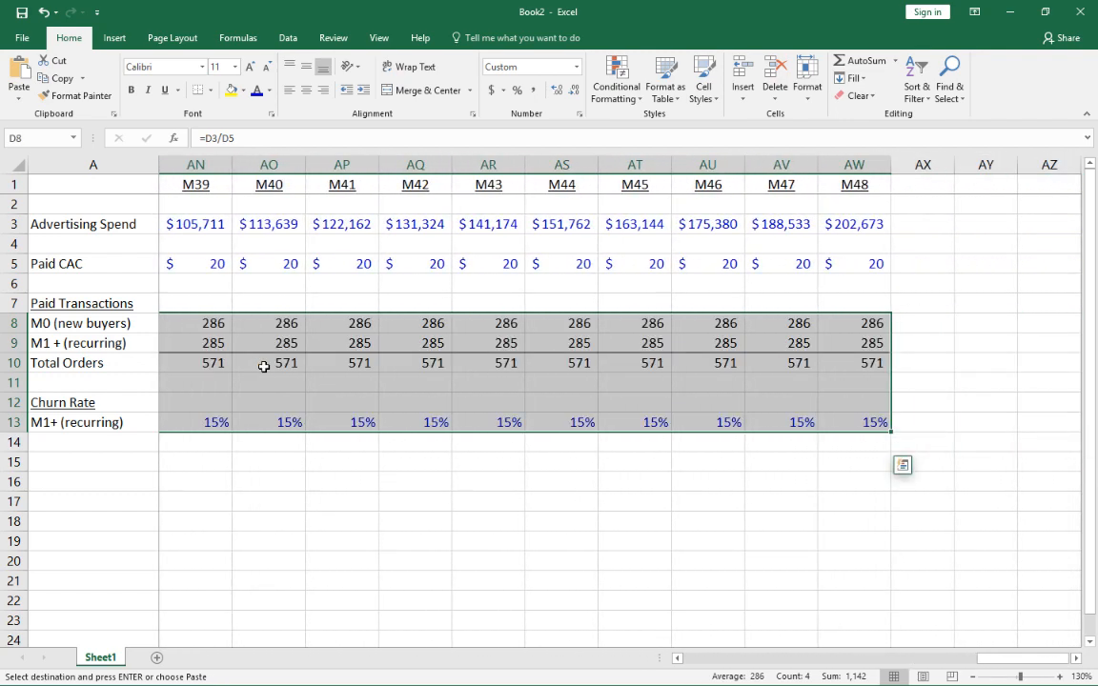
key("ctrl+Left")
key("Escape")
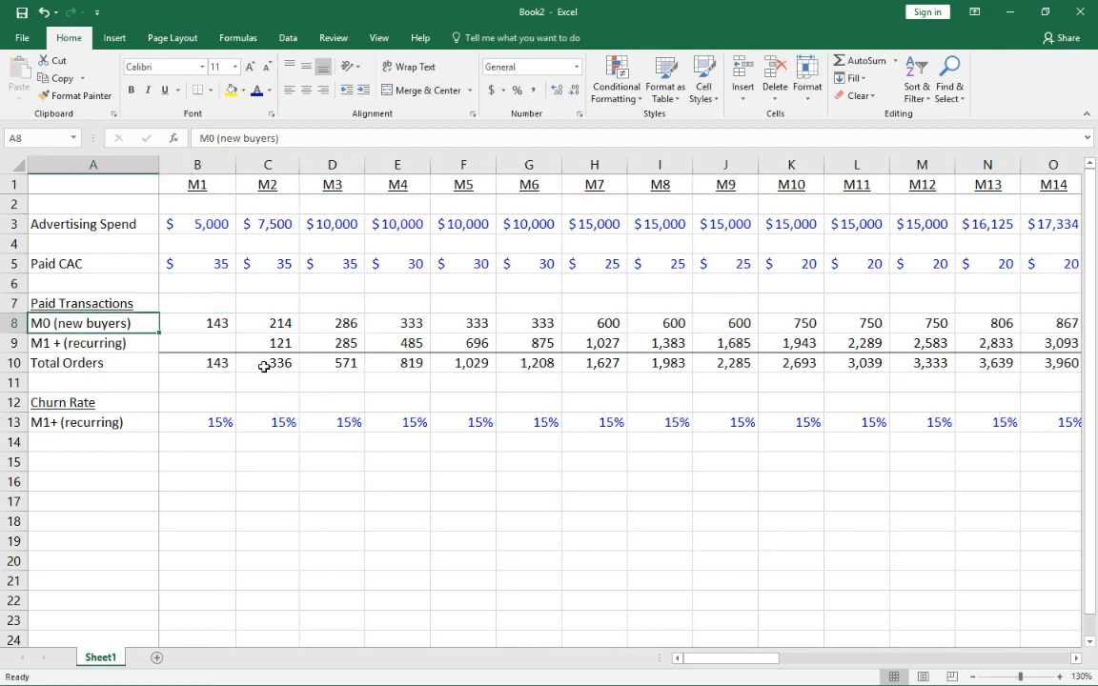
key("Up")
key("Up")
key("Up")
key("Up")
key("Right")
key("Down")
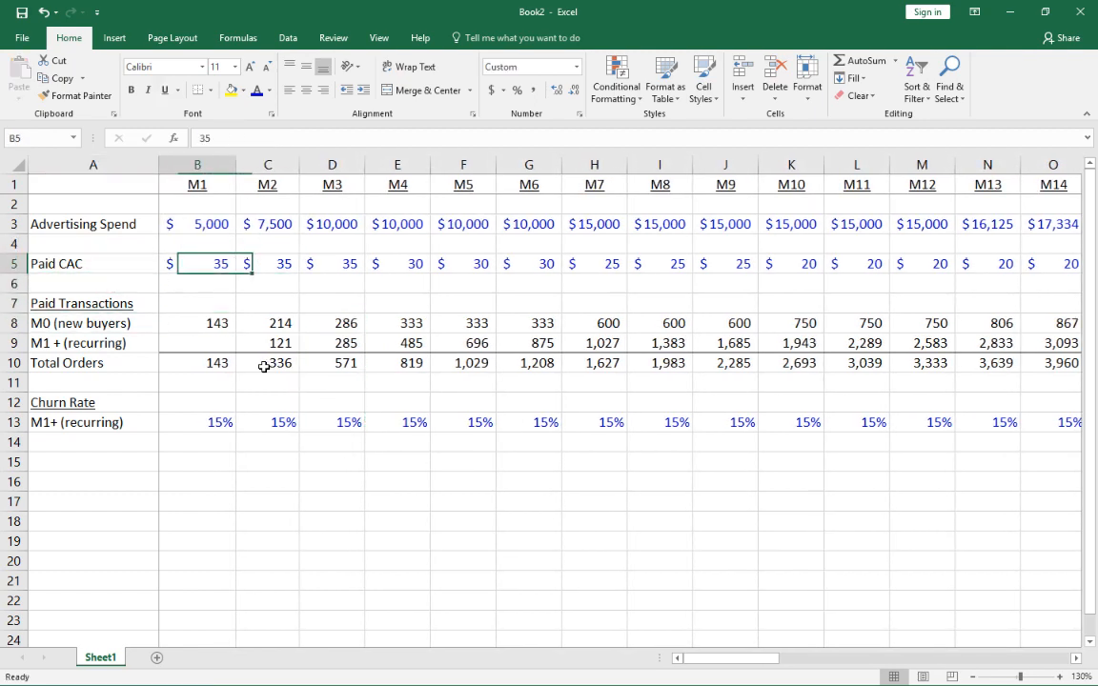
key("Right")
key("Left")
key("Up")
key("Up")
key("Up")
key("Up")
key("Left")
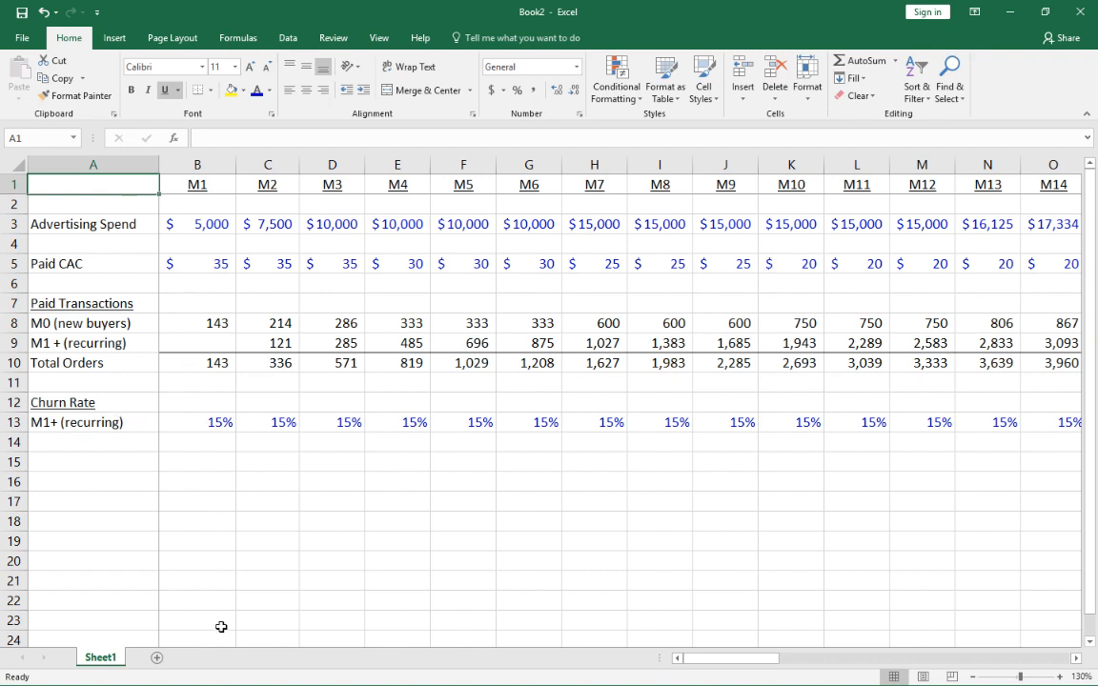
Rename the worksheet Sheet1 as "Customer Acquisition Model"
double_click(112, 659)
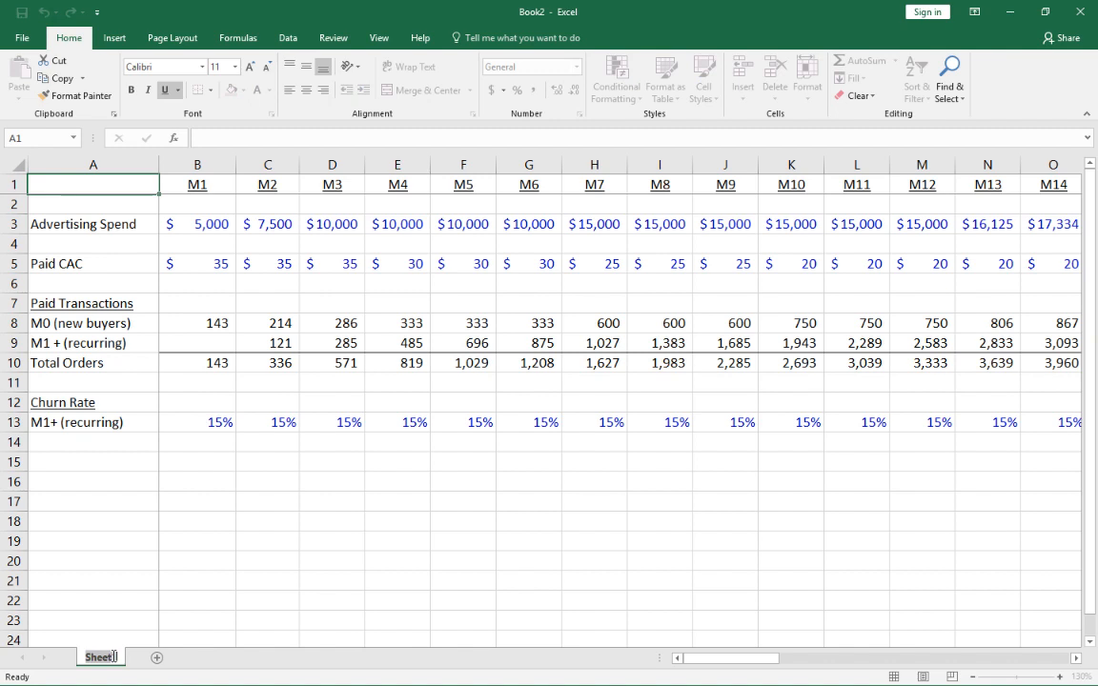
type("Customer Acq")
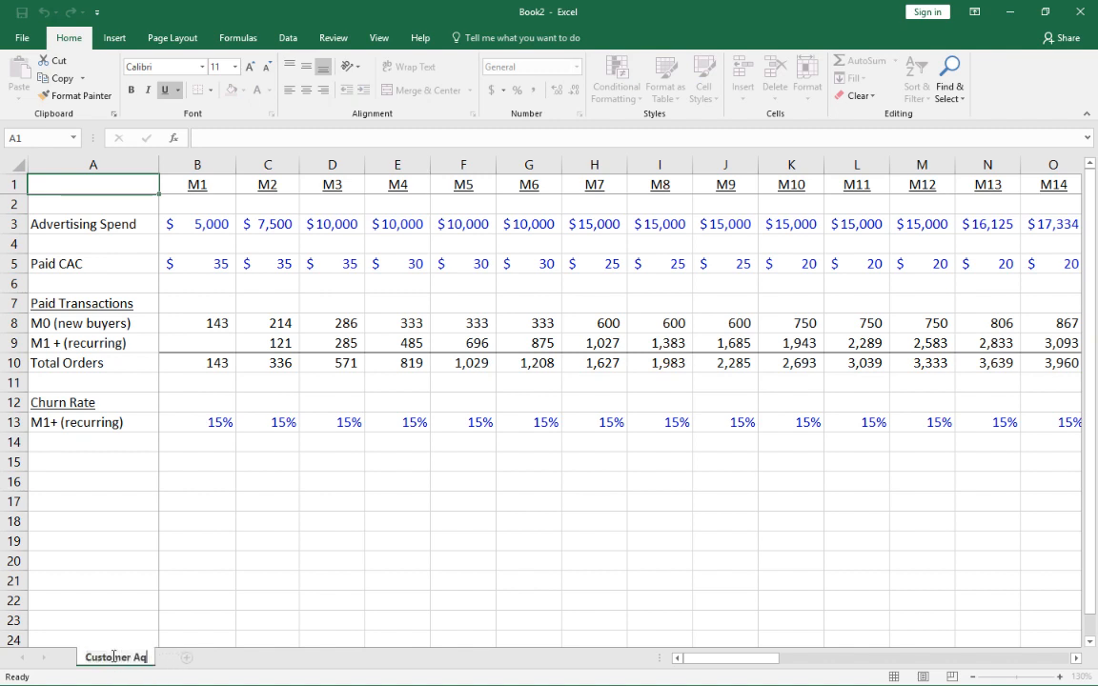
type("uisition")
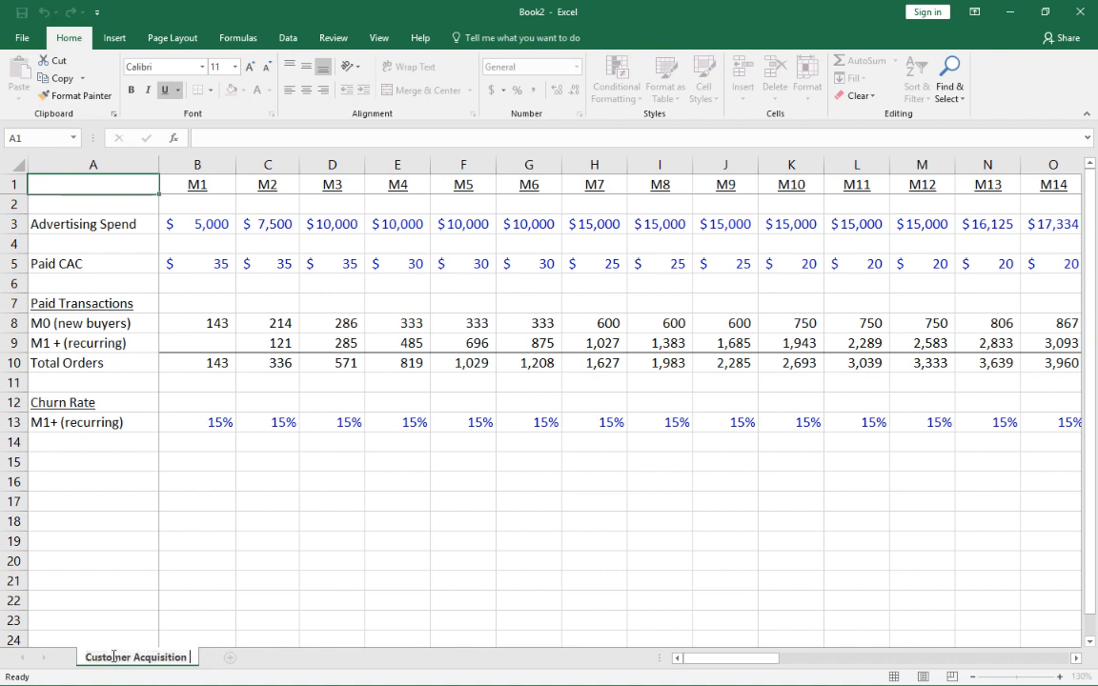
type(" Model")
key("Return")
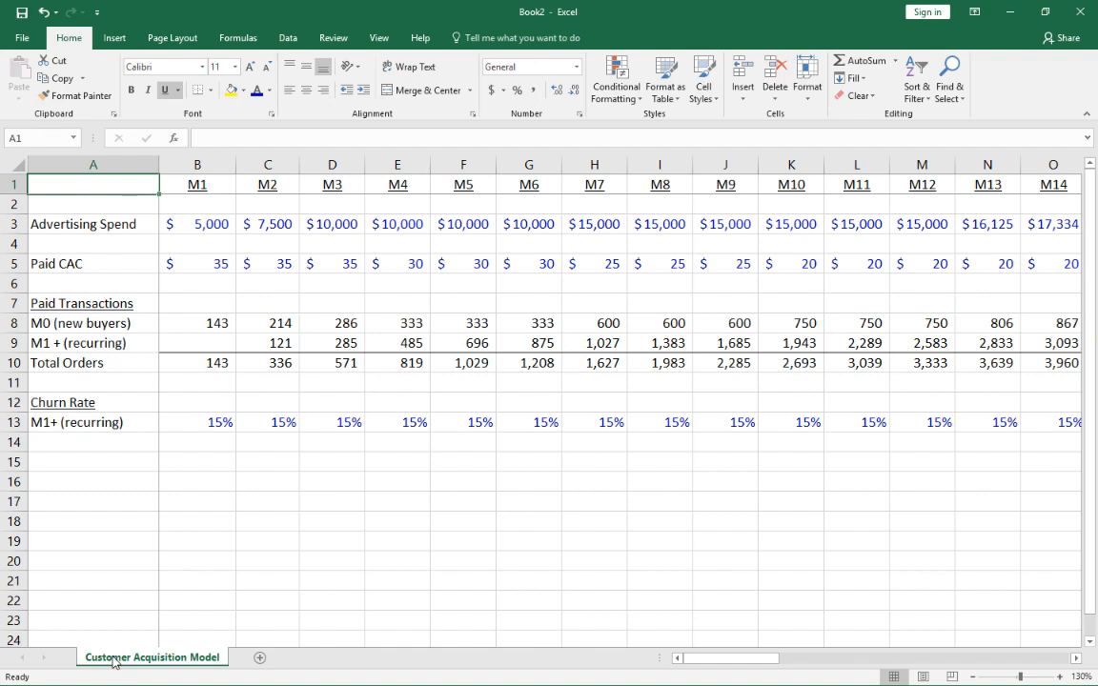
Add a new blank worksheet after the Customer Acquisition Model sheet
left_click(260, 658)
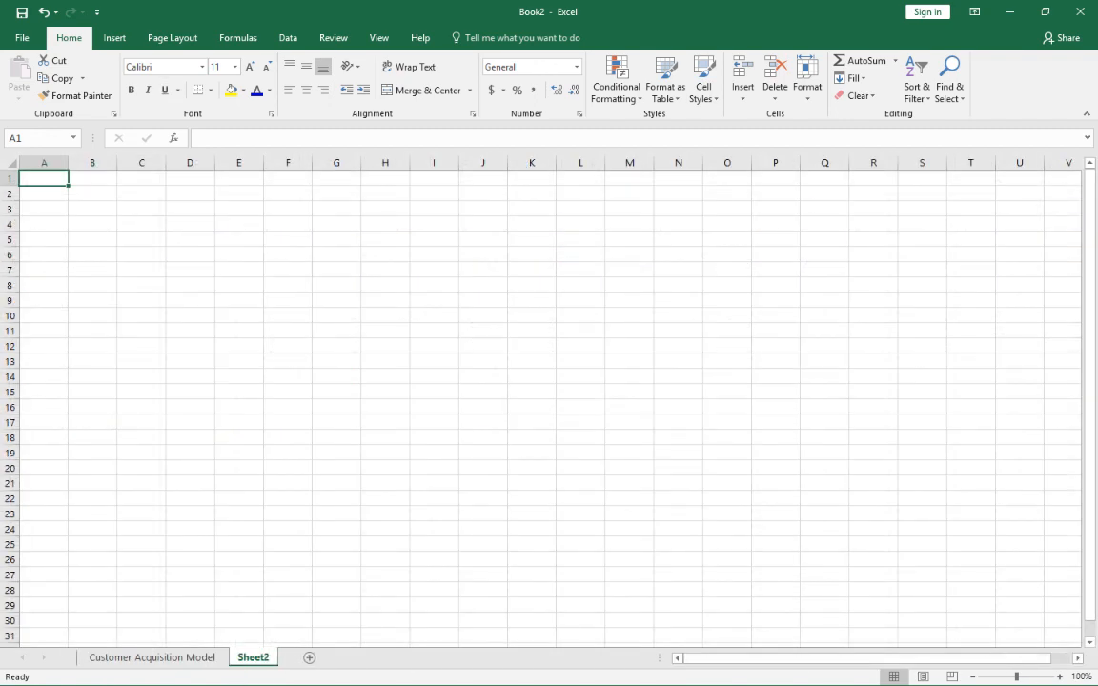
key("alt+Tab")
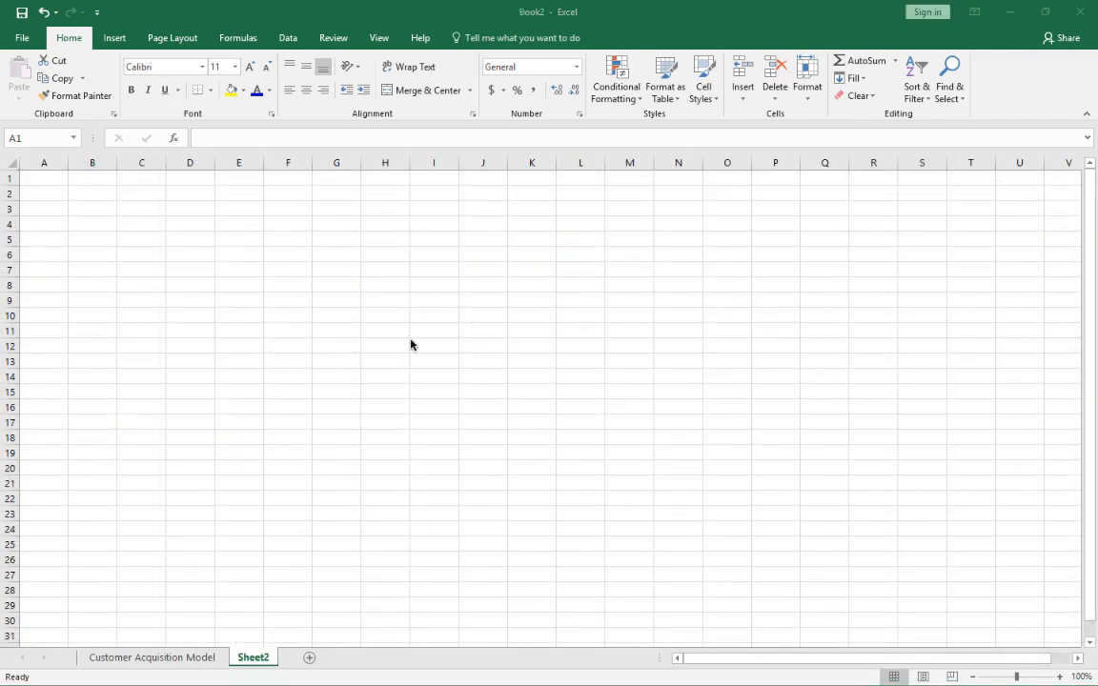
key("alt+Tab")
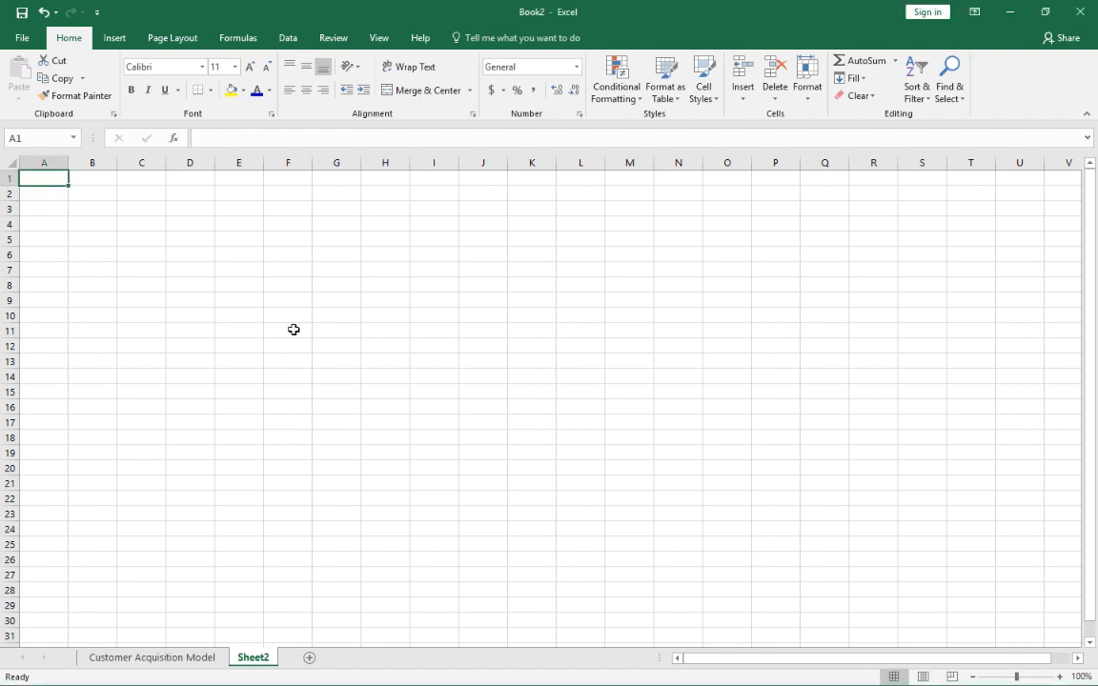
Copy the month header row 1 from the Customer Acquisition Model sheet into row 1 of Sheet2
left_click(190, 664)
left_click(14, 184)
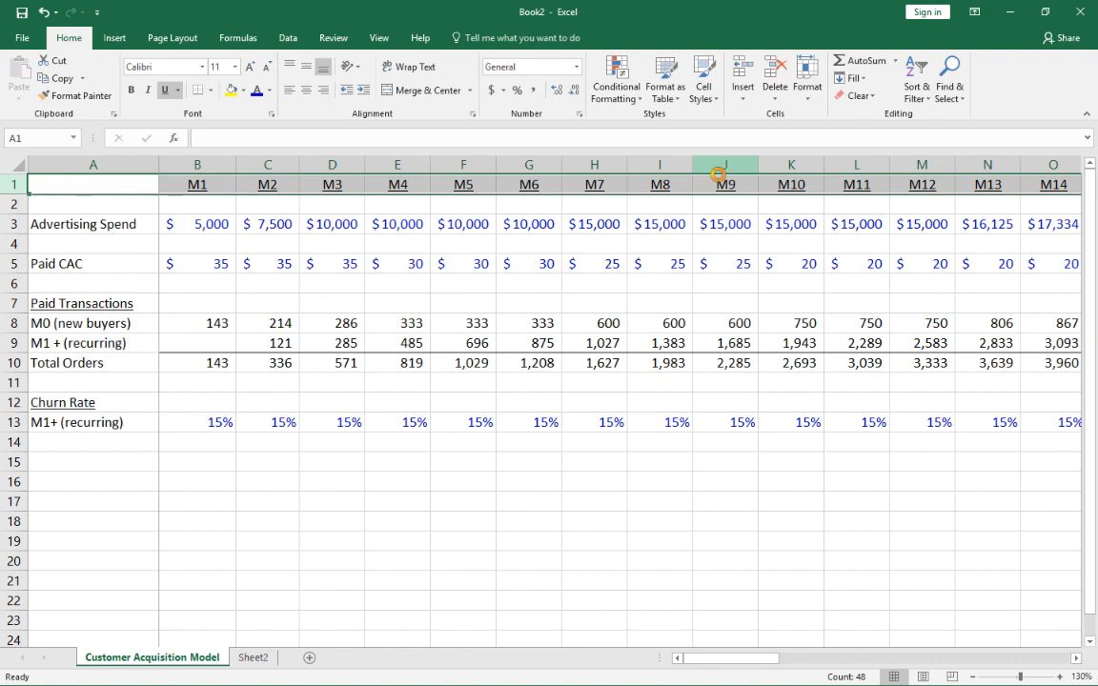
key("ctrl+c")
left_click(272, 659)
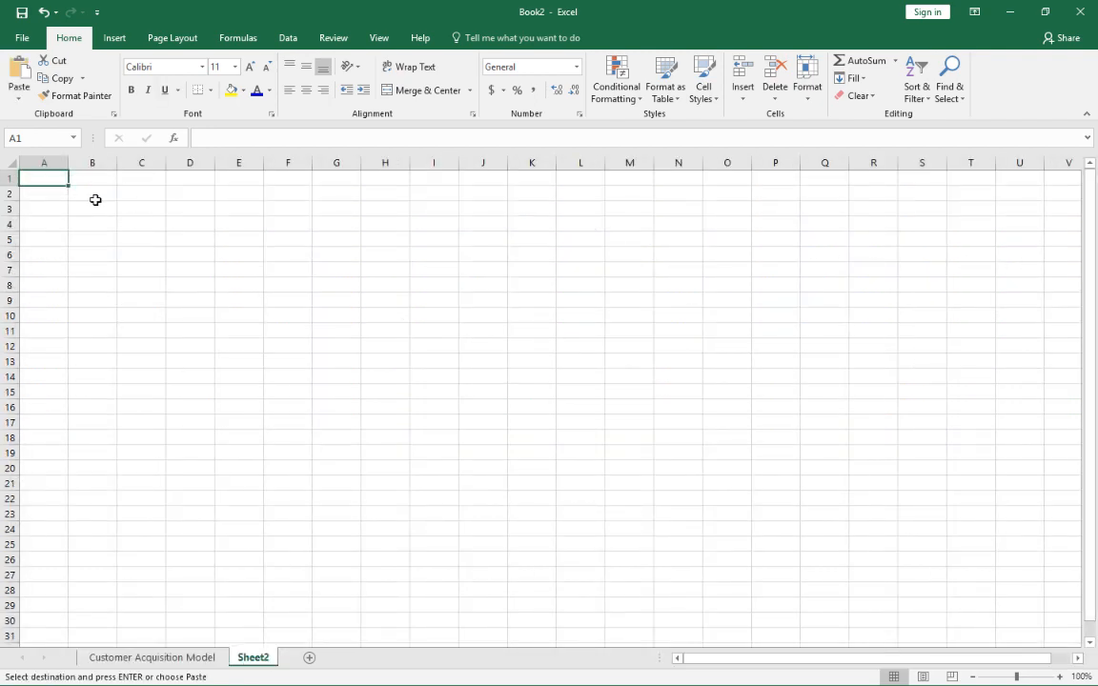
left_click(7, 178)
key("ctrl+v")
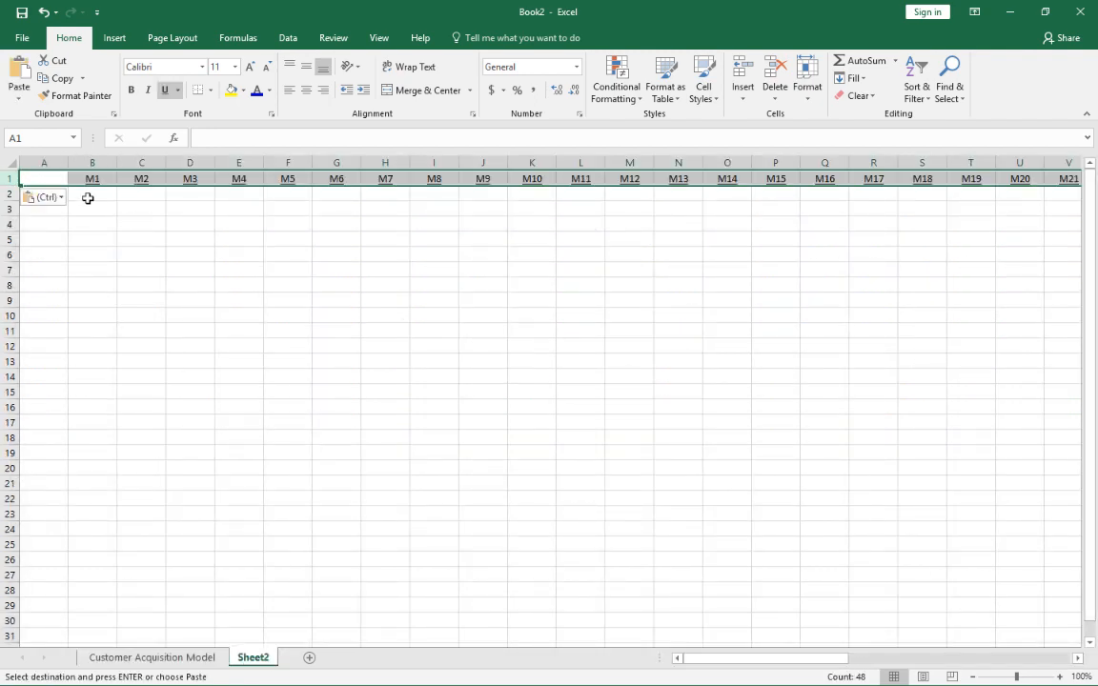
Freeze the panes of Sheet2 at B2 to keep row 1 and column A visible
left_click(92, 194)
left_click(381, 39)
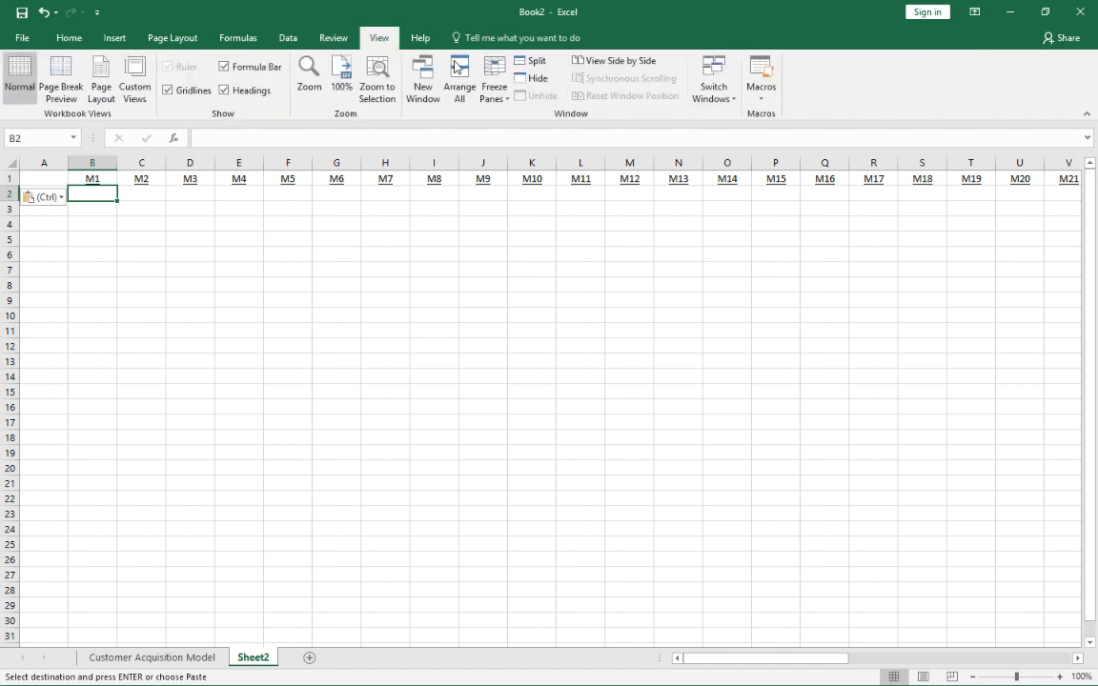
left_click(491, 76)
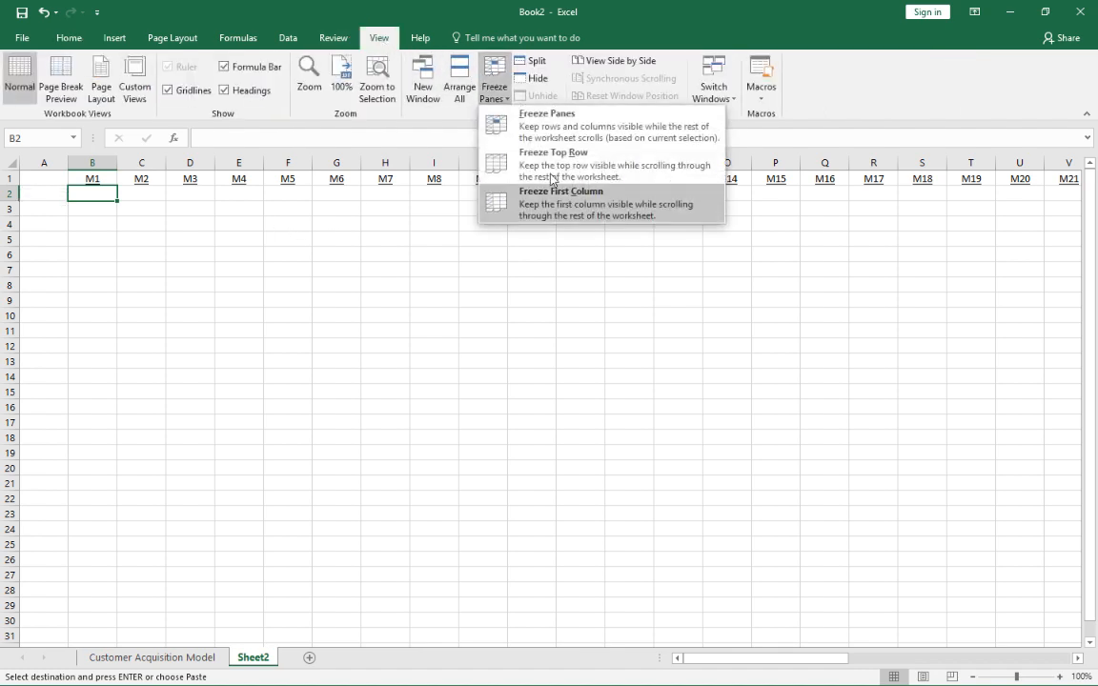
left_click(515, 115)
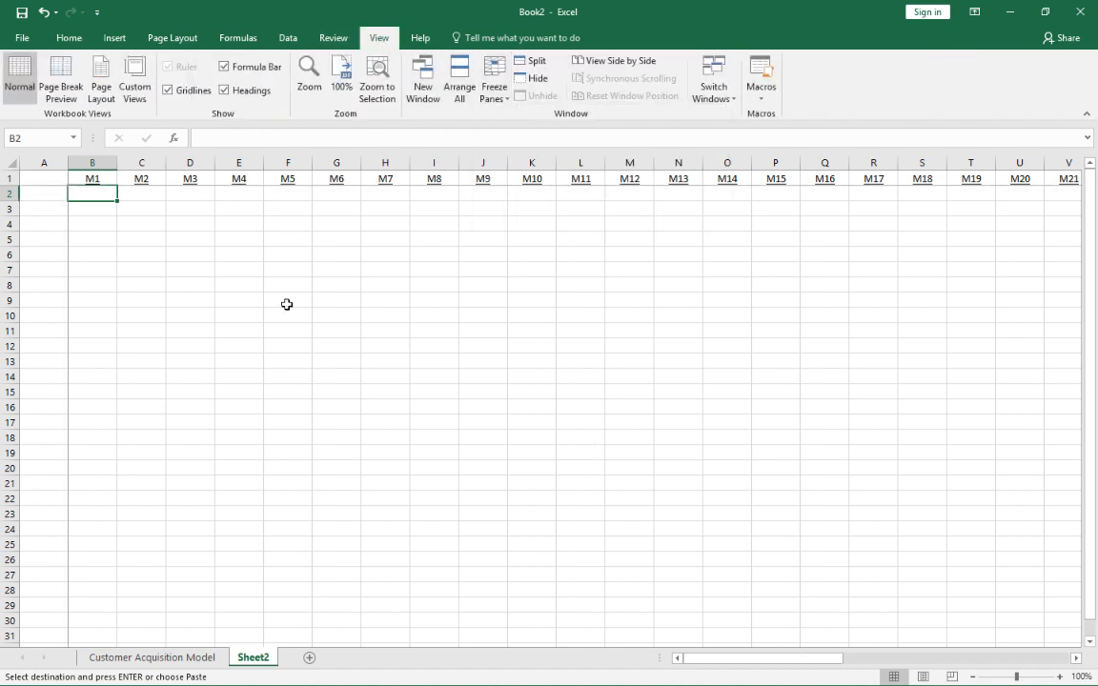
Widen column A of Sheet2 to make room for row labels
left_click_drag(118, 163, 188, 166)
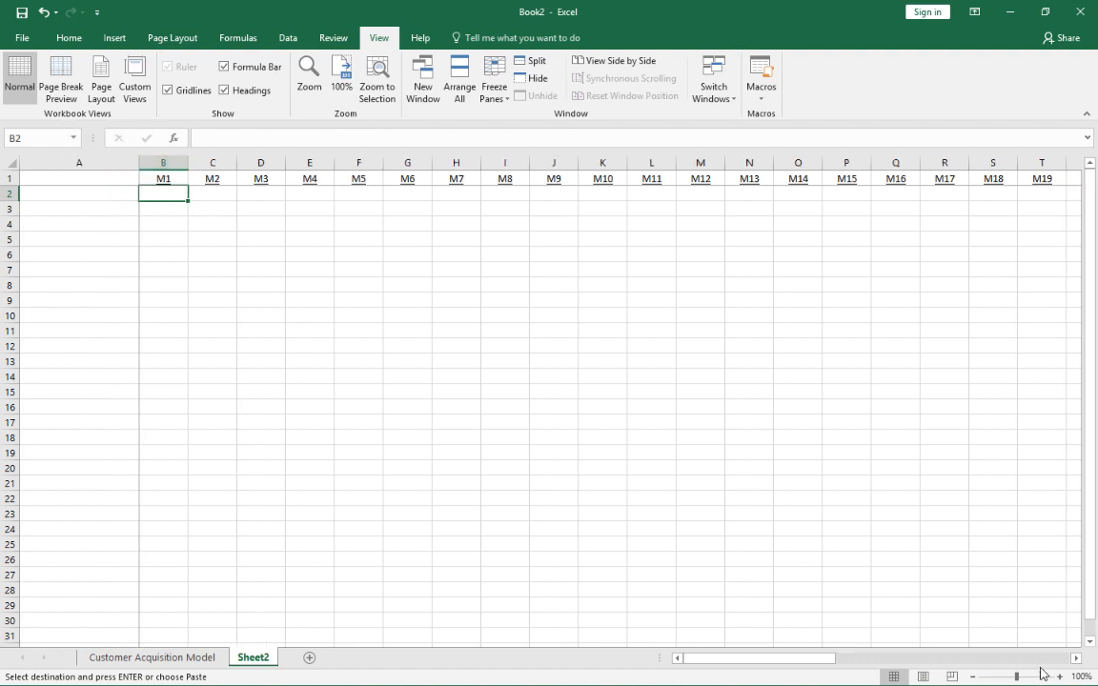
scroll(519, 411, "up", 4, "ctrl")
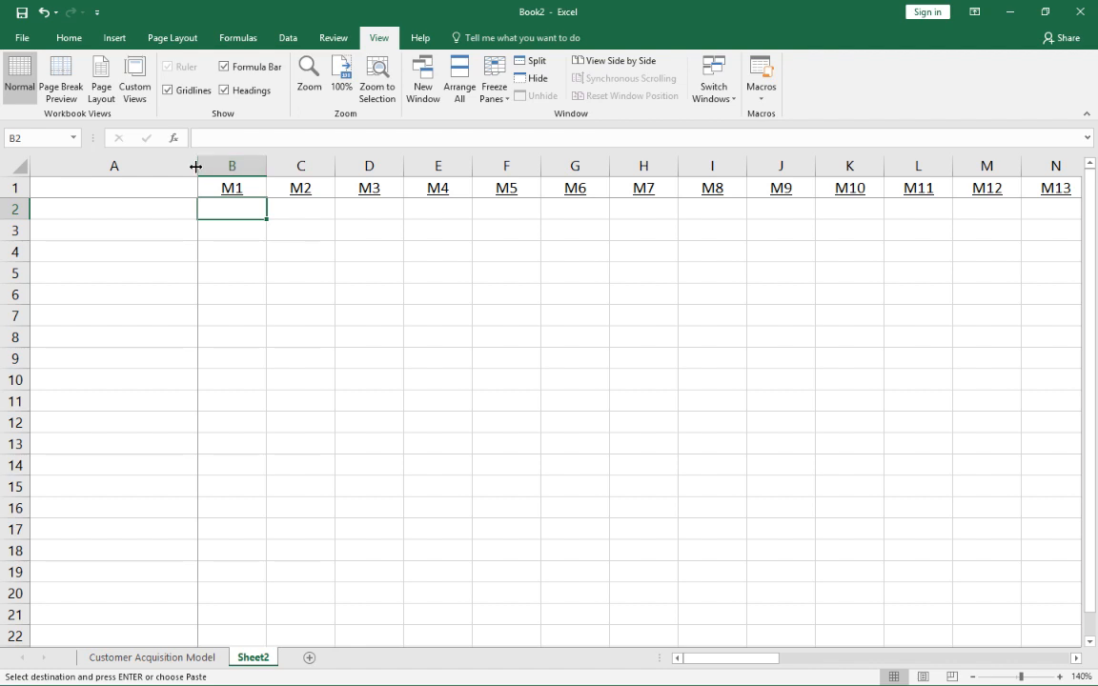
left_click_drag(197, 167, 172, 167)
Enter the title "INCOME STATEMENT" in A1 of Sheet2 and make it bold
left_click(112, 186)
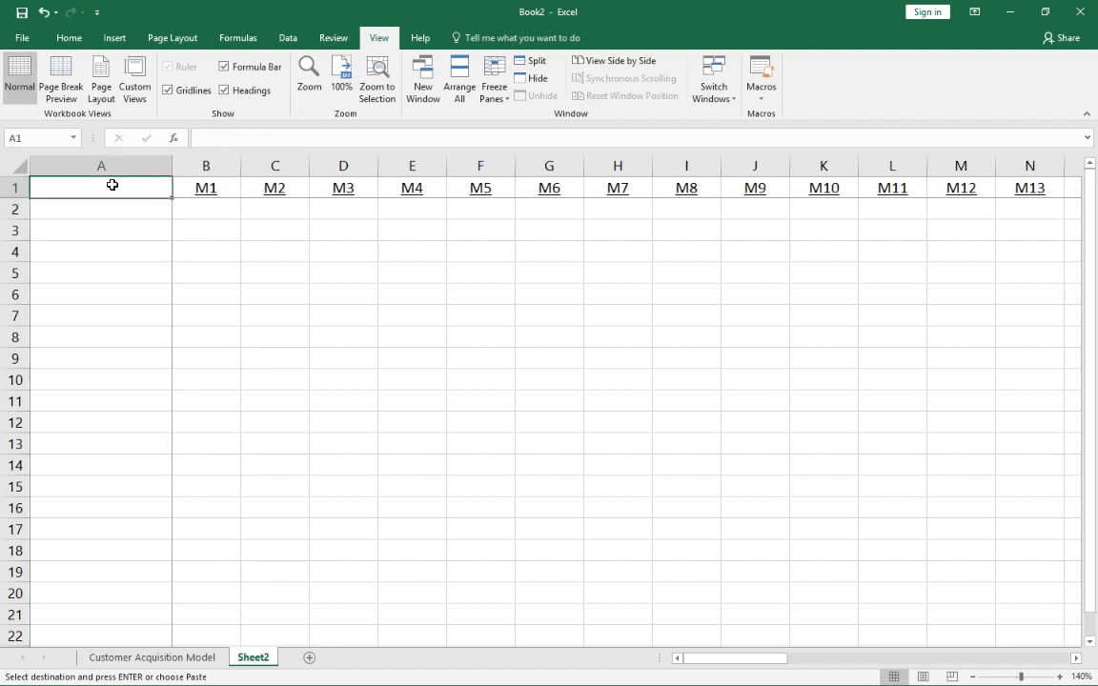
type("INCOME")
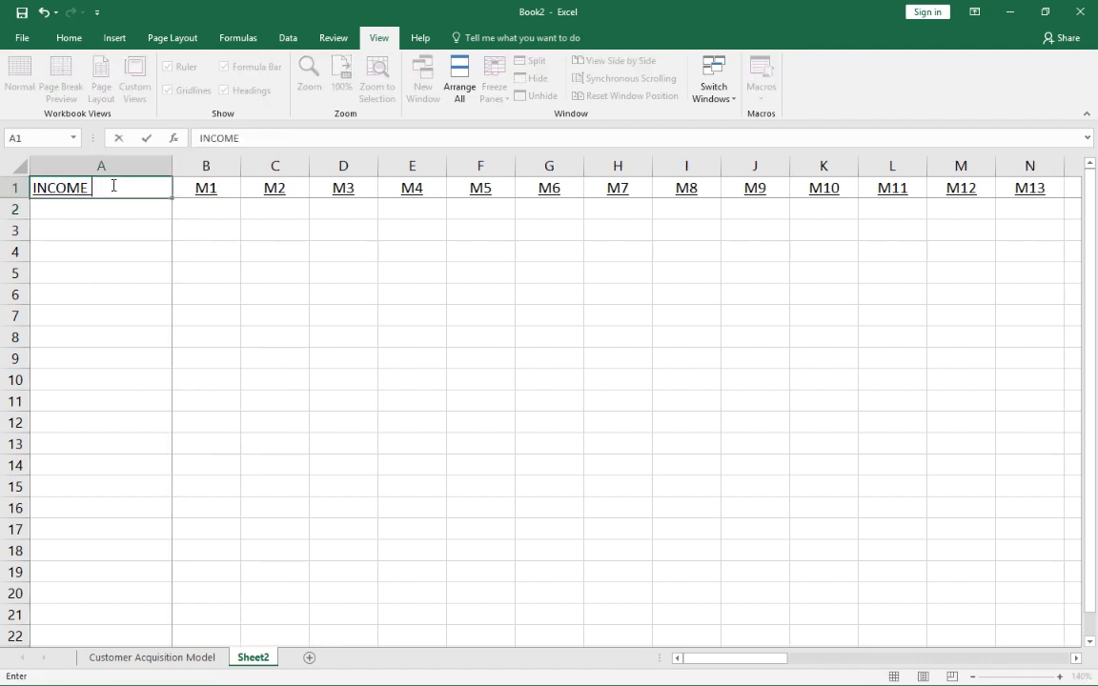
type(" STATEMENT")
key("Return")
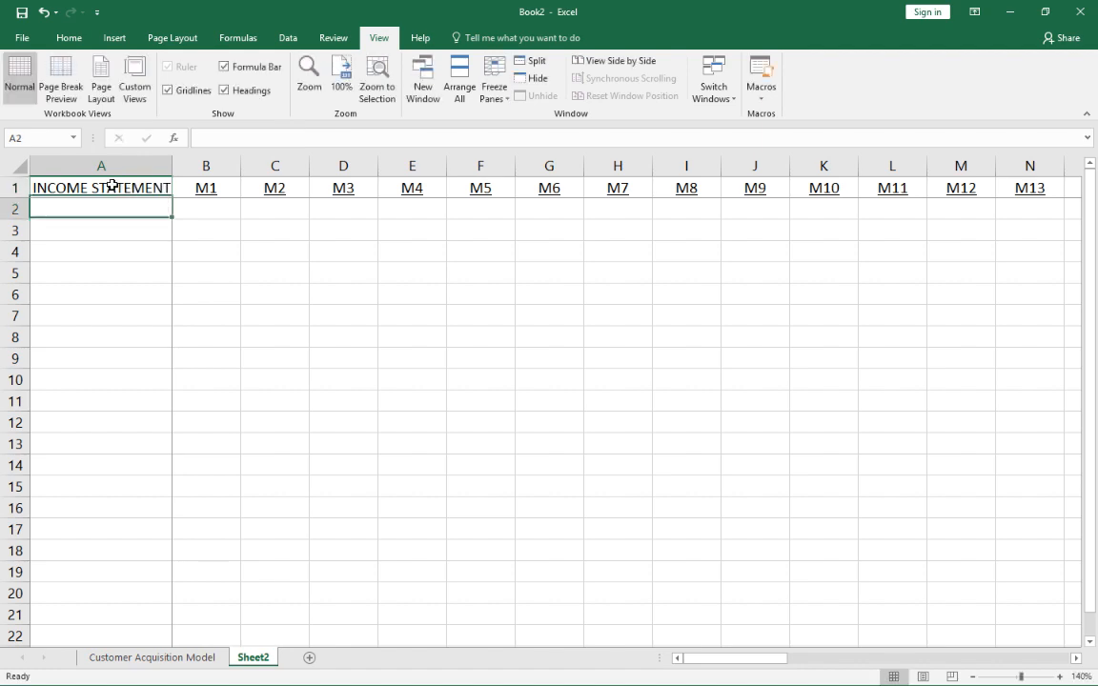
left_click(112, 186)
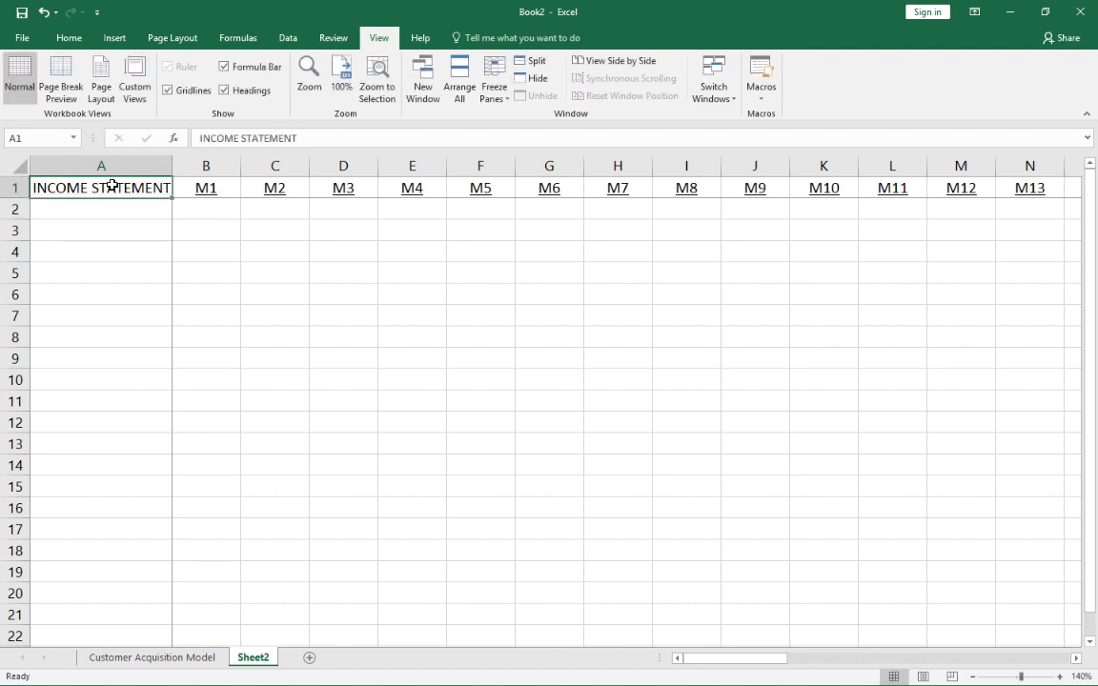
key("ctrl+b")
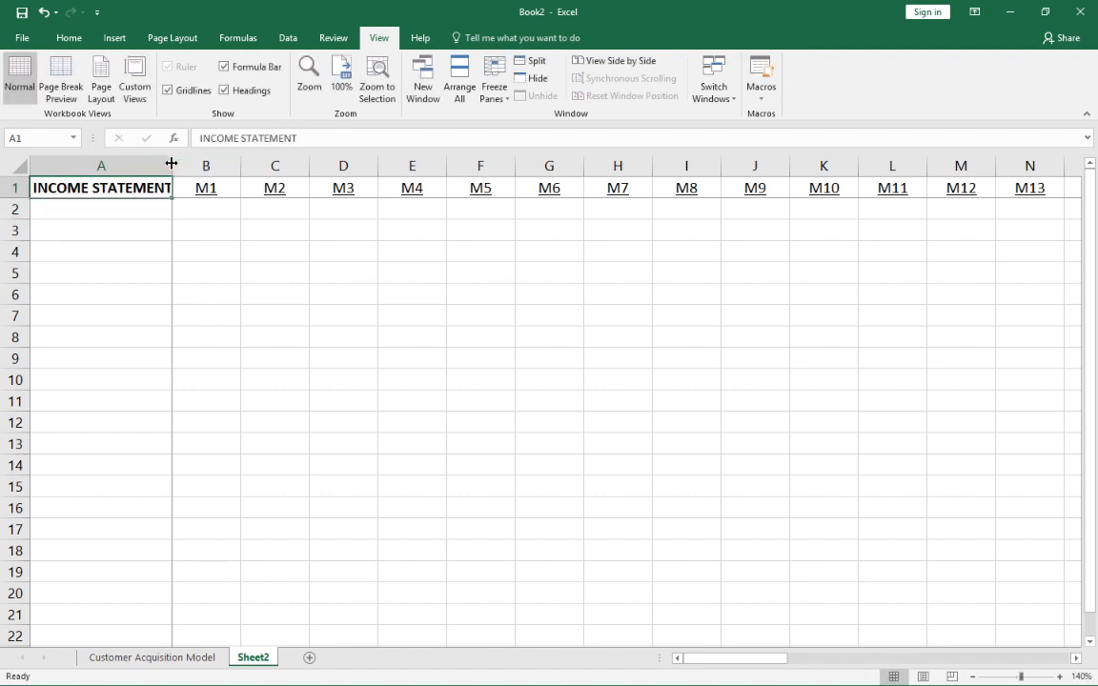
Widen column A of Sheet2 further to leave extra space beside the INCOME STATEMENT title
left_click_drag(172, 164, 210, 164)
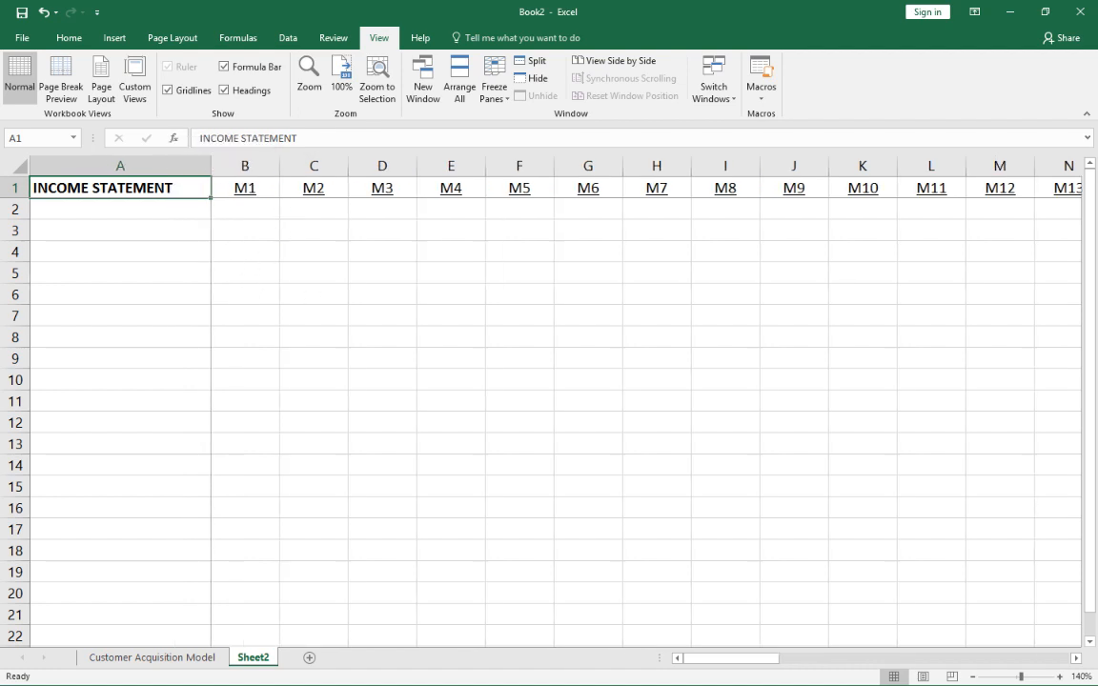
key("alt+Tab")
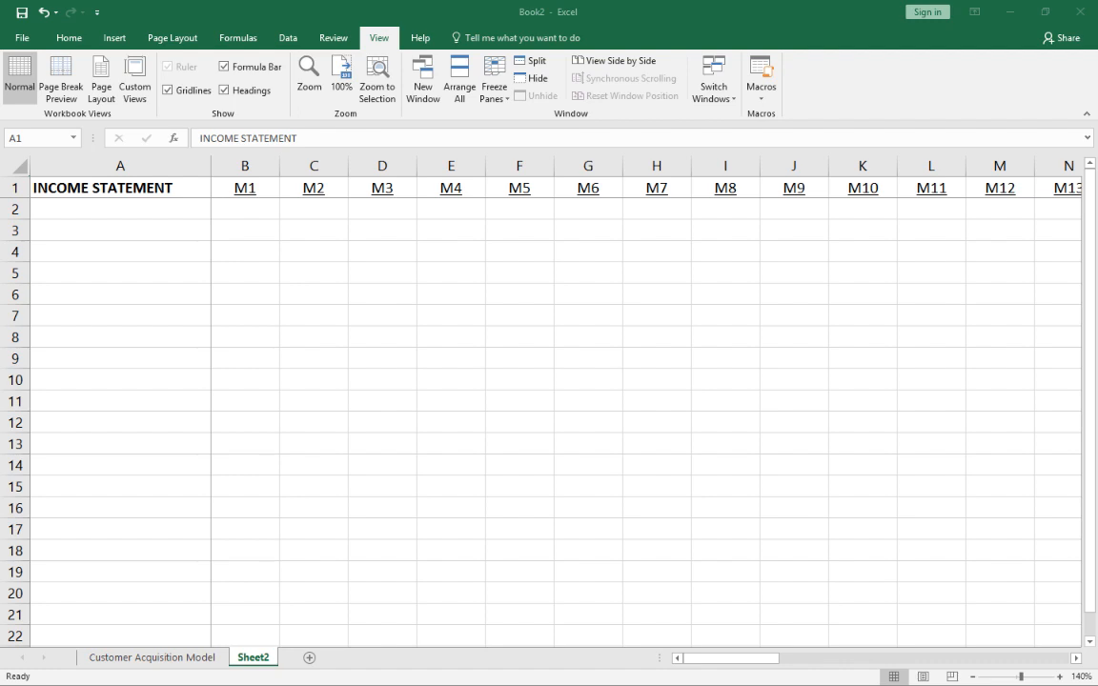
key("alt+Tab")
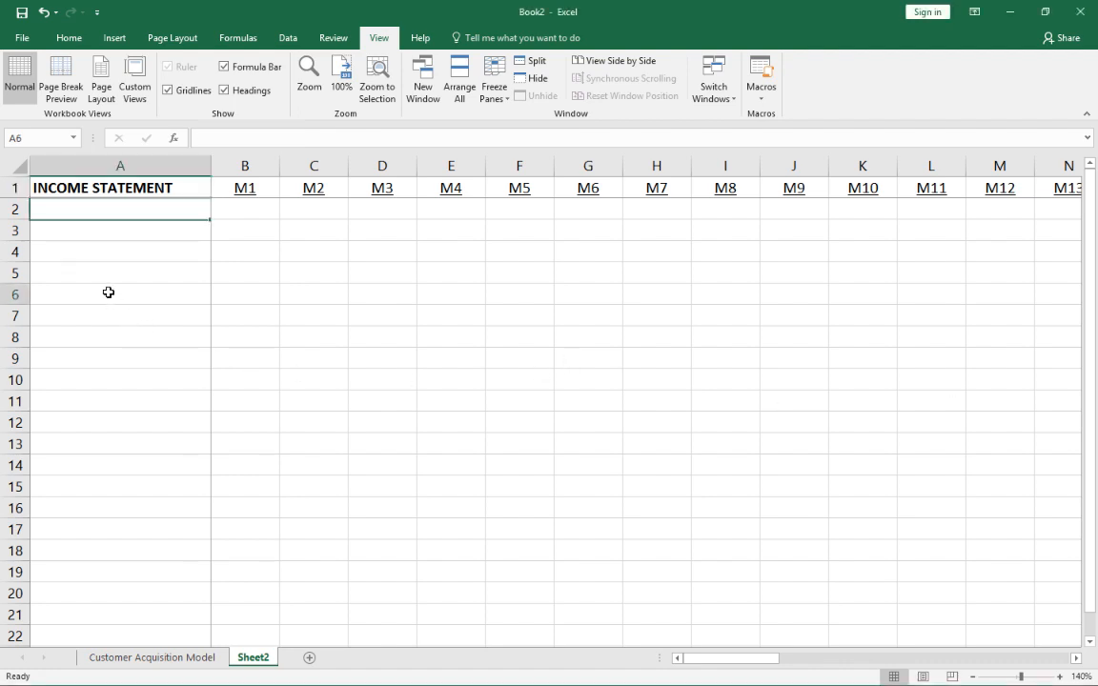
Enter the section heading "ASSUMPTIONS" in cell A6 of Sheet2
left_click(108, 292)
left_click(17, 293)
left_click(60, 293)
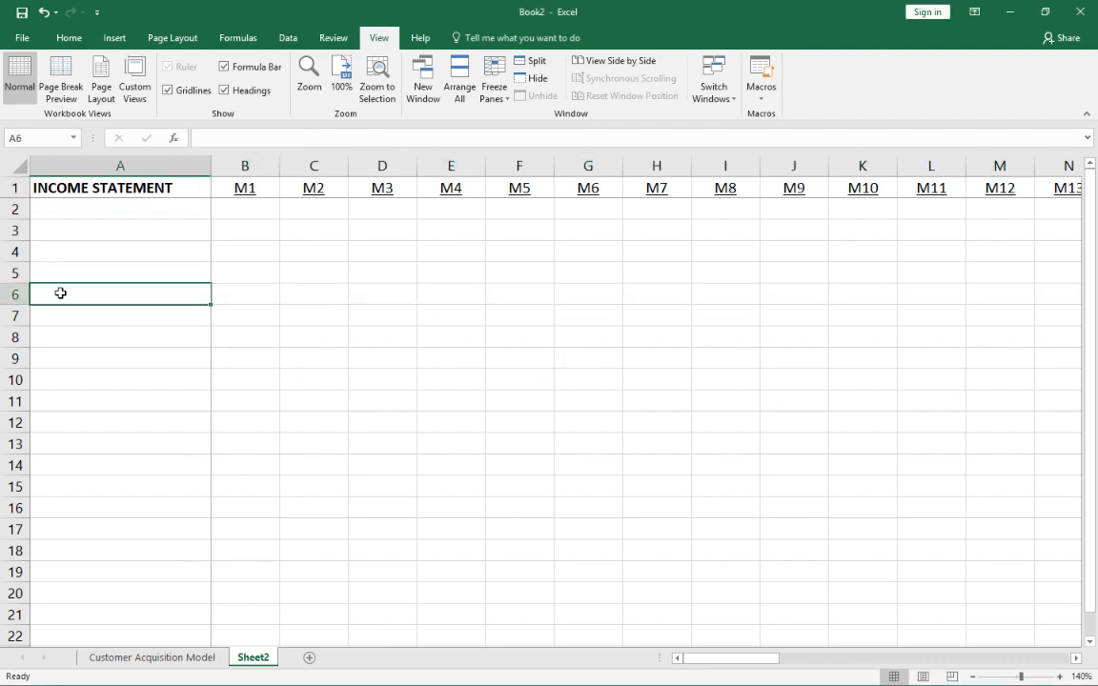
type("ASSUMPTIONS")
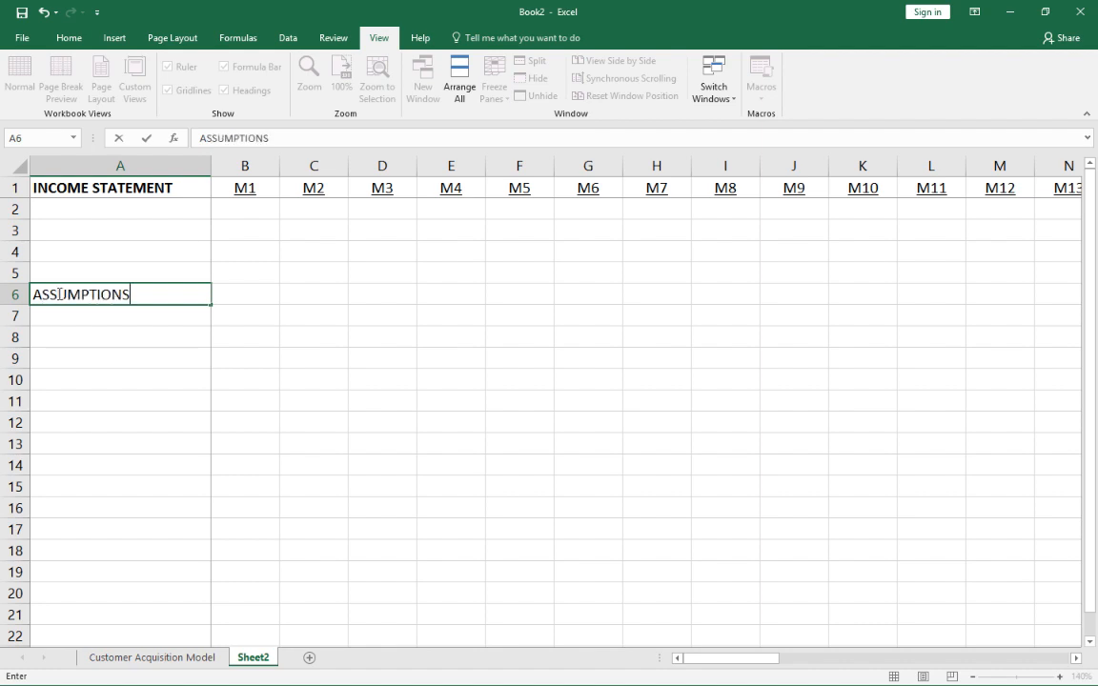
key("Return")
Fill the entire ASSUMPTIONS row 6 with a medium grey theme color
left_click(60, 295)
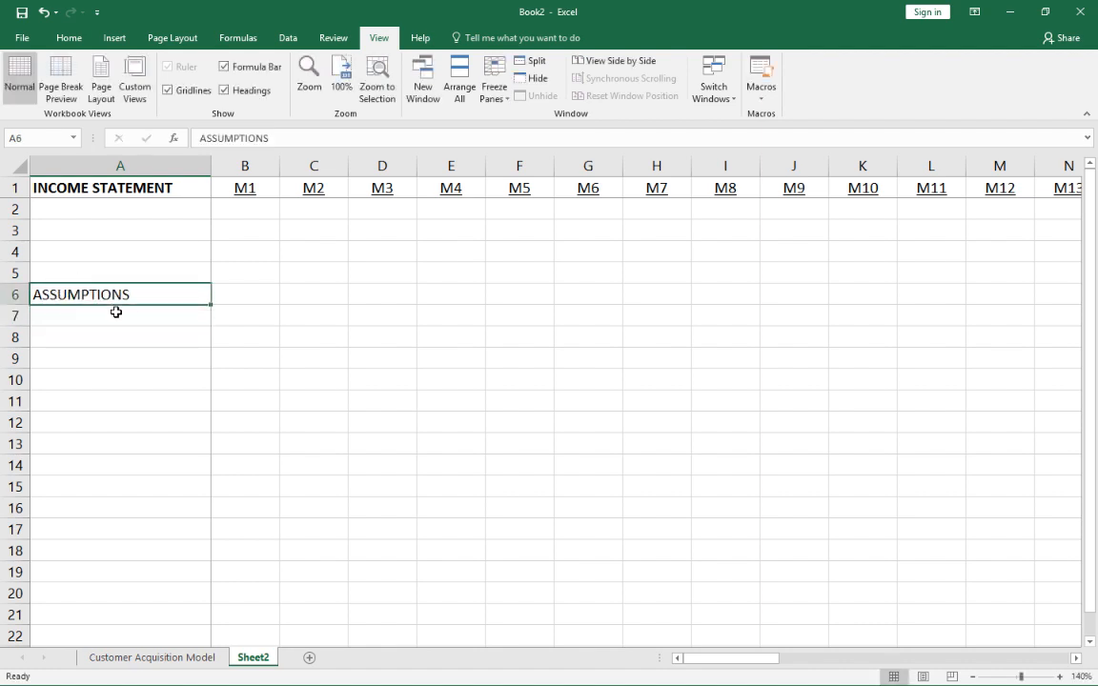
key("shift+space")
left_click(69, 37)
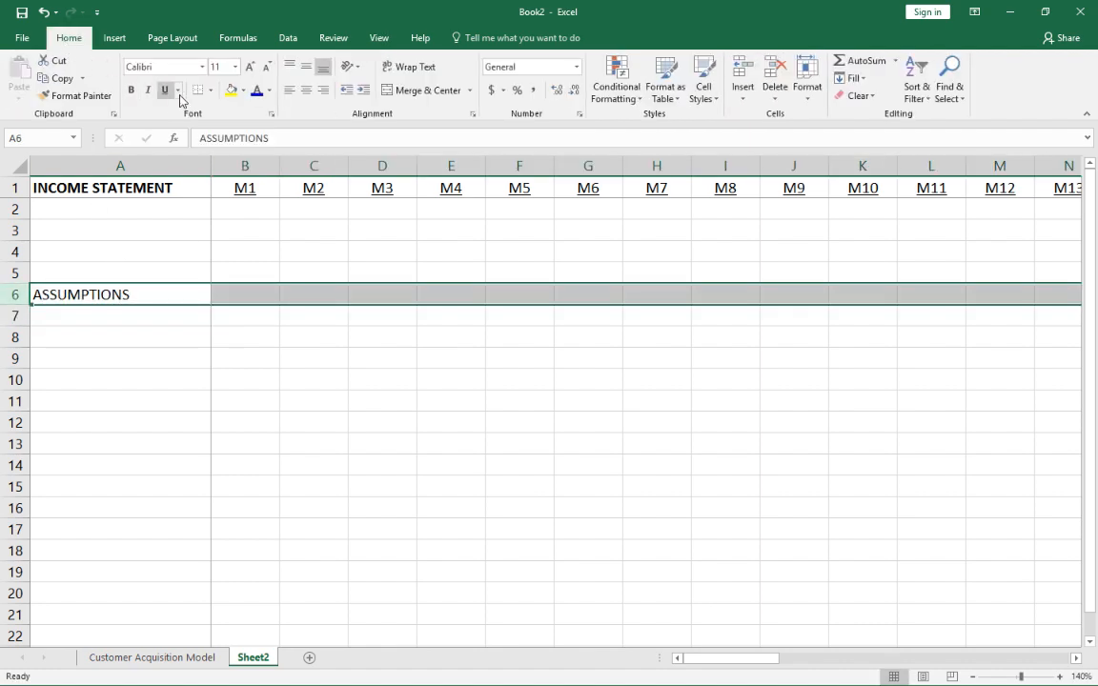
left_click(245, 91)
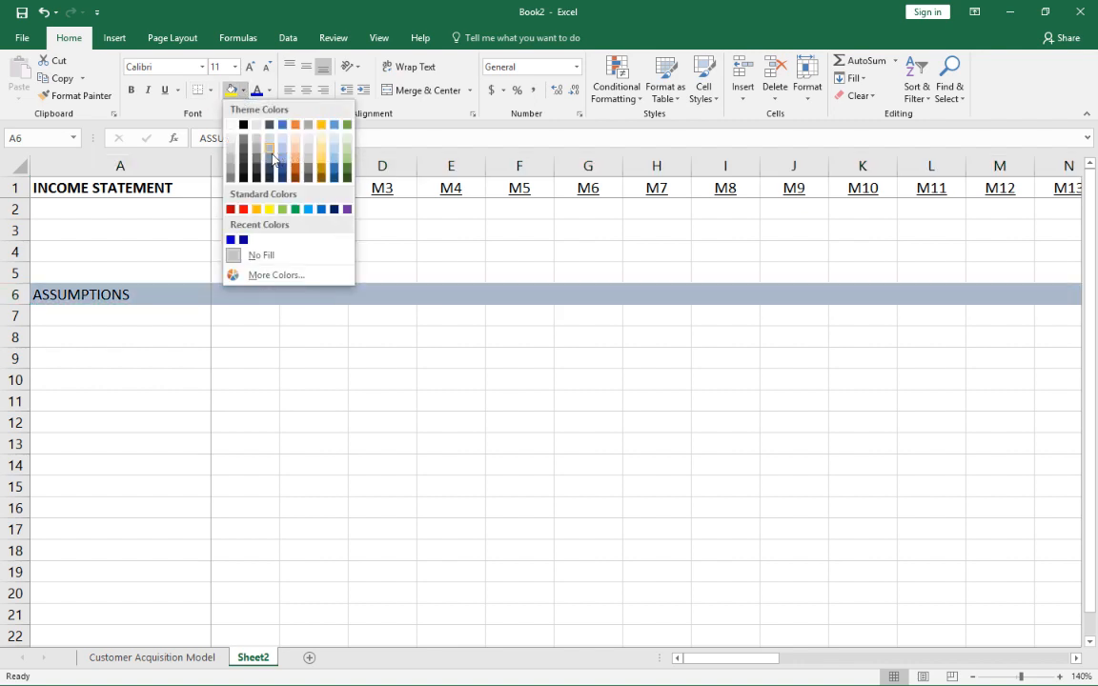
left_click(260, 154)
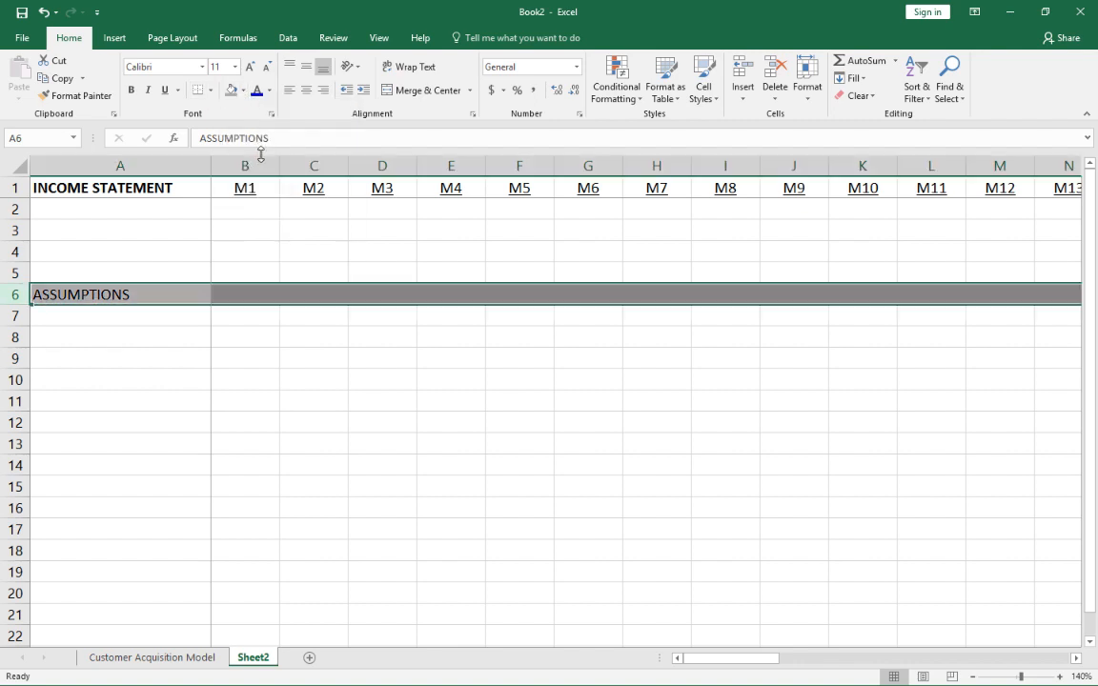
Enter the subheading "Revenue Assumptions" in A8 and underline it
left_click(175, 331)
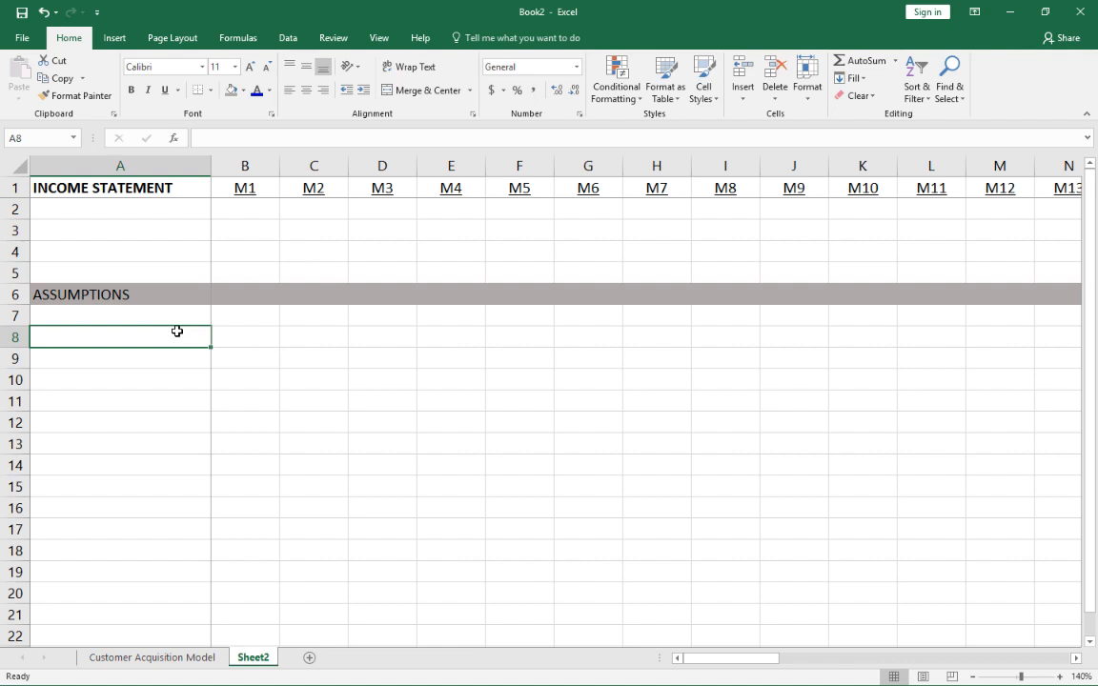
type("REVENUE")
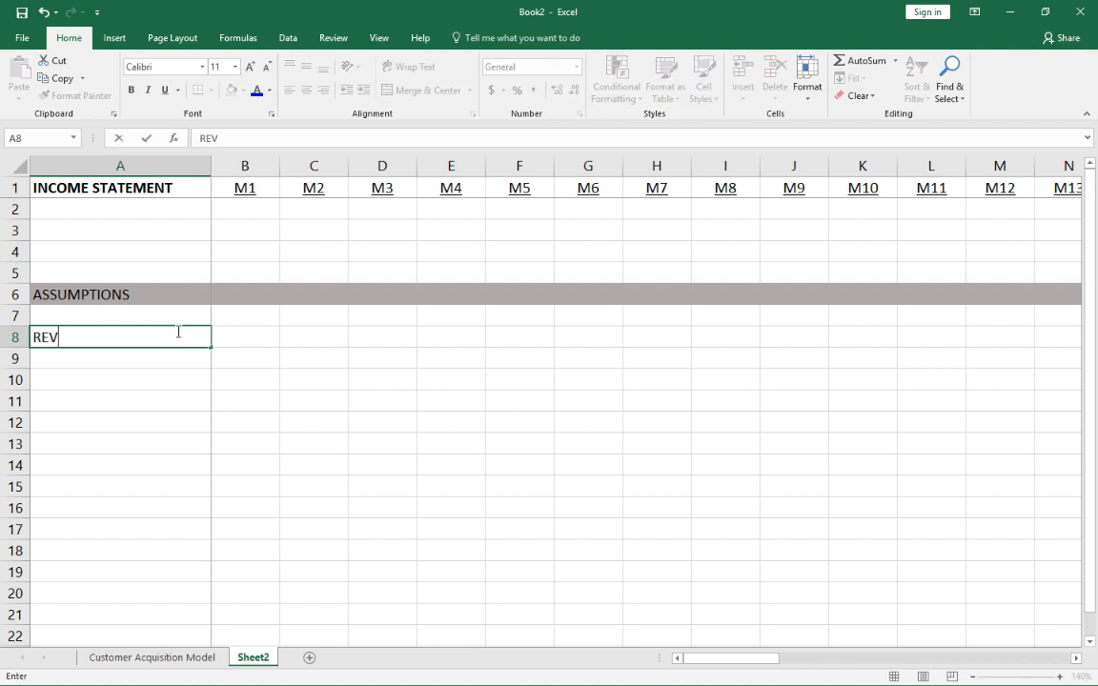
key("BackSpace")
key("BackSpace")
key("BackSpace")
key("BackSpace")
key("BackSpace")
key("BackSpace")
type("evenue Assu")
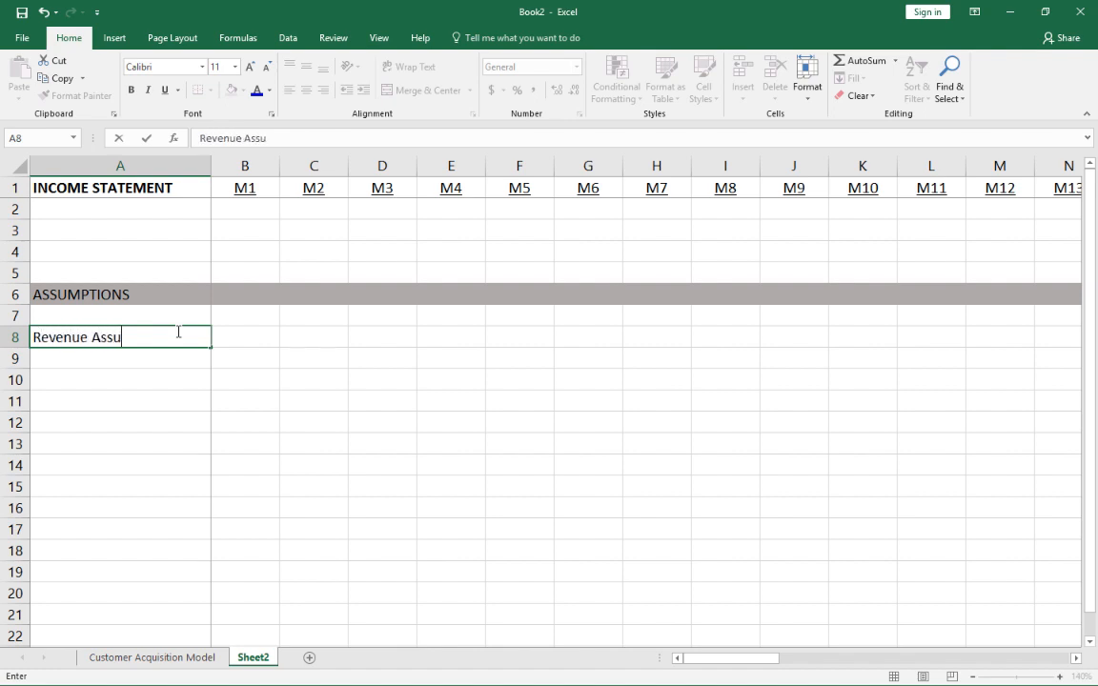
type("mptions")
key("Return")
left_click(177, 332)
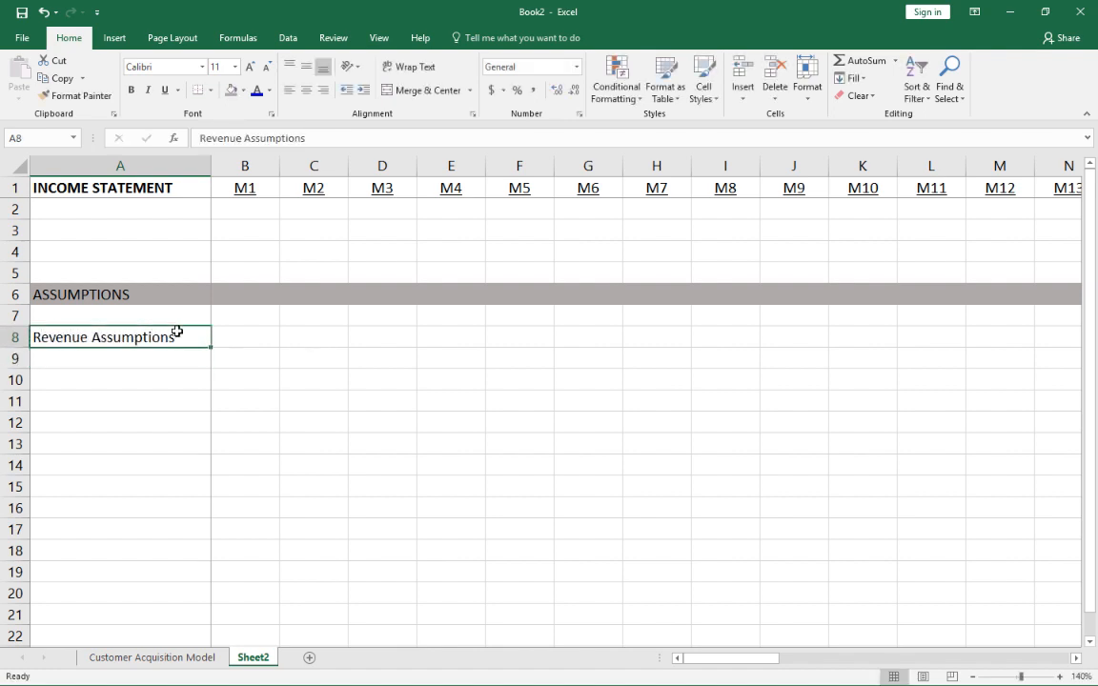
key("ctrl+u")
key("Return")
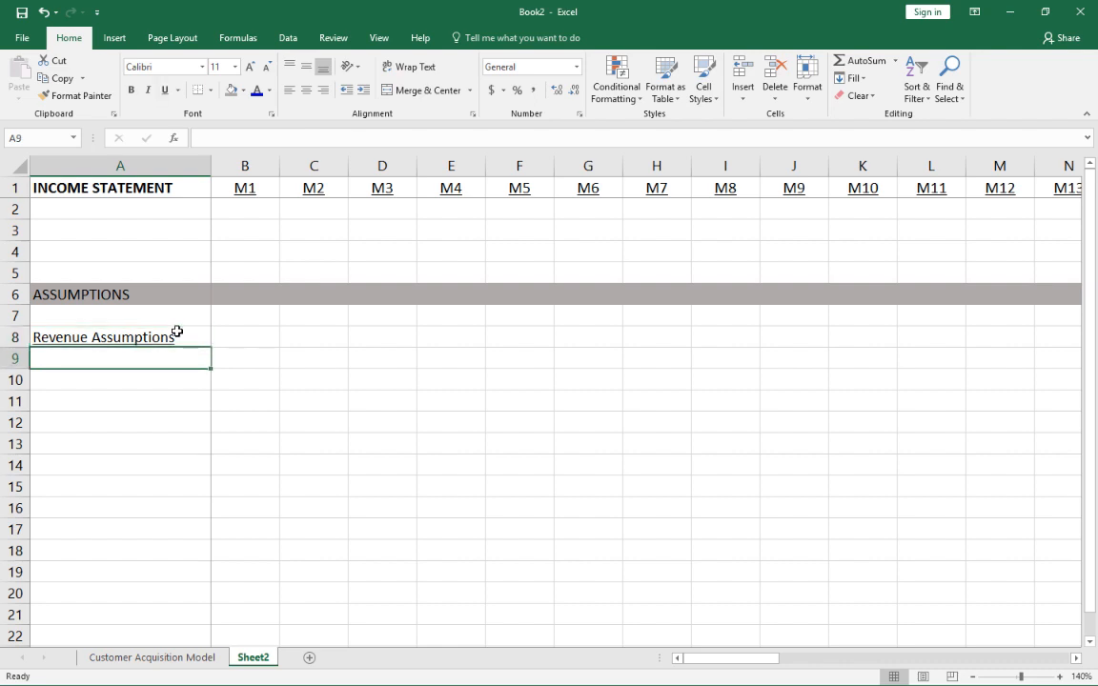
Enter the row label "AOV (average order value)" in A9
type("AOV (")
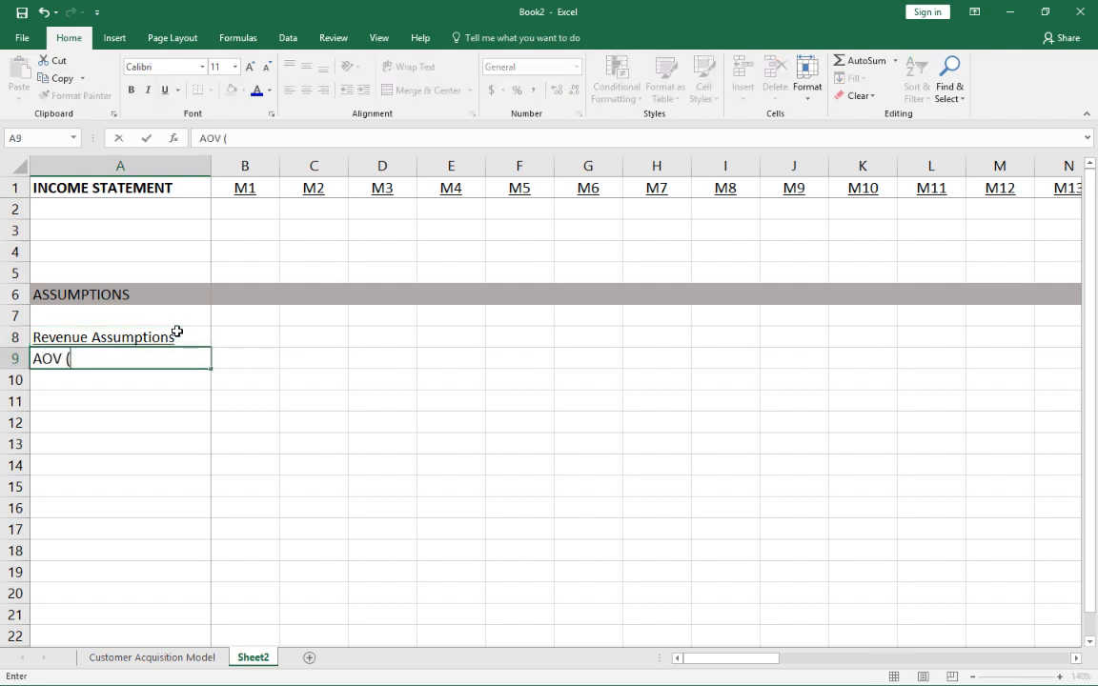
type("Average")
key("BackSpace")
key("BackSpace")
key("BackSpace")
key("BackSpace")
key("BackSpace")
key("BackSpace")
key("BackSpace")
key("BackSpace")
type("average order value)")
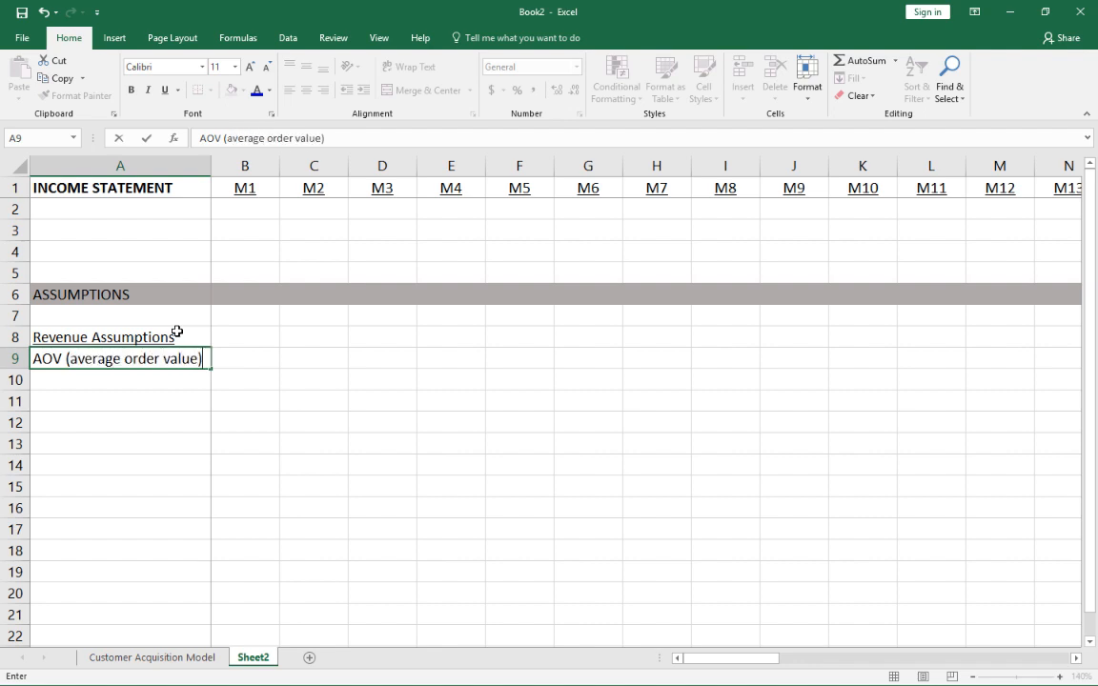
key("Return")
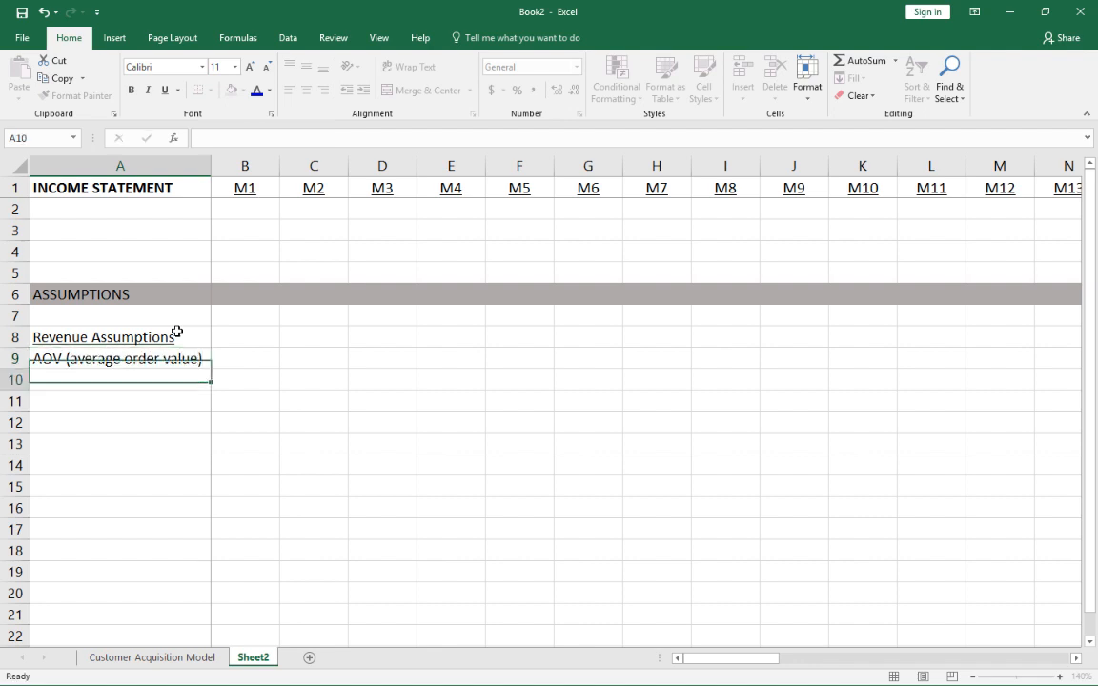
Enter $40 as the month M1 average order value in B9 and color it blue
key("Up")
key("Up")
key("Down")
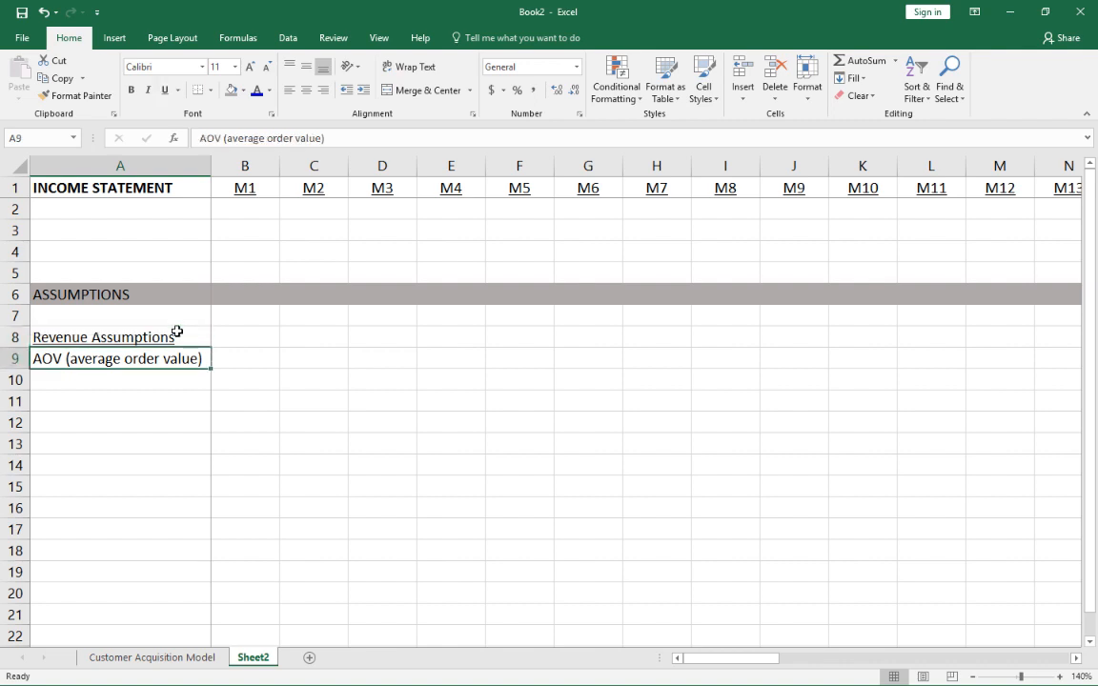
key("Right")
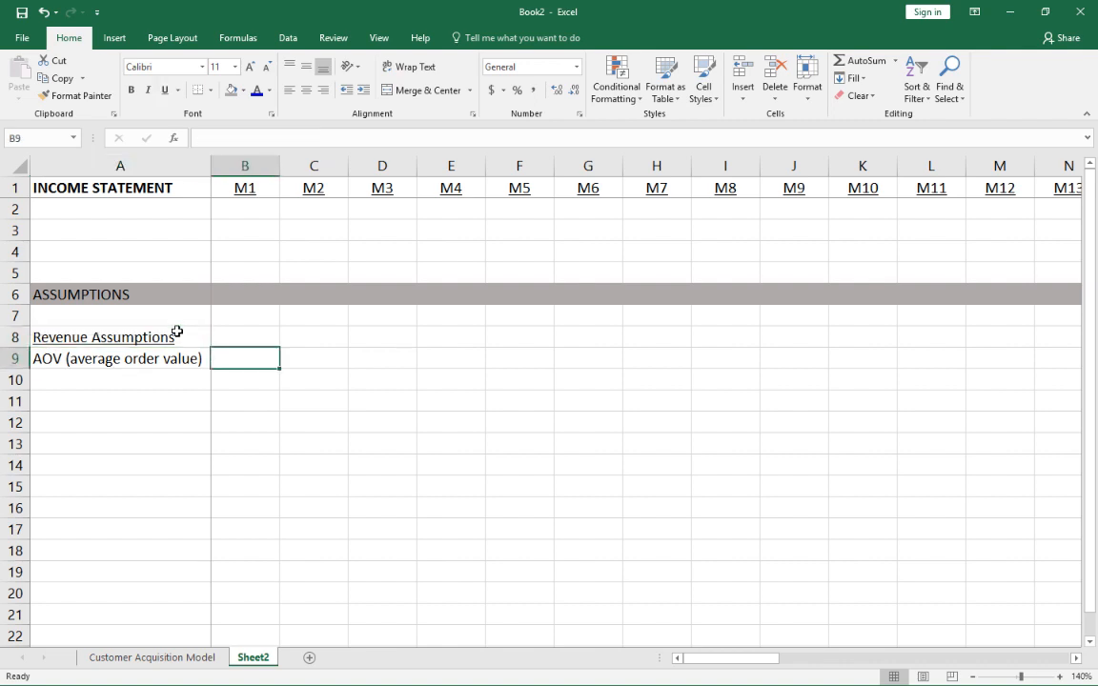
type("$40")
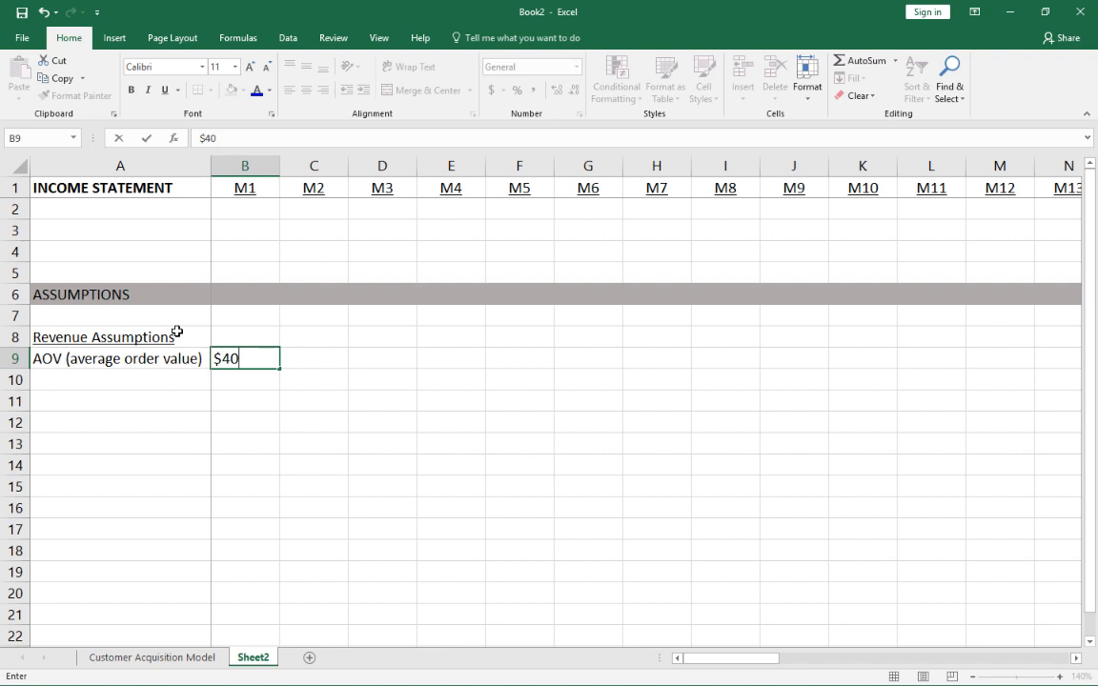
key("ctrl+Return")
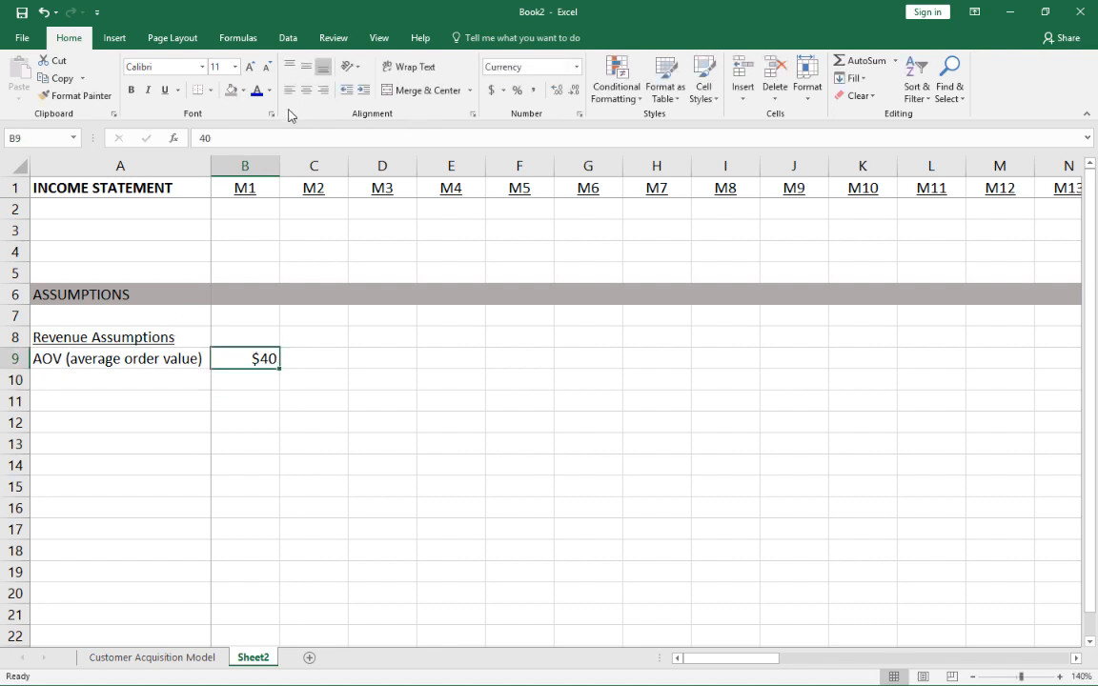
left_click(255, 90)
left_click(323, 378)
Enter the row label "Refunds (% of new order rev)" in A10 and widen column A to fit it
scroll(220, 324, "down", 1)
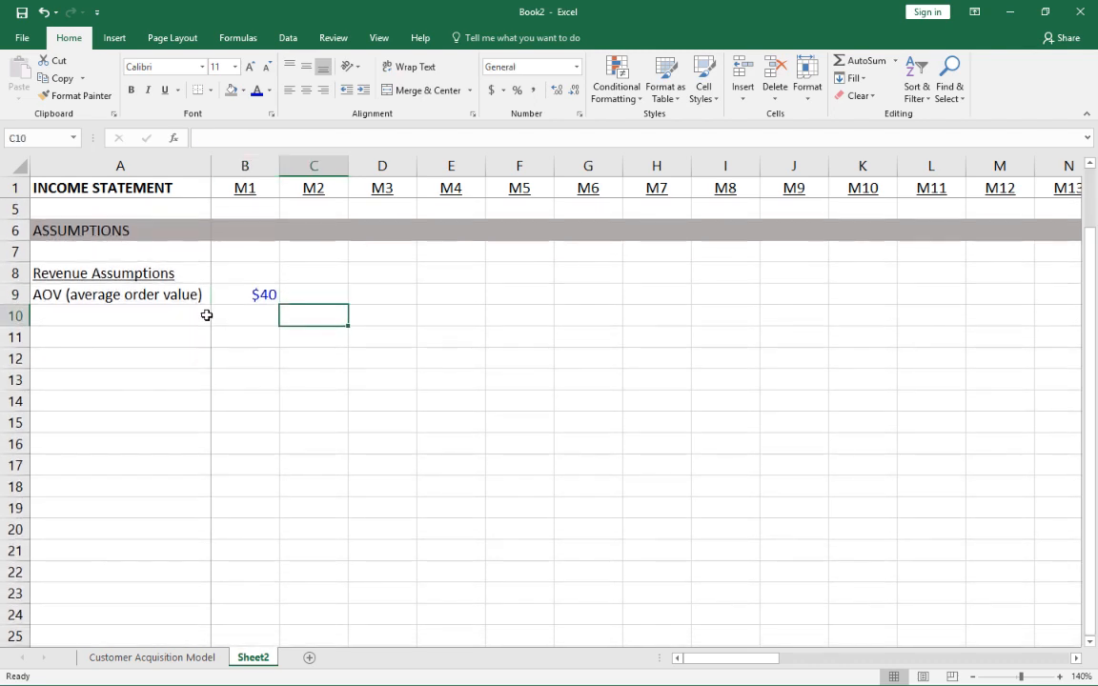
left_click(134, 303)
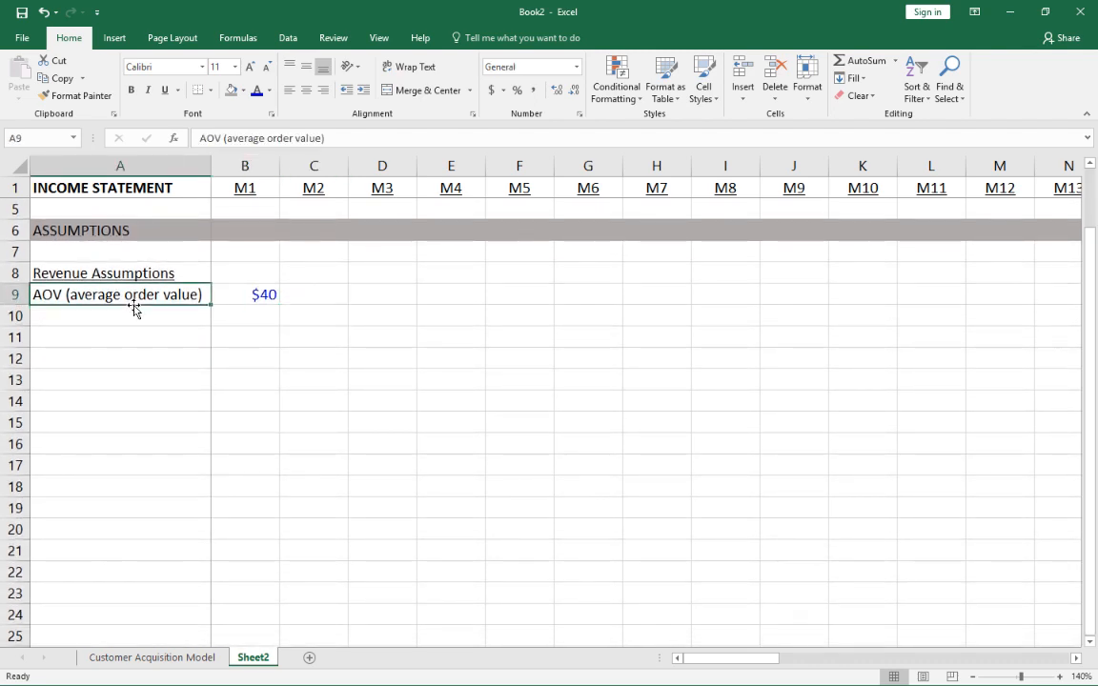
key("Down")
type("Refunds")
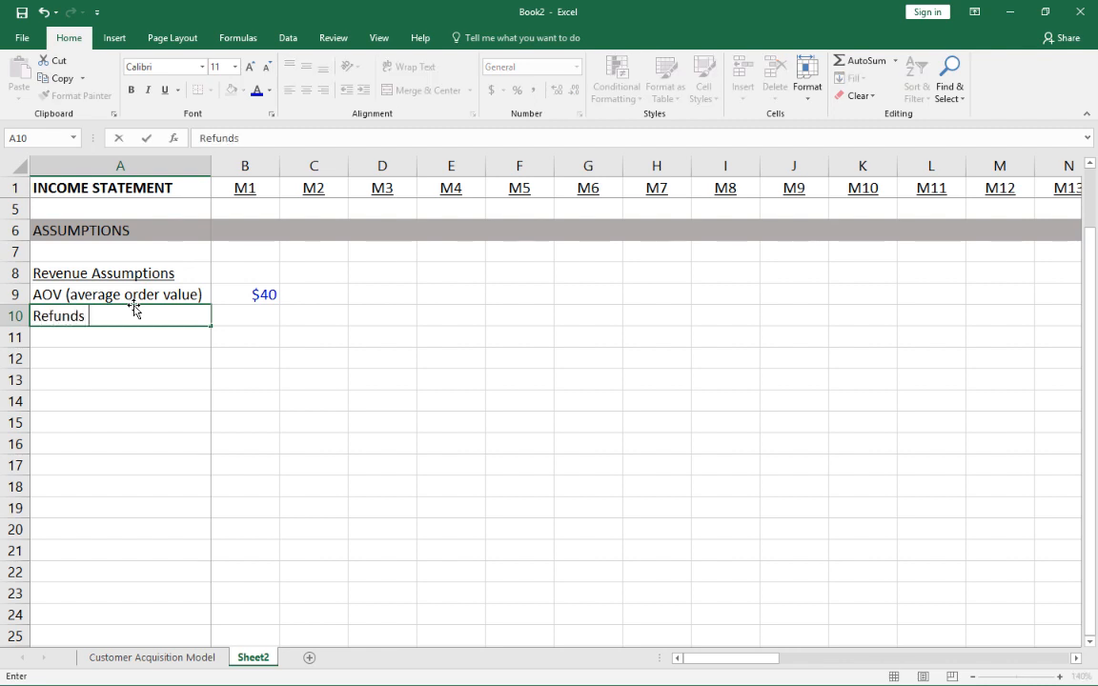
type(" (")
type("% of new order rev")
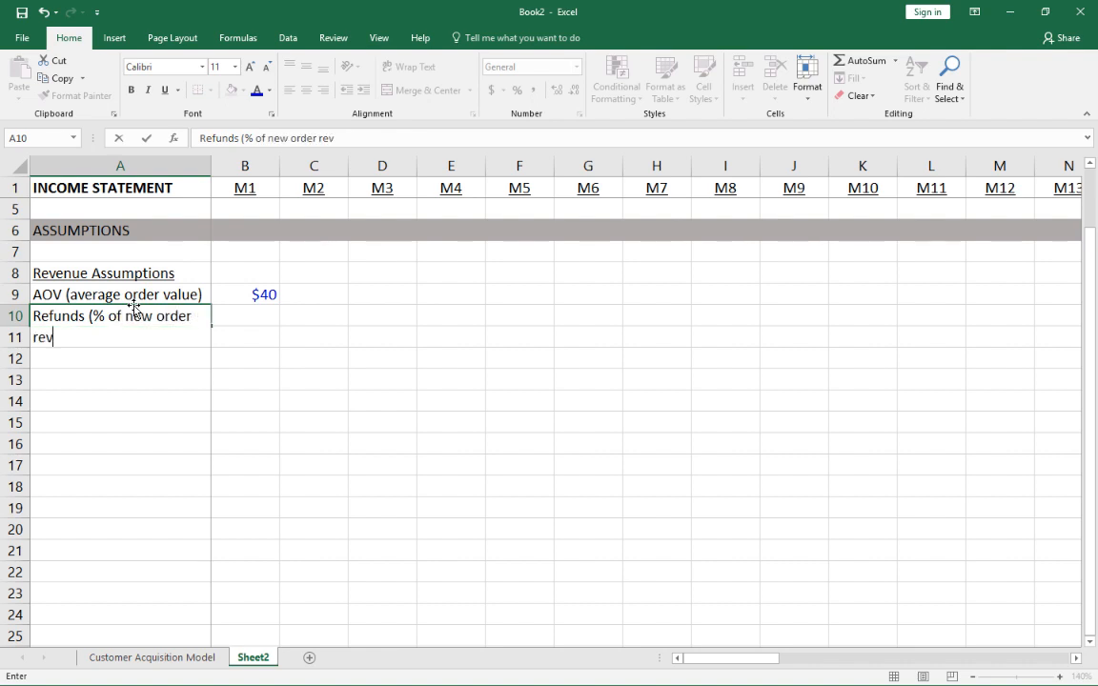
type(")")
key("ctrl+Return")
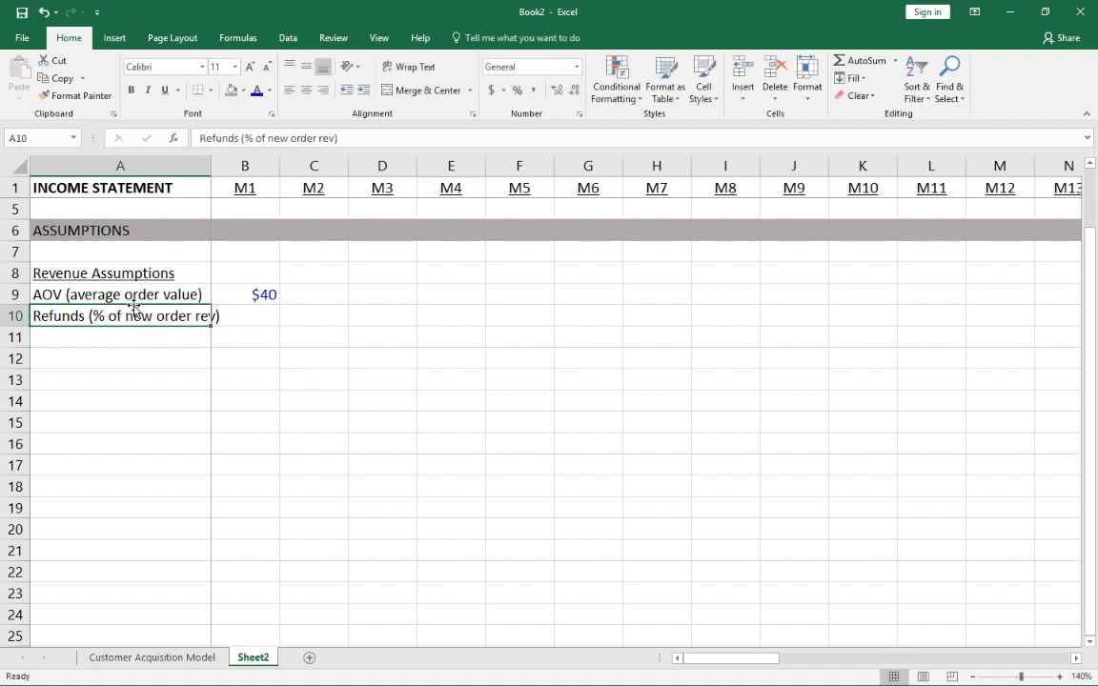
left_click_drag(211, 164, 232, 164)
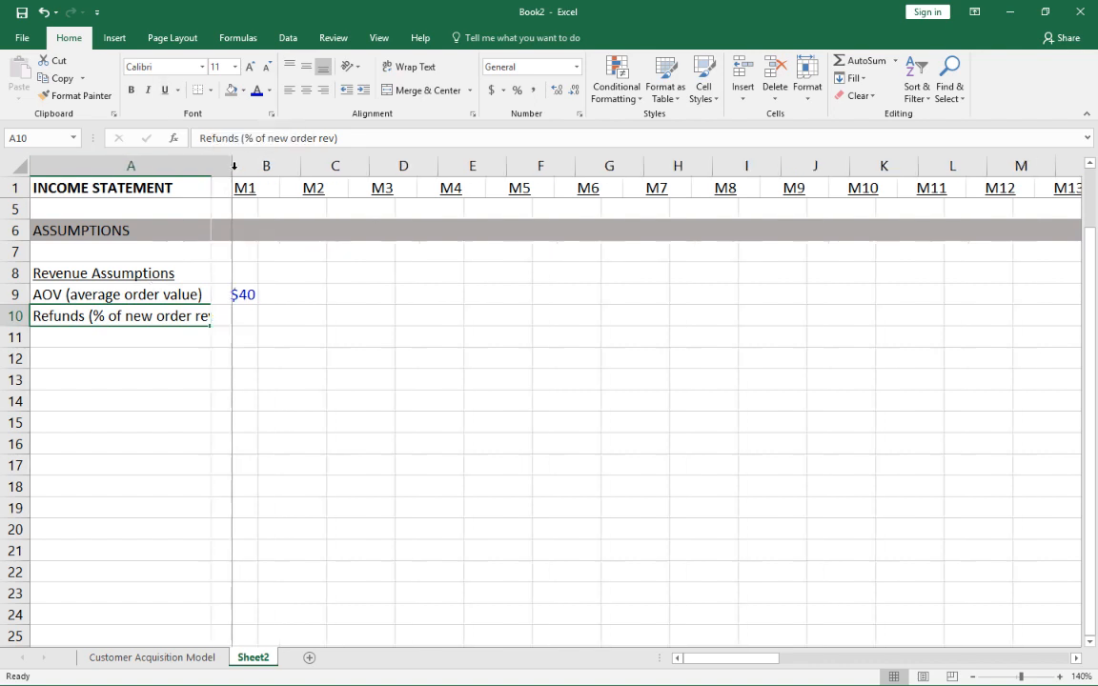
Enter 5% as the month M1 refund rate in B10
key("Right")
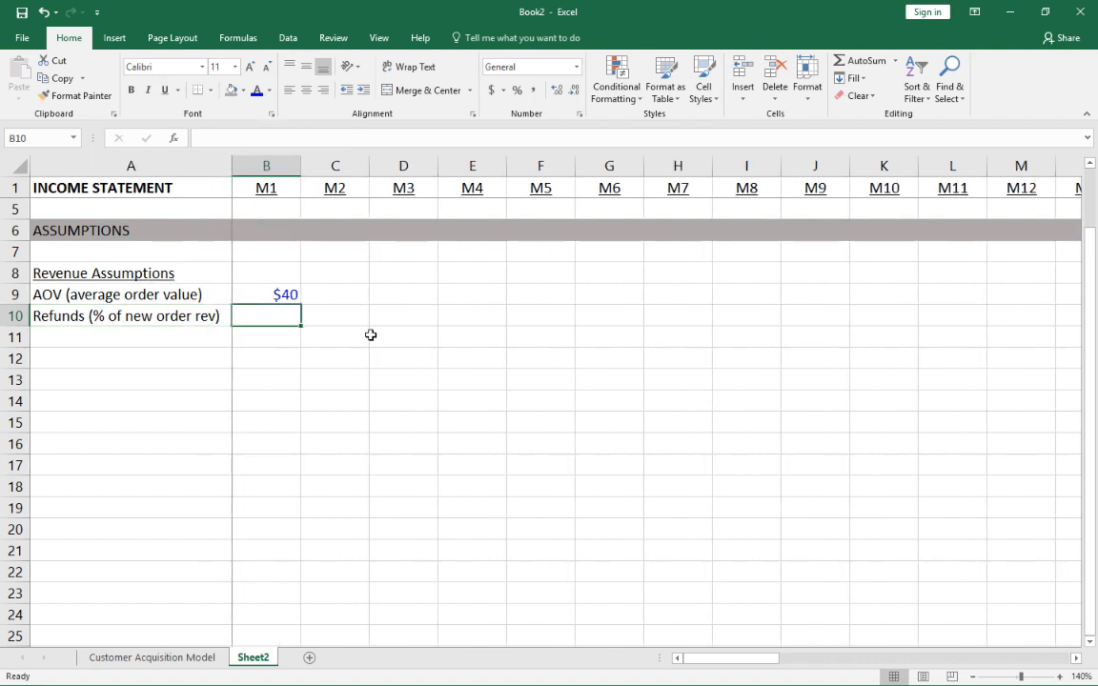
type("5")
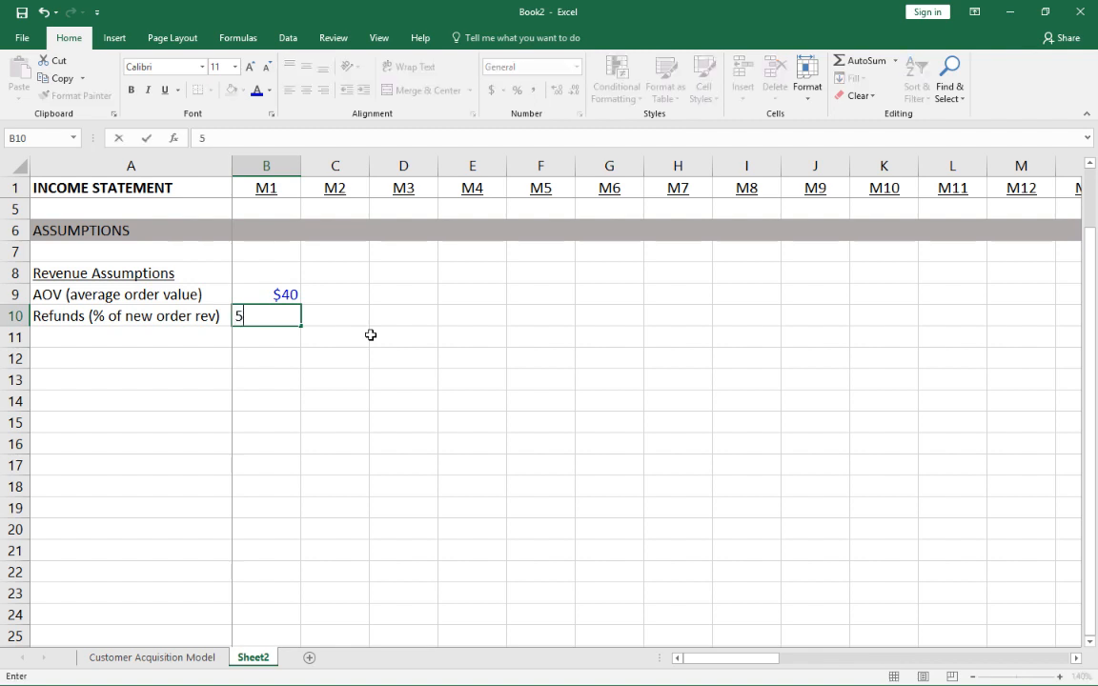
type("%")
key("ctrl+Return")
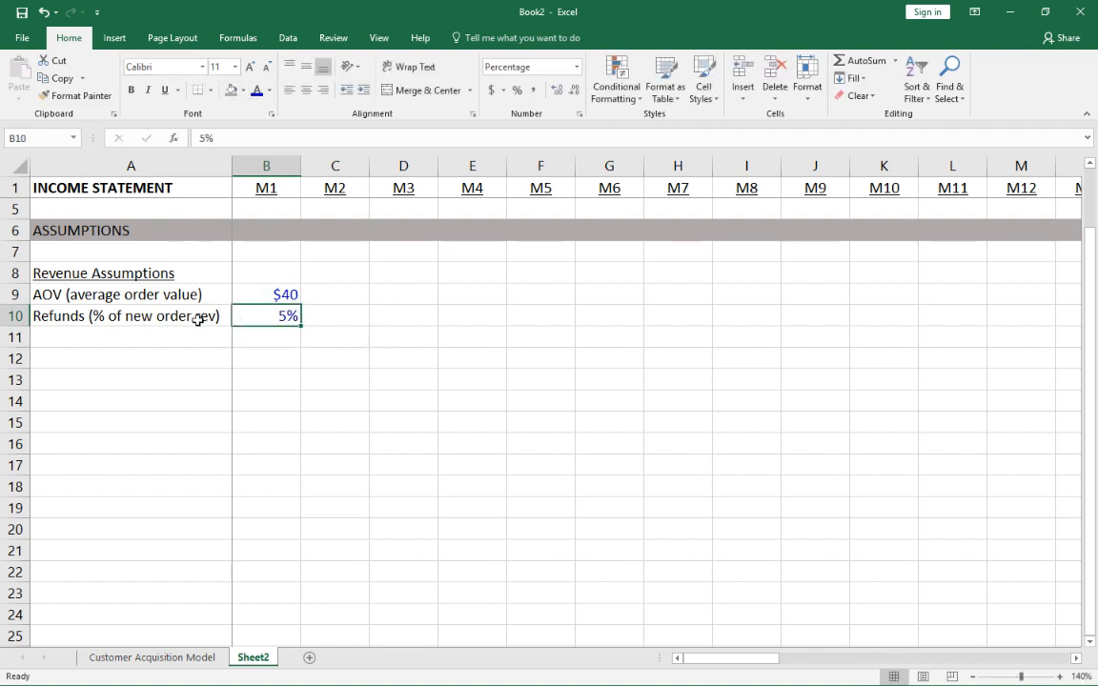
Enter the row label "Discounts (% of new order rev)" in A11
left_click(166, 335)
left_click(166, 319)
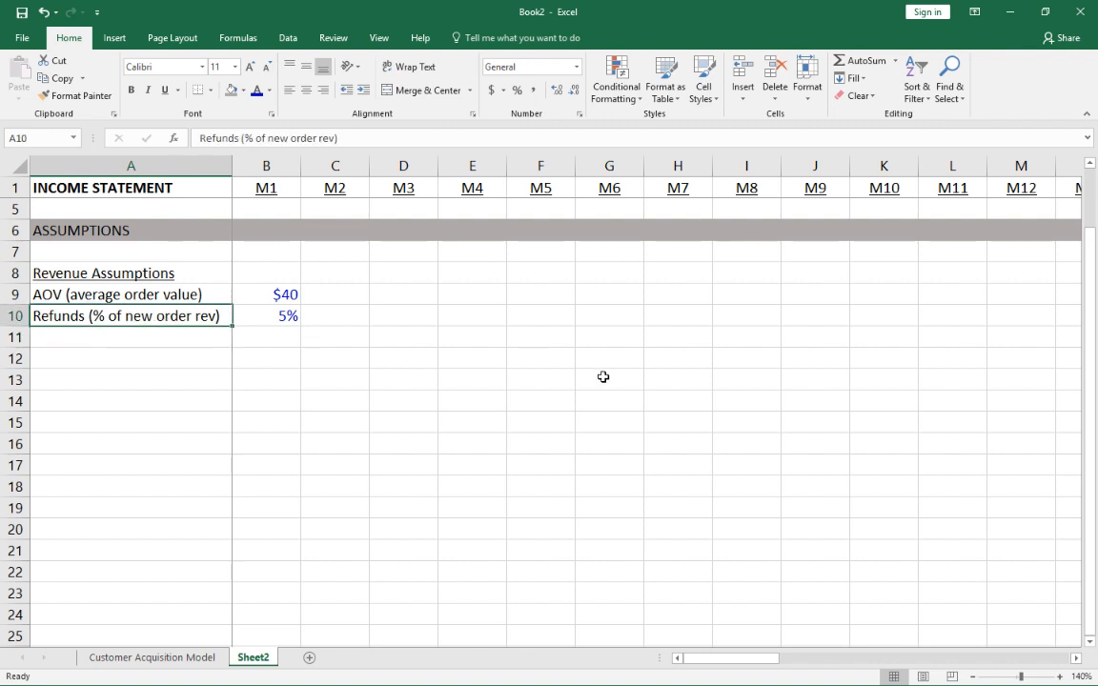
key("Down")
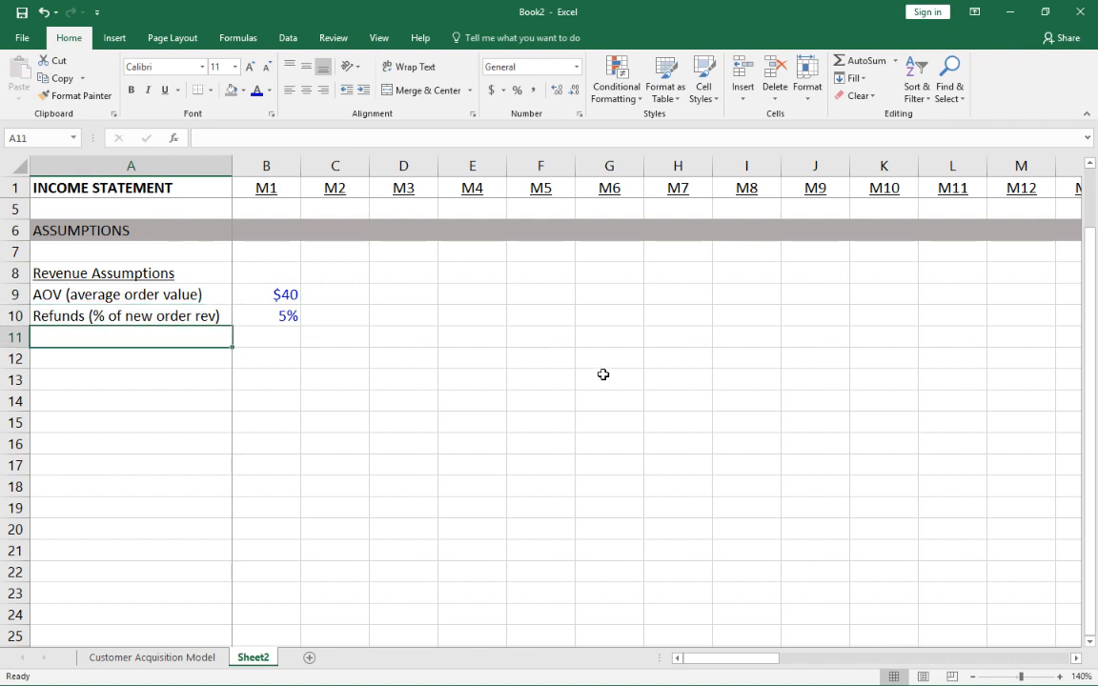
type("Discounts (")
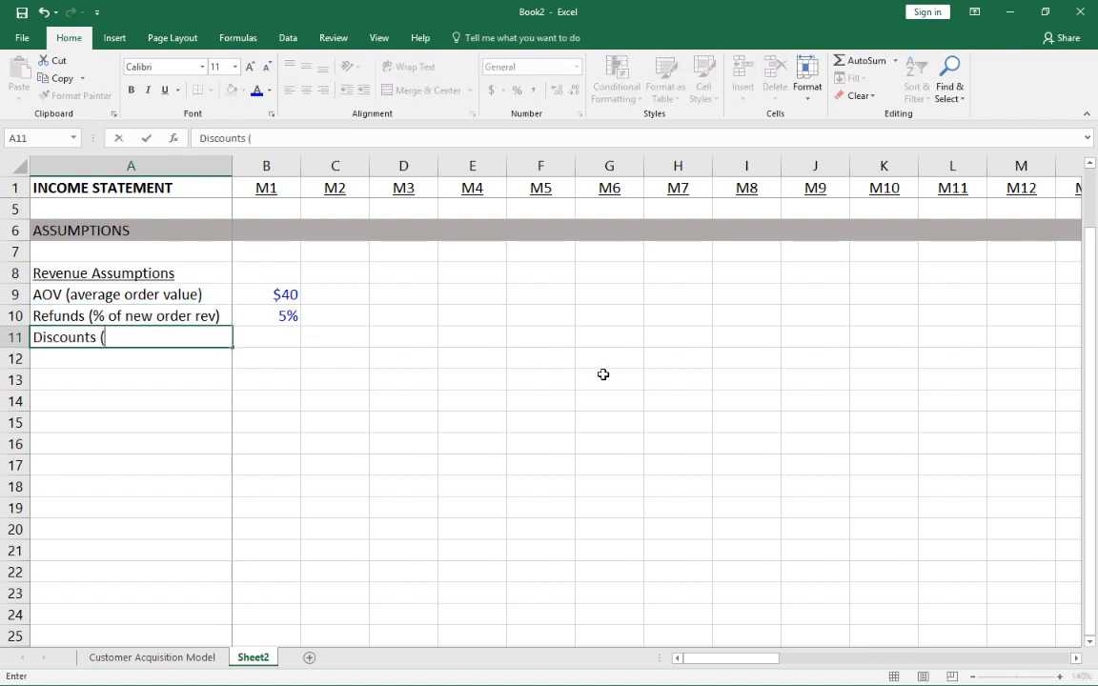
type("% of new")
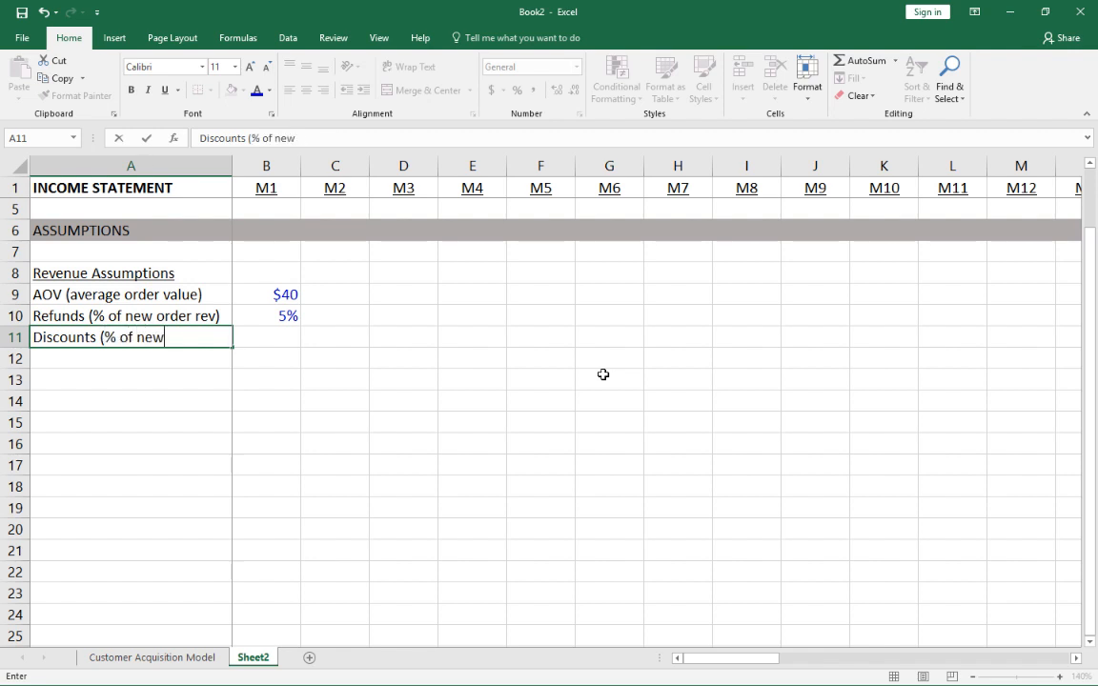
type(" order rev")
key("BackSpace")
key("BackSpace")
type("rev)")
key("Return")
key("Up")
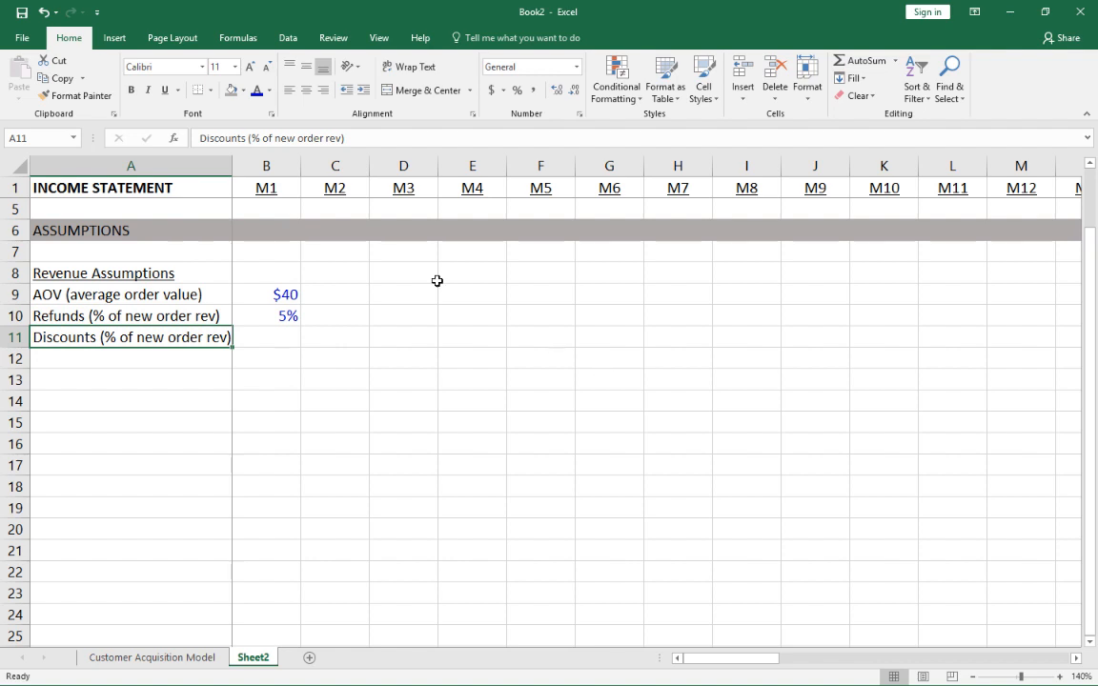
Widen column A slightly and format the M1 average order value in B9 as accounting currency without decimals
left_click_drag(232, 167, 239, 167)
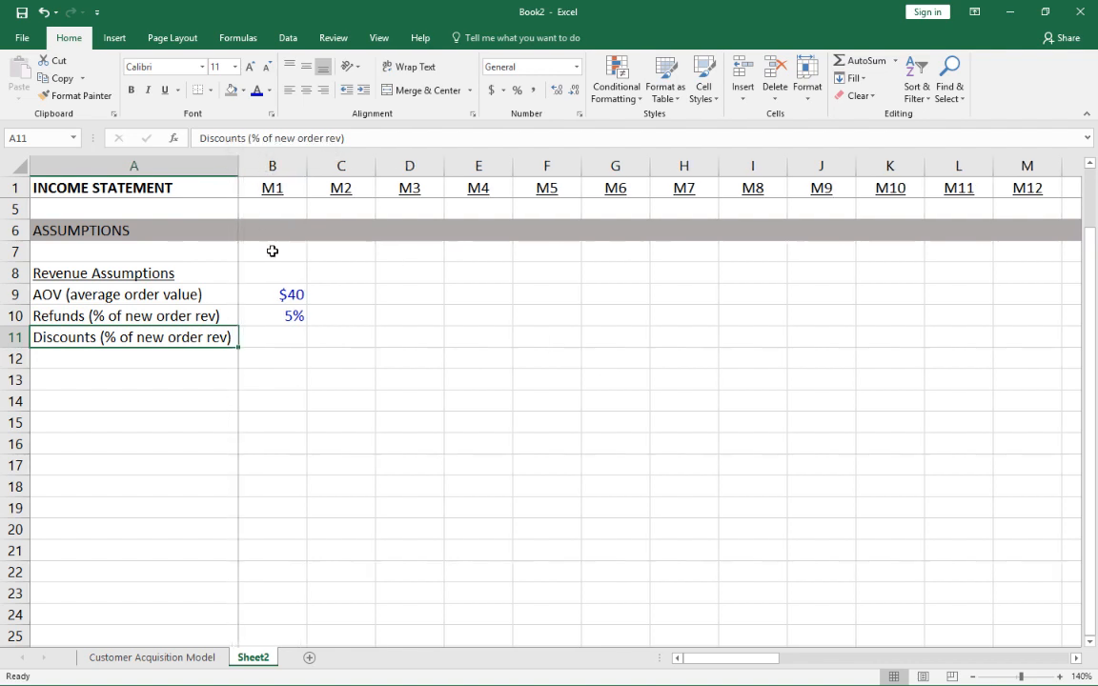
left_click(290, 312)
left_click(287, 299)
left_click(289, 313)
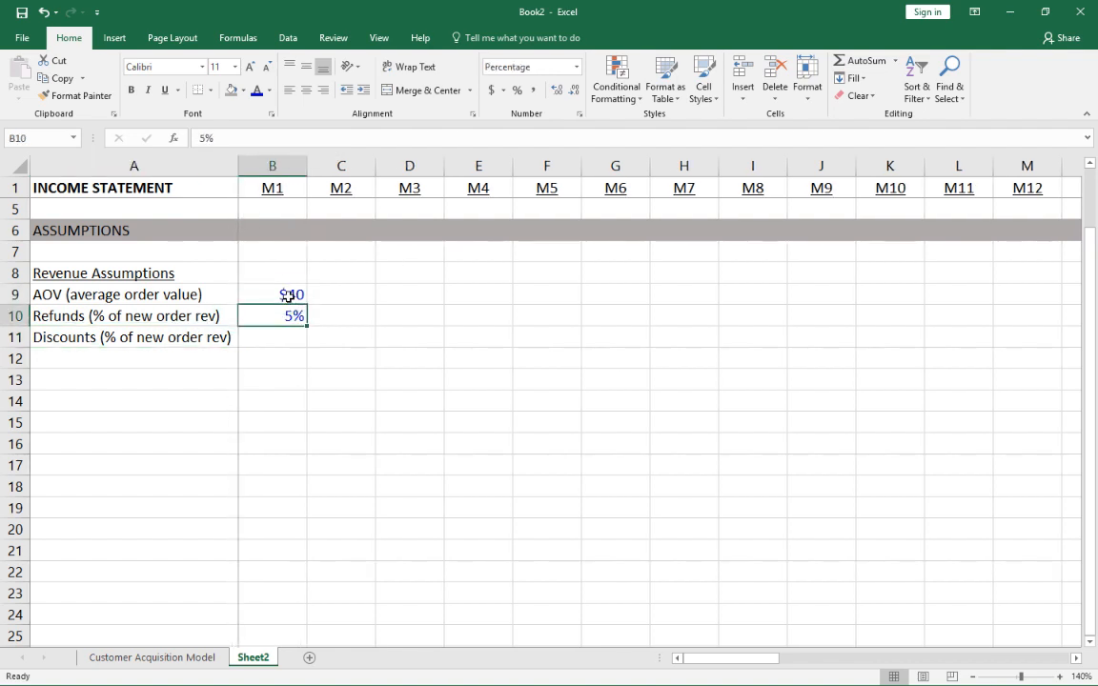
left_click(291, 294)
left_click(491, 90)
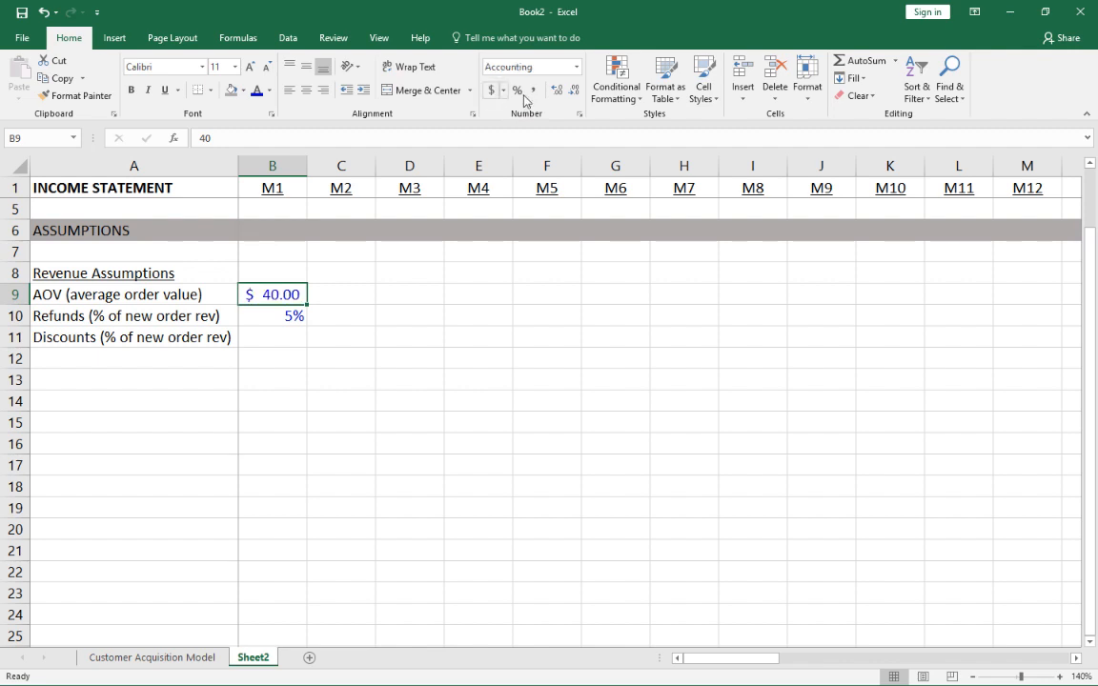
left_click(574, 89)
left_click(573, 90)
Copy the M1 refund rate's formatting to the discount cell B11 and set the discount rate to 10%
left_click(292, 315)
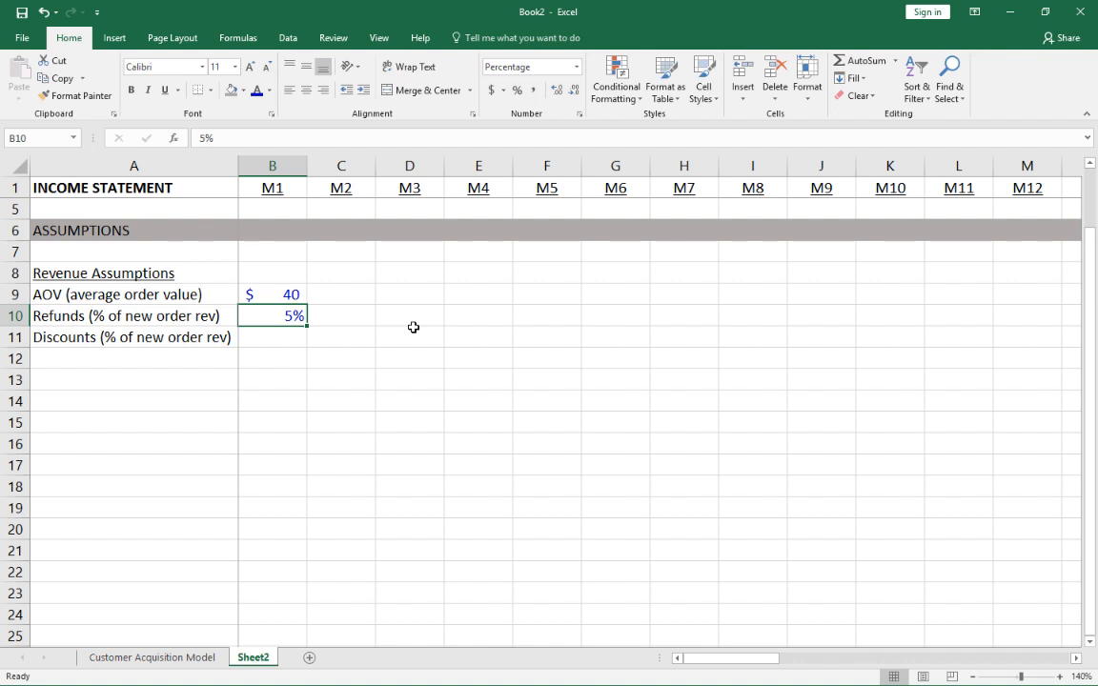
key("ctrl+c")
key("Down")
key("ctrl+v")
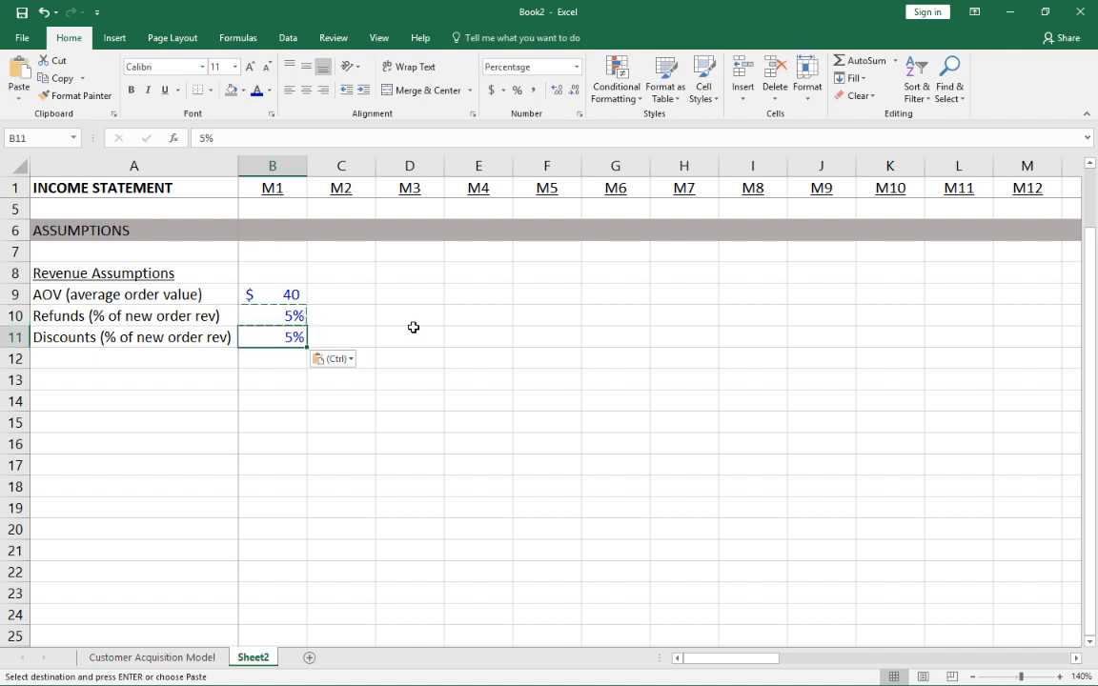
type("10")
key("Return")
Copy the M1 revenue assumptions in B9:B11 across all months through M48 in column AW
key("Up")
key("Up")
key("Up")
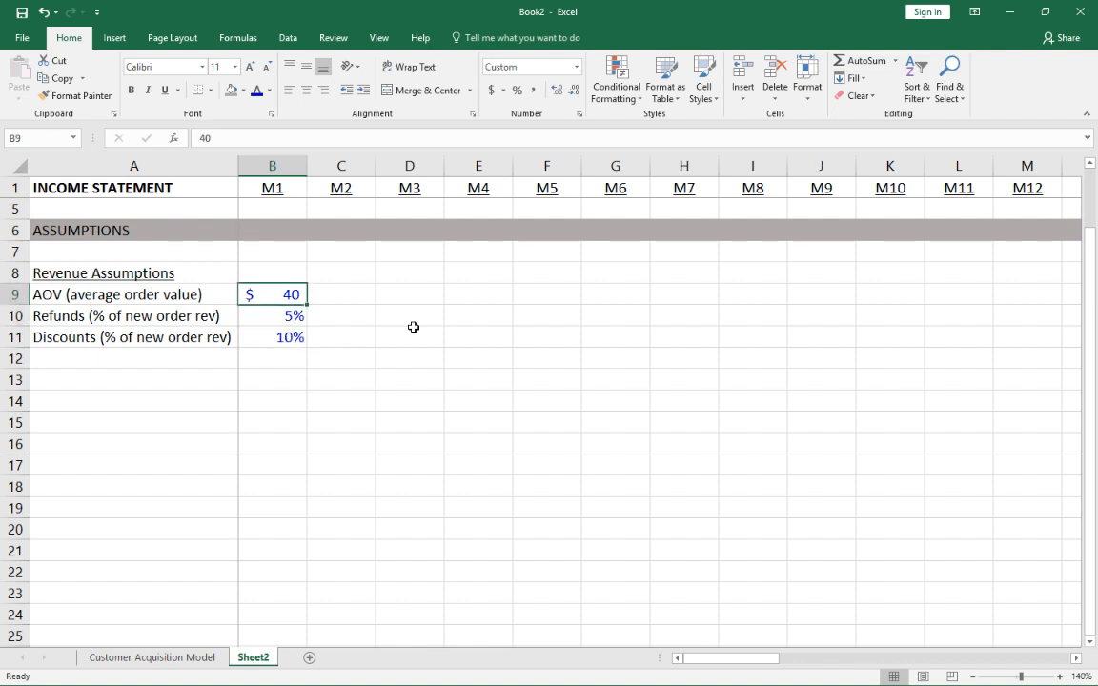
key("shift+Down")
key("shift+Down")
key("ctrl+c")
key("shift+Right")
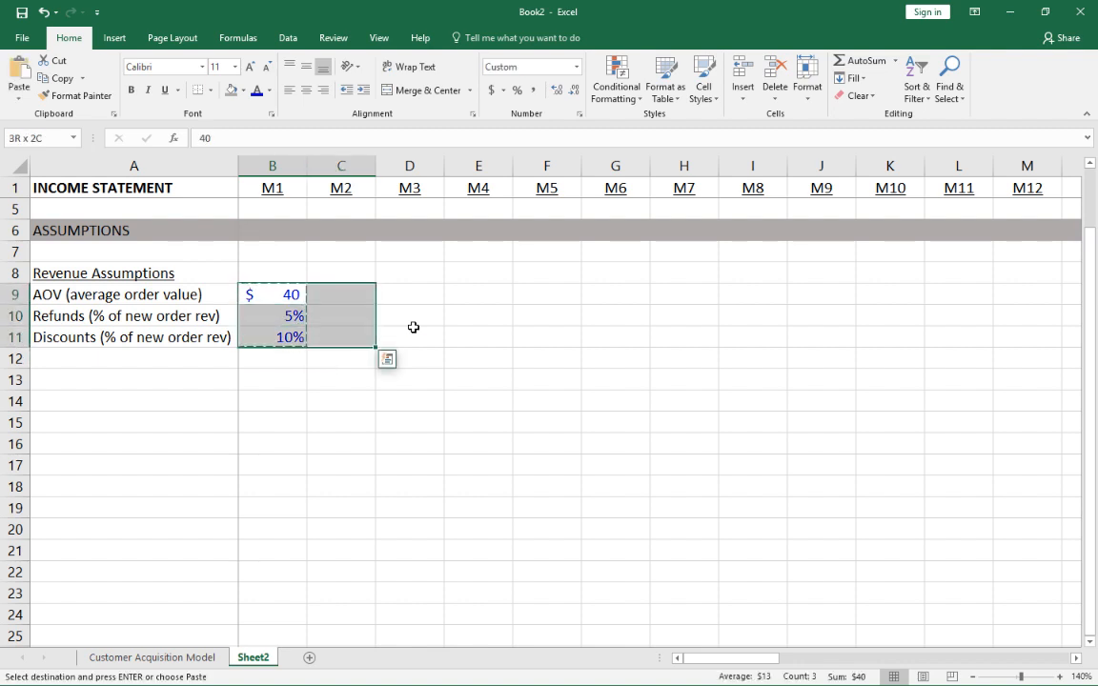
key("shift+Right")
key("shift+Right")
key("shift+Right")
key("shift+Right")
key("shift+Right")
key("shift+Right")
key("shift+Right")
key("shift+Right")
key("shift+Right")
key("shift+Right")
key("shift+Right")
key("shift+Right")
key("shift+Right")
key("shift+Right")
key("shift+Right")
key("shift+Right")
key("shift+Right")
key("shift+Right")
key("shift+Right")
key("shift+Right")
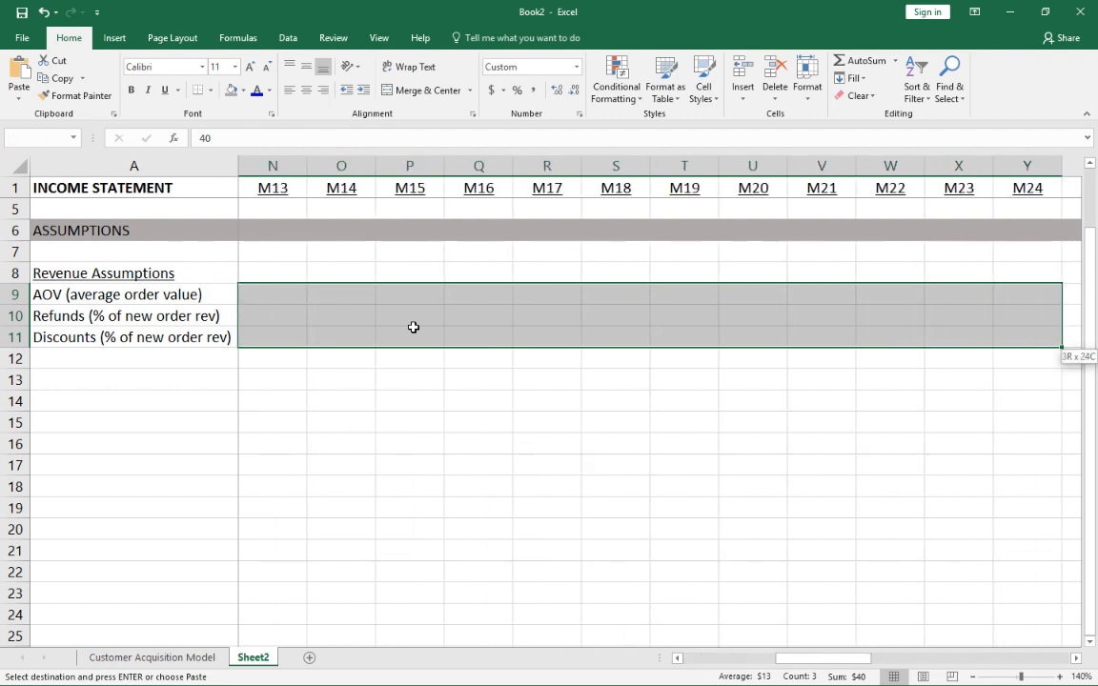
key("shift+Right")
key("shift+Right")
key("shift+Right")
key("shift+Right")
key("shift+Right")
key("shift+Right")
key("shift+Right")
key("shift+Right")
key("shift+Right")
key("shift+Right")
key("shift+Right")
key("shift+Right")
key("shift+Right")
key("shift+Right")
key("shift+Right")
key("shift+Right")
key("shift+Right")
key("shift+Right")
key("shift+Right")
key("shift+Right")
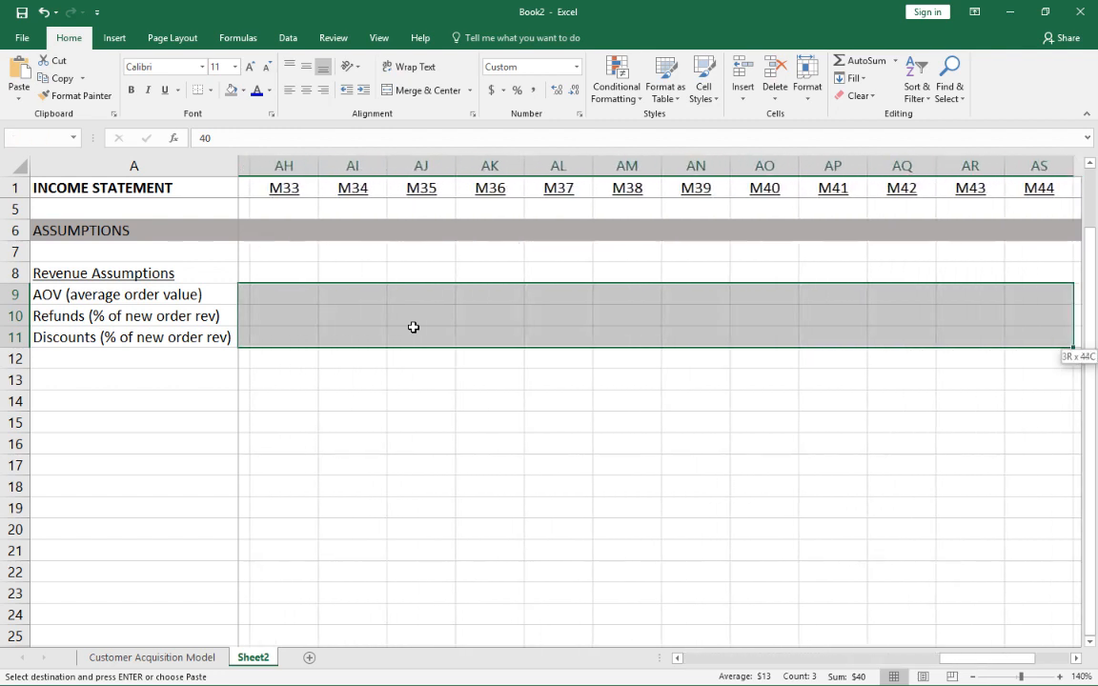
key("shift+Right")
key("shift+Right")
key("shift+Right")
key("shift+Right")
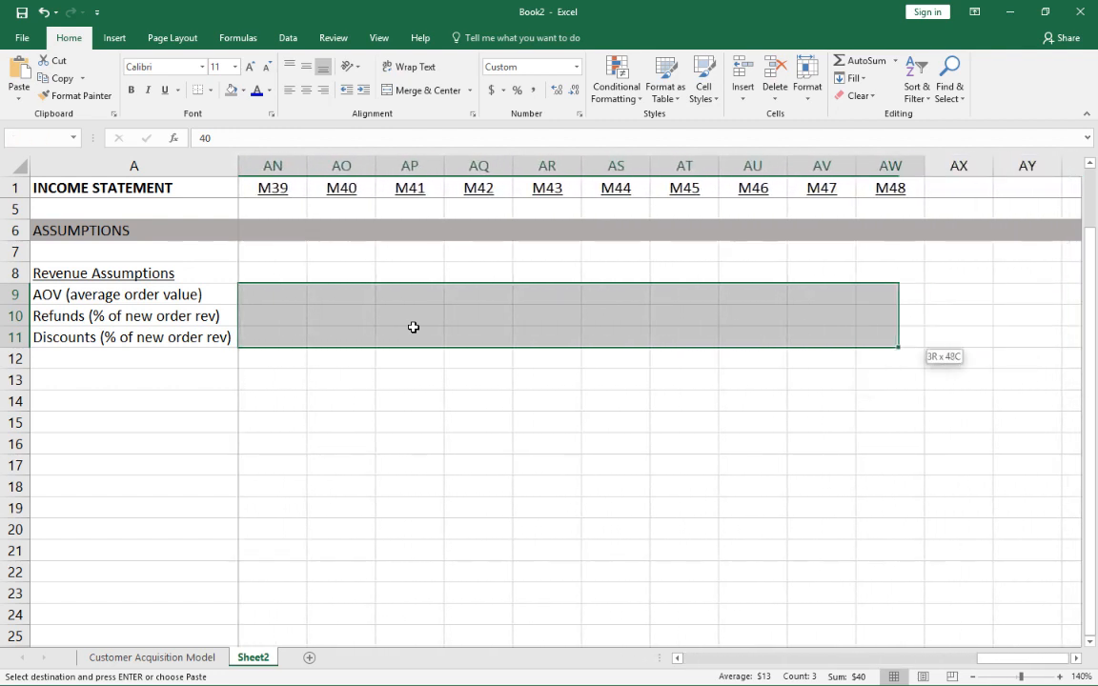
key("ctrl+v")
key("Left")
key("Right")
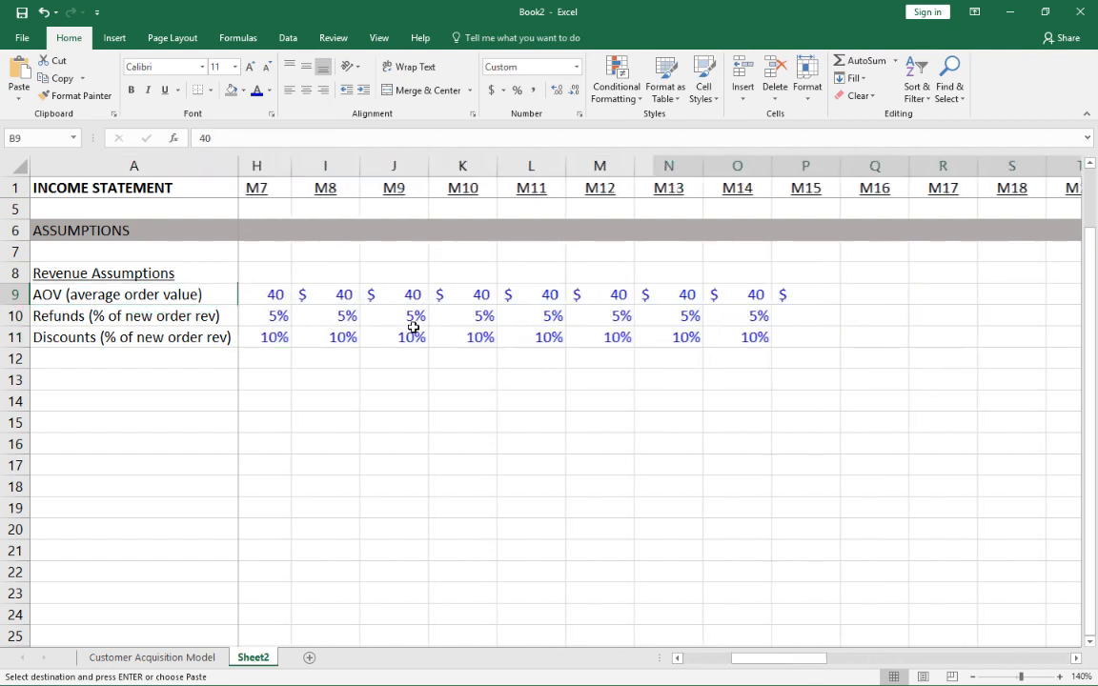
key("Escape")
key("Right")
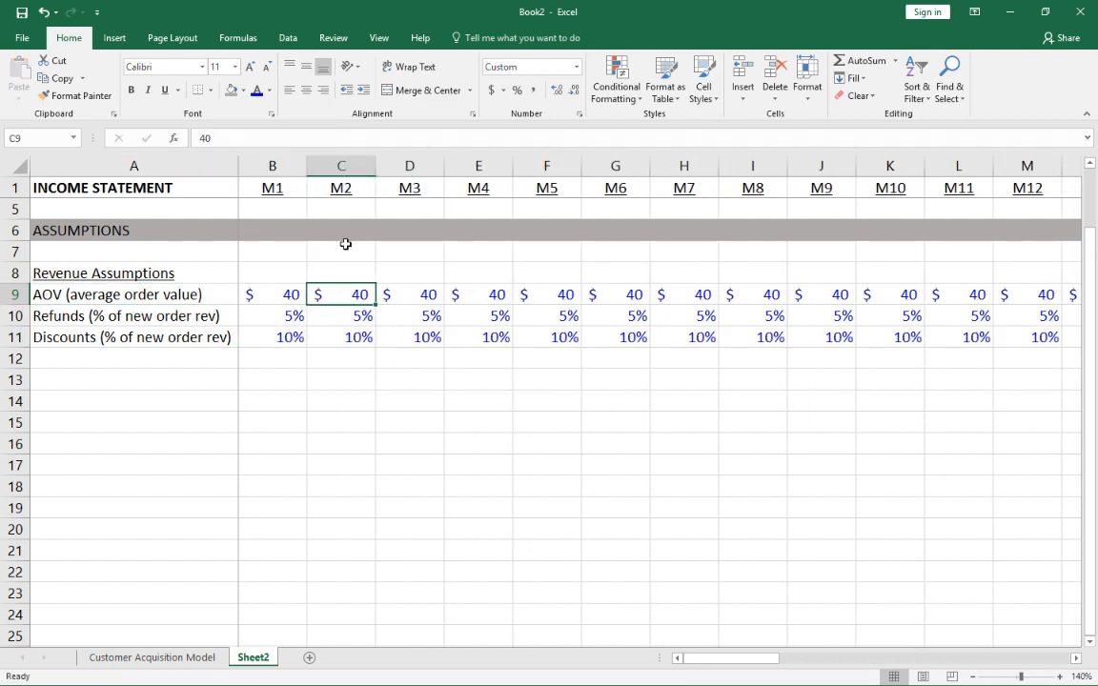
Enter the section heading "COGS Assumptions" in A13 and underline it
left_click(132, 386)
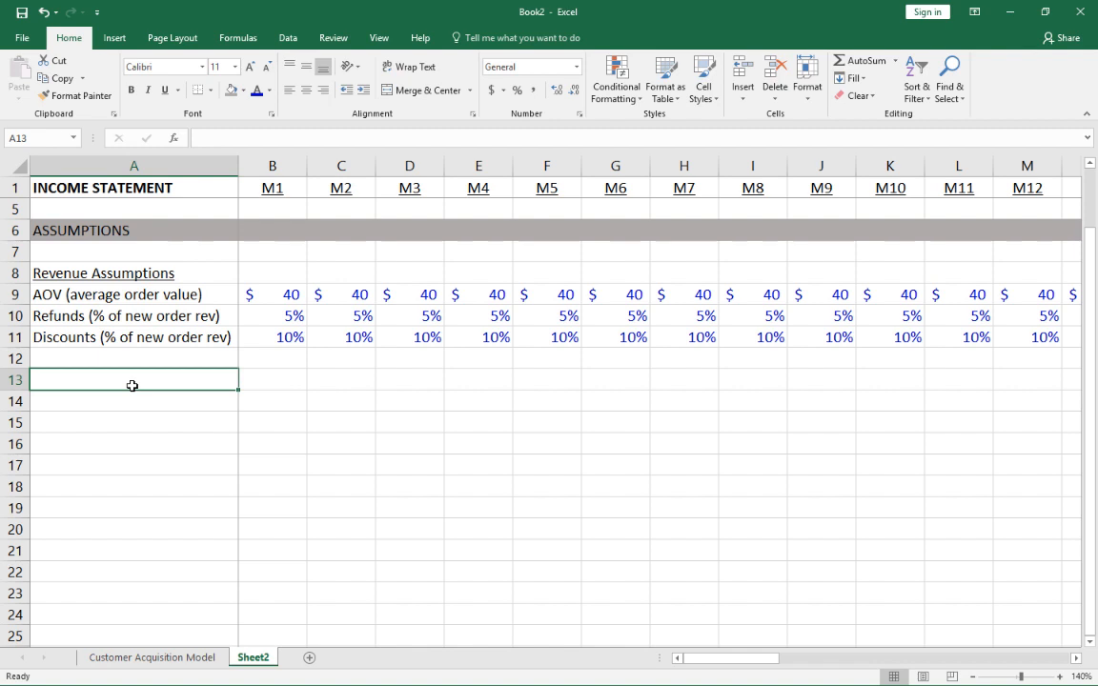
type("COGS")
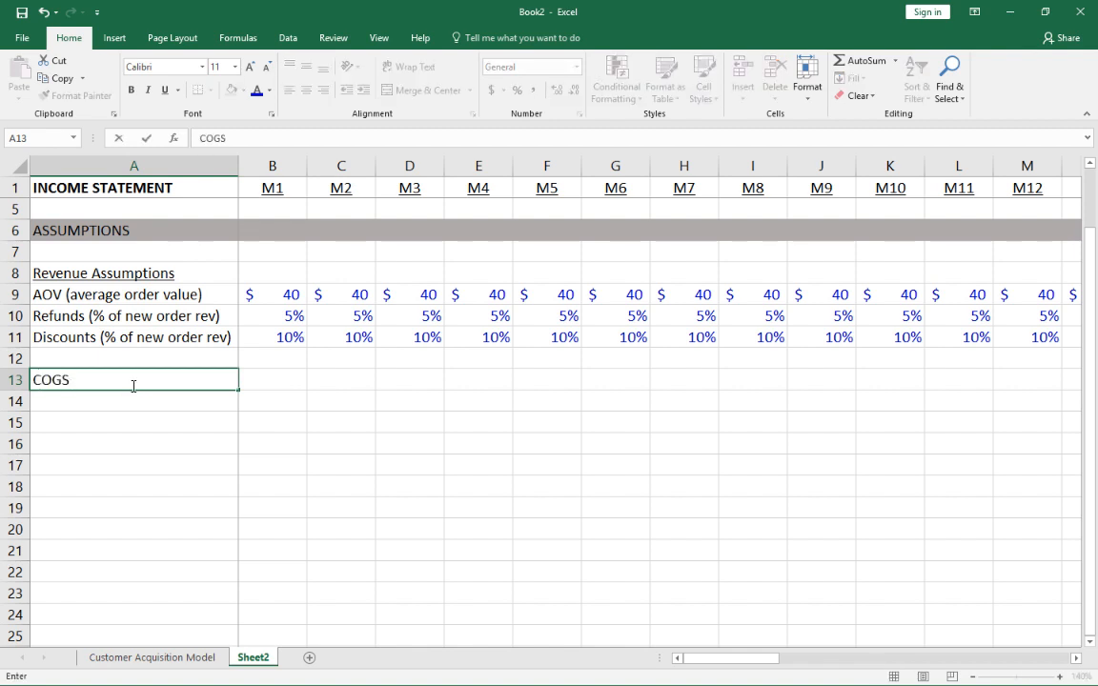
type(" Assumptions")
key("Return")
left_click(132, 381)
key("ctrl+u")
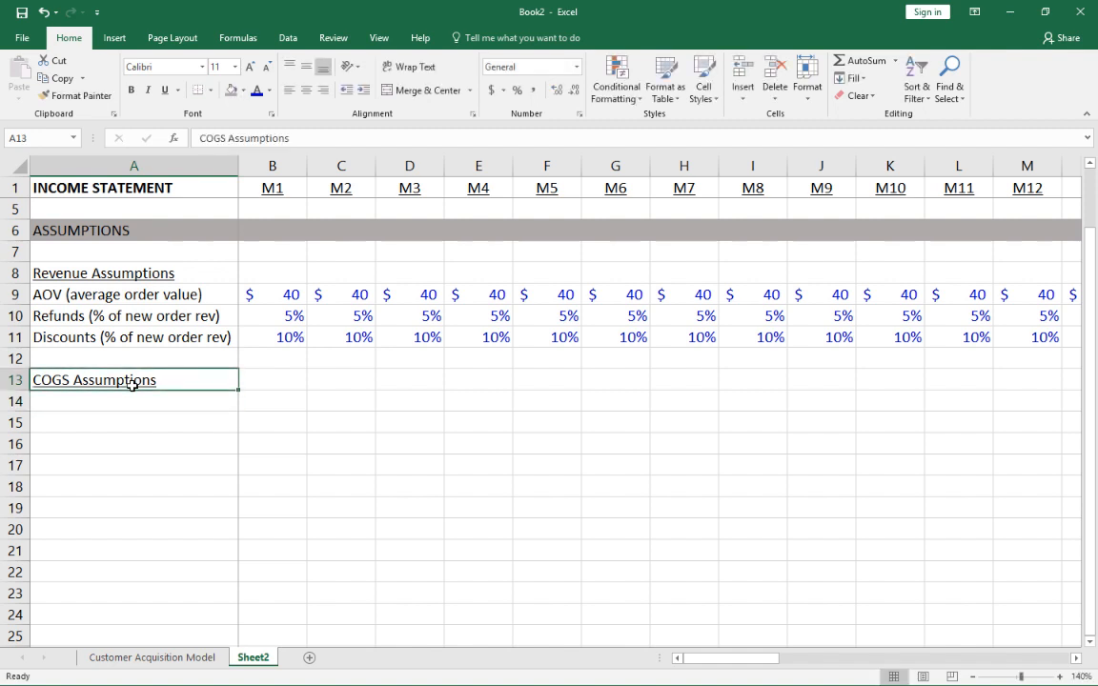
key("Return")
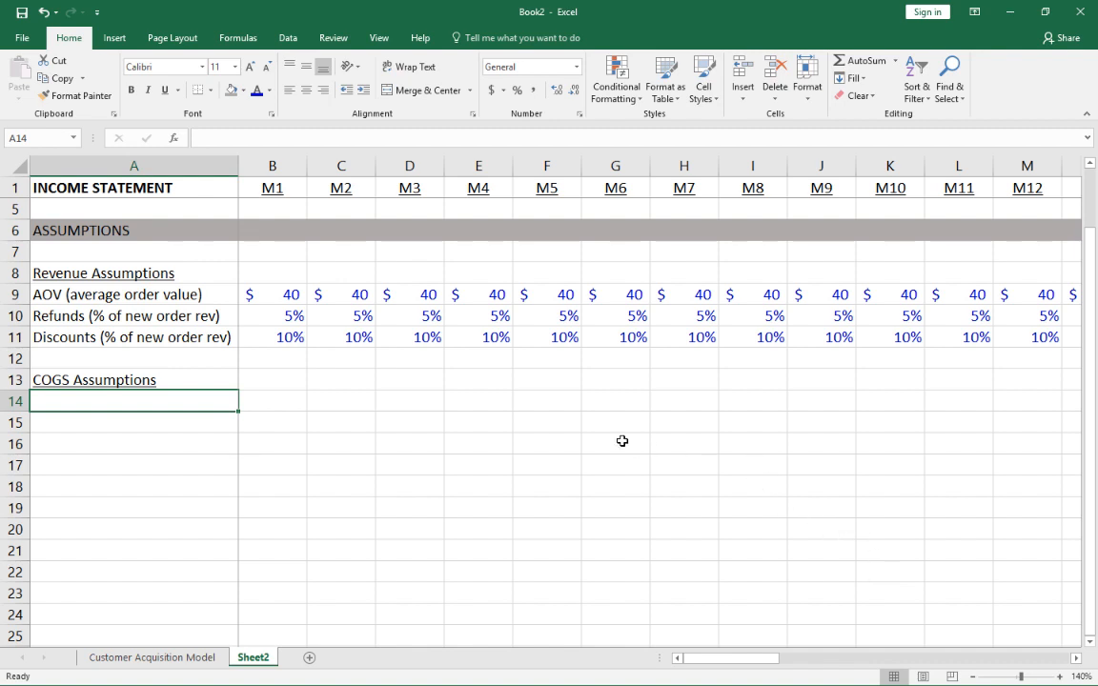
Enter the row labels "Product Cost" in A14 and "Packaging" in A15
type("Product ")
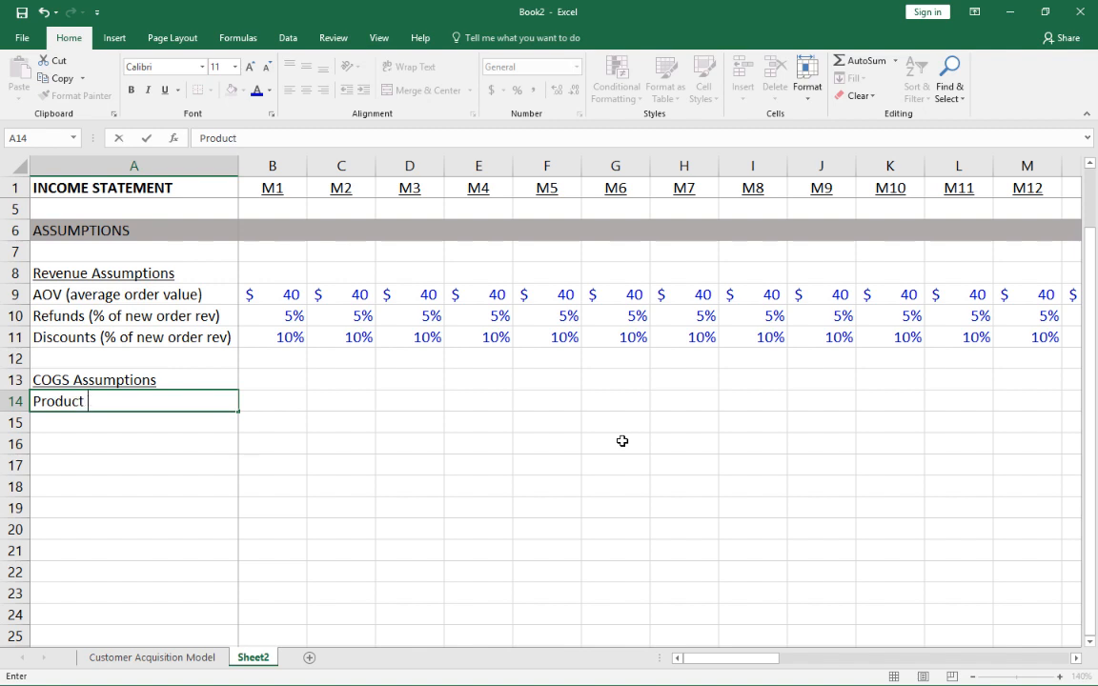
type("Cost")
key("Return")
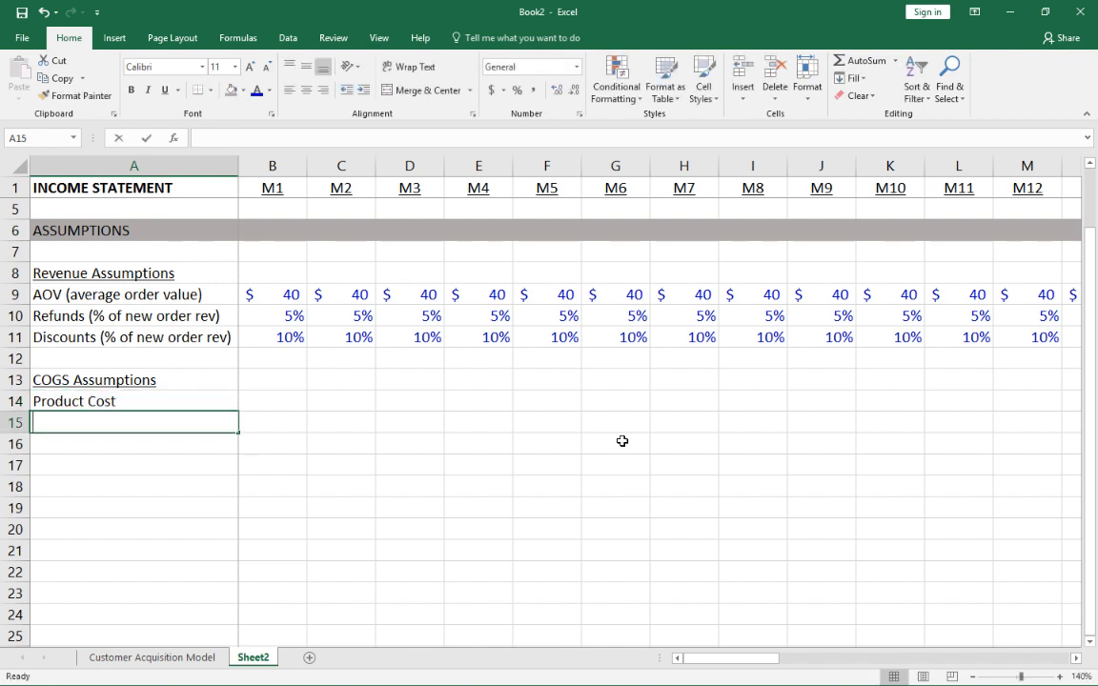
type("Packaging")
key("Return")
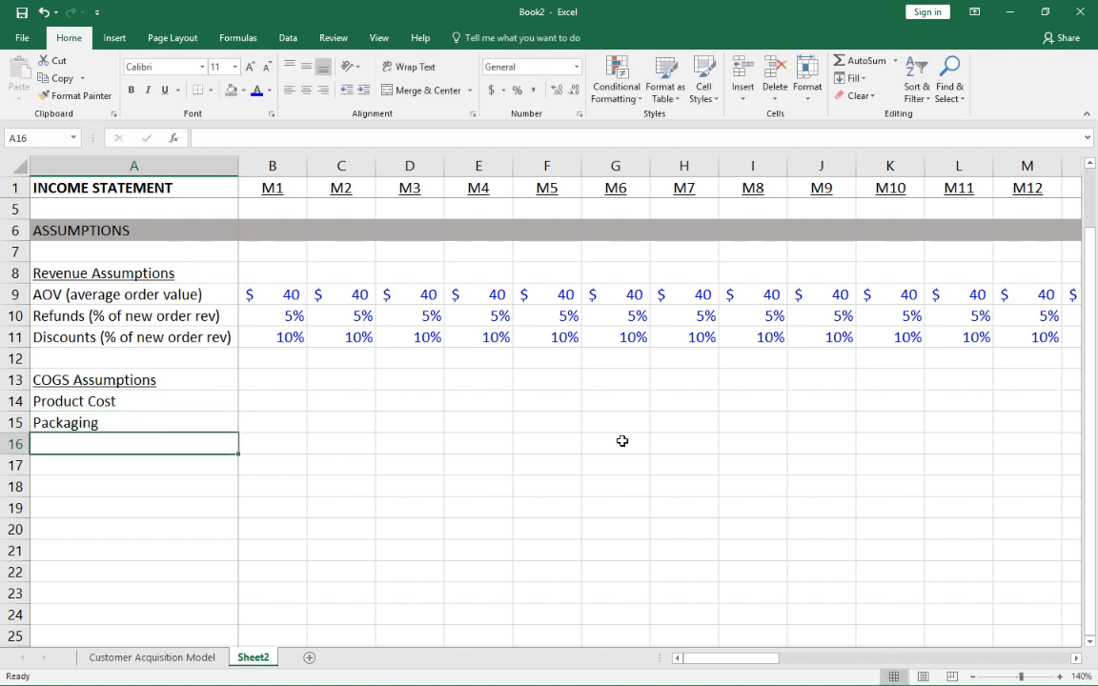
Enter the row labels "Fulfillment Expense" in A16 and "Customer Service" in A17
type("Full")
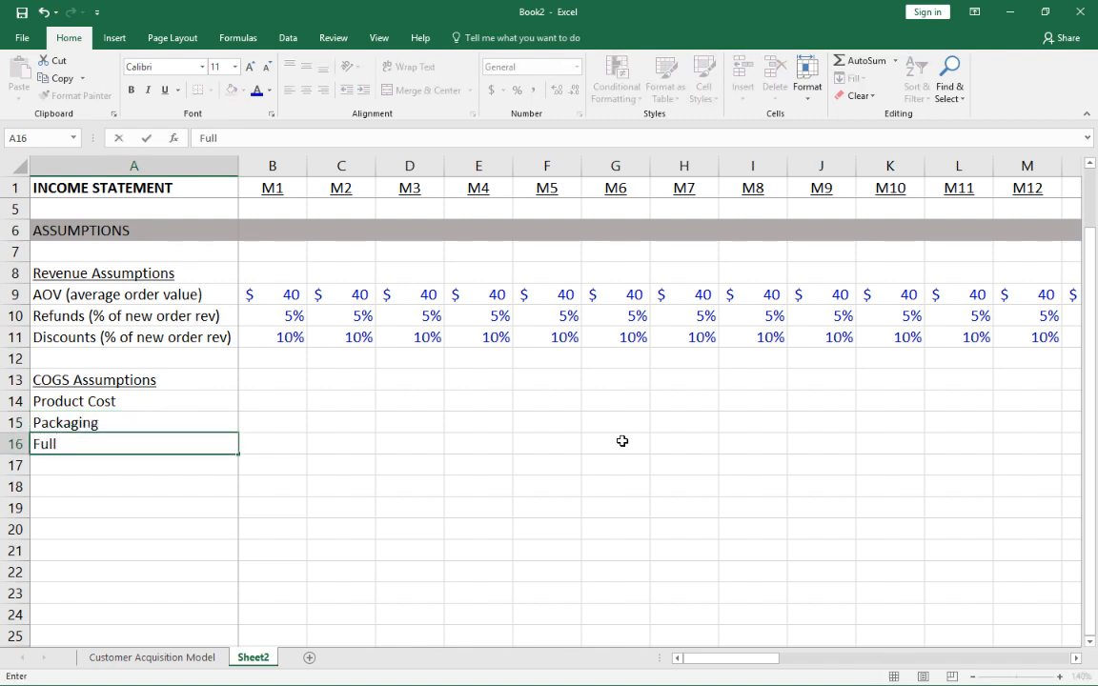
key("BackSpace")
key("BackSpace")
type("lfillment Expe")
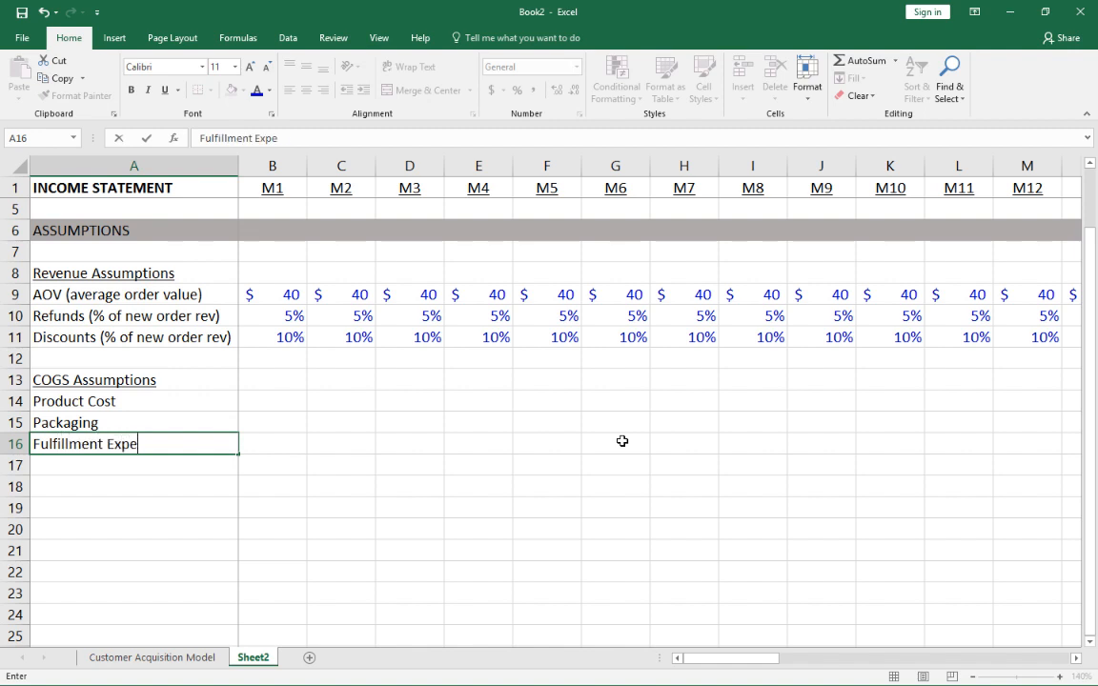
type("nse")
key("Return")
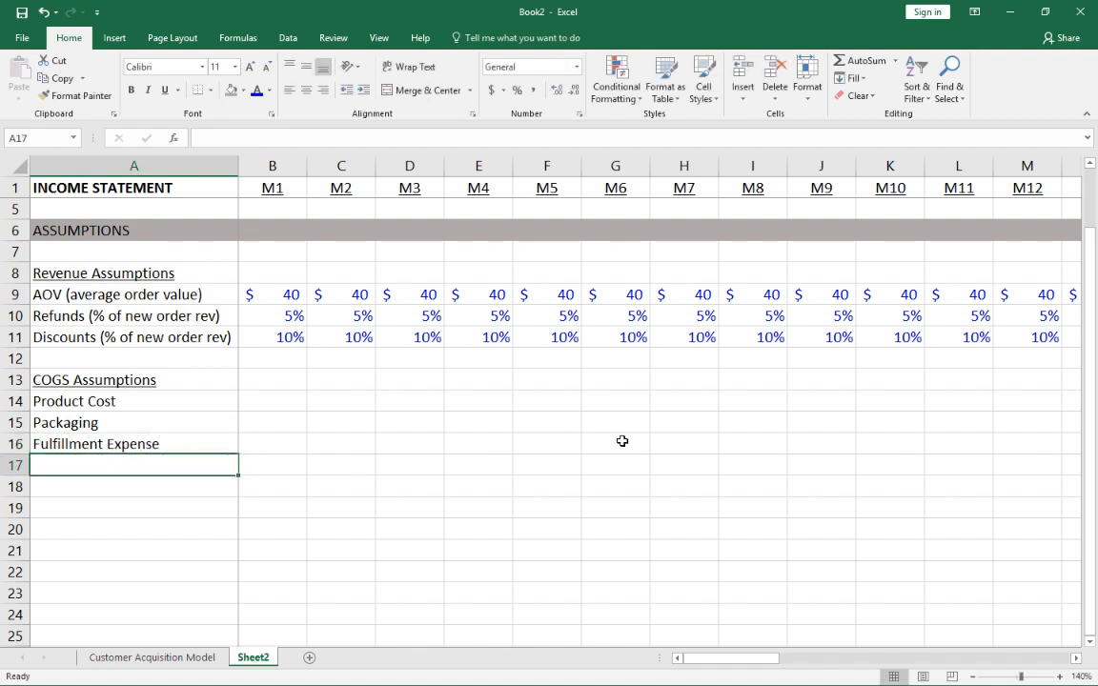
type("Customer Sr")
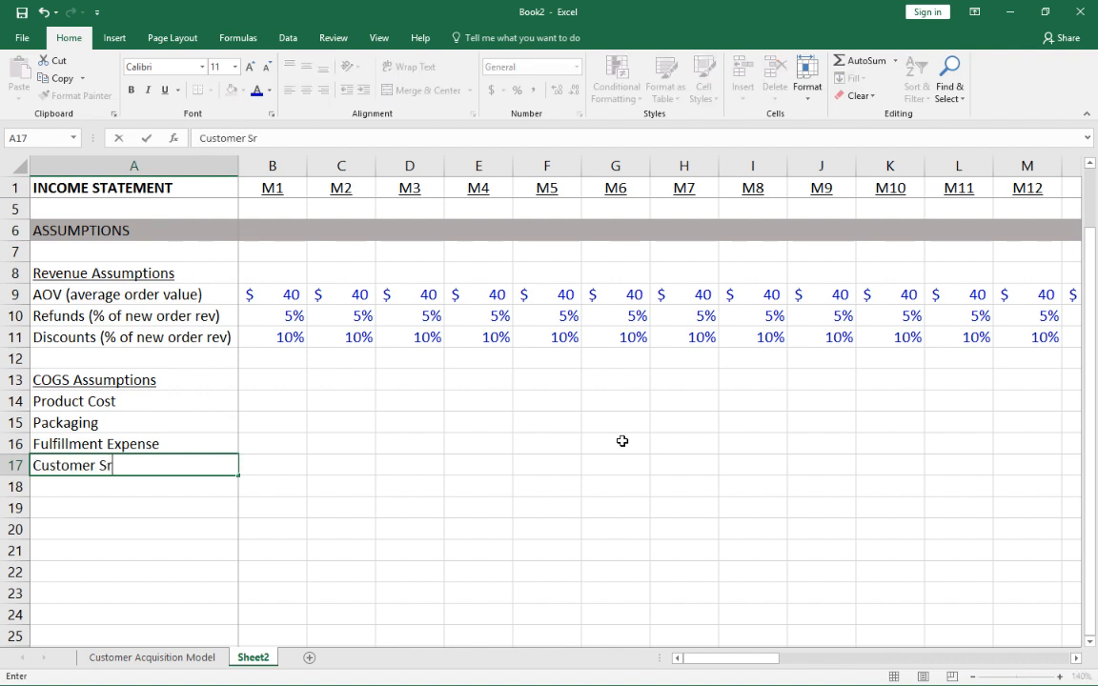
key("BackSpace")
type("ervice")
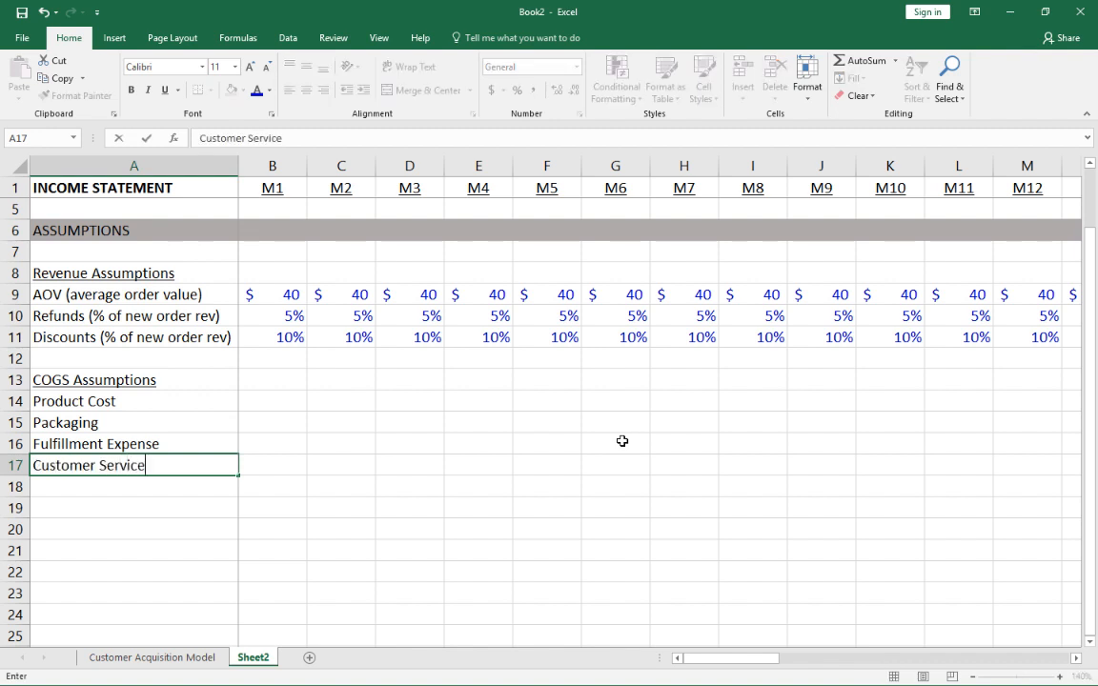
key("Return")
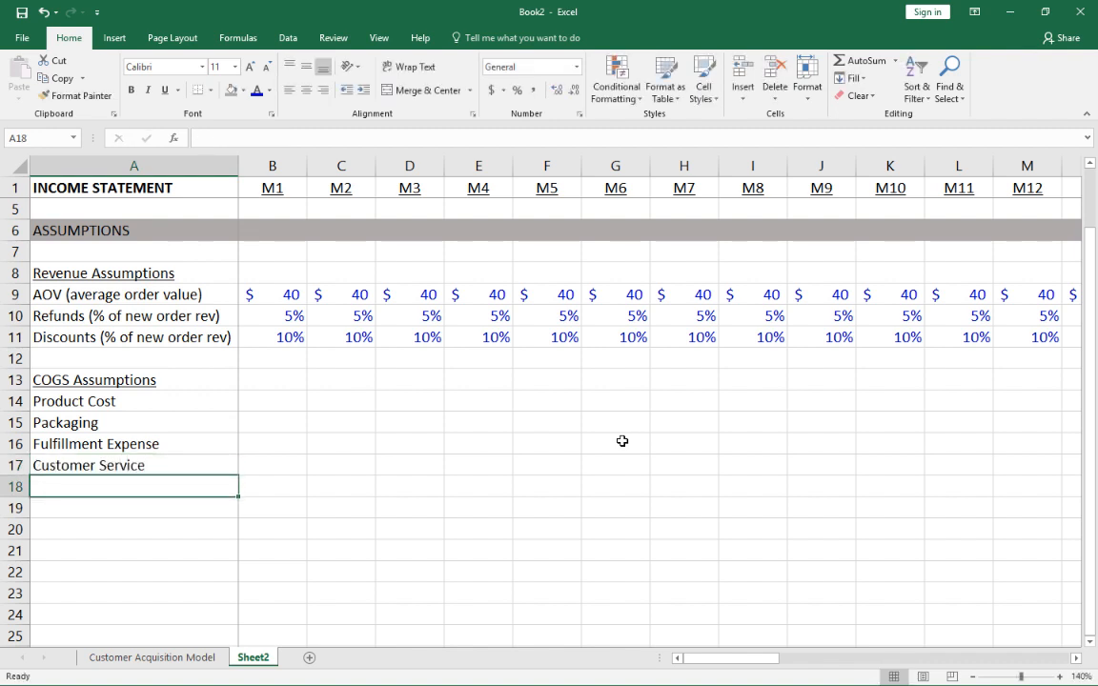
Enter the row label "Merchant fees" in A18
type("Merchant ")
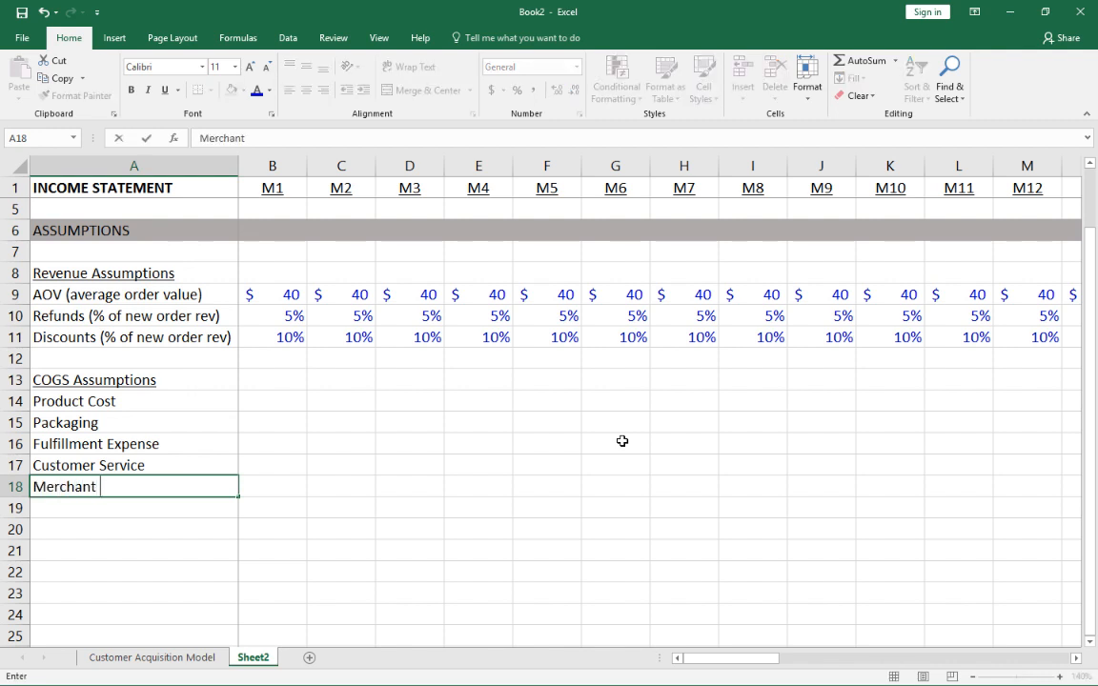
type("fees")
type("(% of reve")
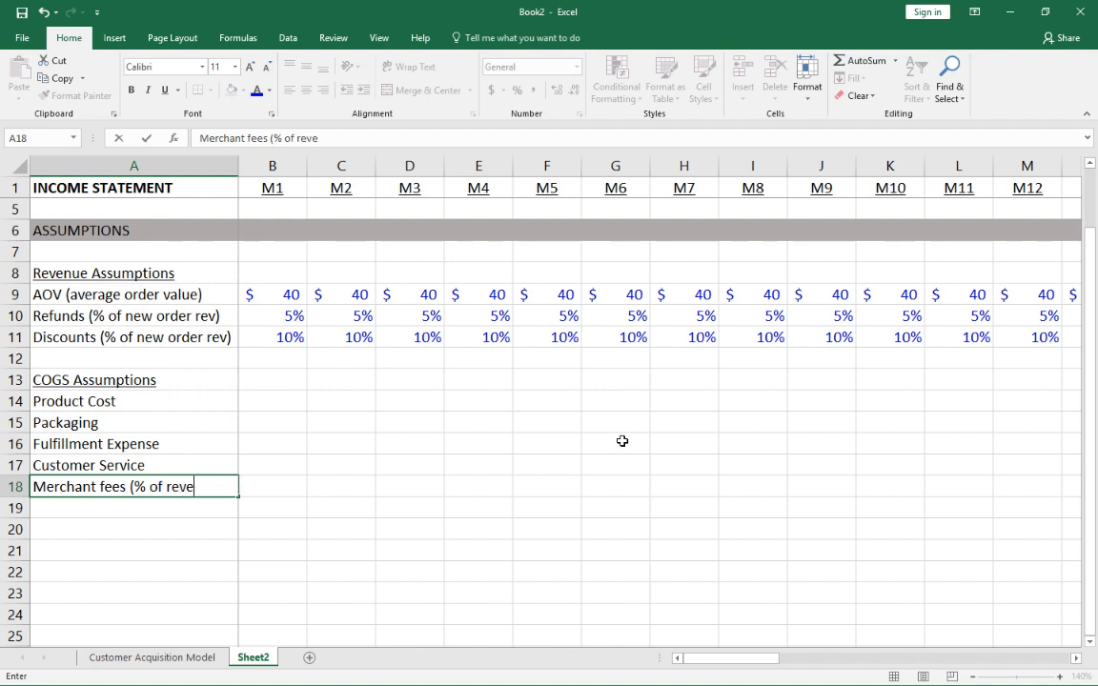
key("BackSpace")
key("BackSpace")
key("BackSpace")
key("BackSpace")
key("BackSpace")
key("BackSpace")
key("BackSpace")
key("BackSpace")
key("BackSpace")
key("BackSpace")
key("BackSpace")
key("Return")
Copy the M1 discount cell's blue percentage format to B14 and set the M1 product cost to 35%
key("Up")
key("Up")
key("Up")
key("Up")
key("Up")
key("Up")
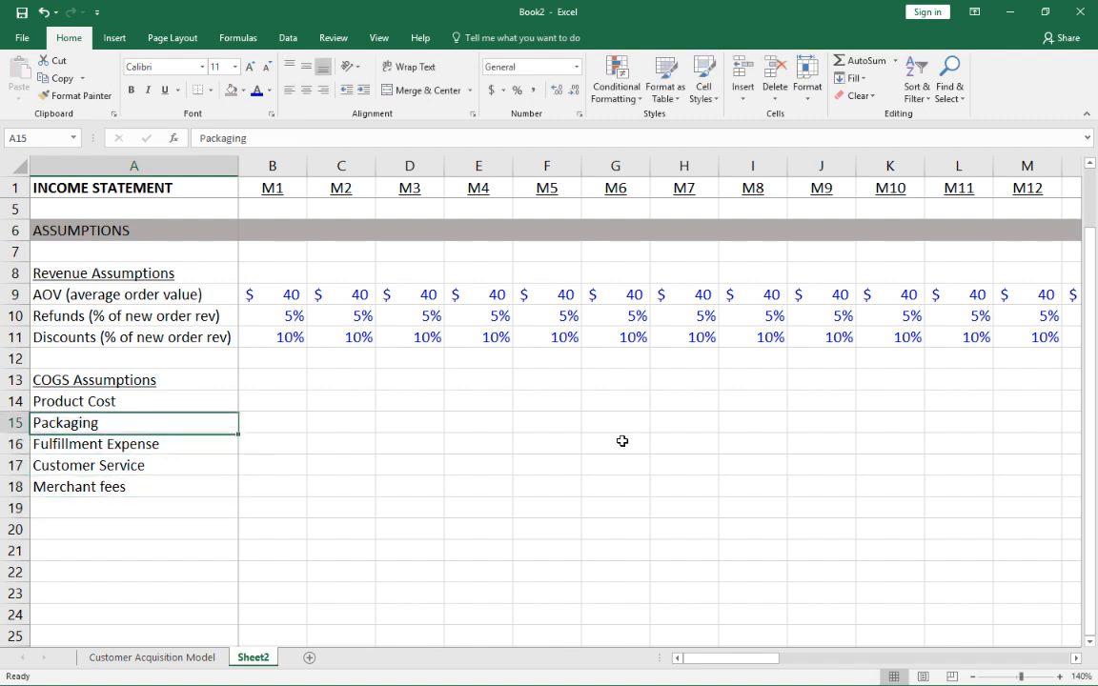
key("Down")
key("Down")
key("Up")
key("Right")
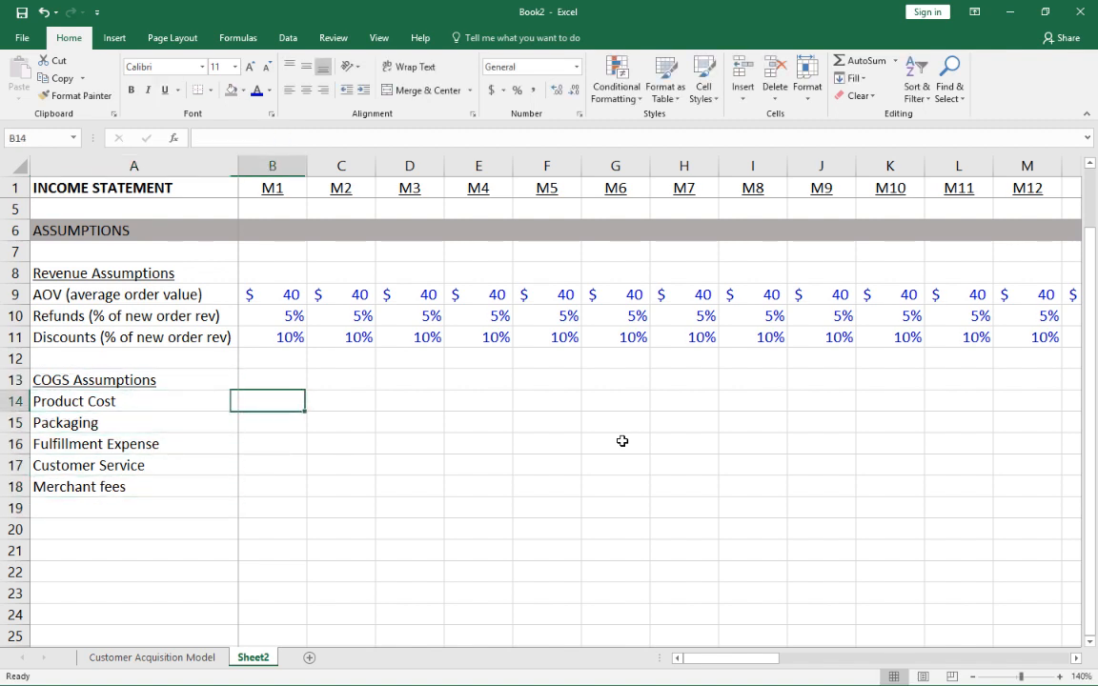
key("Up")
key("Up")
key("Up")
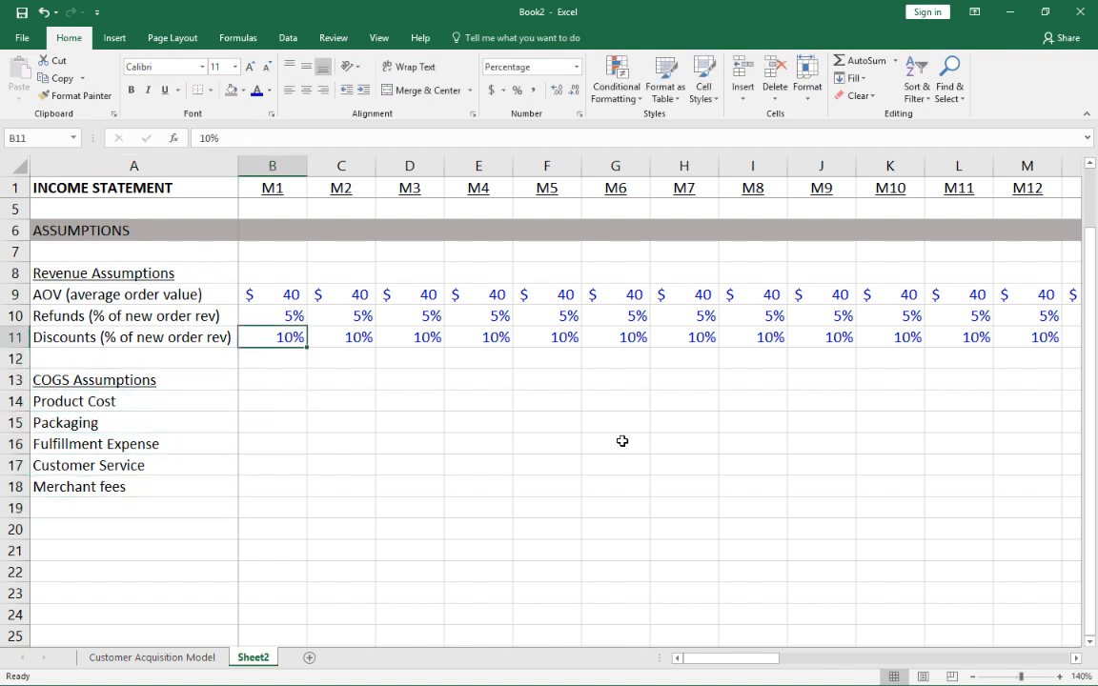
key("ctrl+c")
key("Down")
key("Down")
key("Down")
key("Down")
key("Up")
key("ctrl+v")
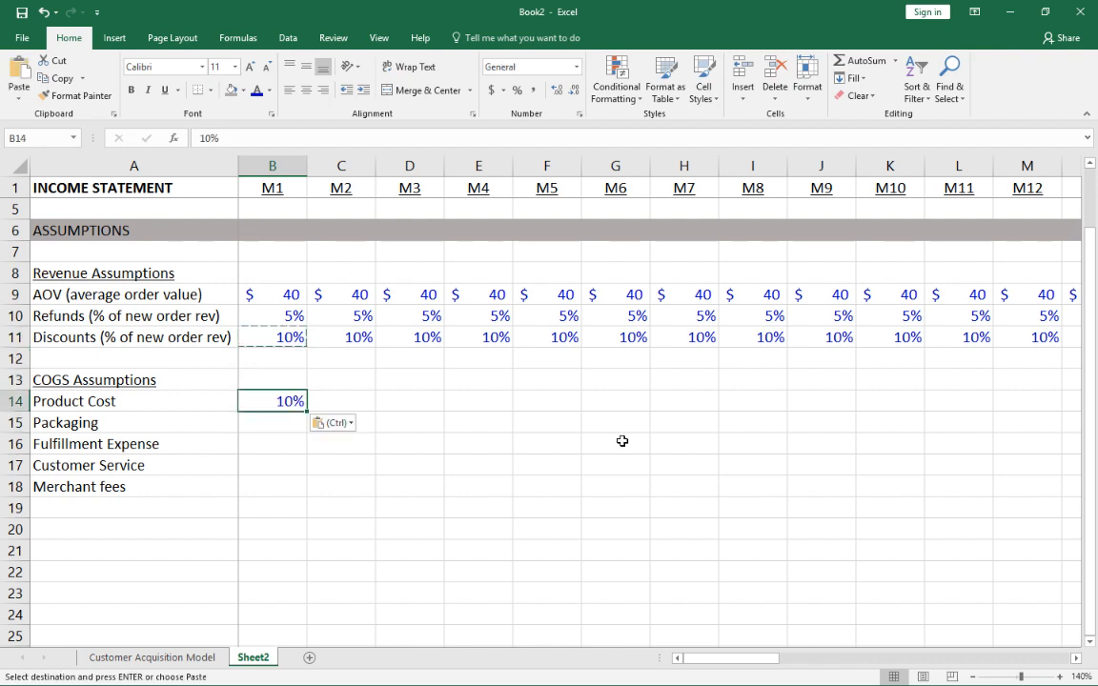
type("35")
key("Return")
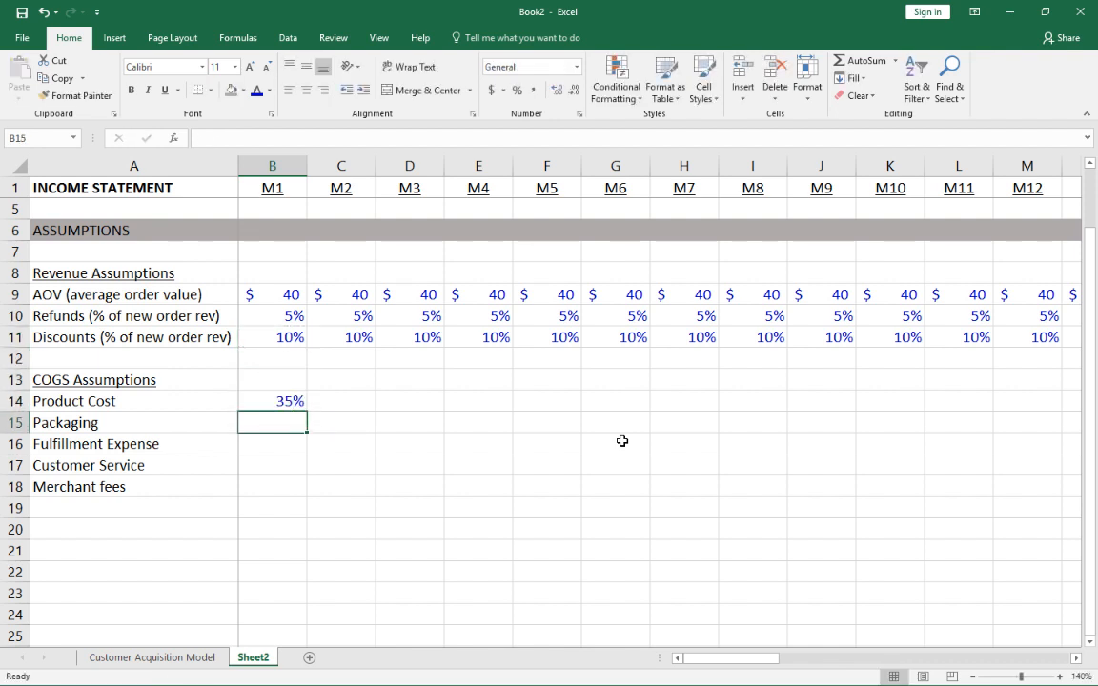
Copy the product cost cell to B15 and set the M1 packaging cost to 10%
key("Up")
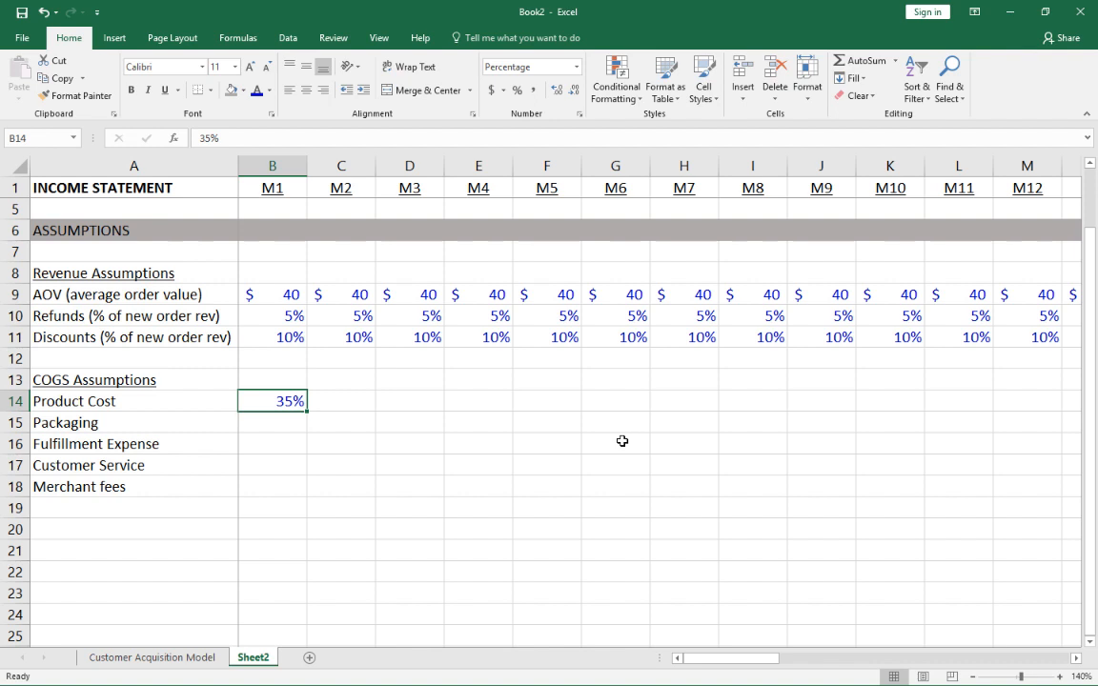
key("ctrl+c")
key("Down")
key("ctrl+v")
type("10")
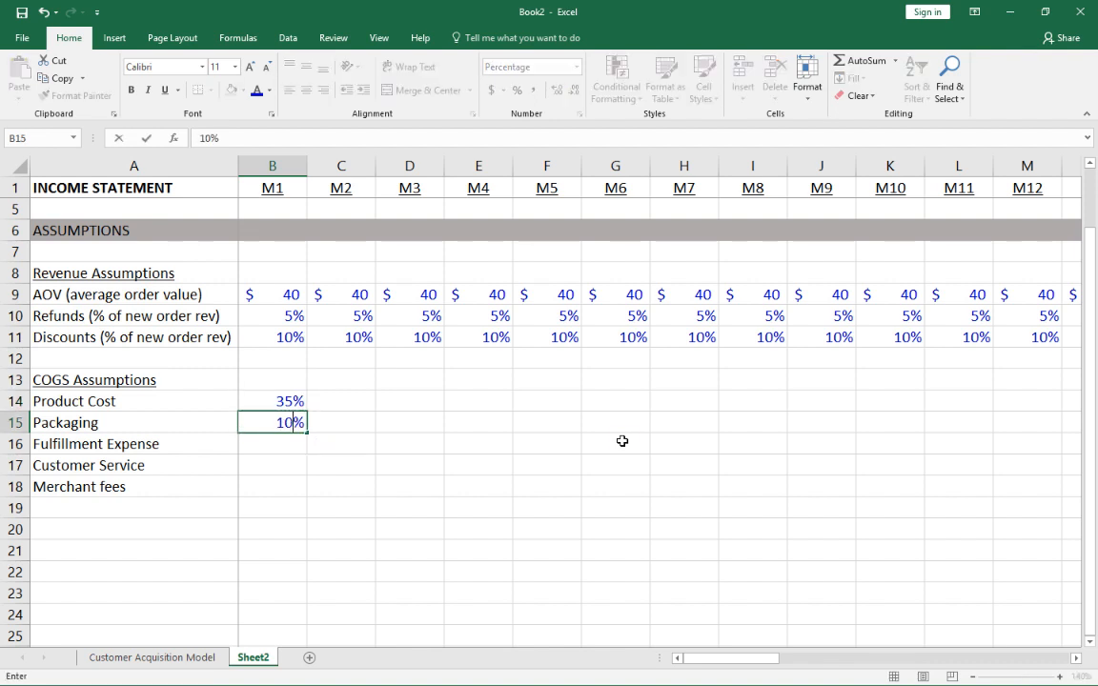
key("Return")
Copy the M1 packaging cell to B16 and set the M1 fulfillment expense to 8%
key("Up")
key("ctrl+c")
key("Down")
key("ctrl+v")
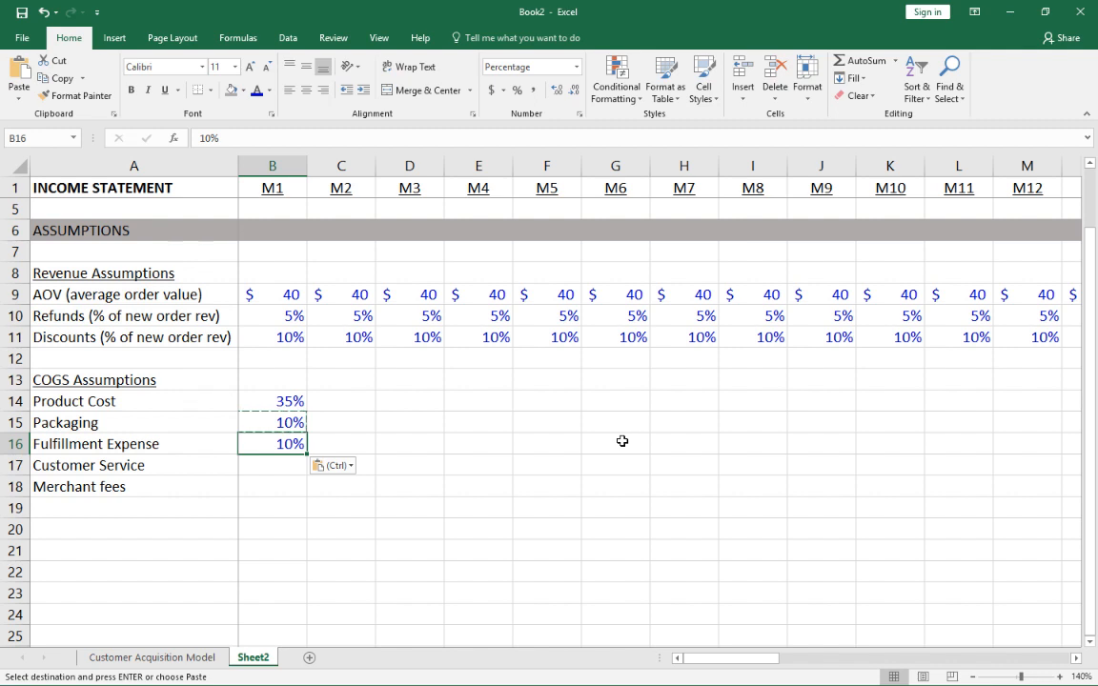
type("8")
key("Return")
key("Up")
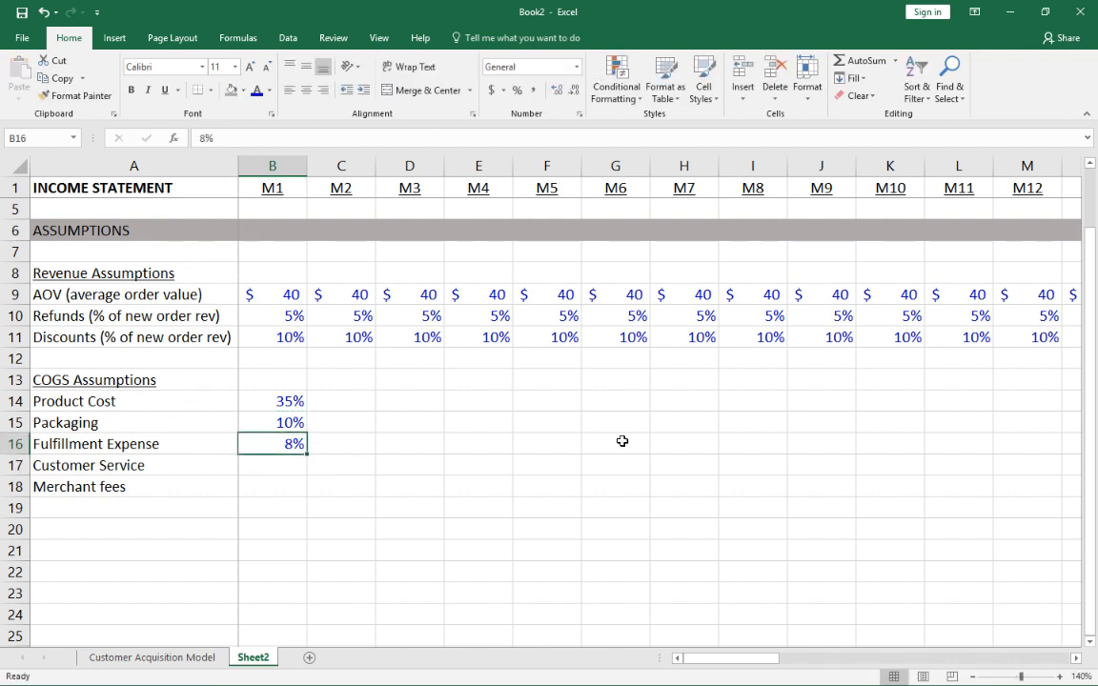
Copy the fulfillment expense cell to B17 and set the M1 customer service cost to 7%
key("ctrl+c")
key("Down")
key("ctrl+v")
type("7")
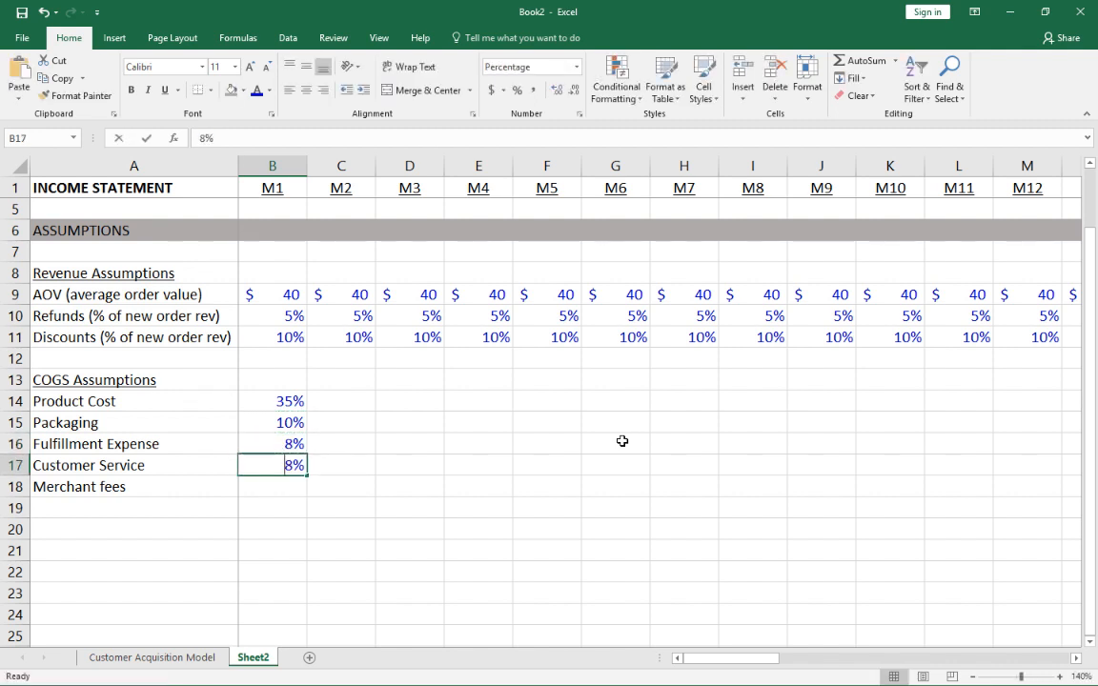
key("Return")
Copy the customer service cell to B18 and set the M1 merchant fees to 3%
key("Up")
key("ctrl+c")
key("Down")
key("ctrl+v")
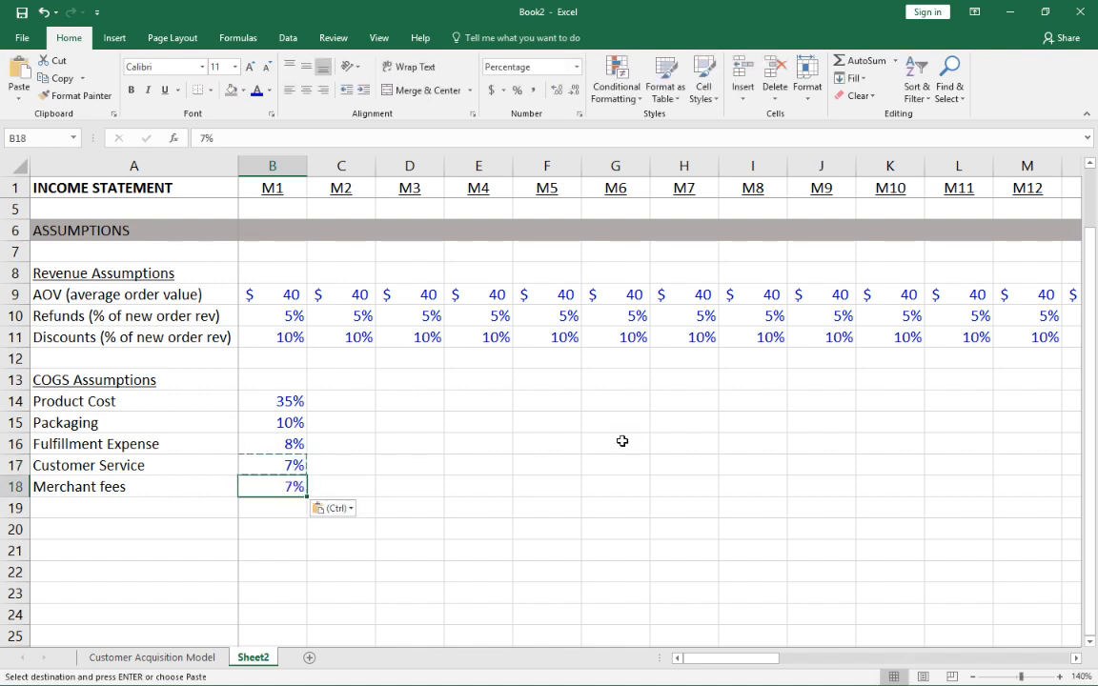
type("3")
key("Return")
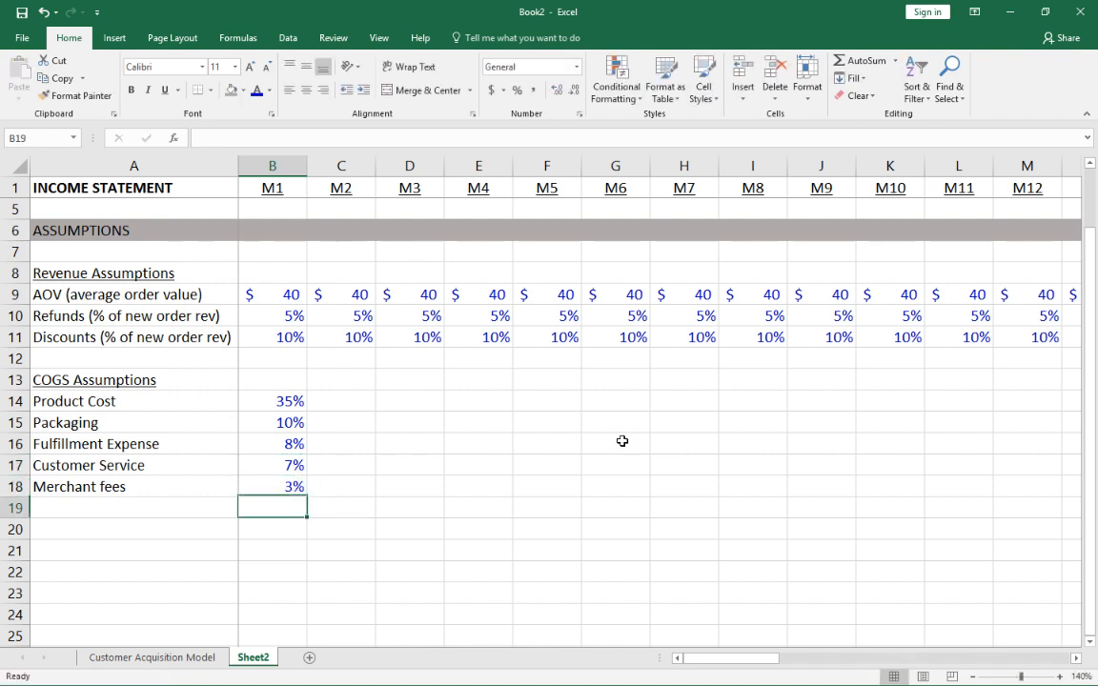
Copy the M1 product cost and packaging percentages in B14:B15 across to M12
key("Up")
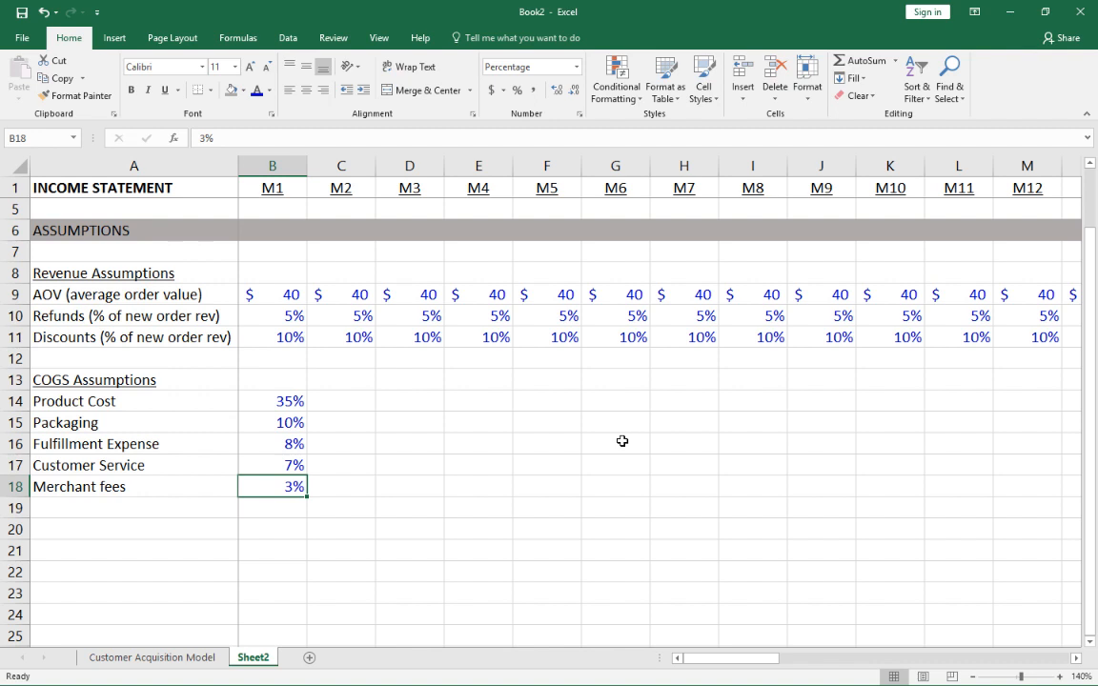
key("Up")
key("Up")
key("Up")
key("Up")
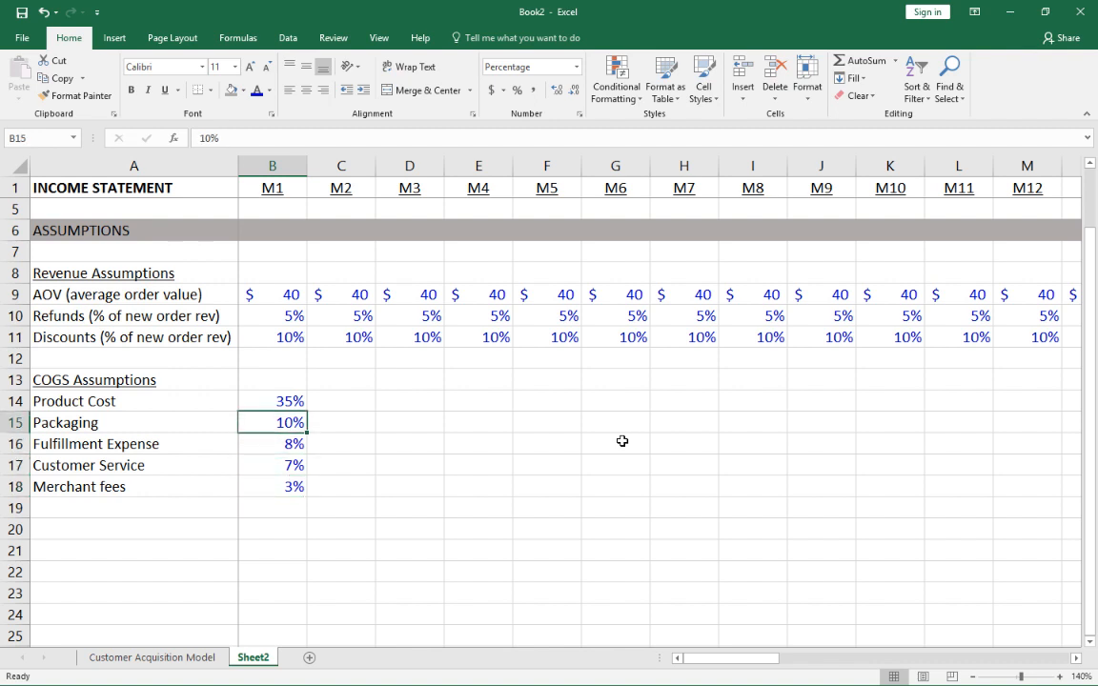
key("shift+Down")
key("shift+Down")
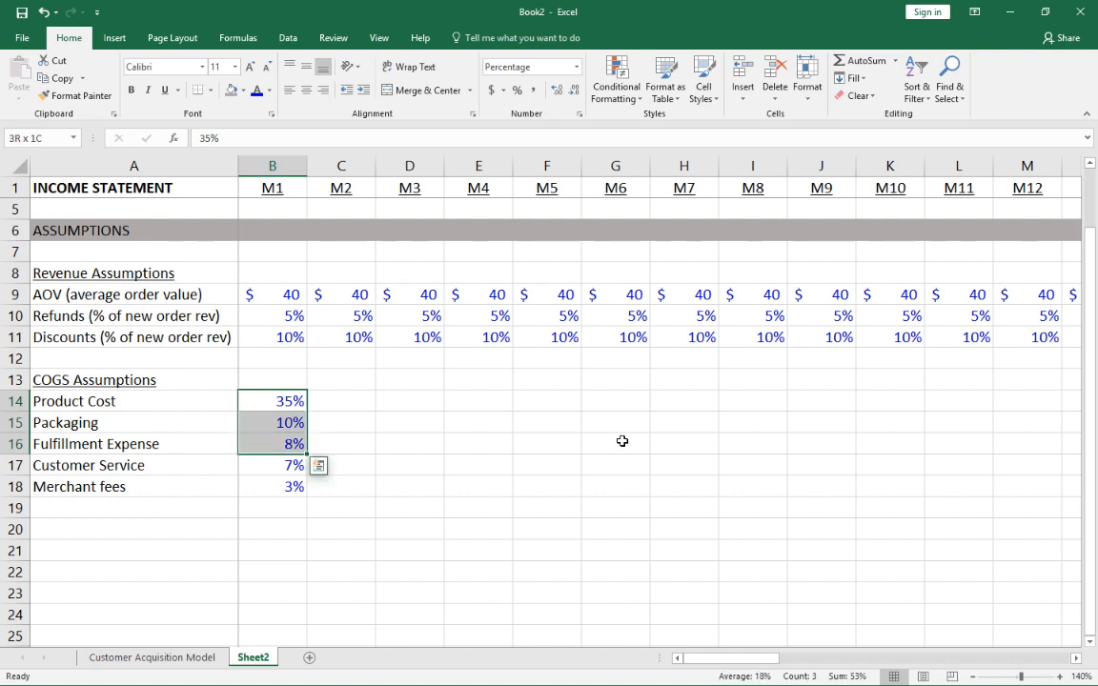
key("Down")
key("Up")
key("Up")
key("Down")
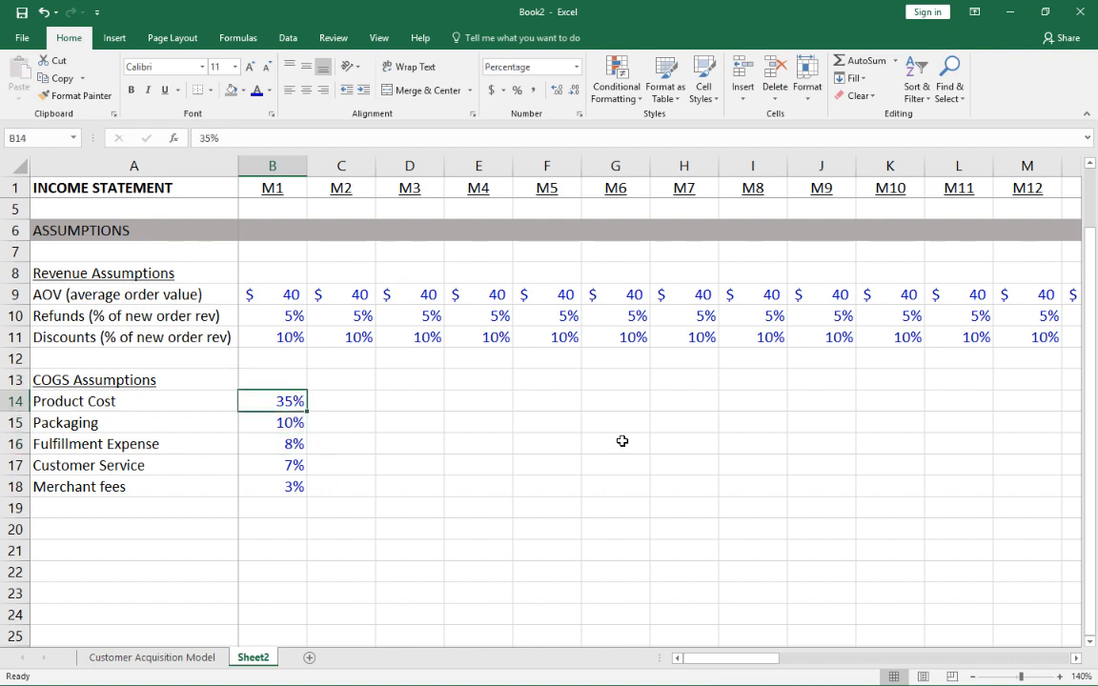
key("shift+Down")
key("ctrl+c")
key("shift+Right")
key("shift+Right")
key("shift+Right")
key("shift+Right")
key("shift+Right")
key("shift+Right")
key("shift+Right")
key("shift+Right")
key("shift+Right")
key("shift+Right")
key("shift+Right")
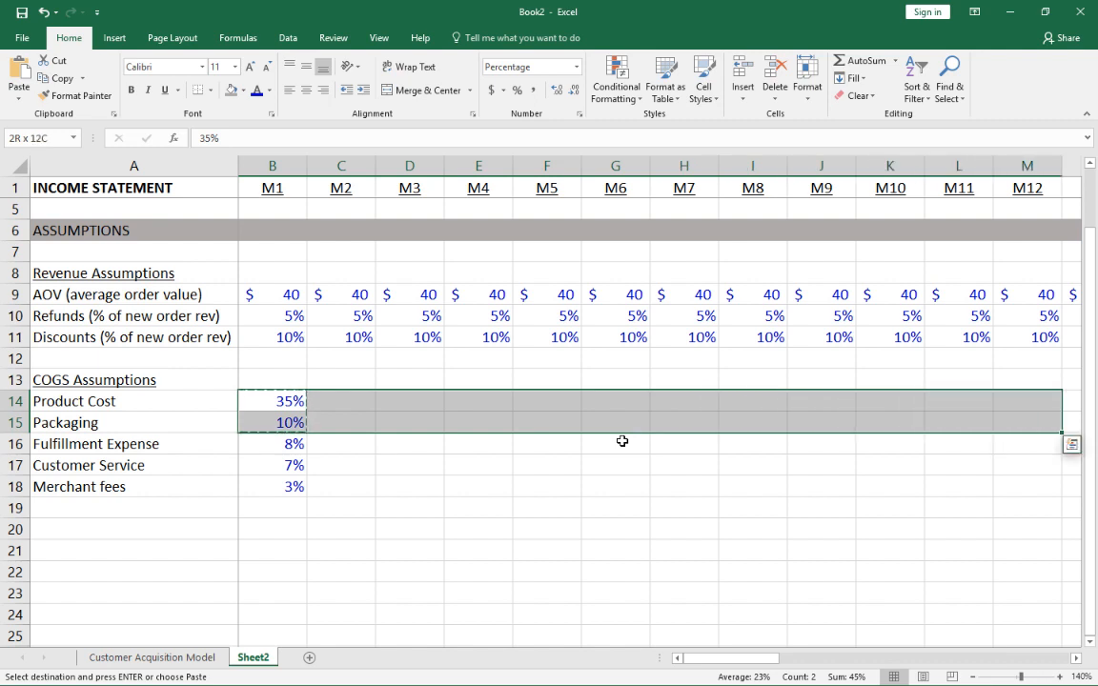
key("ctrl+v")
key("Escape")
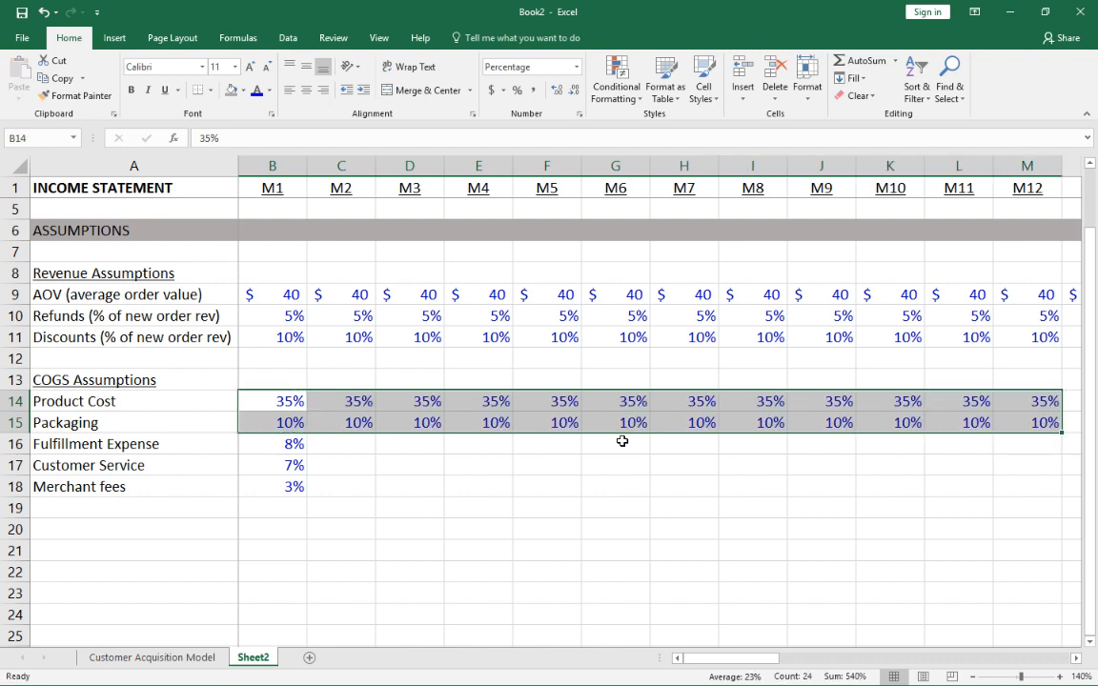
Copy the 8% M1 fulfillment expense into M2 and M3
key("Down")
key("Down")
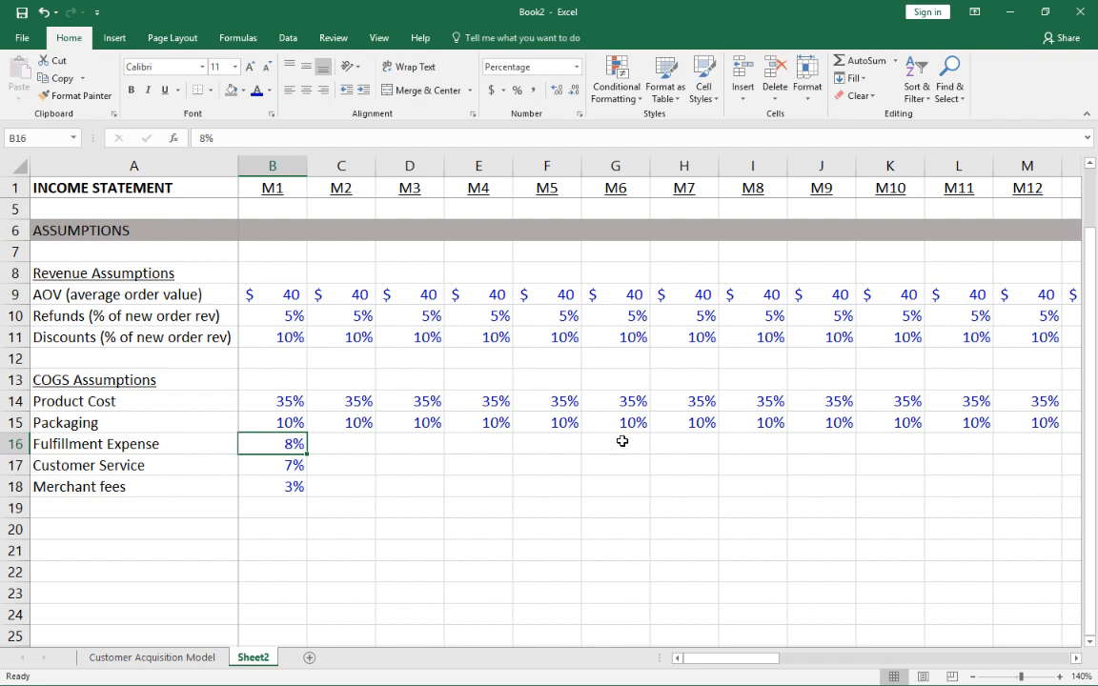
key("ctrl+c")
key("Right")
key("ctrl+v")
key("Right")
key("ctrl+v")
Set the M4 fulfillment expense to 7% in the same format and copy it into M5 and M6
key("ctrl+c")
key("Right")
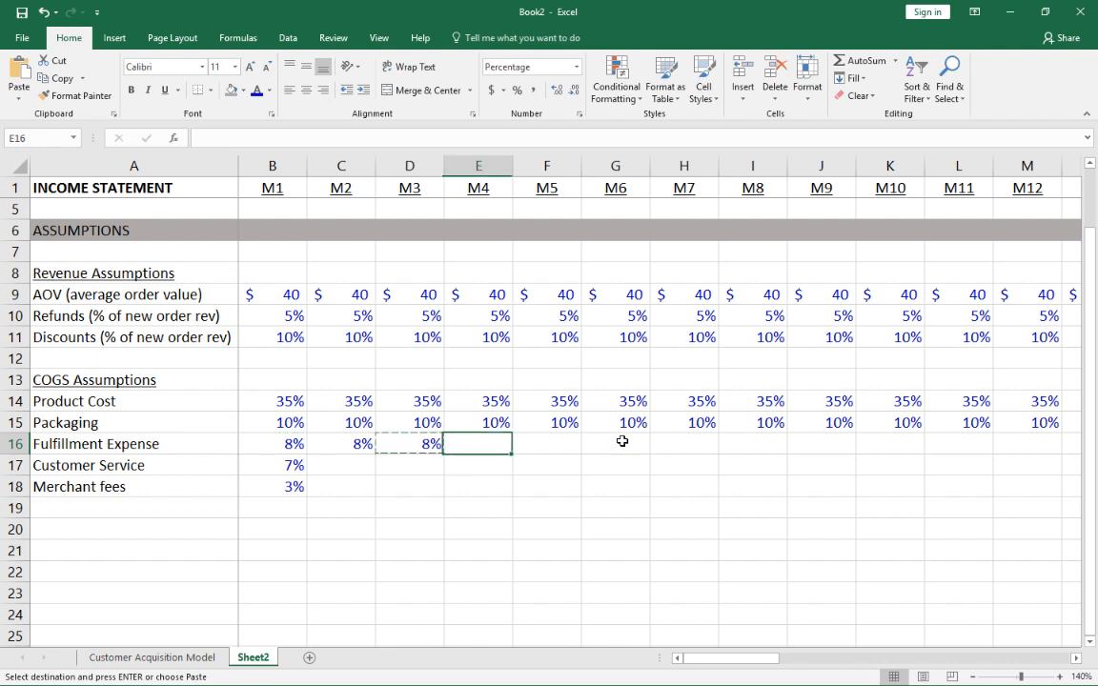
key("ctrl+v")
type("7")
key("ctrl+Return")
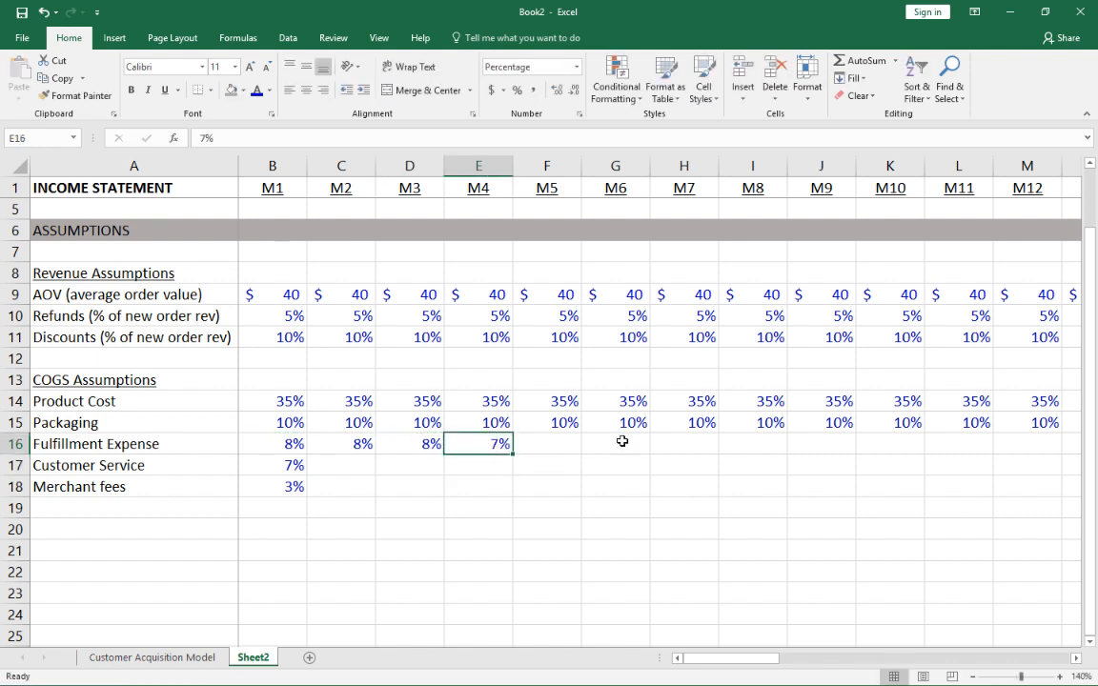
key("ctrl+c")
key("Right")
key("ctrl+v")
key("Right")
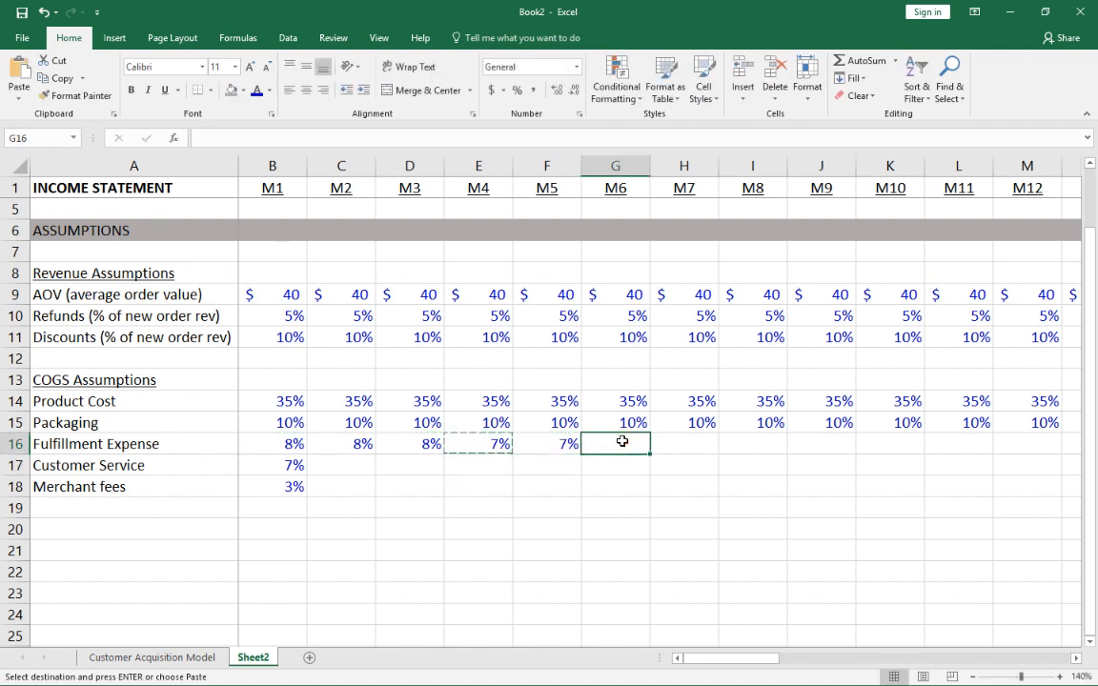
key("ctrl+v")
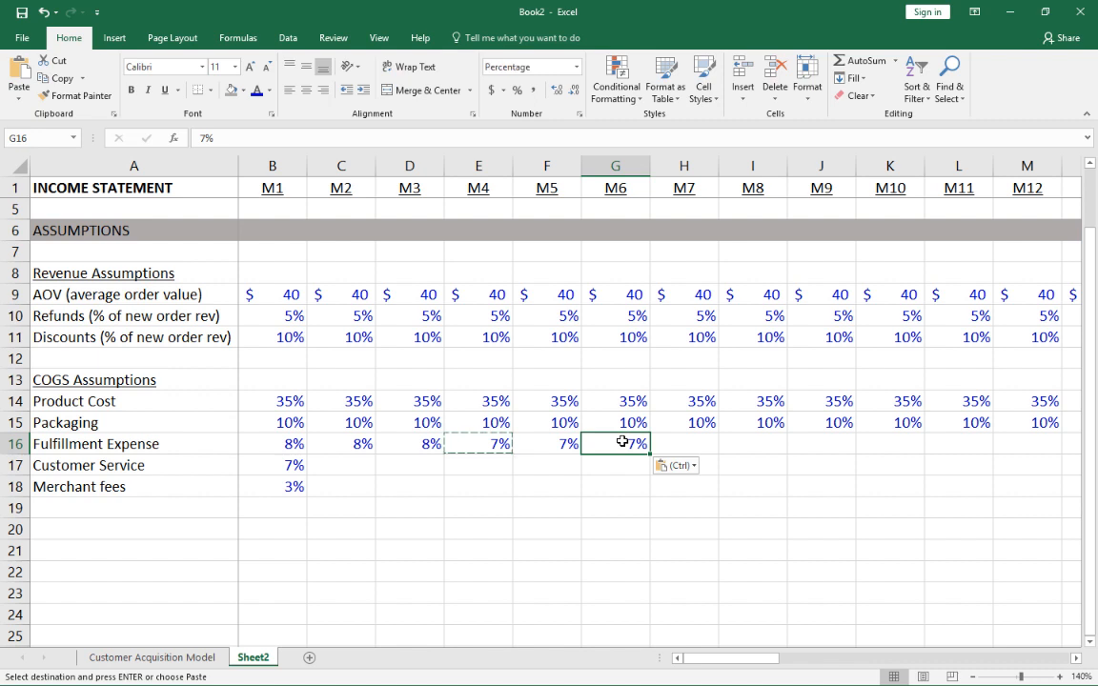
Set the M7 fulfillment expense to 6% in the same format and copy it into M8 and M9
key("Right")
key("ctrl+v")
type("6")
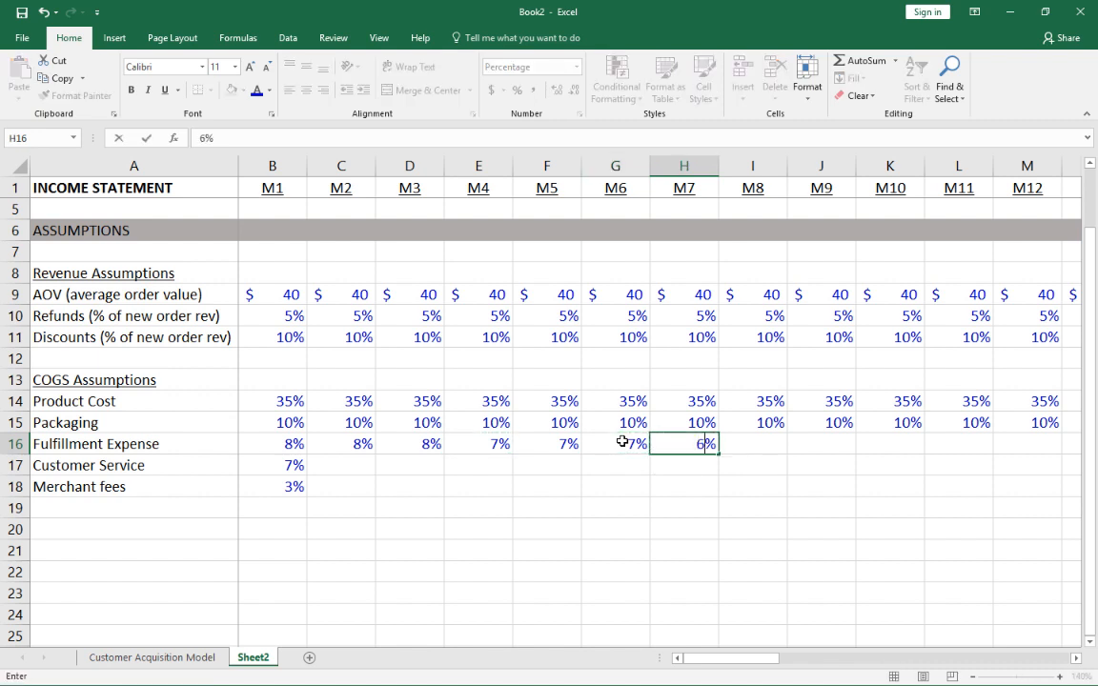
key("Return")
key("Up")
key("ctrl+c")
key("shift+Right")
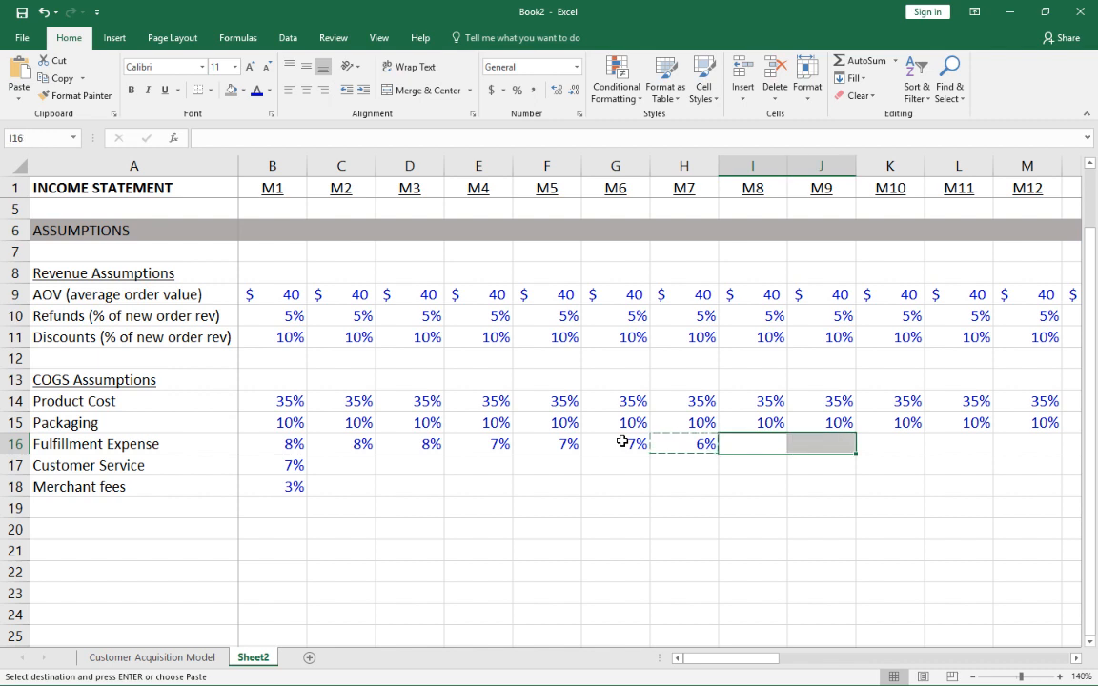
key("ctrl+v")
Set the M10 fulfillment expense to 5% in the same format and copy it into M11 and M12
key("Right")
key("Right")
key("Left")
key("ctrl+c")
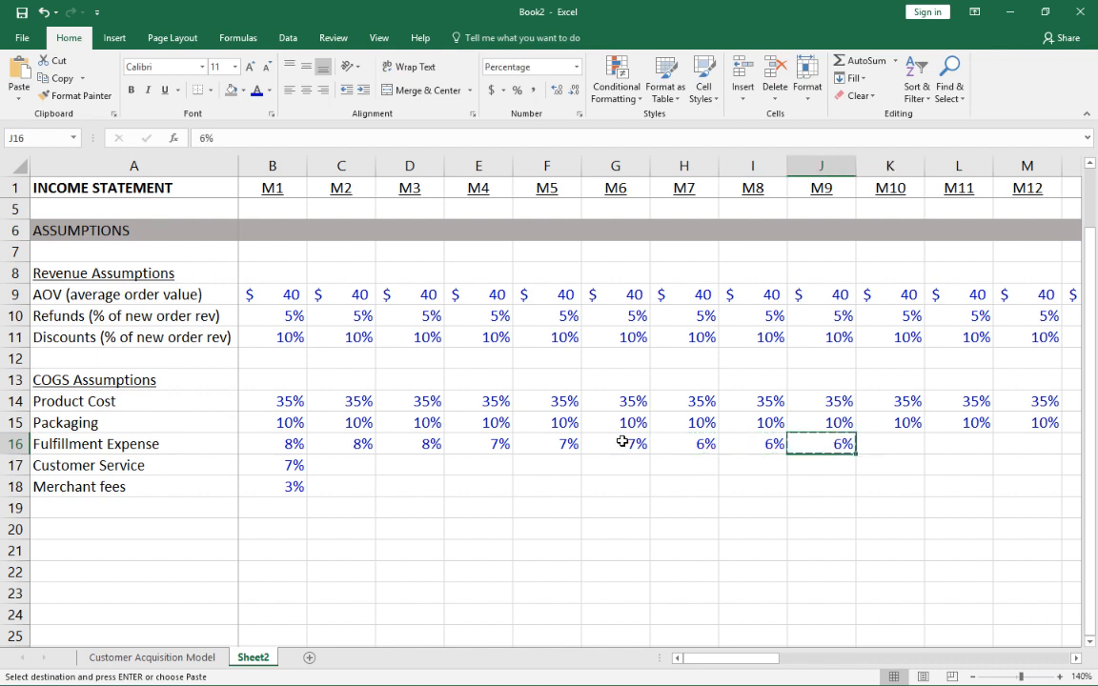
key("Right")
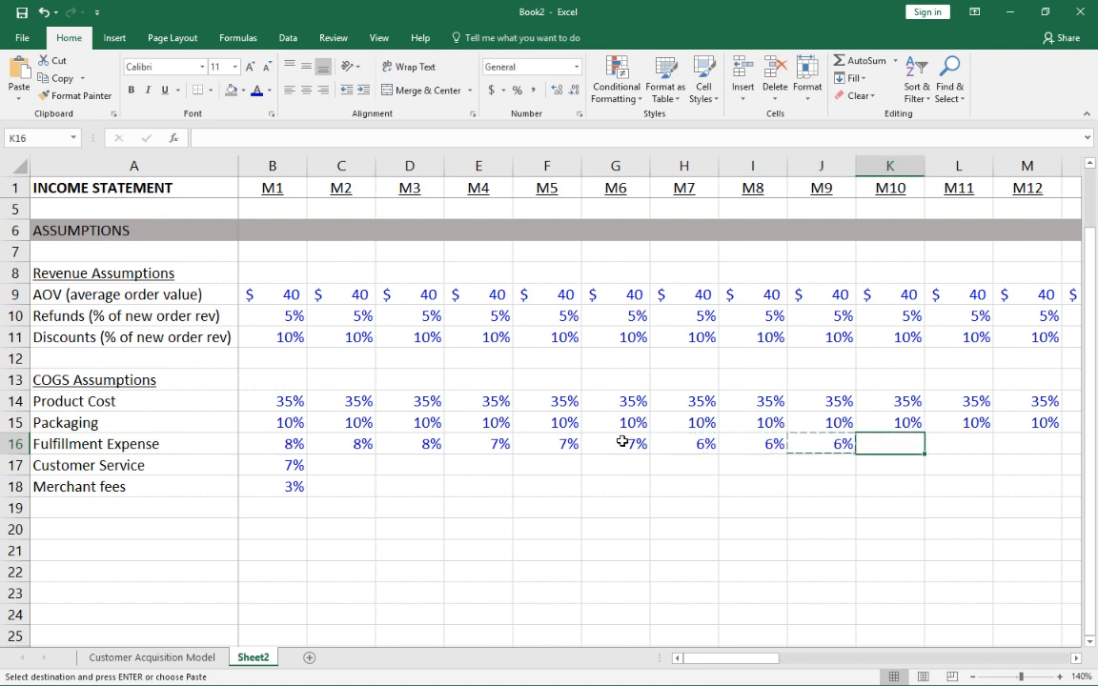
key("ctrl+v")
key("Down")
key("Up")
type("5")
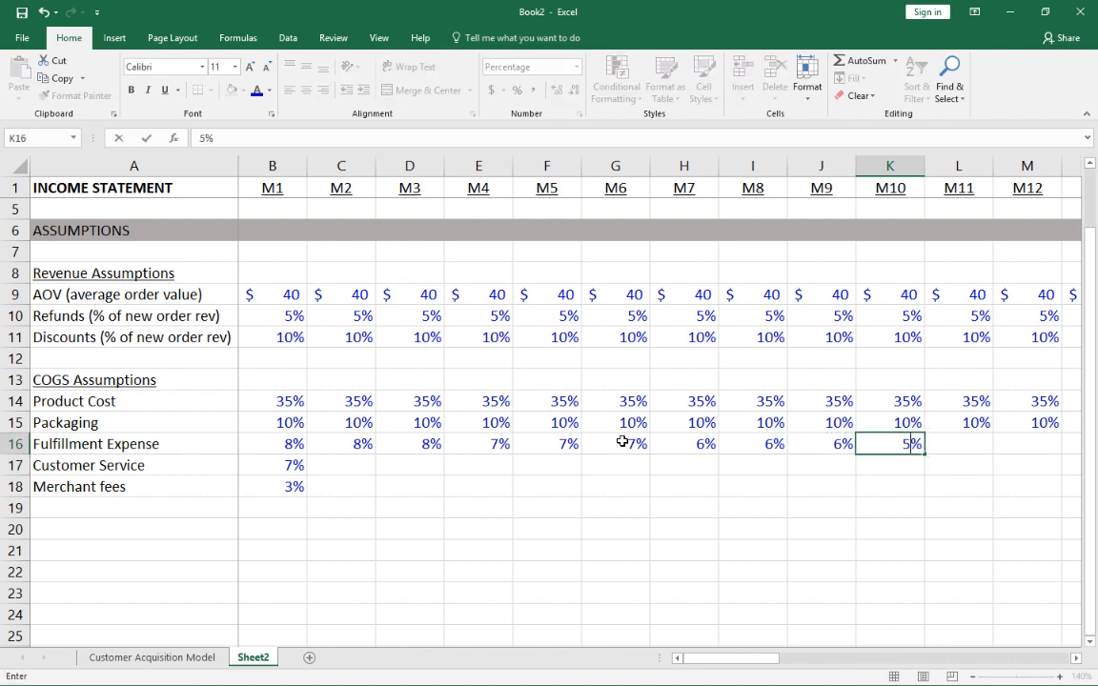
key("Return")
key("Up")
key("ctrl+c")
key("Right")
key("ctrl+v")
key("Right")
key("ctrl+v")
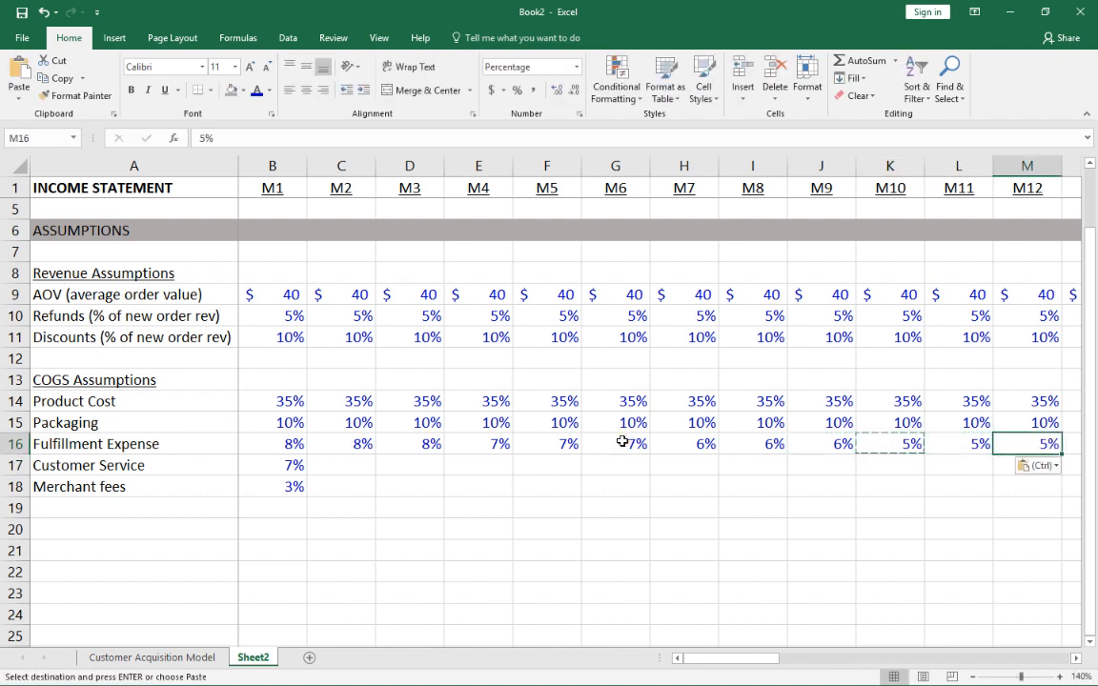
Copy the 7% M1 customer service cost in B17 into M2 and M3
key("Right")
key("Left")
key("Left")
key("Left")
key("Left")
key("Left")
key("Left")
key("Left")
key("Escape")
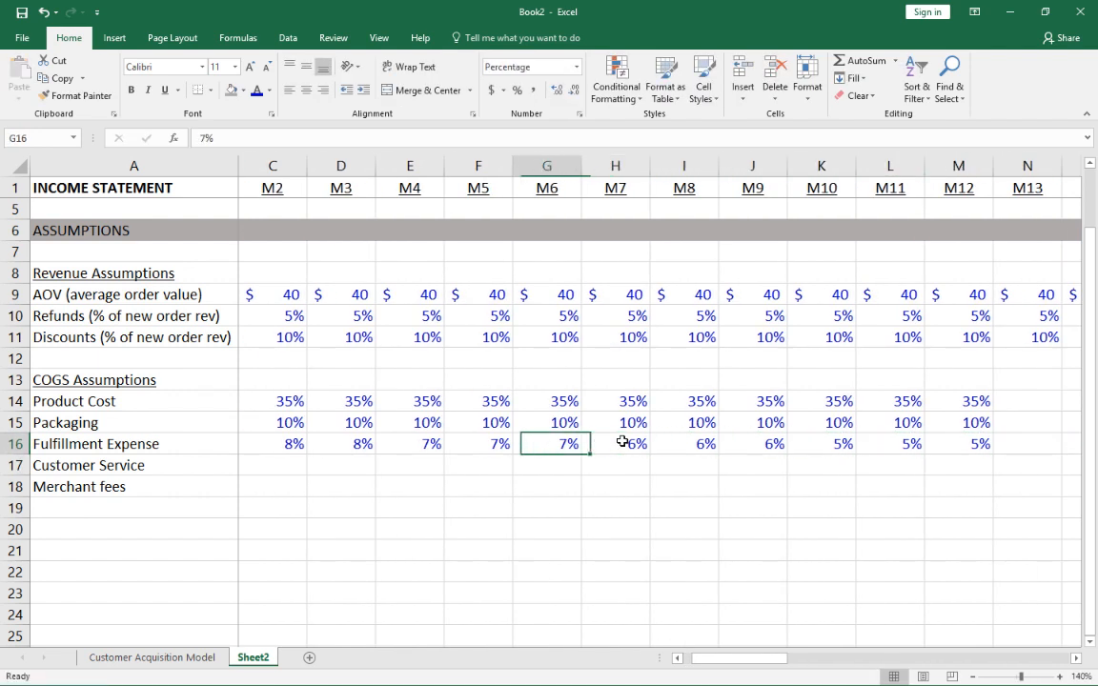
key("Home")
key("Right")
key("Down")
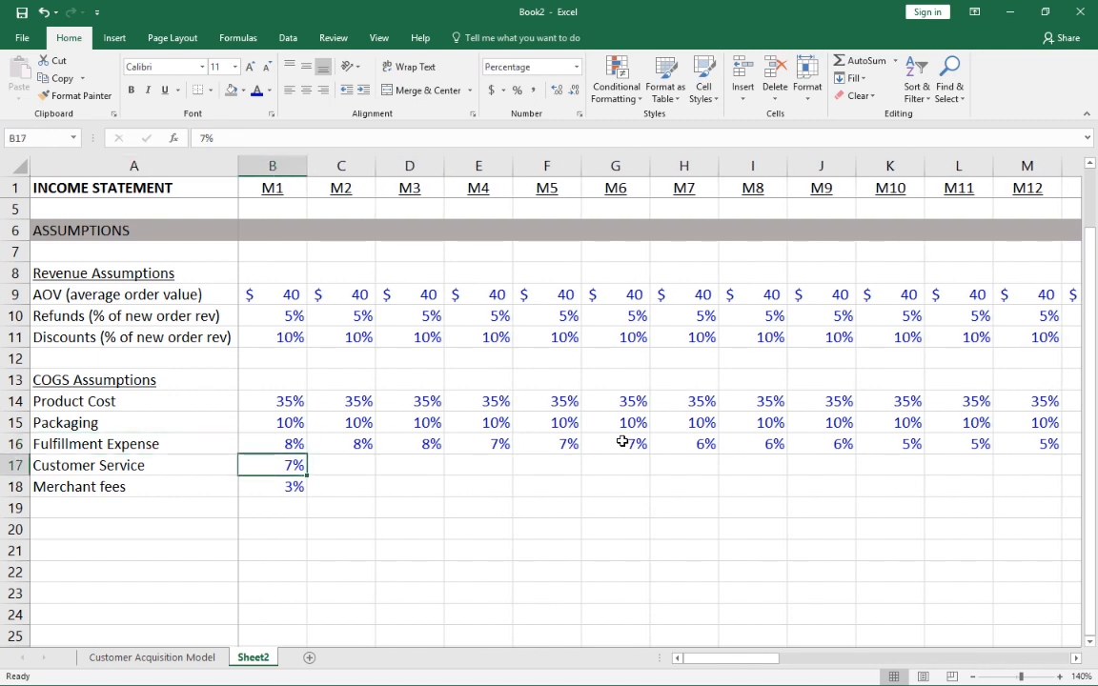
key("Right")
key("Left")
key("ctrl+c")
key("shift+Right")
key("shift+Right")
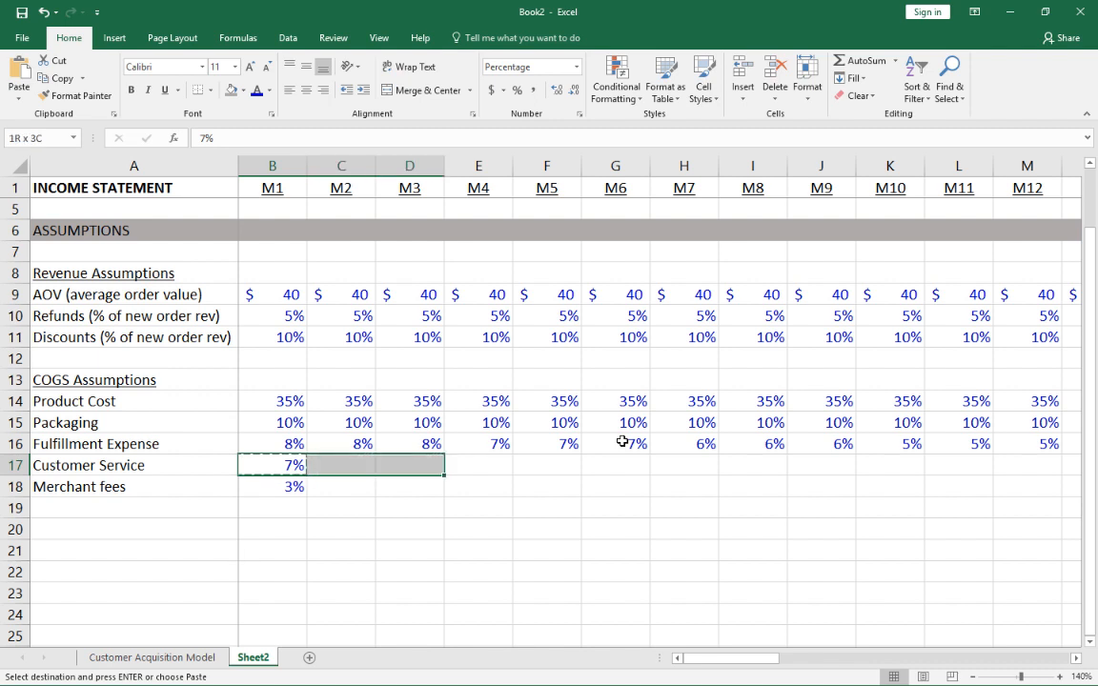
key("ctrl+v")
Set the M4 customer service cost to 6% in the same format and copy it into M5 and M6
key("Right")
key("Right")
key("ctrl+c")
key("Right")
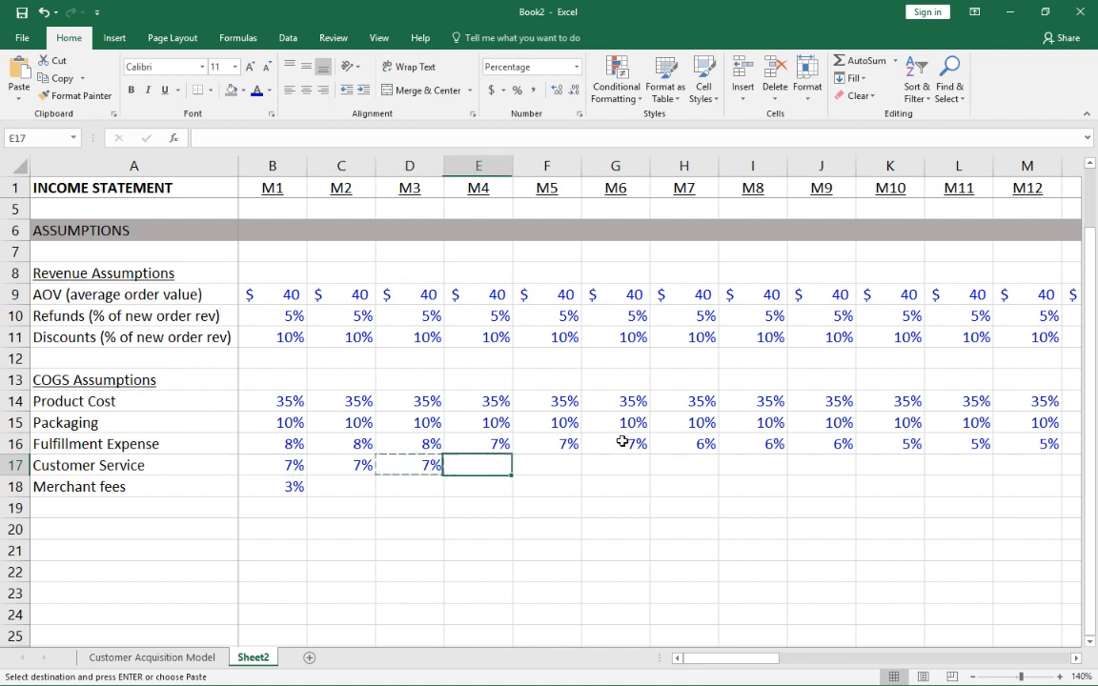
key("ctrl+v")
type("6")
key("ctrl+Return")
key("ctrl+c")
key("Right")
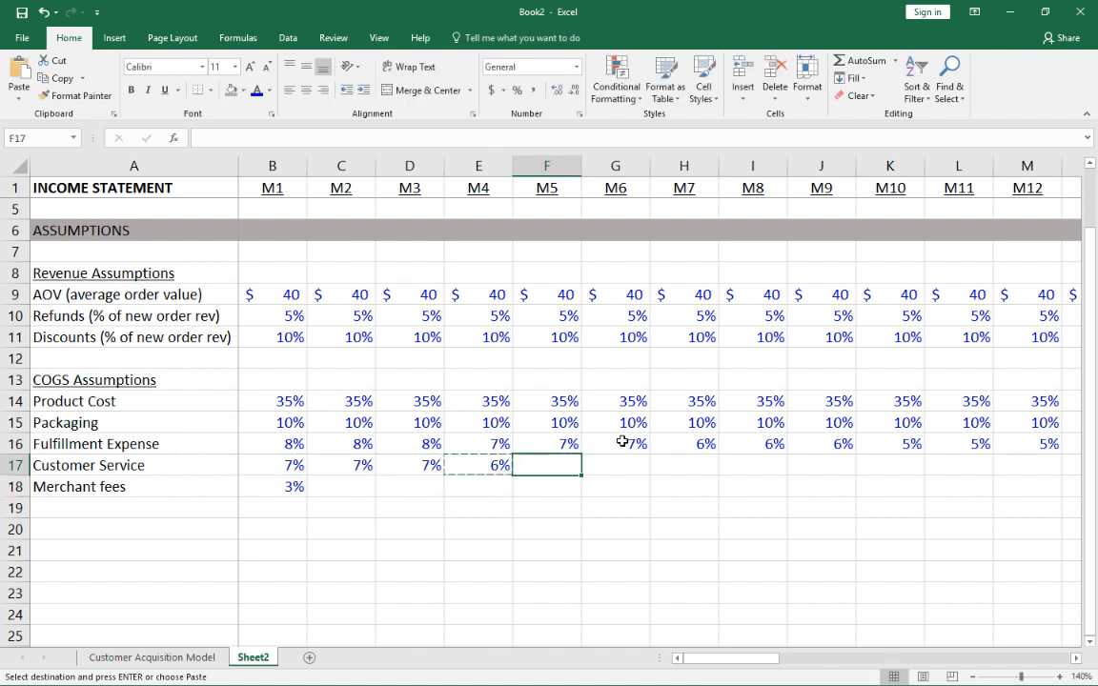
key("ctrl+v")
key("Right")
key("ctrl+v")
key("Escape")
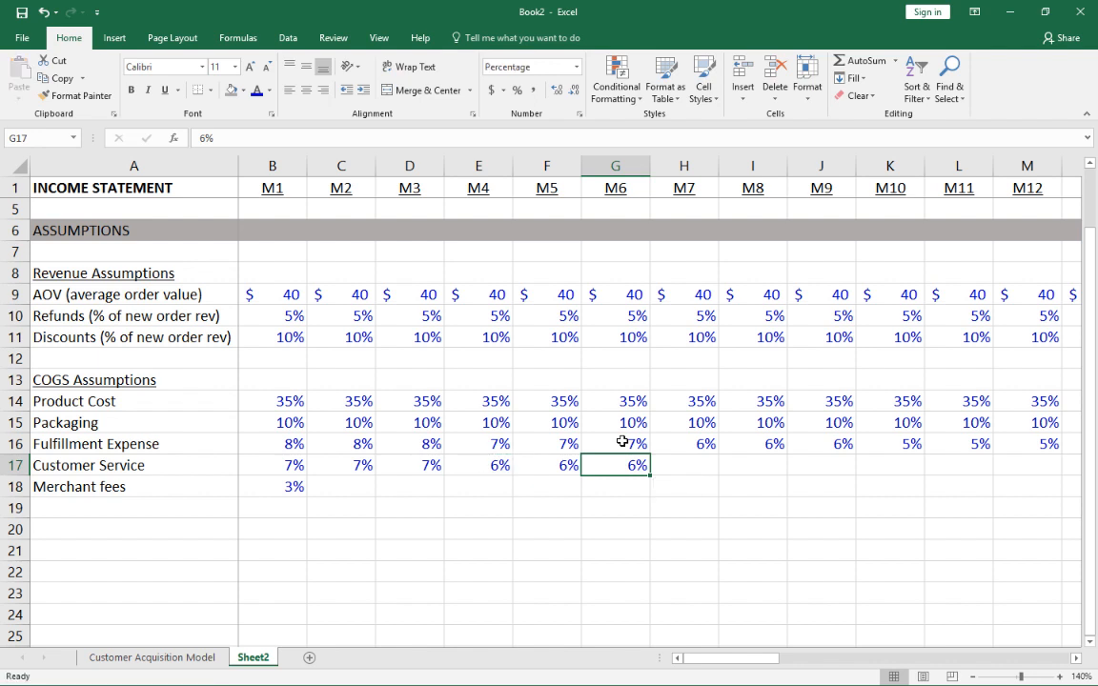
Extend the customer service percentage format to M7 through M9 and set all three months to 5%
key("ctrl+c")
key("Right")
key("ctrl+v")
key("Right")
key("ctrl+v")
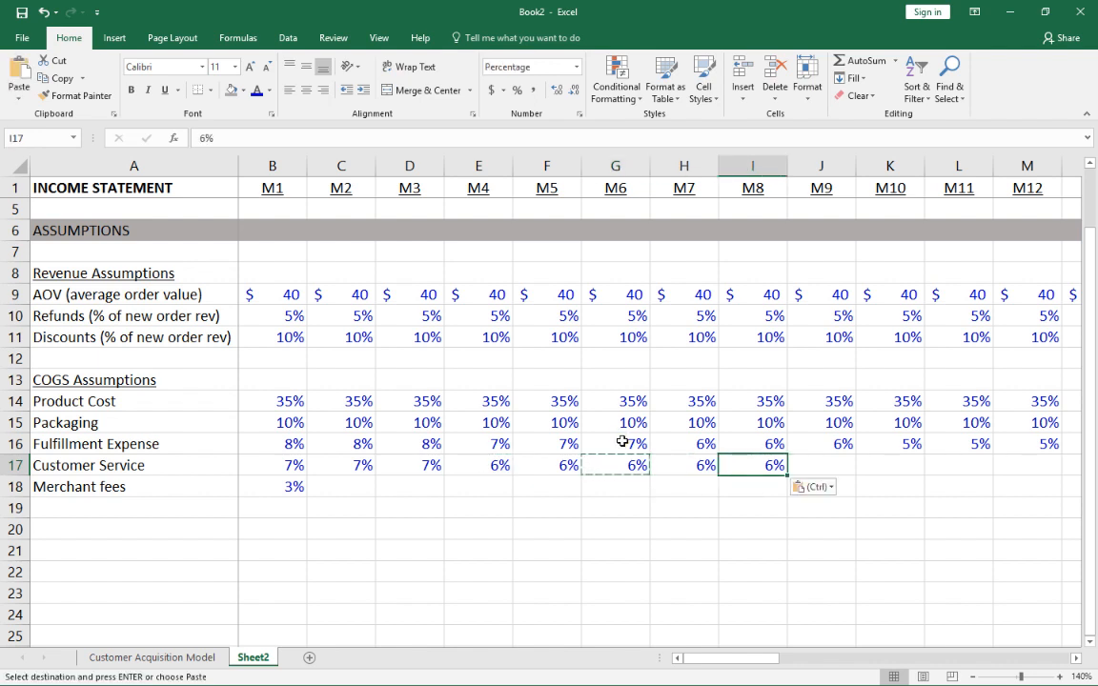
key("Right")
key("ctrl+v")
key("Left")
key("Left")
type("5")
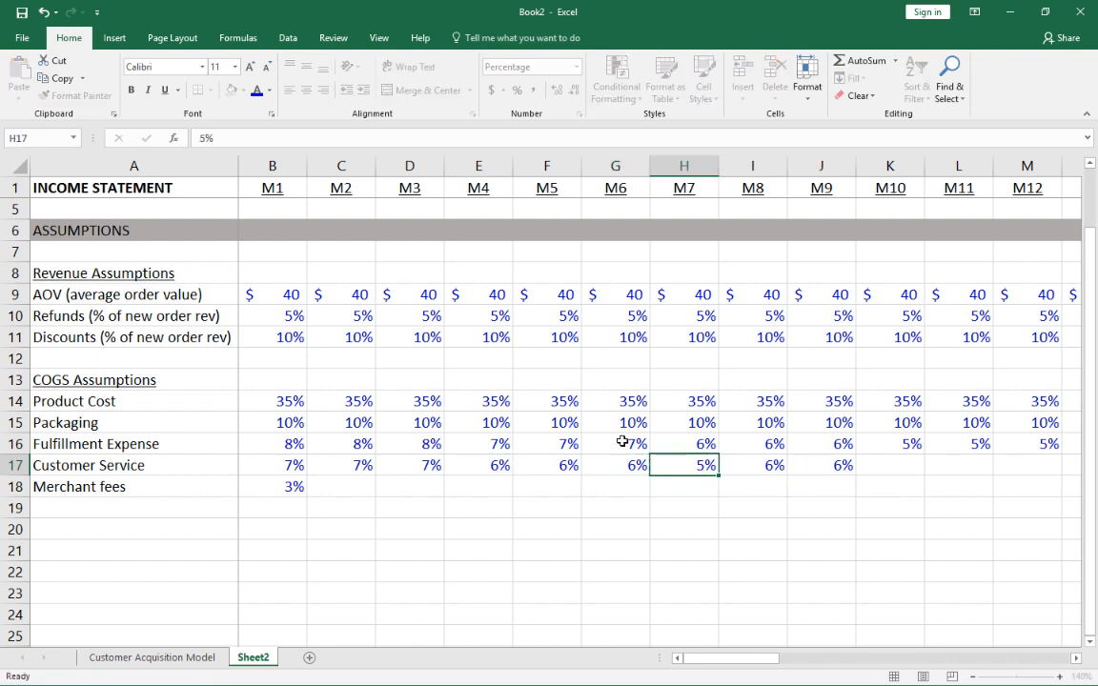
key("ctrl+Return")
key("ctrl+c")
key("Right")
key("ctrl+v")
key("Right")
key("ctrl+v")
Set the M10 customer service cost to 4% in the same format and copy it into M11 and M12
key("Right")
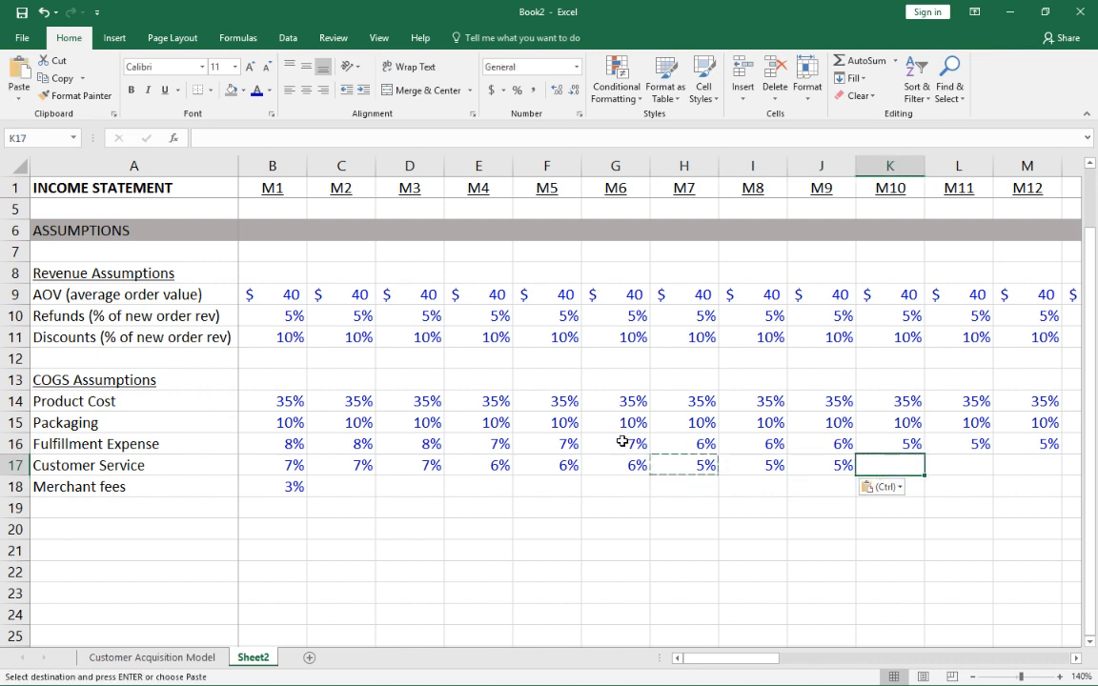
key("Left")
key("ctrl+c")
key("Right")
key("ctrl+v")
type("4")
key("ctrl+Return")
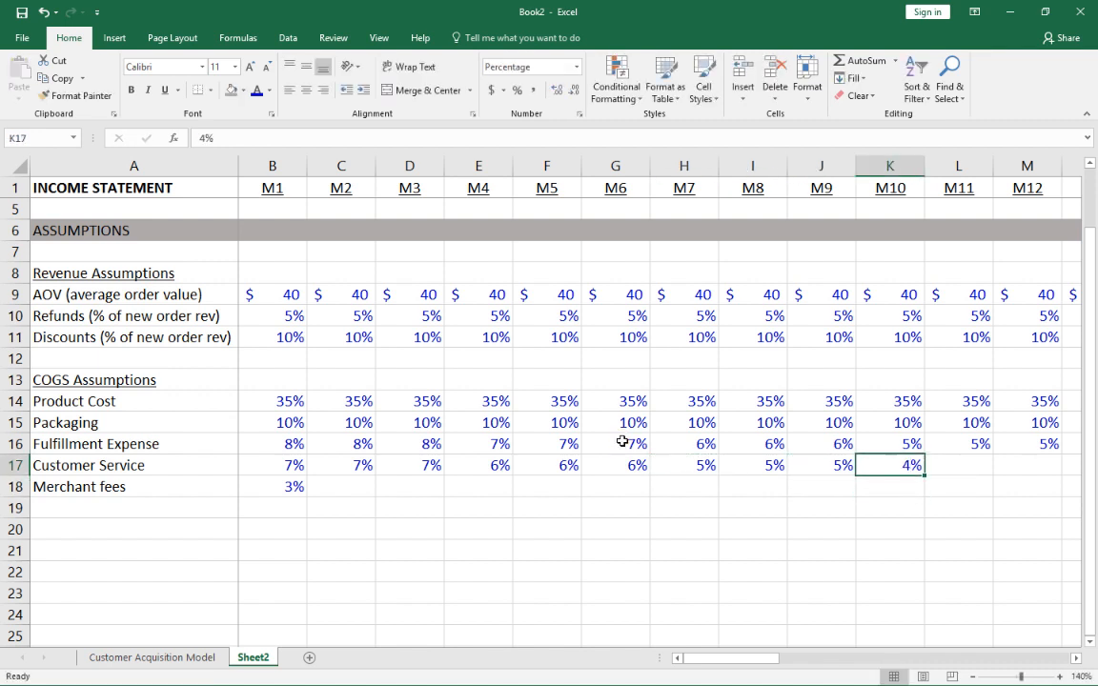
key("ctrl+c")
key("Right")
key("ctrl+v")
key("Right")
key("ctrl+v")
Copy the 3% M1 merchant fee in B18 across M2 through M12
key("Left")
key("Left")
key("Left")
key("Left")
key("Left")
key("Left")
key("Left")
key("Left")
key("Left")
key("Left")
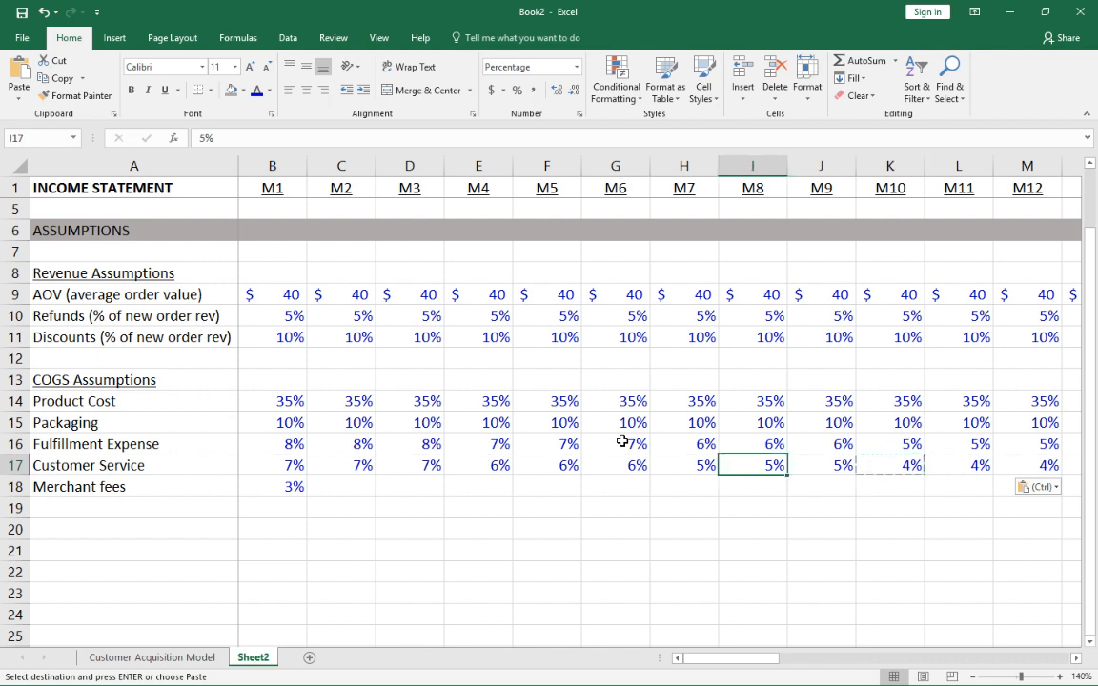
key("Left")
key("Down")
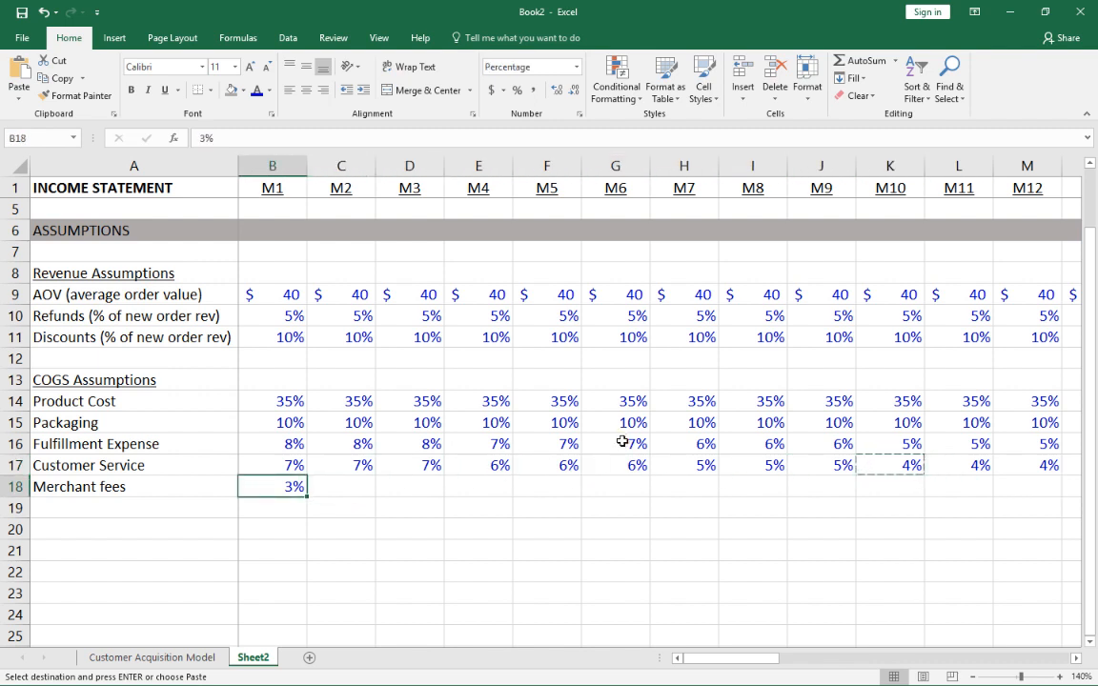
key("ctrl+c")
key("Right")
key("shift+Right")
key("shift+Right")
key("shift+Right")
key("shift+Right")
key("shift+Right")
key("shift+Right")
key("shift+Right")
key("shift+Right")
key("shift+Right")
key("shift+Right")
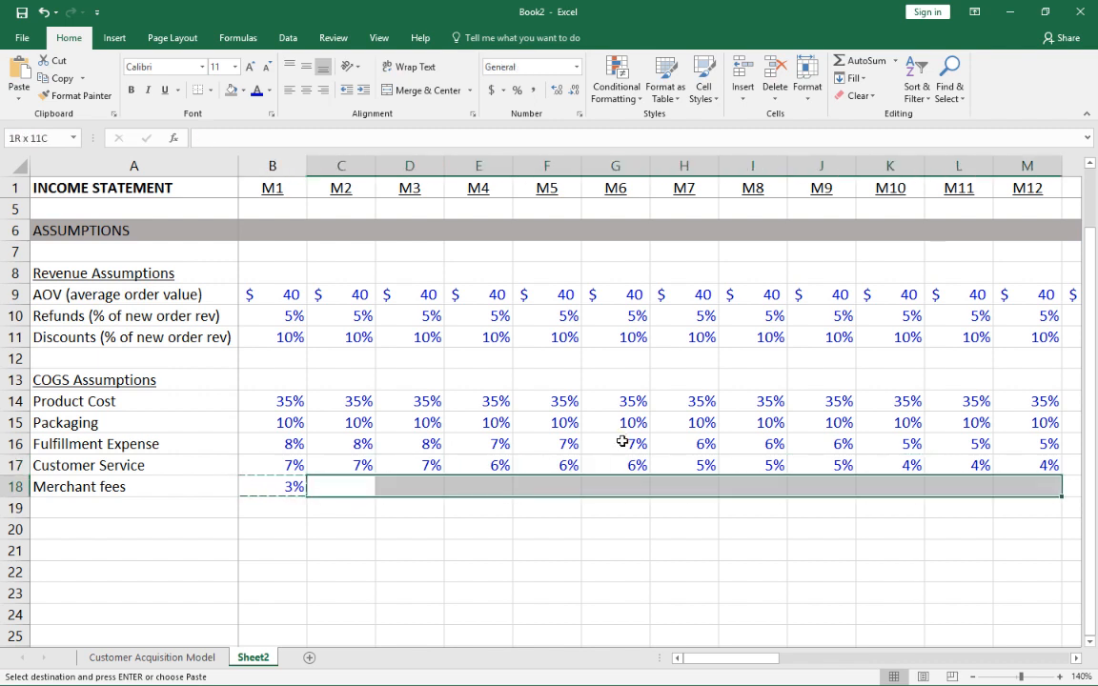
key("ctrl+v")
Copy the five M12 COGS assumptions in M14:M18 across M13 through M48
key("Right")
key("ctrl+Right")
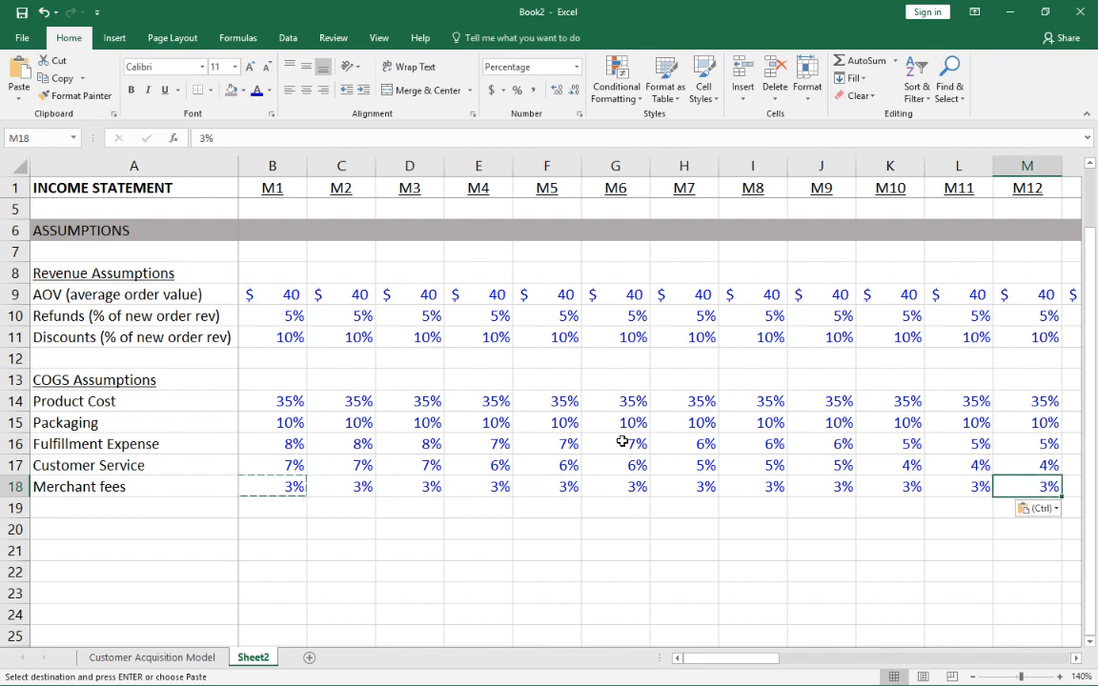
key("Right")
key("Up")
key("Up")
key("Up")
key("Left")
key("Up")
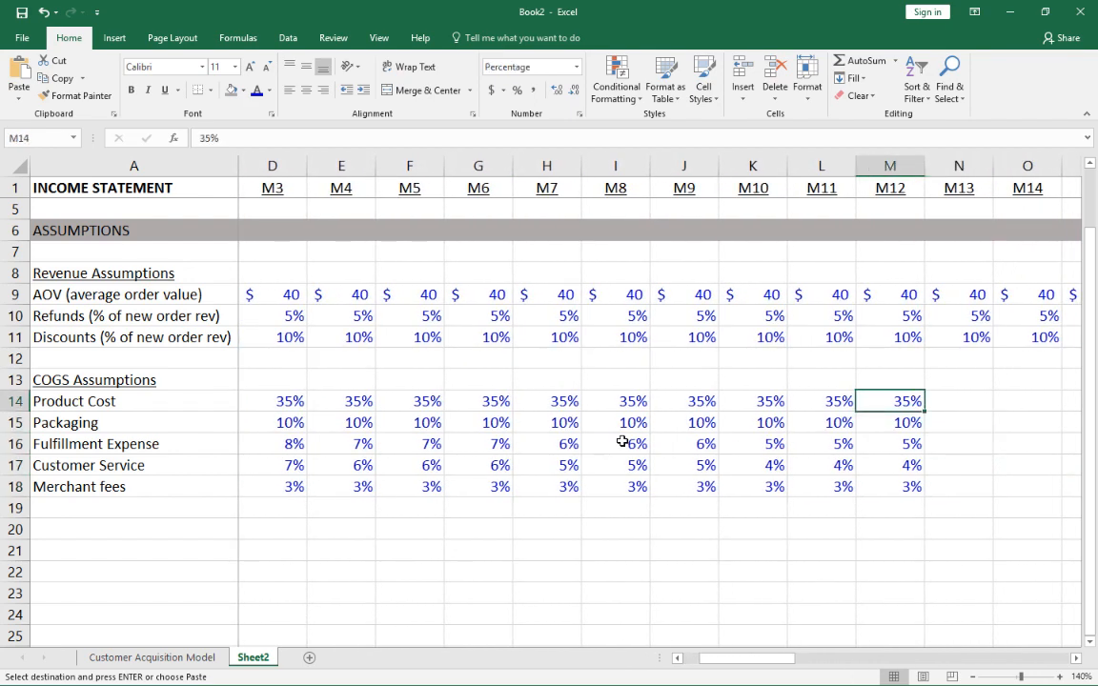
key("shift+Down")
key("shift+Down")
key("shift+Down")
key("shift+Down")
key("ctrl+c")
key("Right")
key("shift+Right")
key("shift+Right")
key("shift+Right")
key("shift+Right")
key("shift+Right")
key("shift+Right")
key("shift+Right")
key("shift+Right")
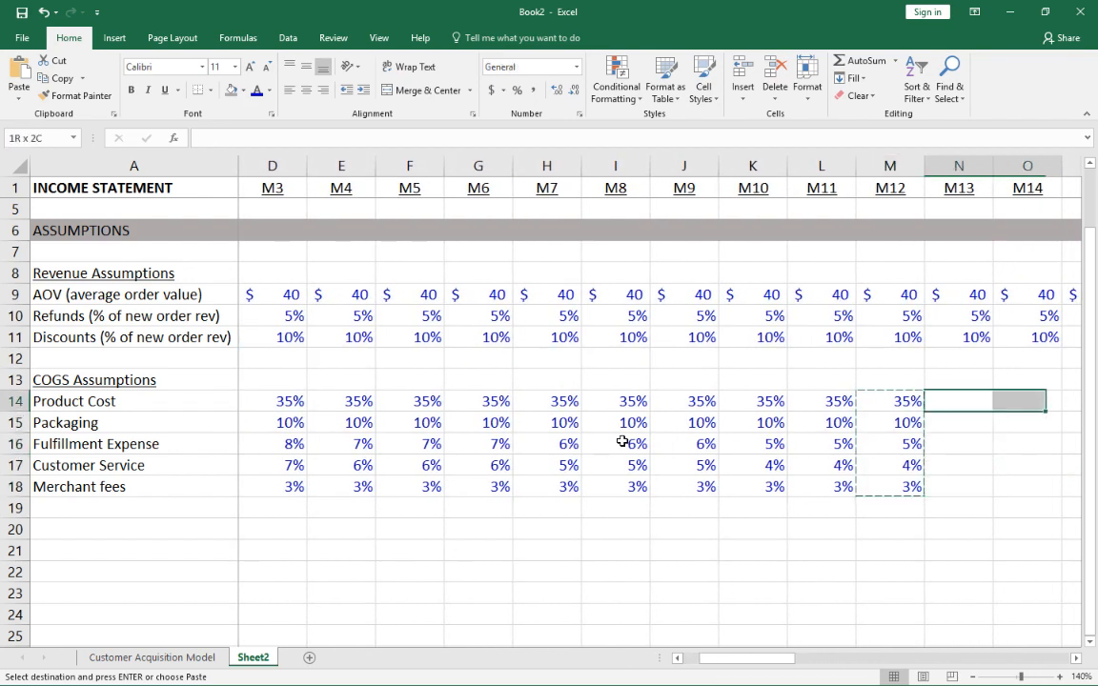
key("shift+Right")
key("shift+Right")
key("shift+Right")
key("shift+Right")
key("shift+Right")
key("shift+Right")
key("shift+Right")
key("shift+Right")
key("shift+Right")
key("shift+Right")
key("shift+Right")
key("shift+Right")
key("shift+Right")
key("shift+Right")
key("shift+Right")
key("shift+Right")
key("shift+Right")
key("shift+Right")
key("shift+Right")
key("shift+Right")
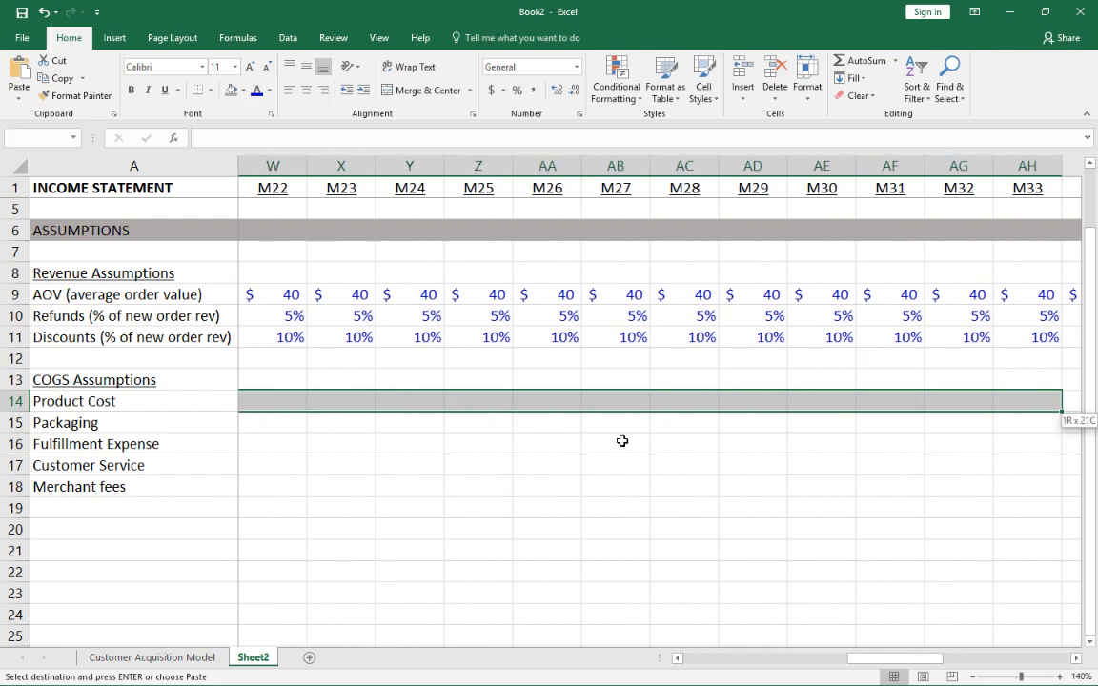
key("shift+Right")
key("shift+Right")
key("shift+Right")
key("shift+Right")
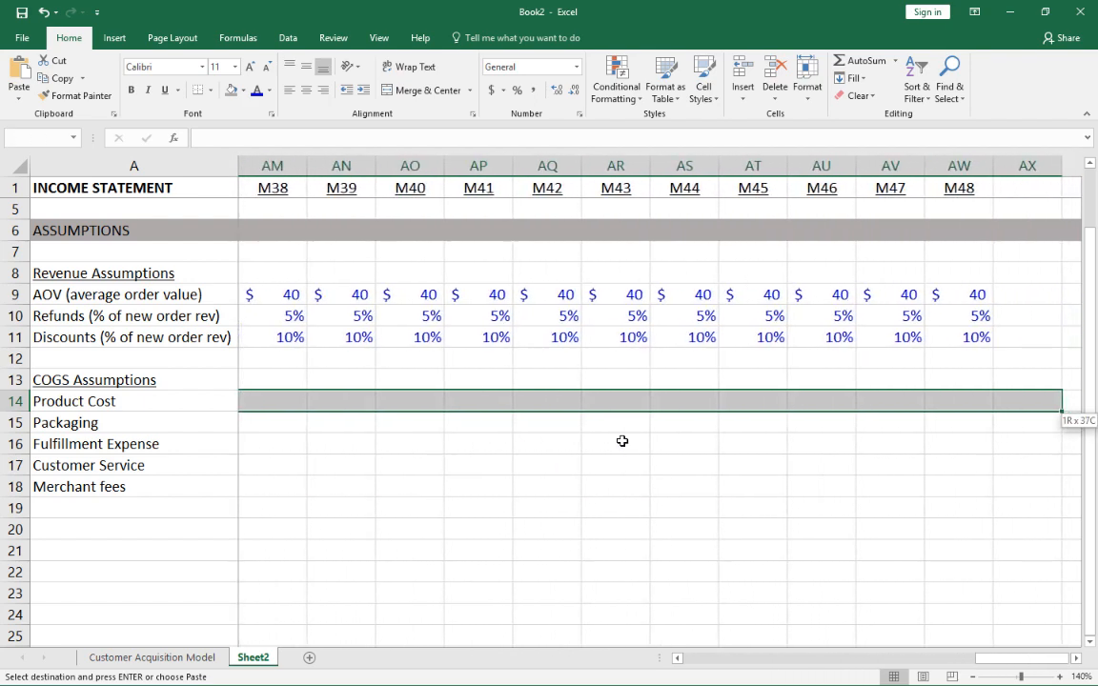
key("shift+Left")
key("ctrl+v")
key("Left")
key("Left")
key("Left")
key("Left")
key("Left")
key("Left")
key("Left")
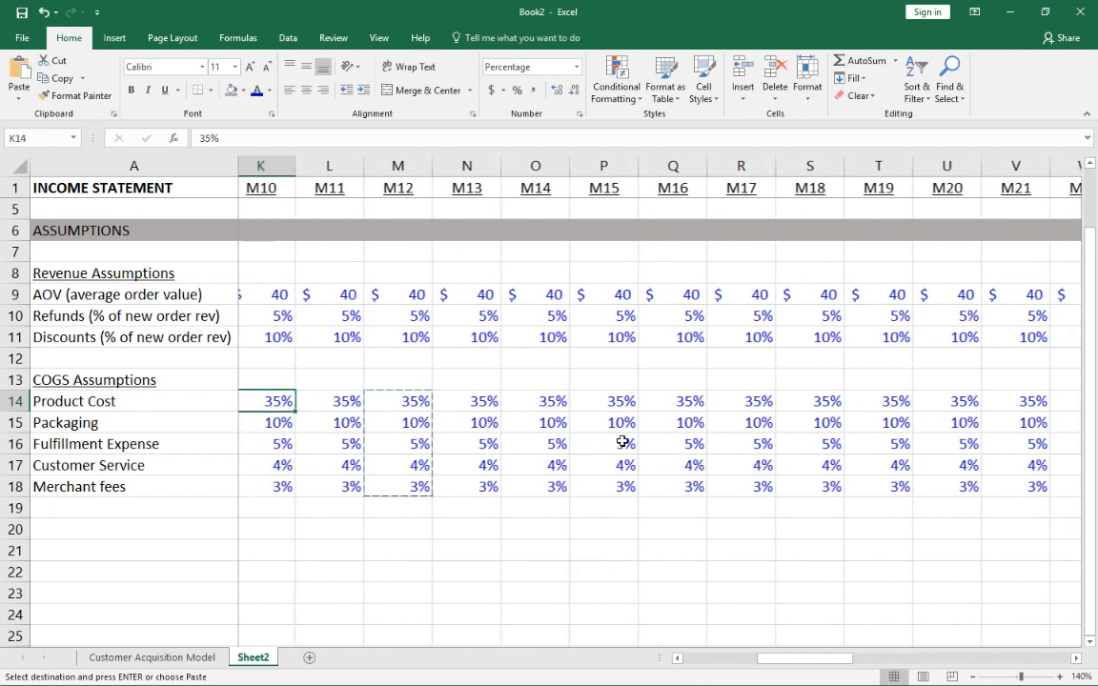
key("Escape")
Add an underlined OPERATING EXPENSES heading in A20, below the COGS assumptions
key("Left")
key("Left")
key("Left")
key("Left")
key("Left")
key("Left")
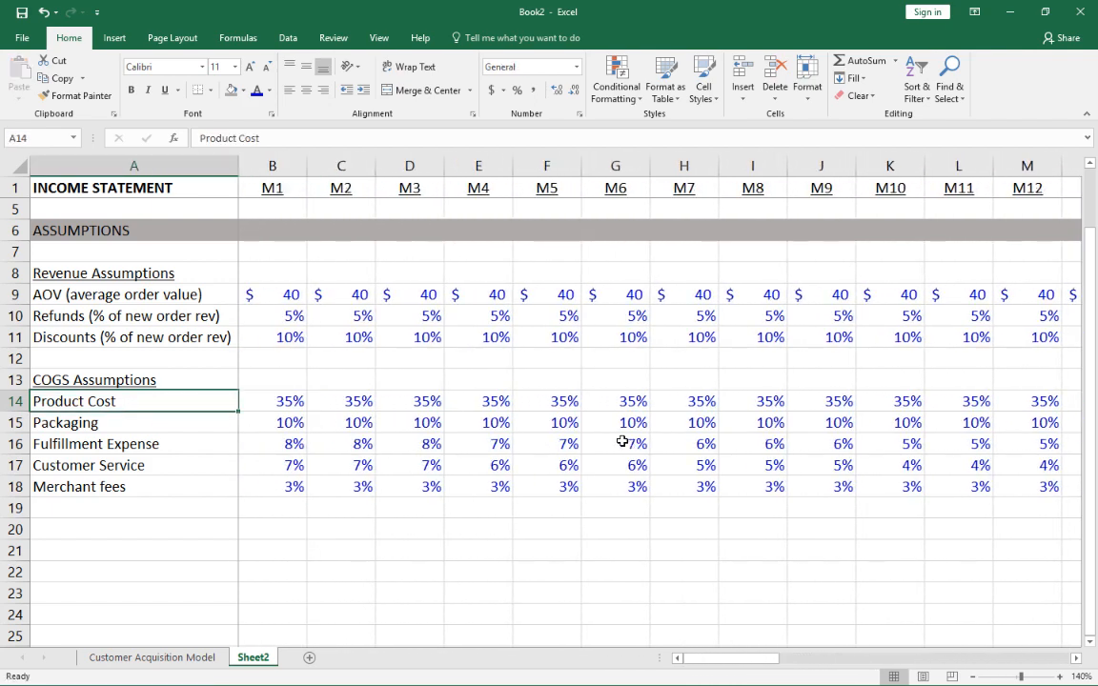
key("Down")
key("Down")
key("Down")
key("Down")
key("Down")
key("Down")
key("Down")
key("Down")
key("Down")
key("Down")
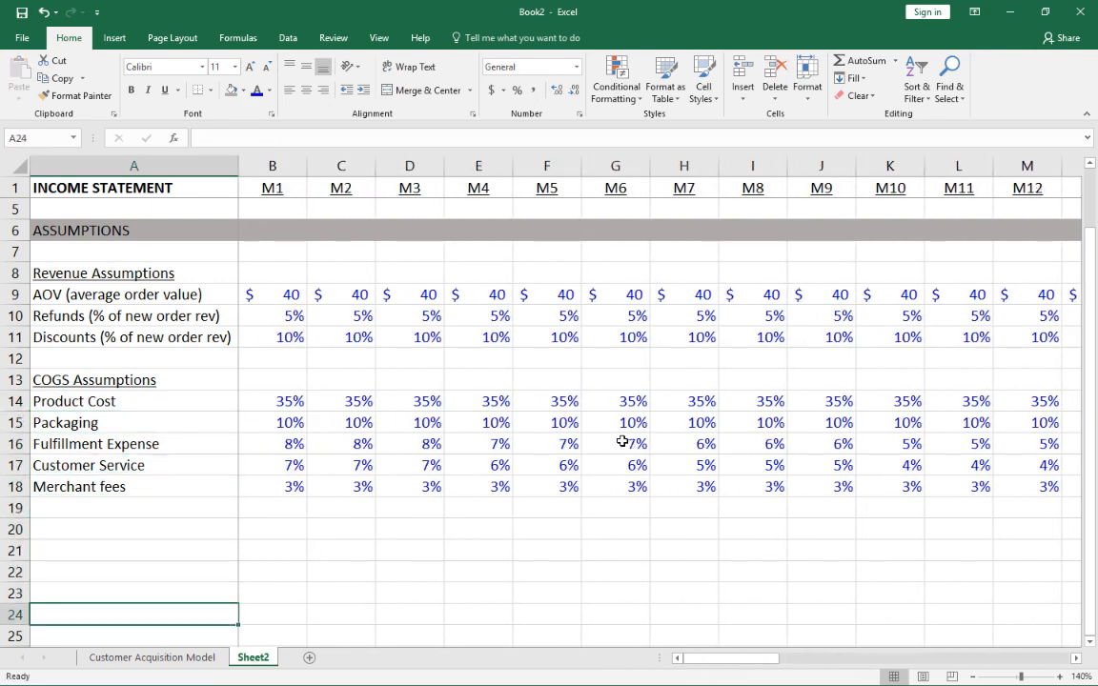
key("Up")
key("Up")
key("Up")
key("Up")
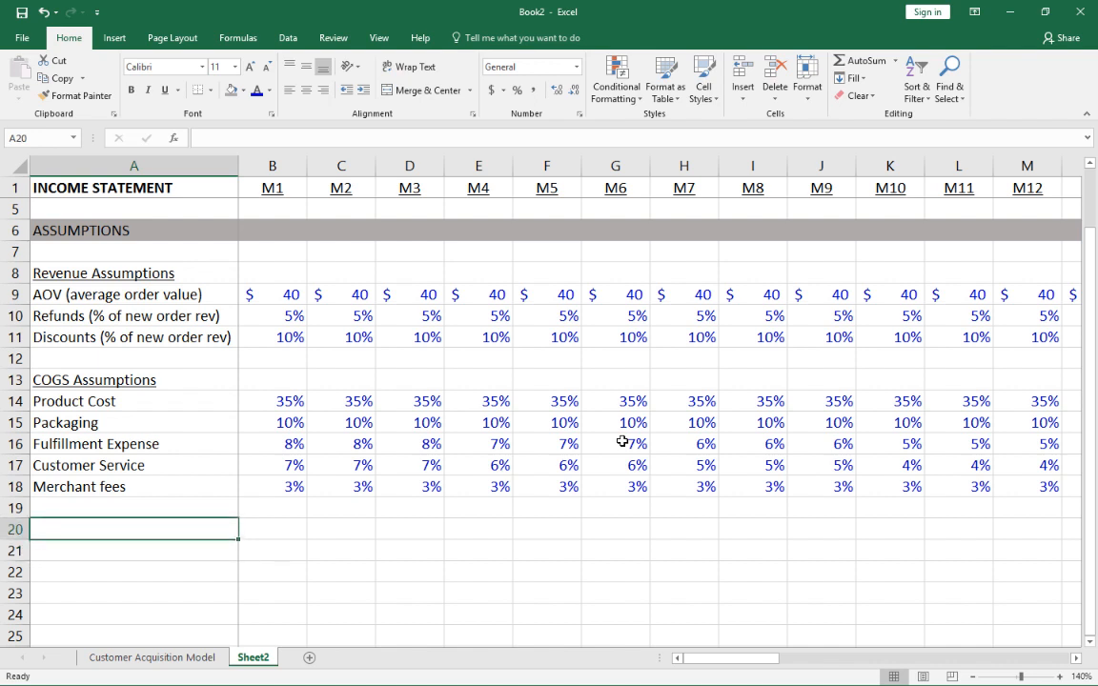
type("O")
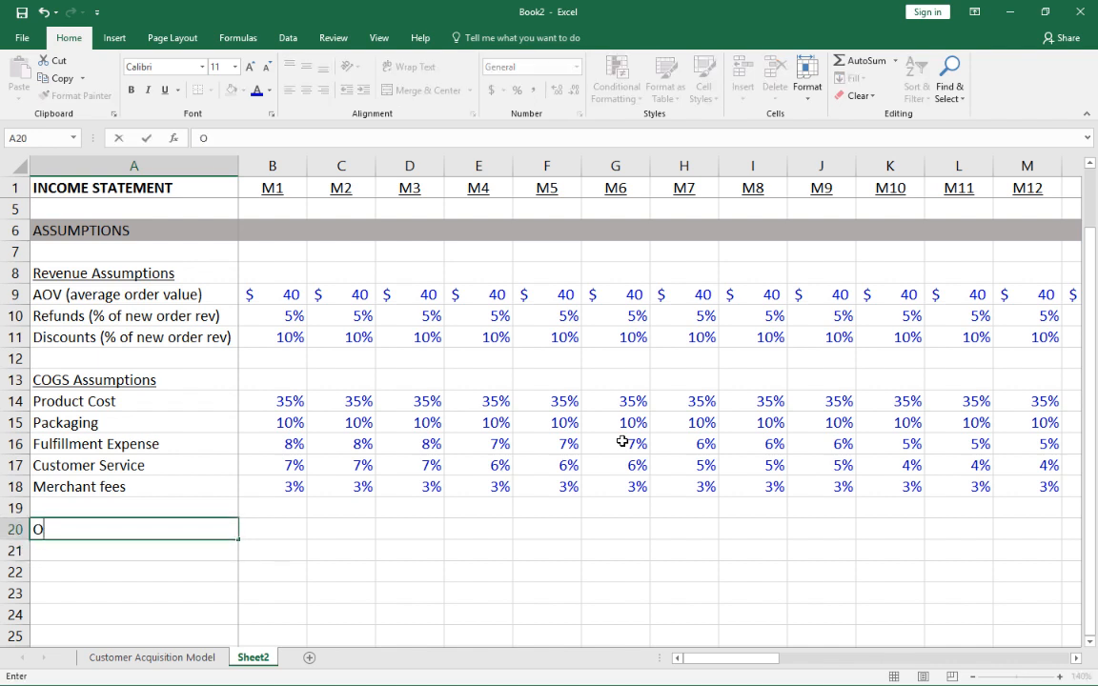
type("PERATING EXPENSES")
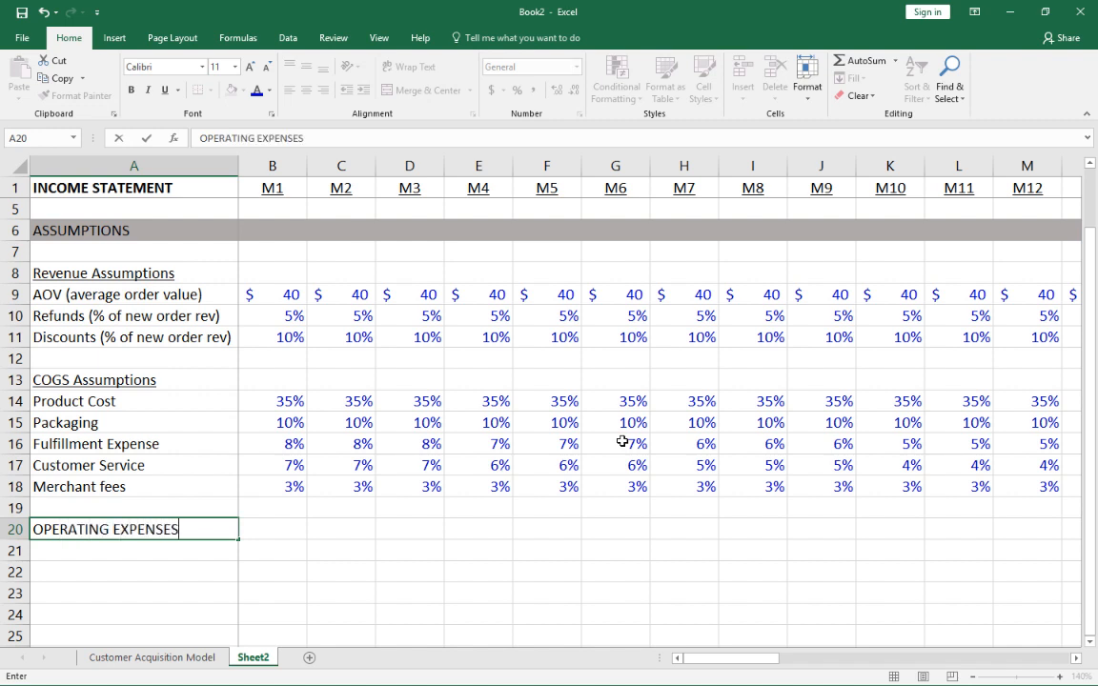
key("Return")
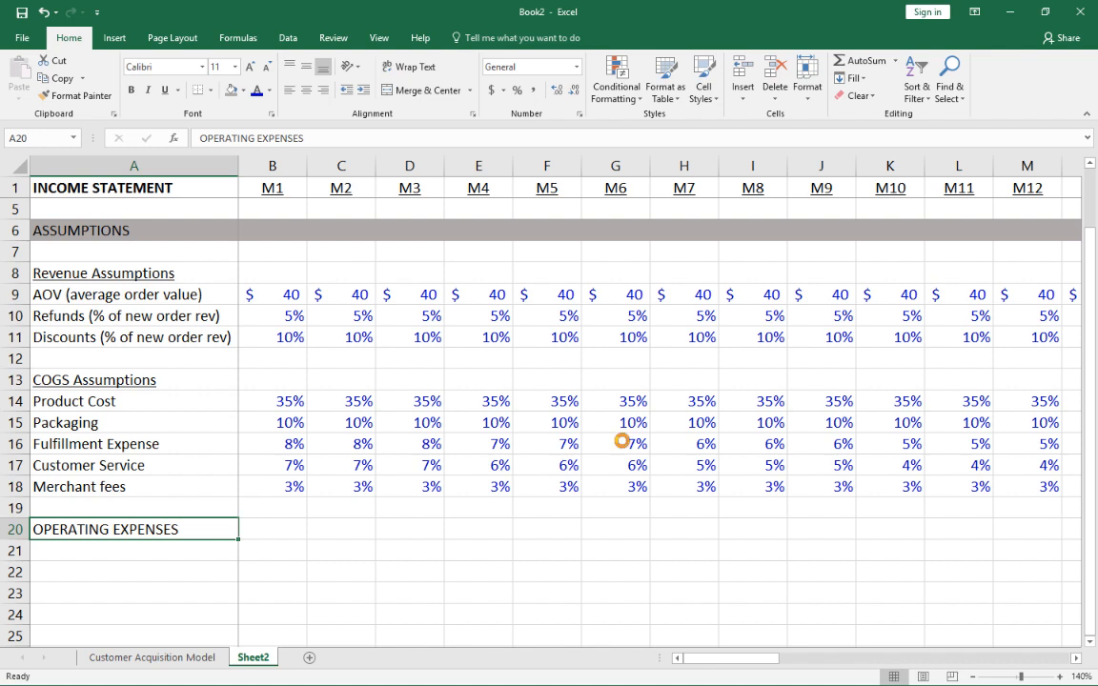
key("ctrl+u")
Add an underlined Headcount subheading in A22
key("Down")
key("Down")
key("Down")
key("Down")
key("Down")
key("Down")
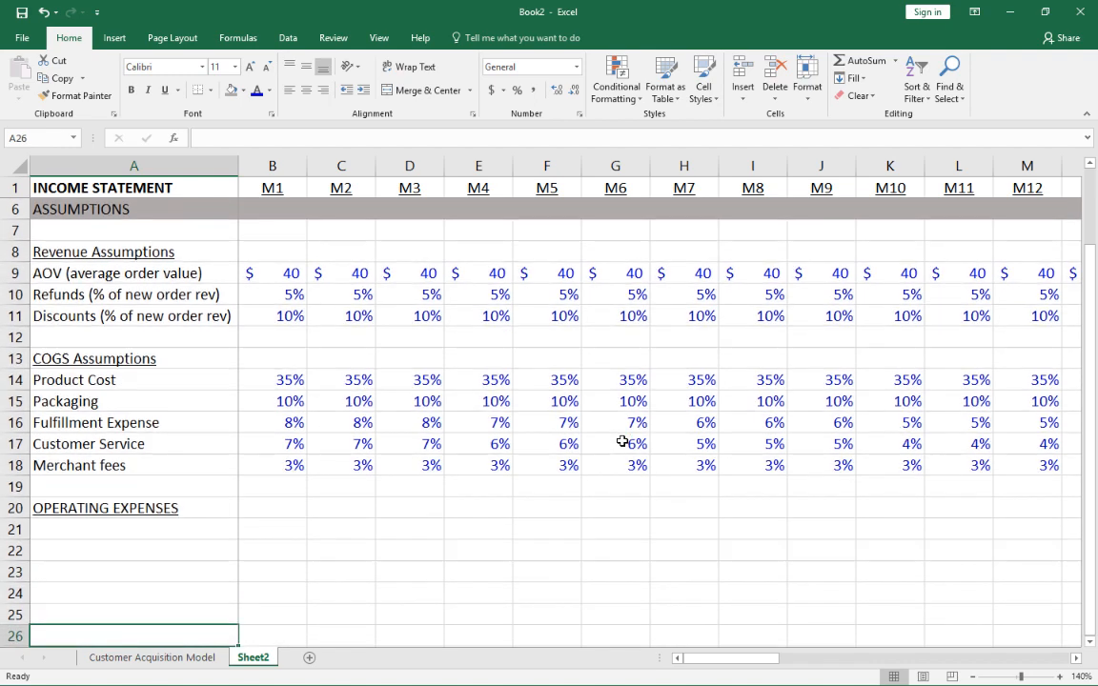
key("Down")
key("Down")
key("Down")
key("Up")
key("Up")
key("Up")
key("Up")
key("Up")
key("Up")
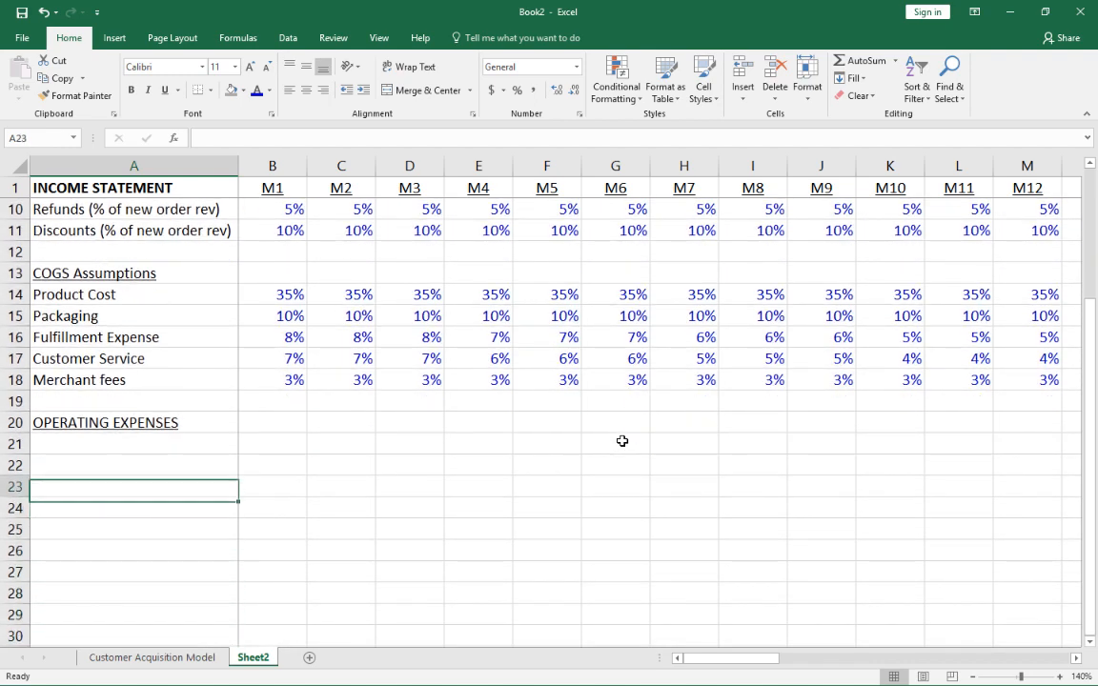
key("Up")
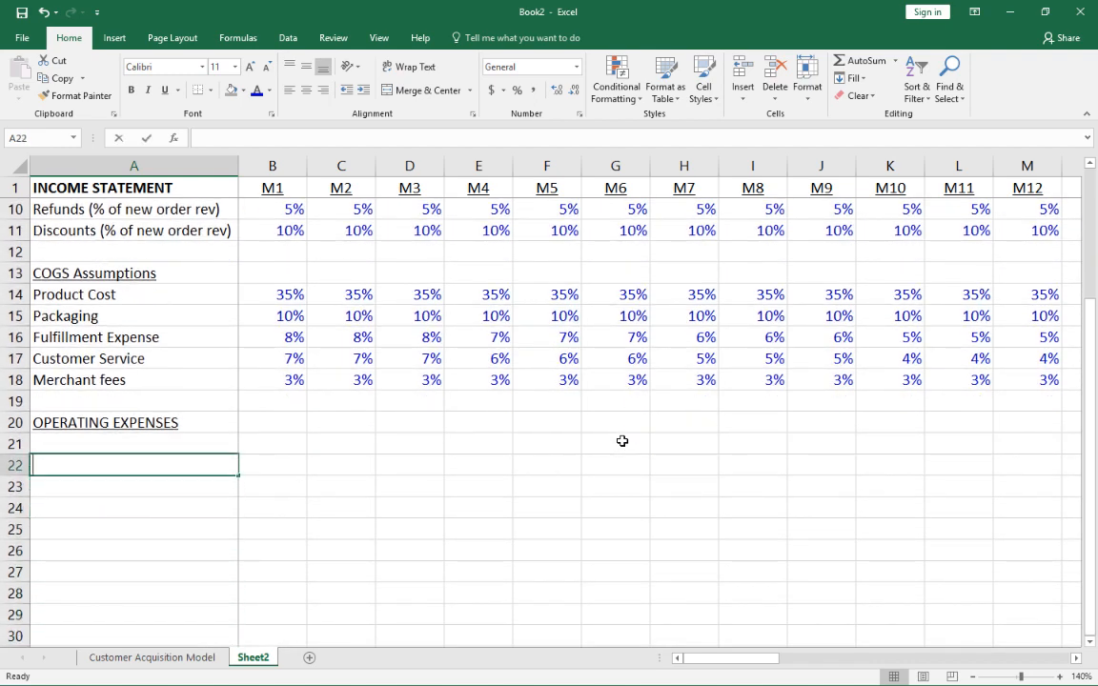
type("Headcount")
key("ctrl+Return")
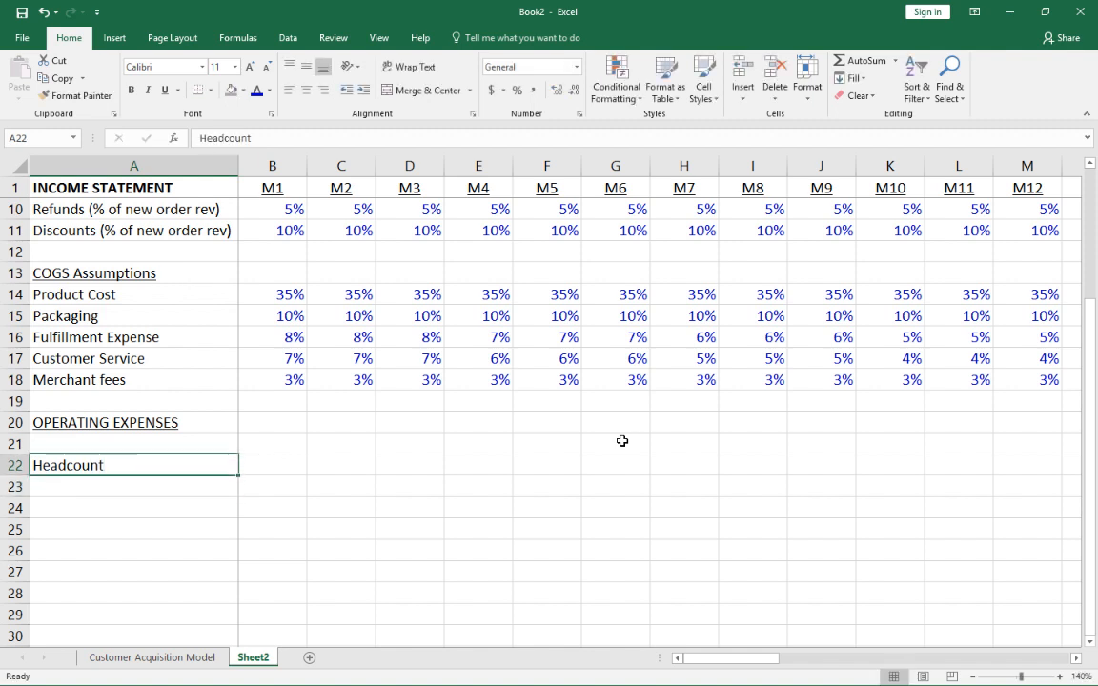
key("ctrl+u")
List Marketing / Sales, Merchandising, Product, Technology and Executive & Admin in A23:A27 under Headcount
key("Down")
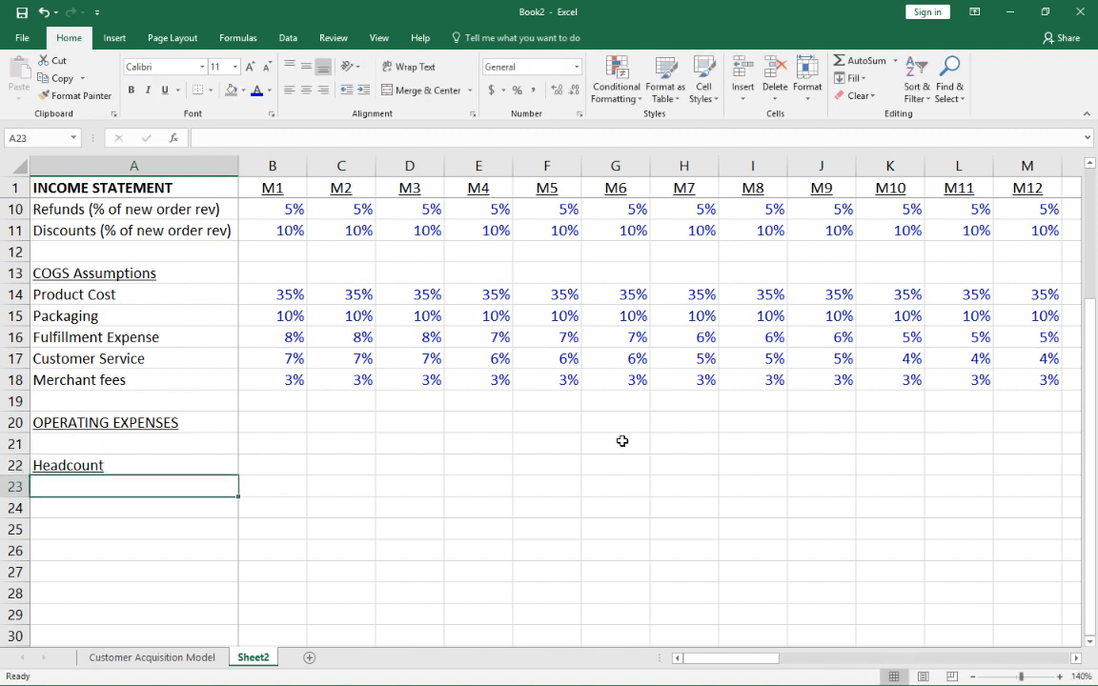
type("Marketing")
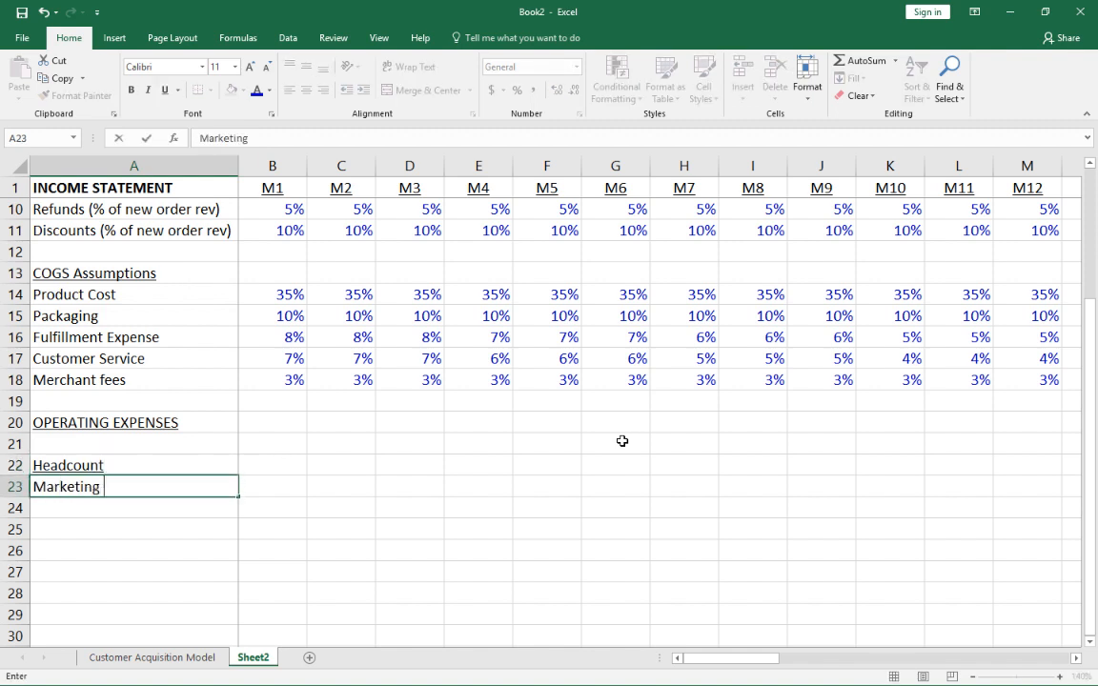
type(" / Sales")
key("Return")
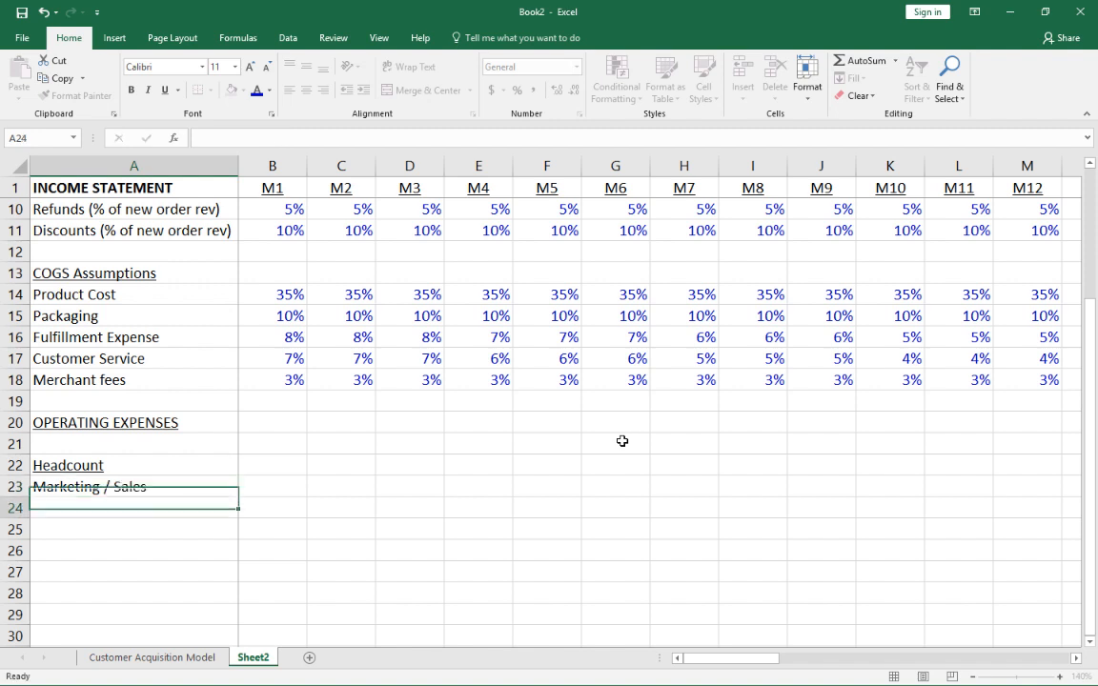
type("Merchandi")
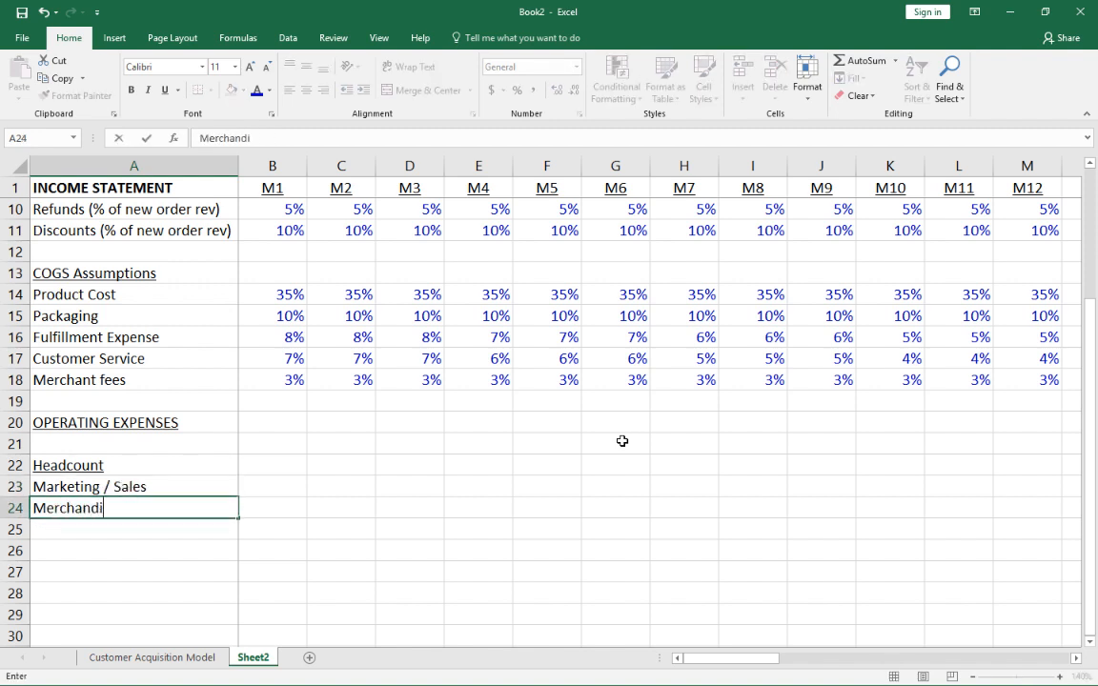
type("sing")
key("Return")
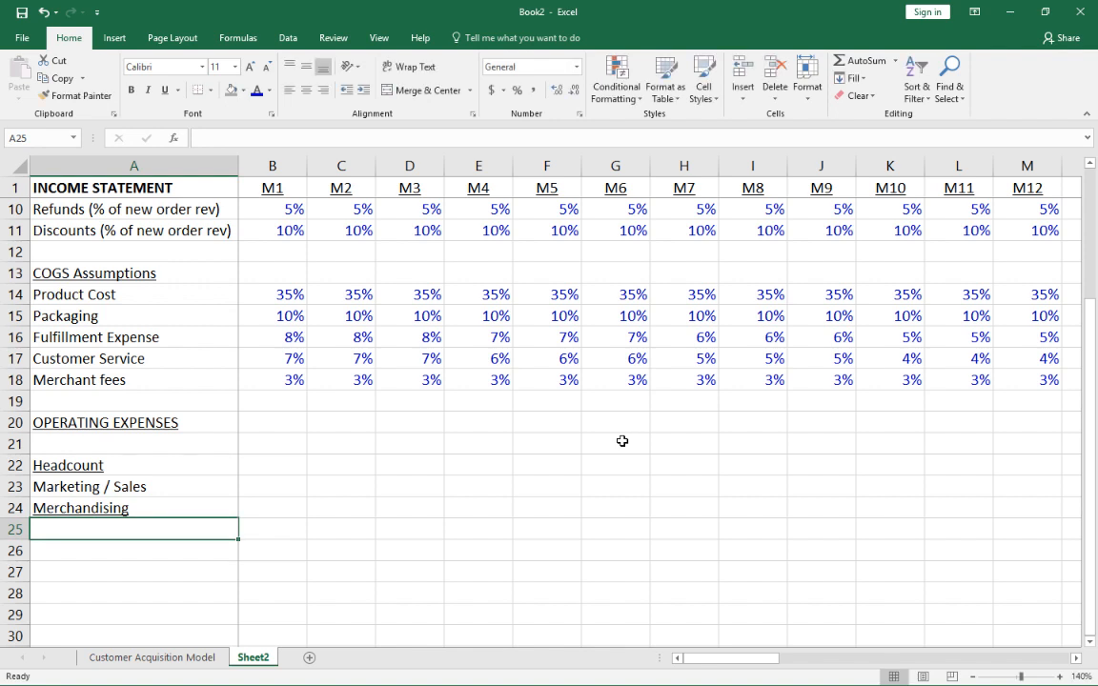
type("Product")
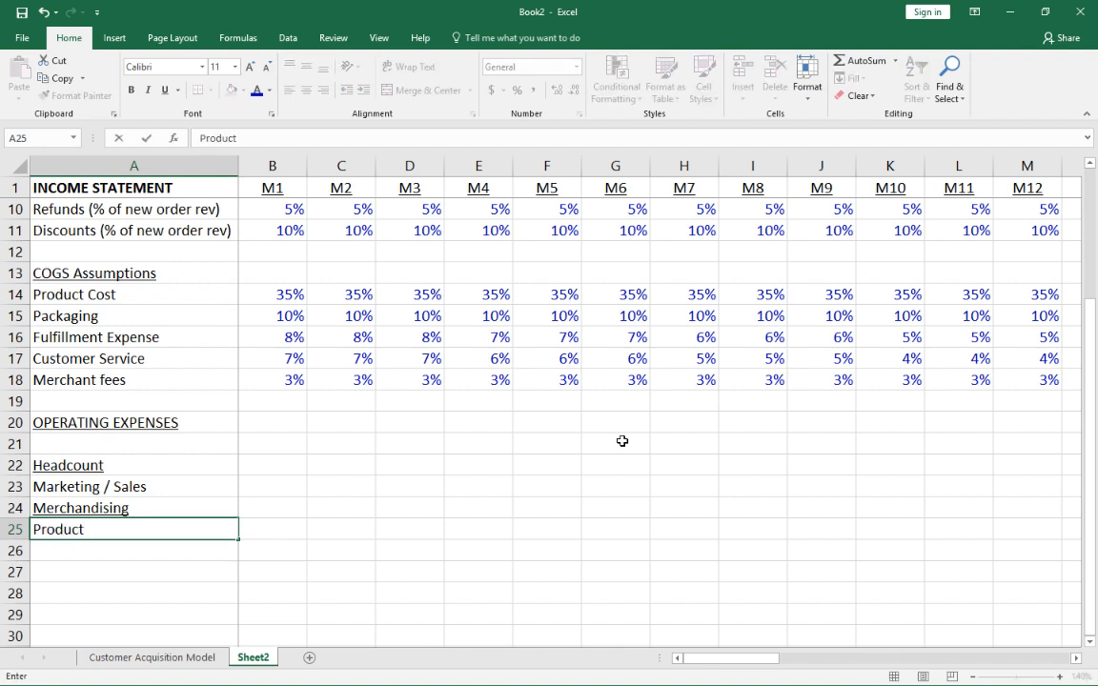
key("Return")
type("Technology")
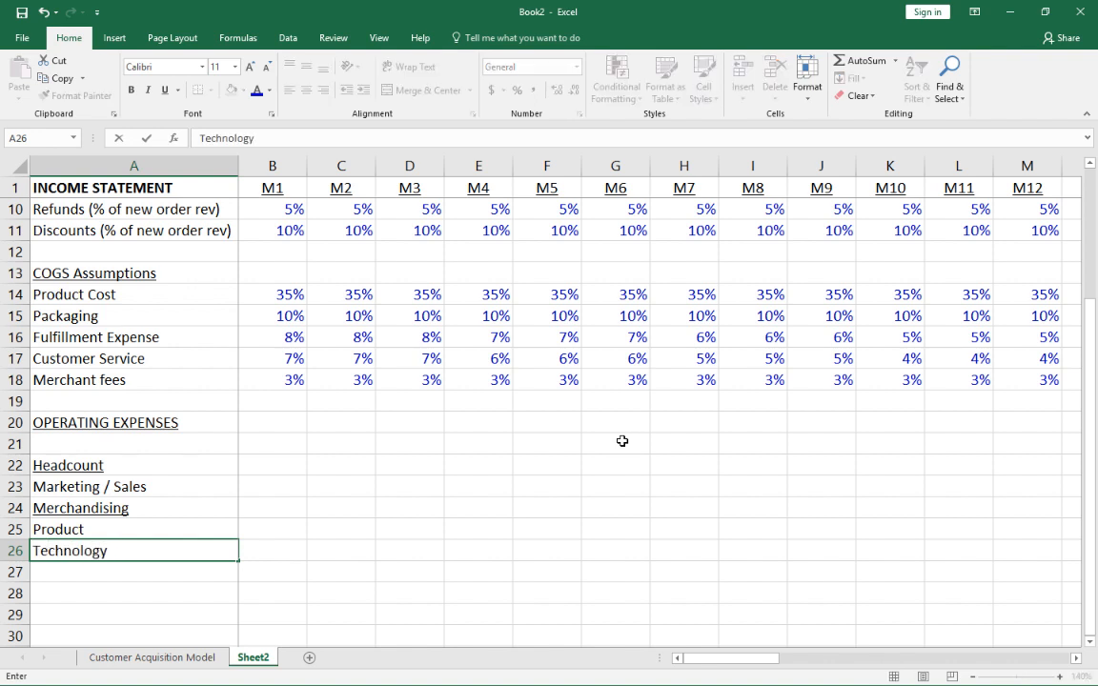
key("Return")
type("Executiv")
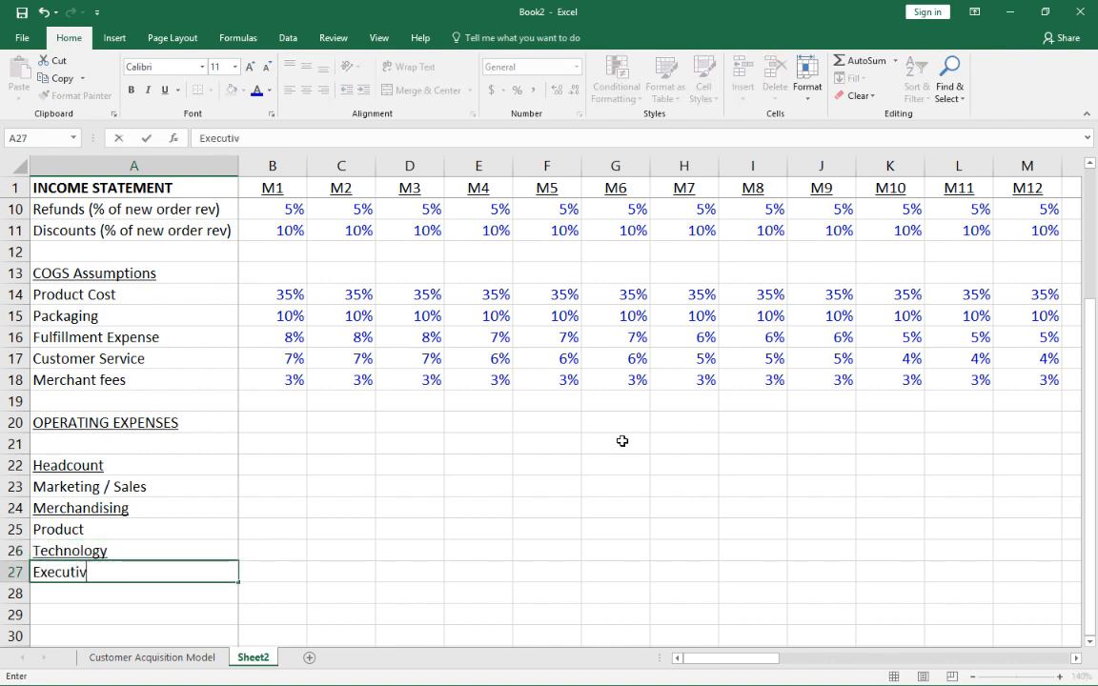
type("e & Admi")
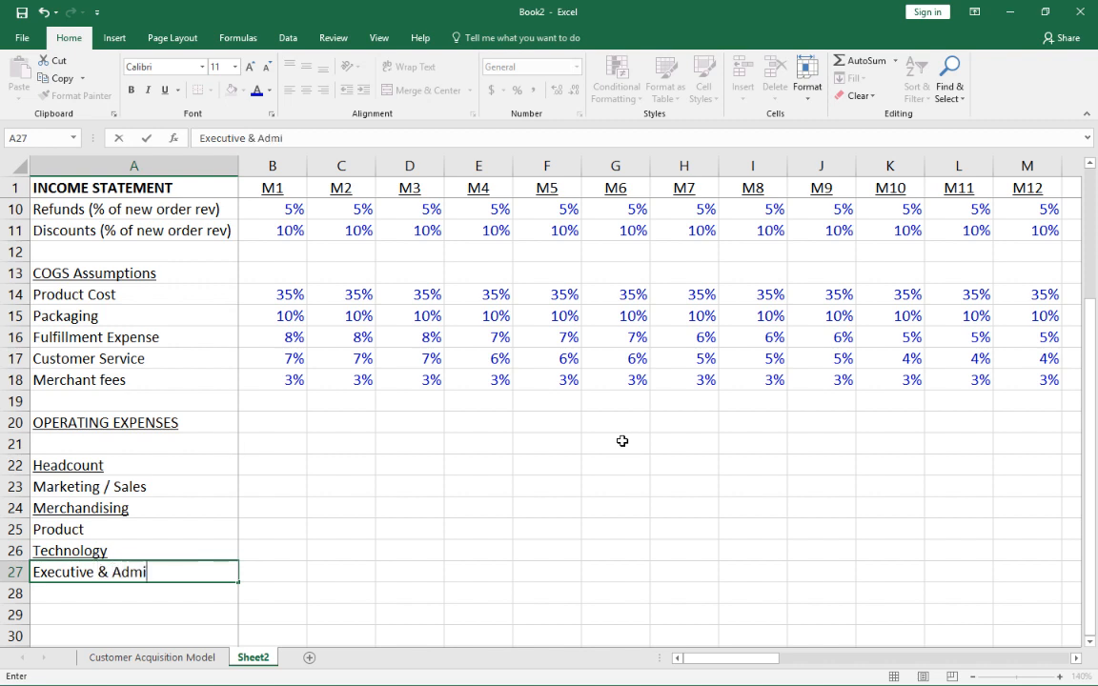
key("Return")
Remove the underline from the Merchandising and Technology labels in the headcount list
key("Up")
key("Up")
key("Up")
key("Up")
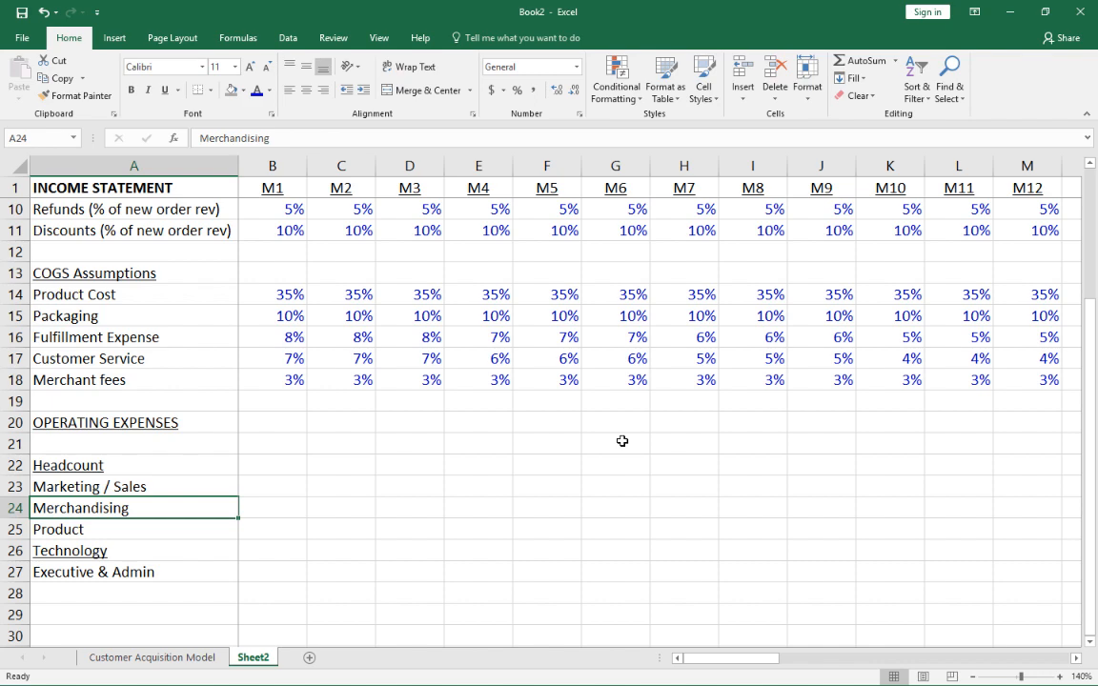
key("Down")
key("Down")
key("ctrl+u")
key("Down")
key("Down")
key("Down")
key("Down")
key("Down")
key("Down")
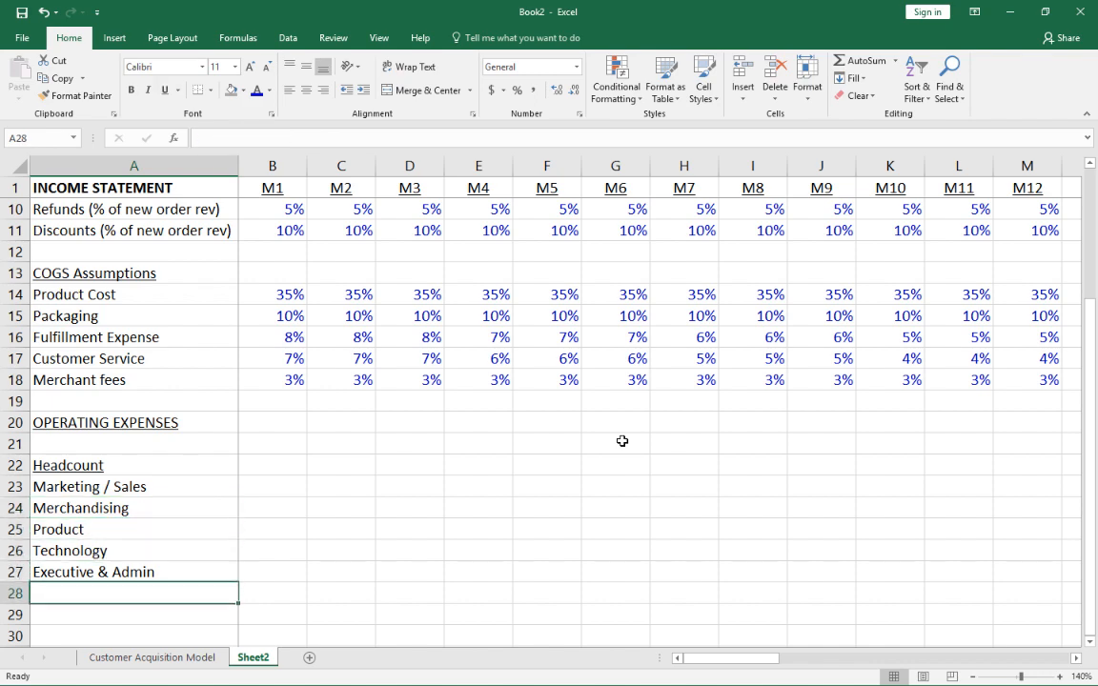
Insert a blank column B between the row labels and the M1 column, and make it narrower than the inserted width
key("Up")
key("Up")
key("Up")
key("Up")
key("Up")
key("Up")
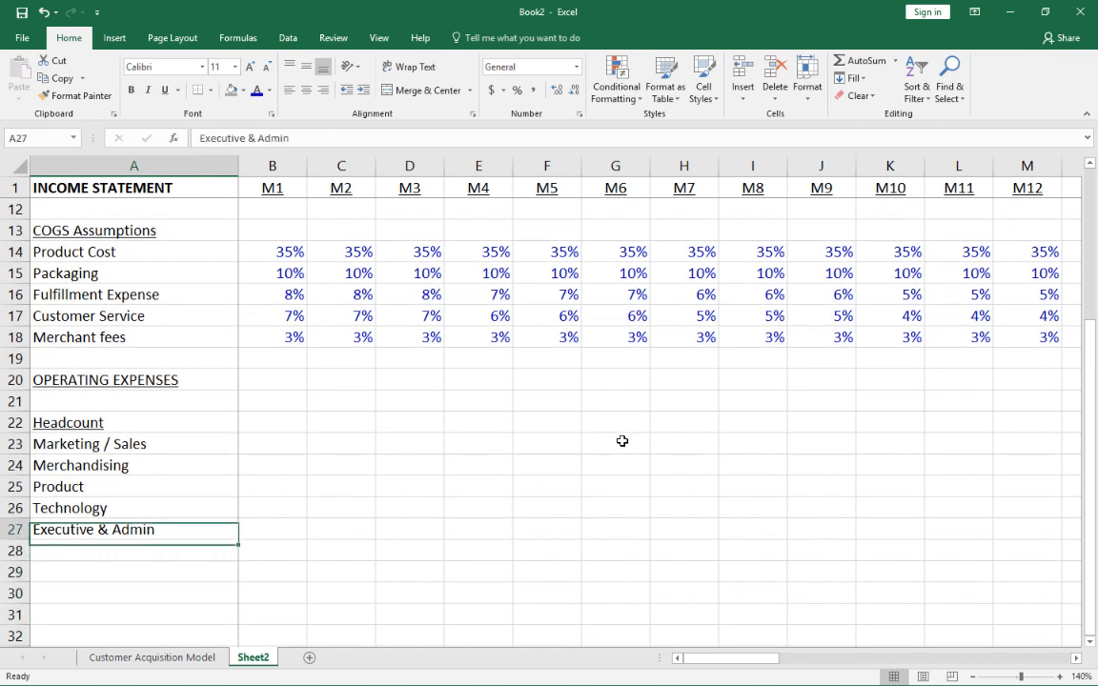
key("Up")
key("Right")
key("Up")
key("Up")
key("Up")
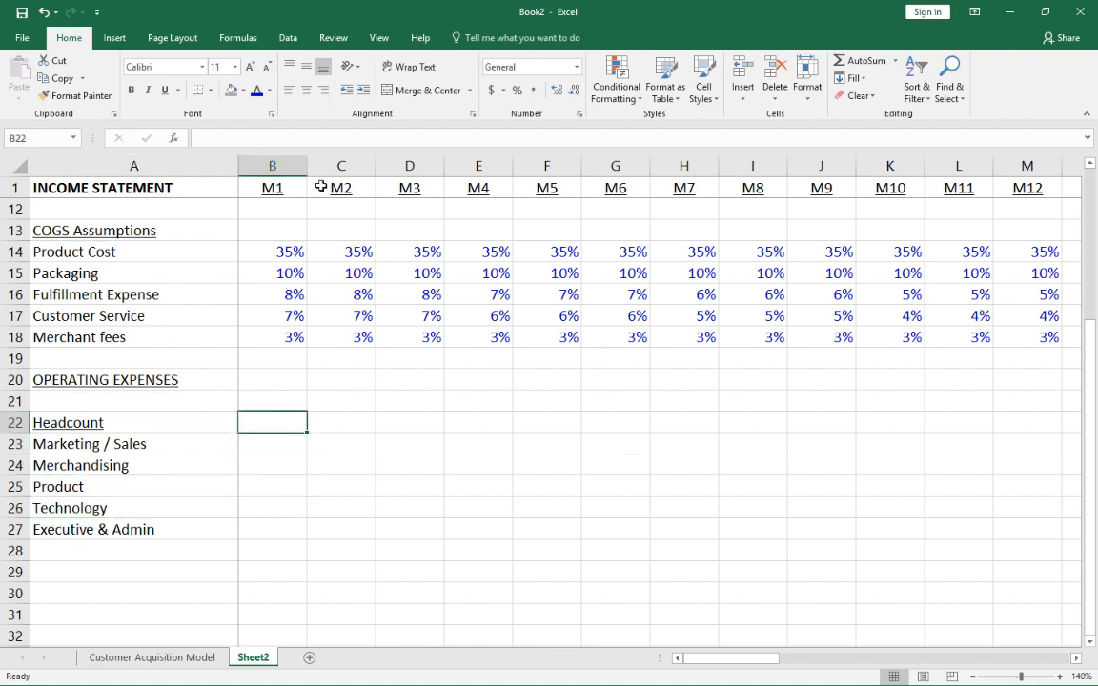
left_click(267, 164)
left_click(742, 71)
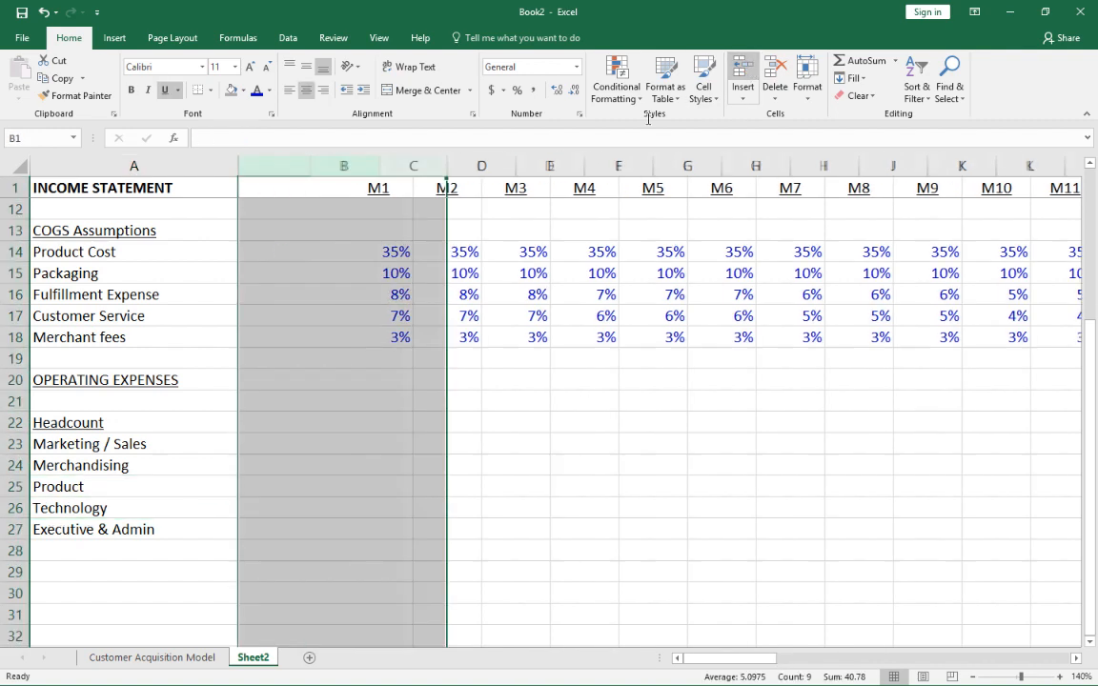
left_click_drag(435, 162, 339, 165)
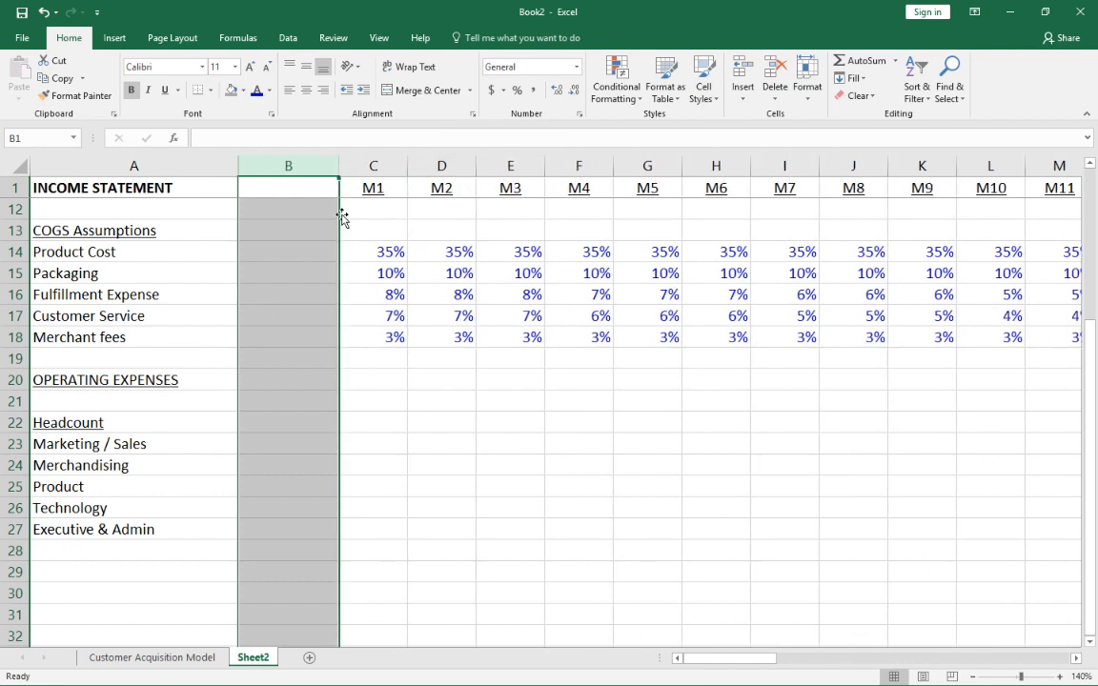
Add a bold, centered Salary header without underline in B22, and narrow column B to slightly wider than the header
left_click(289, 420)
type("Salary")
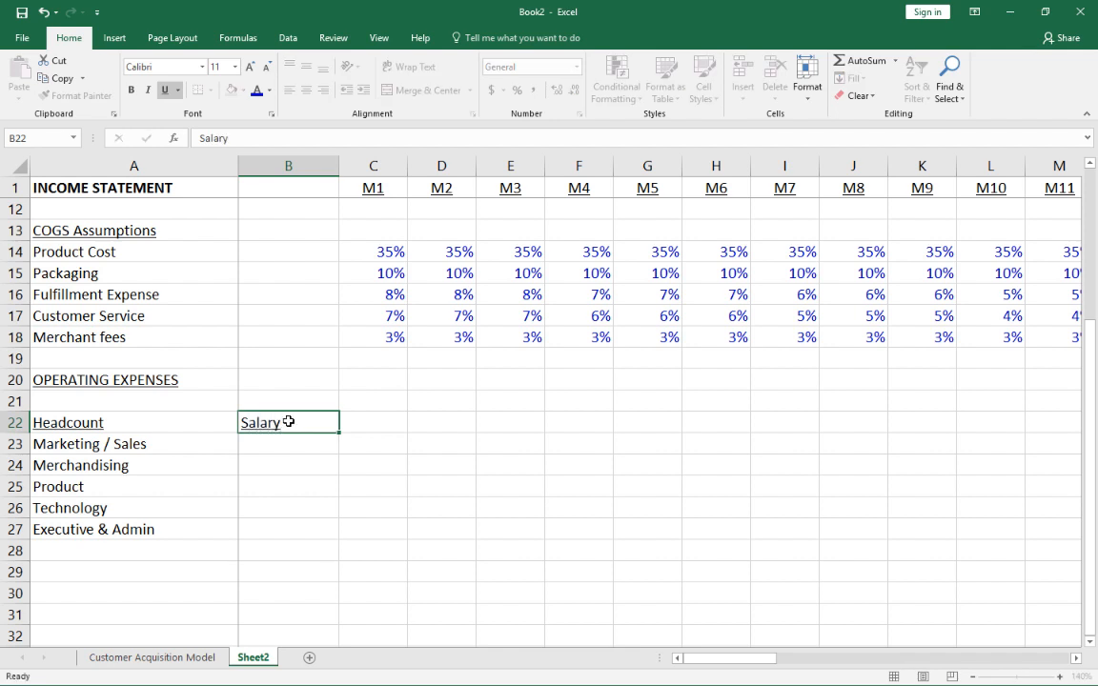
key("Return")
left_click(289, 421)
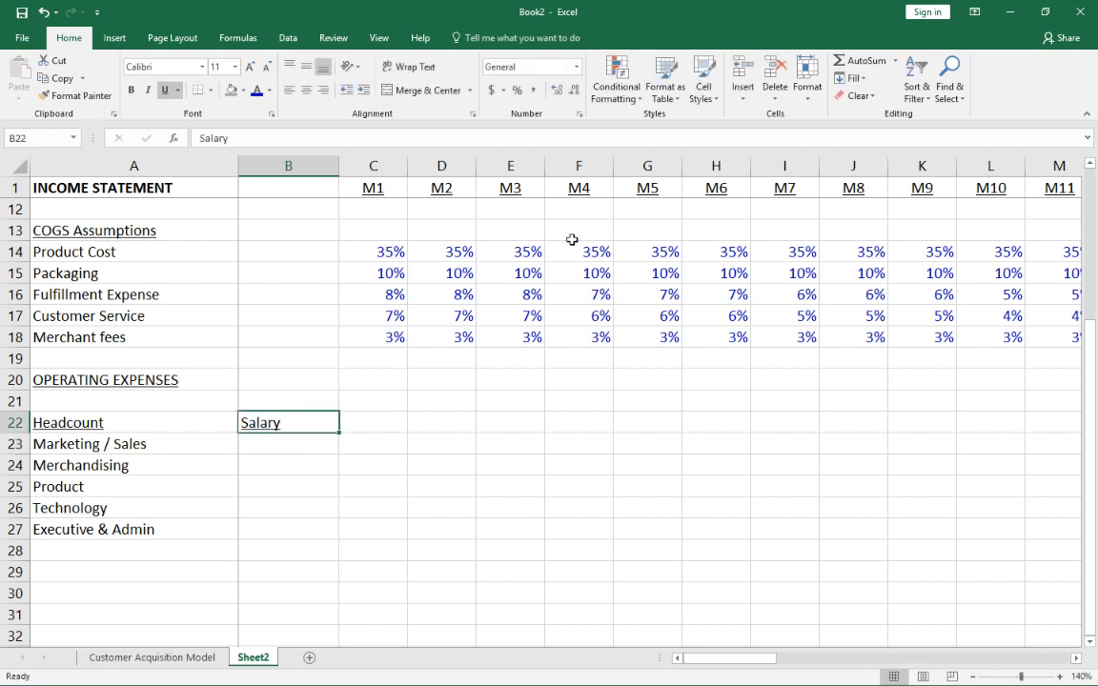
left_click(306, 90)
left_click(132, 89)
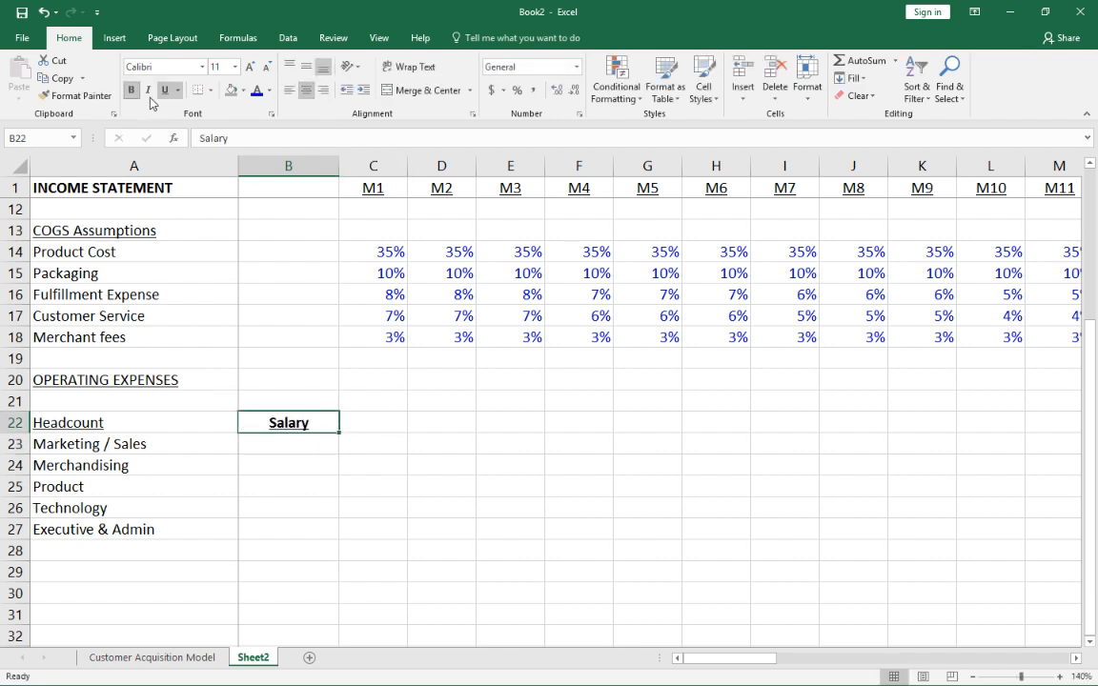
left_click(164, 90)
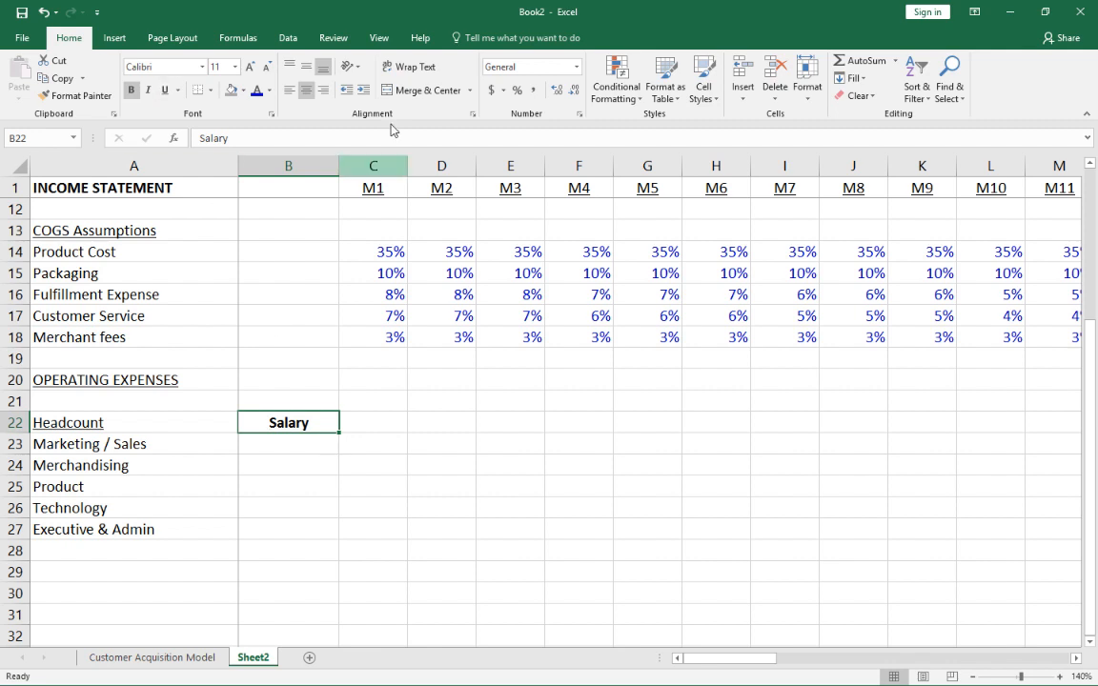
double_click(336, 167)
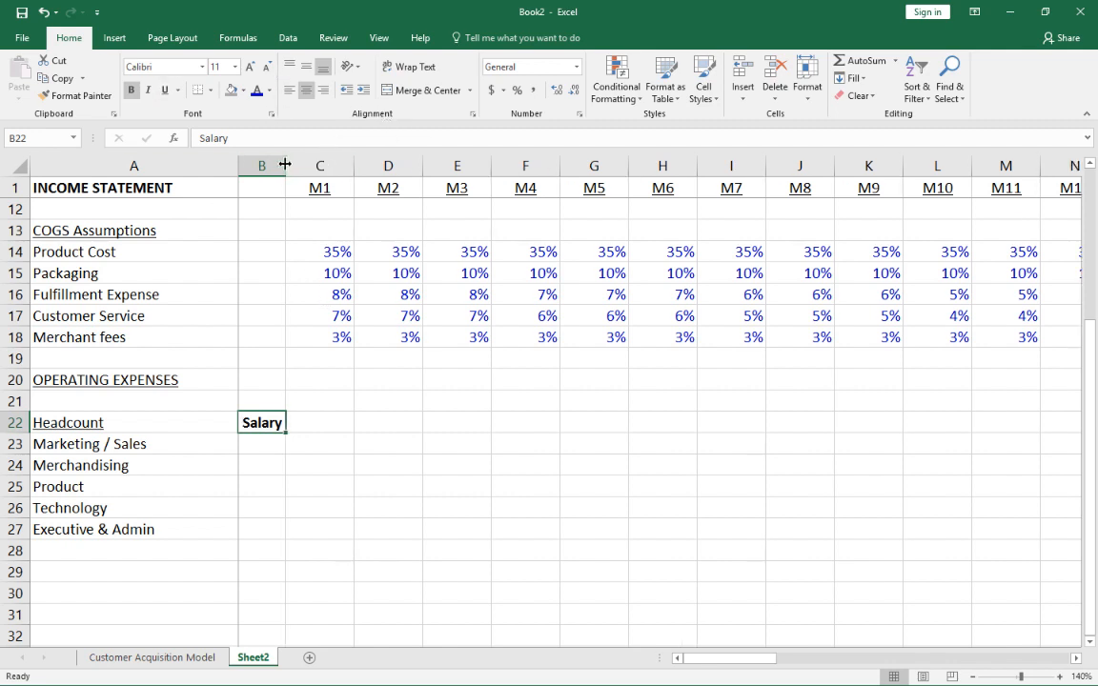
left_click_drag(284, 164, 309, 166)
Give the salary input cells B23:B27 a light cream fill and borders on all sides
left_click_drag(275, 450, 276, 529)
left_click(244, 90)
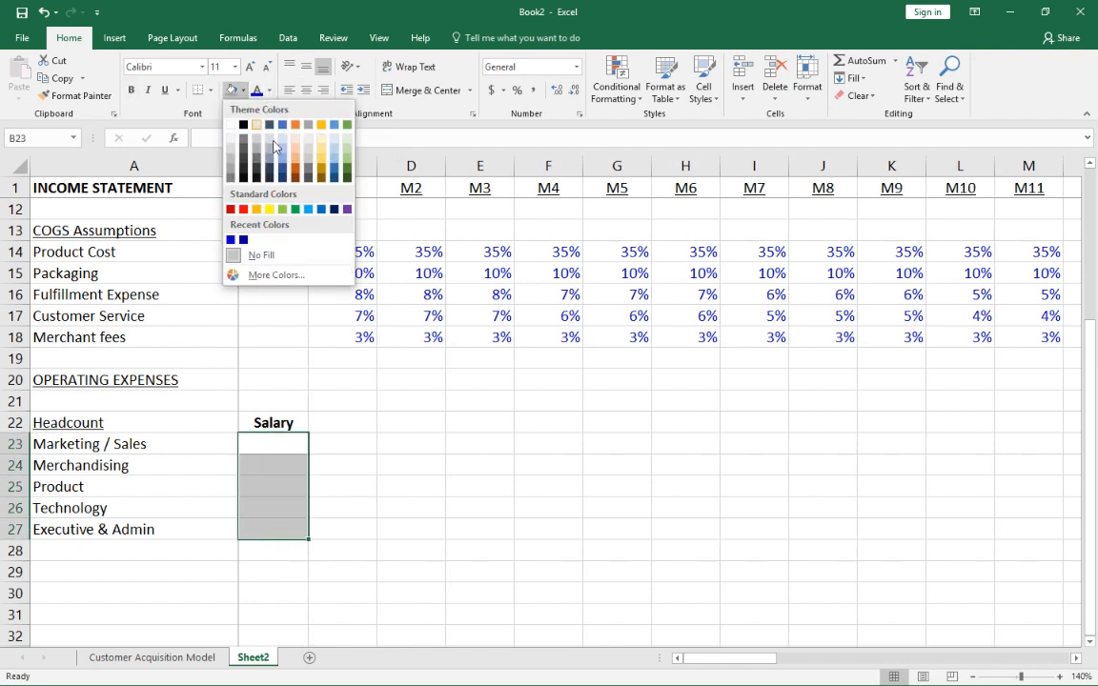
left_click(256, 165)
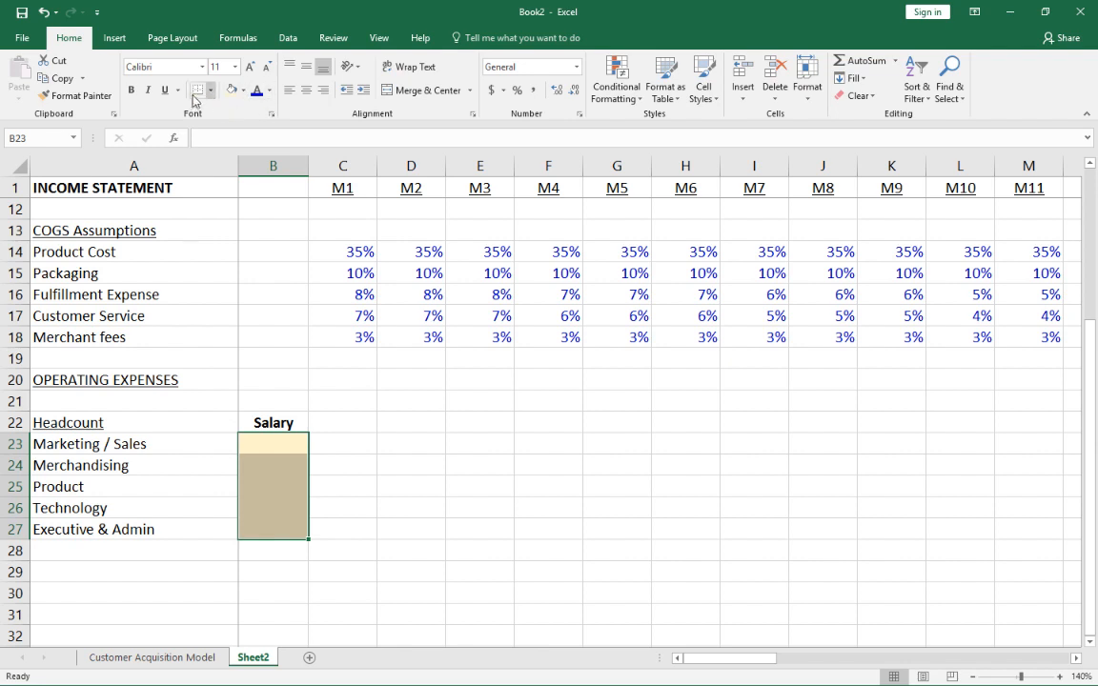
left_click(210, 90)
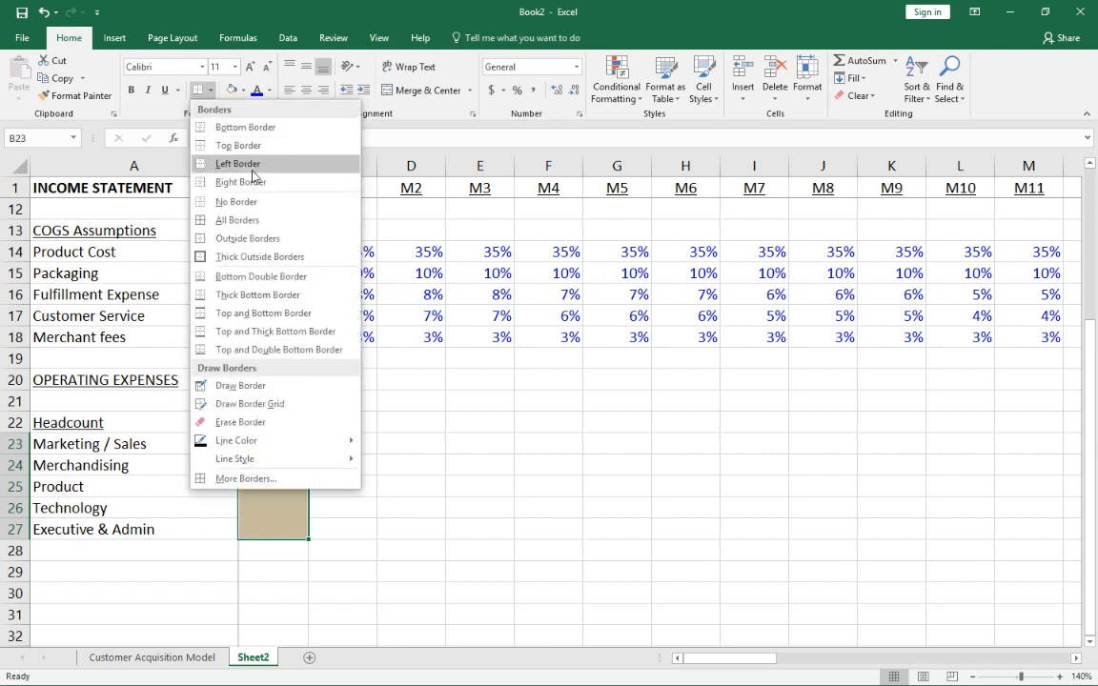
left_click(239, 220)
Enter a Marketing / Sales salary of 140000 in B23, formatted as dollars without decimals, and fit column B to it
left_click(270, 444)
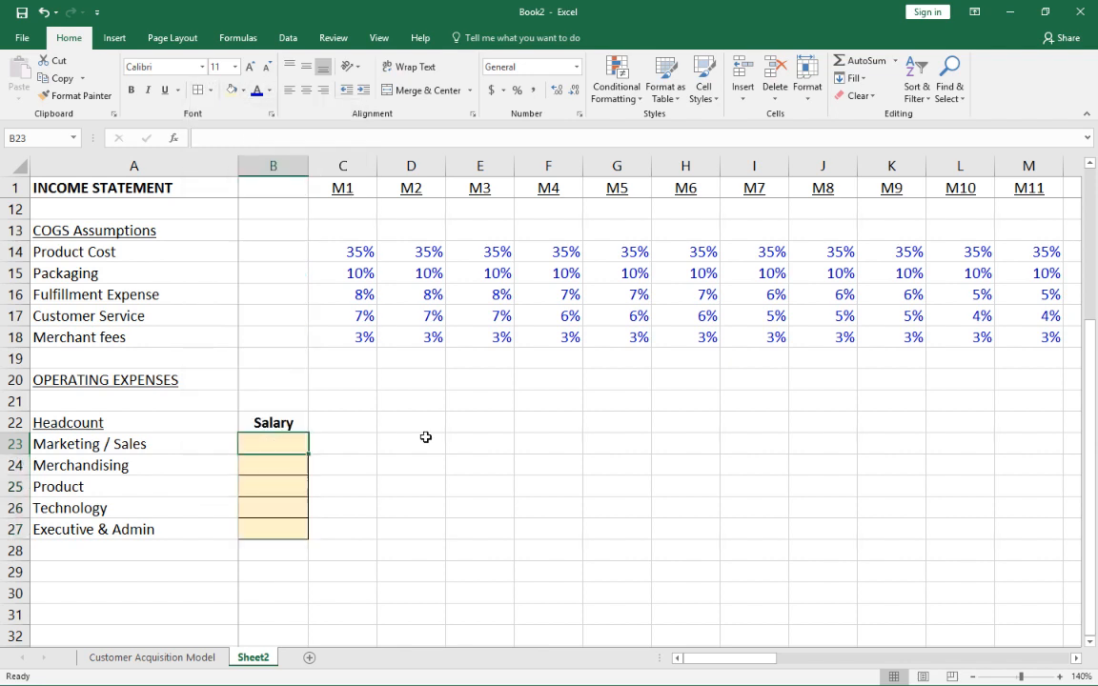
left_click(491, 91)
left_click(575, 92)
type("140000")
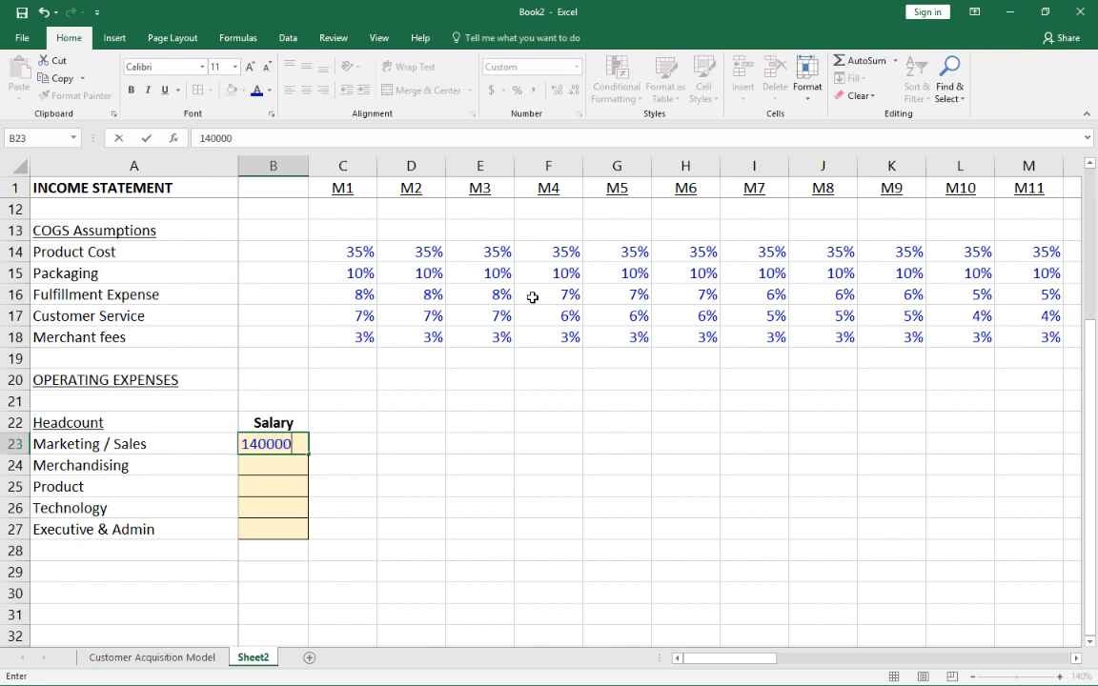
key("ctrl+Return")
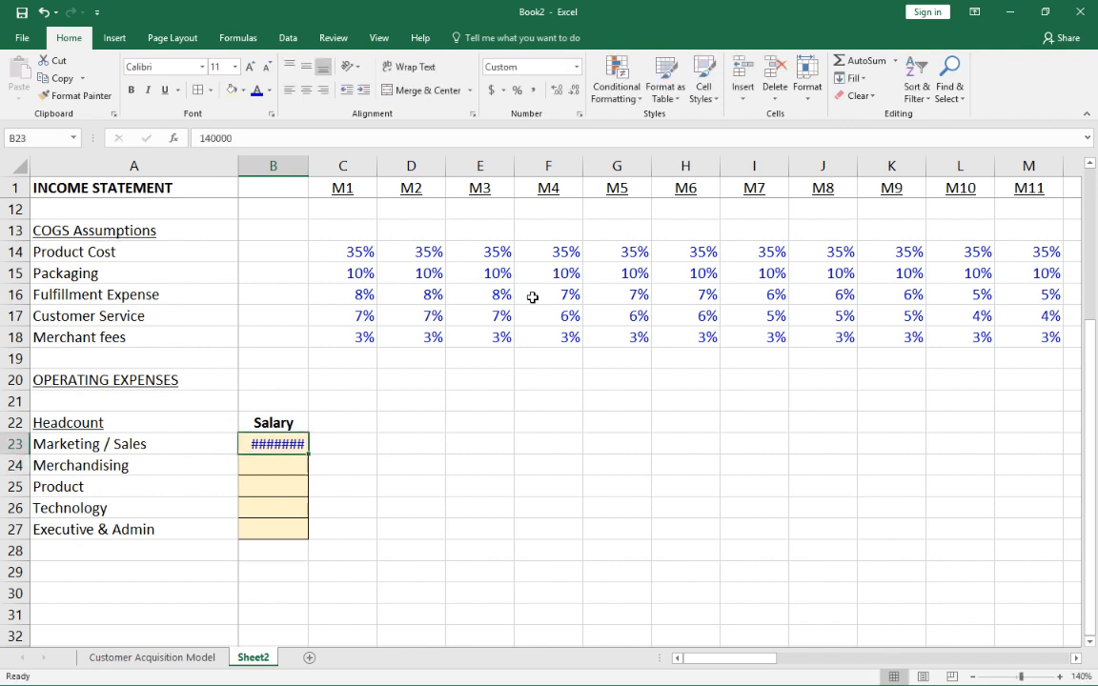
double_click(308, 166)
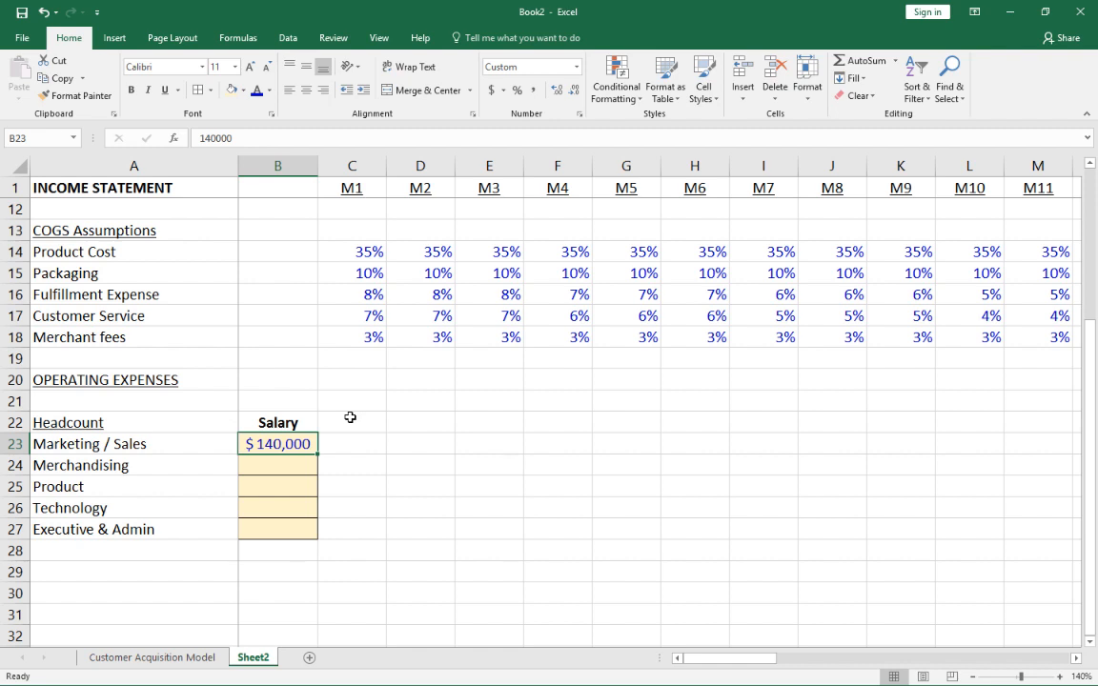
Copy the Marketing / Sales salary cell to B24 for its dollar format and enter the Merchandising salary over it
key("ctrl+c")
key("Down")
key("ctrl+v")
type("80,0")
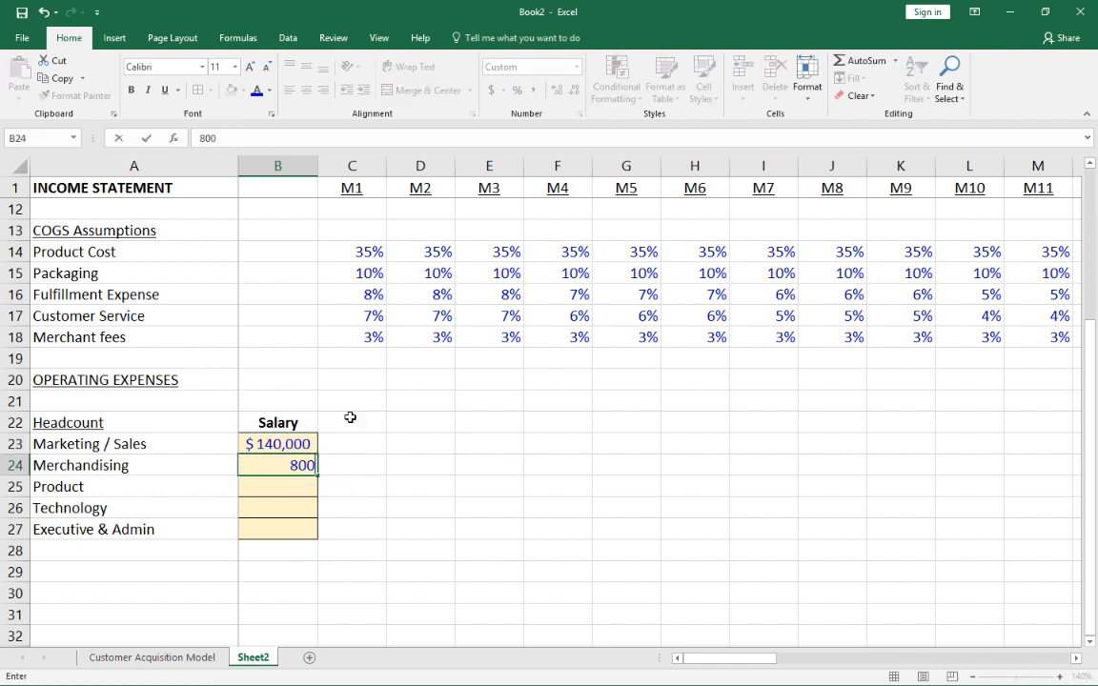
Enter the Merchandising salary of $80,000 and, with the same formatting, the Product salary of $125,000
type("00")
key("Return")
key("Up")
key("ctrl+c")
key("Down")
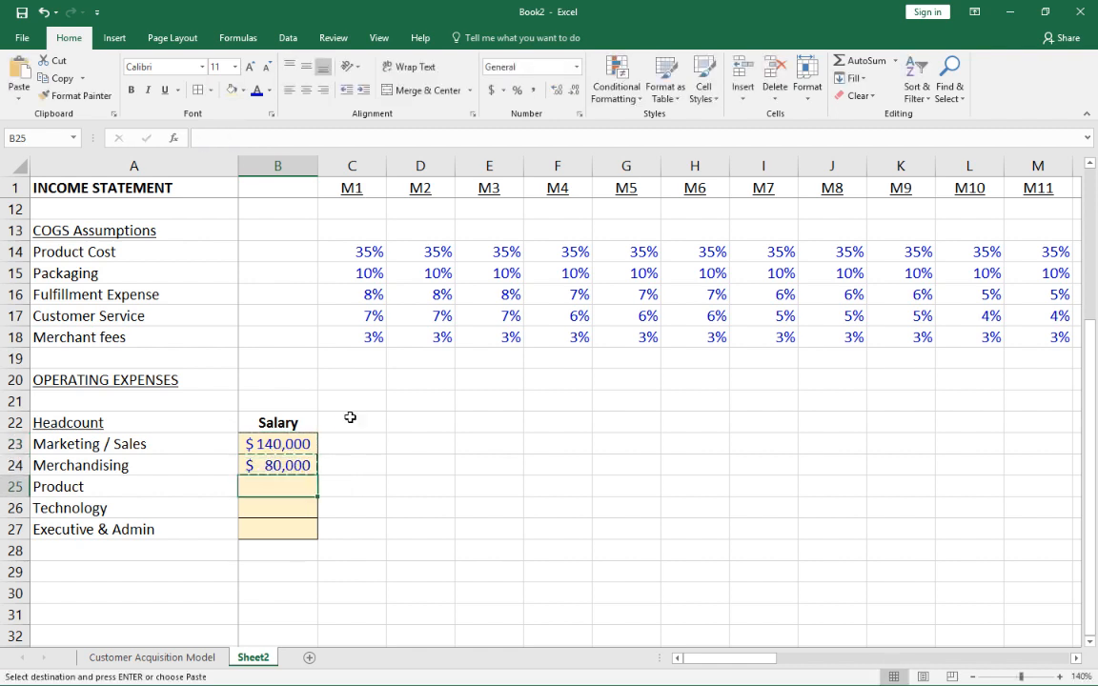
key("ctrl+v")
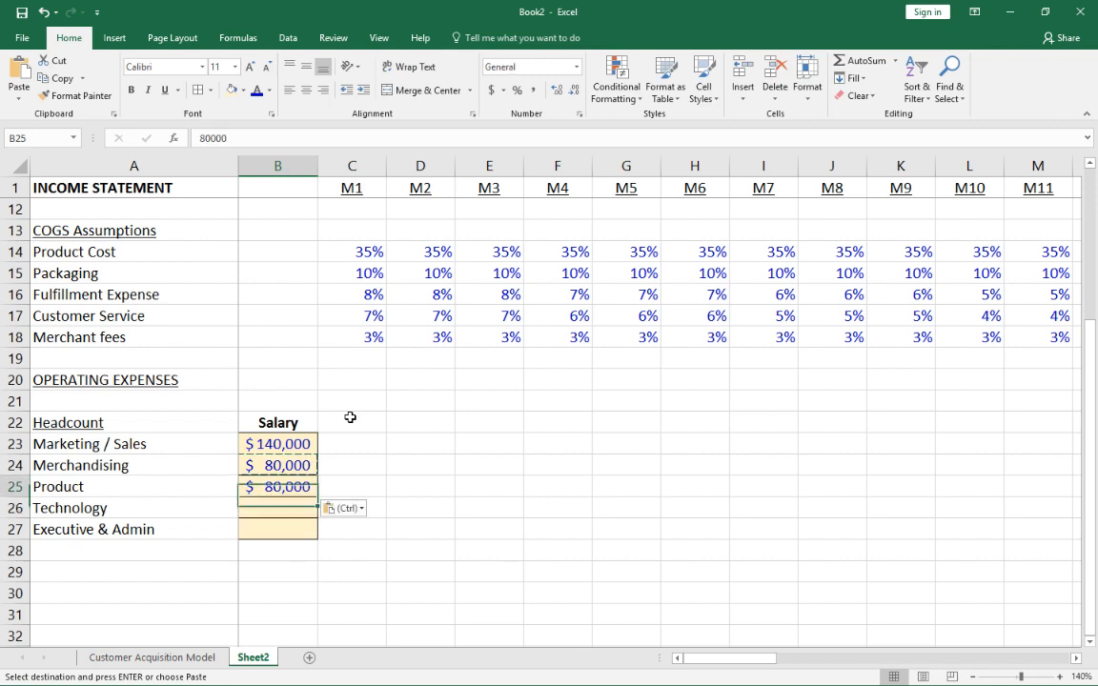
type("125,000")
key("Return")
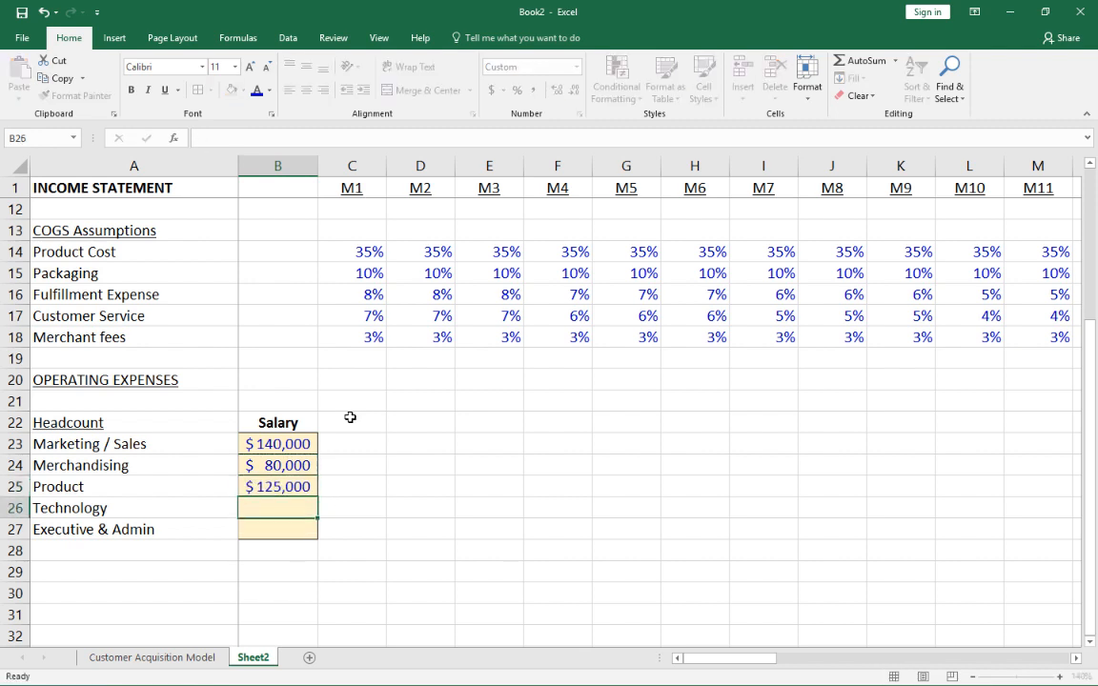
Carry the Product salary's formatting to the Technology salary cell and set it to $150,000
key("Up")
key("ctrl+c")
key("Down")
key("ctrl+v")
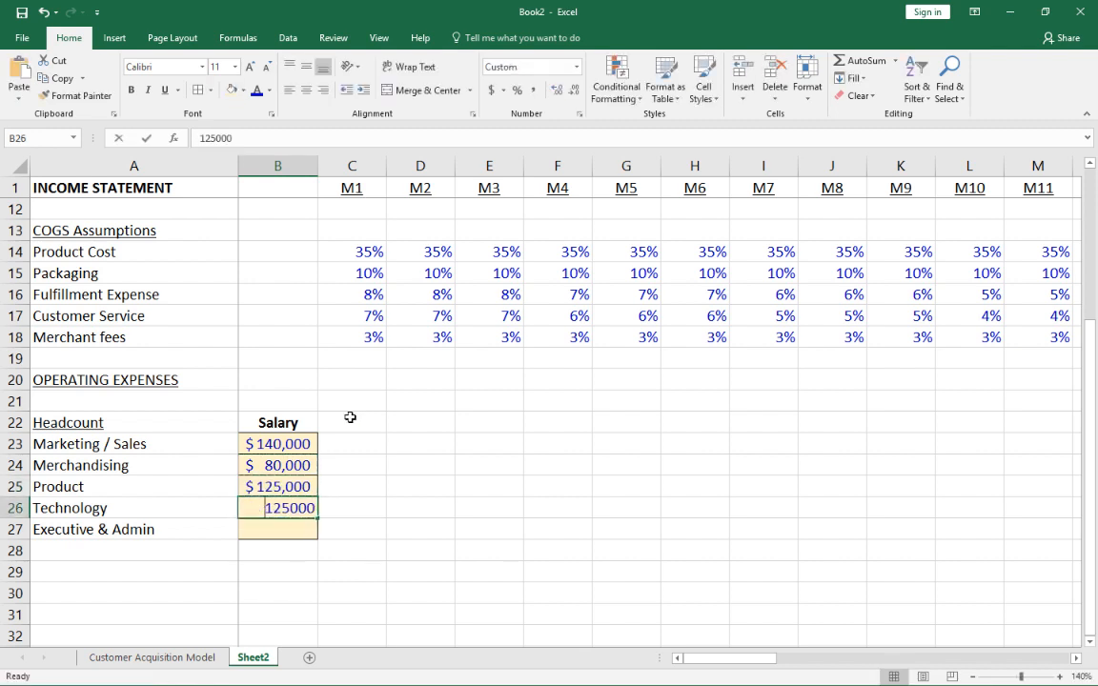
type("150000")
key("Return")
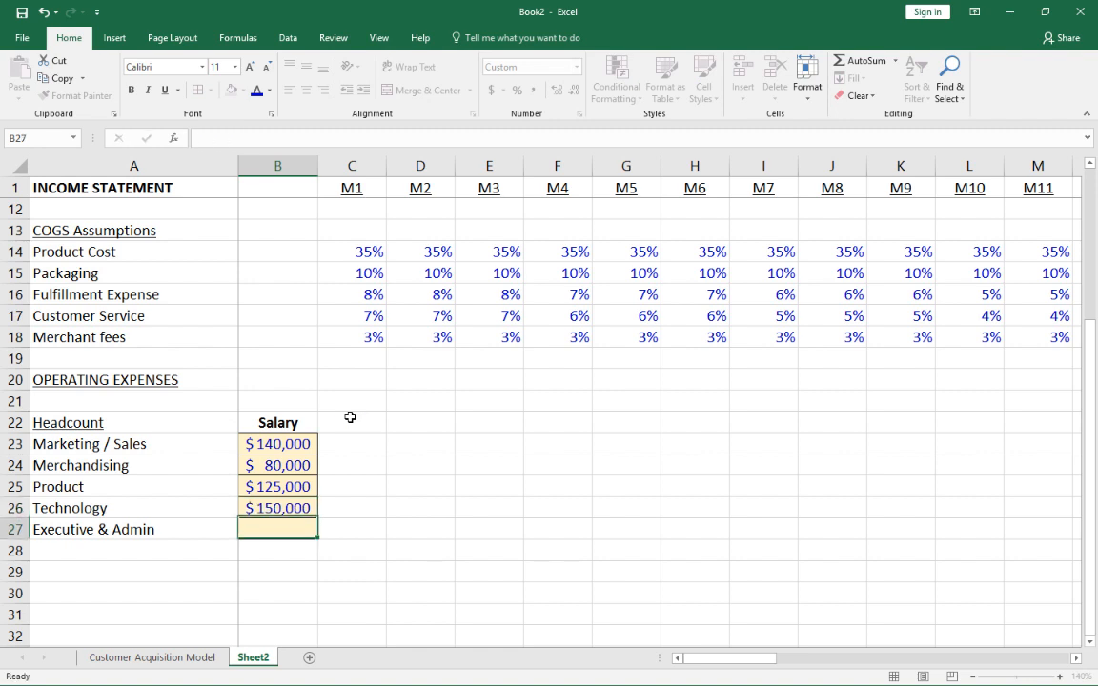
Carry the Technology salary's formatting to the Executive & Admin salary cell and set it to $175,000
key("Up")
key("ctrl+c")
key("Down")
key("ctrl+v")
type("175000")
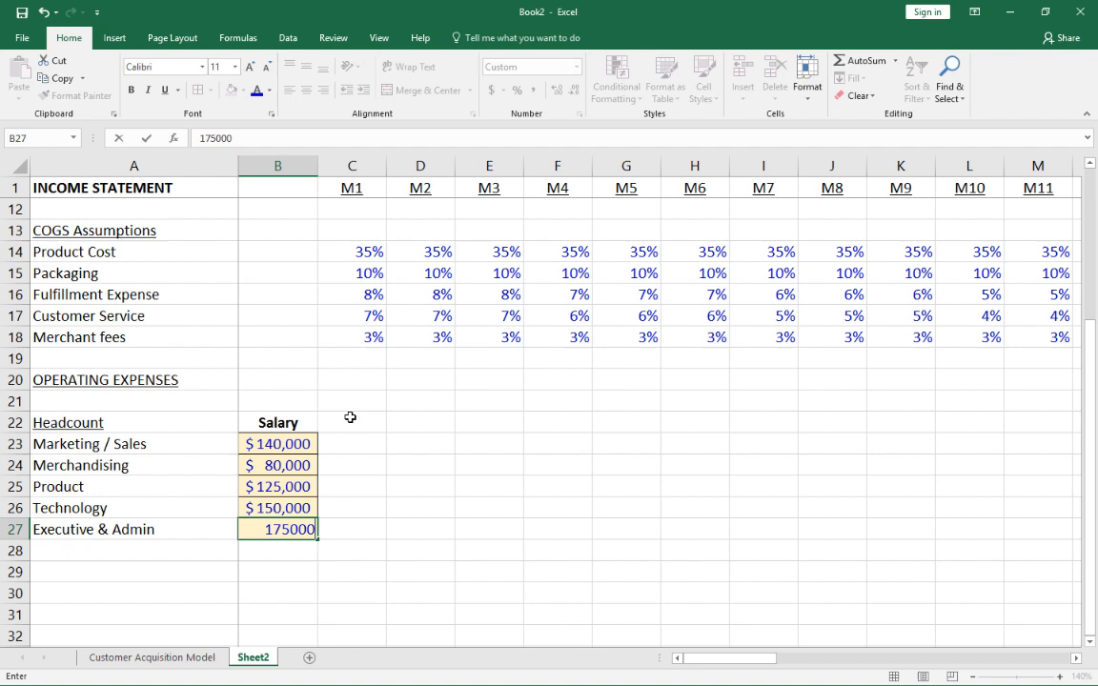
key("Return")
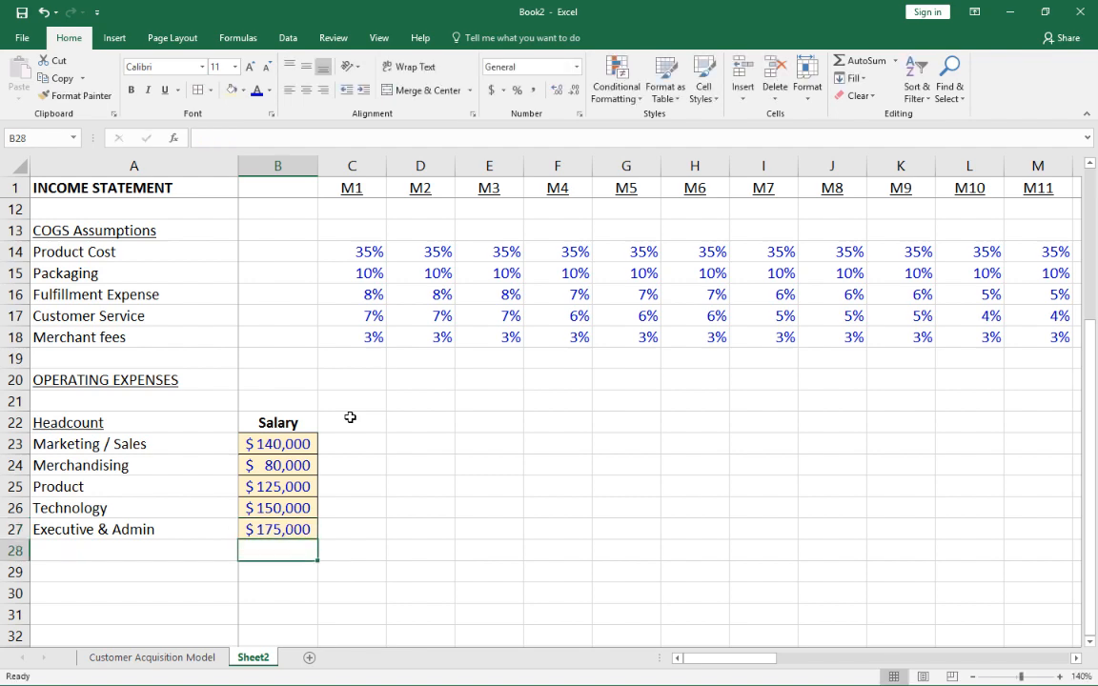
Add a row label "Benefits" in A29, one blank row below the headcount list
key("Up")
key("Right")
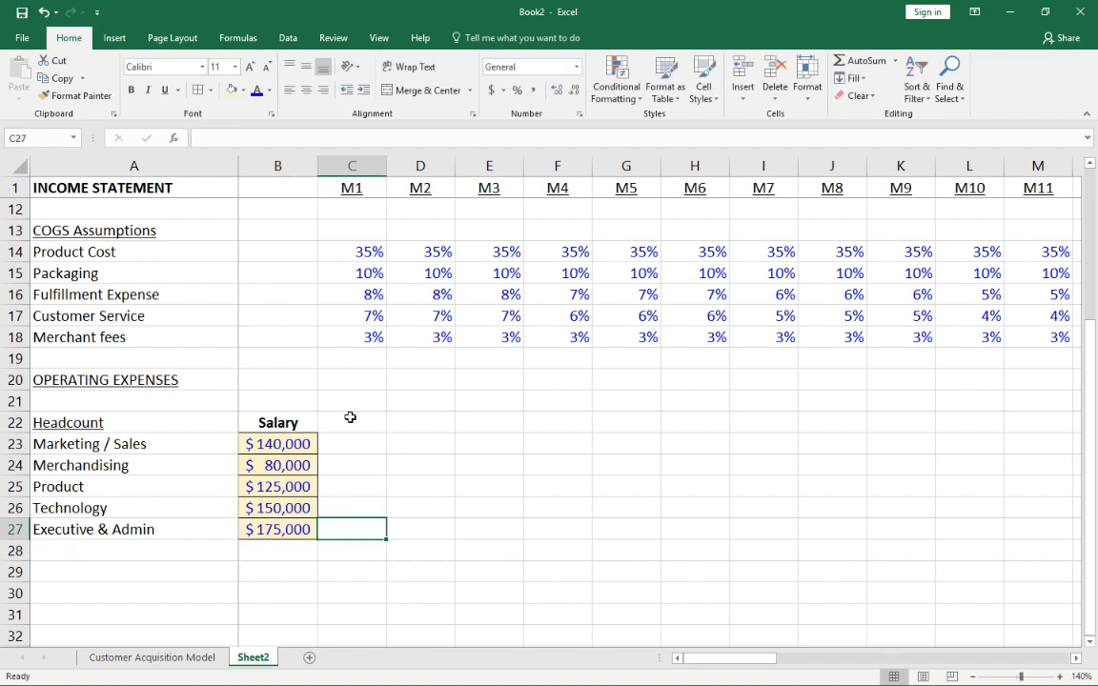
scroll(411, 362, "down", 1)
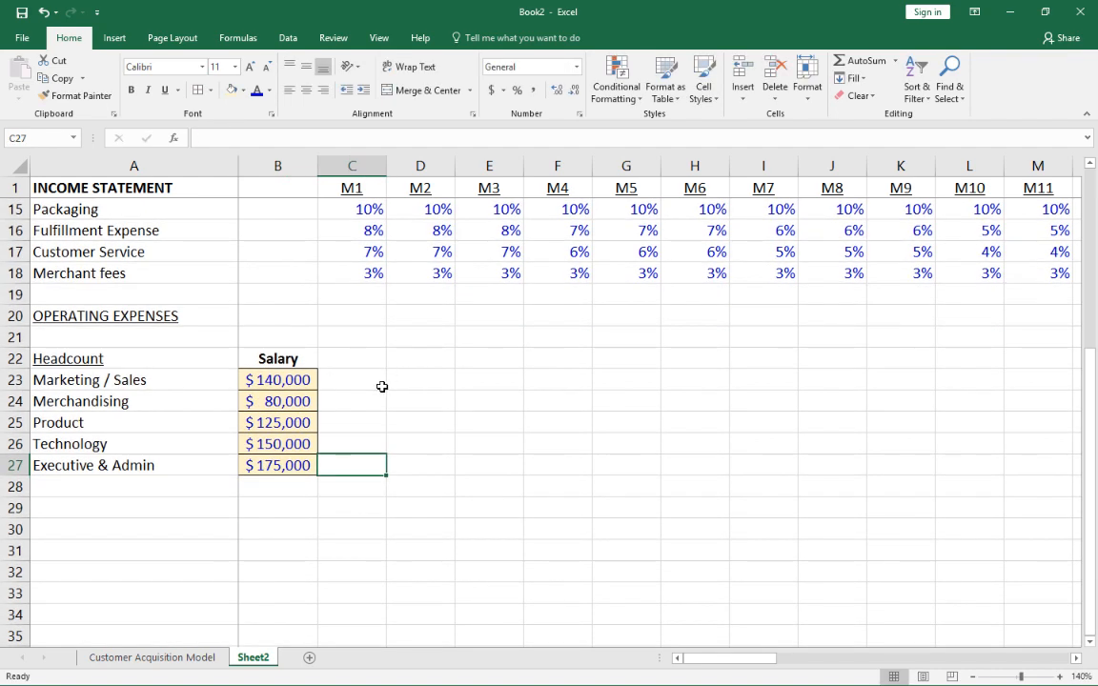
left_click(101, 512)
type("Benefits")
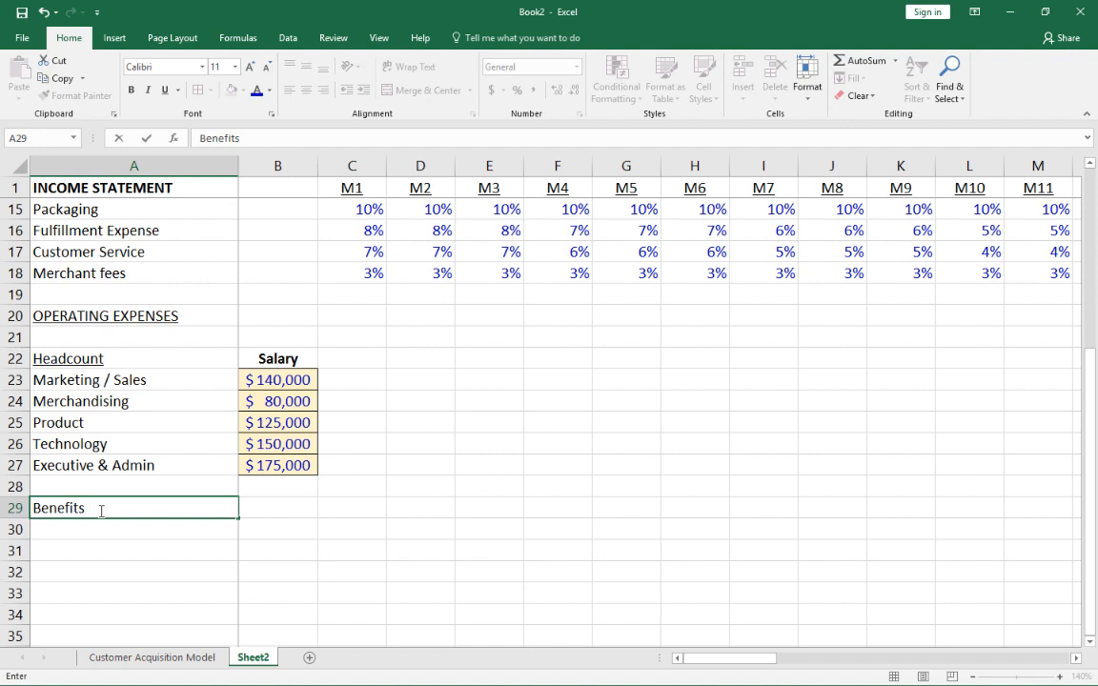
Set the M1 Benefits rate in C29 to 25%, reusing the percentage formatting of the M1 Merchant fees cell
key("Tab")
key("Up")
key("Right")
key("ctrl+Up")
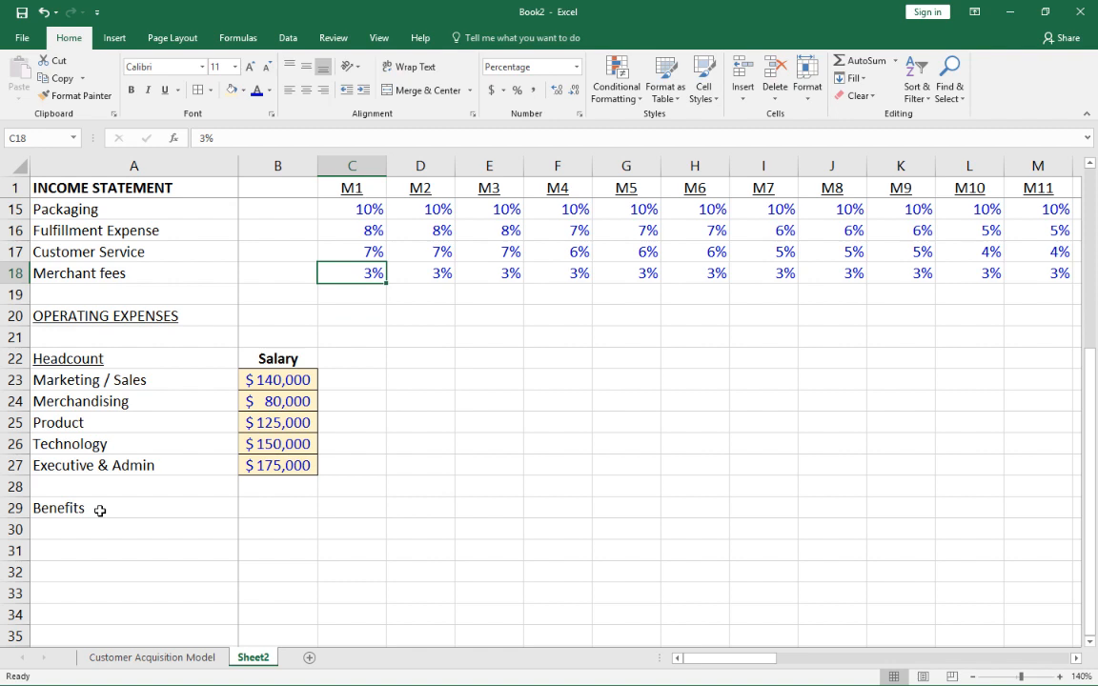
key("ctrl+c")
key("Left")
key("ctrl+Down")
key("Down")
key("Down")
key("Down")
key("Down")
key("Down")
key("Down")
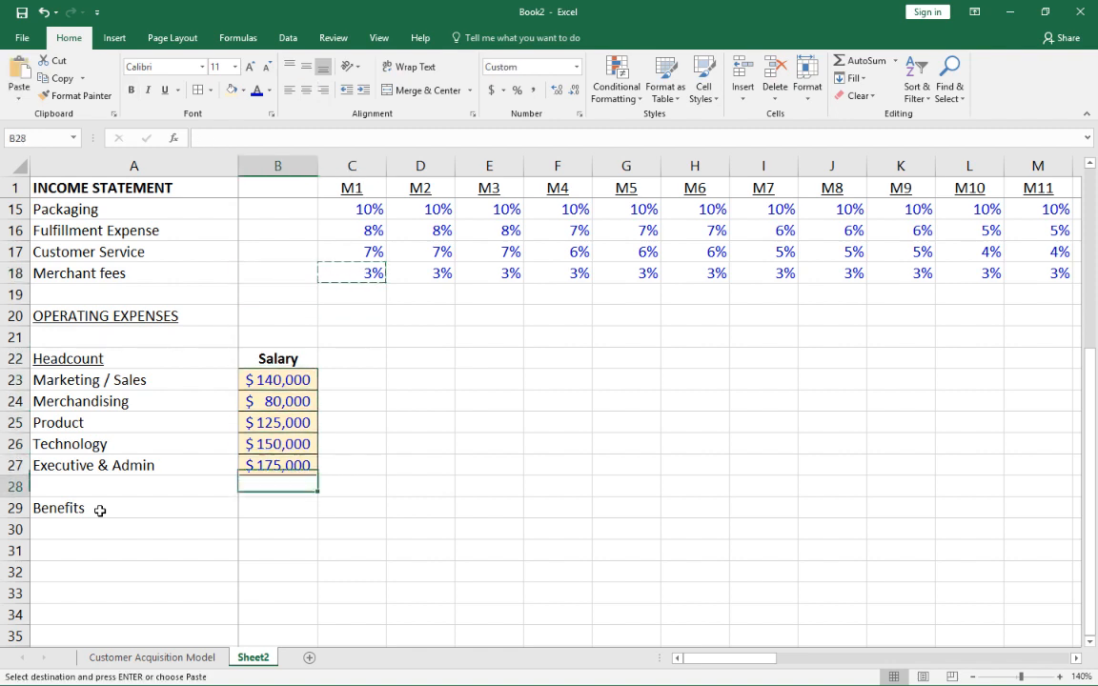
key("Down")
key("Right")
key("ctrl+v")
type("25")
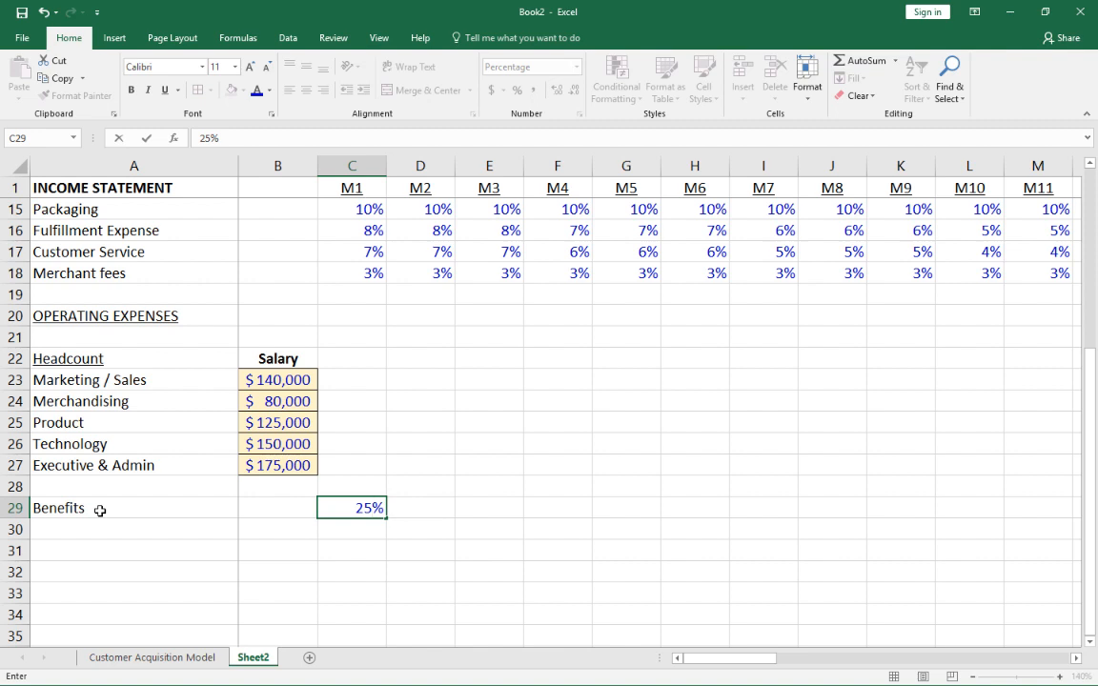
key("Return")
Enter 1 as the M1 headcount for Marketing / Sales in C23
key("Up")
key("Up")
key("Up")
key("Up")
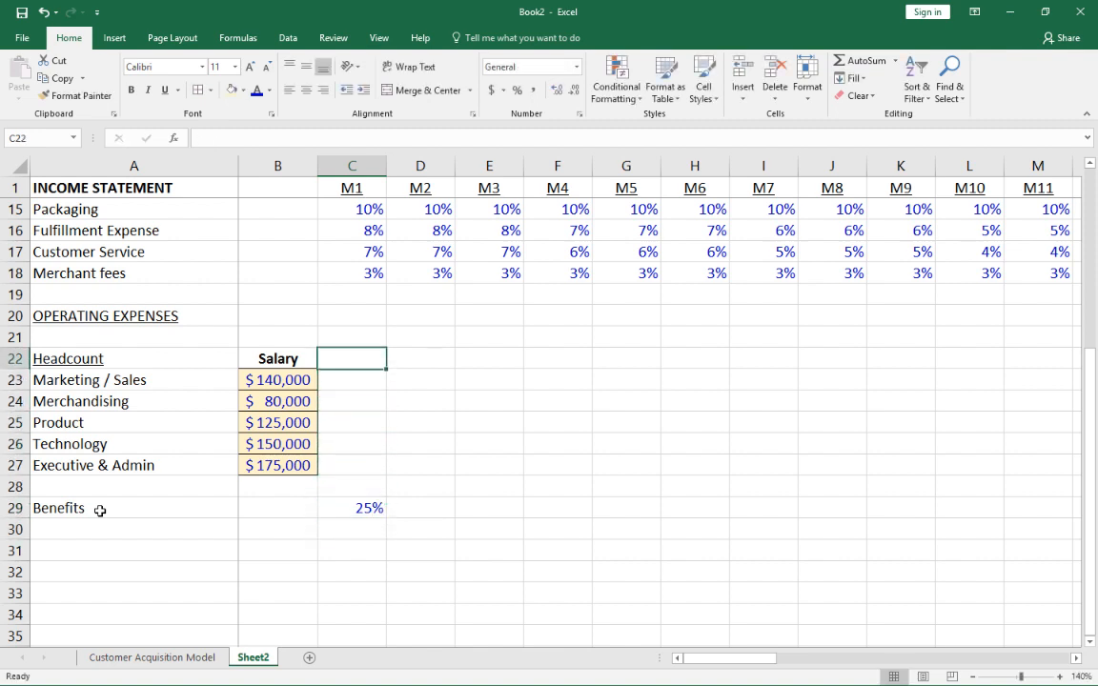
type("1")
key("ctrl+Return")
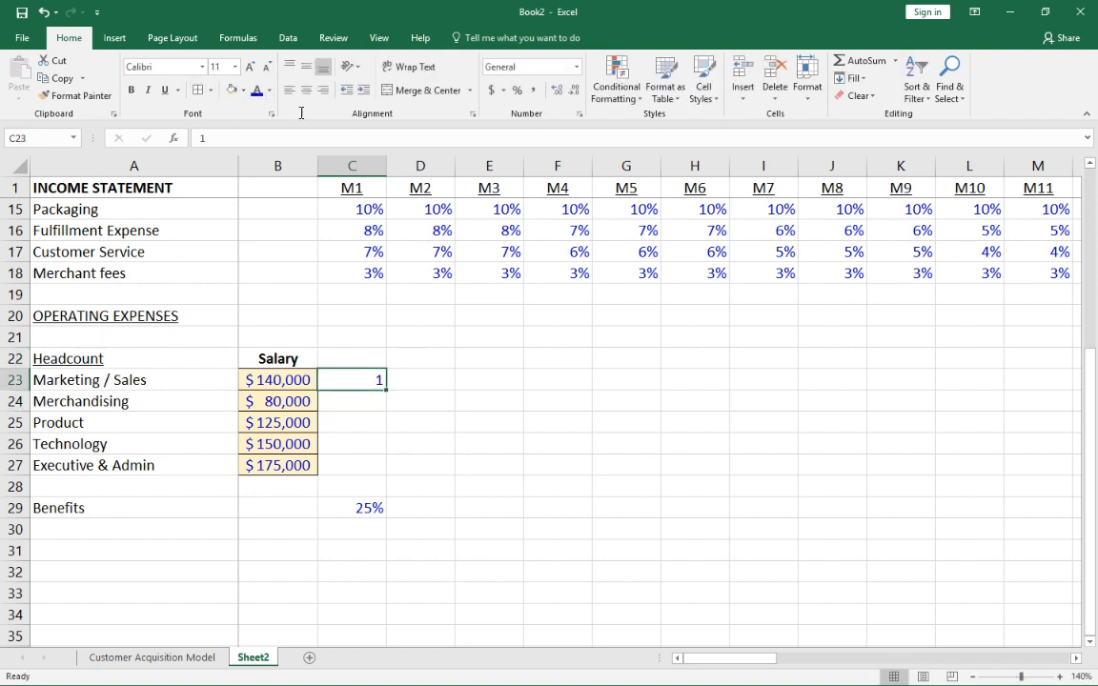
scroll(463, 376, "down", 1)
scroll(459, 381, "up", 1)
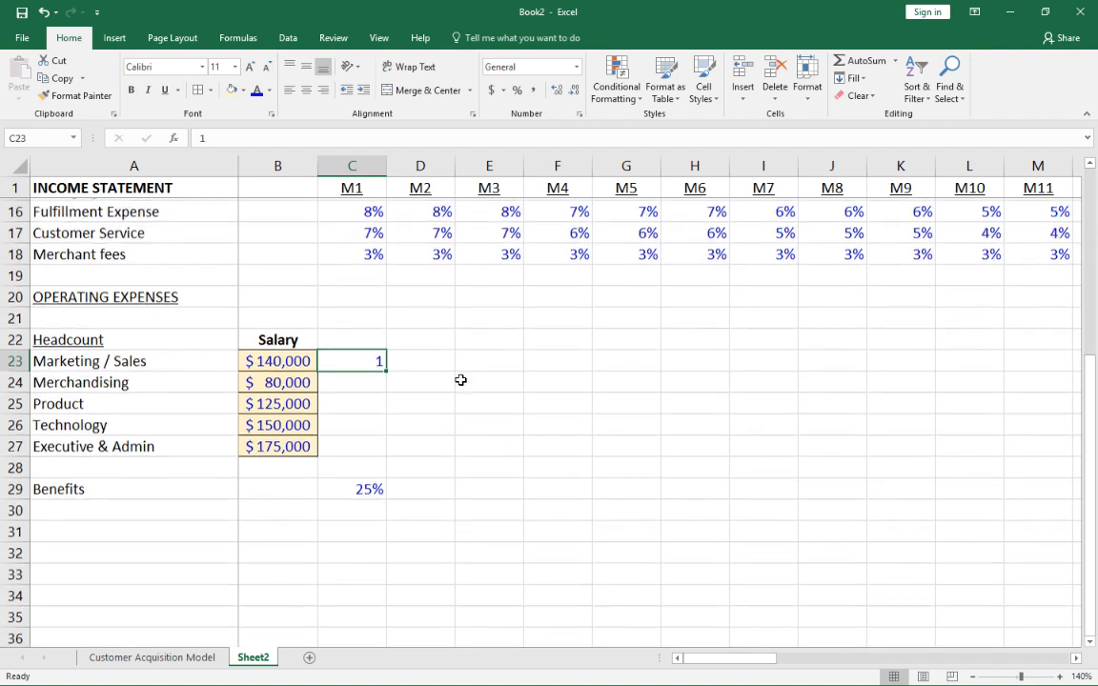
Try entering 0 as the M1 Merchandising headcount without carrying over the formatting from the cell above
key("ctrl+c")
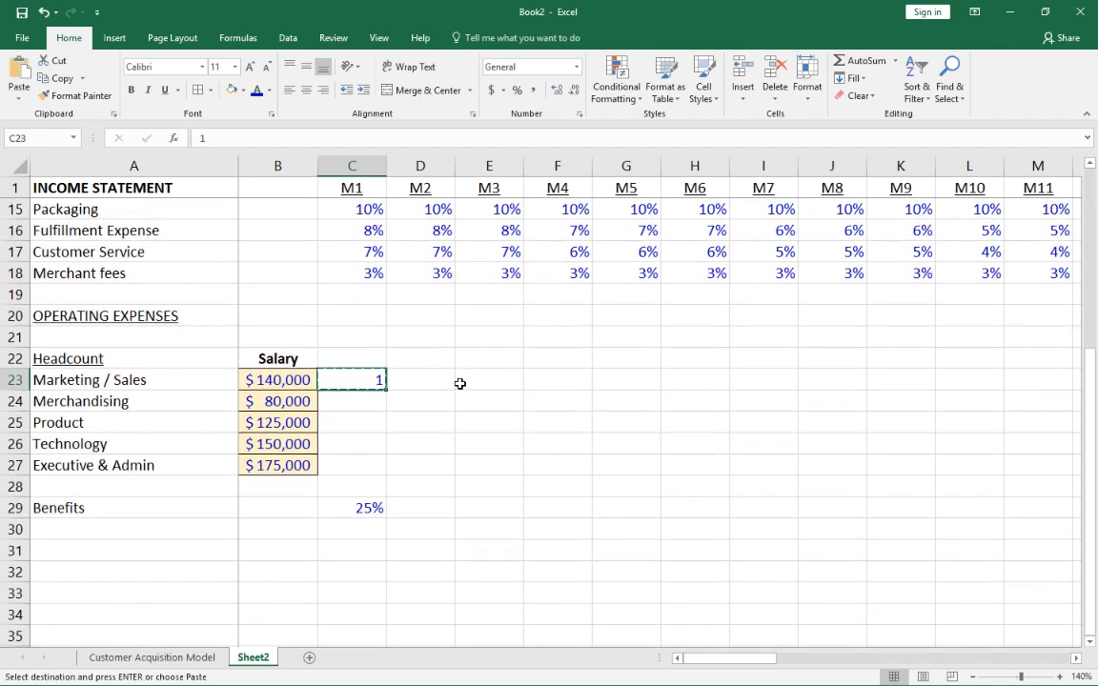
key("Down")
key("Escape")
type("0")
key("Up")
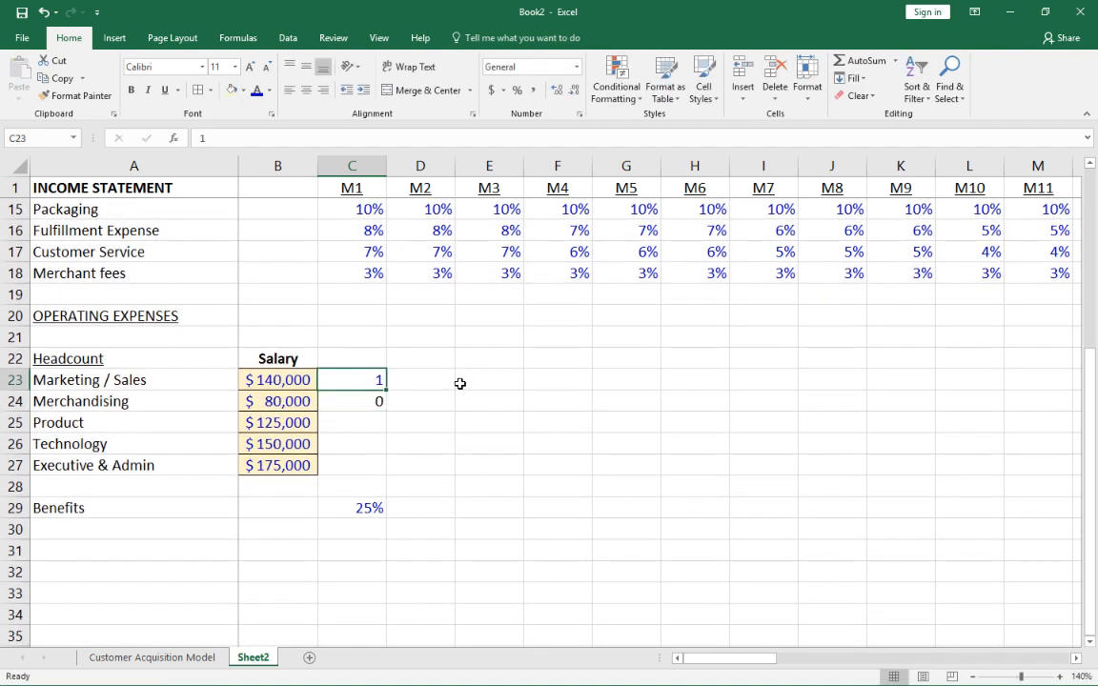
Copy the blue-formatted Marketing / Sales cell to the M1 Merchandising and Product headcounts and set both to 0
key("ctrl+c")
key("Down")
key("ctrl+v")
key("Down")
key("Up")
type("0")
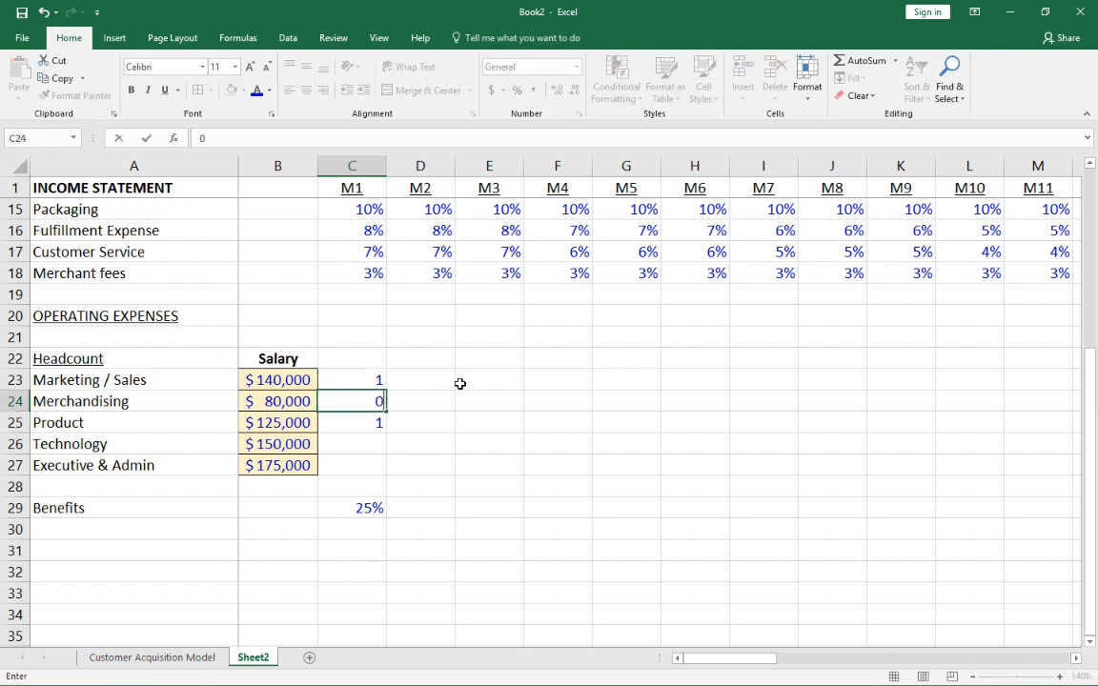
key("Down")
type("0")
key("Down")
Fill the M1 headcounts for Technology and Executive & Admin with 1 each in the same blue format
key("Up")
key("ctrl+c")
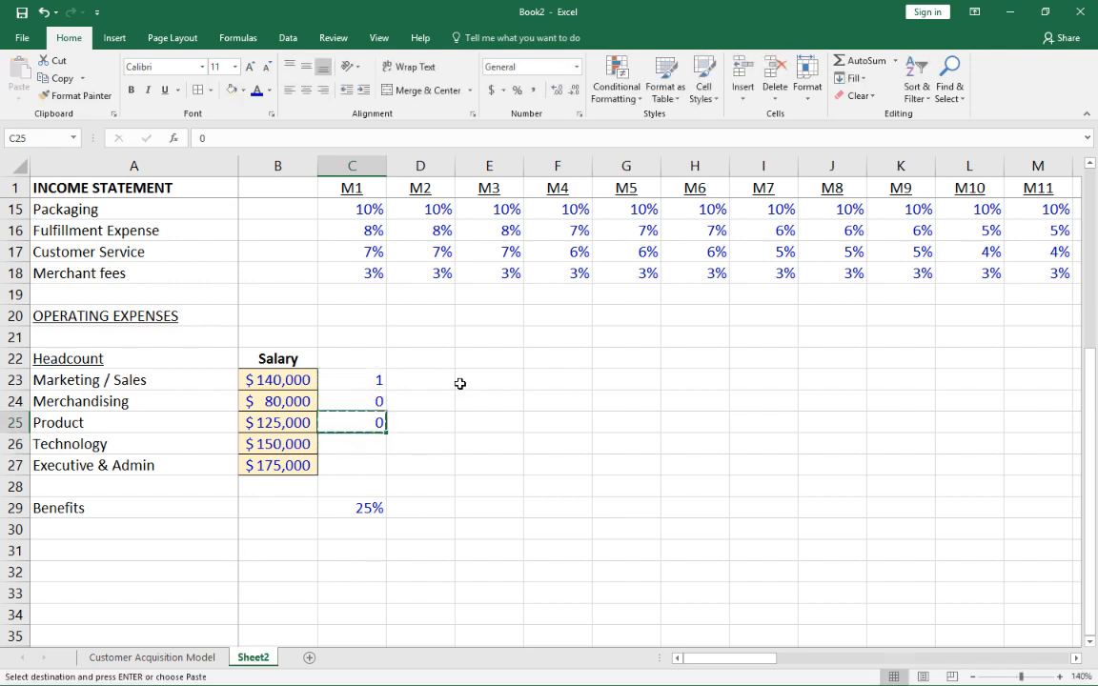
key("Down")
key("ctrl+v")
type("1")
key("Down")
key("Up")
key("ctrl+c")
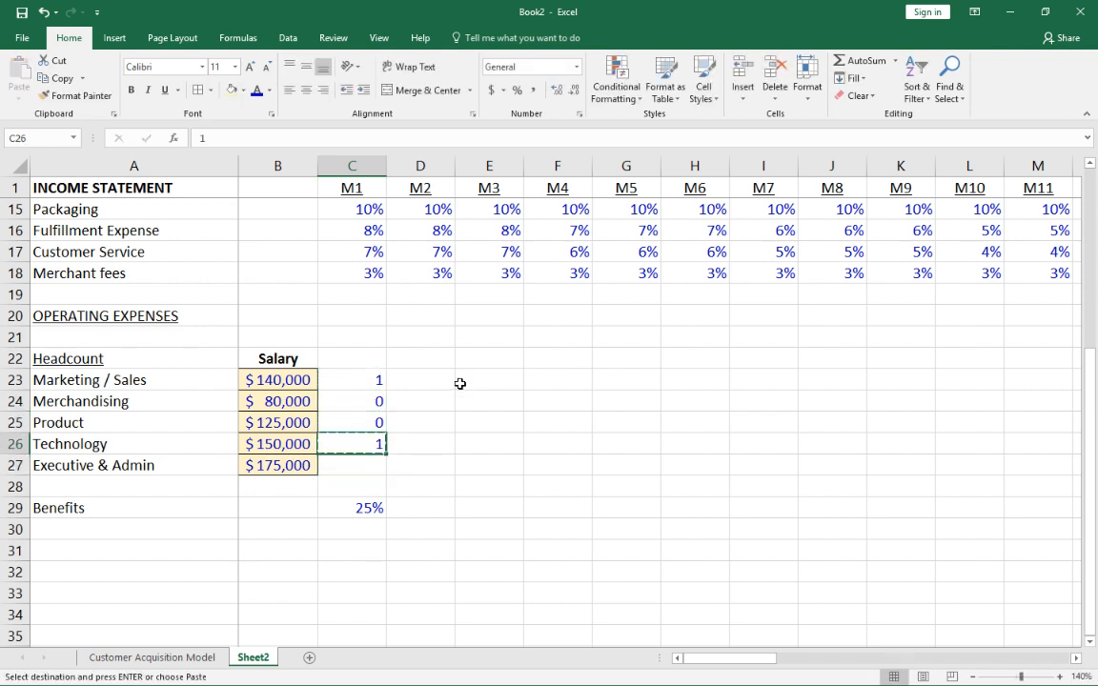
key("Down")
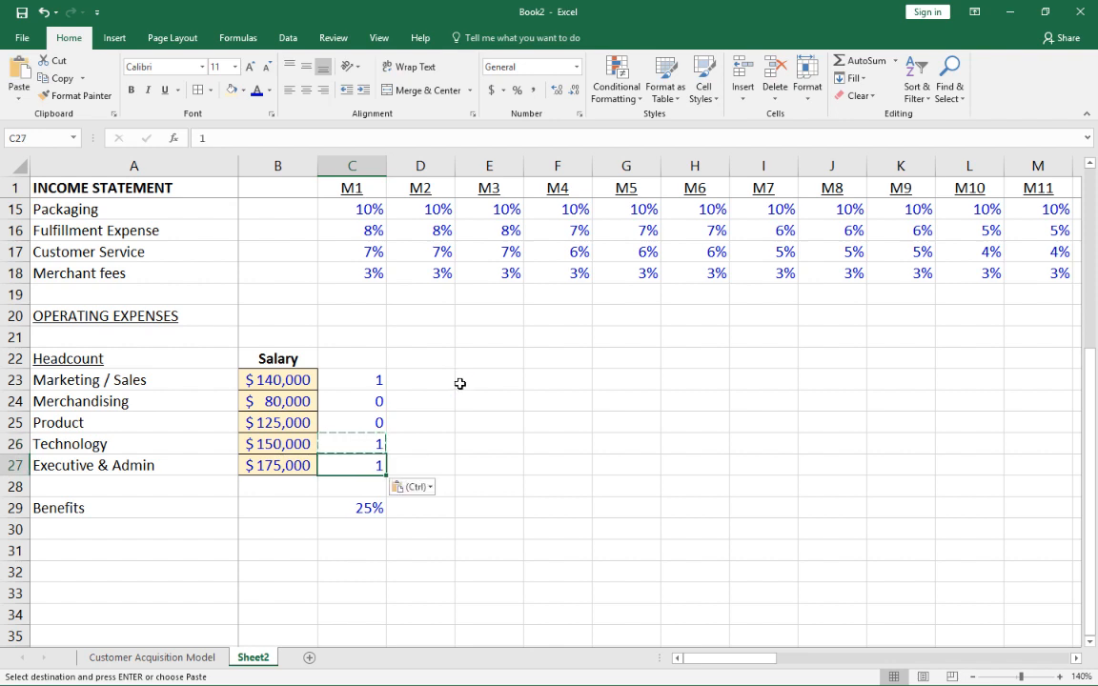
Copy the five M1 headcount values in C23:C27 across to M2 and M3
key("Up")
key("Up")
key("Up")
key("Up")
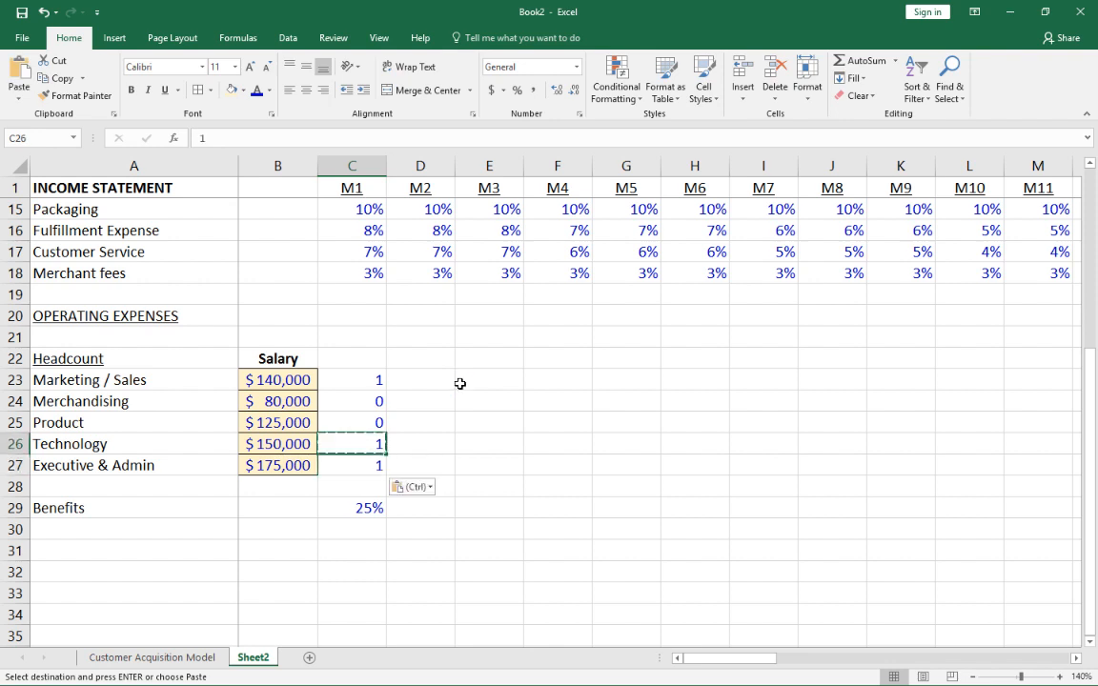
key("shift+Down")
key("shift+Down")
key("shift+Down")
key("shift+Down")
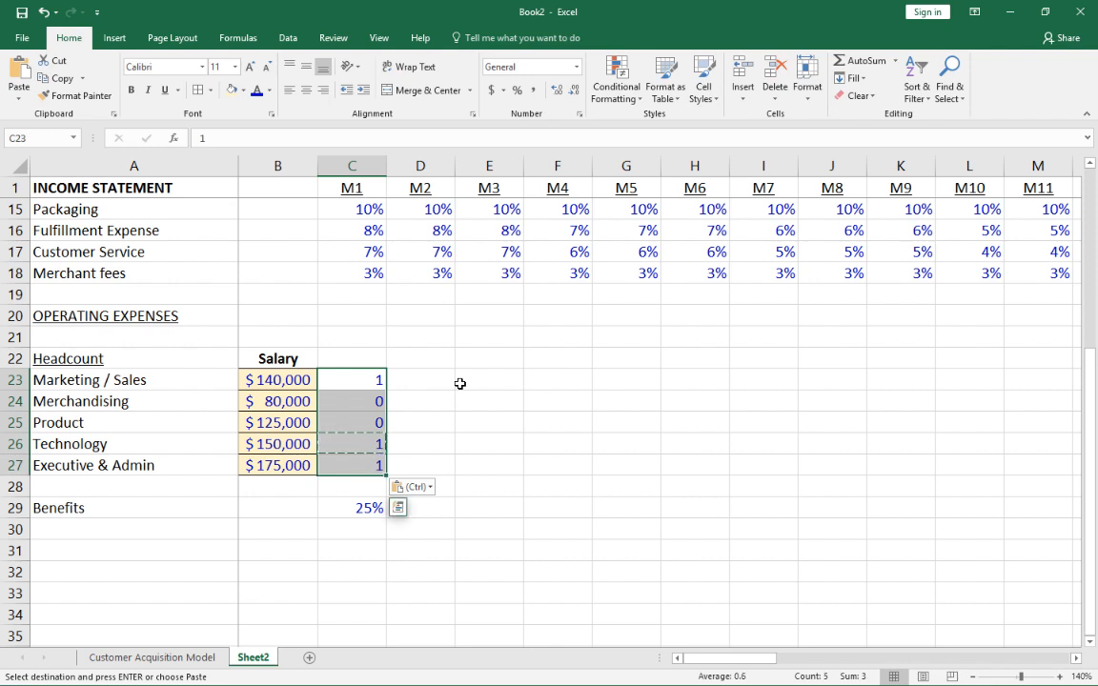
key("ctrl+c")
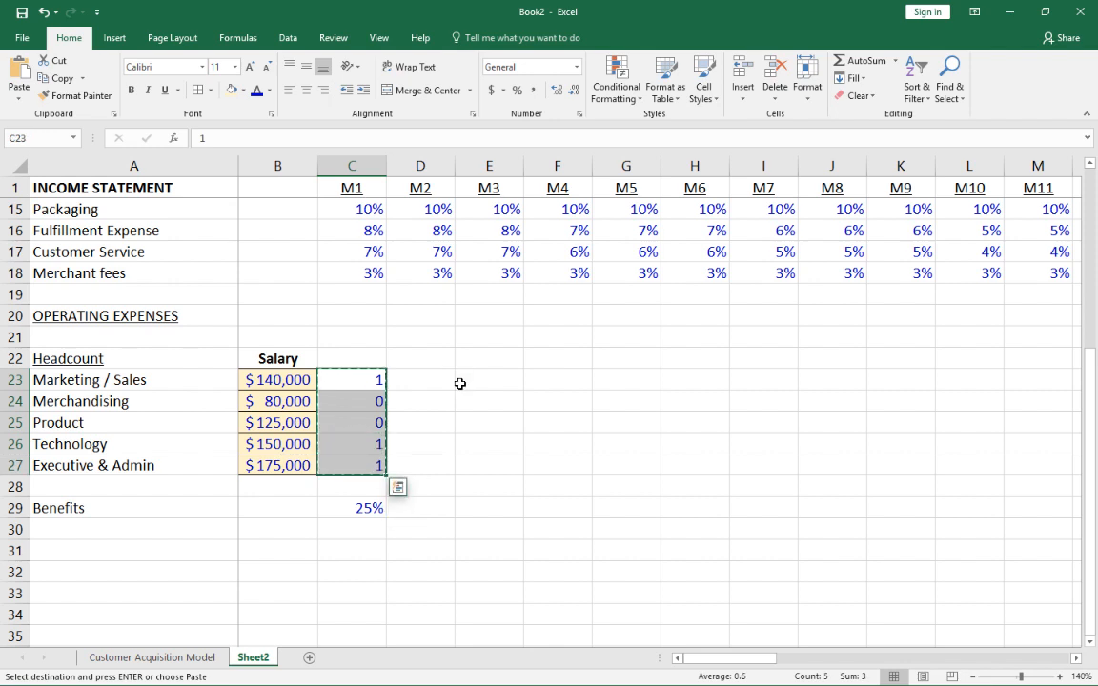
key("shift+Right")
key("shift+Right")
key("ctrl+v")
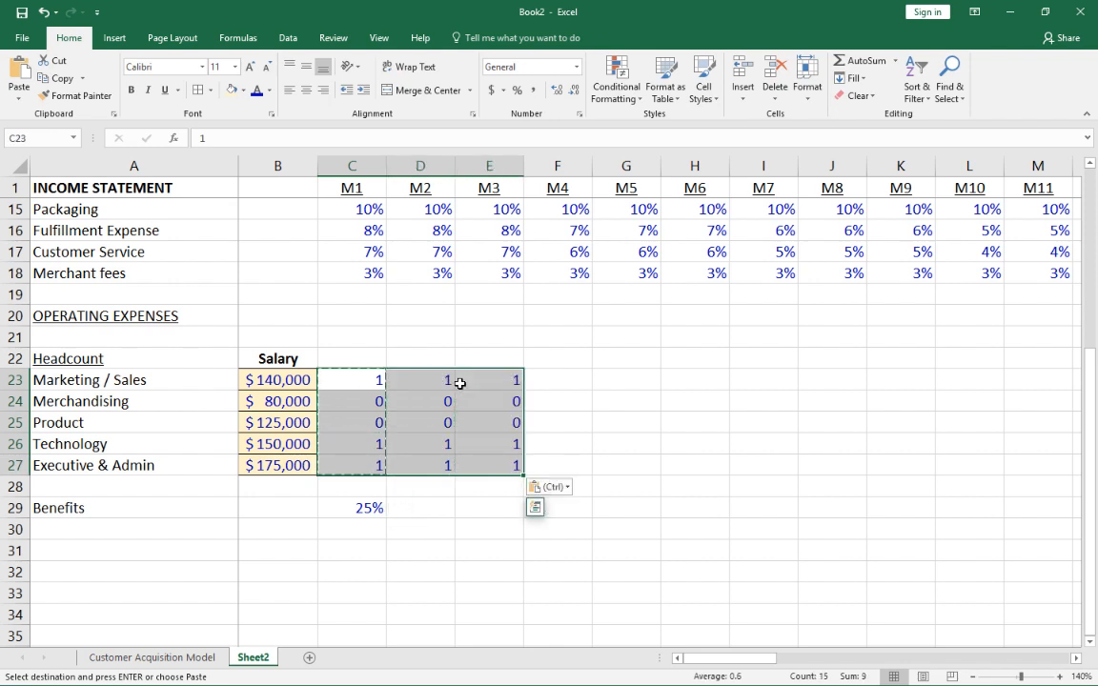
Copy the five M3 headcount values in E23:E27 to the M4 column
left_click(459, 384)
key("shift+Down")
key("shift+Down")
key("shift+Down")
key("shift+Down")
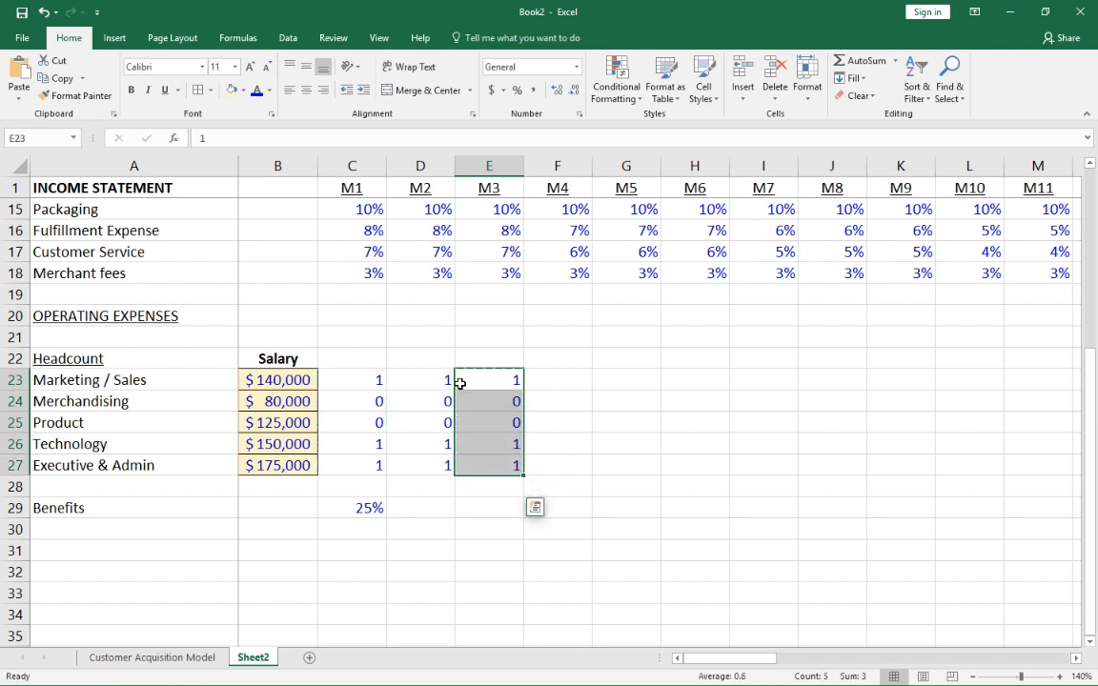
key("ctrl+c")
key("Right")
key("ctrl+v")
Set the M4 Technology headcount in F26 to 2
key("Down")
key("Down")
key("Down")
key("Down")
key("Down")
key("Down")
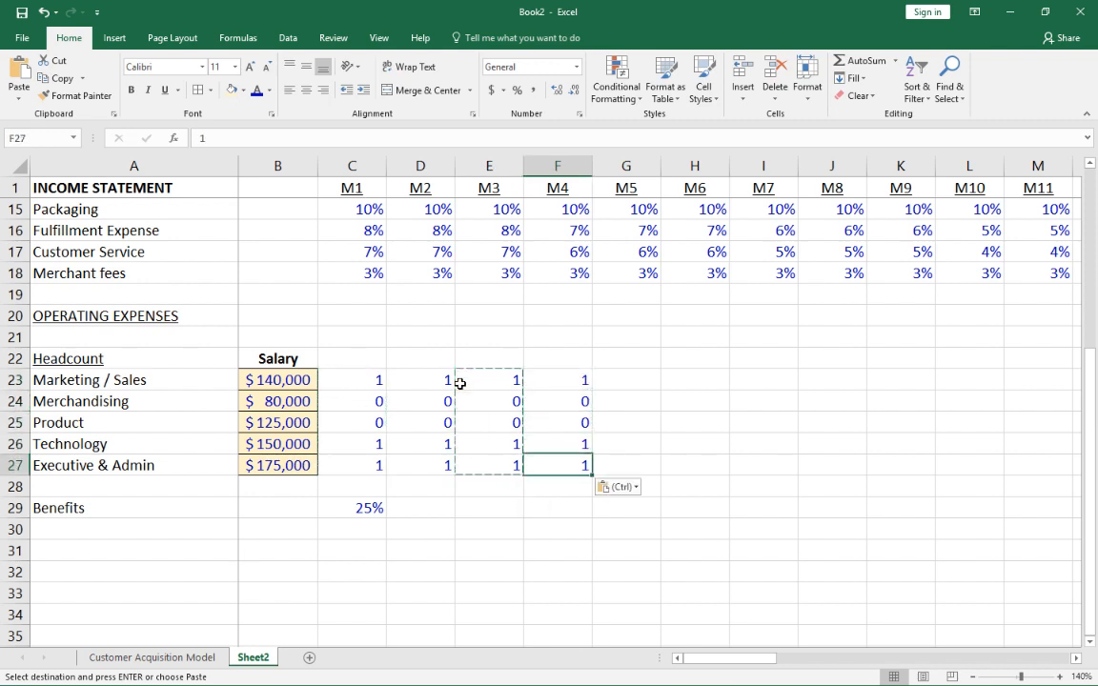
key("Up")
key("Up")
key("Up")
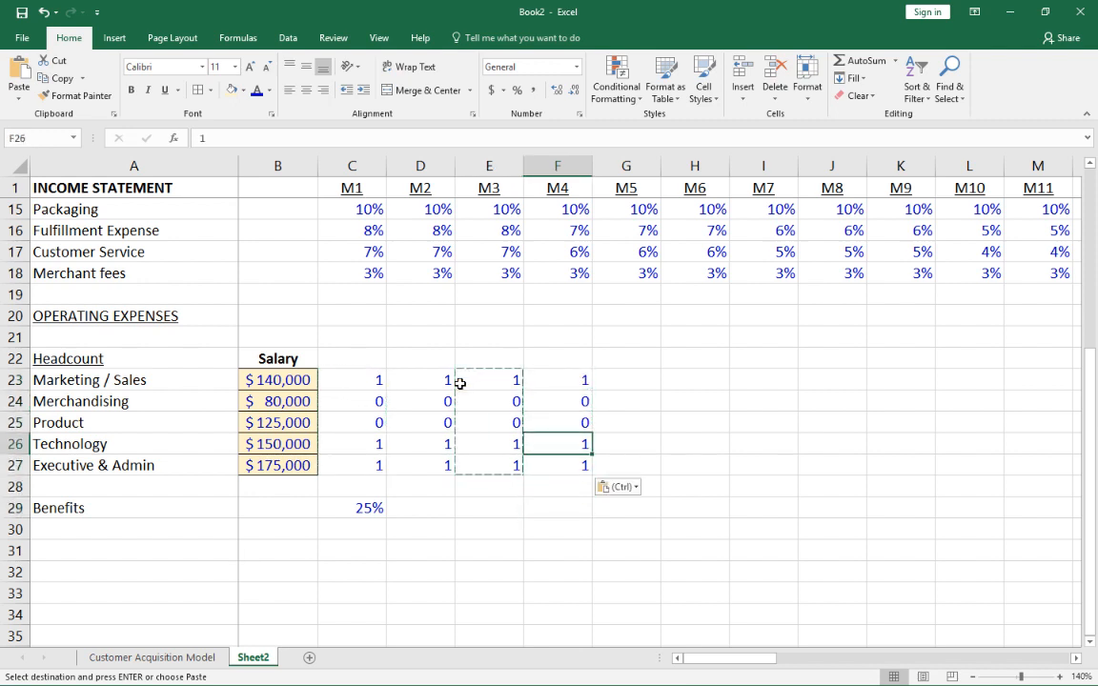
type("2")
Copy the five M4 headcount values in F23:F27 to the M5 and M6 columns
key("Up")
key("Up")
key("Up")
key("shift+Down")
key("shift+Down")
key("shift+Down")
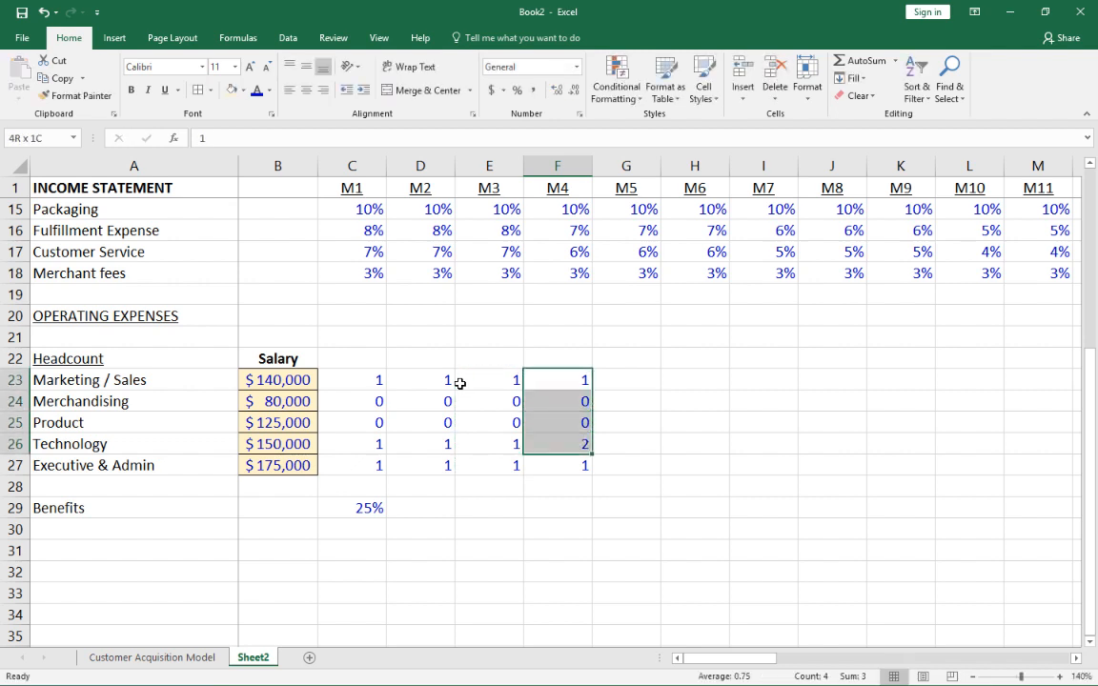
key("shift+Down")
key("ctrl+c")
key("Right")
key("ctrl+v")
key("Right")
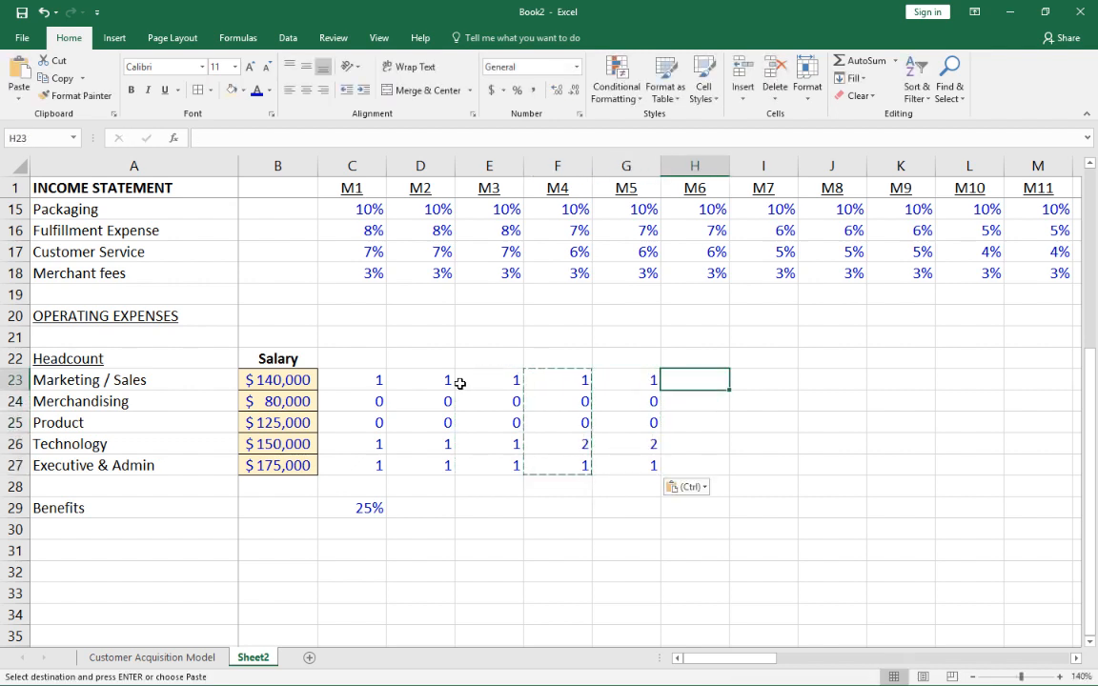
key("ctrl+v")
key("Right")
key("Right")
key("Right")
key("Right")
key("Right")
key("Right")
key("Right")
key("Right")
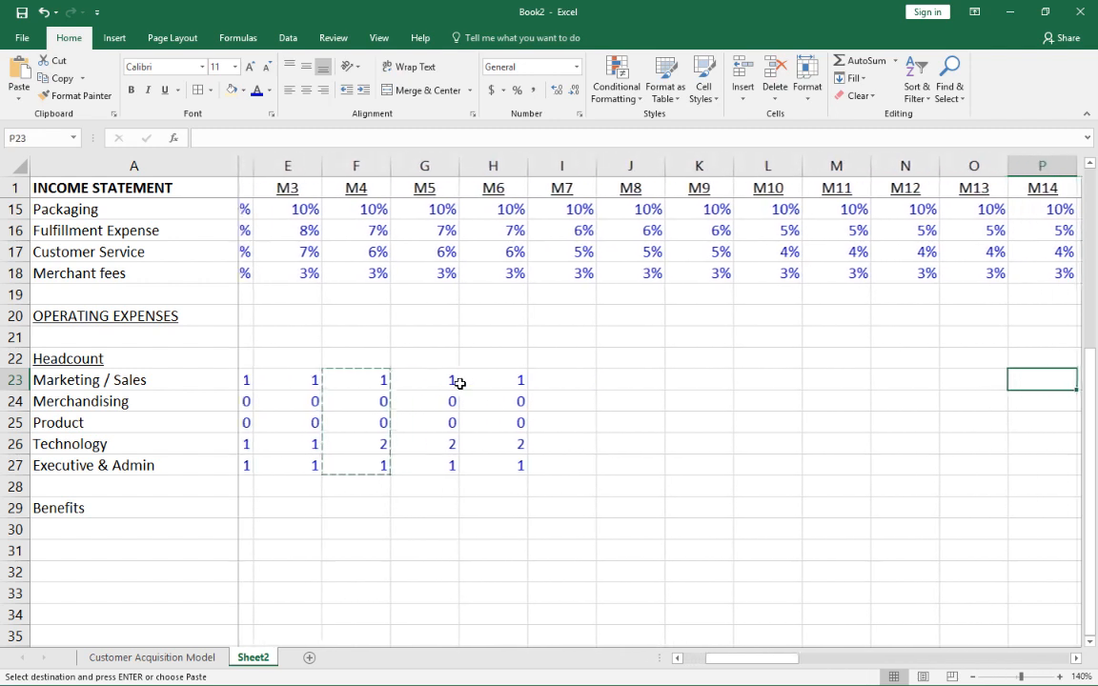
key("Left")
key("Left")
key("Left")
key("Left")
key("Left")
key("Left")
key("Left")
key("Left")
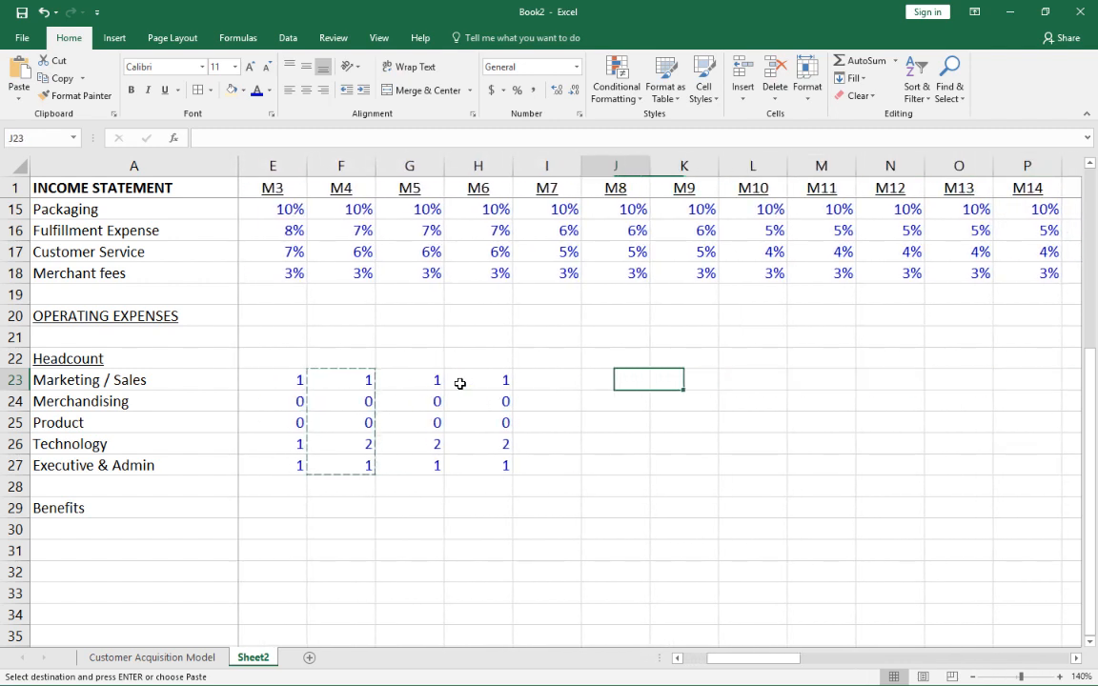
Copy the five M6 headcount values in H23:H27 to the M7 column
key("shift+Down")
key("shift+Down")
key("shift+Down")
key("shift+Down")
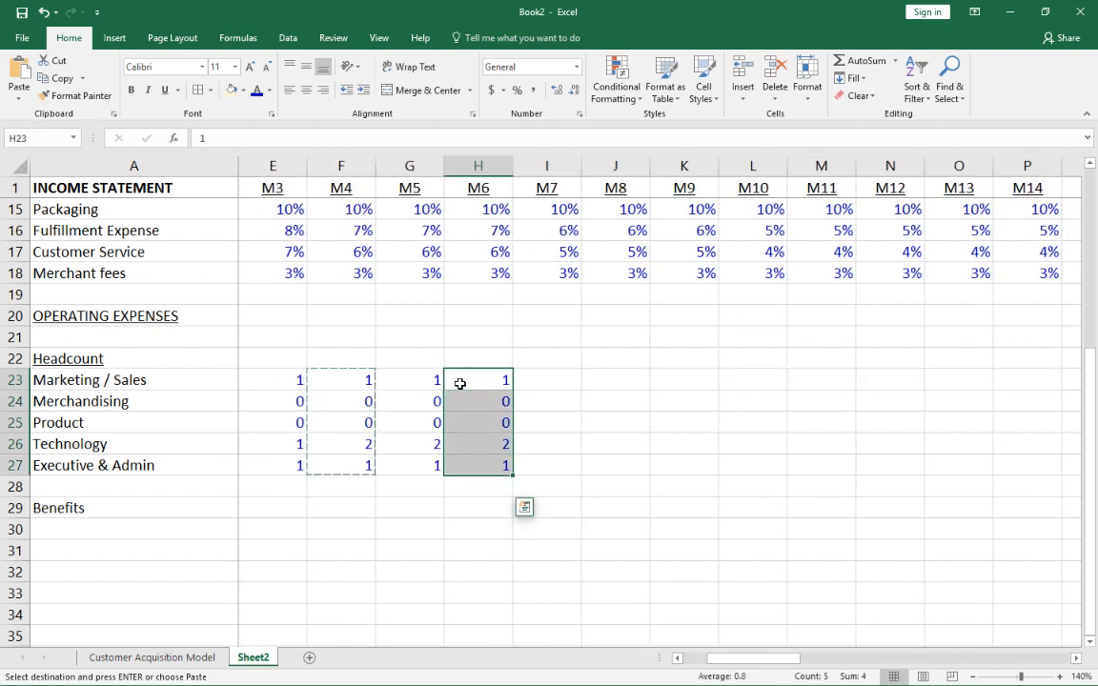
key("ctrl+c")
key("Right")
key("ctrl+v")
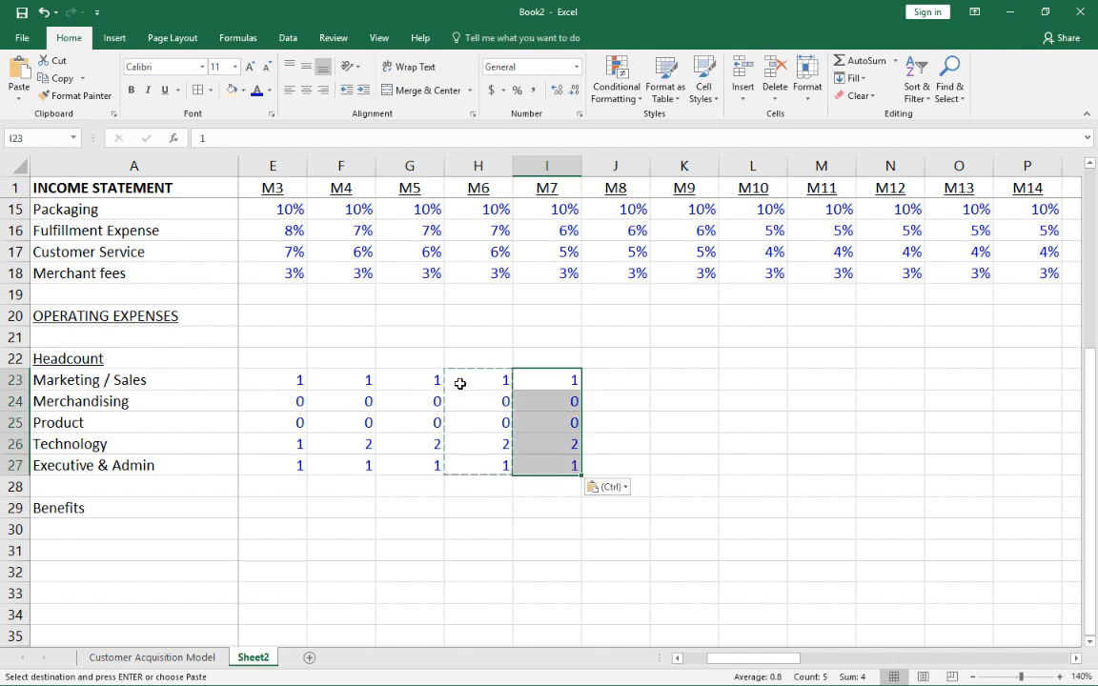
Set the M7 Merchandising and Product headcounts in I24 and I25 to 1
key("Right")
key("Left")
key("Down")
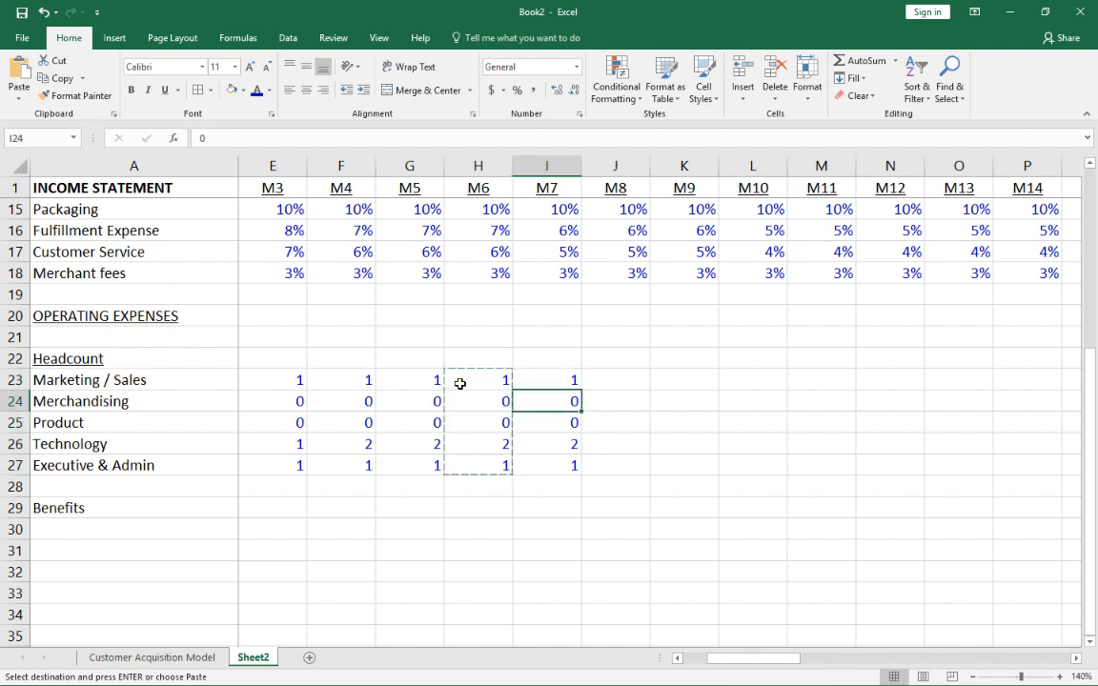
type("1")
key("Return")
type("1")
key("Up")
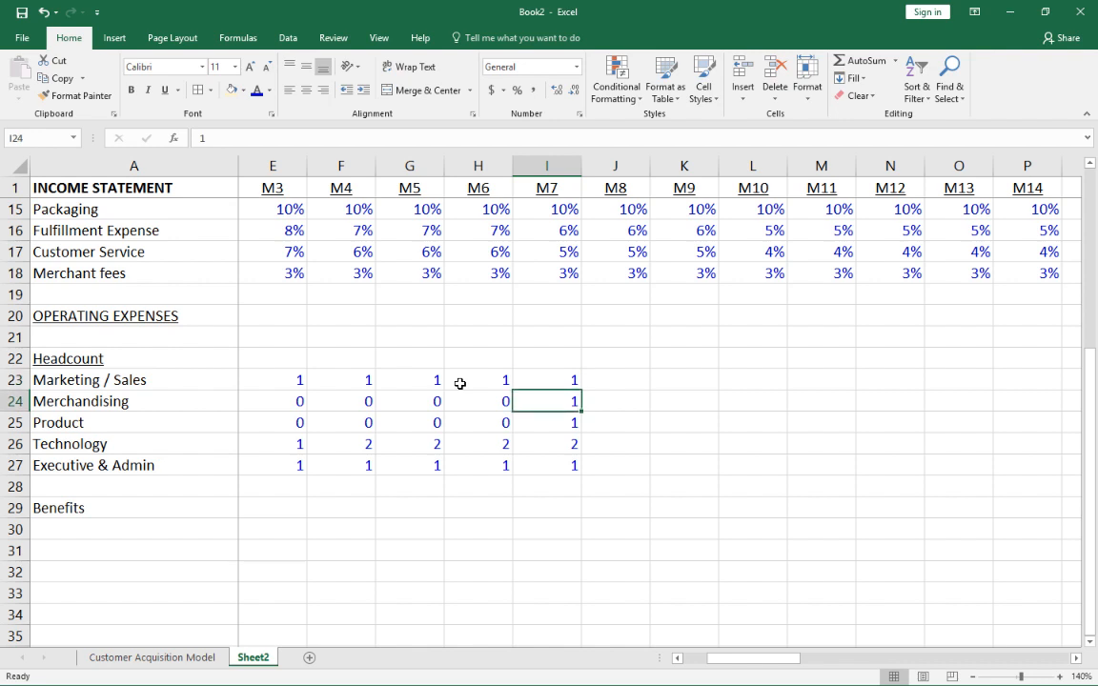
key("Up")
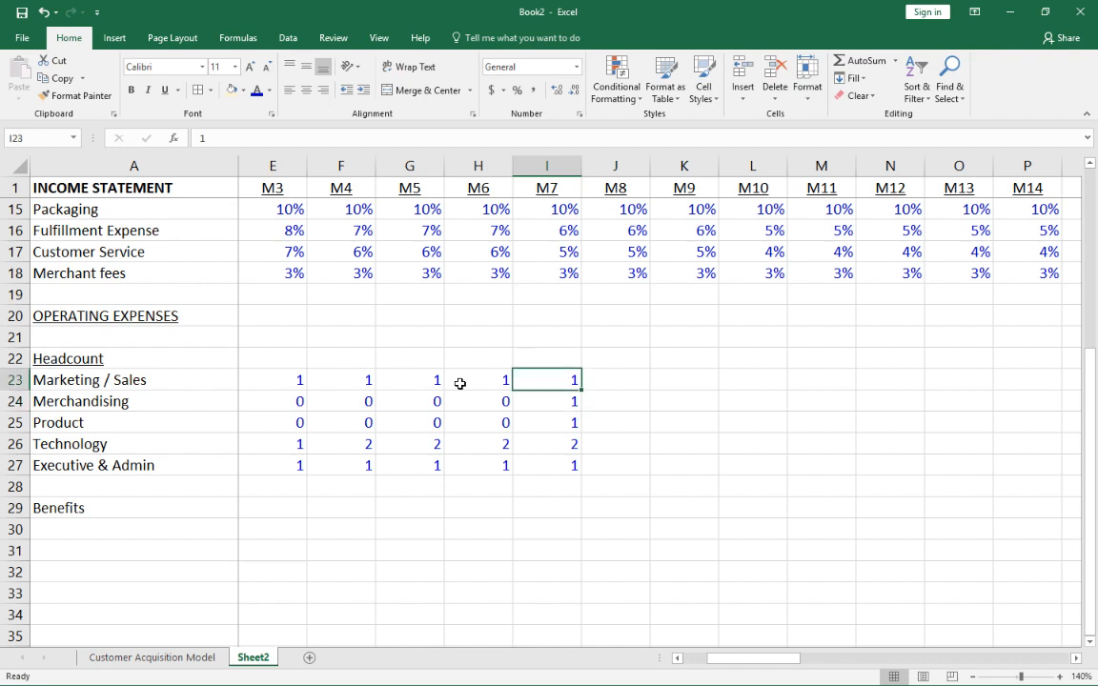
Set the M7 Executive & Admin headcount in I27 to 2
key("shift+Down")
key("shift+Down")
key("Down")
key("Down")
key("Down")
key("Down")
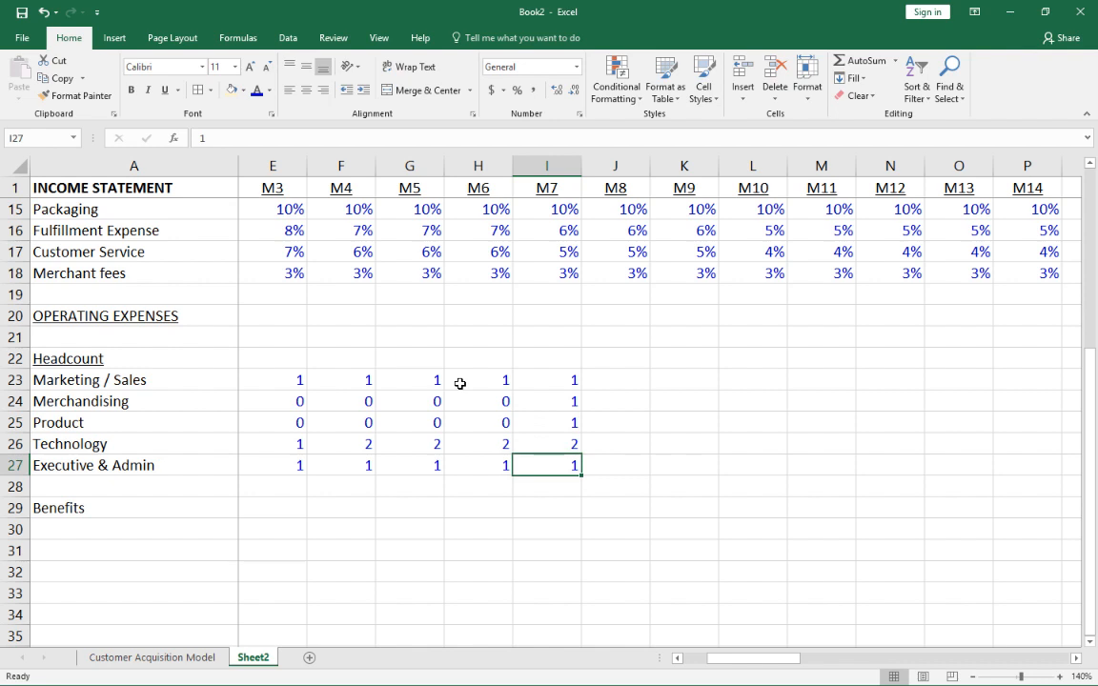
type("2")
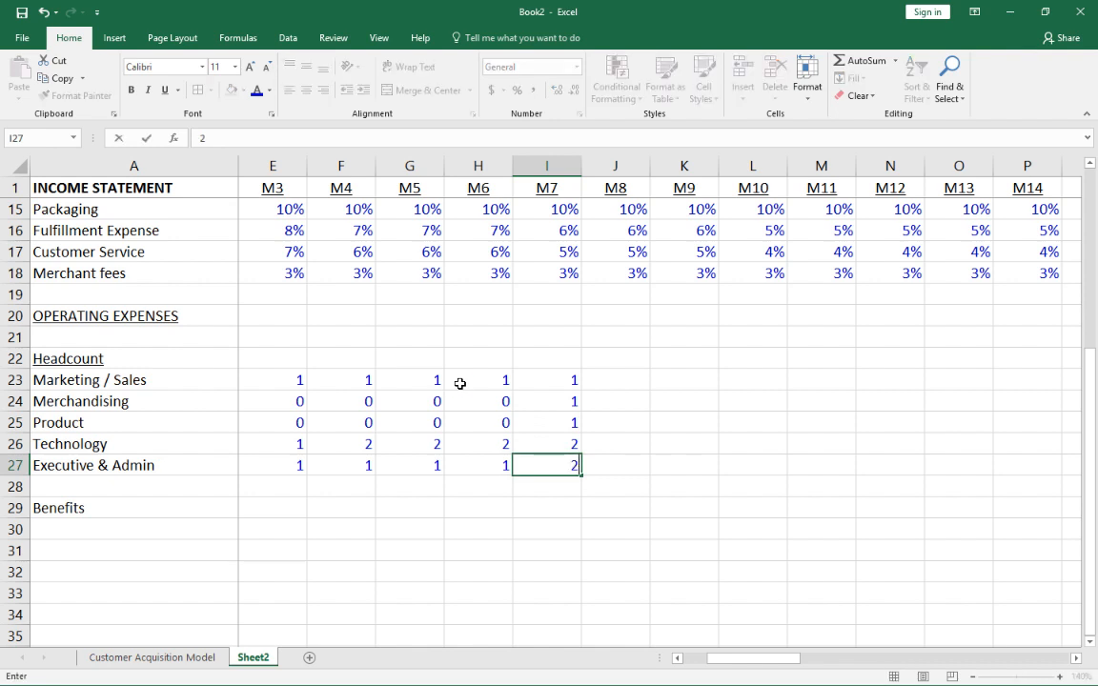
key("Up")
Copy the five M7 headcount values in I23:I27 across the M8 to M12 columns
key("Up")
key("Up")
key("Up")
key("shift+Down")
key("shift+Down")
key("shift+Down")
key("shift+Down")
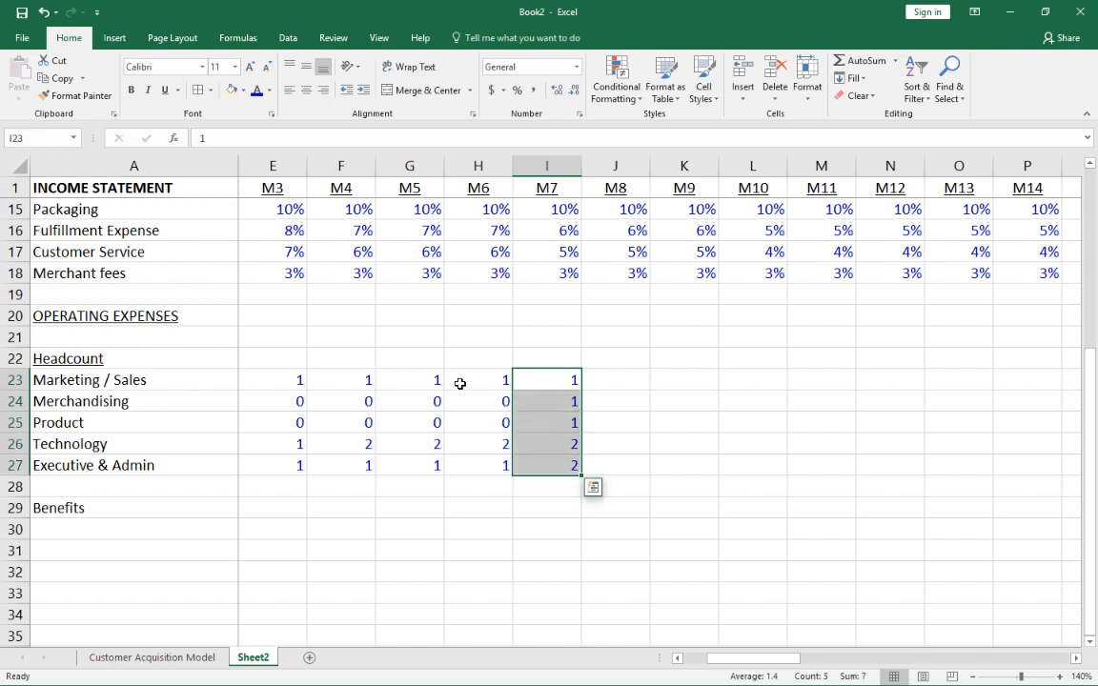
key("ctrl+c")
key("shift+Right")
key("shift+Right")
key("shift+Right")
key("shift+Right")
key("shift+Right")
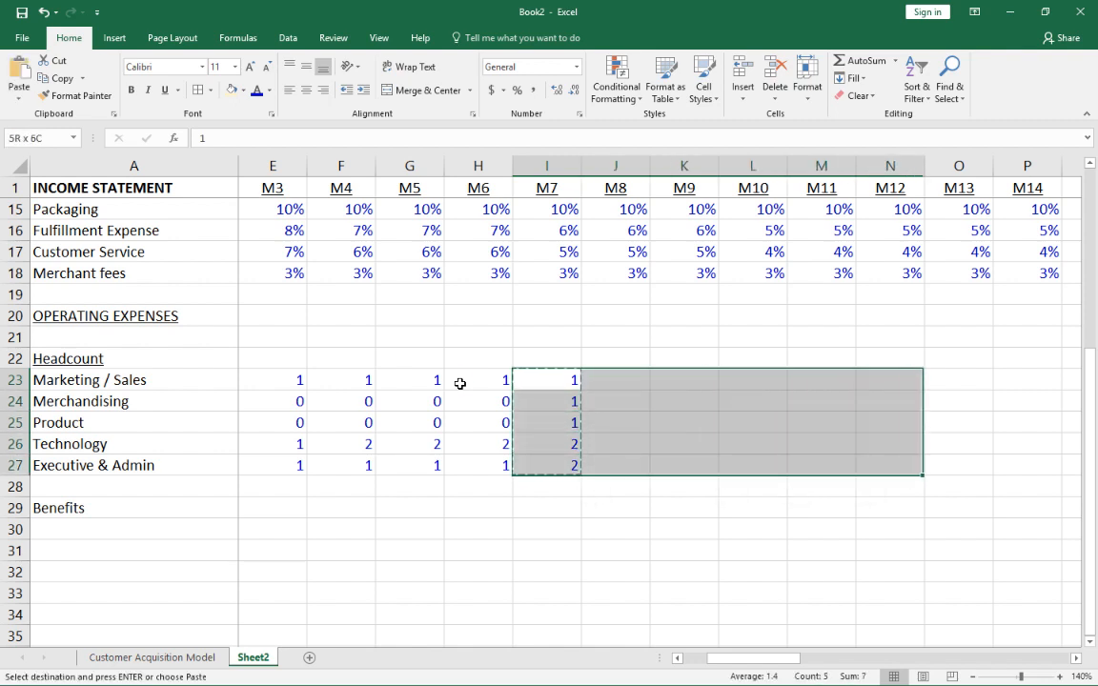
key("ctrl+v")
Set the M7 Marketing / Sales headcount in I23 to 2
key("Right")
key("Right")
key("Right")
key("Right")
key("Right")
key("Right")
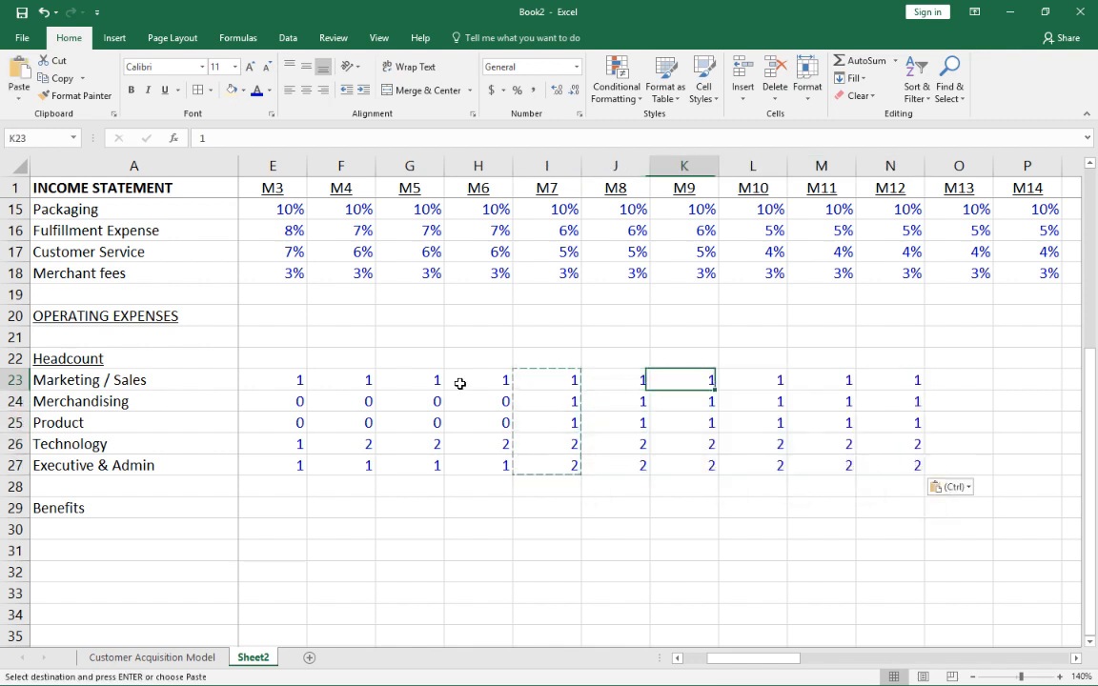
key("Left")
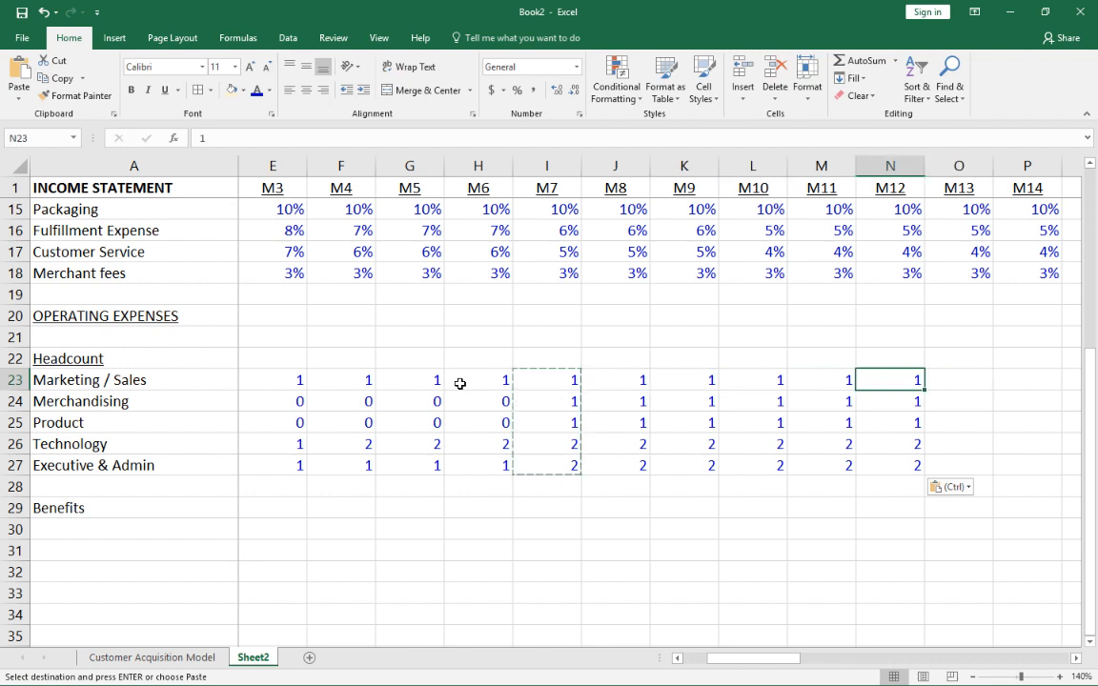
key("Left")
key("Left")
key("Left")
key("Left")
key("Left")
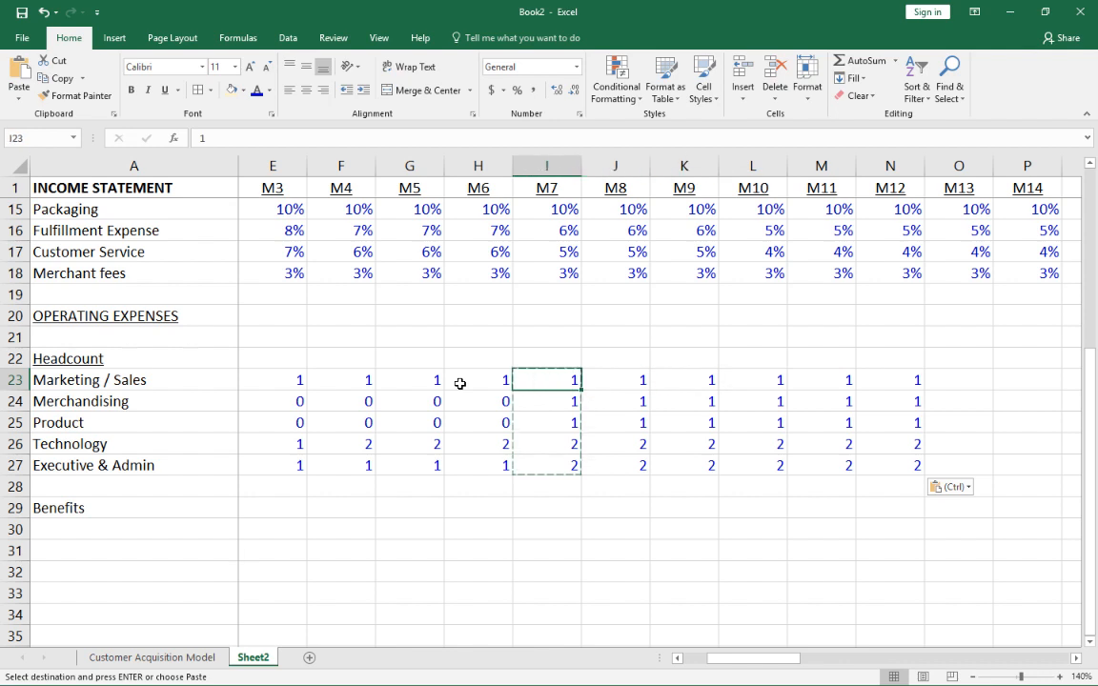
type("2")
key("ctrl+Return")
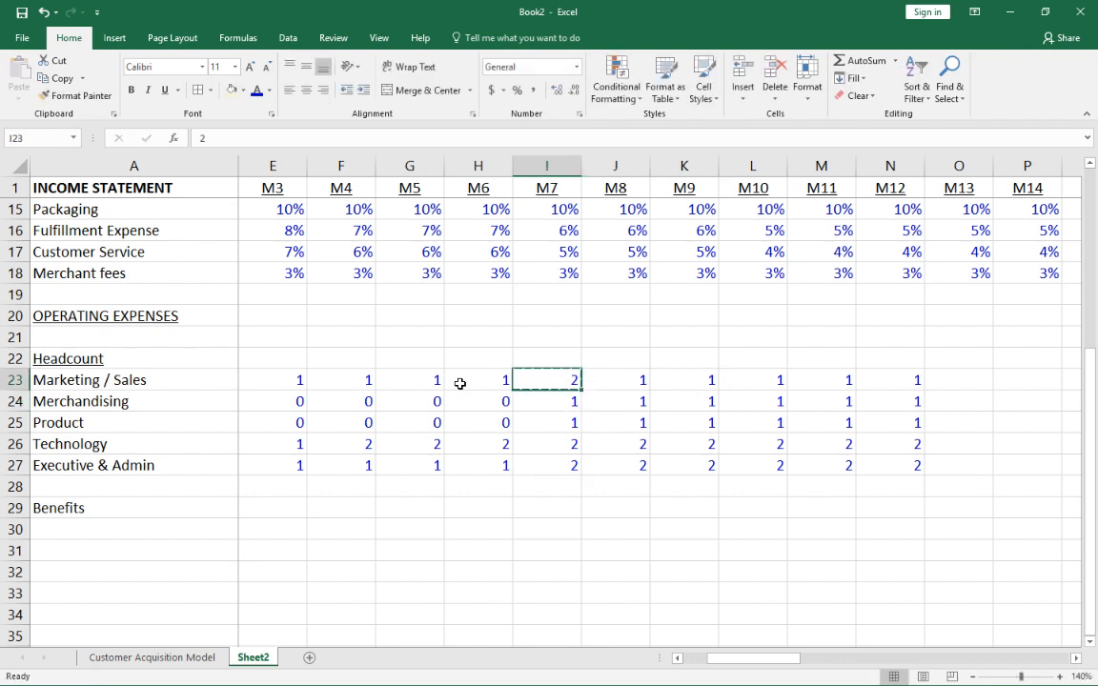
Copy the M7 Marketing / Sales headcount in I23 across M8 to M12
key("shift+Right")
key("shift+Right")
key("shift+Right")
key("shift+Right")
key("shift+Right")
key("ctrl+v")
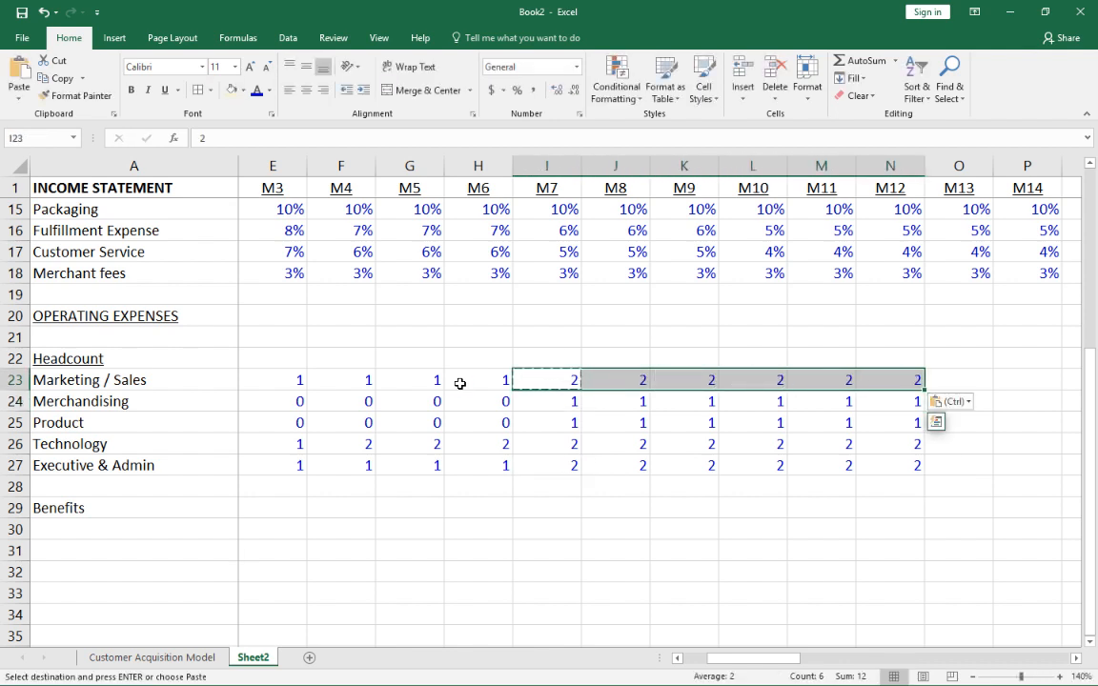
key("Right")
key("Escape")
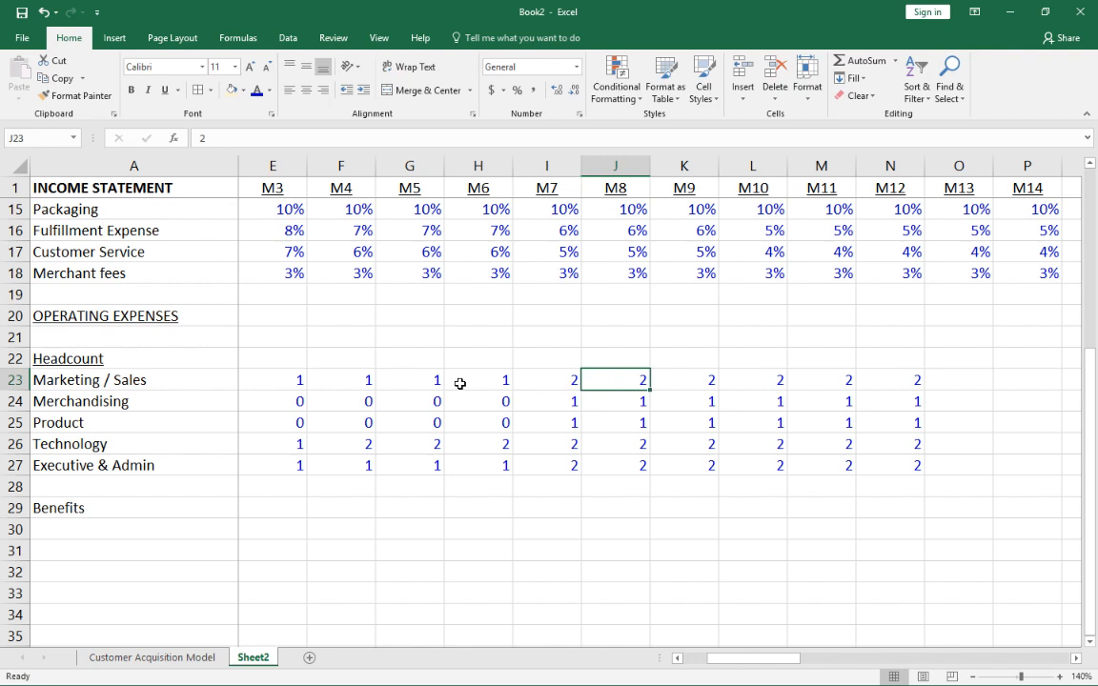
Copy the five M12 headcount values in N23:N27 to the M13 column
key("F2")
key("Right")
key("Right")
key("Right")
key("Right")
key("Right")
key("Right")
key("Right")
key("Right")
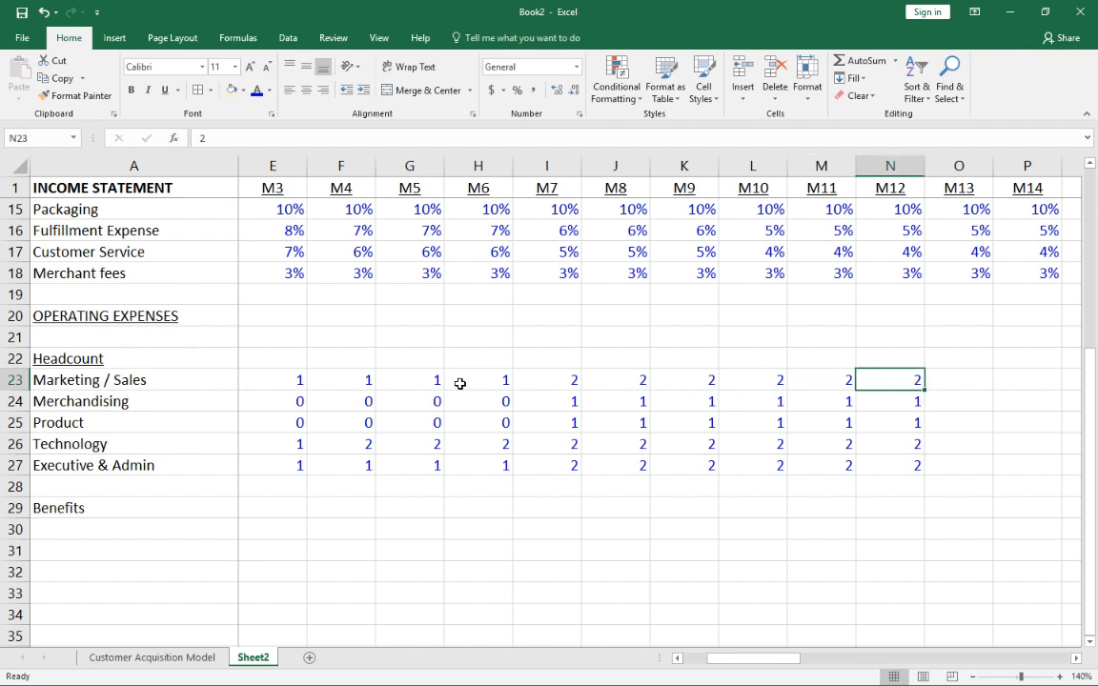
key("Left")
key("Left")
key("Left")
key("Left")
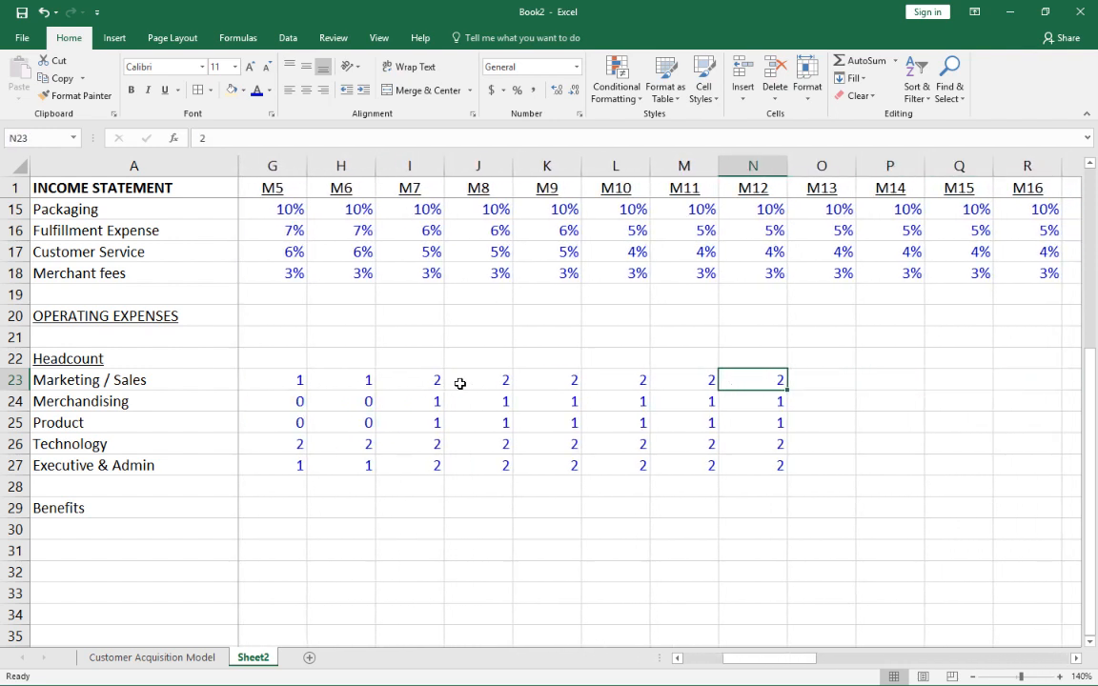
key("Right")
key("Left")
key("shift+Down")
key("shift+Down")
key("shift+Down")
key("shift+Down")
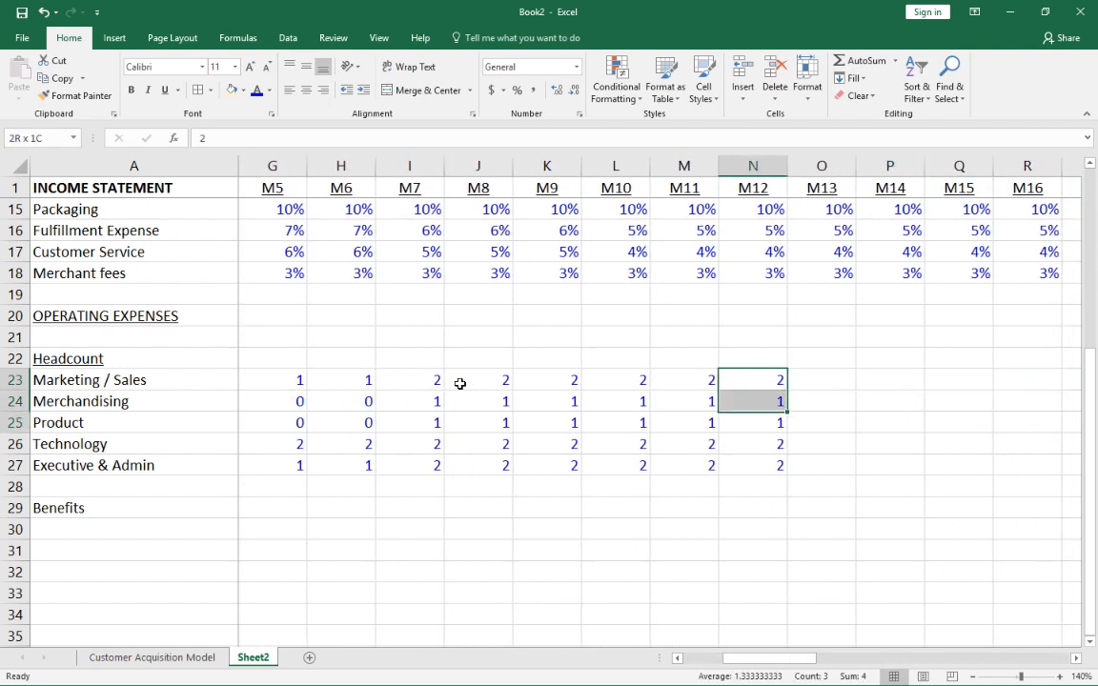
key("ctrl+c")
key("Right")
key("ctrl+v")
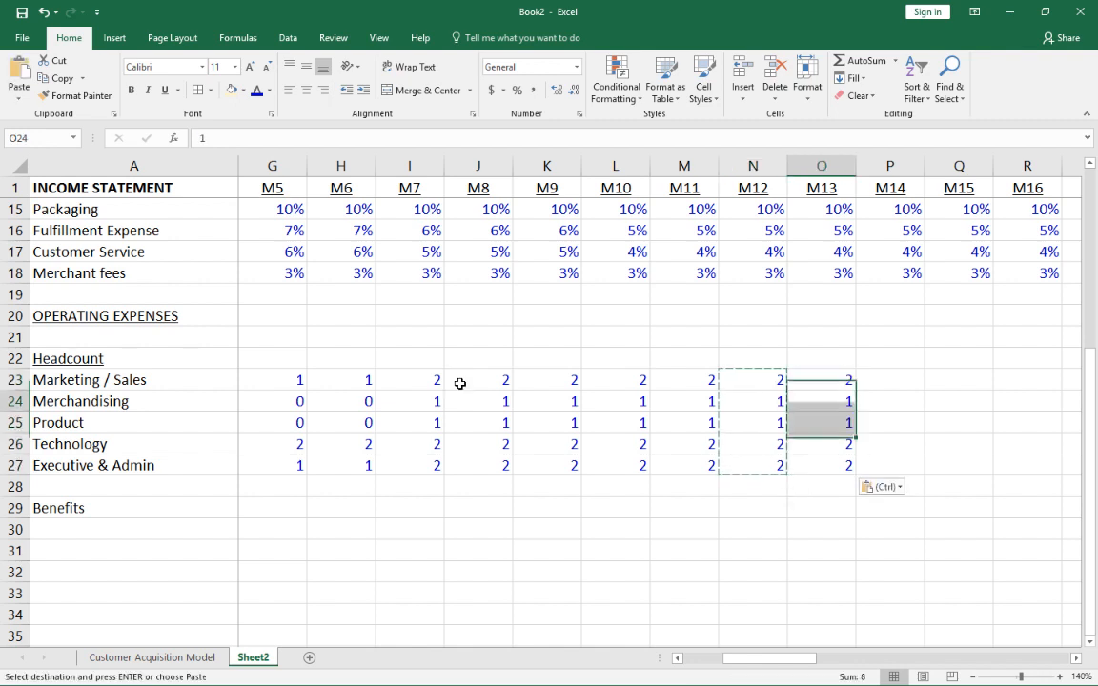
key("Escape")
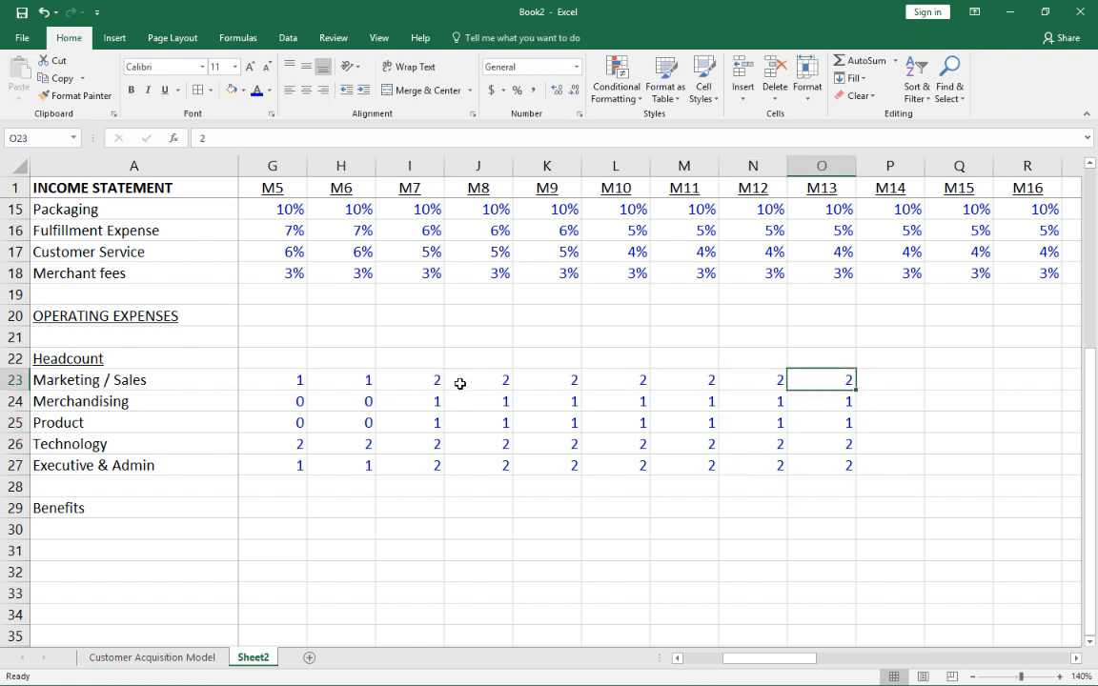
Enter the formula =N23+1 for the M13 Marketing / Sales headcount in O23
type("=")
key("Left")
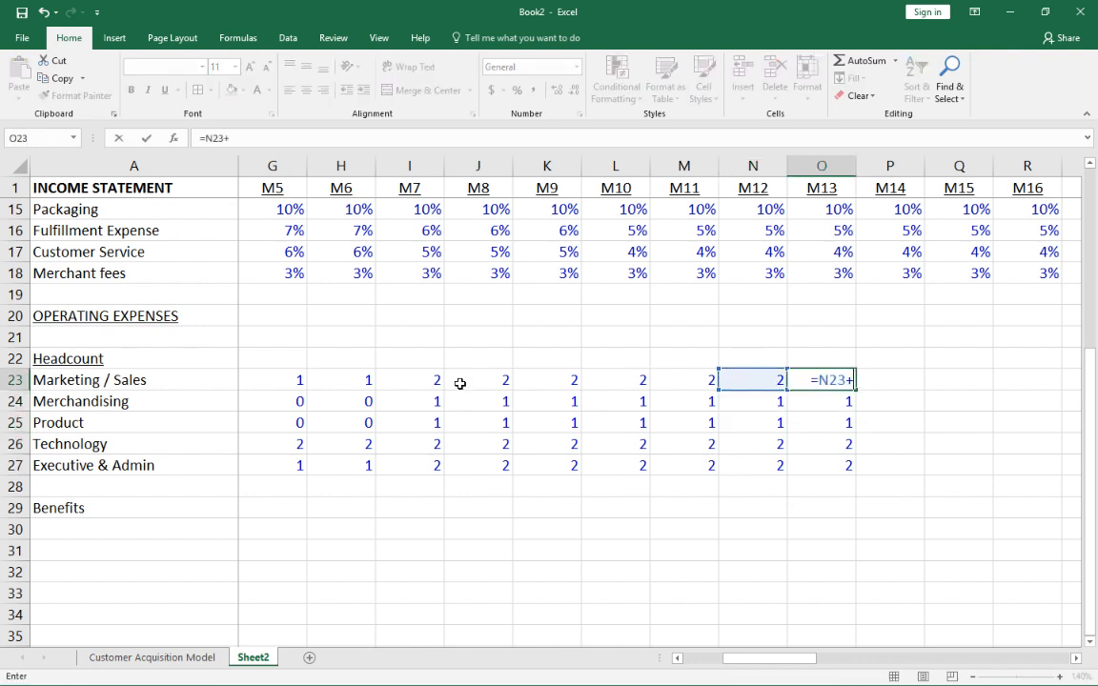
type("+1")
key("Return")
key("Up")
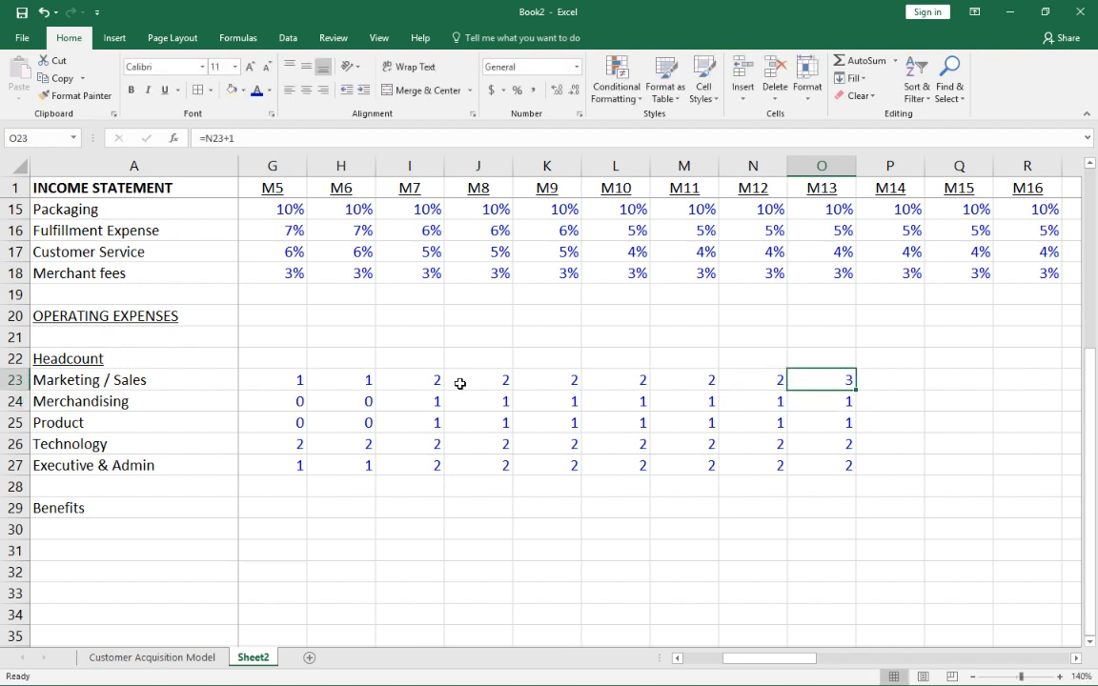
Copy the M13 Marketing / Sales formula in O23 down to the other four departments in O24:O27
key("ctrl+c")
key("Down")
key("ctrl+v")
key("Down")
key("ctrl+v")
key("Down")
key("ctrl+v")
key("Down")
key("ctrl+v")
key("Up")
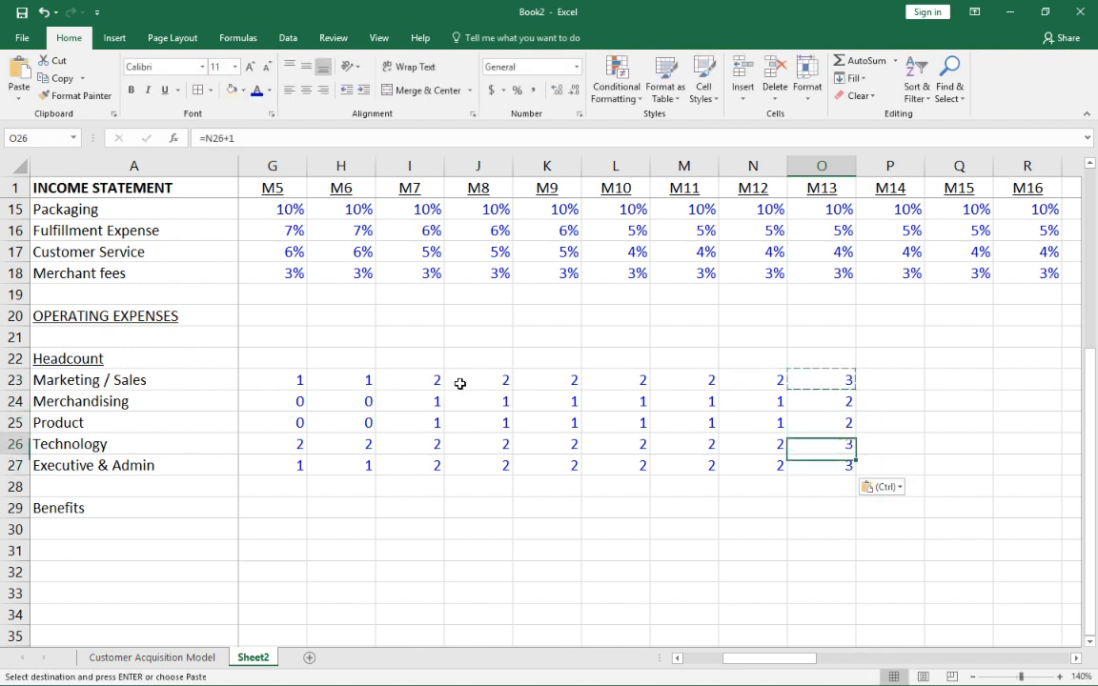
Link the M14 Marketing / Sales headcount in P23 to the previous month with the formula =O23
key("Right")
key("Up")
key("Up")
key("Up")
type("=")
key("Left")
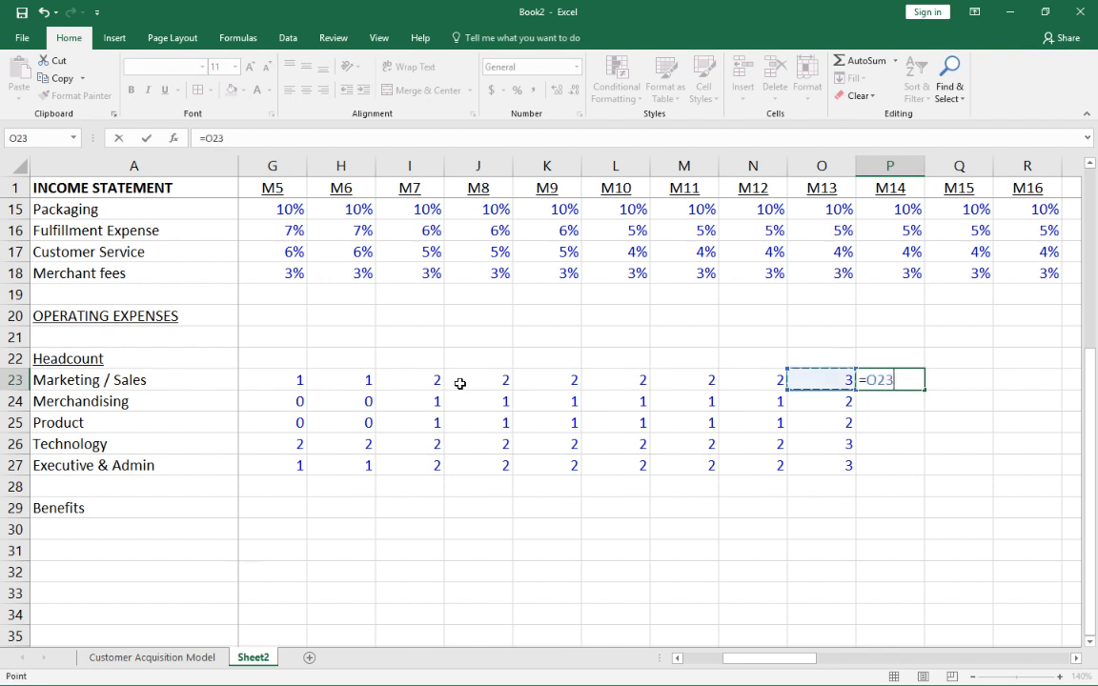
key("Return")
Copy the M14 Marketing / Sales formula in P23 down to the other four departments in P24:P27
key("ctrl+c")
key("Down")
key("ctrl+v")
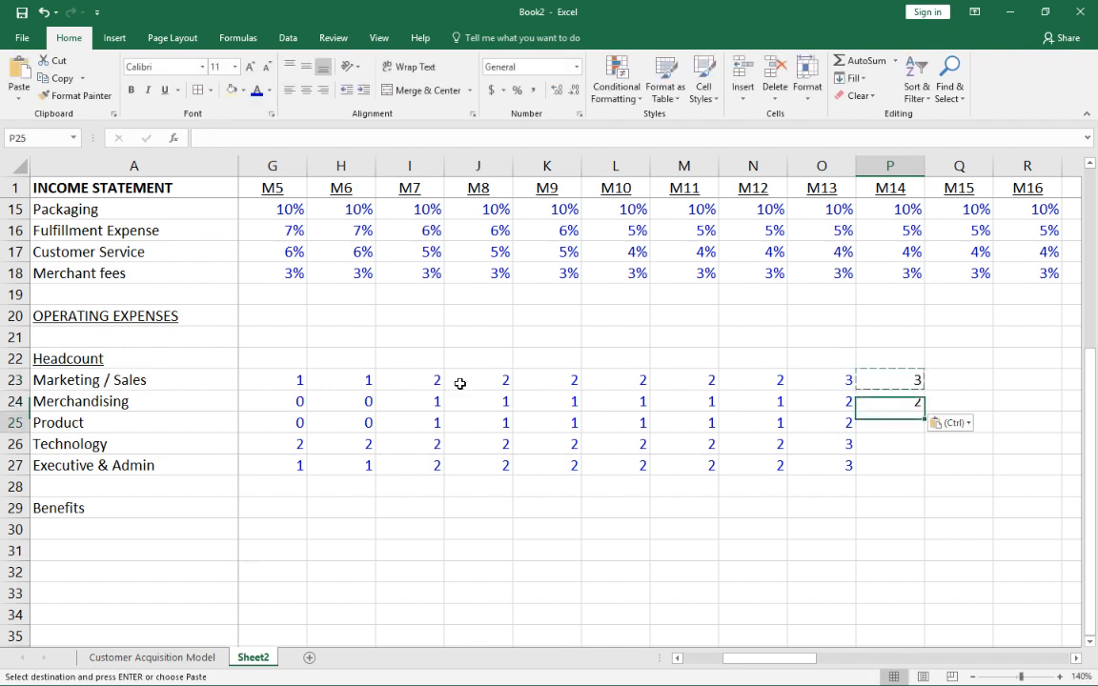
key("Down")
key("ctrl+v")
key("Down")
key("ctrl+v")
key("Down")
key("ctrl+v")
key("Up")
key("Up")
key("Up")
key("Up")
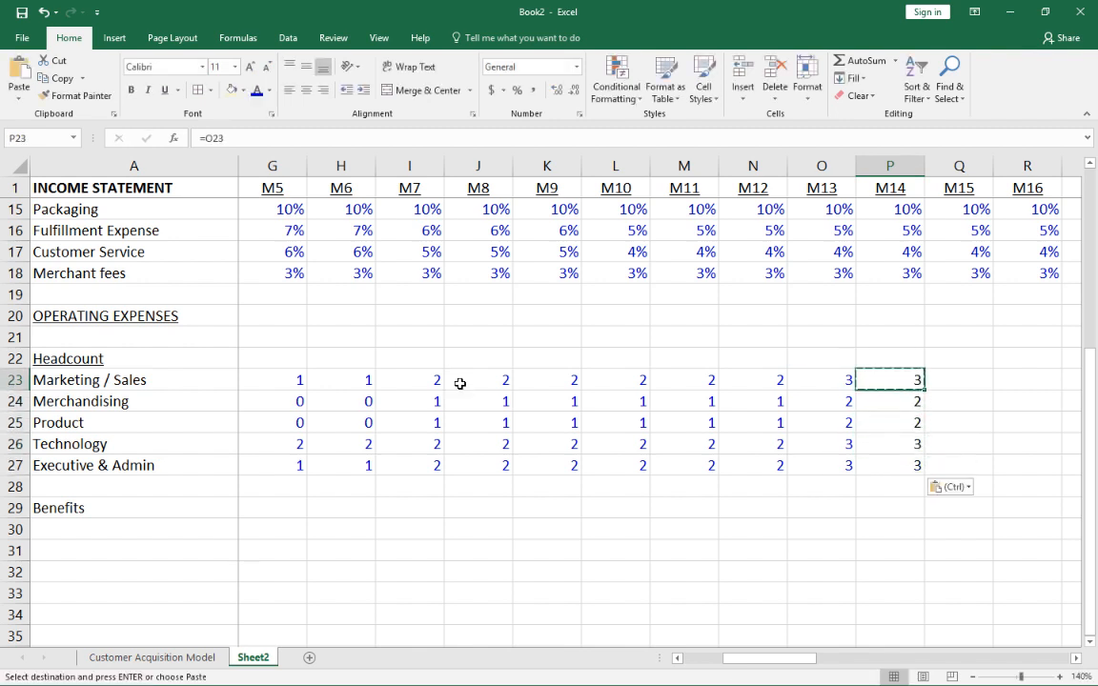
Copy the five M14 headcount formulas in P23:P27 across the months through M23 in column Y
key("shift+Down")
key("shift+Down")
key("shift+Down")
key("shift+Down")
key("shift+Right")
key("shift+Right")
key("shift+Right")
key("shift+Right")
key("shift+Right")
key("shift+Right")
key("shift+Right")
key("shift+Right")
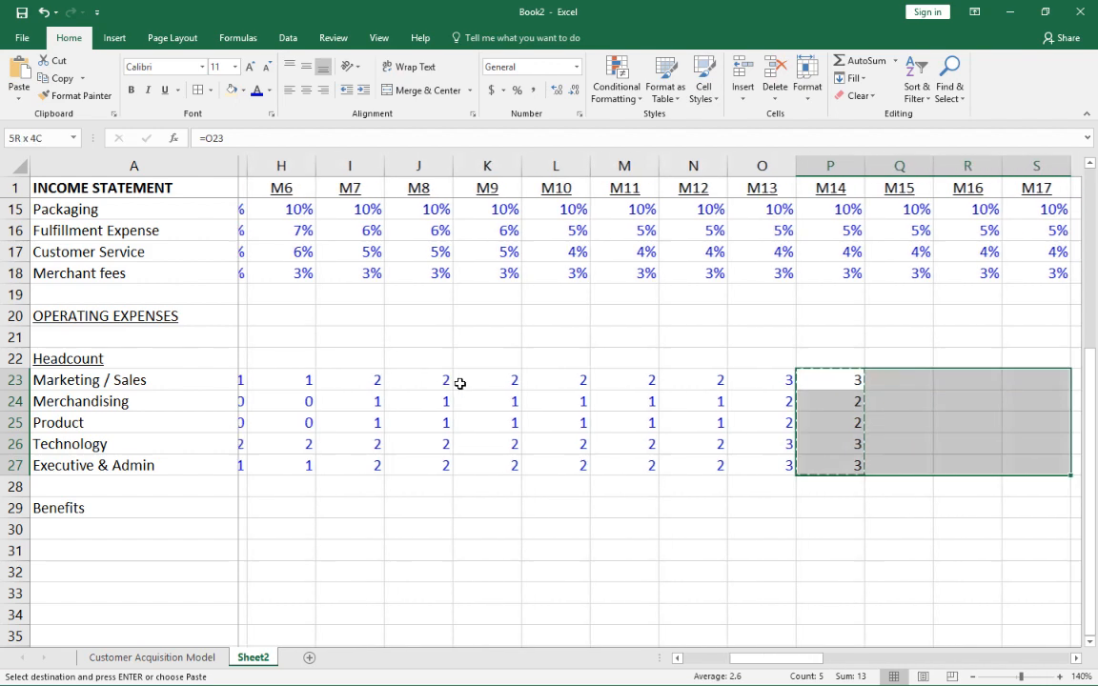
key("shift+Right")
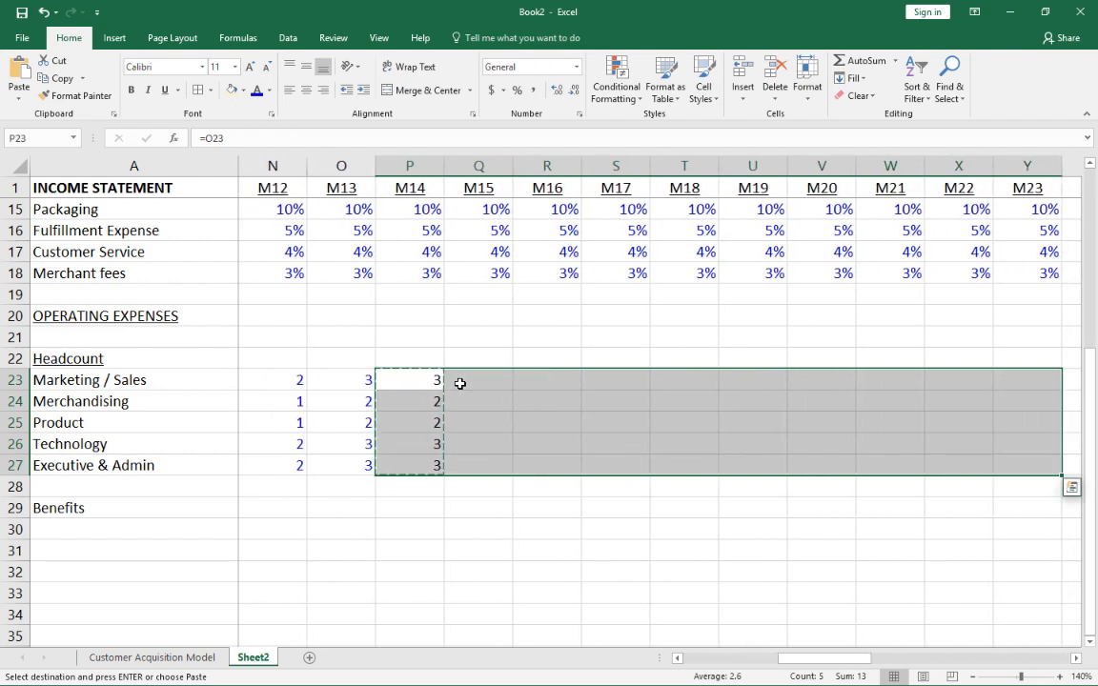
key("ctrl+v")
key("Escape")
Review the Marketing / Sales headcount formulas for M13 and M14 in O23 and P23
key("Left")
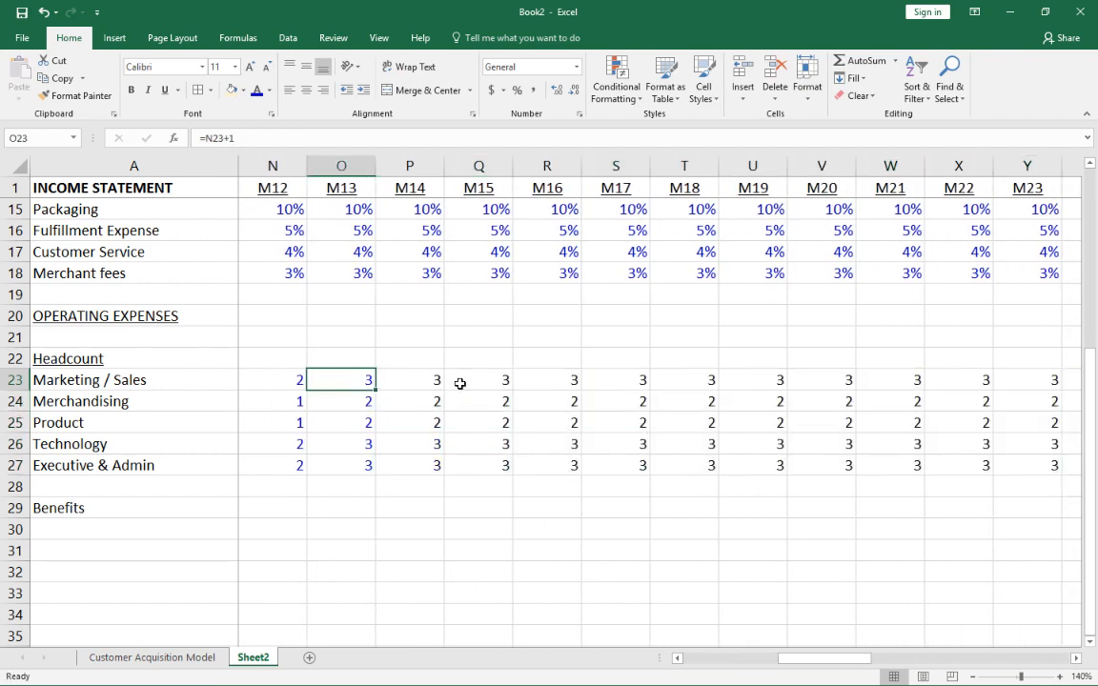
key("F2")
key("Tab")
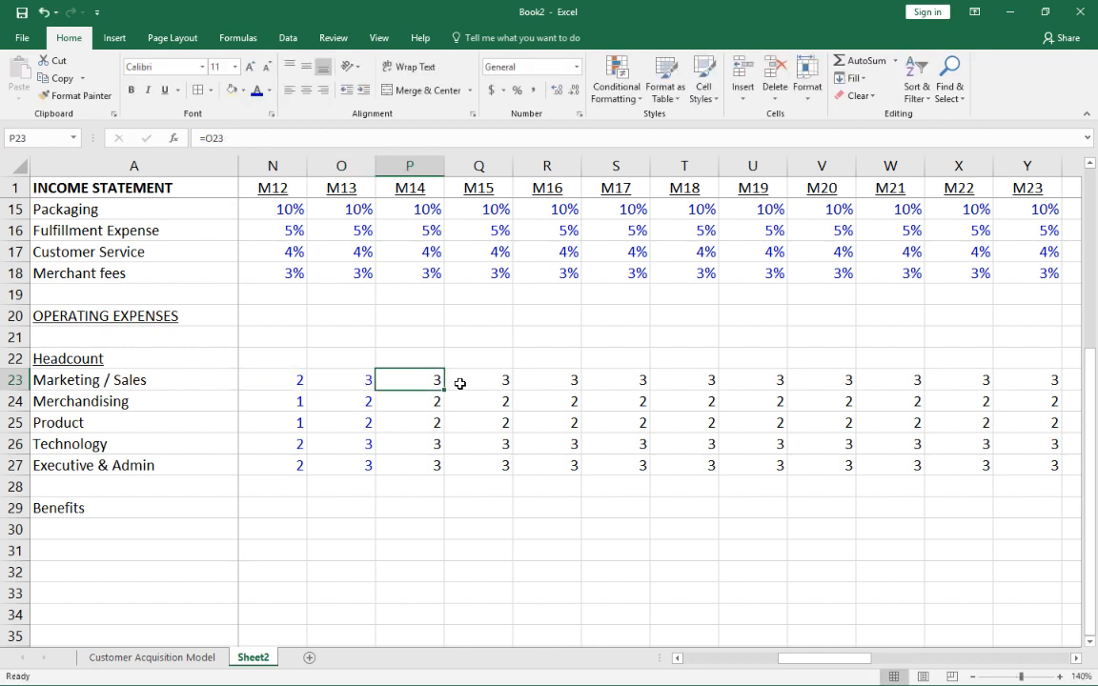
key("F2")
key("Escape")
key("Left")
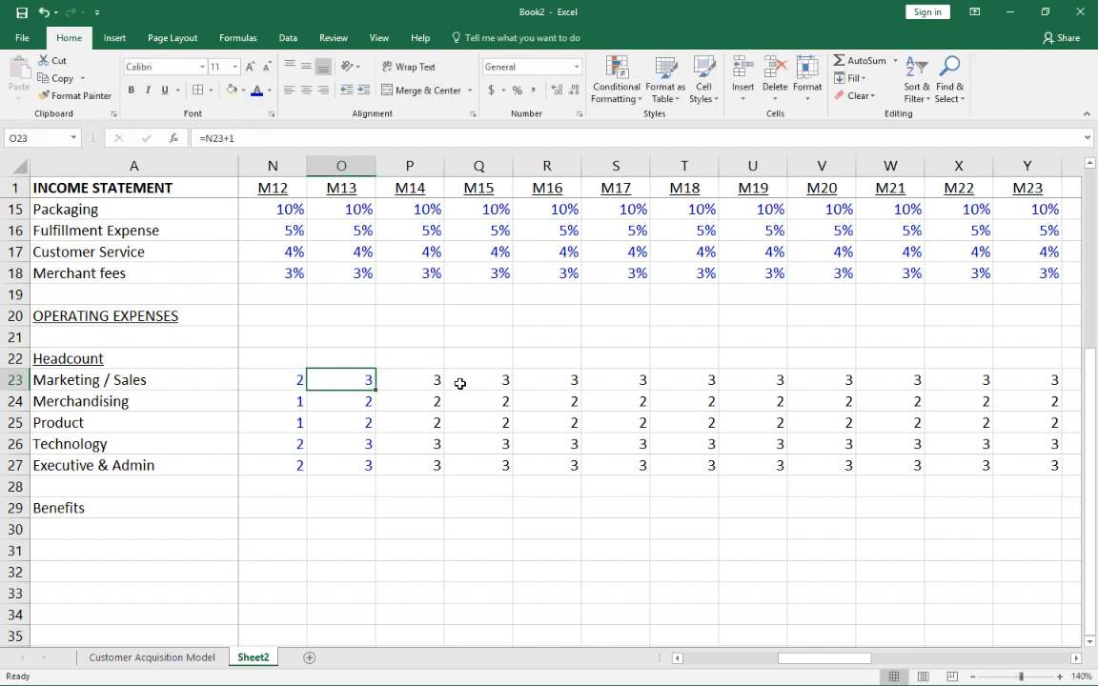
Copy the M13 to M23 headcount block O23:Y27 to the months starting at M25 in AA23
key("shift+Down")
key("shift+Down")
key("shift+Down")
key("shift+Down")
key("shift+Right")
key("shift+Right")
key("shift+Right")
key("shift+Right")
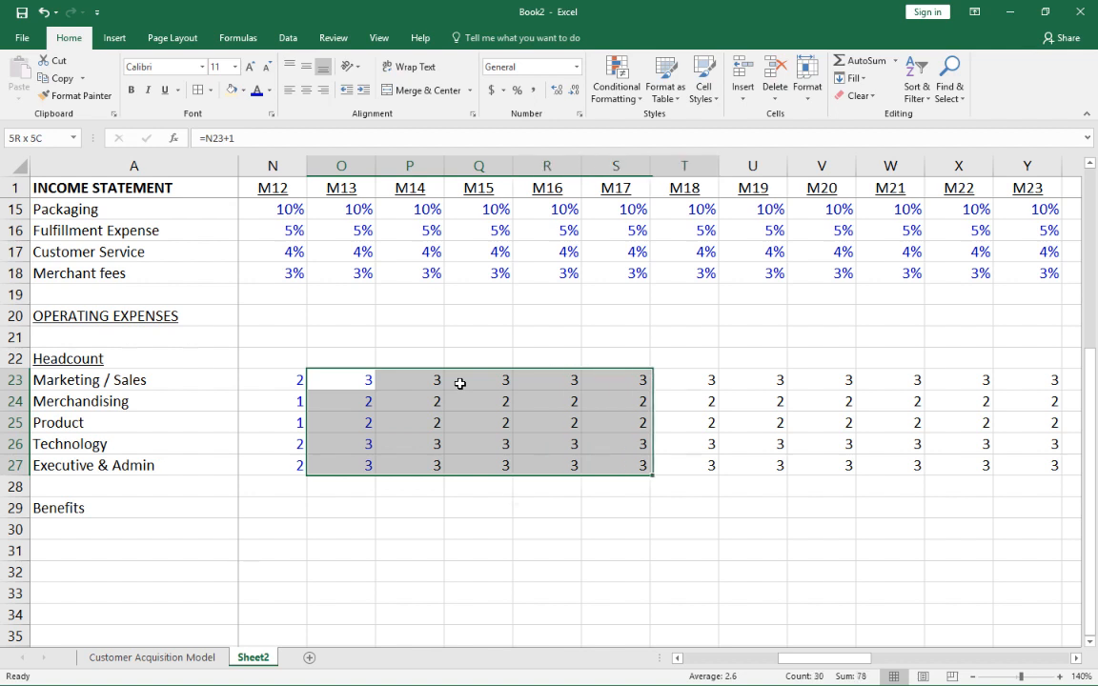
key("shift+Right")
key("shift+Right")
key("shift+Right")
key("shift+Right")
key("shift+Right")
key("shift+Right")
key("ctrl+c")
key("Right")
key("Right")
key("Right")
key("Right")
key("Right")
key("Right")
key("Right")
key("Right")
key("Right")
key("Right")
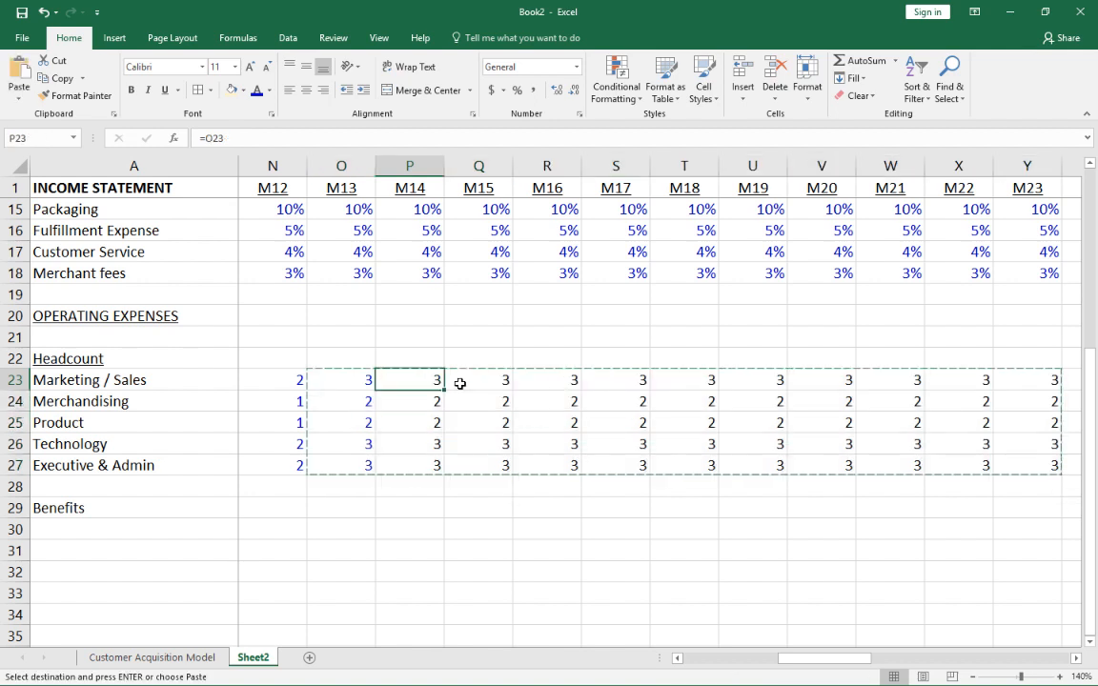
key("Right")
key("Right")
key("Right")
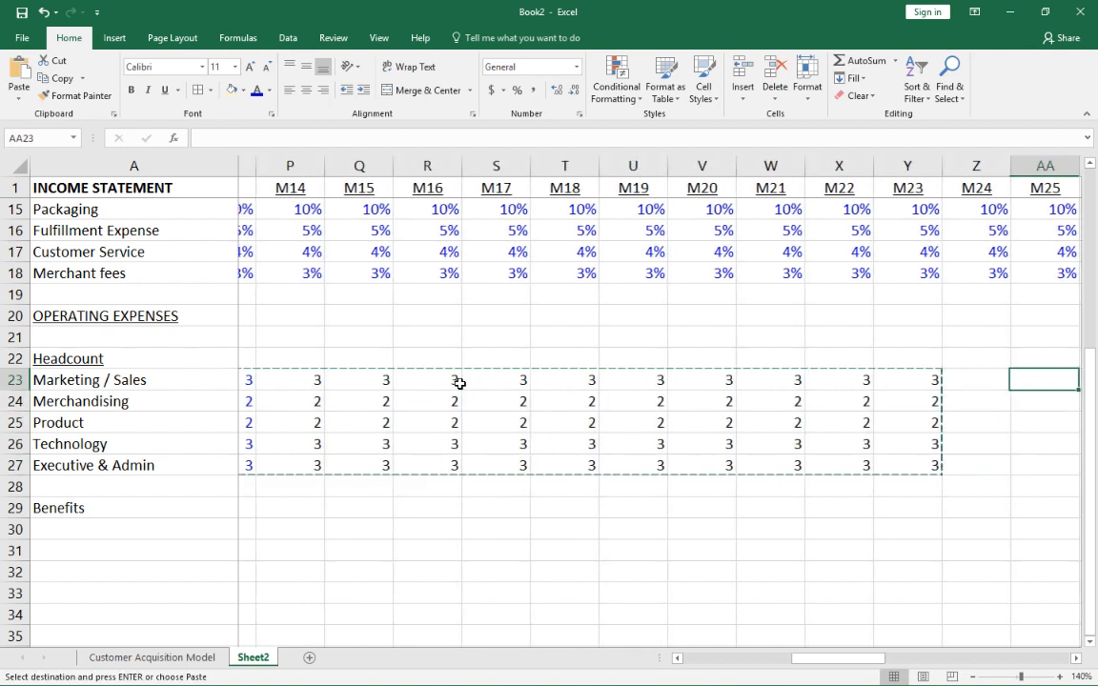
key("Left")
key("Left")
key("Left")
key("Right")
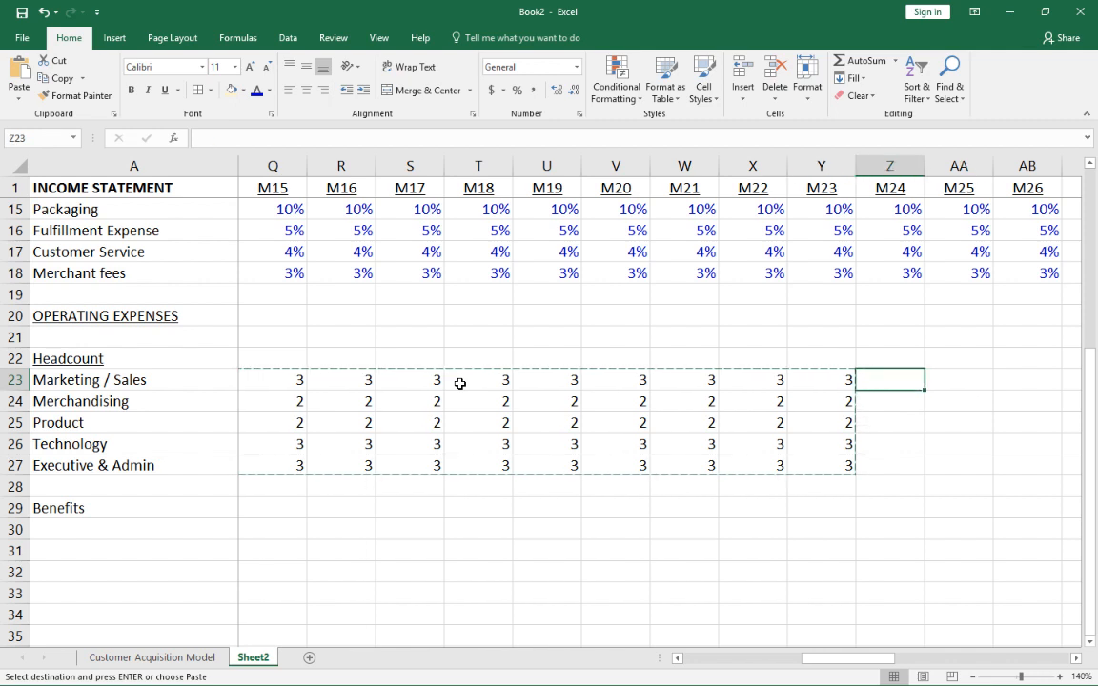
key("Right")
key("ctrl+v")
Review the Marketing / Sales headcount in row 23 from M23 back to M10, checking the formulas behind the monthly values
key("Left")
key("Left")
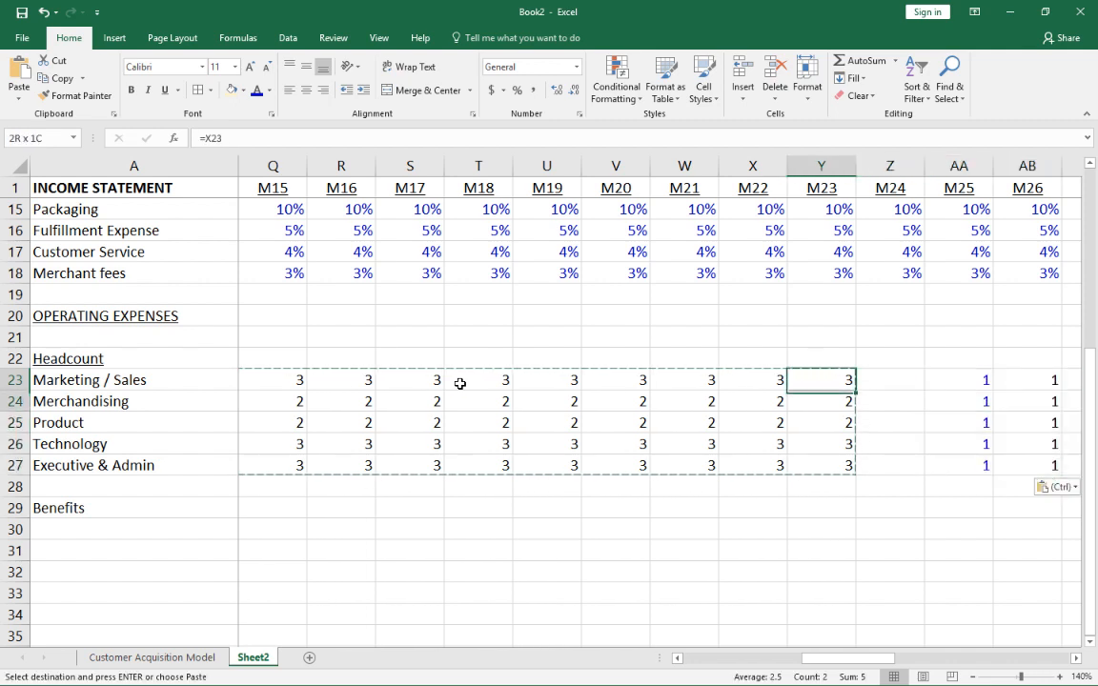
key("shift+Down")
key("shift+Down")
key("Left")
key("Left")
key("Left")
key("Left")
key("Left")
key("Left")
key("Left")
key("Left")
key("Left")
key("Left")
key("Left")
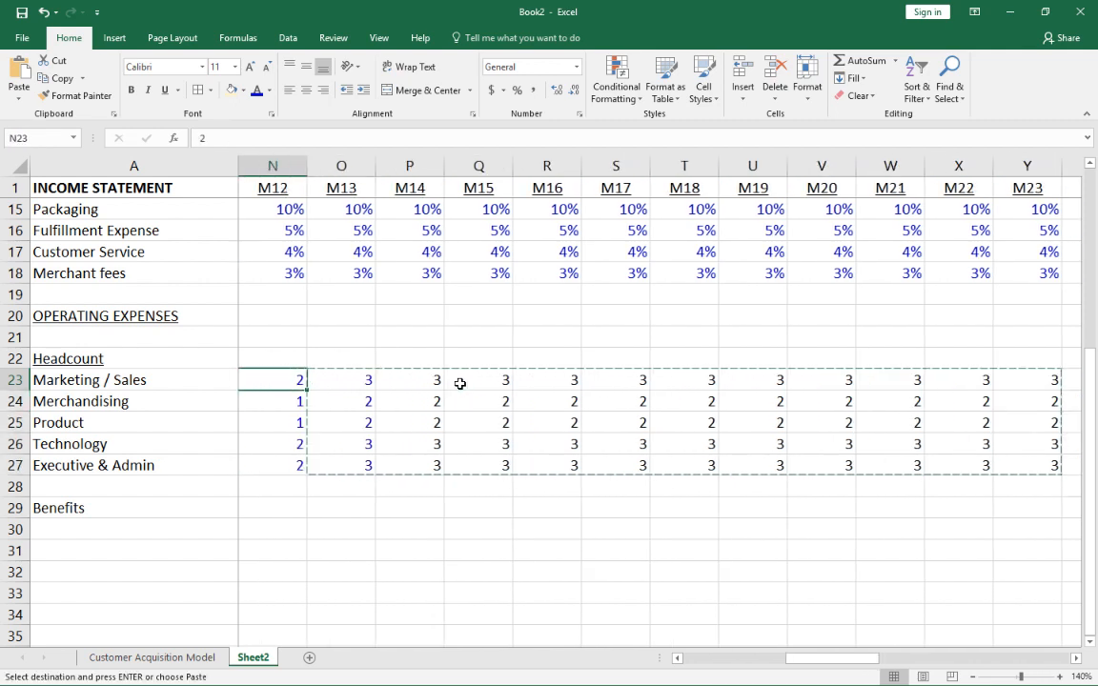
key("Left")
key("Left")
key("Right")
key("Right")
key("Right")
key("Right")
key("Right")
key("Right")
key("Right")
key("Right")
key("Right")
key("Right")
key("Right")
key("Right")
key("Right")
key("Right")
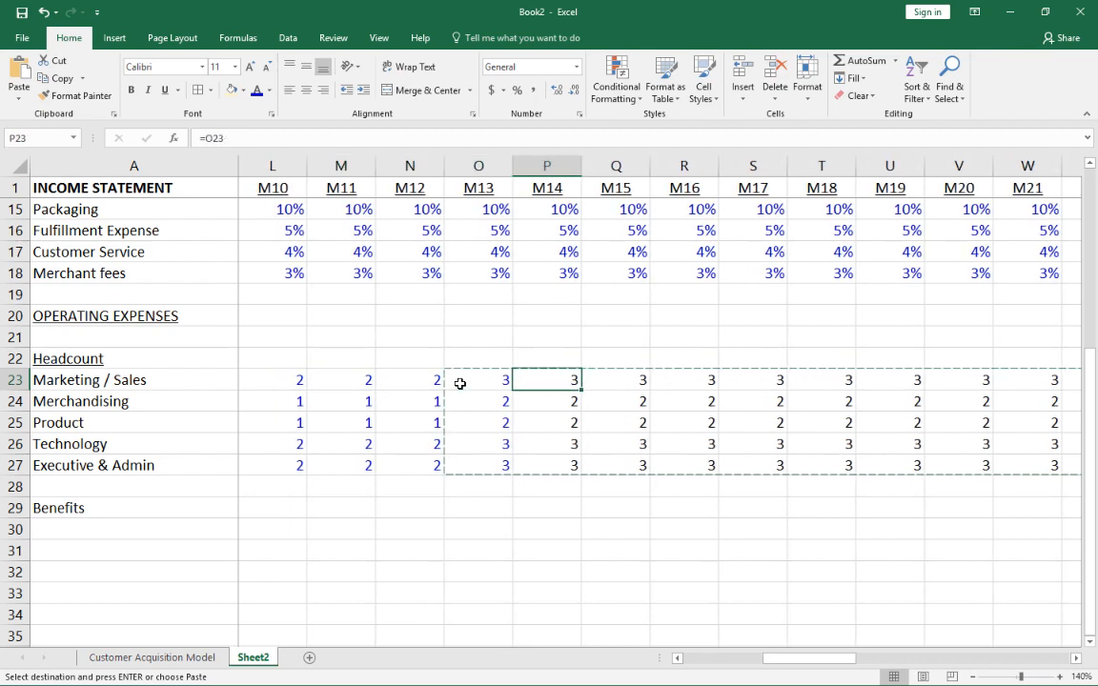
Copy the five M23 headcount formulas in Y23:Y27 into the empty M24 column at Z23:Z27
key("Left")
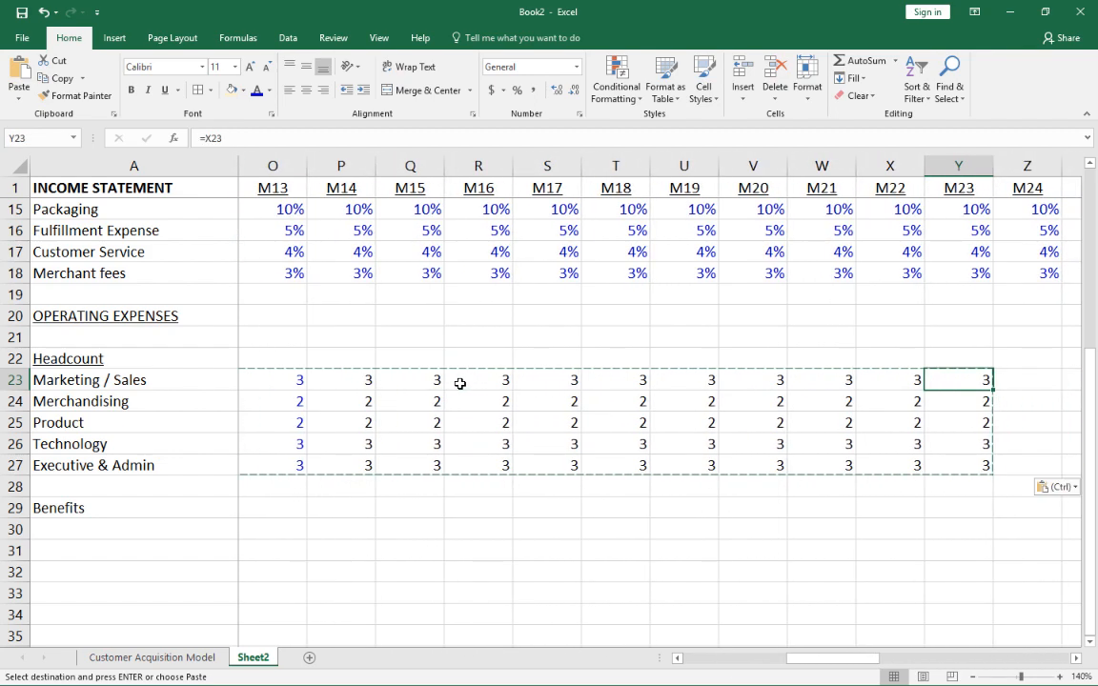
key("shift+Down")
key("shift+Down")
key("shift+Down")
key("shift+Down")
key("ctrl+c")
key("Right")
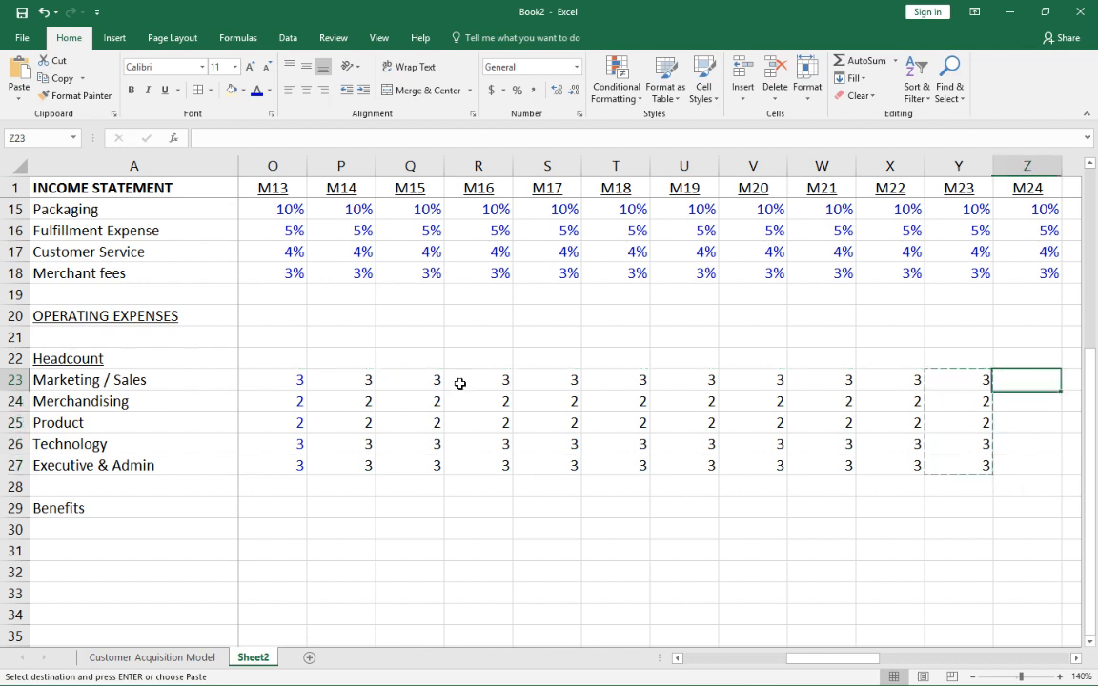
key("ctrl+v")
key("Right")
key("Right")
key("Right")
key("Left")
key("Left")
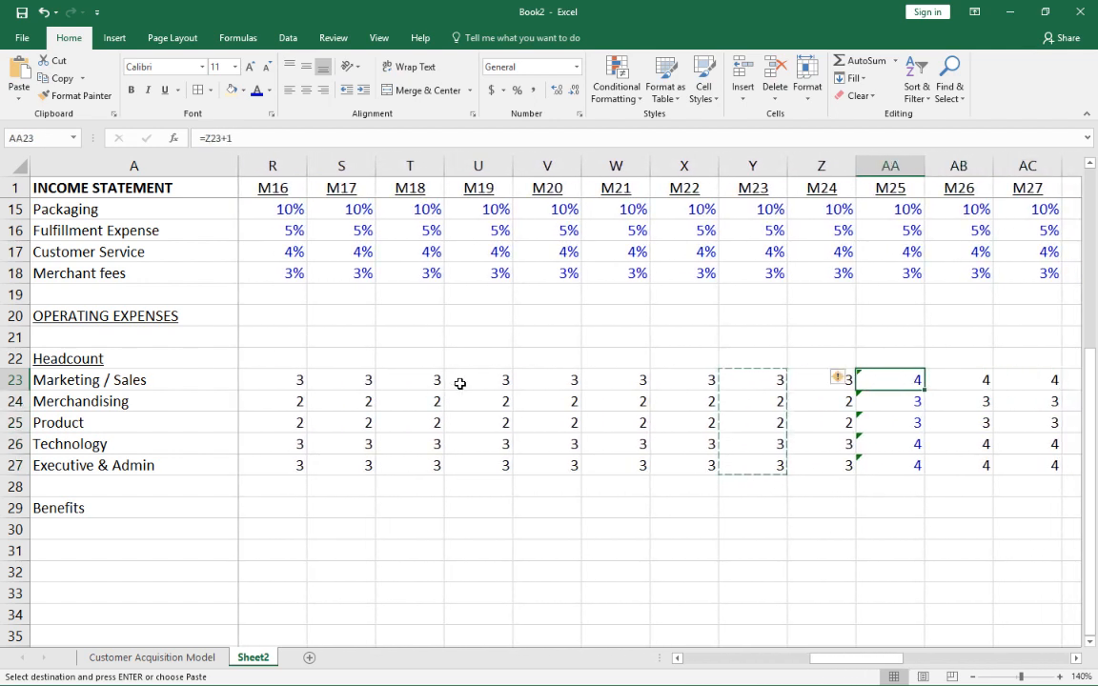
key("Left")
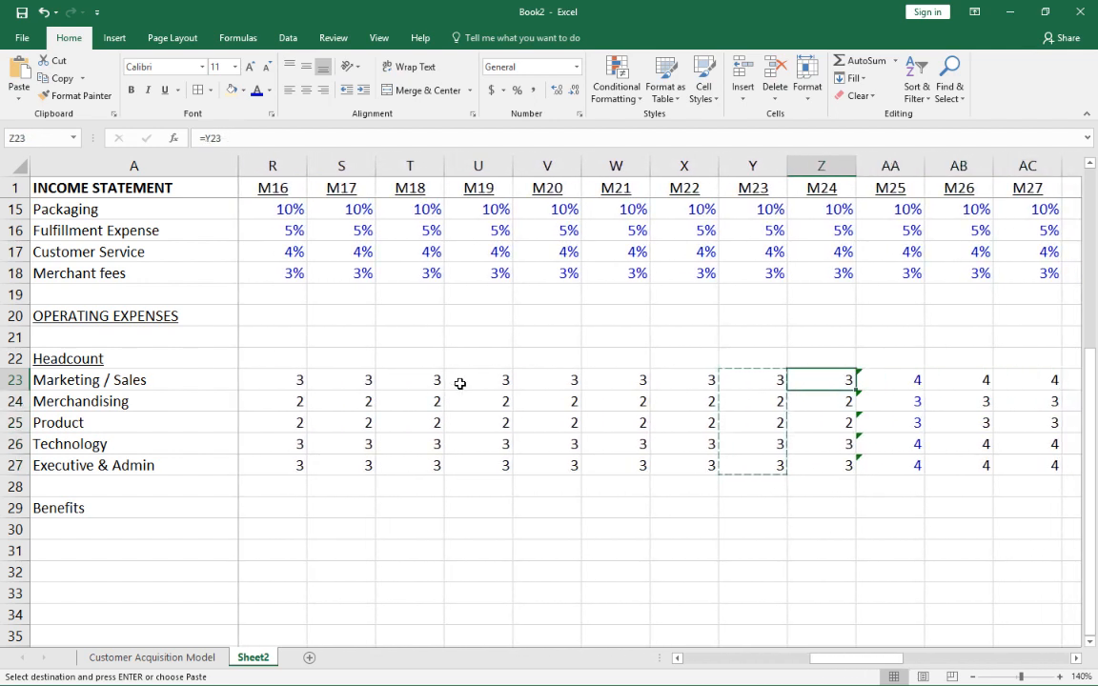
key("ctrl+v")
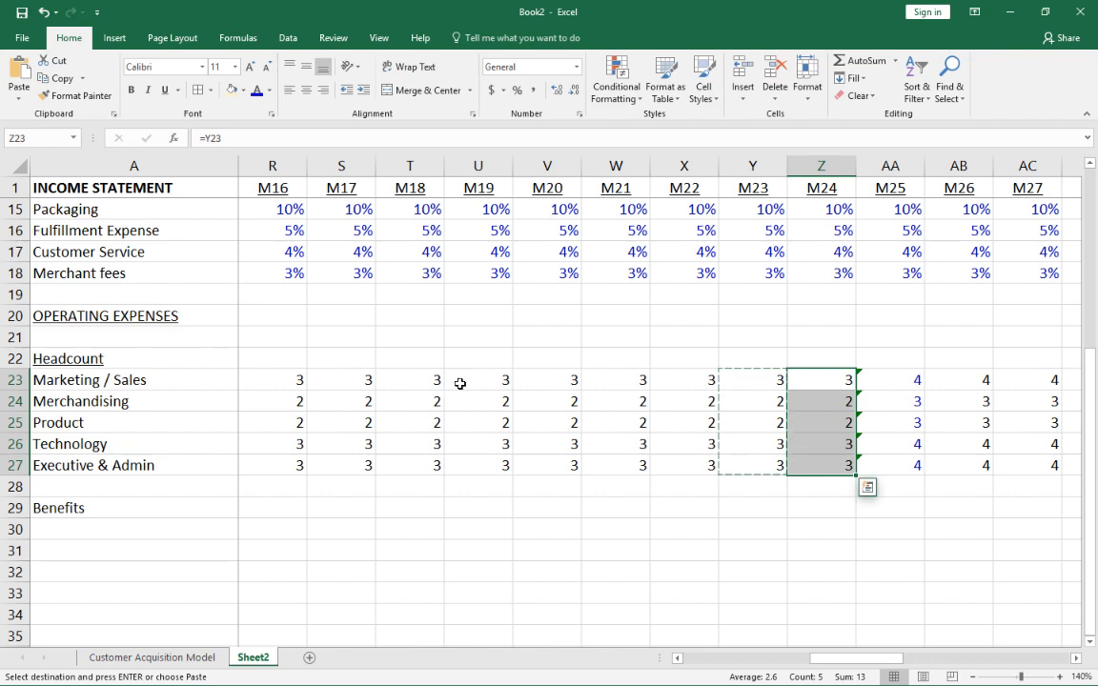
Paste the copied M23 headcount formulas into the empty M36 column at AL23:AL27
key("Right")
key("Right")
key("Right")
key("Right")
key("Right")
key("Right")
key("Right")
key("Right")
key("Right")
key("Right")
key("Right")
key("Right")
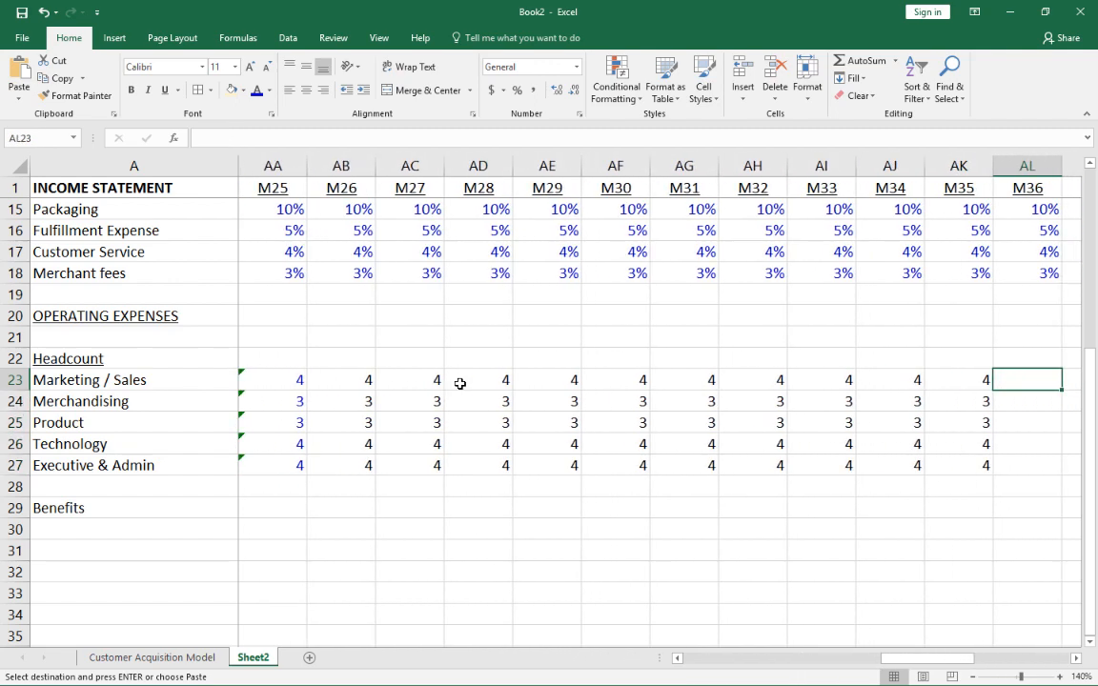
key("ctrl+v")
Copy the M25 to M36 headcount block AA23:AL27 to the next twelve months starting at M37 in AM23
key("Left")
key("Left")
key("Left")
key("Left")
key("Left")
key("Left")
key("Left")
key("Left")
key("Left")
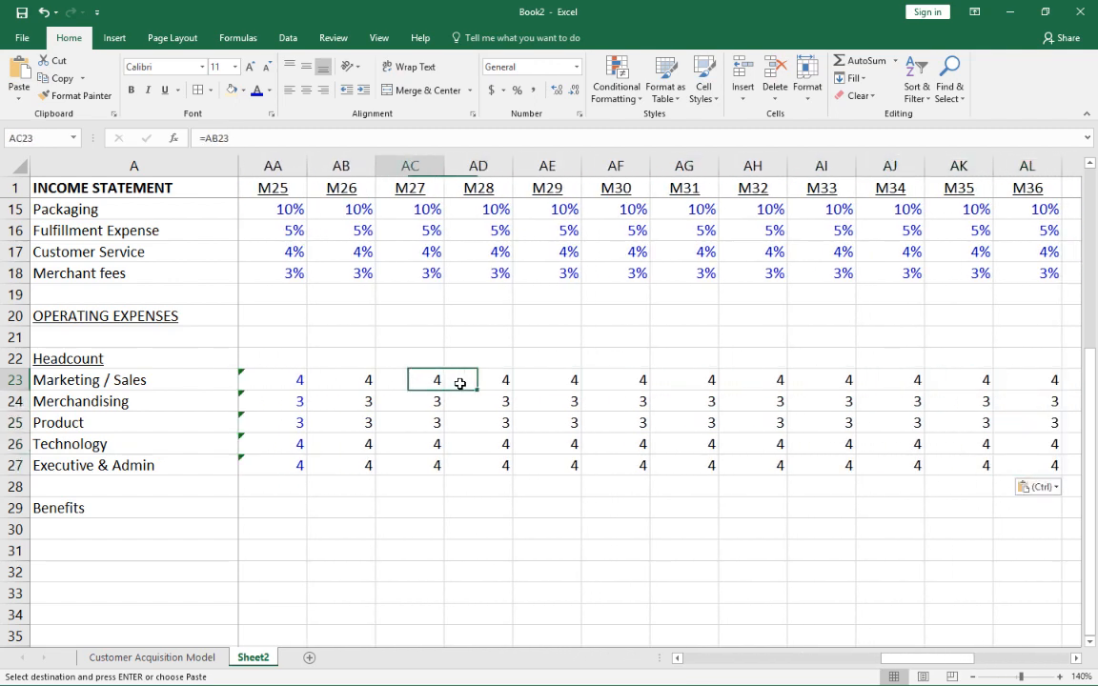
key("Left")
key("Left")
key("shift+Down")
key("shift+Down")
key("shift+Down")
key("shift+Down")
key("shift+Right")
key("shift+Right")
key("shift+Right")
key("shift+Right")
key("shift+Right")
key("shift+Right")
key("shift+Right")
key("shift+Right")
key("shift+Right")
key("shift+Right")
key("shift+Right")
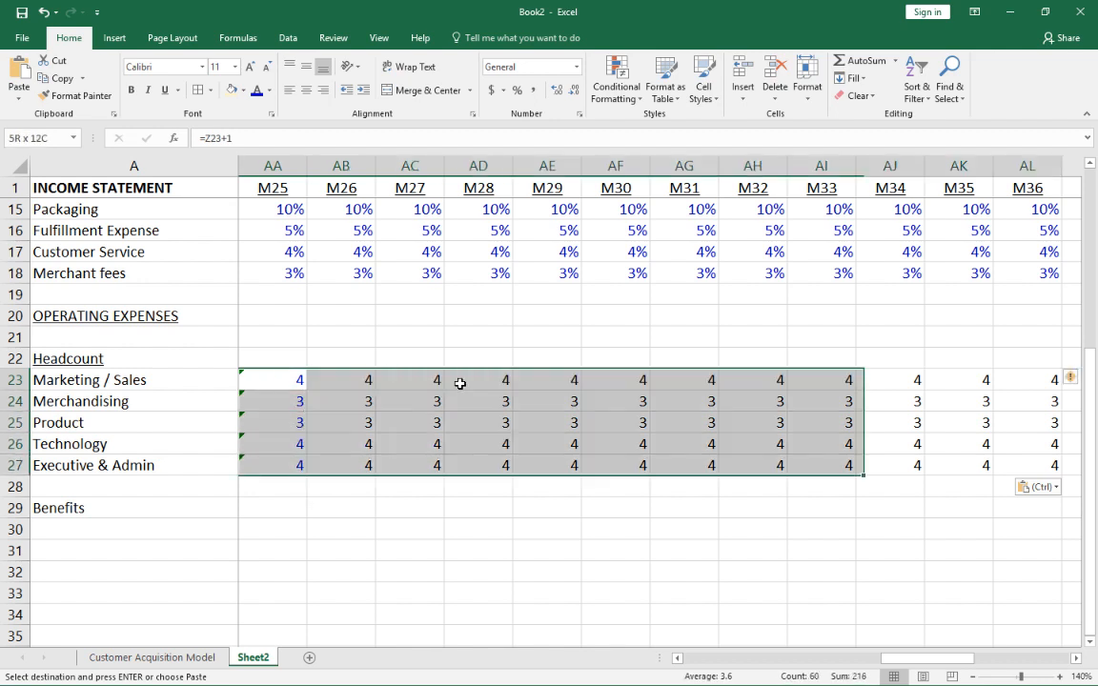
key("ctrl+c")
key("Right")
key("Right")
key("Right")
key("Right")
key("Right")
key("Right")
key("Right")
key("Right")
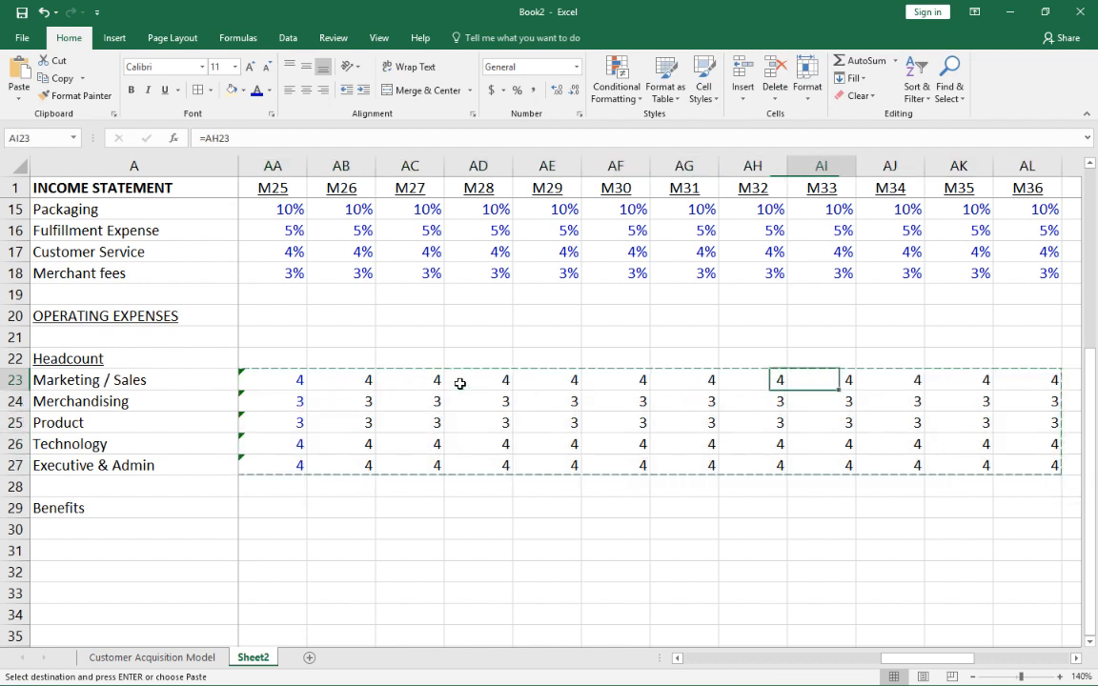
key("Right")
key("Right")
key("Right")
key("Right")
key("Right")
key("Left")
key("ctrl+v")
Review the headcount formulas in row 23 from M38 through the last month, M48
key("Right")
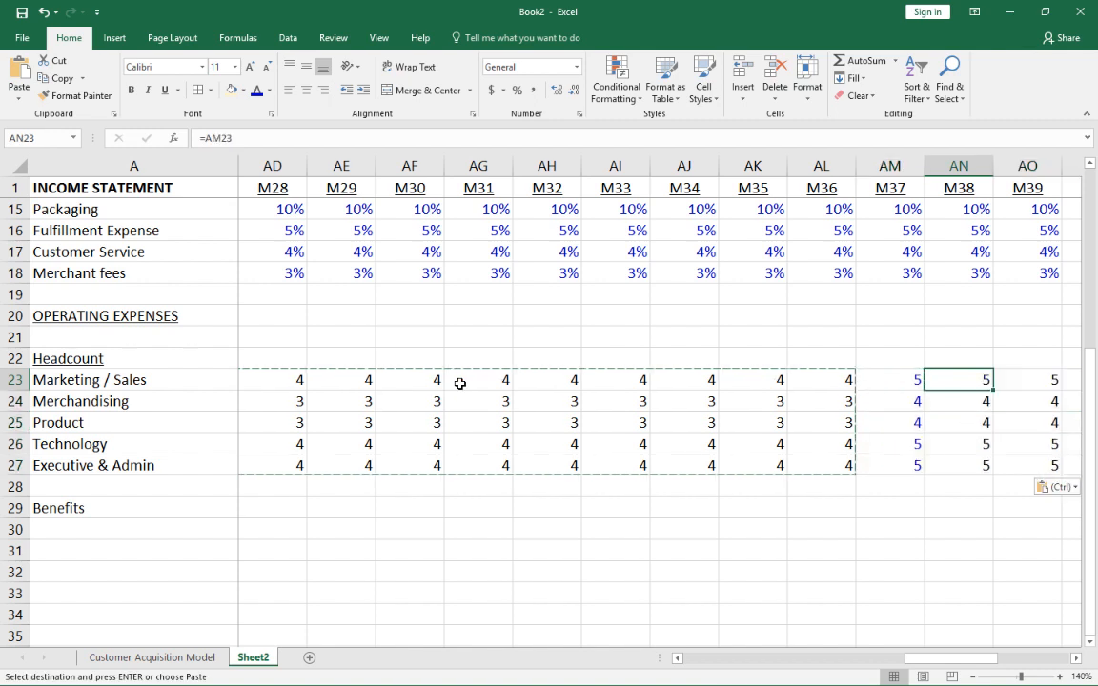
key("Right")
key("Right")
key("Right")
key("Right")
key("Right")
key("Right")
key("Right")
key("Right")
key("Right")
key("Right")
key("Right")
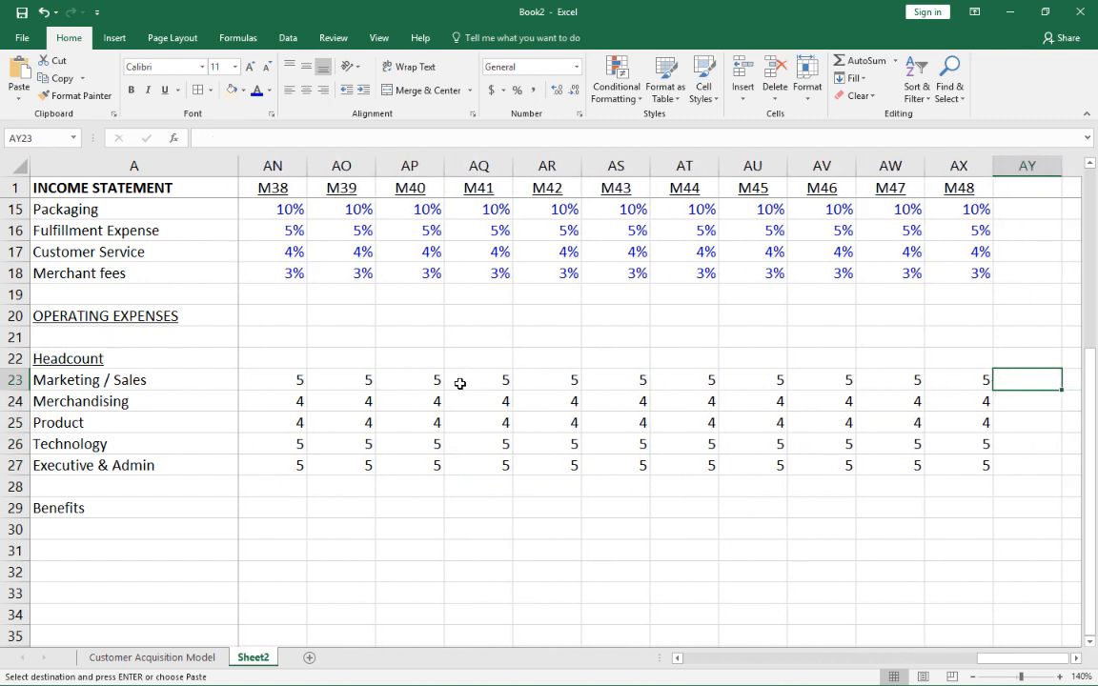
key("Escape")
key("Left")
key("Left")
key("Left")
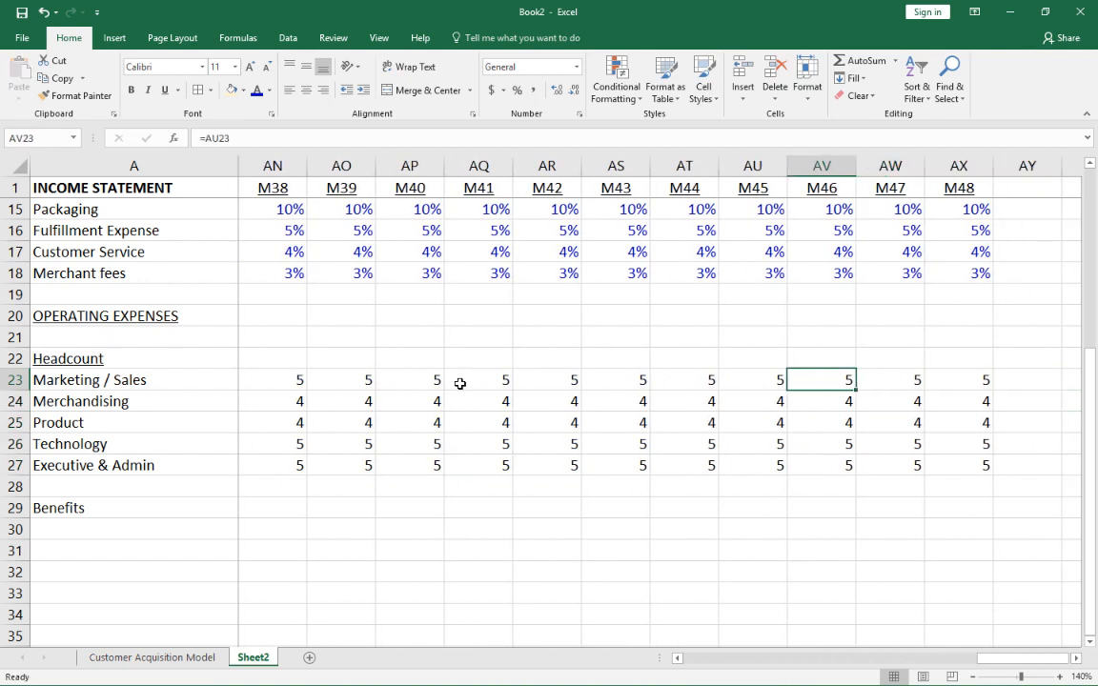
key("Left")
Copy the 25% M1 benefits rate in C29 across the remaining months through M48, D29:AX29
key("Down")
key("Down")
key("Down")
key("Down")
key("Down")
key("Down")
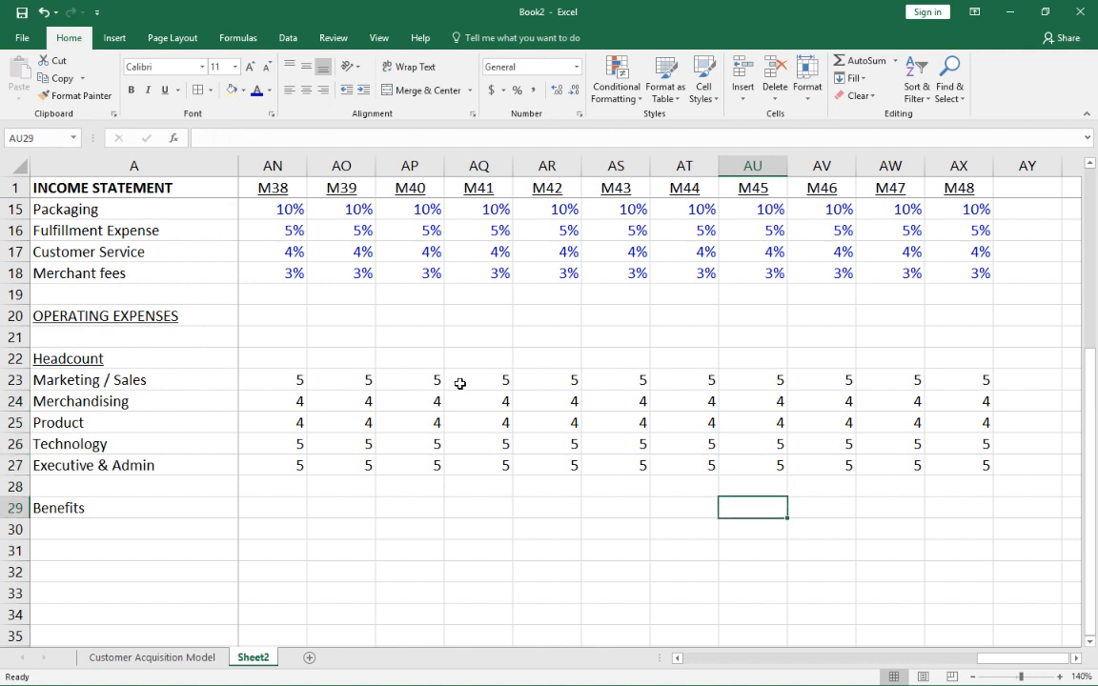
key("ctrl+Left")
key("Right")
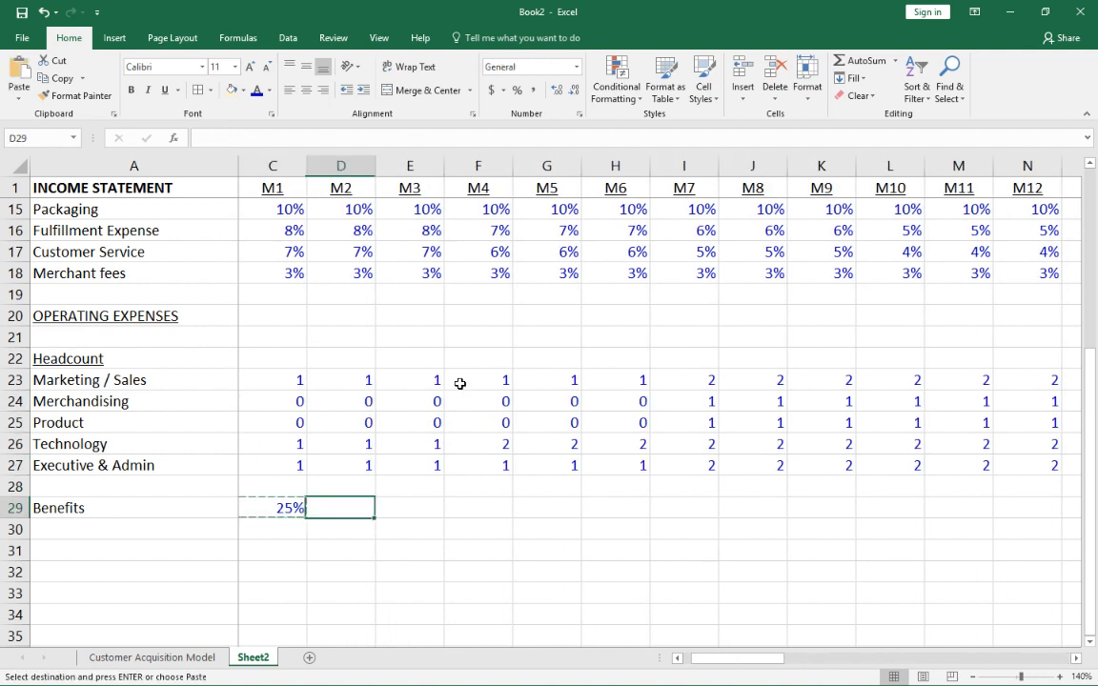
key("shift+Right")
key("shift+Right")
key("shift+Right")
key("shift+Right")
key("shift+Right")
key("shift+Right")
key("shift+Right")
key("shift+Right")
key("shift+Right")
key("shift+Right")
key("shift+Right")
key("shift+Right")
key("shift+Right")
key("shift+Right")
key("shift+Right")
key("shift+Right")
key("shift+Right")
key("shift+Right")
key("shift+Right")
key("shift+Right")
key("shift+Right")
key("shift+Right")
key("shift+Right")
key("shift+Right")
key("shift+Right")
key("shift+Right")
key("shift+Right")
key("shift+Right")
key("shift+Right")
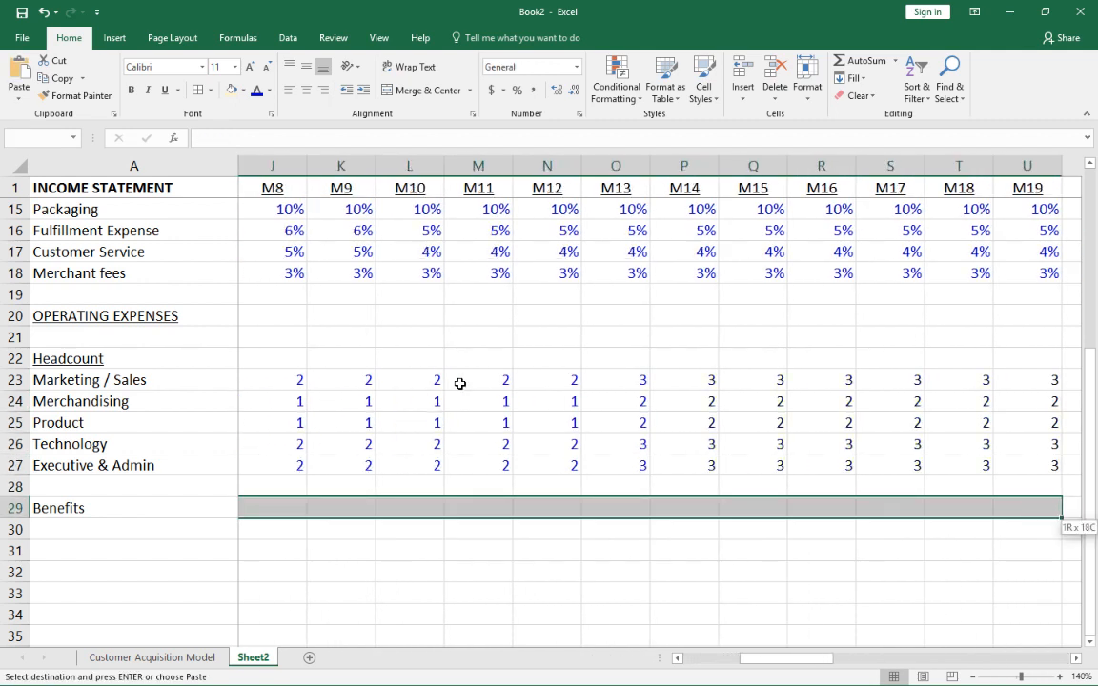
key("shift+Right")
key("shift+Right")
key("shift+Right")
key("shift+Right")
key("shift+Right")
key("shift+Right")
key("shift+Right")
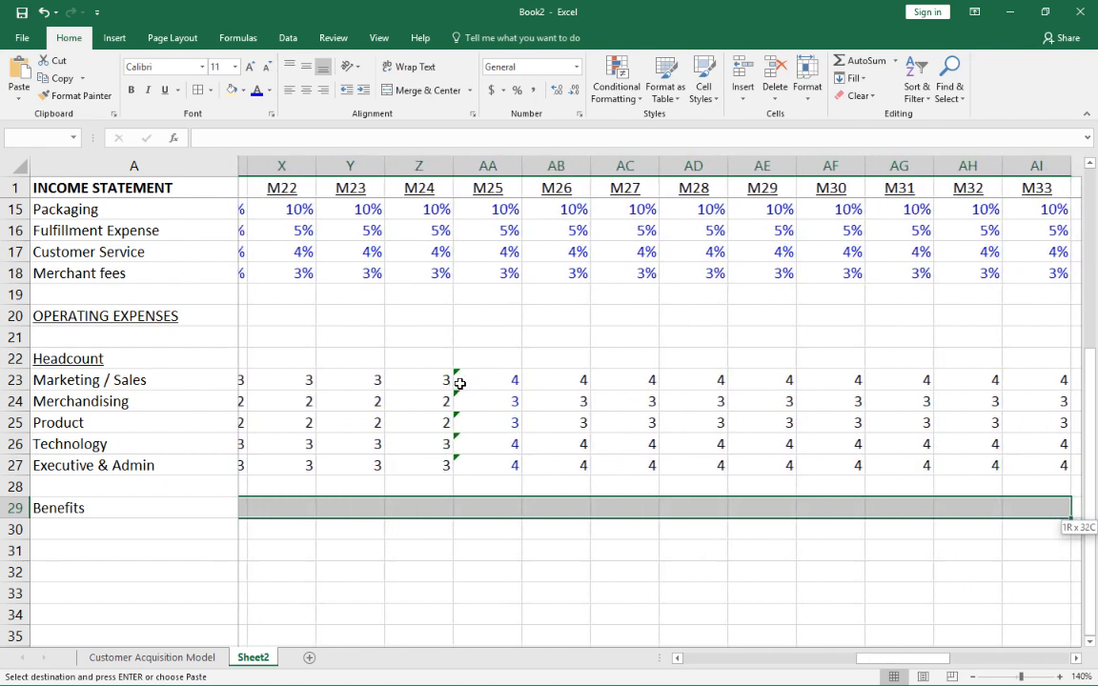
key("shift+Right")
key("shift+Right")
key("shift+Right")
key("shift+Right")
key("shift+Right")
key("shift+Right")
key("shift+Right")
key("shift+Right")
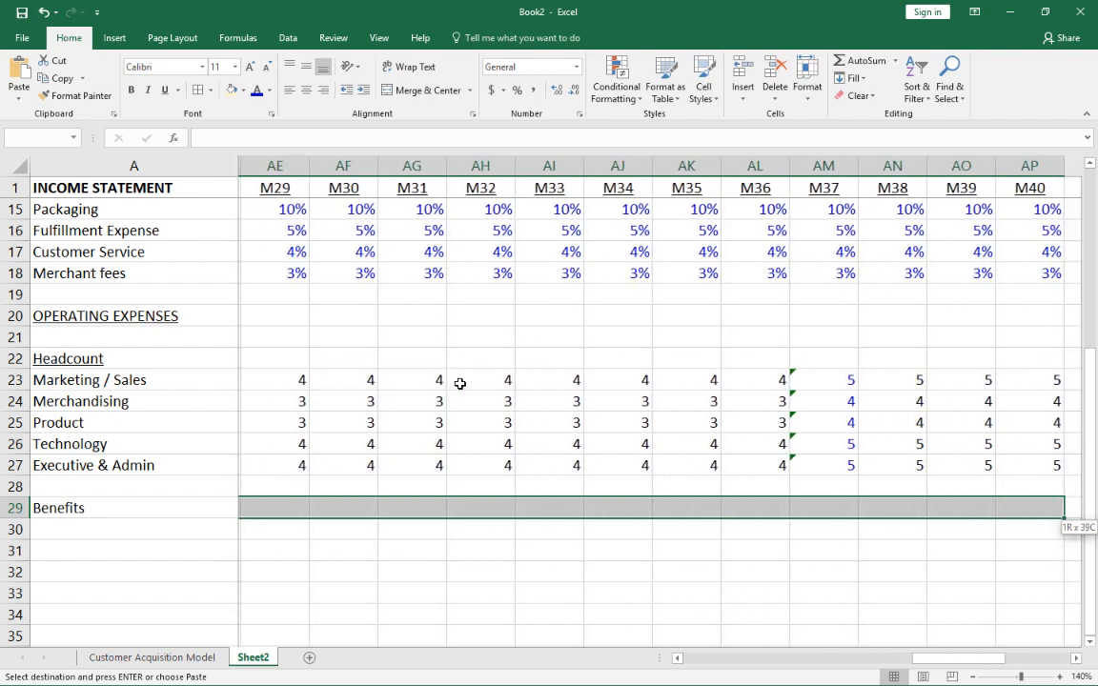
key("shift+Right")
key("shift+Right")
key("shift+Right")
key("shift+Right")
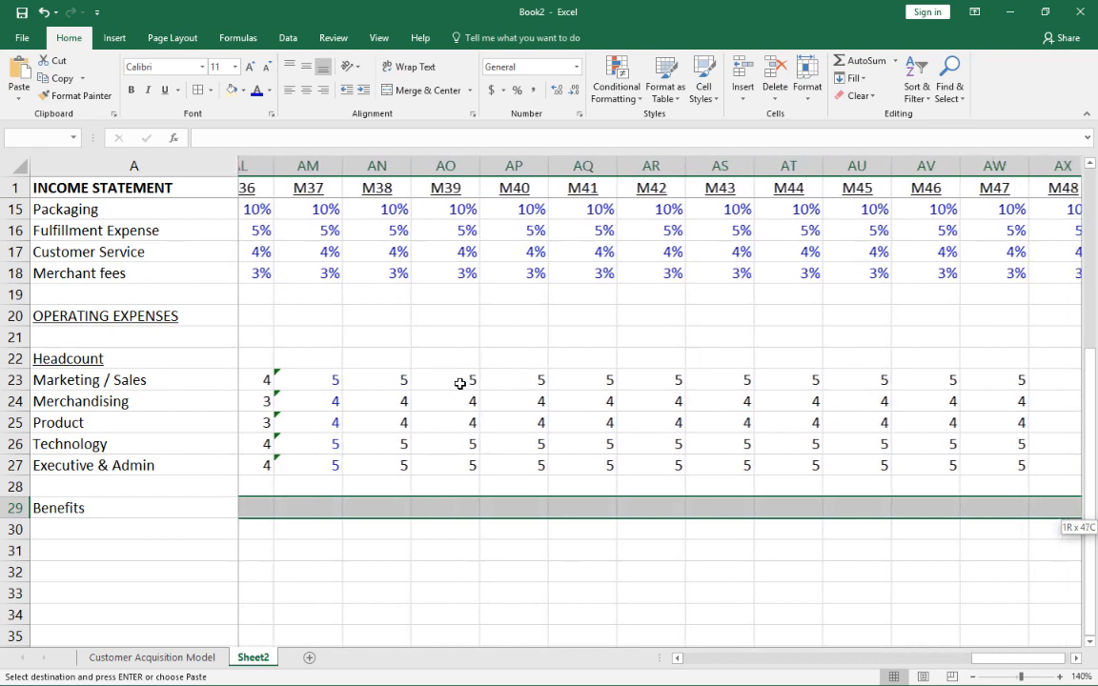
key("shift+Left")
key("shift+Left")
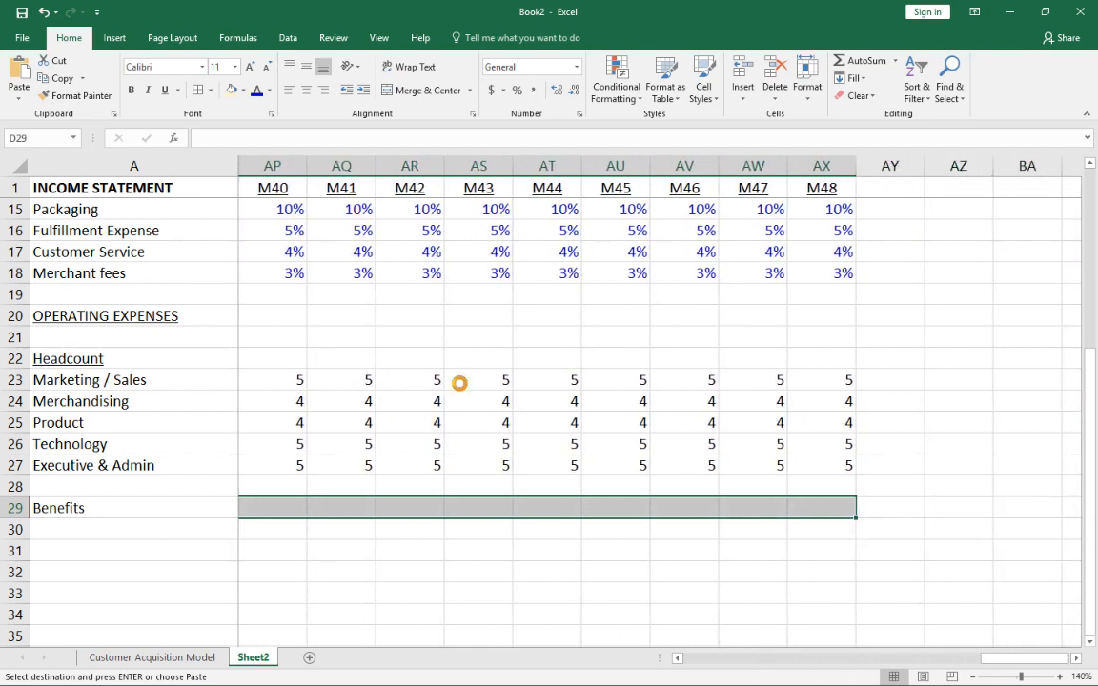
key("ctrl+v")
key("Home")
key("Escape")
key("Right")
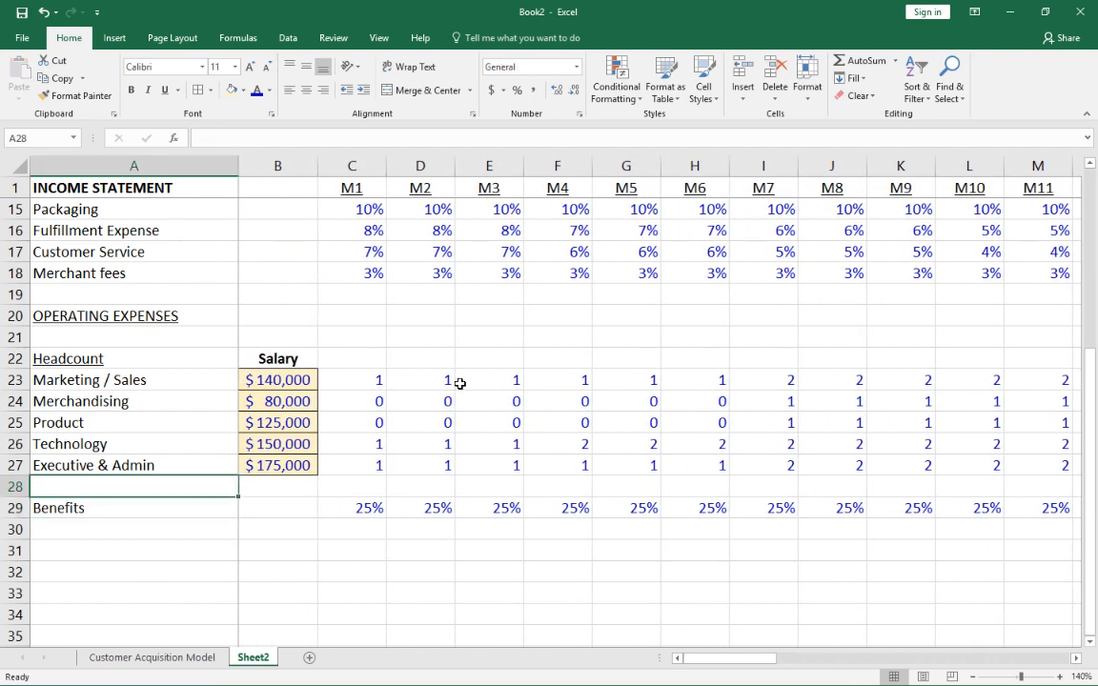
key("Up")
key("Up")
key("Up")
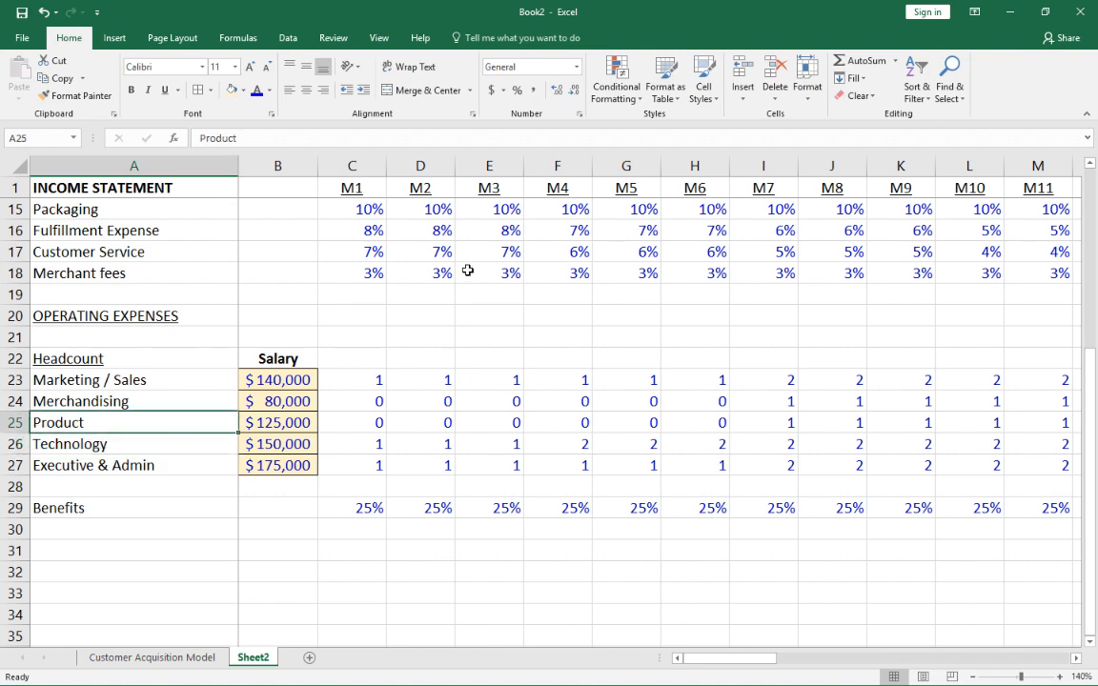
left_click(379, 234)
scroll(334, 307, "down", 1)
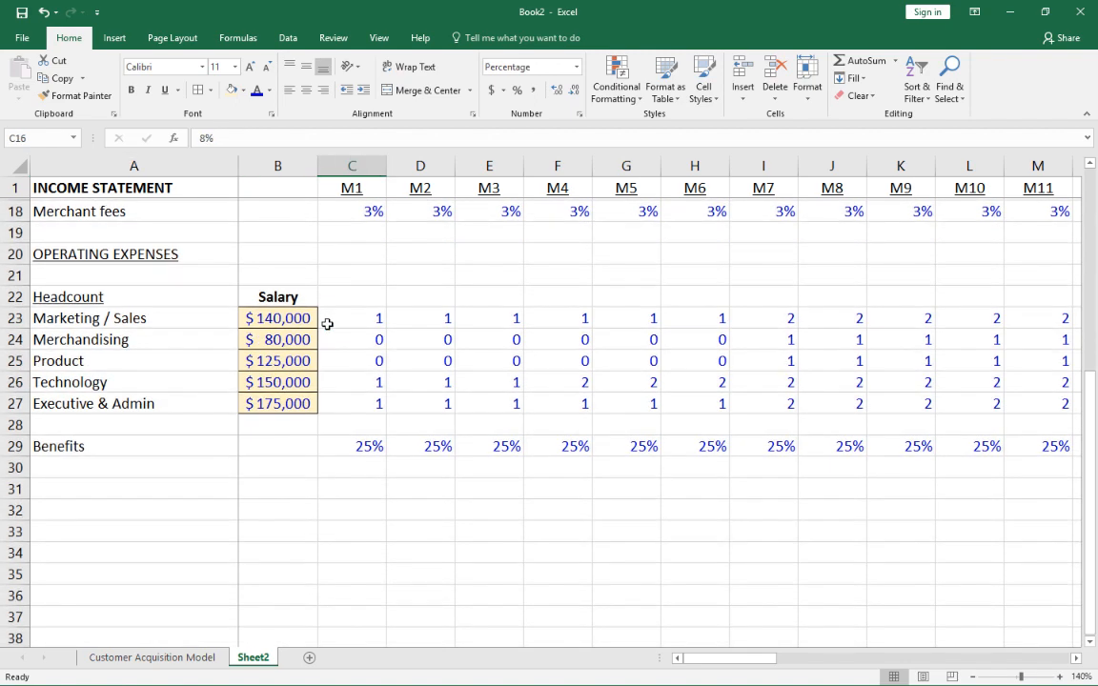
scroll(326, 323, "up", 2)
scroll(340, 348, "down", 2)
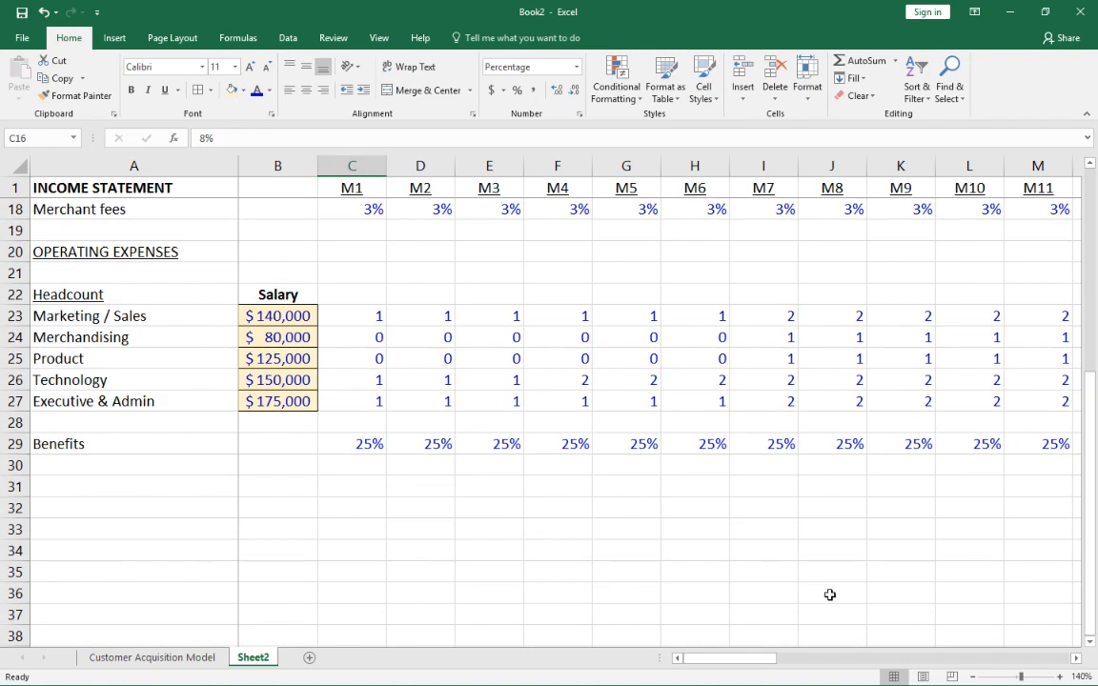
Enter the heading Other Operating Expenses in A31, leaving one blank row below Benefits
left_click(974, 678)
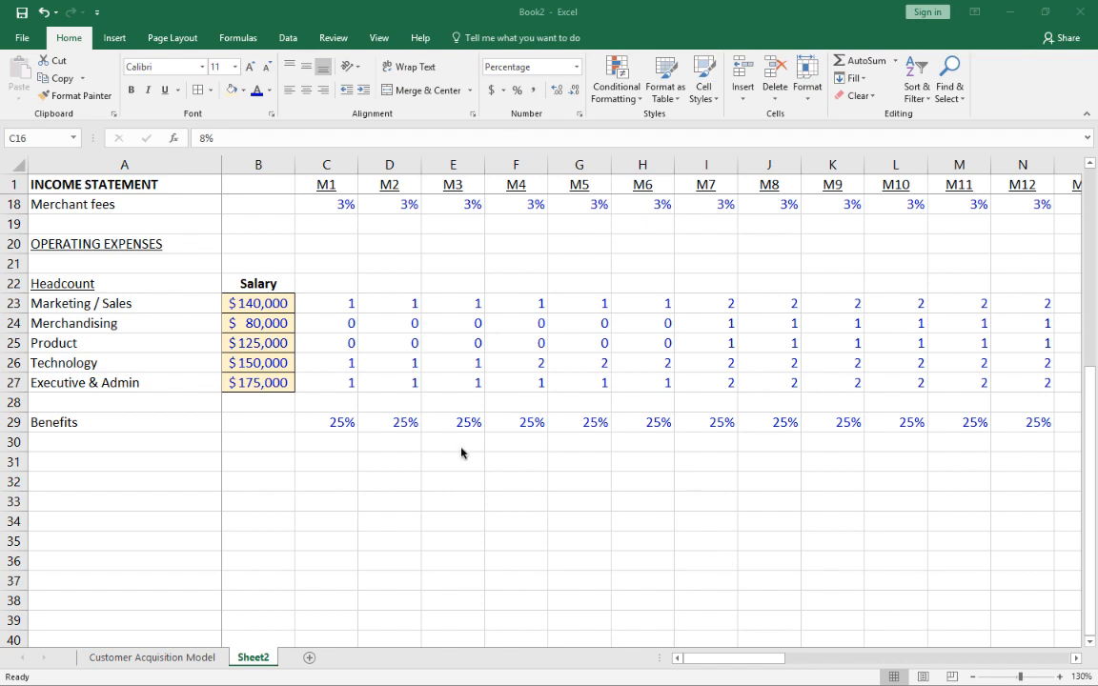
left_click(381, 445)
left_click(262, 457)
left_click(85, 449)
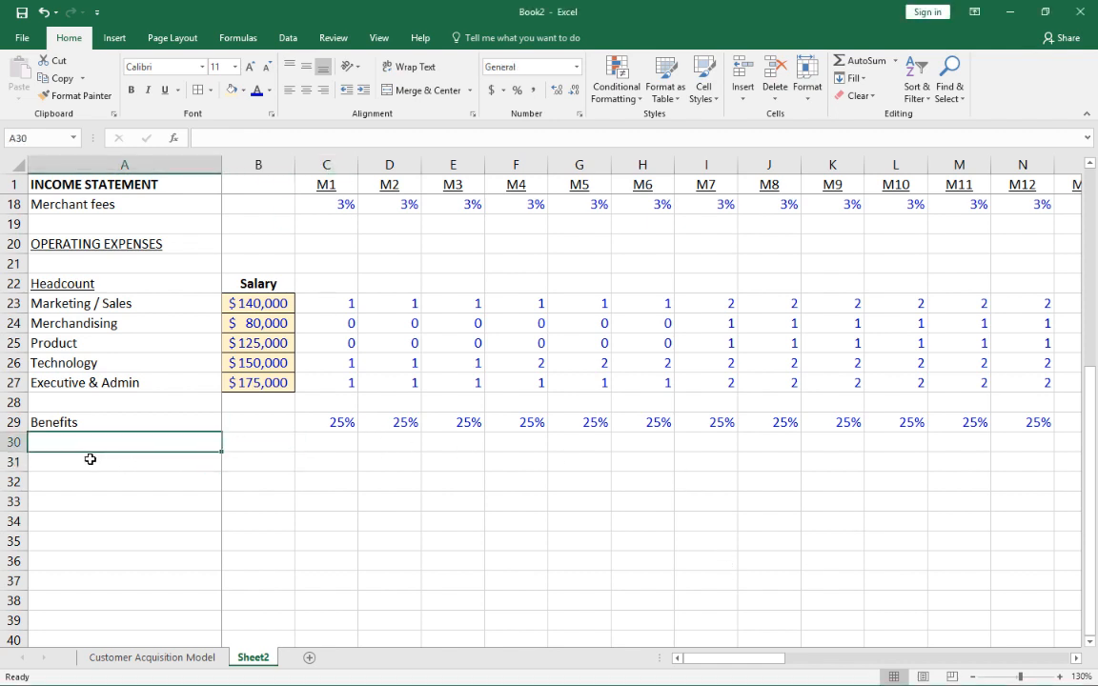
left_click(90, 459)
type("Other Operating")
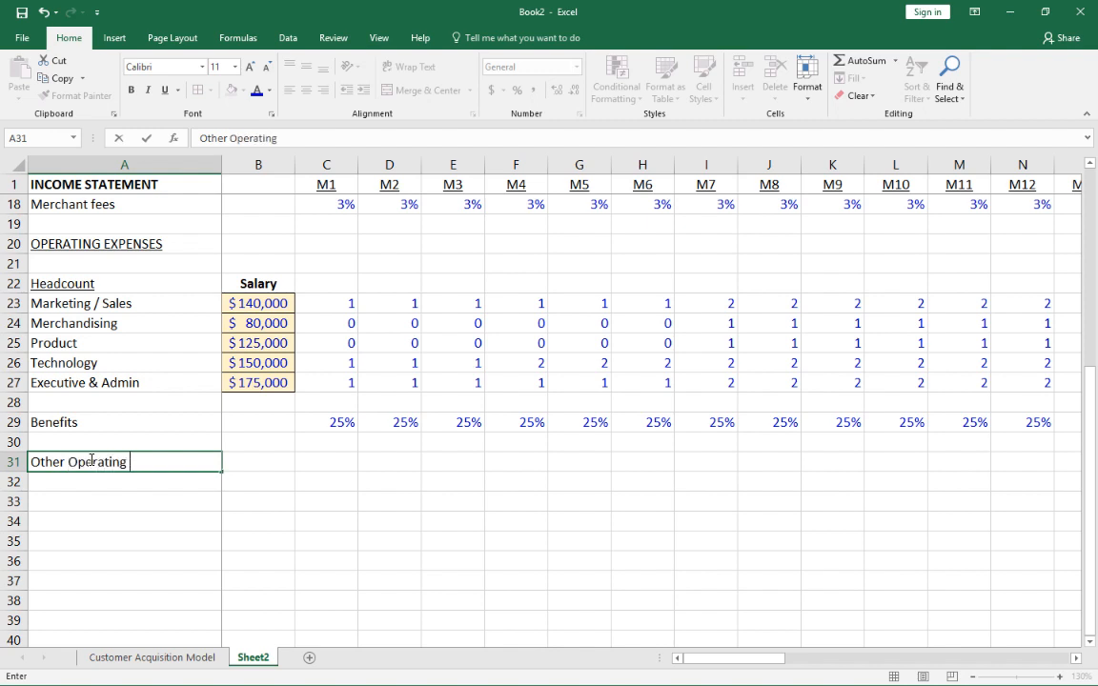
type(" Expenses")
key("Return")
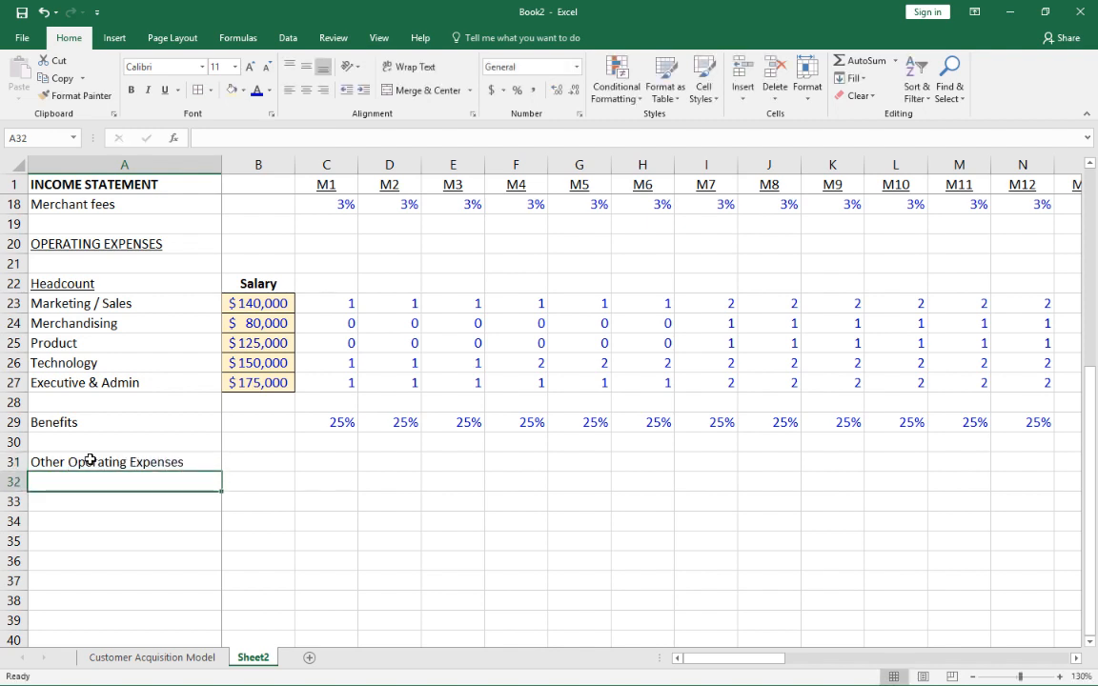
Underline the Other Operating Expenses heading and enter the row label Advertising Spend in A32
left_click(90, 460)
key("Return")
type("Advertising Spend")
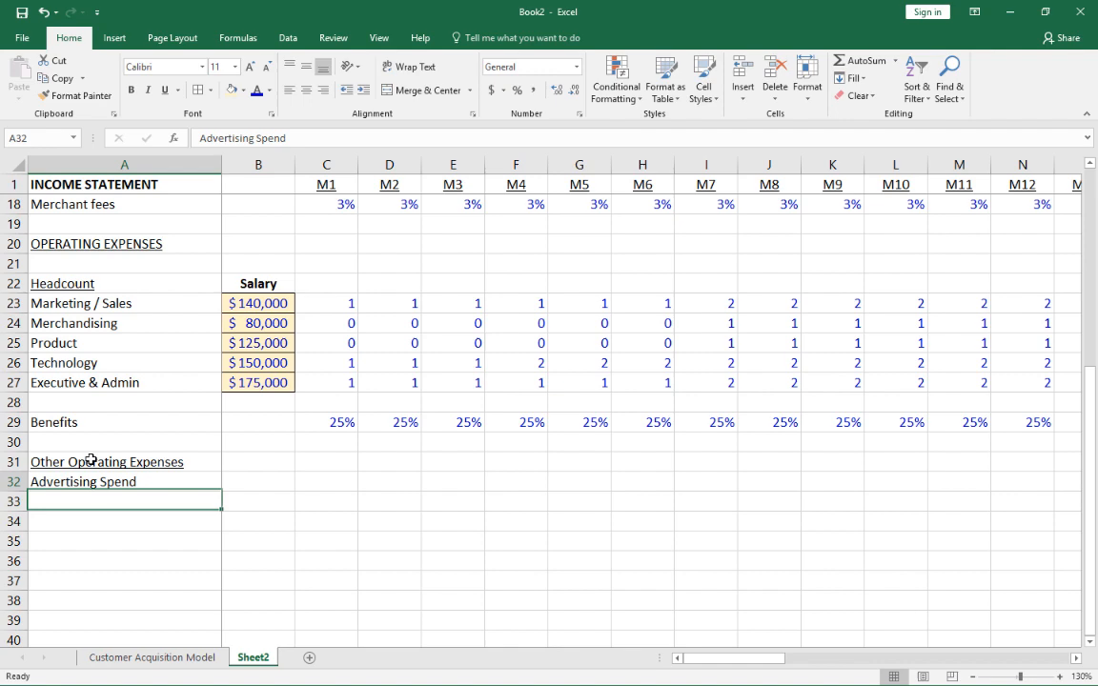
key("Up")
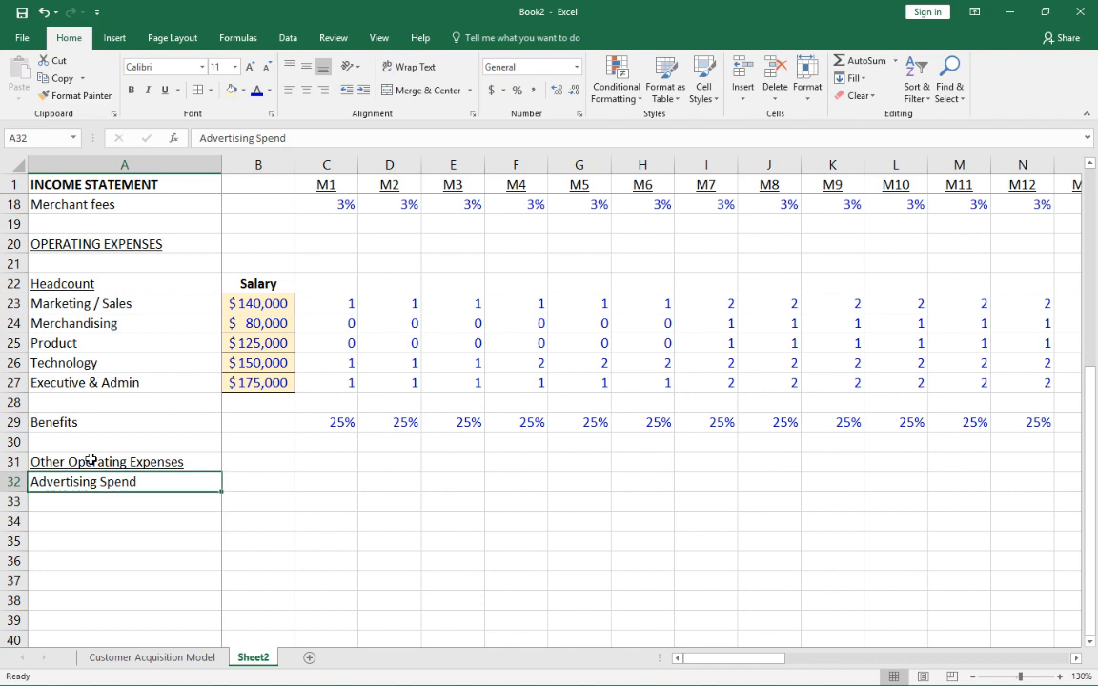
key("ctrl+Page_Up")
key("Down")
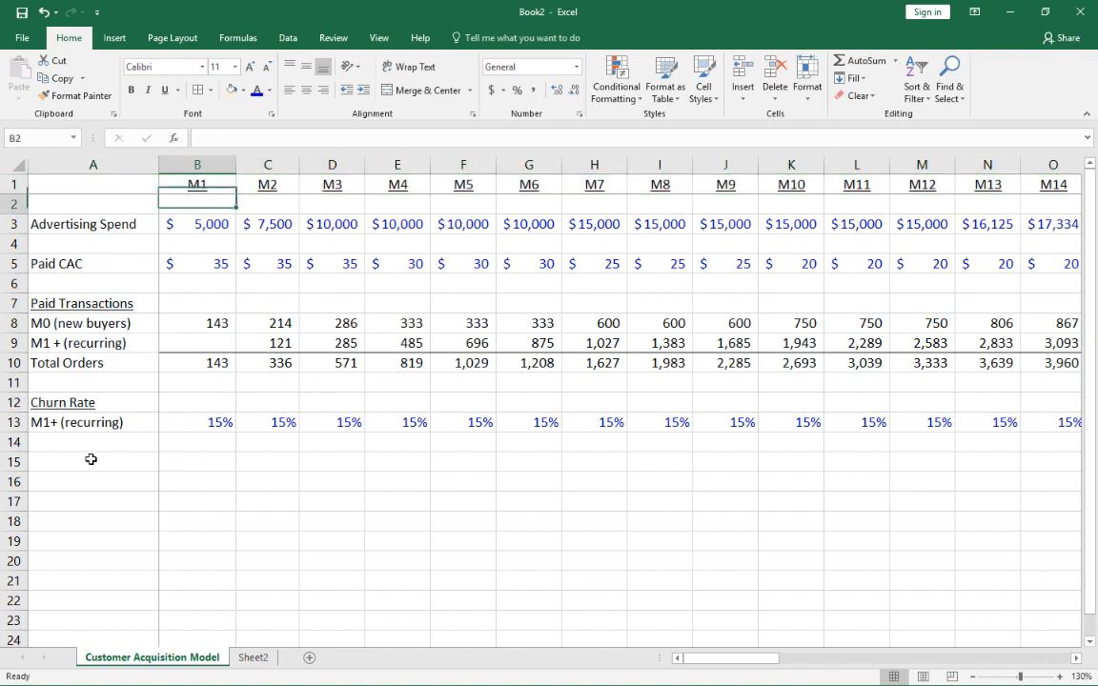
key("Down")
key("ctrl+c")
key("ctrl+Page_Down")
Link the M1 advertising spend in C32 to cell B3 of the Customer Acquisition Model sheet
key("Right")
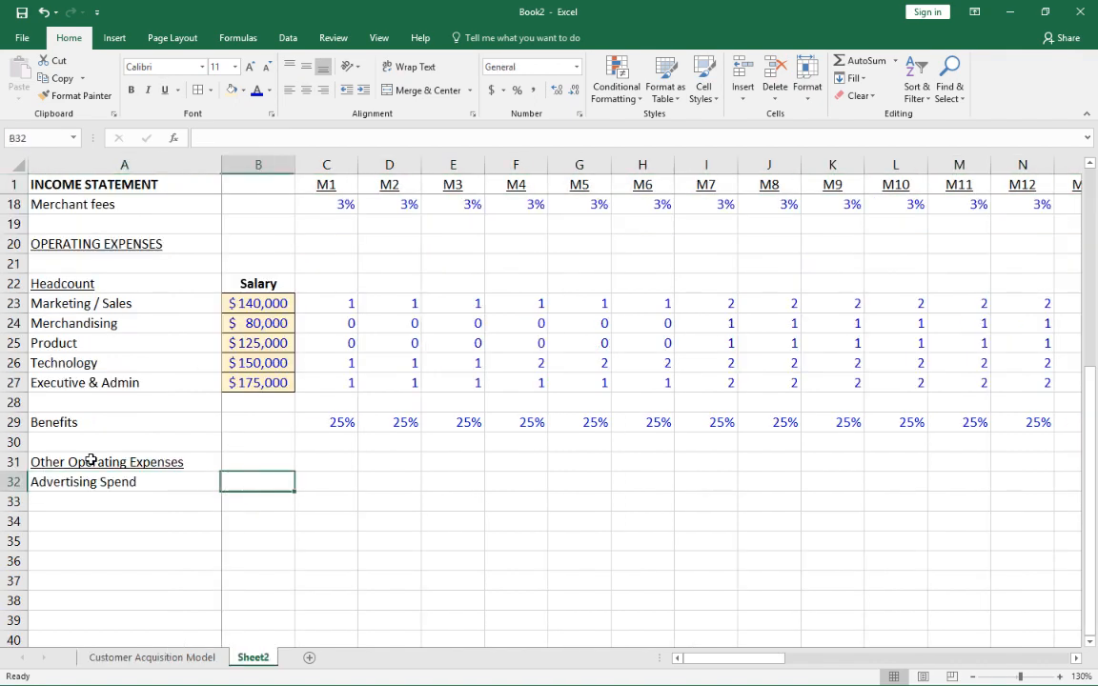
key("Right")
type("=")
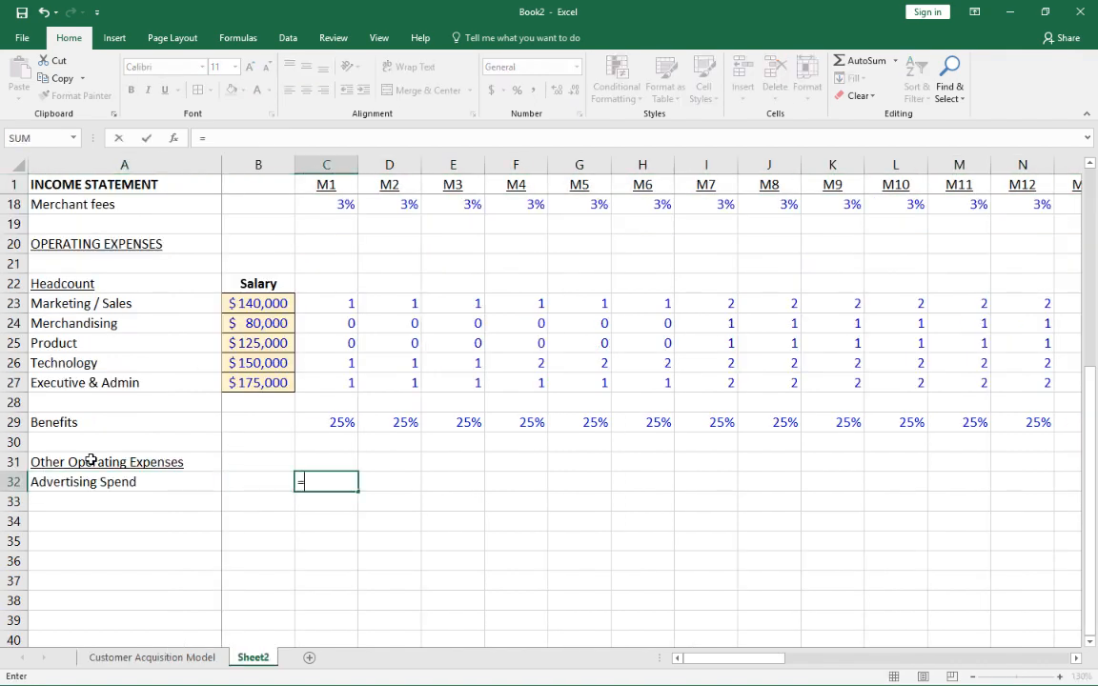
key("ctrl+Page_Up")
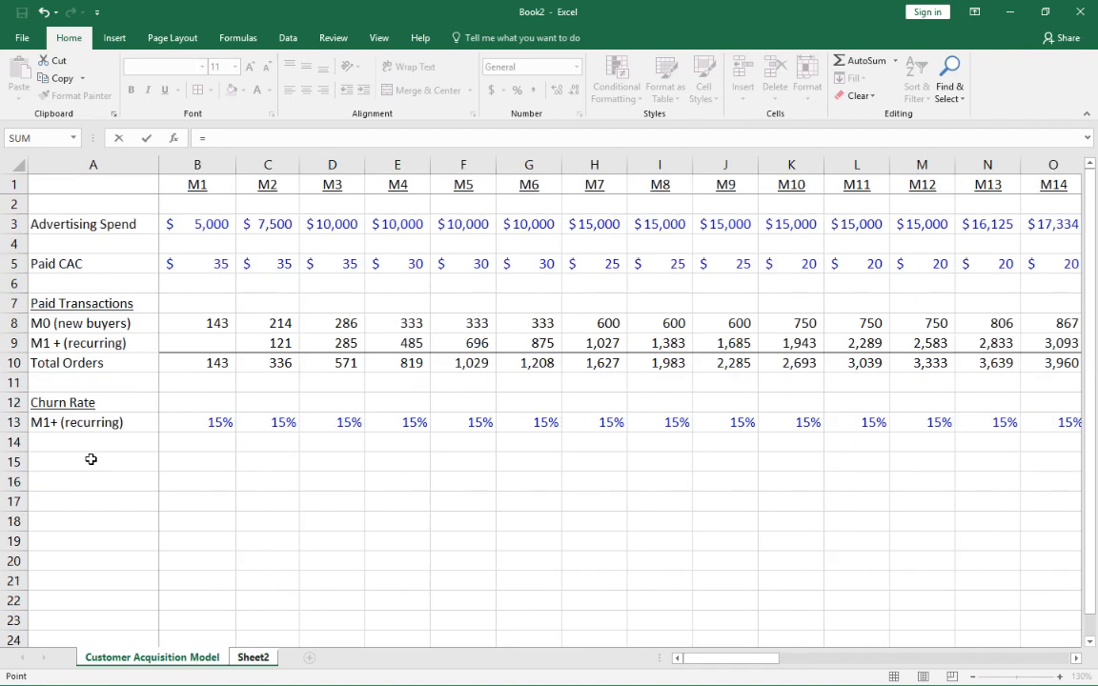
key("Down")
key("Down")
key("Left")
key("Left")
key("Right")
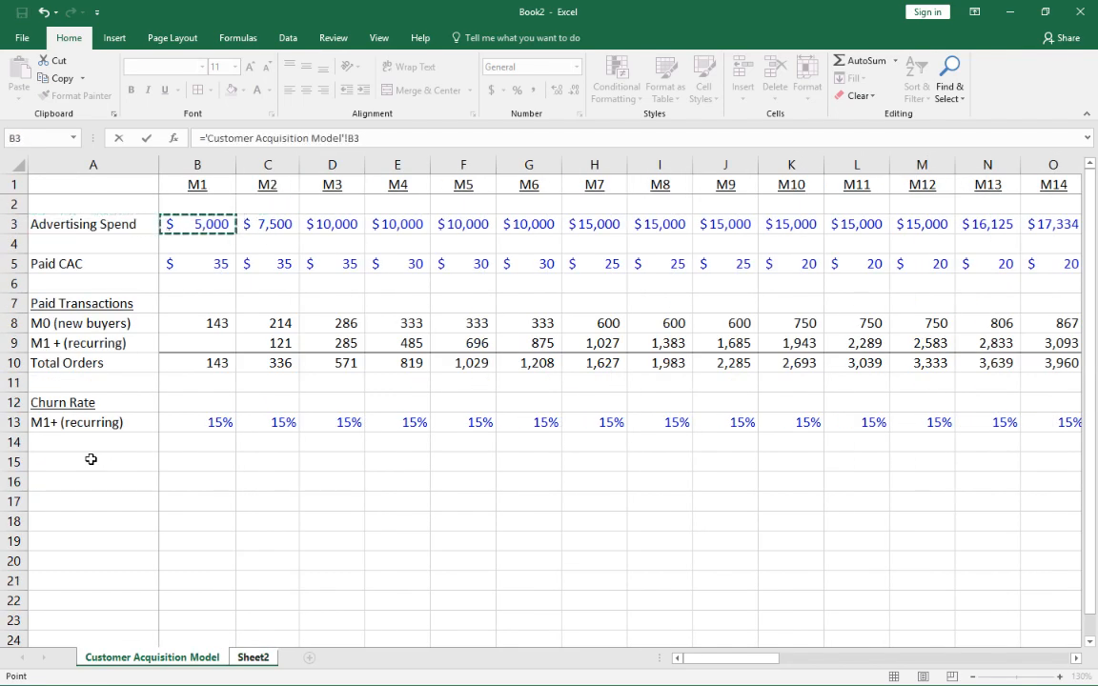
key("Return")
key("Up")
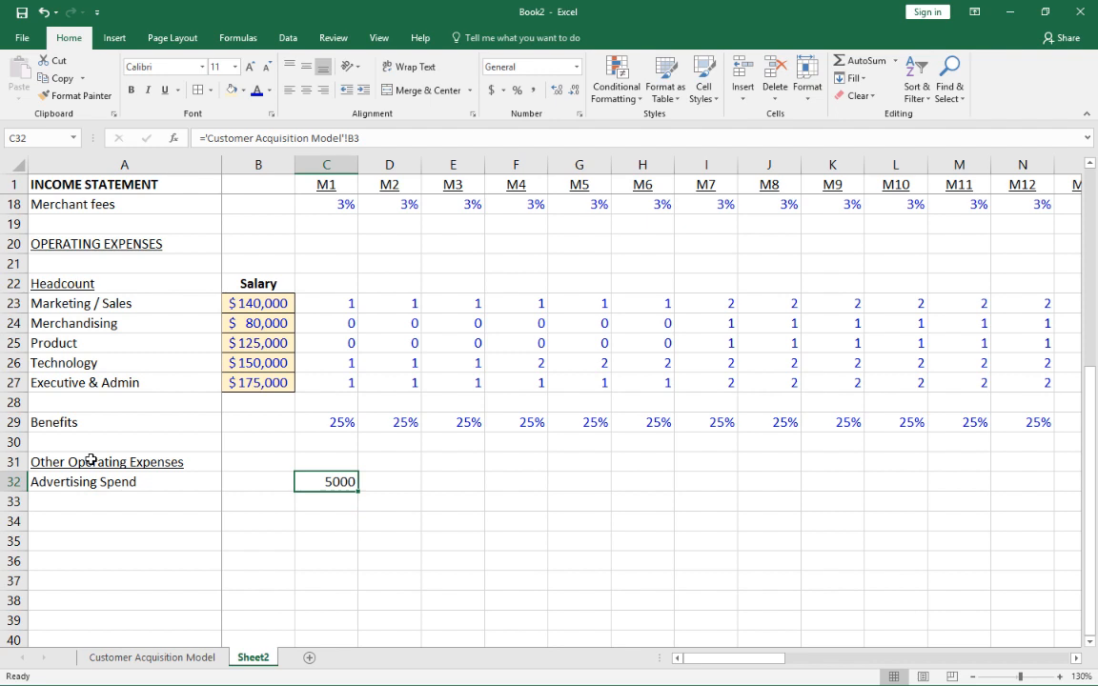
Format the M1 advertising spend in C32 with the comma style and no decimal places
key("alt+h")
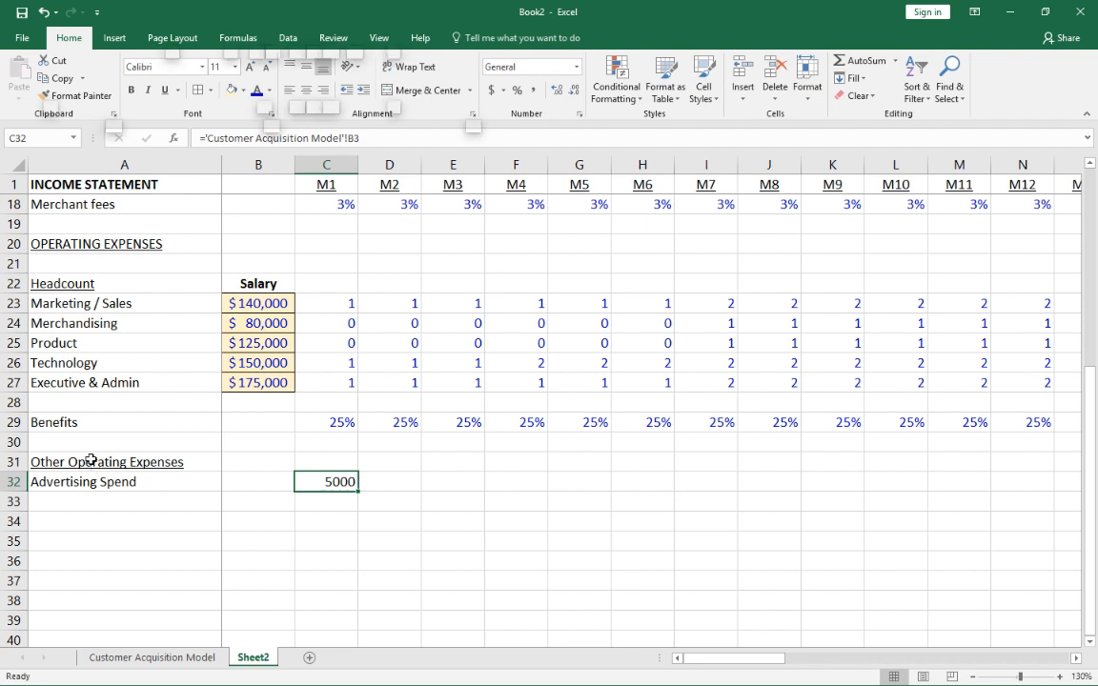
key("k")
key("alt+h")
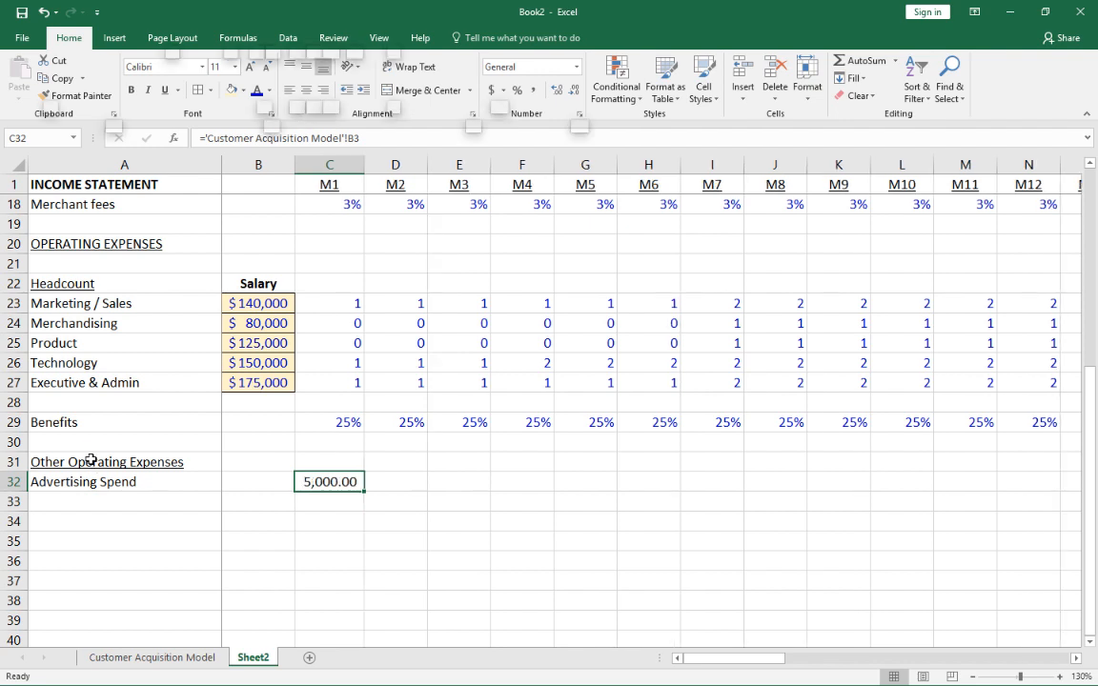
key("9")
key("alt+h")
key("9")
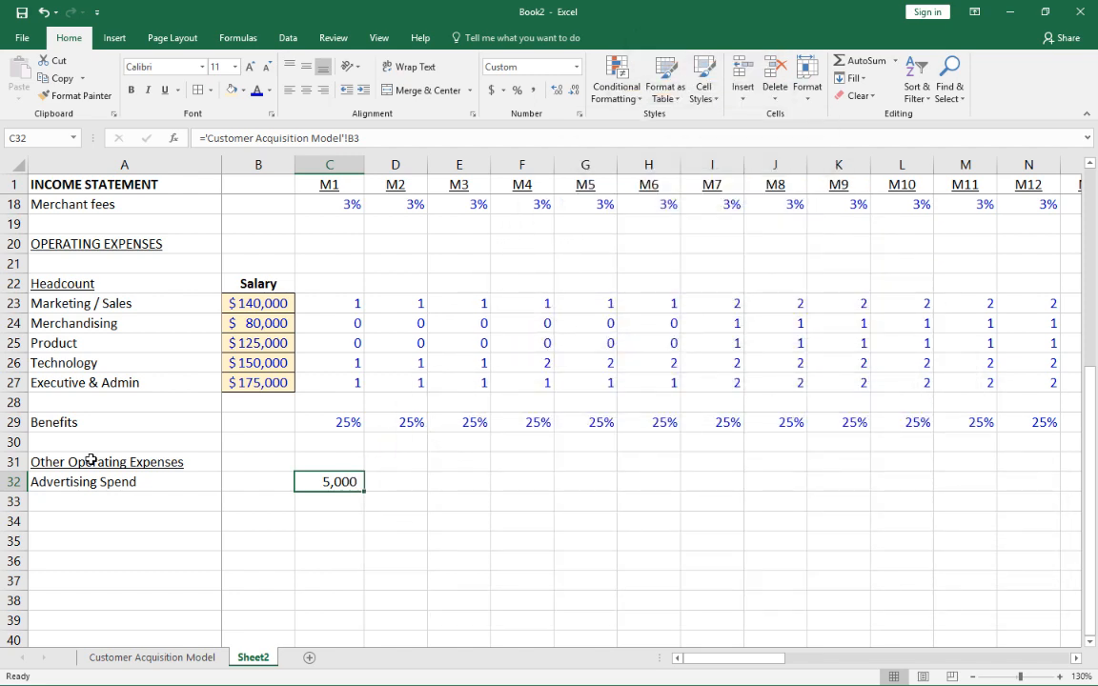
Copy the linked advertising spend formula in C32 across M2 through M48, D32:AX32
key("ctrl+c")
key("Right")
key("shift+Right")
key("shift+Right")
key("shift+Right")
key("shift+Right")
key("shift+Right")
key("shift+Right")
key("shift+Right")
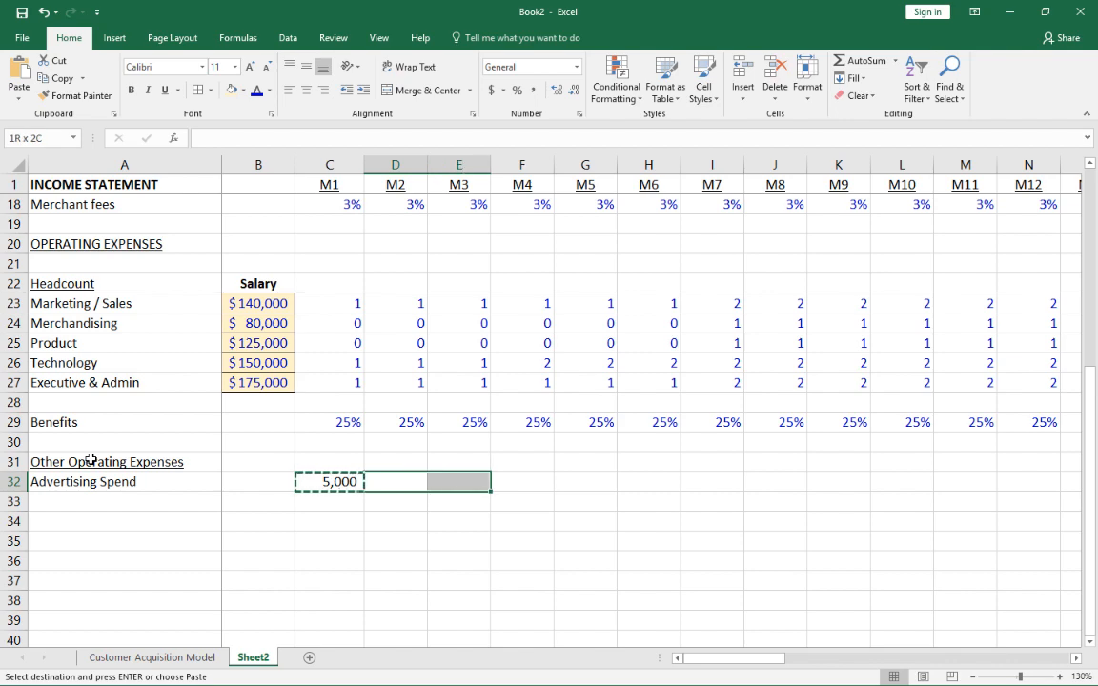
key("shift+Right")
key("shift+Right")
key("shift+Right")
key("shift+Right")
key("shift+Right")
key("shift+Right")
key("shift+Right")
key("shift+Right")
key("shift+Right")
key("shift+Right")
key("shift+Right")
key("shift+Right")
key("shift+Right")
key("shift+Right")
key("shift+Right")
key("shift+Right")
key("shift+Right")
key("shift+Right")
key("shift+Right")
key("shift+Right")
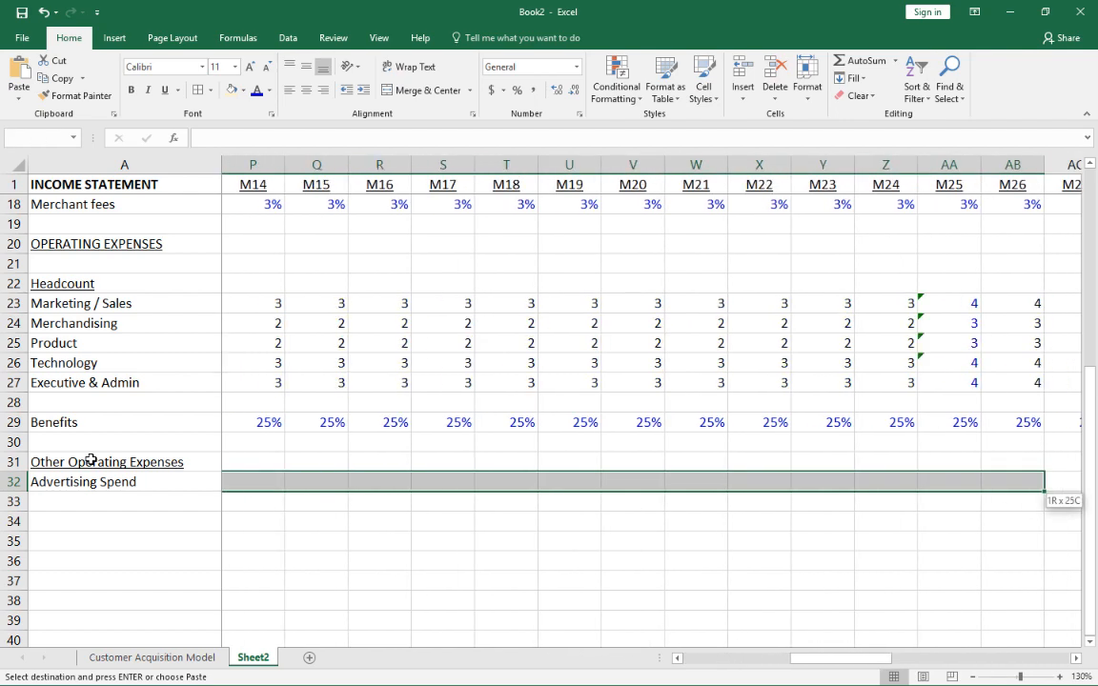
key("shift+Right")
key("shift+Right")
key("shift+Right")
key("shift+Right")
key("shift+Right")
key("shift+Right")
key("shift+Right")
key("shift+Right")
key("shift+Right")
key("shift+Right")
key("shift+Right")
key("shift+Right")
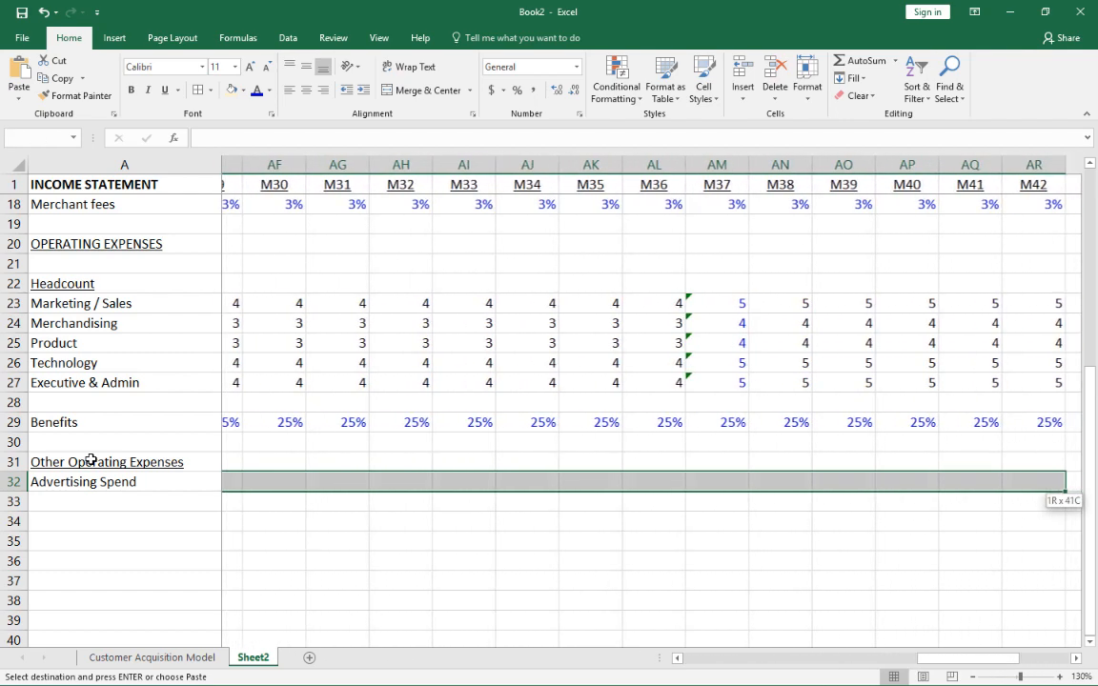
key("shift+Right")
key("shift+Right")
key("shift+Right")
key("shift+Right")
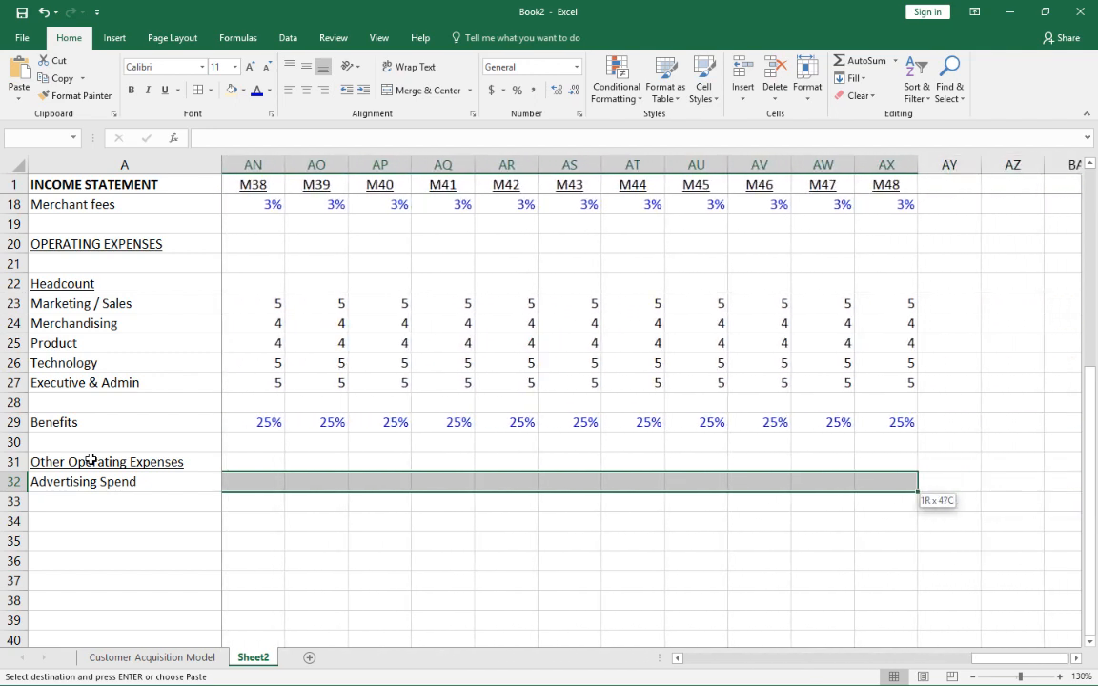
key("ctrl+v")
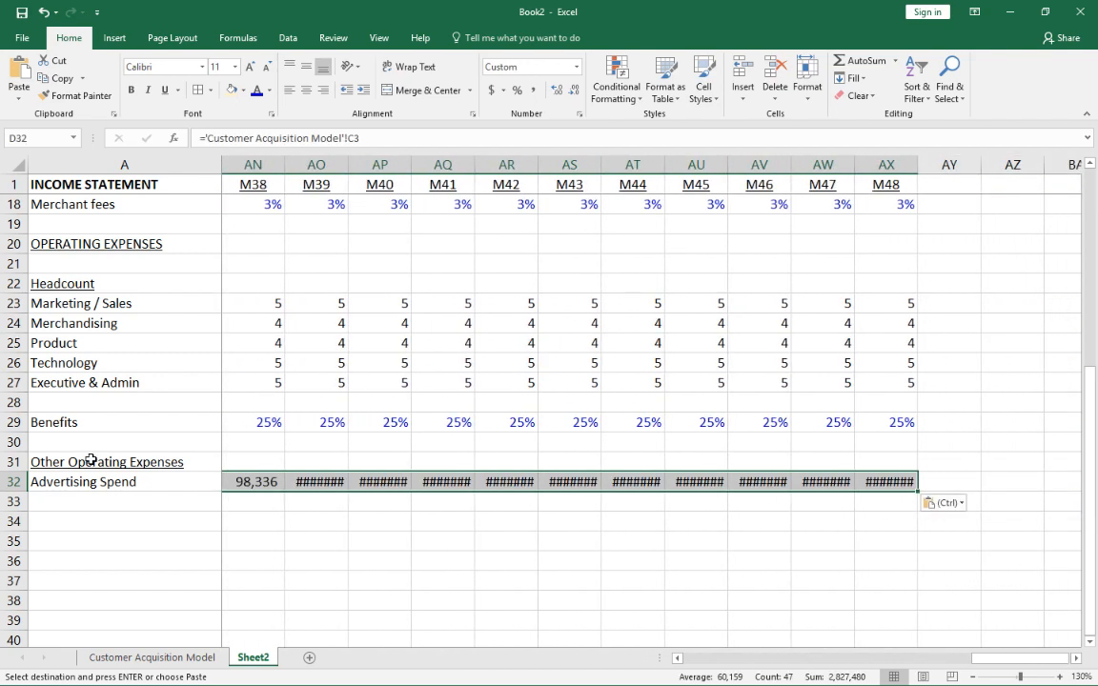
AutoFit the month columns D to AX to the advertising spend values and return to the row label in A32
key("alt")
key("h")
key("o")
key("i")
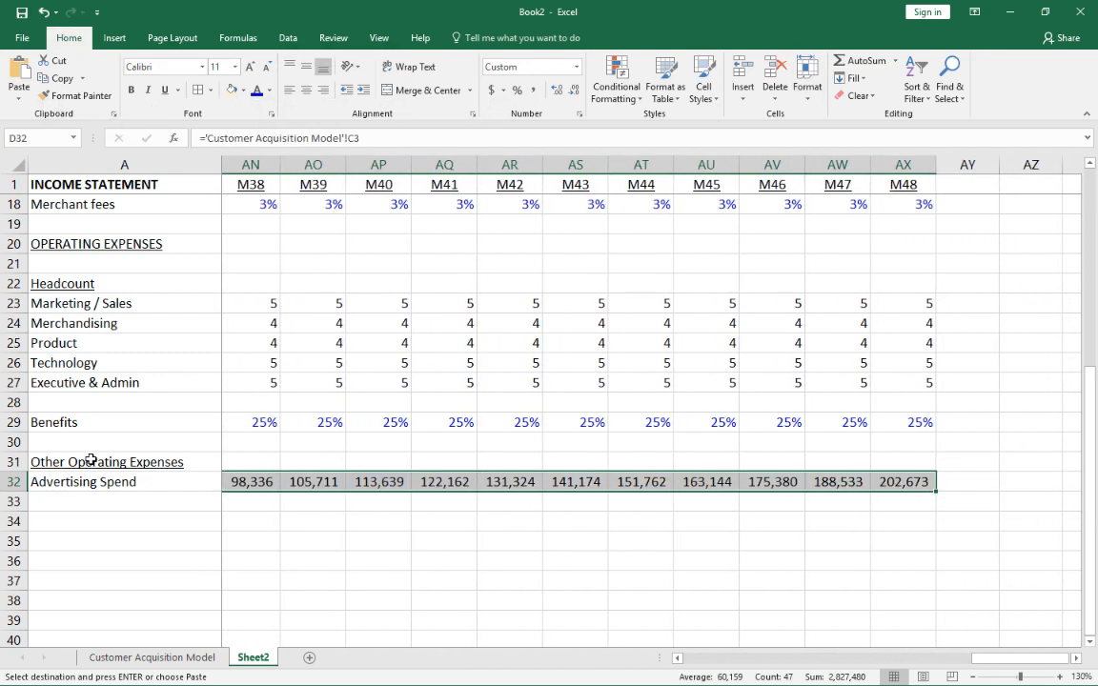
key("ctrl+Left")
key("ctrl+Left")
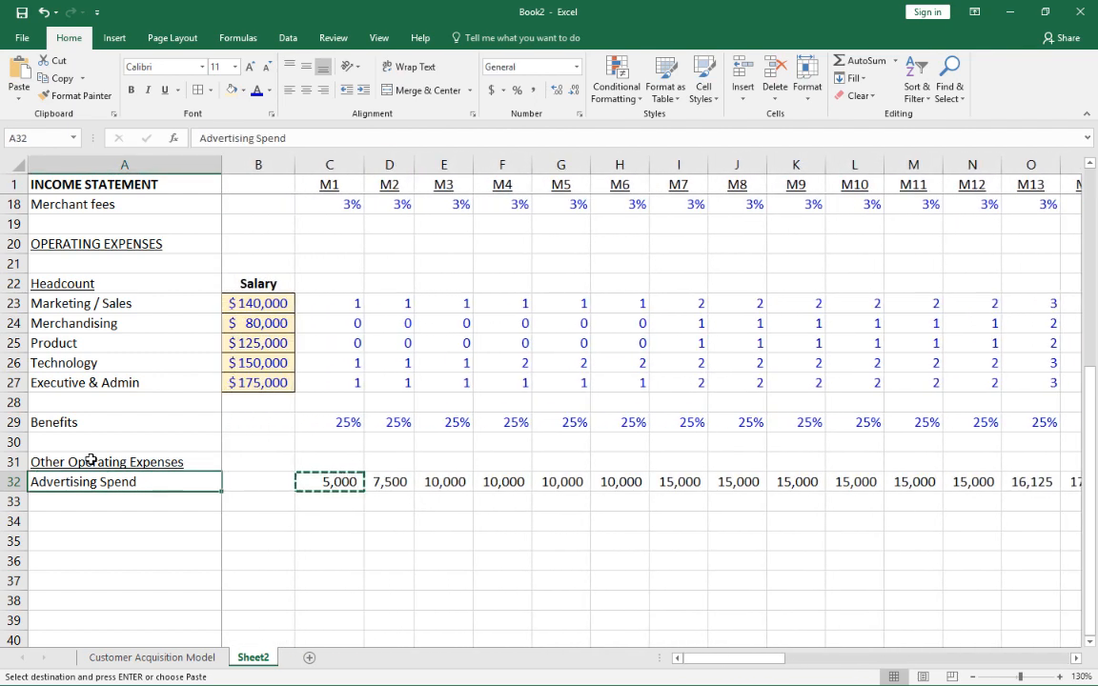
Cancel the pending copy and label A33, below Advertising Spend, "Other Marketing"
key("Right")
key("Escape")
key("Down")
key("Left")
type("Otther")
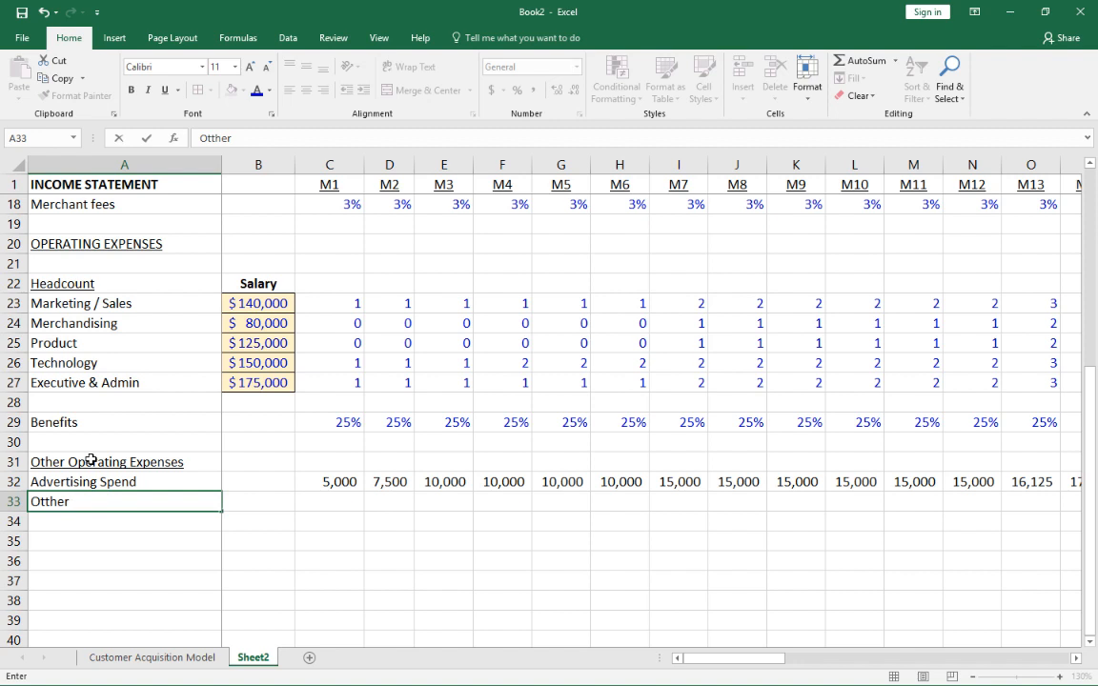
key("BackSpace")
key("BackSpace")
key("BackSpace")
type("her P")
key("BackSpace")
type("Marketing")
key("Tab")
key("Tab")
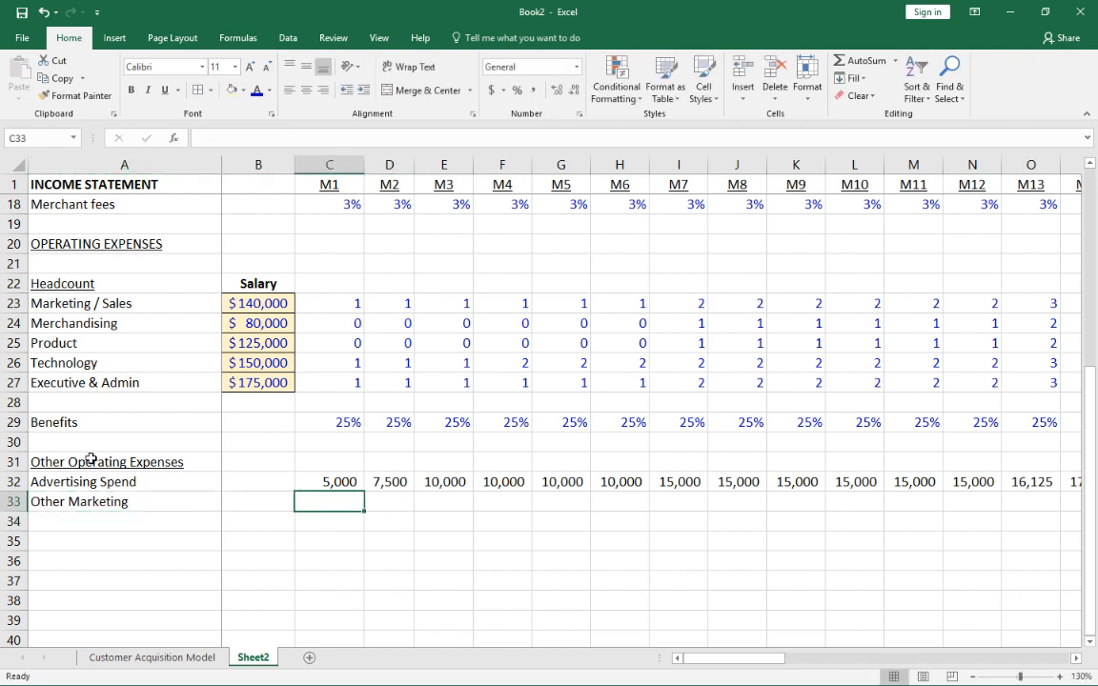
Extend the label in A33 so that it reads "Other Marketing (Agency, PR)"
key("shift+Tab")
key("shift+Tab")
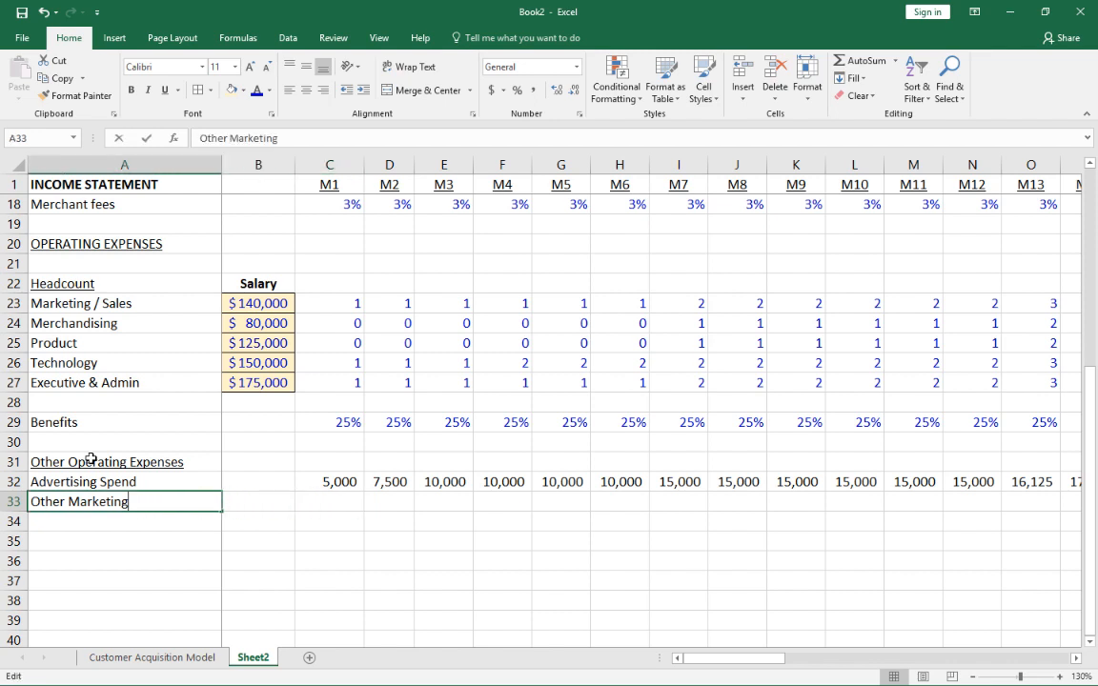
key("F2")
type("(Agency")
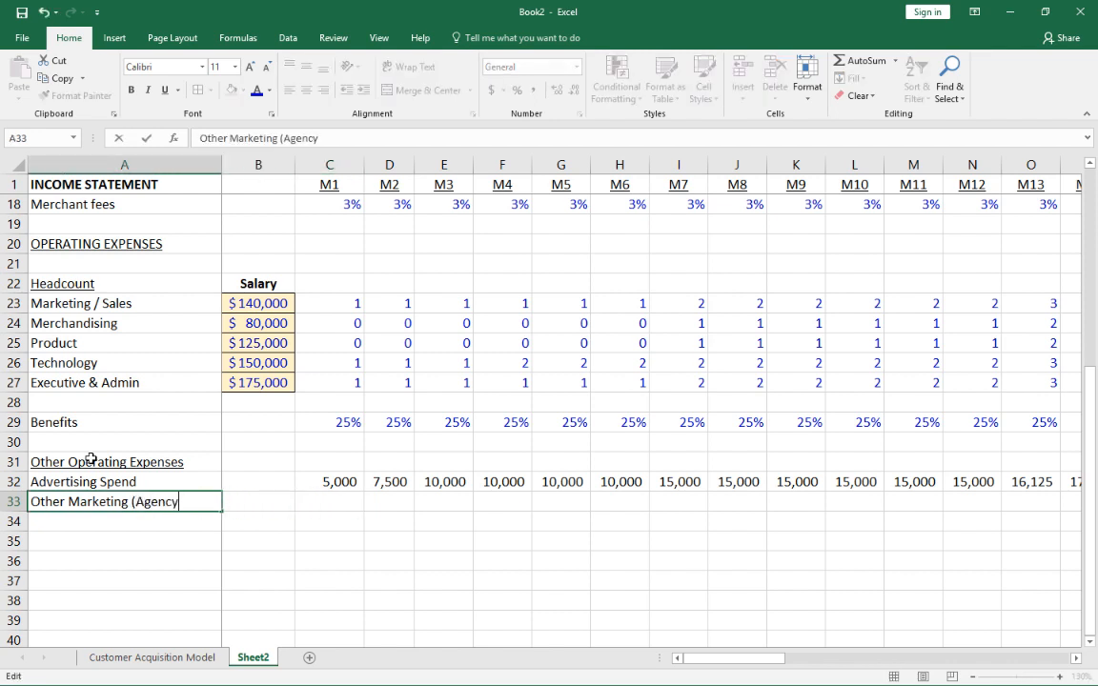
type(", PR)")
key("Return")
key("Up")
Enter 7500 as the M1 other marketing expense in C33 and format it with the comma style and no decimal places
key("Right")
key("Right")
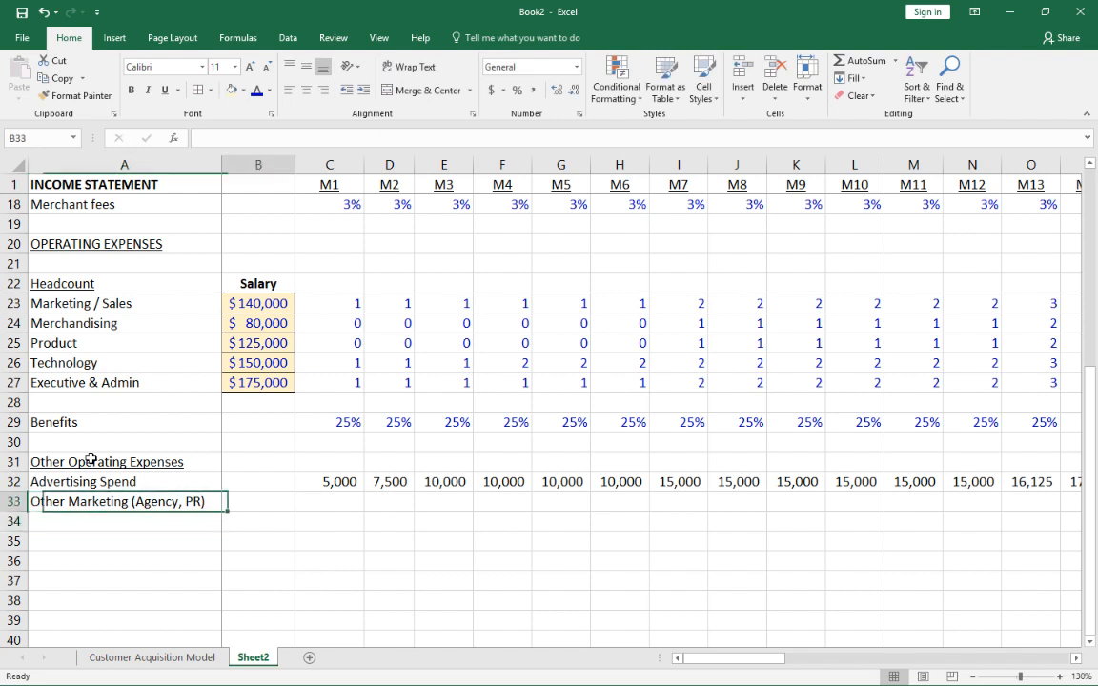
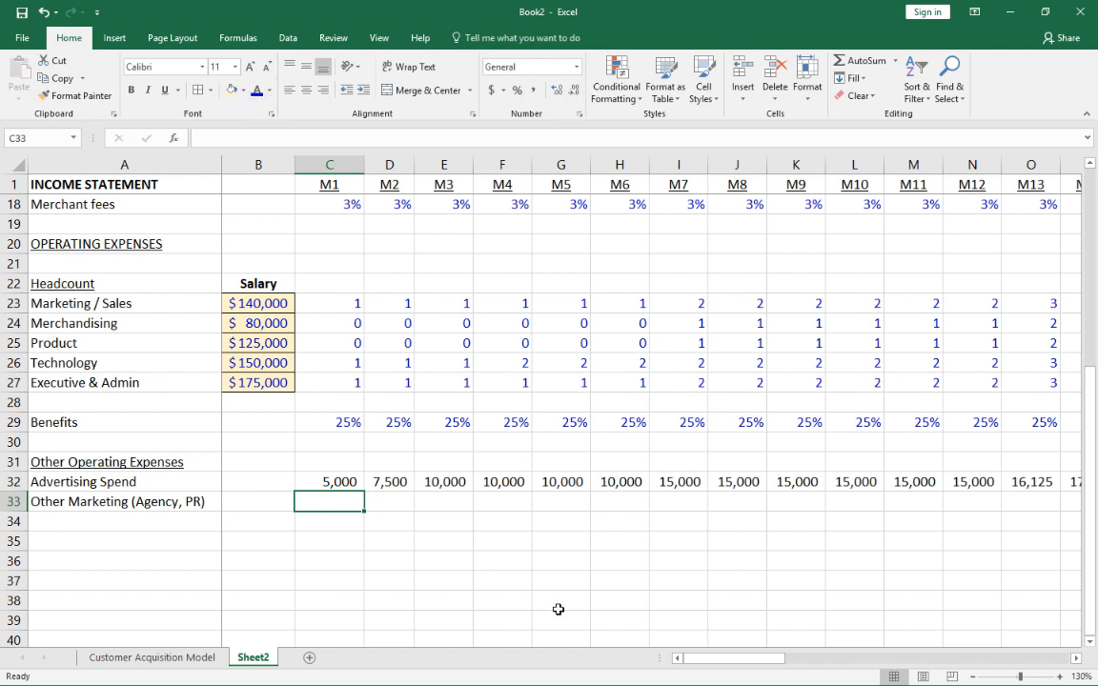
type("7500")
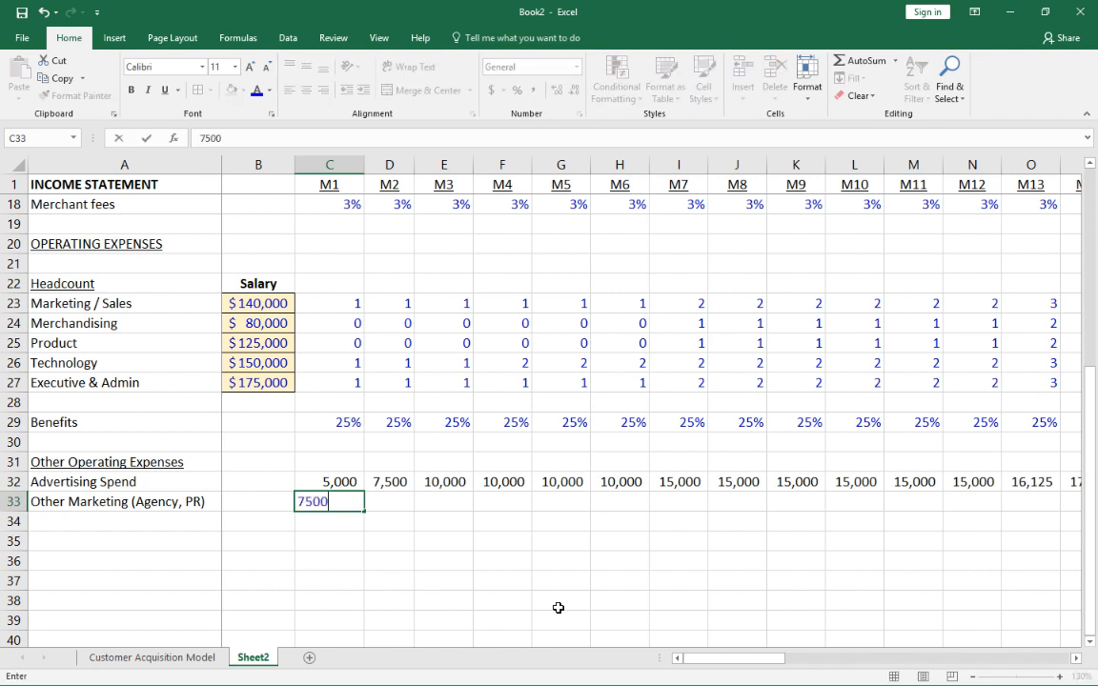
key("Return")
key("Up")
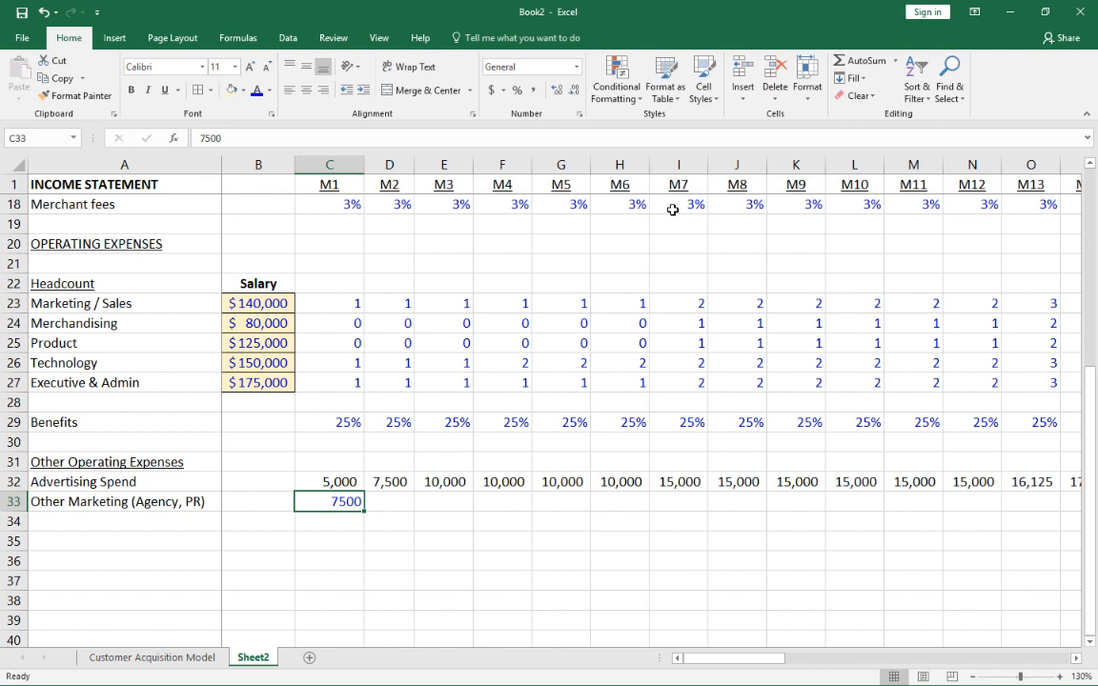
key("alt+h")
key("k")
key("alt+h")
key("9")
key("alt+h")
key("9")
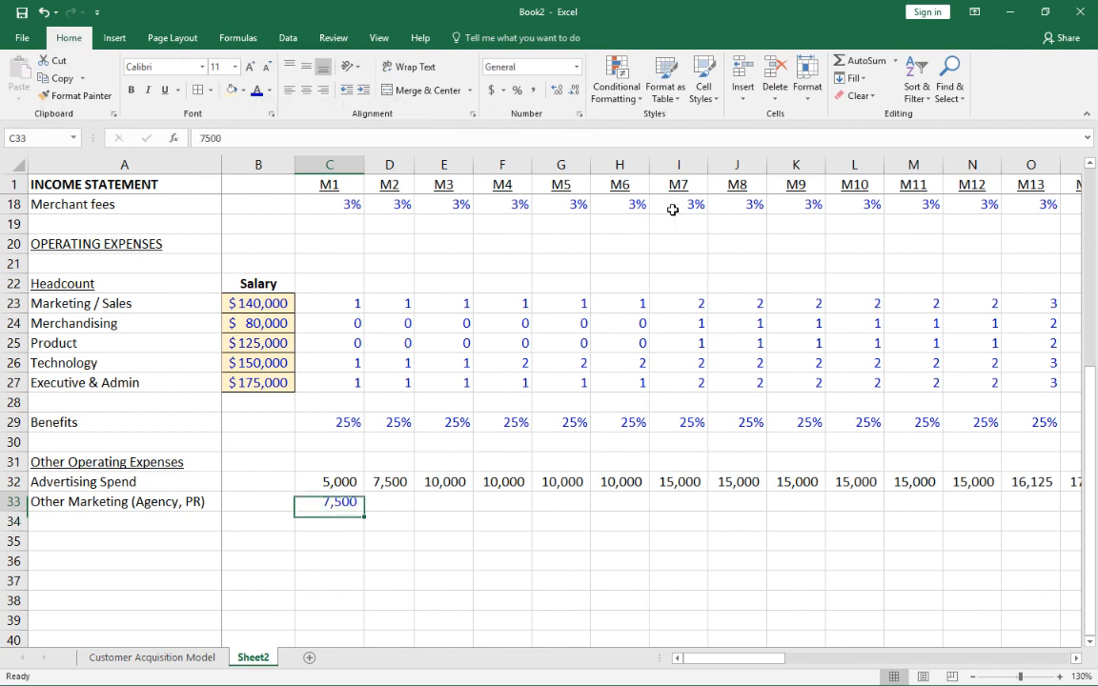
Copy the M1 other marketing expense in C33 across M2 through M48, D33:AX33
key("ctrl+c")
key("shift+Right")
key("shift+Right")
key("shift+Right")
key("shift+Right")
key("shift+Right")
key("shift+Right")
key("shift+Right")
key("shift+Right")
key("shift+Right")
key("shift+Right")
key("shift+Right")
key("shift+Right")
key("shift+Right")
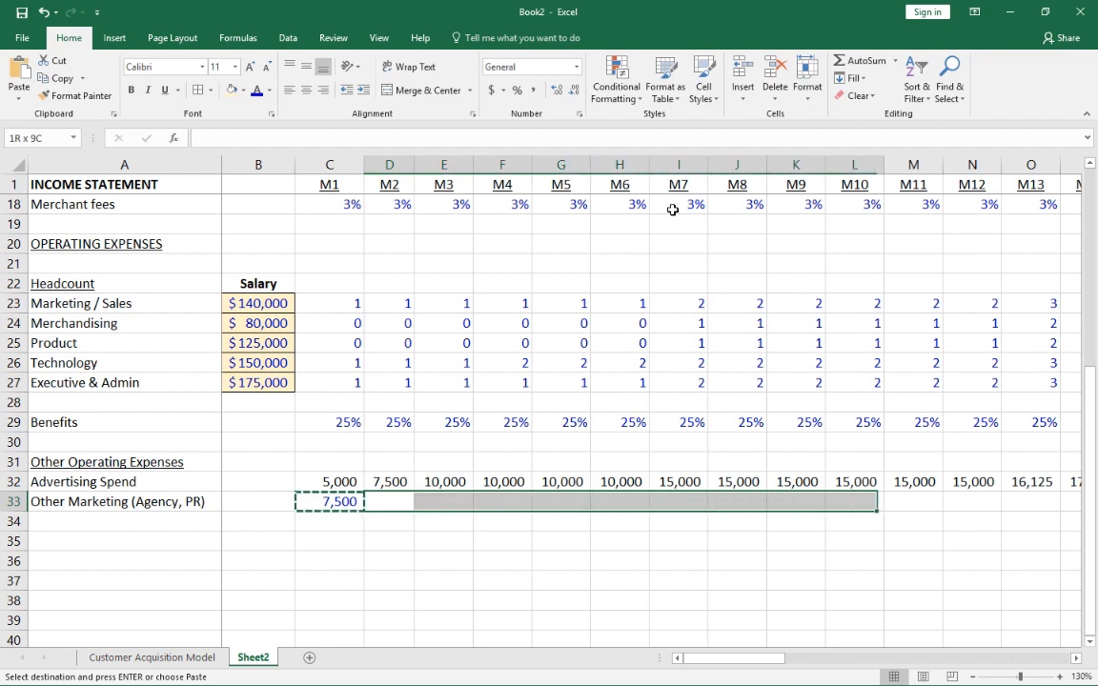
key("shift+Right")
key("shift+Right")
key("shift+Right")
key("shift+Right")
key("shift+Right")
key("shift+Right")
key("shift+Right")
key("shift+Right")
key("shift+Right")
key("shift+Right")
key("shift+Right")
key("shift+Right")
key("shift+Right")
key("shift+Right")
key("shift+Right")
key("shift+Right")
key("shift+Right")
key("shift+Right")
key("shift+Right")
key("shift+Right")
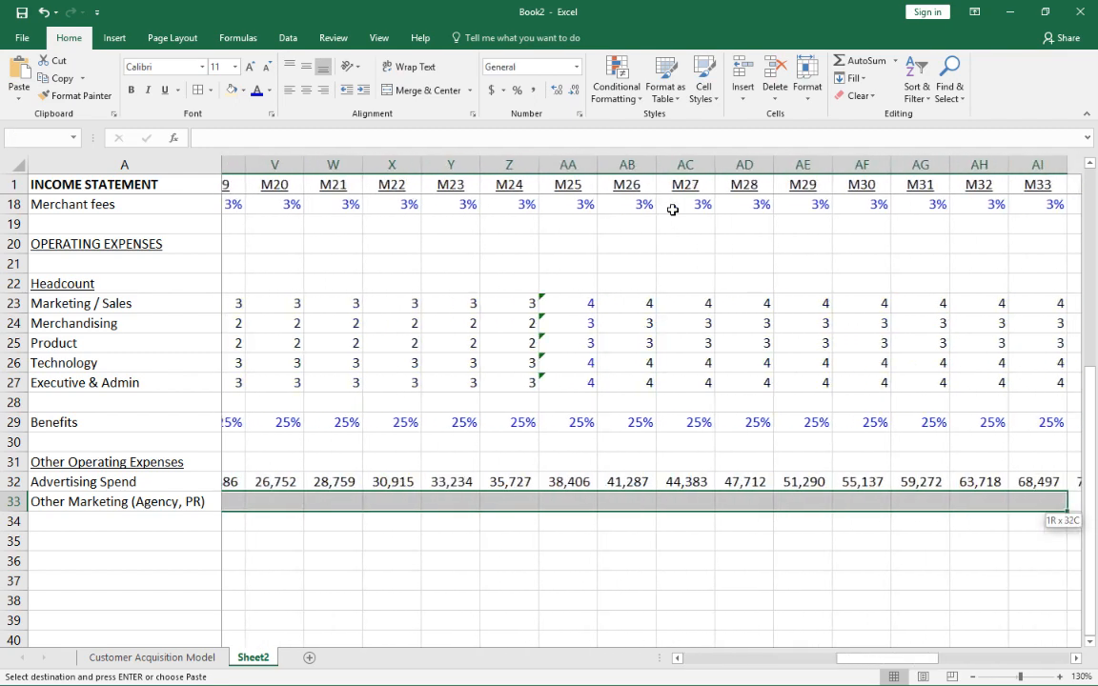
key("shift+Right")
key("shift+Right")
key("shift+Right")
key("shift+Right")
key("shift+Right")
key("shift+Right")
key("shift+Right")
key("shift+Right")
key("shift+Right")
key("shift+Right")
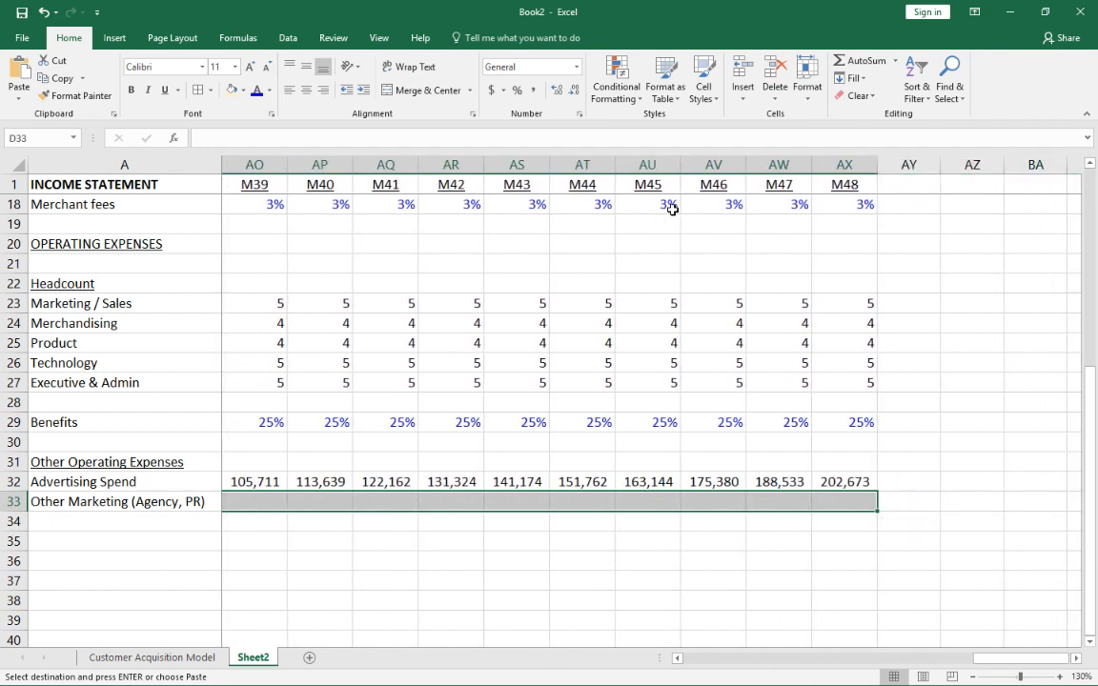
key("ctrl+v")
Clear the copy selection and label A34, below Other Marketing, "Technology Expenses"
key("Down")
key("Left")
key("Left")
key("Left")
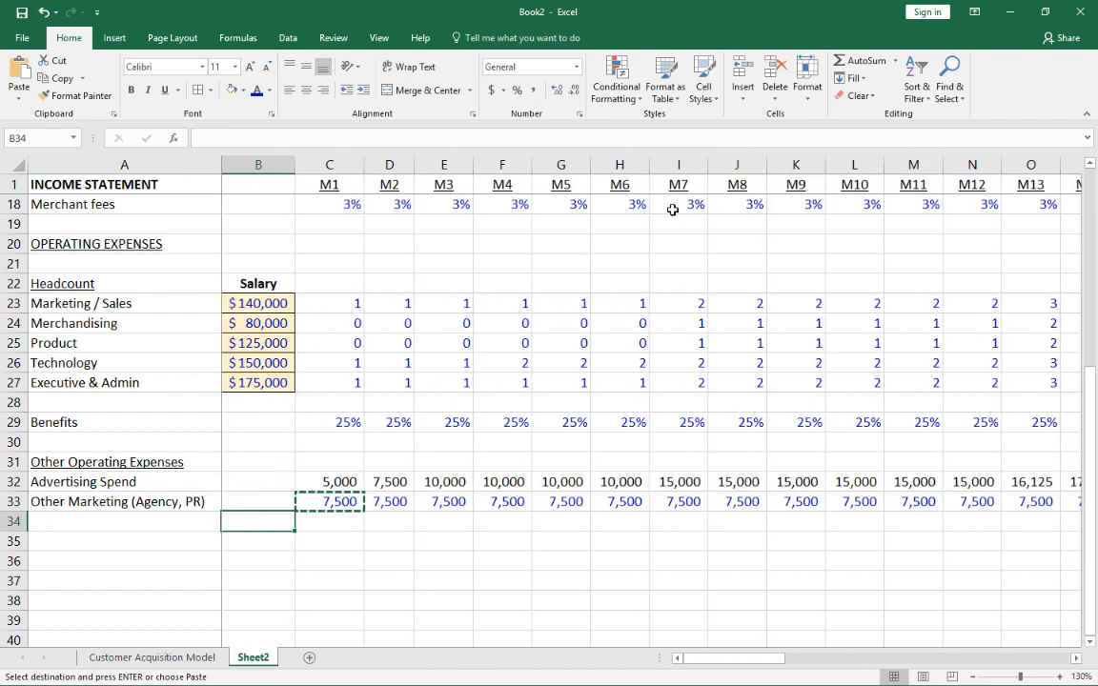
key("Escape")
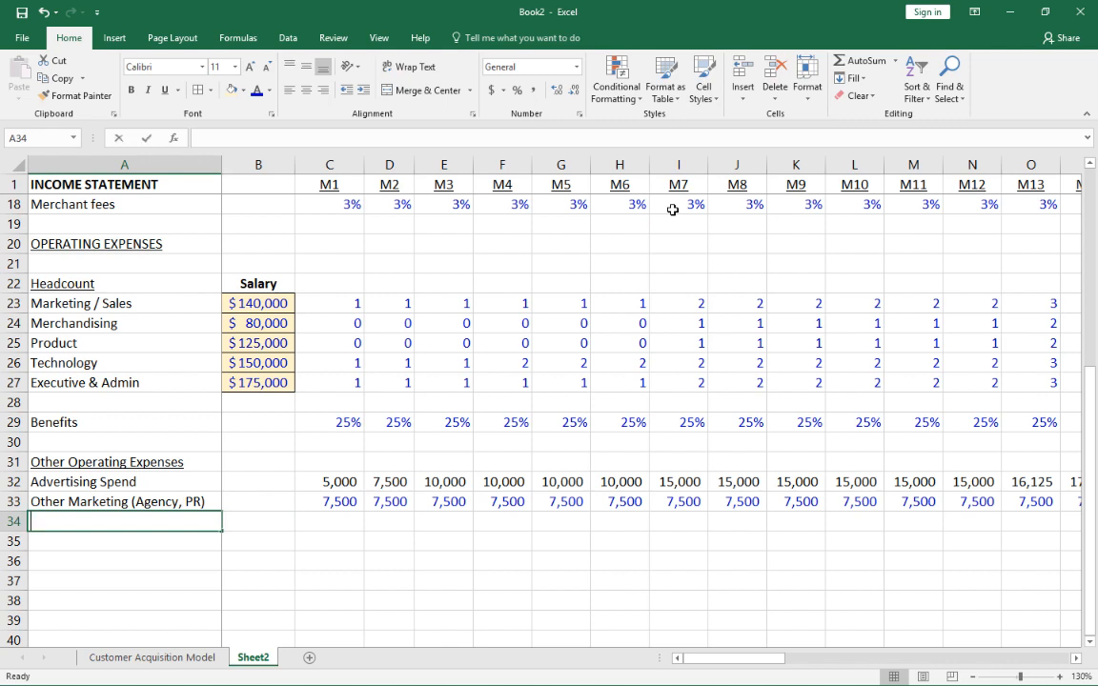
type("Technology ex")
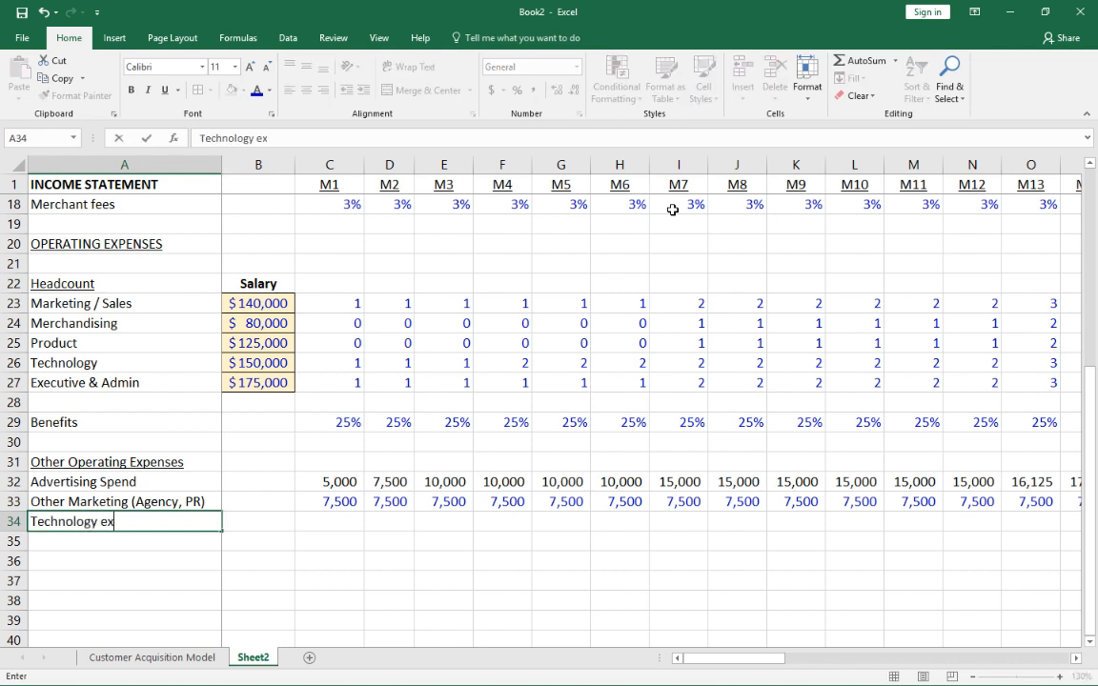
key("BackSpace")
type("Expen")
key("Return")
Copy C33 into C34 to reuse its formatting and set the M1 technology expense to 5000
key("Up")
key("Right")
key("Right")
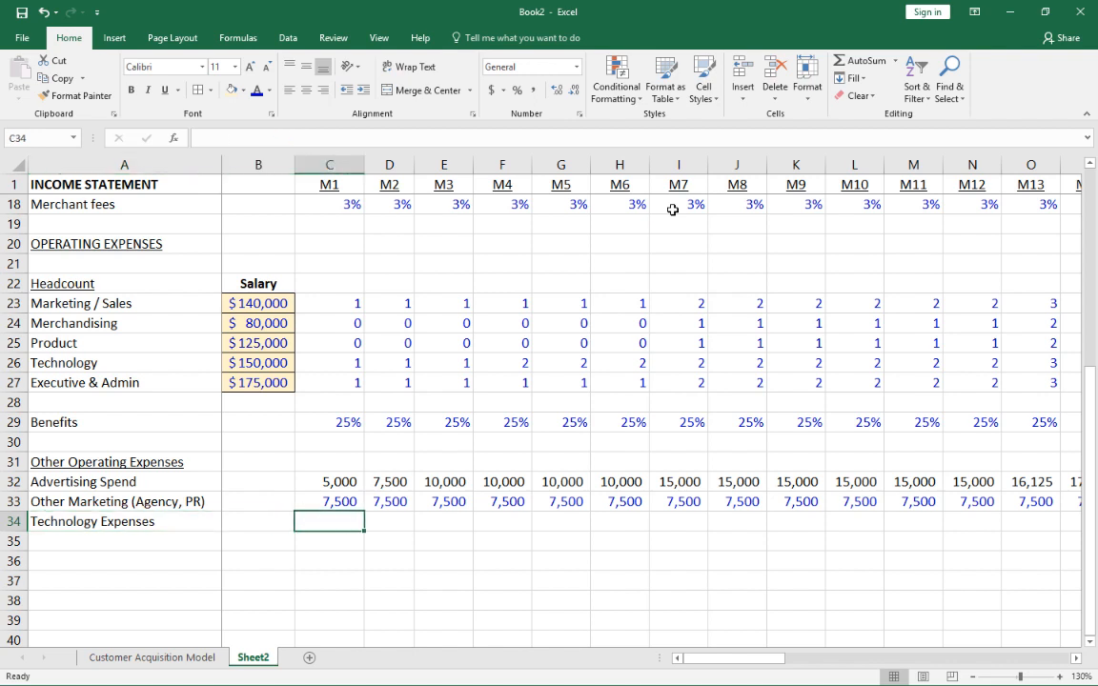
key("Up")
key("ctrl+c")
key("Down")
key("ctrl+v")
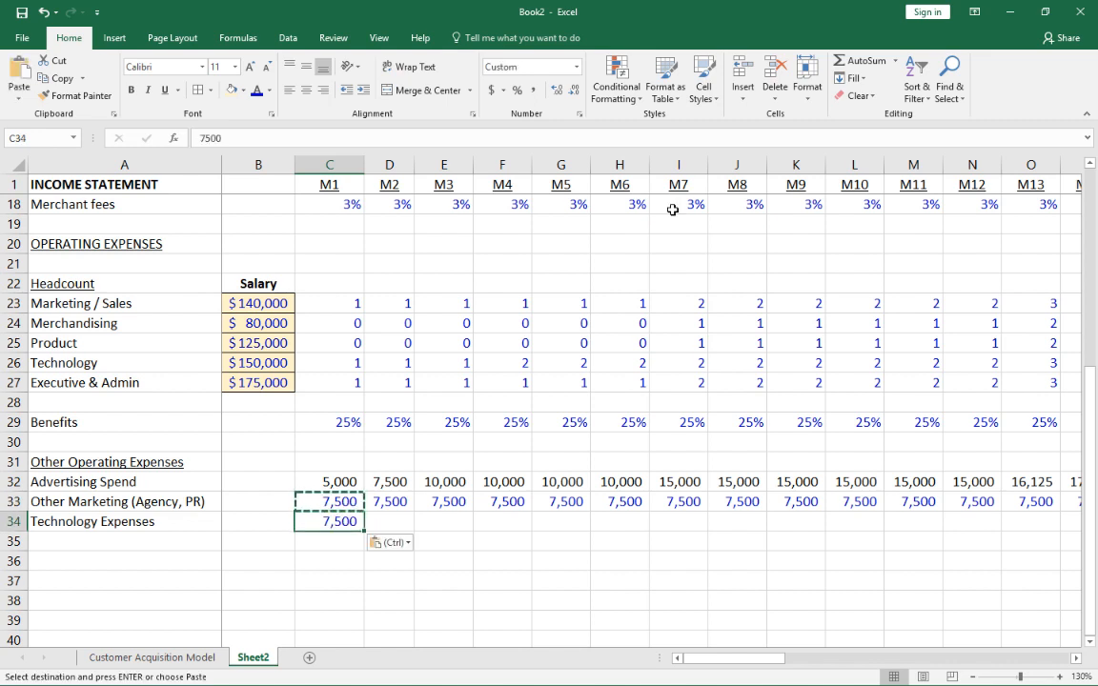
type("15")
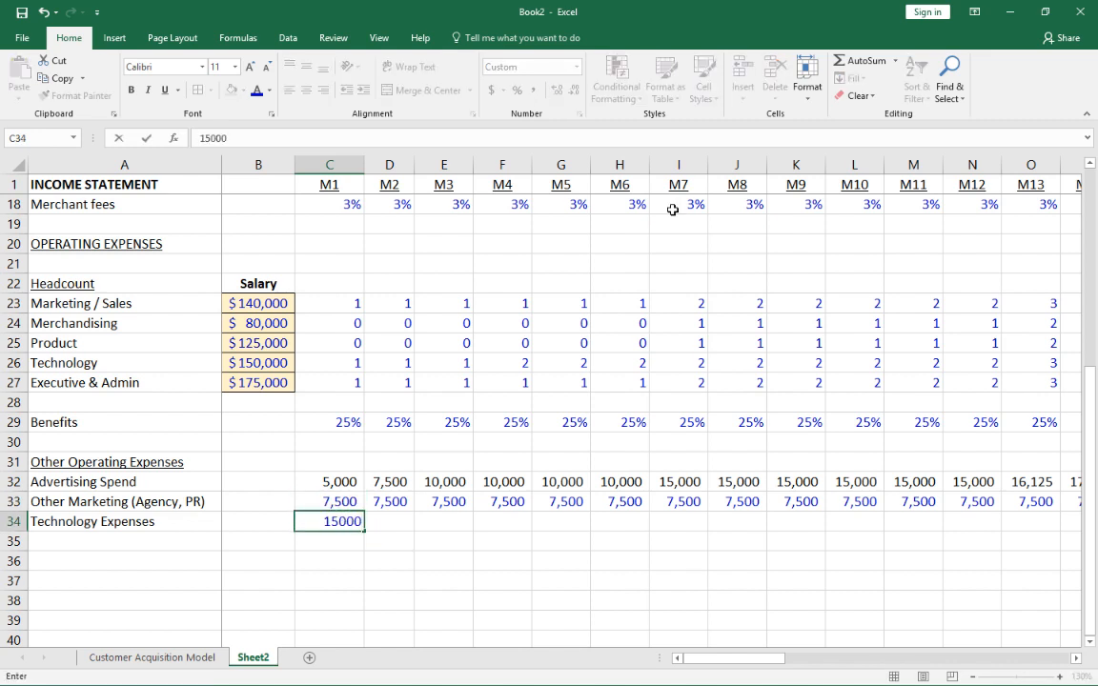
key("Escape")
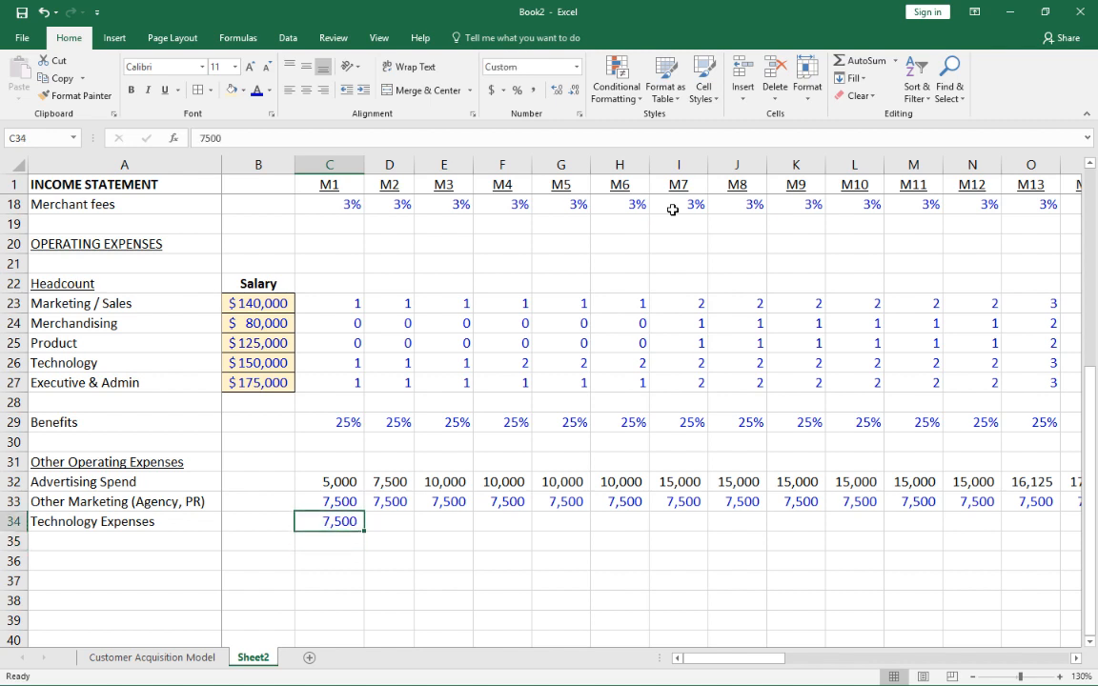
type("5000")
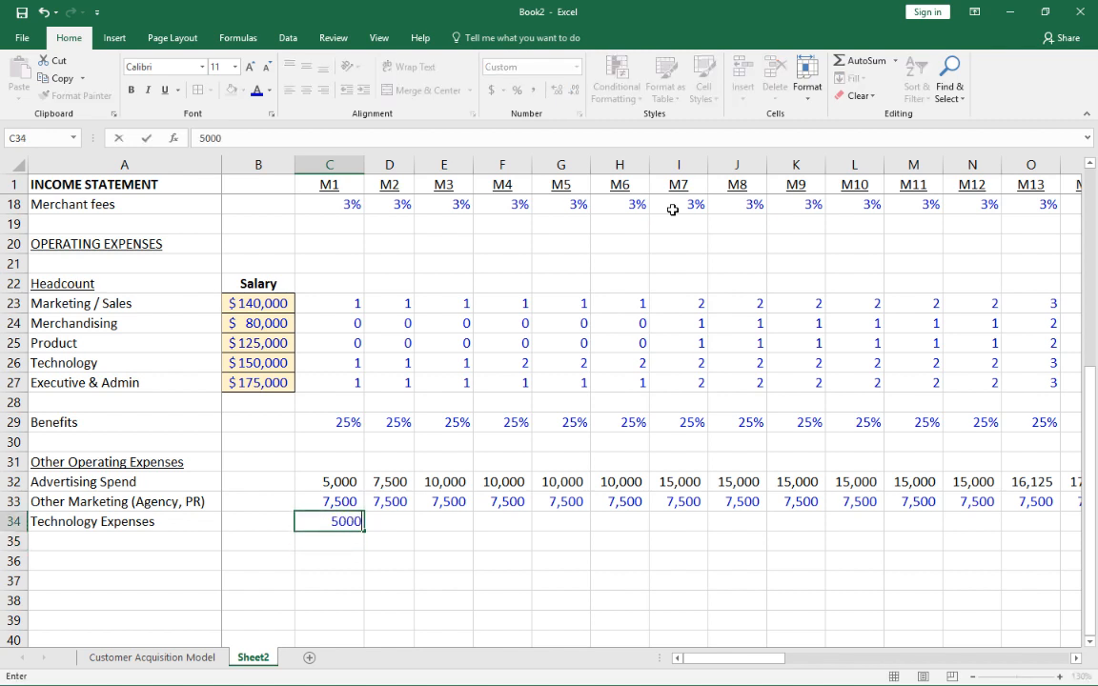
key("Return")
key("Up")
Copy the M1 technology expense in C34 across M2 through M12, up to N34
key("ctrl+c")
key("shift+Right")
key("shift+Right")
key("shift+Right")
key("shift+Right")
key("shift+Right")
key("shift+Right")
key("shift+Right")
key("shift+Right")
key("shift+Right")
key("shift+Right")
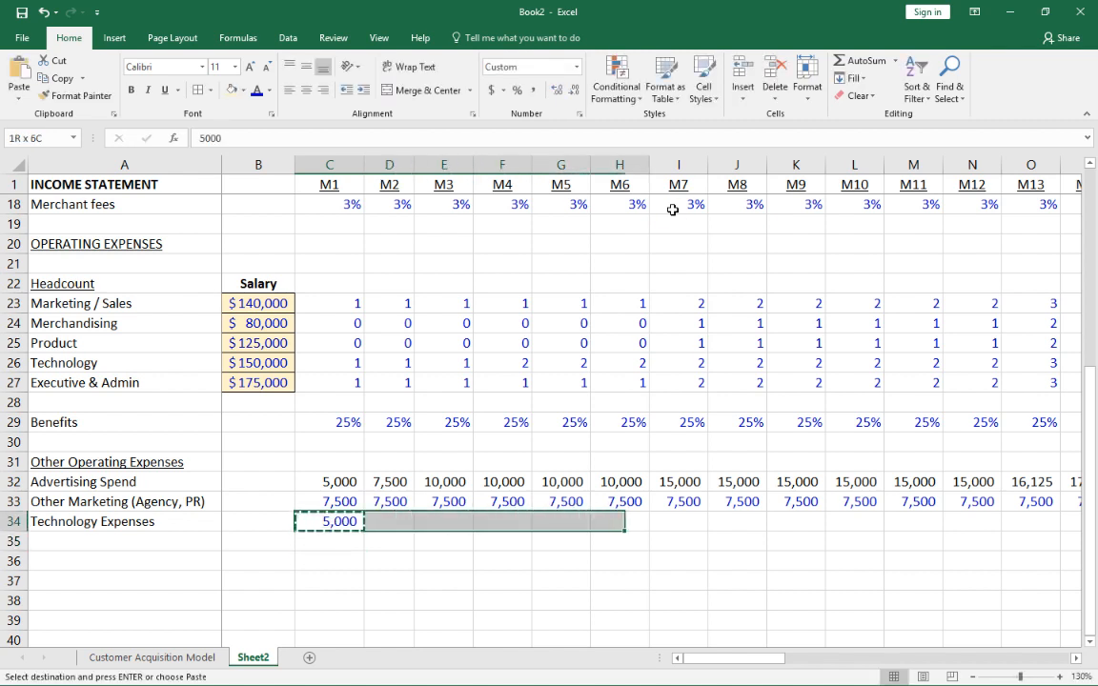
key("shift+Right")
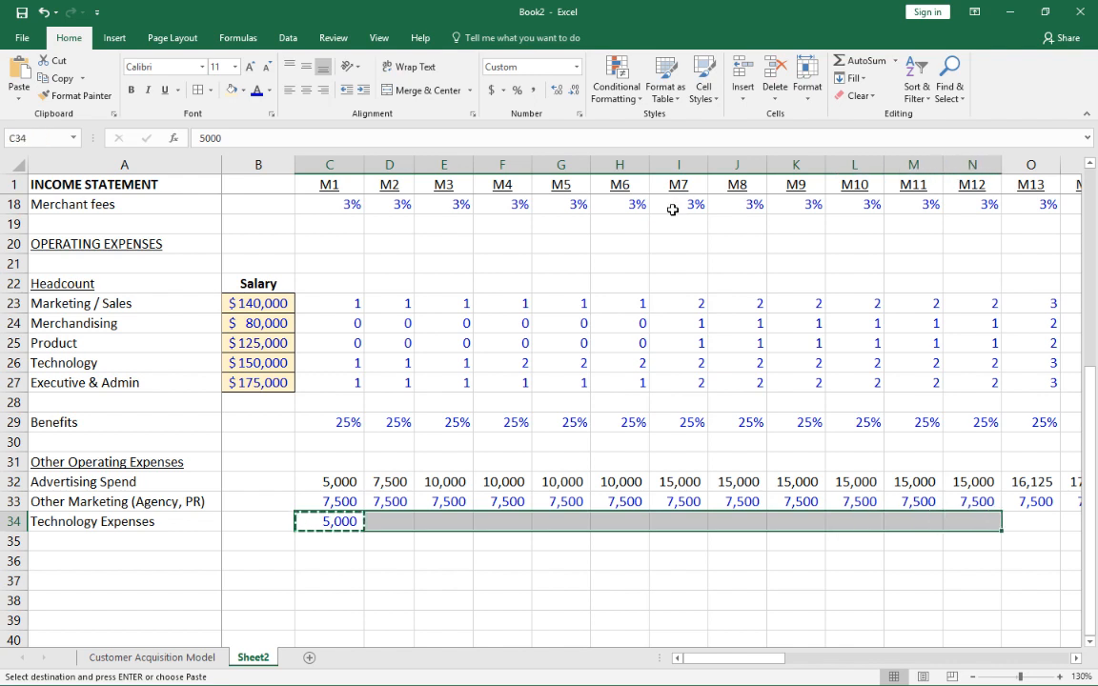
key("ctrl+v")
key("Left")
key("Right")
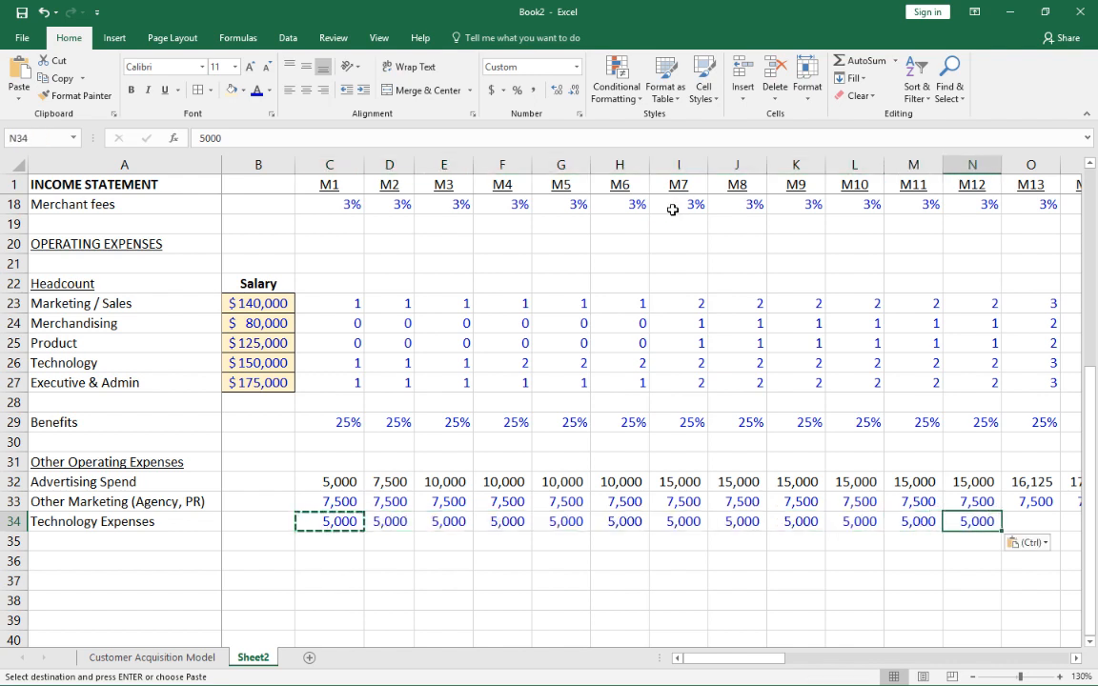
Copy N34 into O34 and set the M13 technology expense to 15000
key("Escape")
key("ctrl+c")
key("Right")
key("ctrl+v")
type("15000")
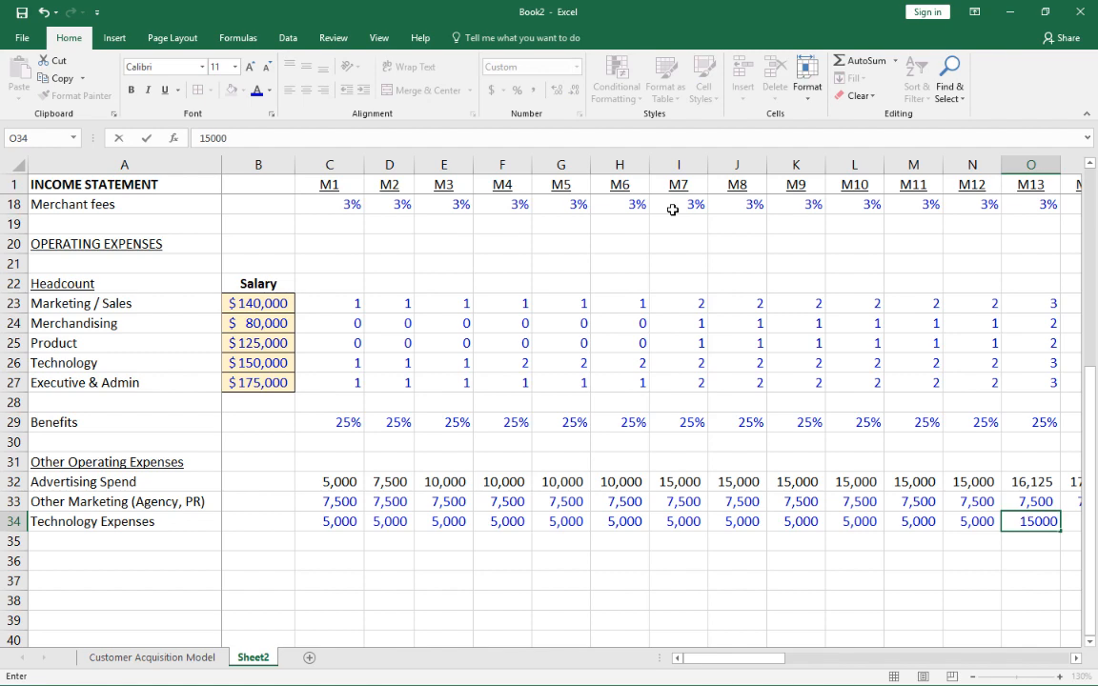
key("ctrl+Return")
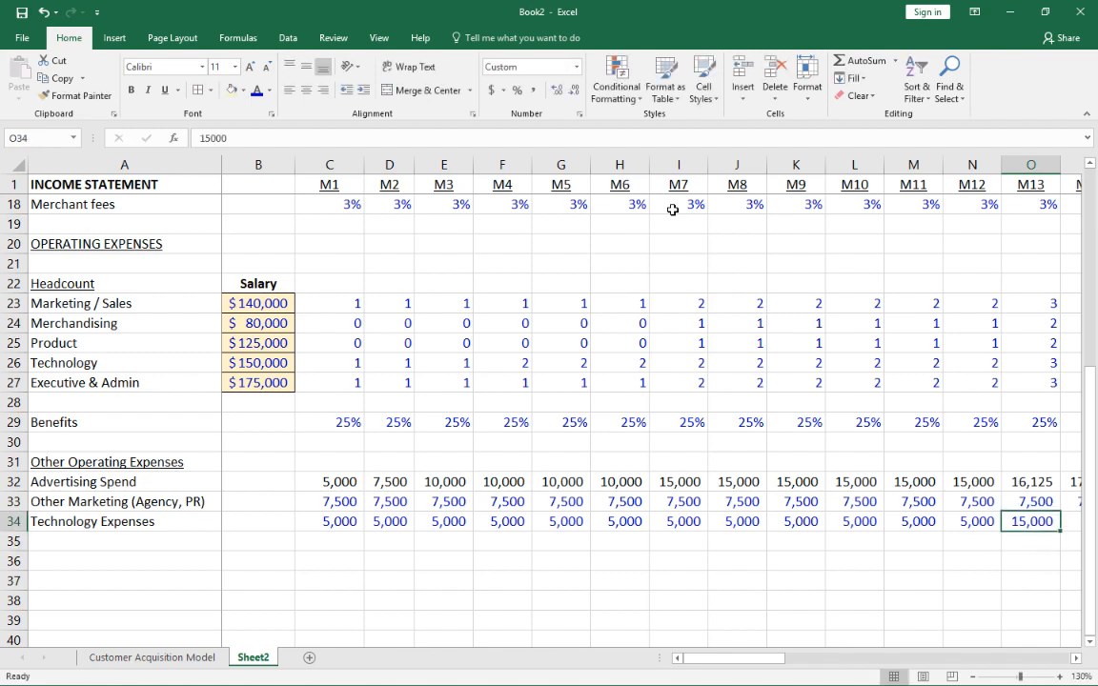
Copy the M13 technology expense in O34 across M14 through M48, up to AX34
key("ctrl+c")
key("shift+Right")
key("shift+Right")
key("shift+Right")
key("shift+Right")
key("shift+Right")
key("shift+Right")
key("shift+Right")
key("shift+Right")
key("shift+Right")
key("shift+Right")
key("shift+Right")
key("shift+Right")
key("shift+Right")
key("shift+Right")
key("shift+Right")
key("shift+Right")
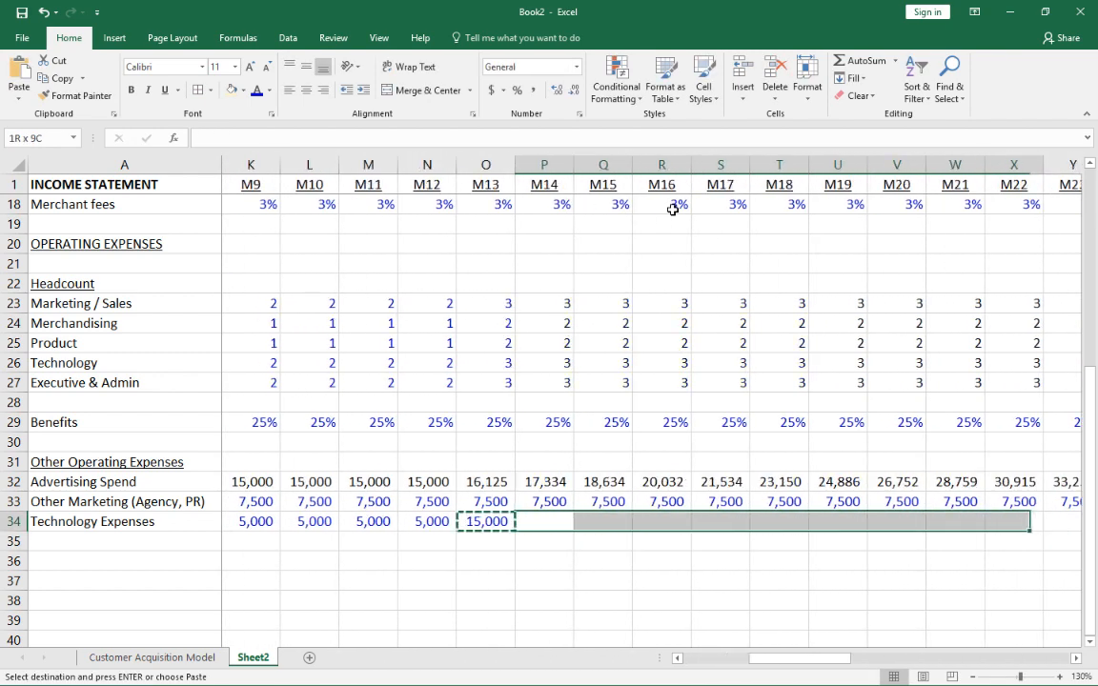
key("shift+Right")
key("shift+Right")
key("shift+Right")
key("shift+Right")
key("shift+Right")
key("shift+Right")
key("shift+Right")
key("shift+Right")
key("shift+Right")
key("shift+Right")
key("shift+Right")
key("shift+Right")
key("shift+Right")
key("shift+Right")
key("shift+Right")
key("shift+Right")
key("shift+Right")
key("shift+Right")
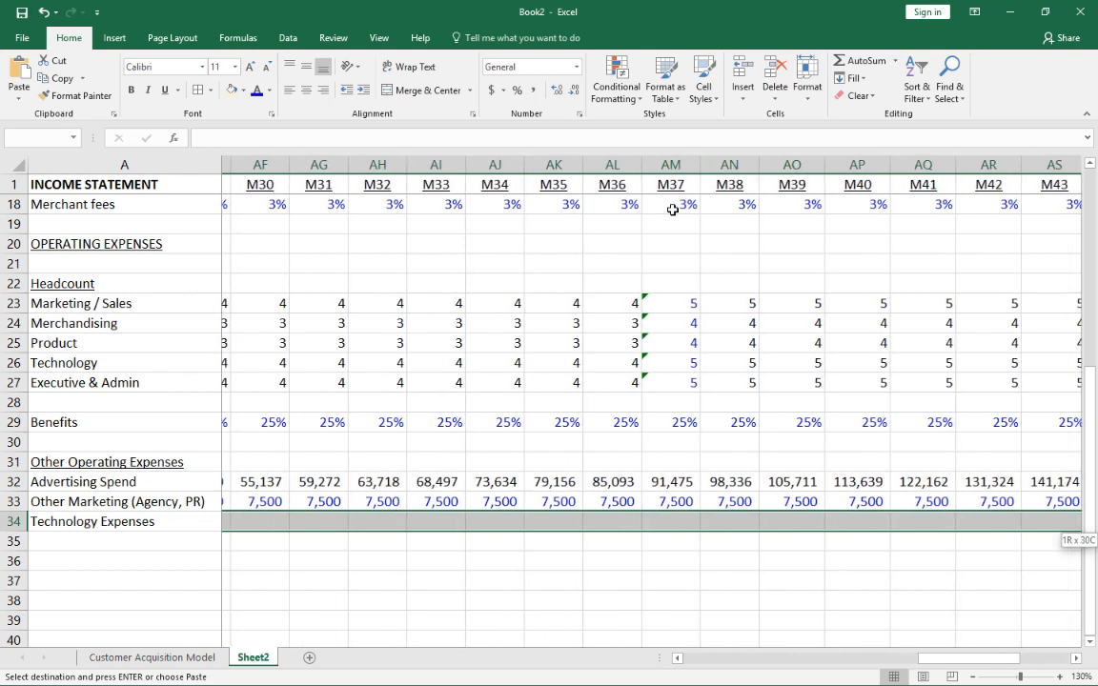
key("shift+Right")
key("shift+Right")
key("shift+Right")
key("shift+Right")
key("shift+Right")
key("shift+Left")
key("shift+Left")
key("shift+Left")
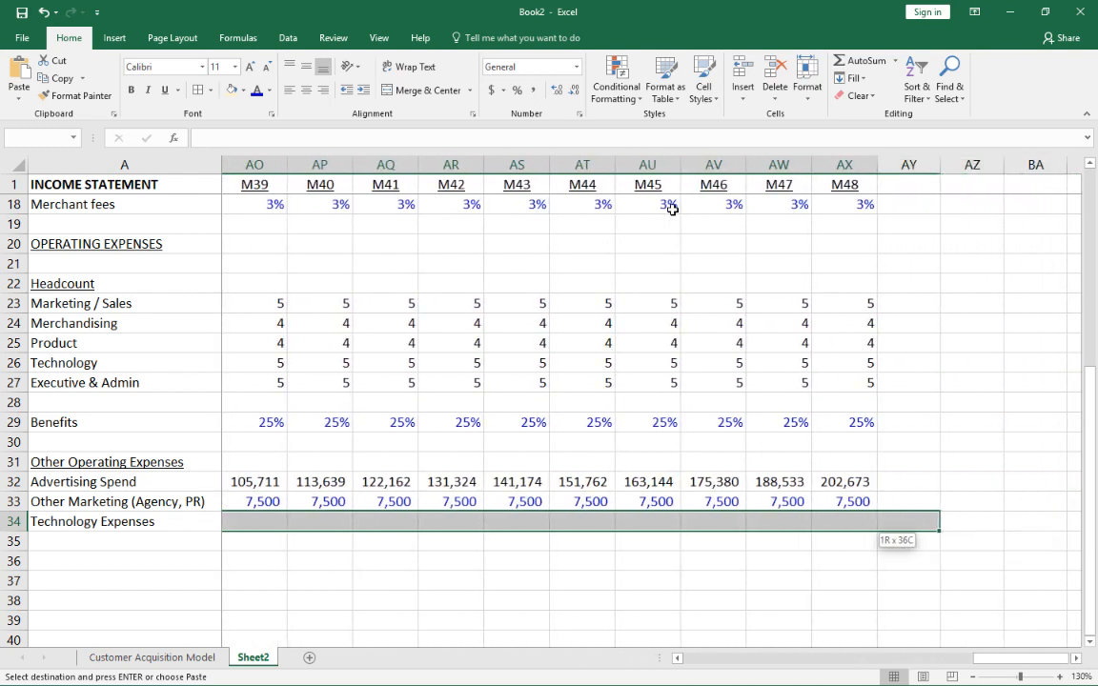
key("ctrl+v")
key("Left")
key("Escape")
Label A36, two rows below Technology Expenses, "Other OPEX (% of rev)"
key("Left")
key("Left")
key("Left")
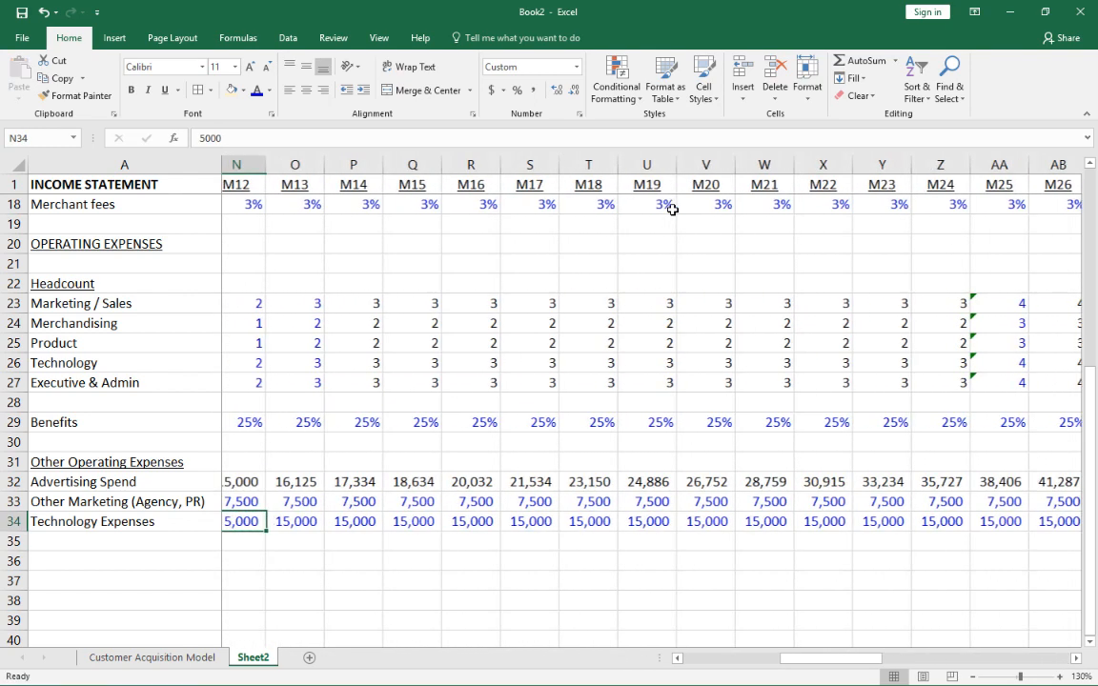
key("Left")
key("Left")
key("Left")
key("Left")
key("Left")
key("Left")
key("Left")
key("Left")
key("Left")
key("Left")
key("Left")
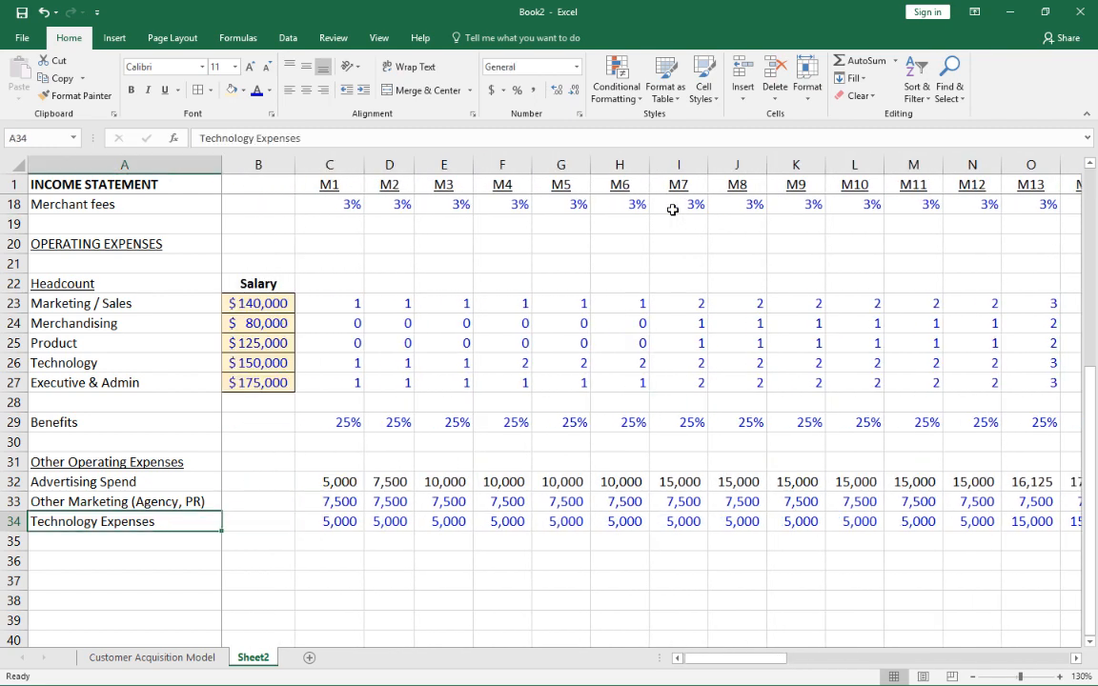
key("Down")
key("Down")
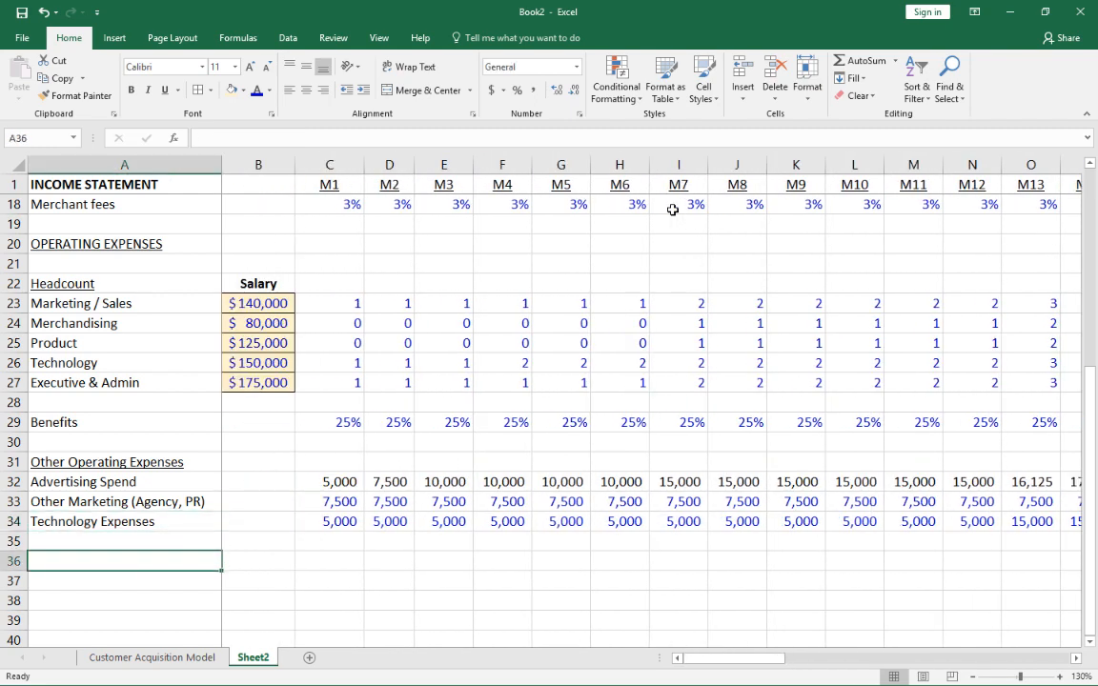
type("Other OPEX")
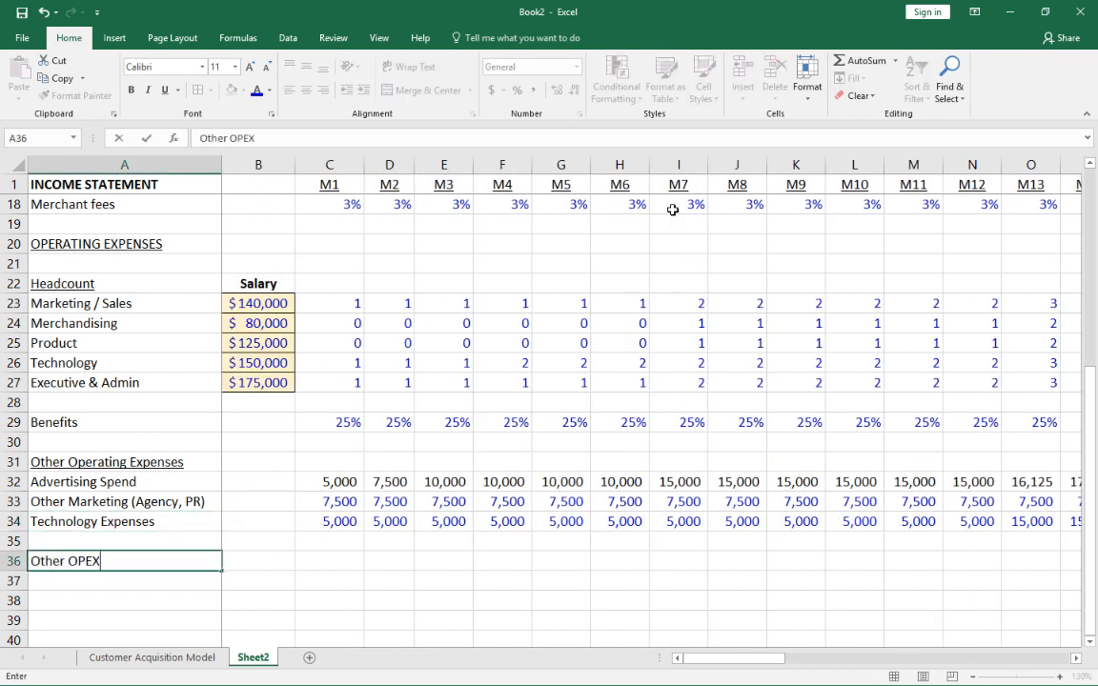
type(" (% of rev)")
key("Return")
Copy the M1 benefits cell C29 into C36 to reuse its formatting and set the M1 other OPEX to 10%
key("Up")
key("Right")
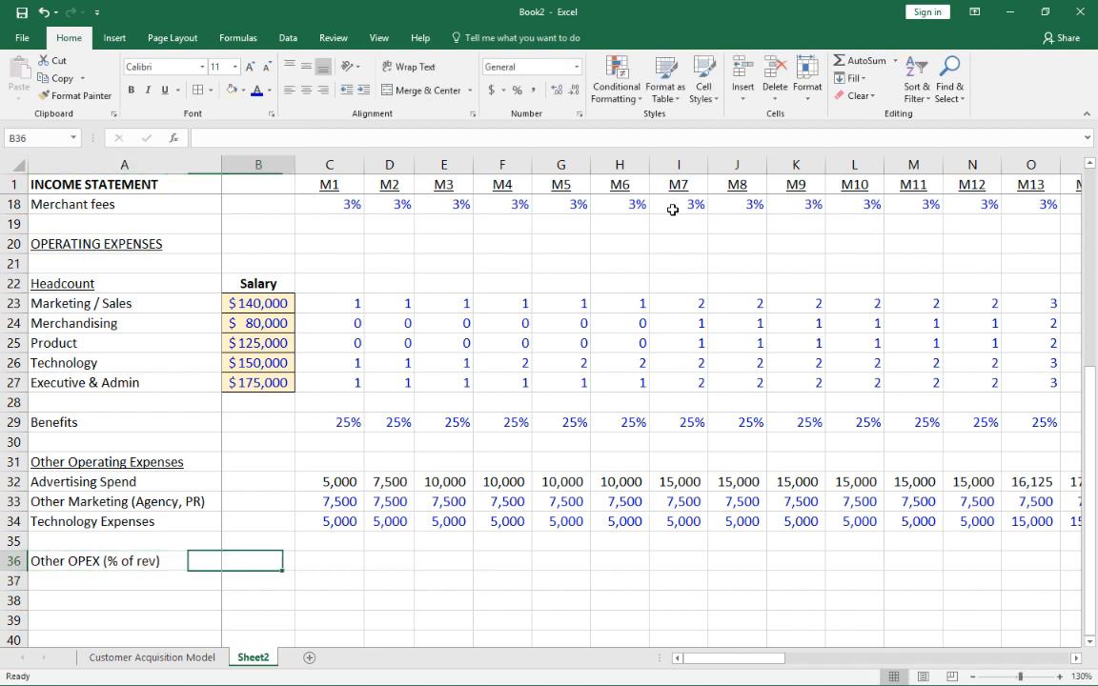
key("Right")
key("Up")
key("Up")
key("Up")
key("Up")
key("Up")
key("Up")
key("Up")
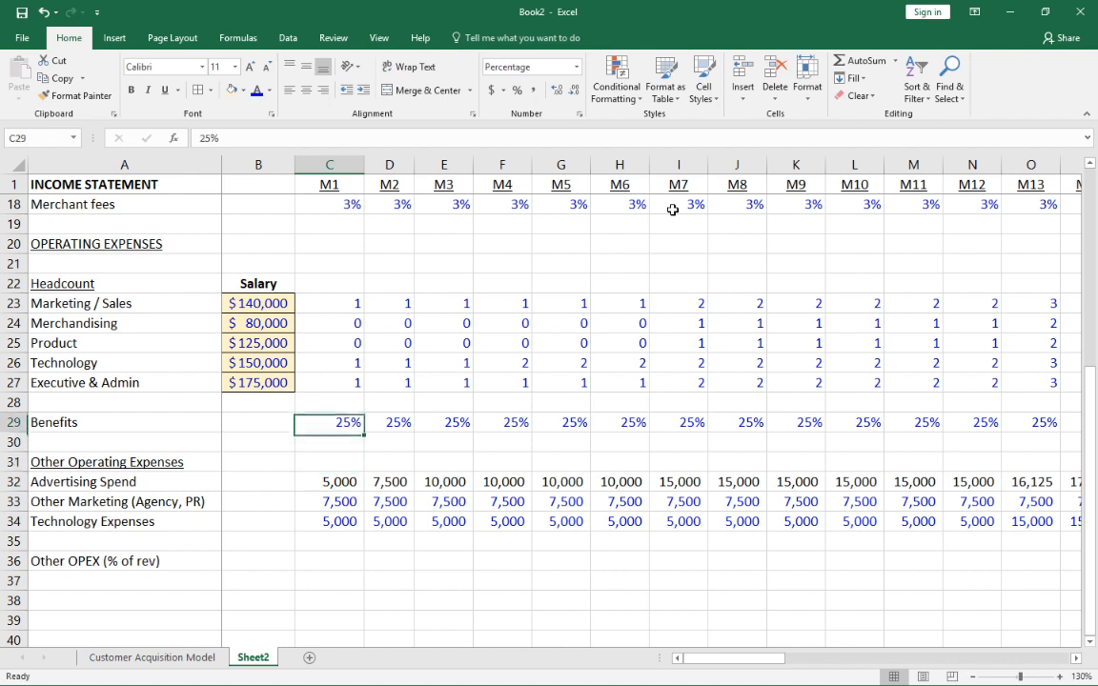
key("ctrl+c")
key("Down")
key("Down")
key("Down")
key("Down")
key("Down")
key("Down")
key("Down")
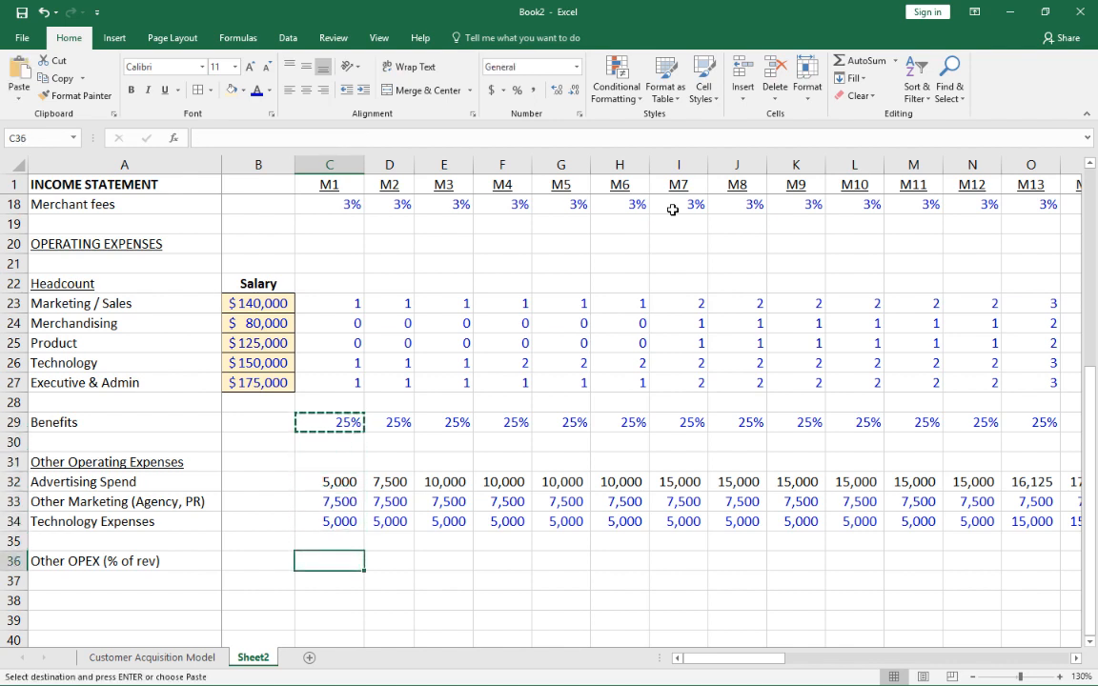
key("ctrl+v")
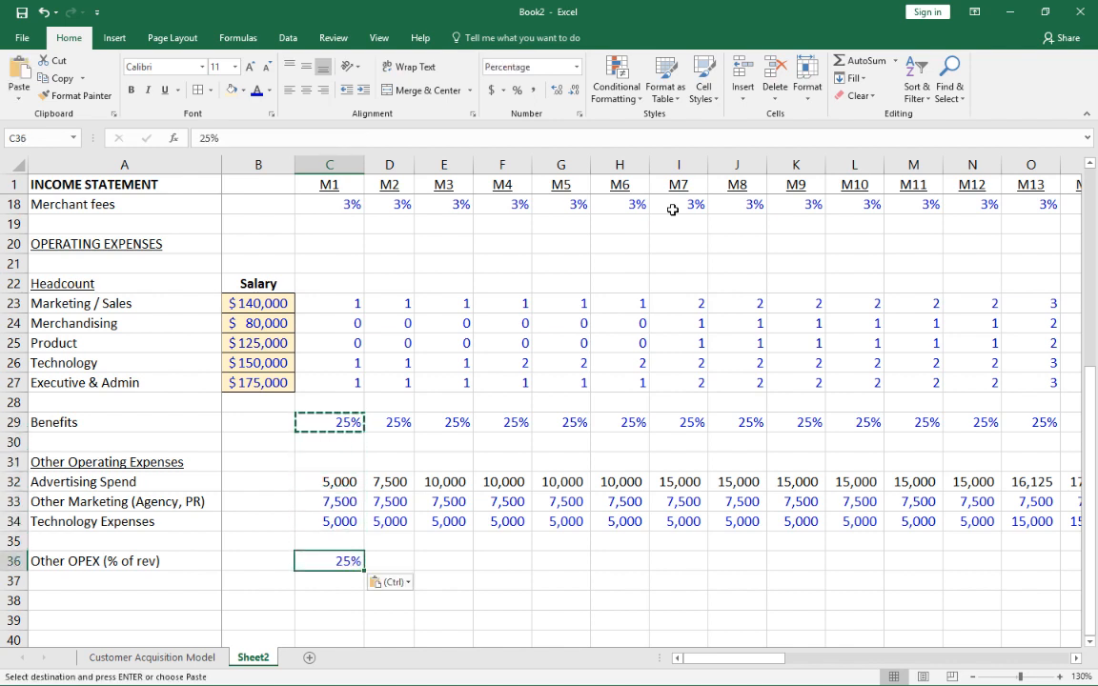
type("10")
key("ctrl+Return")
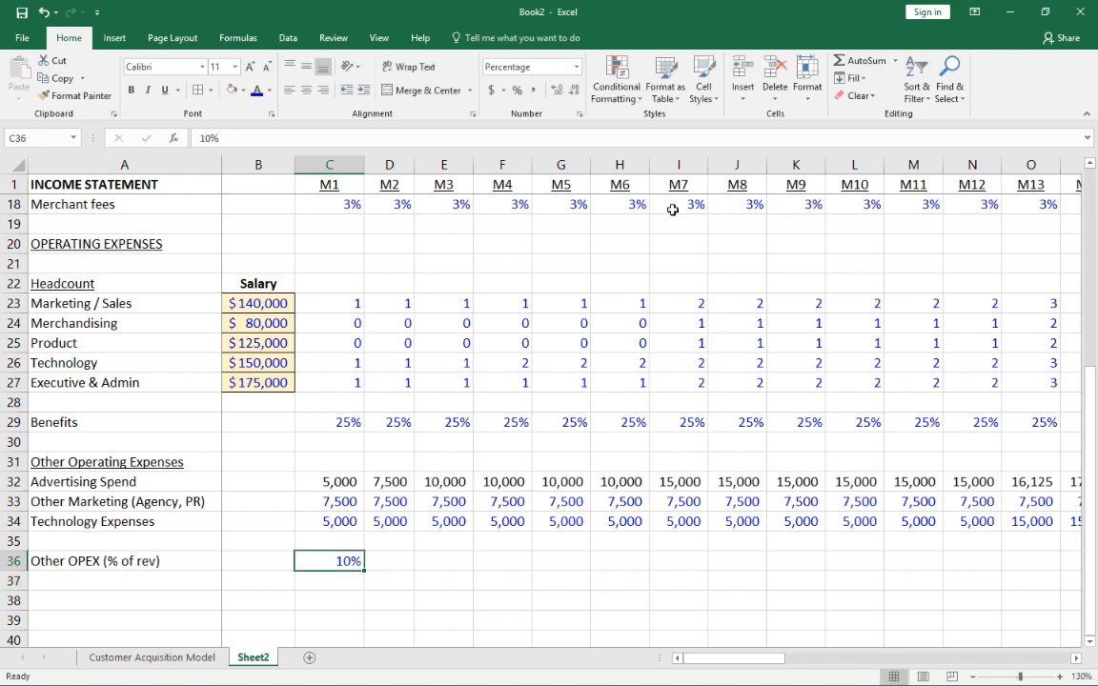
Copy the M1 other OPEX percentage in C36 across M2 through M48, up to AX36
key("ctrl+c")
key("shift+Right")
key("shift+Right")
key("shift+Right")
key("shift+Right")
key("shift+Right")
key("shift+Right")
key("shift+Right")
key("shift+Right")
key("shift+Right")
key("shift+Right")
key("shift+Right")
key("shift+Right")
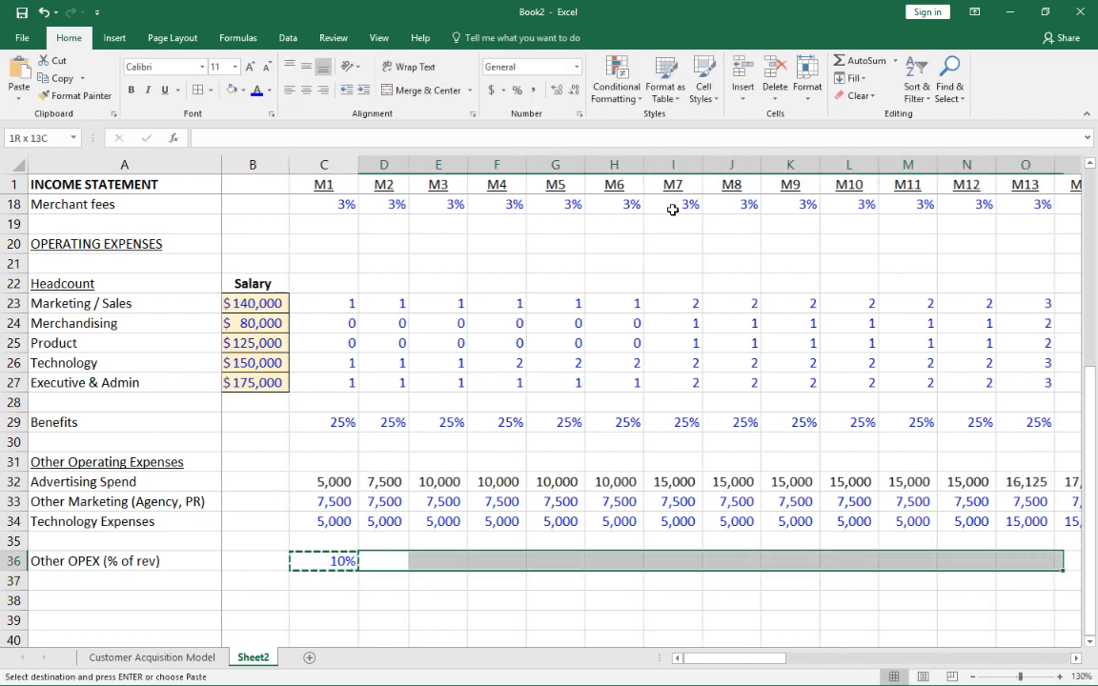
key("shift+Right")
key("shift+Right")
key("shift+Right")
key("shift+Right")
key("shift+Right")
key("shift+Right")
key("shift+Right")
key("shift+Right")
key("shift+Right")
key("shift+Right")
key("shift+Right")
key("shift+Right")
key("shift+Right")
key("shift+Right")
key("shift+Right")
key("shift+Right")
key("shift+Right")
key("shift+Right")
key("shift+Right")
key("shift+Right")
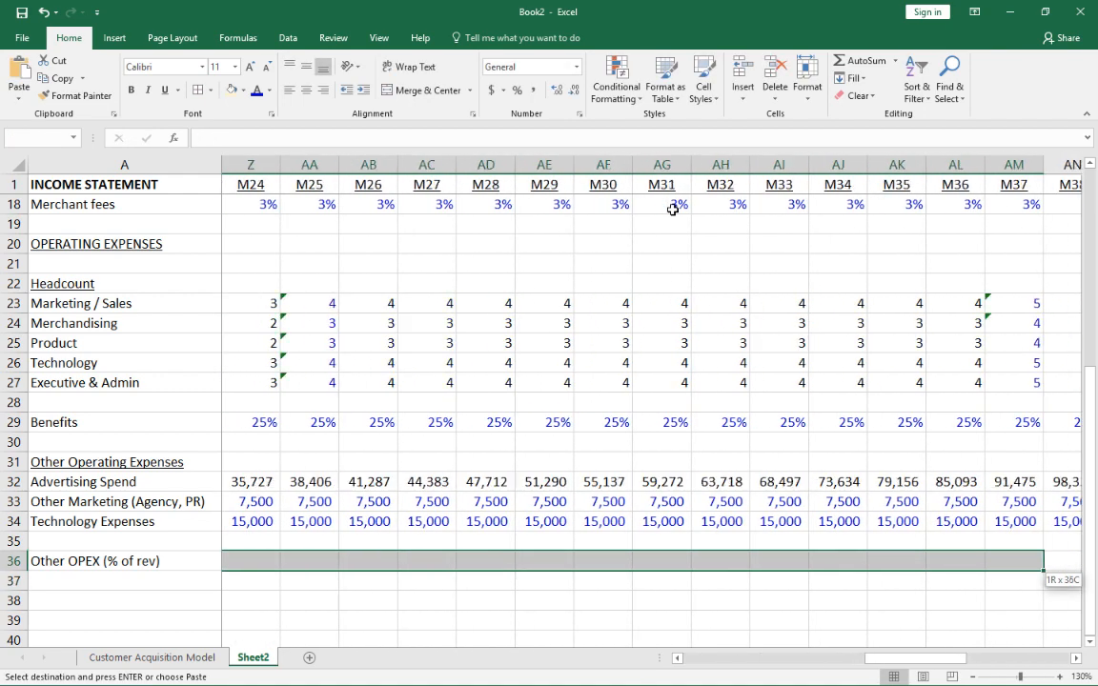
key("shift+Right")
key("shift+Right")
key("shift+Right")
key("shift+Right")
key("shift+Right")
key("shift+Right")
key("shift+Right")
key("shift+Right")
key("shift+Right")
key("shift+Right")
key("shift+Right")
key("shift+Right")
key("shift+Right")
key("shift+Right")
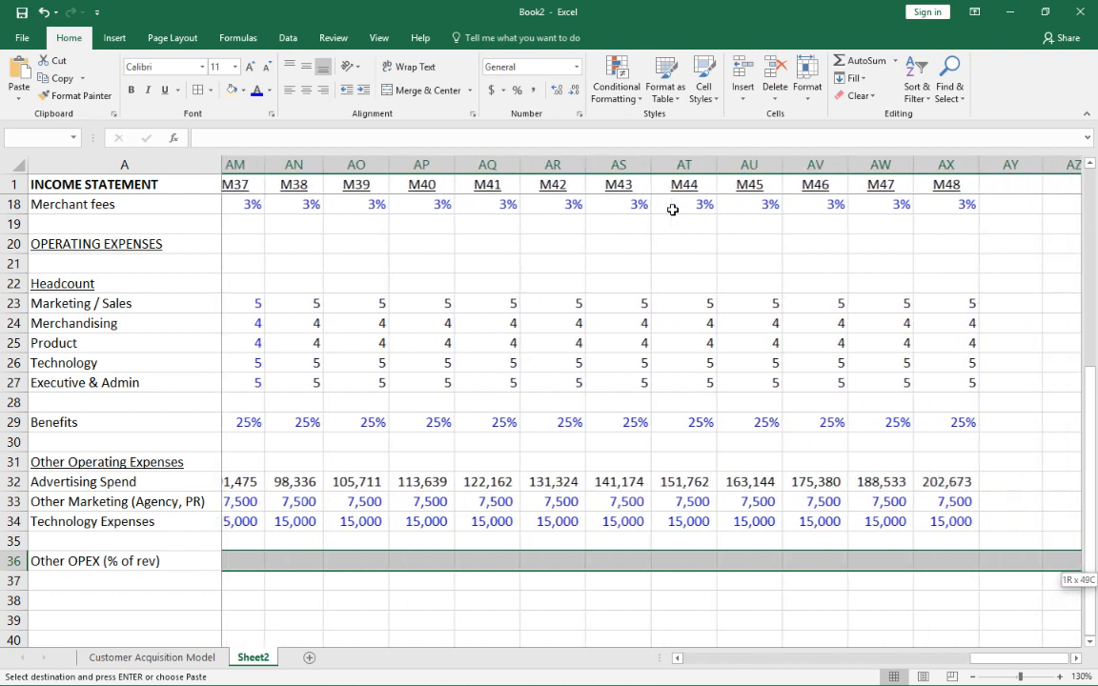
key("shift+Right")
key("shift+Right")
key("shift+Left")
key("shift+Left")
key("shift+Left")
key("ctrl+v")
key("Left")
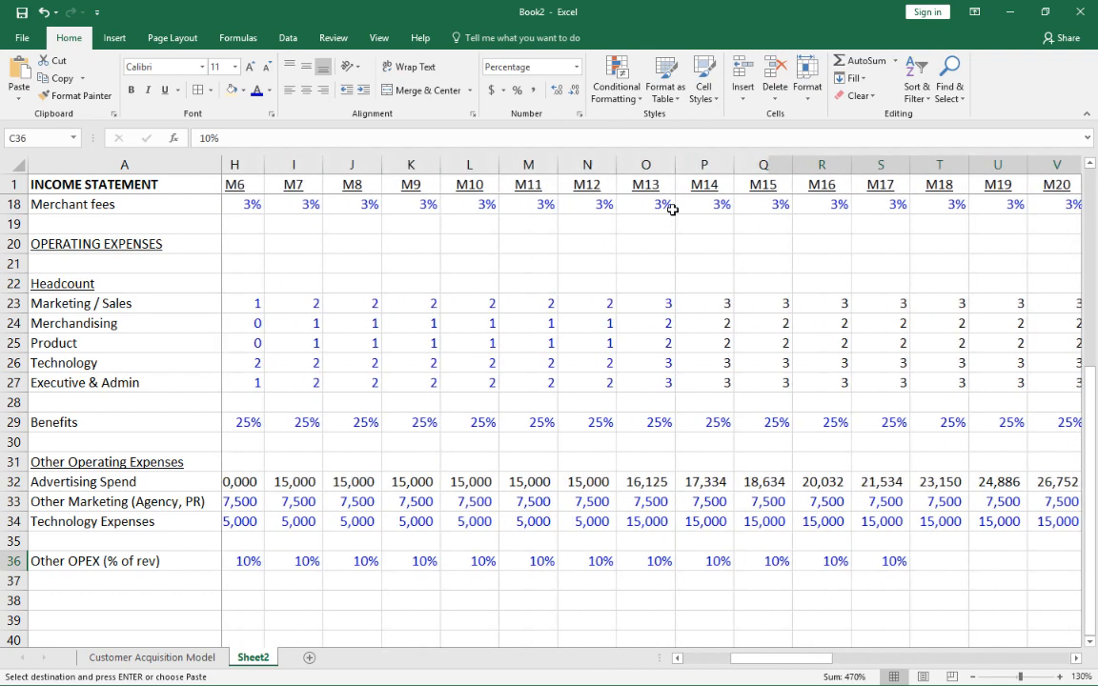
key("Home")
key("Escape")
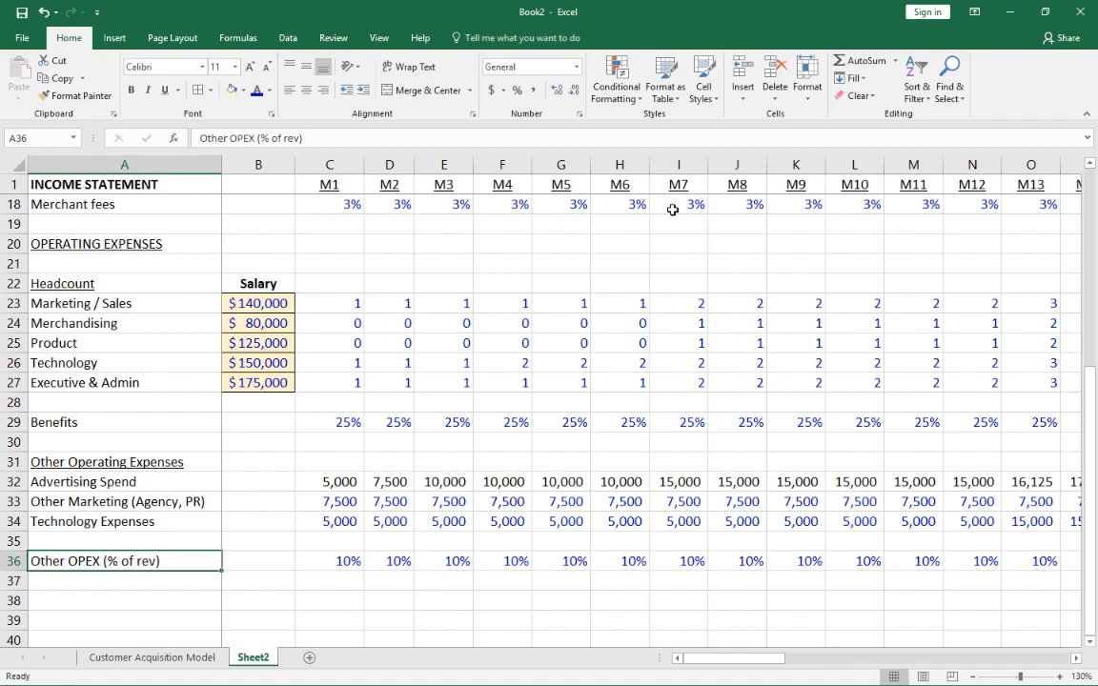
Rename the Sheet2 worksheet as "Monthly Model"
key("ctrl+s")
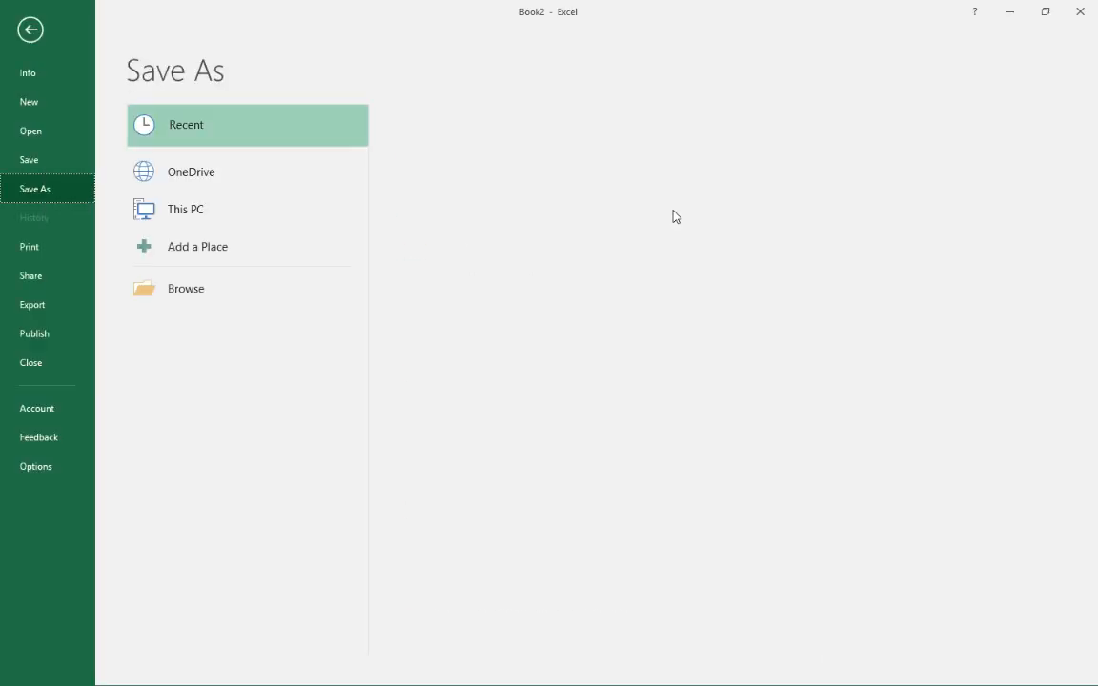
key("Escape")
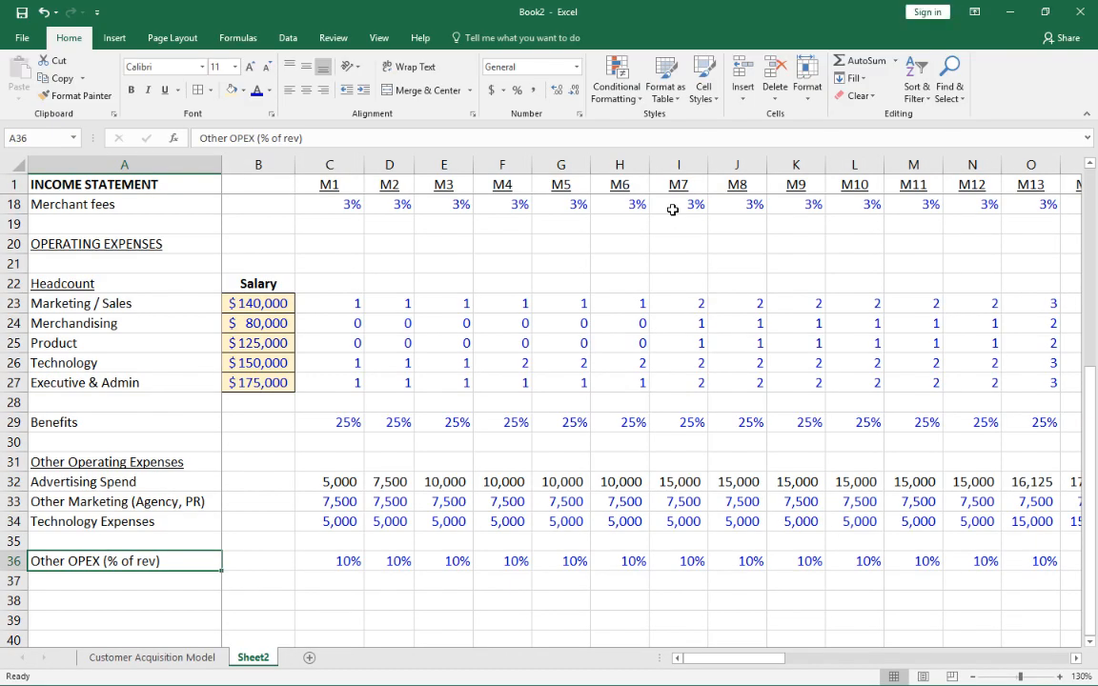
double_click(254, 657)
type("Monthly")
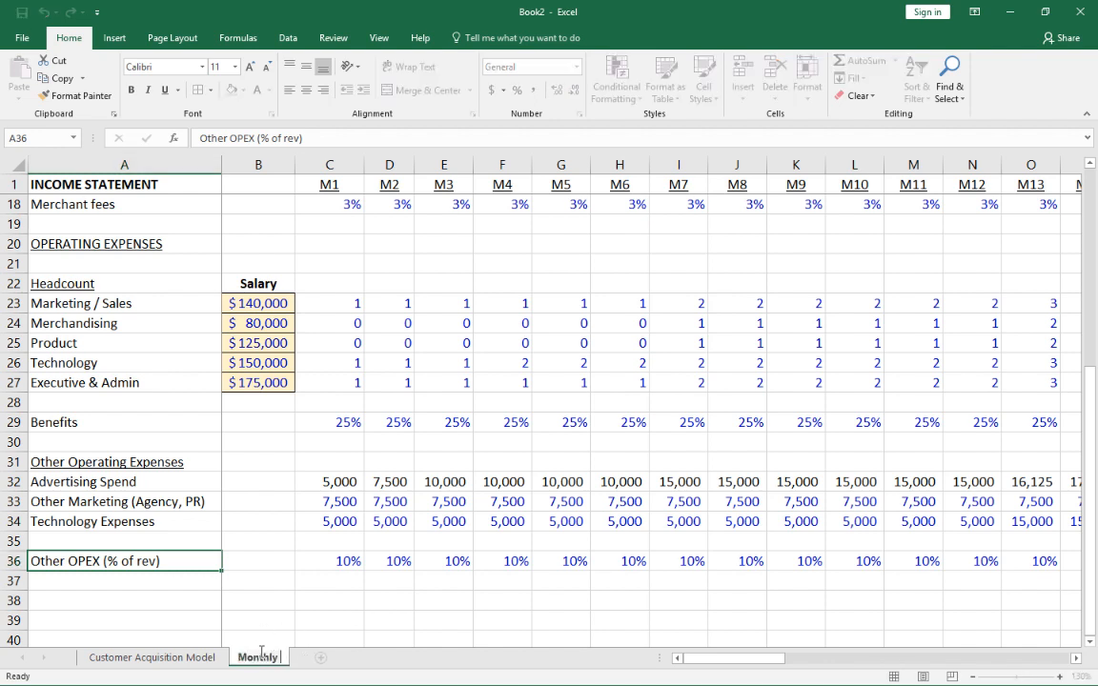
type(" Model")
key("Return")
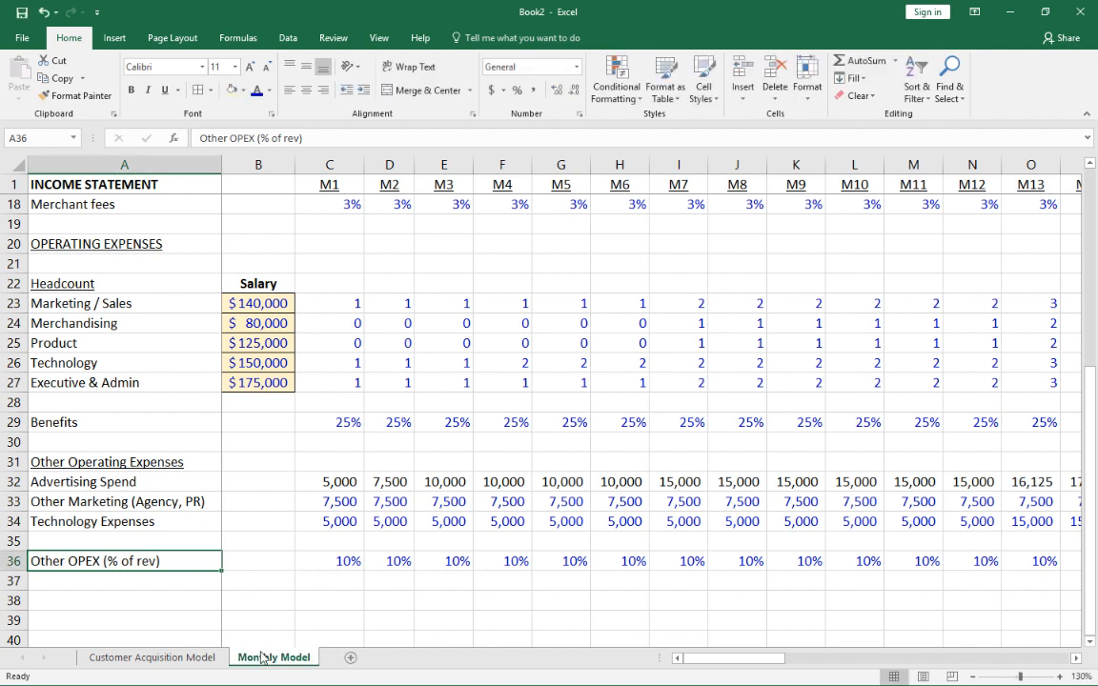
Insert 17 blank rows at row 3 of the Monthly Model sheet, above the ASSUMPTIONS section
key("Up")
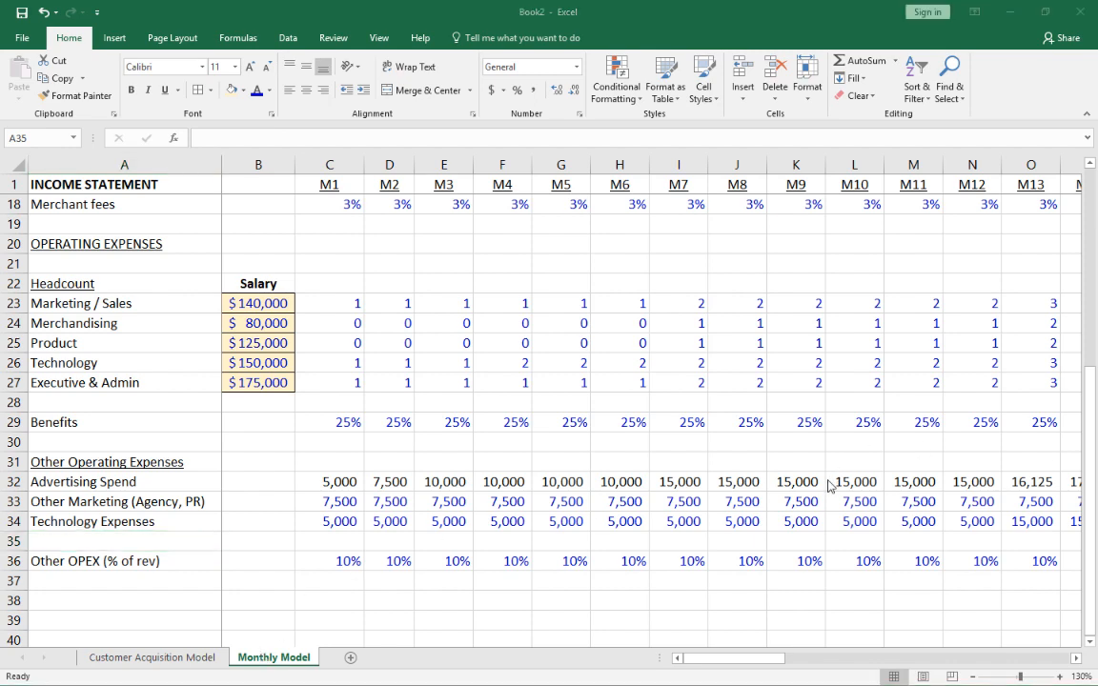
scroll(580, 389, "up", 5)
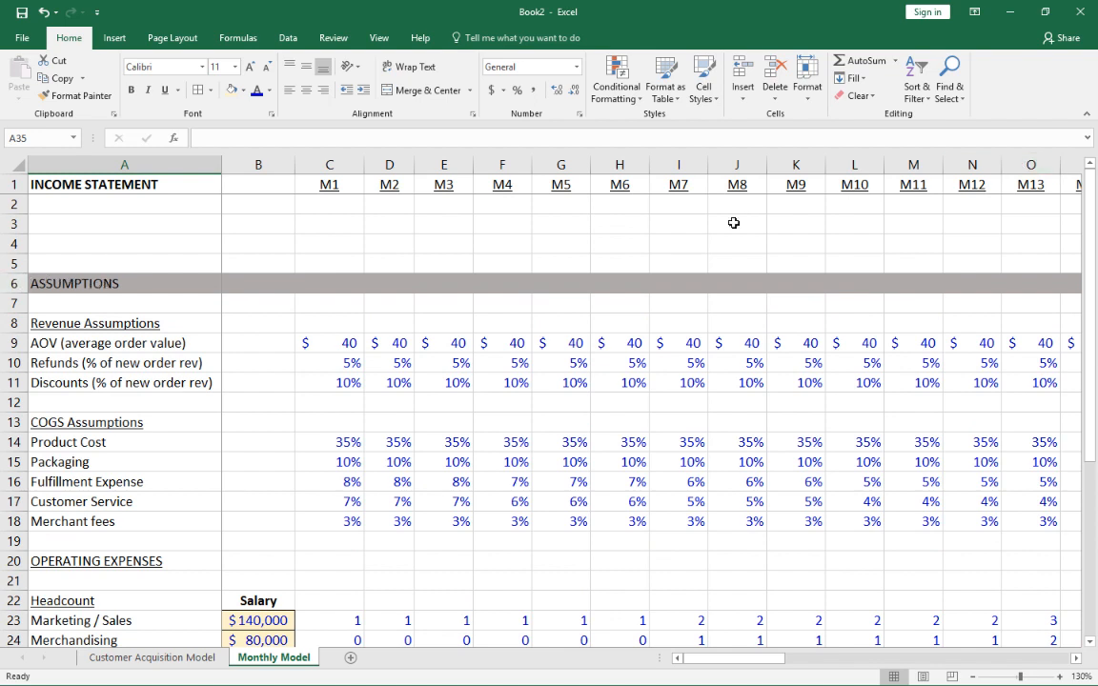
left_click(577, 289)
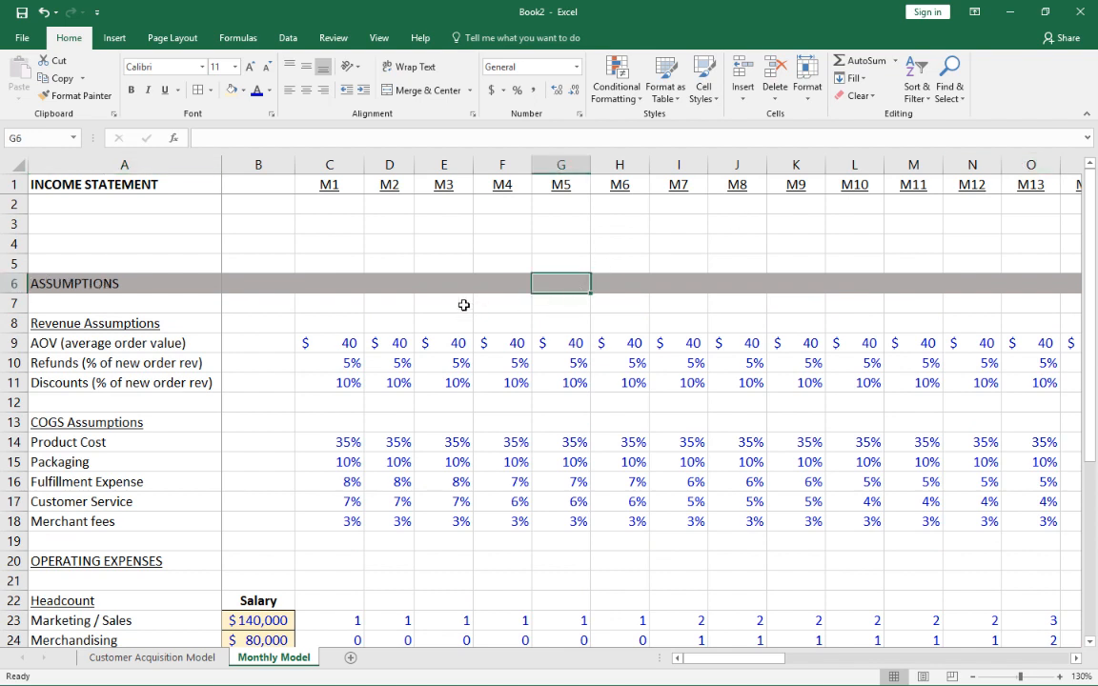
left_click(14, 223)
left_click(738, 69)
left_click(738, 69)
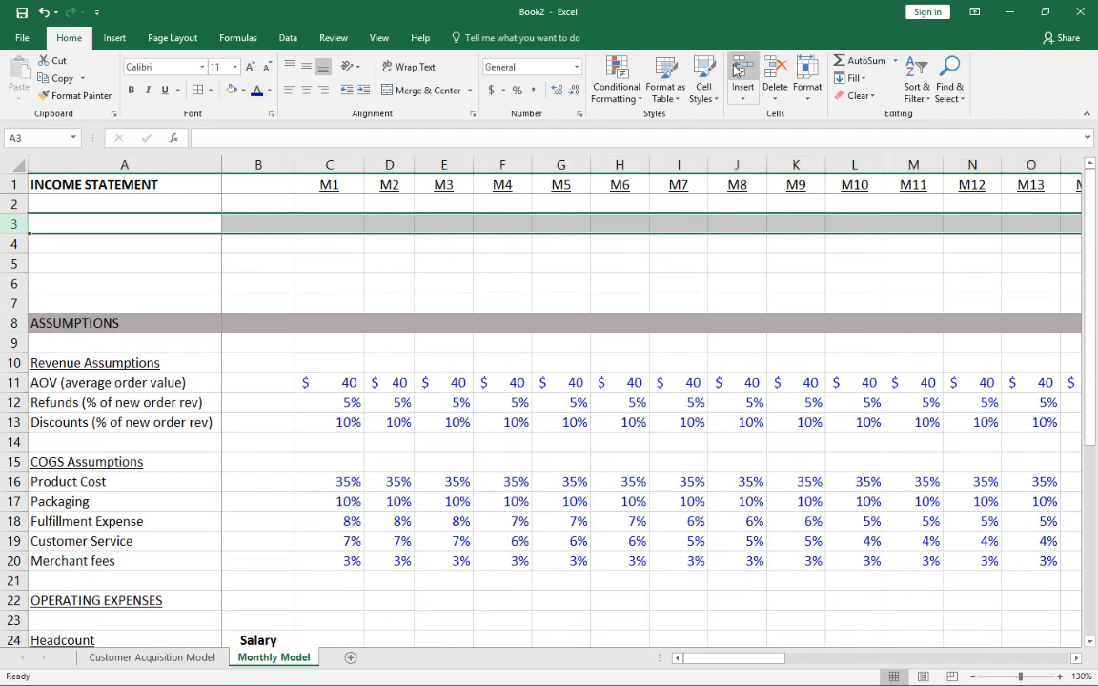
left_click(738, 70)
left_click(737, 70)
left_click(738, 70)
left_click(738, 70)
left_click(738, 69)
left_click(738, 70)
left_click(738, 69)
left_click(737, 70)
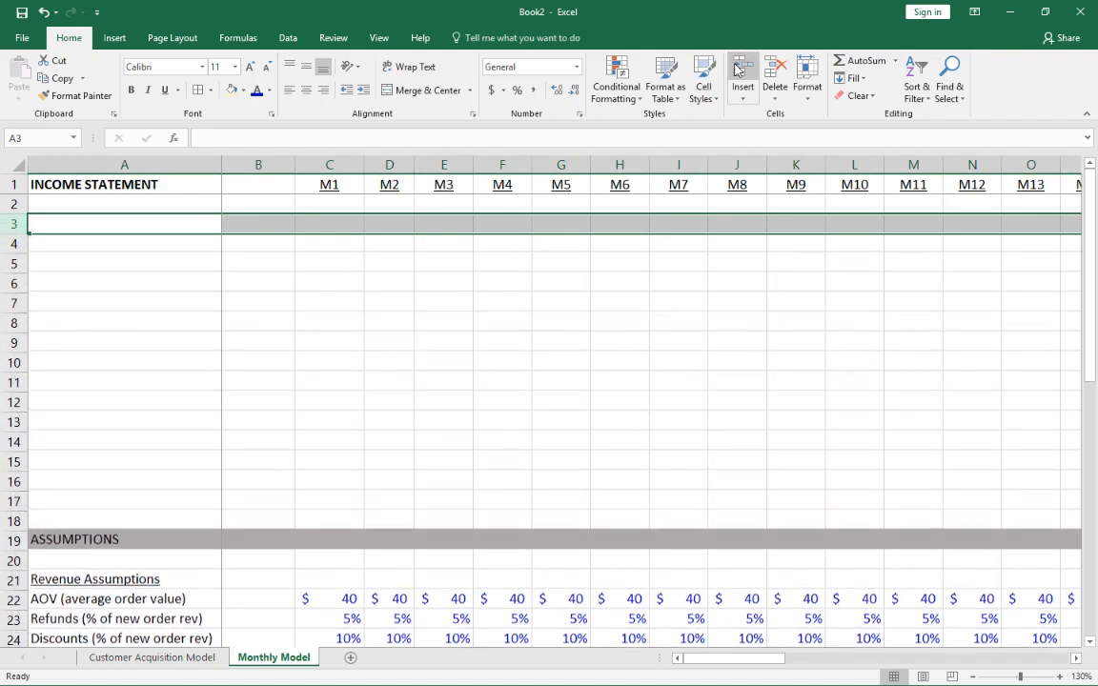
left_click(738, 69)
left_click(738, 69)
left_click(738, 69)
left_click(738, 69)
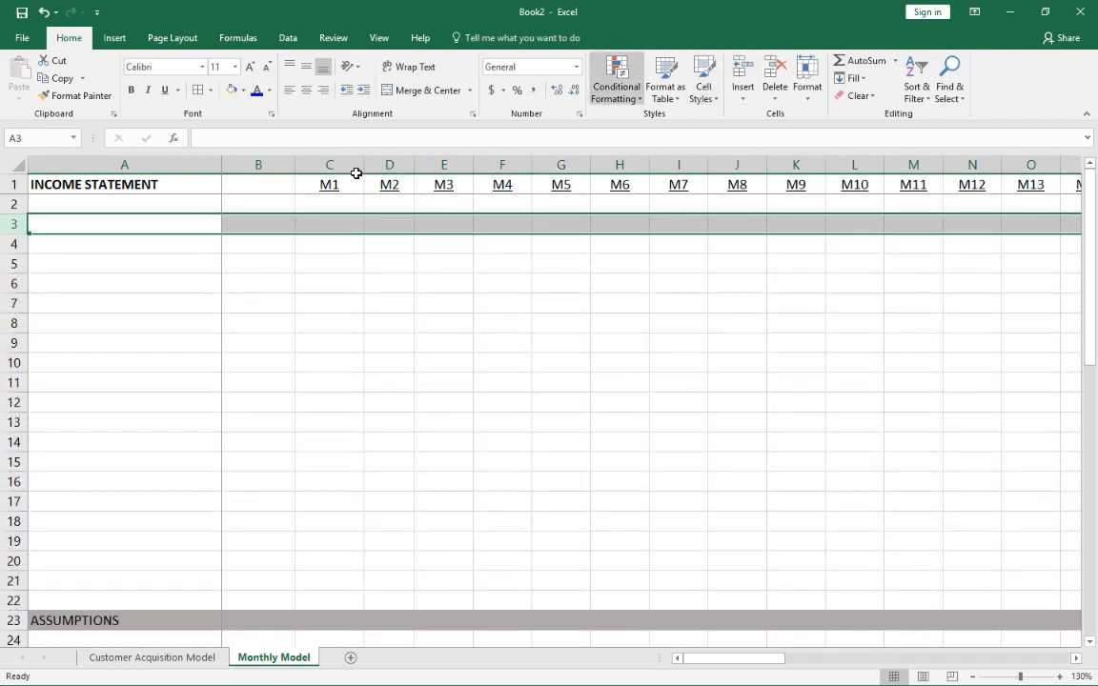
Enter the bold section heading "REVENUE" in A3
left_click(124, 224)
key("ctrl+b")
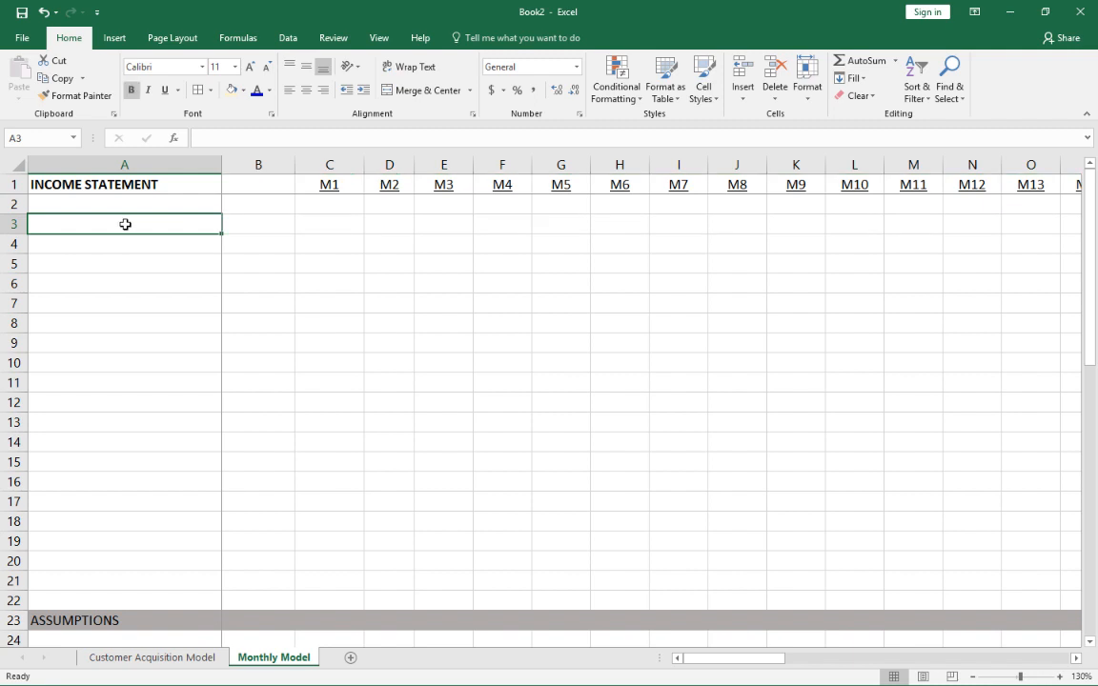
type("Reve")
key("BackSpace")
key("BackSpace")
key("BackSpace")
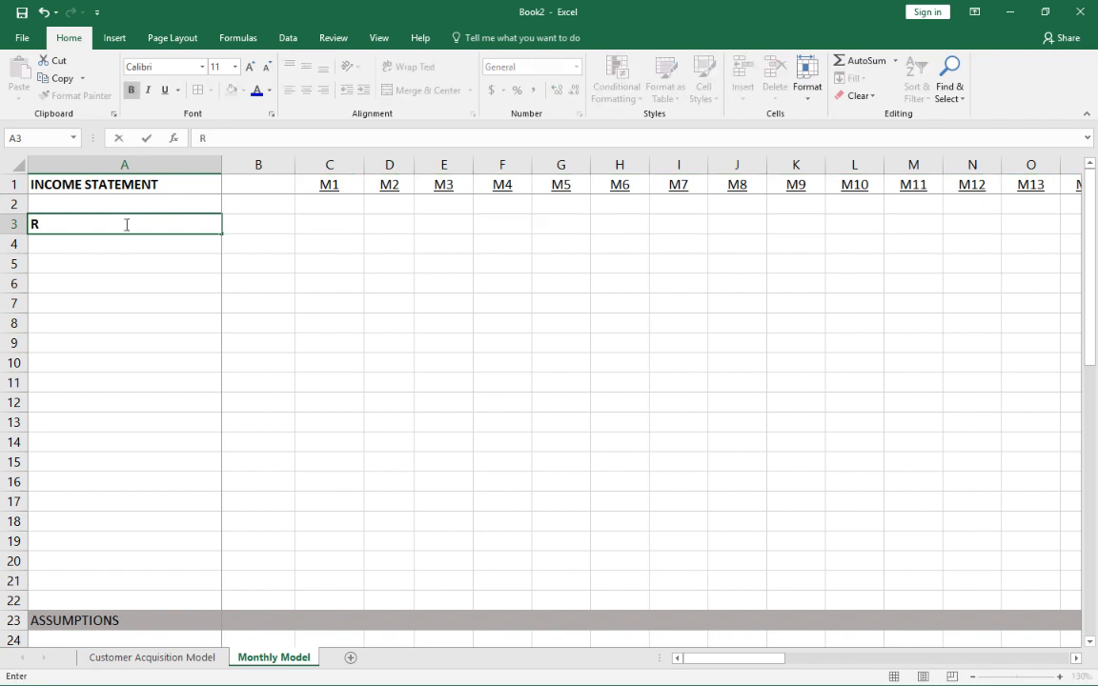
type("EVENUE")
key("BackSpace")
key("BackSpace")
key("BackSpace")
key("BackSpace")
key("BackSpace")
type("REVENUE")
key("Return")
left_click(125, 224)
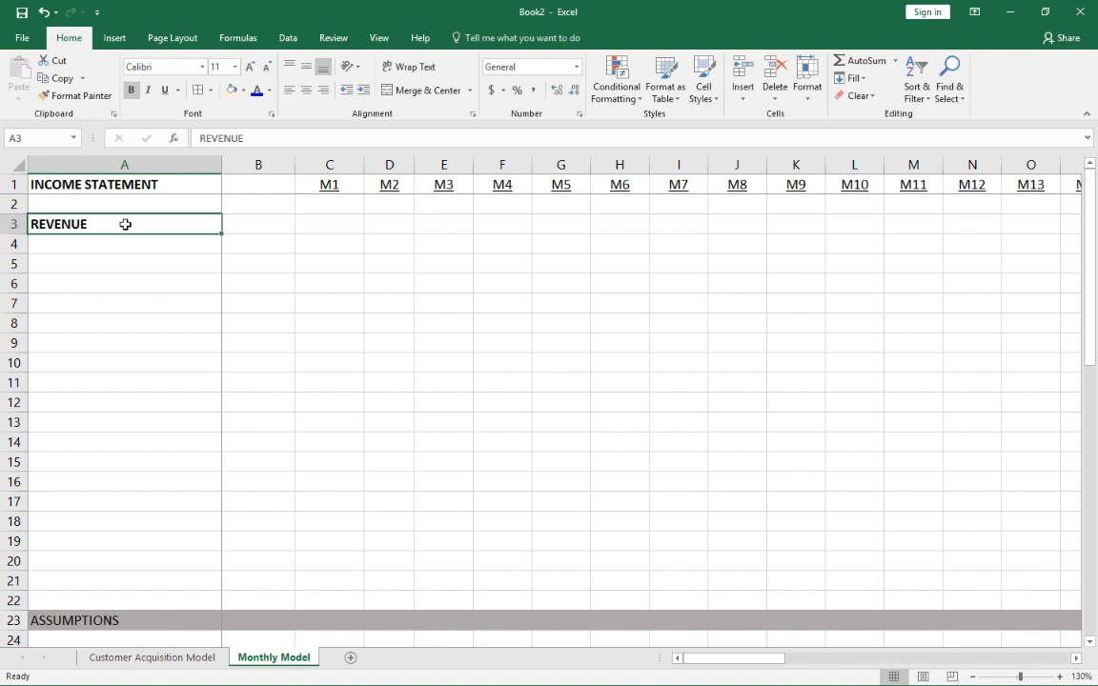
Label A4 "Gross Revenue" beneath the REVENUE heading
key("Down")
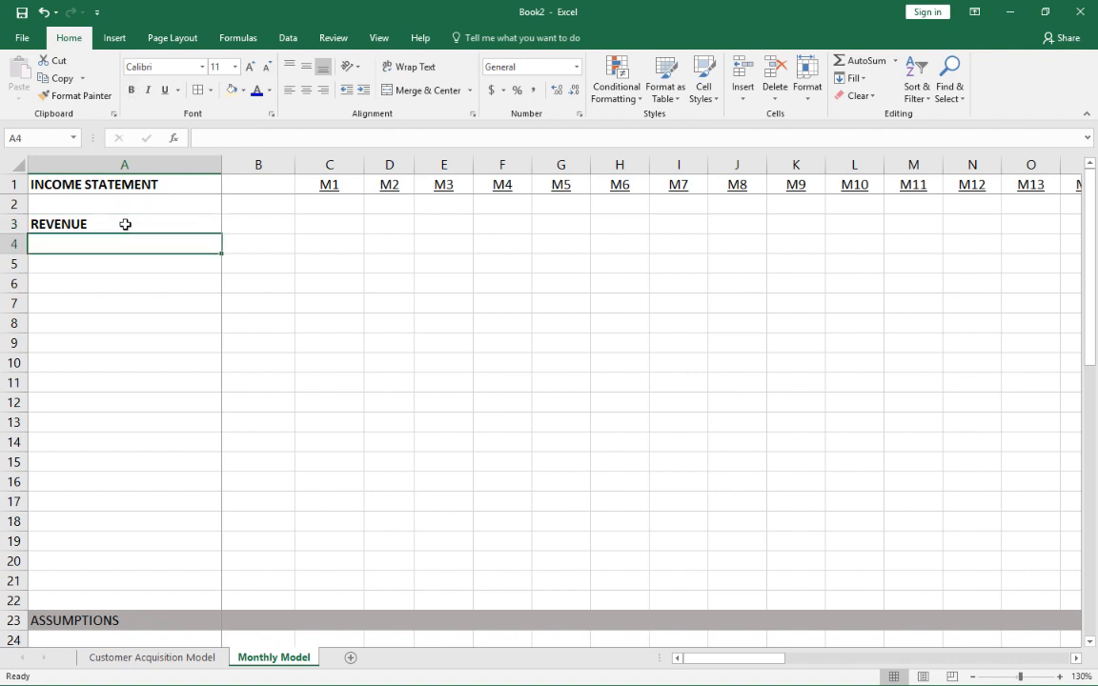
type("Gross Revenue")
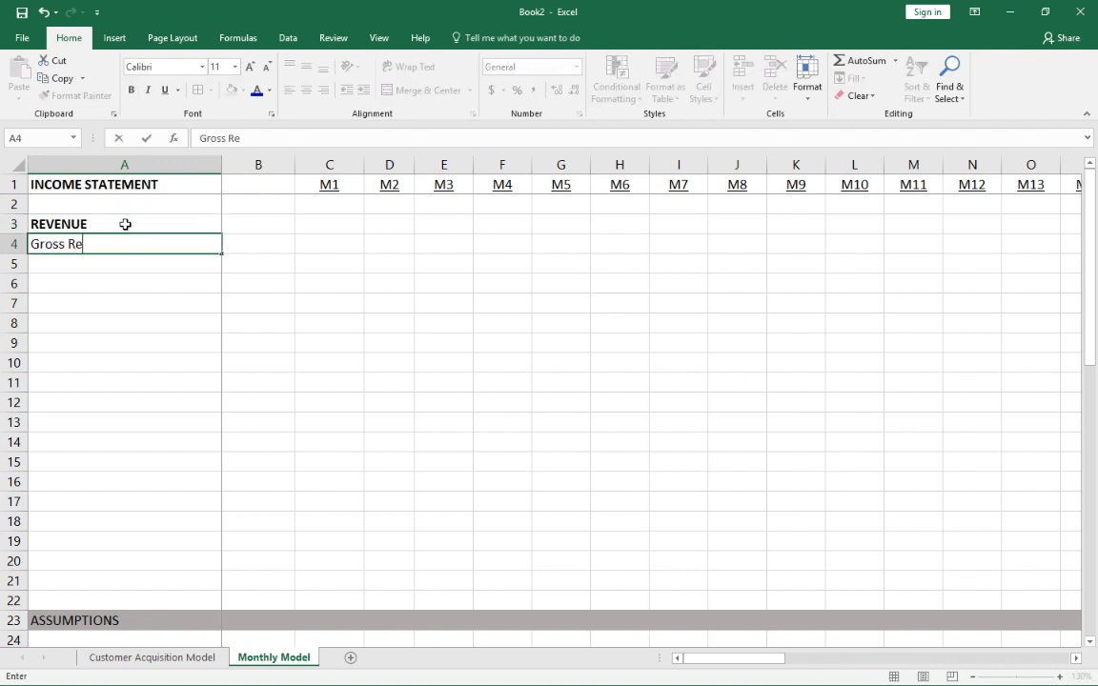
key("Return")
Calculate M1 gross revenue in C4 as the average order value C26 times total orders in B10 of the Customer Acquisition Model sheet
key("Up")
key("Right")
key("Right")
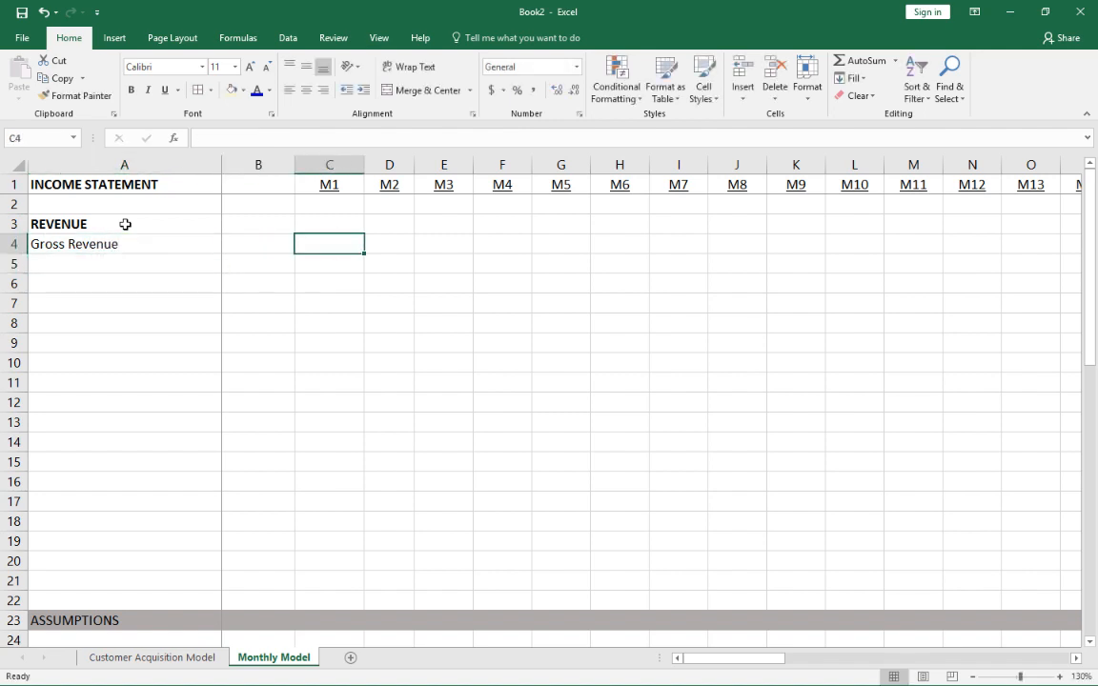
type("=")
scroll(340, 275, "down", 5)
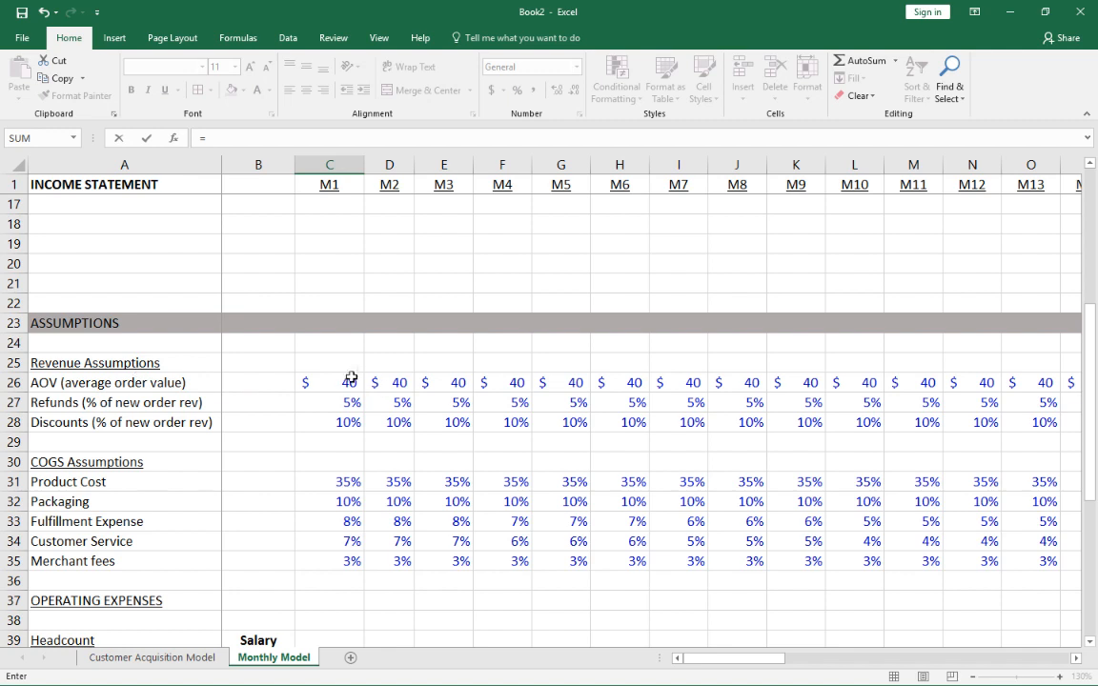
left_click(349, 382)
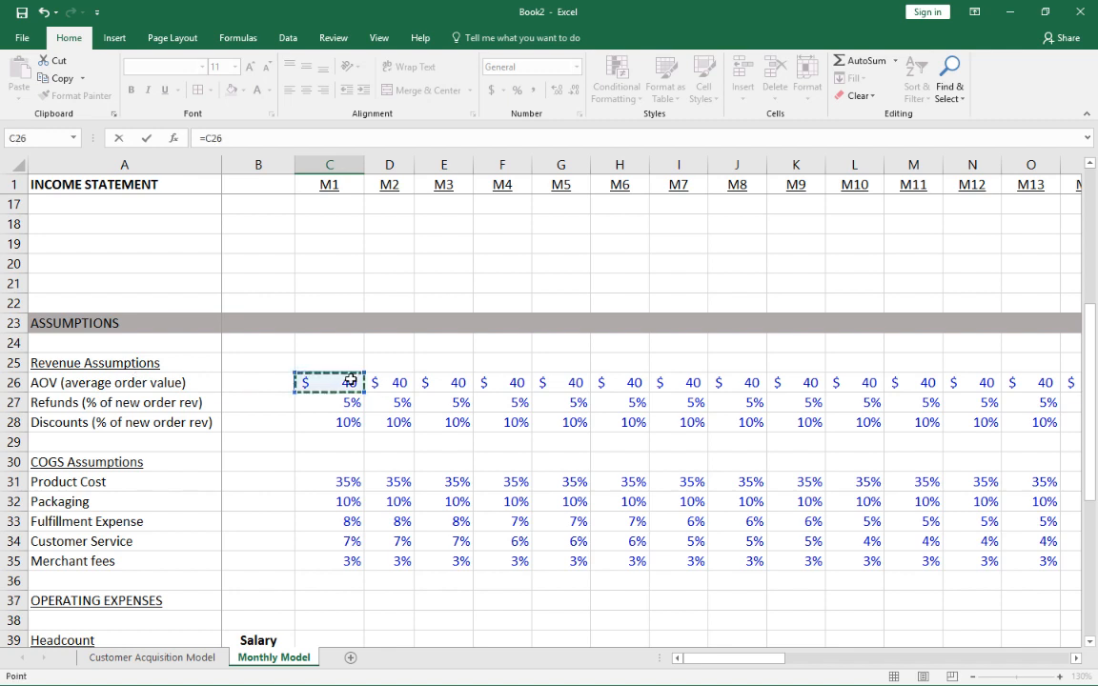
type("*")
left_click(157, 657)
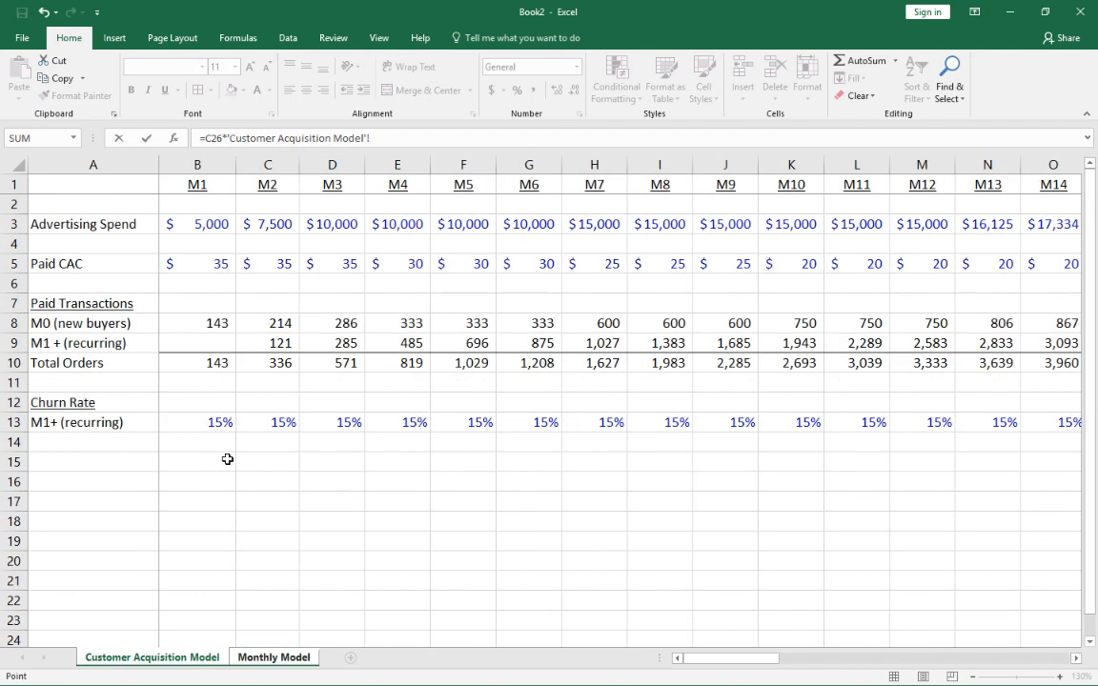
left_click(211, 360)
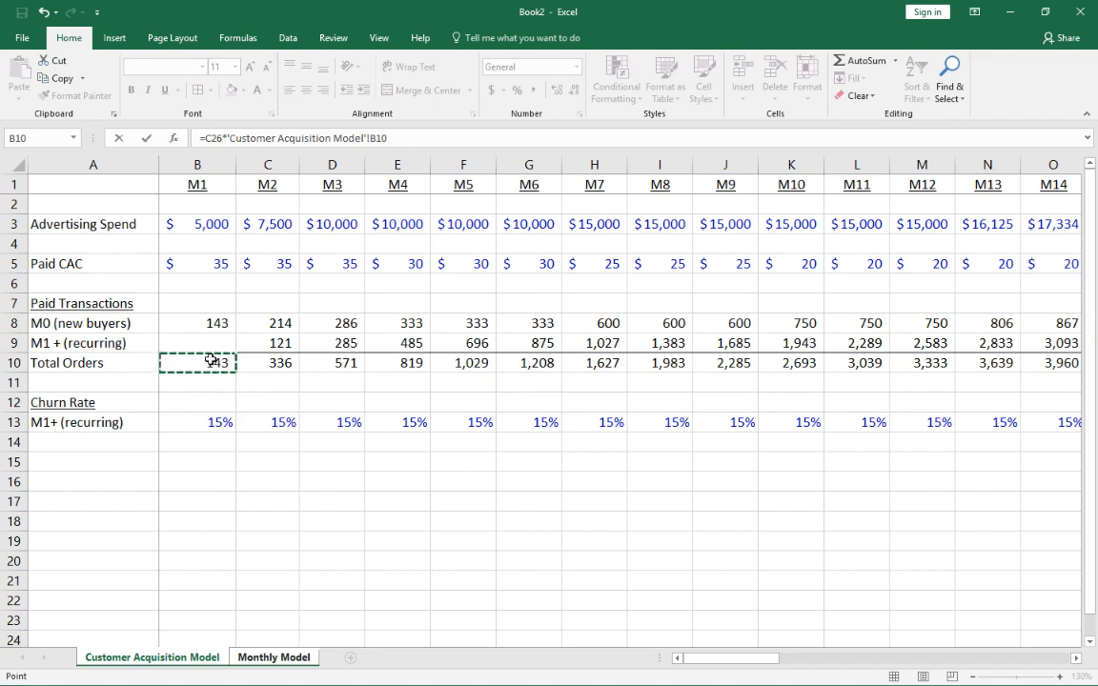
key("Return")
key("Up")
key("Up")
key("Up")
key("Up")
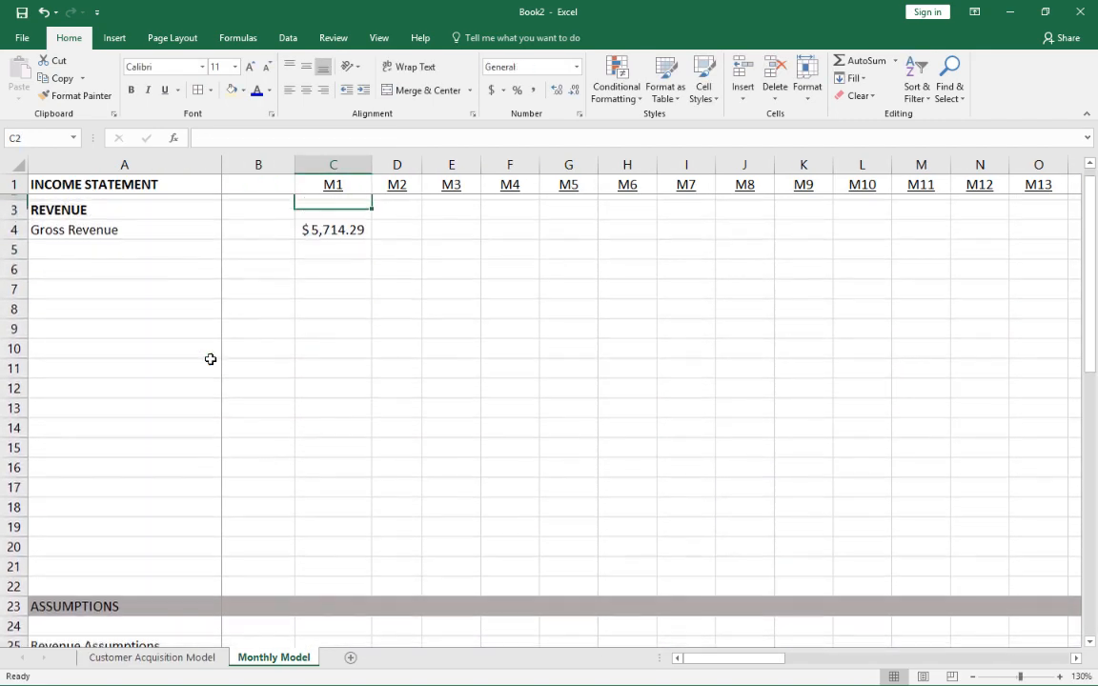
key("Down")
key("Down")
key("Down")
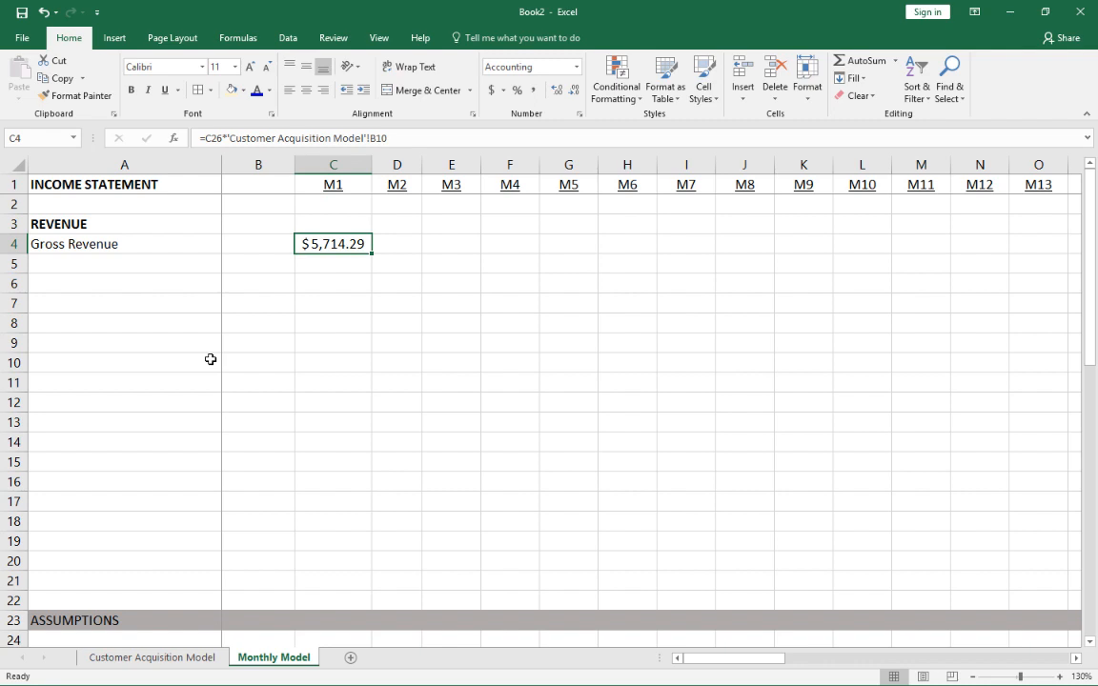
Label A5, A6 and A7 "Discounts", "Refunds" and "Net Revenue" below Gross Revenue
key("Left")
key("Down")
key("Right")
key("Left")
key("Left")
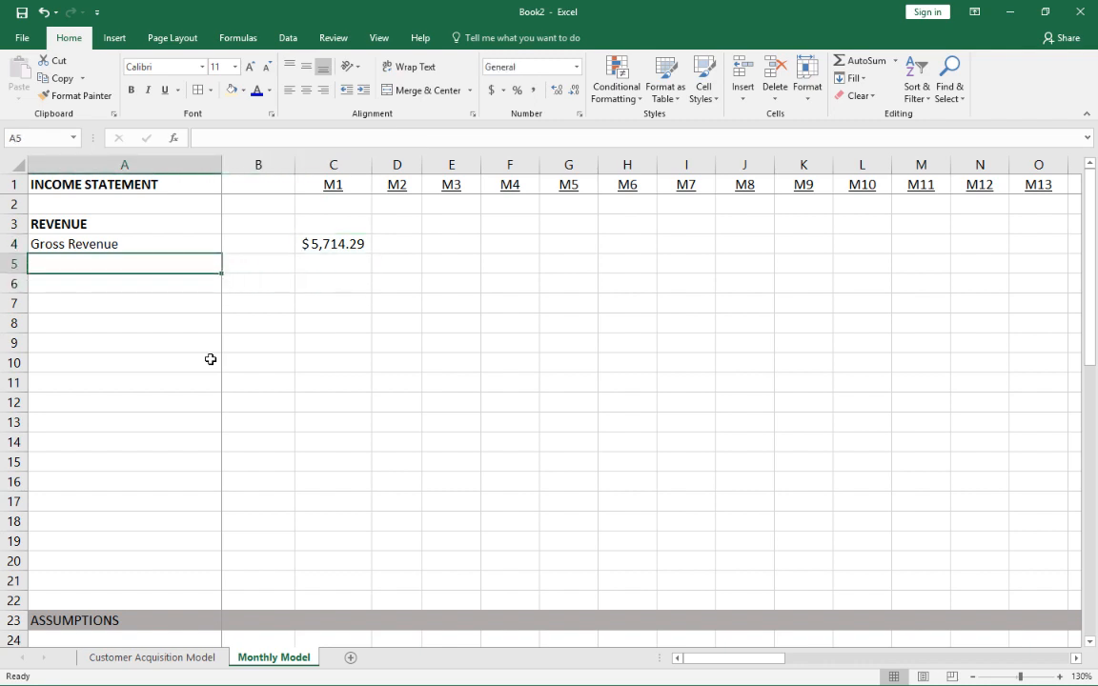
type("=")
key("Escape")
type("Discounts")
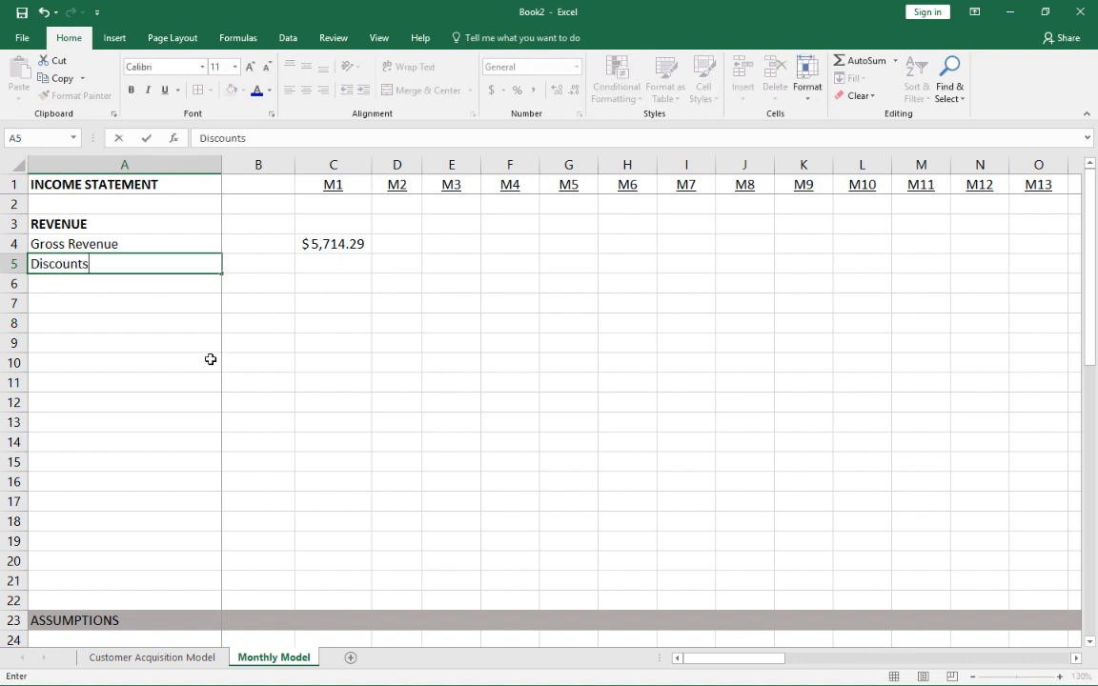
key("Return")
key("Up")
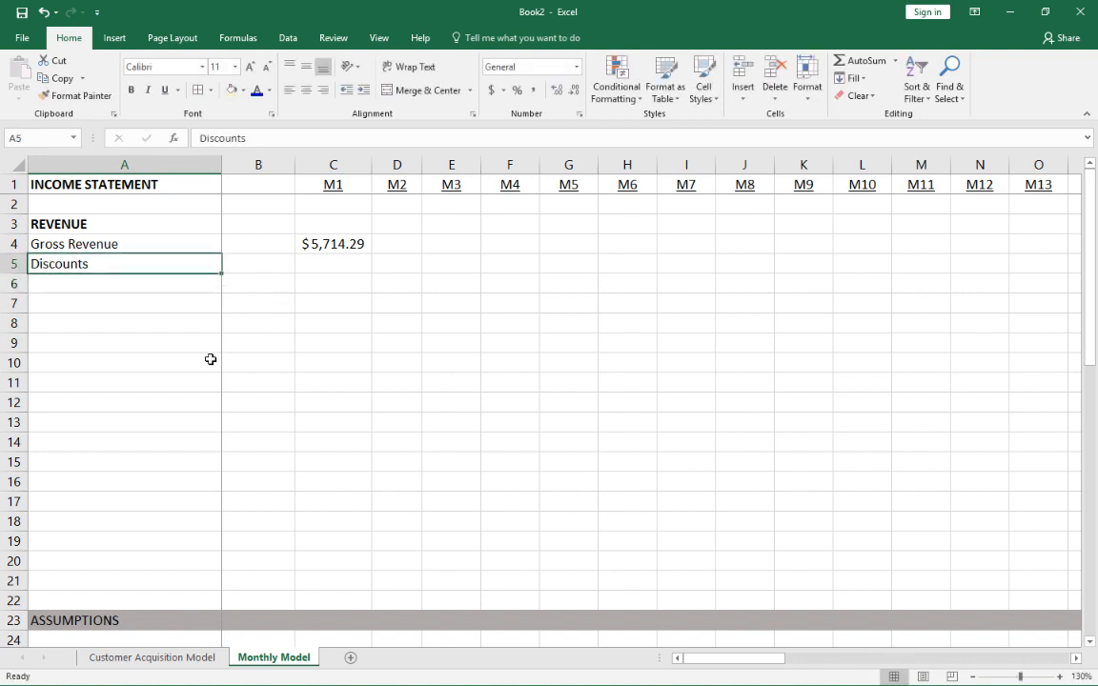
key("Down")
type("Refunds")
key("Return")
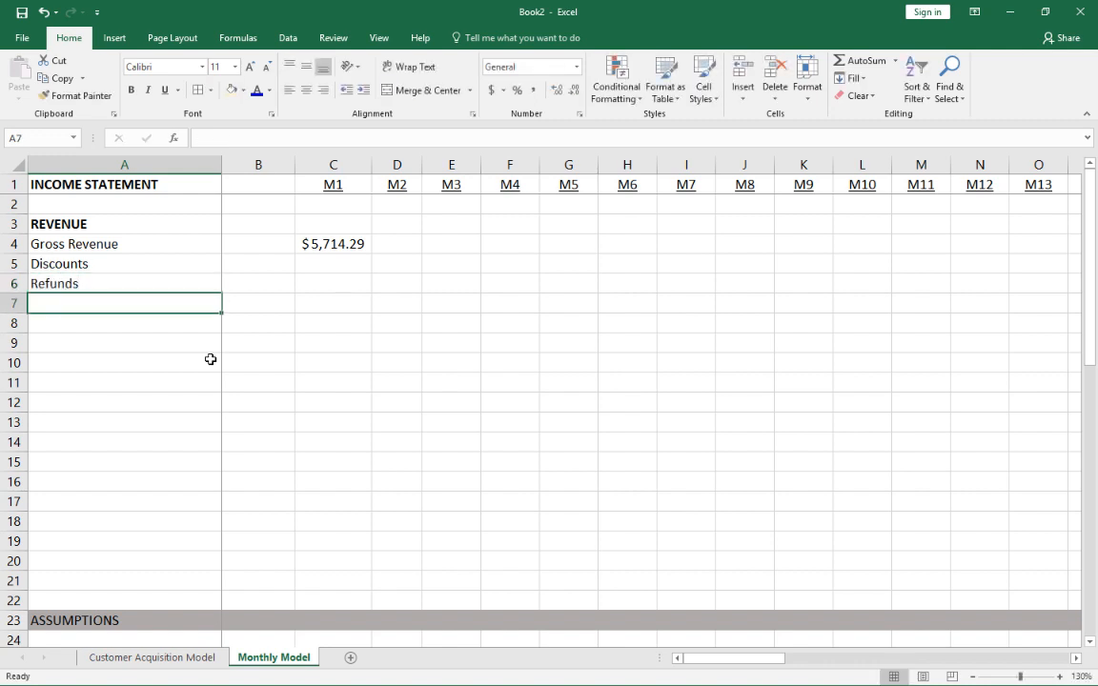
type("Net Revenue")
key("Return")
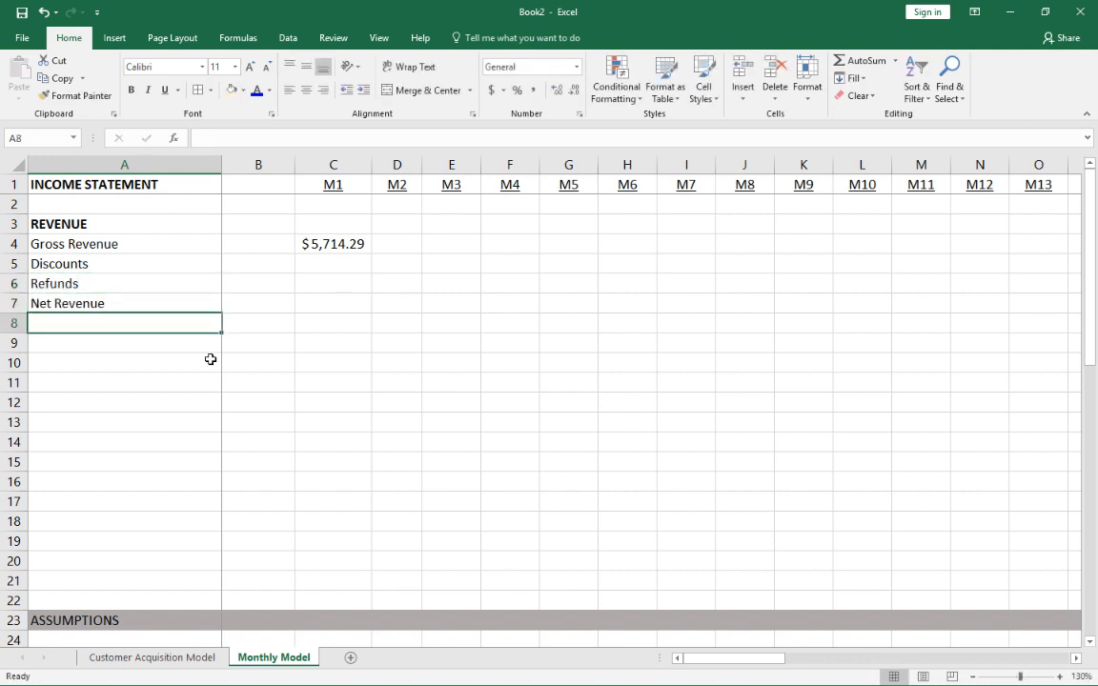
Calculate M1 discounts in C5 as average order value C26 times discount rate C28 times new buyers in B8 of the Customer Acquisition Model sheet
key("Up")
key("shift+space")
key("Up")
key("Up")
key("Right")
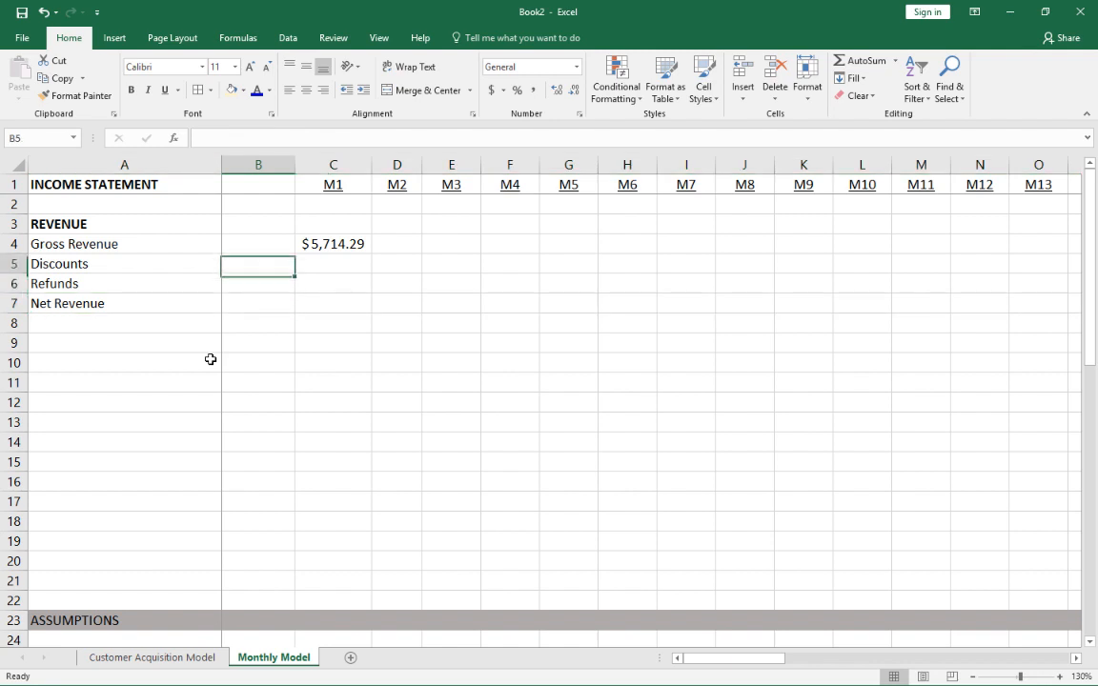
key("Right")
type("=")
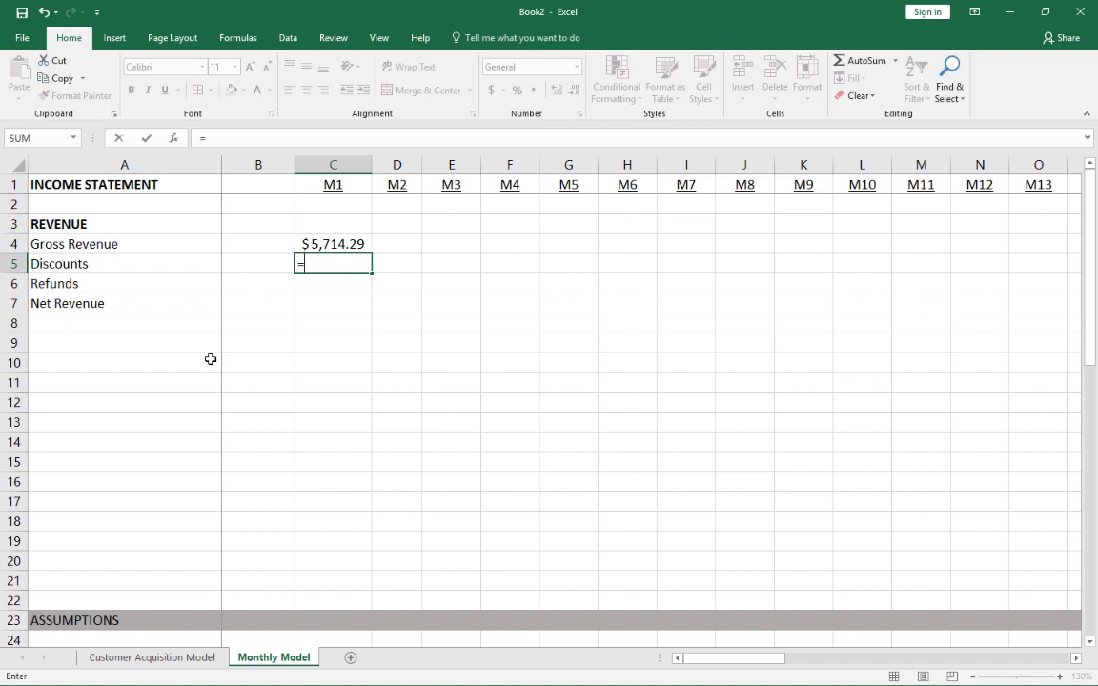
scroll(351, 340, "down", 7)
scroll(353, 348, "up", 1)
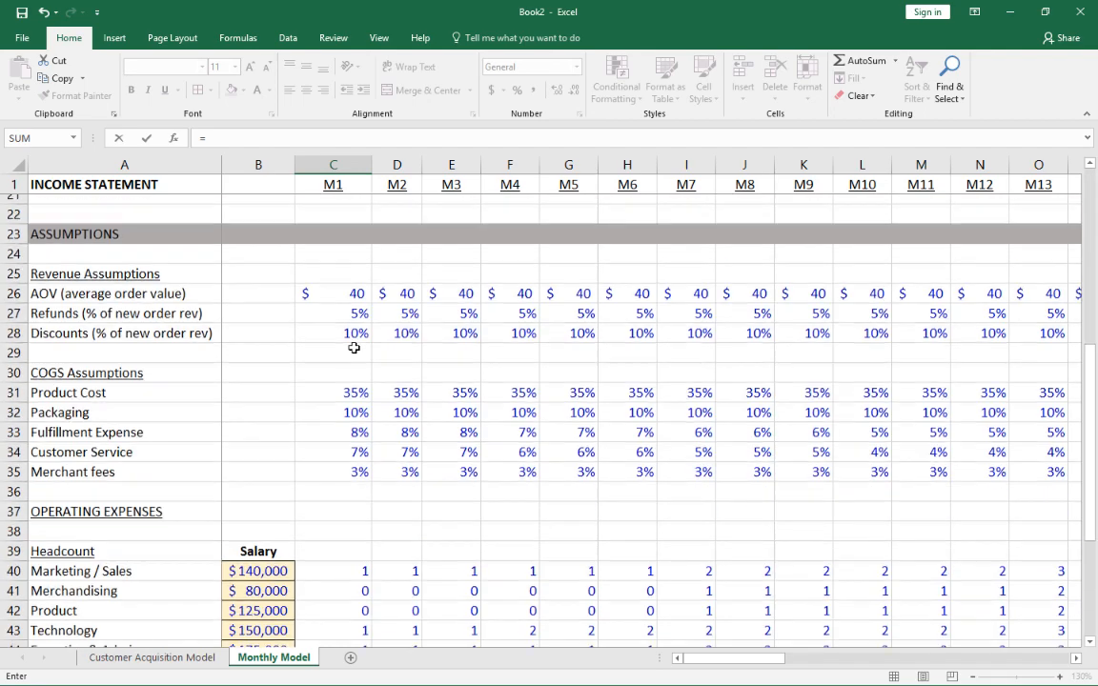
scroll(353, 348, "up", 2)
left_click(352, 382)
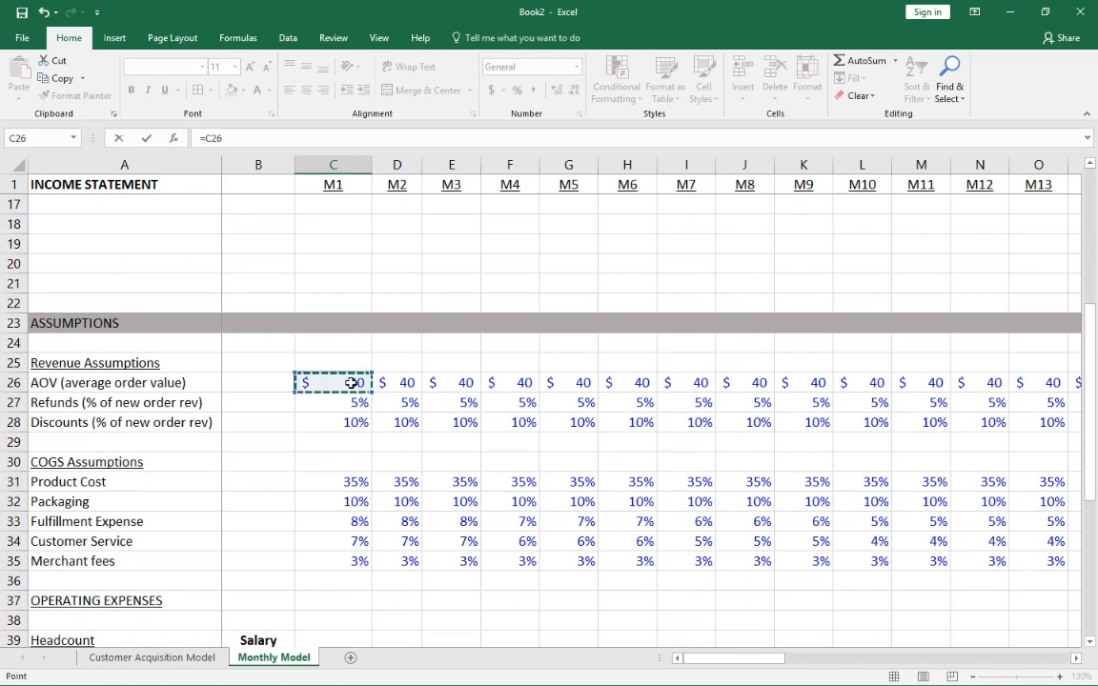
type("-")
left_click(343, 422)
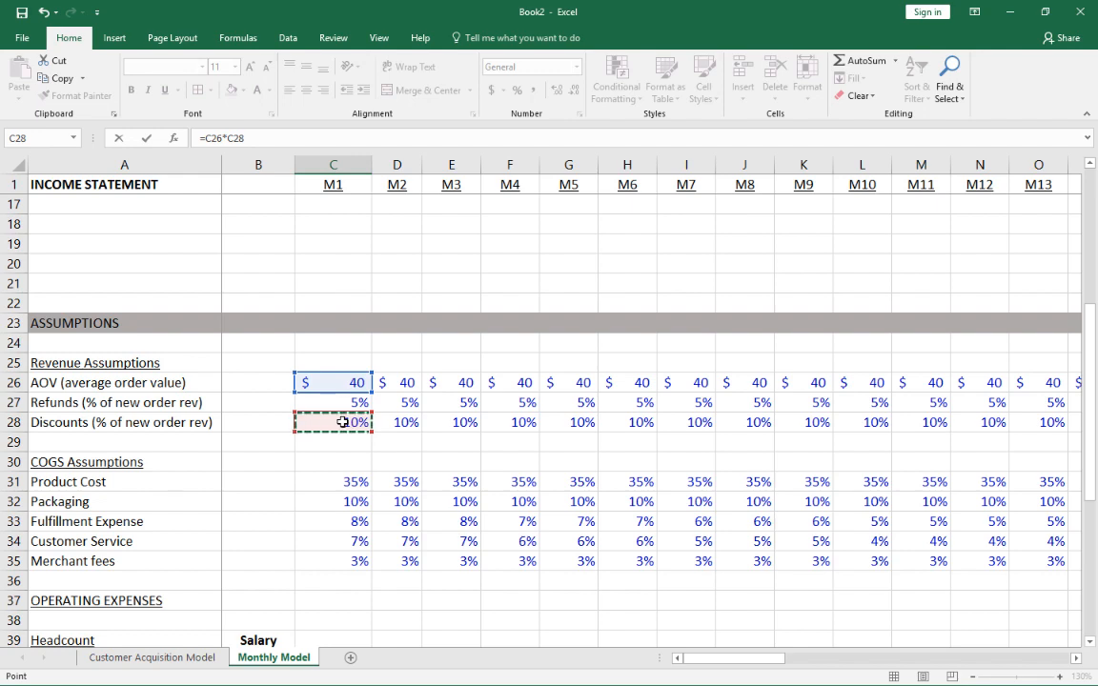
type("*")
left_click(143, 658)
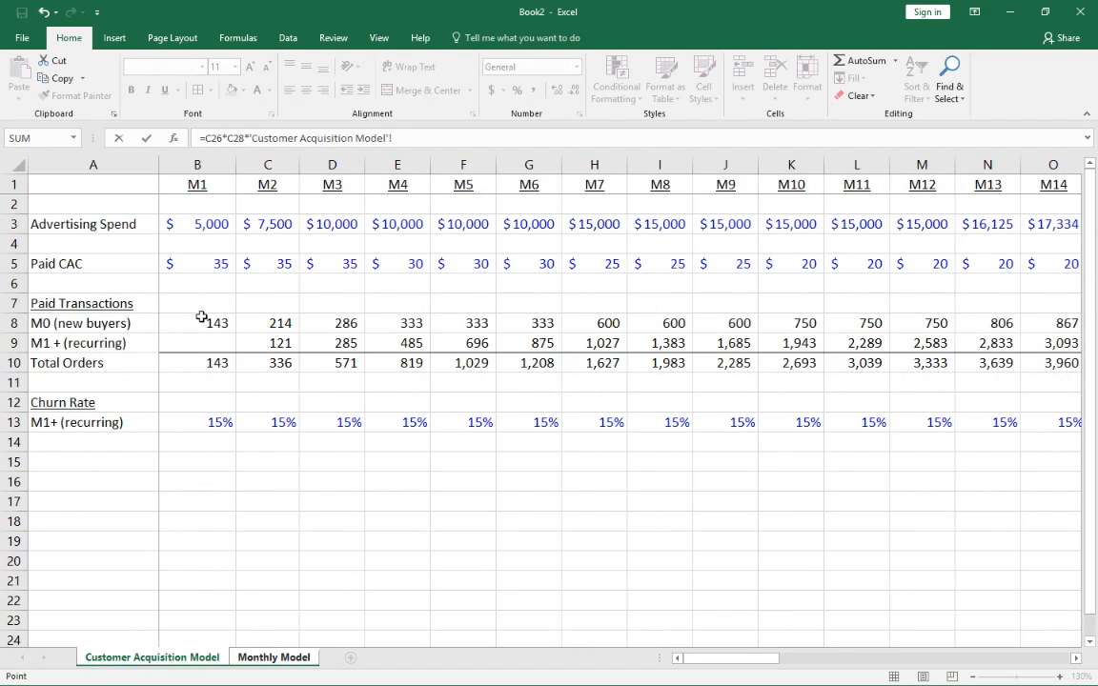
left_click(202, 320)
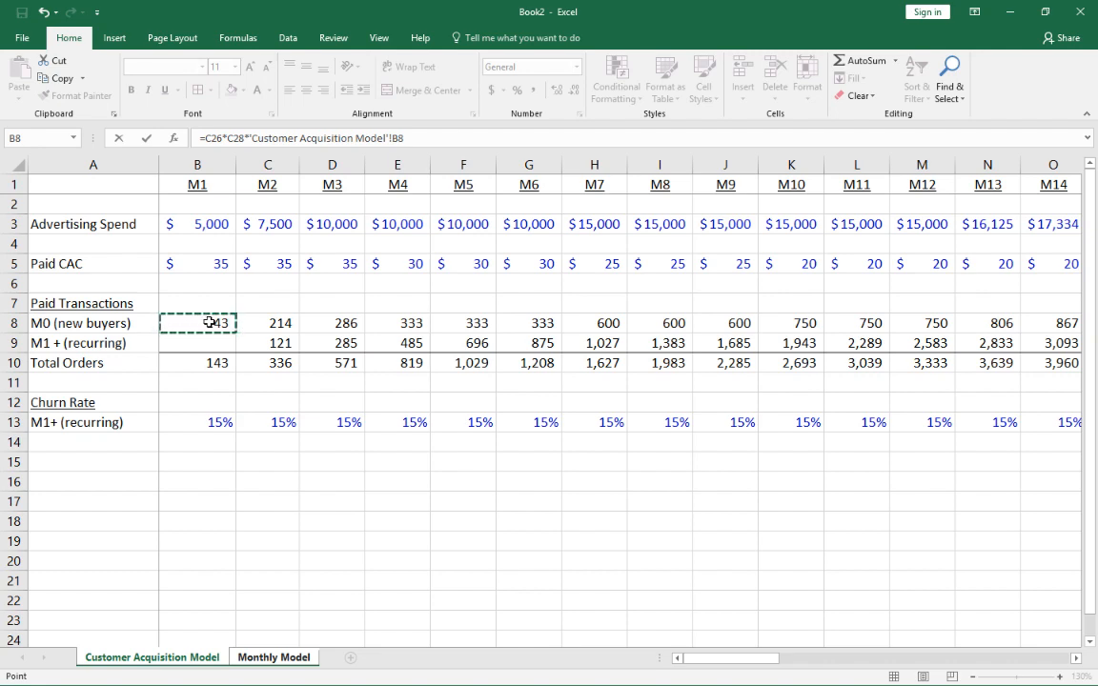
key("Return")
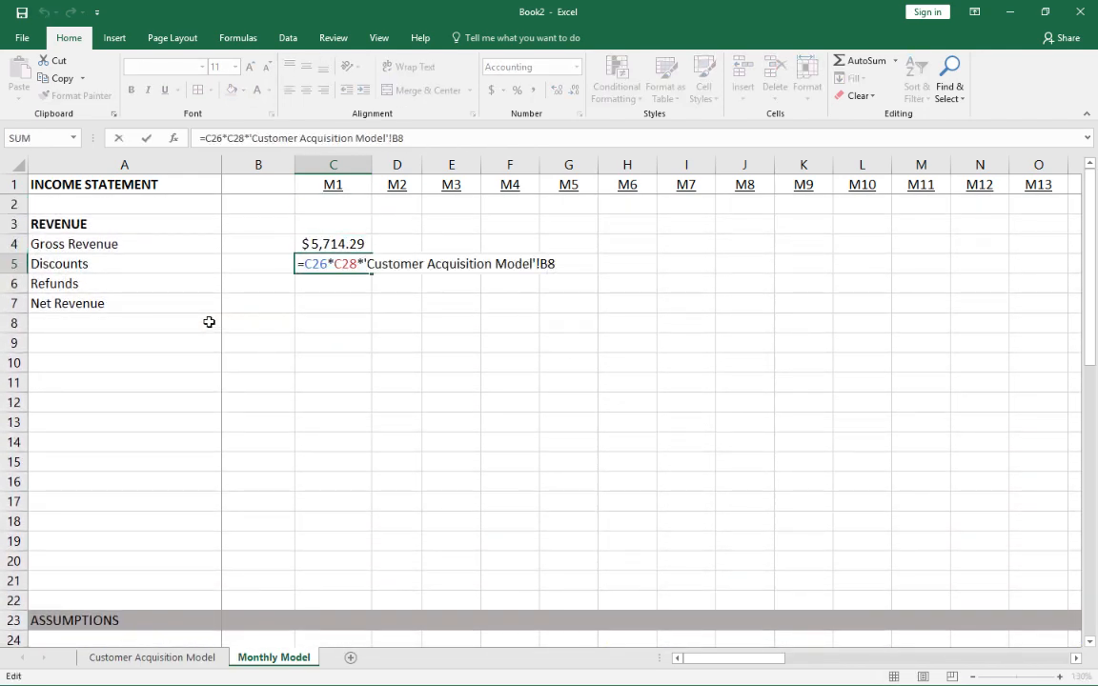
Make the M1 discounts formula in C5 negative and format the cell in comma style without the dollar sign
type("-")
key("Return")
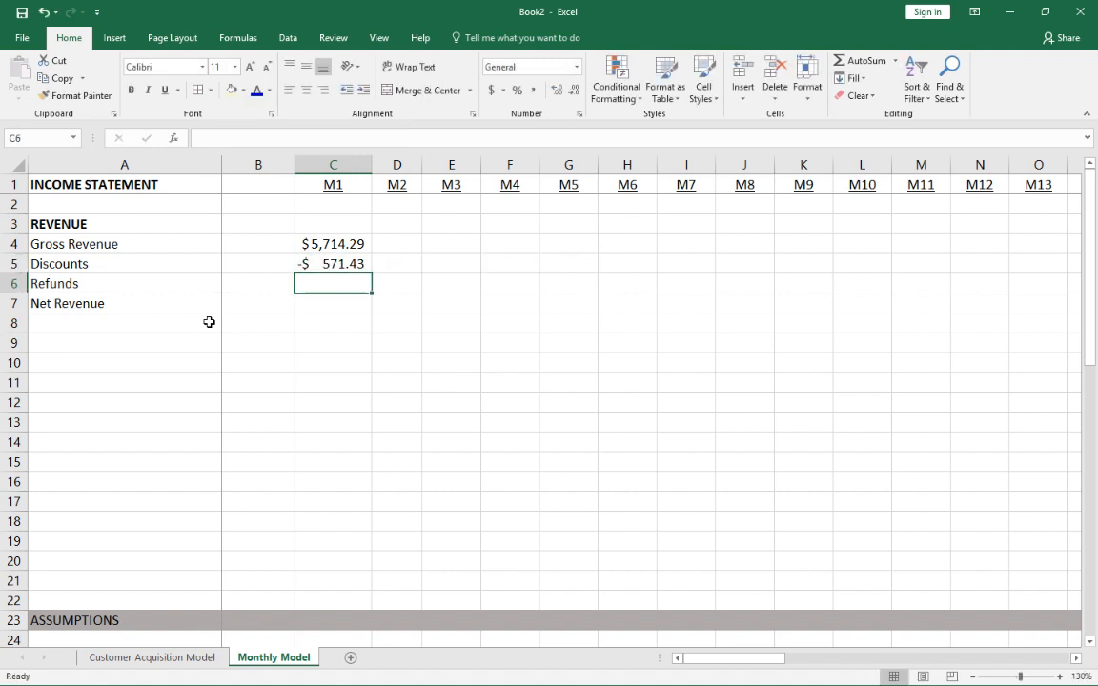
key("Up")
key("alt+h")
key("k")
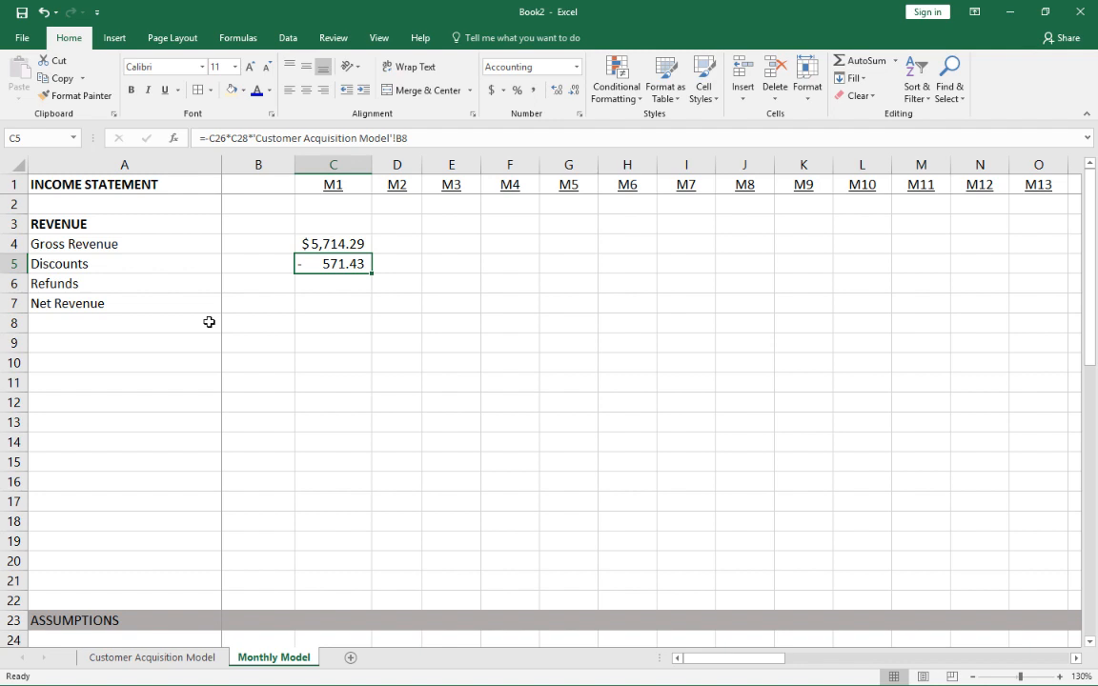
Examine the M1 discounts formula in C5 and its sheet references
key("Return")
key("Up")
key("F2")
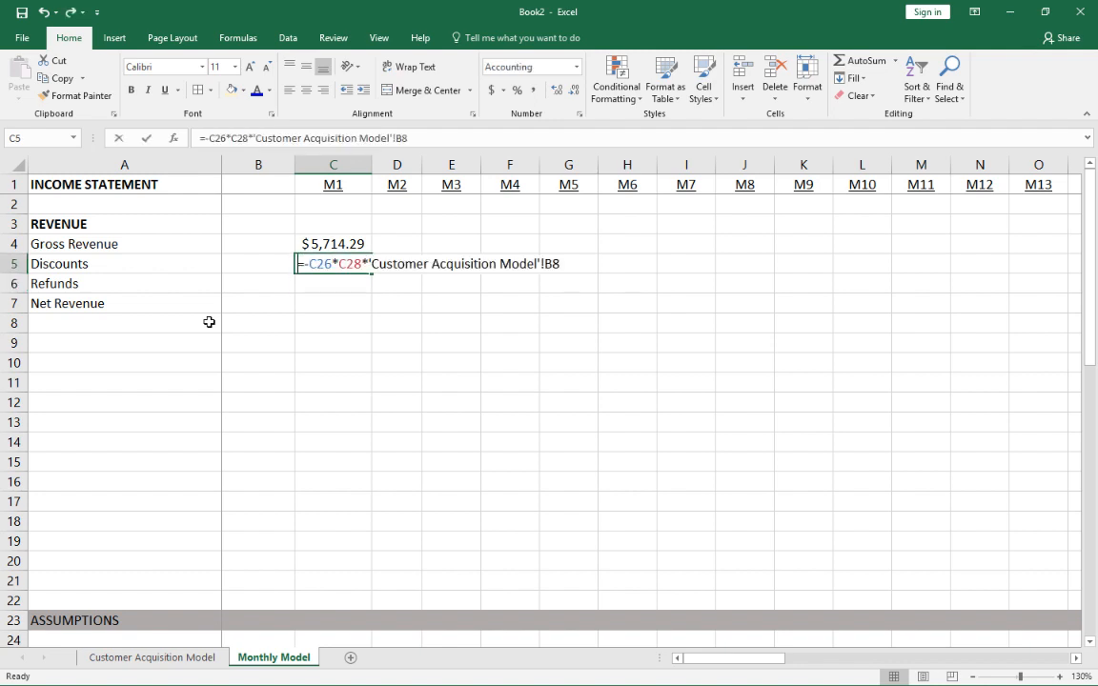
left_click(547, 264)
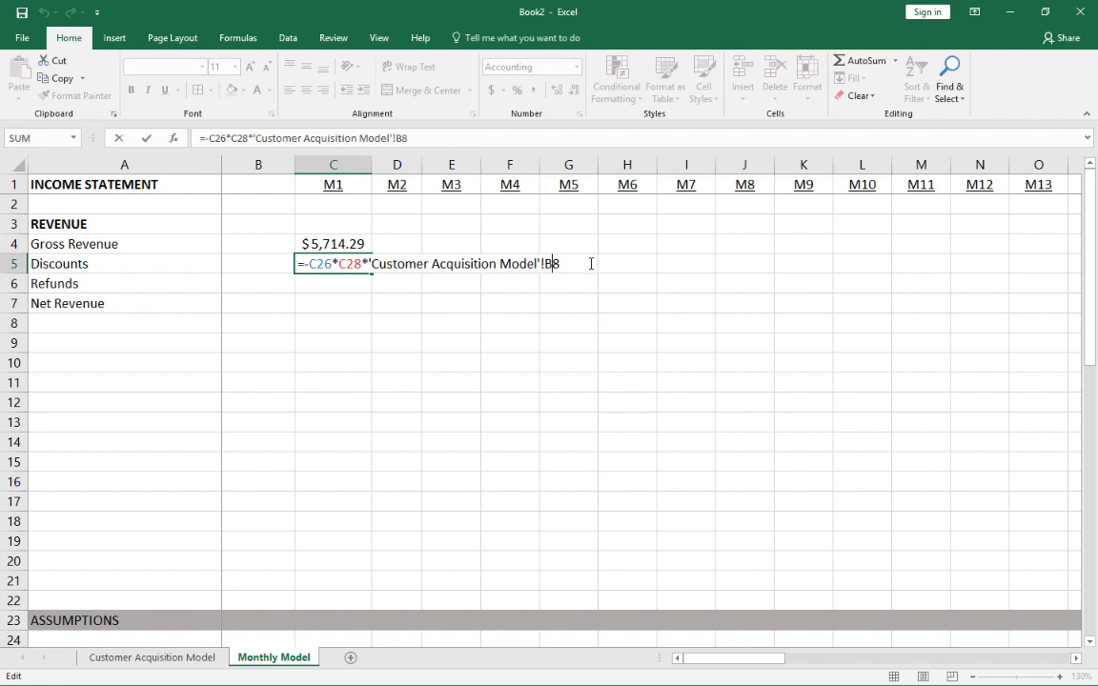
key("Return")
Calculate M1 refunds in C6 as the negative of new buyers in B8 of the Customer Acquisition Model sheet times C26 times refund rate C27
type("=")
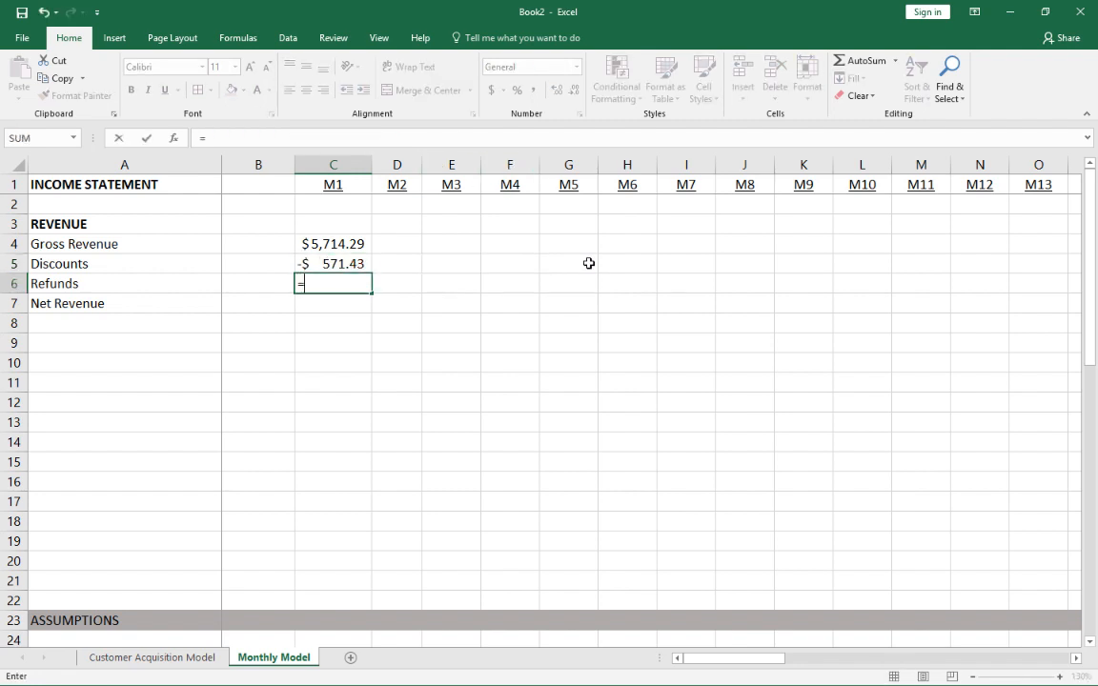
left_click(160, 658)
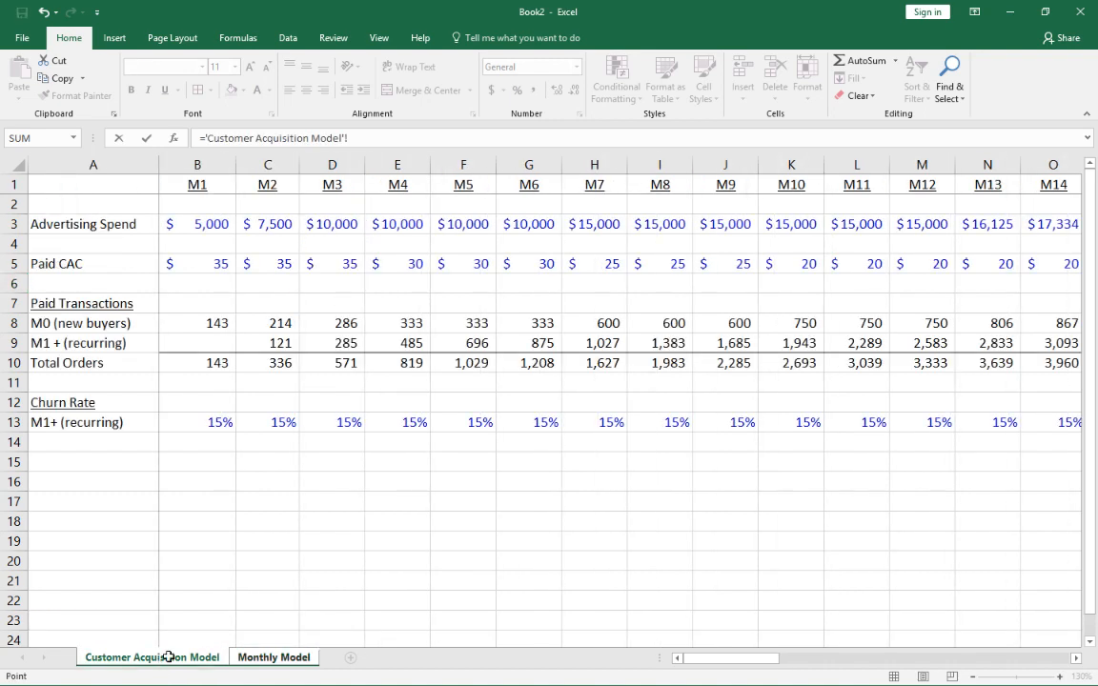
left_click(207, 323)
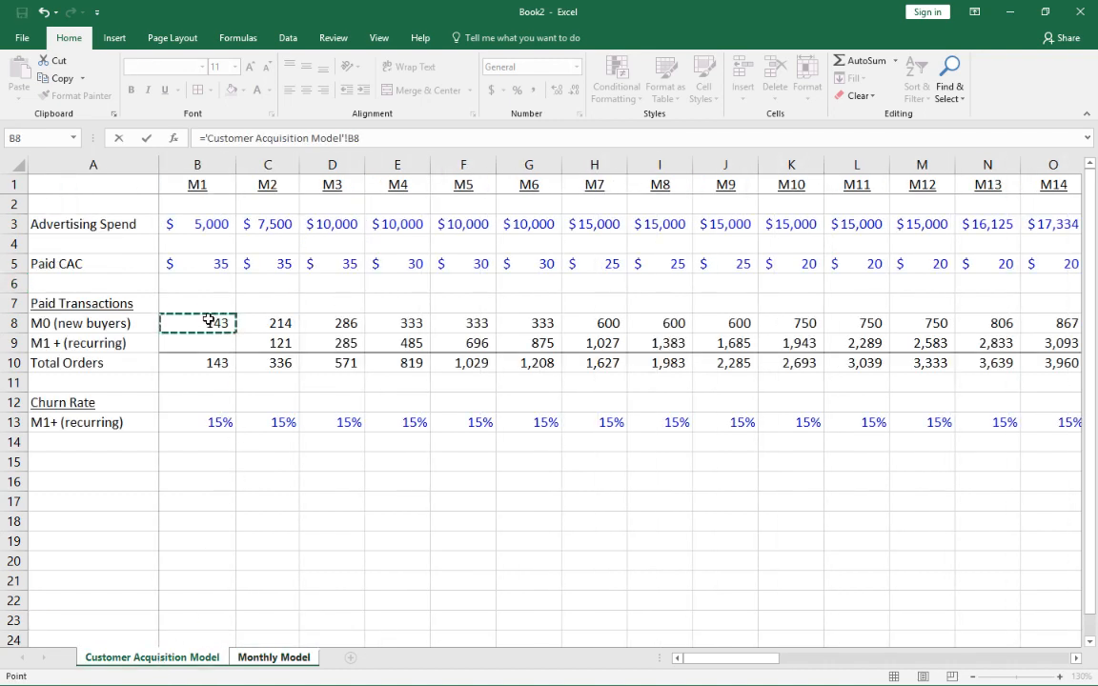
type("*")
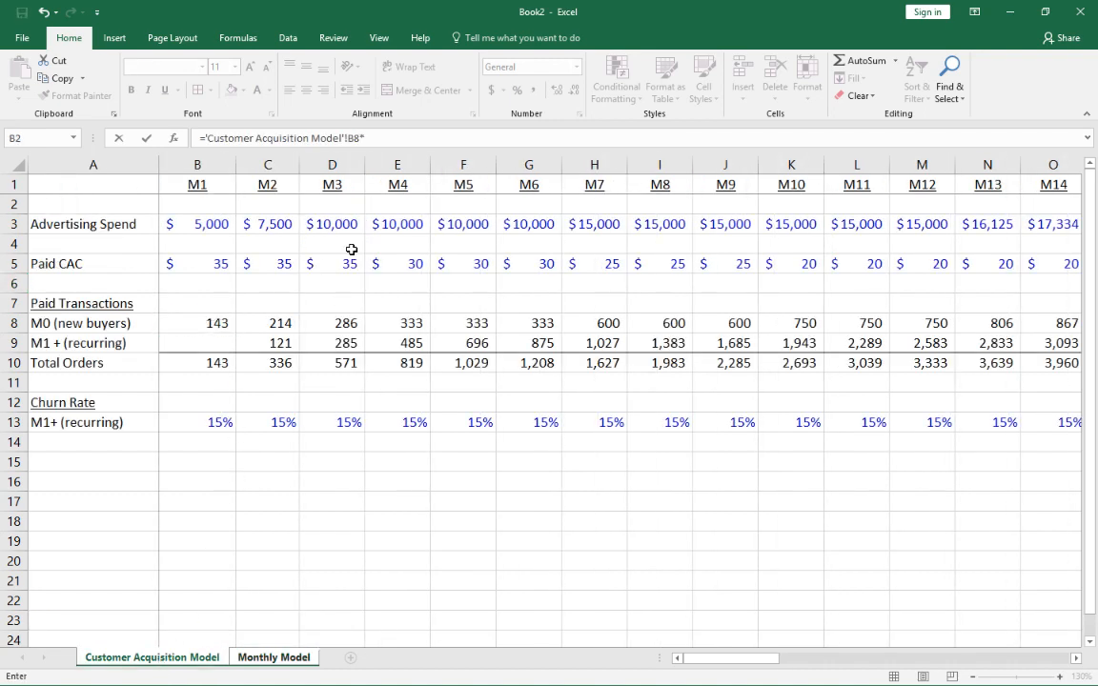
left_click(276, 654)
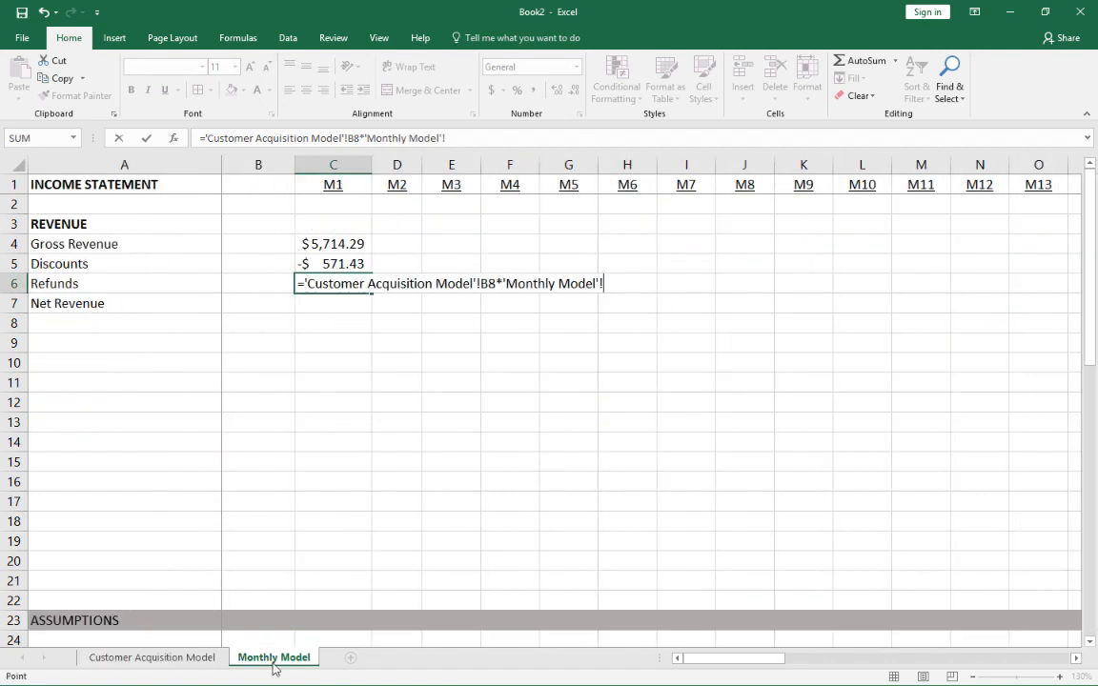
scroll(330, 434, "down", 20)
scroll(330, 434, "up", 20)
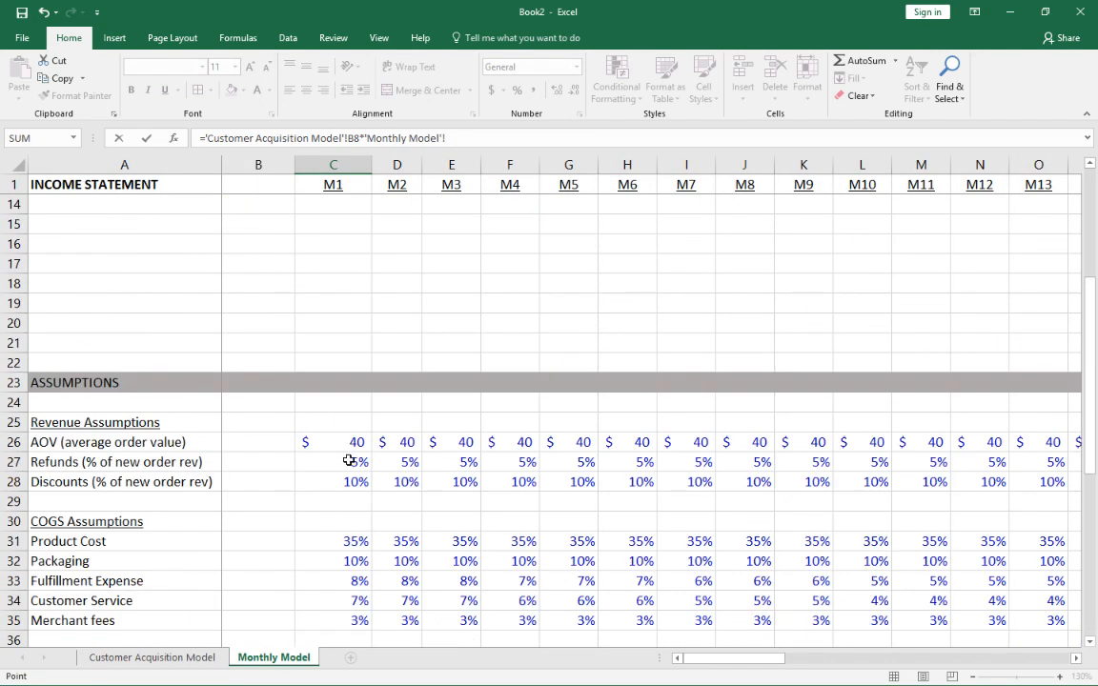
left_click(351, 447)
type("*")
left_click(351, 460)
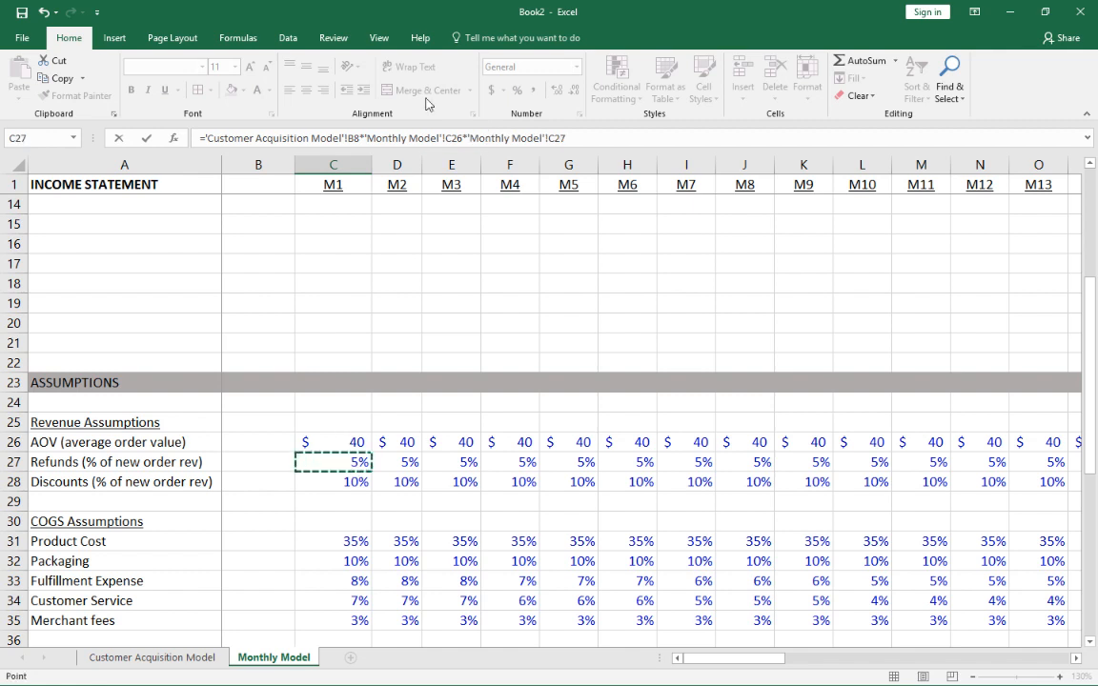
left_click(209, 138)
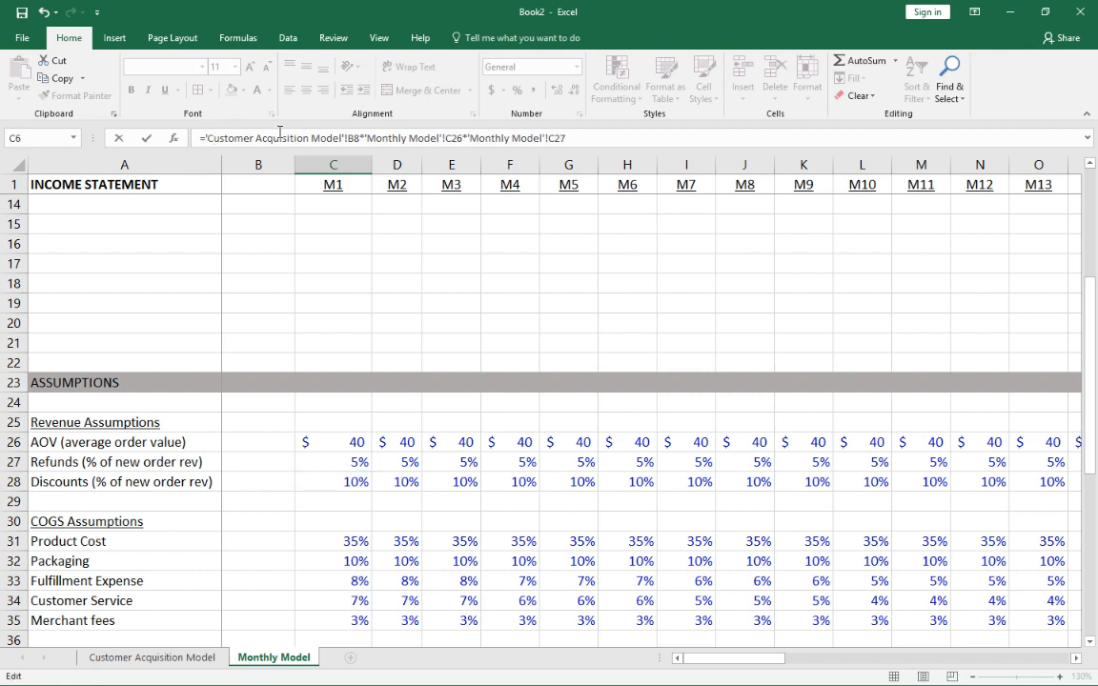
type("-")
key("Return")
Add a bottom border to the M1 refunds cell C6
key("Up")
key("Up")
key("Up")
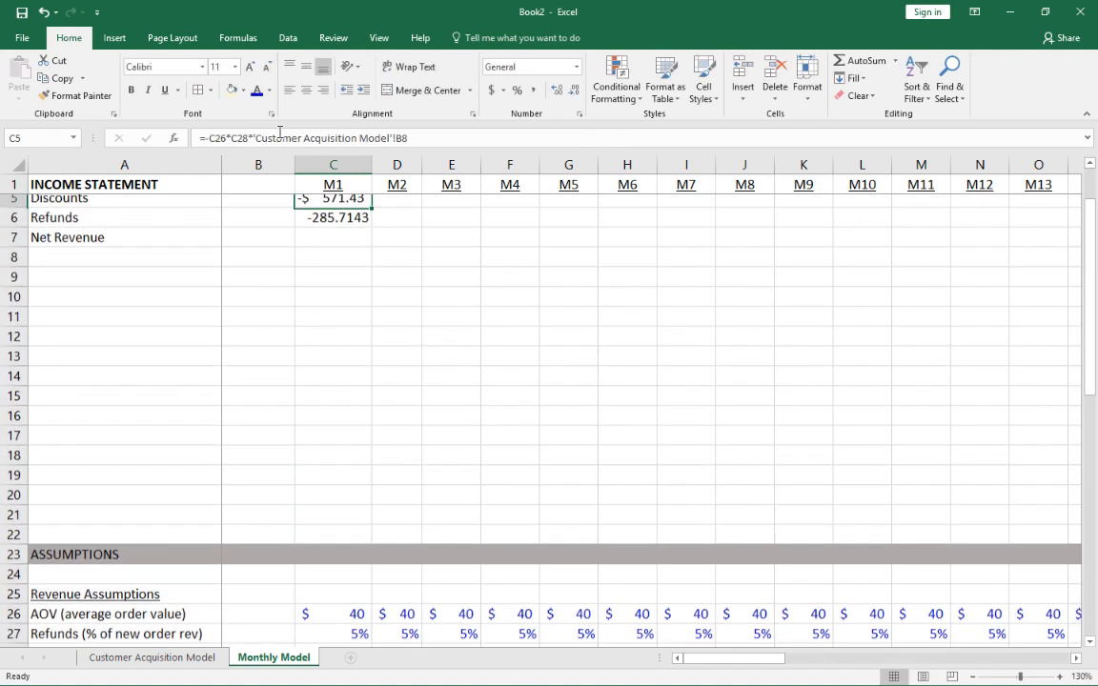
key("Down")
key("Down")
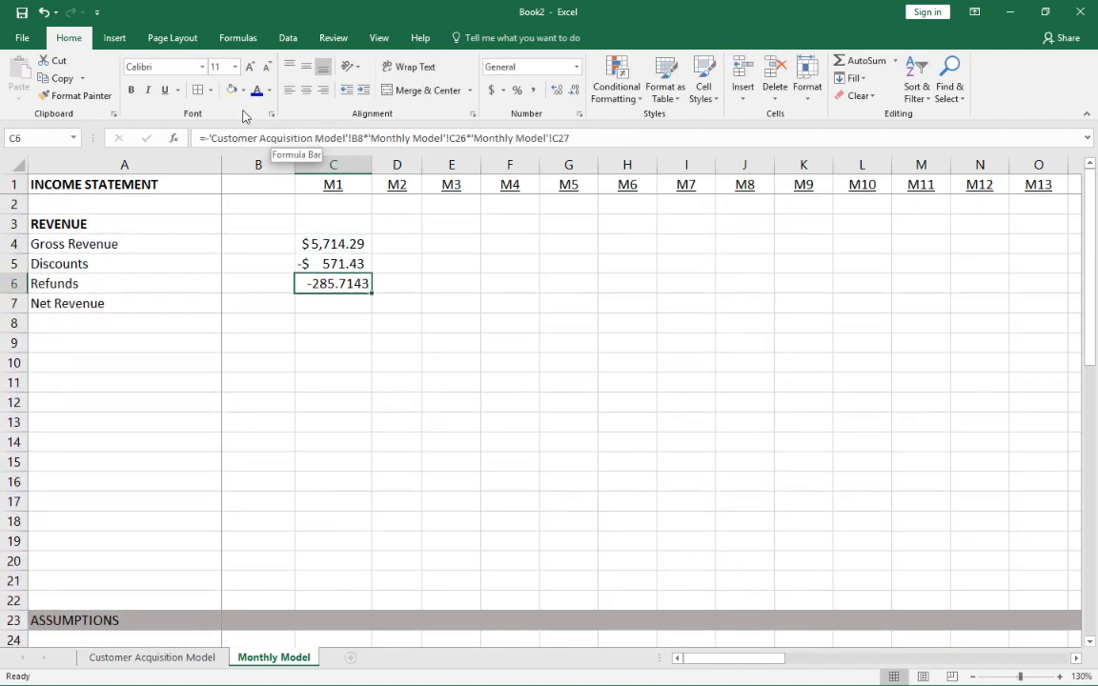
left_click(209, 91)
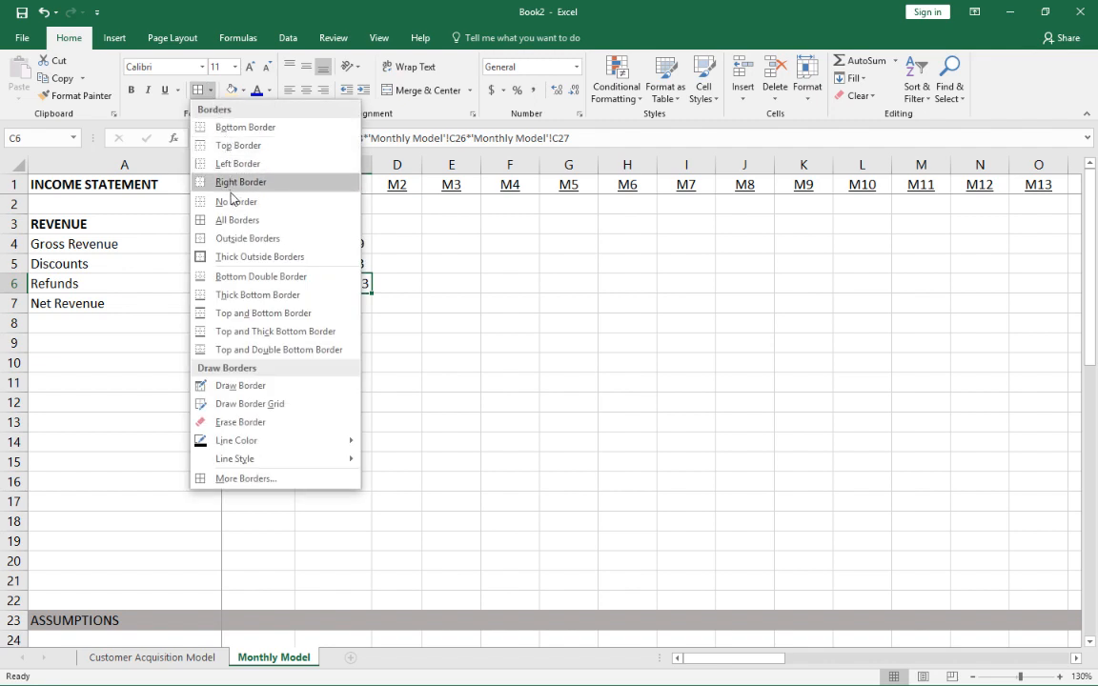
left_click(257, 128)
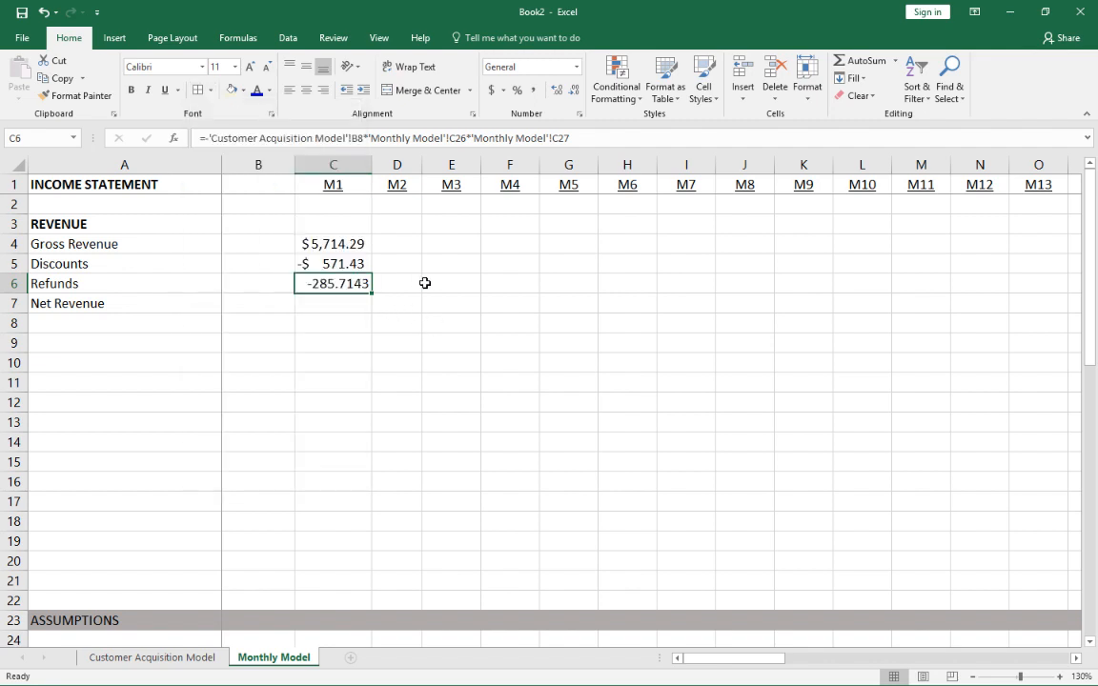
key("alt")
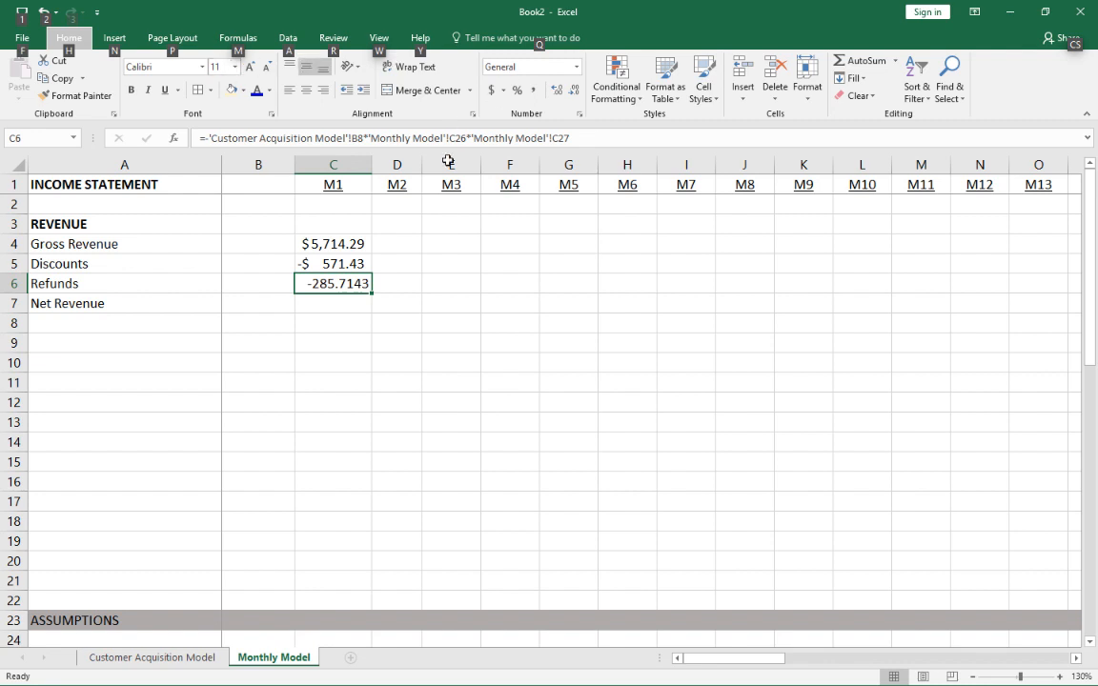
key("h")
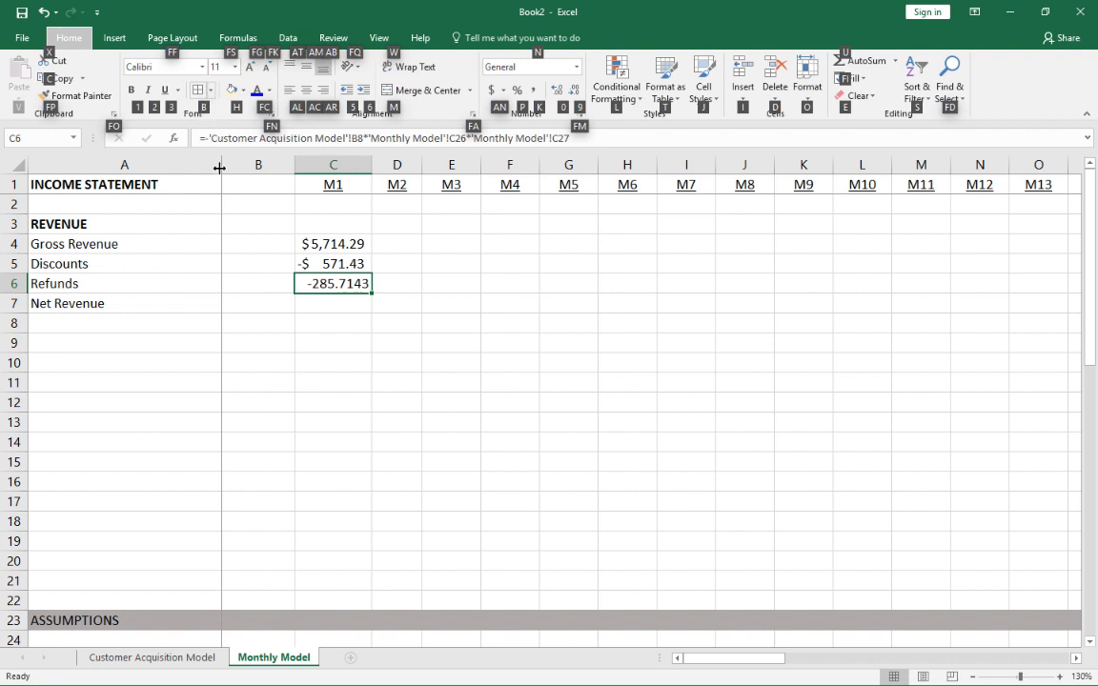
key("b")
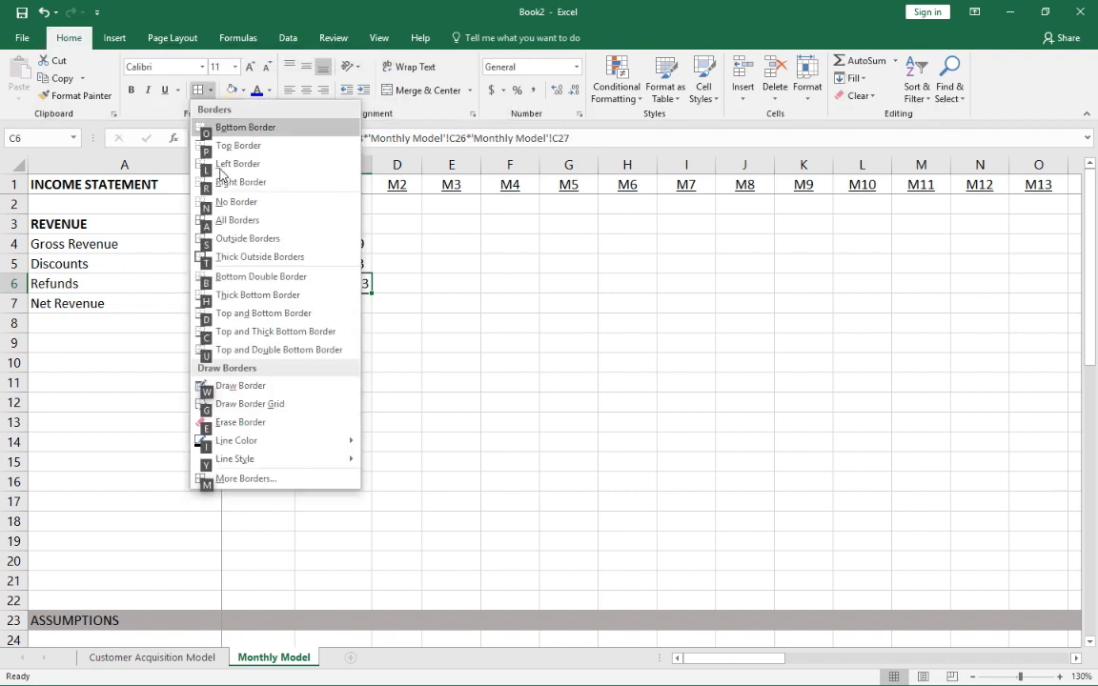
left_click(458, 196)
key("Down")
key("Down")
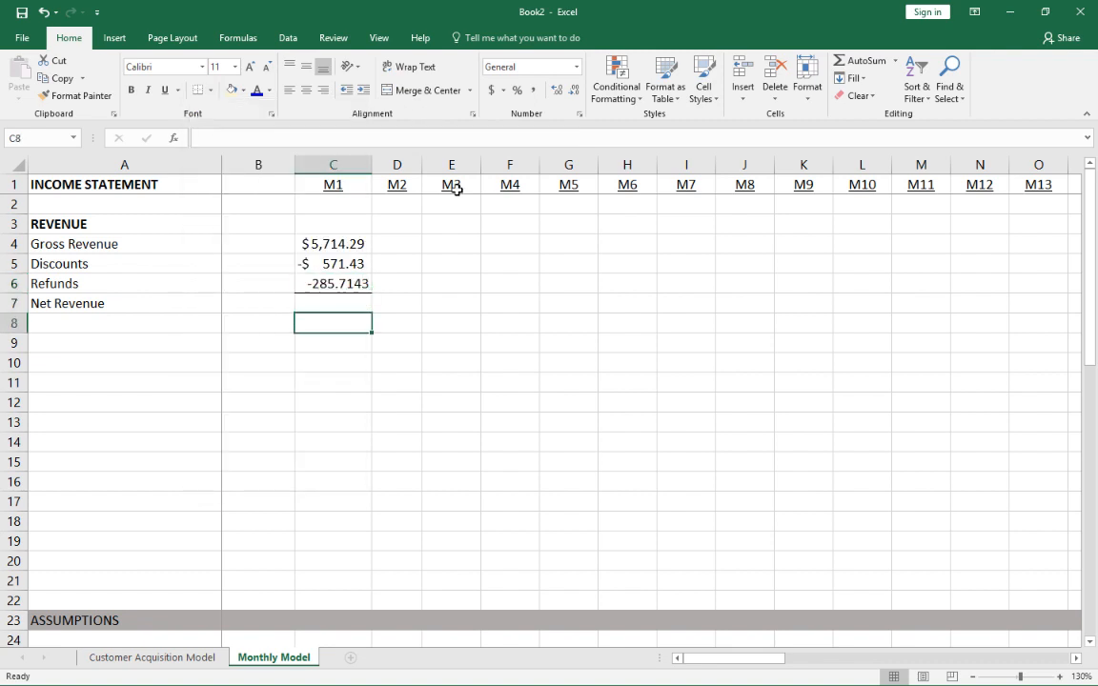
key("Up")
key("Up")
key("Up")
key("Up")
key("Up")
key("Down")
key("Down")
key("Down")
key("Down")
key("Down")
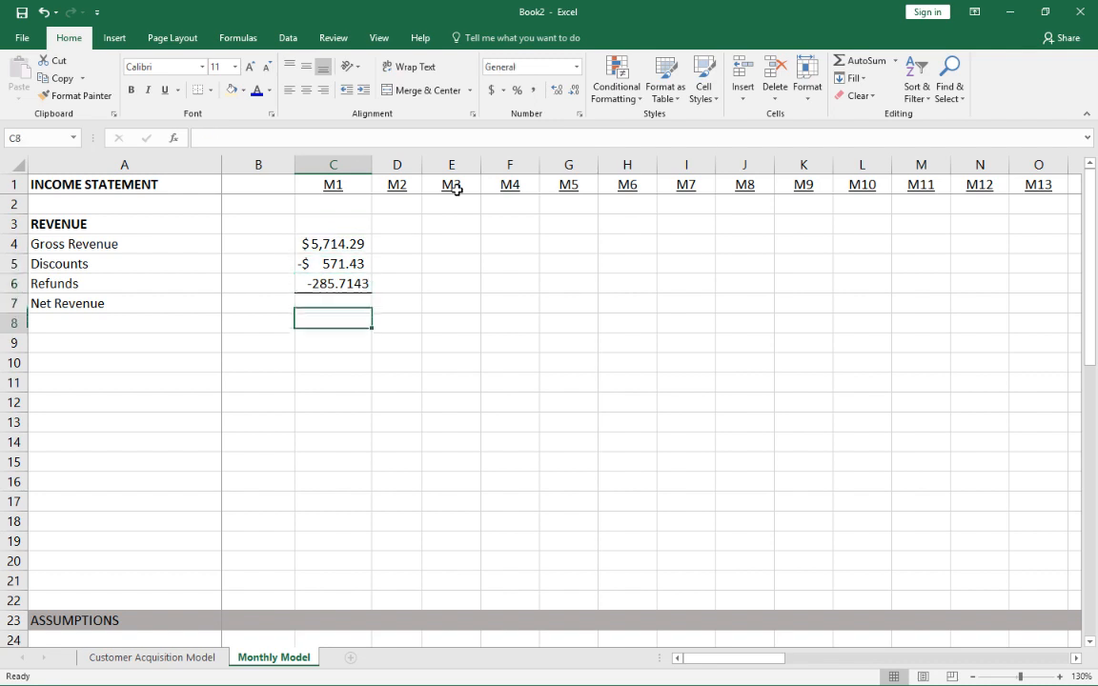
Calculate M1 net revenue in C7 as the sum of C4:C6
key("Up")
type("=sum(")
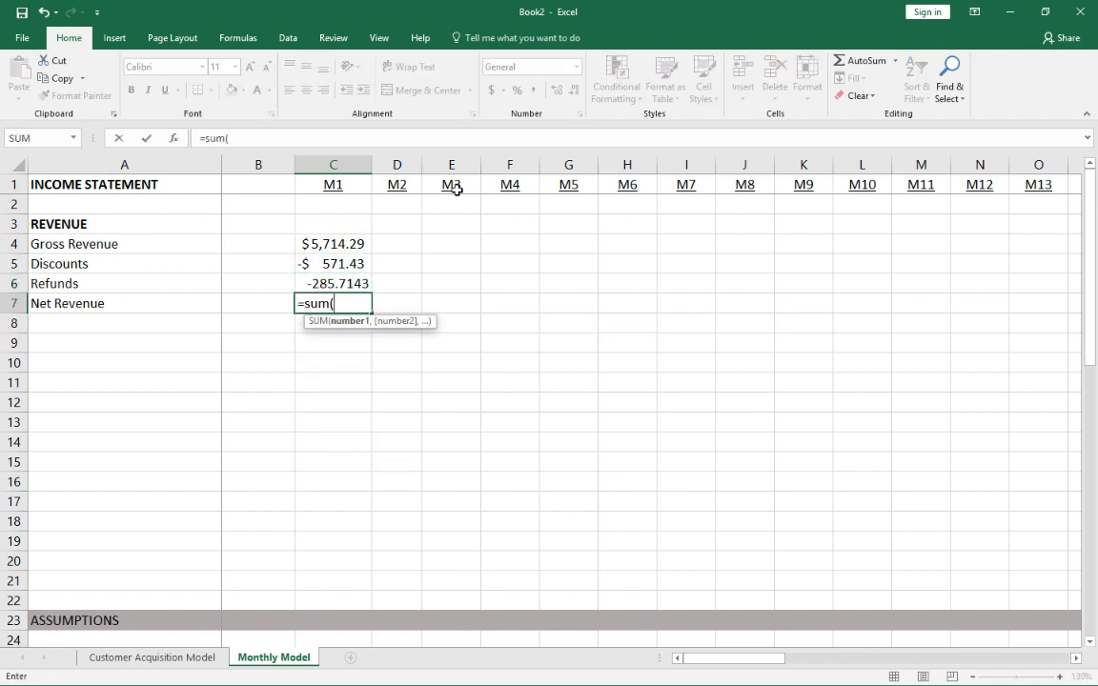
key("Up")
key("ctrl+shift+Up")
key("Return")
Make the entire Net Revenue row 7 bold
key("Up")
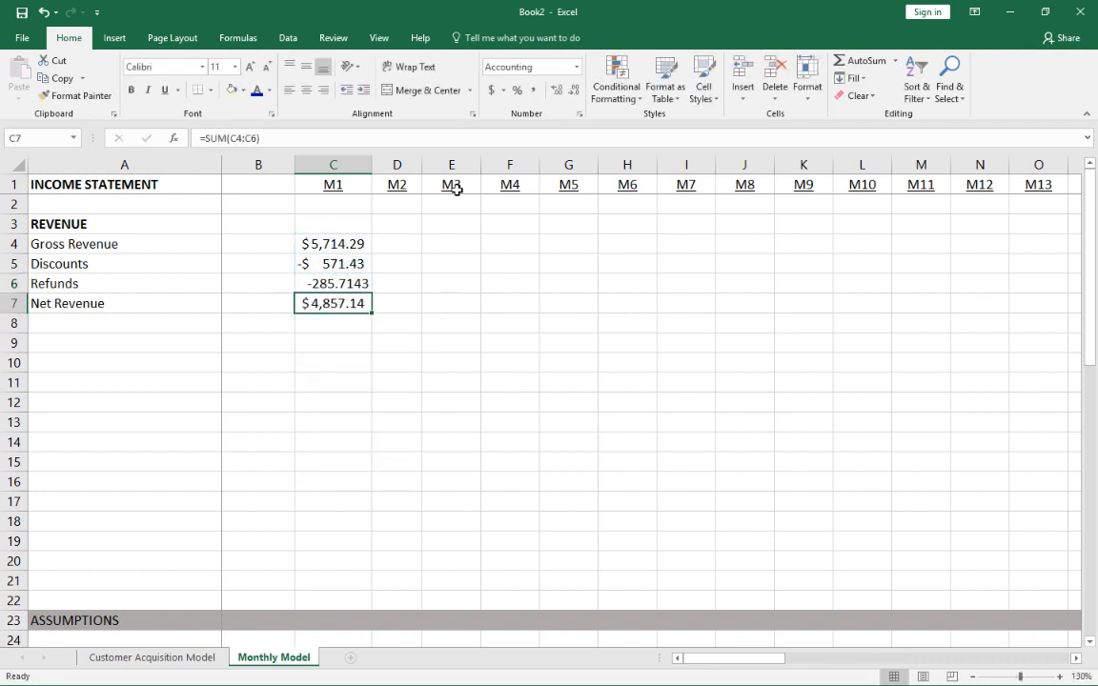
key("shift+space")
key("ctrl+b")
Apply the comma style to the M1 revenue figures in C4:C7
key("Up")
key("Right")
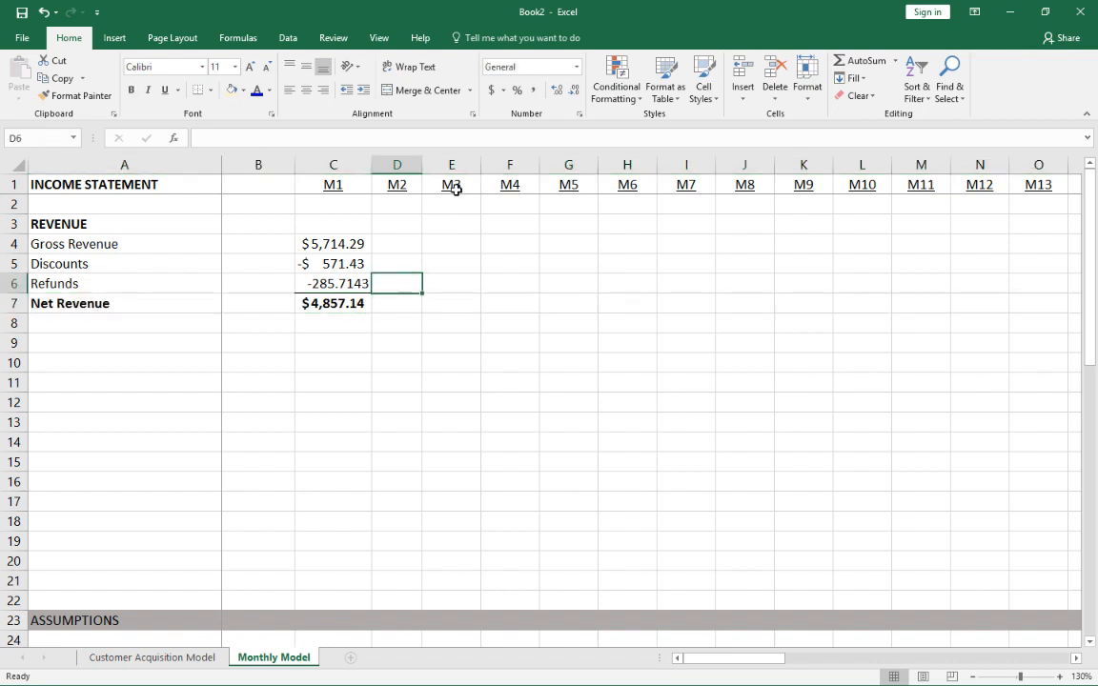
key("Left")
key("Up")
key("Up")
key("shift+Down")
key("shift+Down")
key("shift+Down")
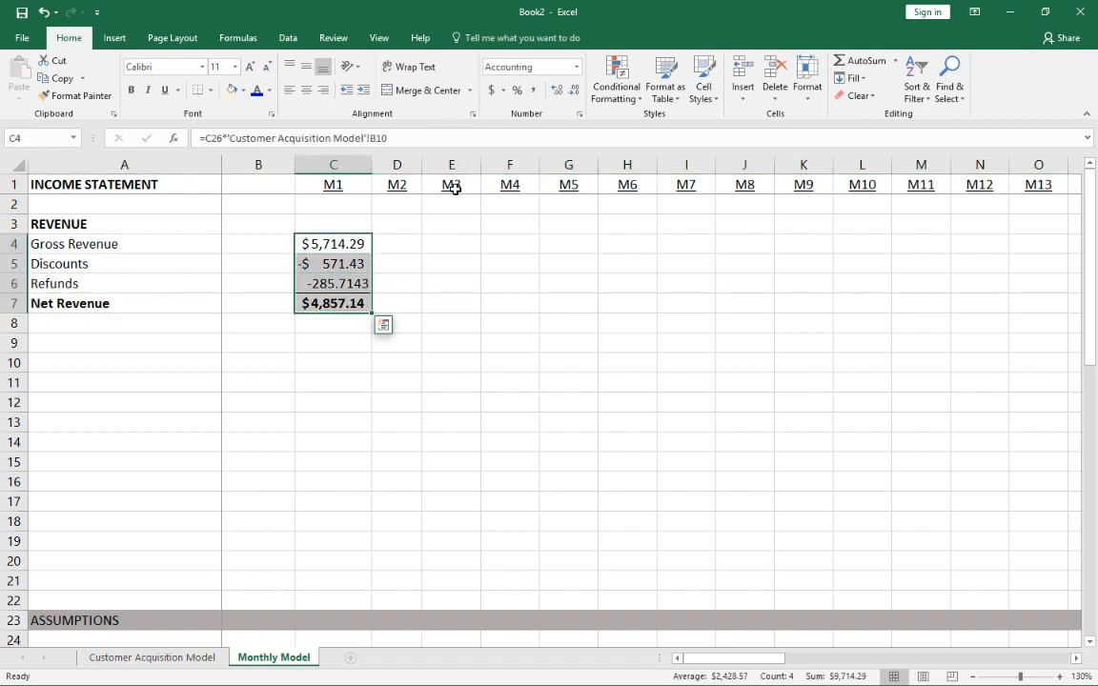
key("alt")
key("h")
key("k")
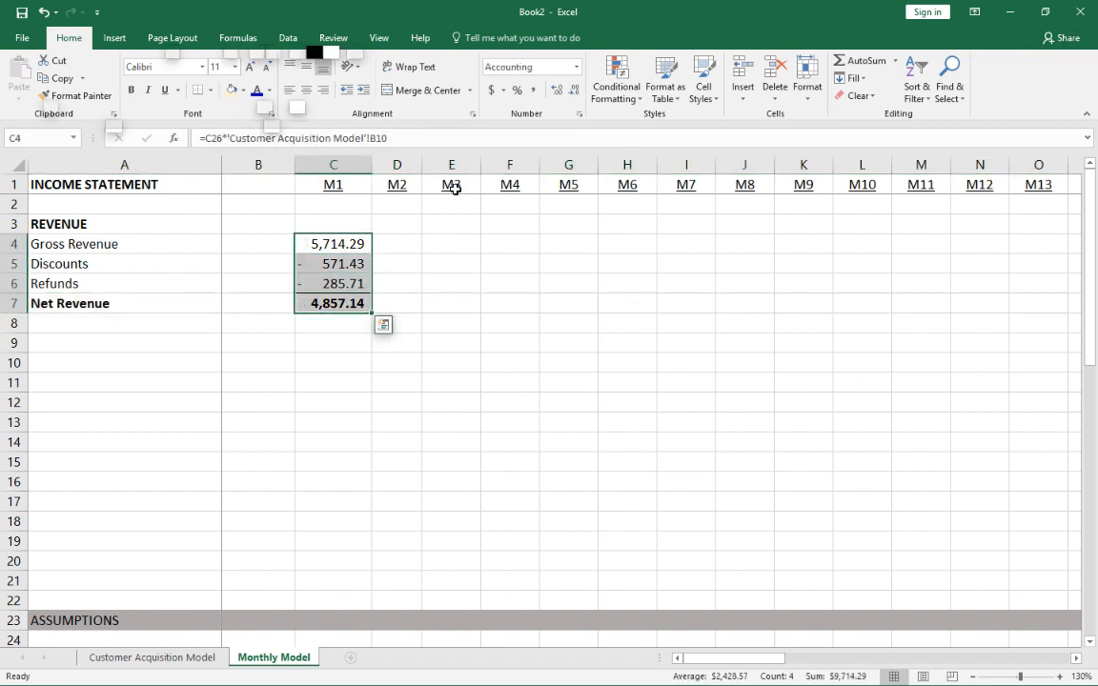
Remove both decimal places from the M1 revenue figures in C4:C7
key("alt+h")
key("9")
key("alt+h")
key("9")
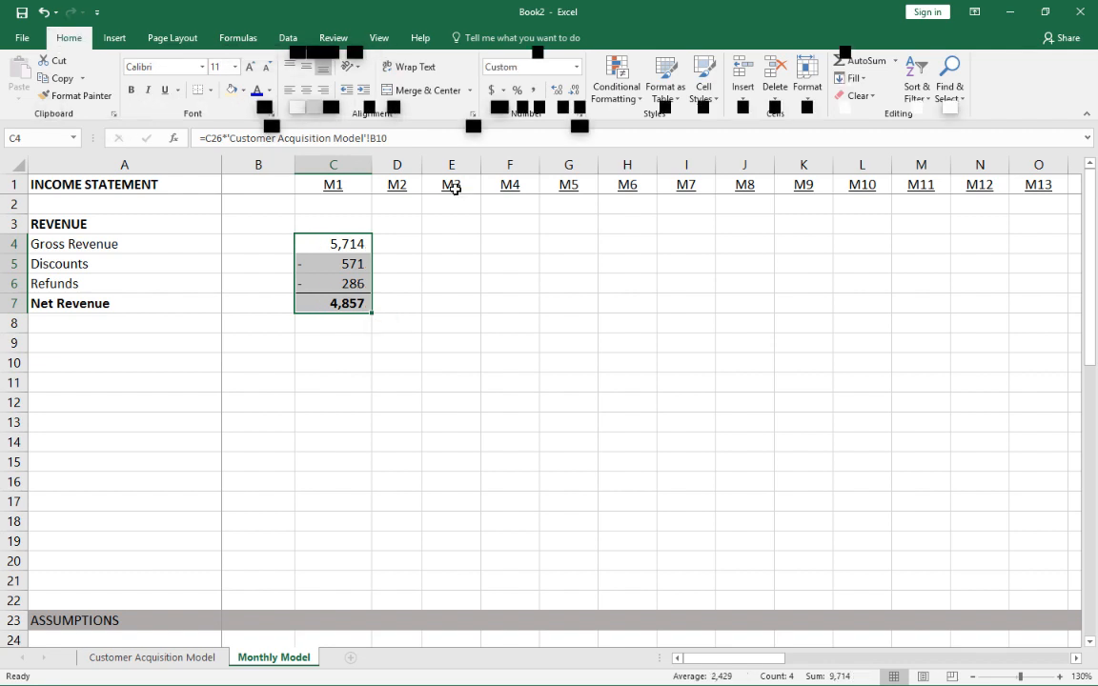
key("alt+h")
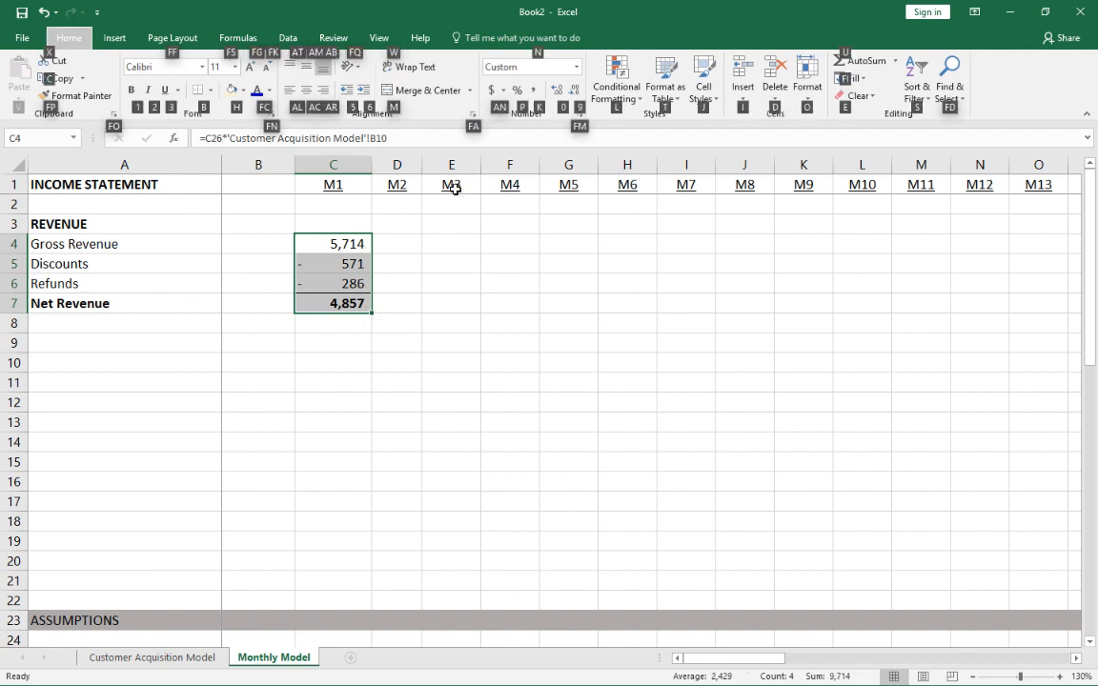
key("Escape")
key("Escape")
key("Down")
key("Up")
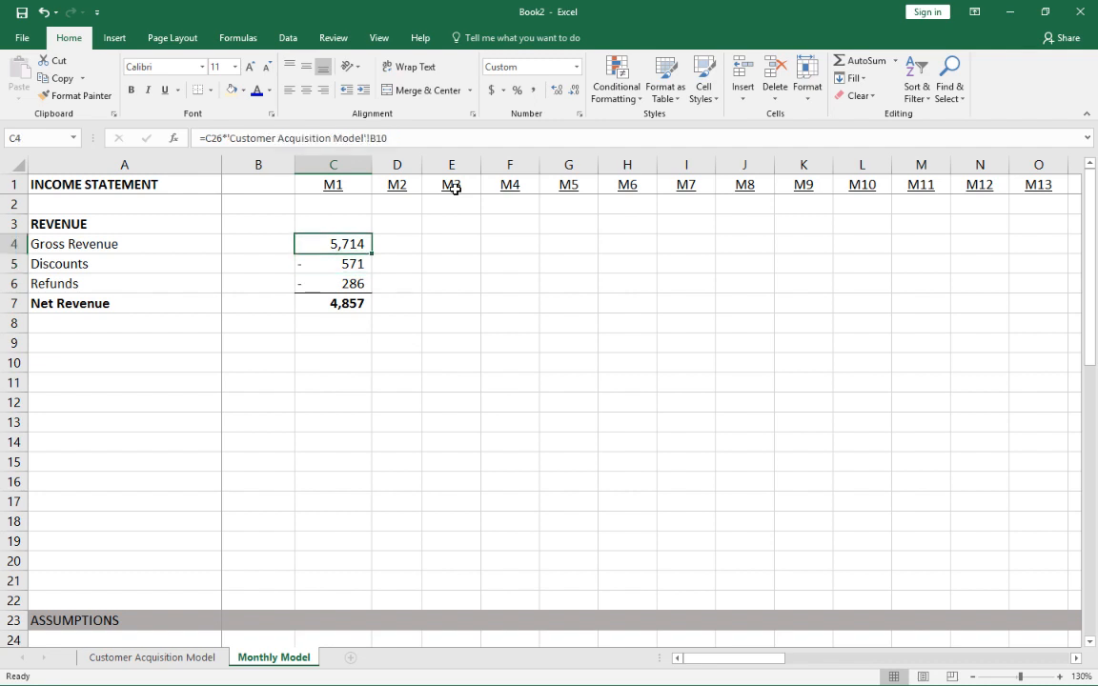
key("Down")
key("Up")
key("Up")
key("Down")
key("Down")
key("Down")
key("Down")
key("Up")
key("Up")
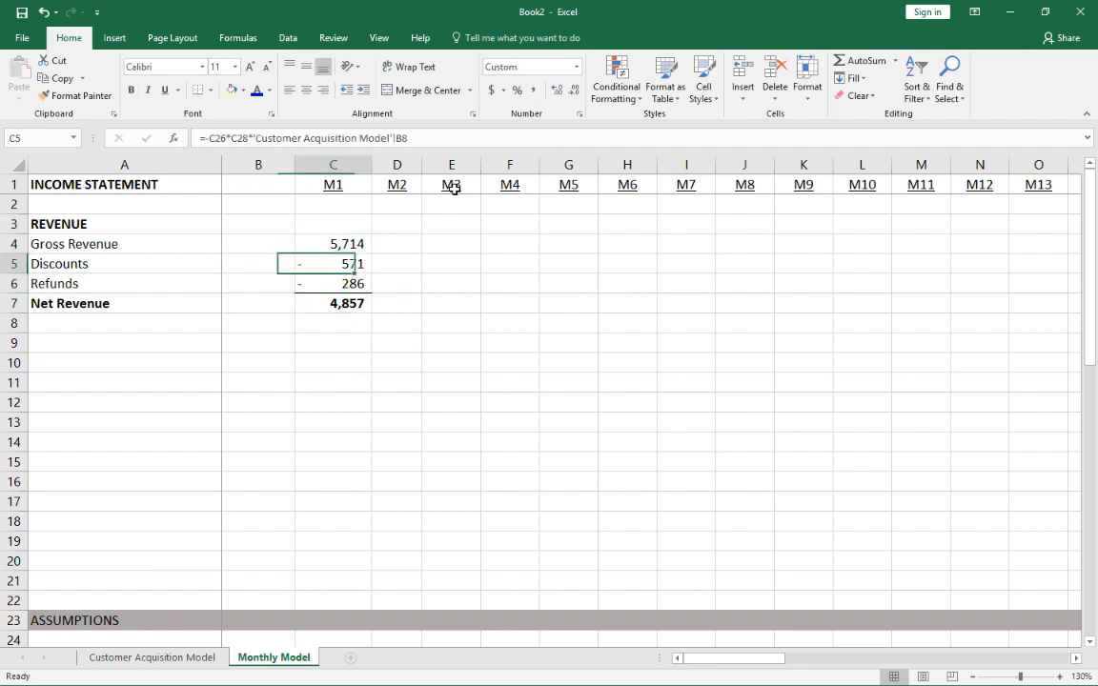
Format M1 gross revenue in C4 in the accounting format with a dollar sign and no decimals
key("Up")
key("alt+h")
key("a")
key("n")
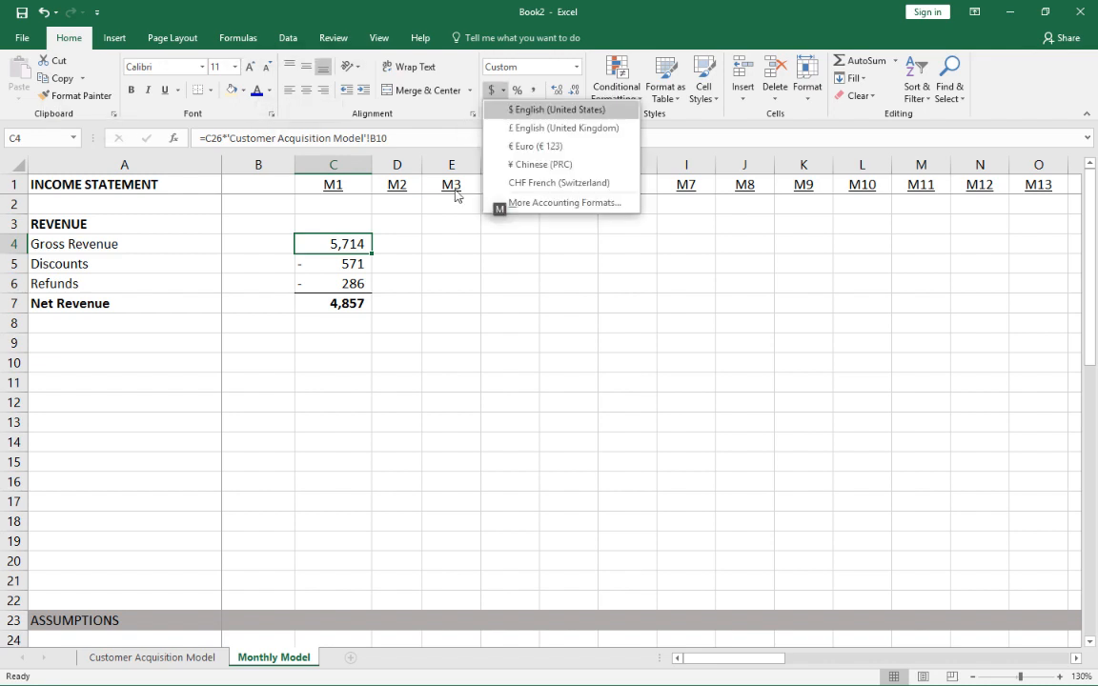
left_click(491, 94)
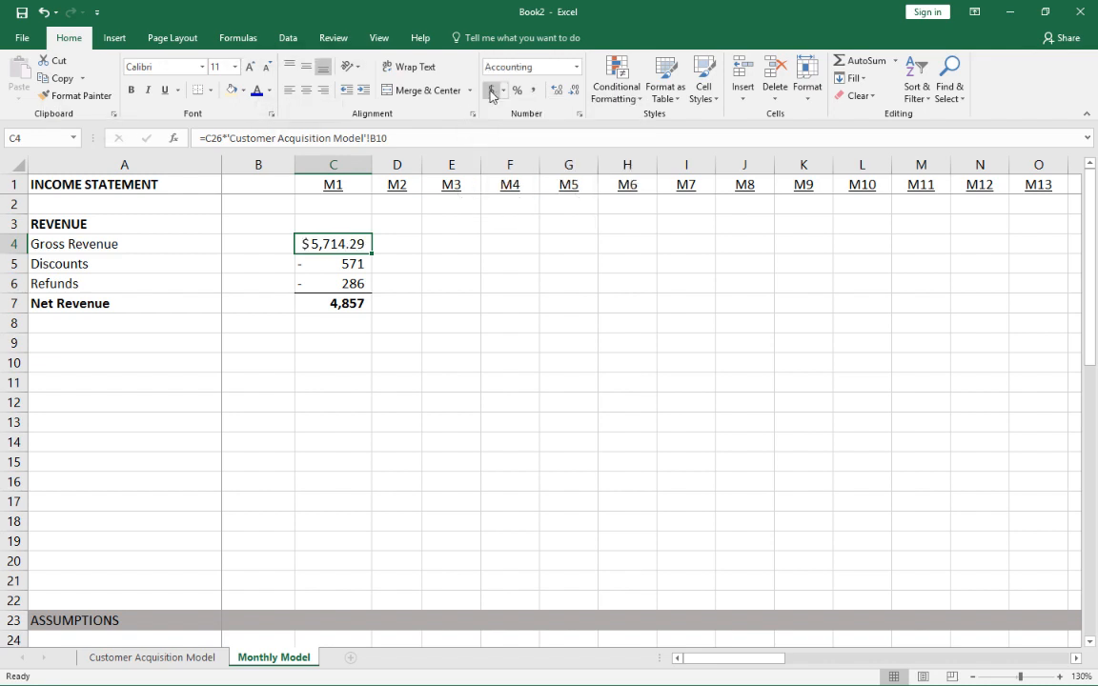
double_click(575, 93)
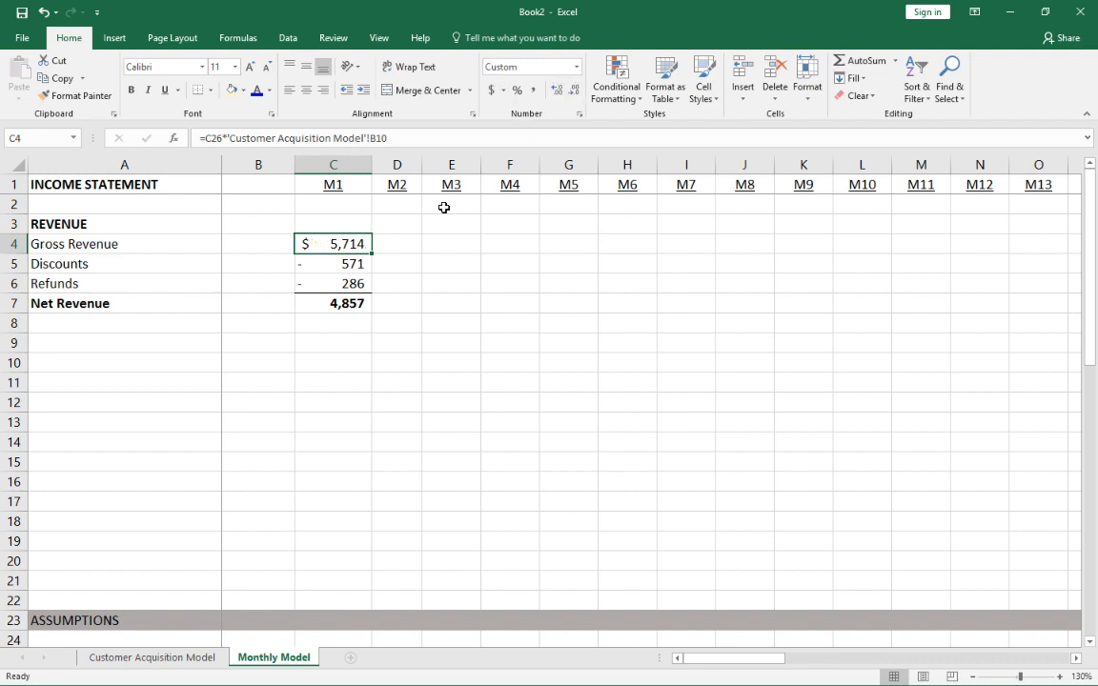
Format M1 net revenue in C7 in the accounting format with a dollar sign and no decimals
left_click(335, 299)
left_click(536, 93)
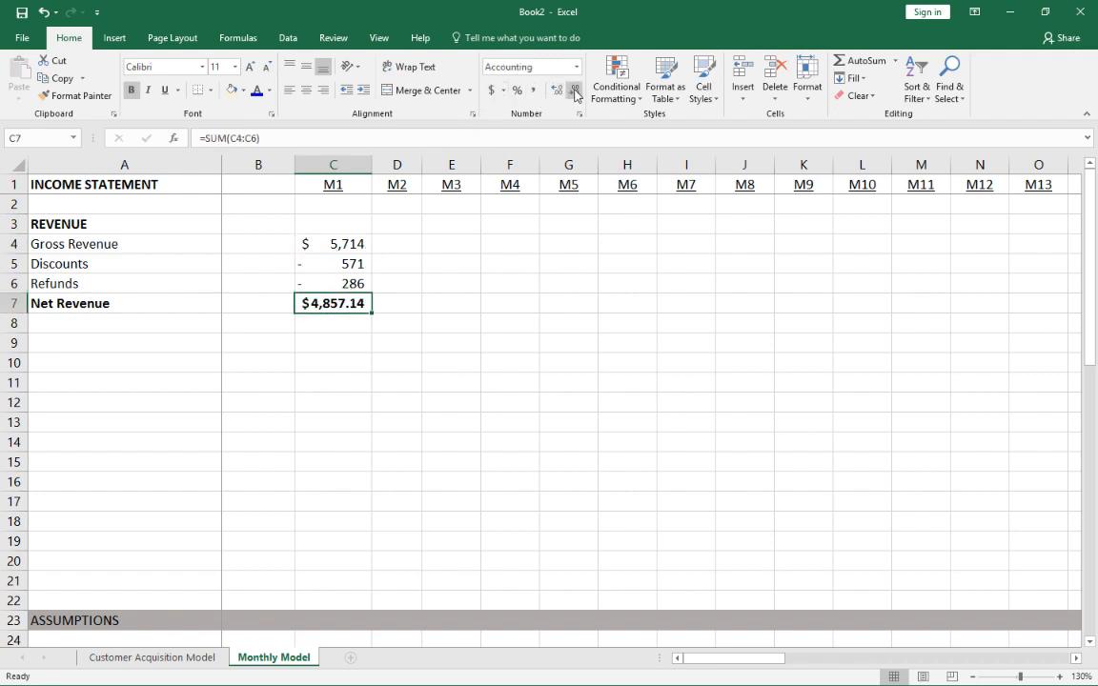
double_click(574, 93)
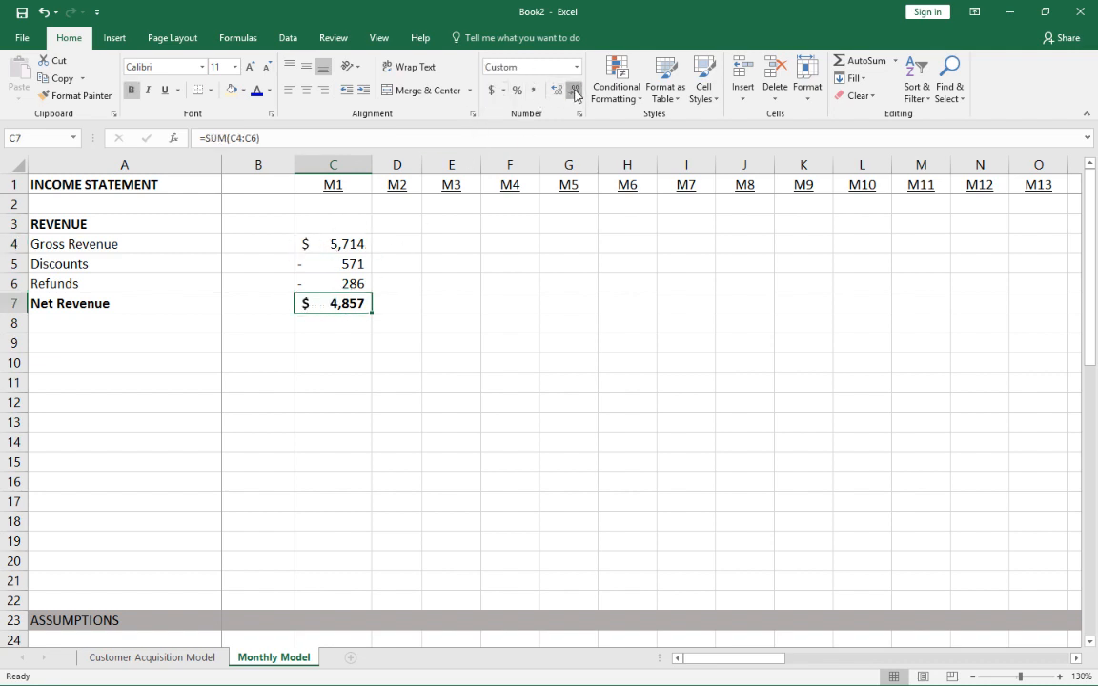
left_click(473, 302)
left_click(328, 302)
key("F2")
key("Escape")
Enter the bold section heading COST OF GOODS SOLD in A9
left_click(79, 345)
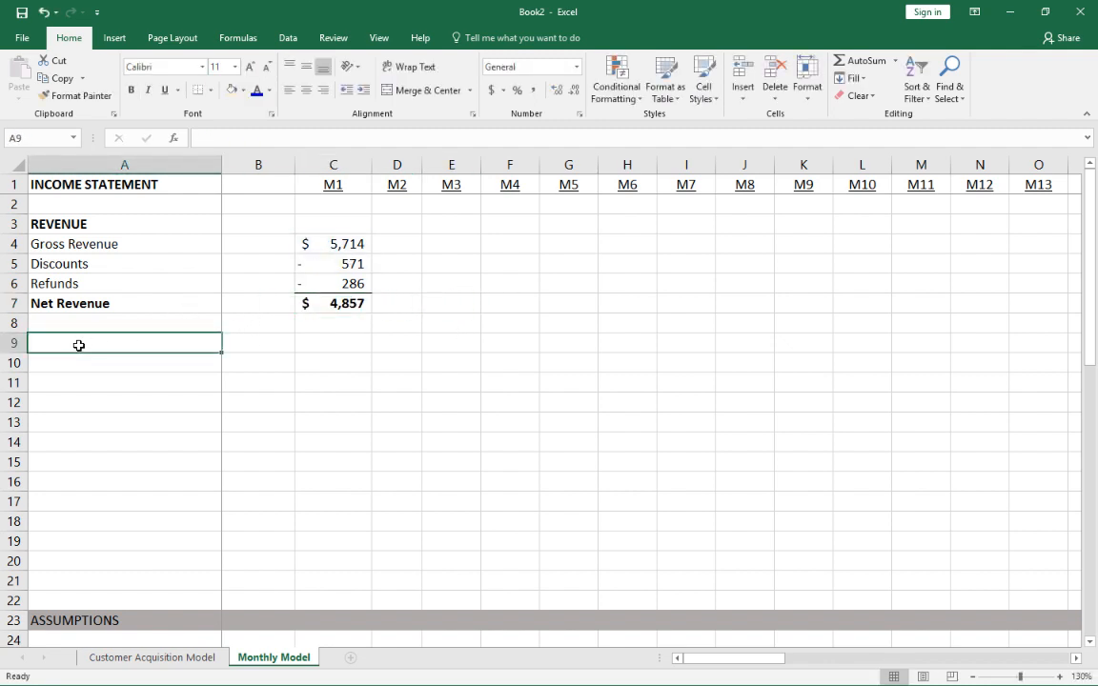
type("COST ")
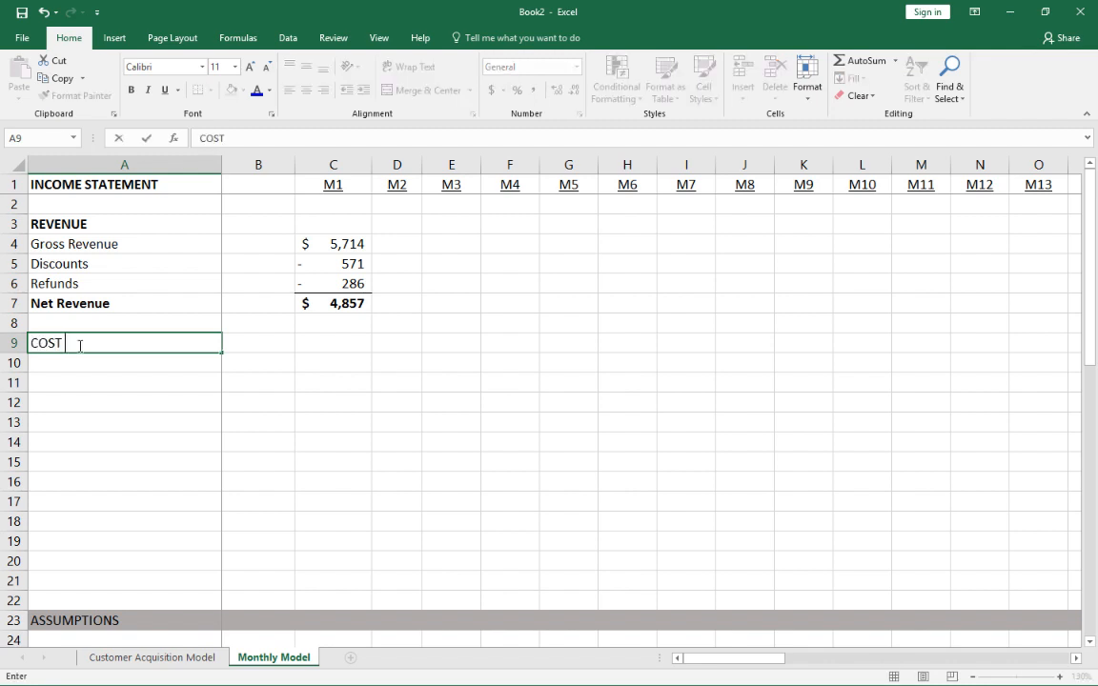
type("OF GOODS SOLD")
key("Return")
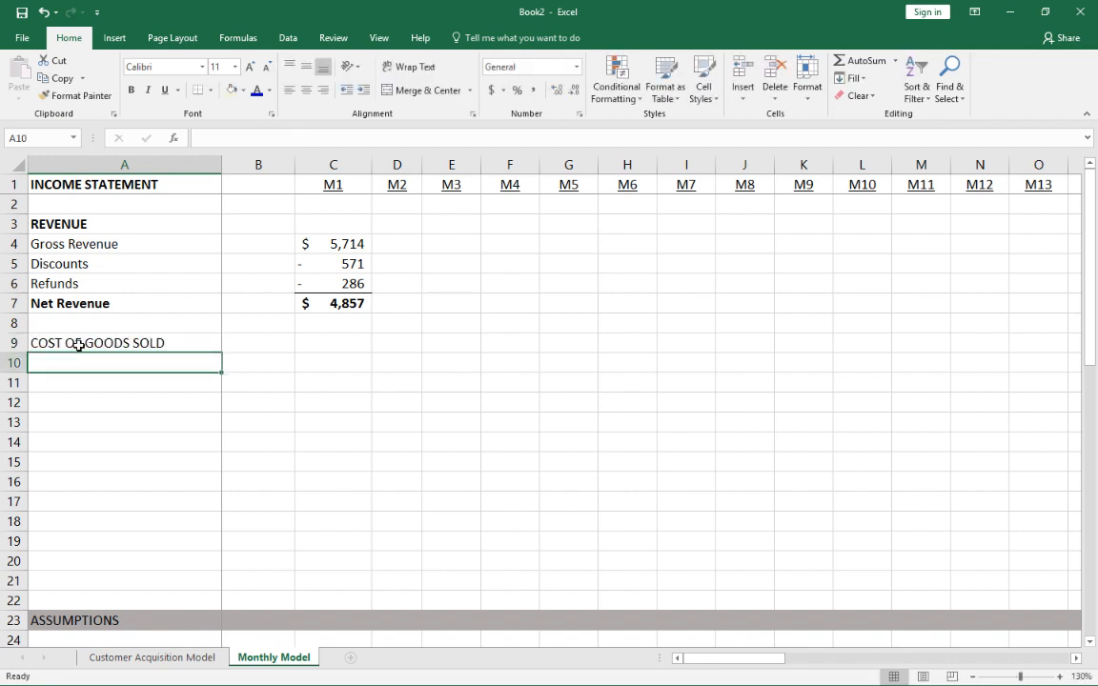
left_click(80, 345)
key("ctrl+b")
key("Down")
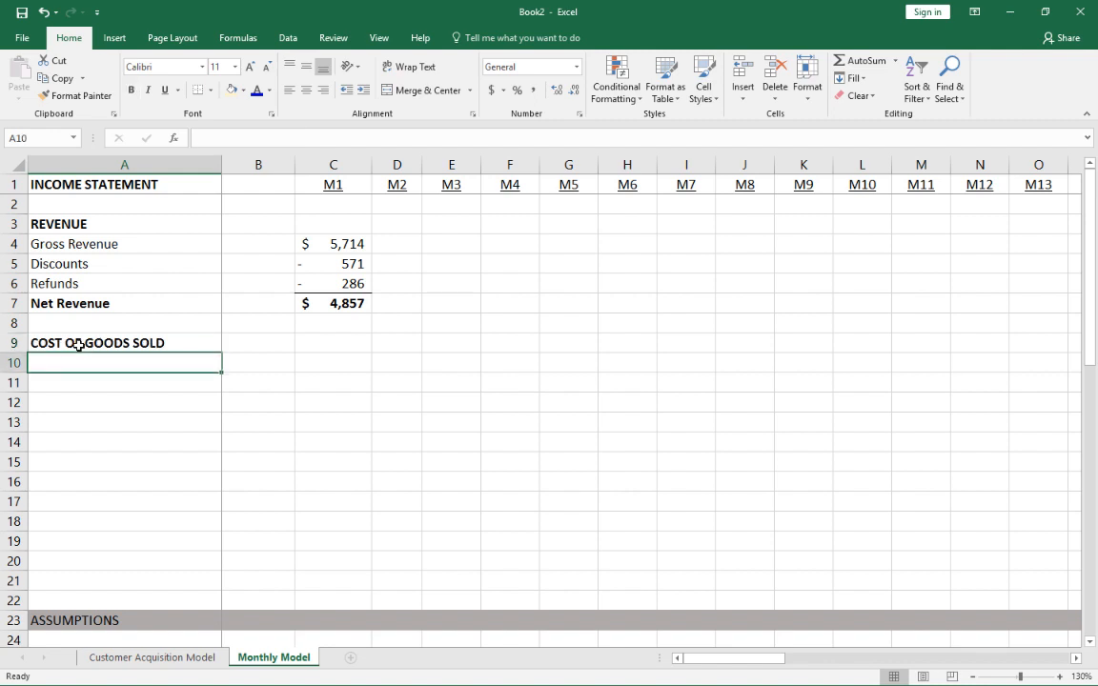
Enter the cost line labels Product Cost in A10 and Packaging in A11
type("Product Cost")
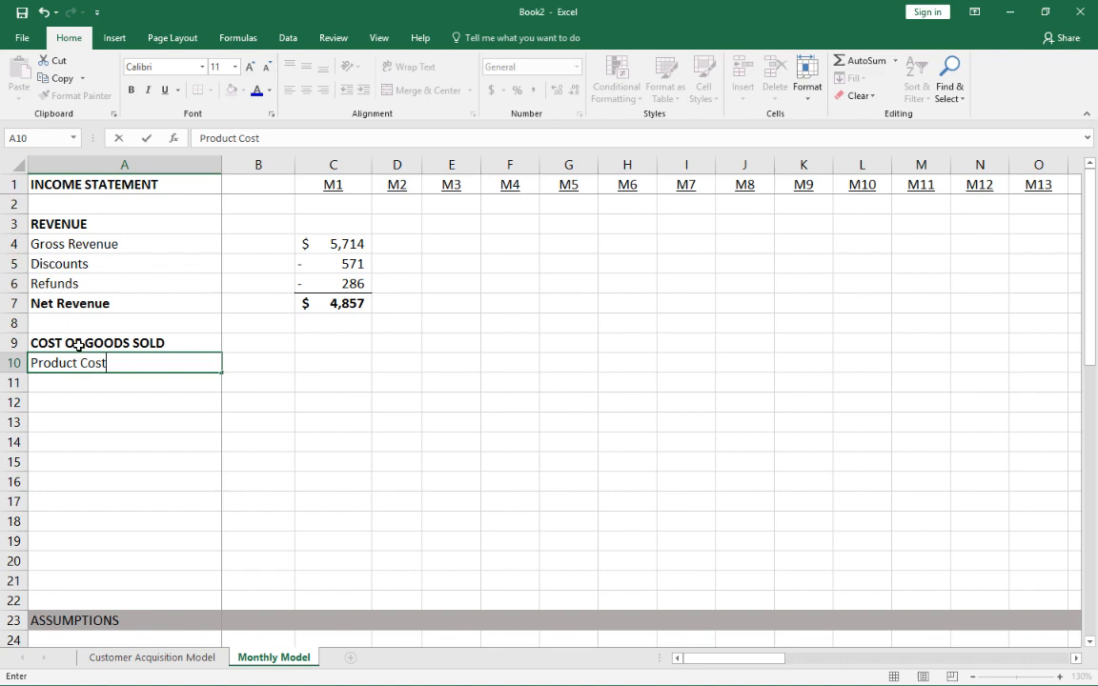
key("Return")
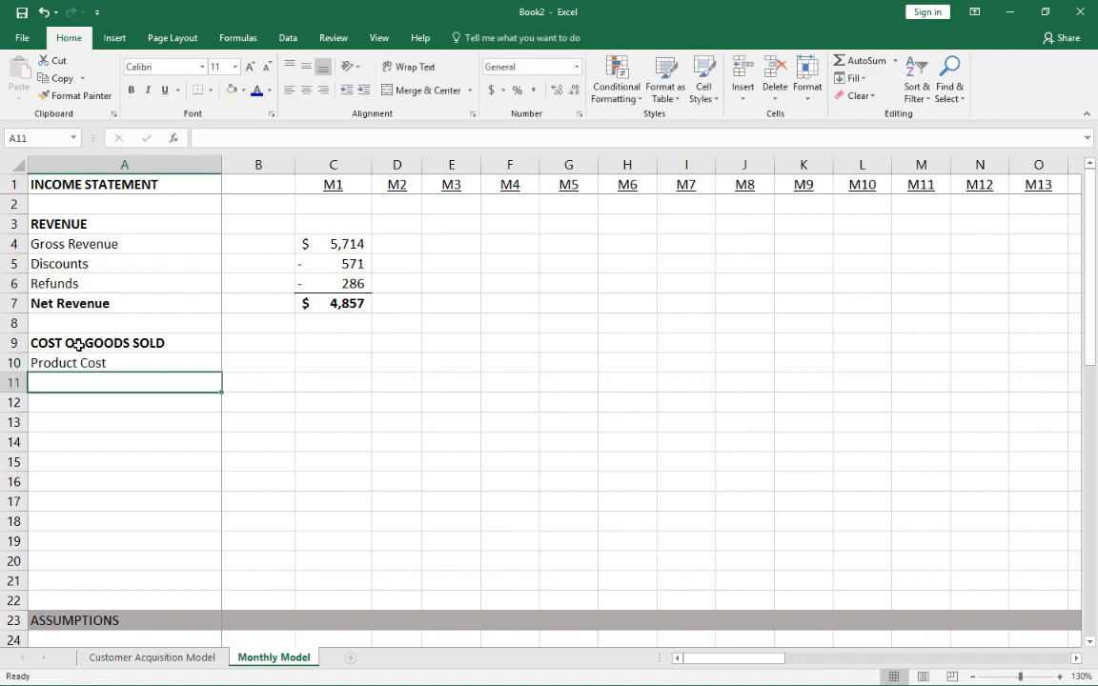
type("Packa")
key("BackSpace")
type("kaging")
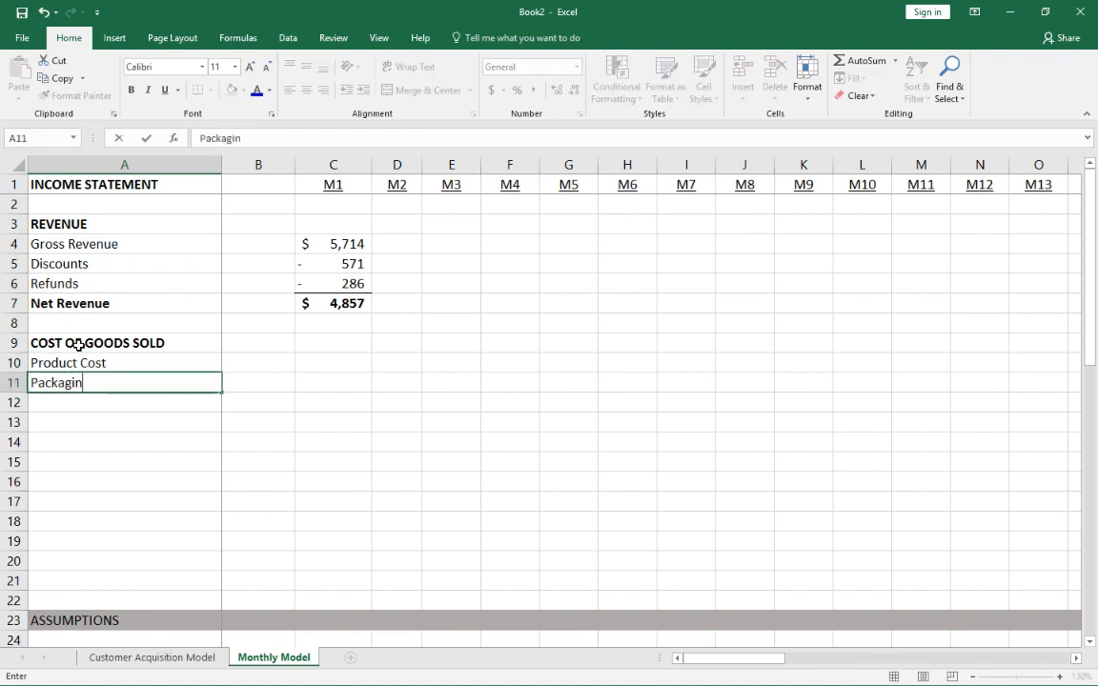
key("ctrl+b")
key("Return")
Copy the five COGS assumption labels in A31:A35 to A10:A14 under the COST OF GOODS SOLD heading
scroll(87, 340, "down", 15)
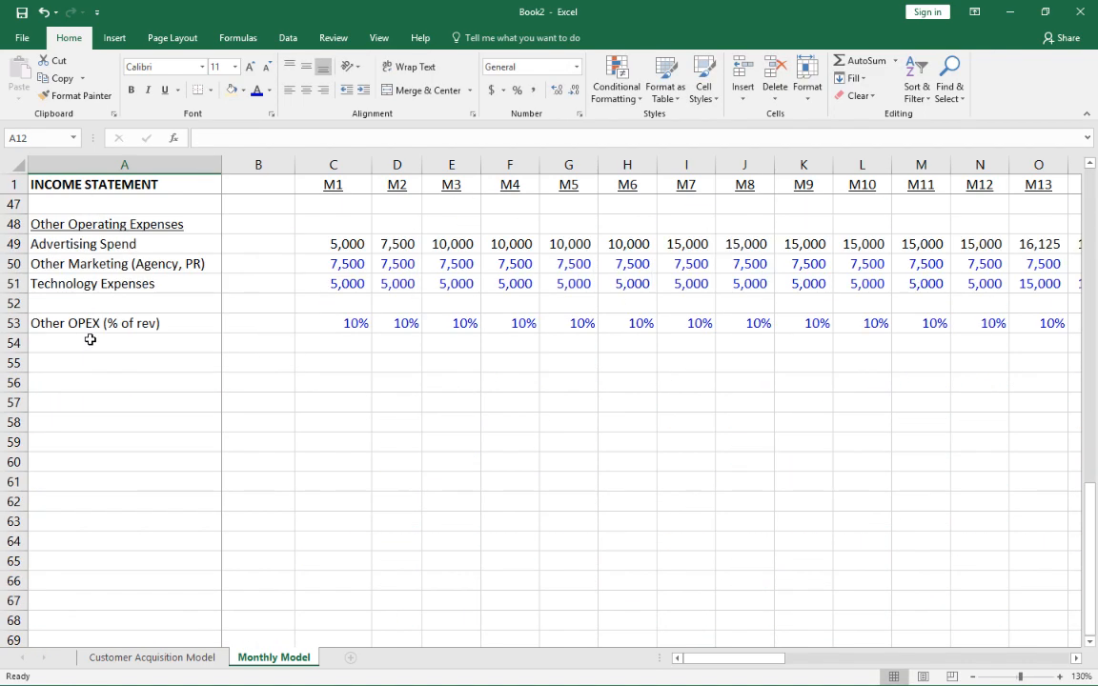
scroll(88, 340, "up", 9)
left_click_drag(97, 422, 143, 501)
key("ctrl+c")
scroll(134, 426, "up", 6)
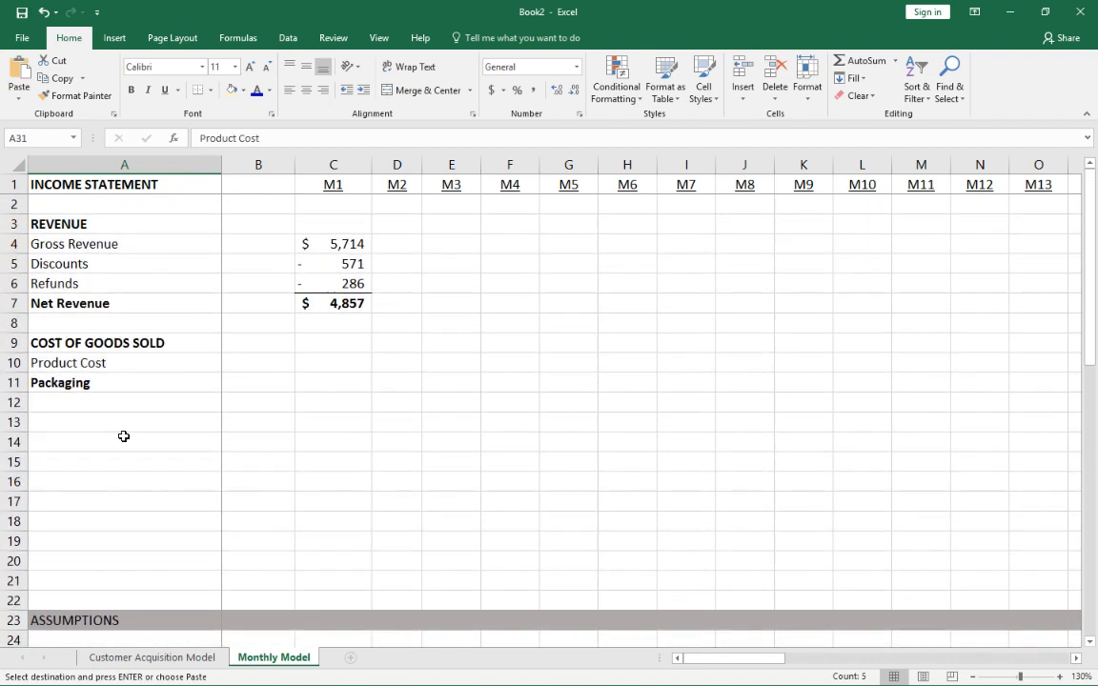
left_click(122, 365)
key("ctrl+v")
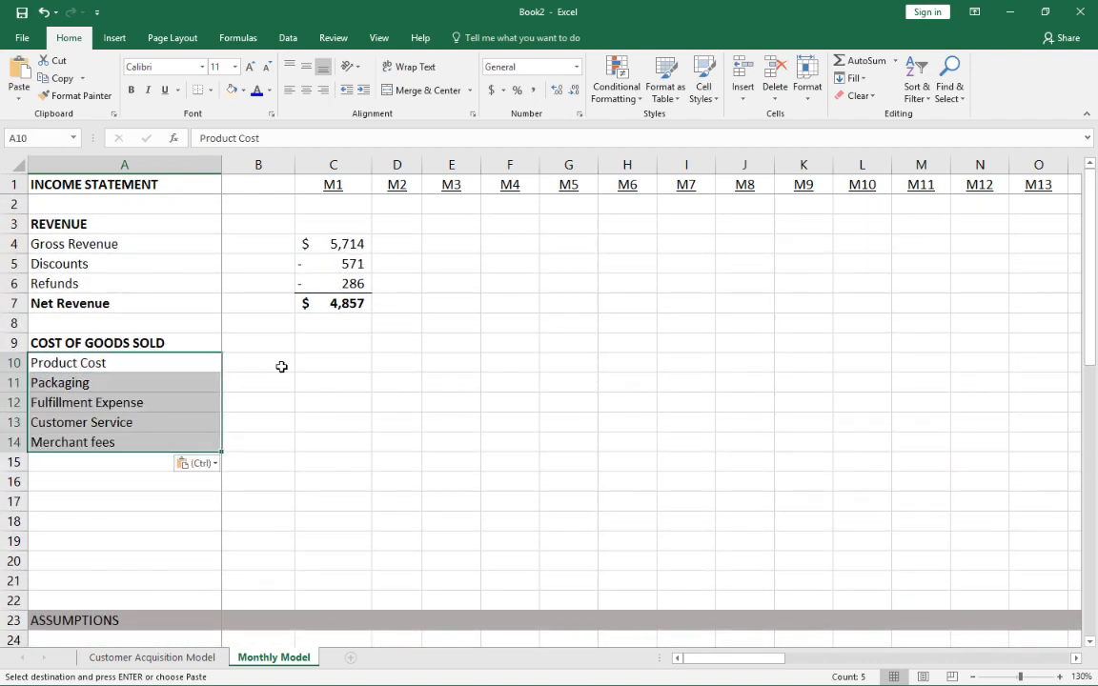
Examine the COGS assumption percentages in rows 31 to 35, especially the M1 product cost rate
left_click(333, 362)
scroll(334, 357, "down", 14)
scroll(328, 363, "up", 8)
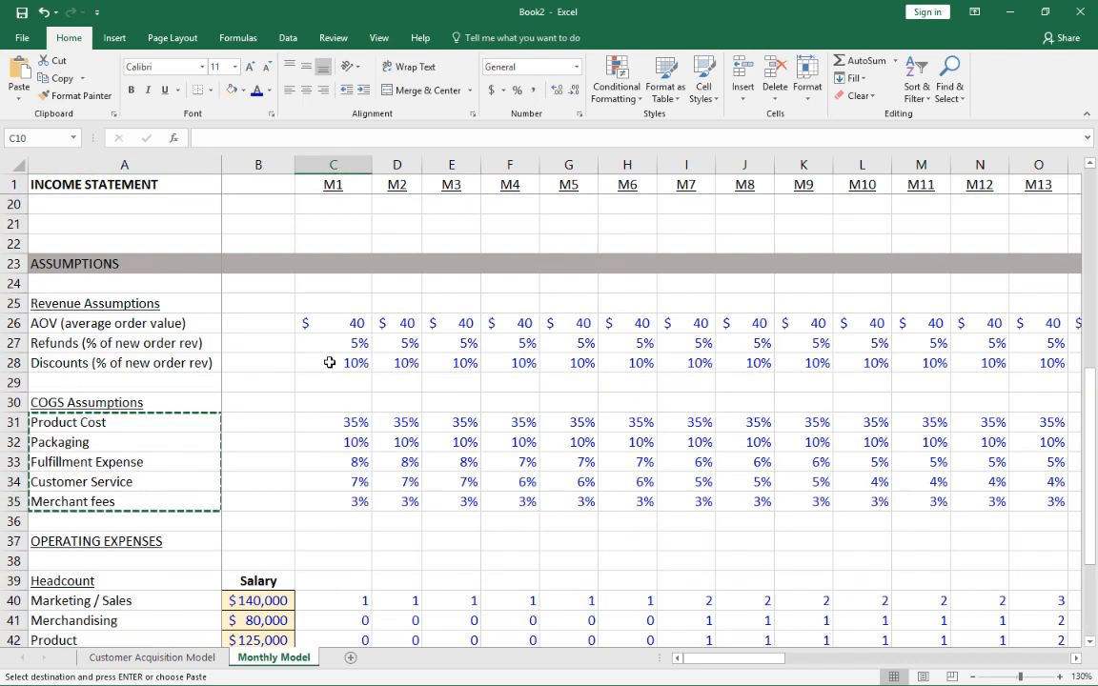
left_click(351, 424)
key("Escape")
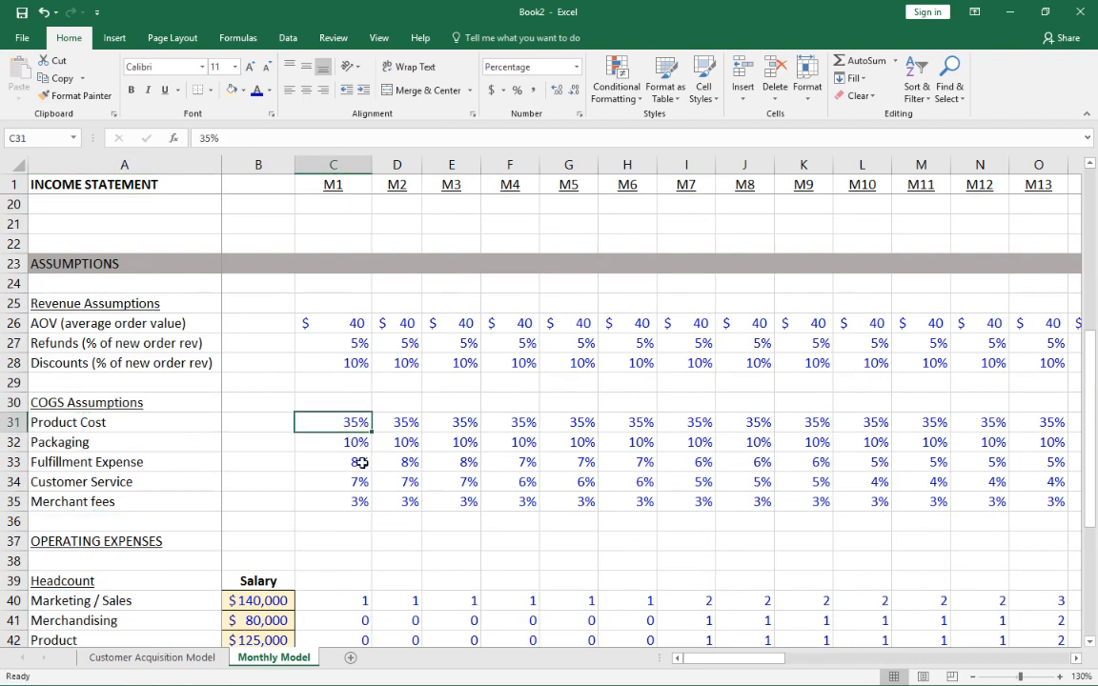
left_click(277, 469)
left_click(316, 422)
left_click(334, 440)
left_click(386, 457)
left_click(386, 427)
left_click(335, 426)
scroll(335, 405, "up", 6)
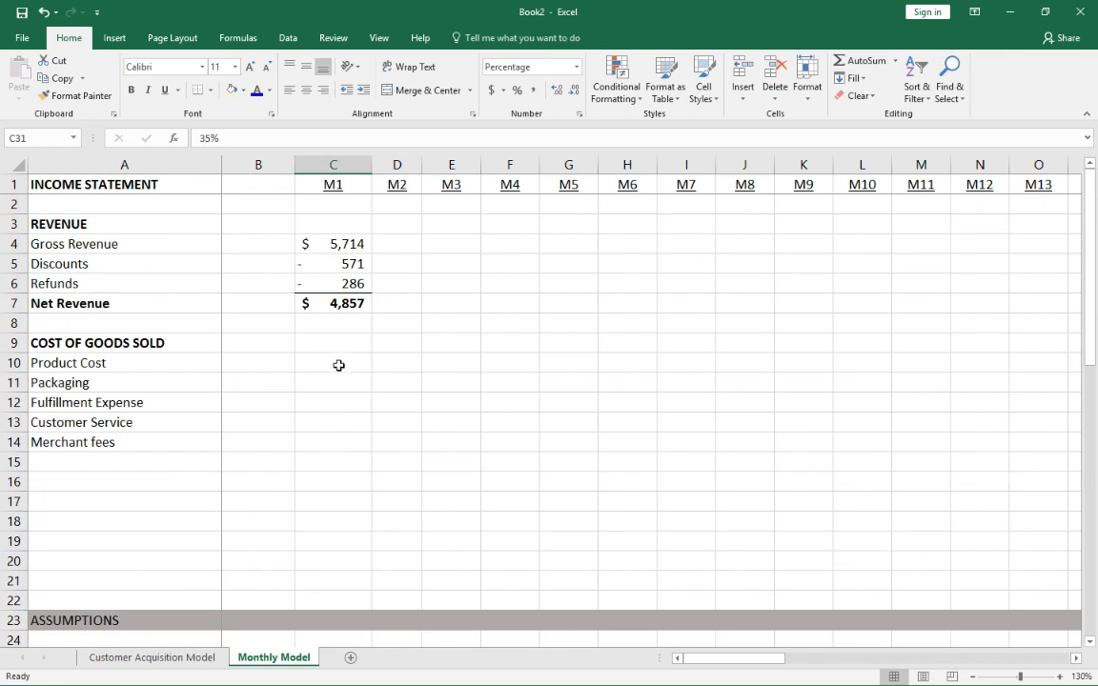
Calculate M1 product cost in C10 from net revenue and the product cost rate with =C$7*C31
left_click(339, 365)
type("=")
key("Up")
key("Up")
key("Up")
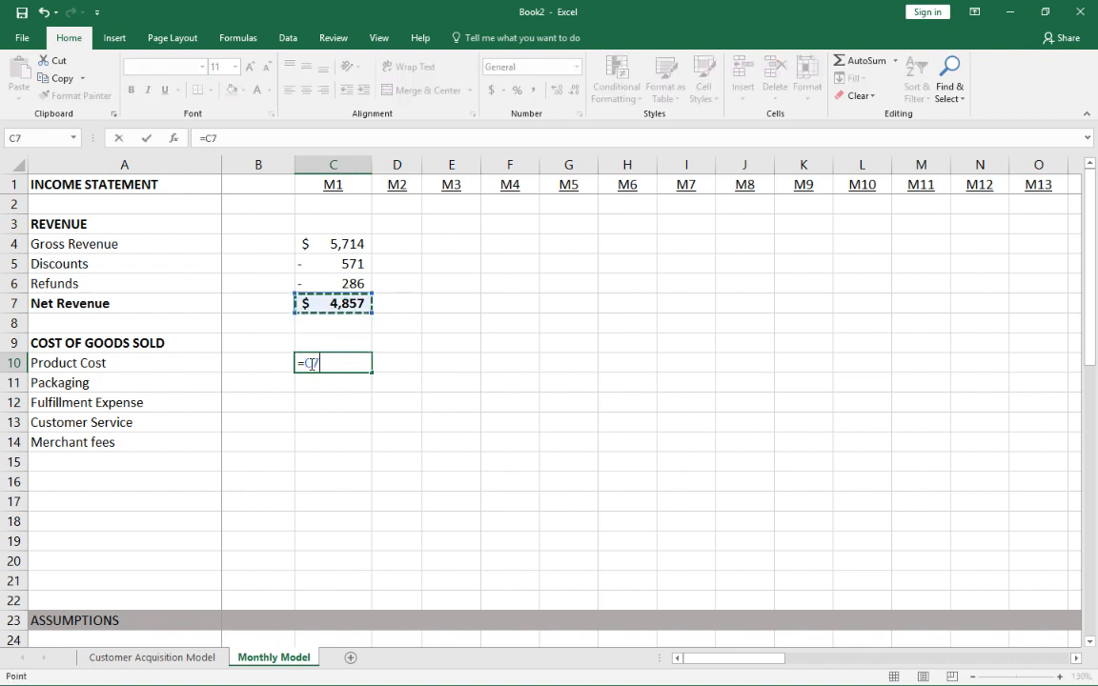
left_click(313, 363)
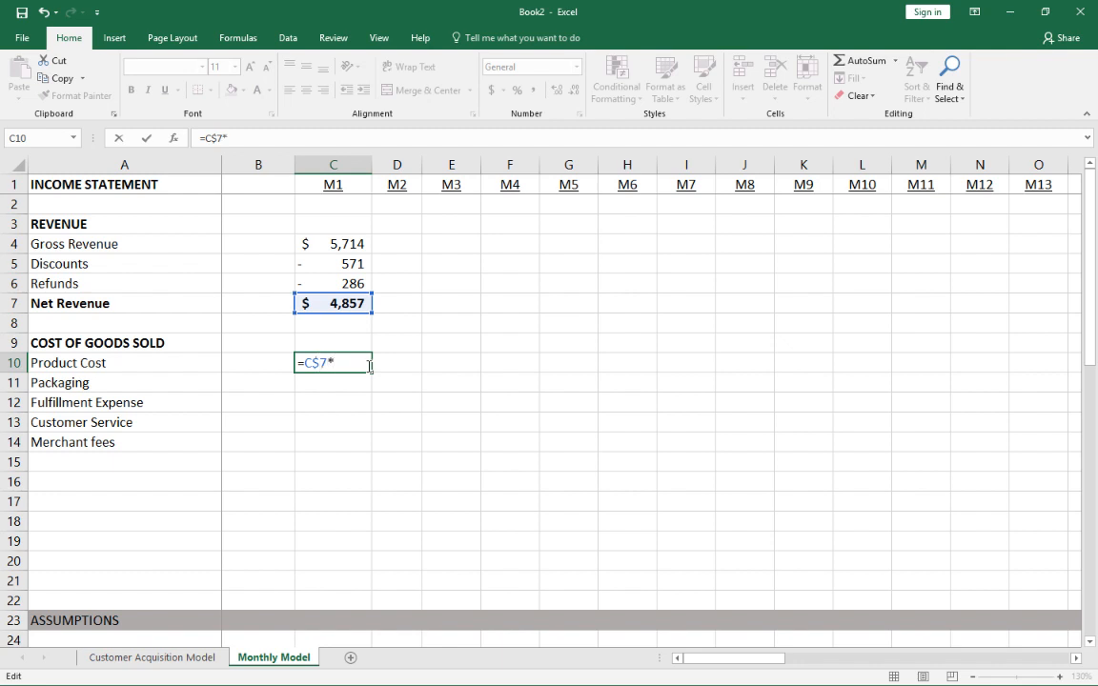
scroll(286, 344, "down", 14)
scroll(305, 346, "up", 5)
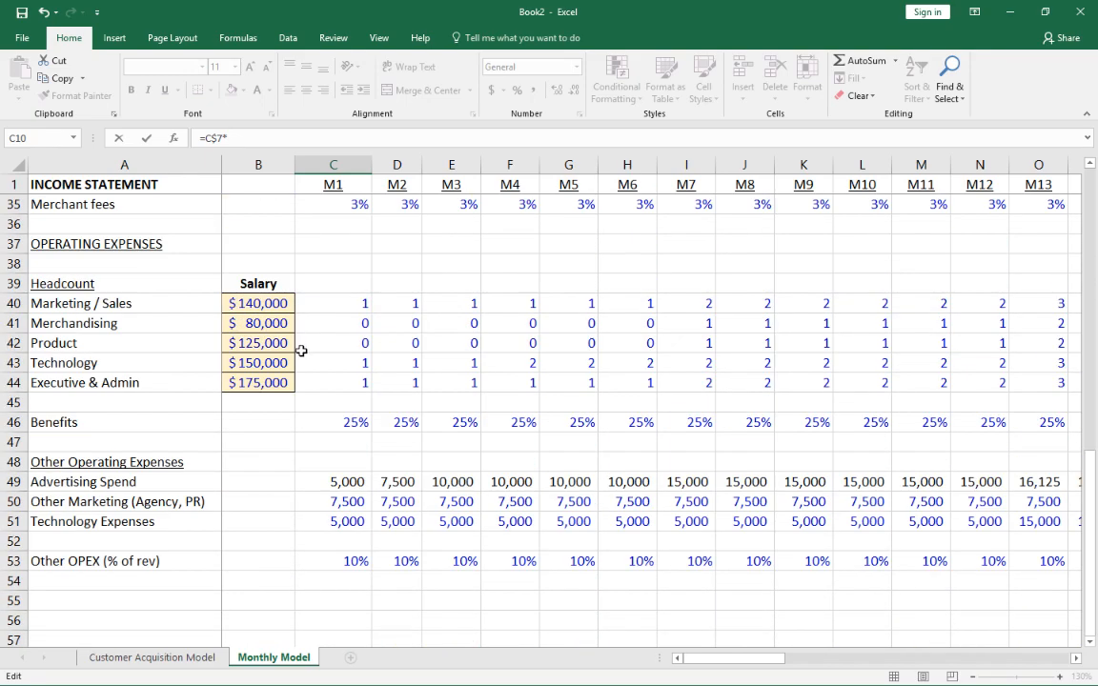
scroll(325, 349, "up", 2)
left_click(343, 361)
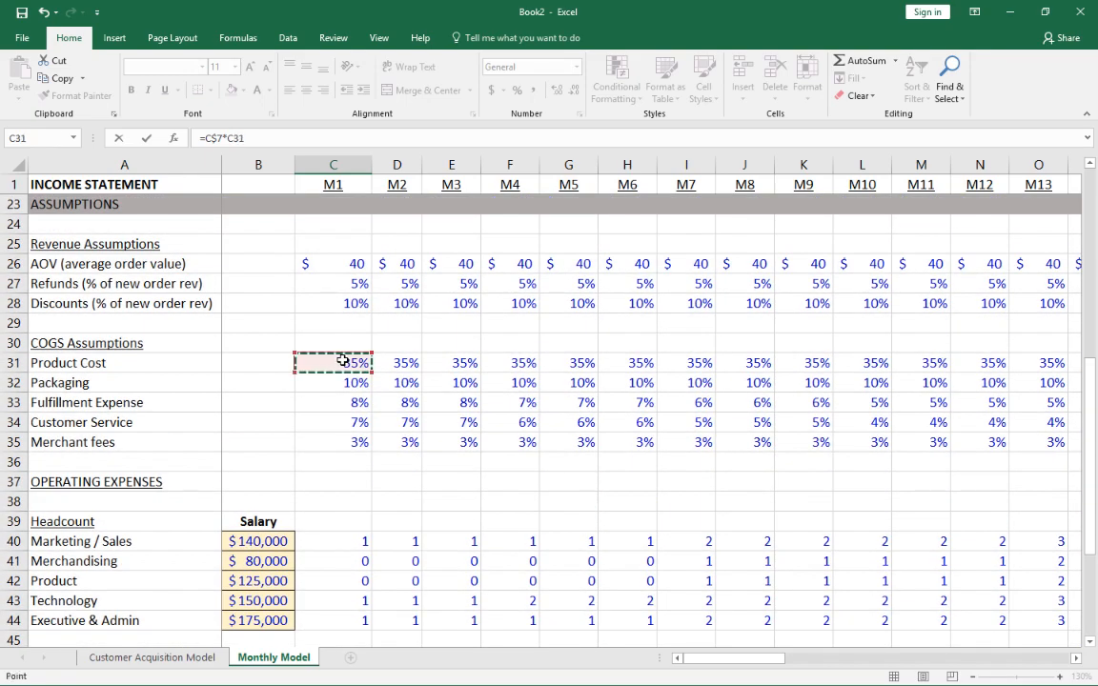
key("Return")
Copy the M1 product cost formula from C10 to packaging in C11 and compare the references in both cells
key("Up")
key("Up")
key("Up")
key("Up")
key("Up")
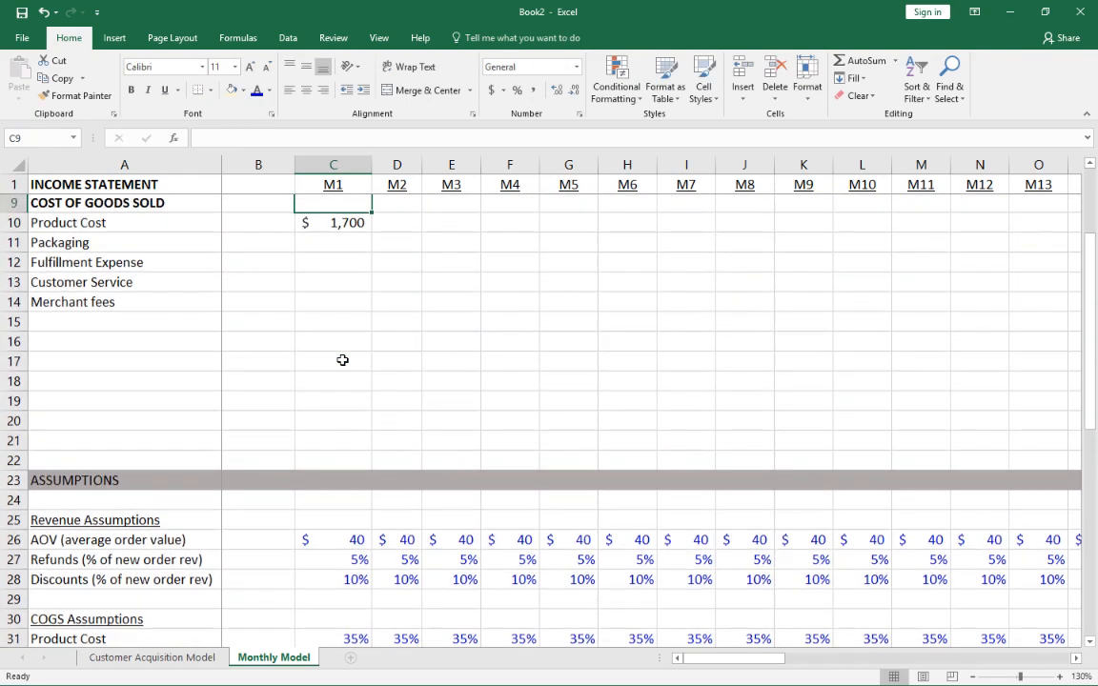
key("Down")
key("Down")
key("Down")
key("Down")
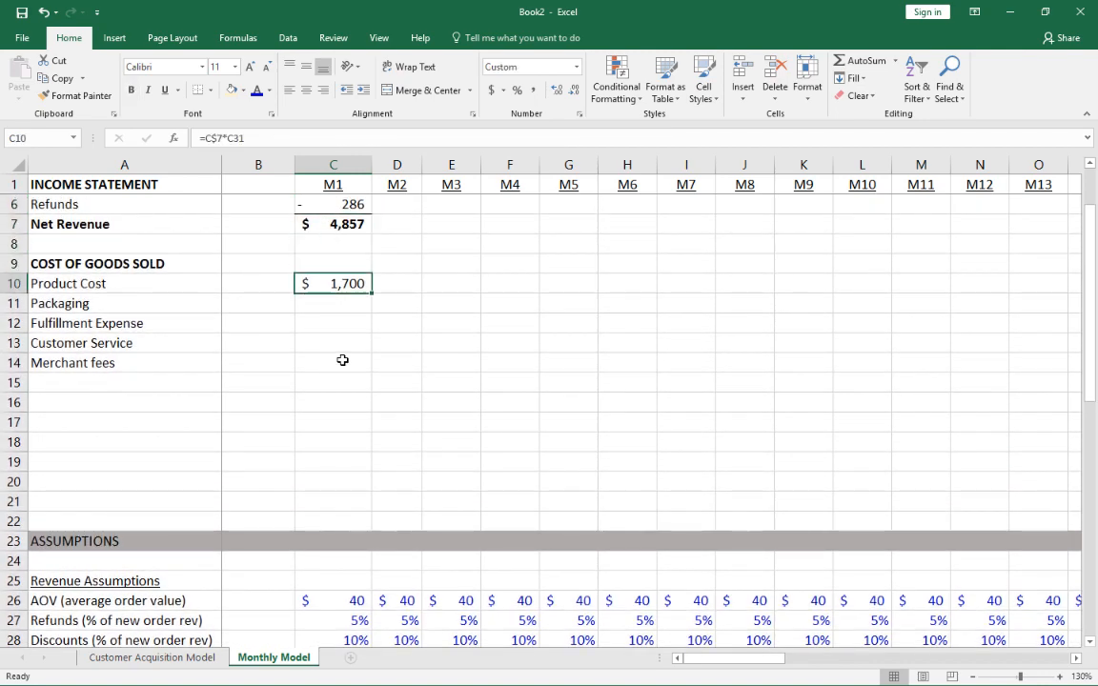
key("ctrl+c")
key("Down")
key("ctrl+v")
key("F2")
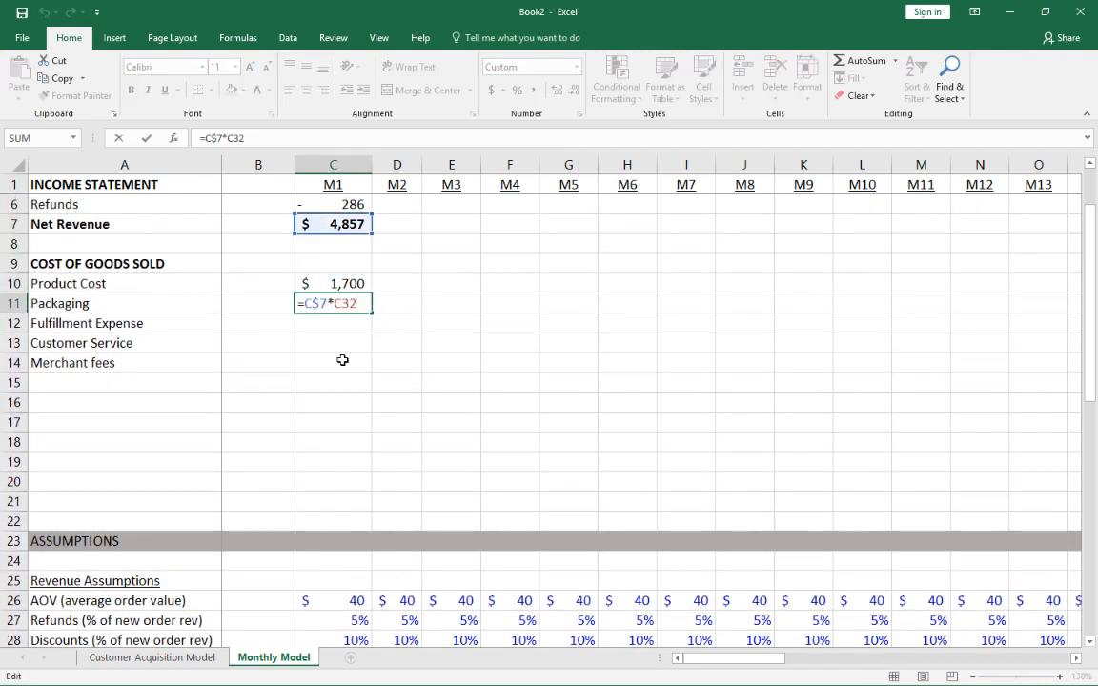
key("Escape")
key("Up")
key("F2")
key("Escape")
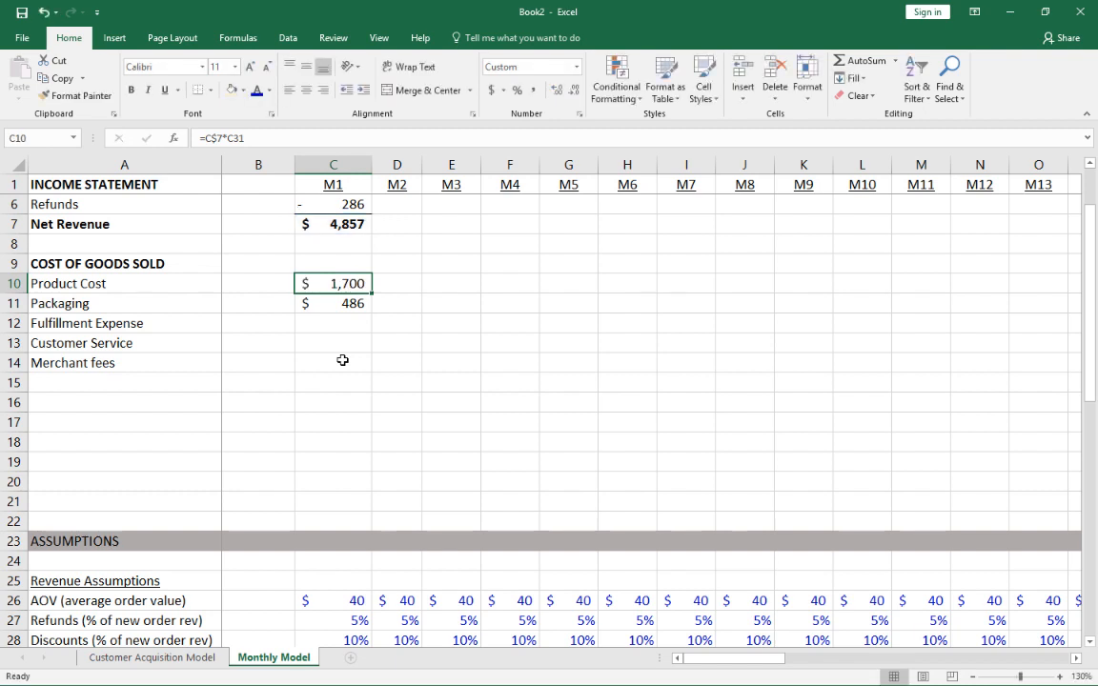
Copy the M1 packaging formula from C11 to M2 in D11 to test how its references shift
key("Down")
key("ctrl+c")
key("Right")
key("ctrl+v")
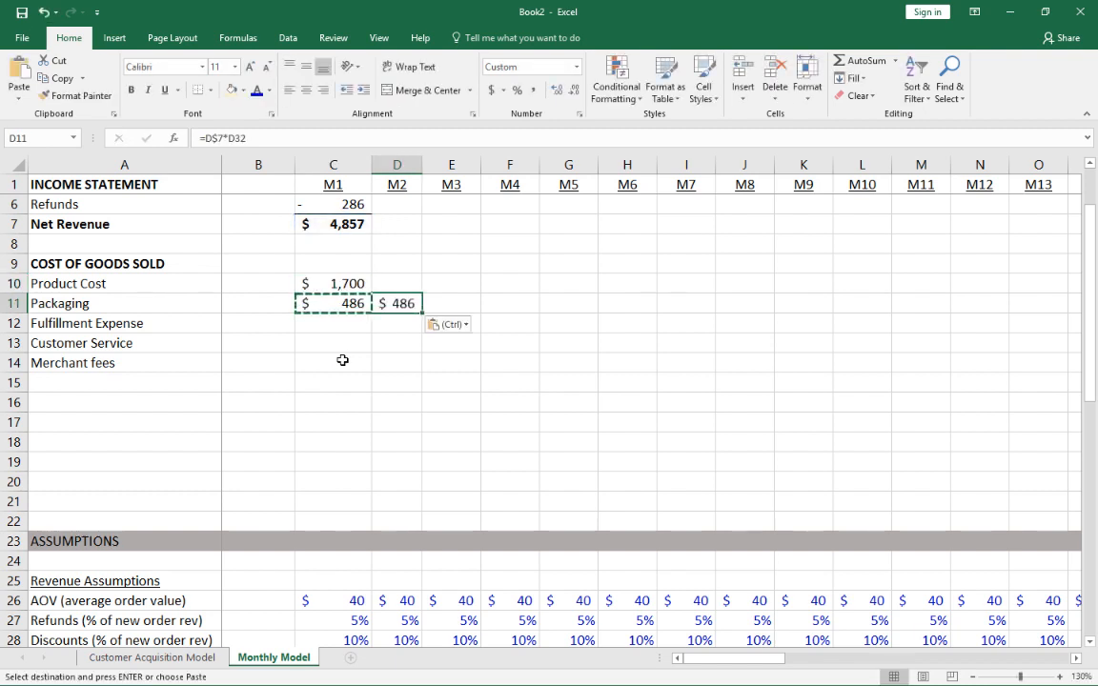
key("F2")
key("Escape")
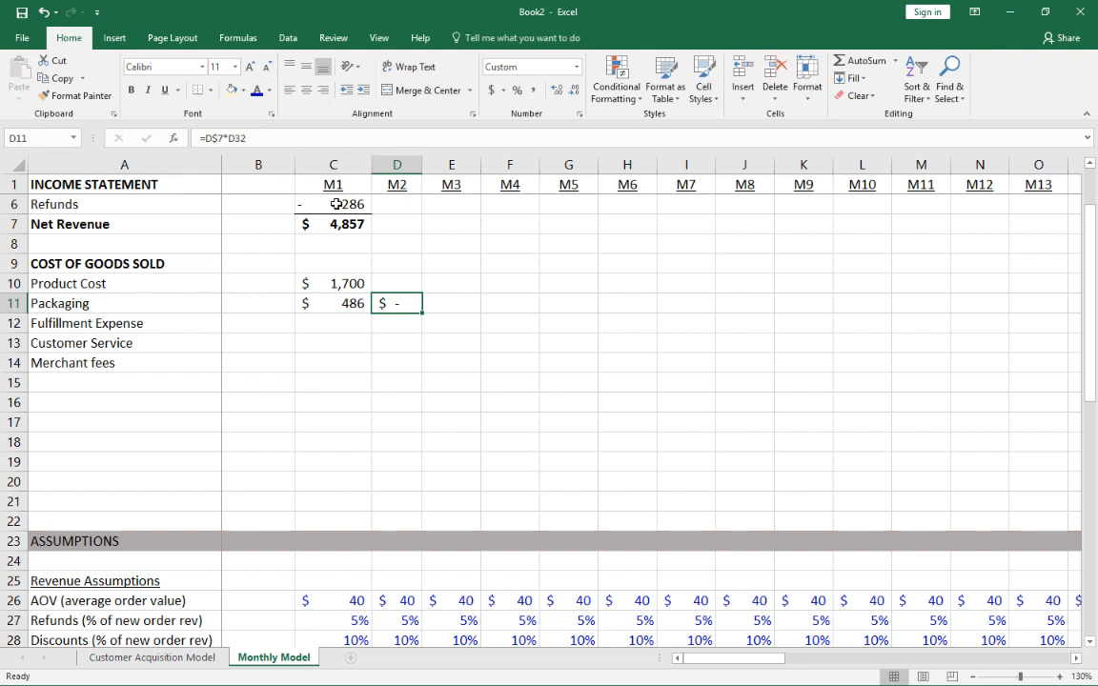
Copy the M1 packaging formula from C11 down to fulfillment expense in C12
key("Left")
key("ctrl+c")
key("Down")
key("ctrl+v")
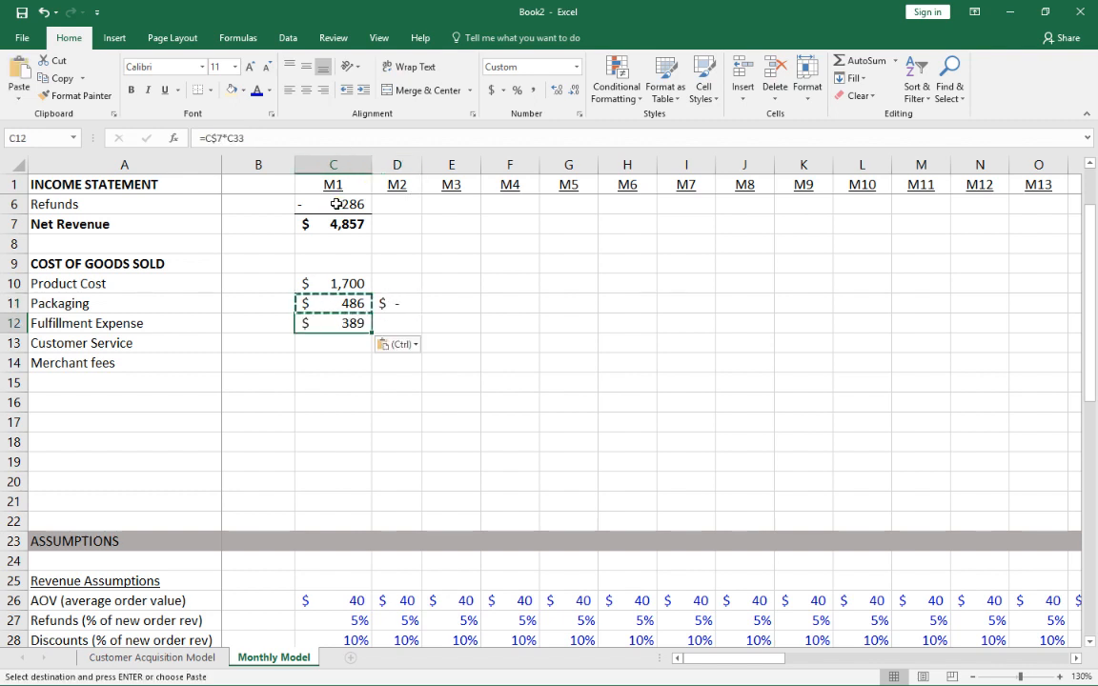
Check the net revenue and assumption references in the M1 cost formulas in C10:C12
key("F2")
key("Escape")
key("Up")
key("F2")
key("Escape")
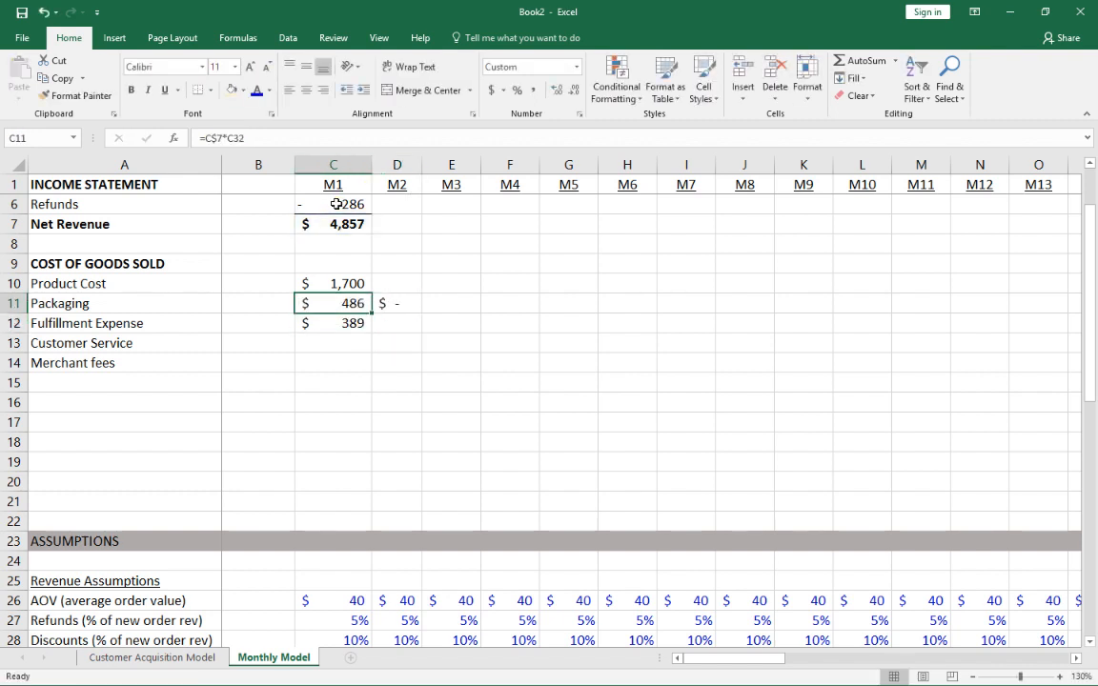
key("Up")
key("F2")
key("Escape")
key("Down")
key("F2")
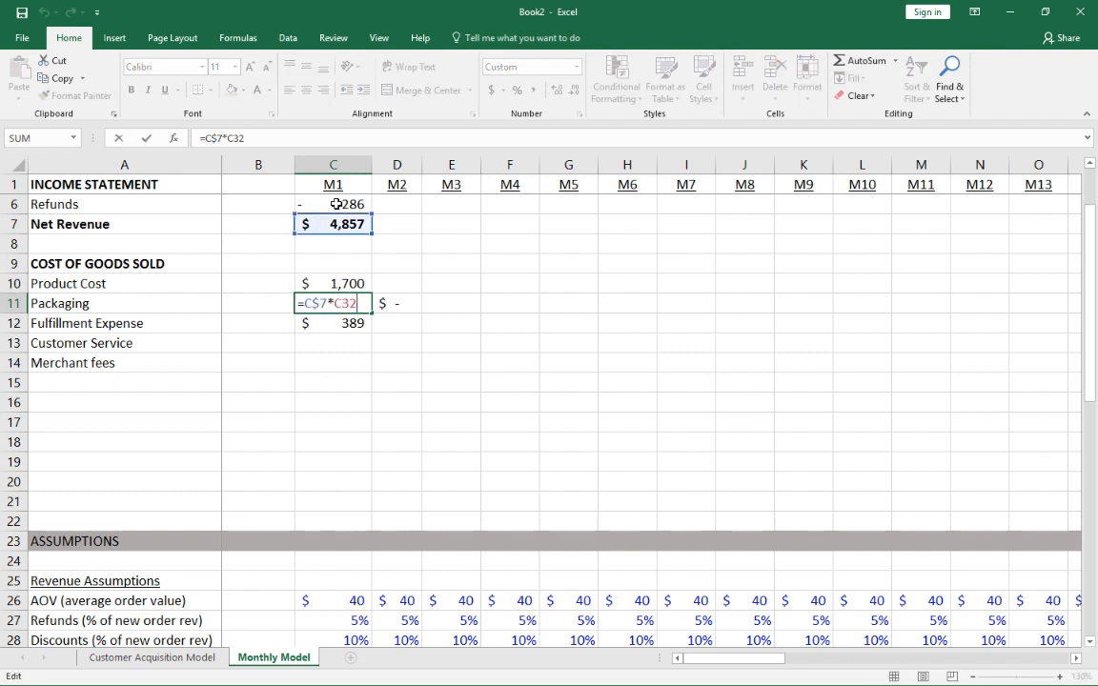
key("Escape")
key("Down")
key("Up")
key("Up")
key("F2")
key("Escape")
key("Down")
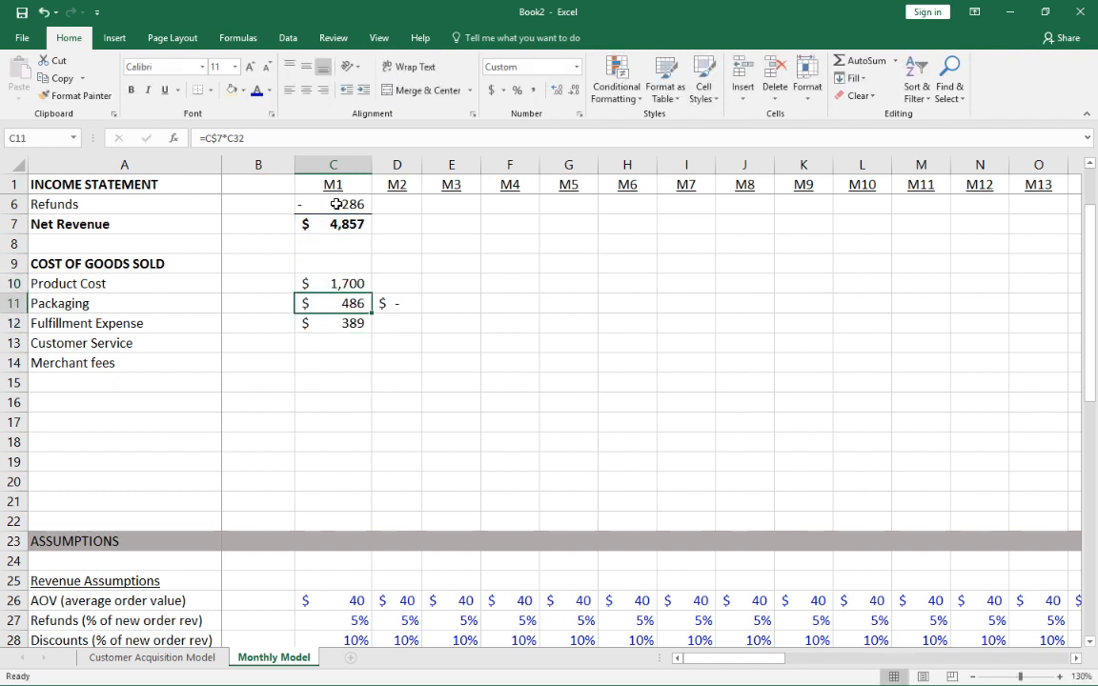
Clear the test packaging formula from M2 in D11
key("Down")
key("Up")
key("Up")
key("Up")
key("Right")
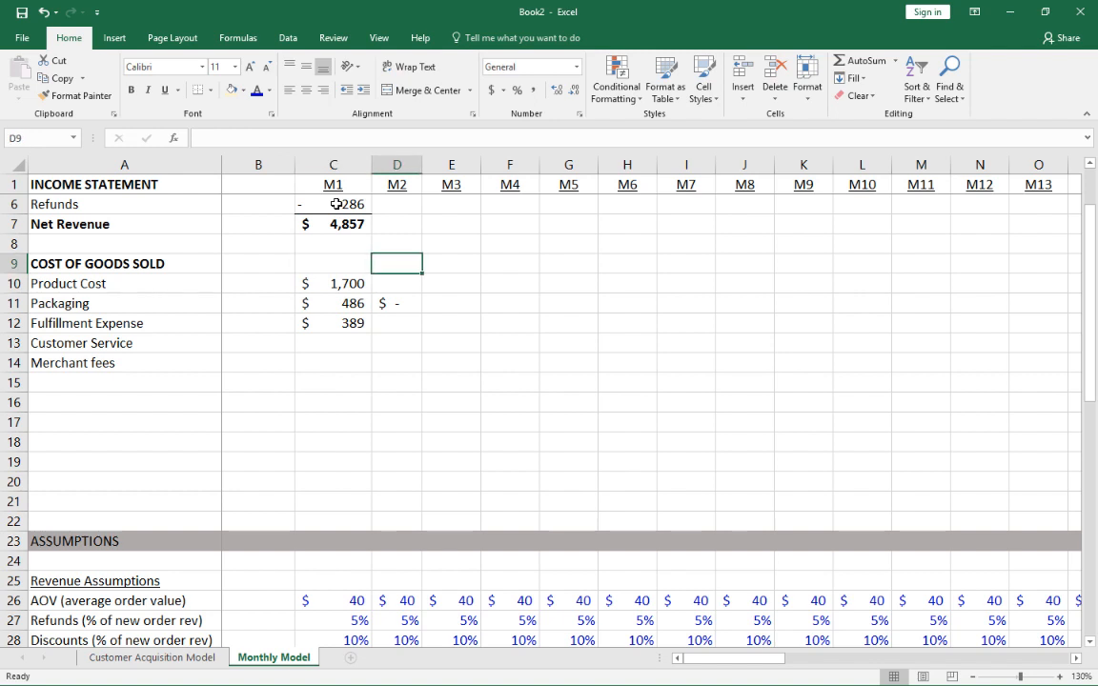
key("Down")
key("Down")
Copy the M1 fulfillment expense formula from C12 to customer service in C13 and merchant fees in C14
key("Left")
key("Up")
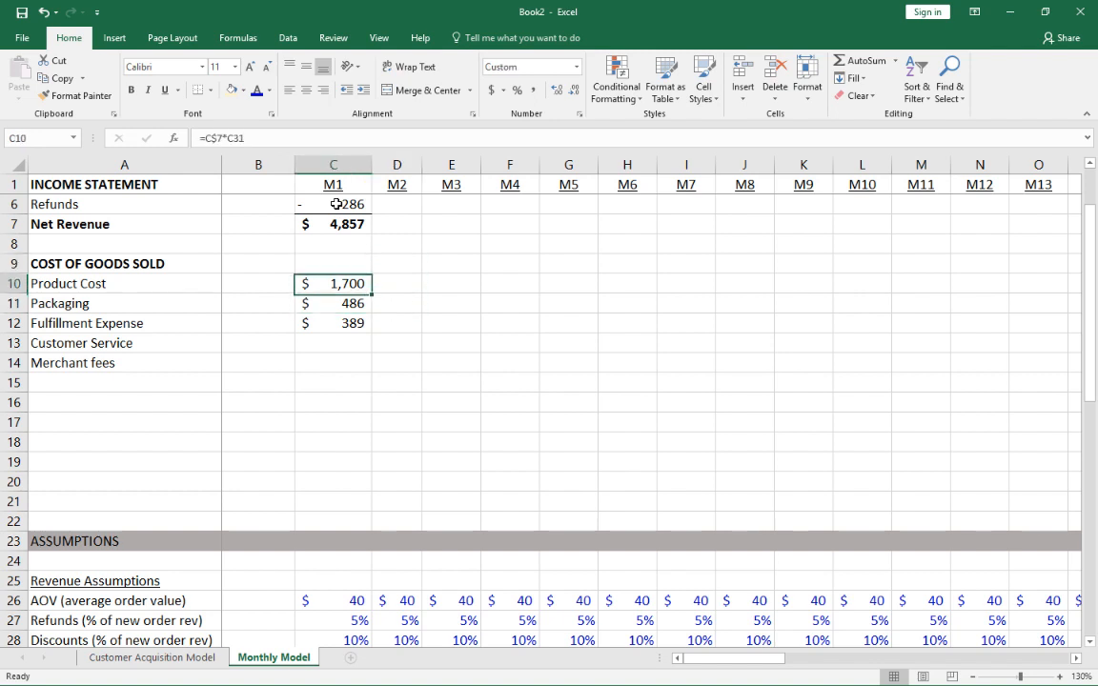
key("Down")
key("Down")
key("ctrl+c")
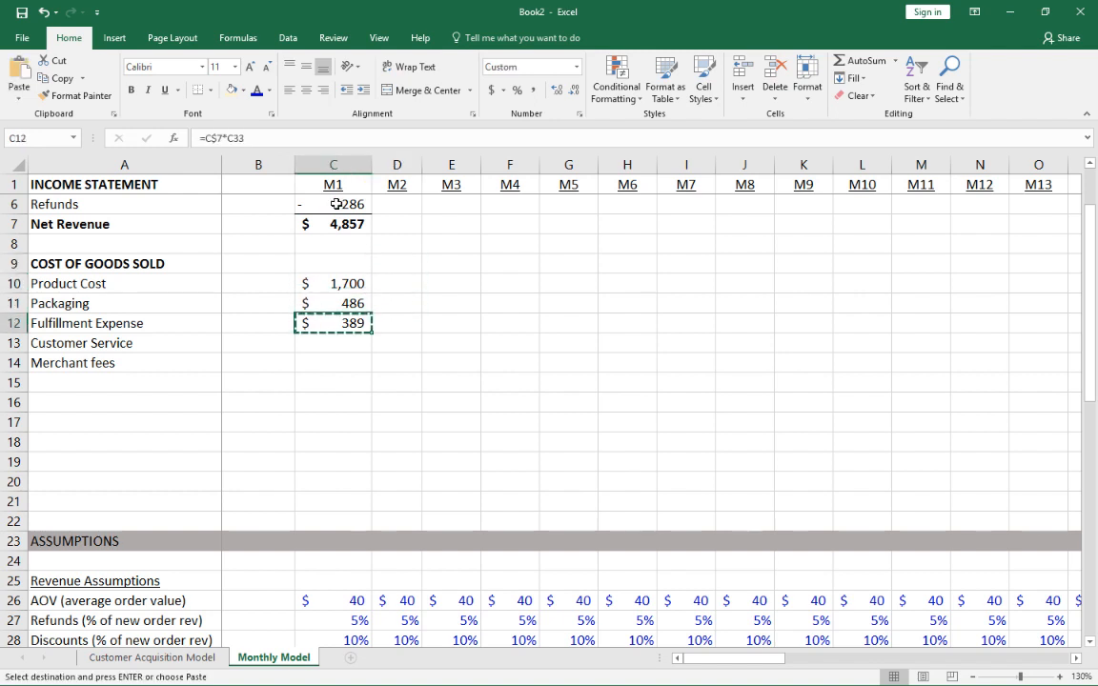
key("Down")
key("ctrl+v")
key("Down")
key("ctrl+v")
key("Up")
key("Escape")
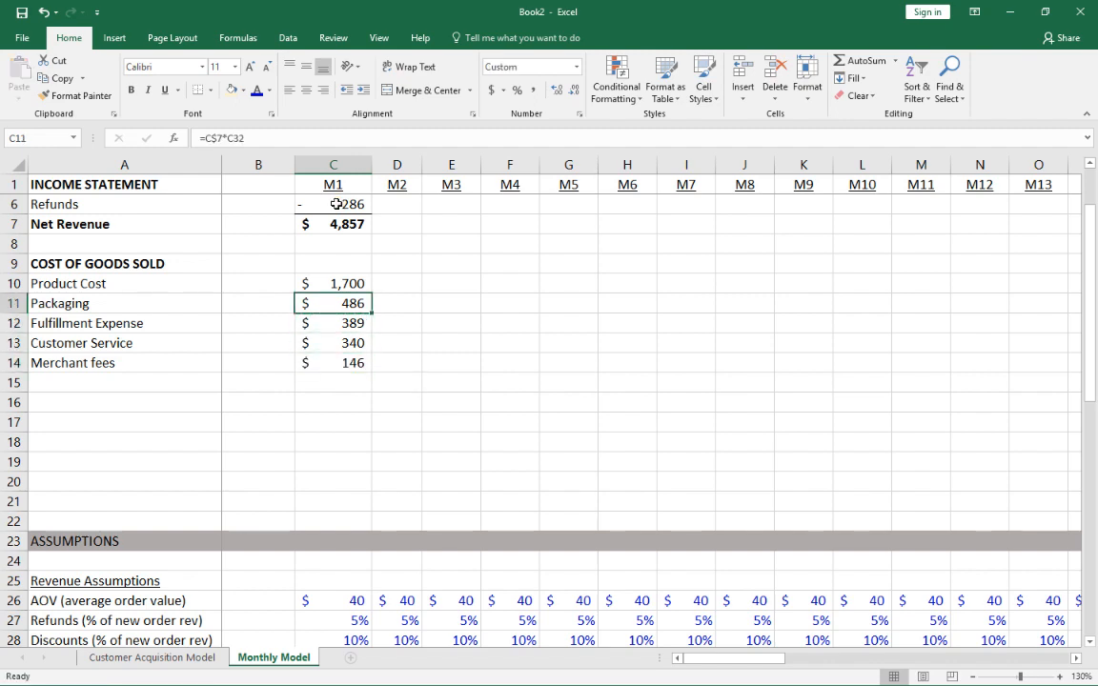
Enter the label Total COGS in A15 below the merchant fees line
scroll(476, 297, "up", 2)
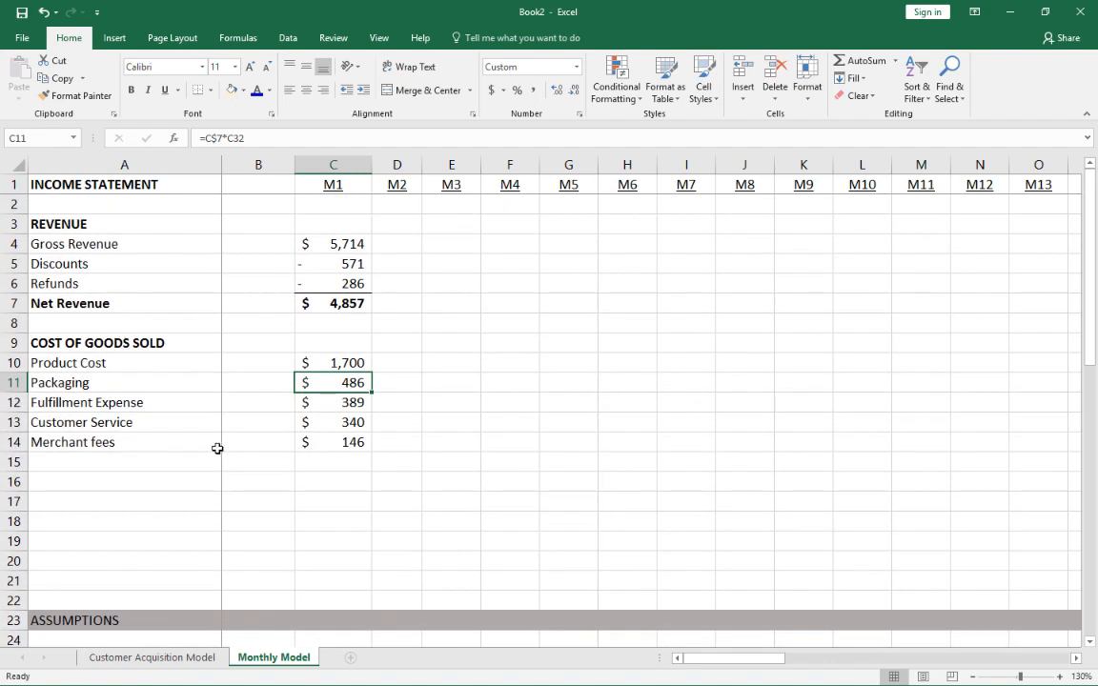
left_click(168, 462)
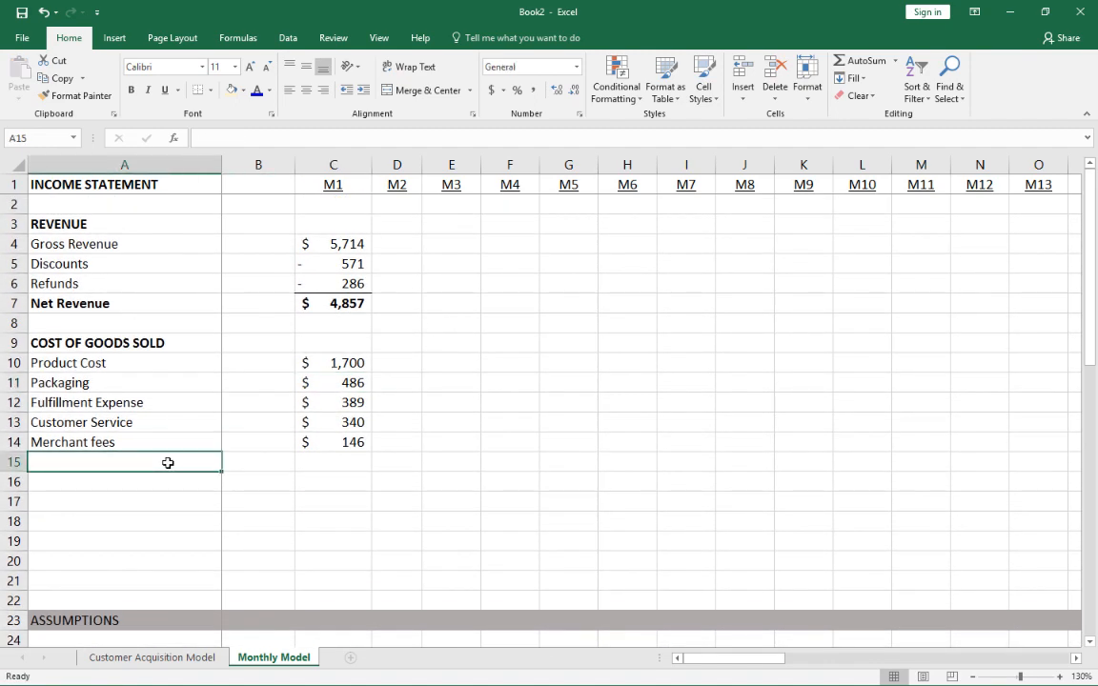
type("Total COG")
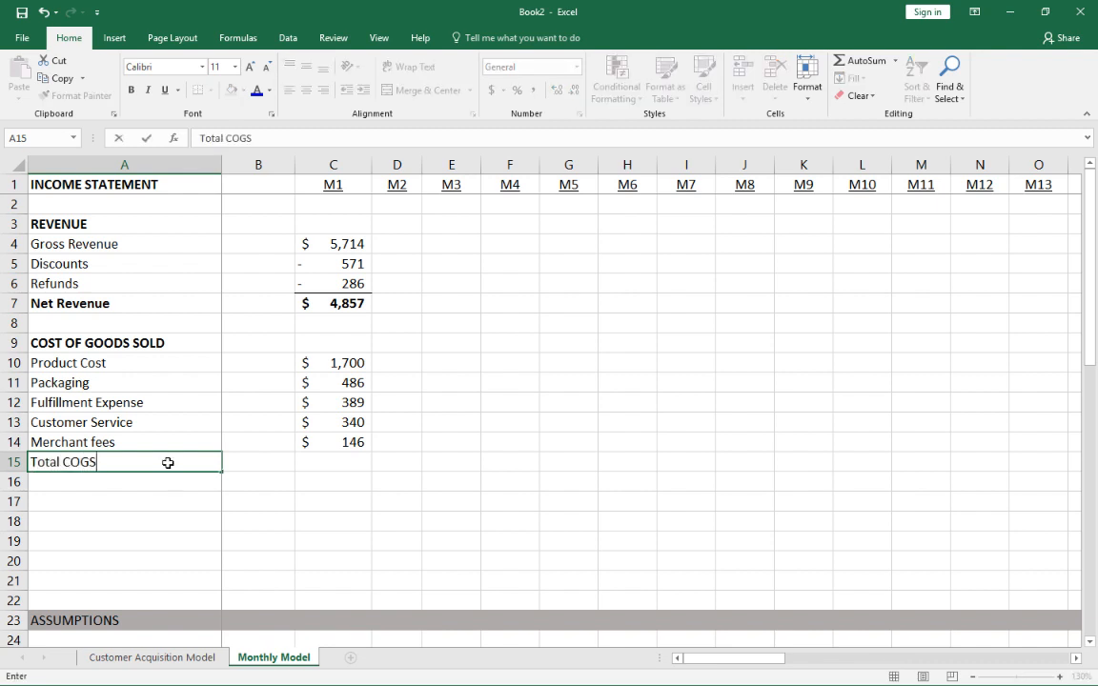
type("S")
key("Up")
key("Right")
key("Right")
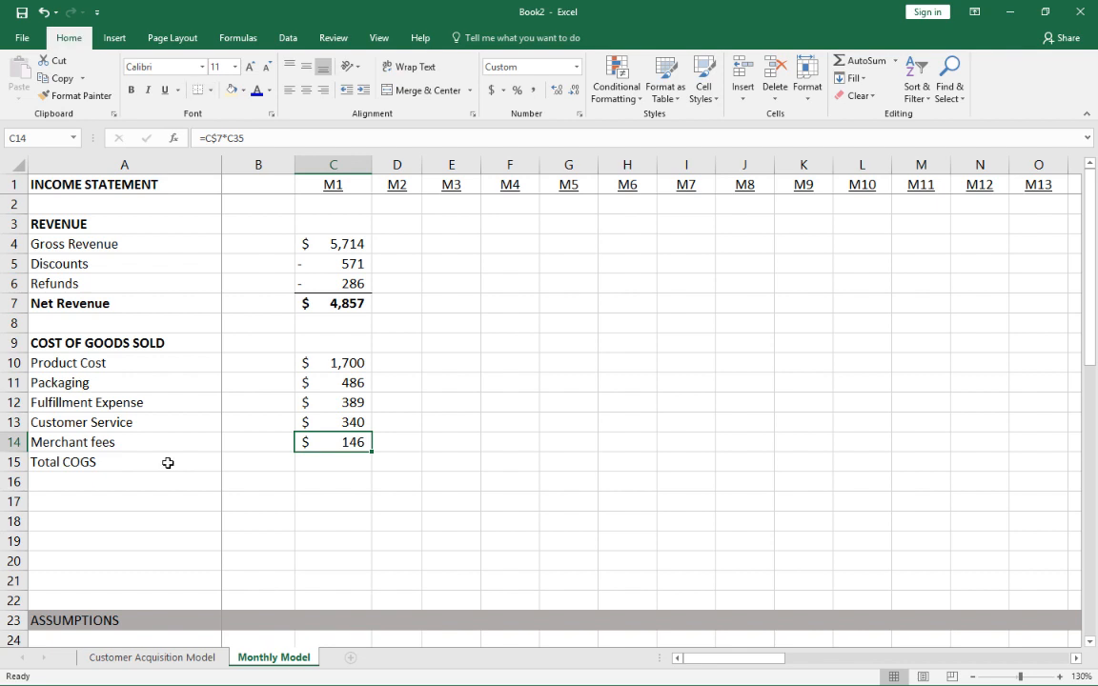
Add a bottom border below the M1 merchant fees in C14 and bold the Total COGS row 15
key("Left")
key("Left")
key("Right")
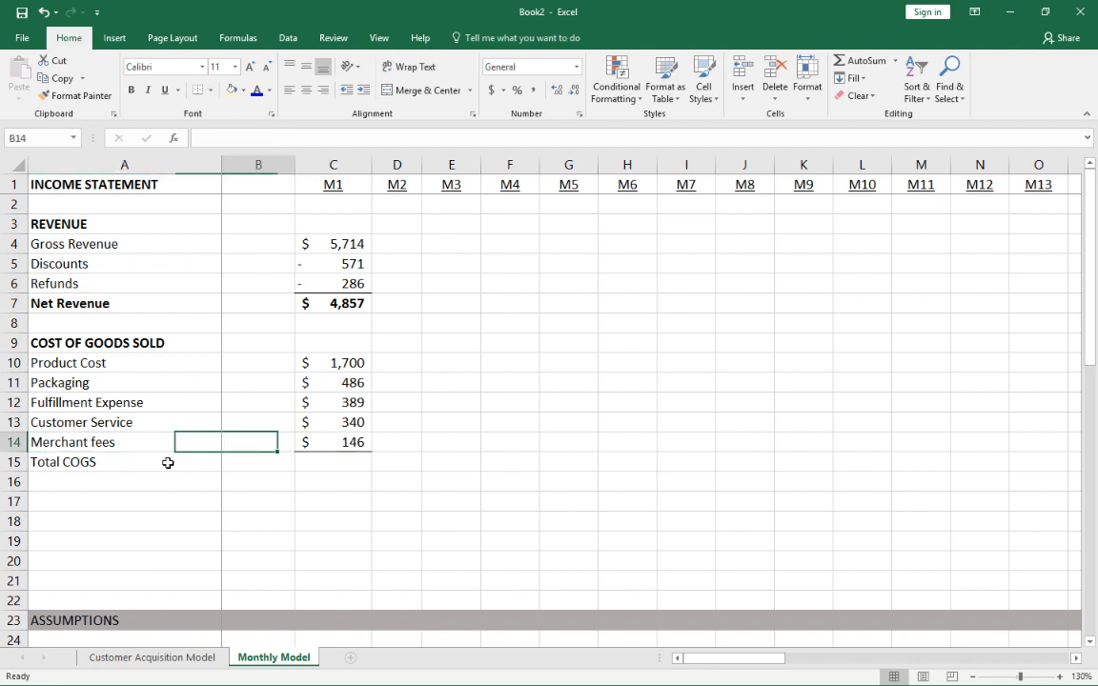
key("Left")
key("Down")
key("shift+space")
key("ctrl+b")
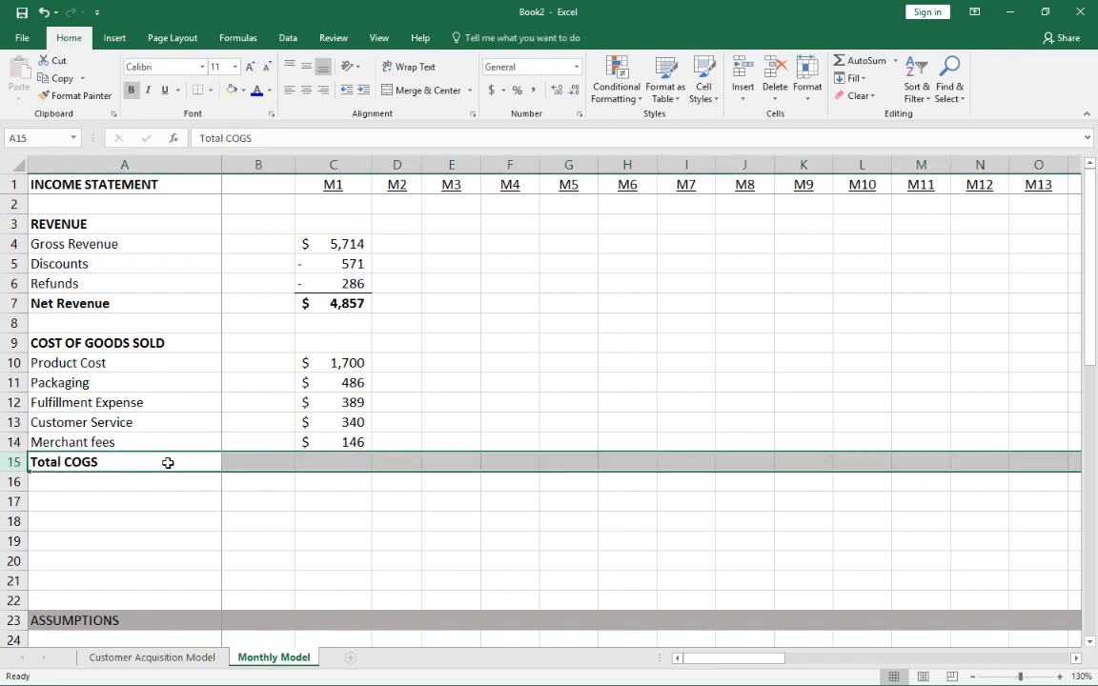
Total the M1 cost lines in C15 with the formula =SUM(C10:C14)
key("Right")
key("Right")
type("=sum(")
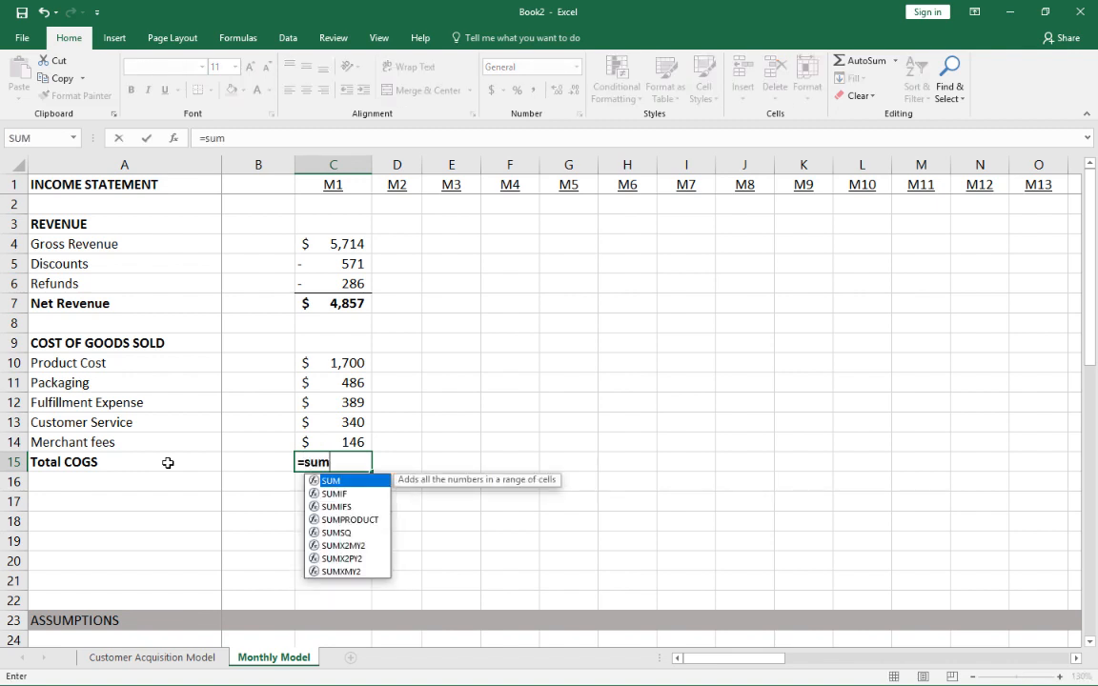
key("Up")
key("shift+Up")
key("shift+Up")
key("shift+Up")
key("shift+Up")
type(")")
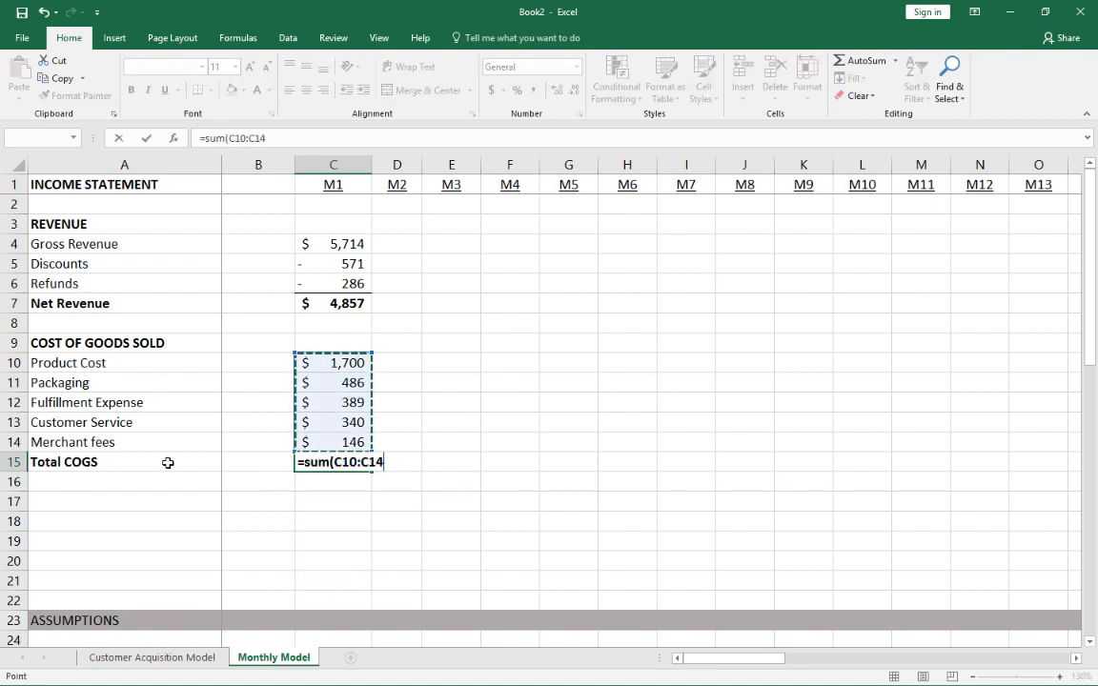
key("ctrl+Return")
key("Up")
key("Down")
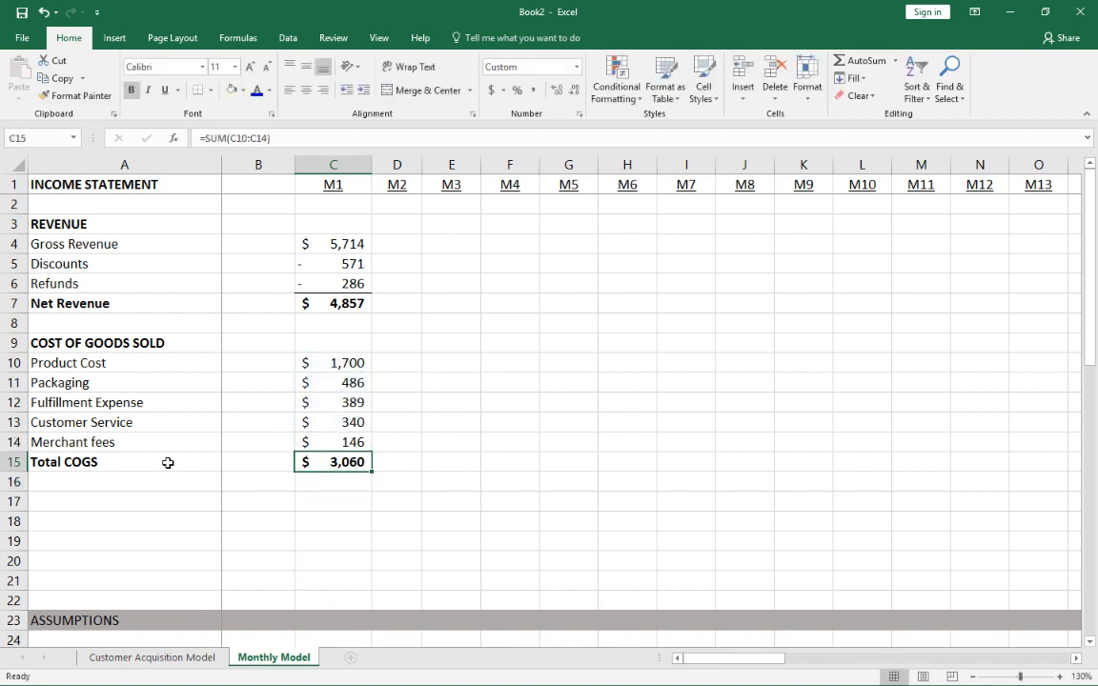
Enter the label GROSS PROFIT in A17 and make row 17 bold
key("Down")
key("Down")
key("Left")
key("Left")
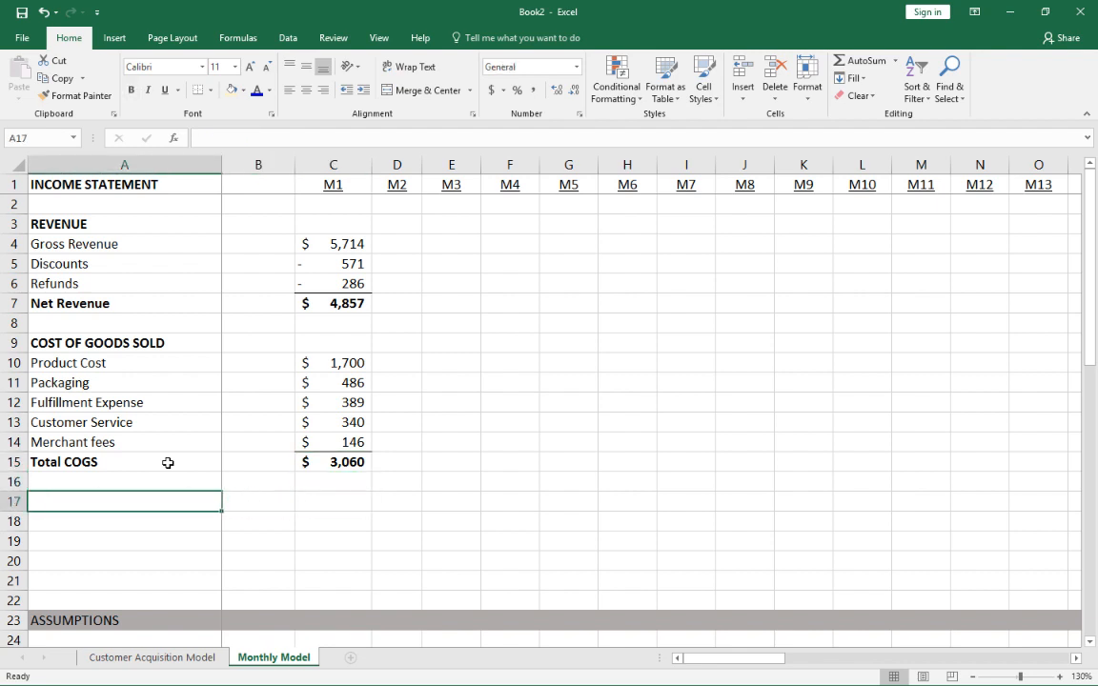
type("G")
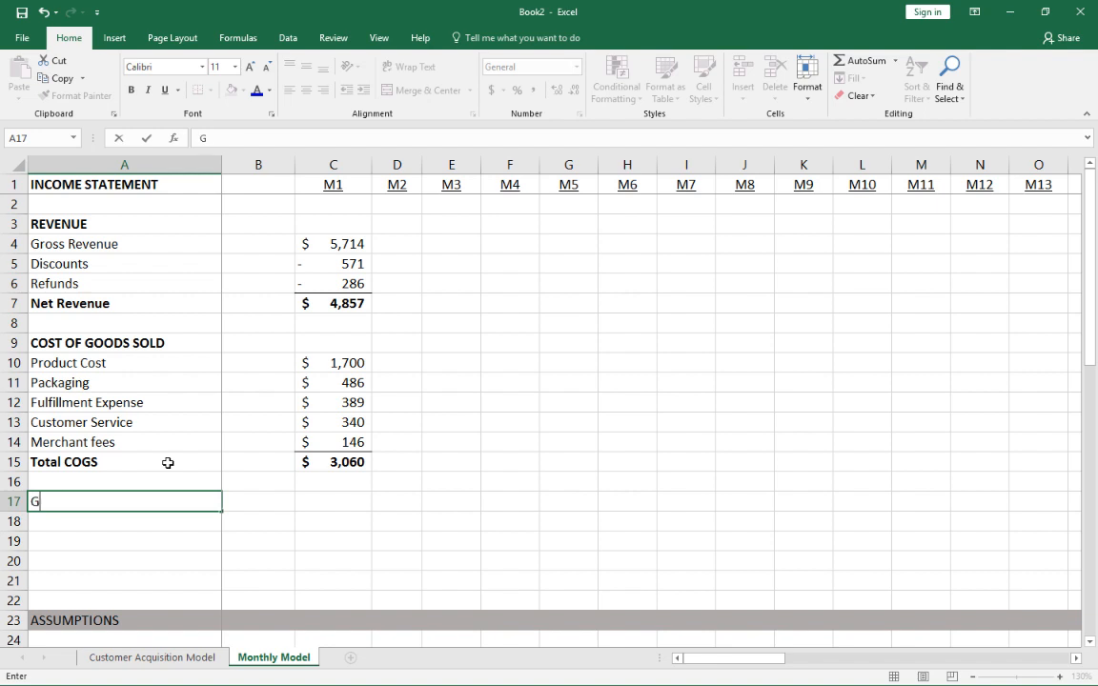
type("roROSS PROFIT")
key("Return")
key("Up")
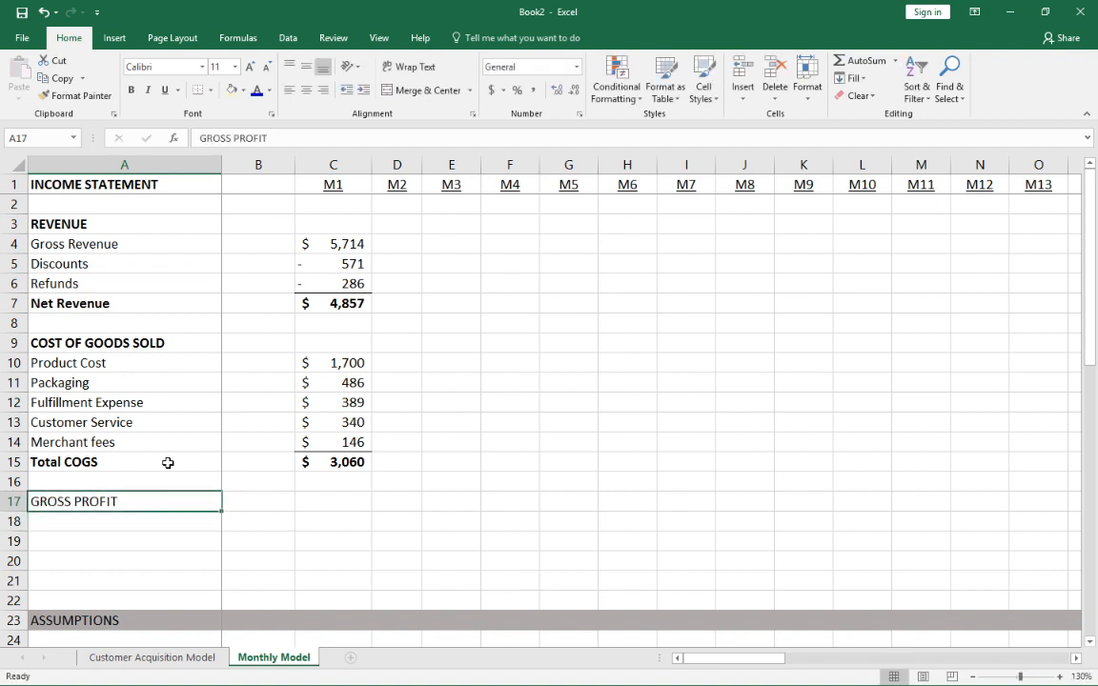
key("shift+space")
key("ctrl+b")
Calculate M1 gross profit in C17 as net revenue minus total COGS with =C7-C15
key("Right")
key("Right")
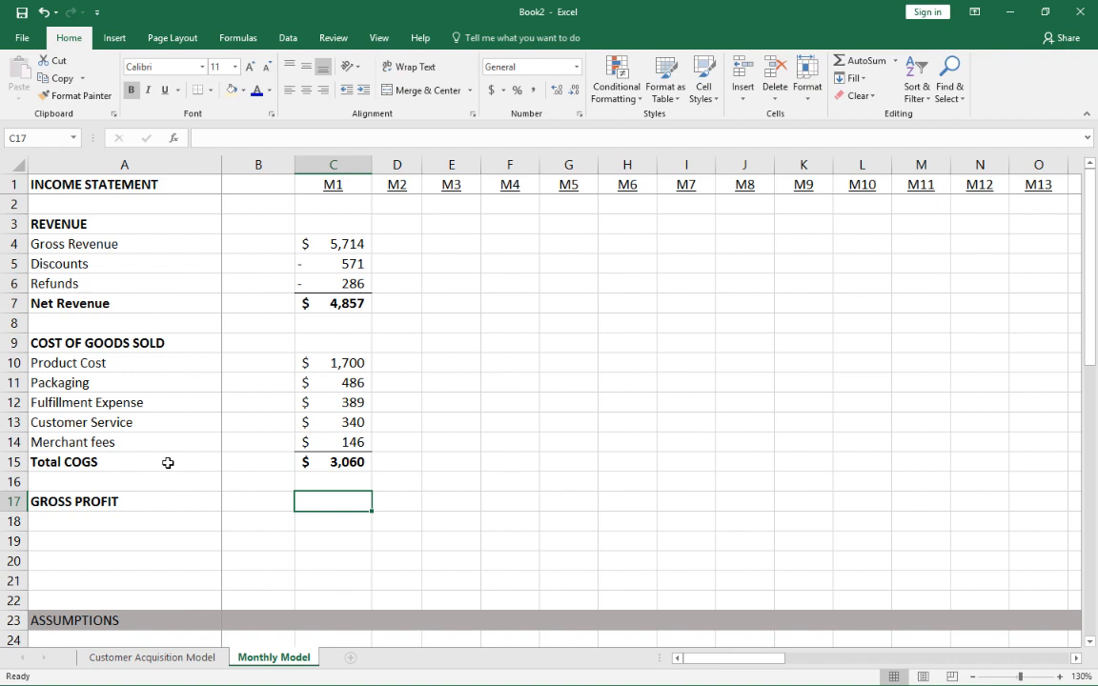
type("=")
key("Up")
key("Up")
key("Up")
key("Up")
key("Up")
key("Up")
key("Up")
key("Up")
key("Up")
key("Up")
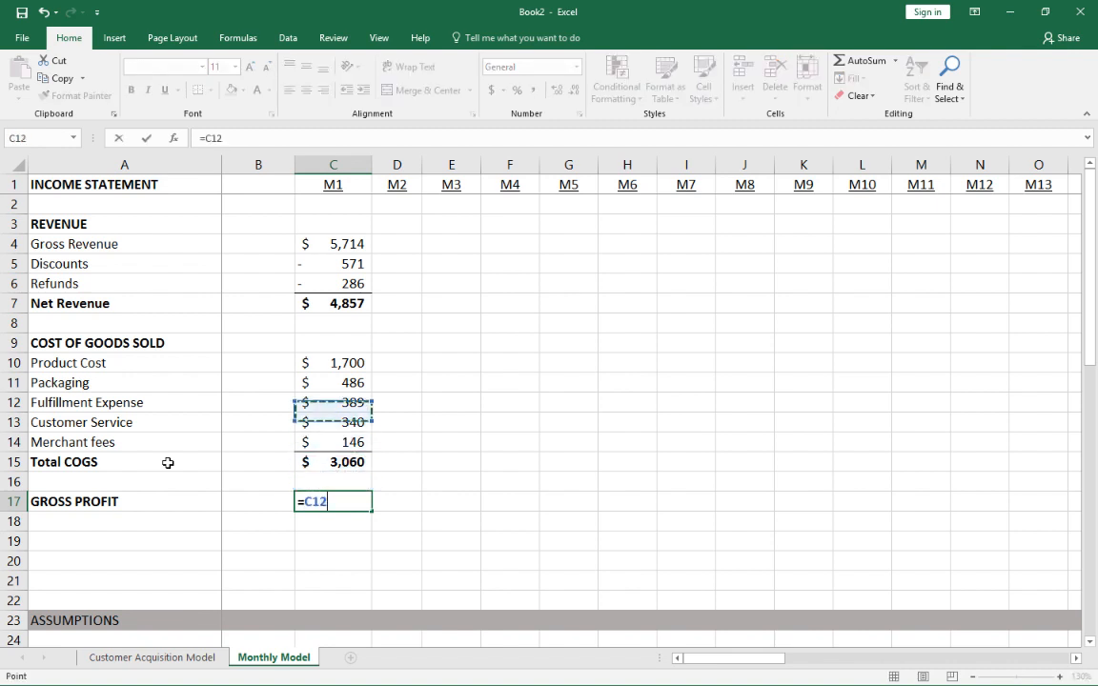
key("Up")
key("Down")
type("-")
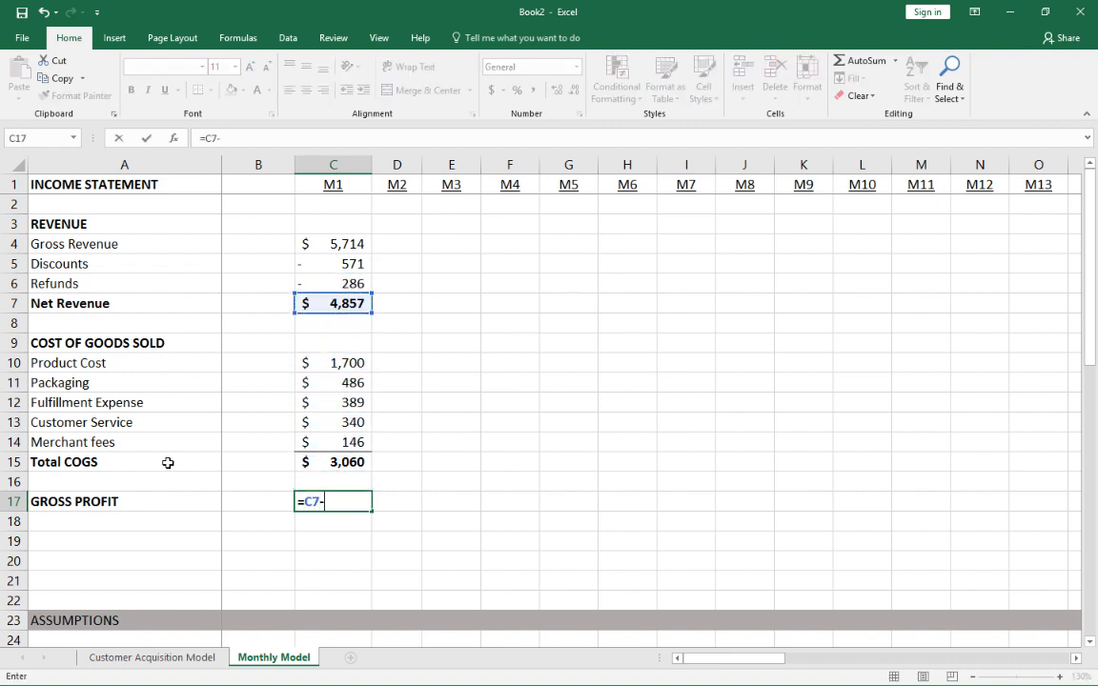
key("Up")
key("Up")
key("ctrl+Return")
Enter the label Gross Margin % in A18 and italicize row 18
key("Down")
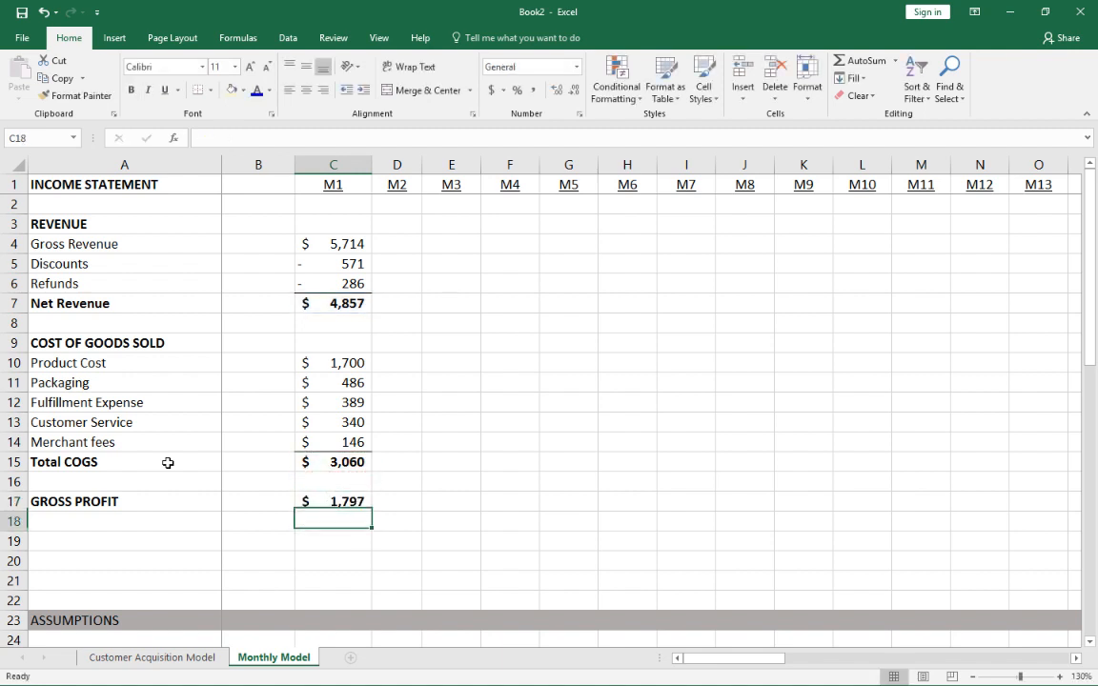
type("=")
key("Escape")
key("Home")
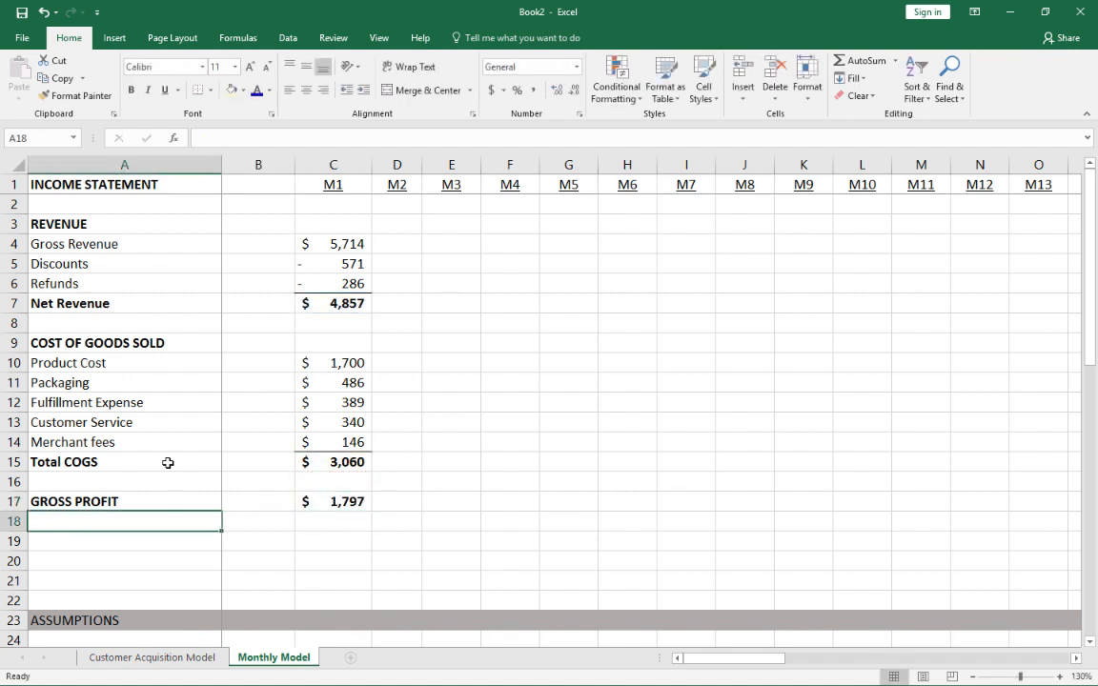
type("GROSS")
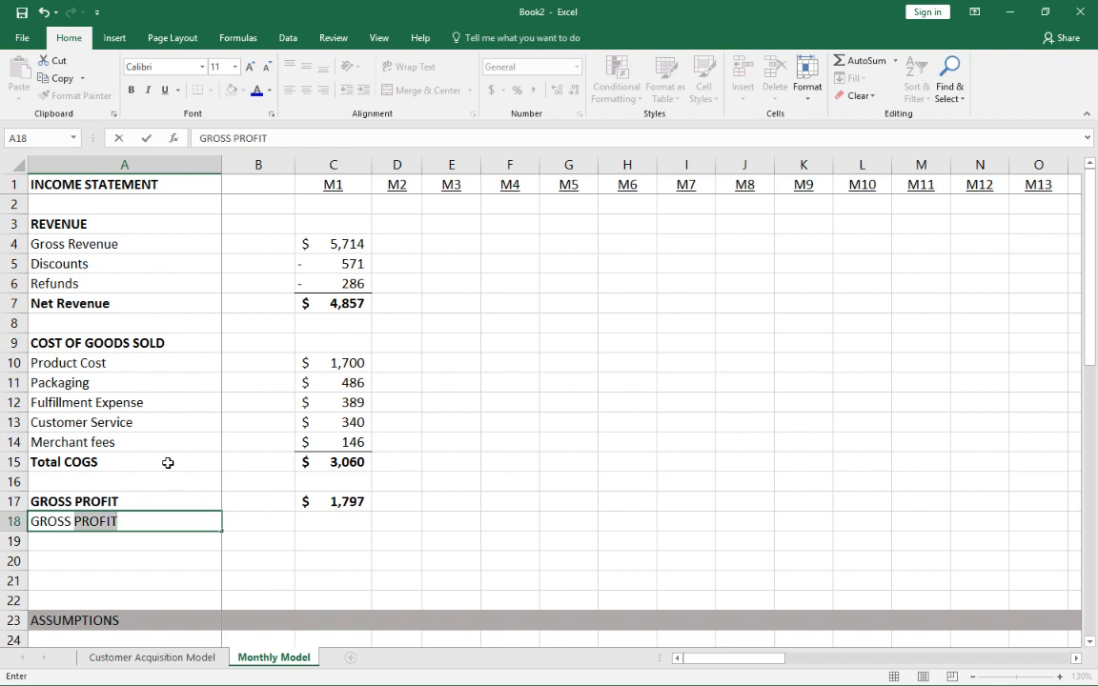
key("BackSpace")
key("BackSpace")
key("BackSpace")
key("BackSpace")
key("BackSpace")
key("BackSpace")
key("BackSpace")
type("Gr")
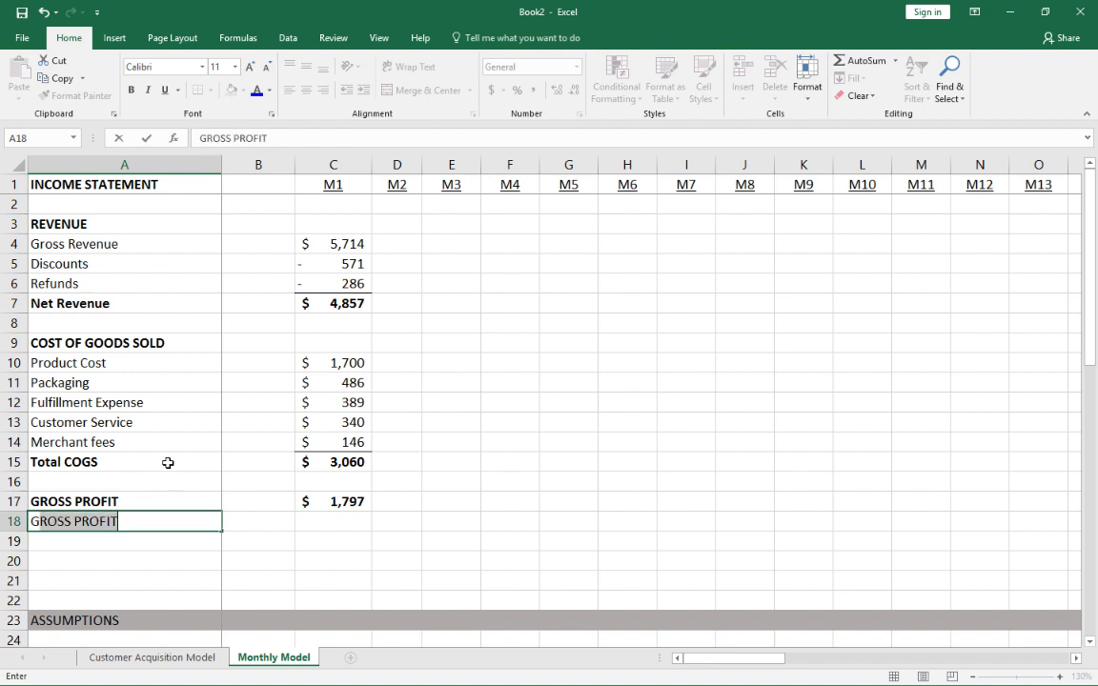
type("oss Margin %")
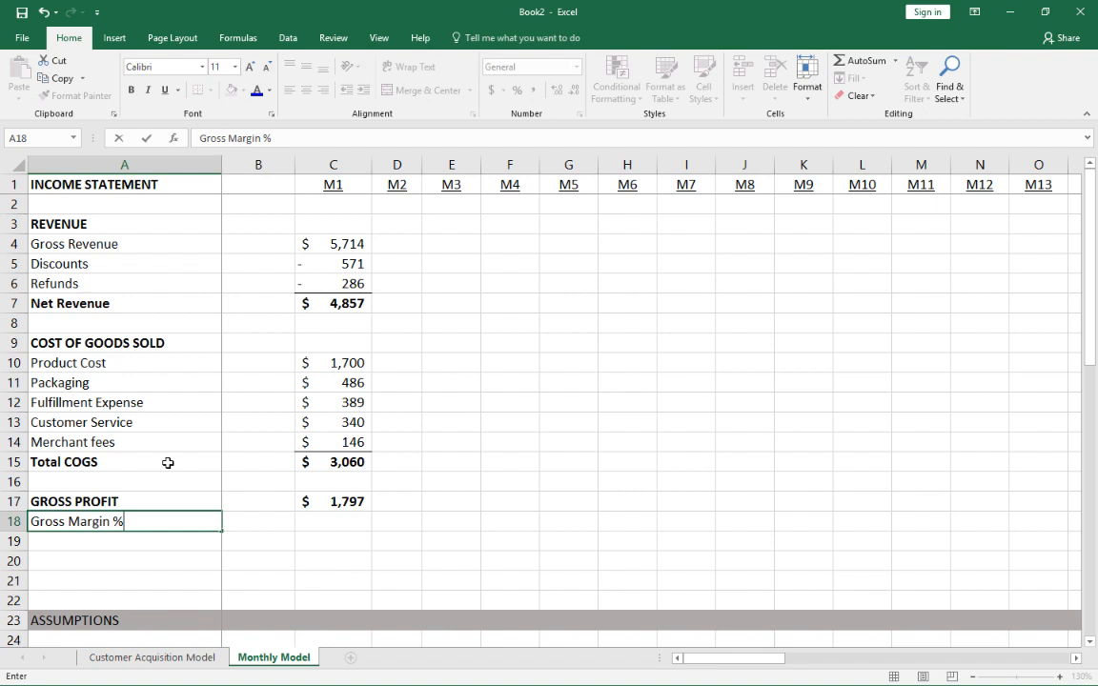
key("Return")
key("Up")
key("shift+space")
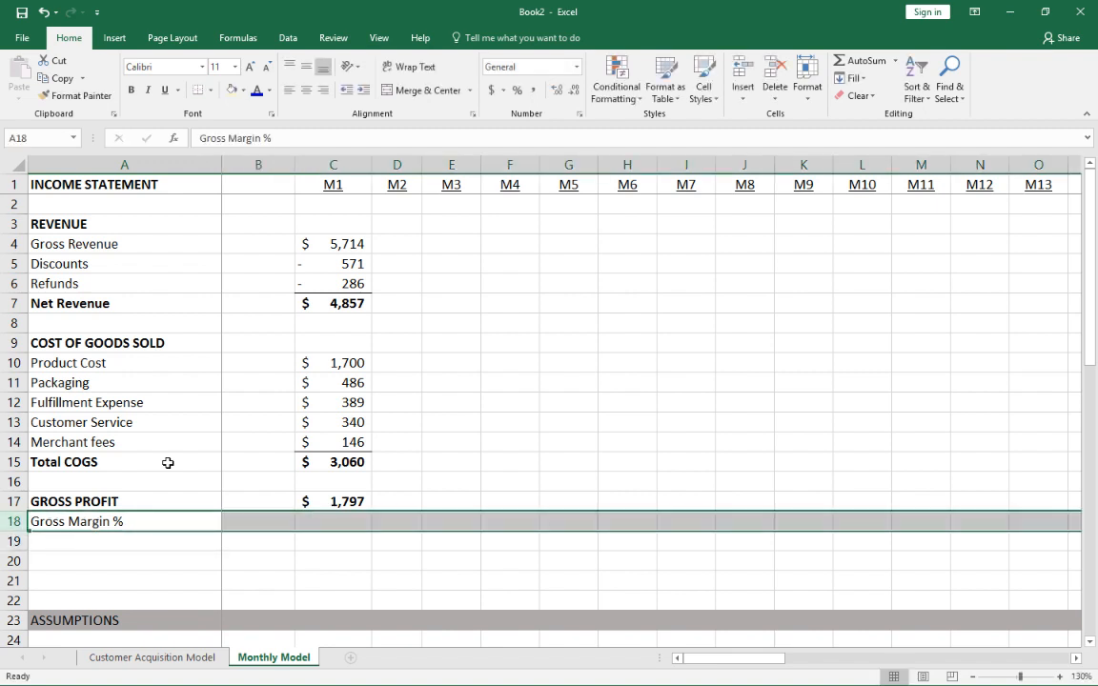
key("ctrl+i")
Calculate the M1 gross margin in C18 with =C17/C7 and format it as a percentage
key("Right")
key("Right")
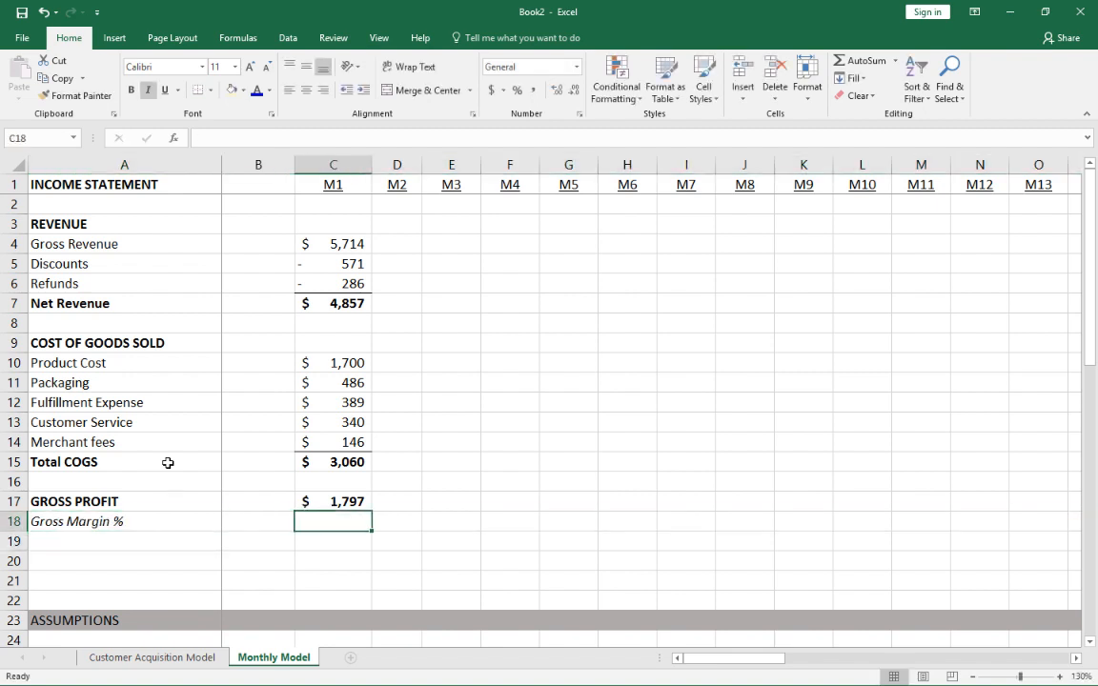
type("=")
key("Up")
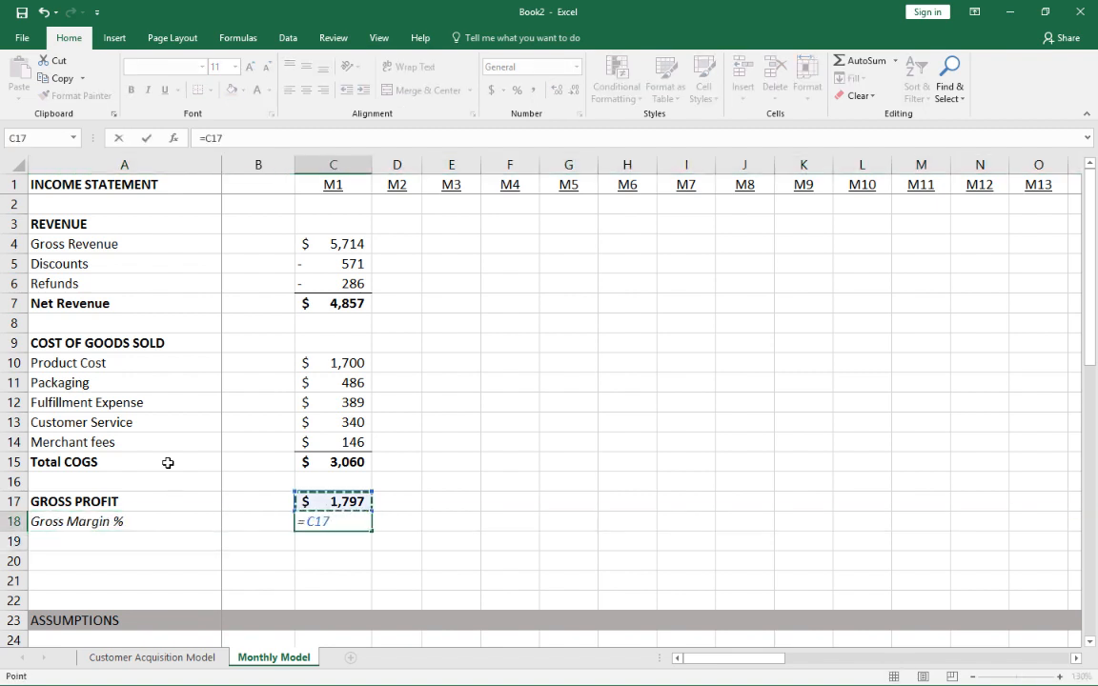
type("/")
key("Up")
key("Up")
key("Up")
key("Up")
key("Up")
key("Up")
key("Up")
key("Up")
key("Up")
key("Up")
key("Up")
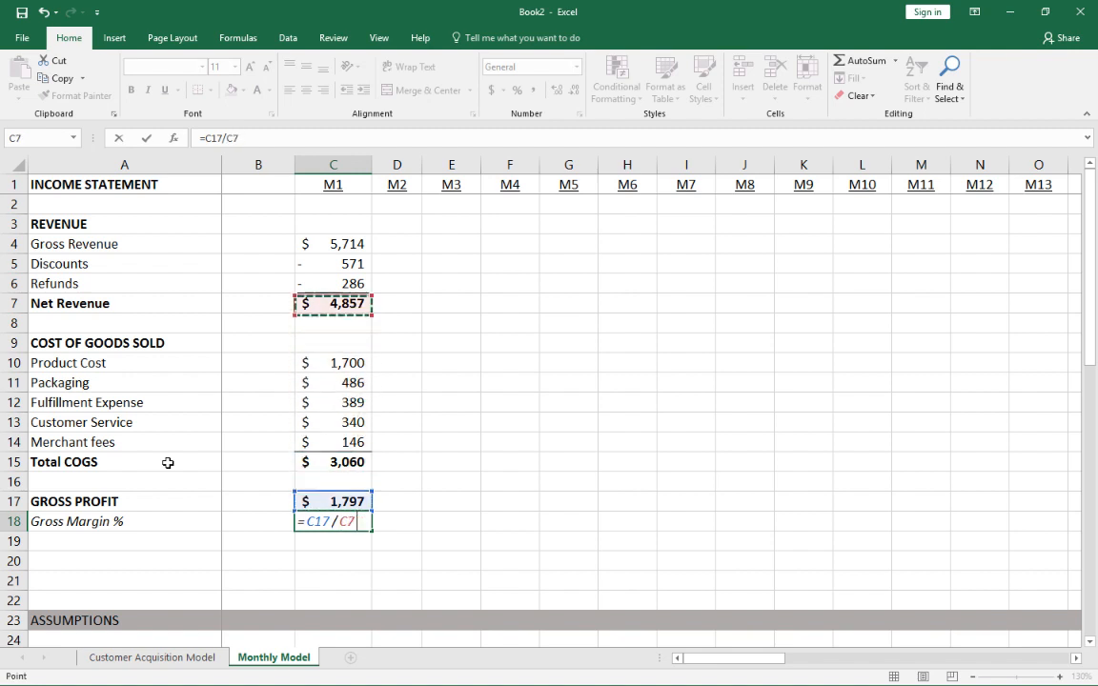
key("ctrl+Return")
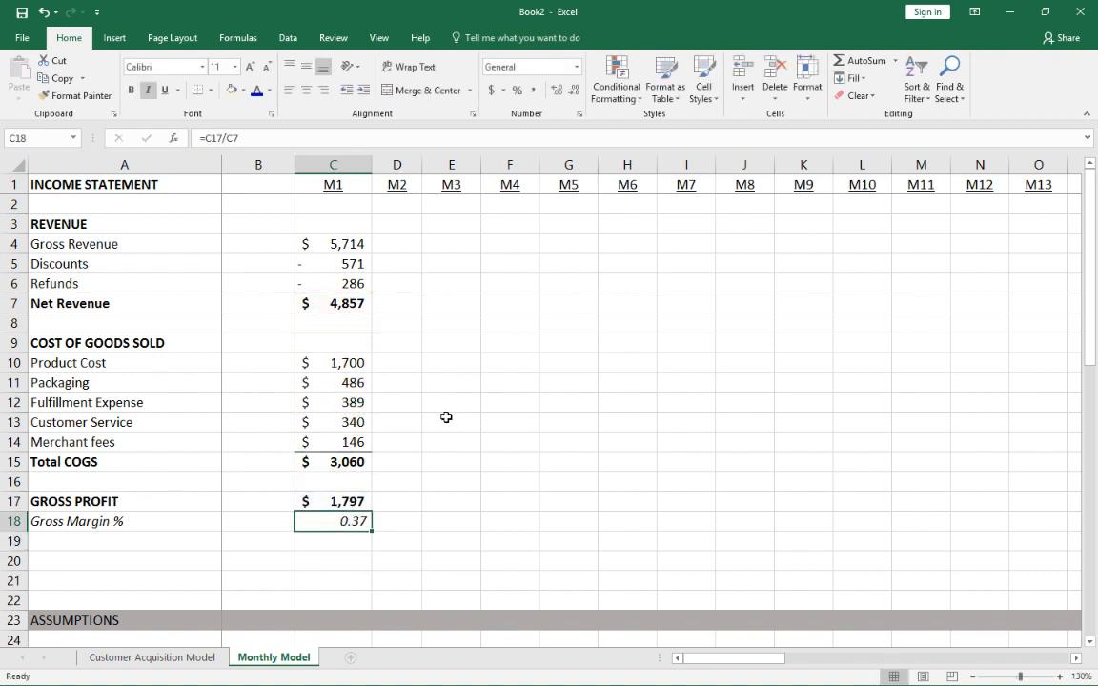
left_click(516, 90)
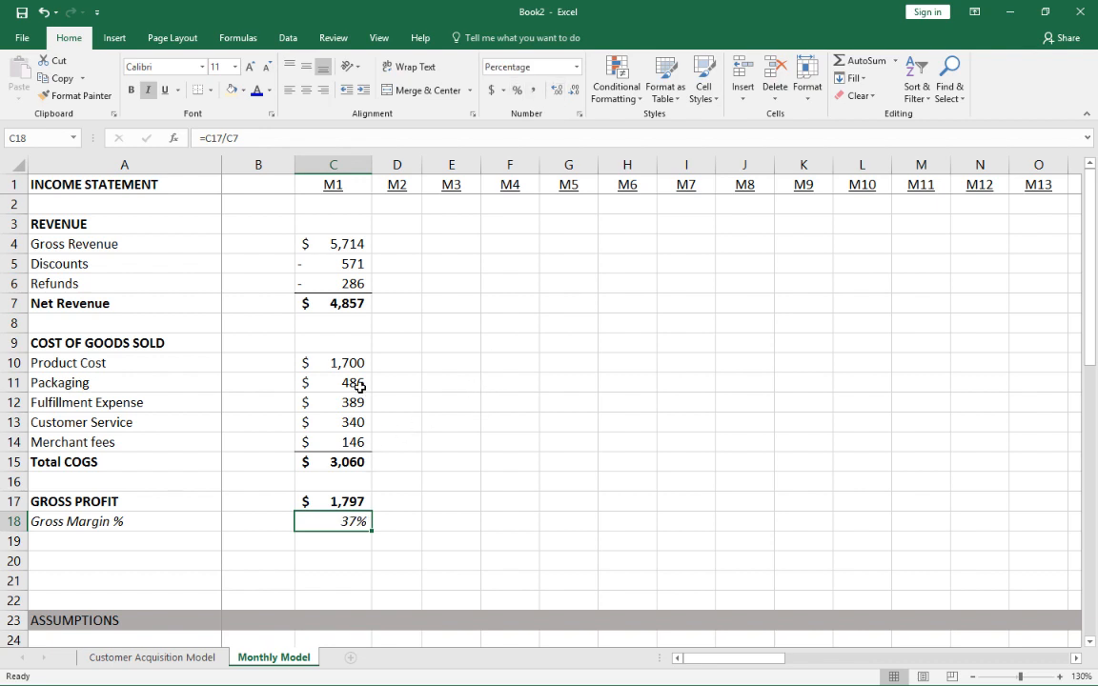
Insert six blank rows at row 20, above the Assumptions section
left_click(109, 544)
key("Down")
key("shift+space")
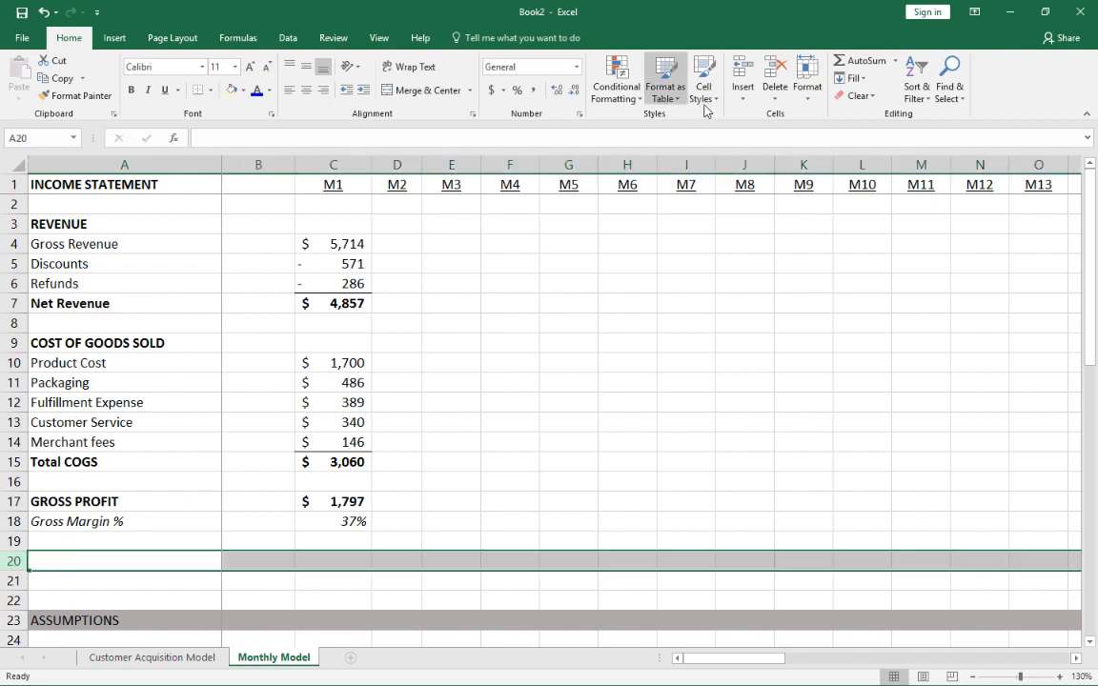
left_click(742, 72)
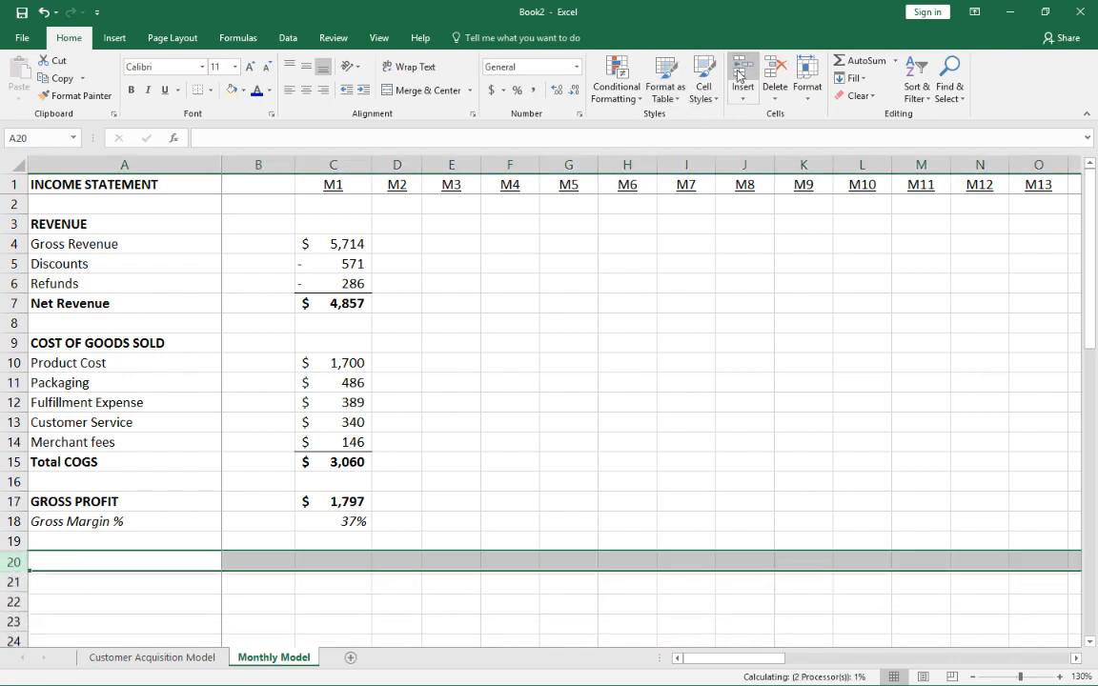
scroll(596, 287, "down", 2)
Enter the heading OPERATING EXPENSES in A20 and make it bold
left_click(134, 448)
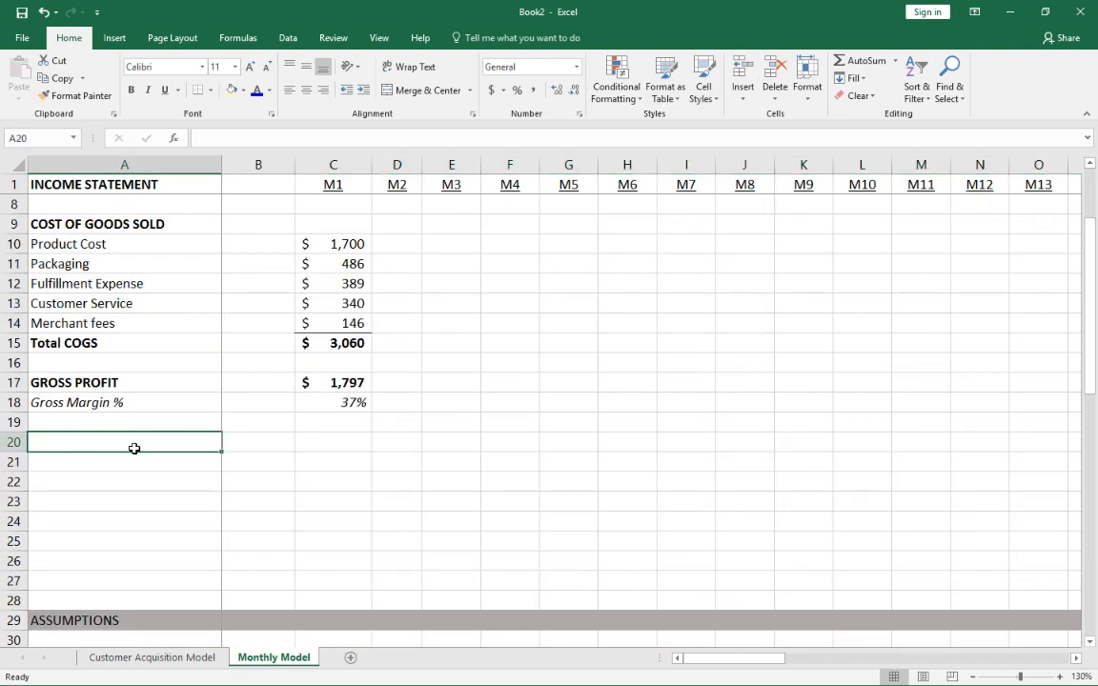
type("OP")
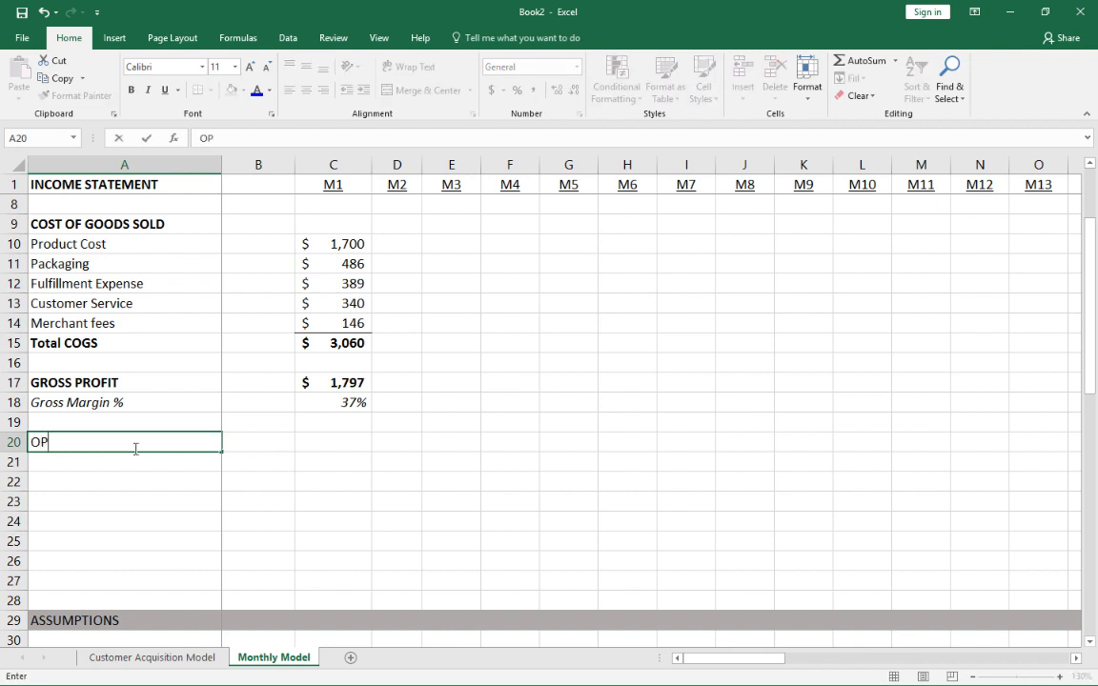
type("ERATING EXPENSES")
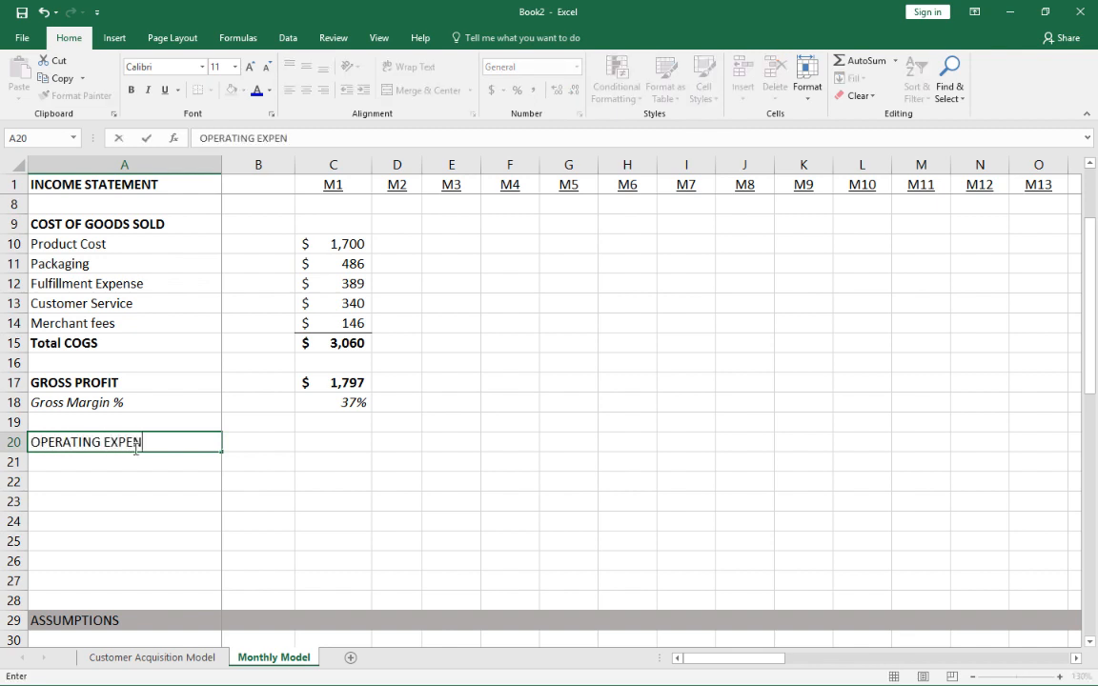
key("Return")
left_click(134, 444)
key("ctrl+b")
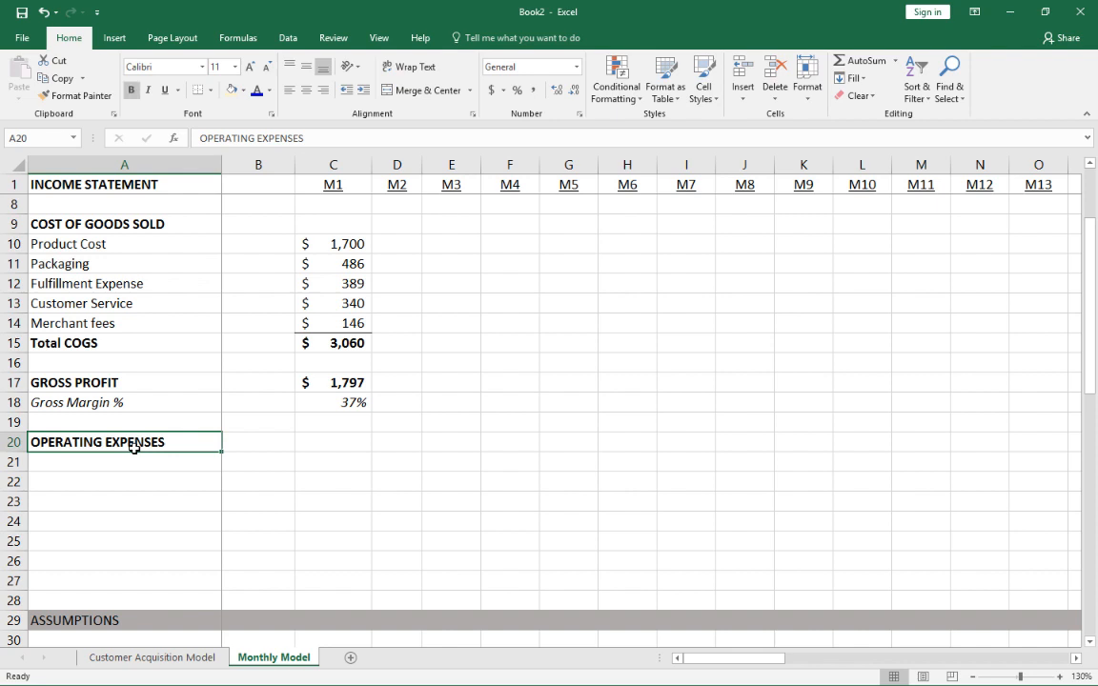
Enter the subheading Personnel in A22 and underline it
key("Down")
key("Down")
type("Perso")
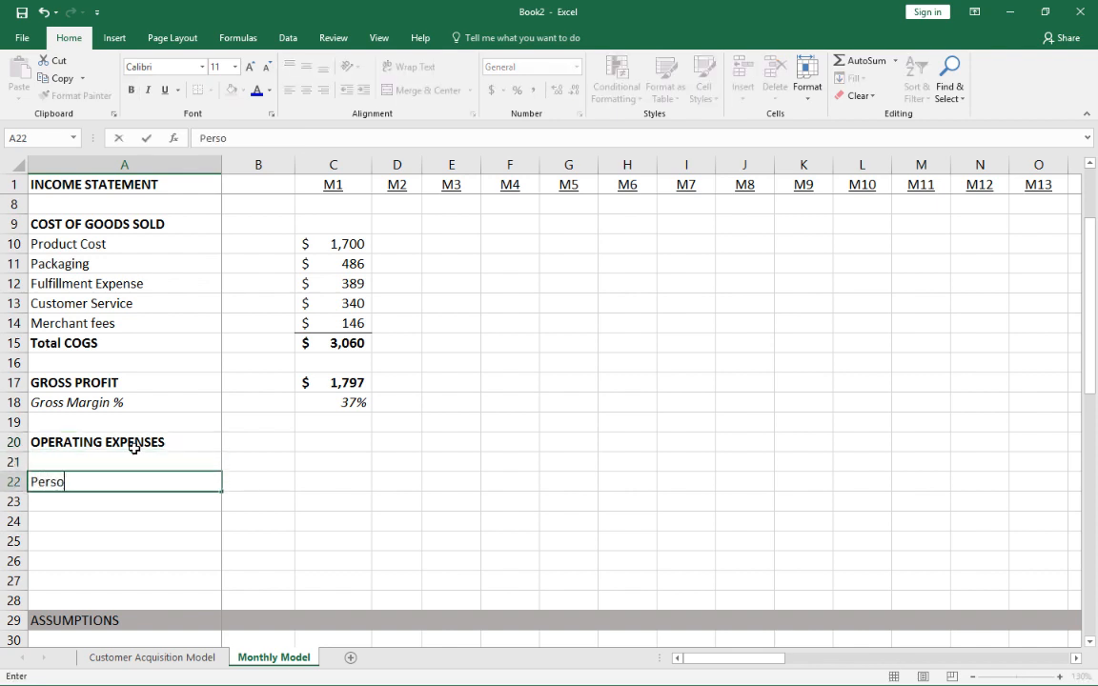
type("nnel")
key("Return")
key("Up")
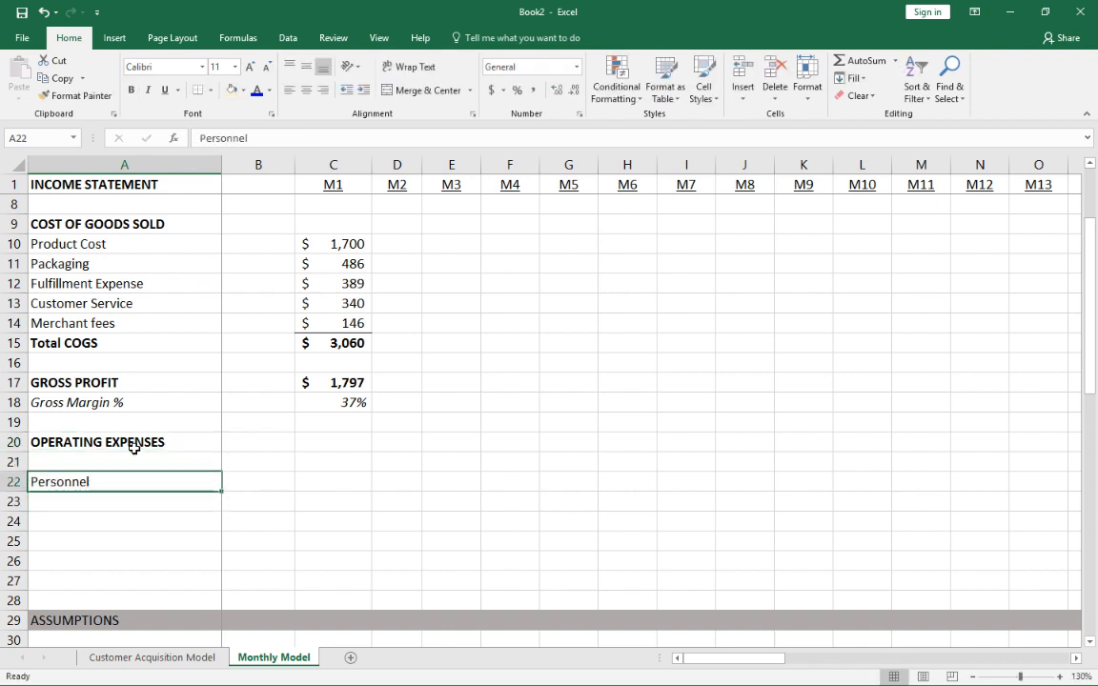
key("ctrl+u")
key("Down")
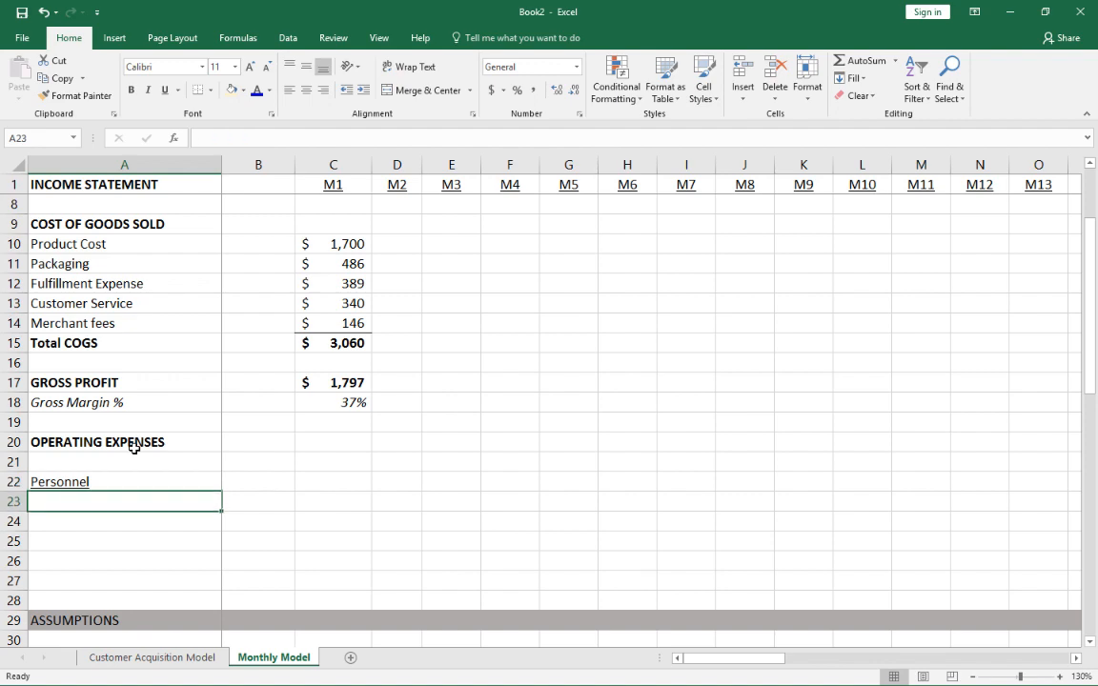
Insert three more blank rows at row 25, below the Personnel subheading
scroll(265, 338, "down", 7)
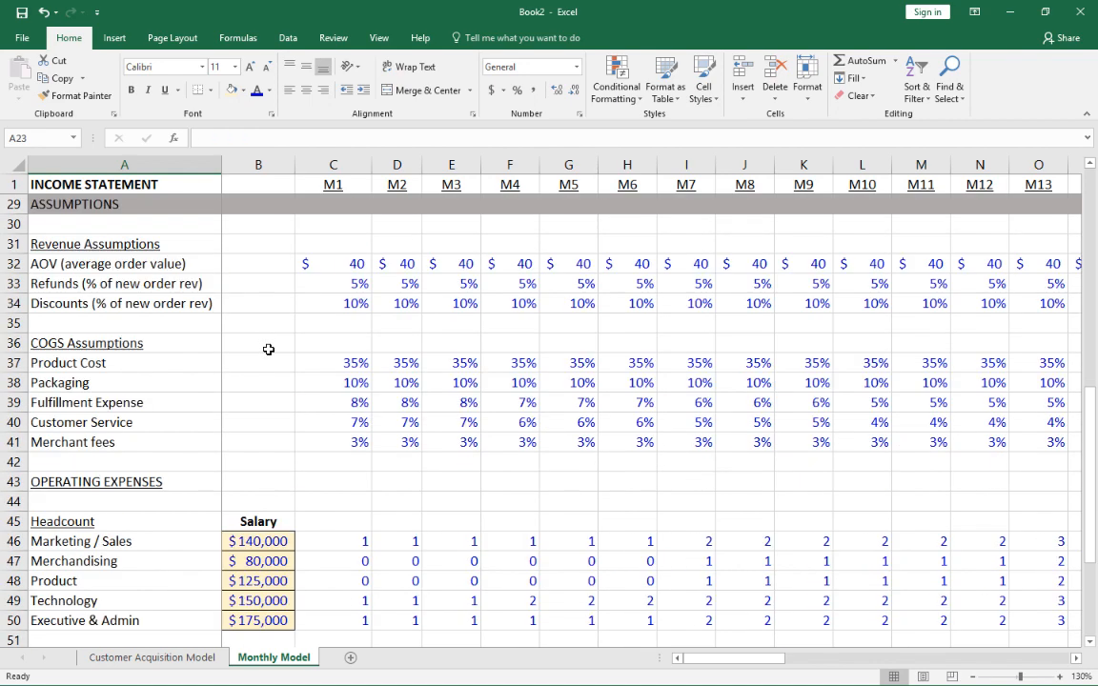
scroll(219, 355, "up", 9)
scroll(64, 526, "down", 2)
left_click(13, 543)
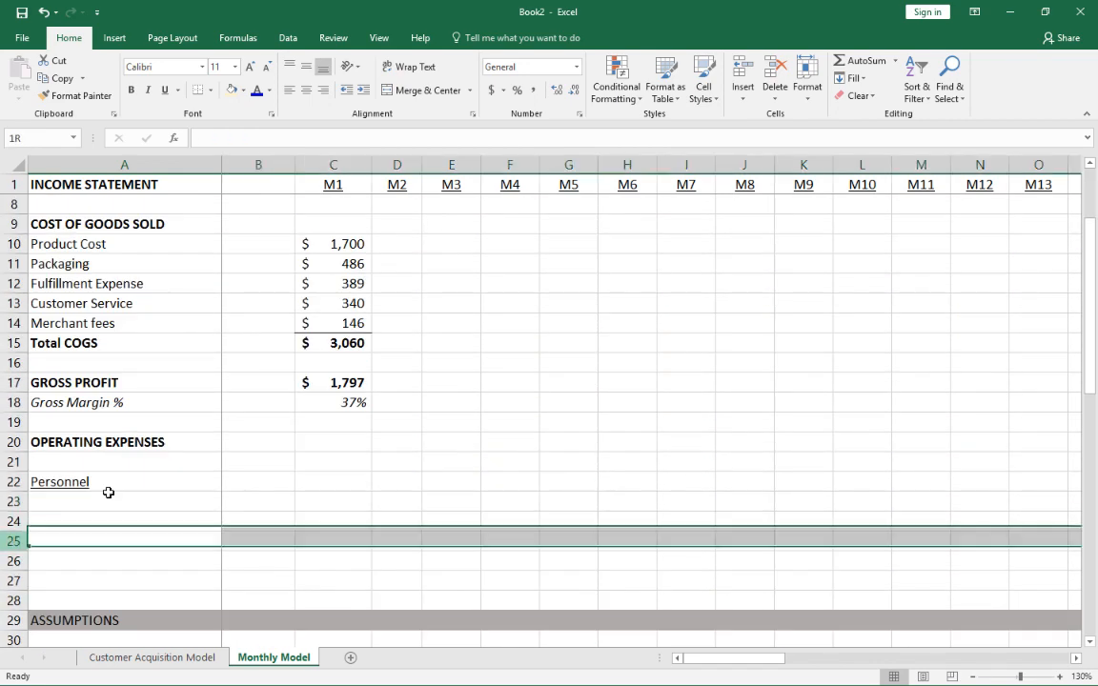
left_click(745, 70)
left_click(745, 71)
Copy the Headcount labels from Marketing / Sales through Benefits in A49:A55 to A23, under the Personnel subheading
scroll(66, 526, "down", 20)
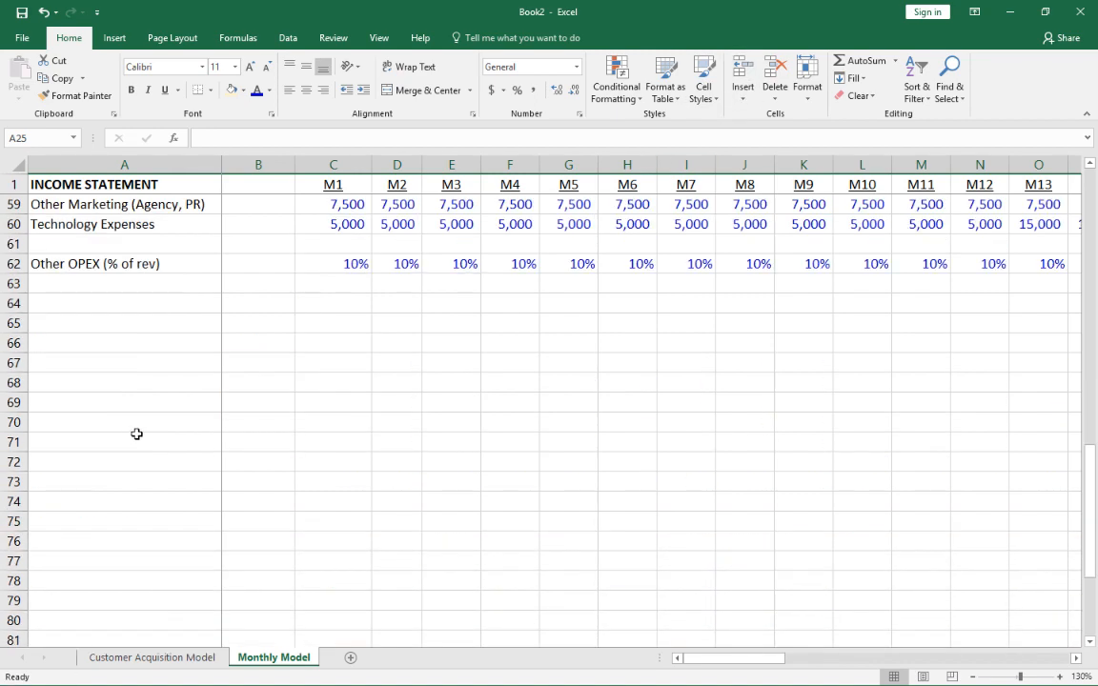
scroll(152, 456, "up", 9)
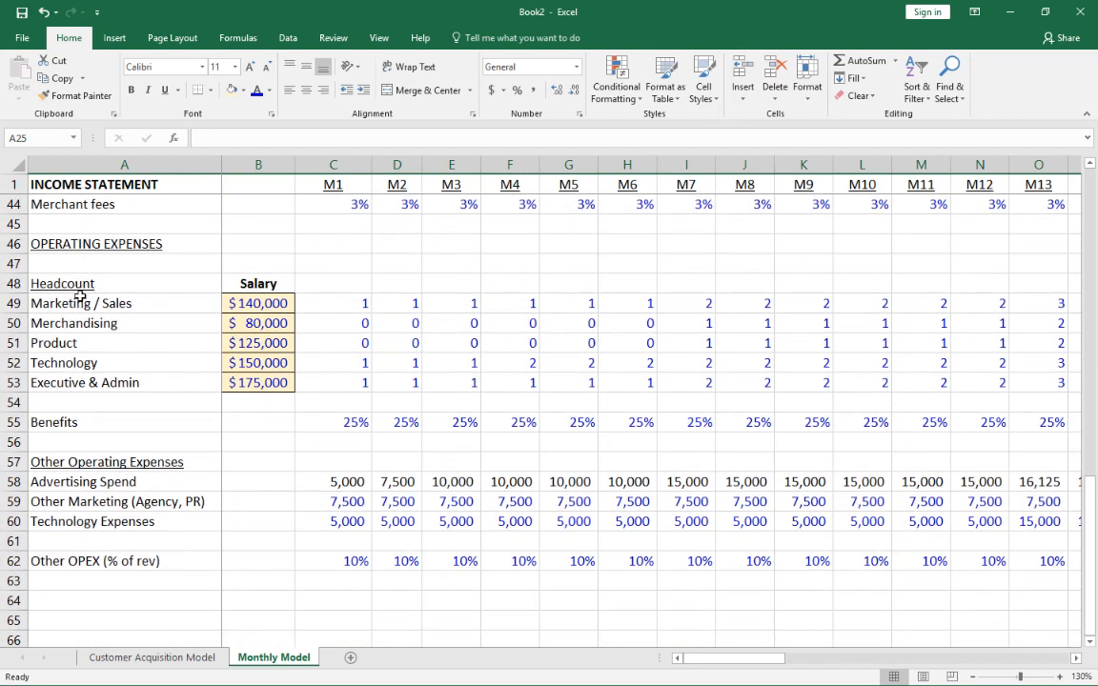
left_click_drag(80, 297, 82, 420)
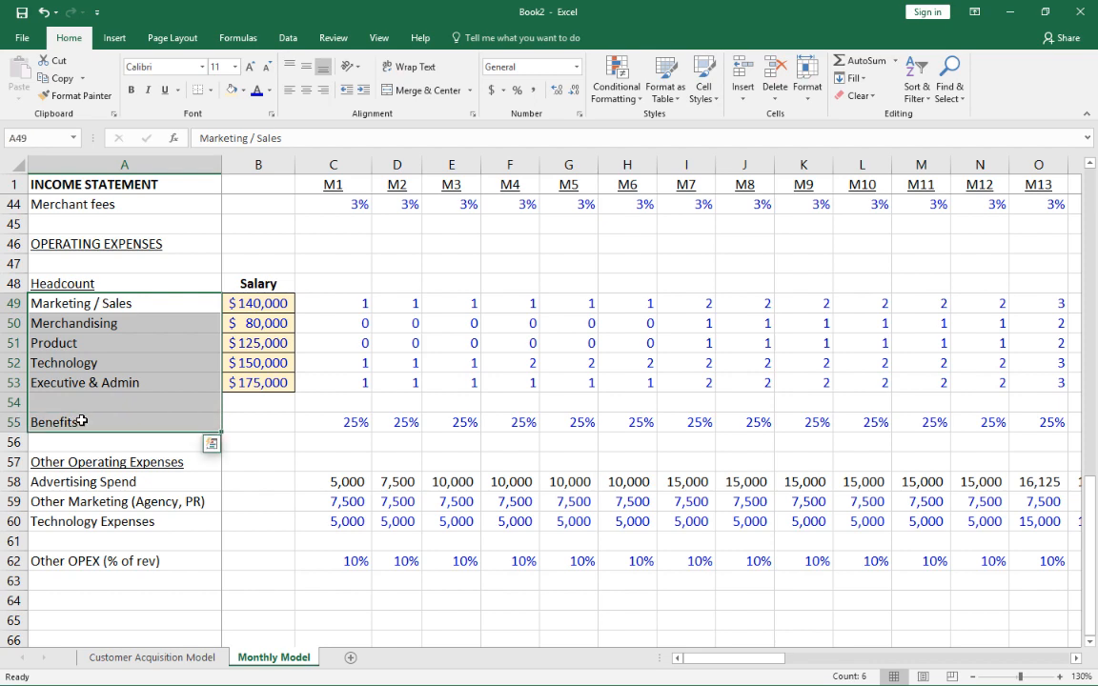
key("ctrl+c")
scroll(84, 420, "up", 14)
scroll(86, 433, "down", 2)
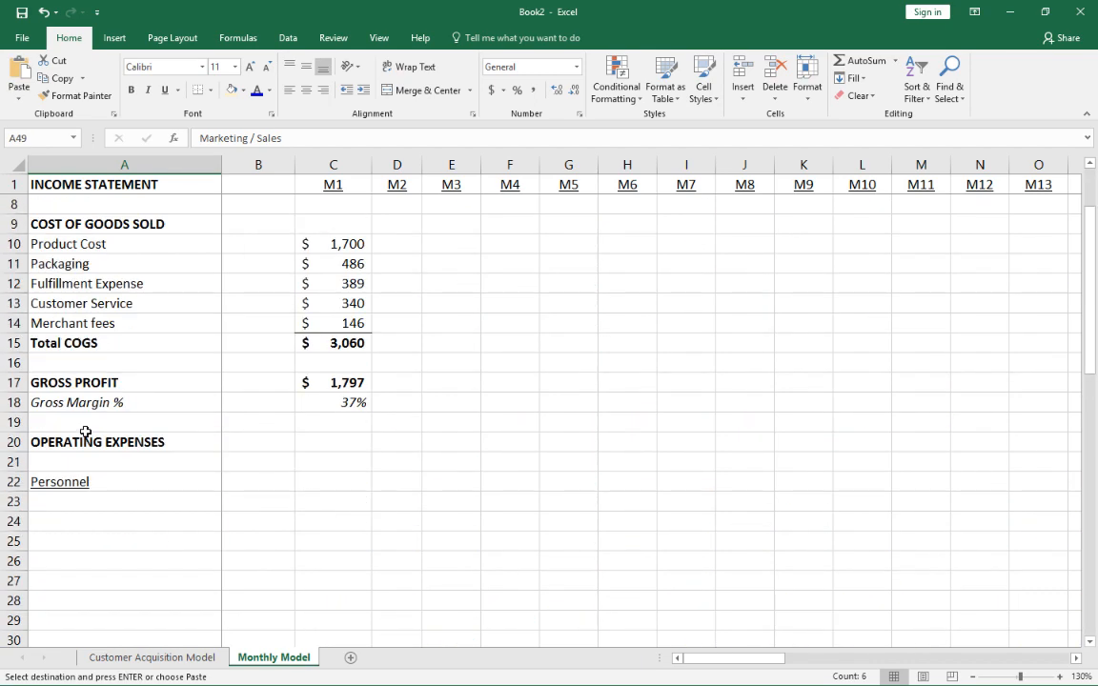
left_click(77, 503)
key("ctrl+v")
Move the Benefits label from A29 up to A28, directly below Executive & Admin
scroll(184, 431, "down", 3)
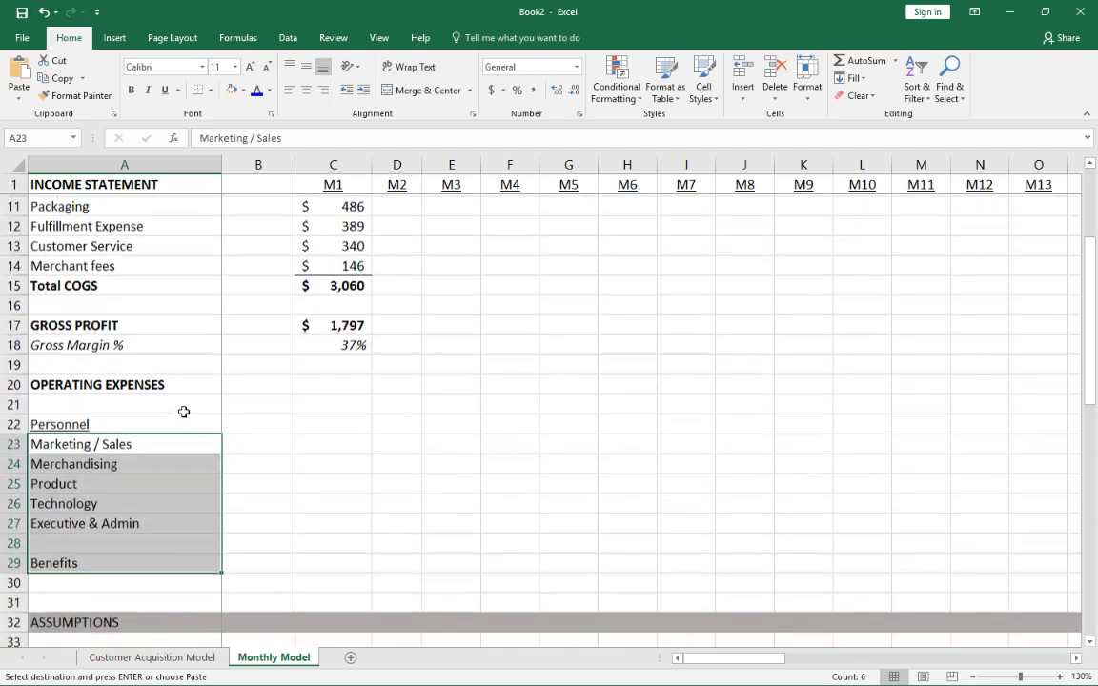
left_click(74, 425)
left_click(71, 444)
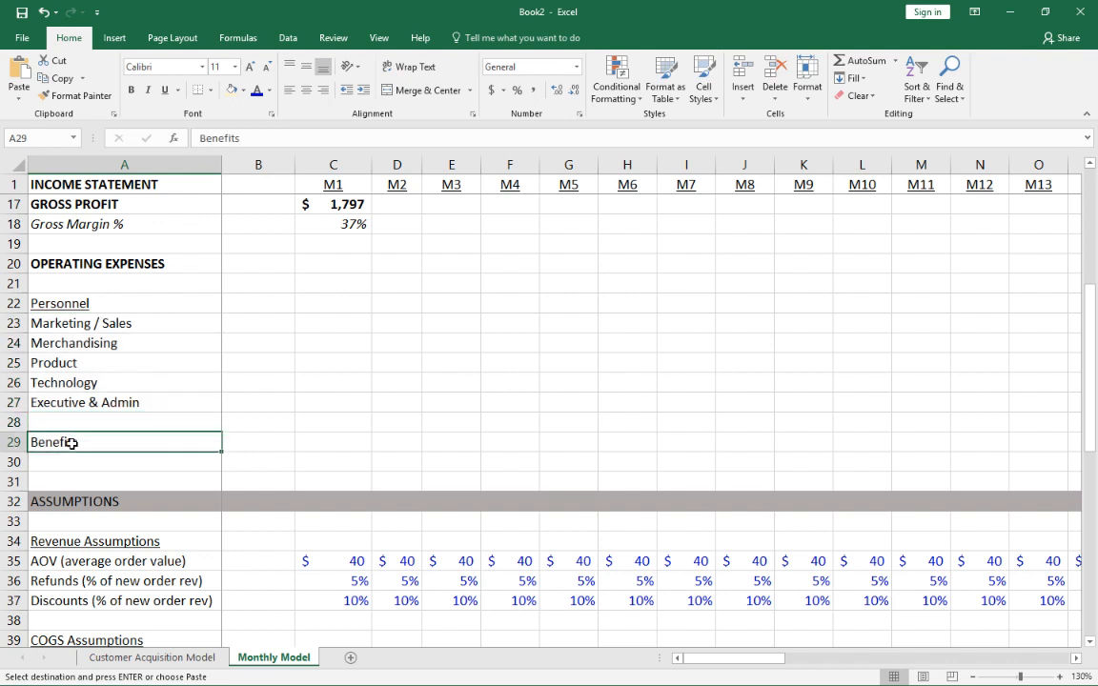
key("ctrl+c")
key("Up")
key("ctrl+v")
key("Down")
key("Delete")
key("Up")
In C23, build a formula multiplying the Marketing / Sales salary by the M1 headcount, =$B$49*C49
key("Right")
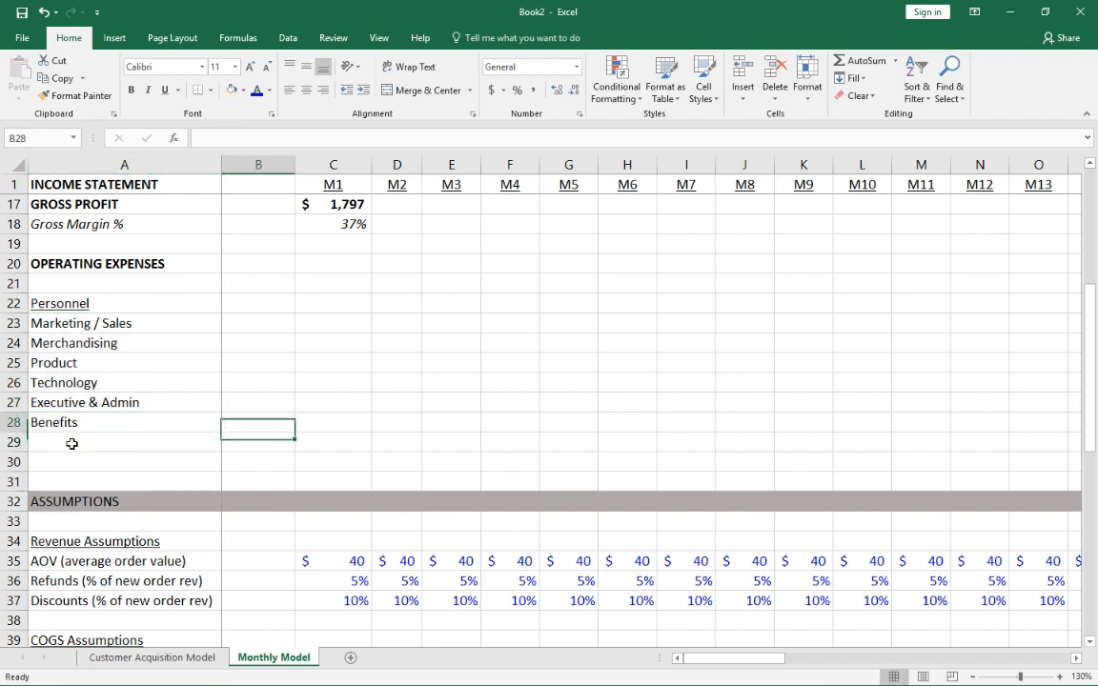
key("Up")
key("Up")
key("Up")
key("Up")
key("Up")
key("Right")
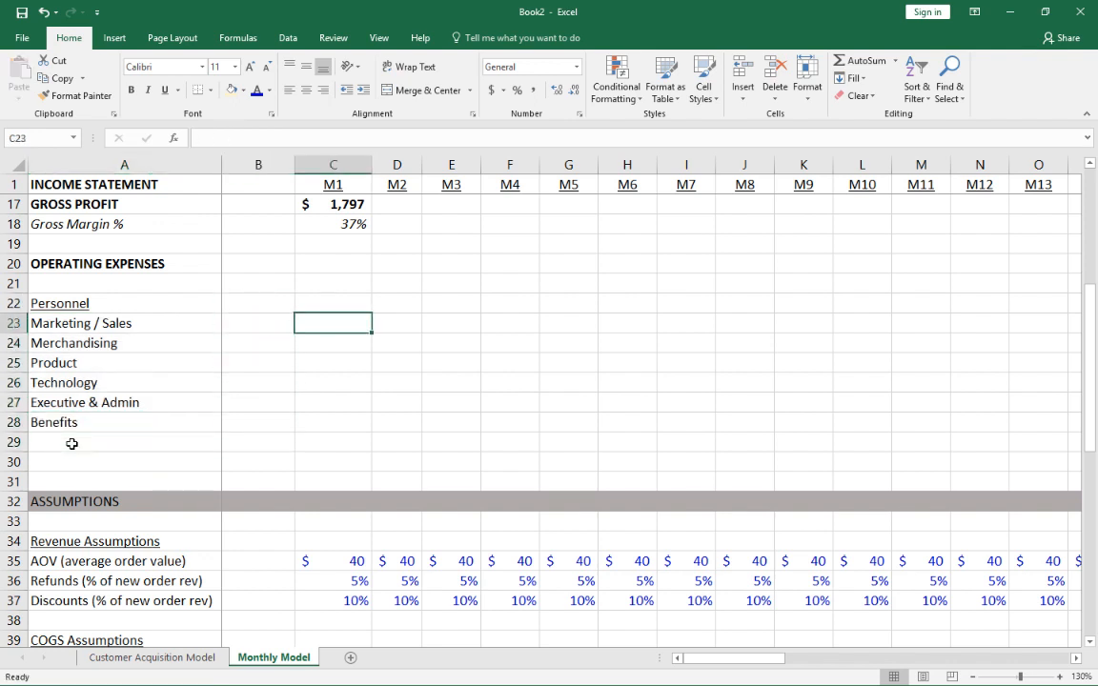
type("=")
scroll(230, 296, "down", 7)
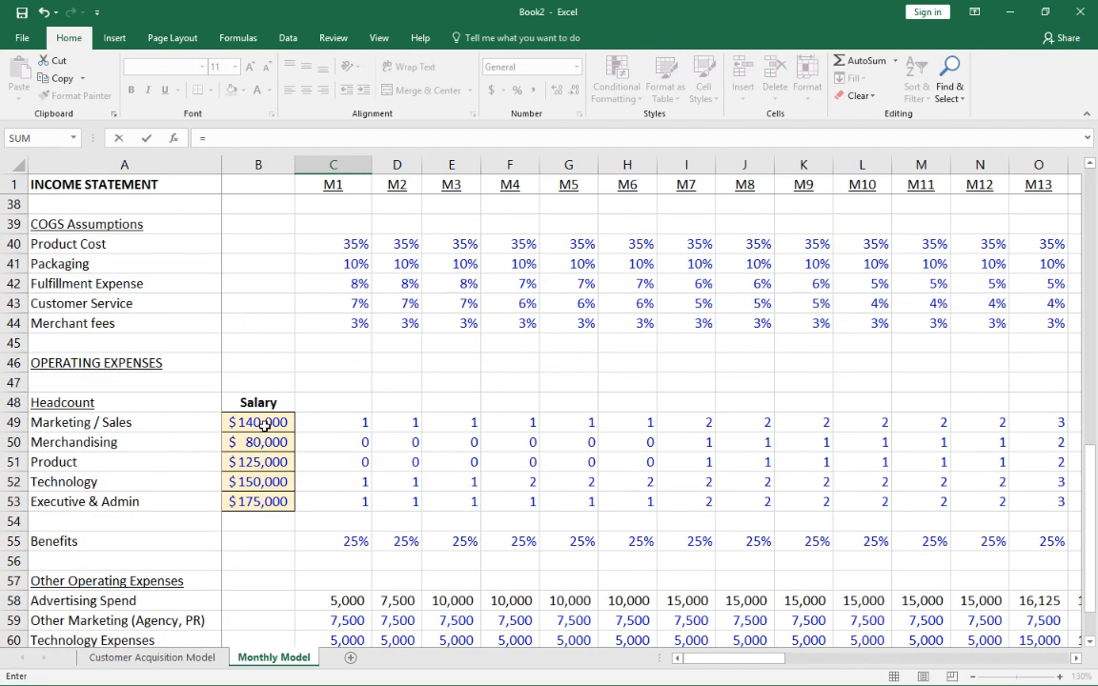
left_click(265, 425)
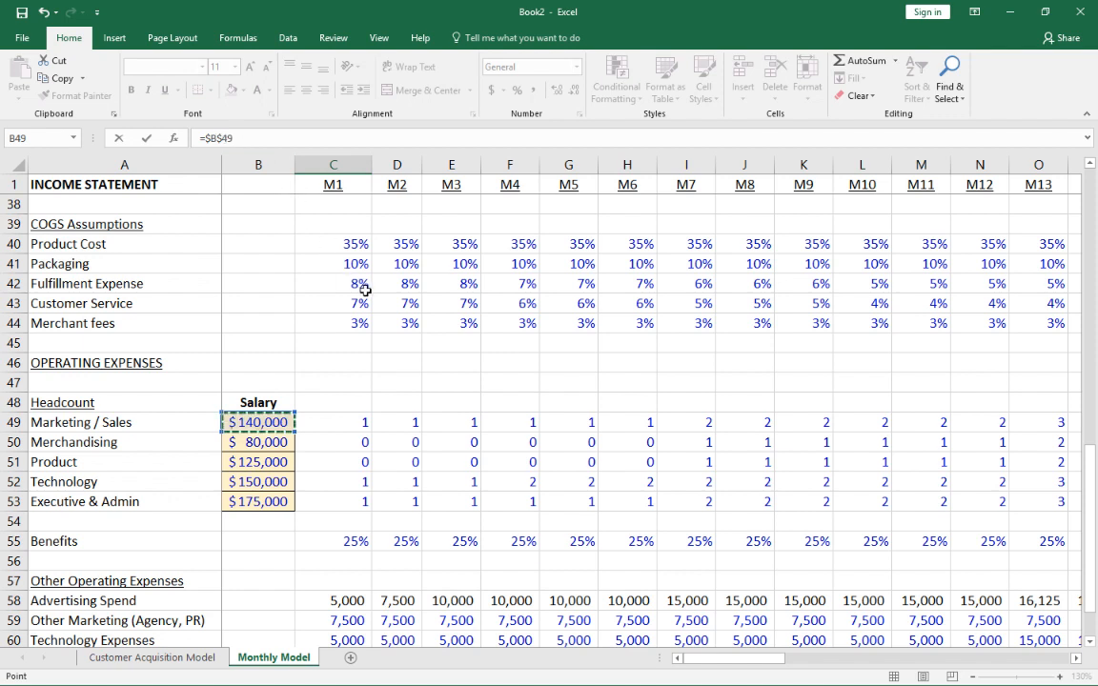
type("*")
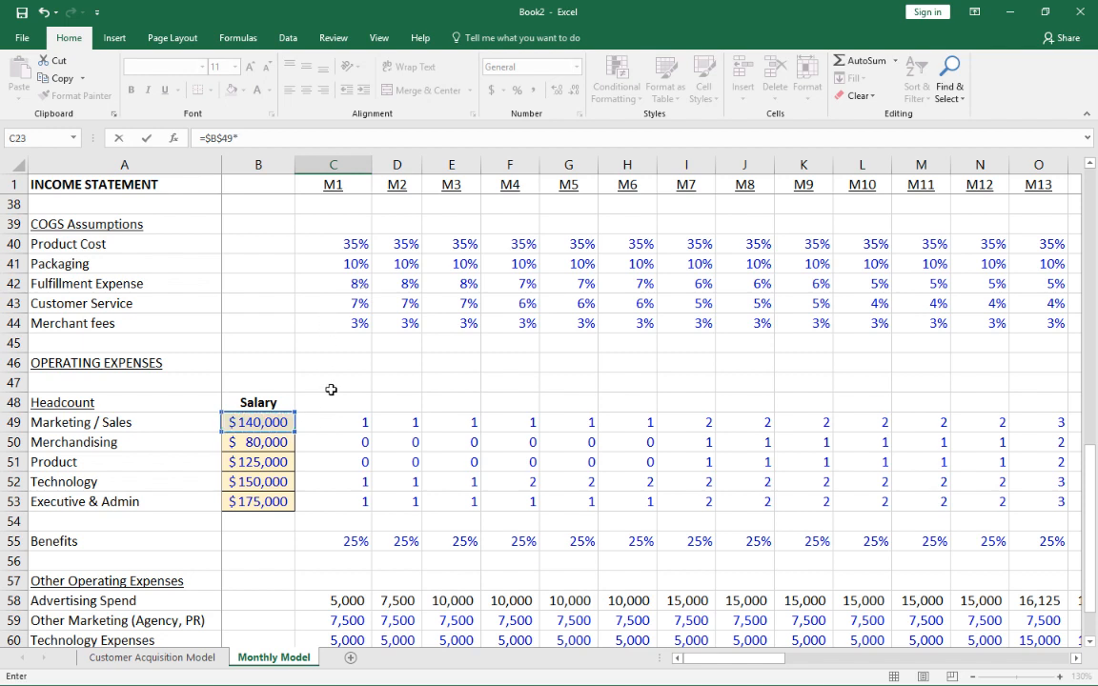
left_click(335, 423)
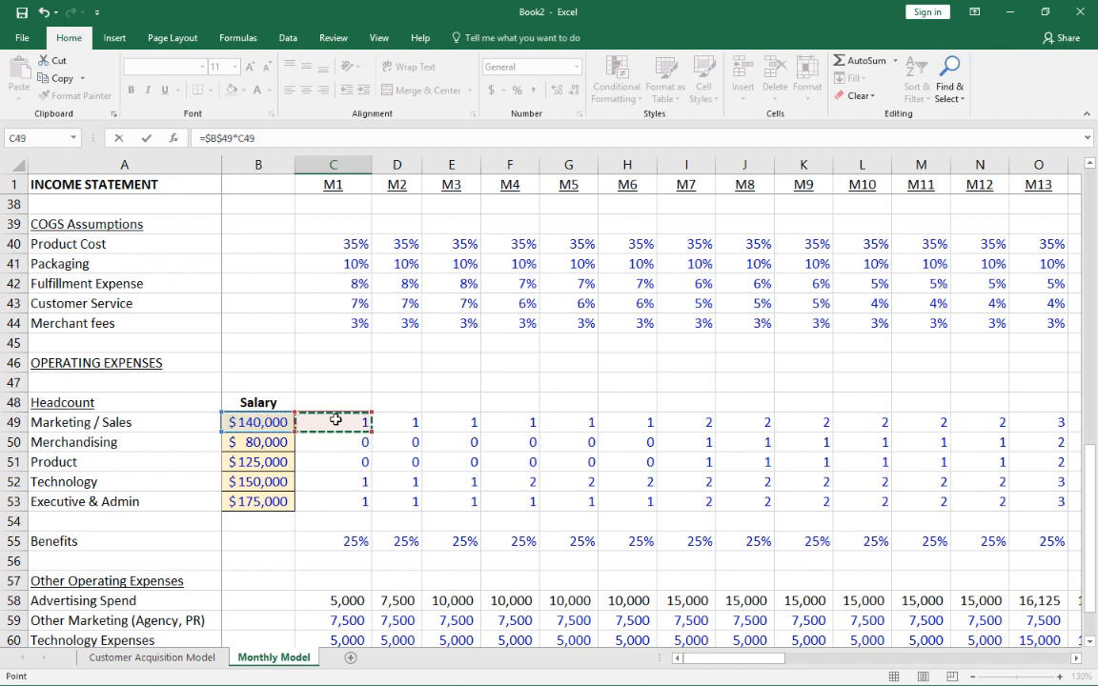
Revise the C23 formula to a monthly salary with a column-only lock, =$B49/12*C49, and enter it
left_click(271, 139)
key("BackSpace")
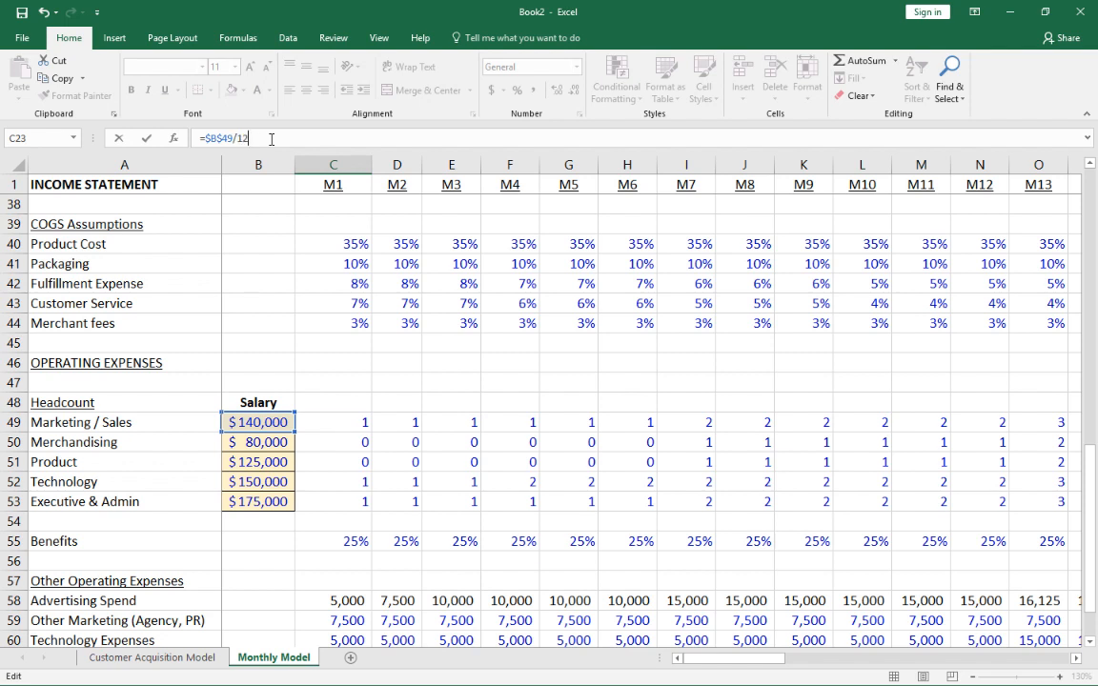
left_click(349, 423)
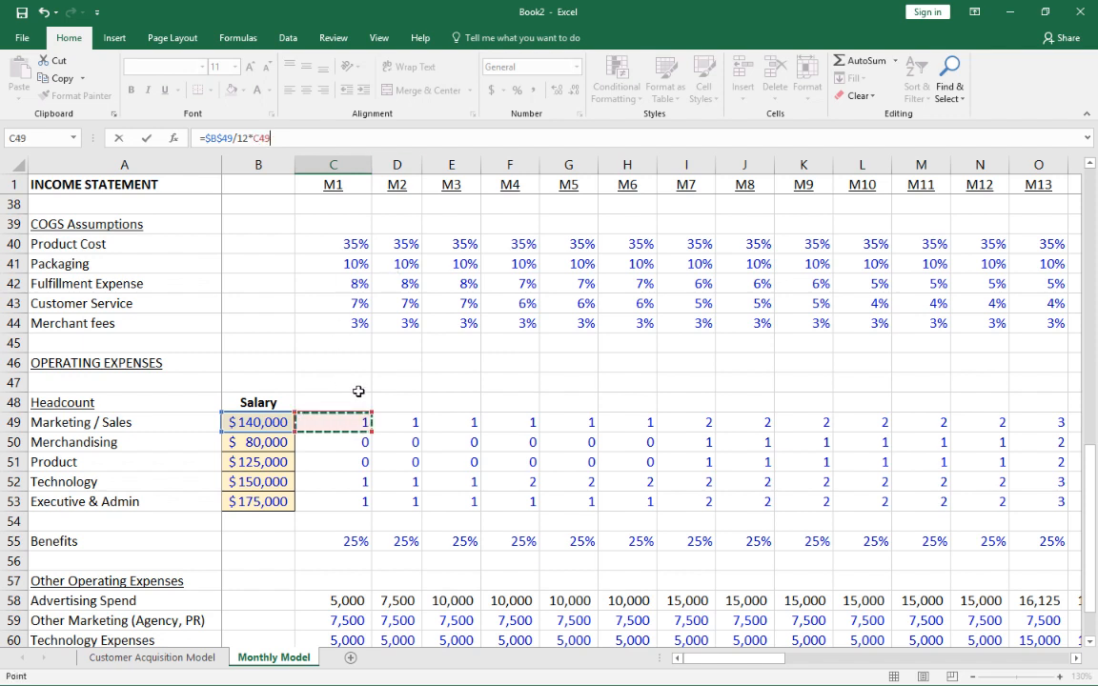
left_click(225, 136)
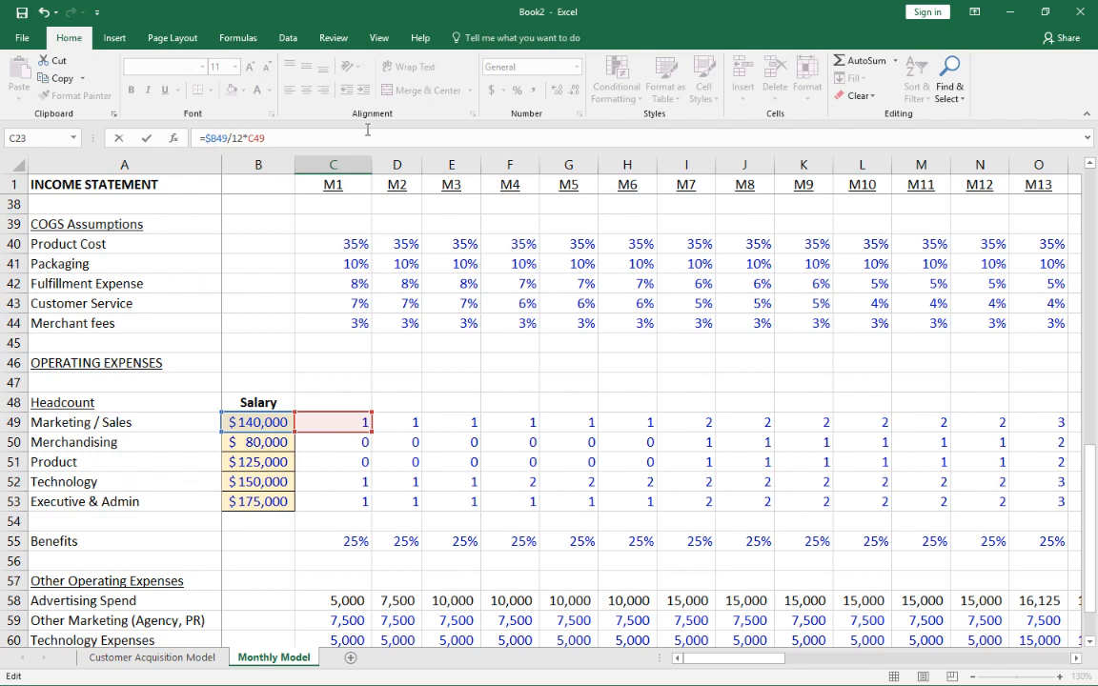
key("ctrl+Return")
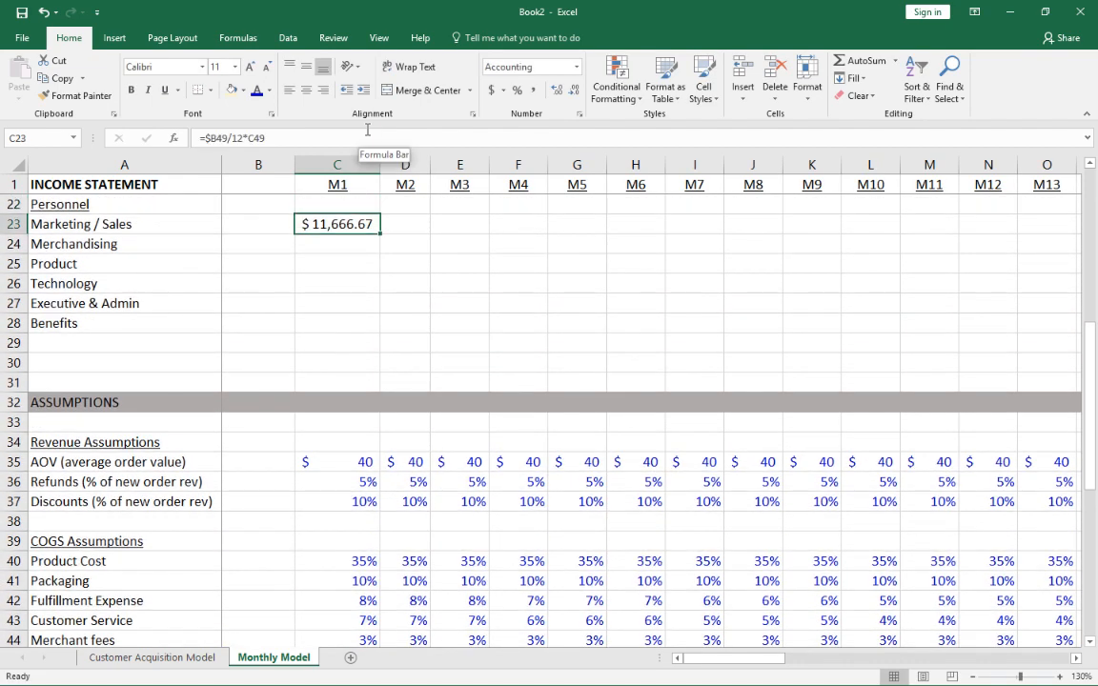
Format the M1 Marketing / Sales expense in C23 to show no decimal places
scroll(416, 277, "down", 10)
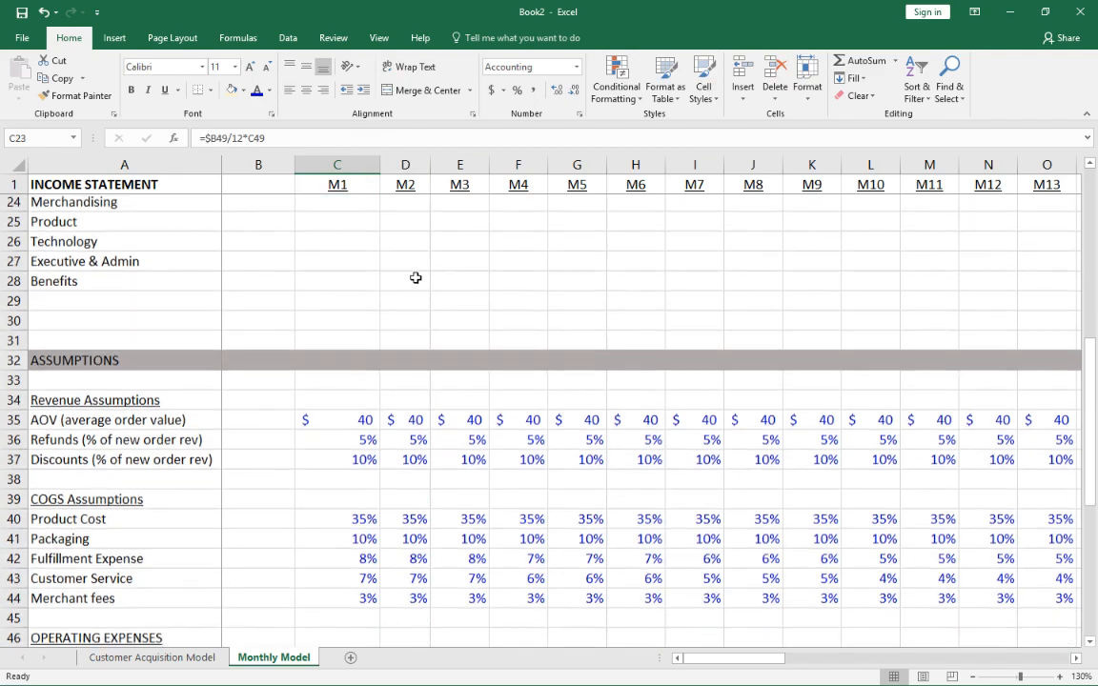
scroll(296, 305, "up", 2)
scroll(338, 276, "up", 10)
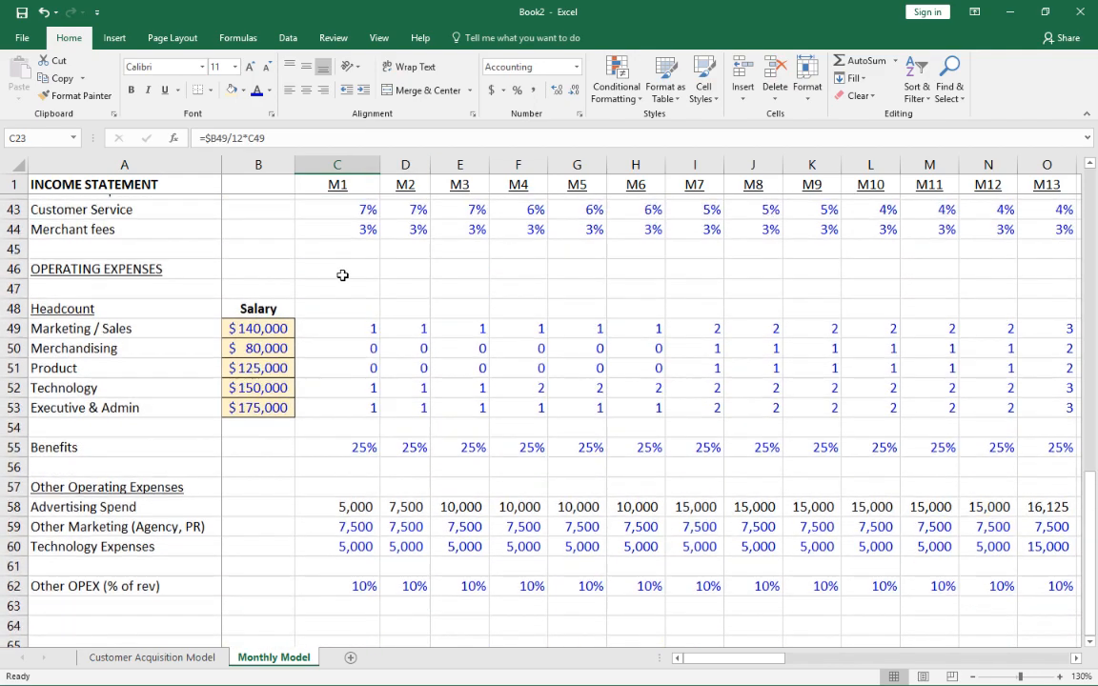
left_click(575, 90)
left_click(575, 89)
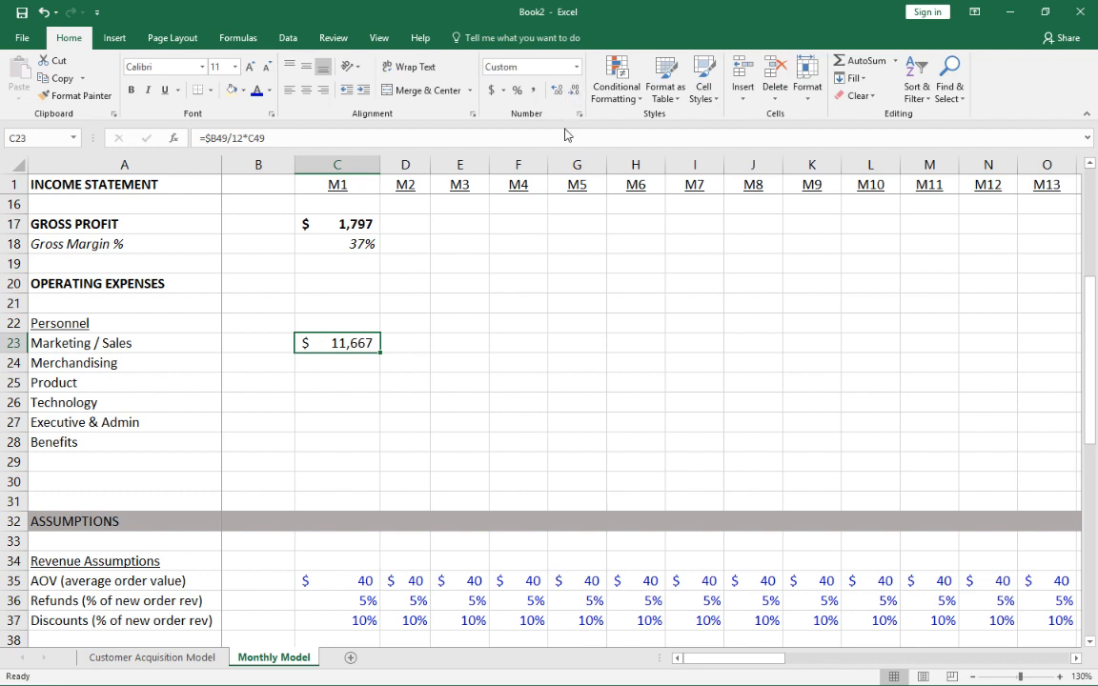
Copy the Marketing / Sales formula to Merchandising in C24 and check its salary and headcount references
key("ctrl+c")
key("Down")
key("ctrl+v")
key("F2")
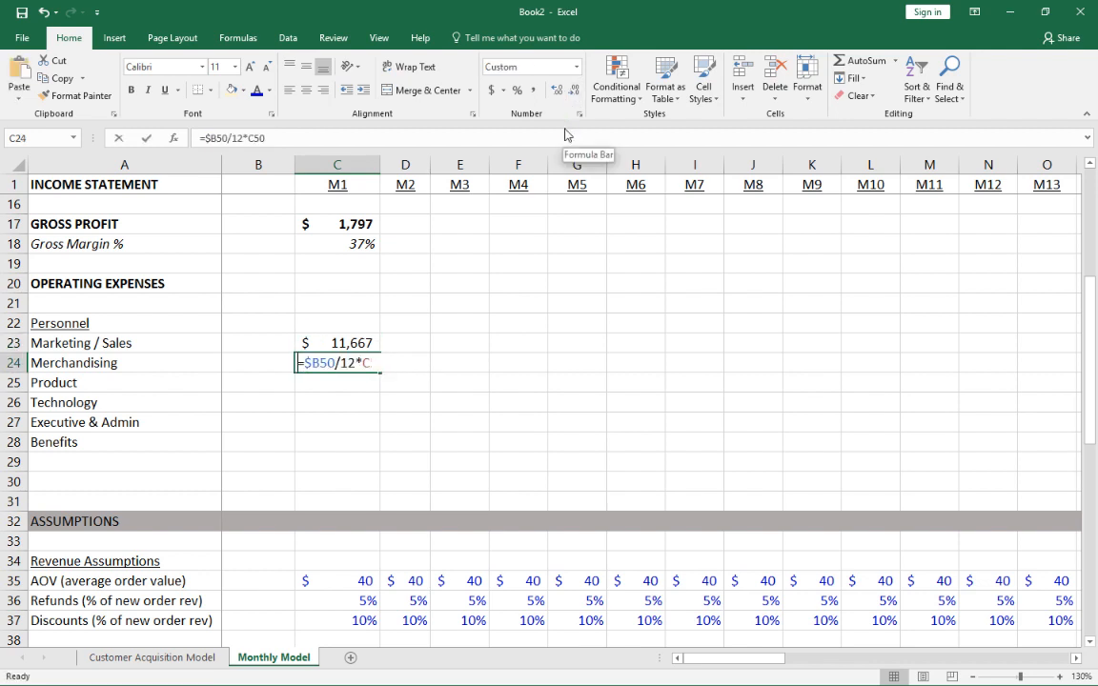
scroll(515, 314, "down", 10)
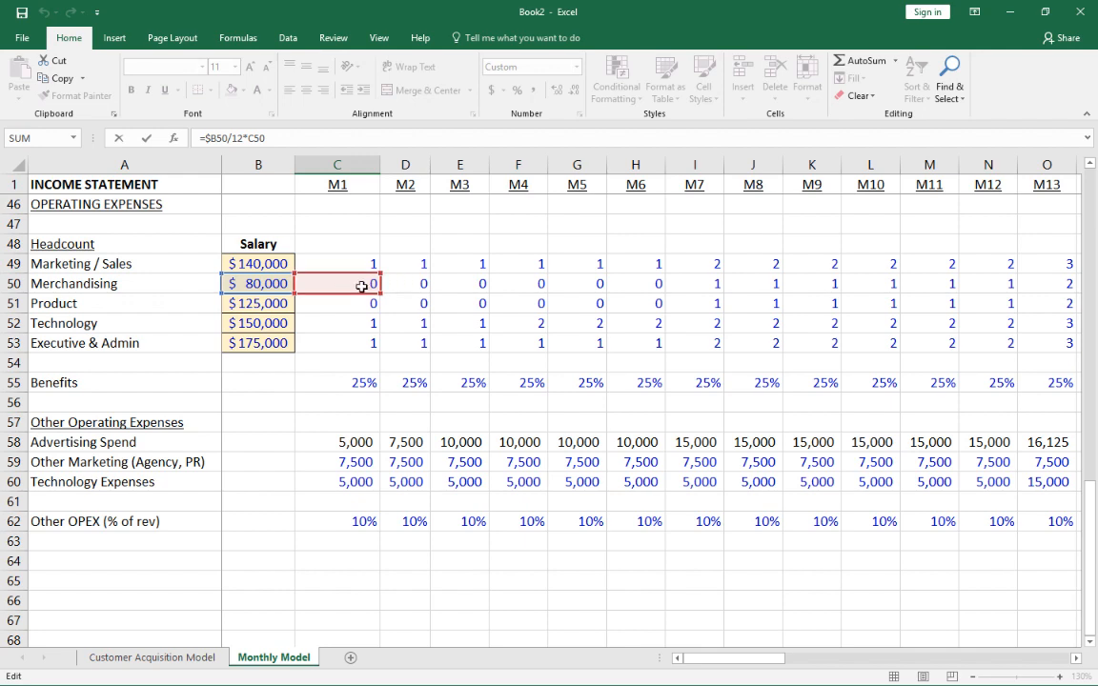
key("shift+Return")
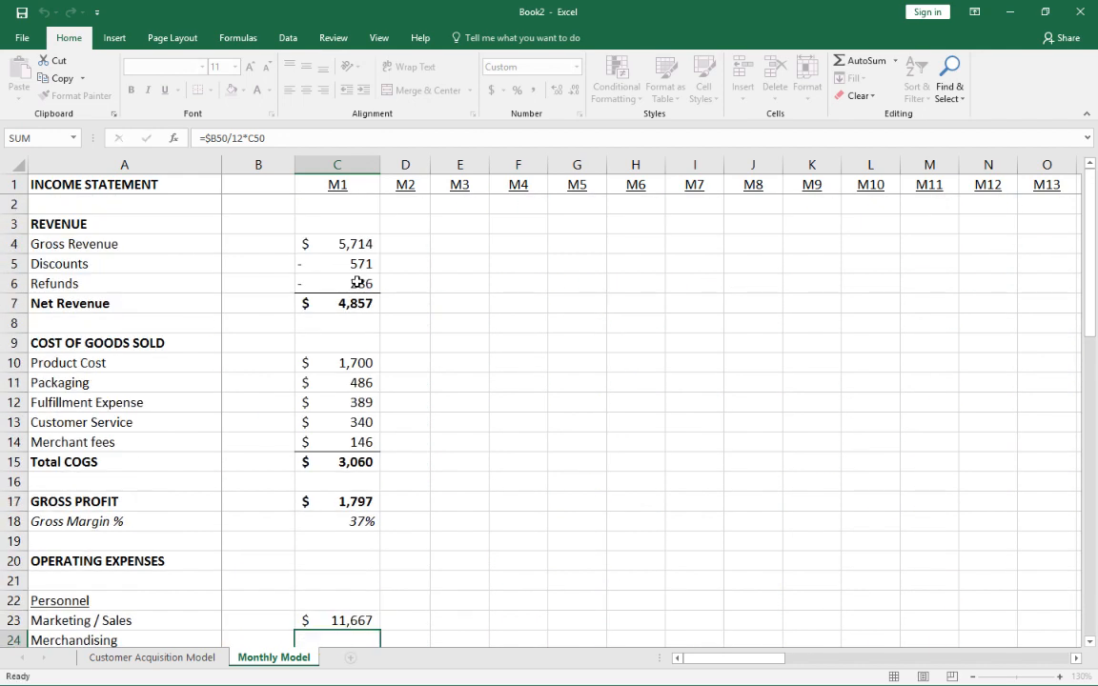
Copy the M1 Marketing / Sales formula in C23 down the personnel rows below it
key("ctrl+c")
key("shift+Down")
key("shift+Down")
key("shift+Down")
key("shift+Down")
key("shift+Down")
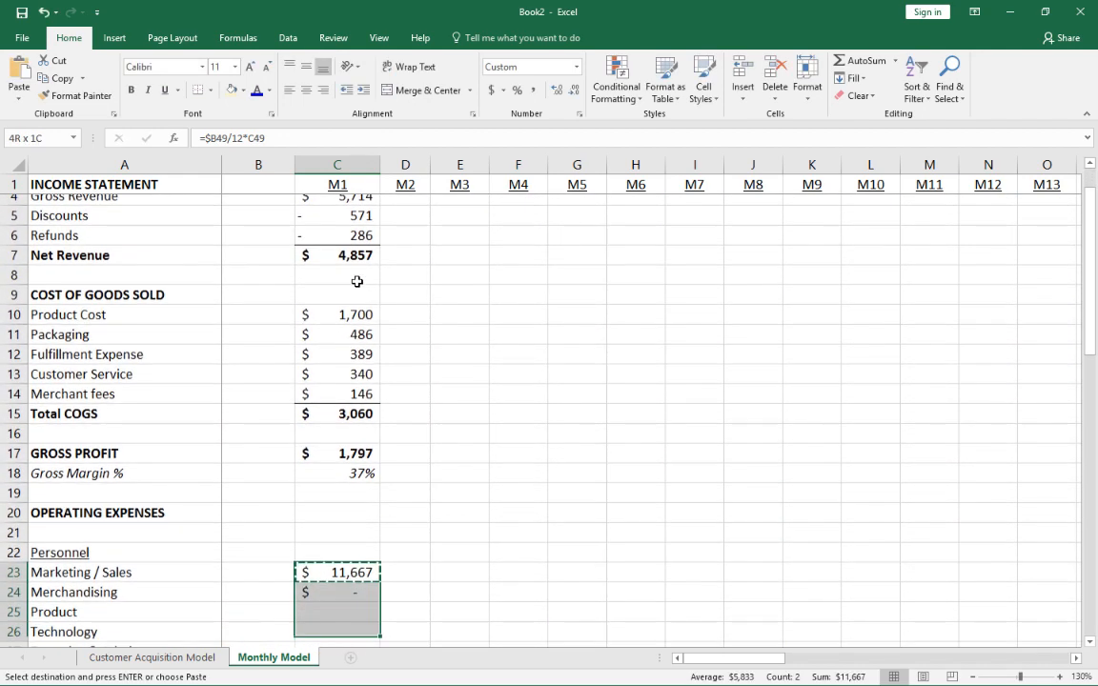
Paste the copied Marketing / Sales salary formula from C23 across the personnel rows through Executive & Admin for M1 to M5 (C23:G27)
key("shift+Up")
key("shift+Up")
key("shift+Down")
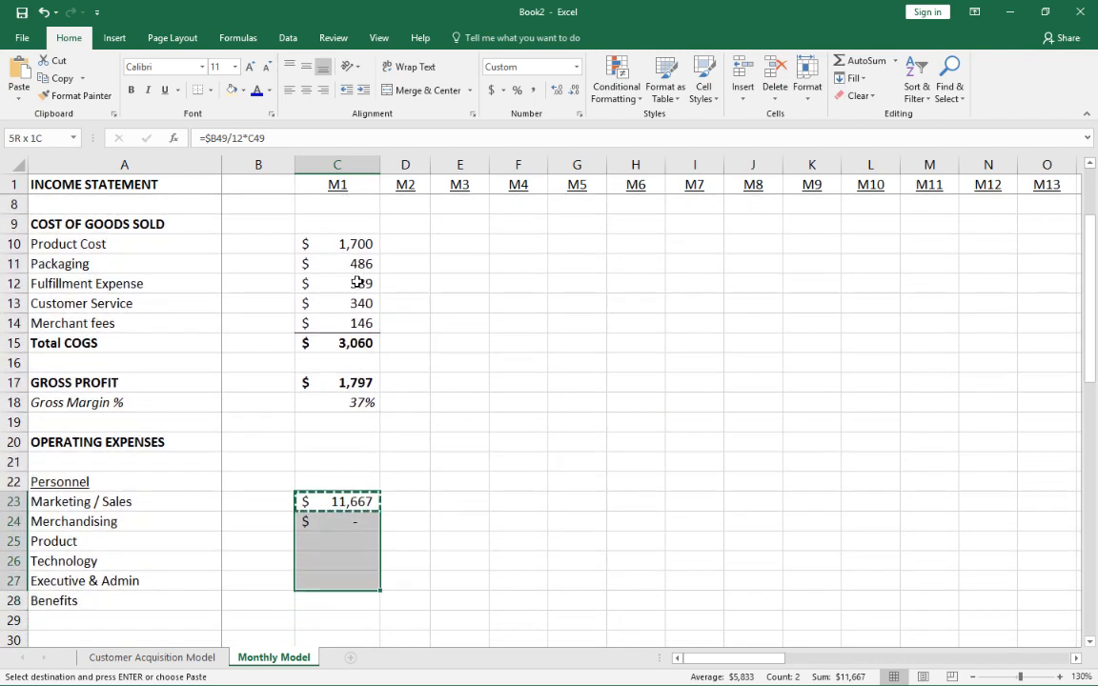
key("shift+Right")
key("shift+Right")
key("shift+Right")
key("shift+Right")
key("ctrl+v")
key("Down")
key("Right")
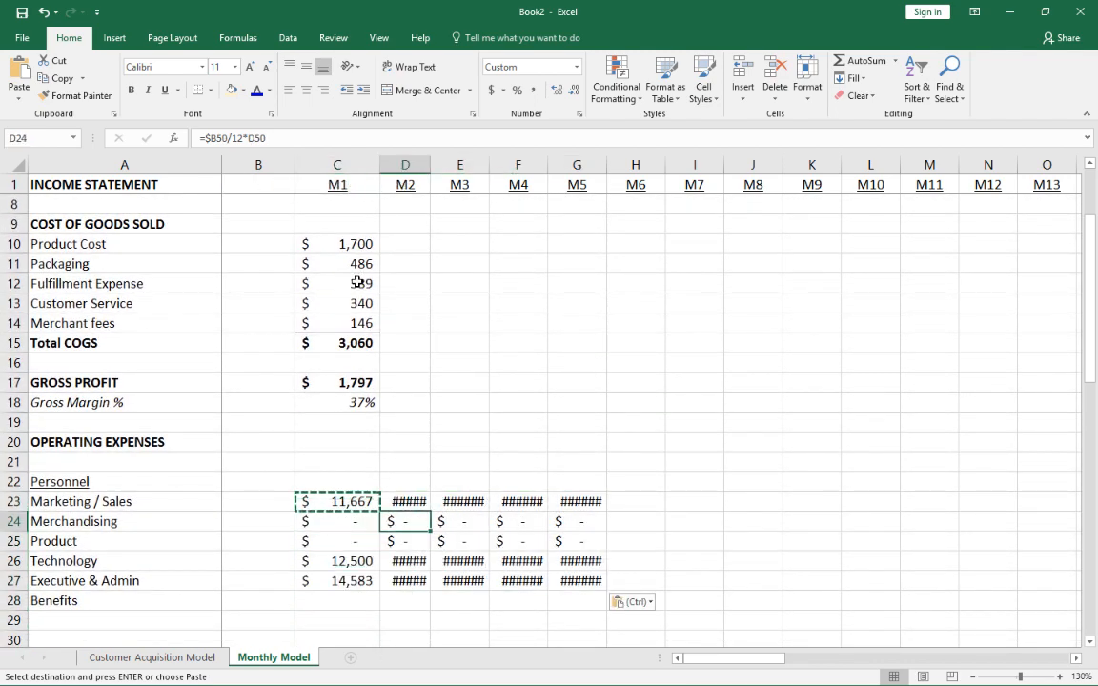
Widen all the month columns, M1 through M48, to a uniform width that fits the five-digit dollar amounts
key("Up")
key("shift+Right")
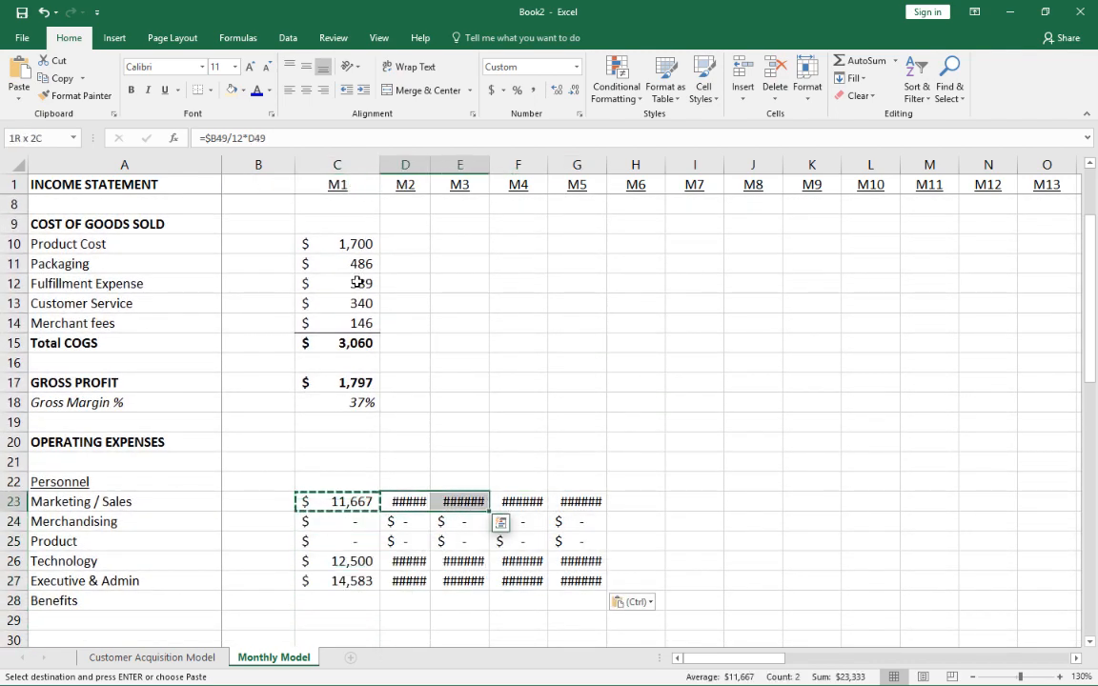
left_click(336, 164)
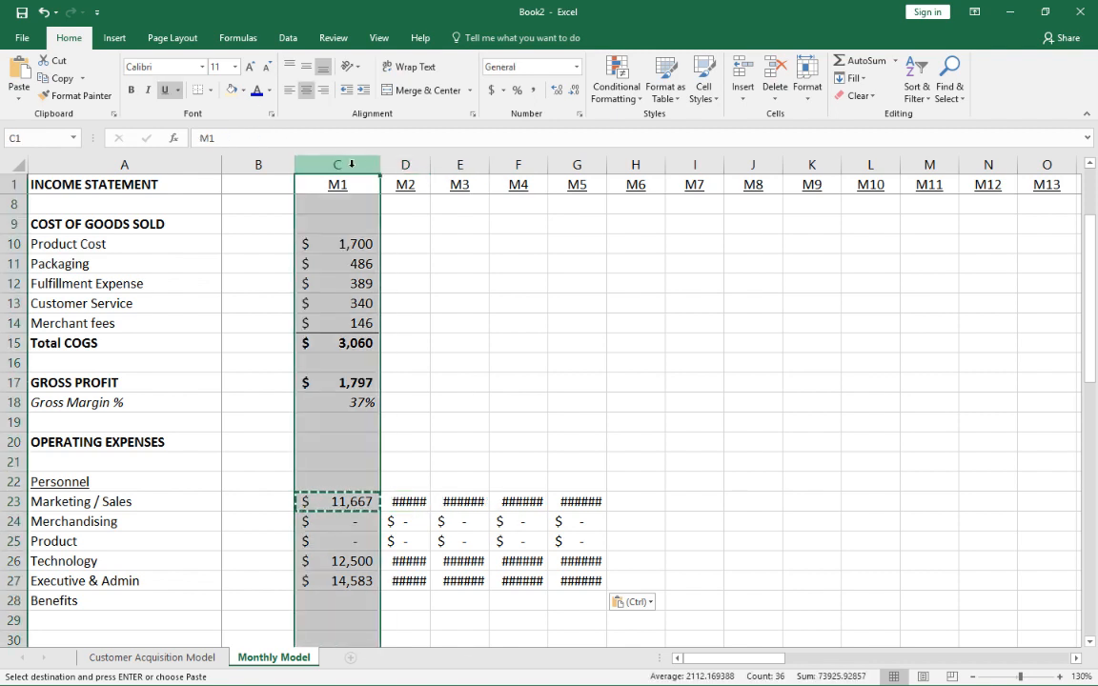
key("ctrl+shift+Right")
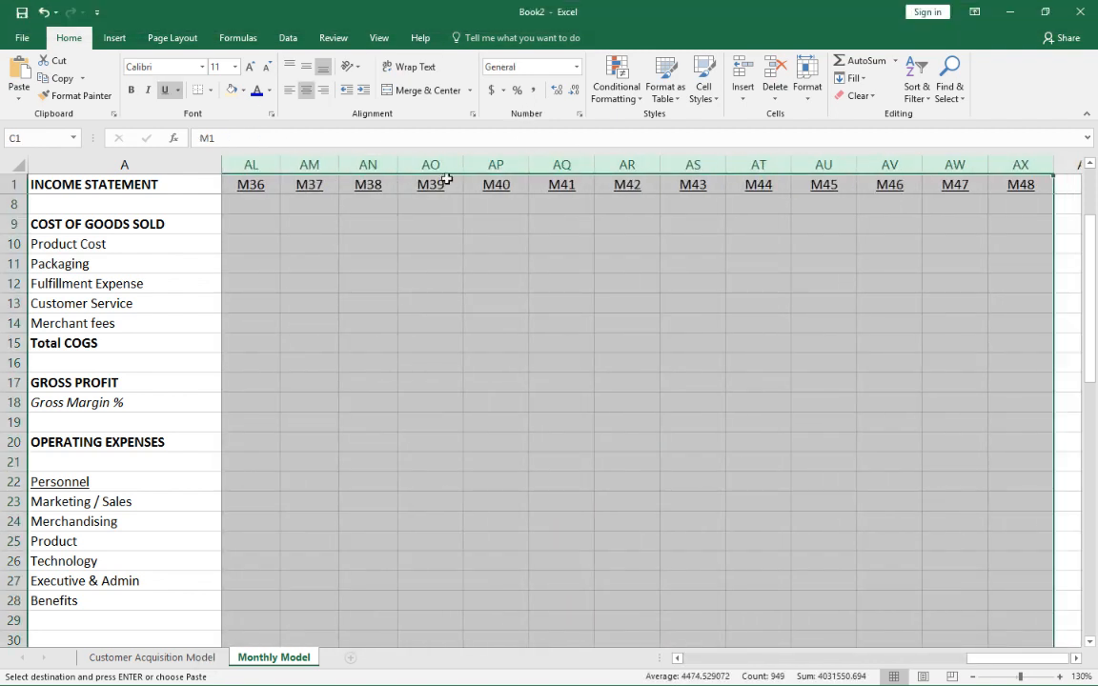
left_click_drag(589, 169, 611, 167)
left_click_drag(988, 648, 679, 664)
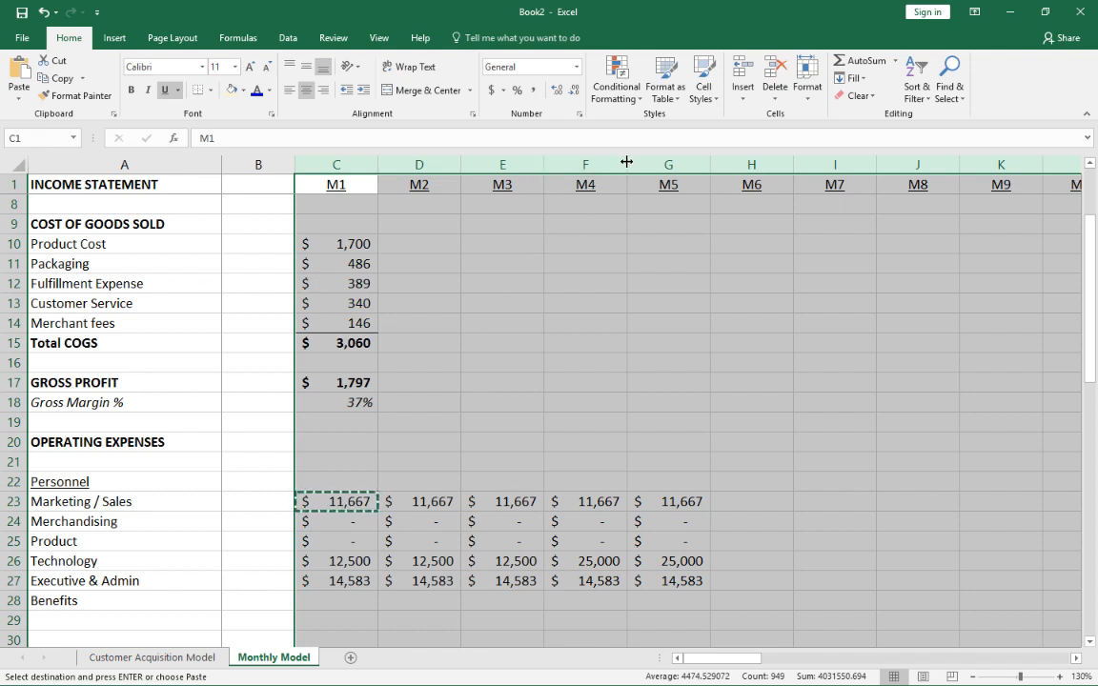
left_click_drag(626, 162, 652, 163)
left_click(667, 482)
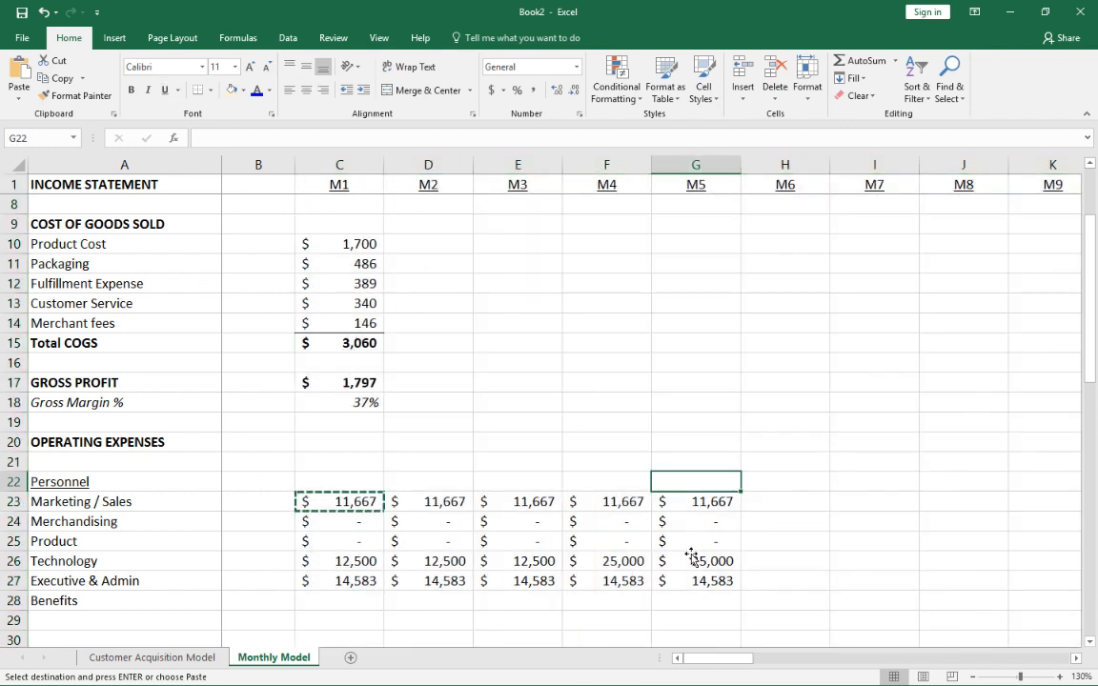
Examine the M5 Technology formula in G26 and the salary and headcount cells it references
left_click(692, 558)
key("F2")
scroll(765, 421, "down", 1)
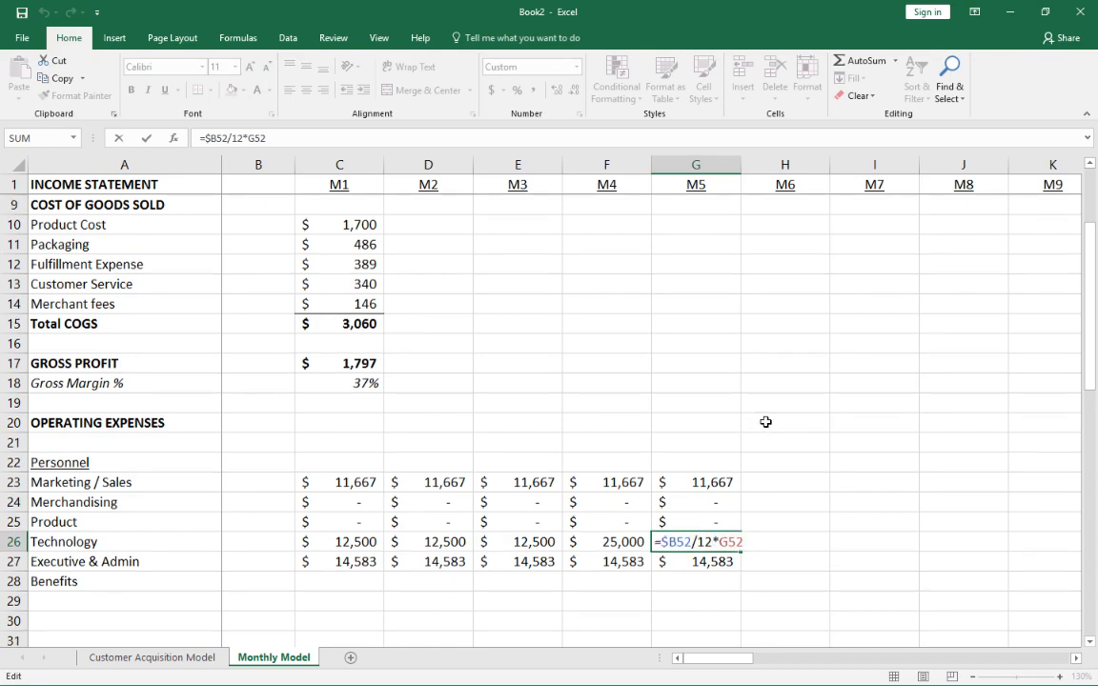
scroll(766, 421, "down", 9)
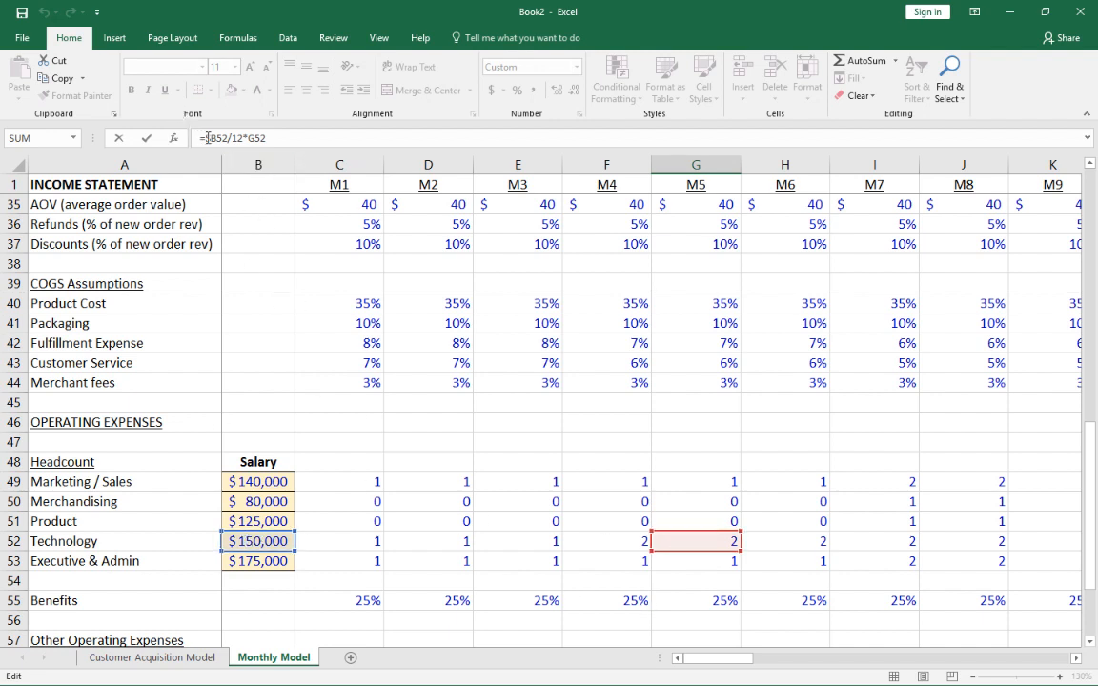
key("Return")
key("Up")
key("Up")
key("Up")
key("Up")
key("Up")
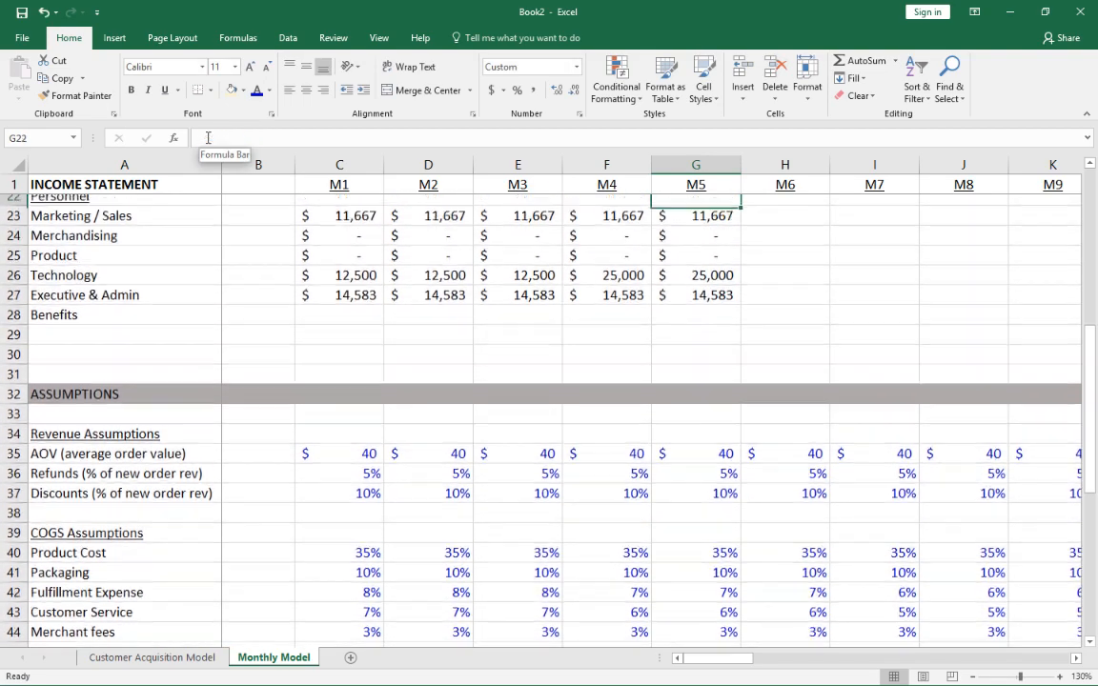
Calculate M1 Benefits in C28 as the sum of C23:C27 multiplied by the benefits rate in C55
key("Down")
key("Down")
key("Down")
key("Down")
key("Down")
key("Left")
key("Left")
key("Left")
key("Left")
key("Left")
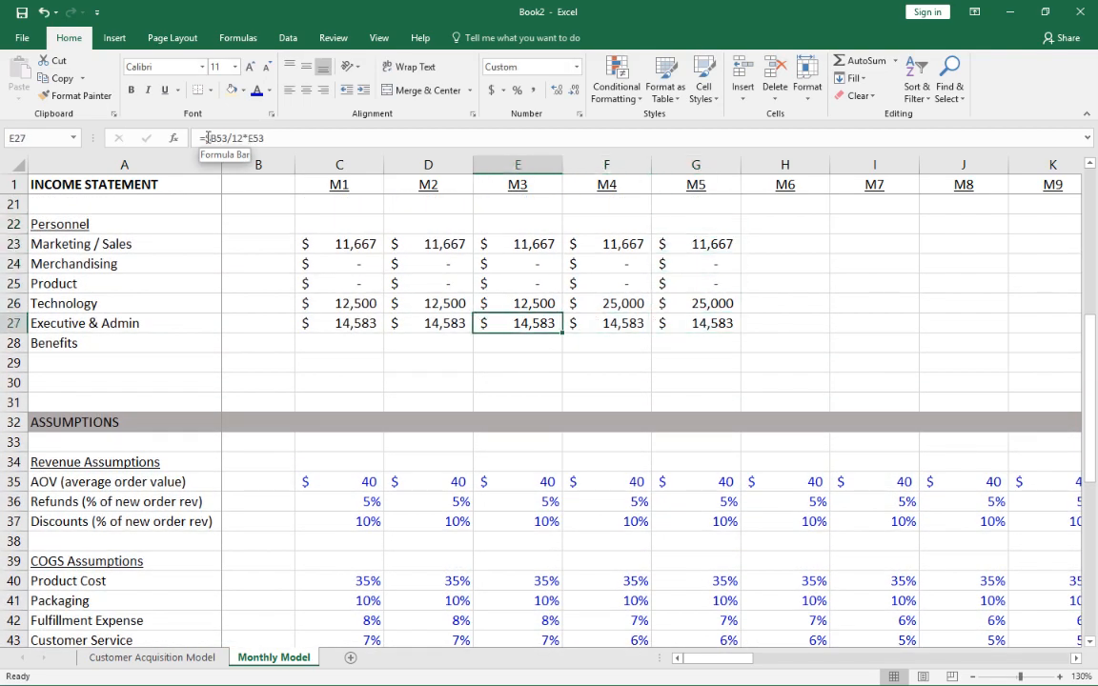
key("Right")
key("Down")
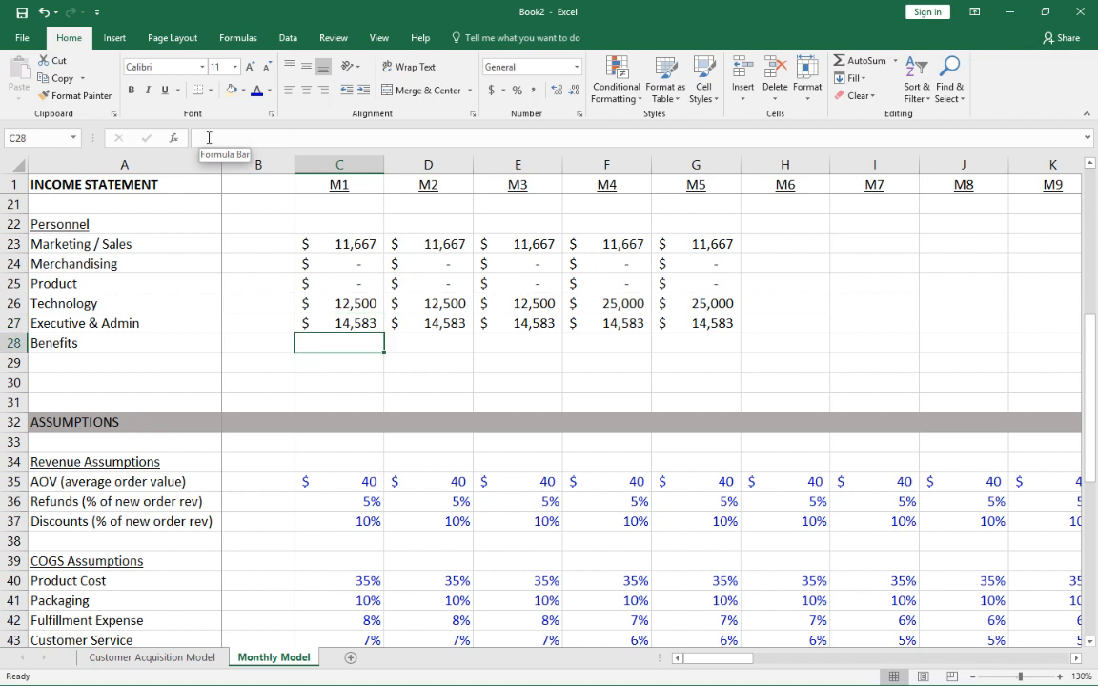
type("=sum(")
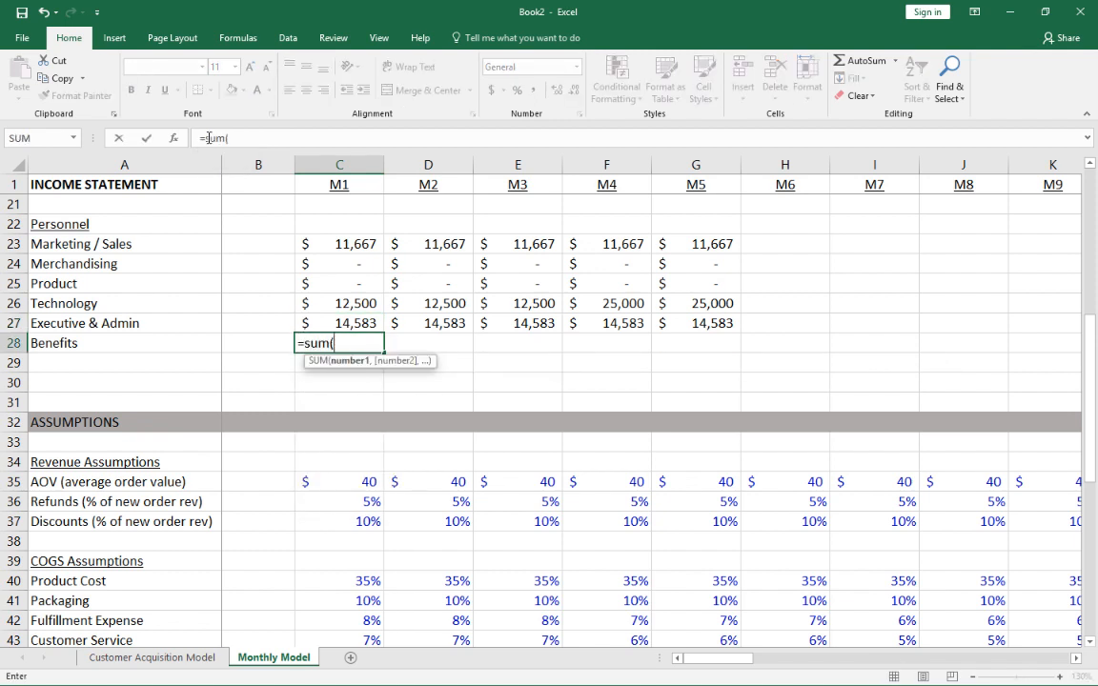
key("Up")
key("shift+Up")
key("shift+Up")
key("shift+Up")
key("shift+Up")
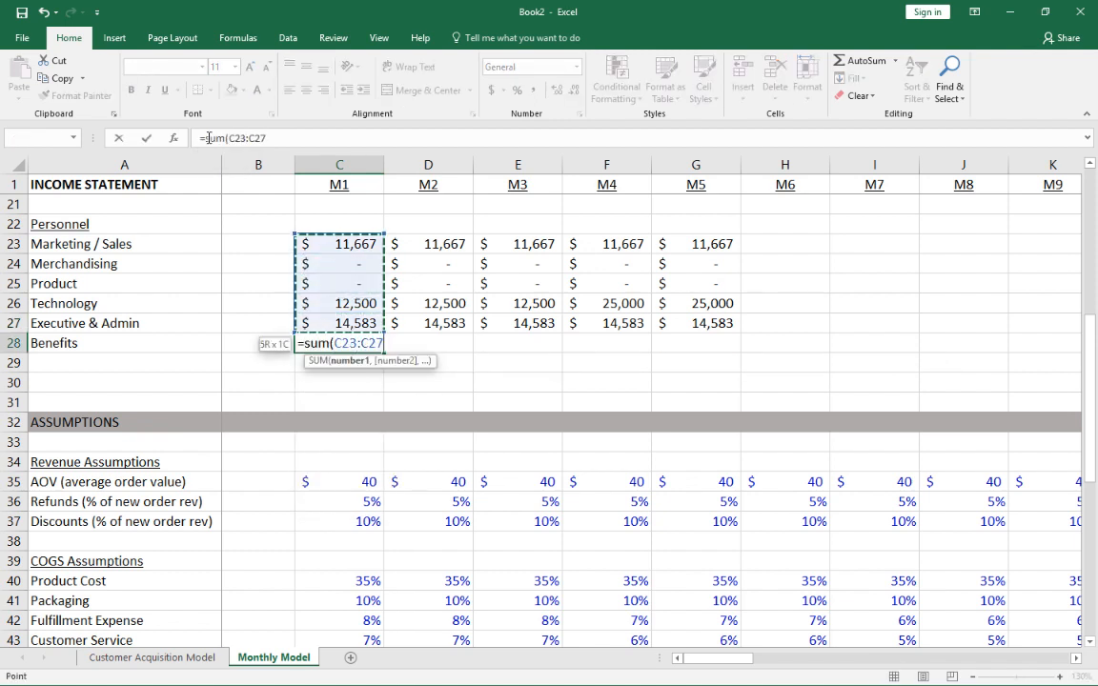
type(")")
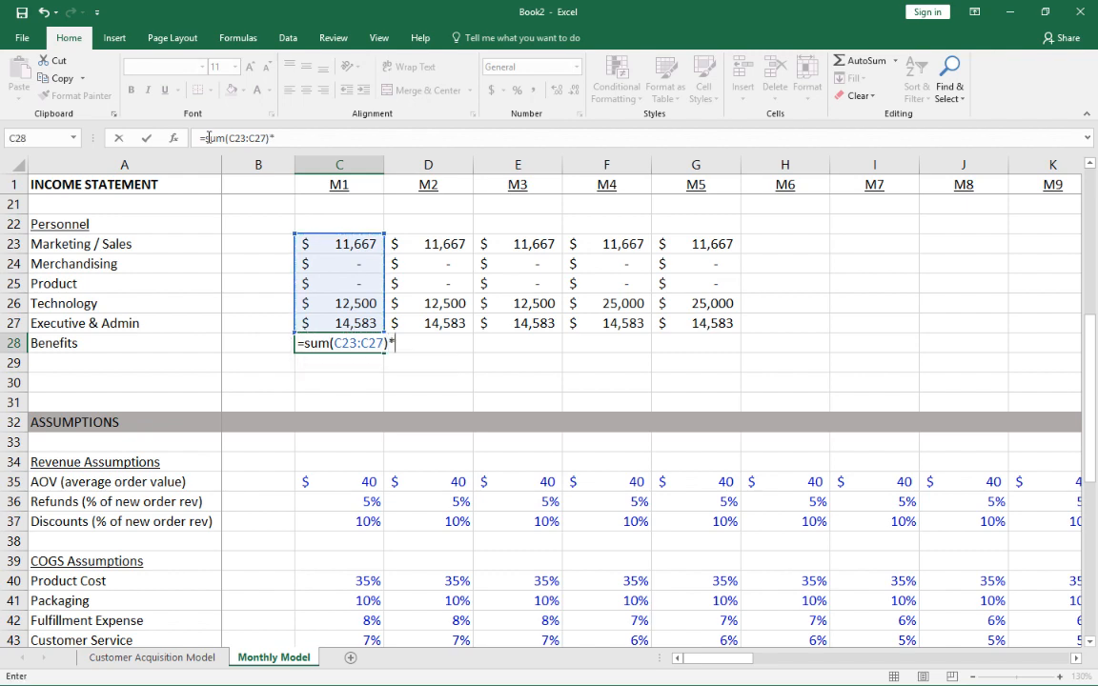
type("*")
scroll(356, 293, "down", 6)
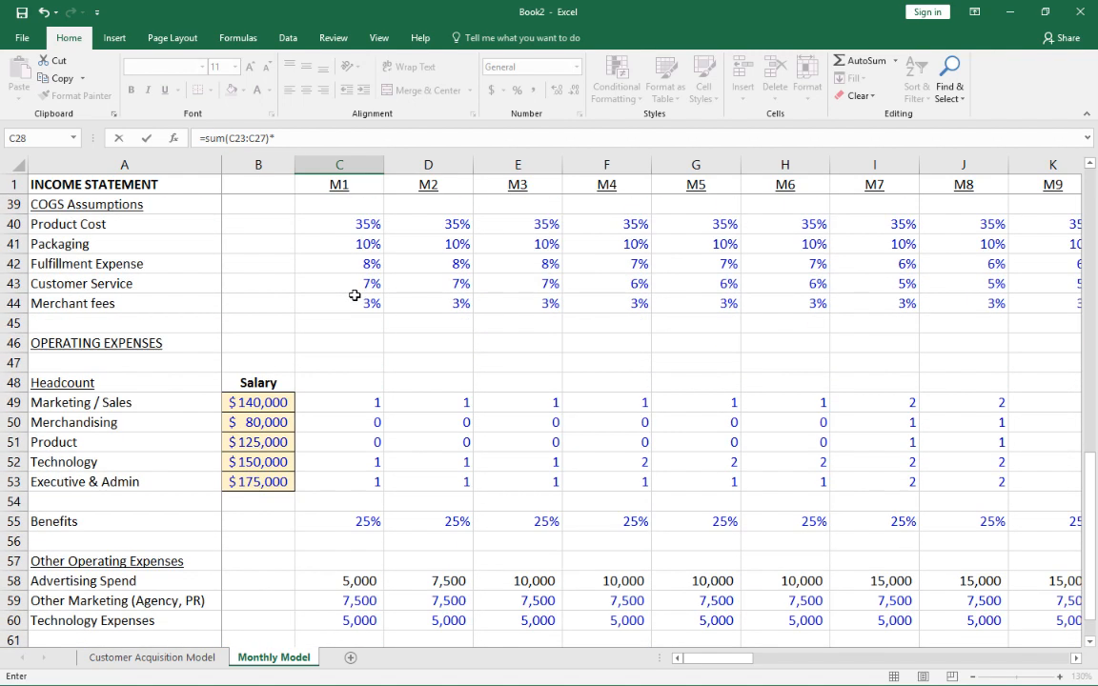
scroll(355, 296, "down", 2)
left_click(351, 398)
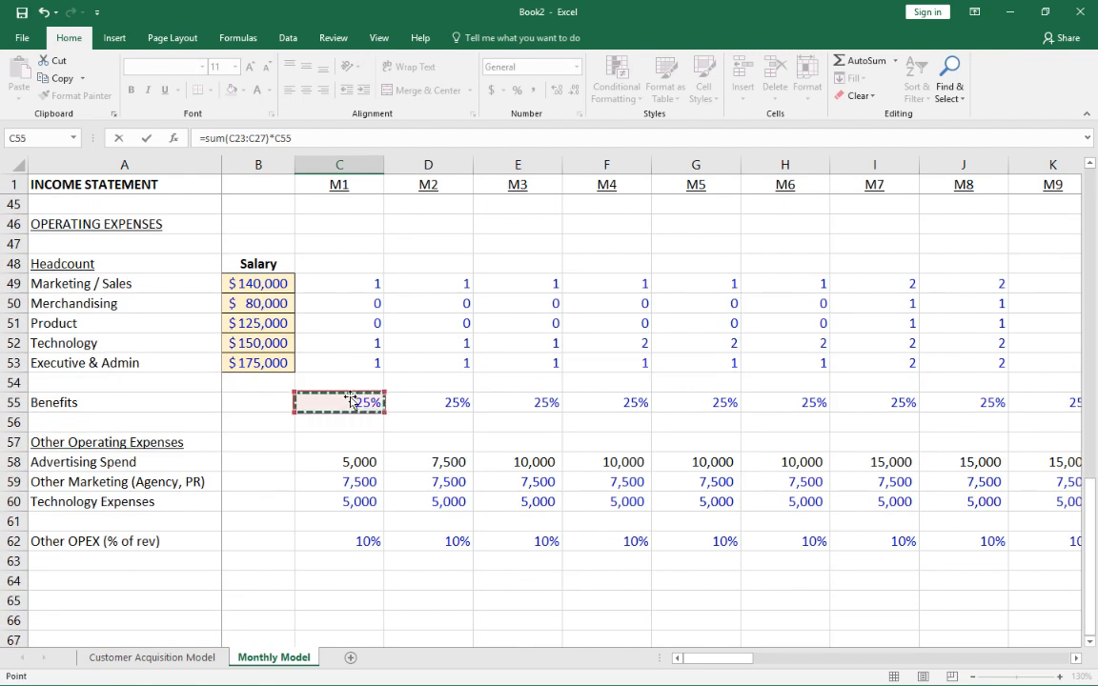
key("Return")
Format the M1 Benefits amount in C28 in comma style without decimals
key("Up")
key("Up")
key("Up")
key("Up")
key("Up")
key("Up")
key("Up")
key("Up")
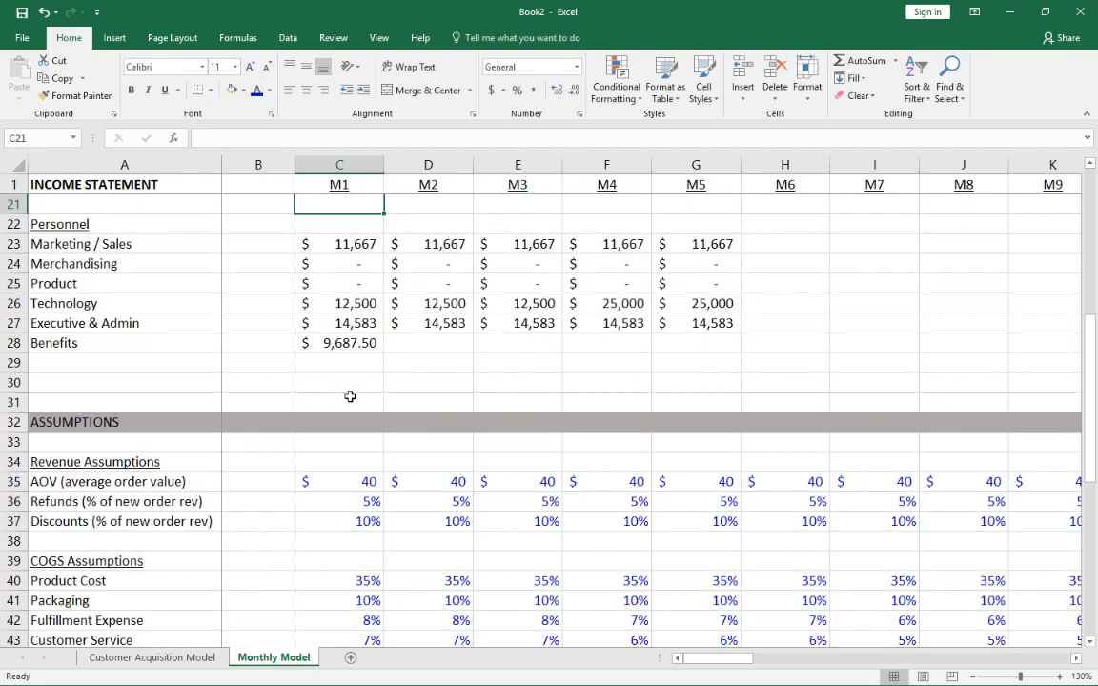
left_click(351, 362)
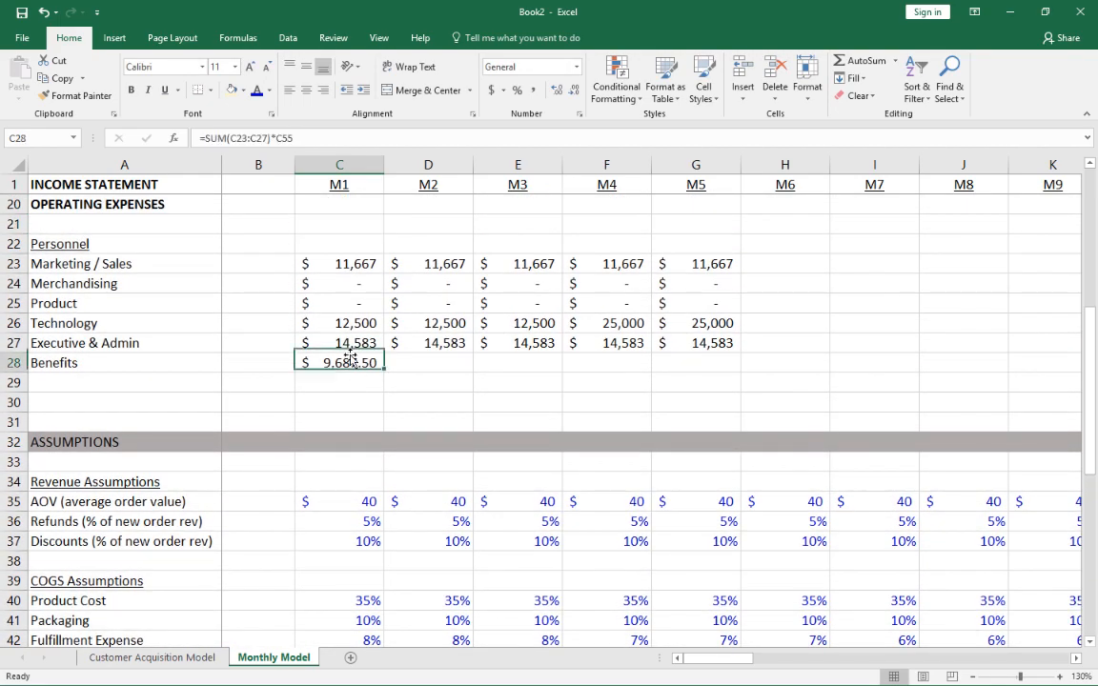
left_click(534, 90)
left_click(574, 91)
left_click(573, 90)
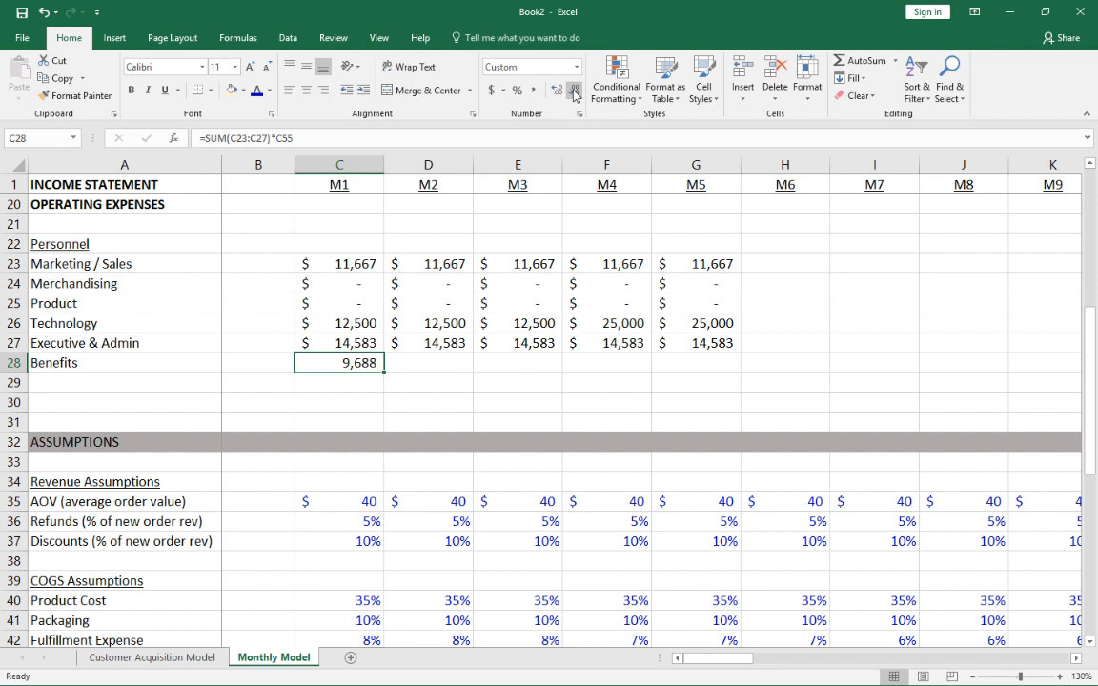
Label A29 as Total Personnel Costs and make the whole row bold
left_click(141, 387)
type("Tot")
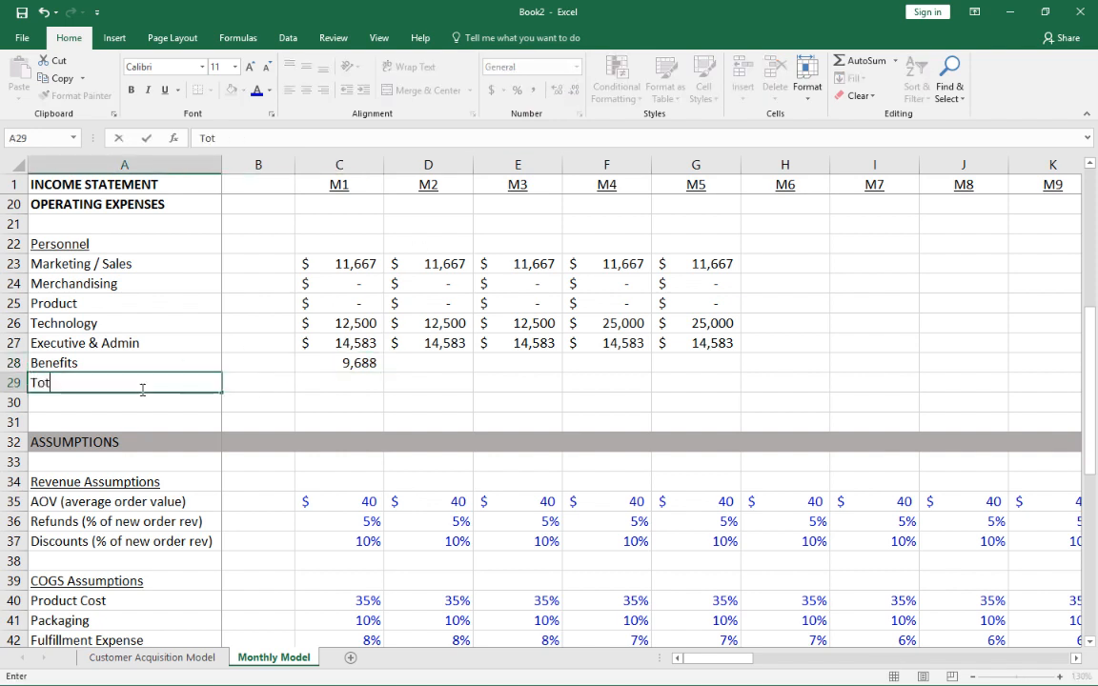
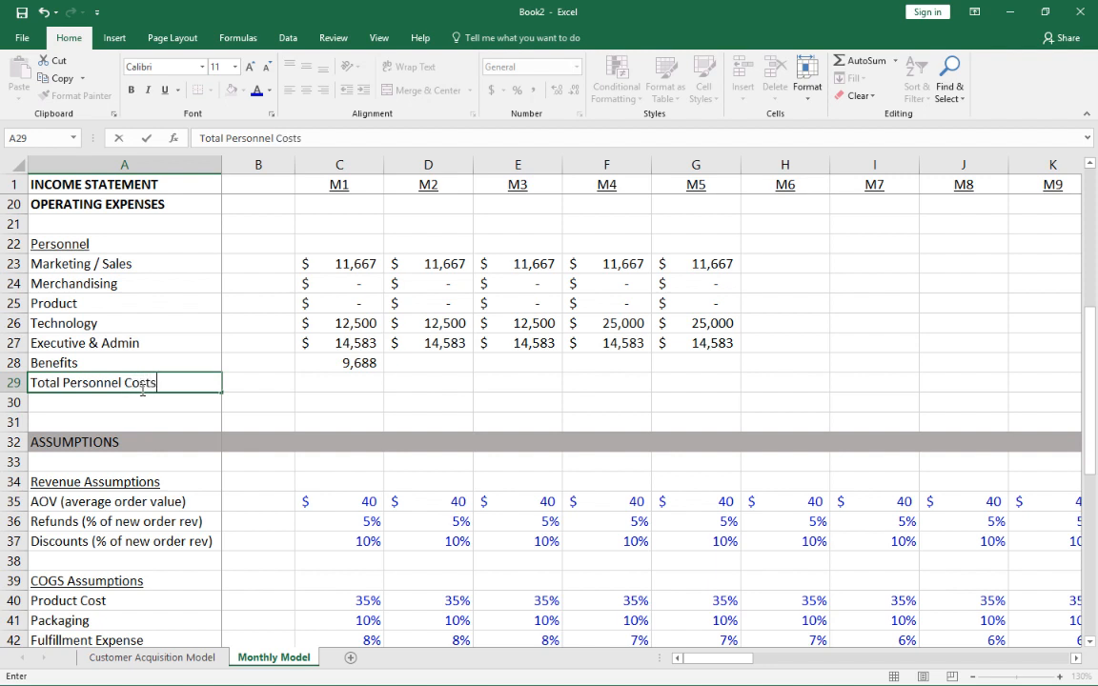
type("al Personnel Costs")
key("Up")
key("Down")
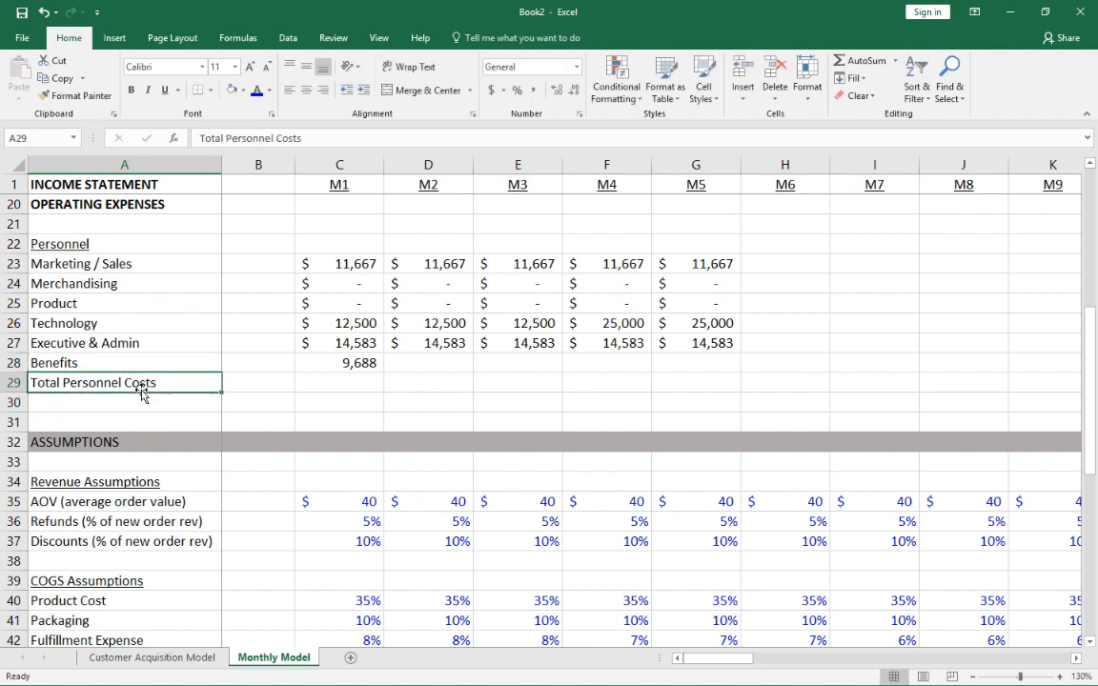
key("shift+space")
key("ctrl+b")
key("Up")
key("Up")
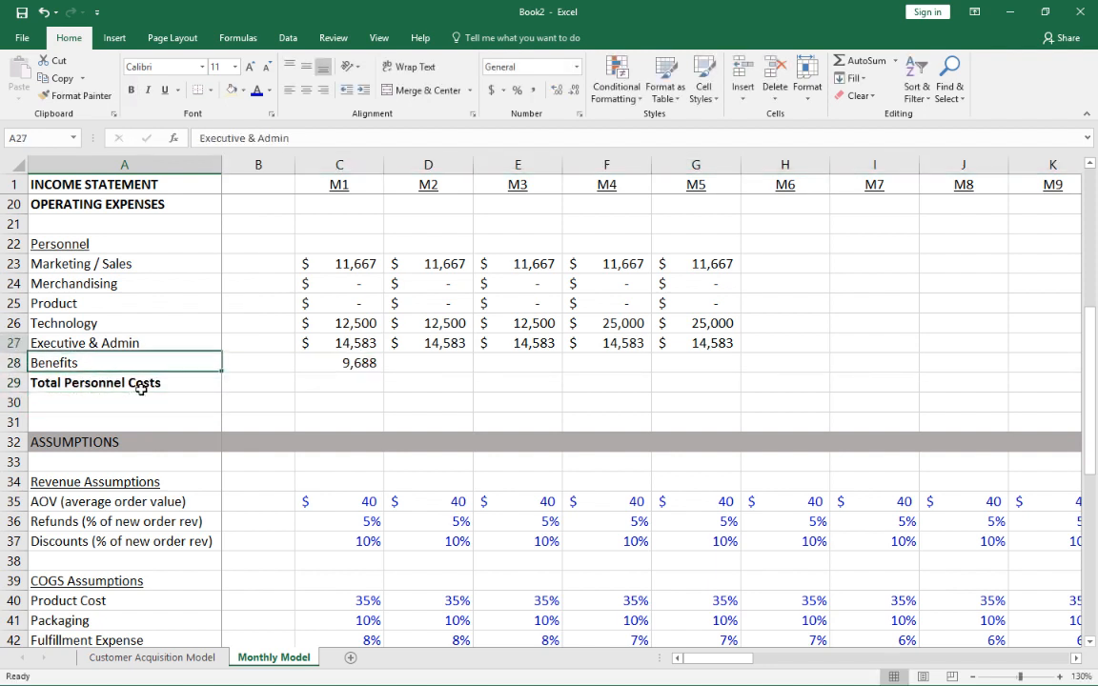
key("Down")
key("Up")
key("Right")
key("Down")
key("Right")
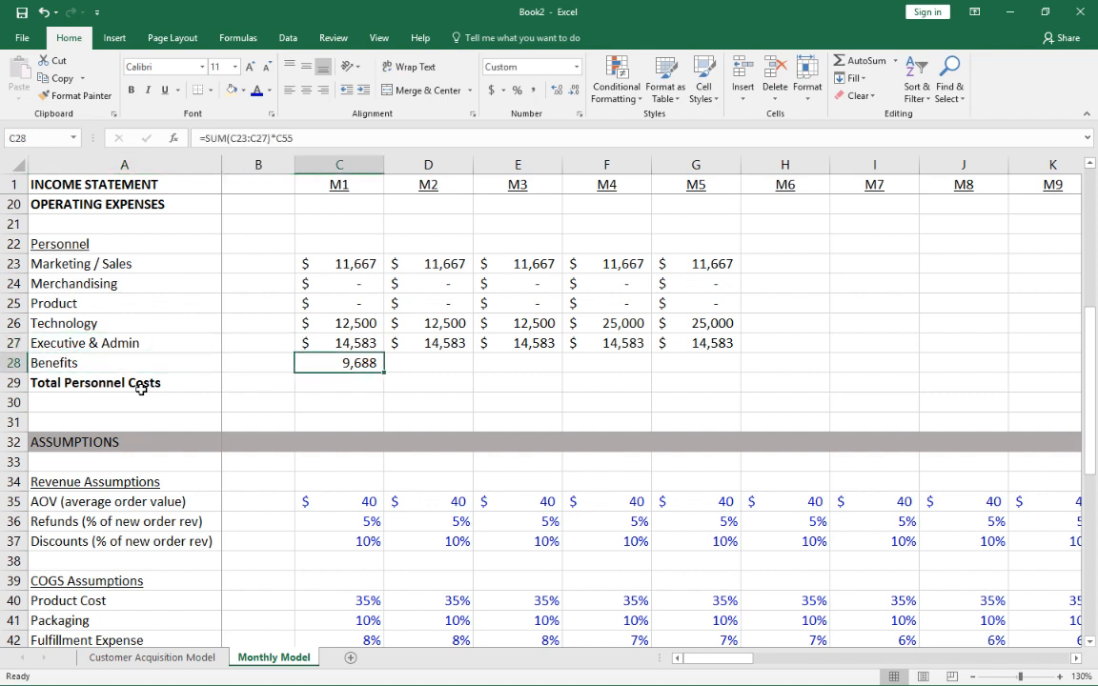
key("shift+Up")
key("shift+Up")
key("shift+Up")
key("shift+Up")
key("shift+Right")
key("shift+Right")
key("shift+Right")
key("shift+Right")
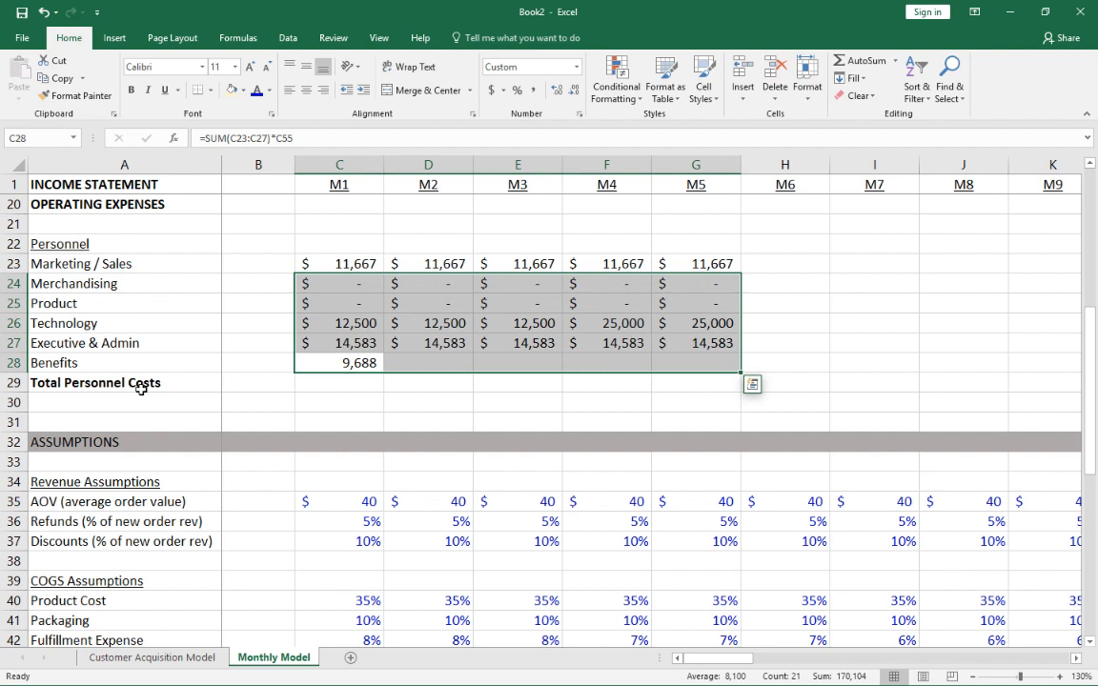
key("shift+Down")
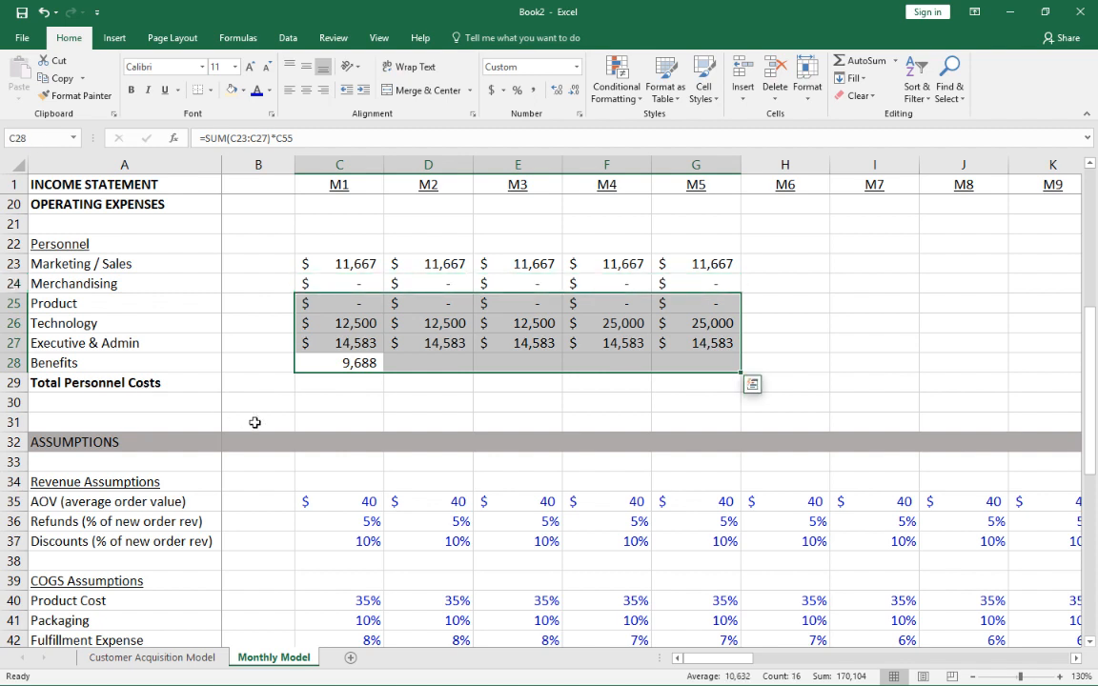
Format the Merchandising through Benefits amounts for M1 to M5 (C24:G28) in comma style without decimals
left_click_drag(370, 284, 672, 368)
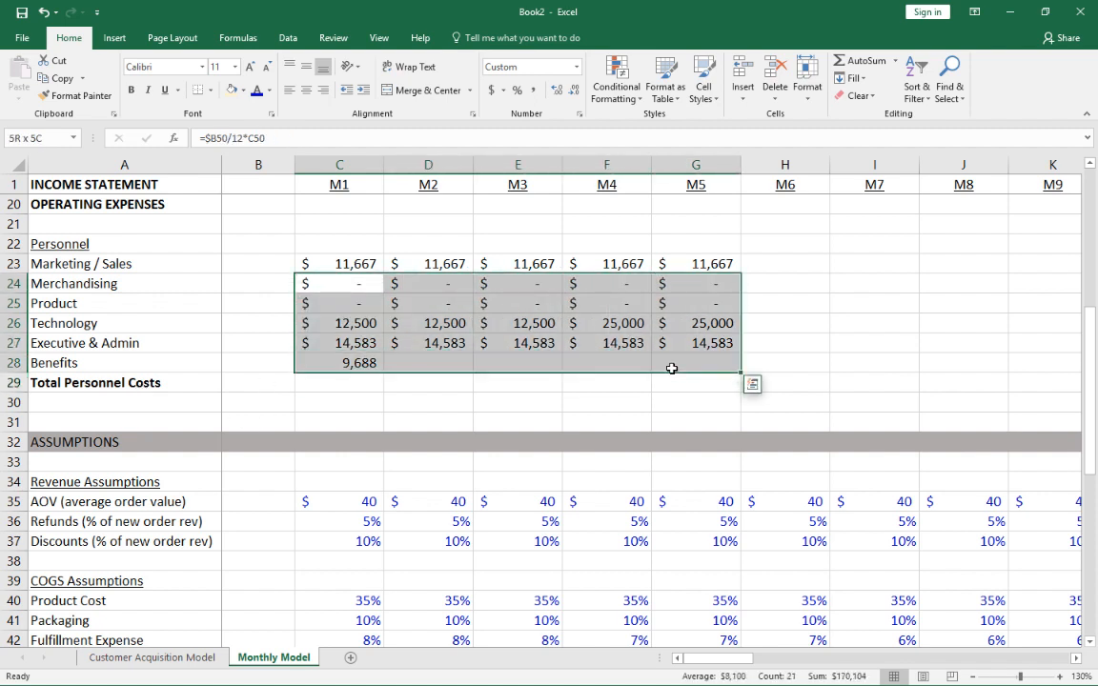
left_click(539, 90)
left_click(577, 91)
left_click(577, 91)
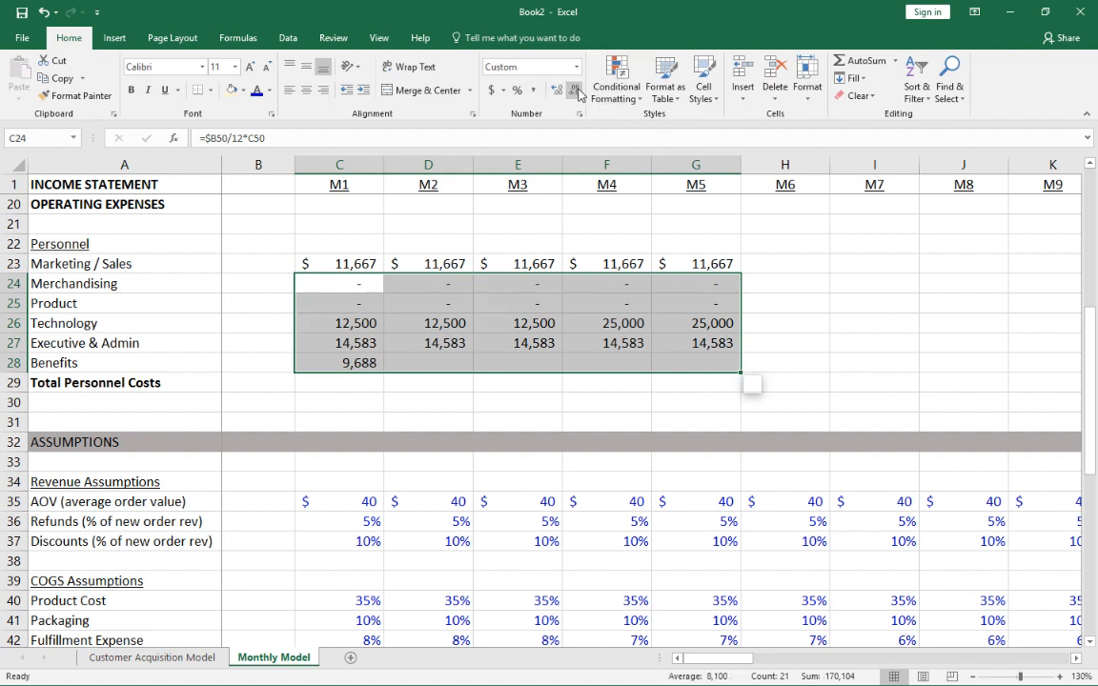
Format the Total Personnel Costs cells C29:G29 as dollars without decimals and add a bottom border under Benefits in C28:G28
left_click(329, 264)
left_click_drag(333, 383, 672, 382)
left_click(493, 90)
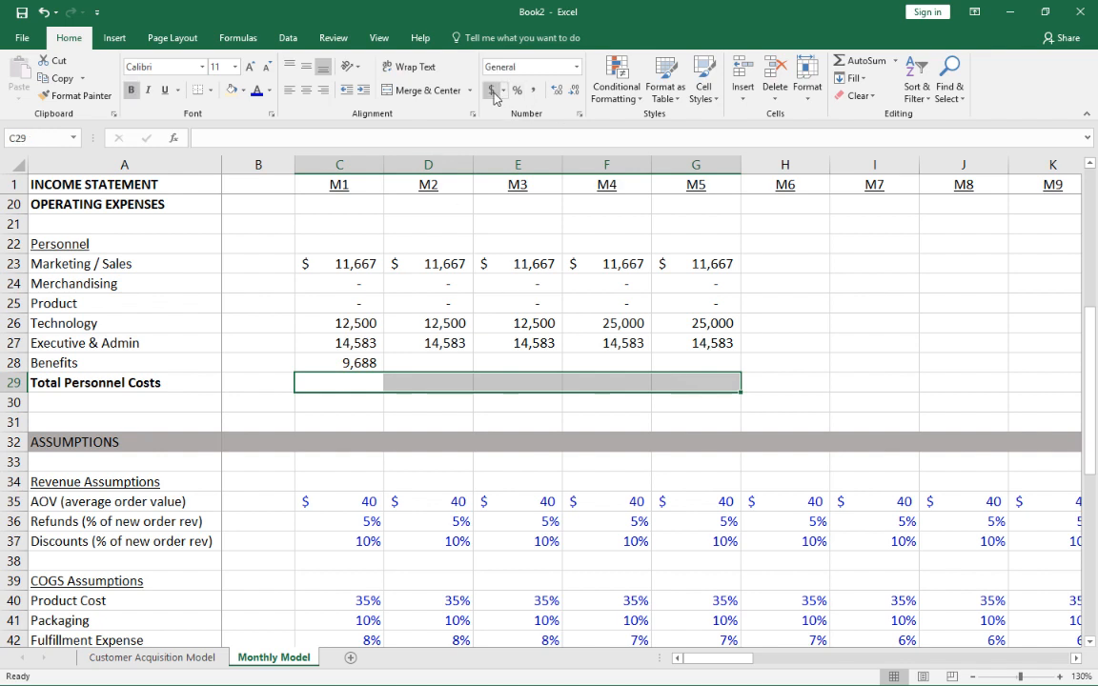
left_click(577, 91)
left_click_drag(361, 363, 670, 358)
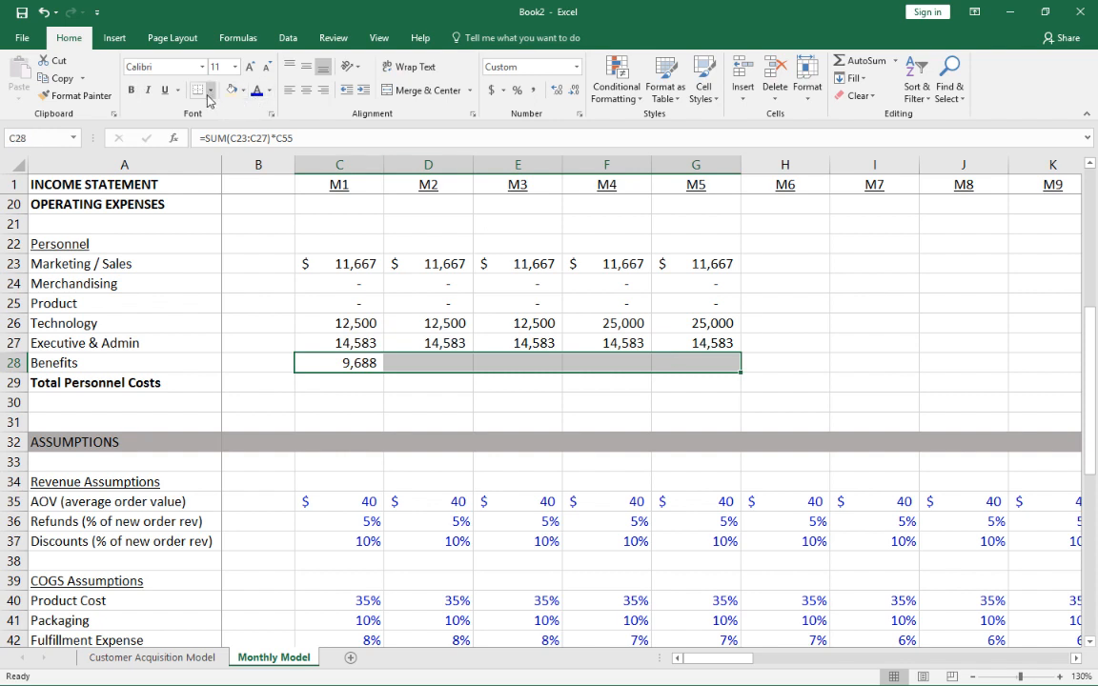
Total the M1 personnel costs in C29 with a SUM of C23:C28
left_click(344, 378)
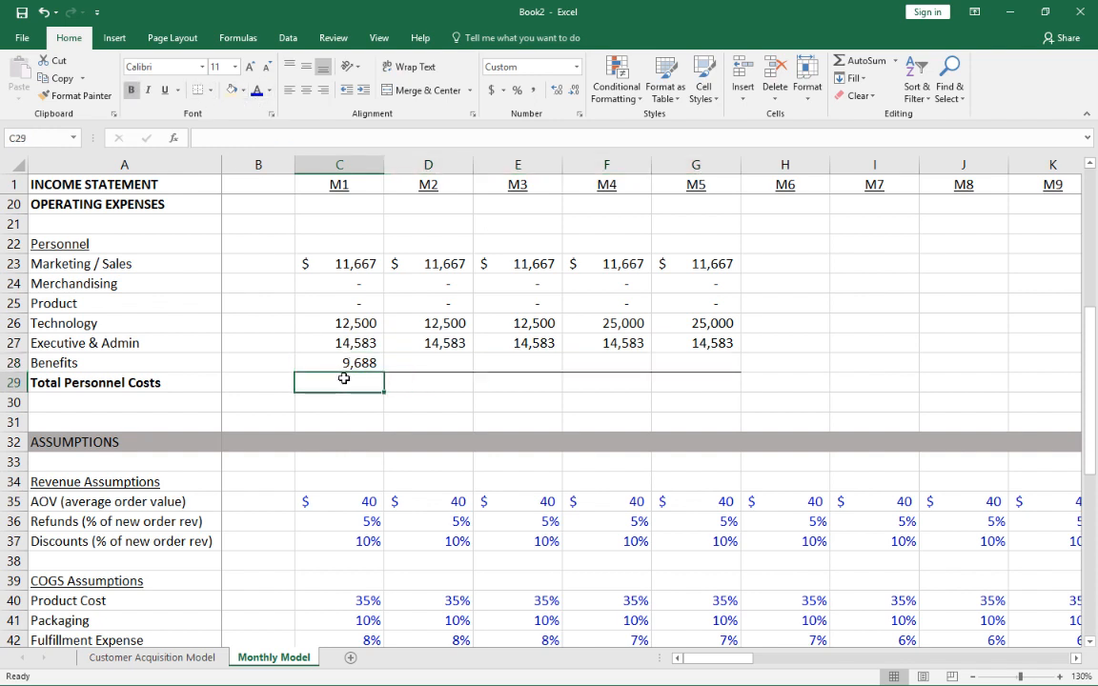
type("=sum(")
key("Up")
key("shift+Up")
key("shift+Up")
key("shift+Up")
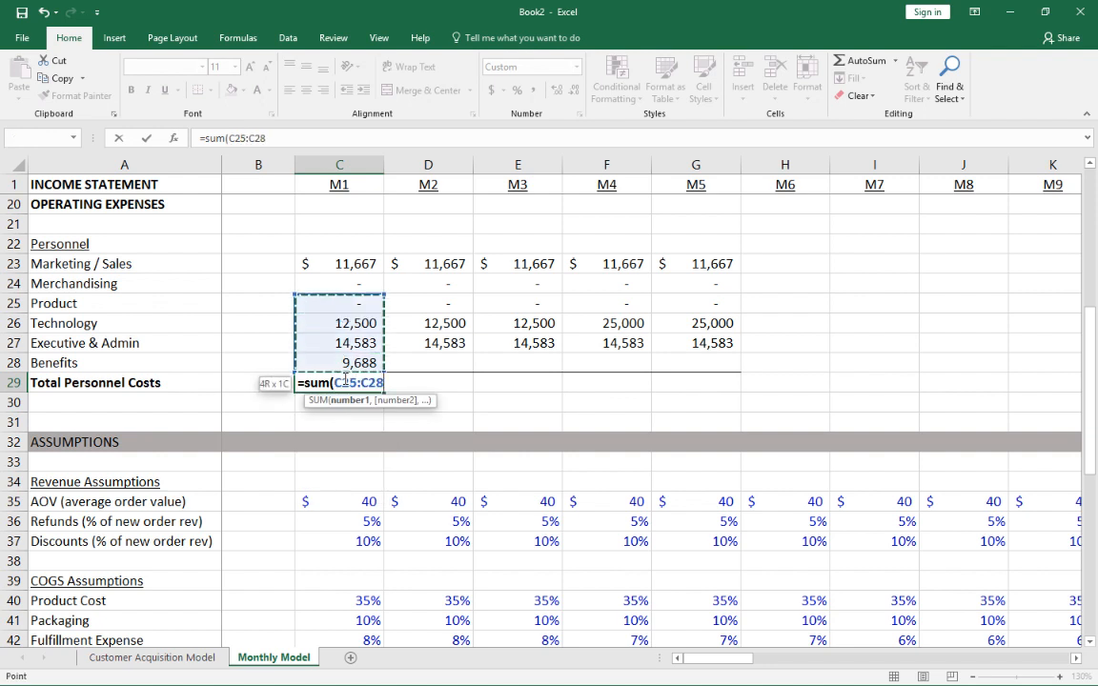
key("shift+Up")
key("shift+Up")
key("ctrl+Return")
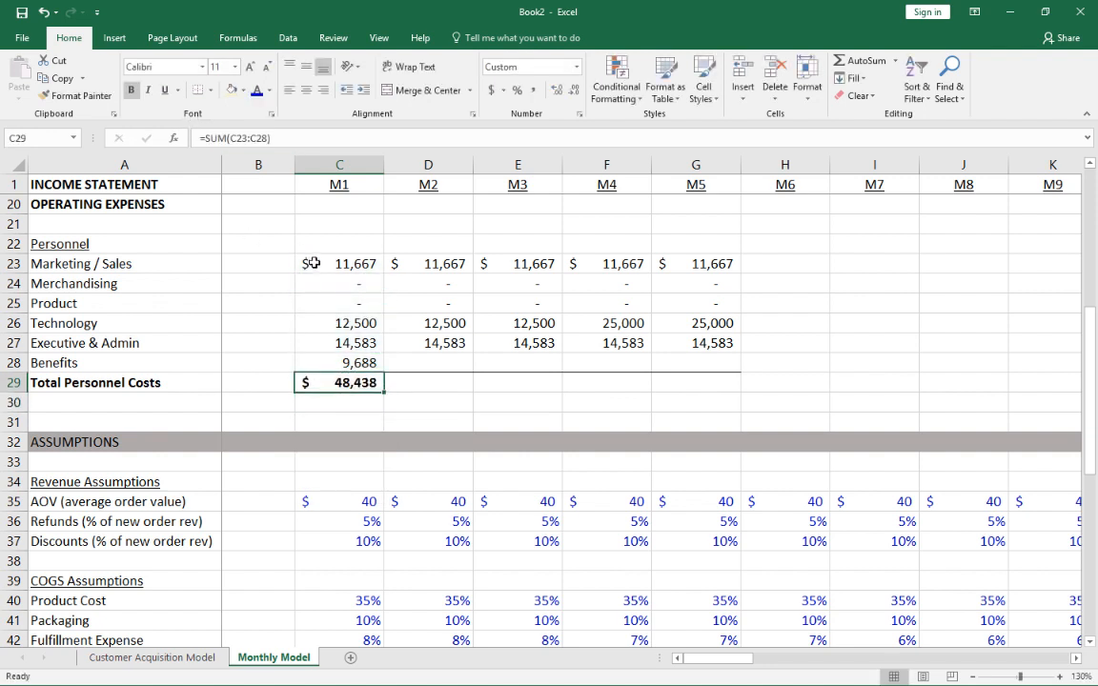
Copy the M1 personnel cost formulas in C23:C29 across months M2 to M48 (D23:AX29)
left_click_drag(347, 258, 350, 382)
key("ctrl+c")
key("Right")
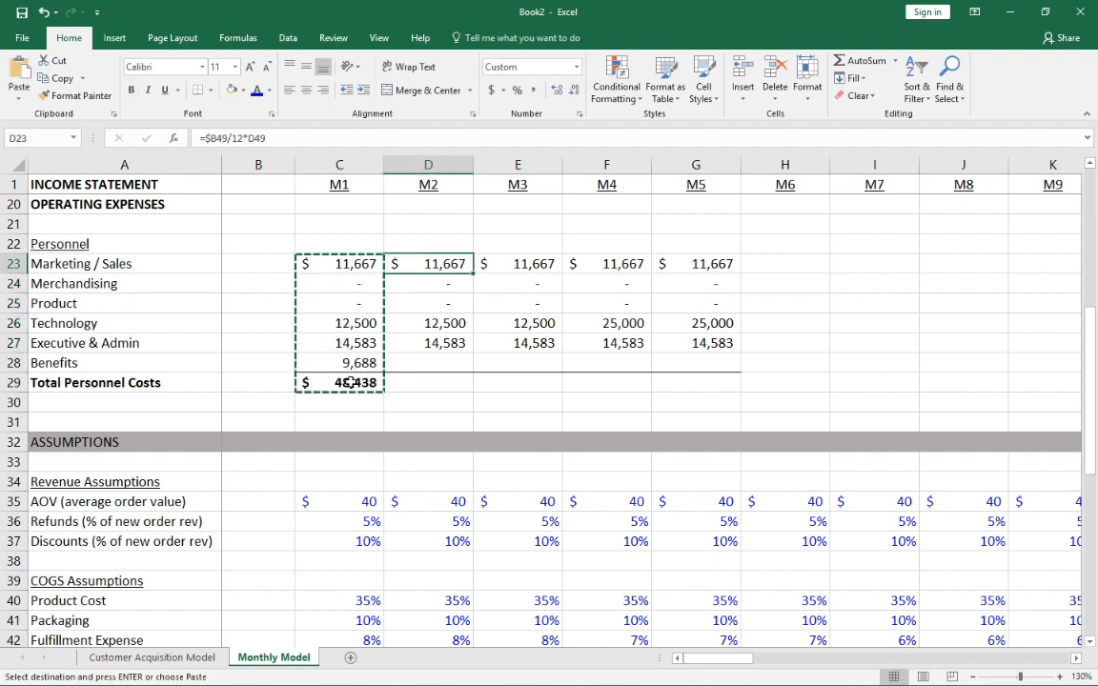
key("shift+Right")
key("shift+Right")
key("shift+Right")
key("shift+Right")
key("shift+Right")
key("shift+Right")
key("shift+Right")
key("shift+Right")
key("shift+Right")
key("shift+Right")
key("shift+Right")
key("shift+Right")
key("shift+Right")
key("shift+Right")
key("shift+Right")
key("shift+Right")
key("shift+Right")
key("shift+Right")
key("shift+Right")
key("shift+Right")
key("shift+Right")
key("shift+Right")
key("shift+Right")
key("shift+Right")
key("shift+Right")
key("shift+Right")
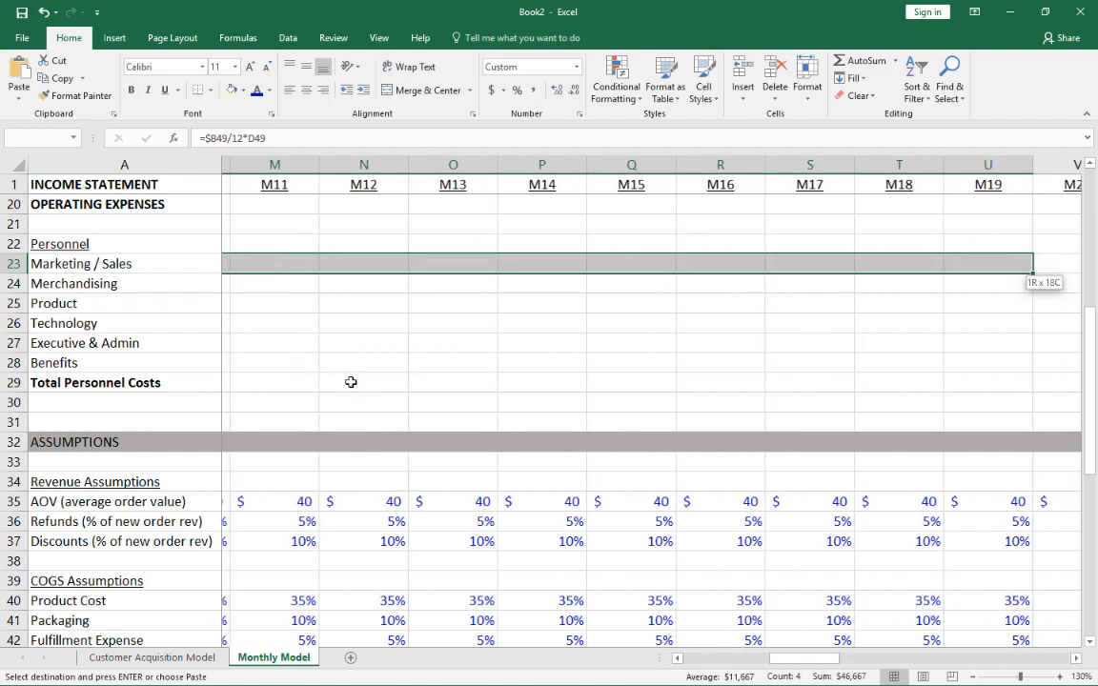
key("shift+Right")
key("shift+Right")
key("shift+Right")
key("shift+Right")
key("shift+Right")
key("shift+Right")
key("shift+Right")
key("shift+Right")
key("shift+Right")
key("shift+Right")
key("shift+Right")
key("shift+Right")
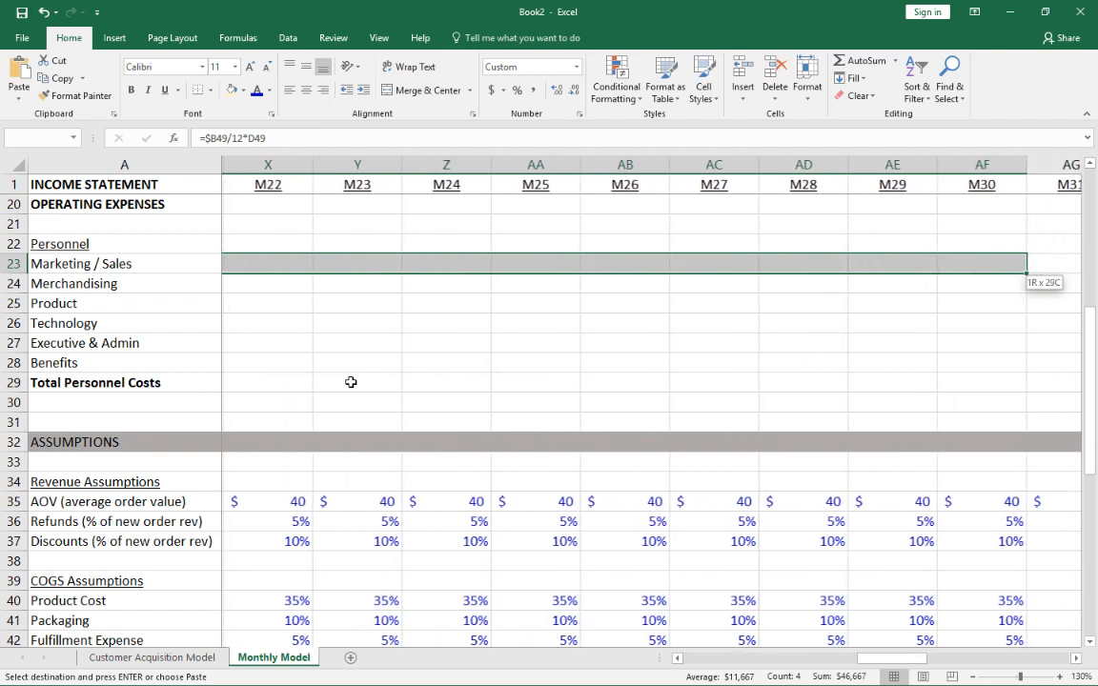
key("shift+Right")
key("shift+Right")
key("shift+Right")
key("shift+Right")
key("shift+Right")
key("shift+Right")
key("shift+Right")
key("shift+Right")
key("shift+Right")
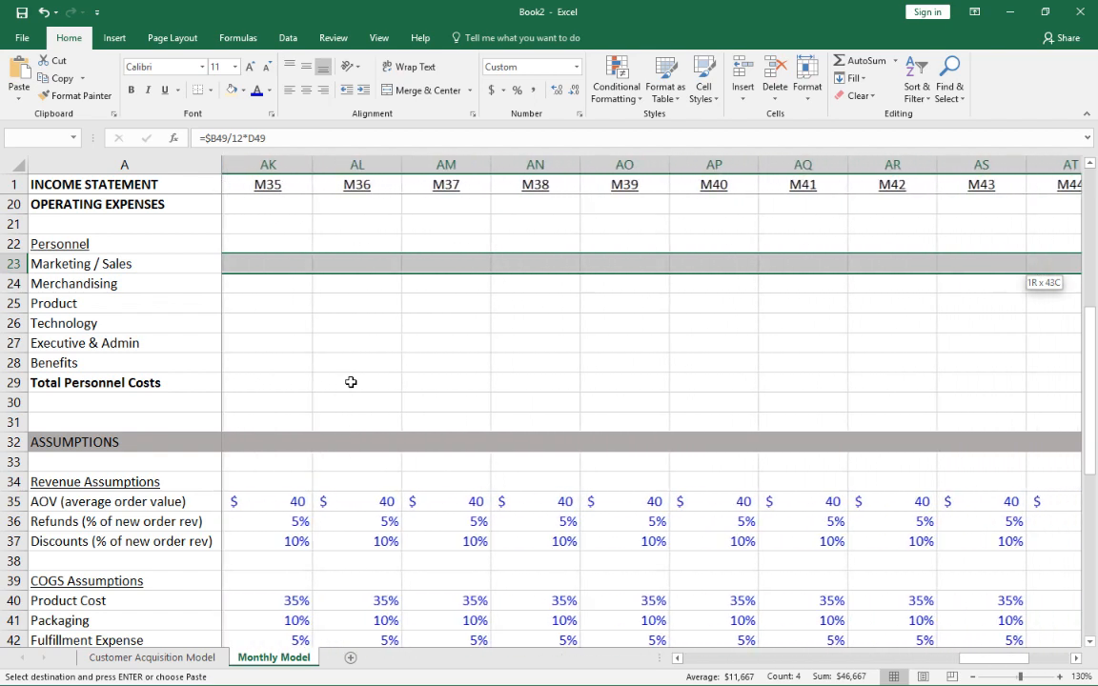
key("shift+Left")
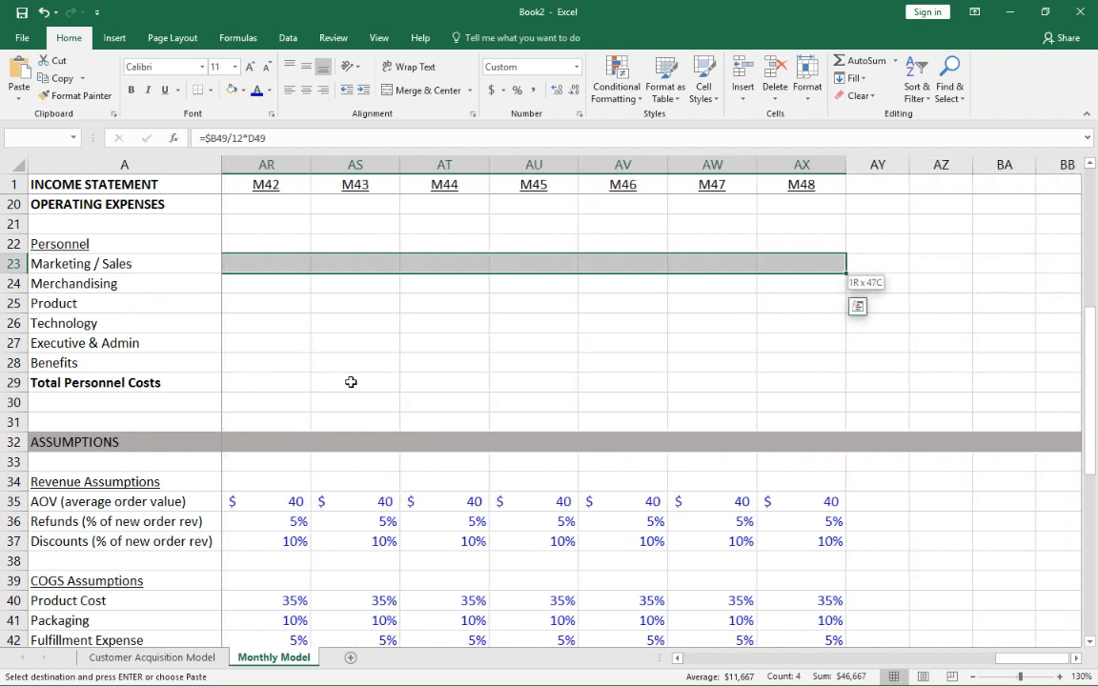
key("ctrl+v")
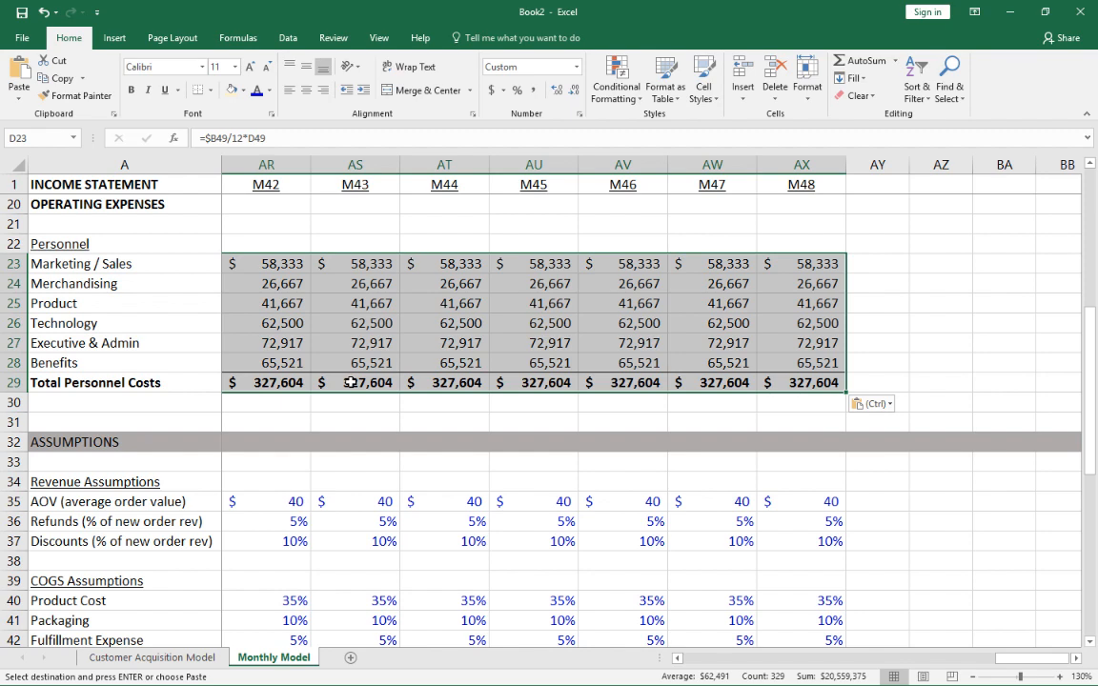
key("ctrl+Left")
key("ctrl+Left")
key("Escape")
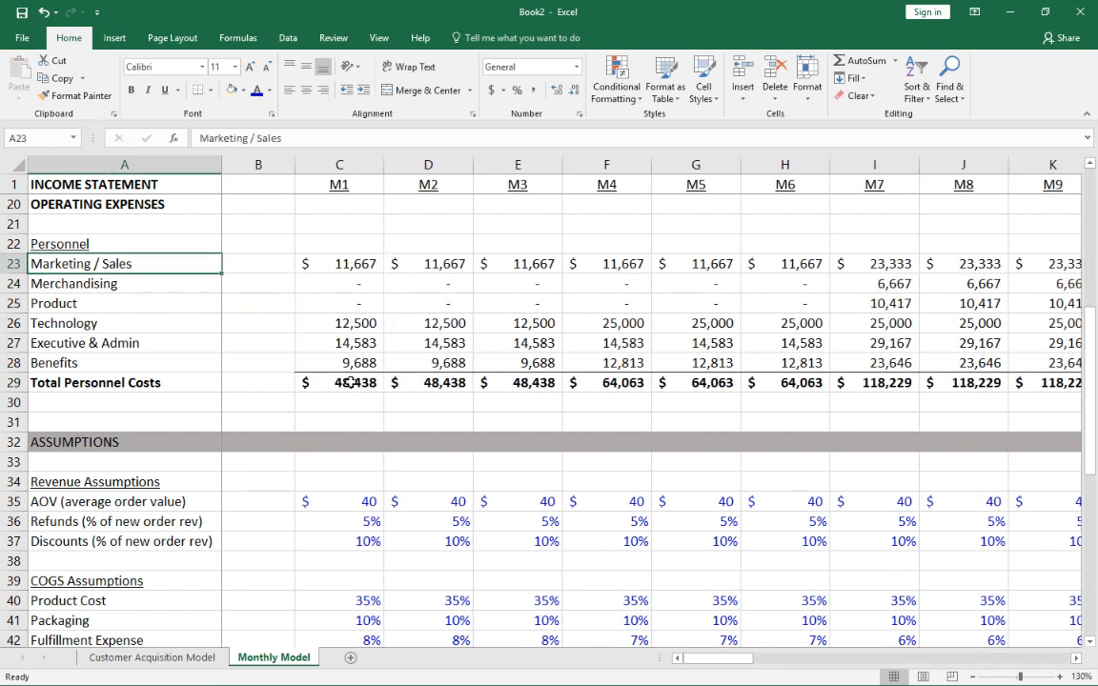
Insert seven blank rows at row 30, between Total Personnel Costs and the ASSUMPTIONS band
left_click(13, 402)
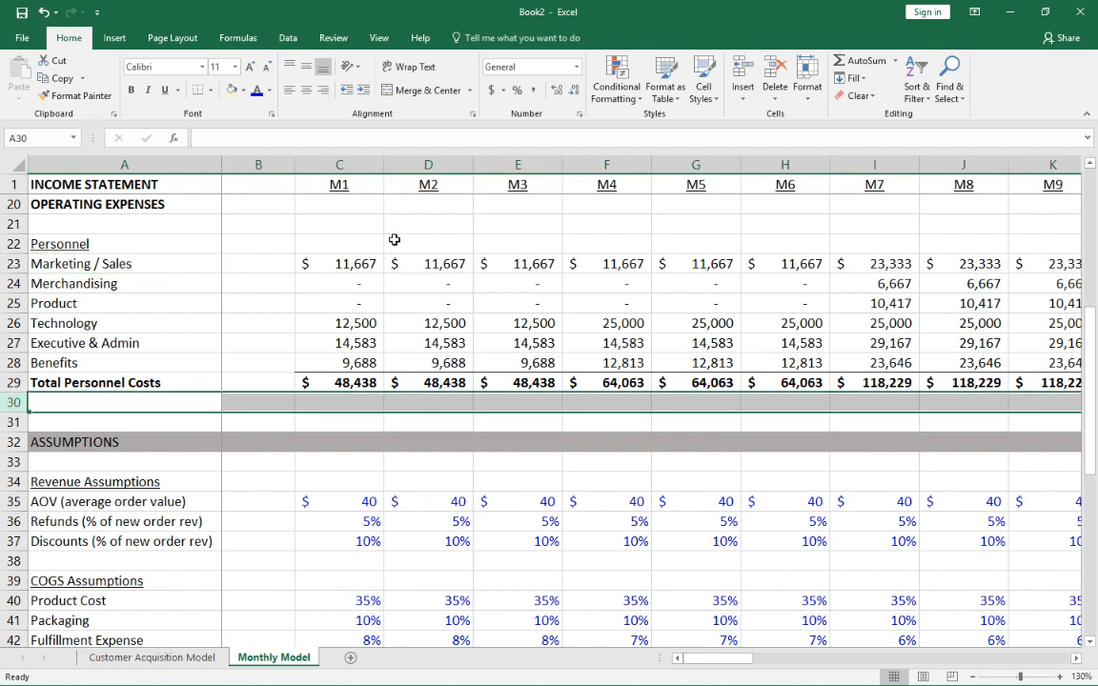
left_click(743, 66)
left_click(743, 66)
left_click(743, 66)
left_click(743, 66)
left_click(743, 66)
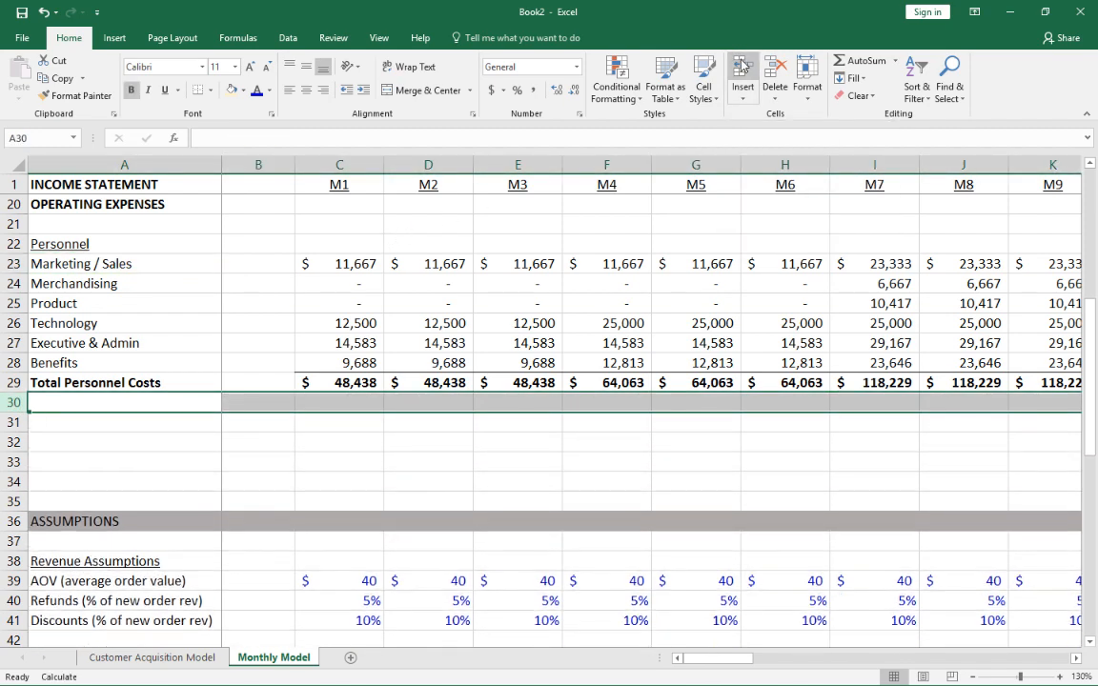
left_click(743, 66)
left_click(743, 65)
Enter the section heading Other OPEX in A31, with OPEX in capitals
left_click(100, 421)
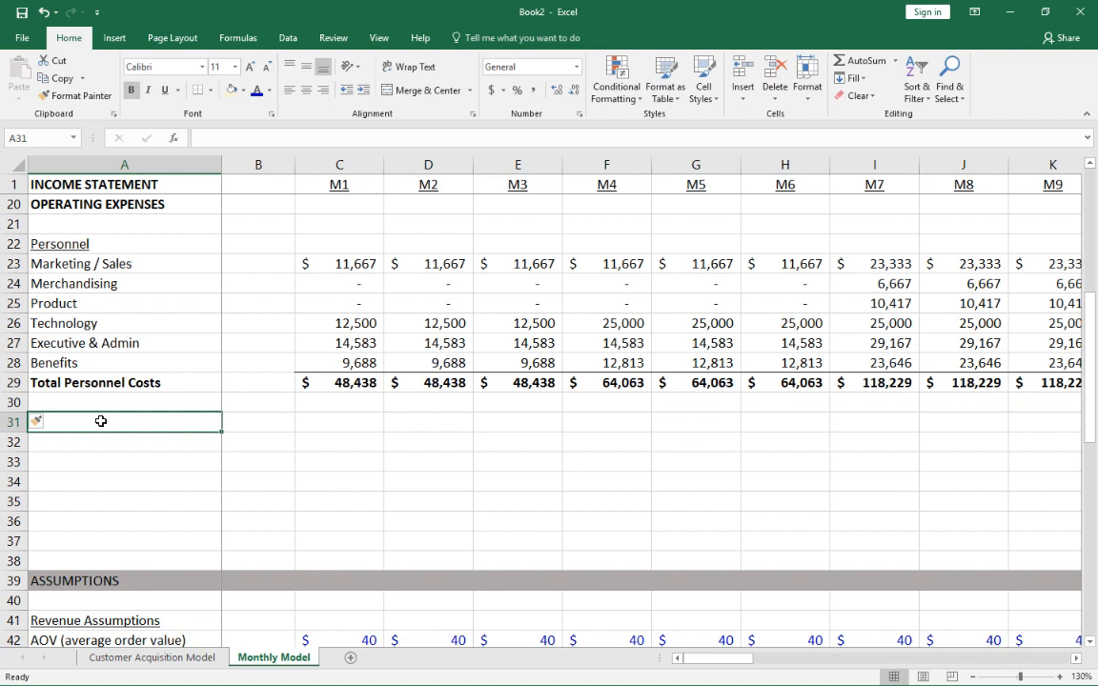
type("Other Opex")
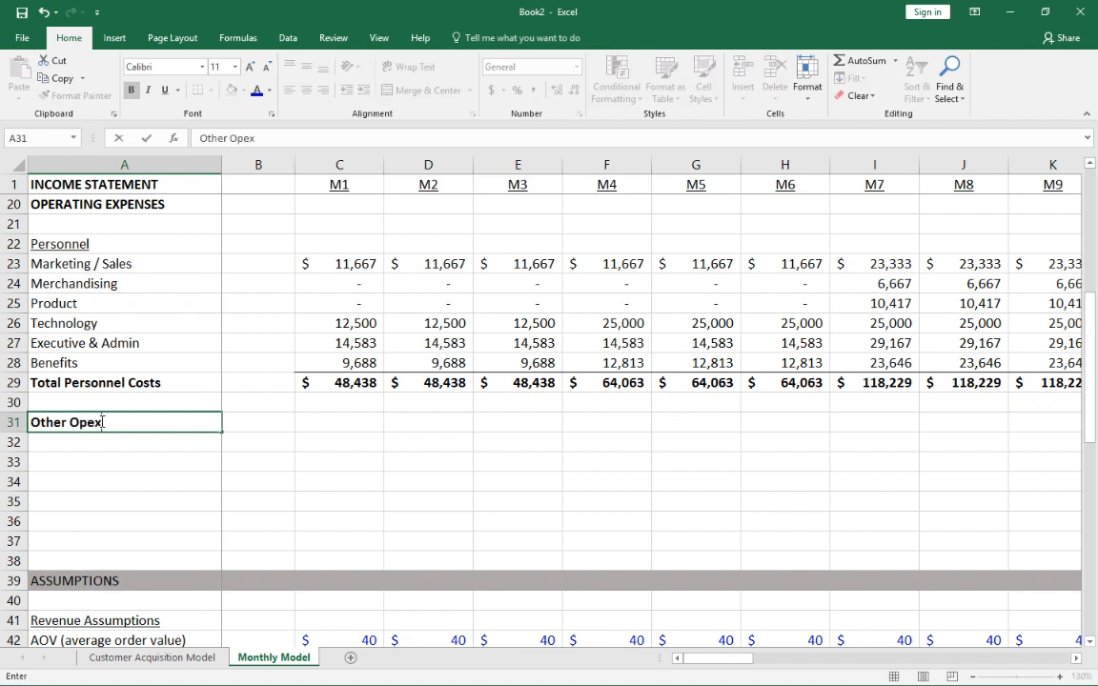
key("Return")
left_click(100, 421)
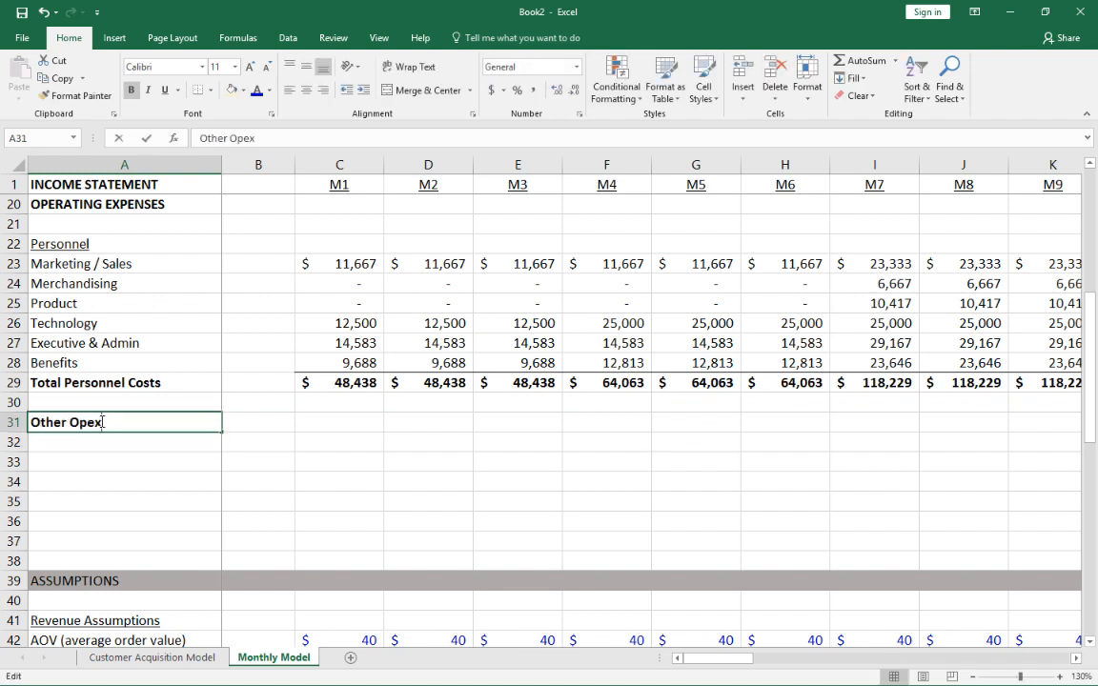
key("BackSpace")
key("BackSpace")
type("X")
key("Return")
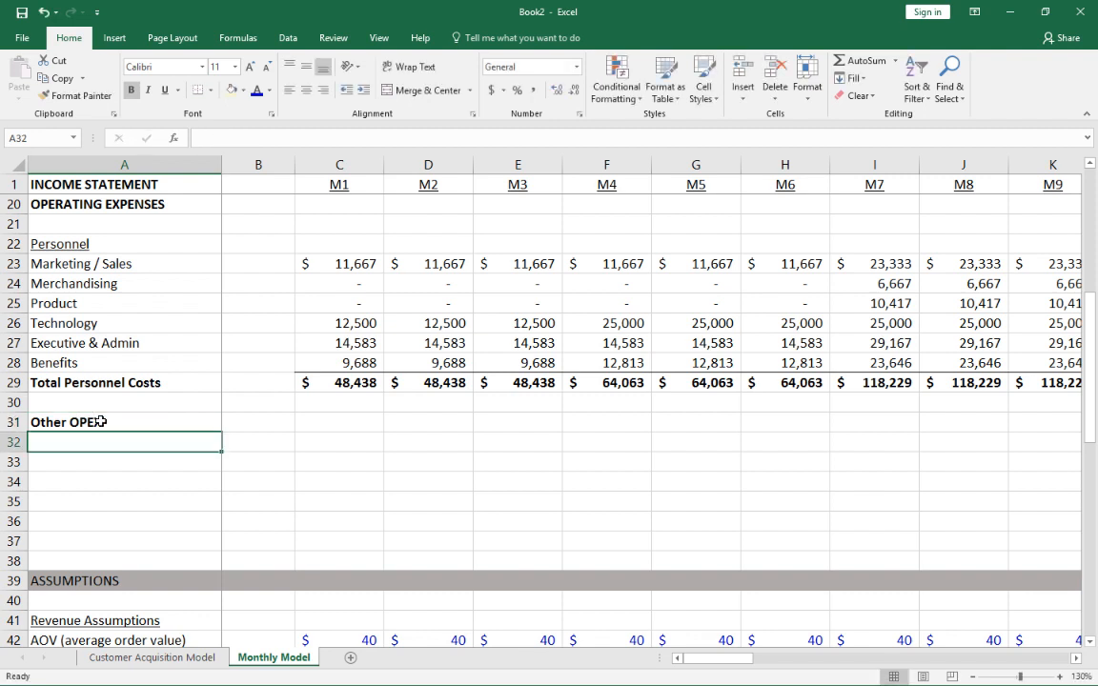
Remove the bold from the Other OPEX heading in A31 and underline it
left_click(100, 421)
key("ctrl+b")
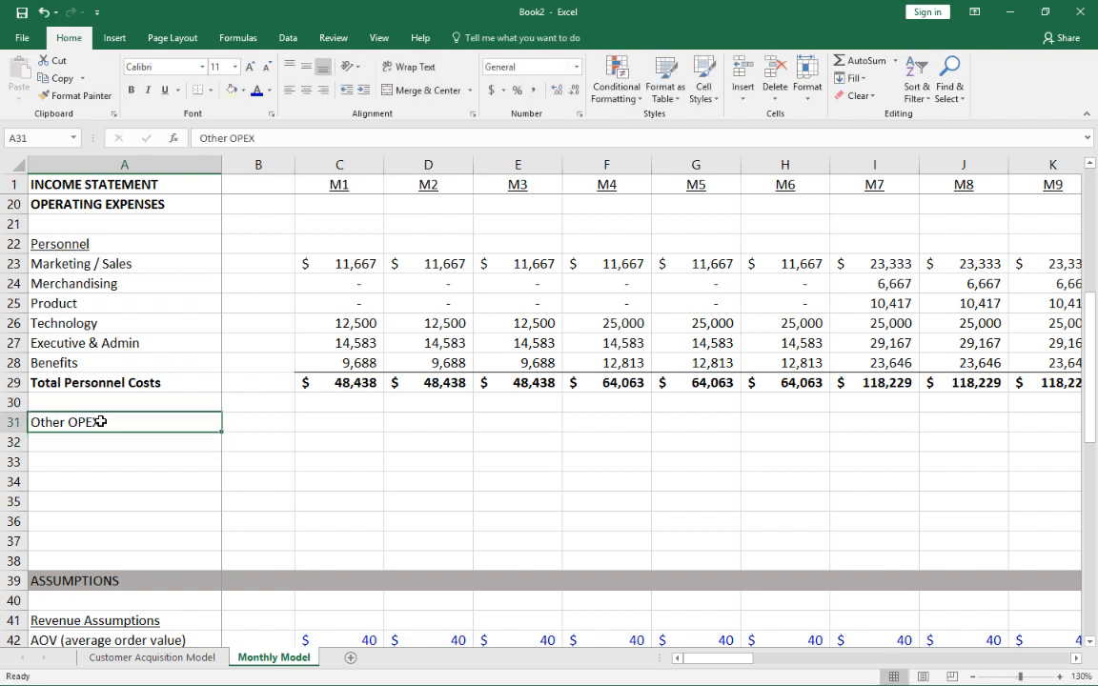
key("ctrl+u")
key("Return")
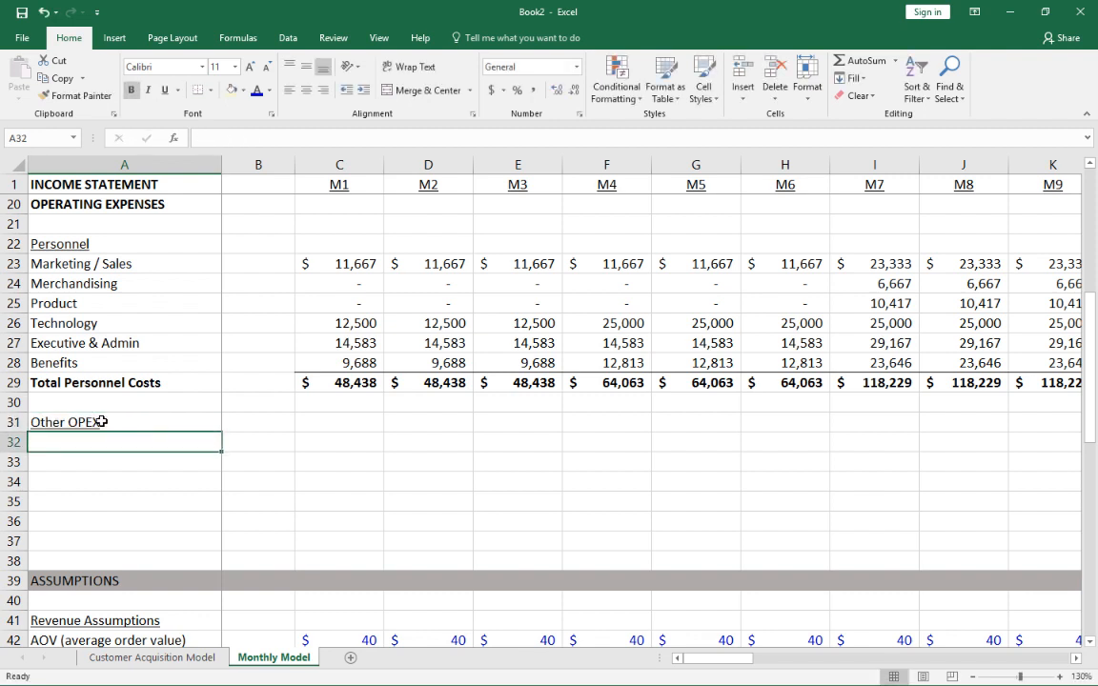
Copy the other operating expense labels from the assumptions in A65:A69 to A32 under Other OPEX
scroll(120, 383, "down", 13)
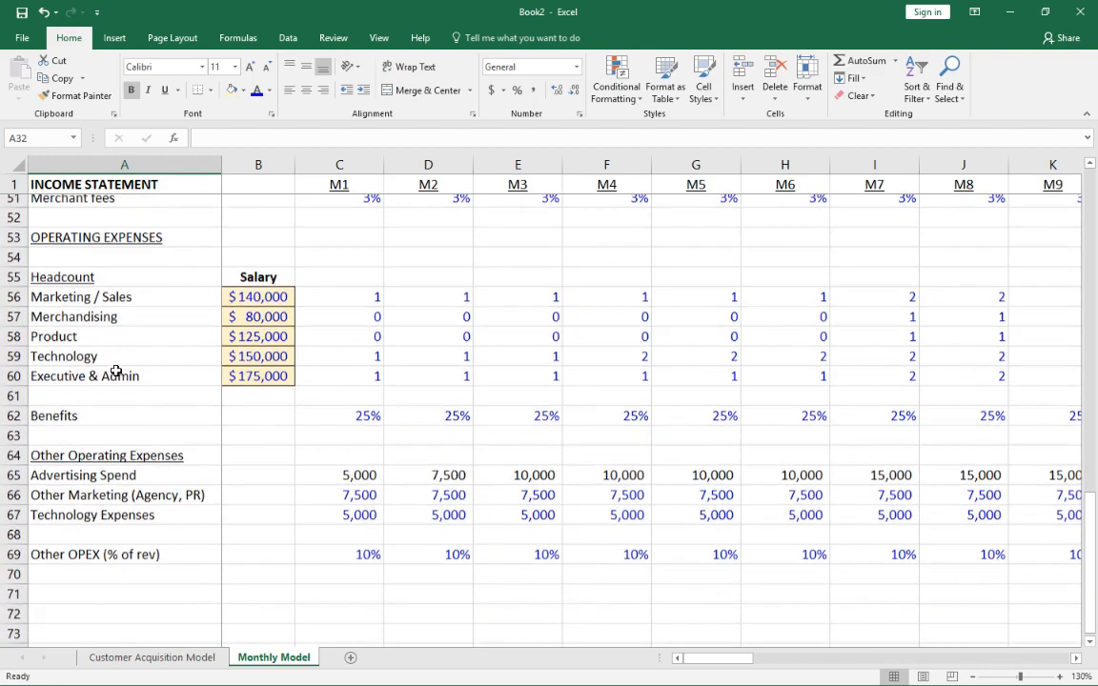
left_click_drag(93, 327, 91, 402)
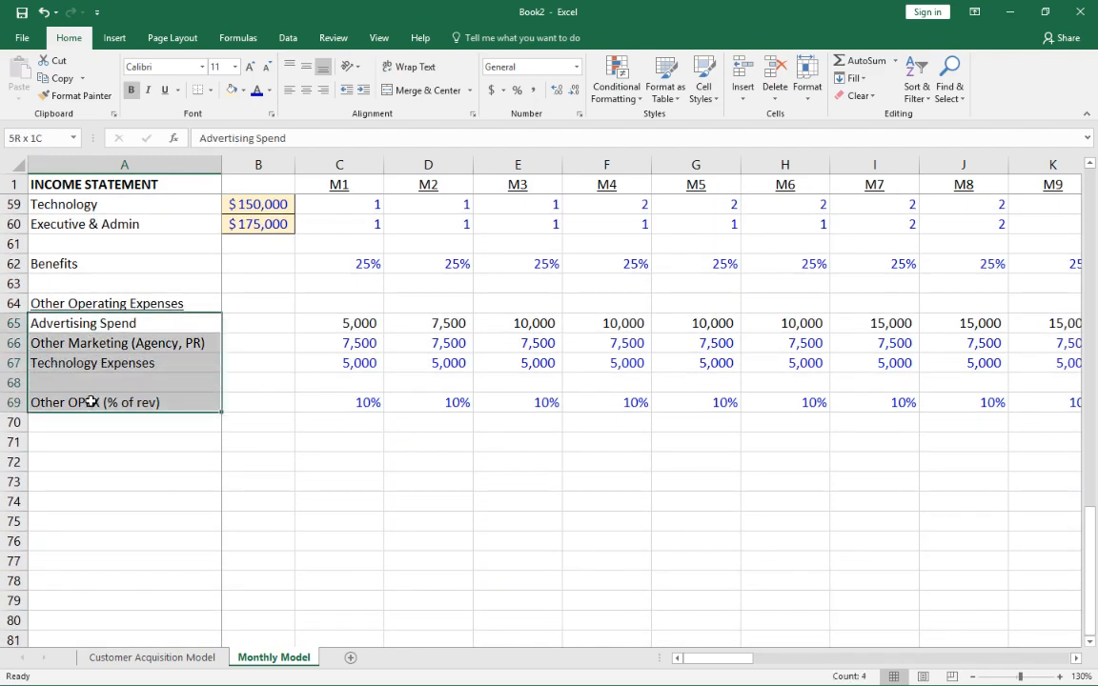
key("ctrl+c")
scroll(112, 384, "up", 1)
scroll(112, 384, "up", 13)
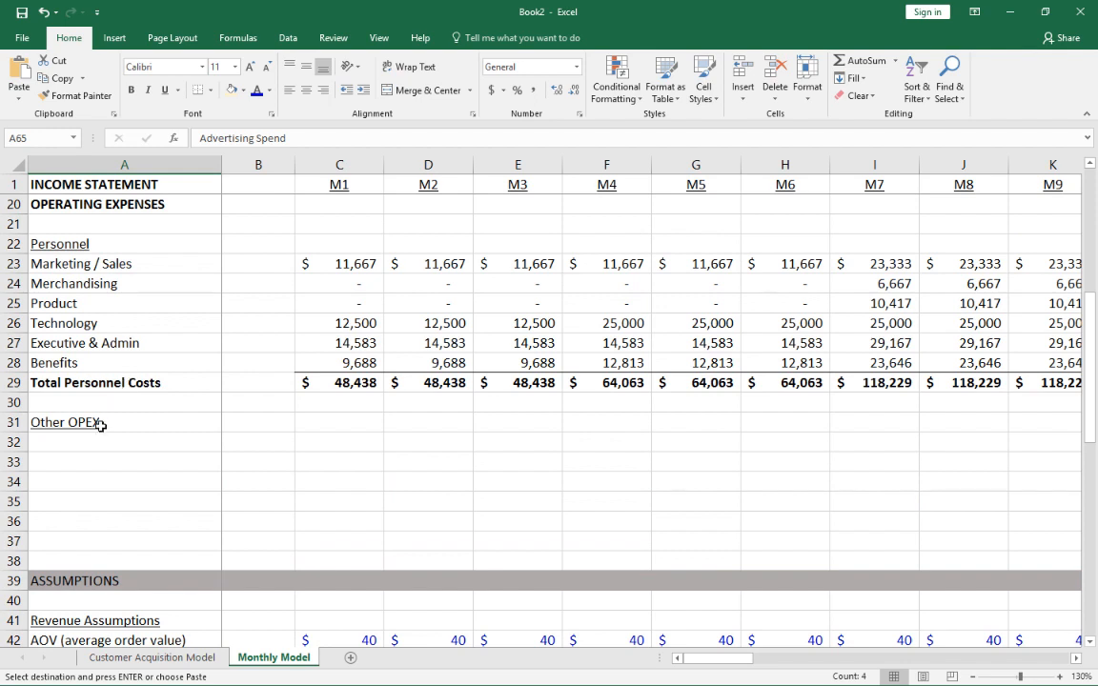
left_click(89, 444)
key("ctrl+v")
Close the gap in the labels by copying Other OPEX (% of rev) into A35 and clearing A36
left_click(91, 503)
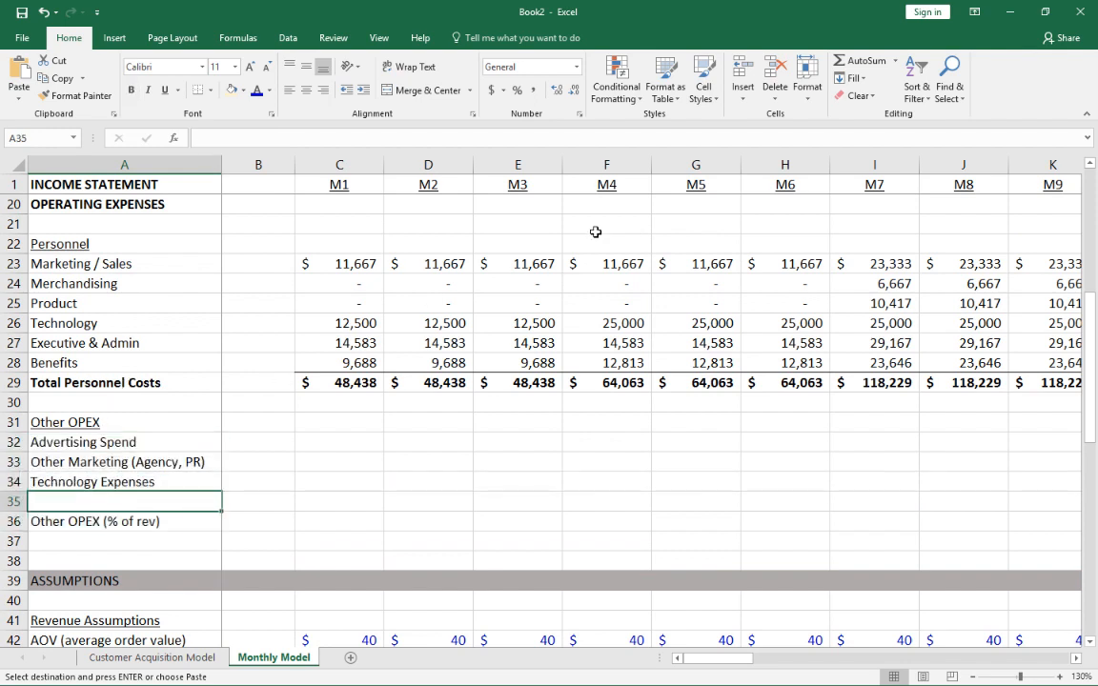
key("Down")
key("ctrl+c")
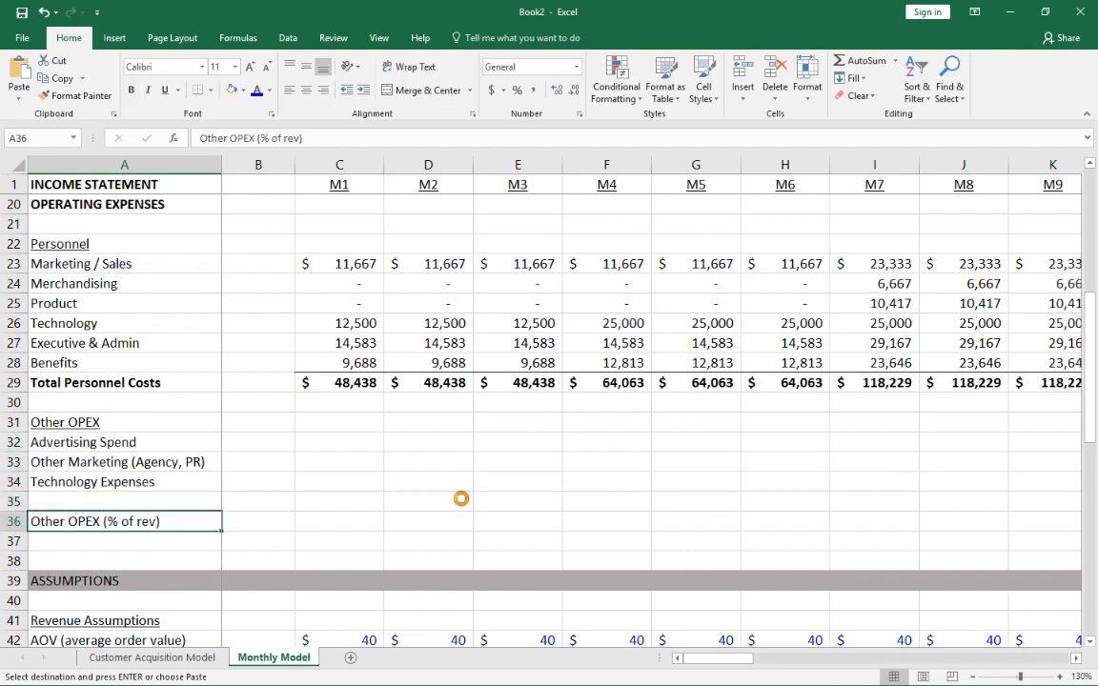
key("Up")
key("ctrl+v")
key("Down")
key("Delete")
Link the M1 Advertising Spend in C32 to the advertising assumption with the formula =C65
key("Up")
key("Up")
key("Up")
key("Up")
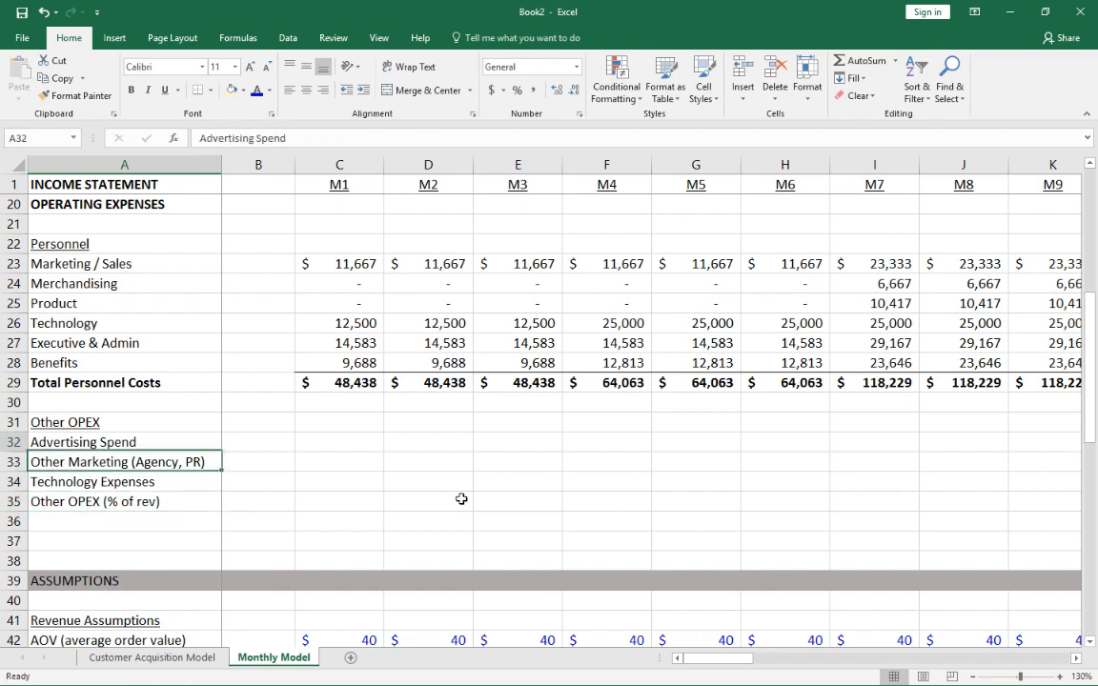
key("Right")
key("Right")
type("=")
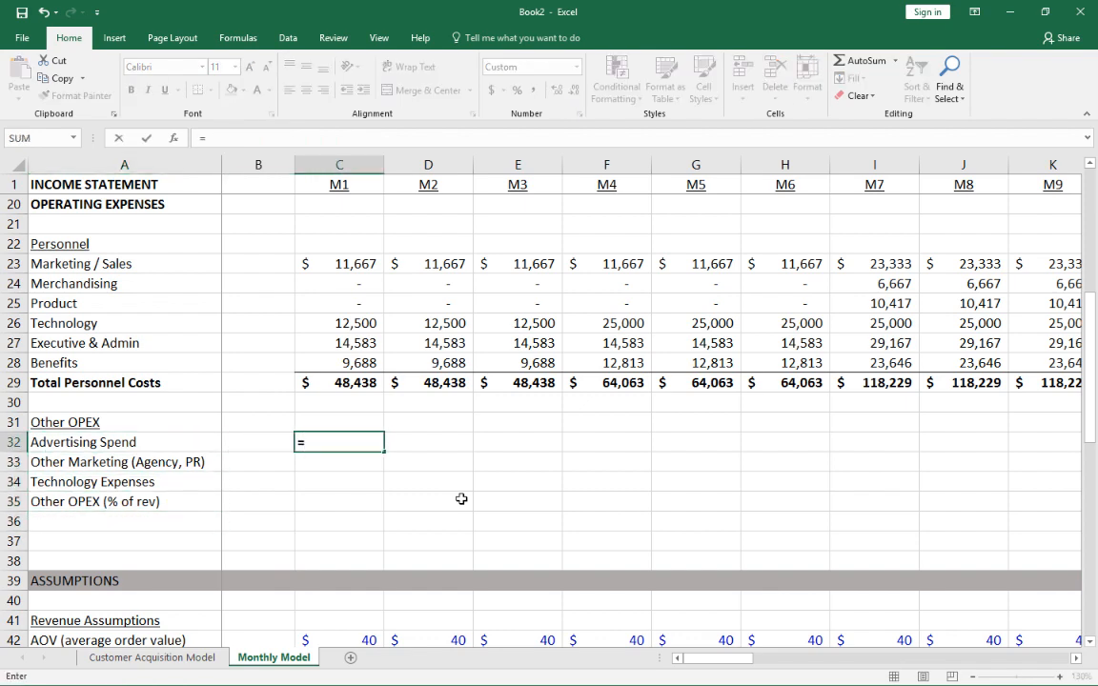
scroll(305, 387, "down", 12)
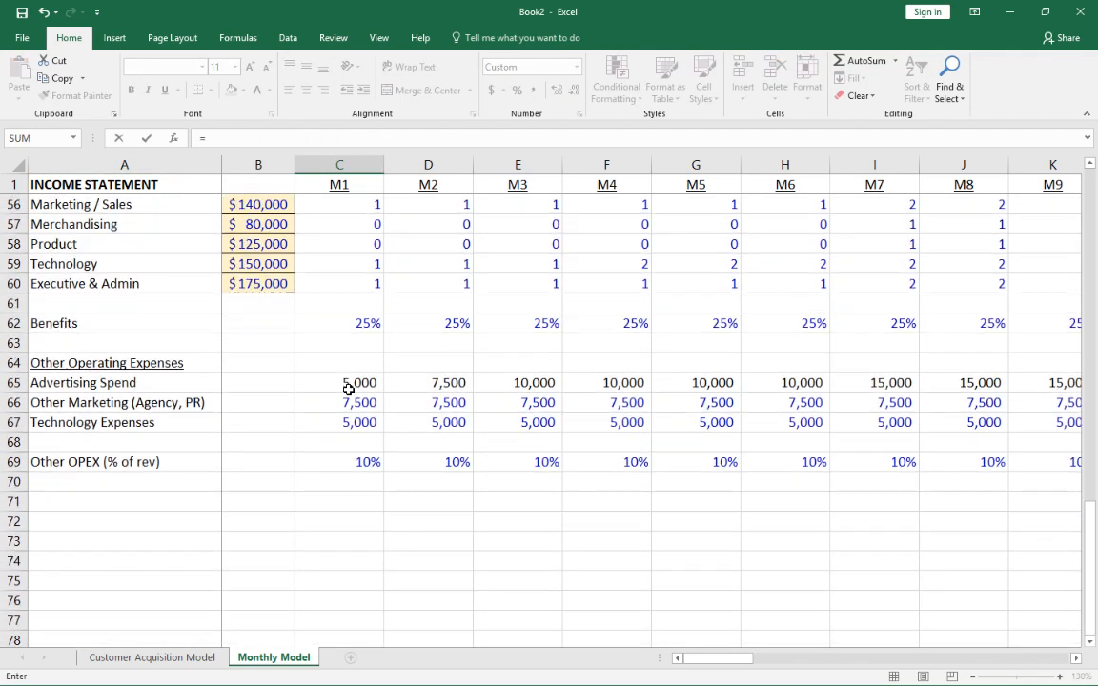
left_click(353, 377)
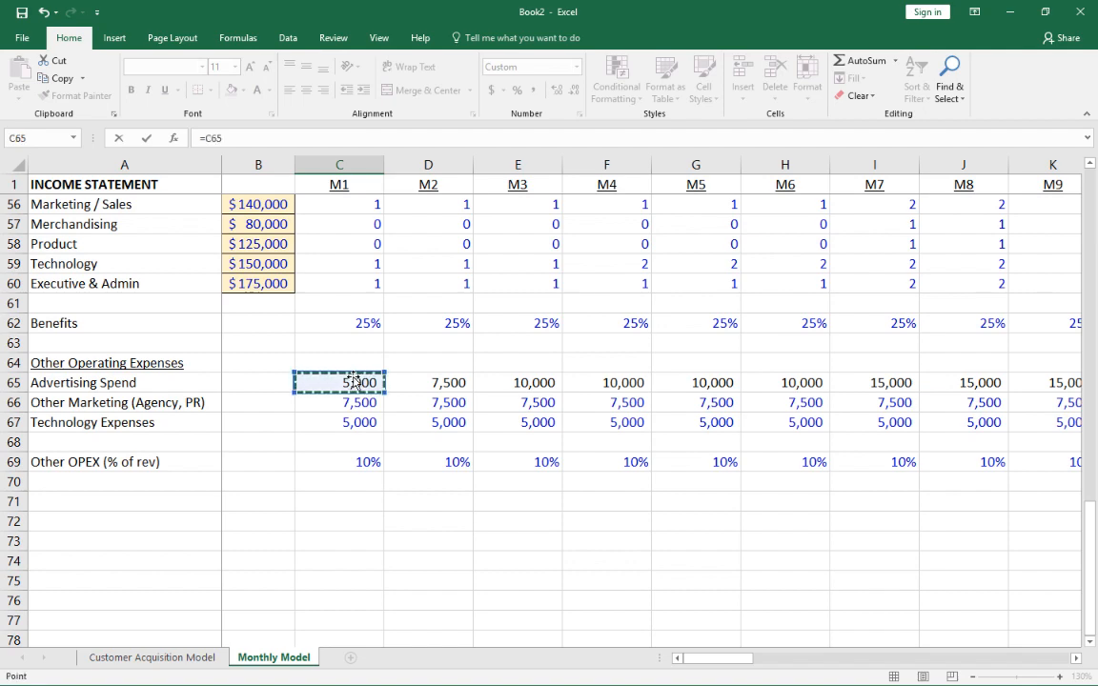
key("Return")
key("Up")
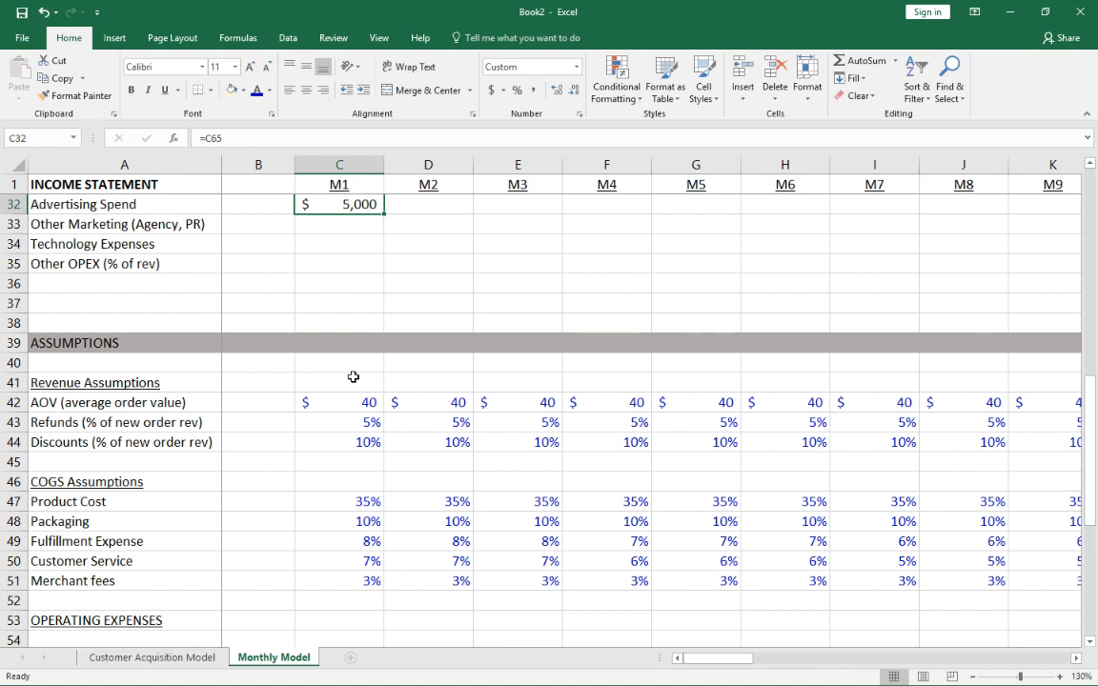
Copy the C32 formula down to Other Marketing (Agency, PR) in C33 and Technology Expenses in C34
key("ctrl+c")
key("Down")
key("ctrl+v")
key("Down")
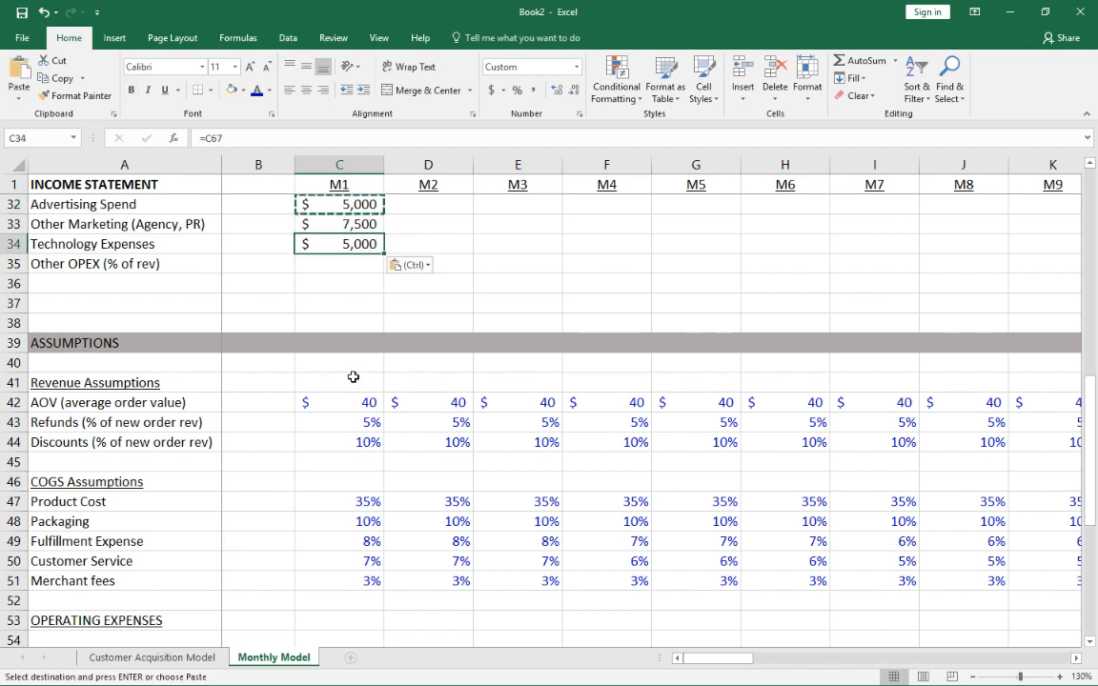
Calculate the M1 Other OPEX in C35 as Net Revenue times the Other OPEX percentage, using =C7*C69
key("Down")
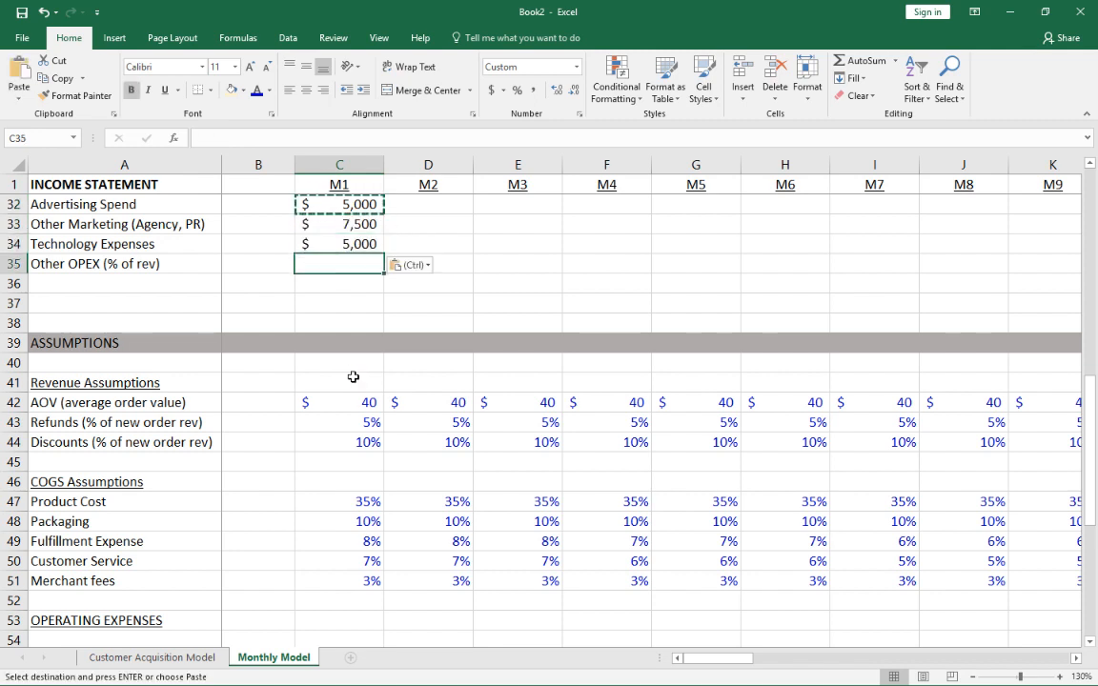
type("=")
key("Up")
key("Up")
key("Up")
key("Up")
key("Up")
key("Up")
key("Up")
key("Up")
key("Up")
key("Up")
key("Up")
key("Up")
key("Up")
key("Up")
key("Up")
key("Up")
key("Up")
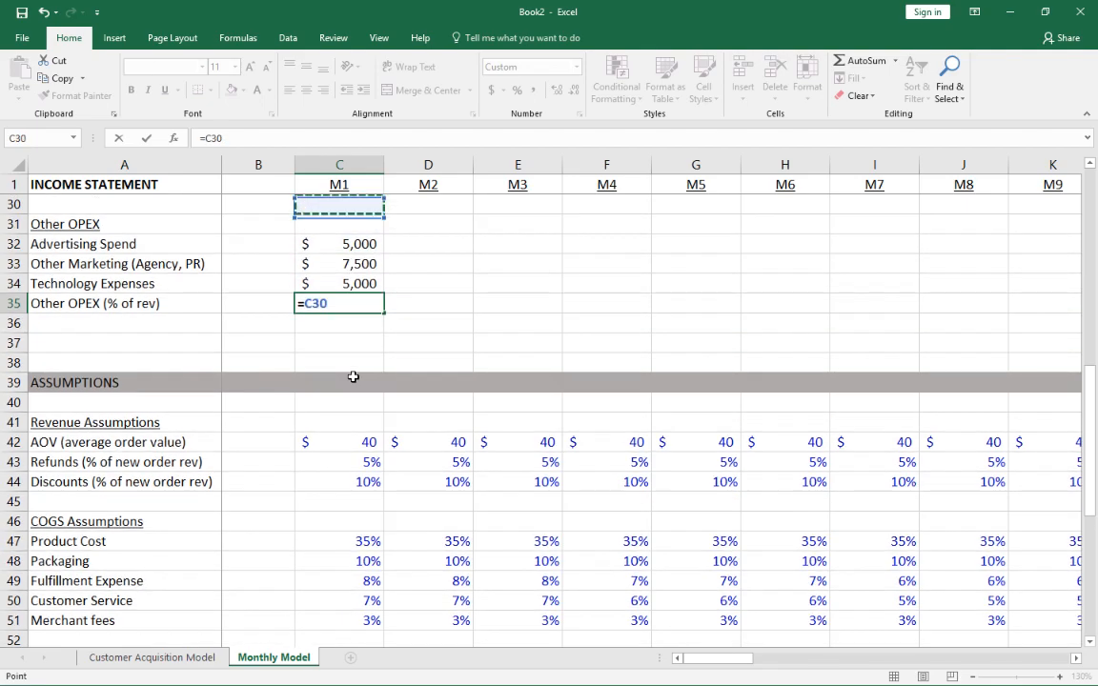
key("Up")
key("Up")
key("Up")
key("Up")
key("Up")
key("Up")
key("Up")
key("Up")
key("Up")
key("Up")
key("Up")
key("Up")
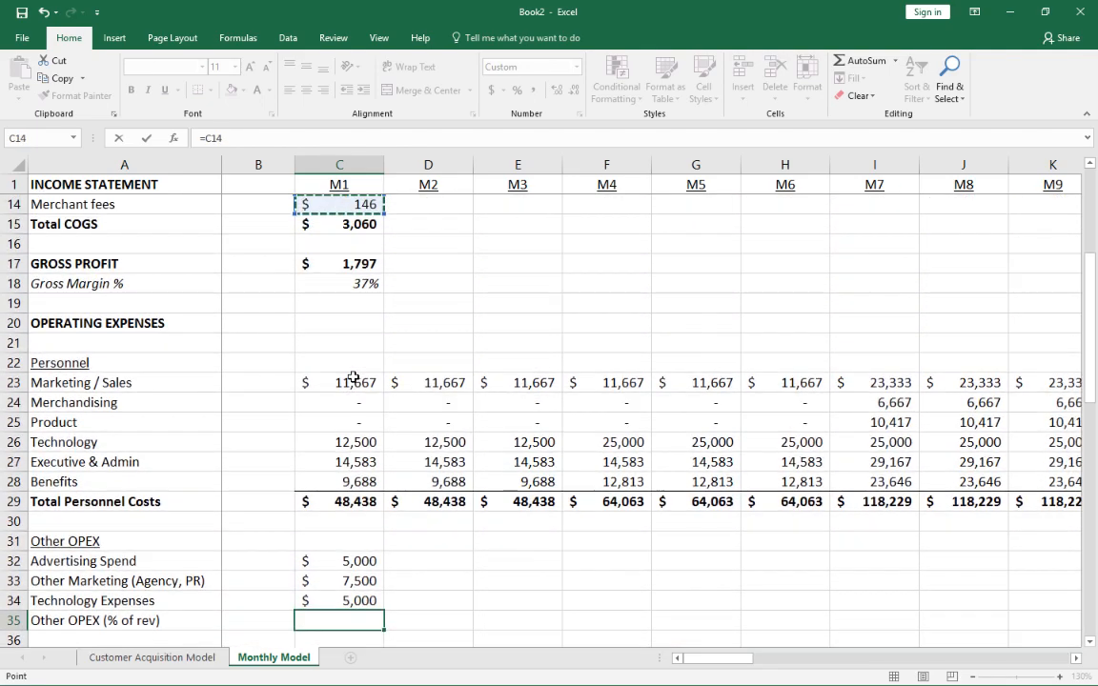
key("Up")
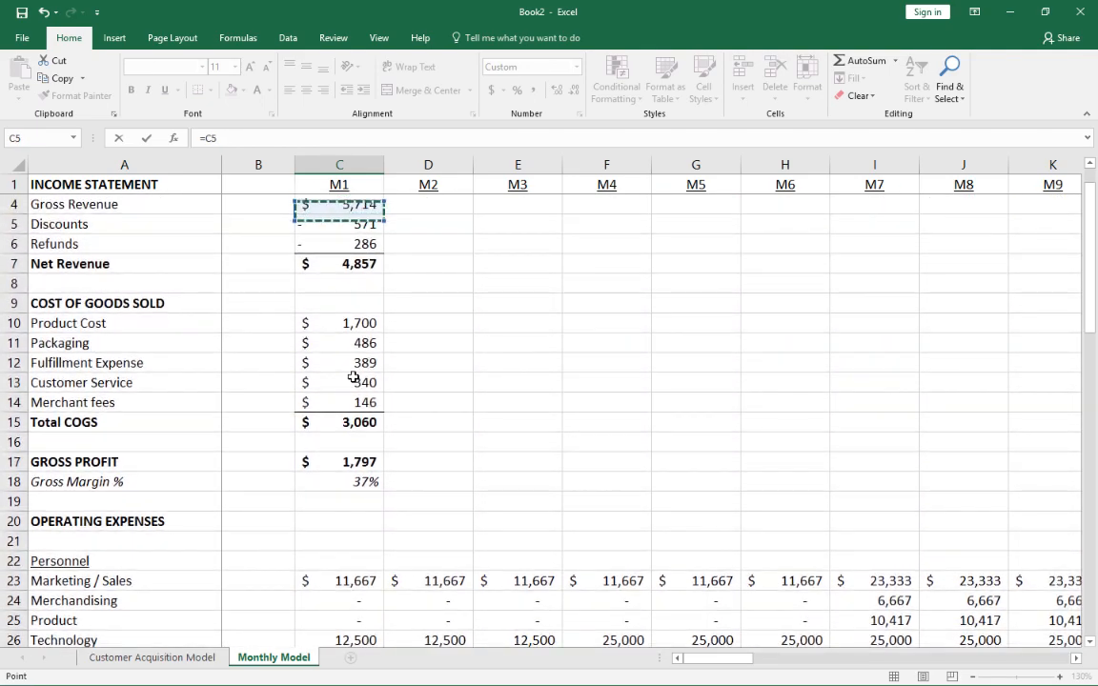
key("Down")
key("Down")
key("Down")
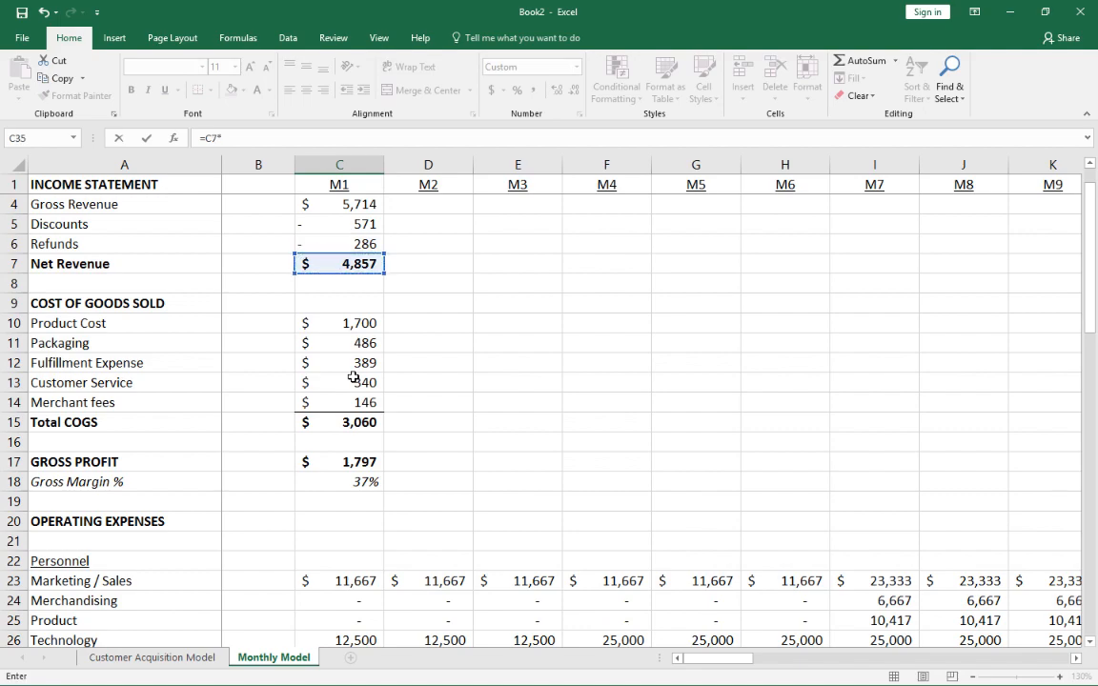
scroll(370, 344, "down", 19)
scroll(372, 343, "up", 5)
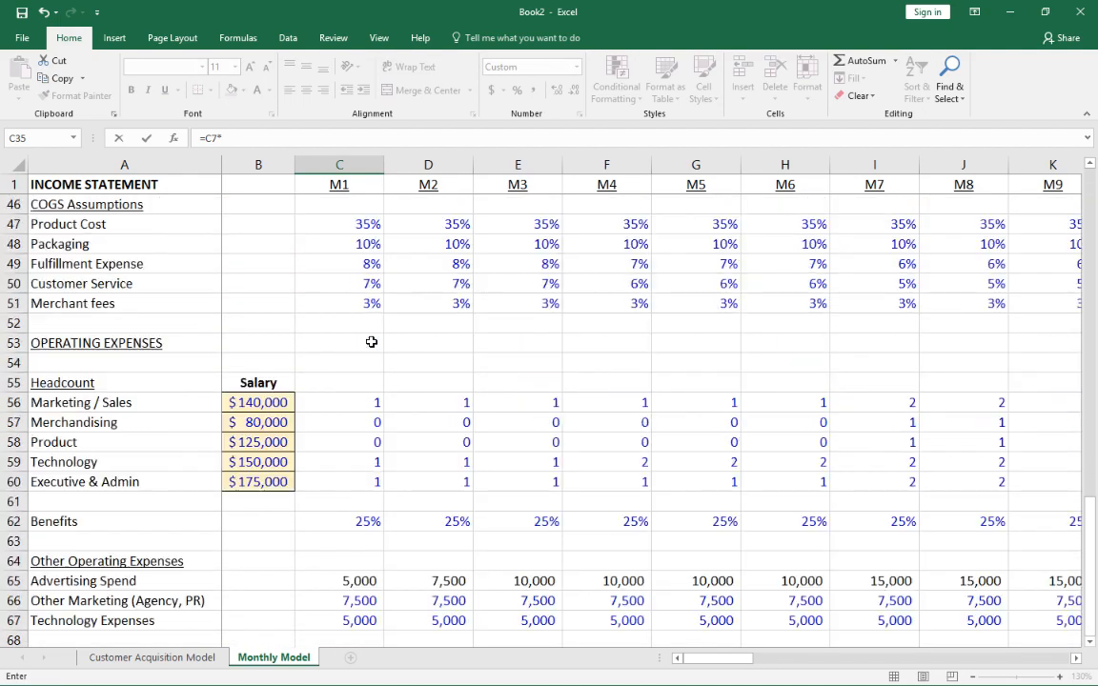
scroll(362, 369, "down", 1)
scroll(361, 368, "down", 5)
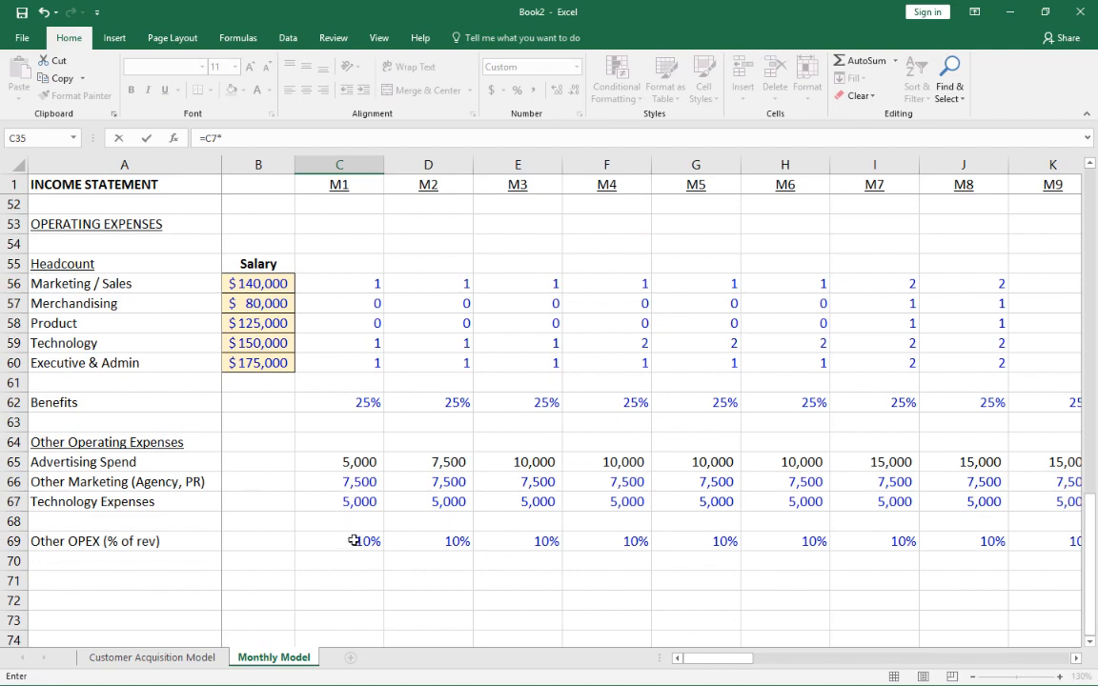
left_click(354, 541)
key("Return")
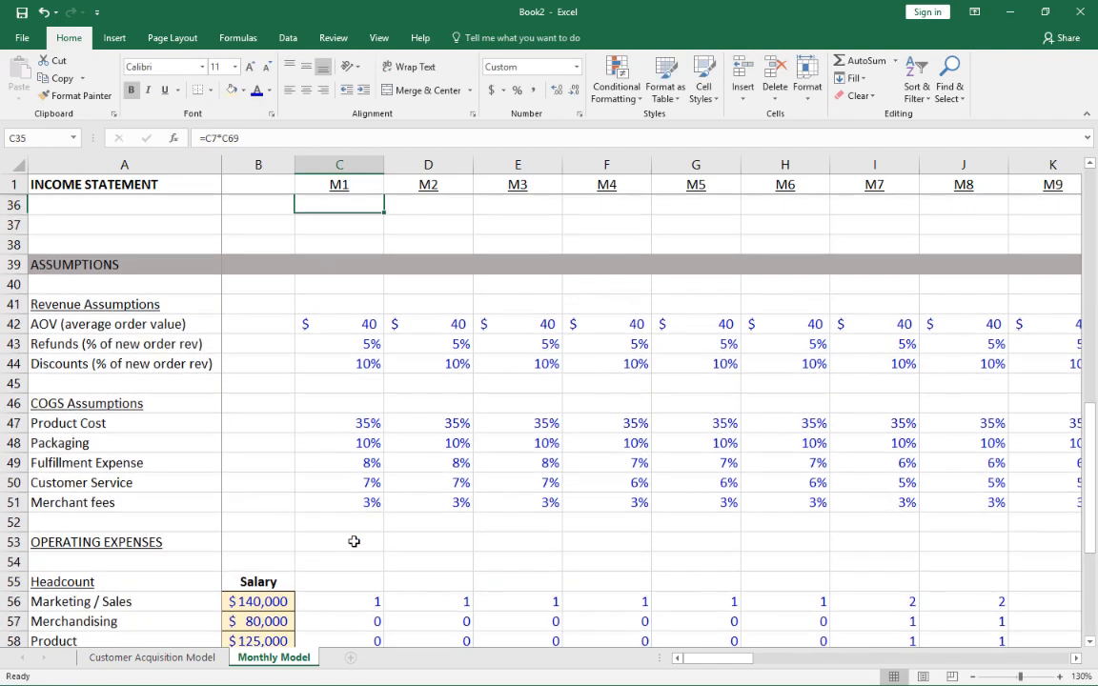
scroll(354, 541, "up", 2)
key("Down")
key("Down")
key("Down")
key("Down")
key("Down")
key("Down")
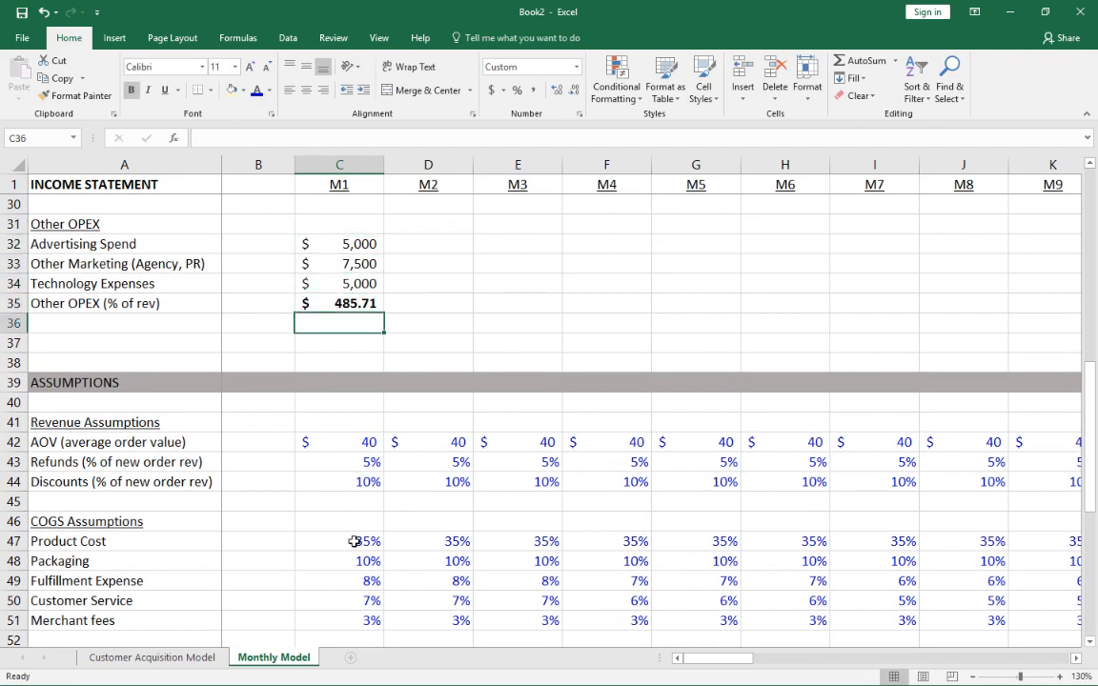
Add the label Total Other OPEX in A36 below the Other OPEX lines and make row 36 bold
key("Left")
key("Left")
type("Total")
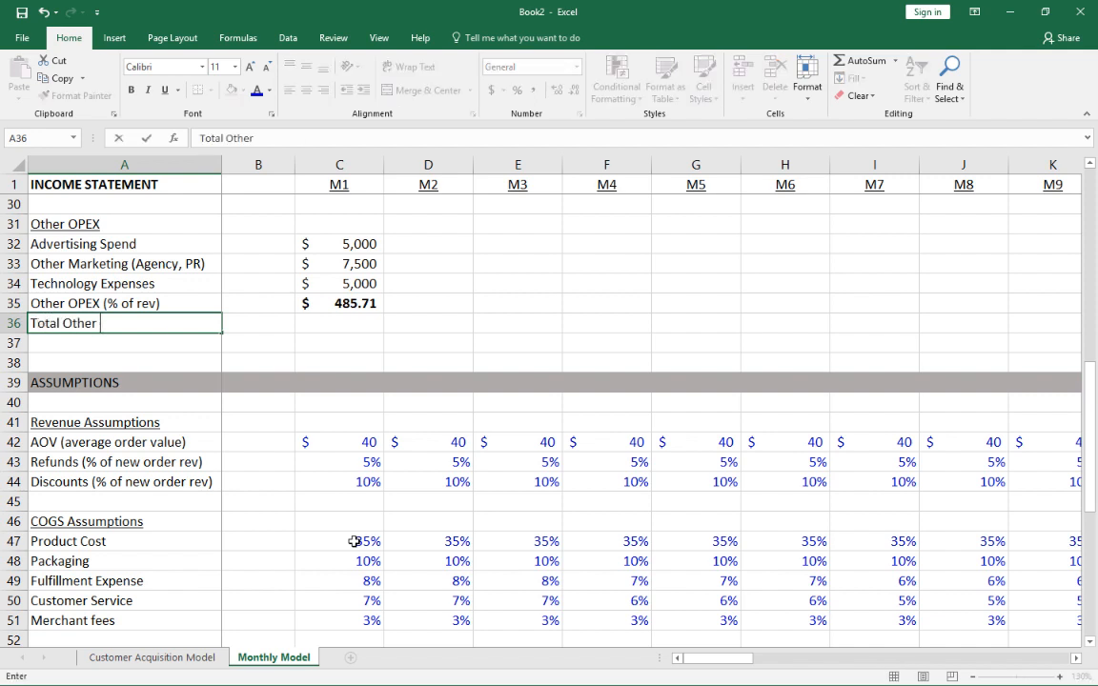
type(" Other OPEX")
key("Return")
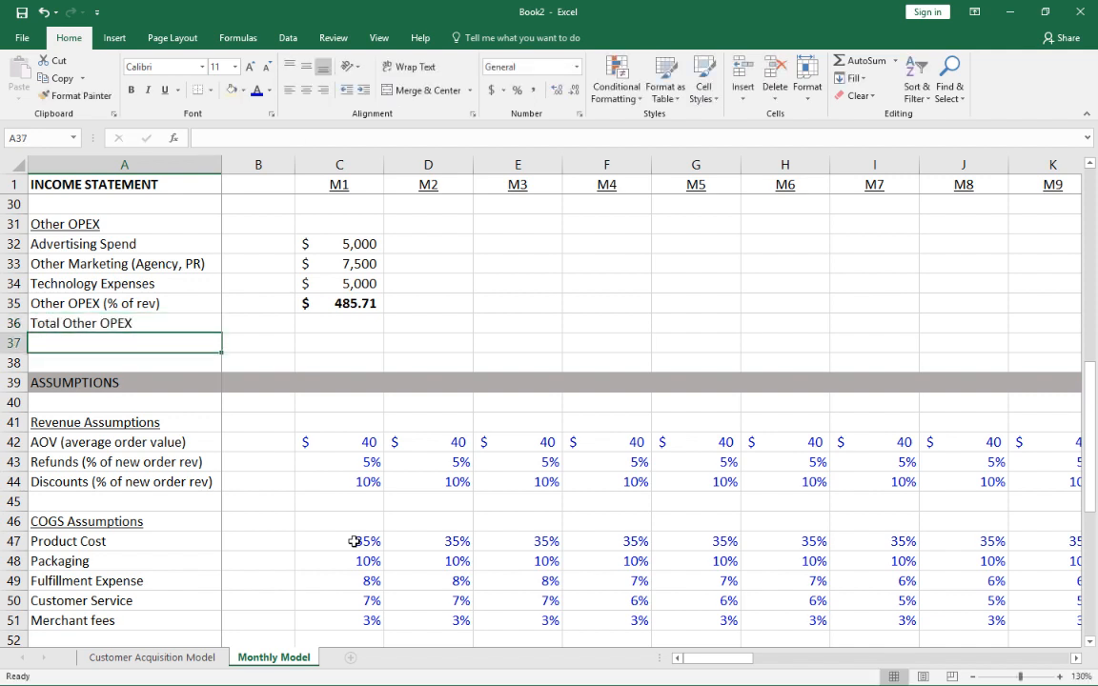
key("Up")
key("shift+space")
key("ctrl+b")
Copy the formatting of the M1 personnel cells C26:C29 onto the M1 Other OPEX cells C33:C36
key("Right")
key("Right")
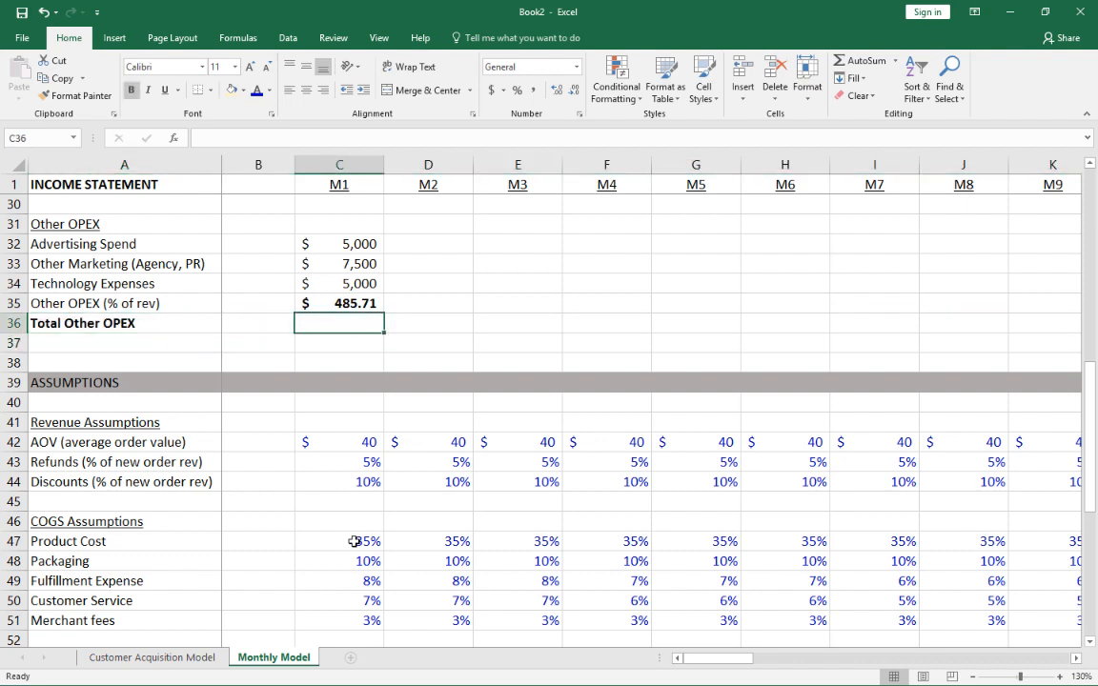
key("Up")
key("shift+Up")
key("shift+Up")
key("shift+Up")
key("Up")
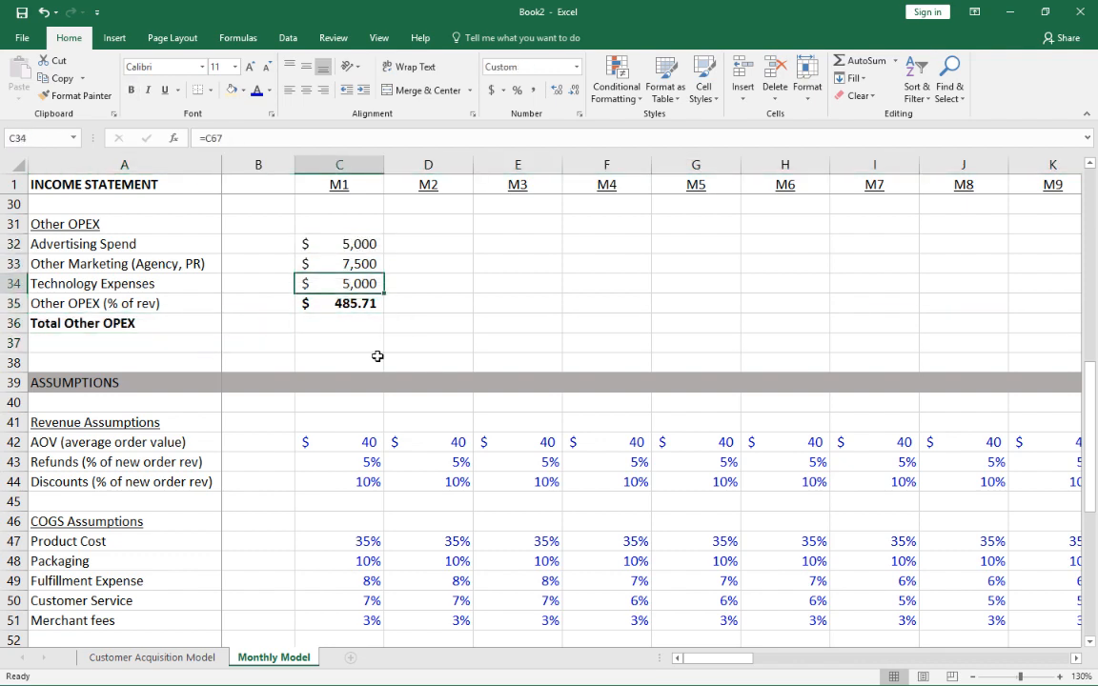
scroll(379, 356, "up", 3)
scroll(396, 361, "down", 1)
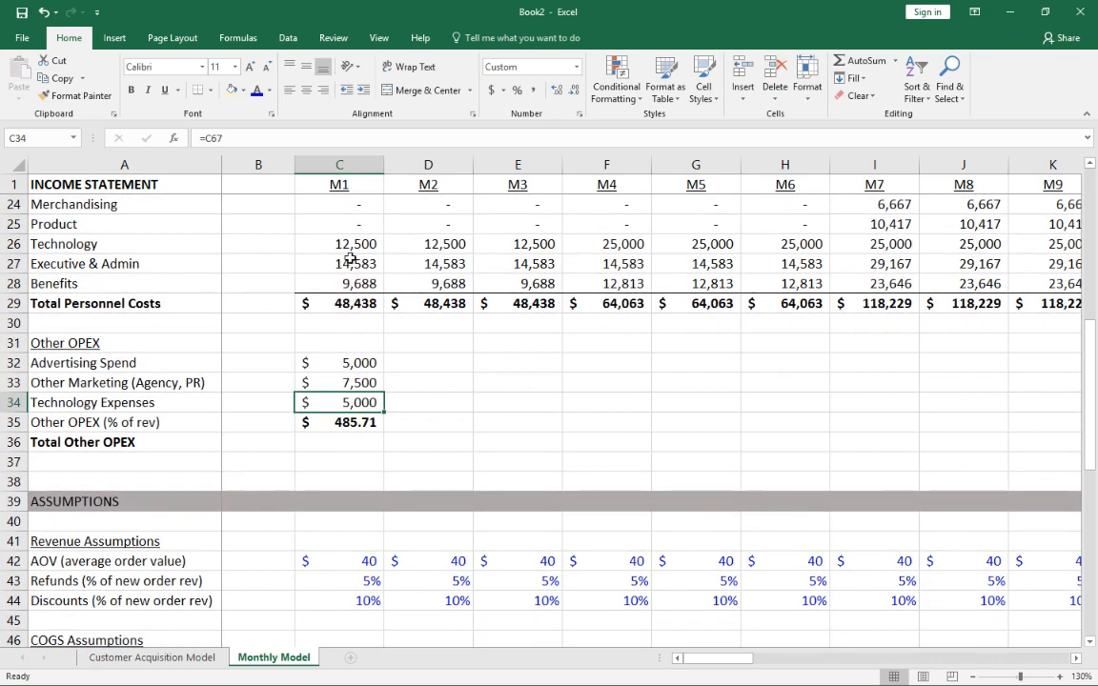
left_click_drag(339, 246, 339, 305)
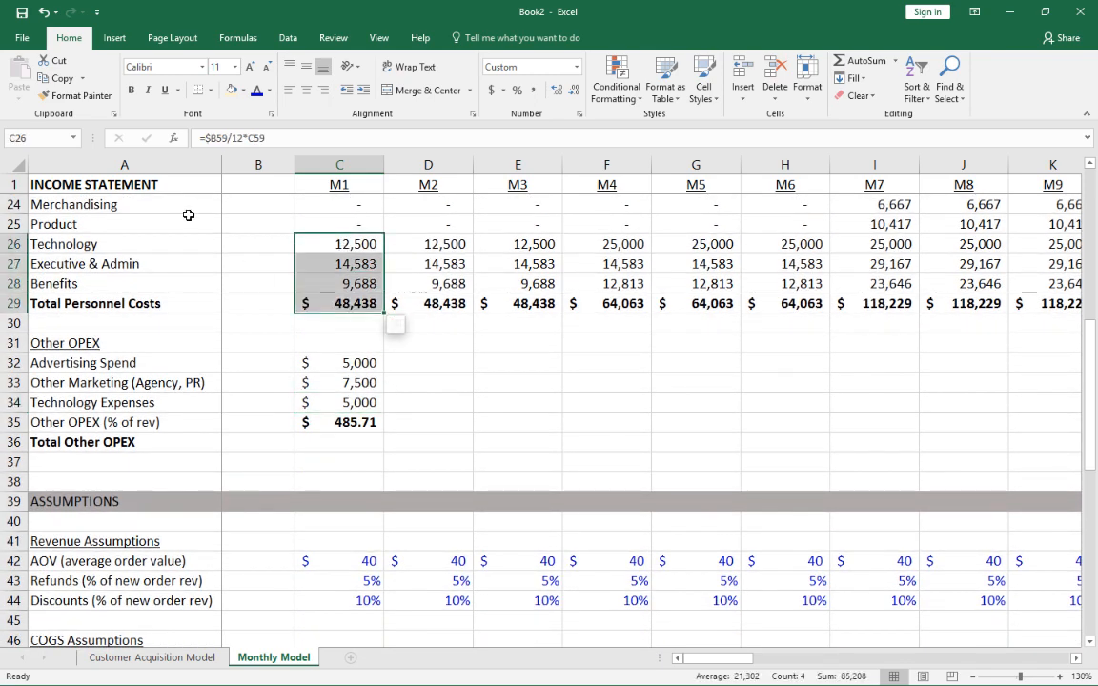
left_click(72, 95)
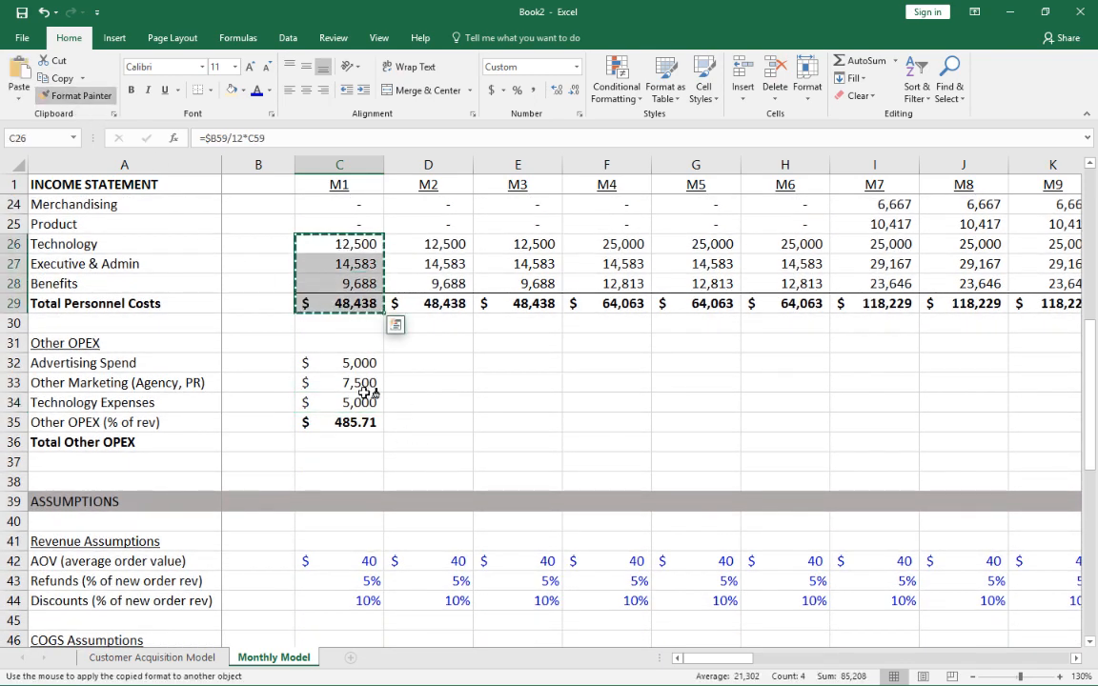
left_click_drag(345, 382, 347, 437)
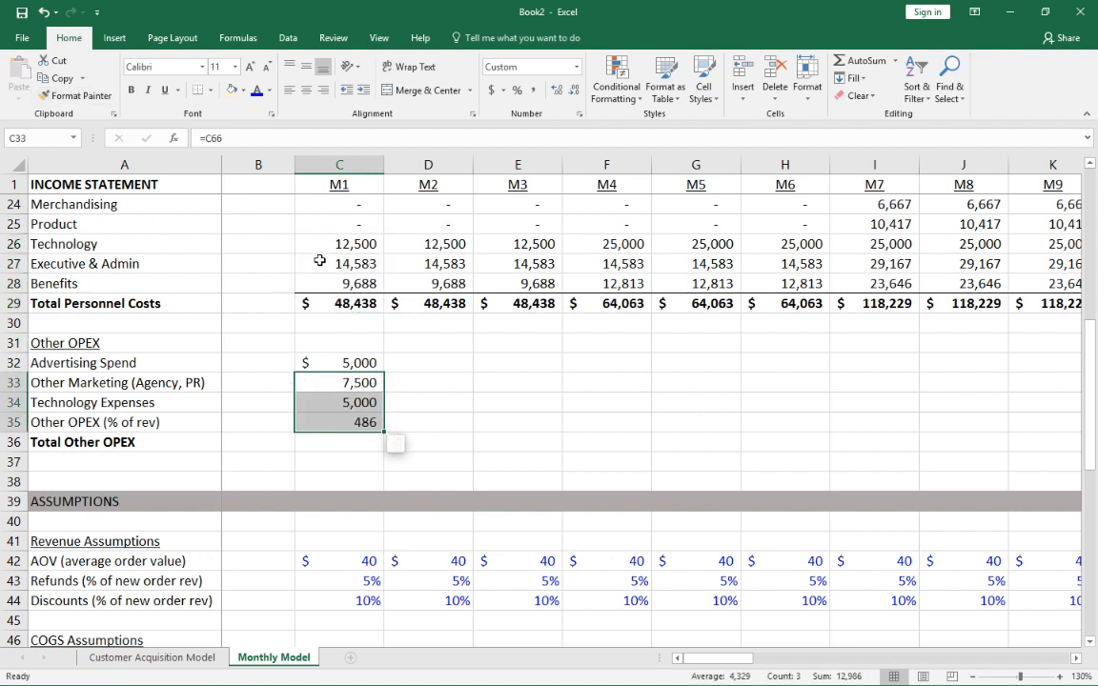
left_click_drag(320, 244, 324, 303)
left_click(72, 95)
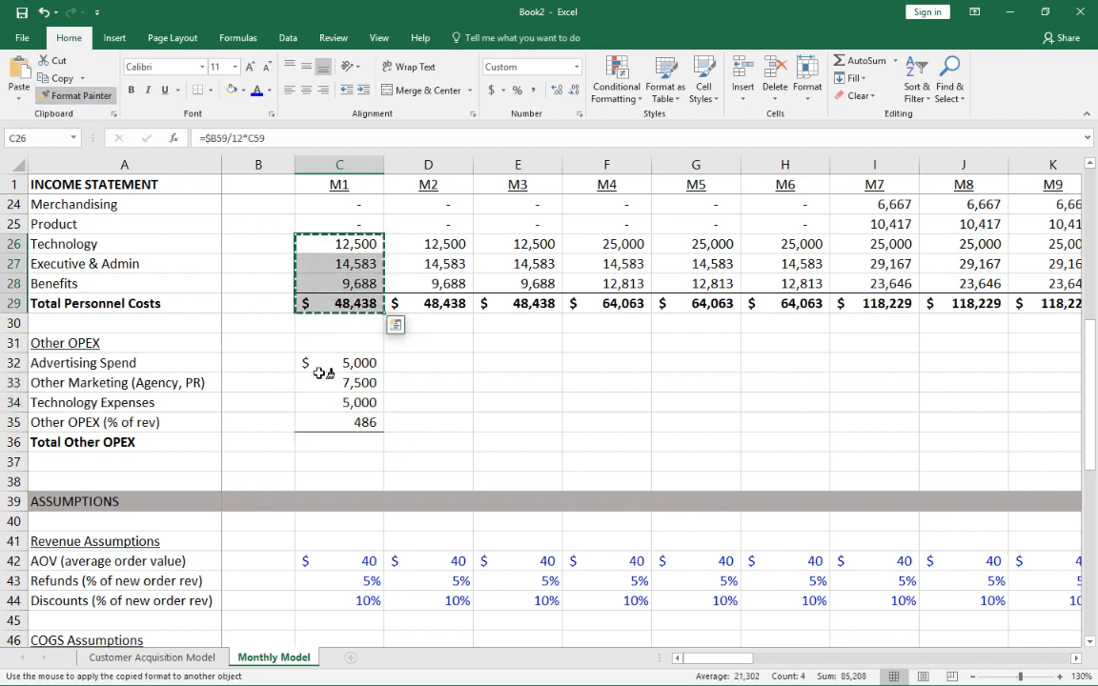
left_click_drag(336, 382, 331, 440)
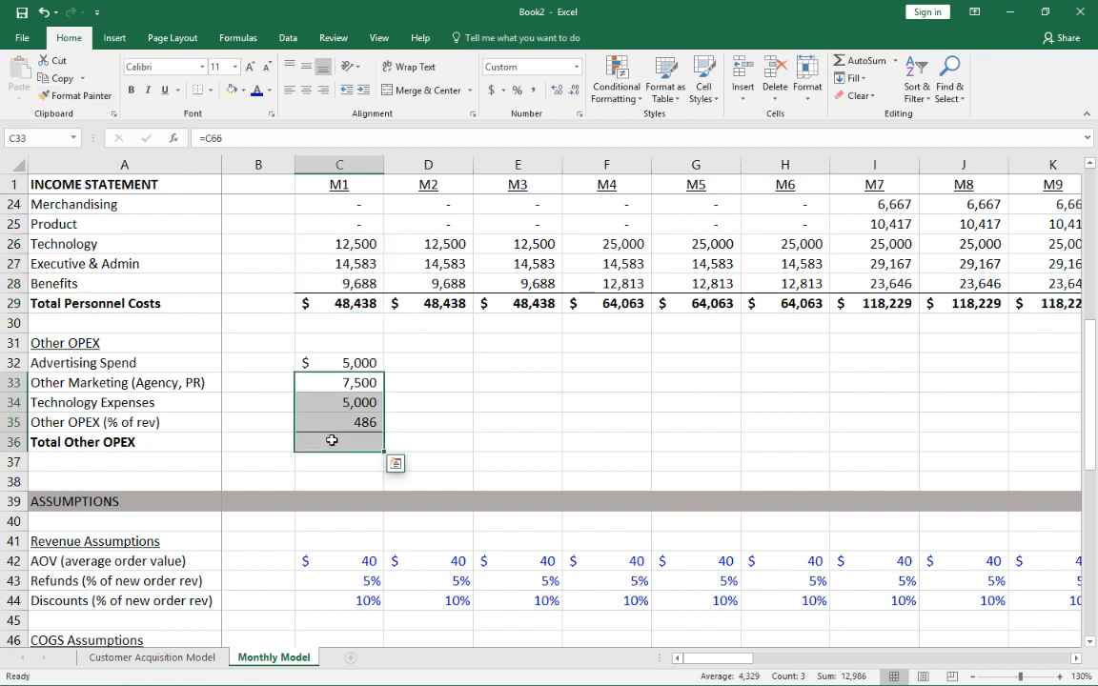
Total the M1 Other OPEX lines in C36 with a SUM formula over C32:C35
left_click(332, 441)
type("=sum(")
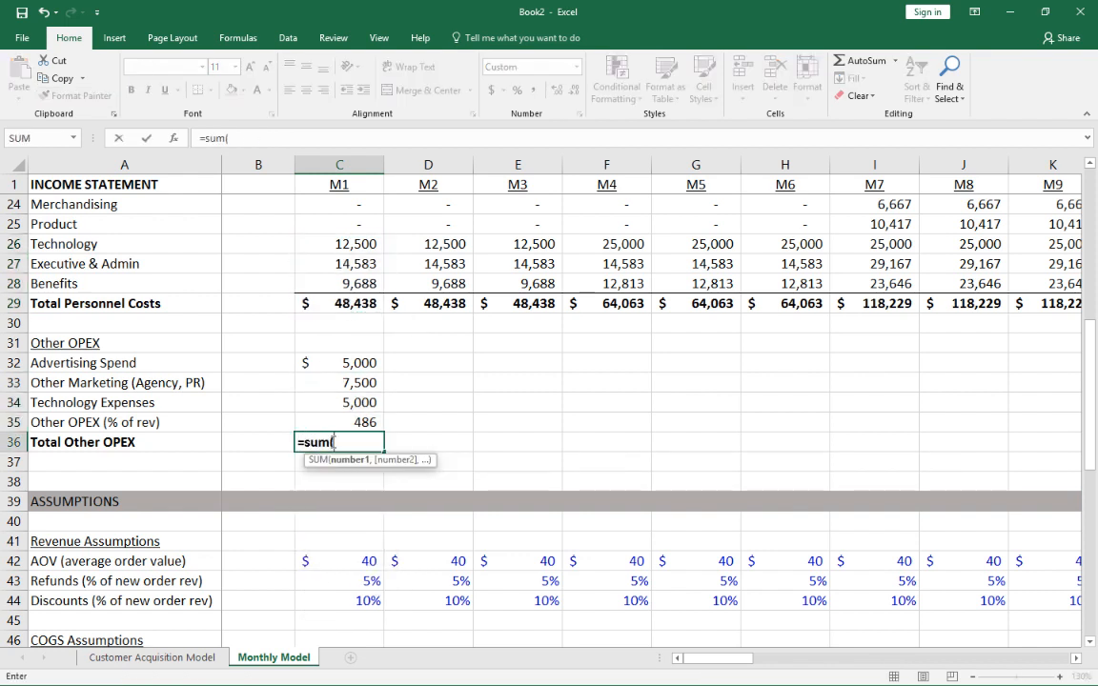
key("Up")
key("shift+Up")
key("shift+Up")
key("shift+Up")
key("Return")
Copy the M1 Other OPEX block C32:C36 across months M2 to M48, through column AX
key("Up")
key("Up")
key("Up")
key("Up")
key("Up")
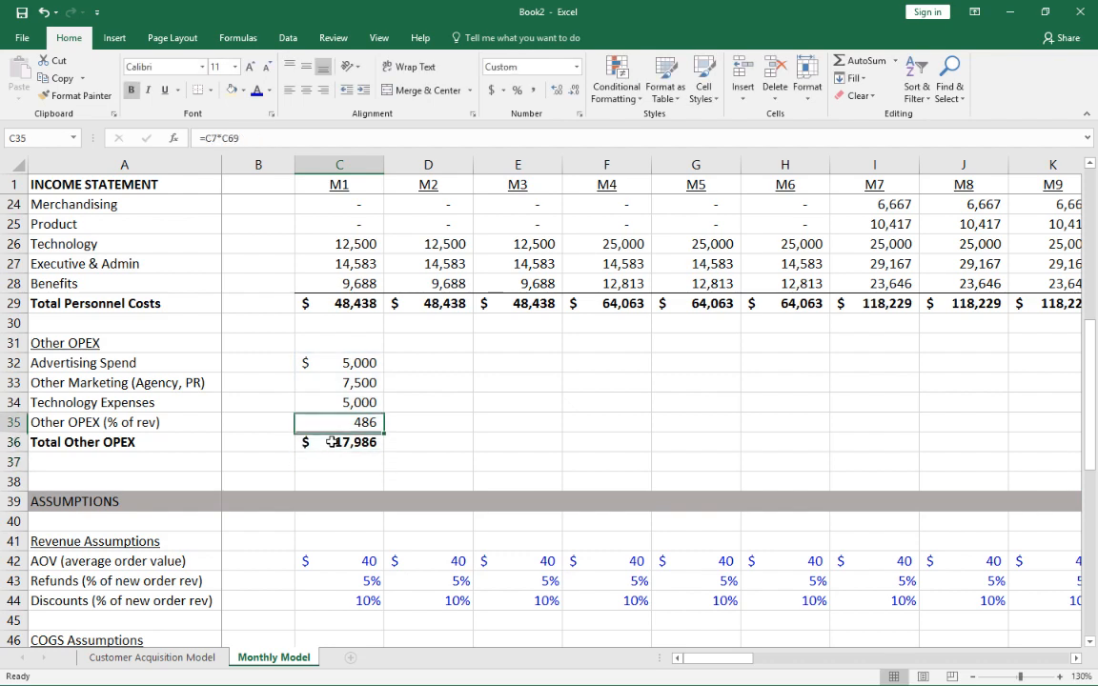
key("shift+Down")
key("shift+Down")
key("shift+Down")
key("shift+Down")
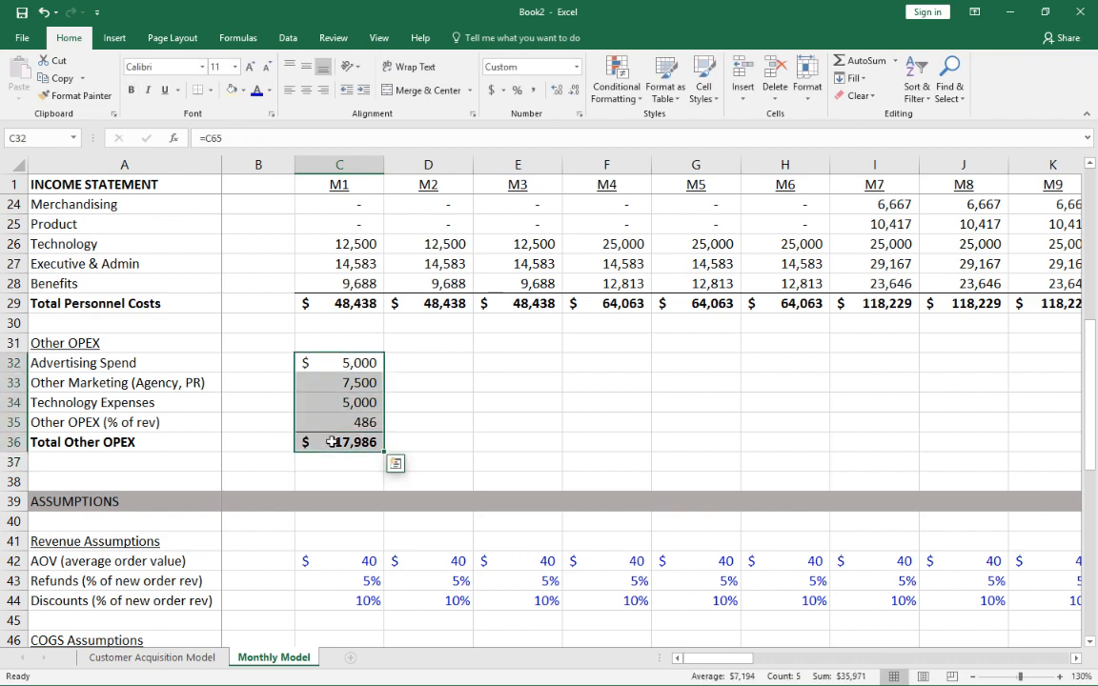
key("ctrl+c")
key("Right")
key("shift+Right")
key("shift+Right")
key("shift+Right")
key("shift+Right")
key("shift+Right")
key("shift+Right")
key("shift+Right")
key("shift+Right")
key("shift+Right")
key("shift+Right")
key("shift+Right")
key("shift+Right")
key("shift+Right")
key("shift+Right")
key("shift+Right")
key("shift+Right")
key("shift+Right")
key("shift+Right")
key("shift+Right")
key("shift+Right")
key("shift+Right")
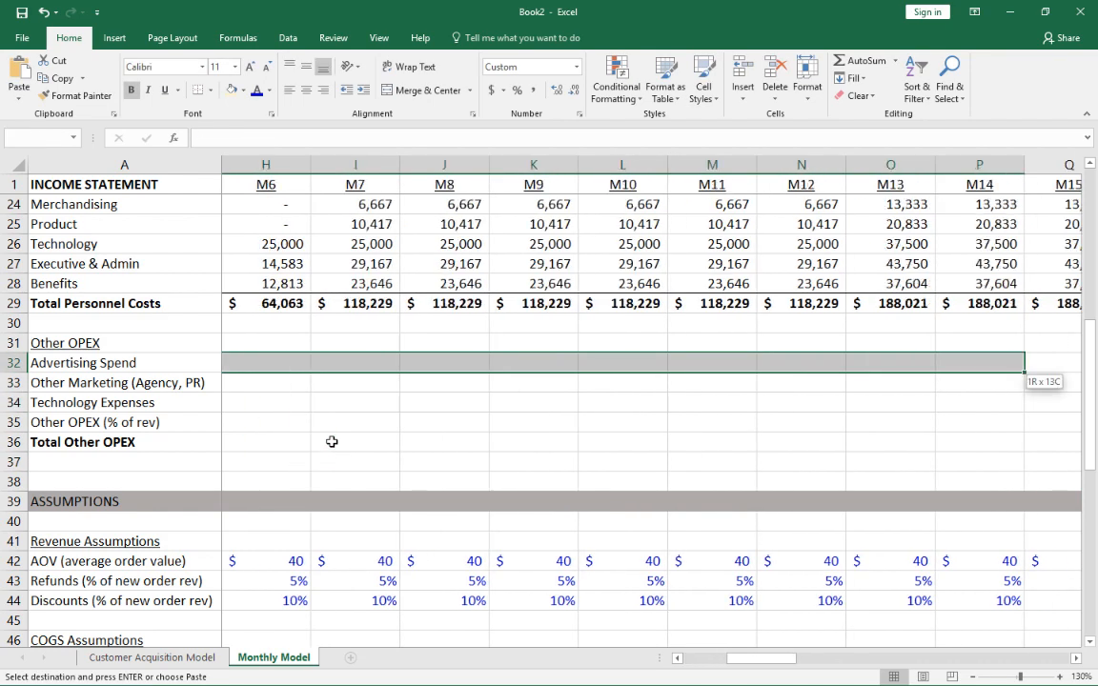
key("shift+Right")
key("shift+Right")
key("shift+Right")
key("shift+Right")
key("shift+Right")
key("shift+Right")
key("shift+Right")
key("shift+Right")
key("shift+Right")
key("shift+Right")
key("shift+Right")
key("shift+Right")
key("shift+Right")
key("shift+Right")
key("shift+Right")
key("shift+Right")
key("shift+Right")
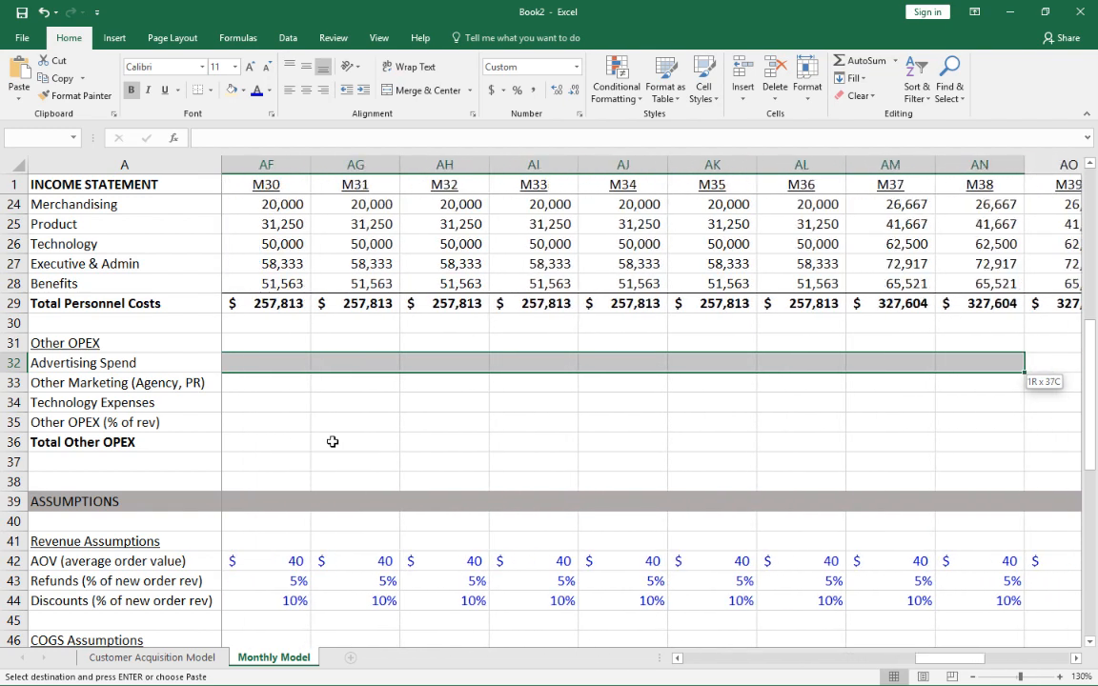
key("shift+Right")
key("shift+Right")
key("shift+Right")
key("shift+Right")
key("shift+Right")
key("shift+Right")
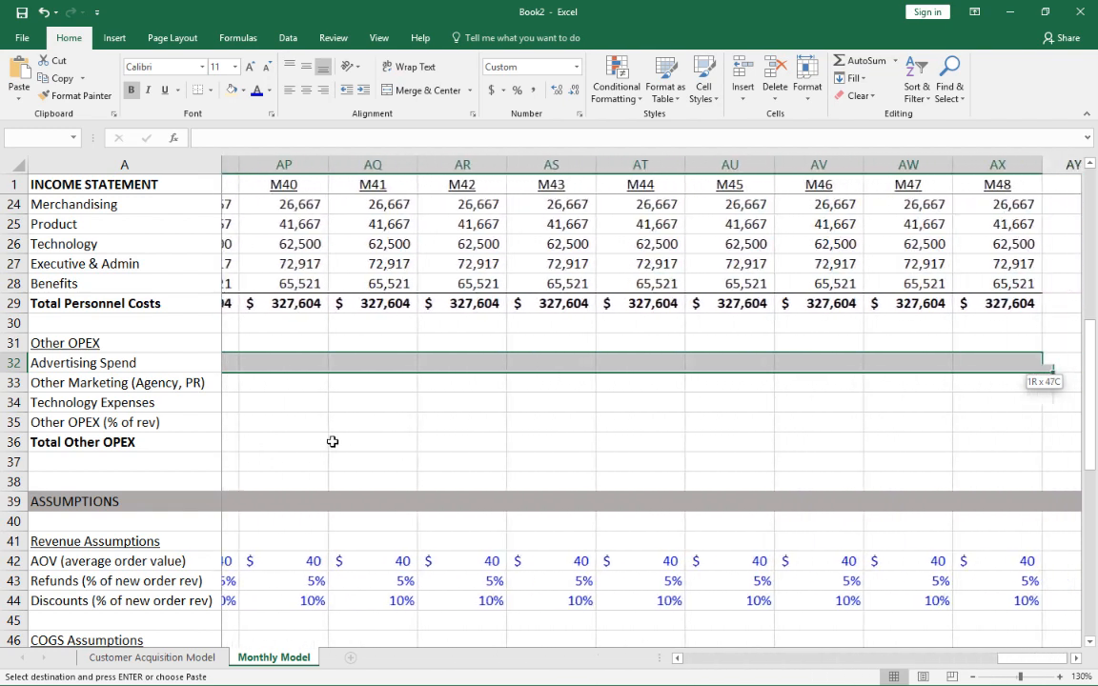
key("ctrl+v")
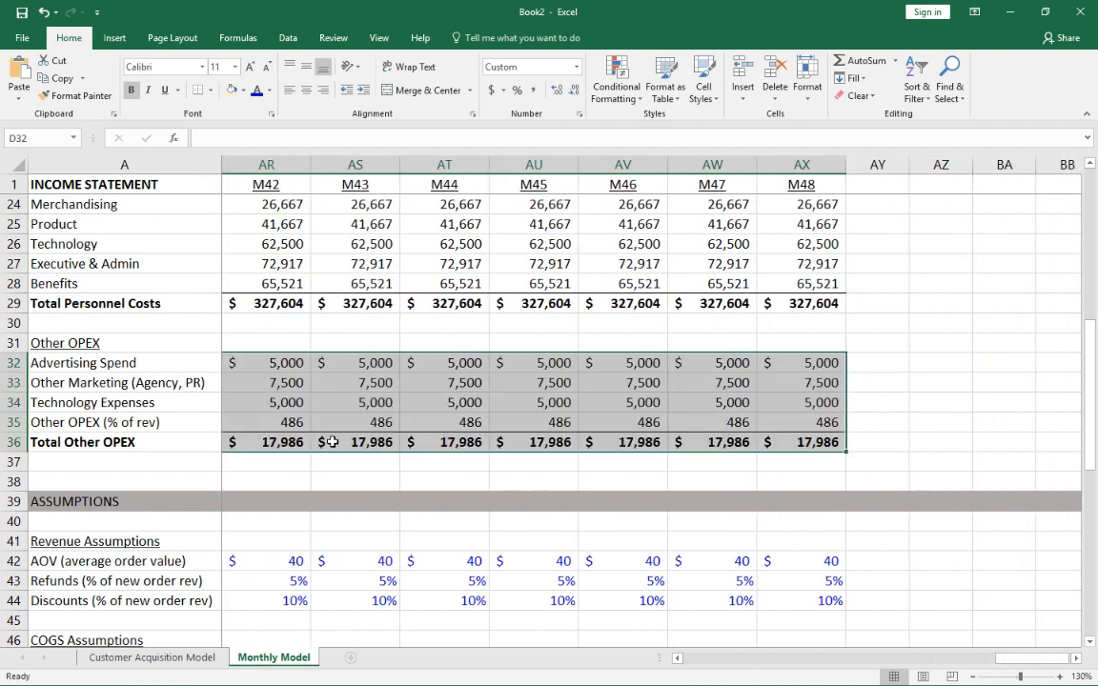
key("Home")
key("Escape")
key("Down")
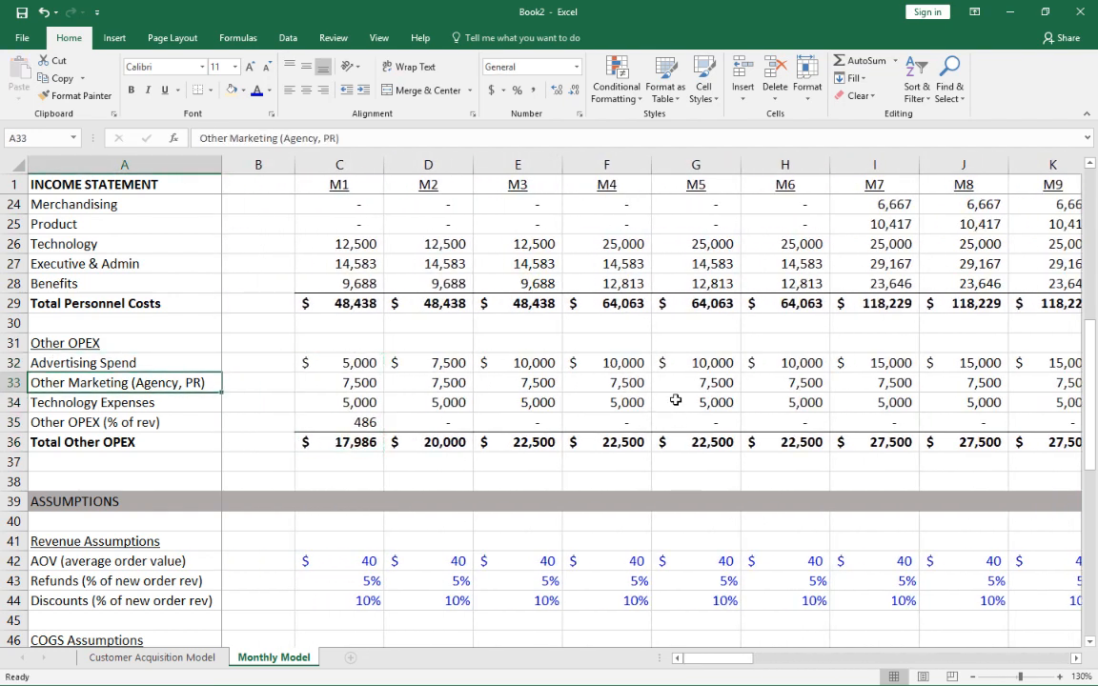
Insert three blank rows at row 37, between Total Other OPEX and the ASSUMPTIONS header
left_click(972, 677)
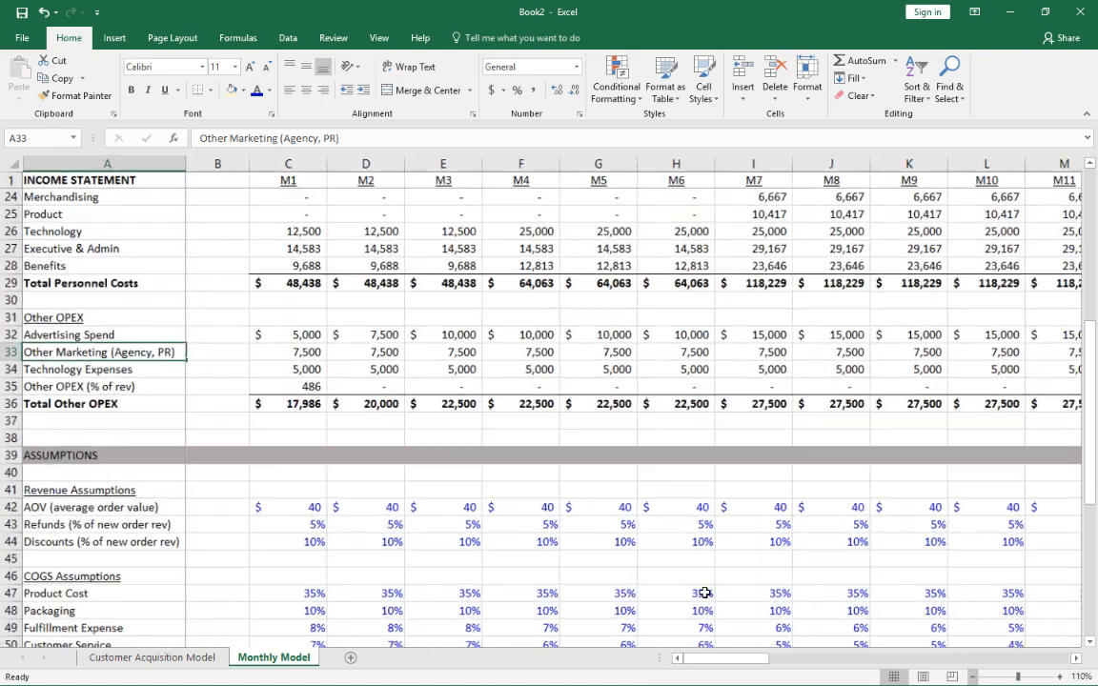
left_click(973, 677)
left_click(5, 415)
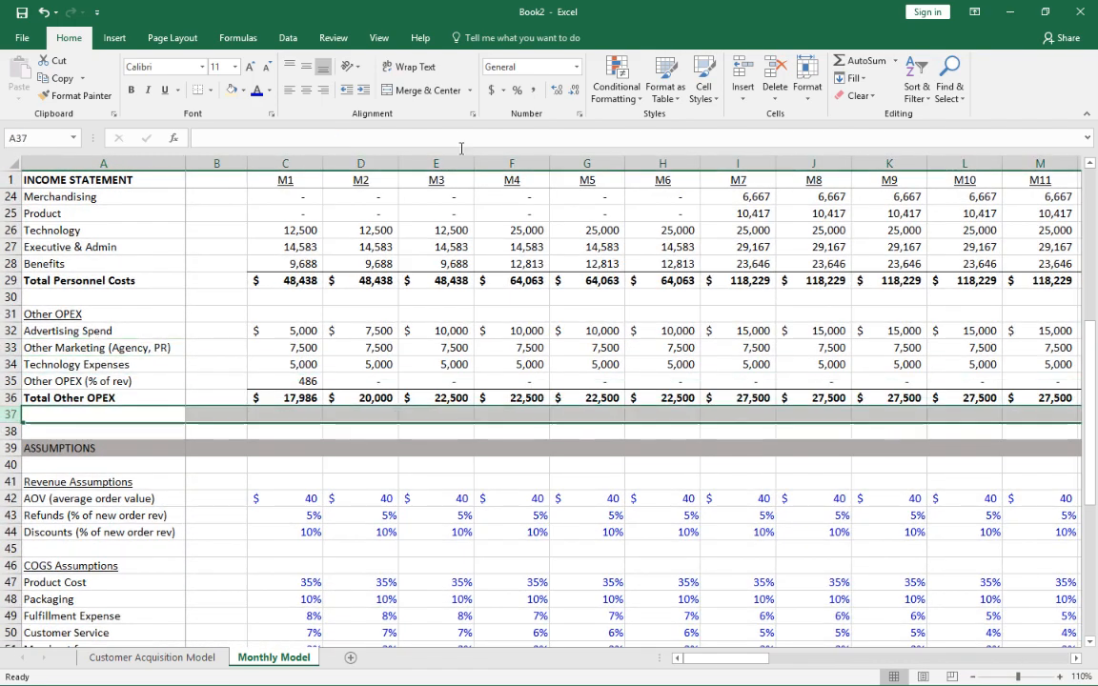
left_click(740, 73)
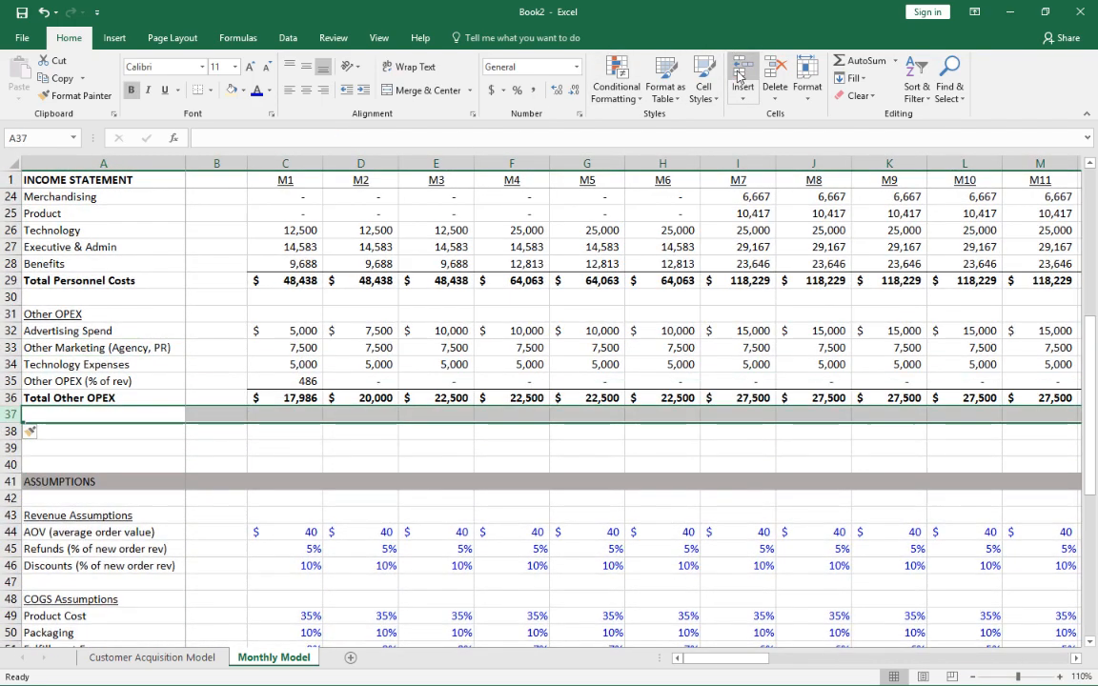
Copy the M1 revenue, COGS and gross profit formulas in C4:C18 across months M2 to M48, through column AX
scroll(207, 280, "up", 2)
scroll(135, 245, "up", 2)
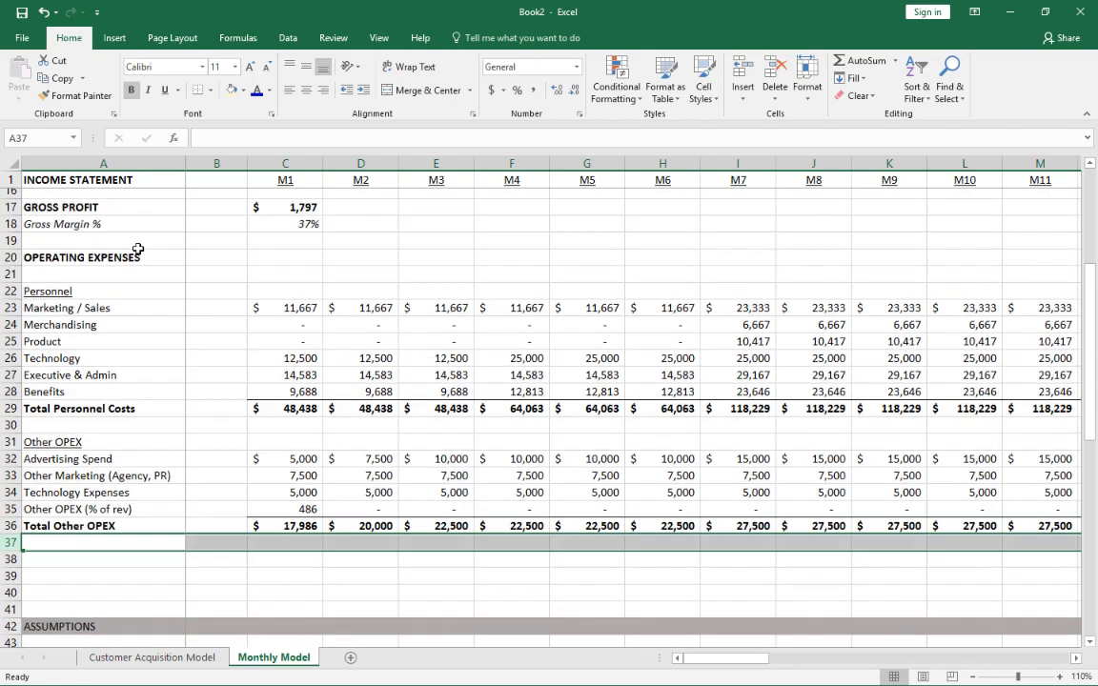
left_click(122, 281)
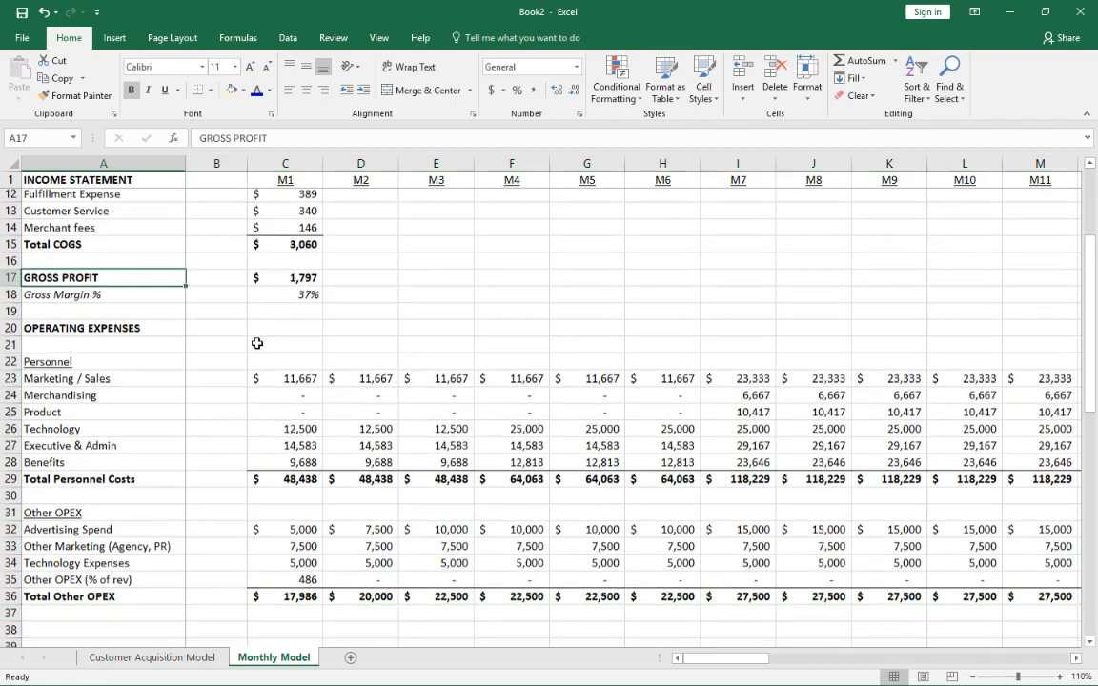
scroll(277, 429, "down", 2)
scroll(301, 429, "up", 5)
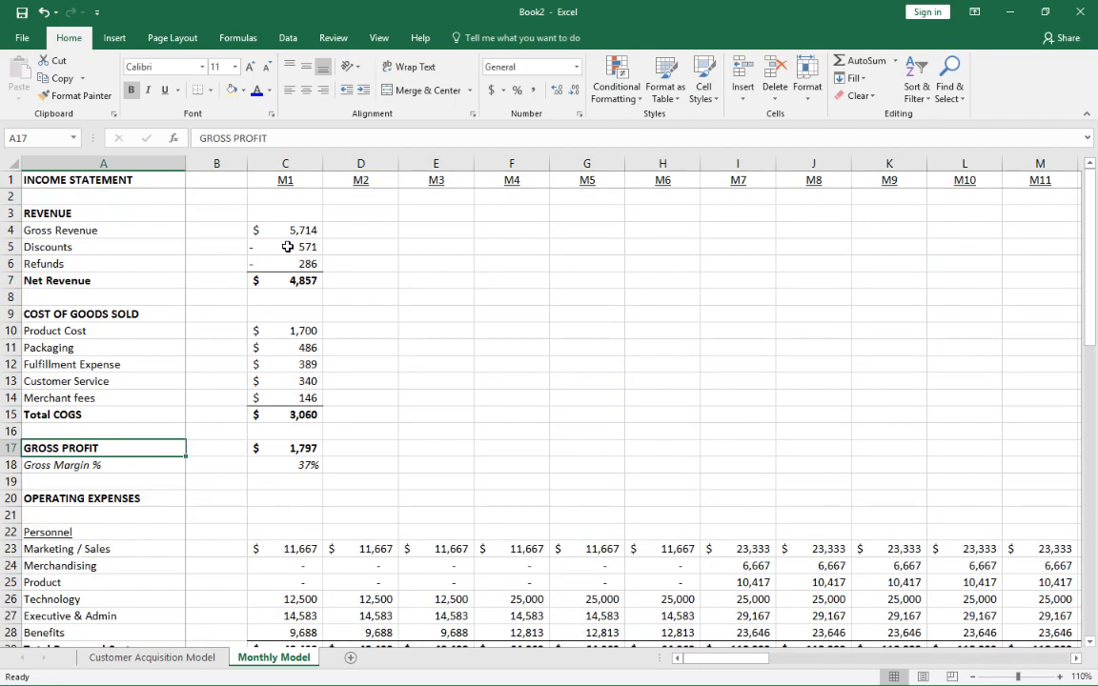
left_click_drag(301, 238, 312, 466)
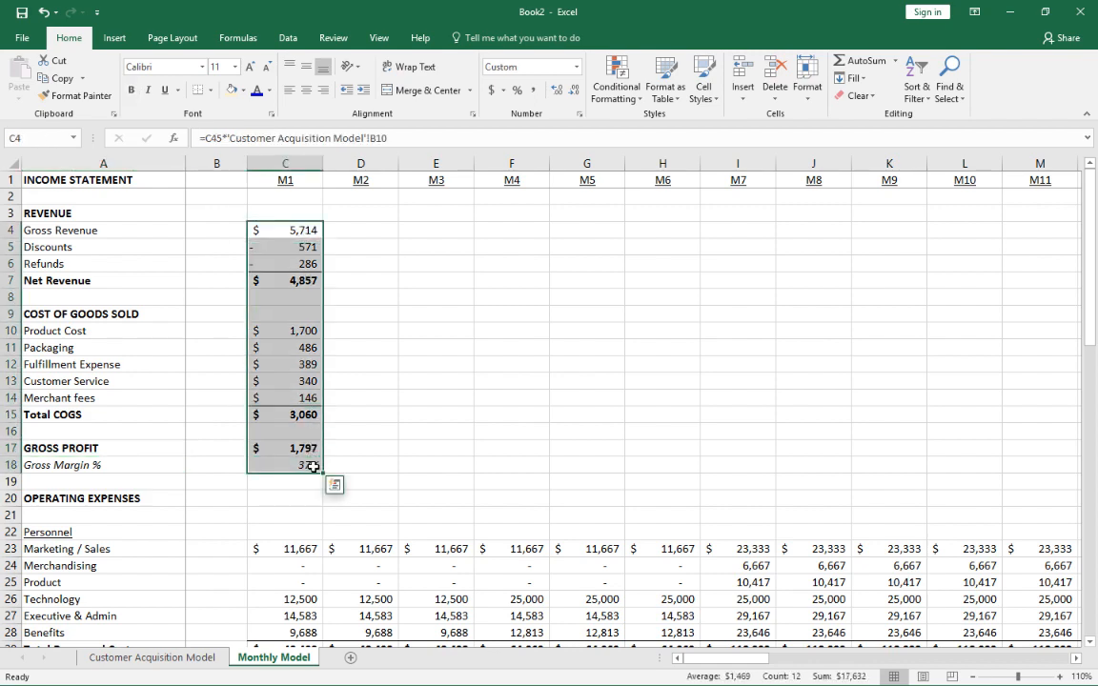
key("ctrl+c")
key("Right")
key("shift+Right")
key("shift+Right")
key("shift+Right")
key("shift+Right")
key("shift+Right")
key("shift+Right")
key("shift+Right")
key("shift+Right")
key("shift+Right")
key("shift+Right")
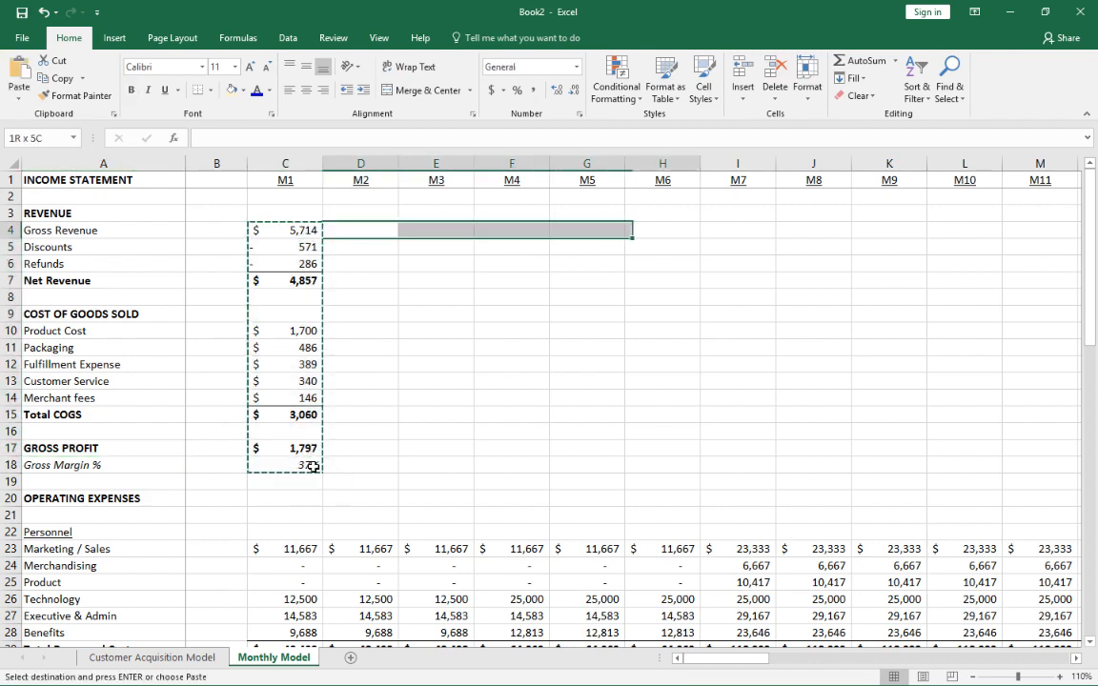
key("shift+Right")
key("shift+Right")
key("shift+Right")
key("shift+Right")
key("shift+Right")
key("shift+Right")
key("shift+Right")
key("shift+Right")
key("shift+Right")
key("shift+Right")
key("shift+Right")
key("shift+Right")
key("shift+Right")
key("shift+Right")
key("shift+Right")
key("shift+Right")
key("shift+Right")
key("shift+Right")
key("shift+Right")
key("shift+Right")
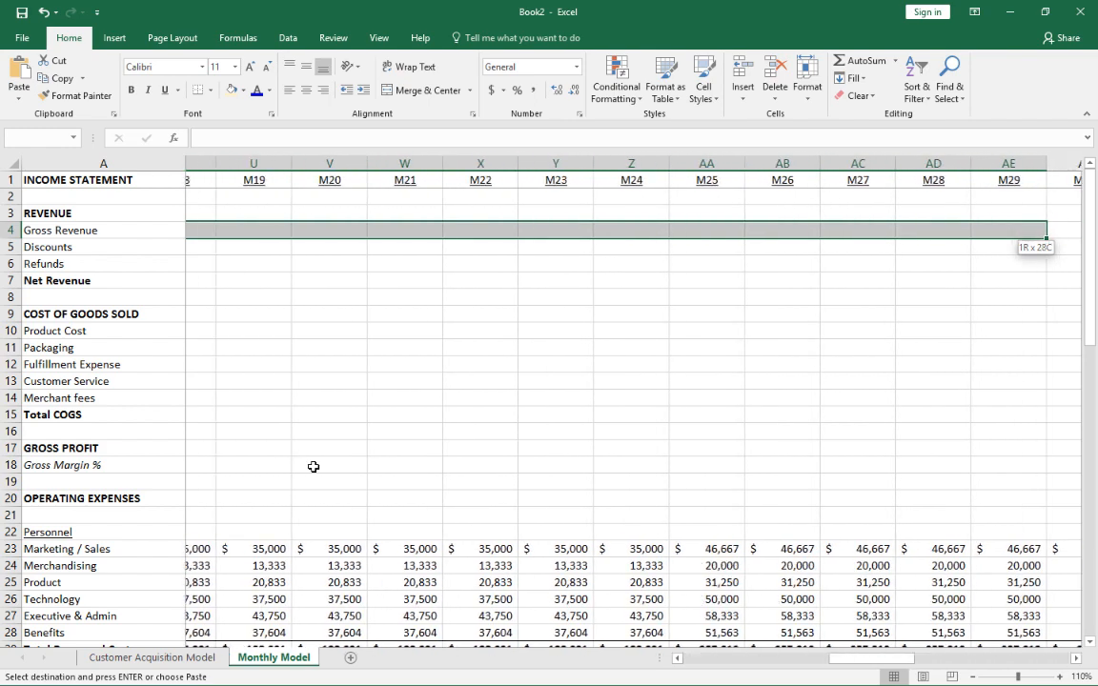
key("shift+Right")
key("shift+Right")
key("shift+Right")
key("shift+Right")
key("shift+Right")
key("shift+Right")
key("shift+Right")
key("shift+Right")
key("shift+Right")
key("shift+Right")
key("shift+Right")
key("shift+Right")
key("shift+Right")
key("shift+Right")
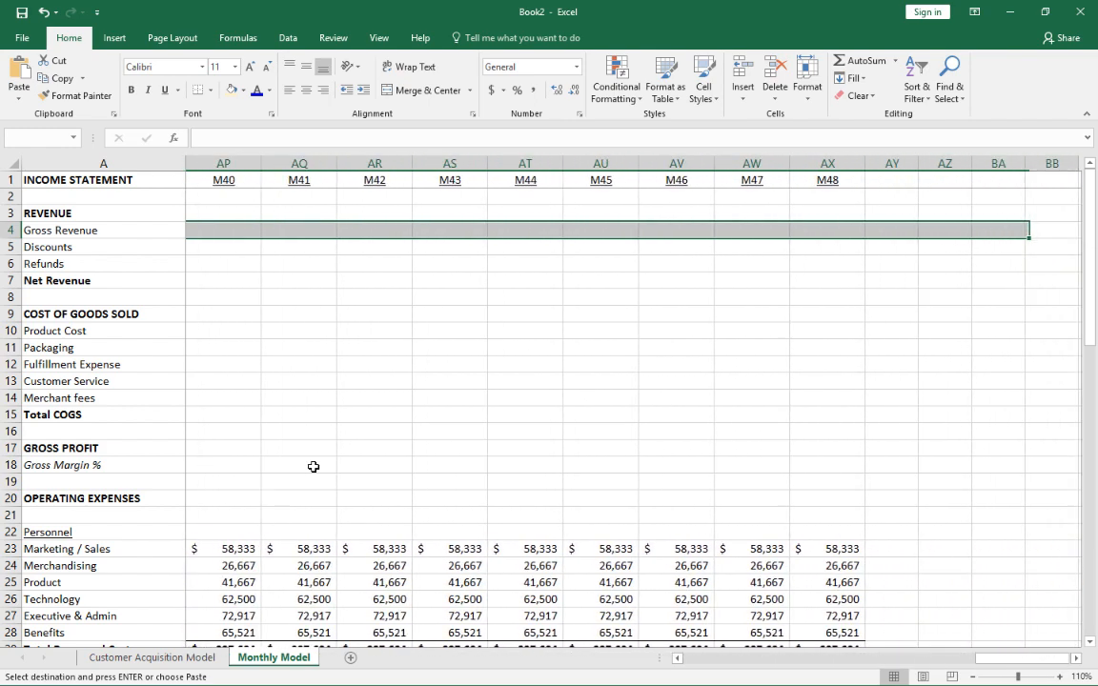
key("shift+Left")
key("ctrl+v")
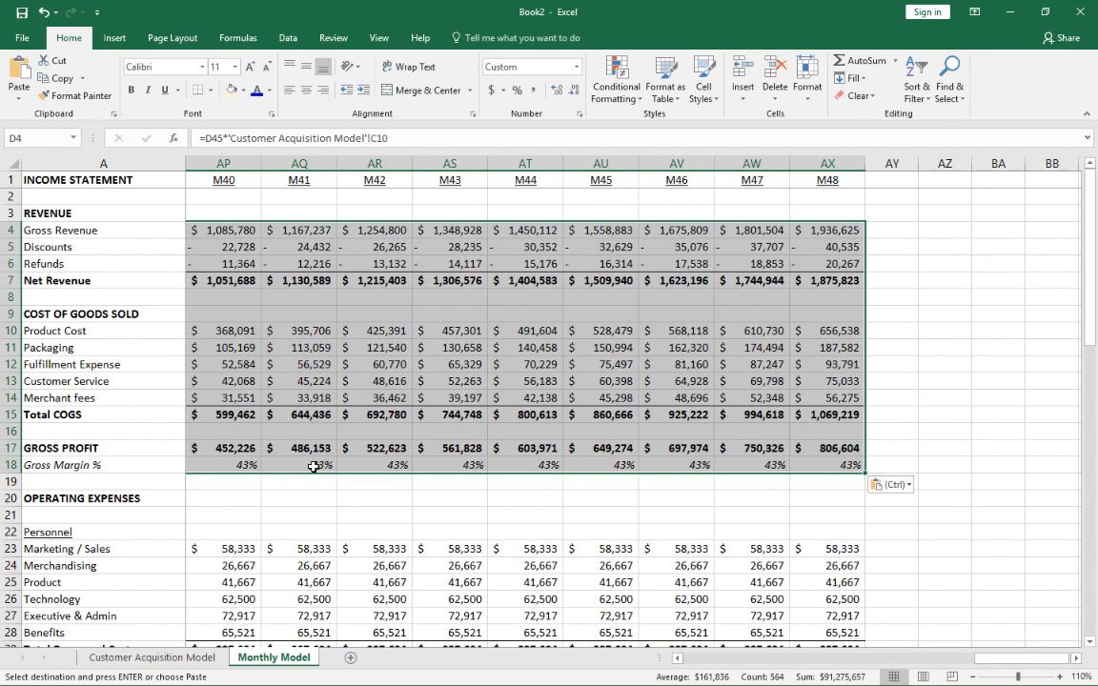
key("Left")
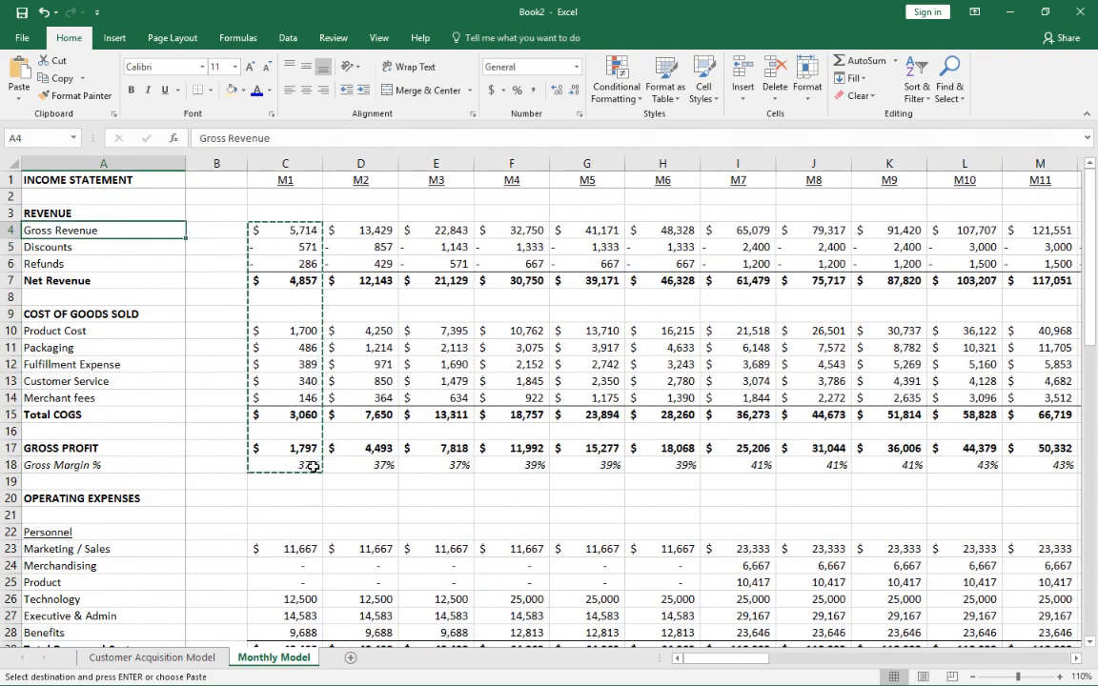
key("Escape")
key("Down")
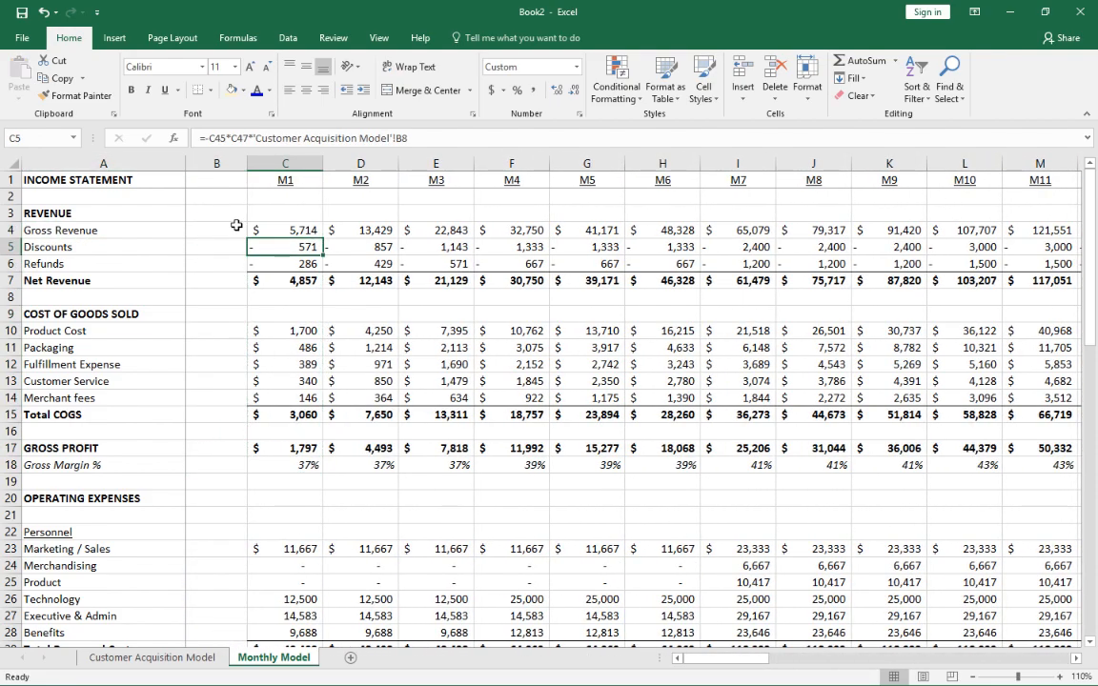
Enter the label "Total OPEX" in A38, below the Total Other OPEX row
scroll(235, 225, "down", 6)
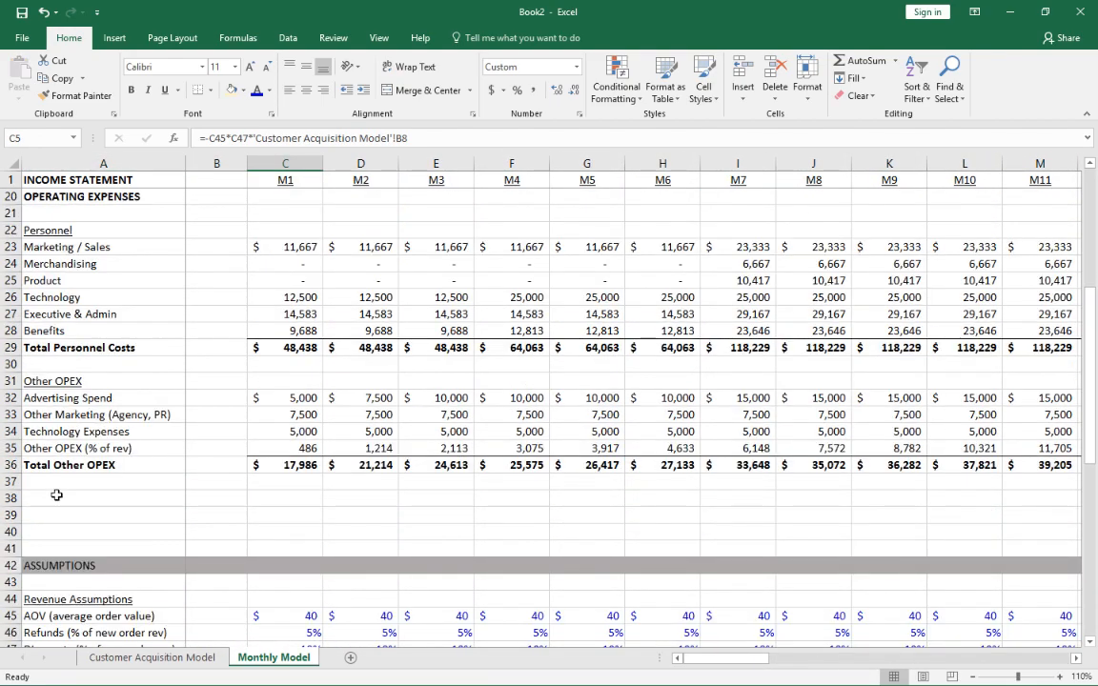
left_click(60, 496)
key("alt+Tab")
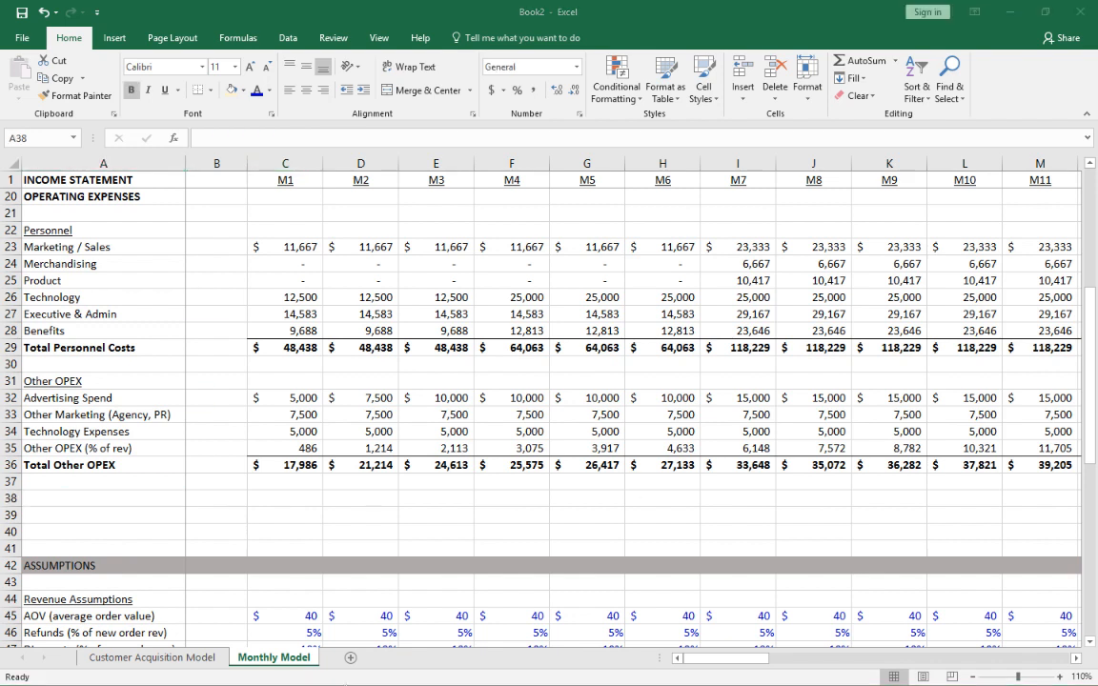
left_click(122, 499)
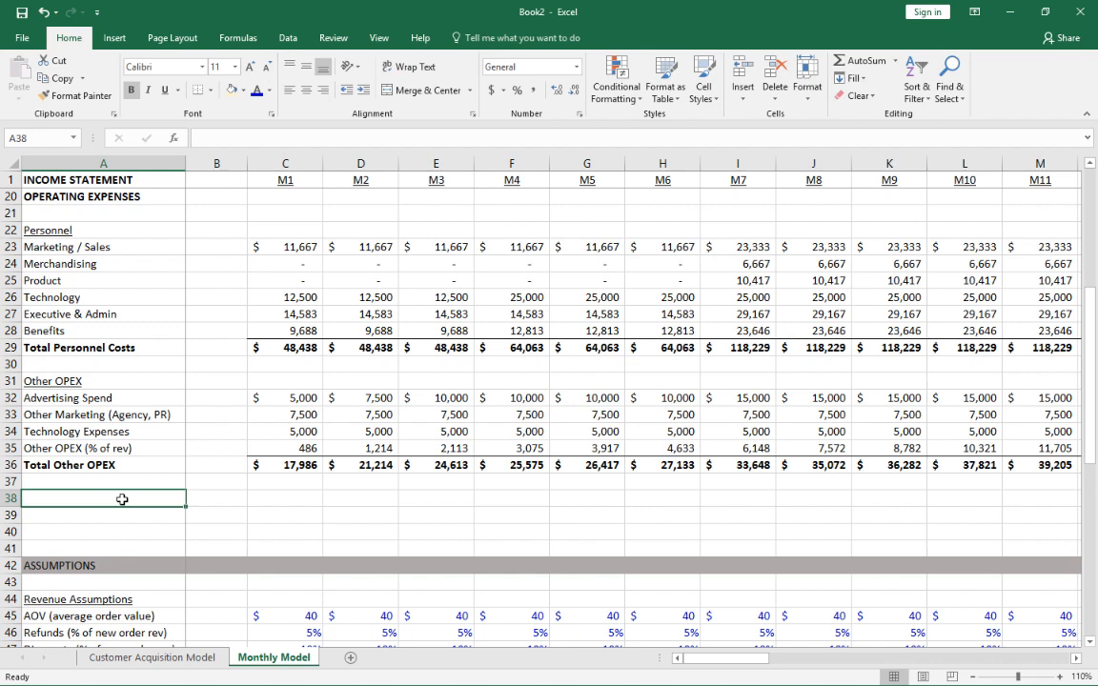
type("Total OPEX")
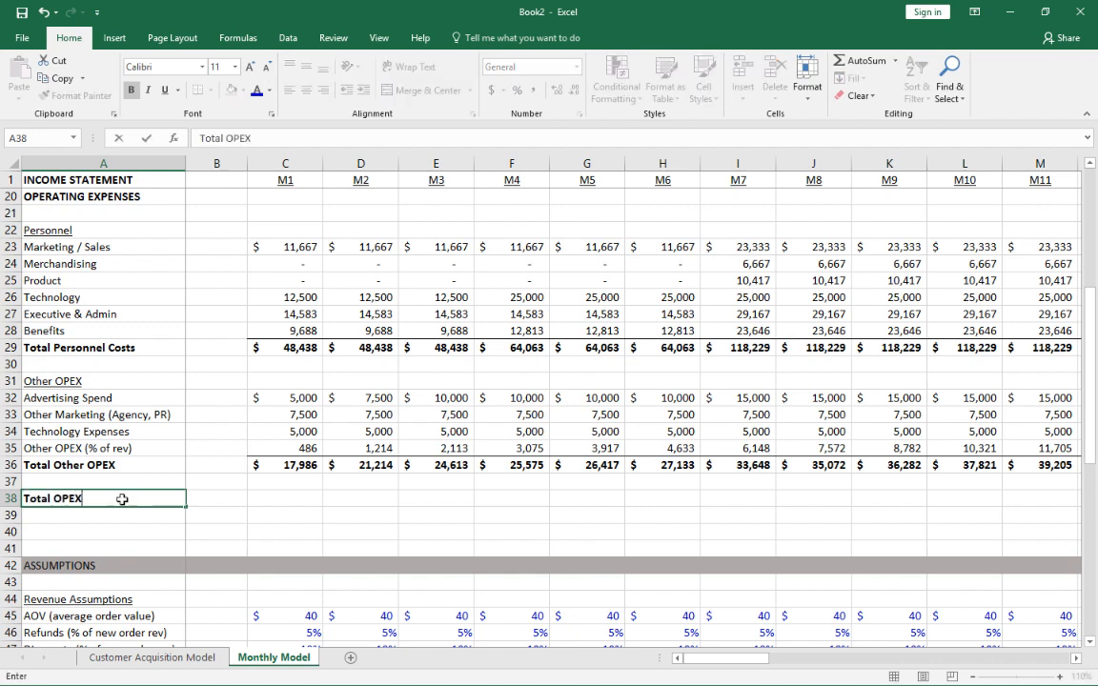
Calculate M1 Total OPEX in C38 with the formula =C29+C36, adding Total Personnel Costs and Total Other OPEX
key("Tab")
key("Tab")
type("=")
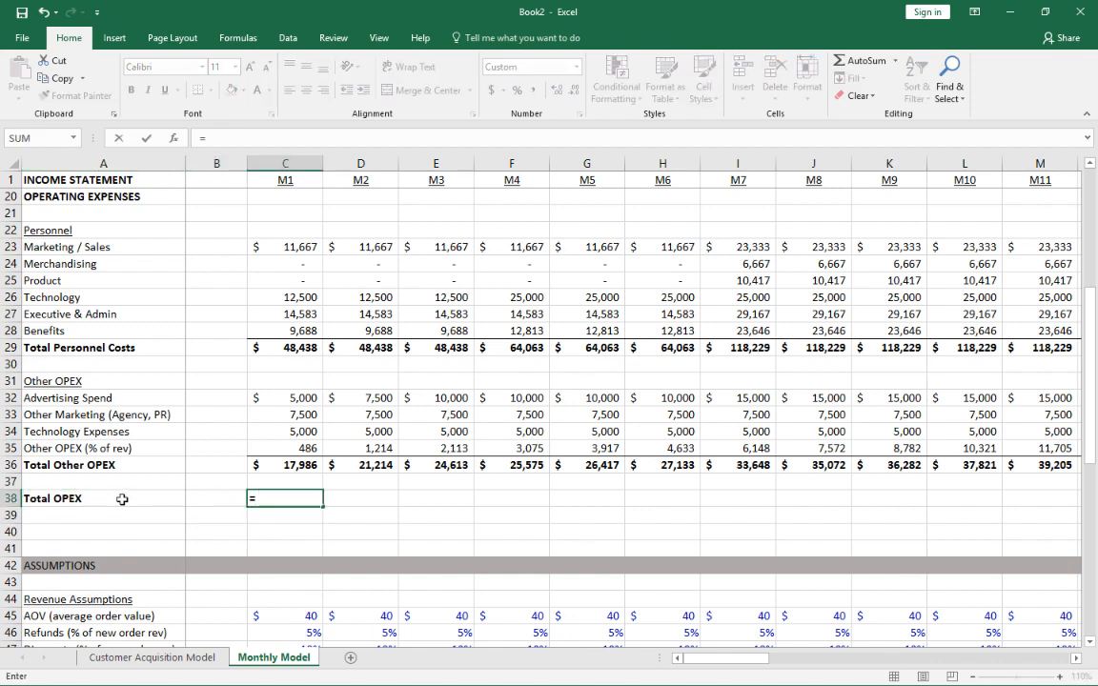
left_click(305, 348)
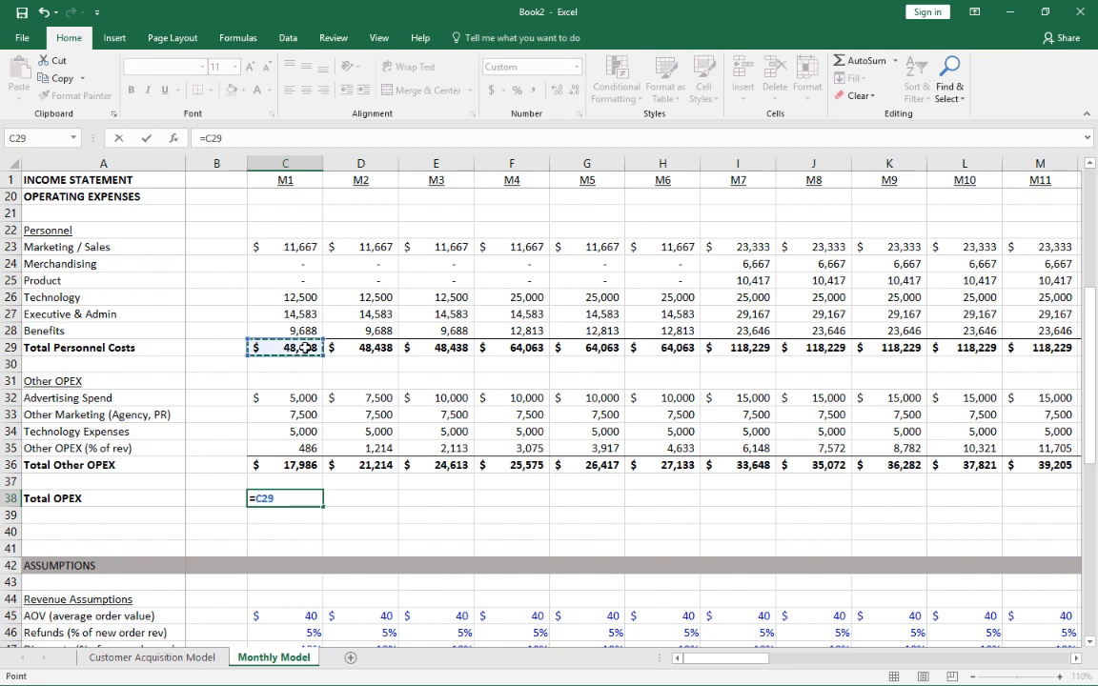
type("+")
key("Up")
key("Up")
key("Return")
key("Up")
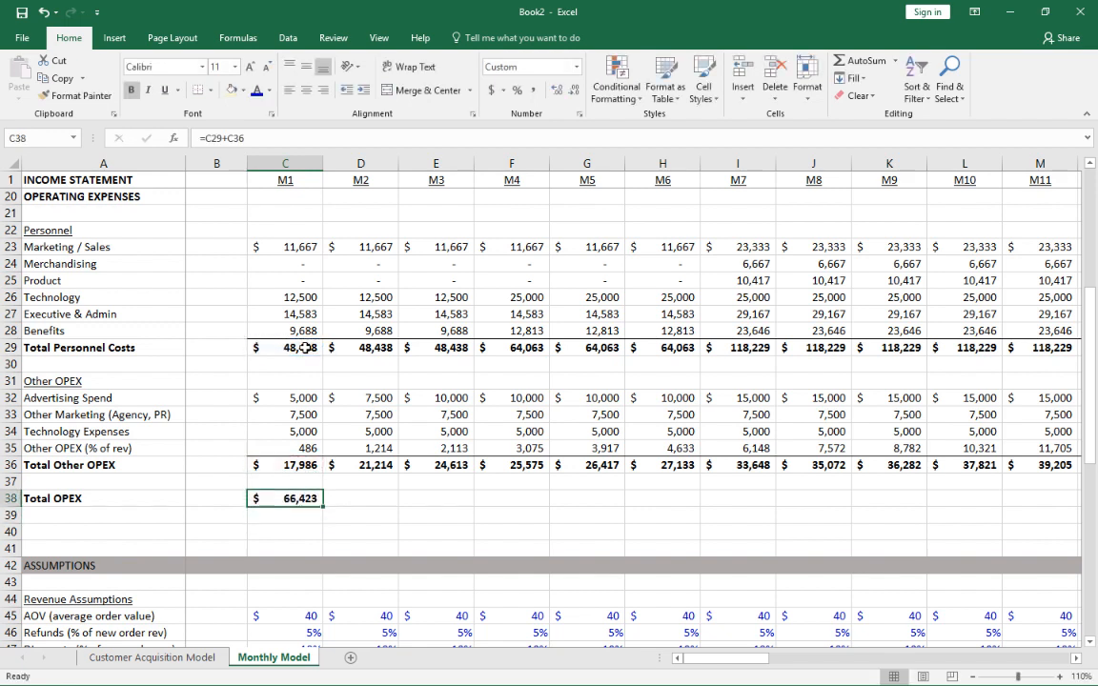
Apply a top and double bottom border to the M1 Total OPEX, Gross Profit and Net Revenue cells C38, C17 and C7
left_click(211, 90)
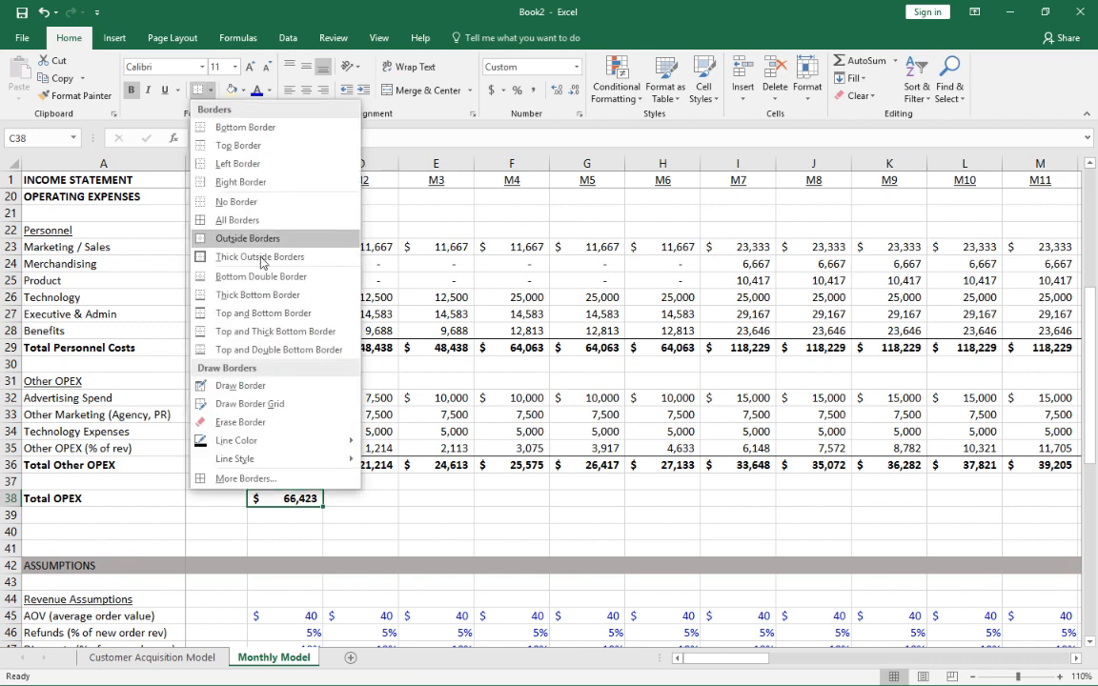
left_click(246, 350)
scroll(300, 346, "up", 3)
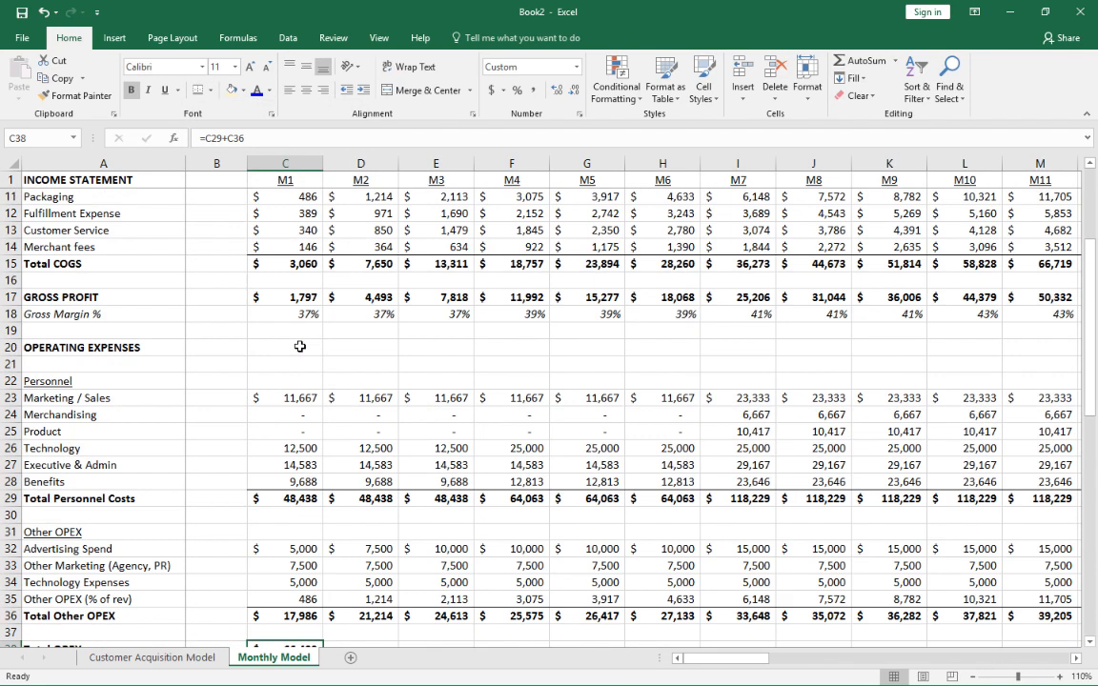
left_click(295, 298)
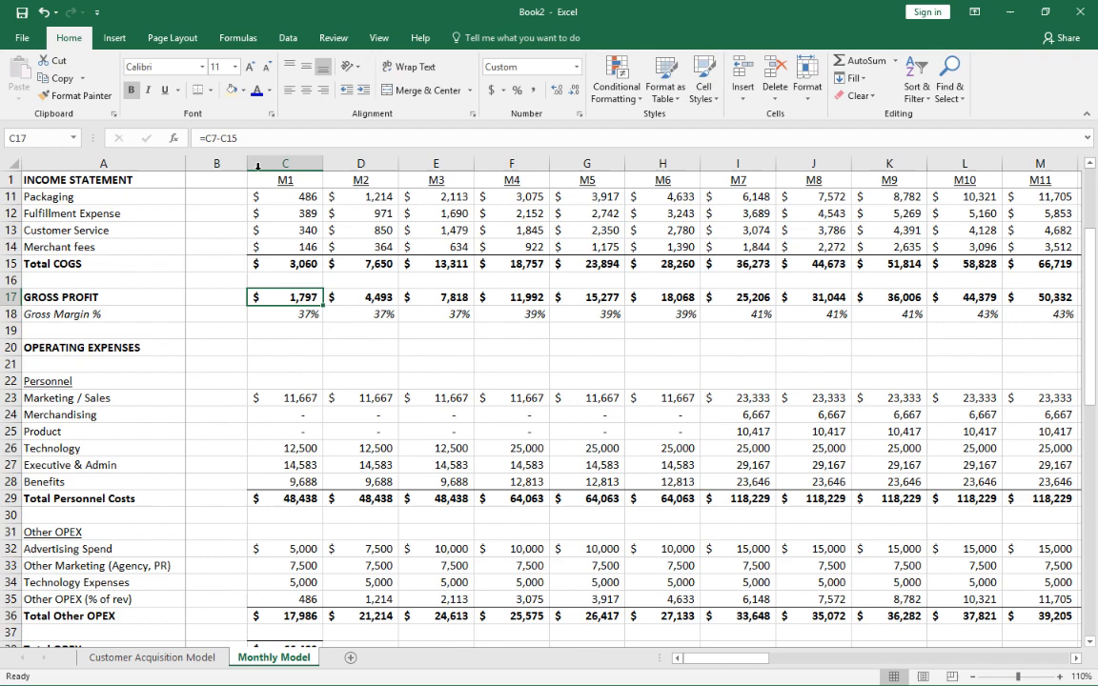
left_click(199, 92)
scroll(306, 278, "up", 3)
left_click(312, 279)
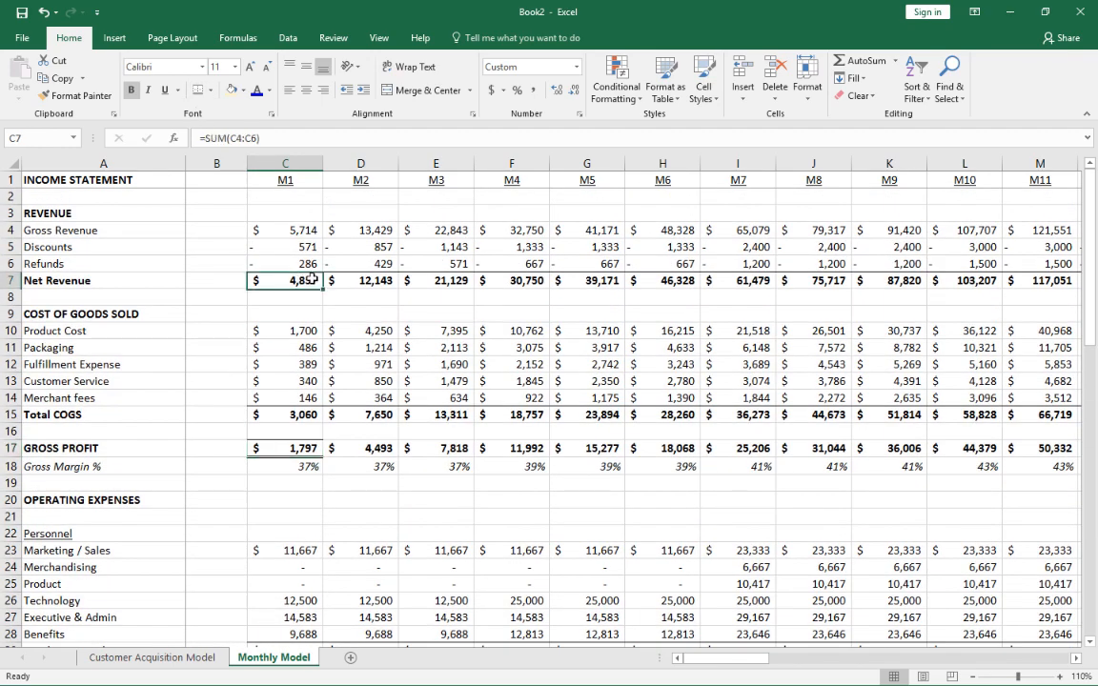
left_click(198, 91)
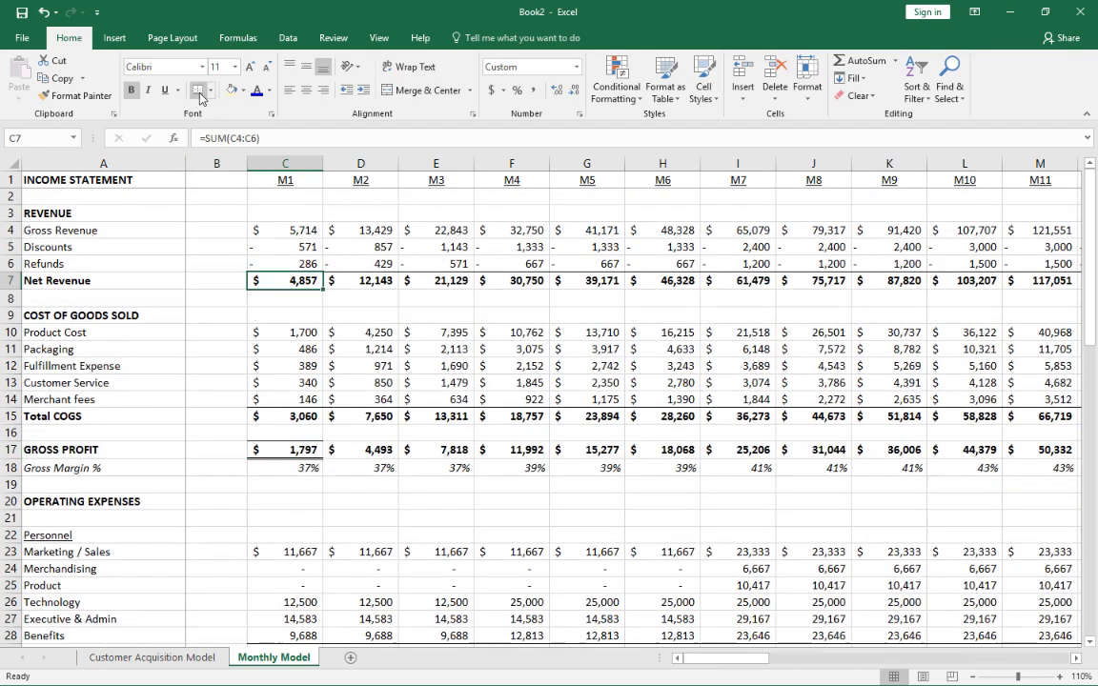
Extend the top and double bottom border across the Gross Profit and Net Revenue rows through M48 in column AX
left_click(301, 446)
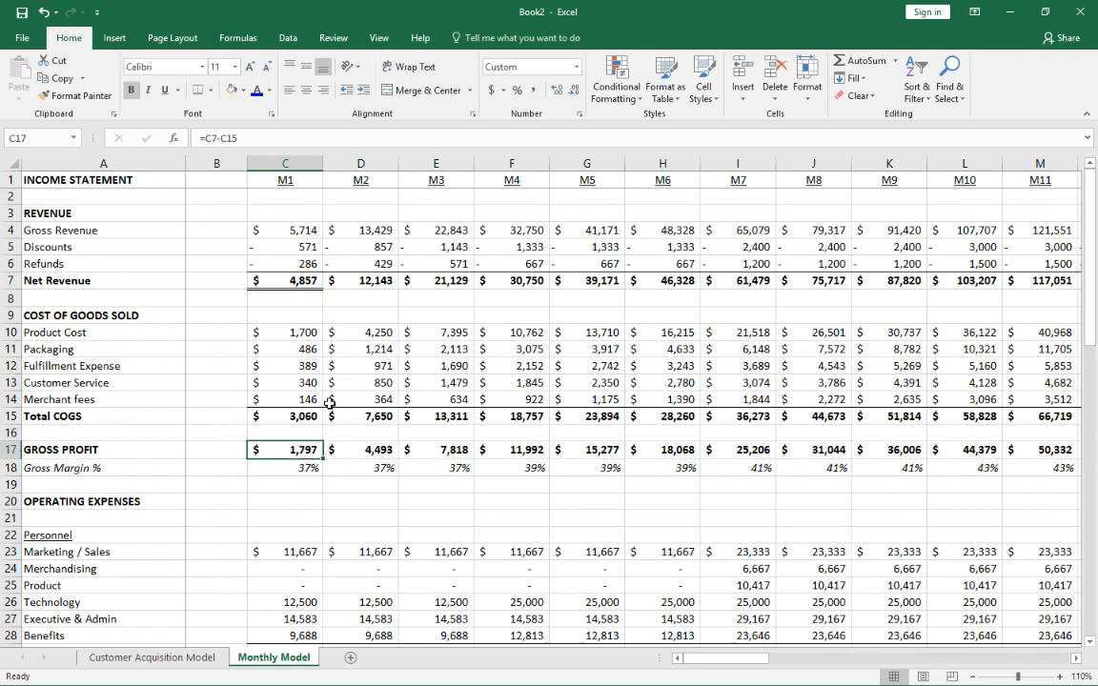
scroll(303, 399, "down", 4)
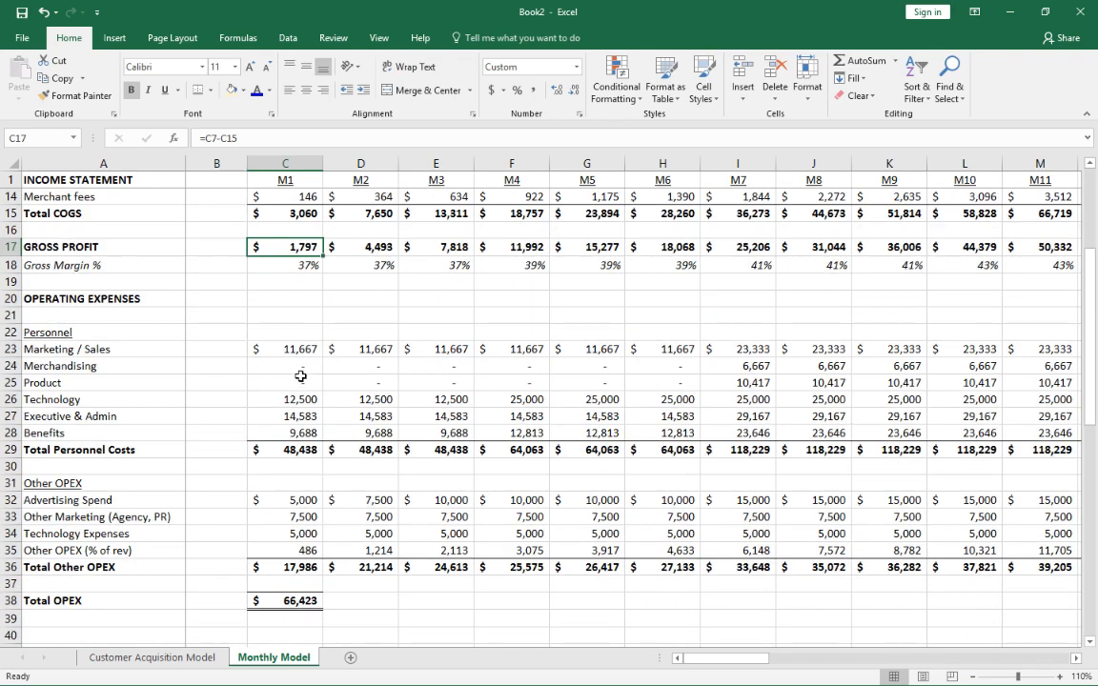
scroll(297, 372, "up", 4)
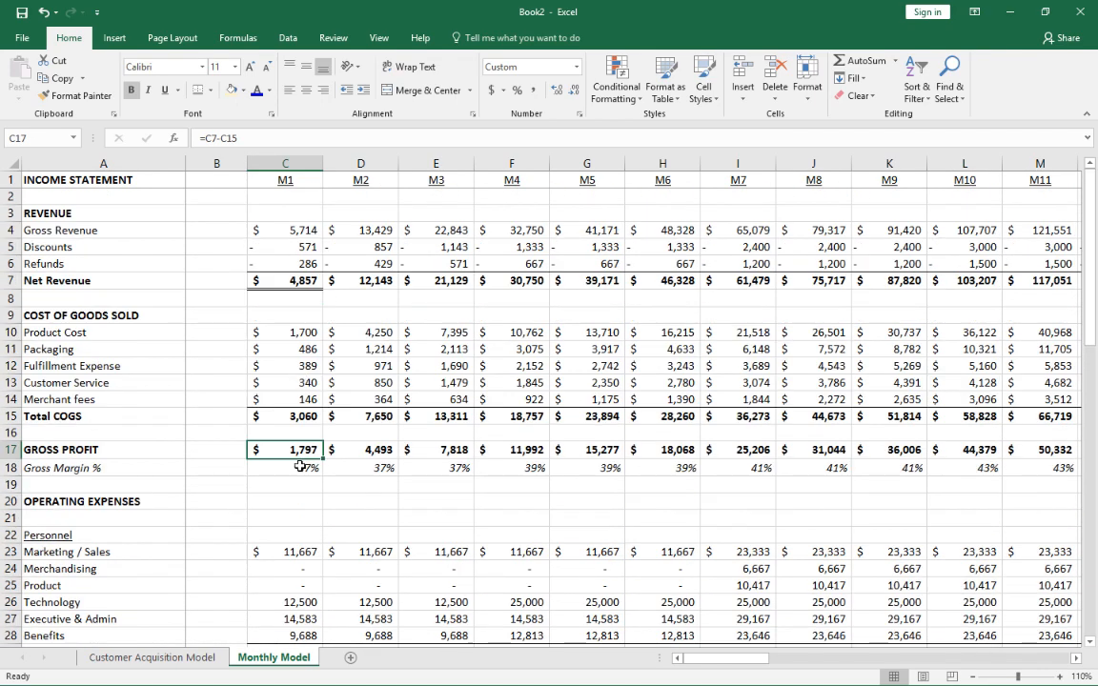
key("ctrl+shift+Right")
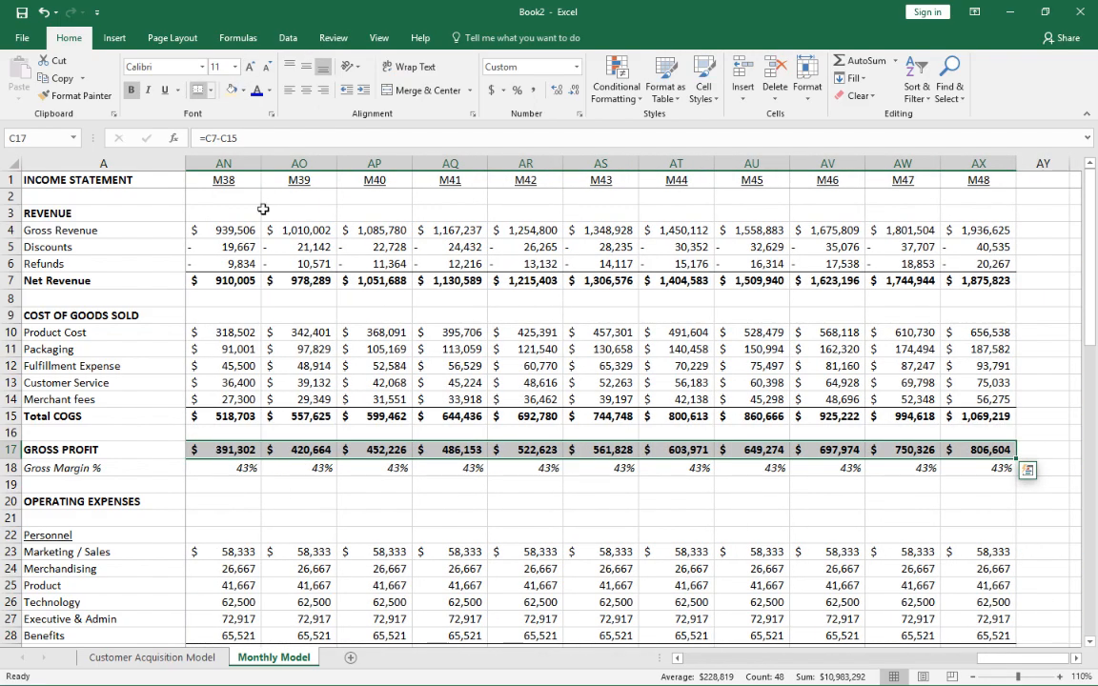
left_click(293, 283)
key("ctrl+Left")
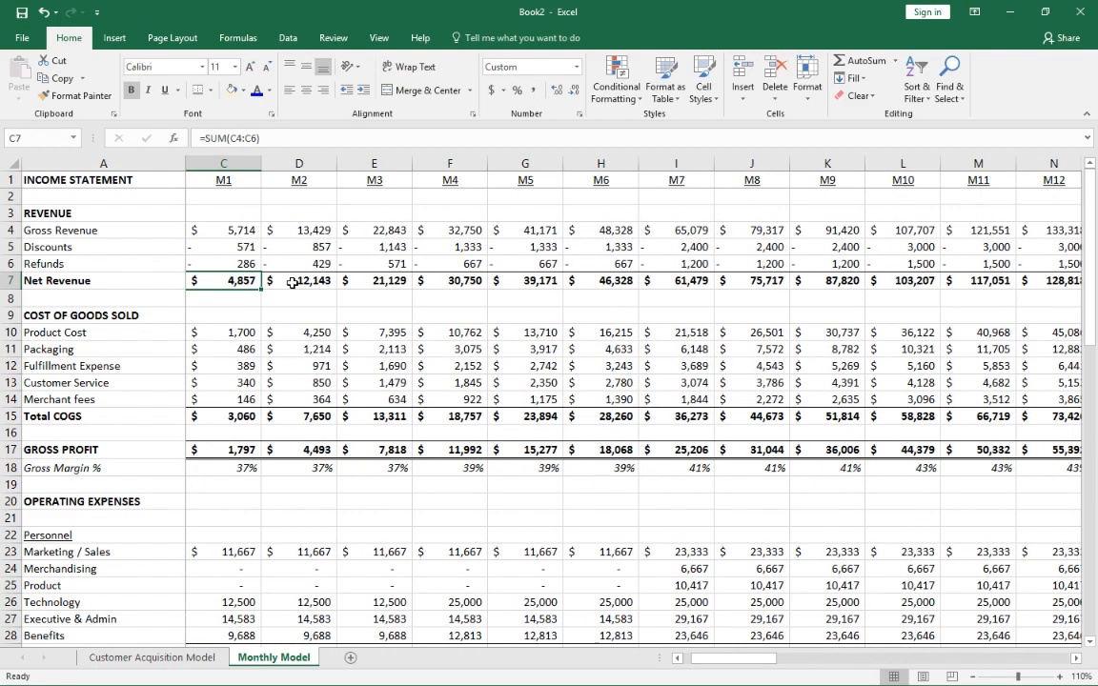
key("ctrl+shift+Right")
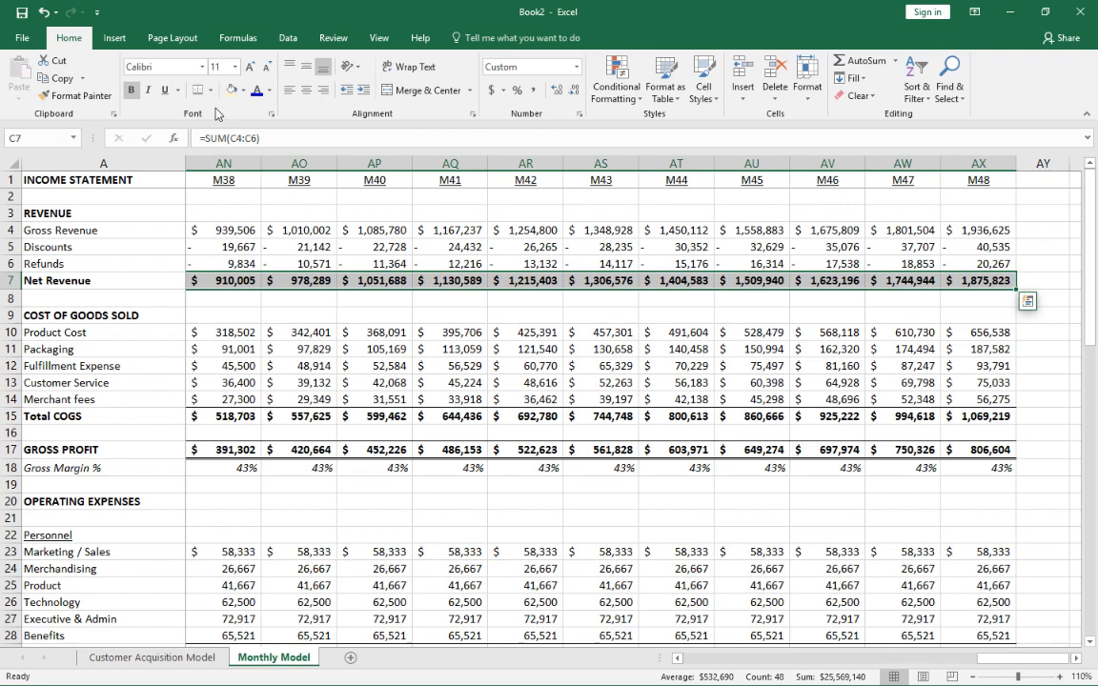
scroll(237, 300, "down", 10)
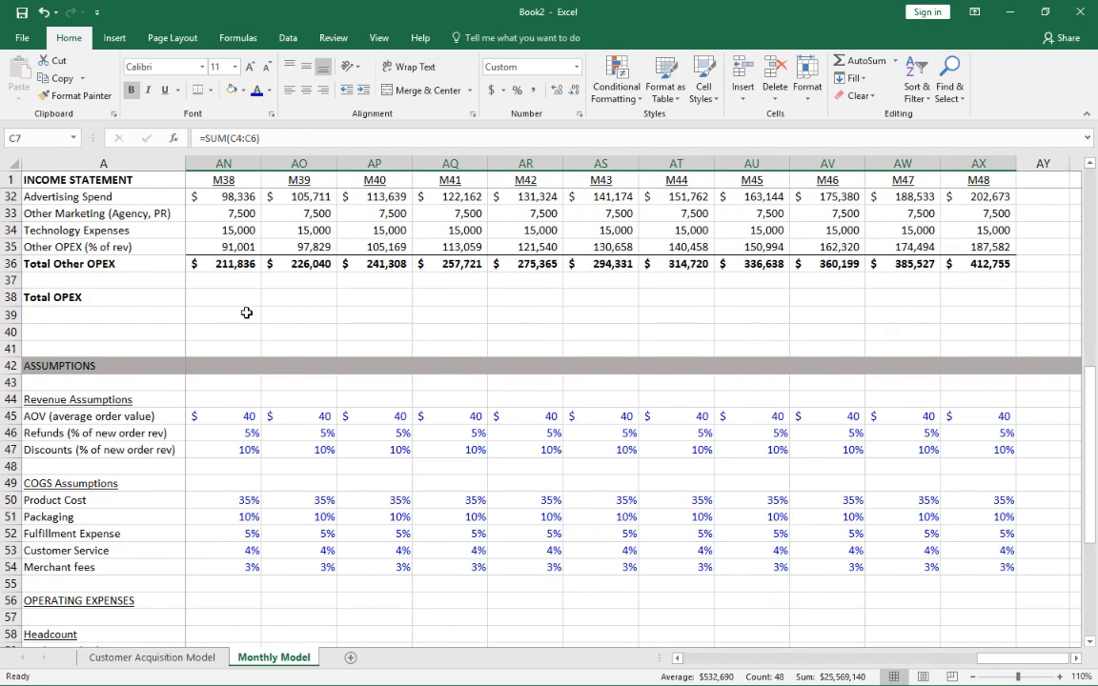
left_click(246, 311)
key("ctrl+Left")
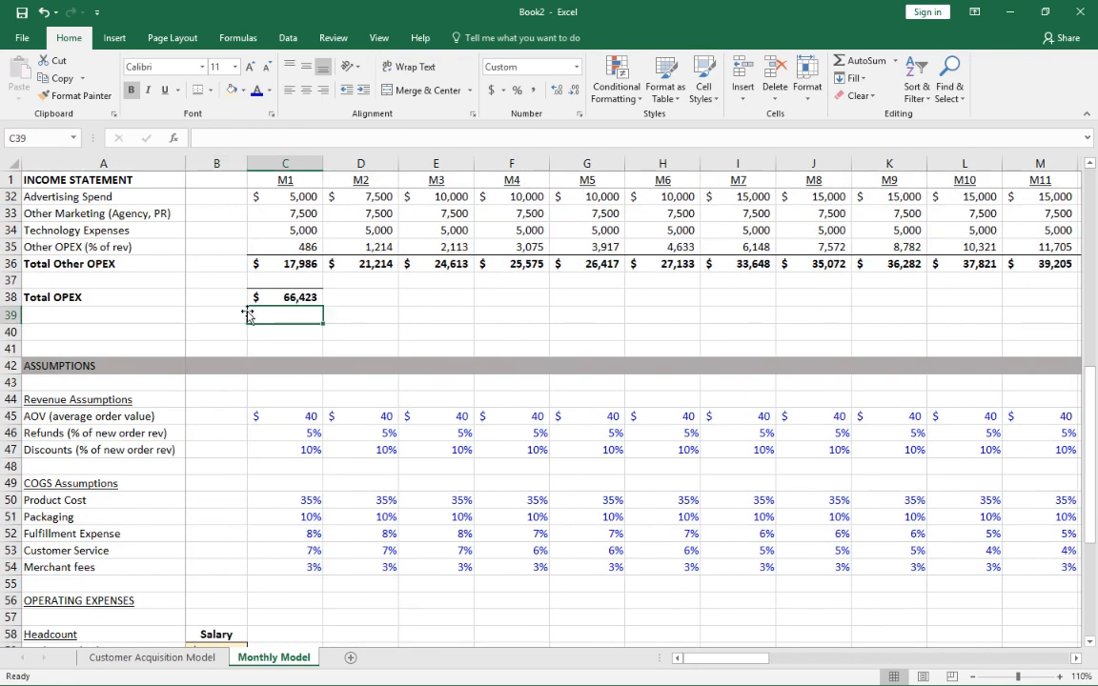
key("Up")
key("ctrl+c")
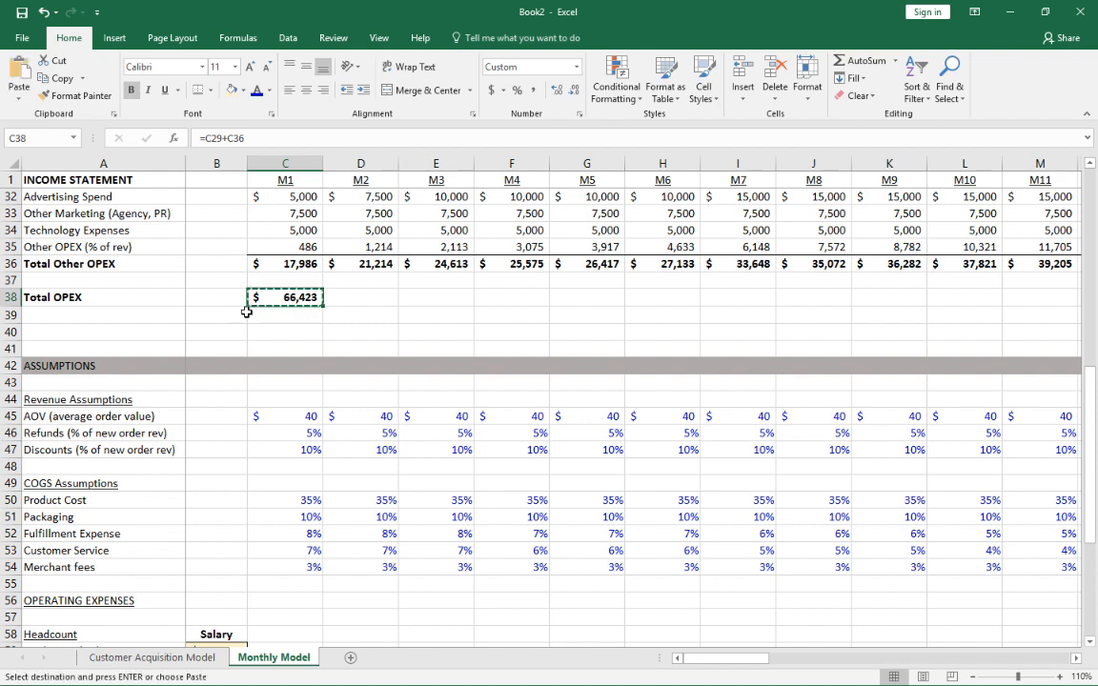
key("Down")
key("ctrl+Left")
key("Escape")
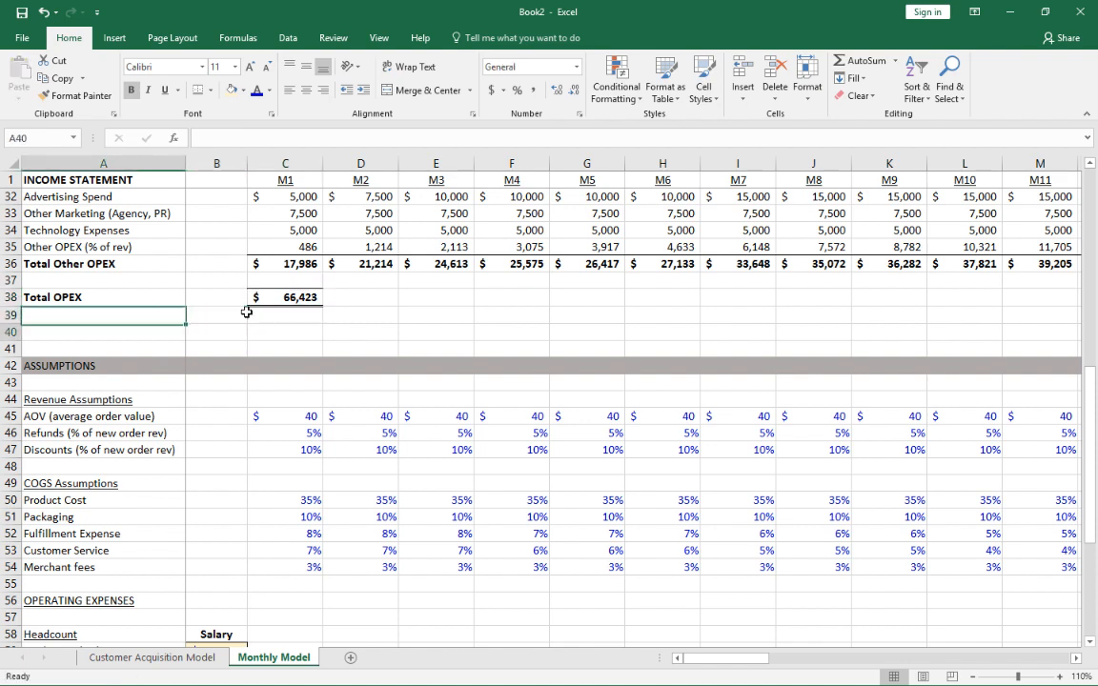
Insert a blank row at row 40 and enter the label "Operating Income" in A40
key("Down")
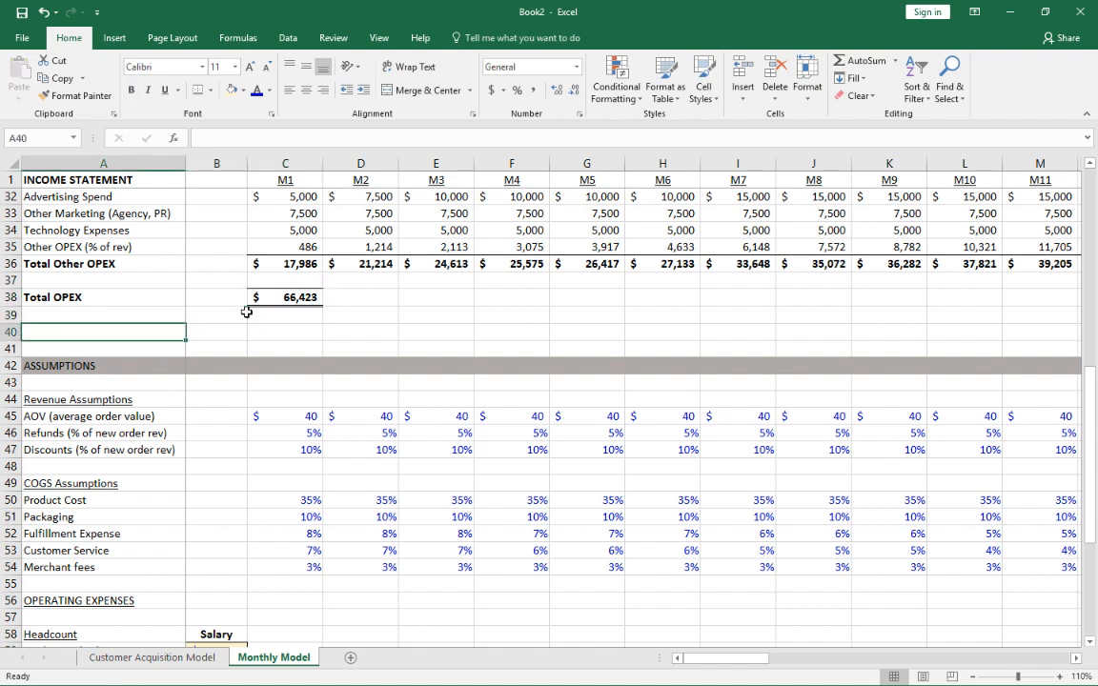
left_click(16, 331)
left_click(740, 75)
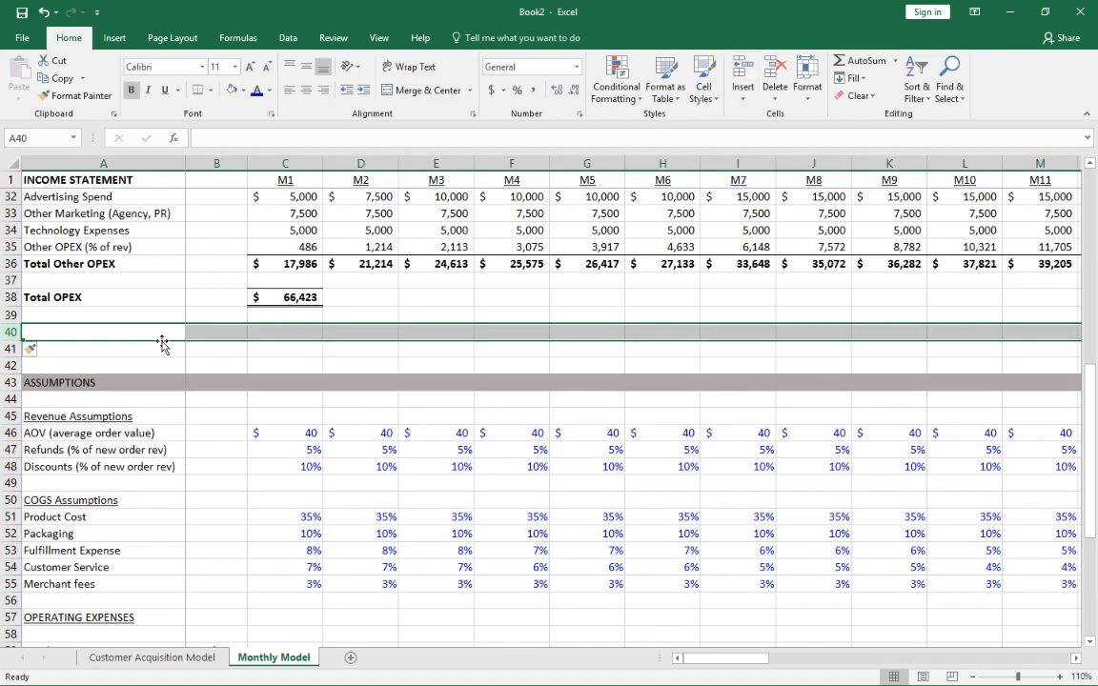
left_click(156, 329)
type("Operating Income")
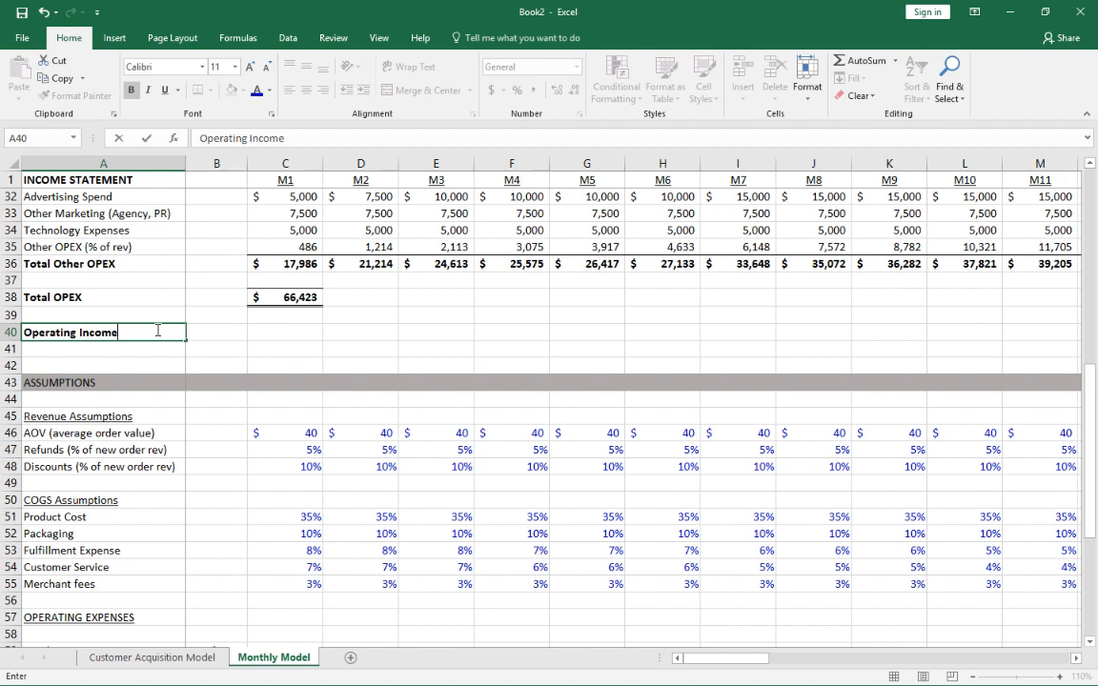
key("Return")
left_click(157, 328)
key("Right")
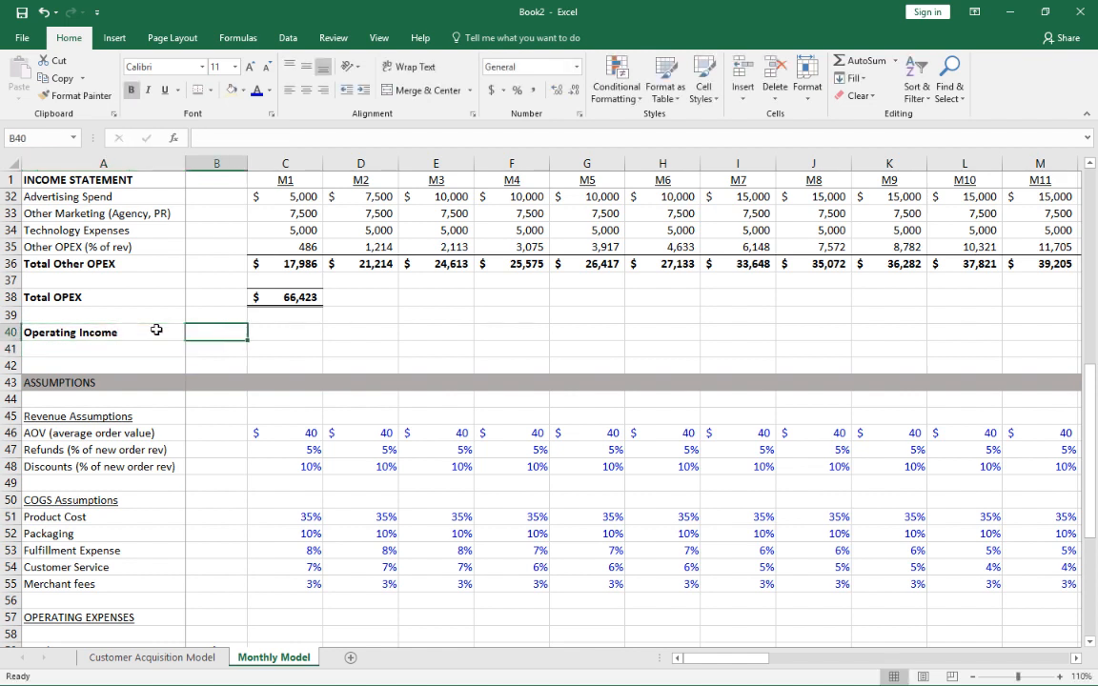
Enter the label "Operating Margin" in A41 and format its row as italic without bold
key("Left")
key("Down")
type("Op")
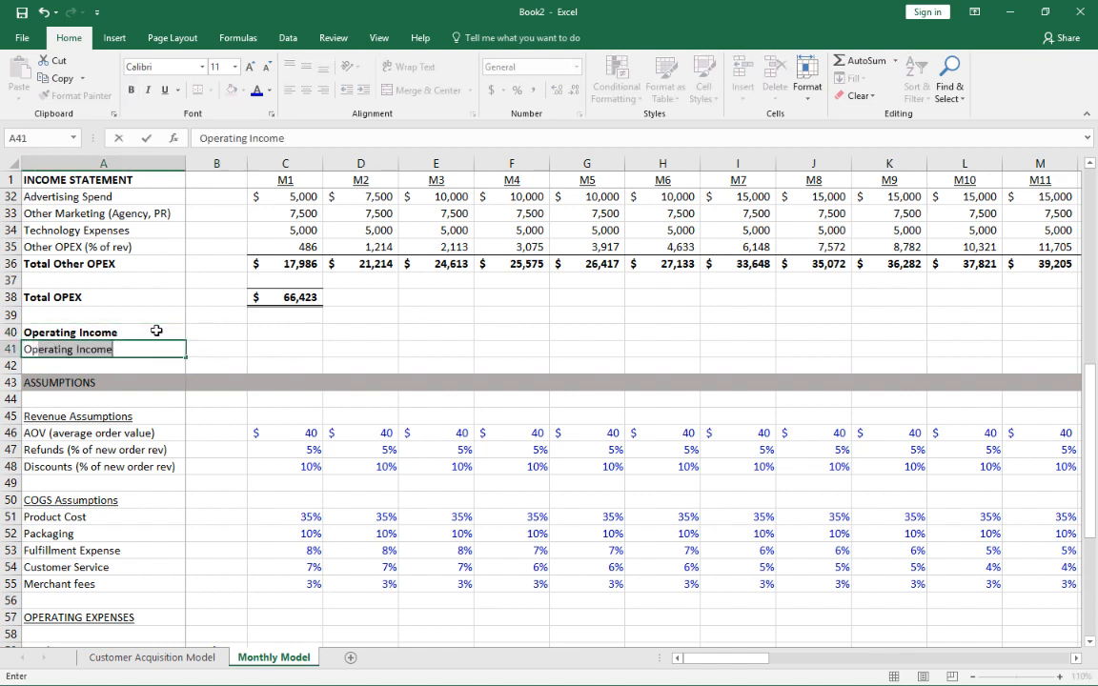
type("erating M")
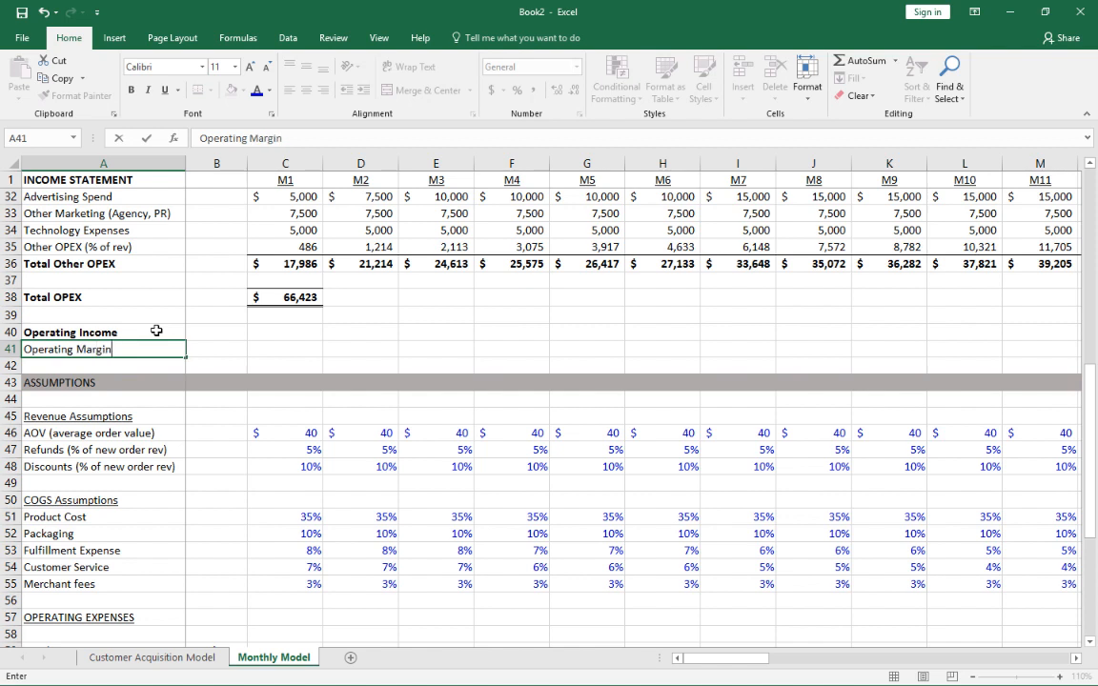
type("argin")
key("ctrl+Return")
key("ctrl+b")
key("shift+space")
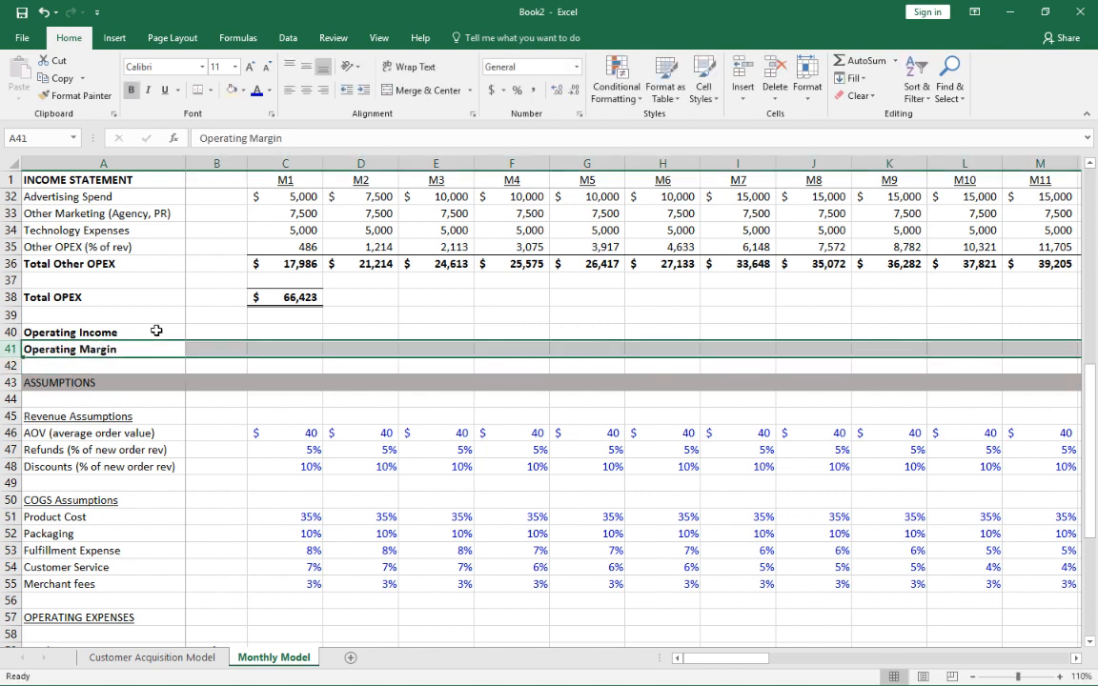
key("ctrl+b")
Calculate M1 Operating Income in C40 as Gross Profit minus Total OPEX with the formula =C17-C38
key("Up")
key("Right")
key("Right")
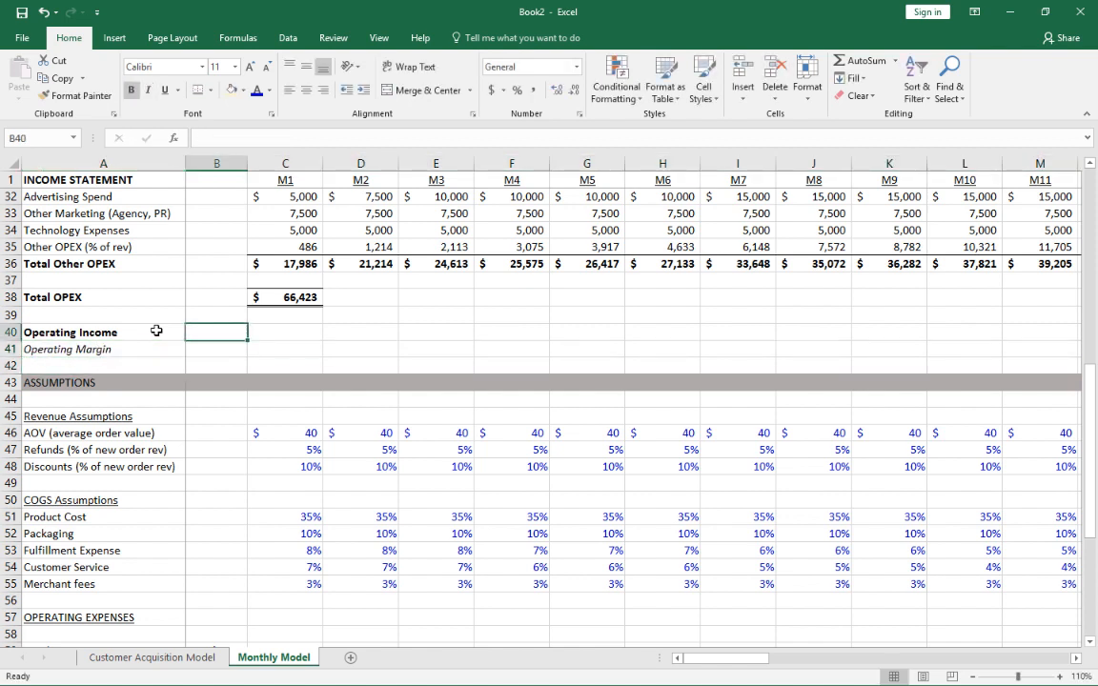
type("=")
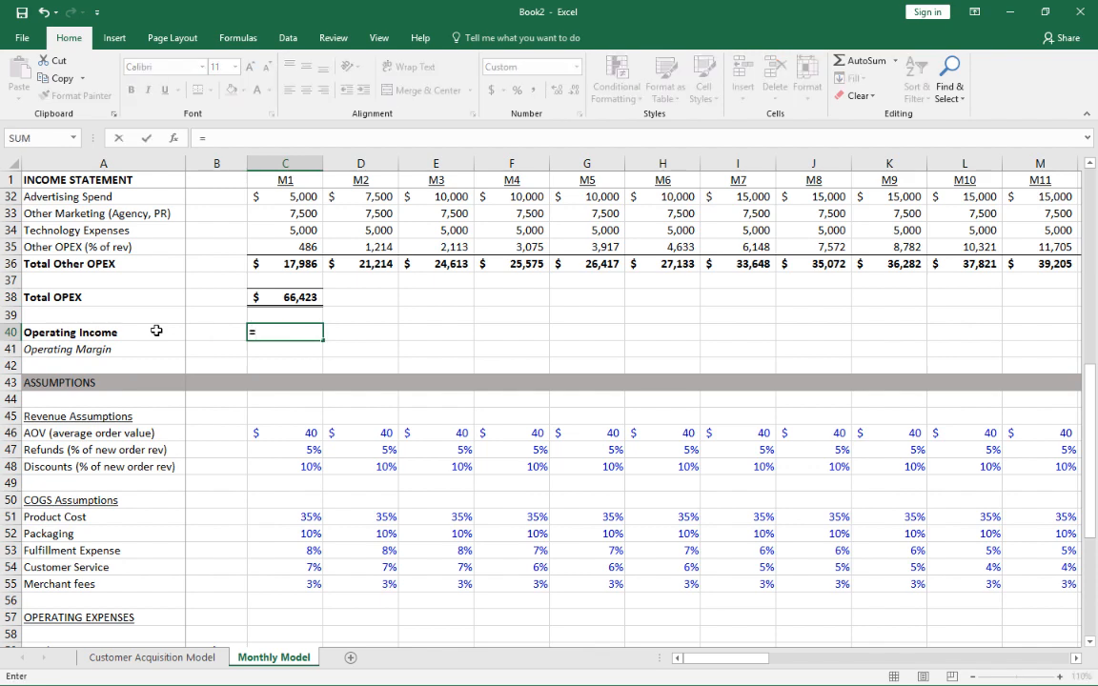
key("Up")
key("Up")
key("Up")
key("Up")
key("Up")
key("Up")
key("Up")
key("Up")
key("Up")
key("Up")
key("Up")
key("Up")
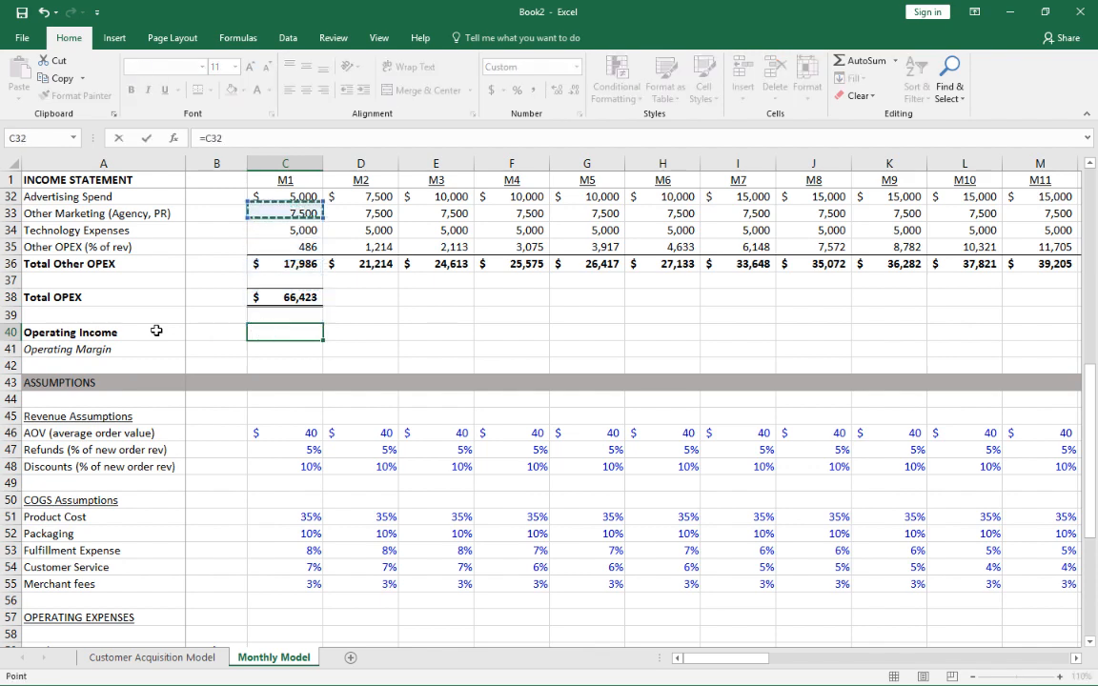
key("Up")
key("Up")
key("Up")
key("Up")
key("Up")
key("Up")
key("Up")
key("Up")
key("Up")
key("Up")
key("Up")
key("Up")
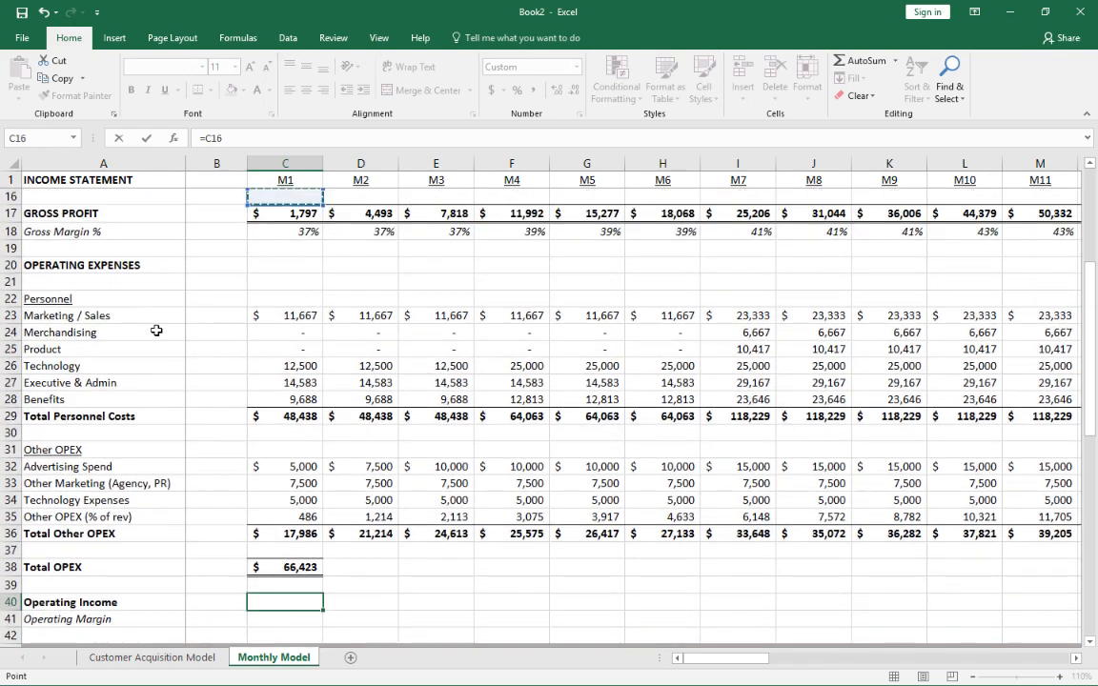
key("Down")
type("-")
key("Up")
key("Up")
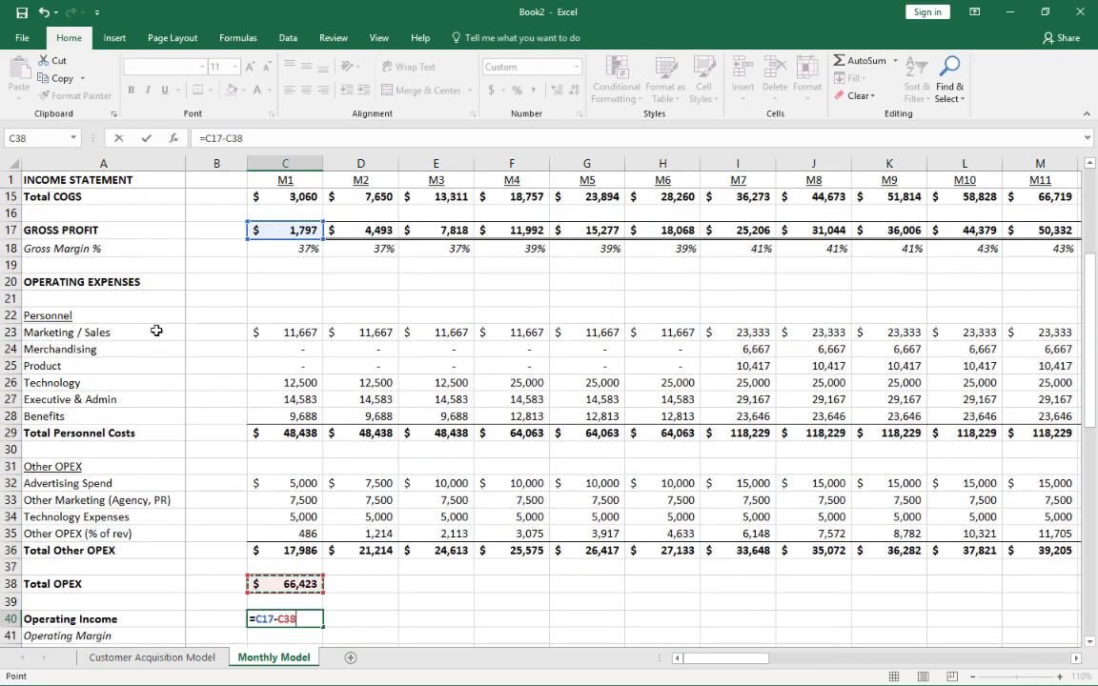
key("ctrl+Return")
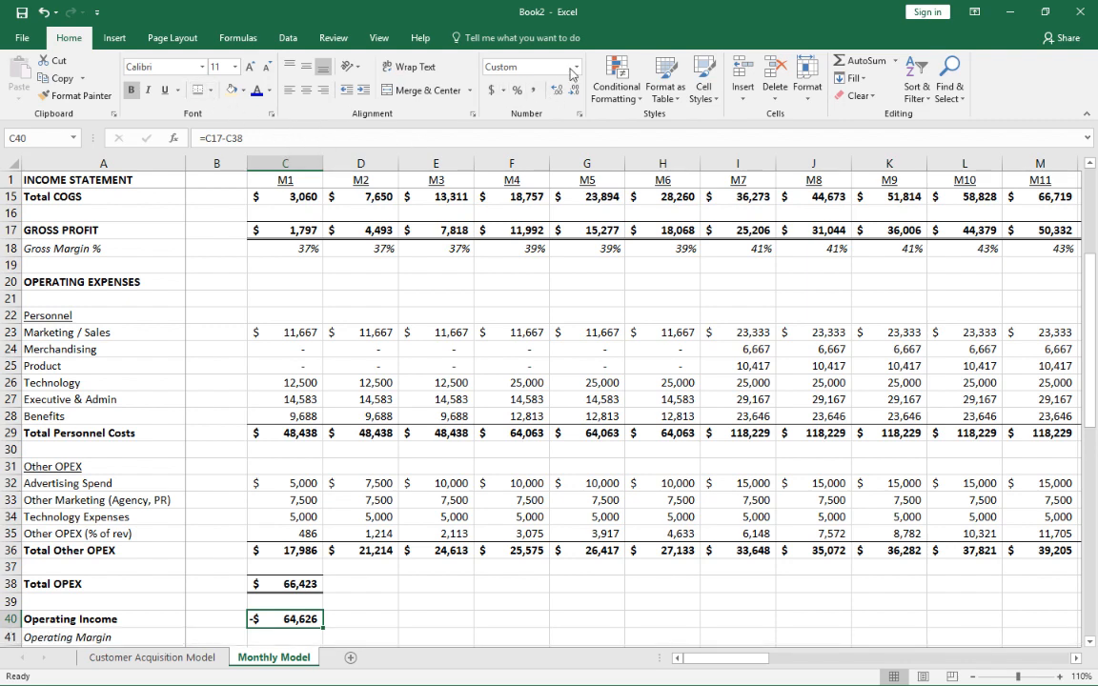
Calculate M1 Operating Margin in C41 as Operating Income divided by Net Revenue with =C40/C7, formatted as a percentage
scroll(452, 365, "down", 2)
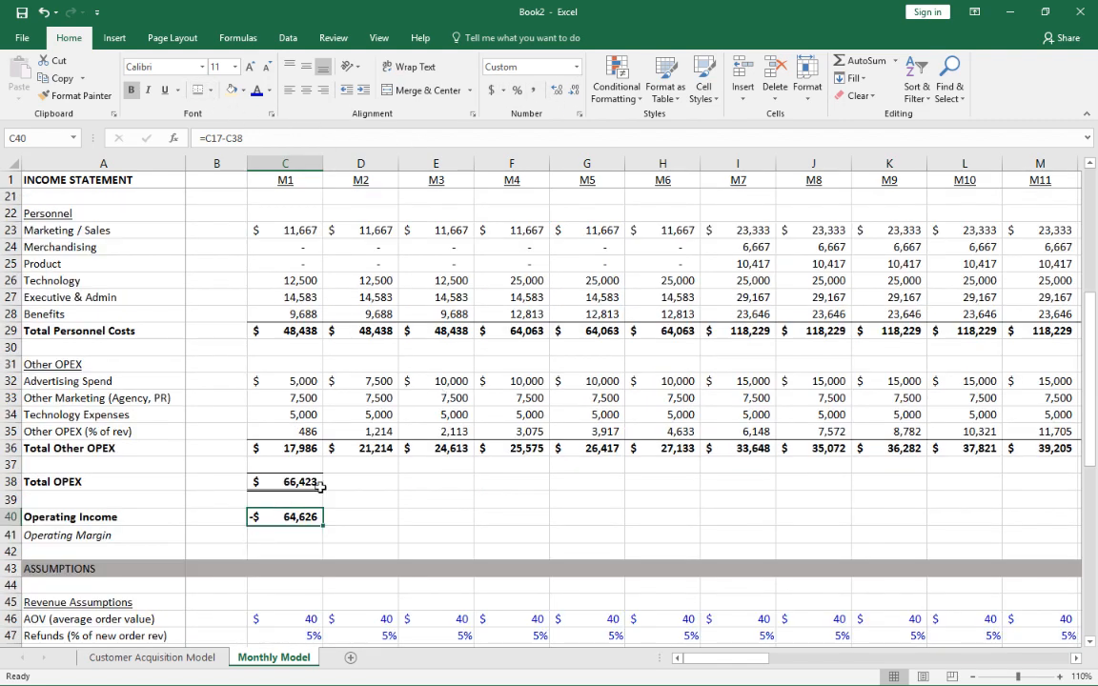
scroll(320, 486, "down", 2)
left_click(267, 443)
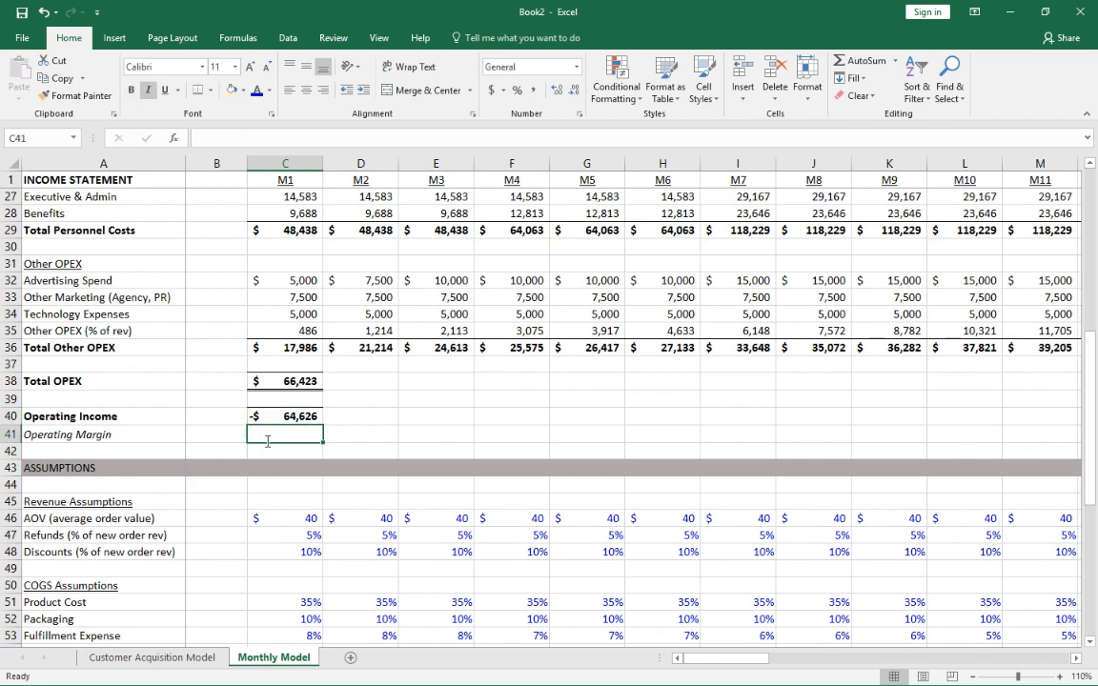
type("=")
key("Up")
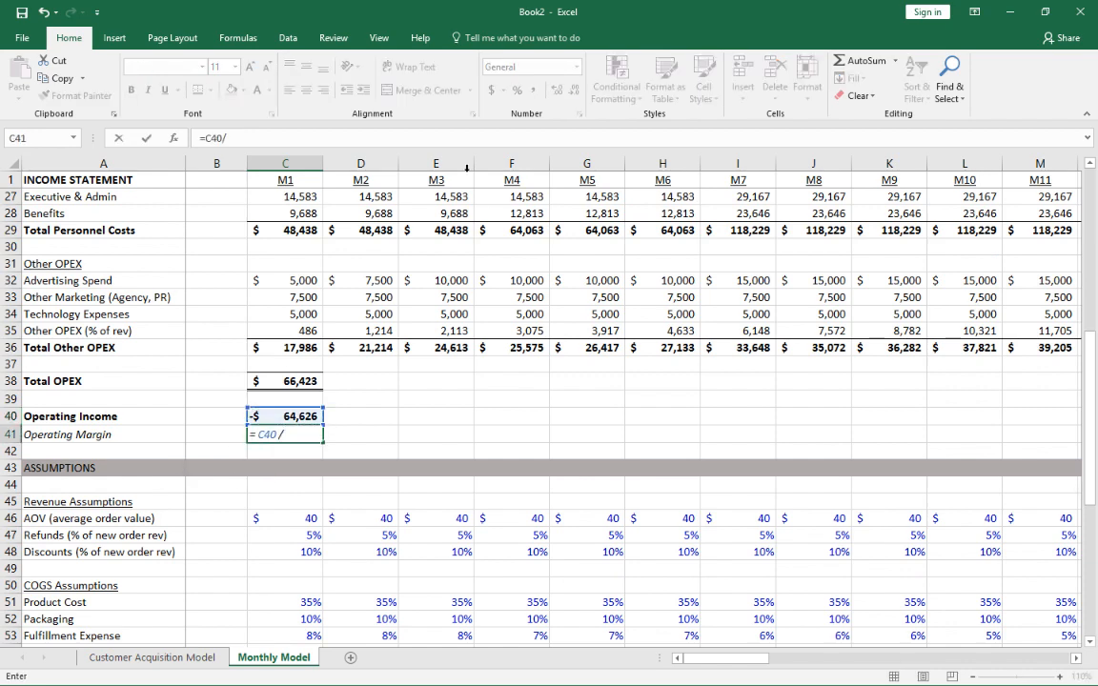
scroll(330, 284, "up", 8)
left_click(289, 279)
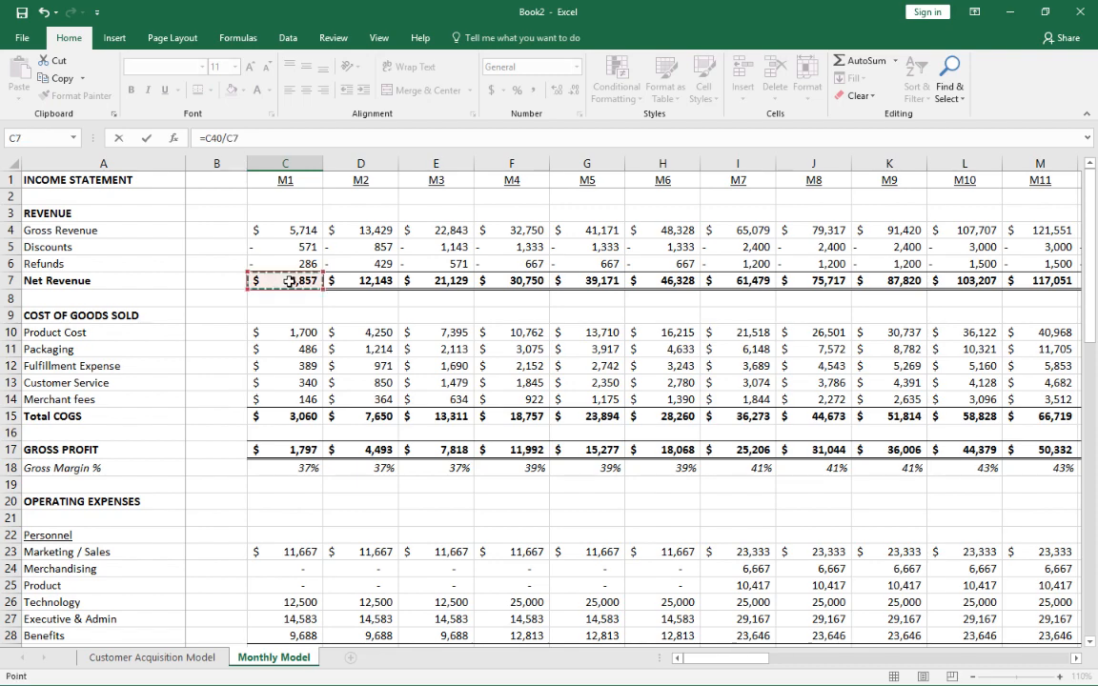
key("Return")
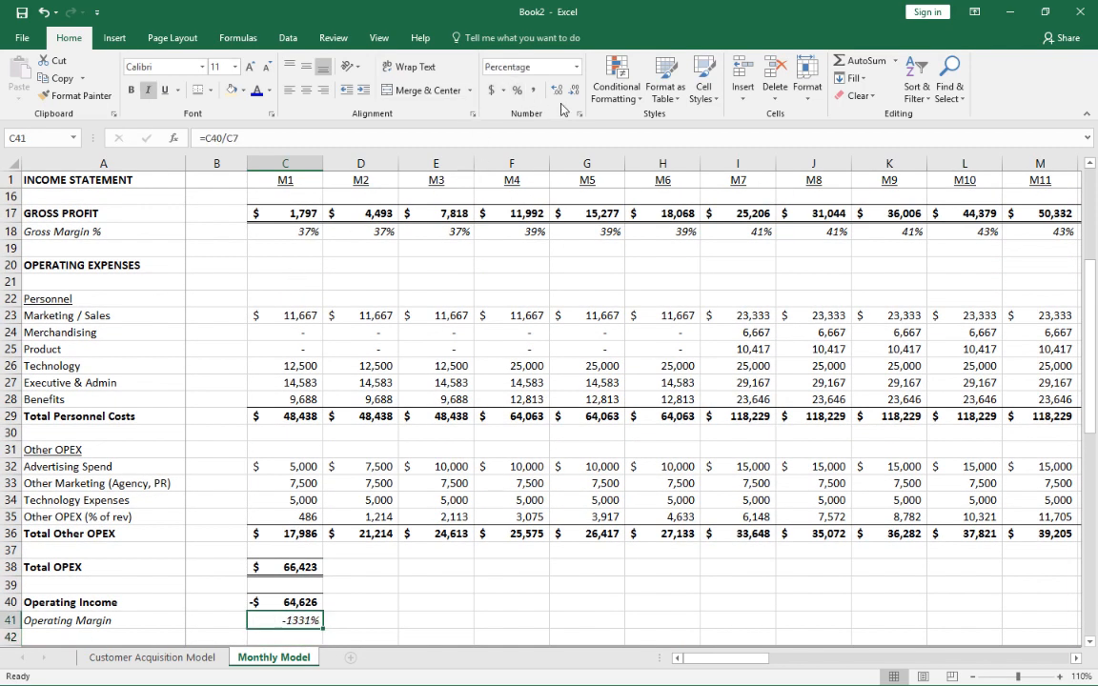
Copy the M1 Total OPEX, Operating Income and Operating Margin cells C38:C41 across all months through M48 in column AX
scroll(431, 421, "down", 2)
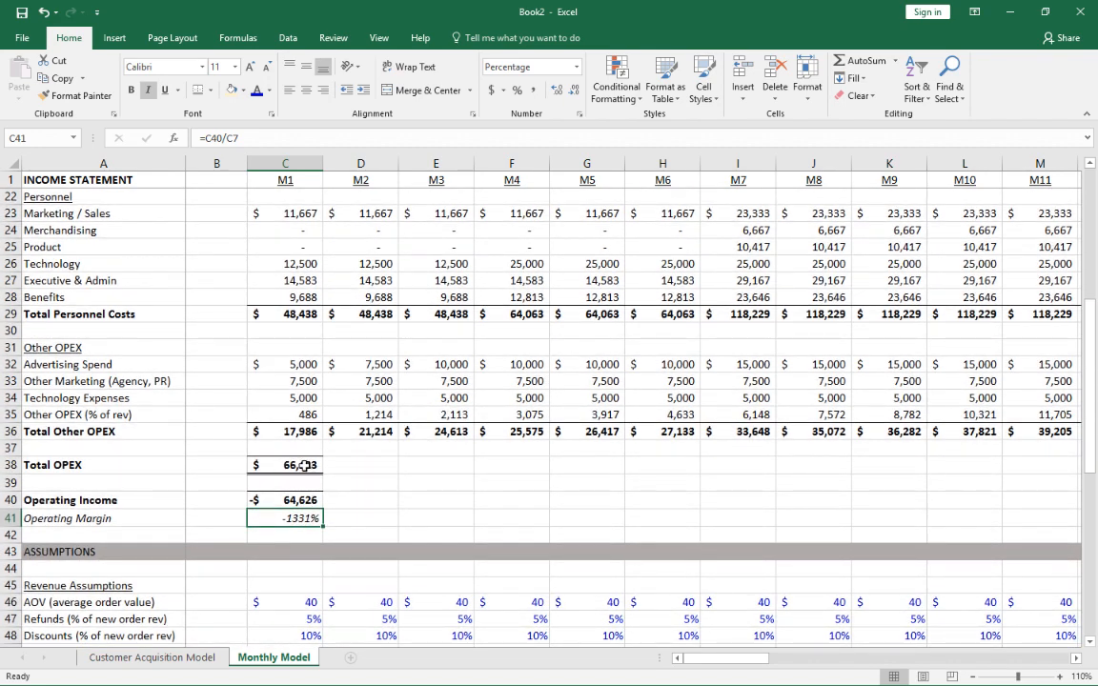
left_click_drag(301, 466, 290, 518)
key("ctrl+c")
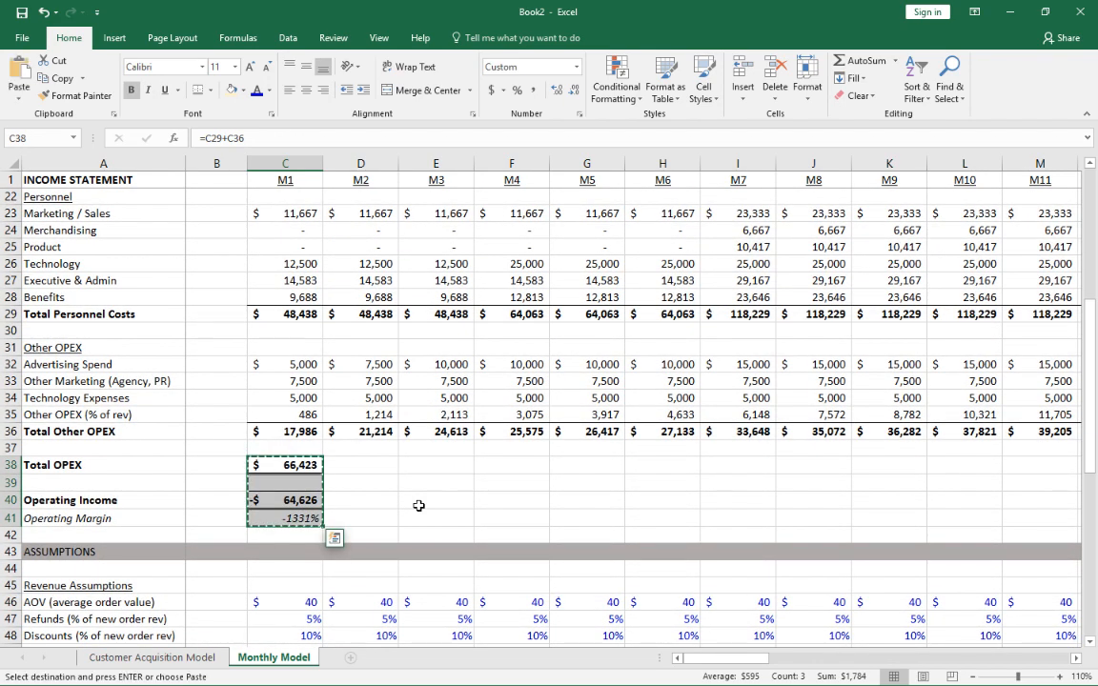
key("shift+Right")
key("shift+Right")
key("shift+Right")
key("shift+Right")
key("shift+Right")
key("shift+Right")
key("shift+Right")
key("shift+Right")
key("shift+Right")
key("shift+Right")
key("shift+Right")
key("shift+Right")
key("shift+Right")
key("shift+Right")
key("shift+Right")
key("shift+Right")
key("shift+Right")
key("shift+Right")
key("shift+Right")
key("shift+Right")
key("shift+Right")
key("shift+Right")
key("shift+Right")
key("shift+Right")
key("shift+Right")
key("shift+Right")
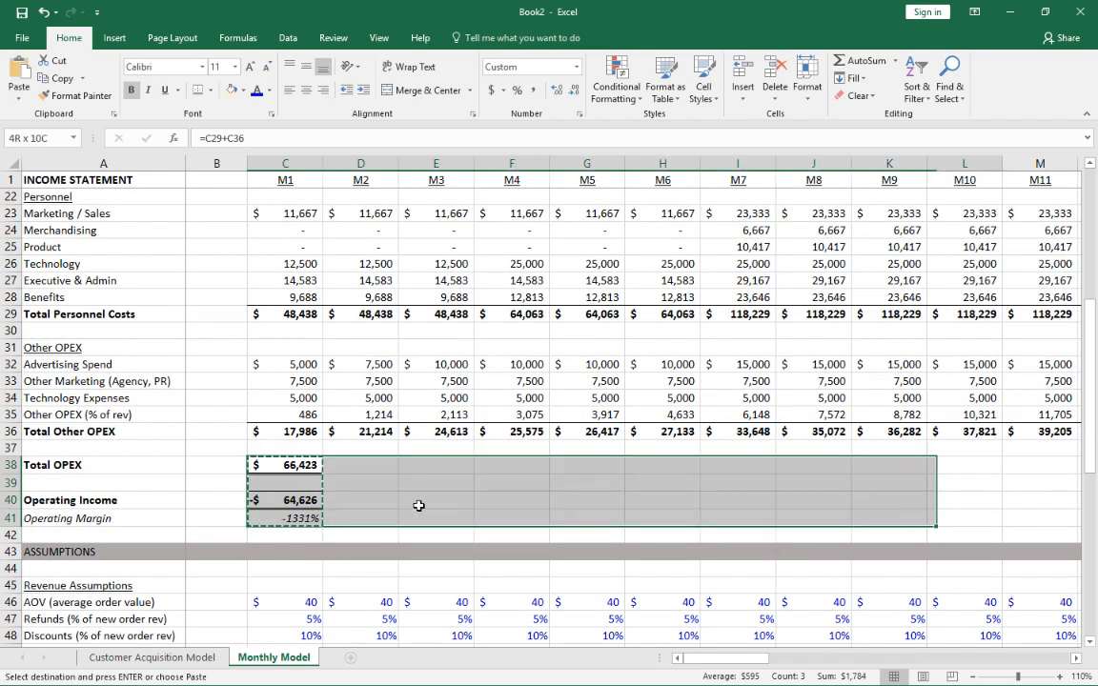
key("shift+Right")
key("shift+Right")
key("shift+Right")
key("shift+Right")
key("shift+Right")
key("shift+Right")
key("shift+Right")
key("shift+Right")
key("shift+Right")
key("shift+Right")
key("shift+Right")
key("shift+Right")
key("shift+Right")
key("shift+Right")
key("shift+Right")
key("shift+Right")
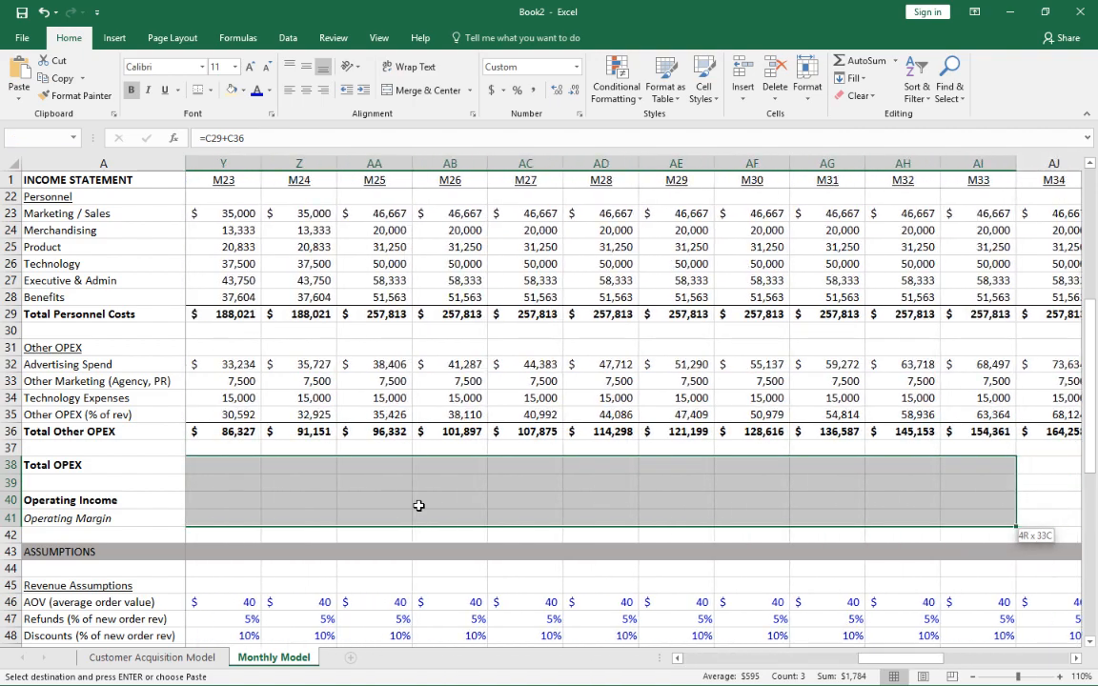
key("shift+Right")
key("shift+Right")
key("shift+Right")
key("shift+Right")
key("shift+Right")
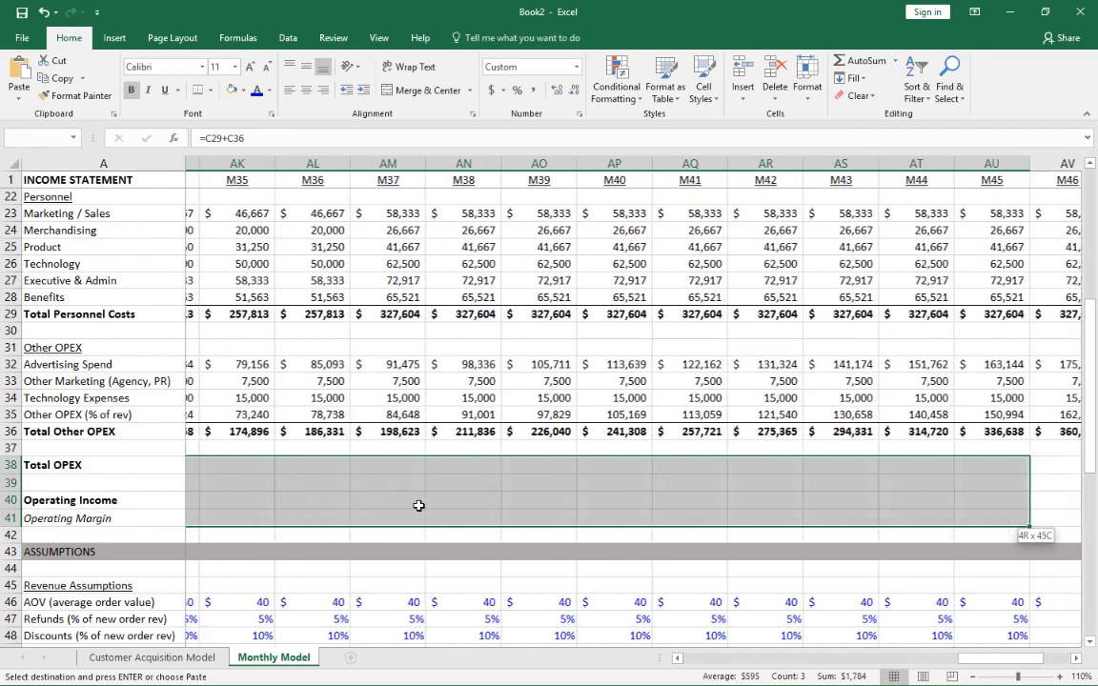
key("ctrl+v")
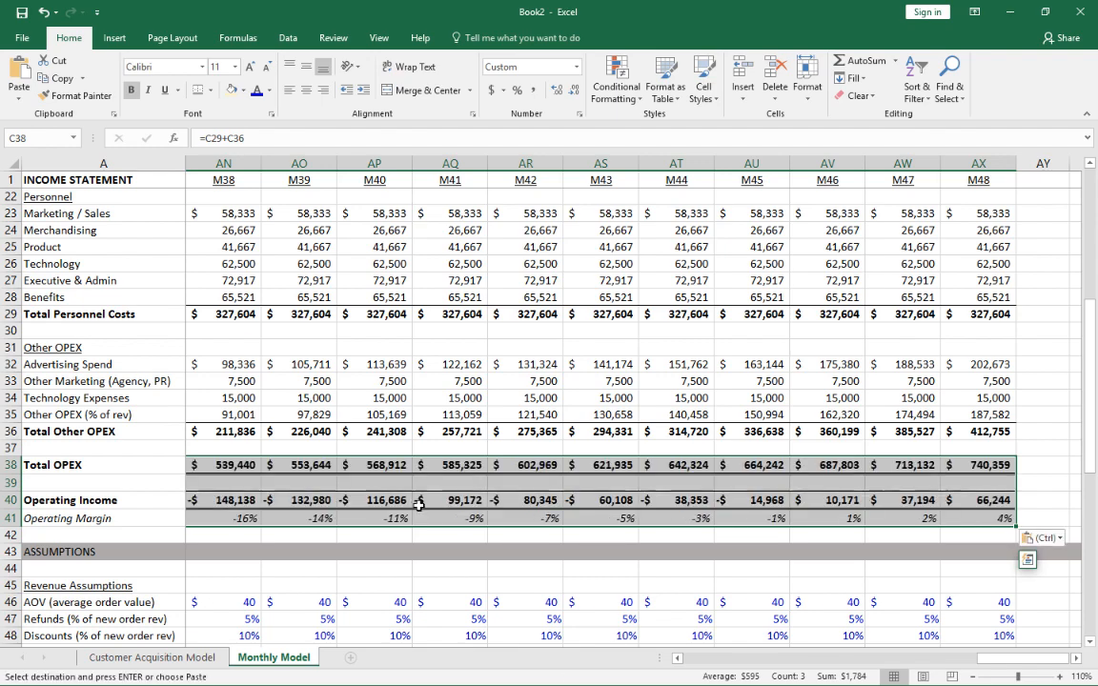
key("Escape")
Review the Operating Income and Operating Margin rows from the early months through M48
key("Right")
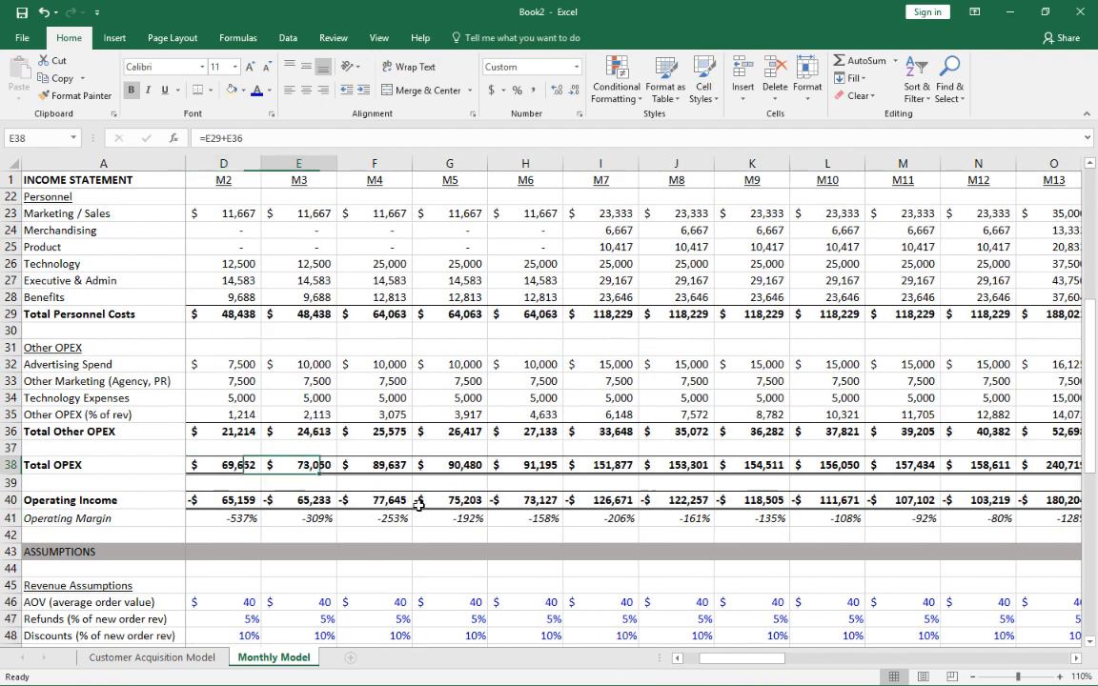
key("Right")
key("Down")
key("Down")
key("ctrl+Right")
key("Left")
key("Left")
key("Left")
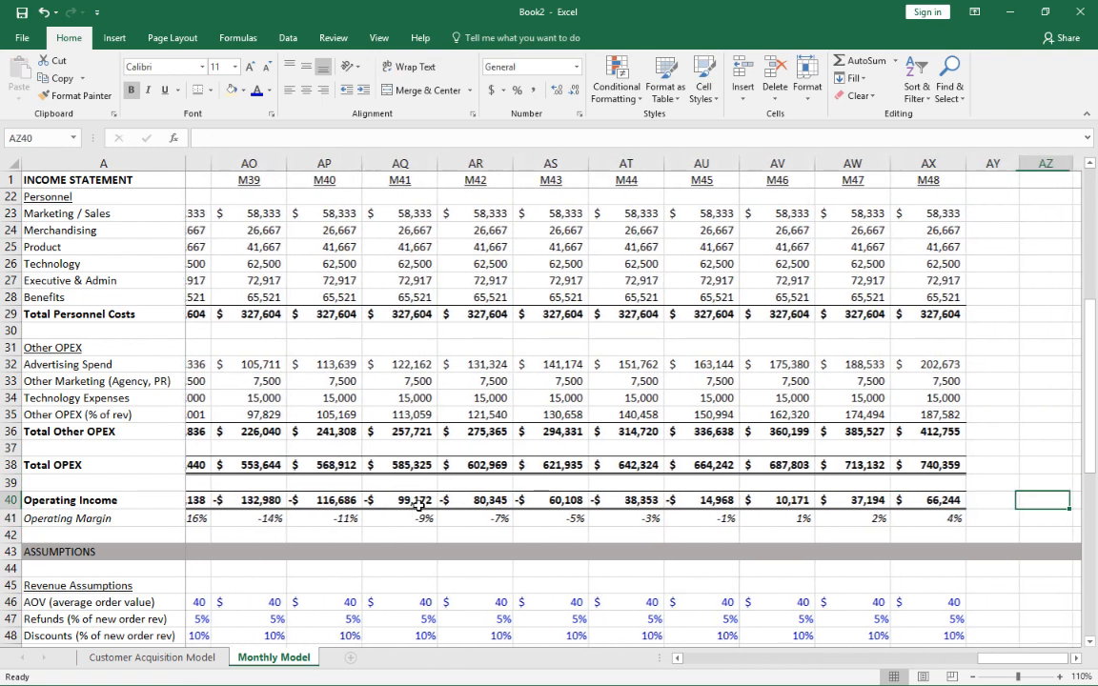
key("Down")
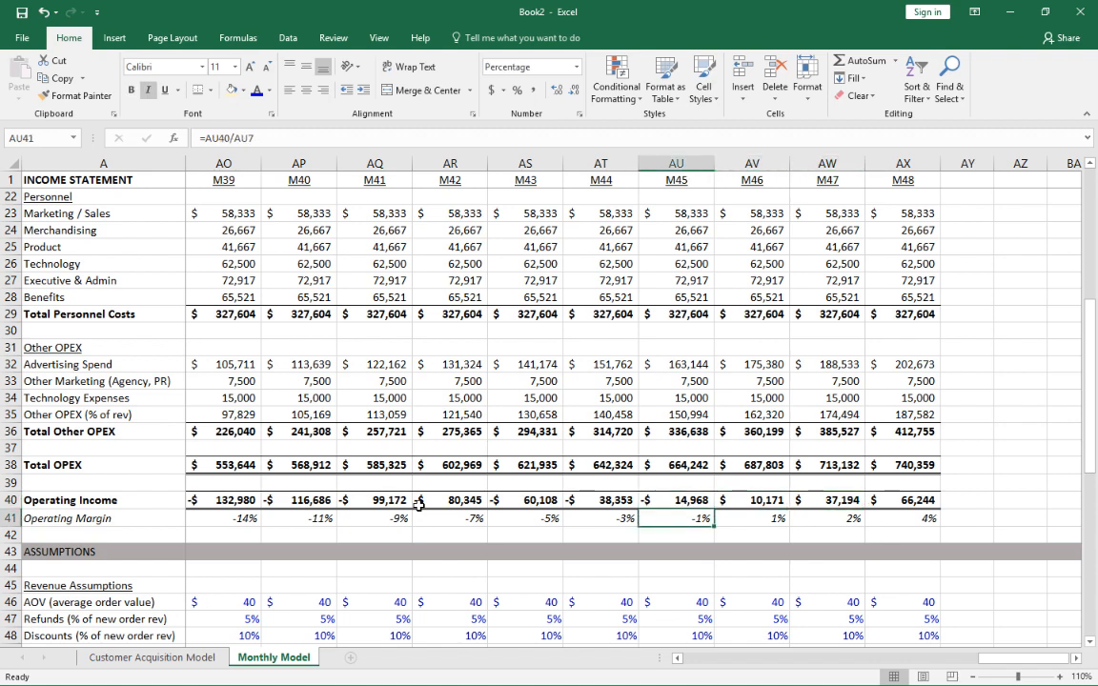
key("Right")
Examine the Revenue and COGS assumptions for M45 beneath the income statement
key("Down")
key("Down")
key("Down")
key("Down")
key("Down")
key("Down")
key("Down")
key("Down")
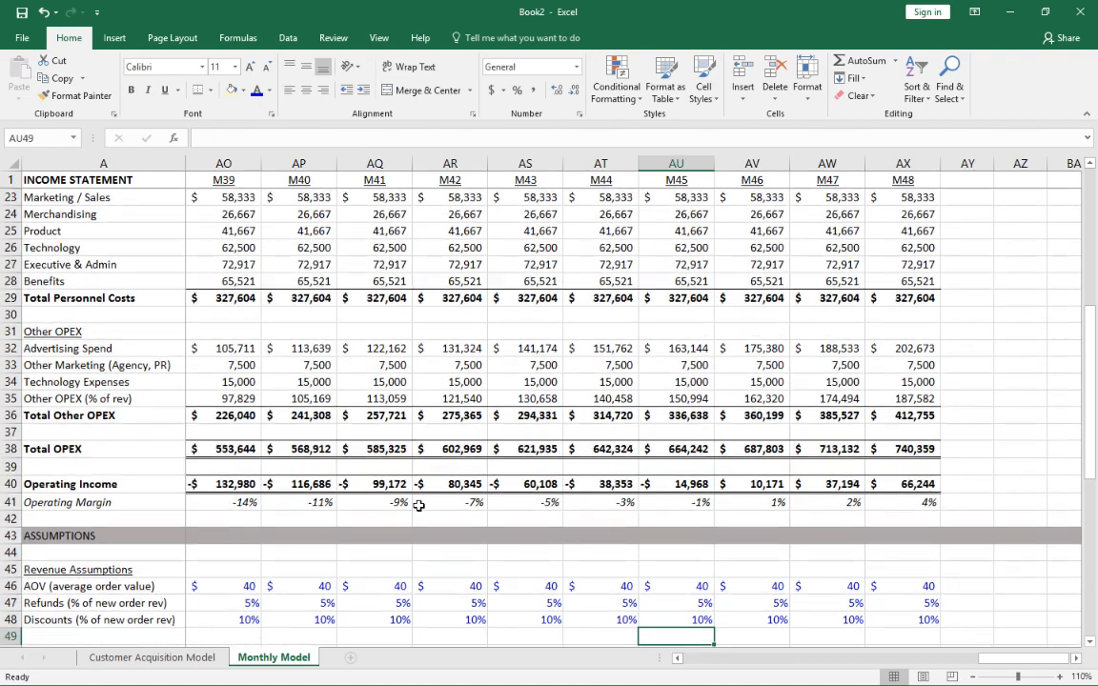
key("Down")
key("Down")
key("Down")
key("Down")
key("Down")
key("Up")
key("Up")
key("Up")
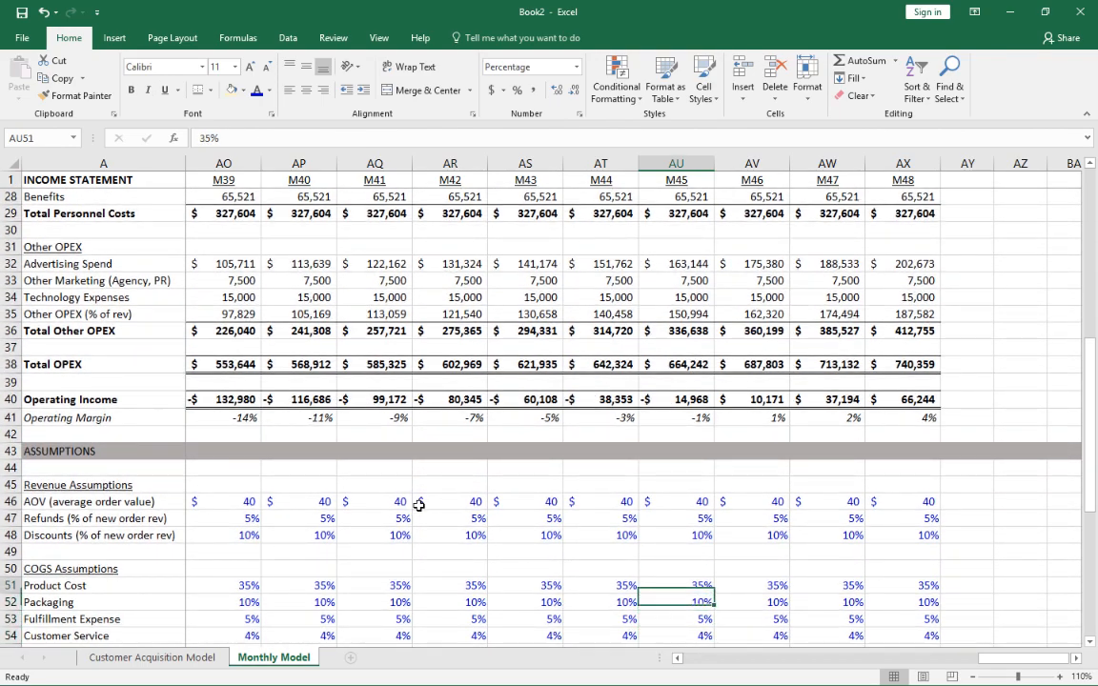
key("Down")
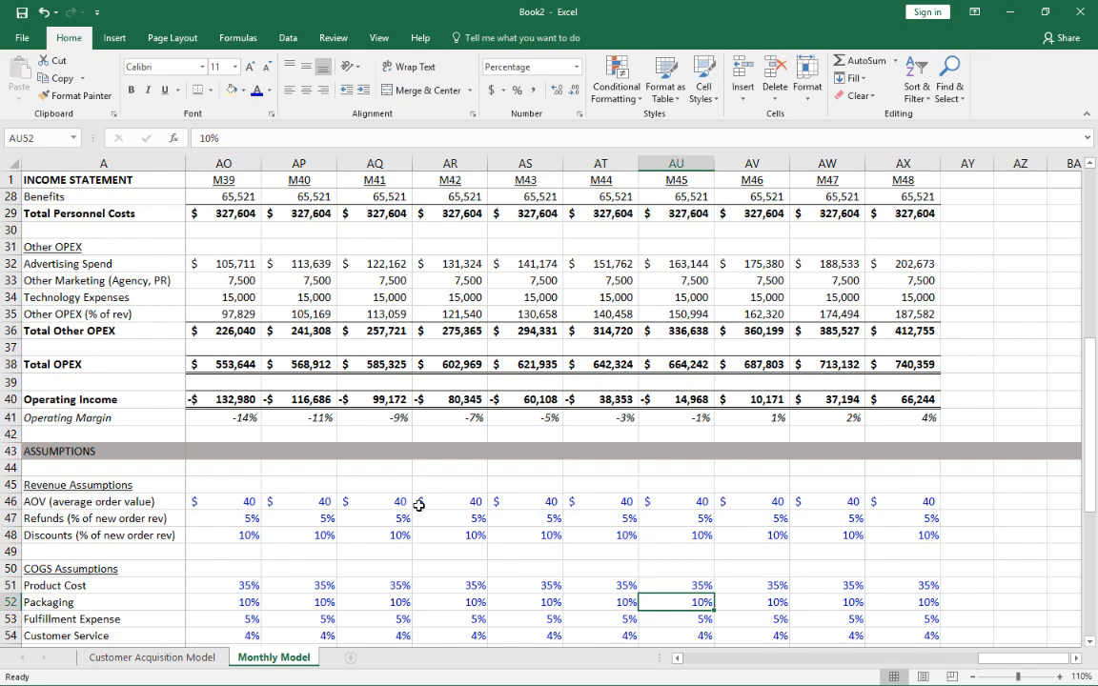
Set the M1 Packaging assumption in C52 to 7%
key("Home")
key("Down")
key("Down")
key("Down")
key("Down")
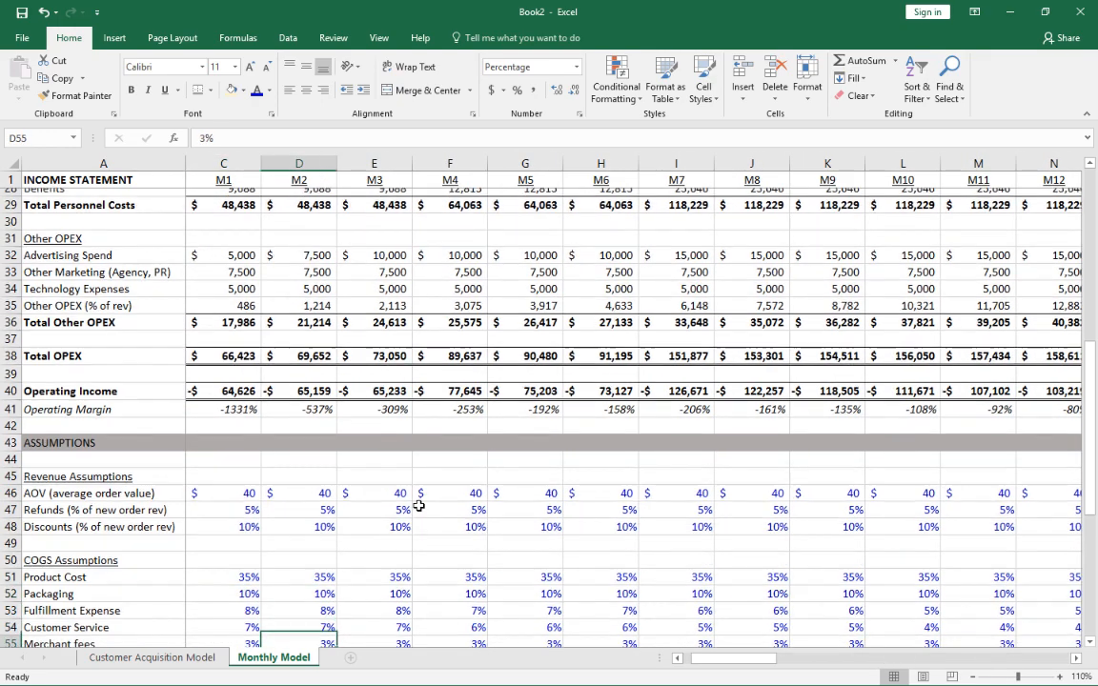
key("Up")
key("Up")
key("Up")
key("Up")
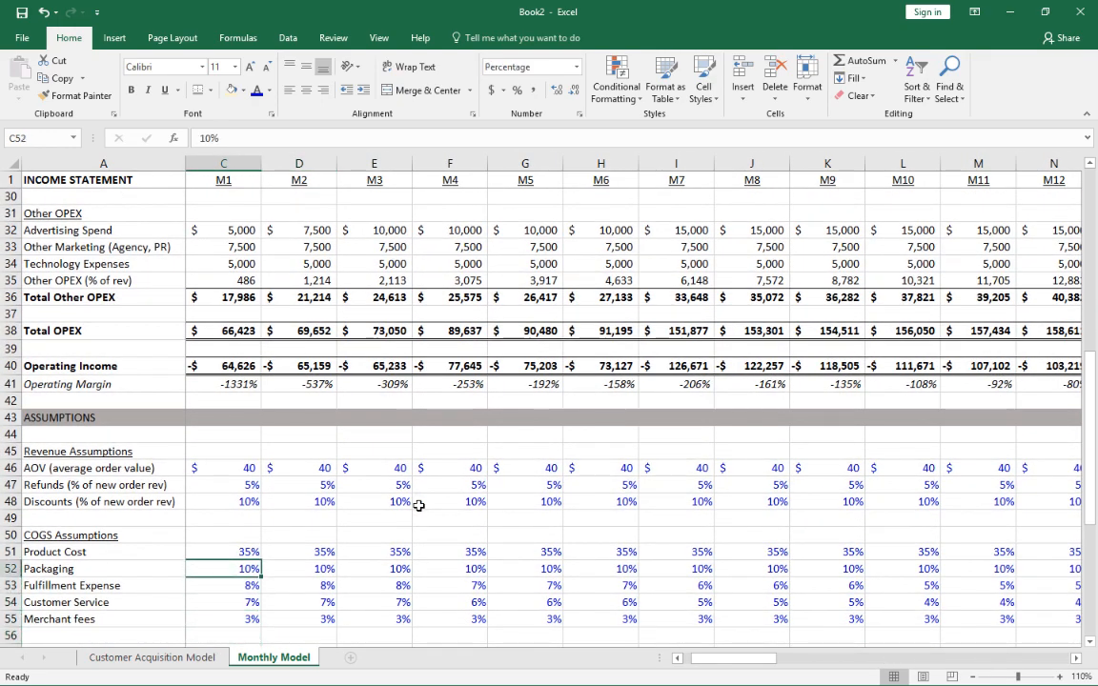
type("7")
key("Return")
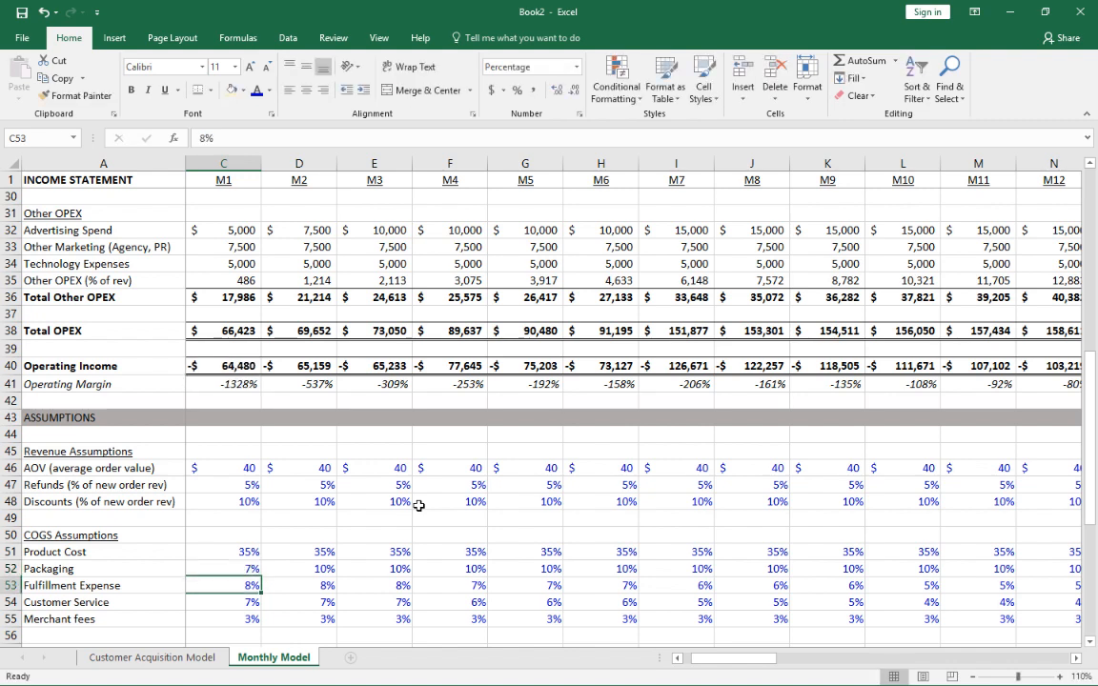
Set the M1 Product Cost assumption to 33% and copy the M1 Product Cost and Packaging percentages across through M48
key("Up")
key("Up")
type("33")
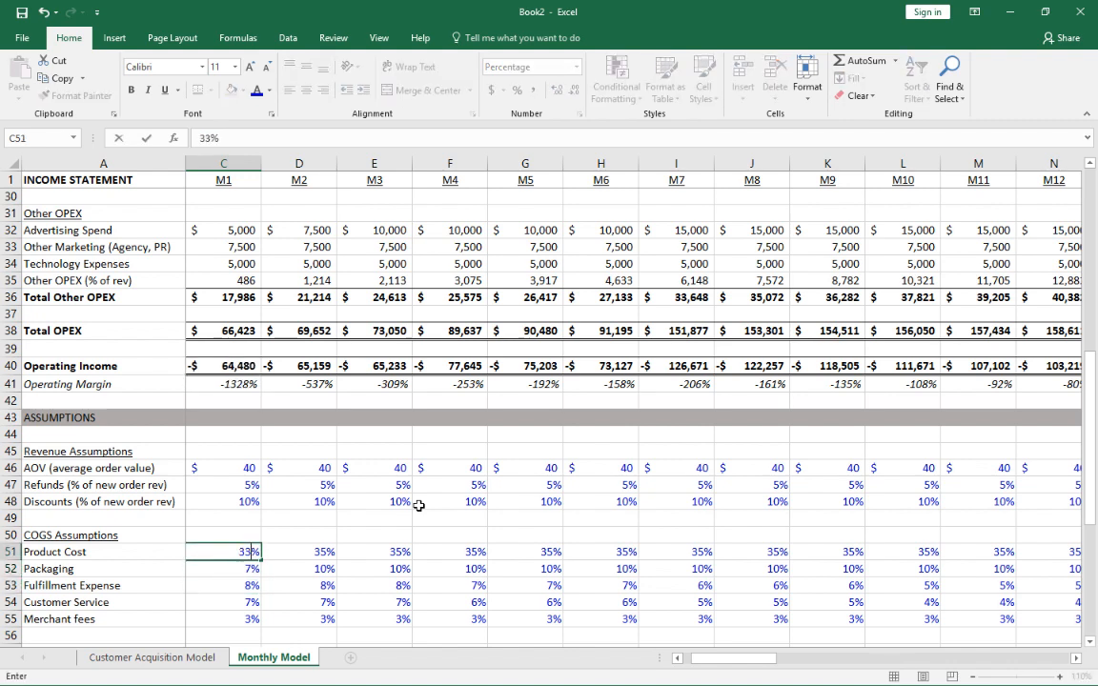
key("Return")
key("Up")
key("shift+Down")
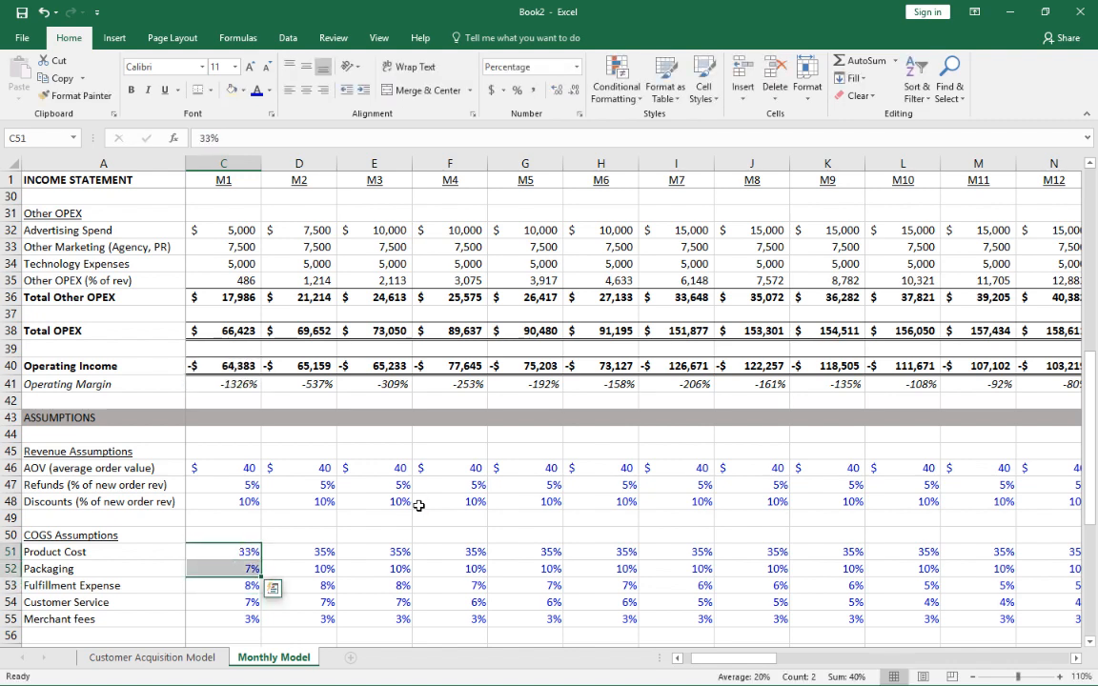
key("ctrl+c")
key("ctrl+shift+Right")
key("ctrl+v")
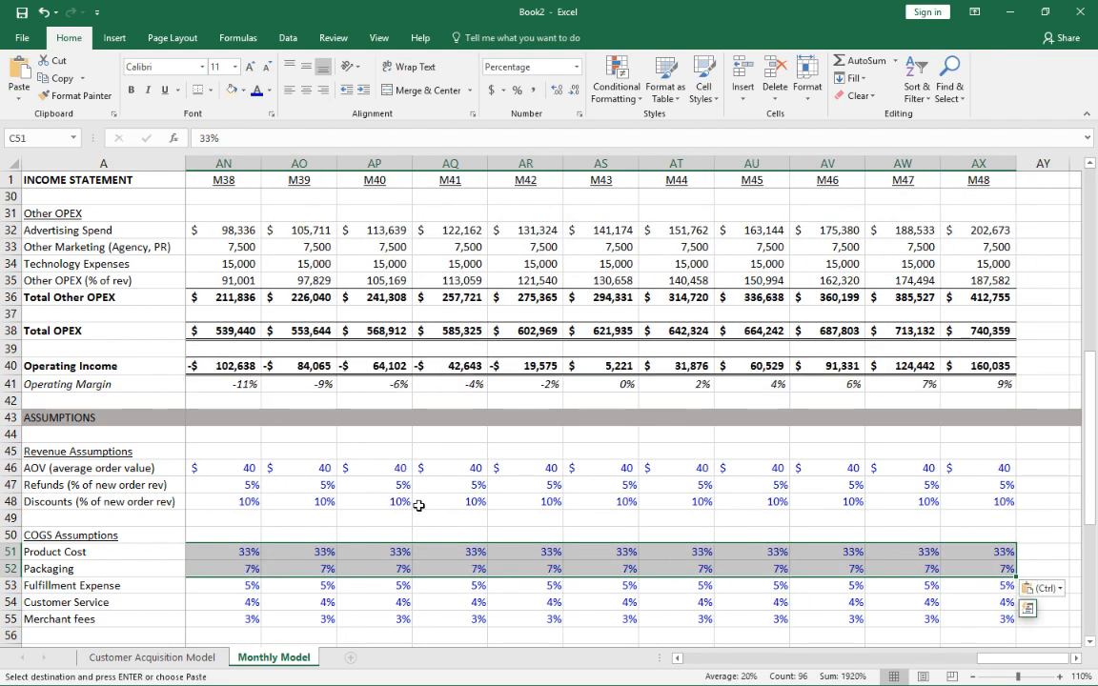
Set M1 Product Cost in C51 to 30% and copy it with the M1 Packaging percentage across through M48
key("Left")
key("Right")
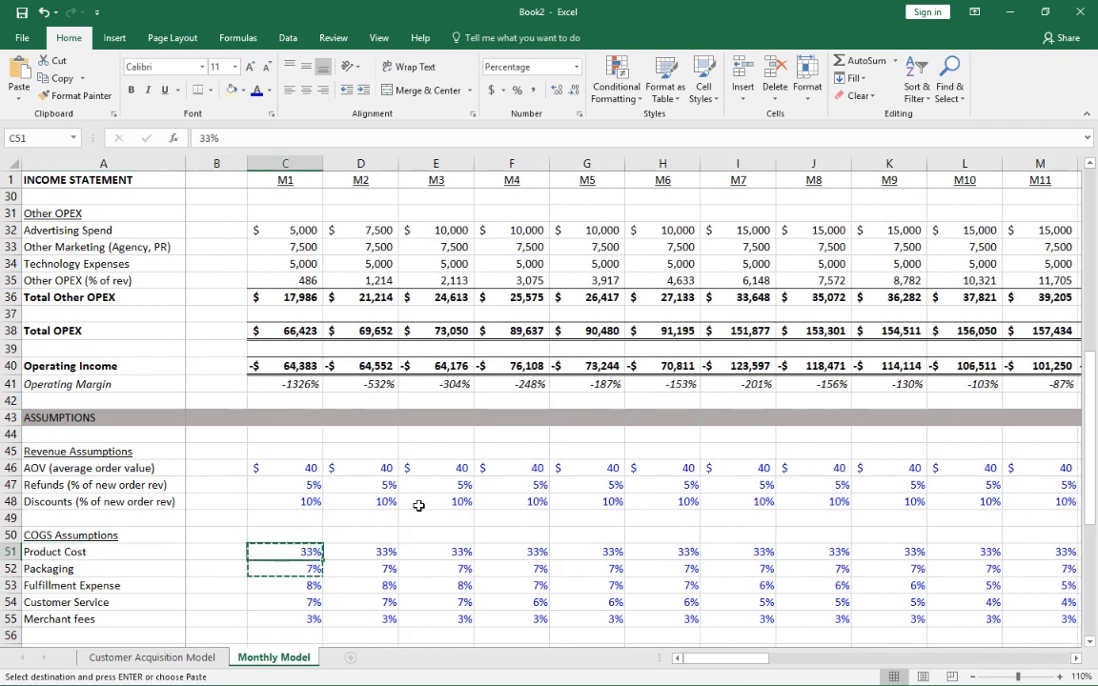
type("30")
key("Return")
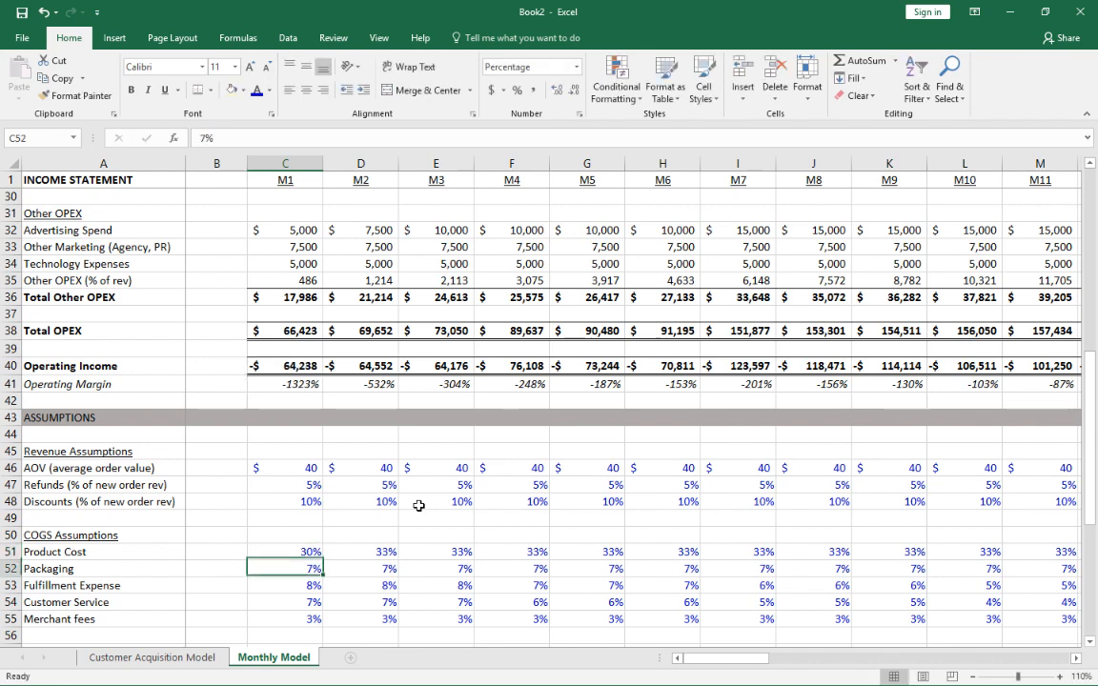
key("Up")
key("shift+Down")
key("ctrl+c")
key("ctrl+shift+Right")
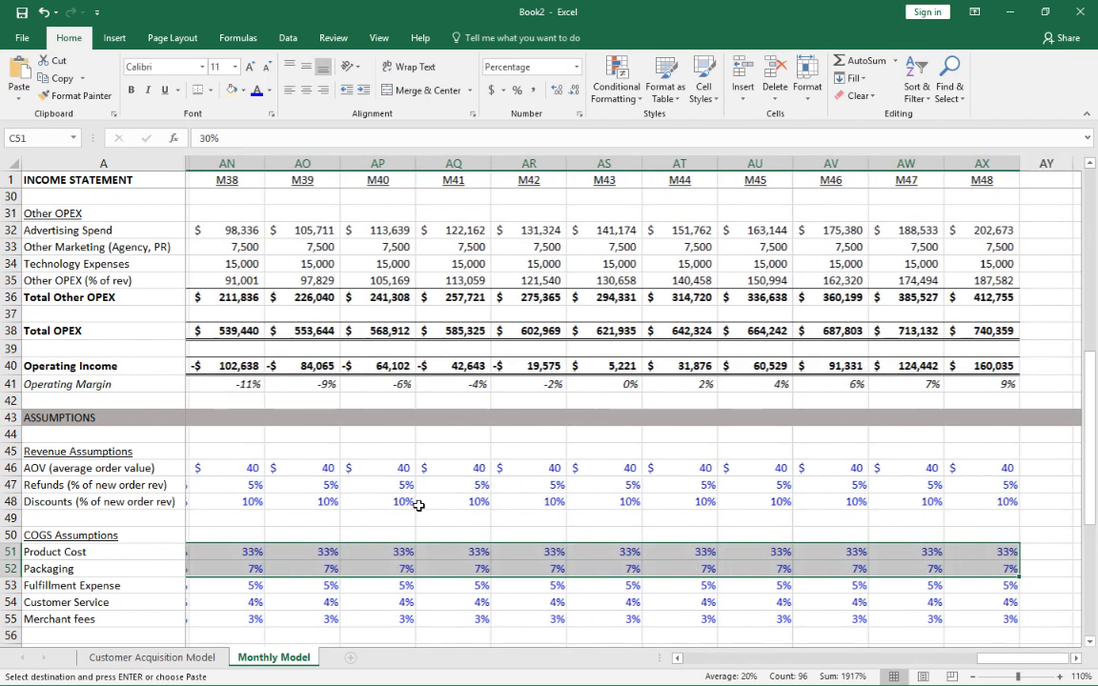
key("ctrl+v")
key("Escape")
Examine Operating Income and Operating Margin in the last months, from M46 to M48
key("Right")
key("Right")
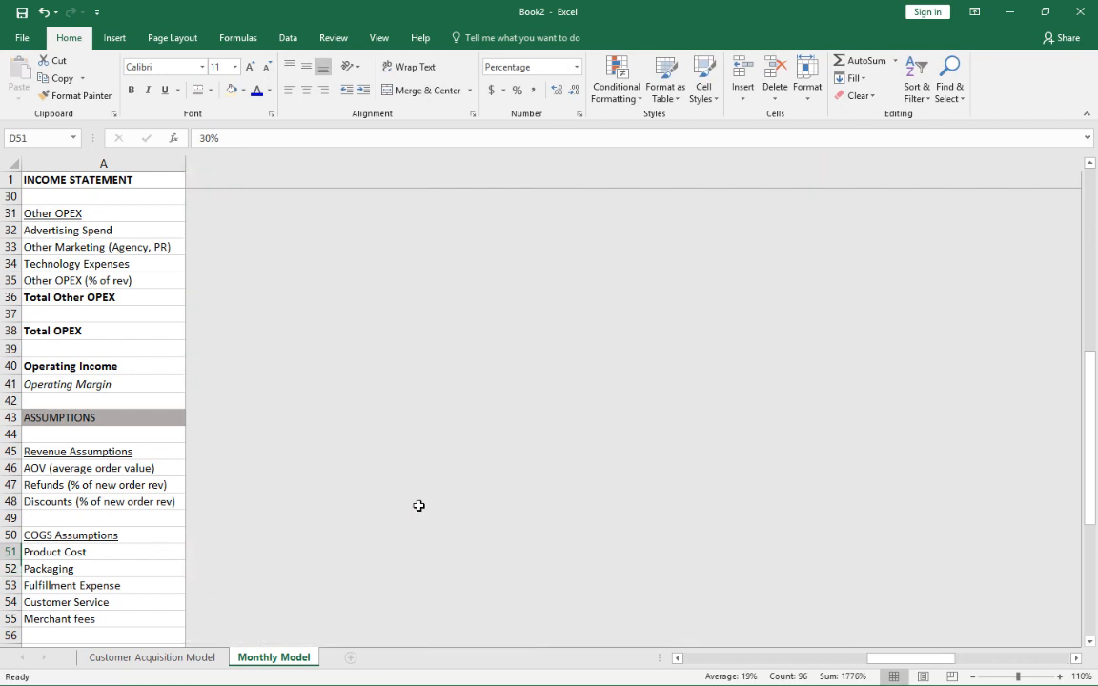
key("ctrl+Right")
key("Right")
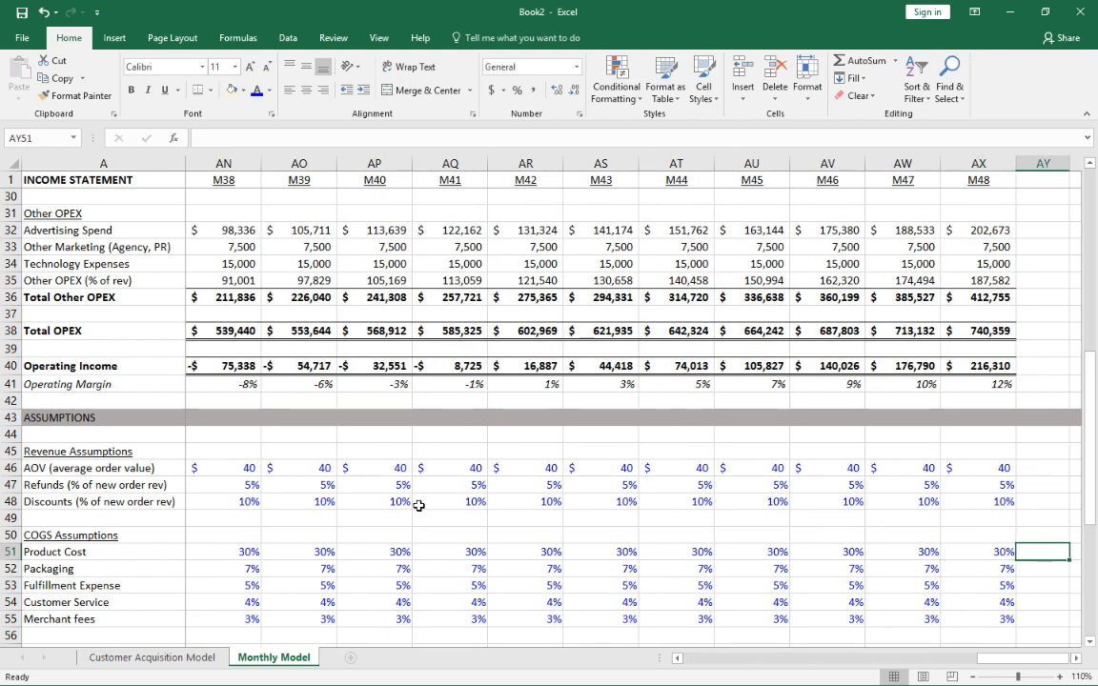
key("Right")
key("Right")
key("Left")
key("Left")
key("Left")
key("Left")
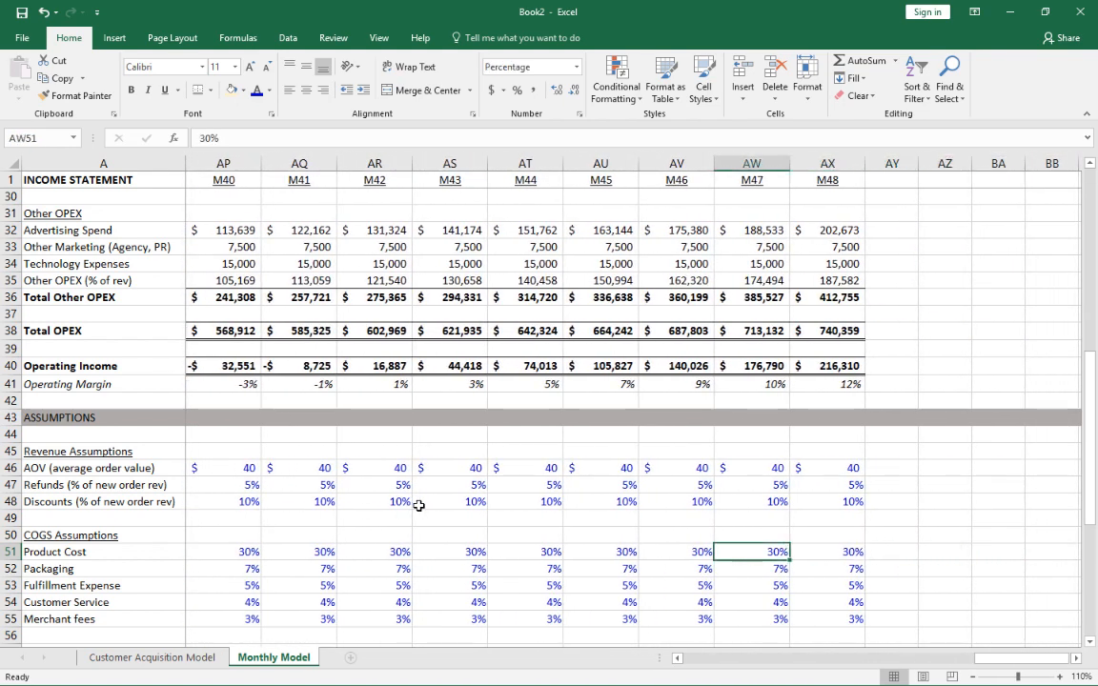
left_click(855, 364)
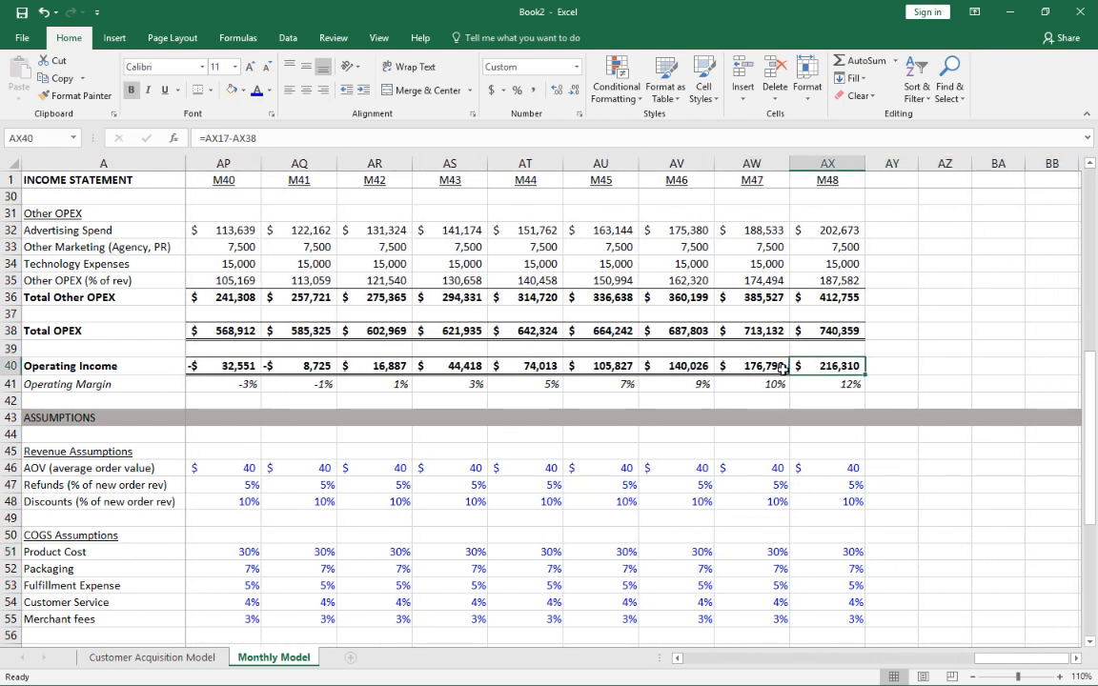
left_click(759, 366)
left_click(693, 366)
Review the M48 column from Net Revenue down to Operating Income and Operating Margin
scroll(702, 363, "up", 2)
scroll(702, 363, "up", 7)
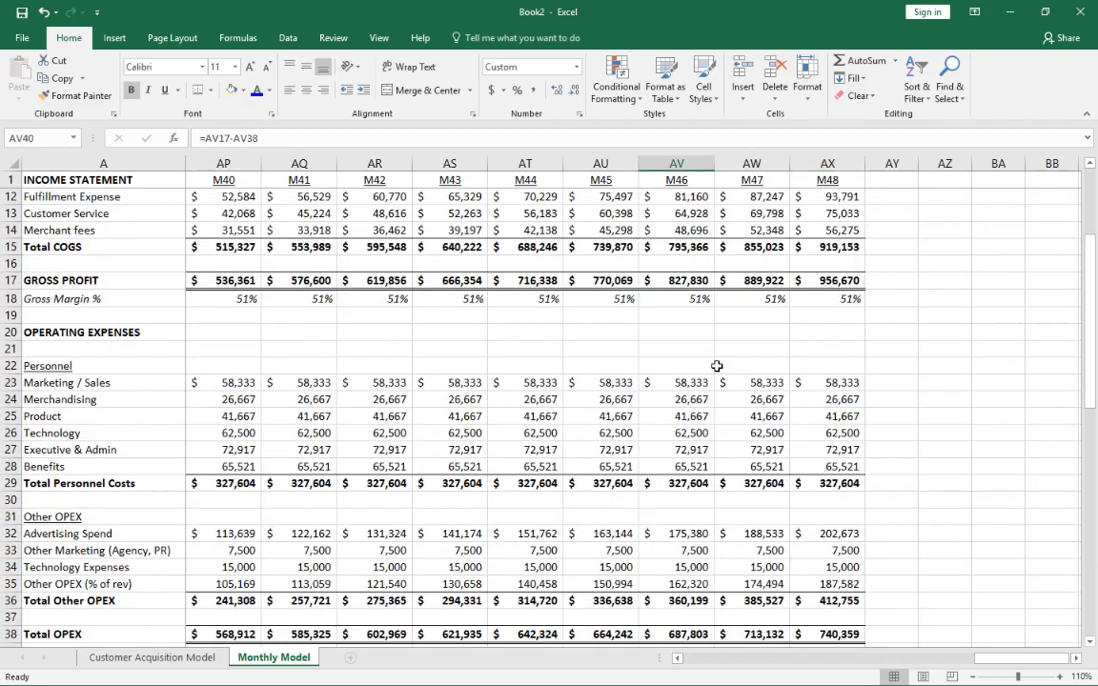
left_click(810, 163)
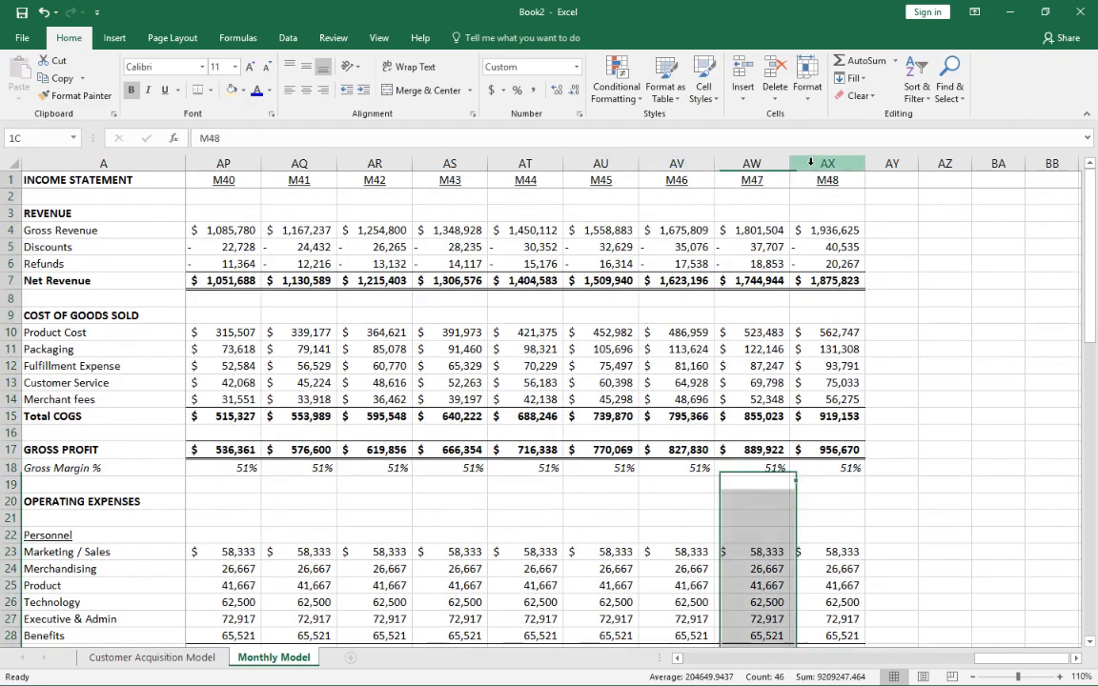
left_click(825, 280)
scroll(873, 301, "down", 6)
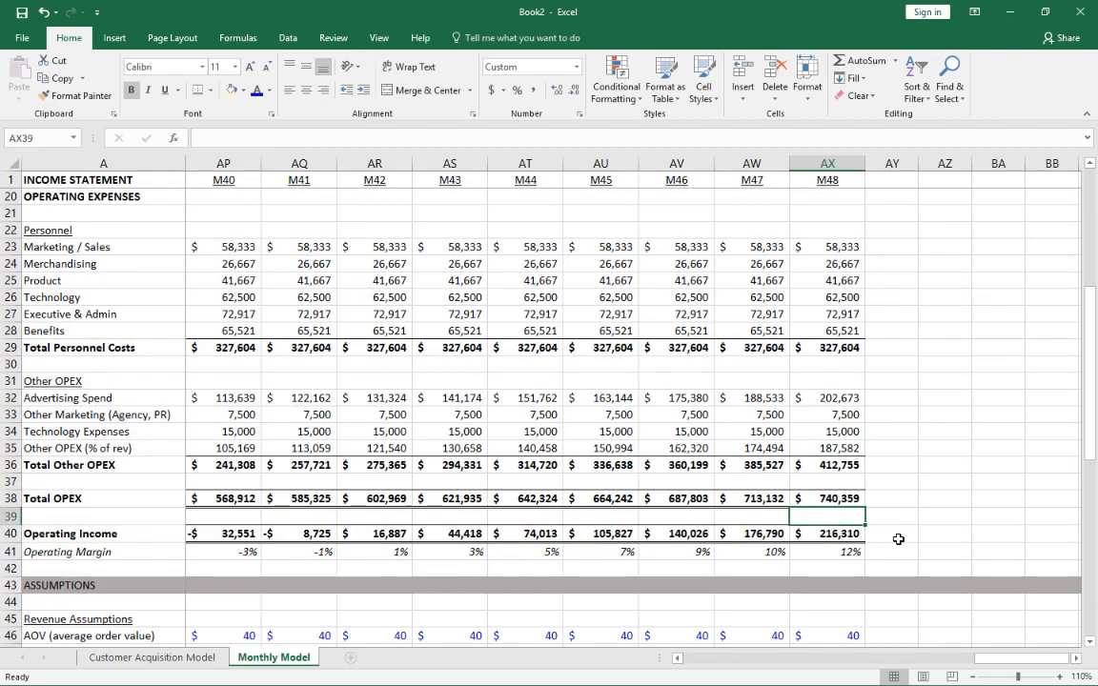
left_click(841, 534)
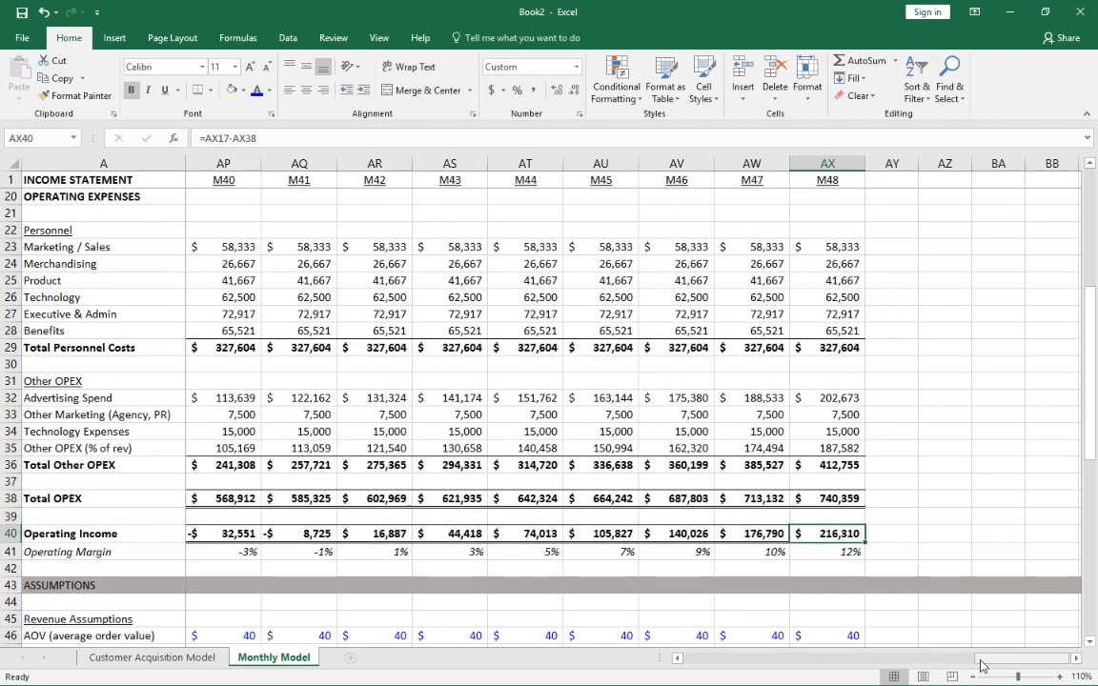
scroll(922, 488, "down", 2)
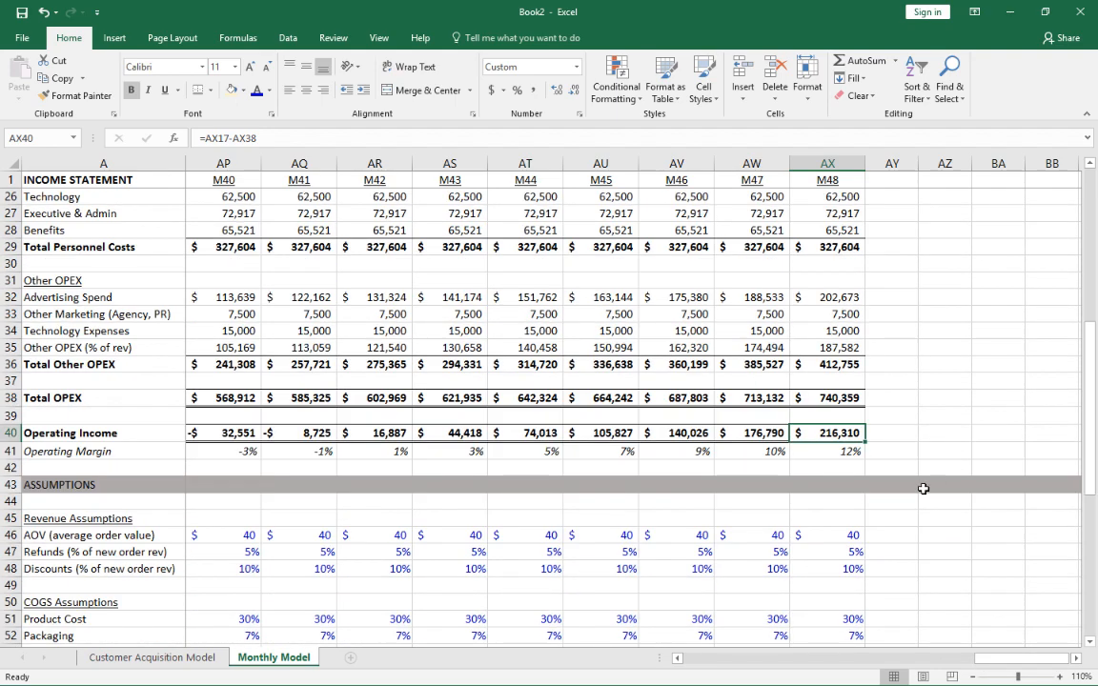
Check the M48 Operating Margin in AX41 on the Monthly Model sheet
left_click(846, 451)
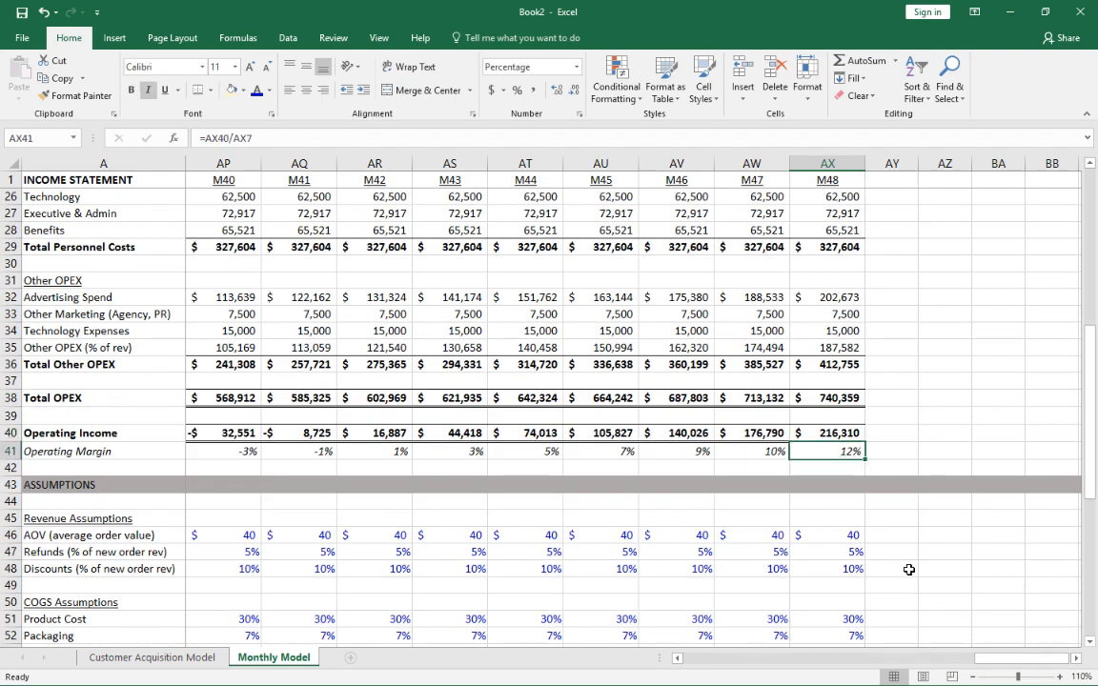
scroll(977, 659, "down", 1)
left_click_drag(976, 660, 327, 654)
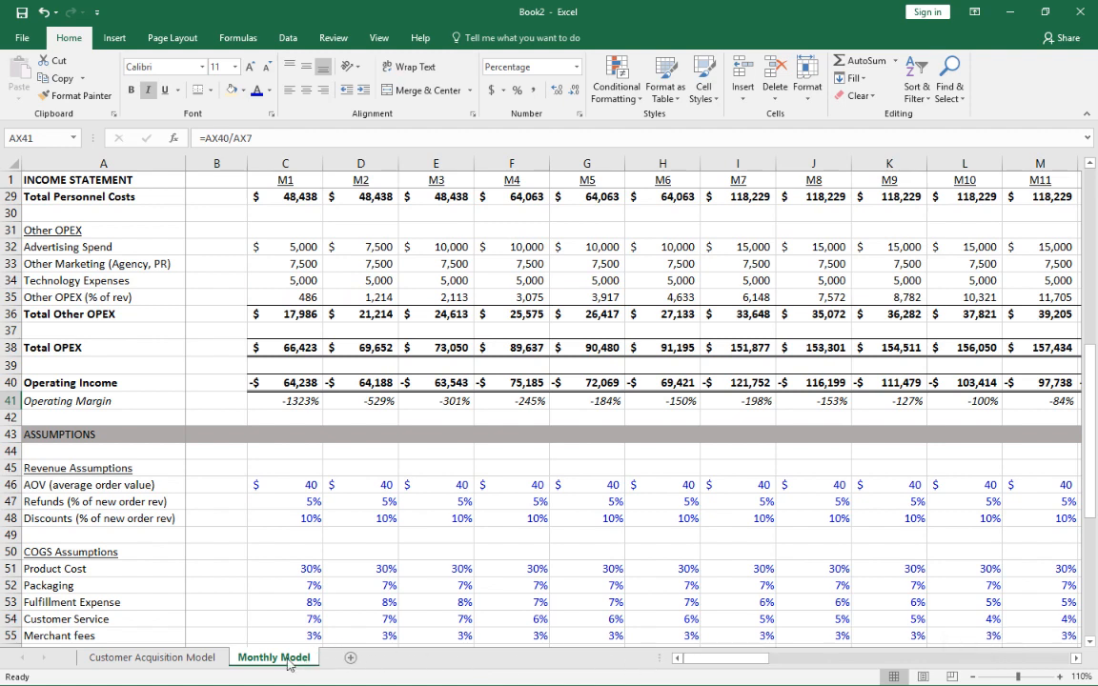
Add a new worksheet after Monthly Model and name it "Income Statement Rollup"
left_click(151, 657)
left_click(277, 658)
left_click(349, 659)
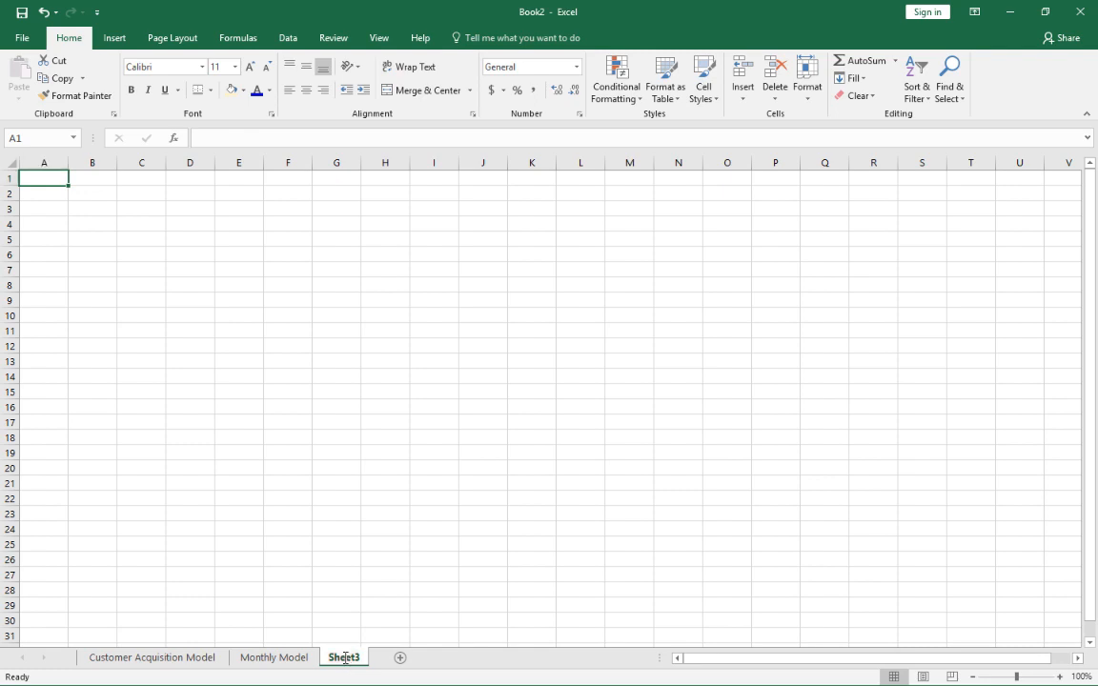
double_click(341, 658)
key("BackSpace")
type("Income St")
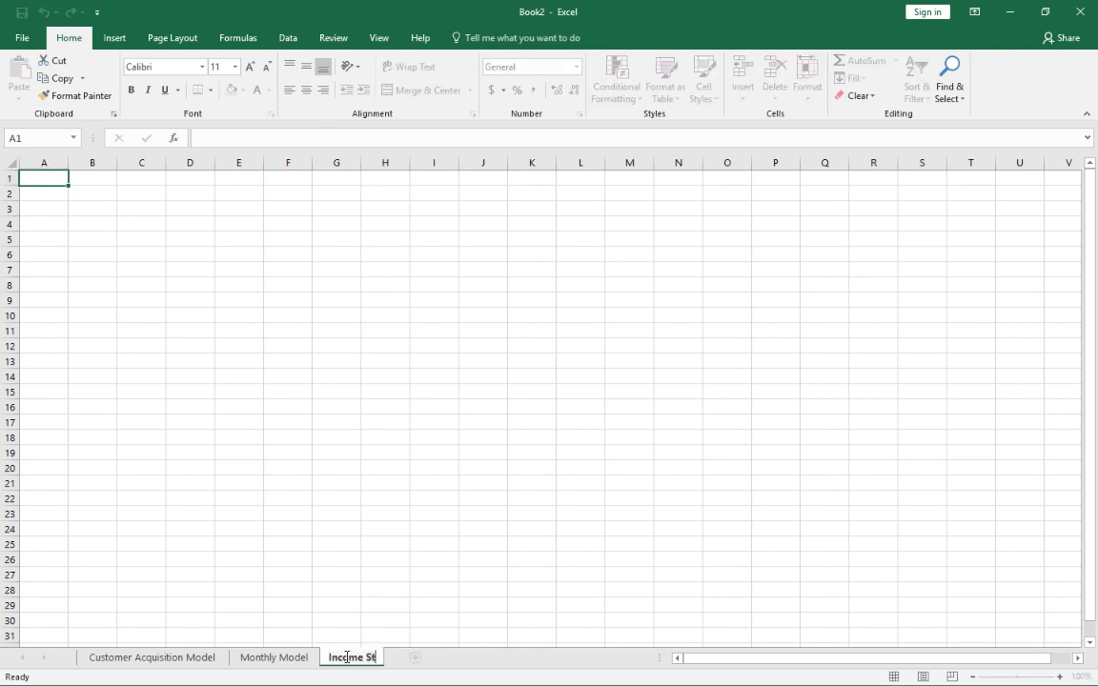
type("atement Rollup")
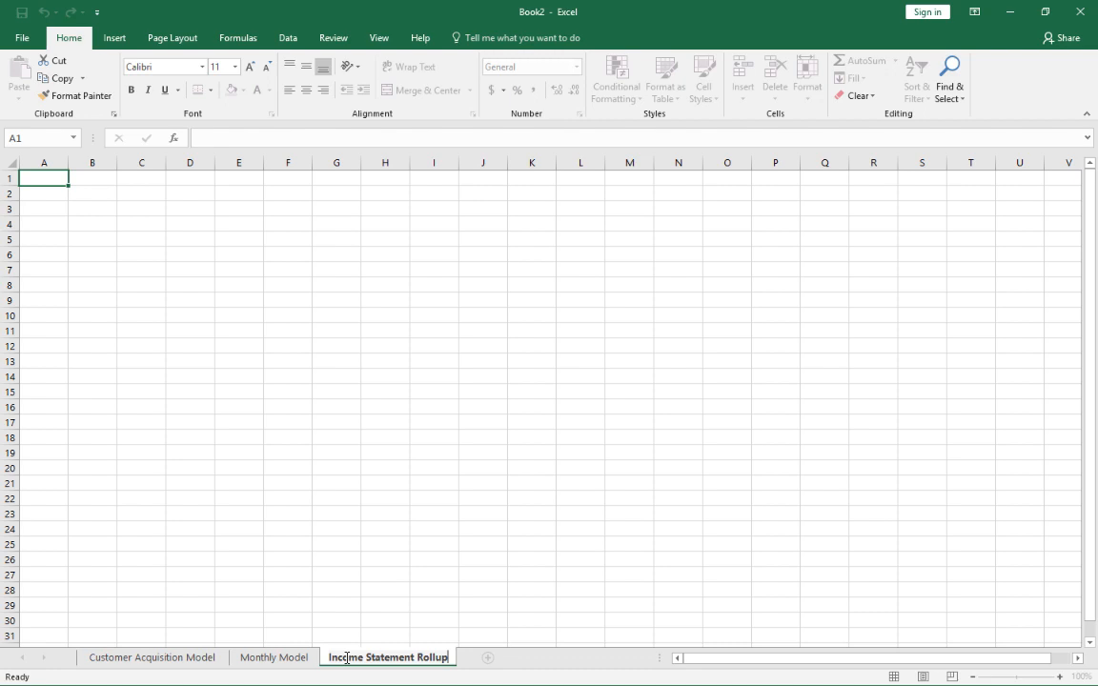
key("Return")
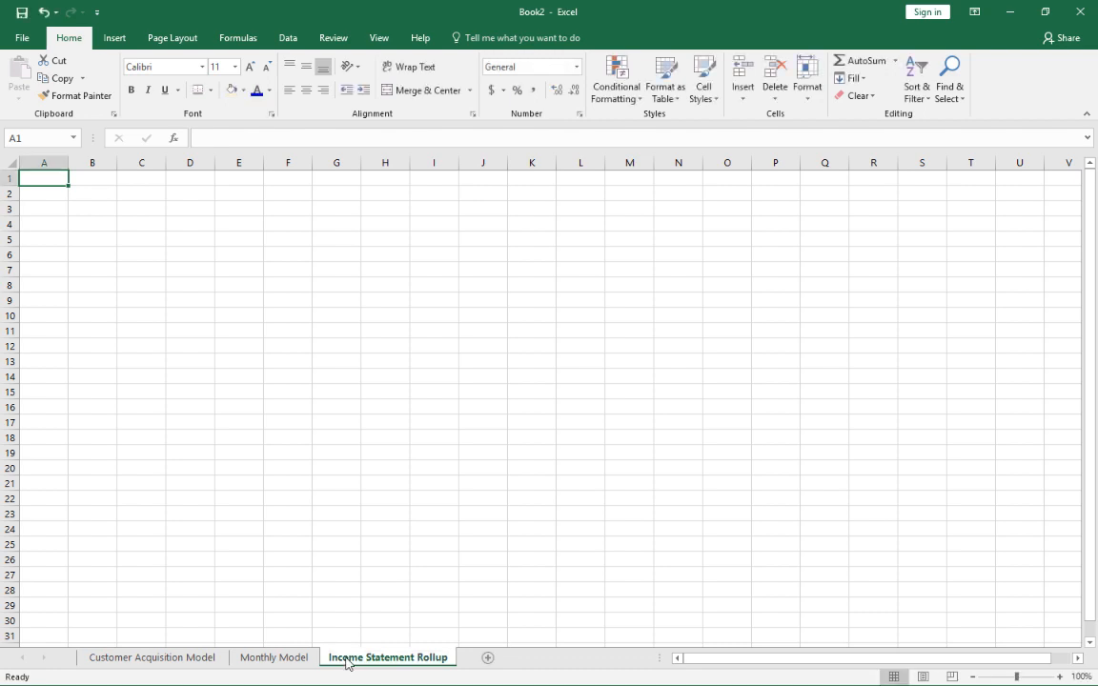
Review the income statement layout on the Monthly Model sheet and return to the Income Statement Rollup sheet
key("alt+Tab")
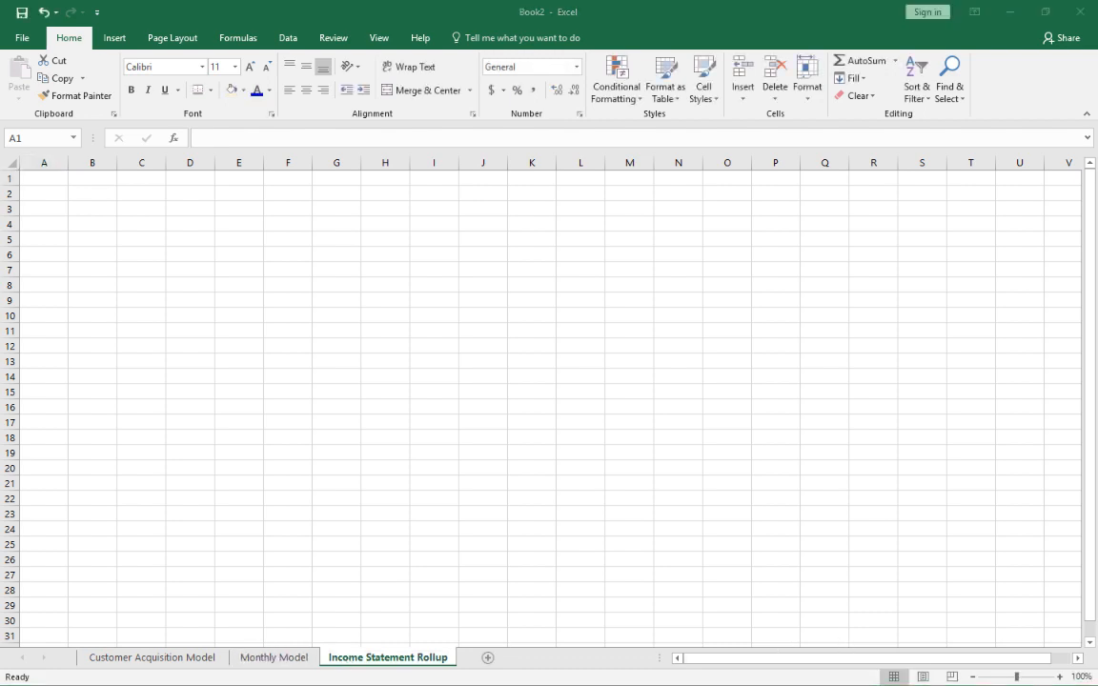
key("alt+Tab")
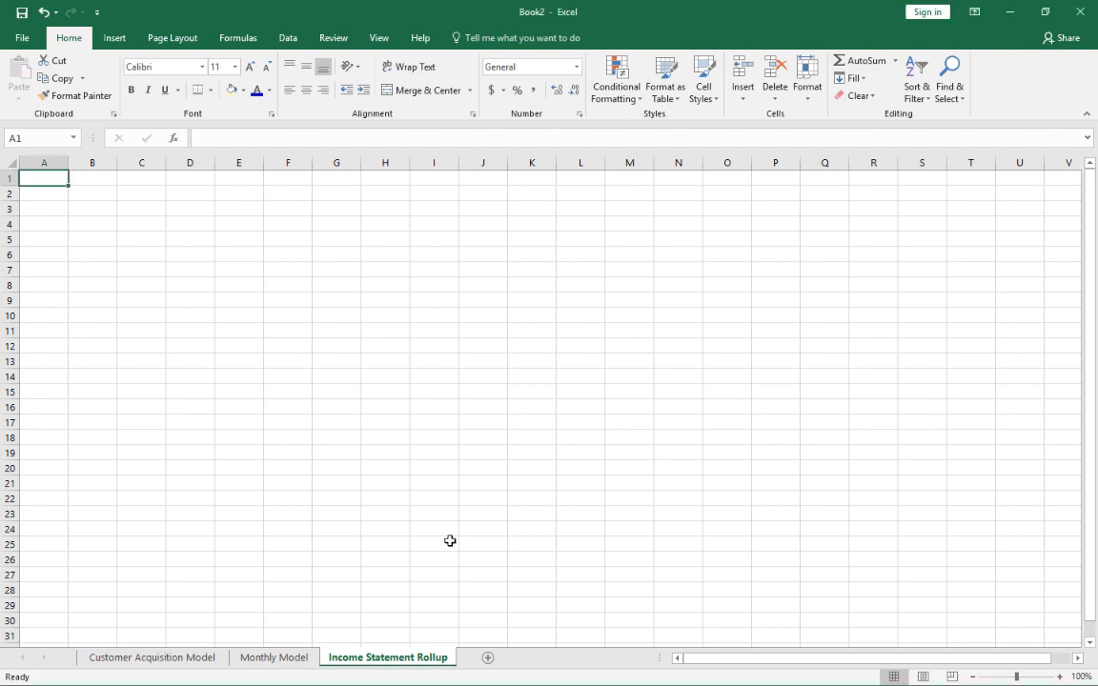
left_click(270, 657)
scroll(321, 413, "up", 9)
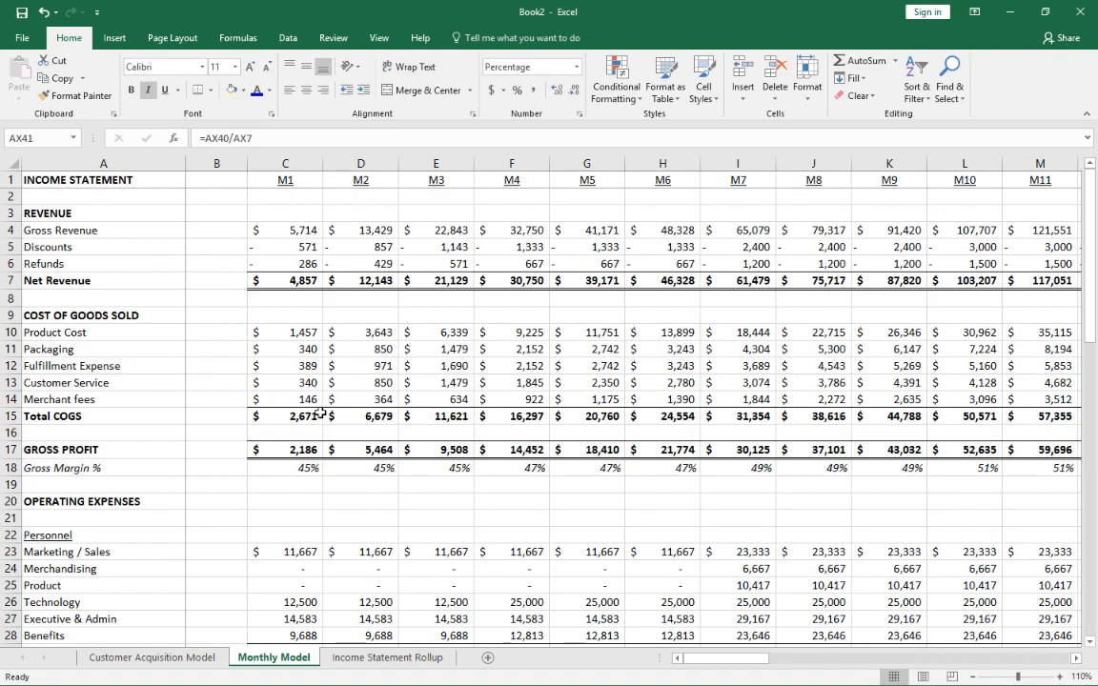
left_click(379, 658)
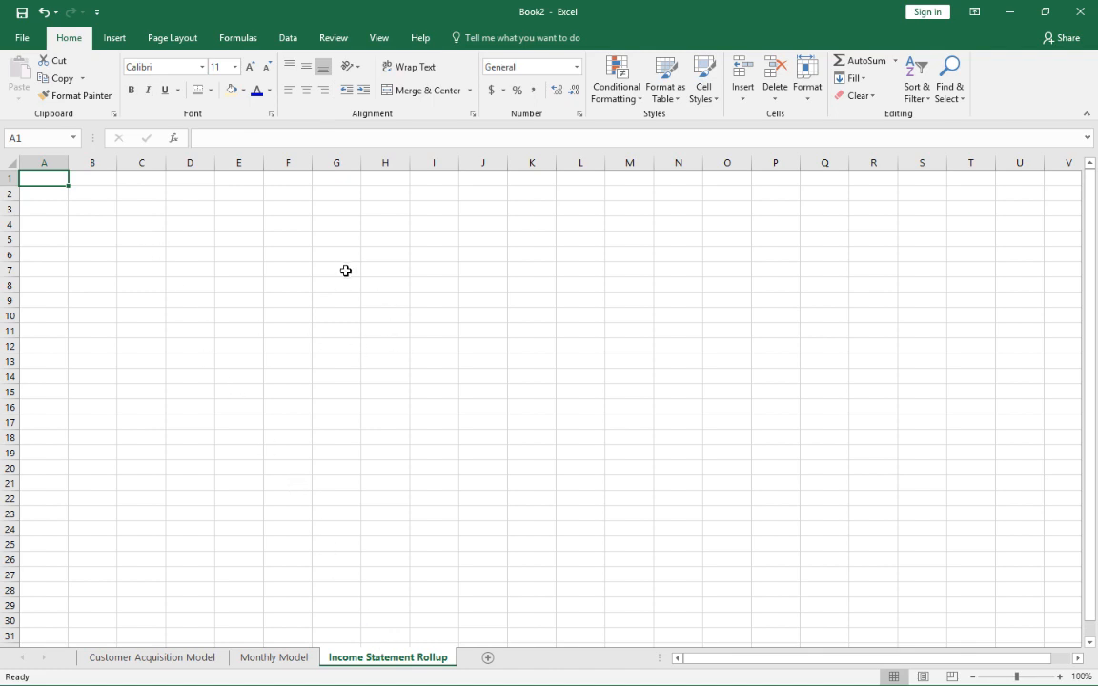
Enter "Income Statement" as a bold title in A1 and fit column A to its width
type("Income Sta")
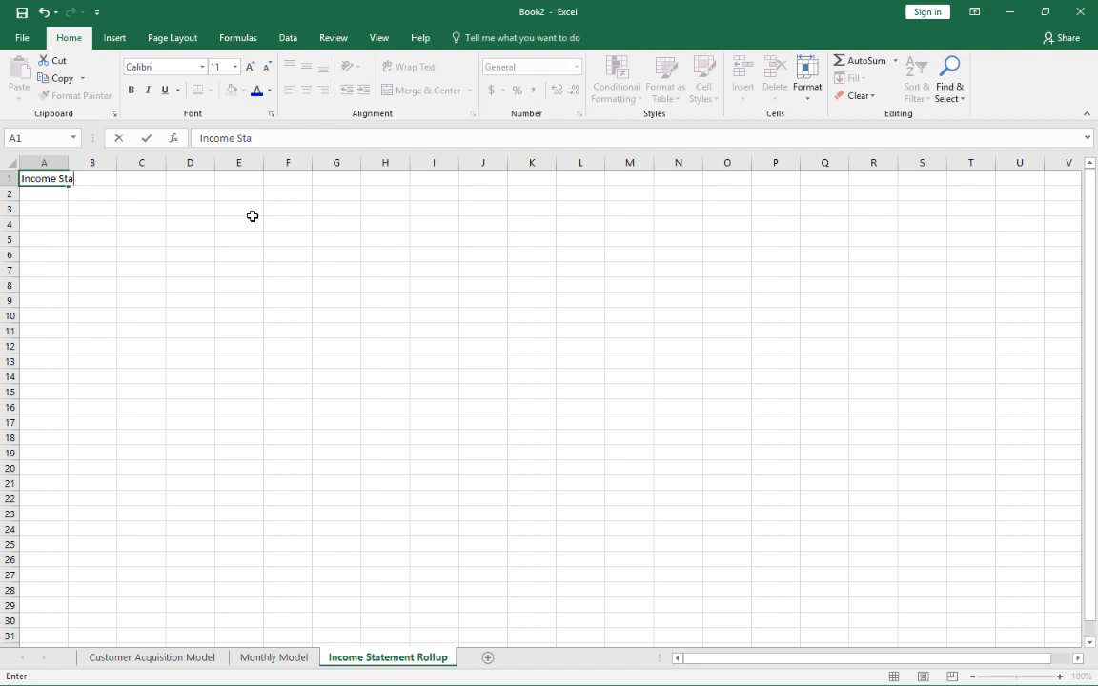
type("tement")
key("Return")
key("Up")
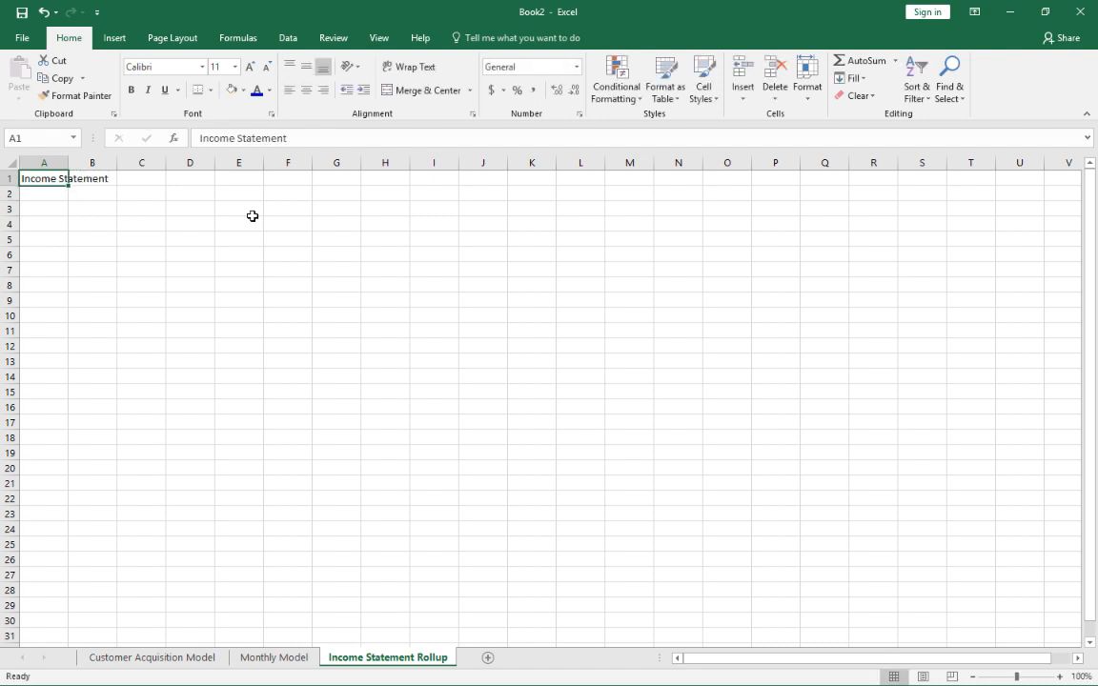
key("ctrl+b")
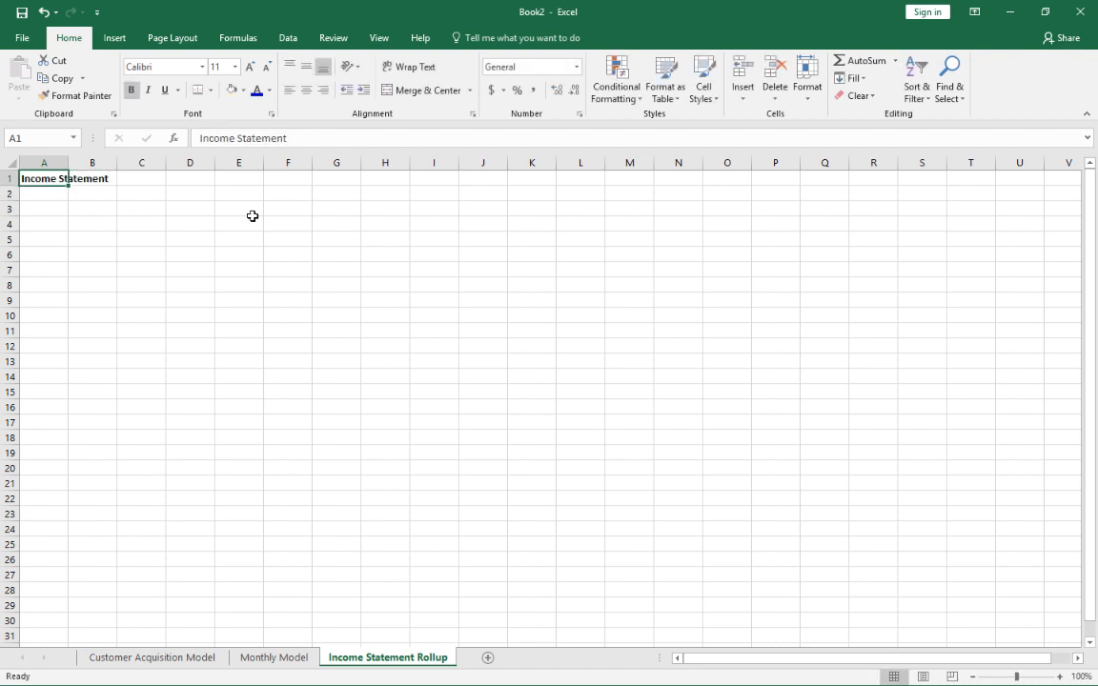
double_click(69, 163)
Merge and center B2:E2 and apply borders around the merged cell
left_click(180, 209)
left_click(144, 198)
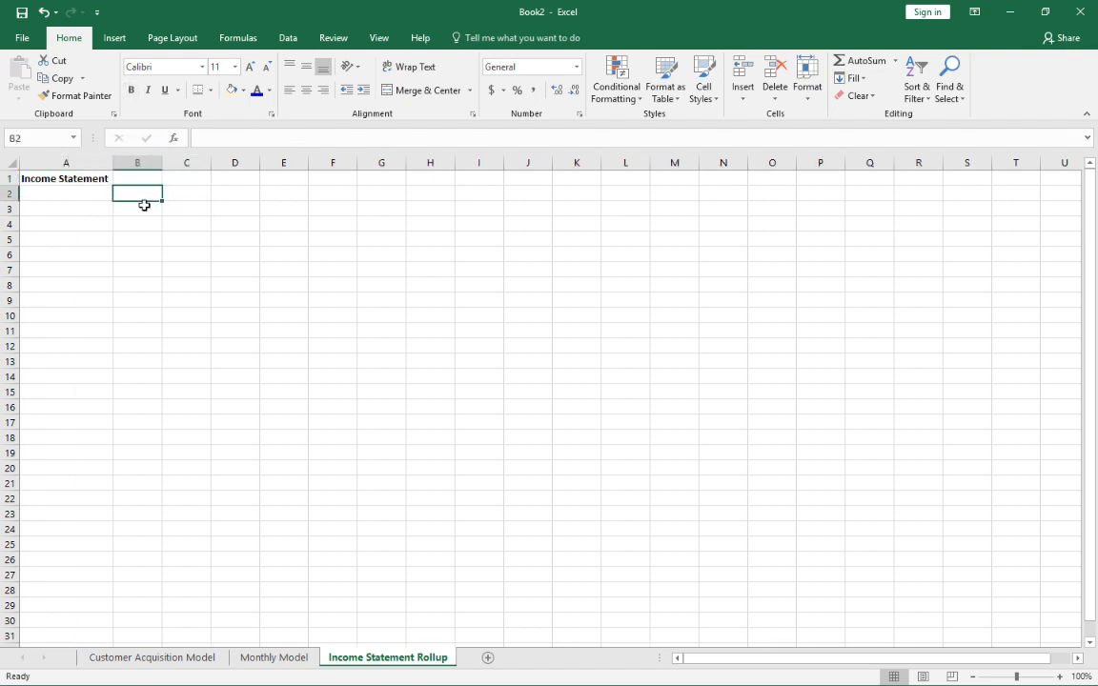
left_click(144, 206)
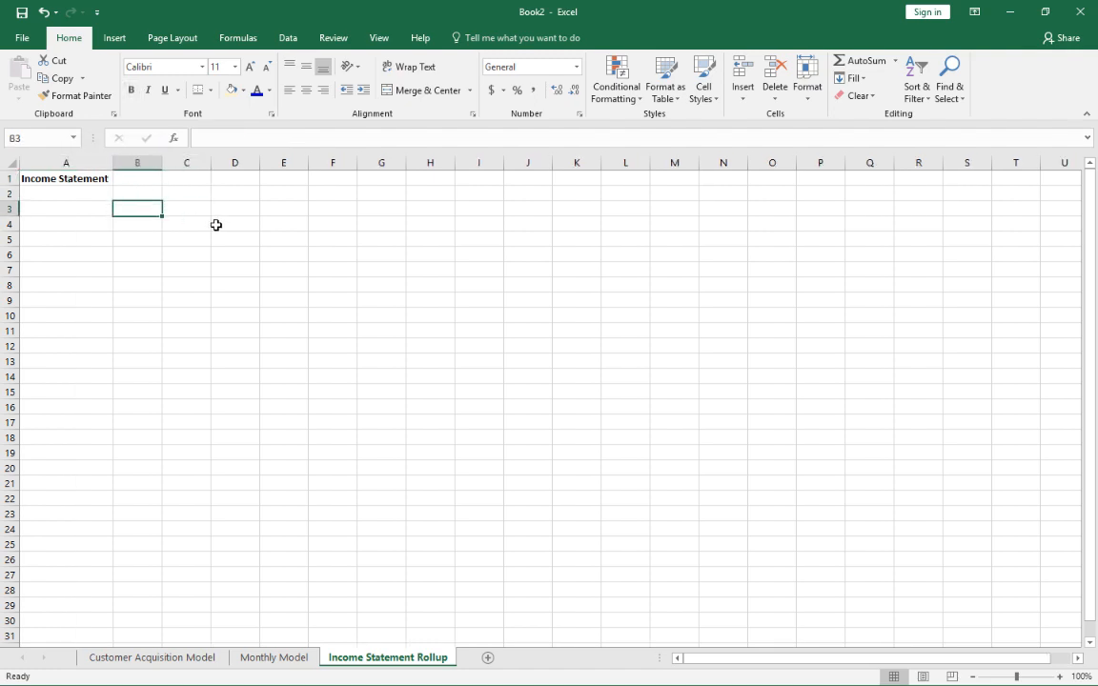
key("Up")
key("shift+Right")
key("shift+Right")
key("shift+Right")
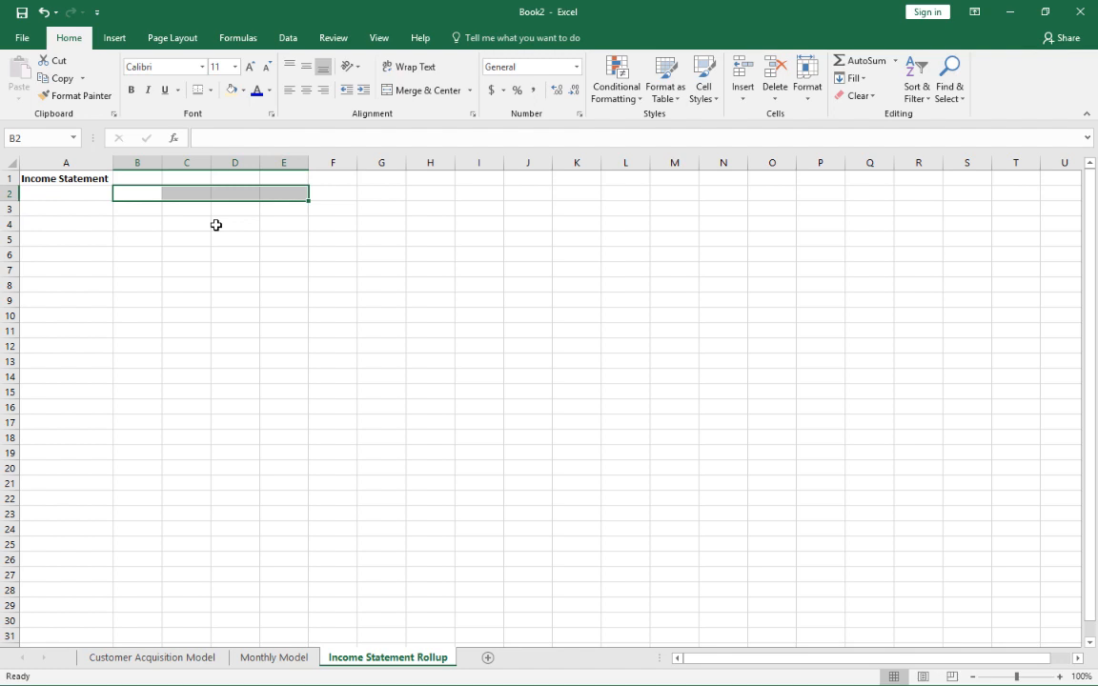
left_click(406, 90)
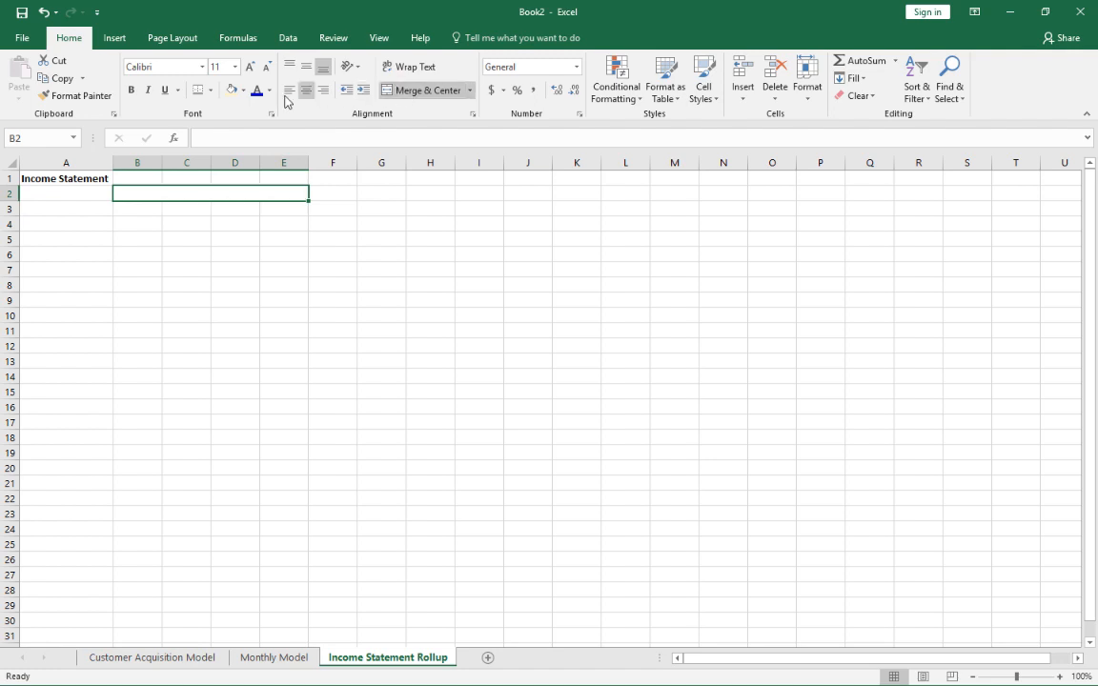
left_click(211, 91)
left_click(214, 218)
Enter 2022 as a bold year heading in the merged cell B2:E2
type("20")
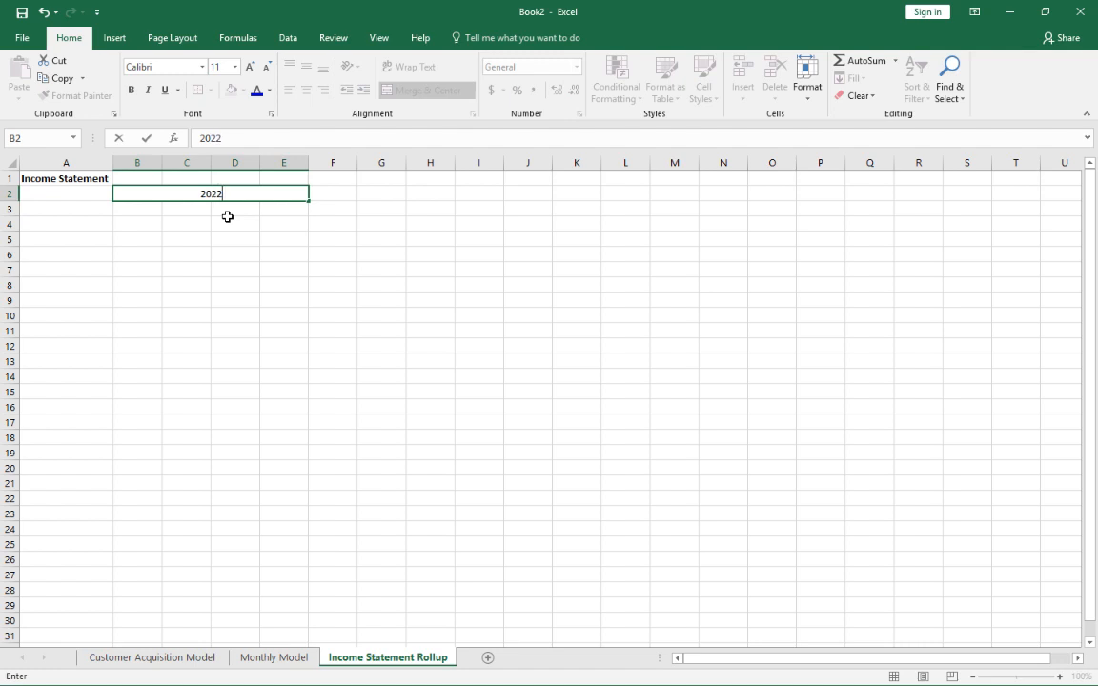
type("22")
key("ctrl+Return")
key("ctrl+b")
key("Return")
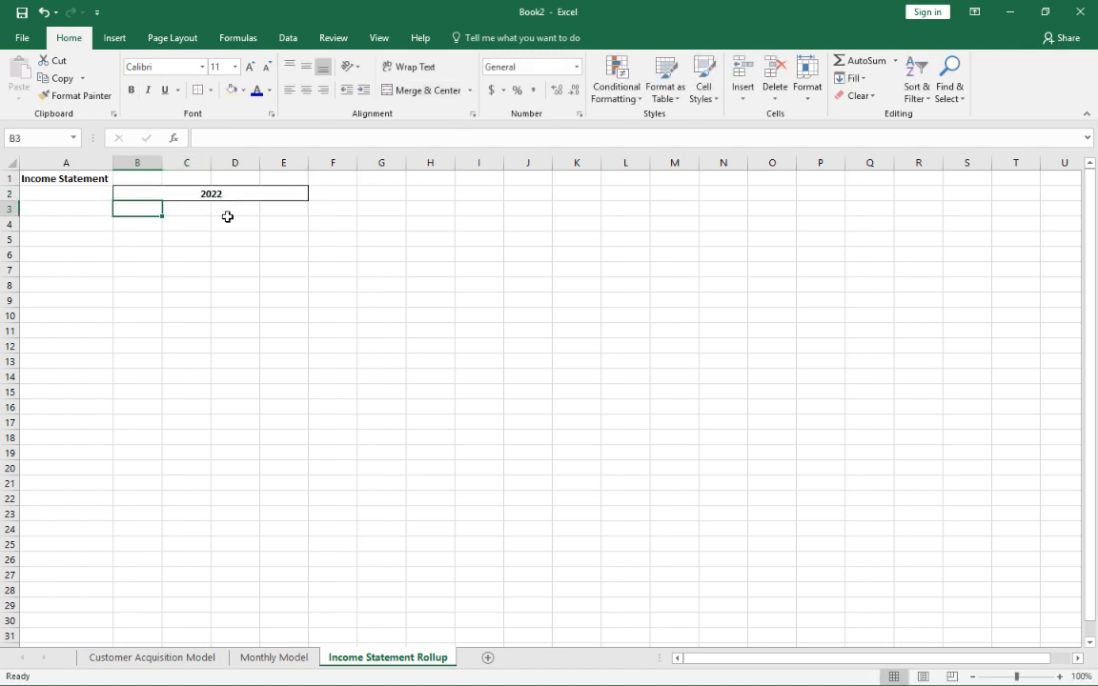
Enter the quarter headings Q1, Q2, Q3 and Q4 in B3:E3
type("Q1")
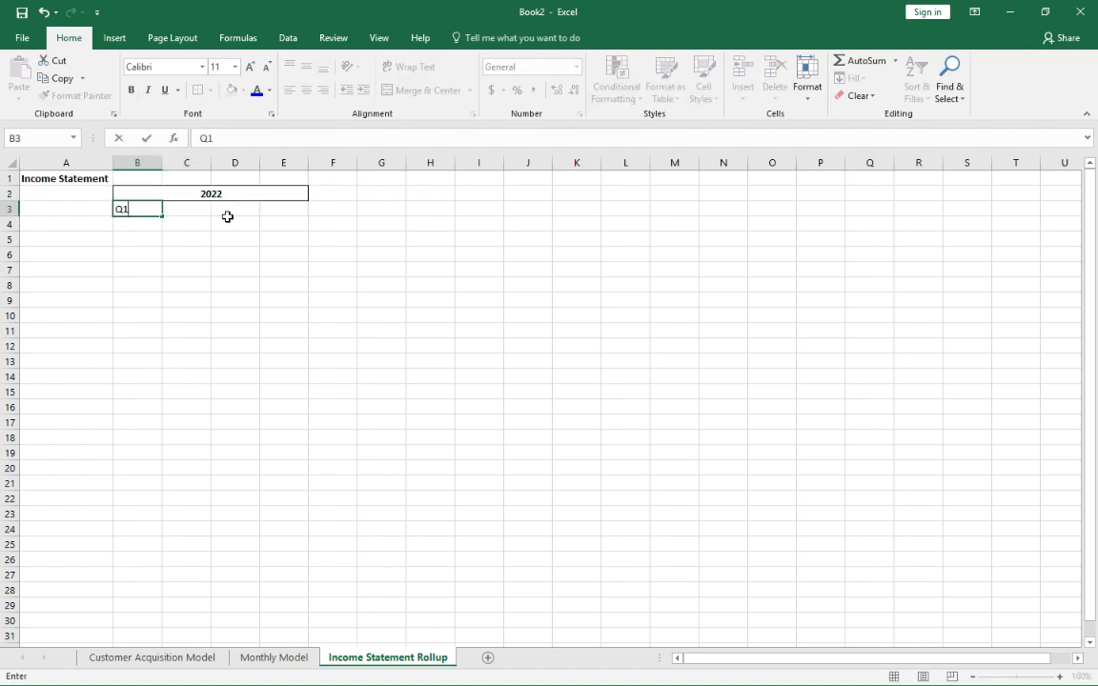
key("Tab")
type("Q2")
key("Tab")
type("Q3")
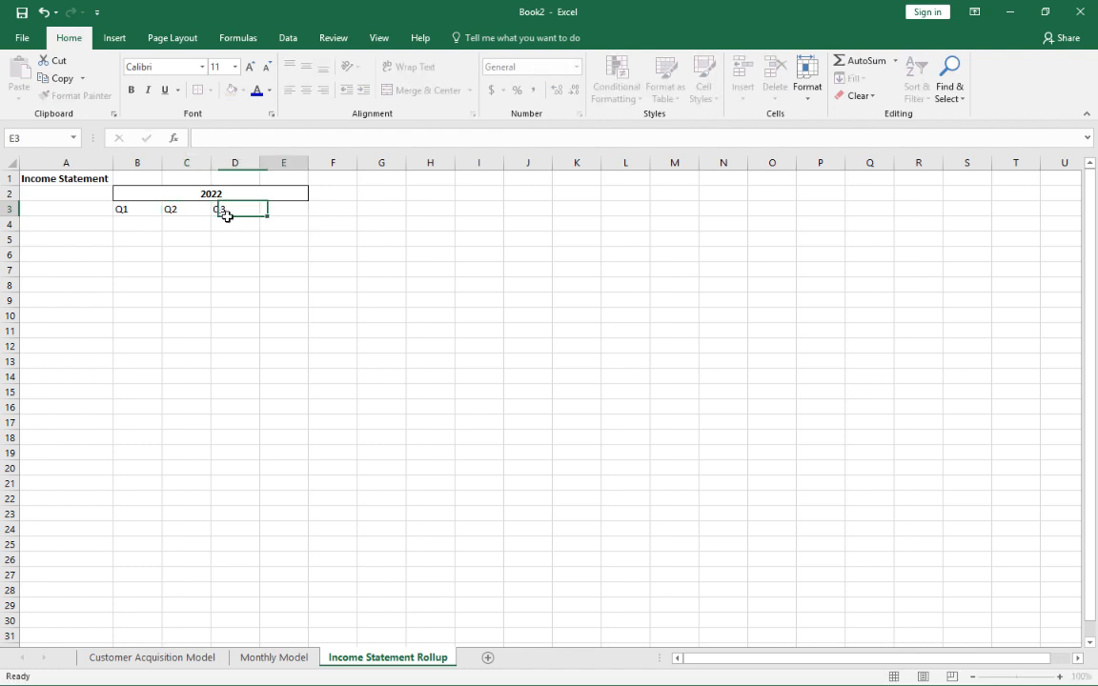
key("Tab")
type("Q4")
key("Tab")
Center the quarter headings in B3:E3 and apply all borders to them
key("Left")
key("shift+Left")
key("shift+Left")
key("shift+Left")
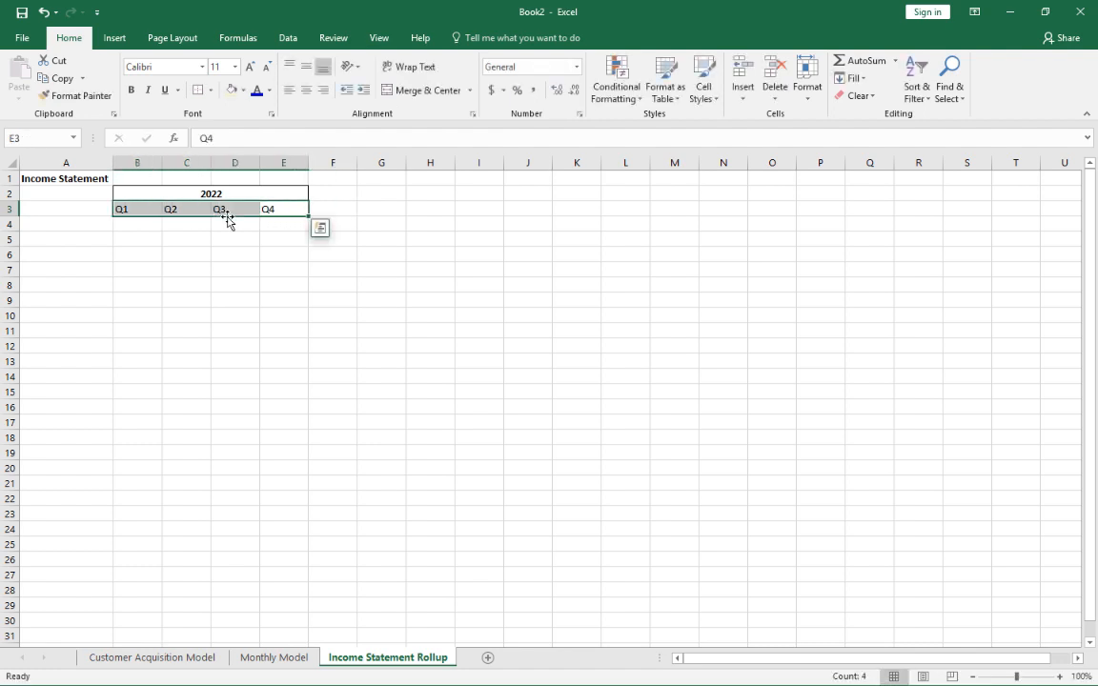
left_click(306, 90)
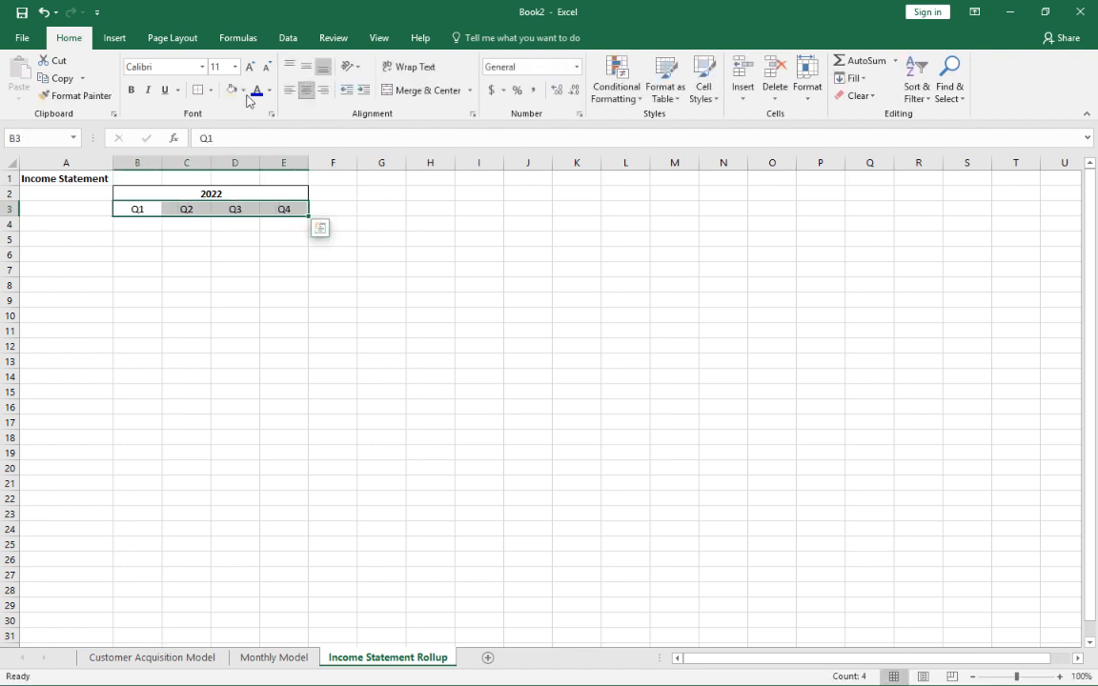
left_click(210, 89)
left_click(236, 221)
Enter the heading "Full Year" in G2 and "Total" in G3
left_click(374, 196)
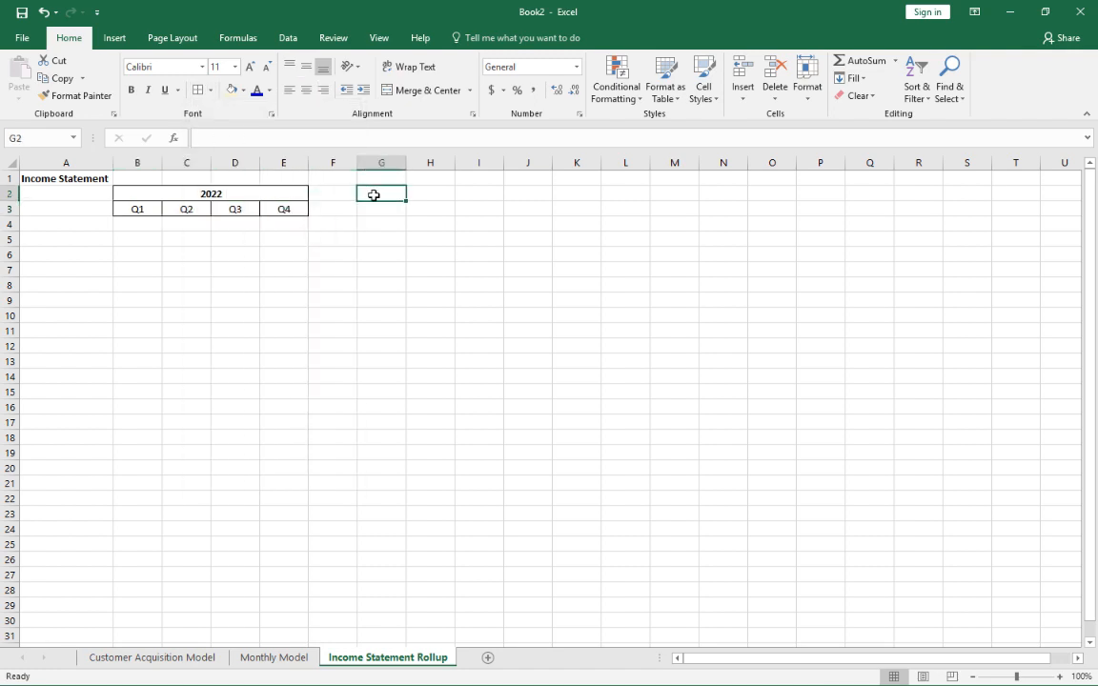
type("Full Year")
key("Return")
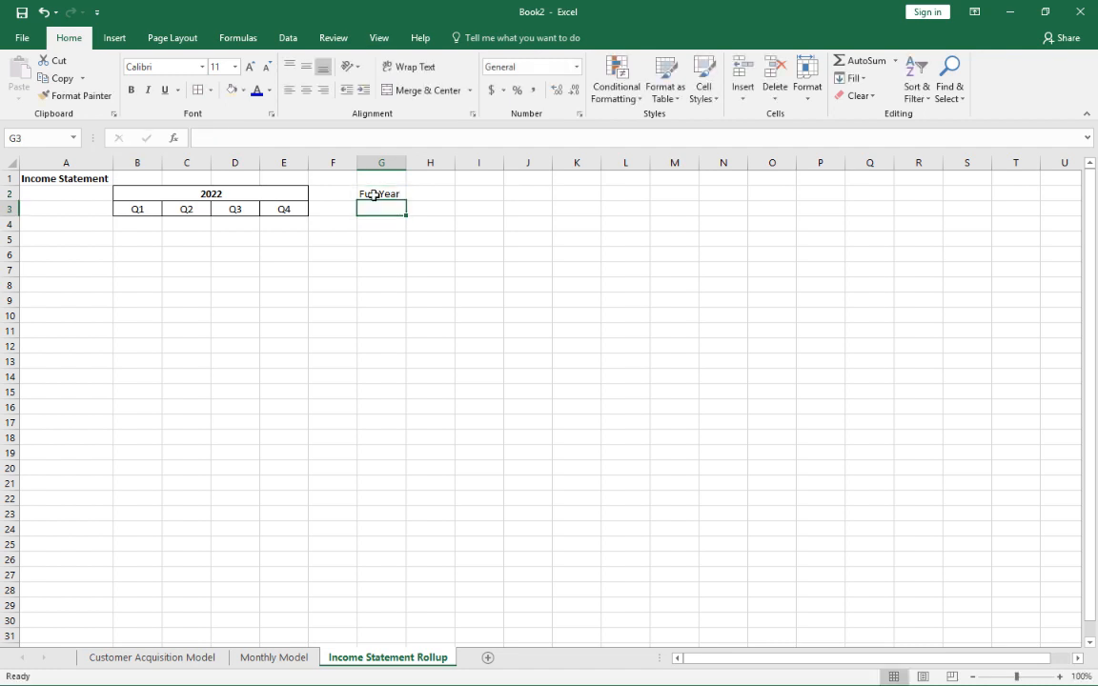
type("Total")
key("Return")
key("Up")
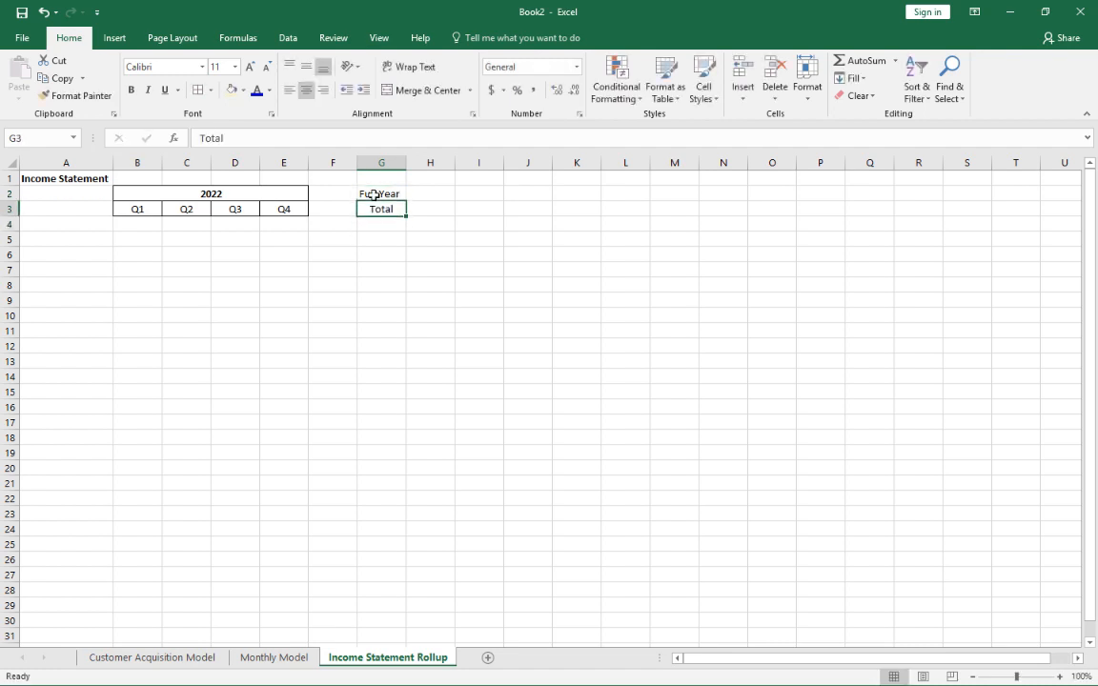
Make header rows 2 and 3 bold and apply all borders to the Full Year Total cells G2:G3
key("shift+space")
key("shift+Up")
key("ctrl+b")
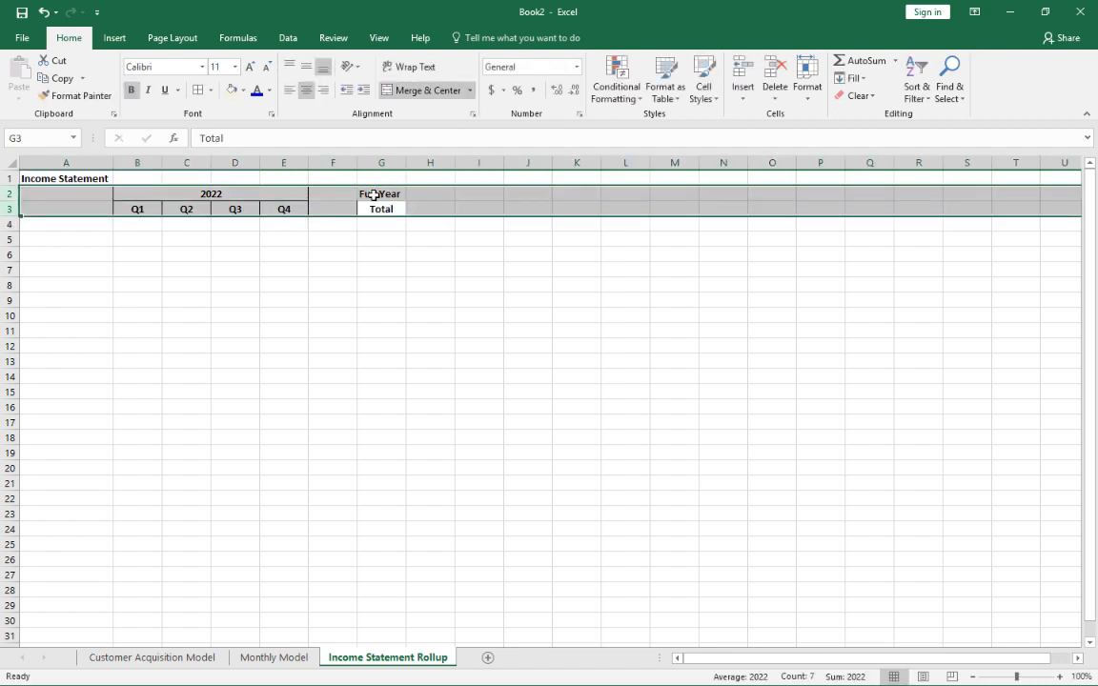
left_click(374, 194)
key("Up")
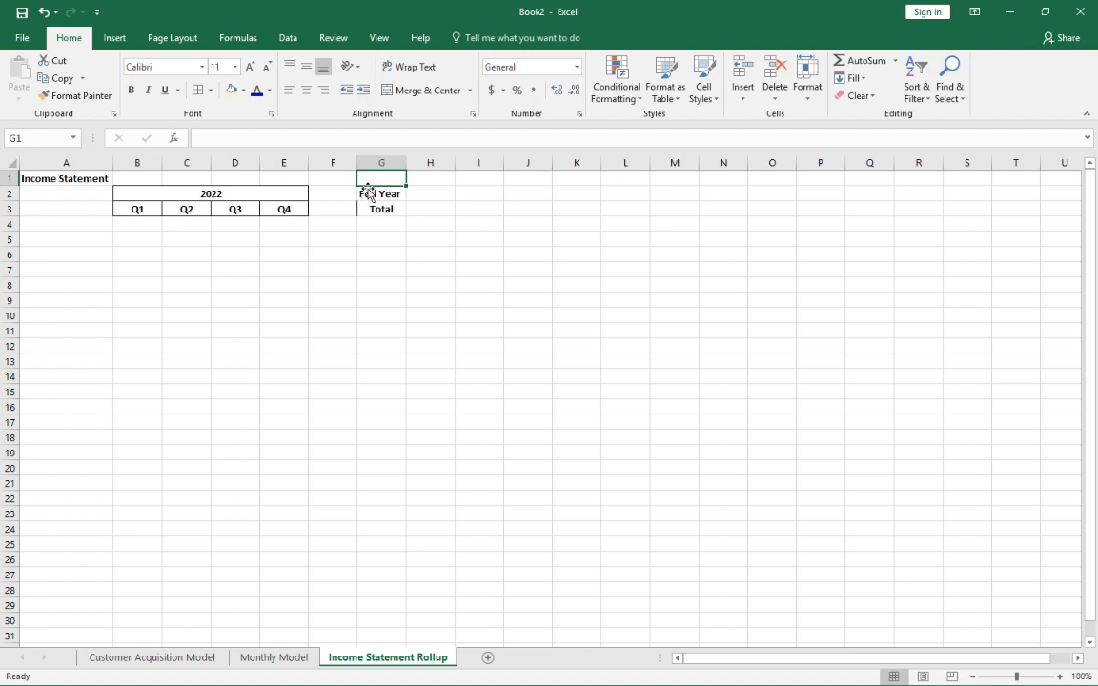
left_click_drag(369, 194, 364, 206)
left_click(200, 89)
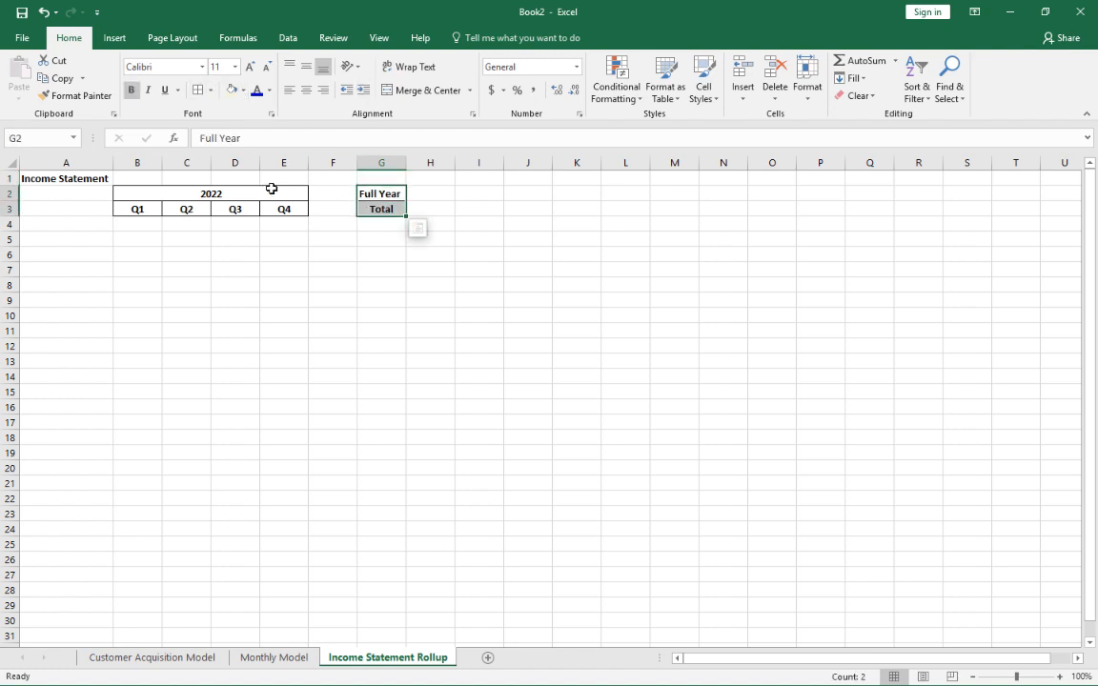
Narrow columns F and H to thin spacer columns on either side of the Full Year Total column
left_click(306, 207)
left_click(313, 164)
left_click(153, 208)
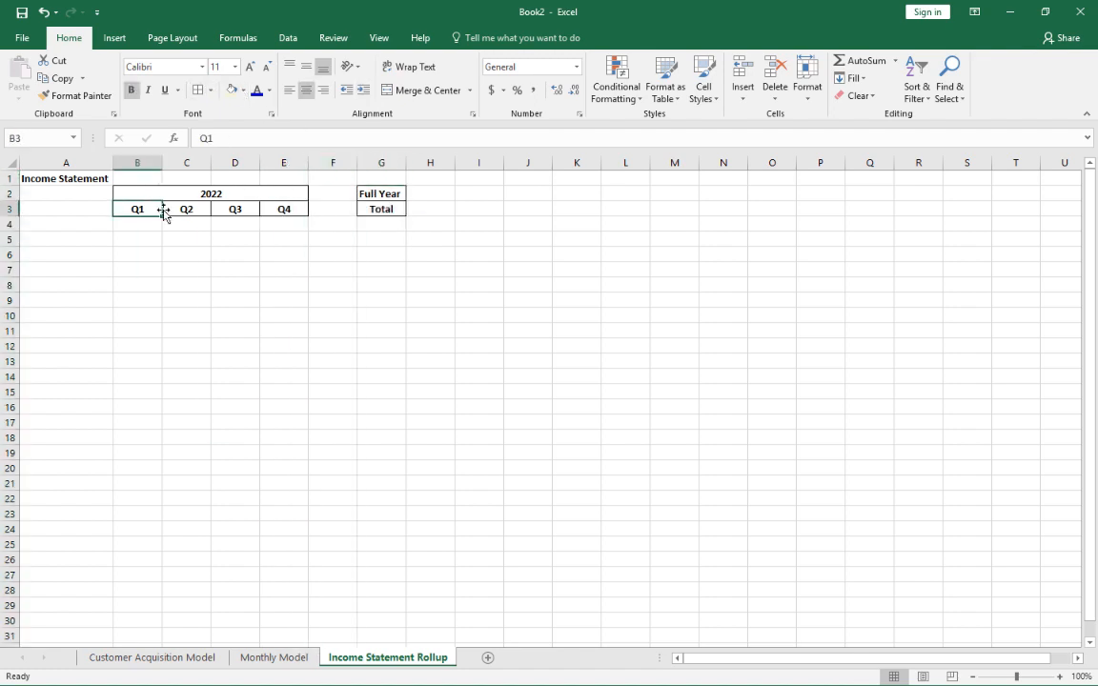
left_click(333, 163)
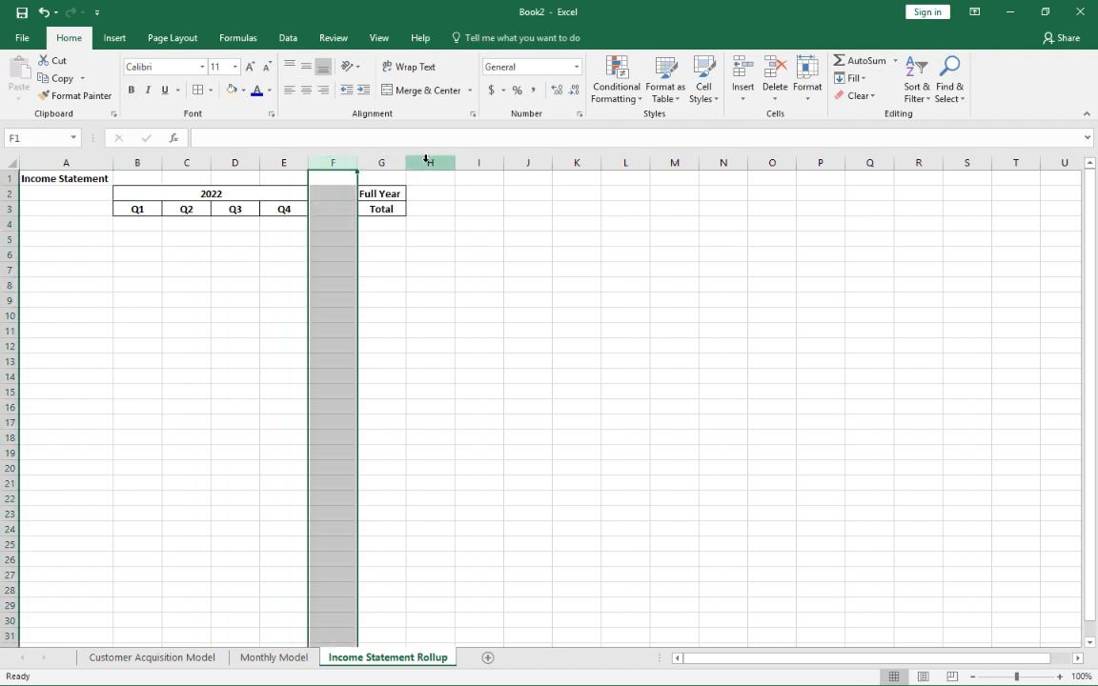
left_click(434, 163, "ctrl")
left_click_drag(453, 167, 411, 168)
left_click_drag(367, 239, 348, 241)
left_click(195, 240)
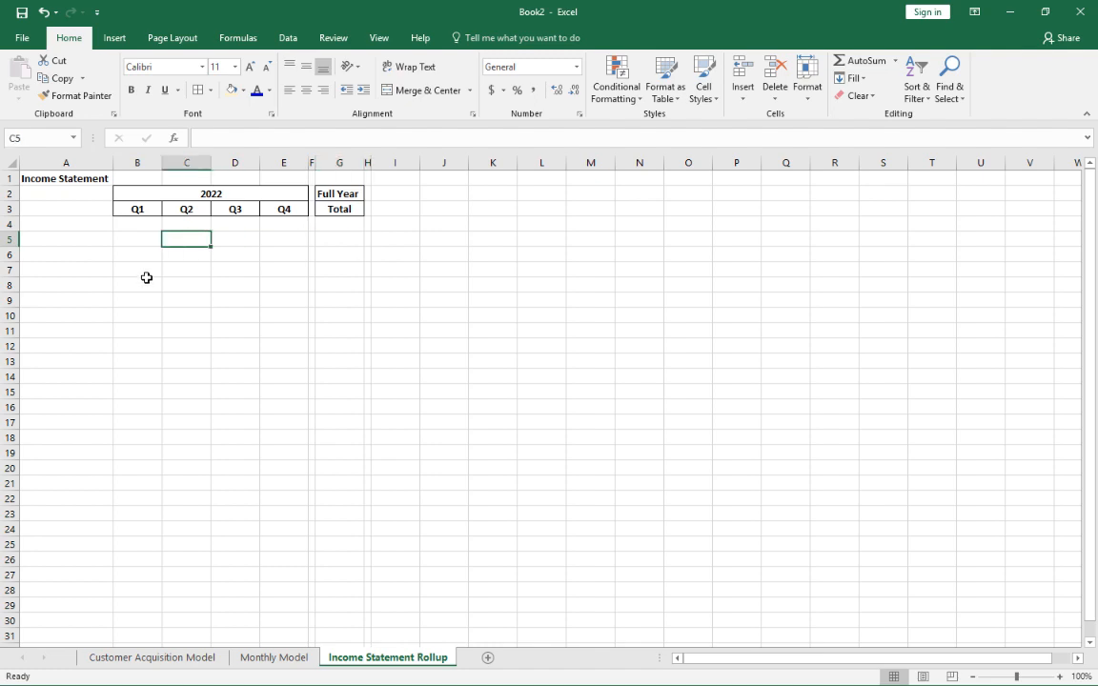
Copy the 2022 block in columns B:H and paste it from column I onward, keeping the source column widths
left_click(146, 281)
left_click(358, 254)
left_click_drag(138, 163, 367, 163)
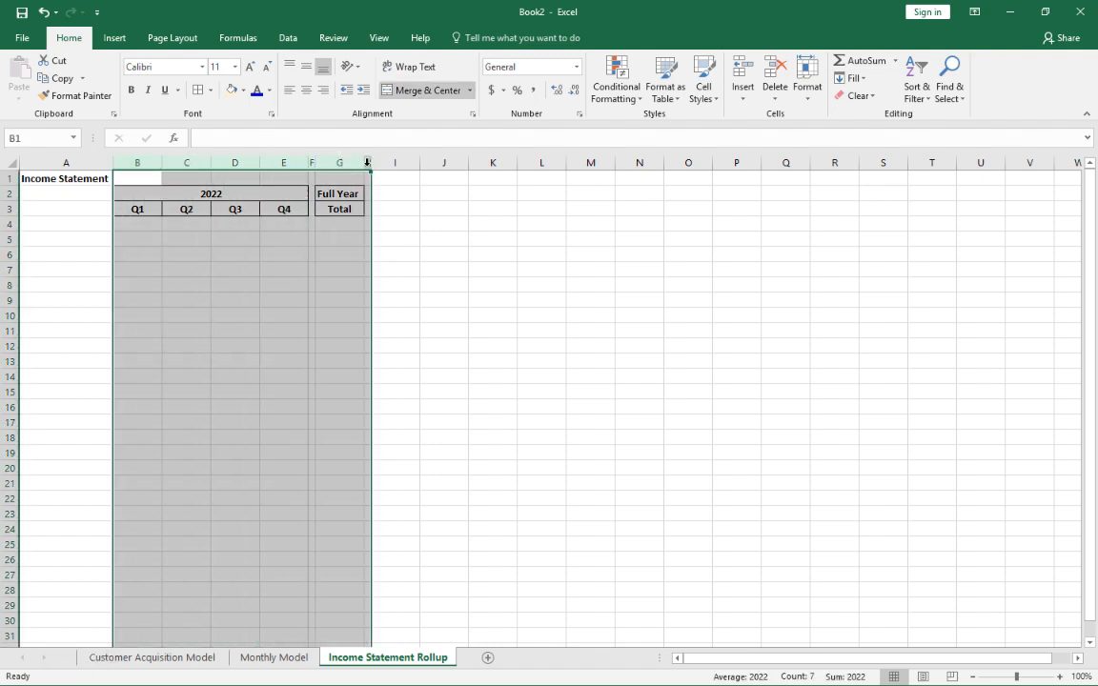
key("ctrl+c")
key("Right")
key("Right")
key("Right")
key("Right")
key("Right")
key("Right")
key("Right")
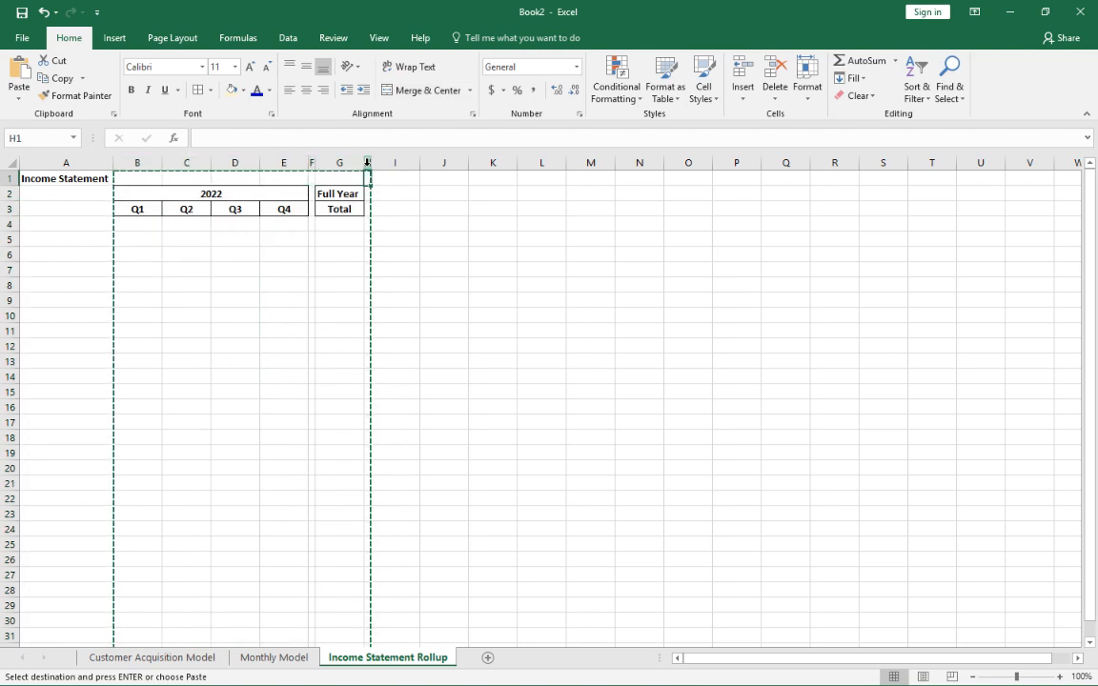
key("ctrl+v")
key("ctrl")
key("w")
Paste the copied 2022 block two more times, starting in columns P and W, keeping the source column widths
key("Right")
key("Right")
key("Right")
key("Right")
key("Right")
key("Right")
key("Right")
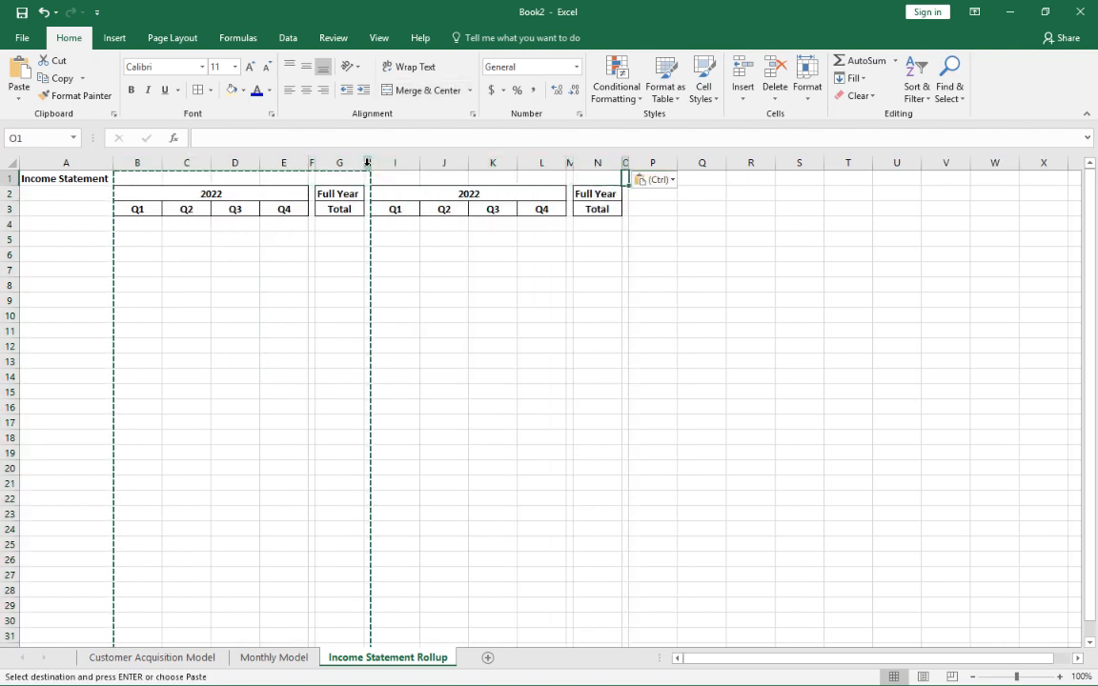
key("ctrl+v")
key("ctrl")
key("w")
key("Right")
key("Right")
key("Right")
key("Right")
key("Right")
key("Right")
key("Right")
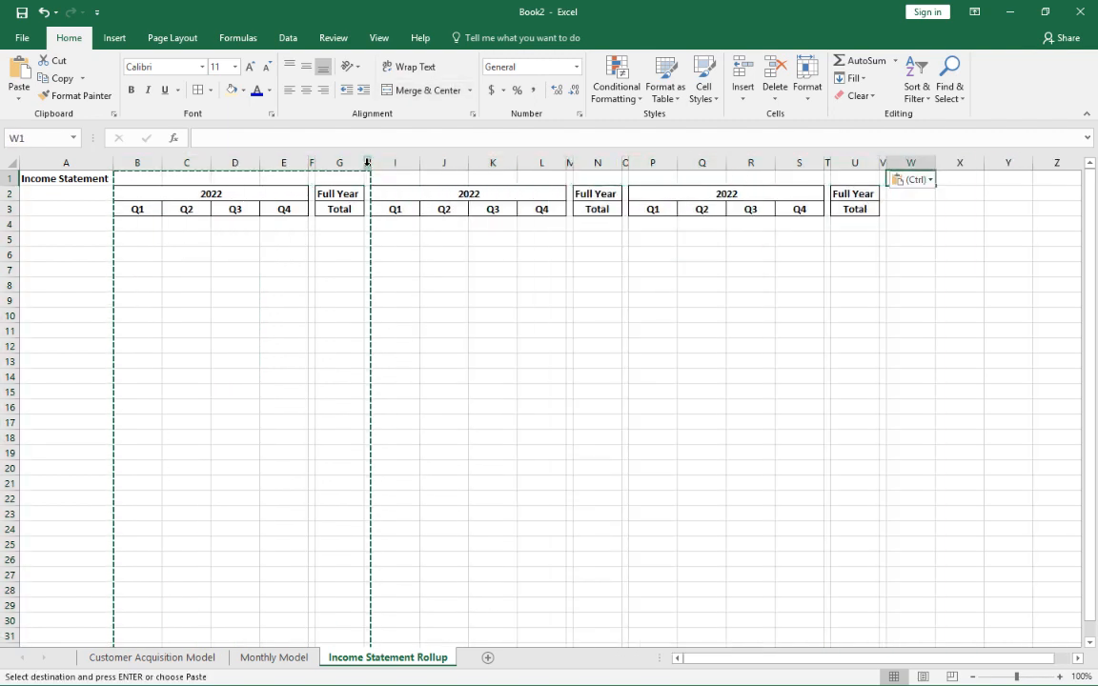
key("ctrl+v")
Change the merged year heading of the second block, in I2, to 2023
key("Left")
key("Left")
key("Left")
key("Left")
key("Left")
key("Left")
key("Left")
key("Left")
key("Left")
key("Left")
key("Left")
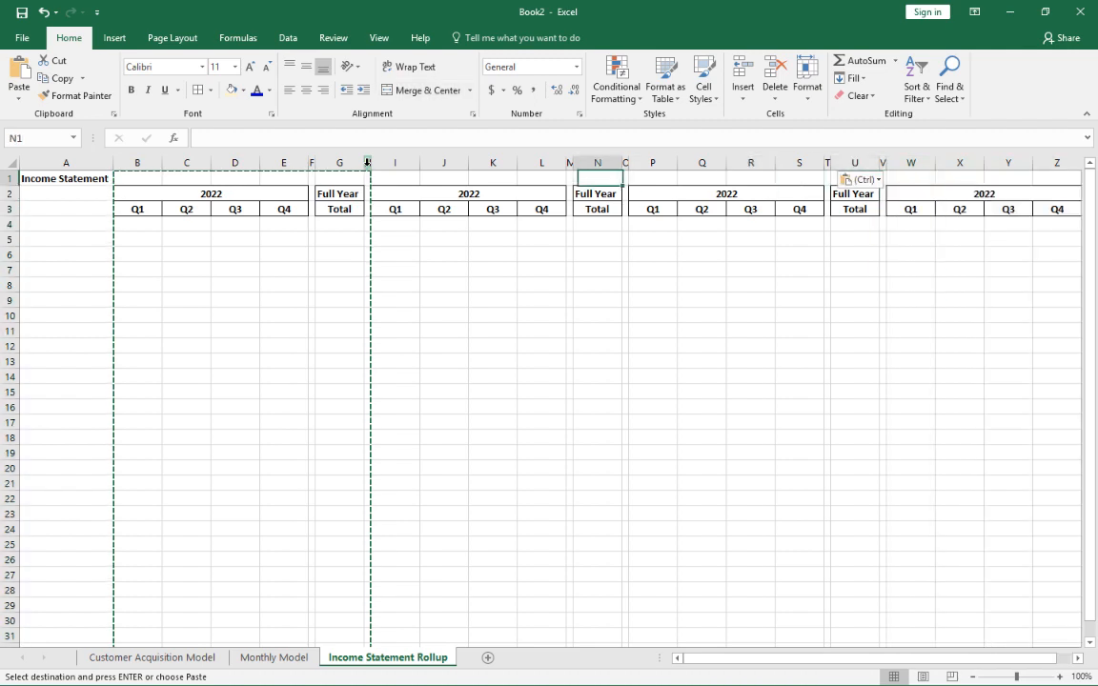
key("Down")
type("2023")
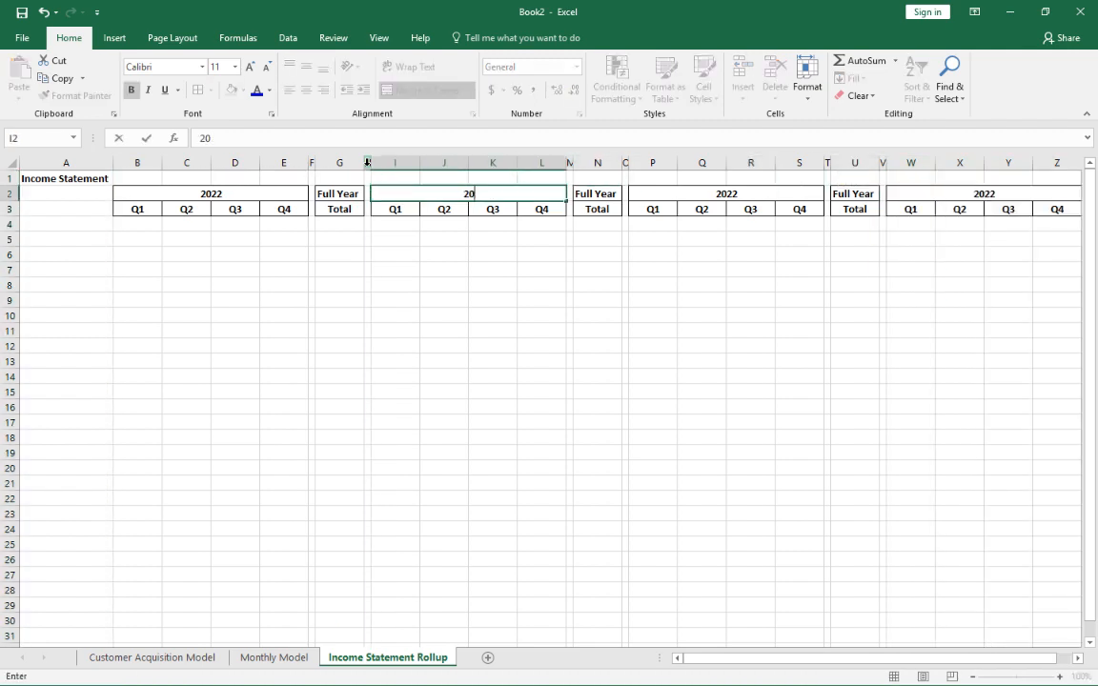
Change the year headings of the third and fourth blocks, in P2 and W2, to 2024 and 2025
key("Right")
key("Right")
key("Right")
key("Right")
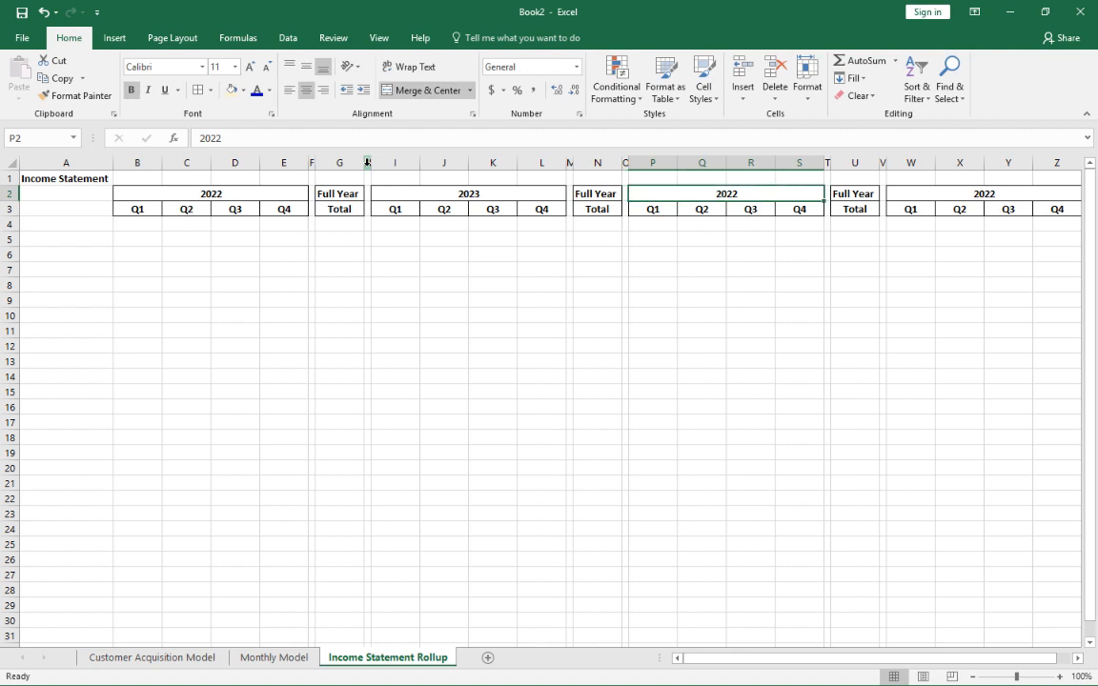
type("20245")
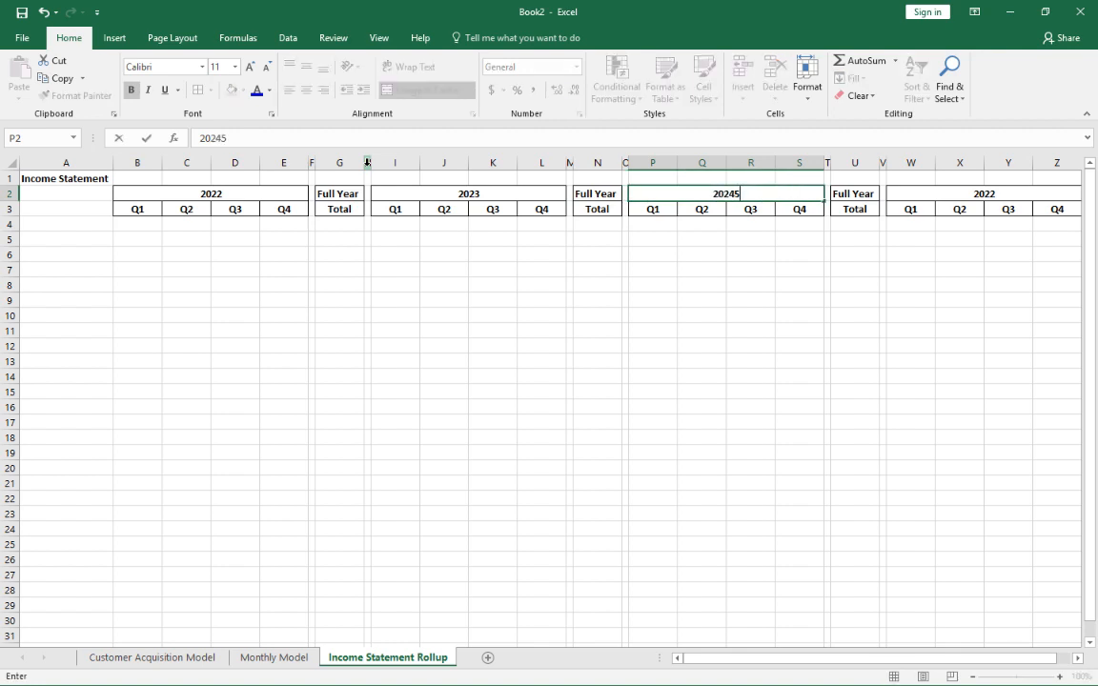
key("Right")
key("Right")
key("Right")
key("Right")
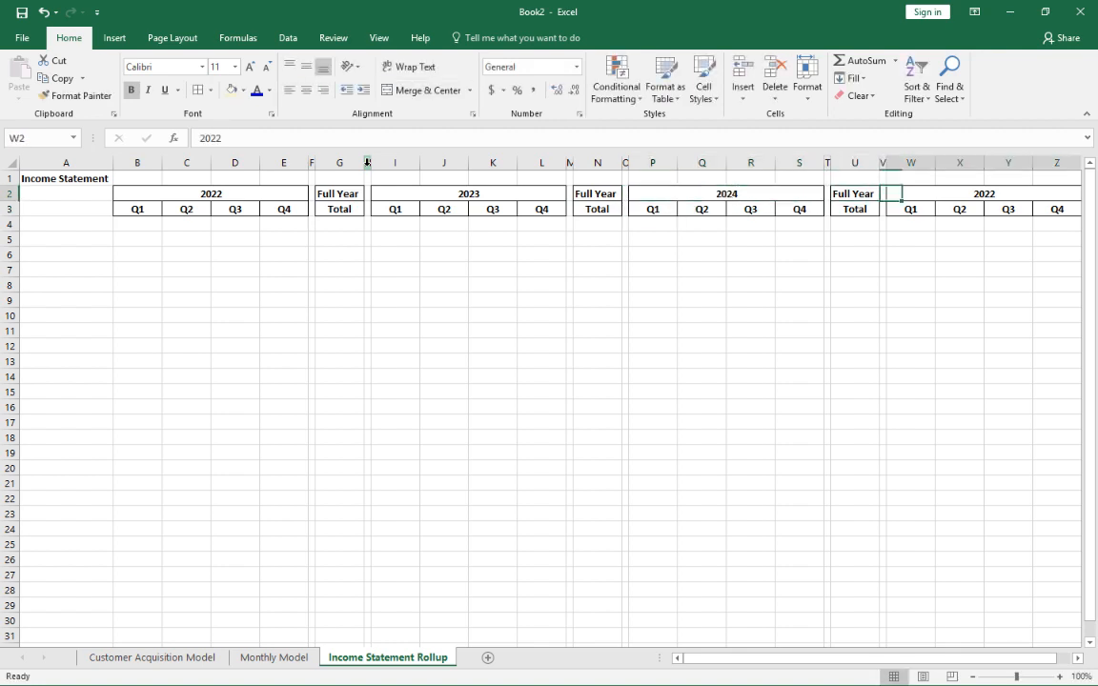
type("3")
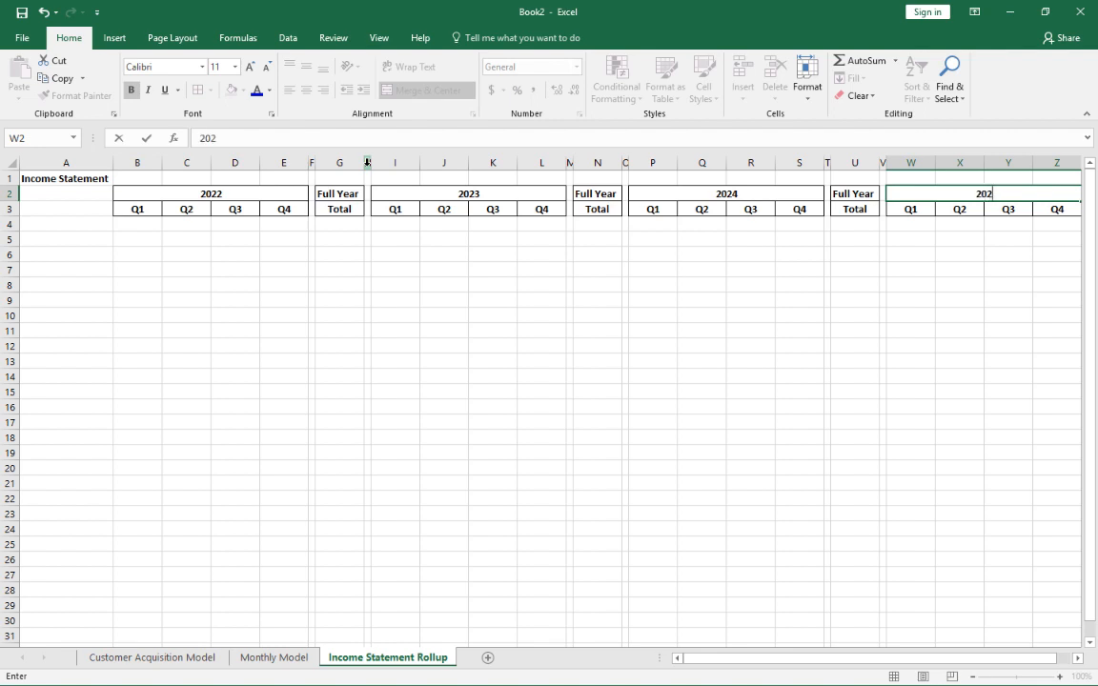
key("Return")
Enter the row labels "Gross Revenue" in A5 and "Net Revenue" in A6, and make row 6 bold
key("Right")
key("Right")
key("Right")
key("Right")
key("Right")
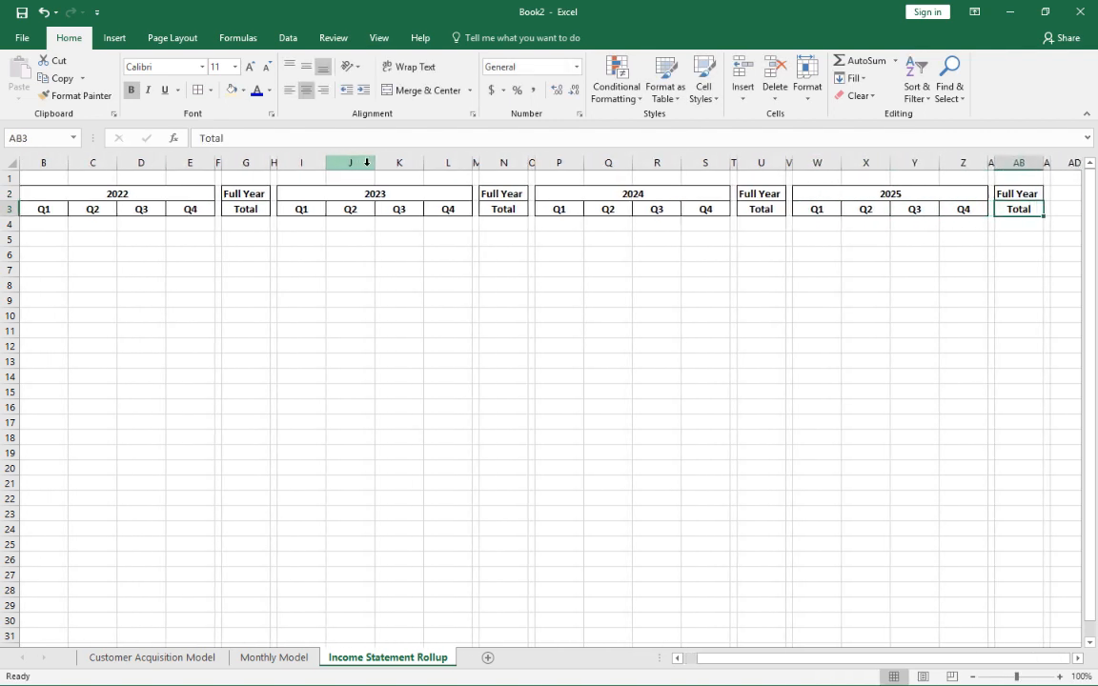
key("Left")
key("Left")
key("Left")
key("Left")
key("Left")
key("Left")
key("Left")
key("Left")
key("Left")
key("Left")
key("Left")
key("Left")
key("Left")
key("Left")
key("Left")
key("Left")
key("Left")
key("Left")
key("Left")
key("Left")
key("Left")
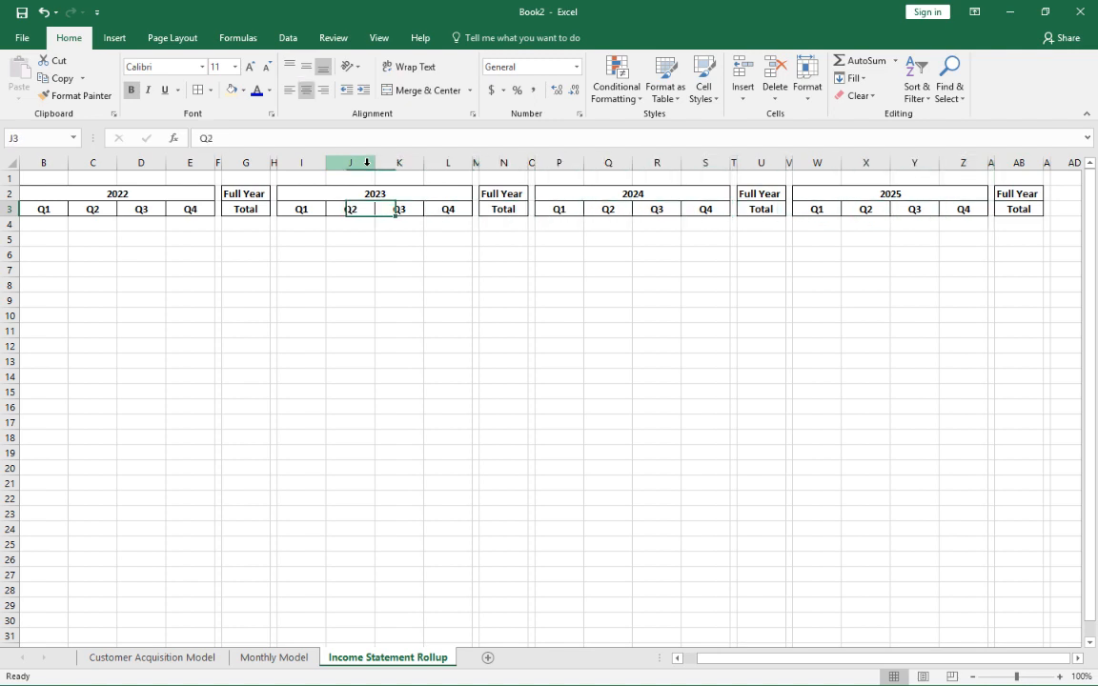
key("Left")
key("Left")
key("Left")
key("Left")
key("Down")
key("Down")
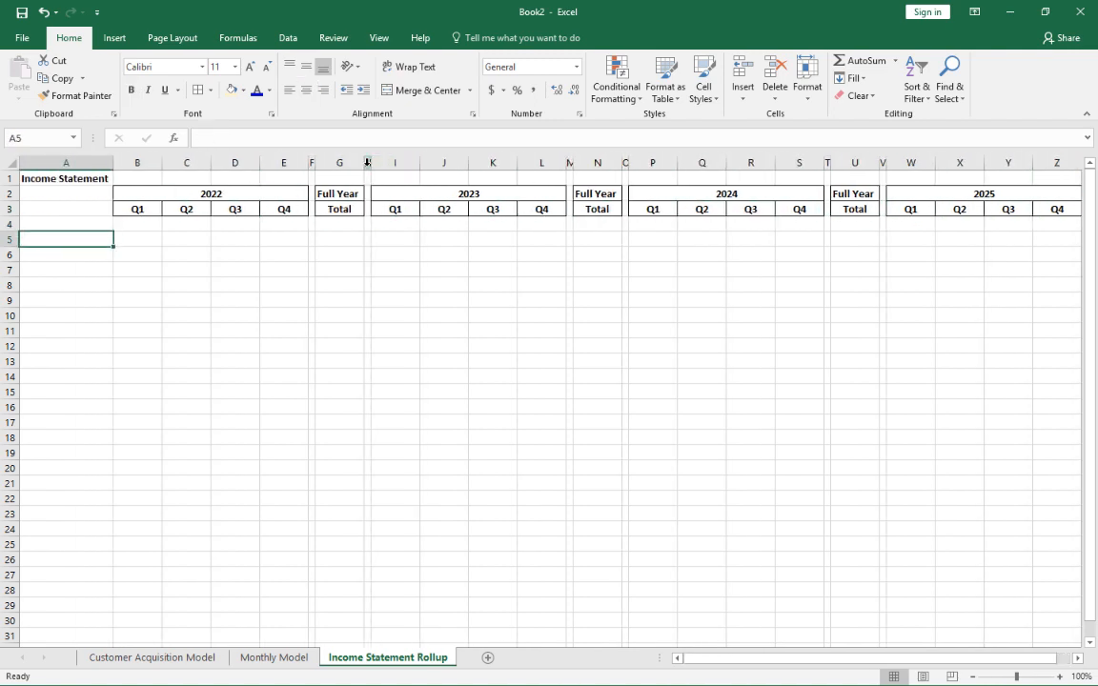
type("Gross")
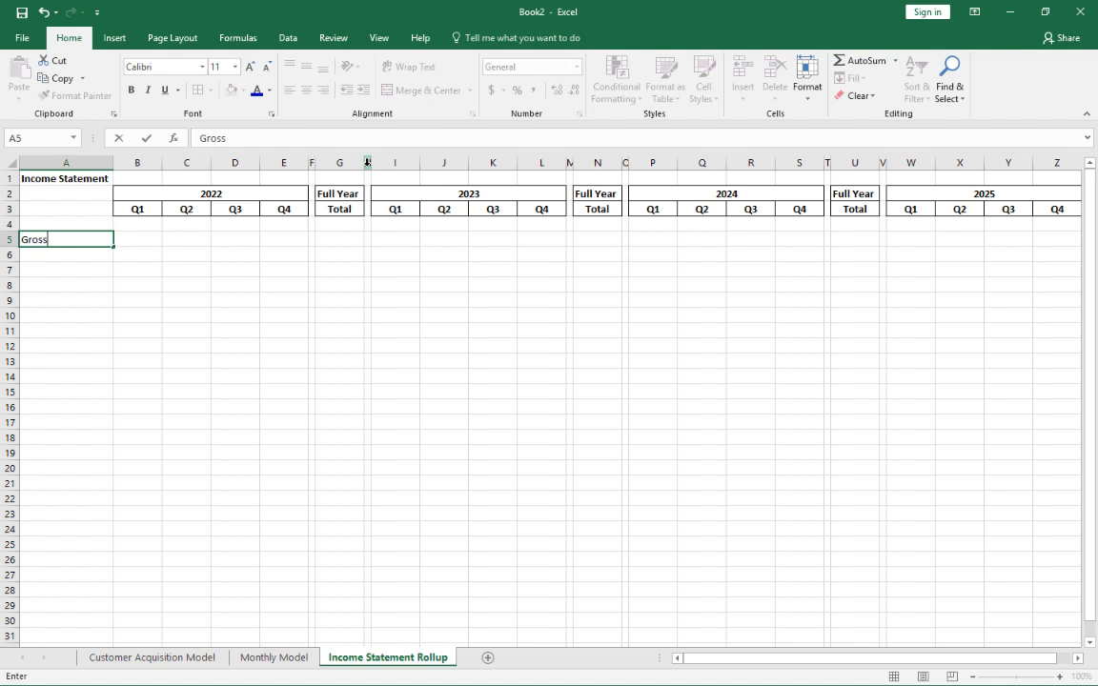
type(" Revenue")
key("Return")
type("Net")
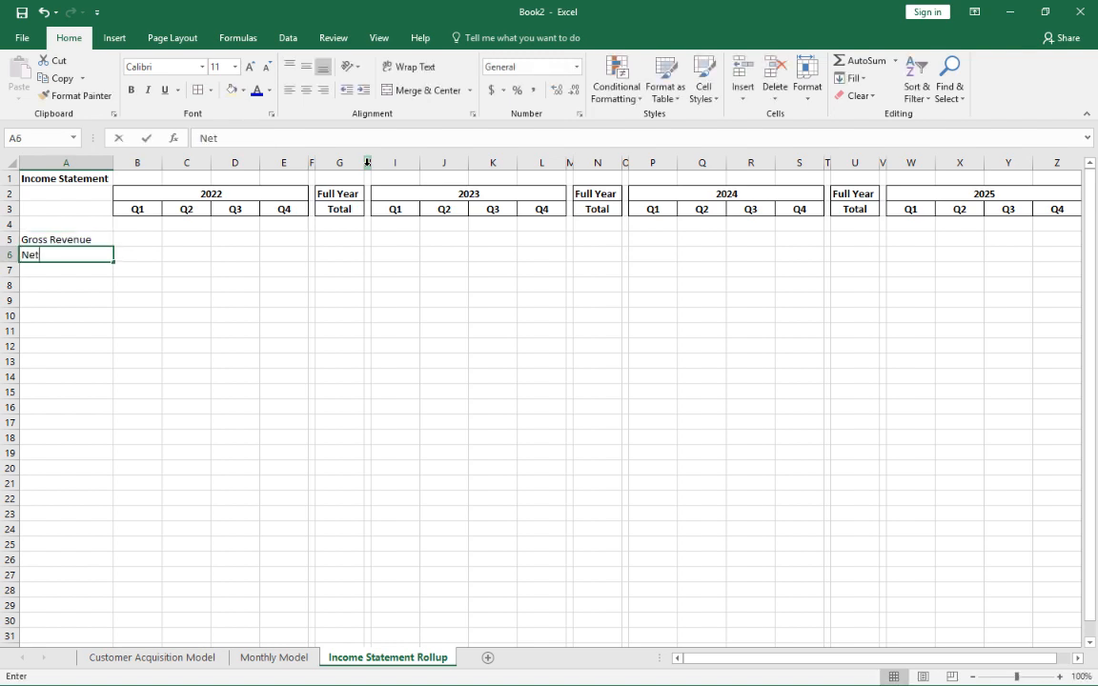
type(" Revenue")
key("Return")
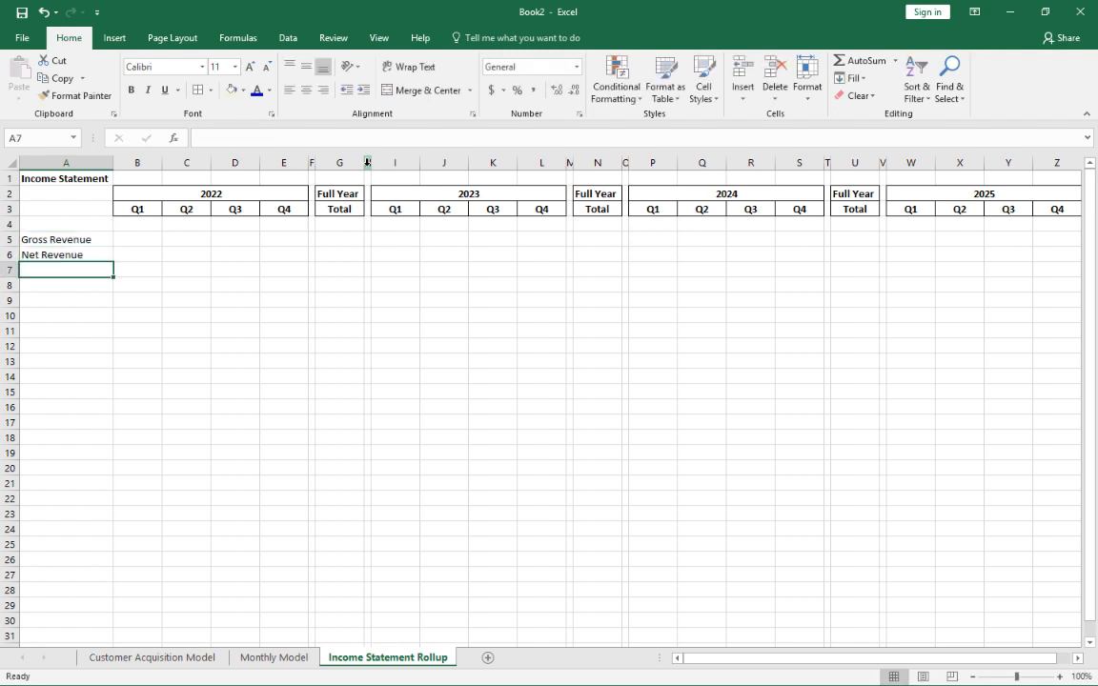
key("Up")
key("shift+space")
key("ctrl+b")
Enter the row labels "COGS" in A7 and "Gross Profit" in A8, and make row 8 bold
key("Down")
type("COGS")
key("Return")
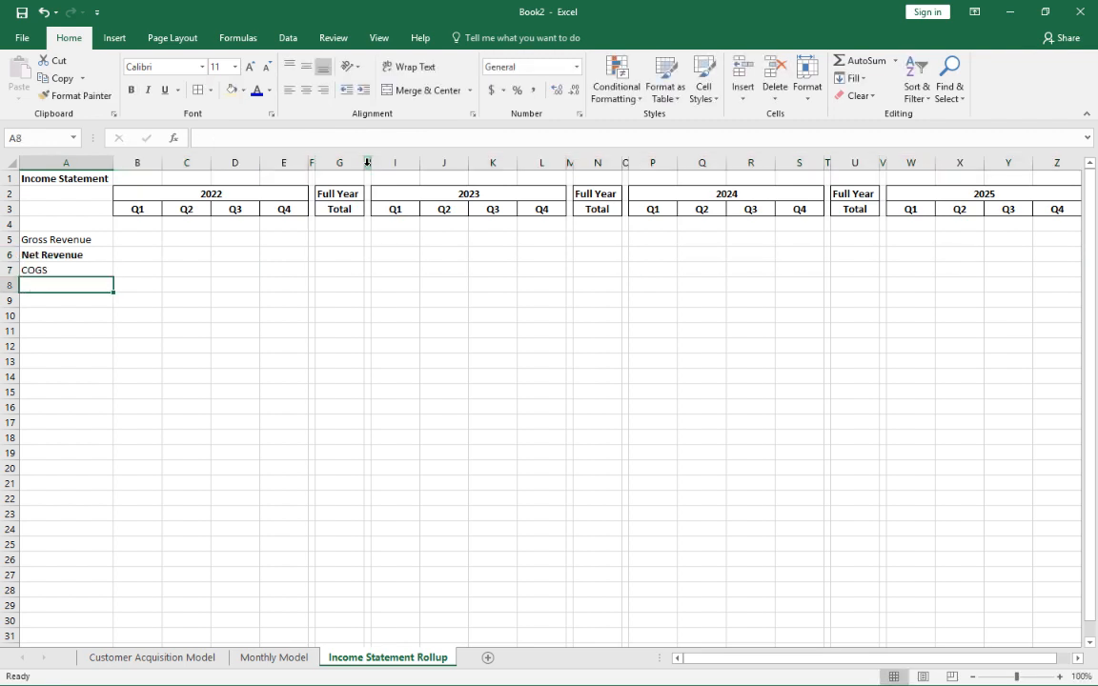
type("Gros")
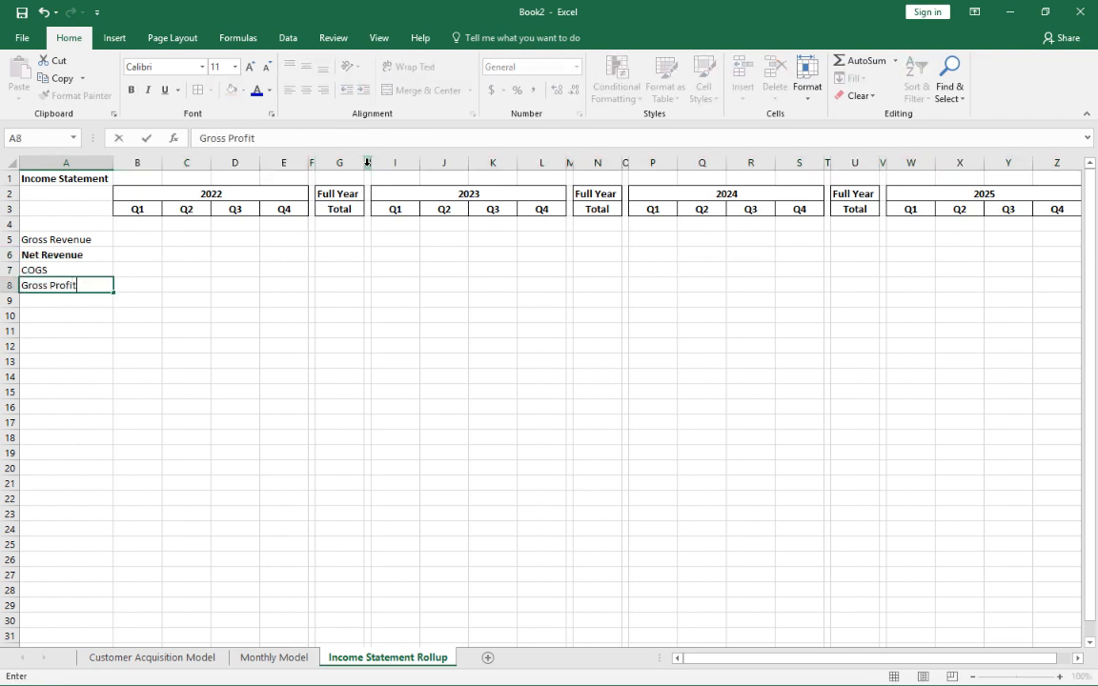
type("s Profit")
key("Return")
key("Up")
key("shift+space")
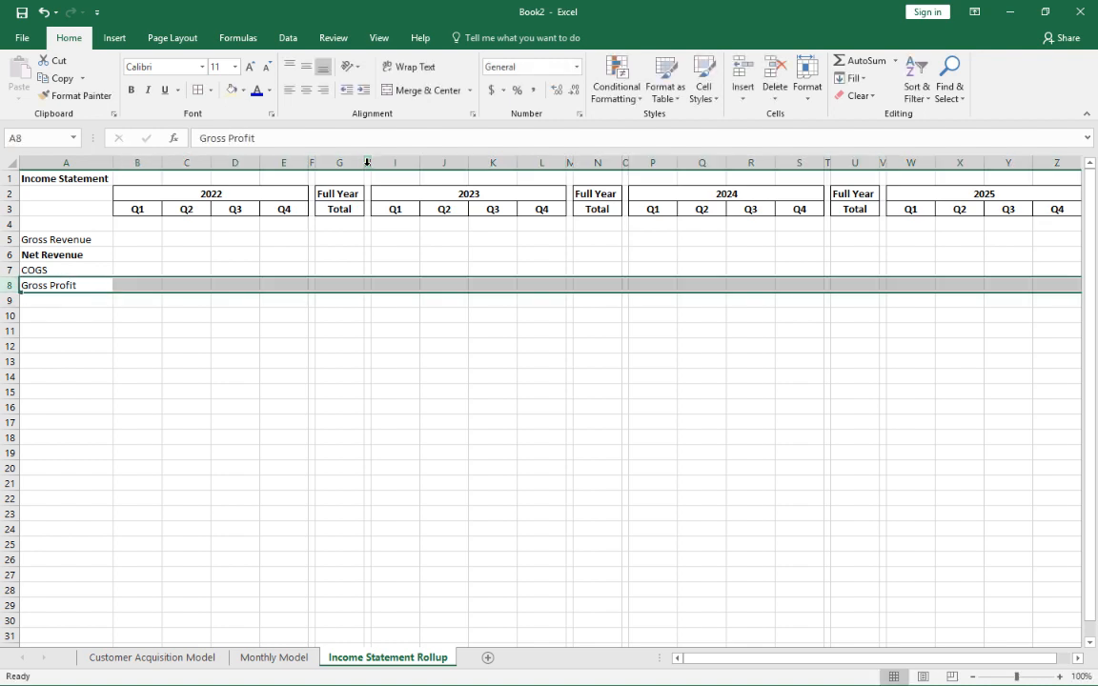
key("ctrl+b")
Enter the row label "Gross Margin %" in A9 and italicize the entire row
key("Down")
type("Gros")
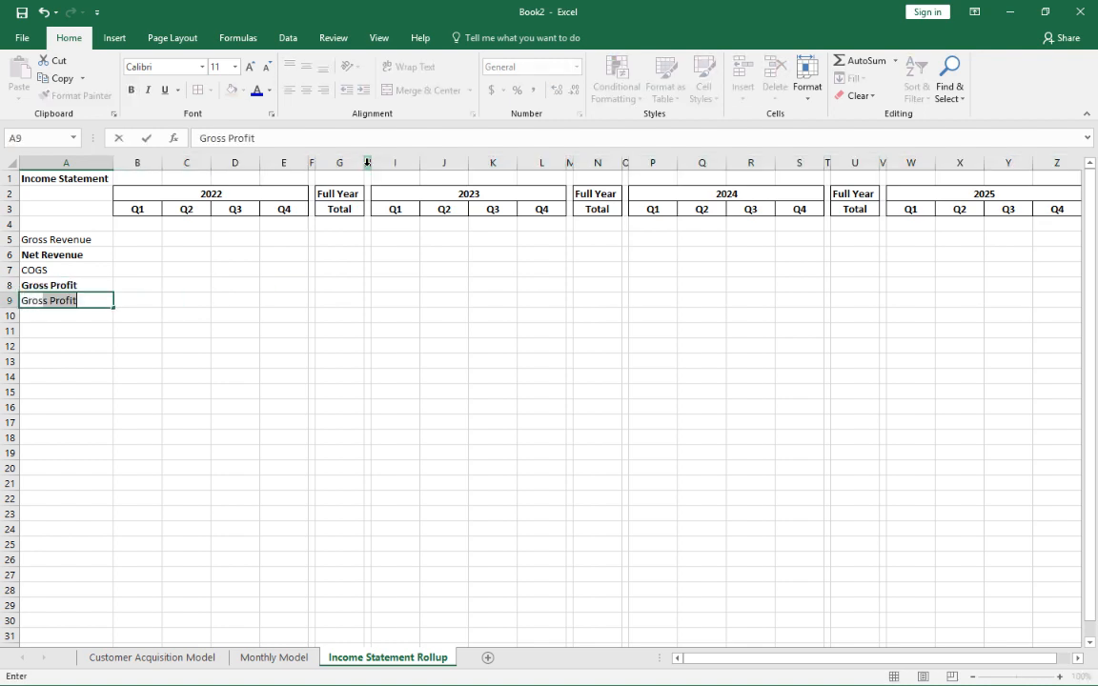
type("s Margin")
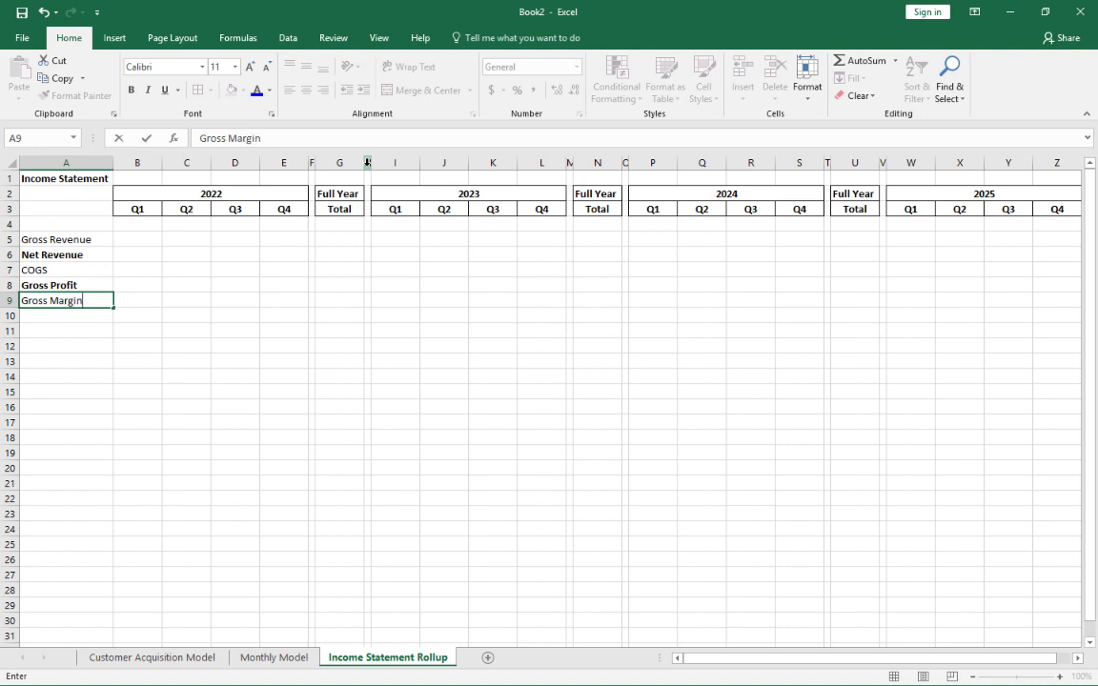
type(" %")
key("Return")
key("Up")
key("shift+space")
key("ctrl+i")
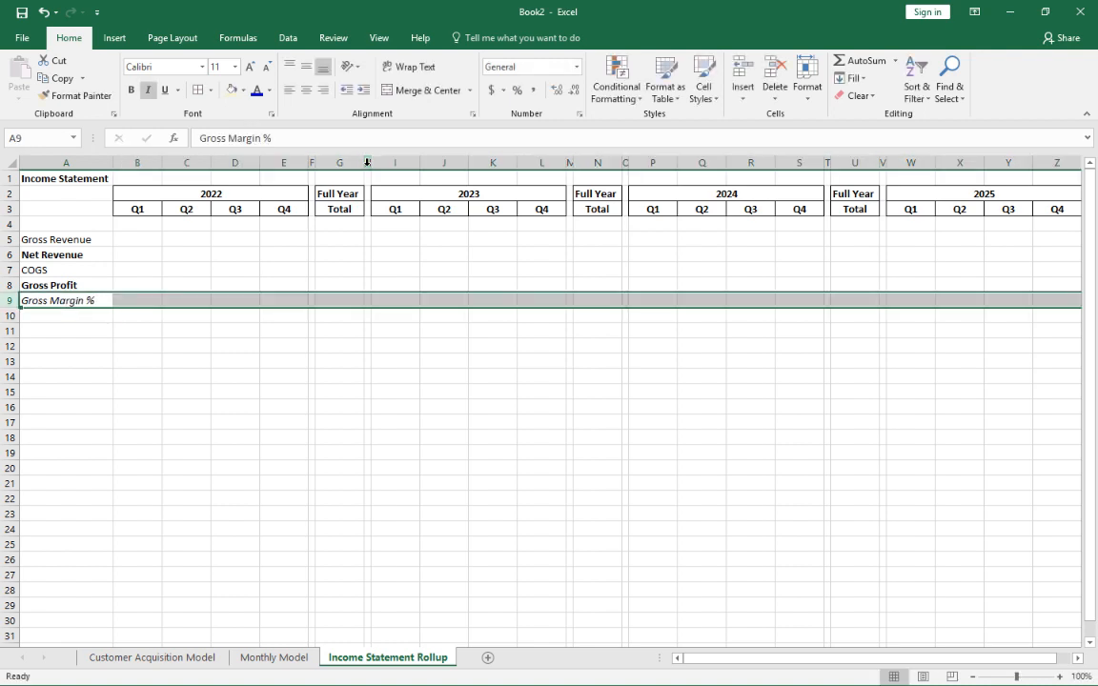
Enter an underlined "Operating Expenses" heading in A11 and autofit column A to its width
key("Down")
key("Down")
type("Op")
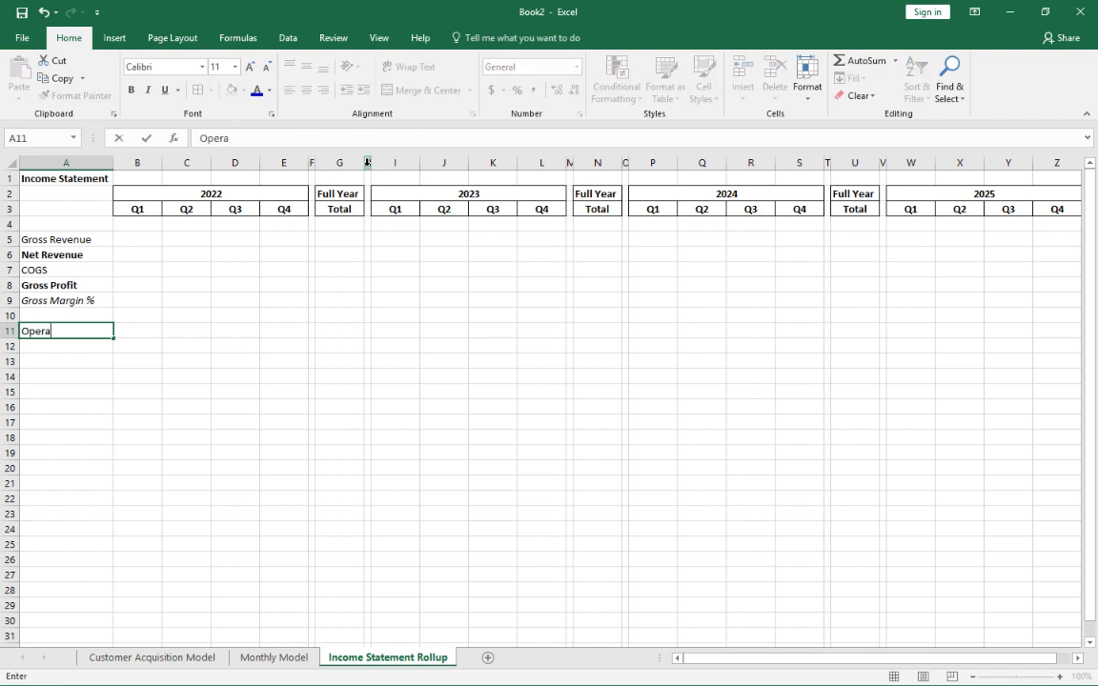
type("erating Expenses")
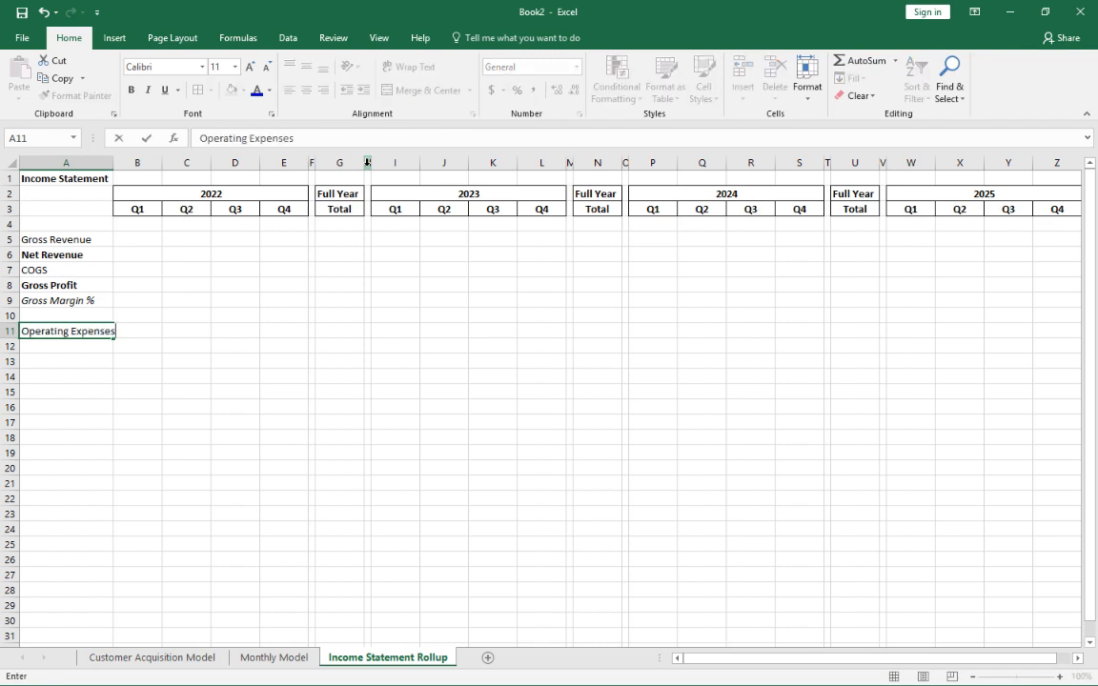
key("Return")
key("Up")
key("ctrl+u")
key("Down")
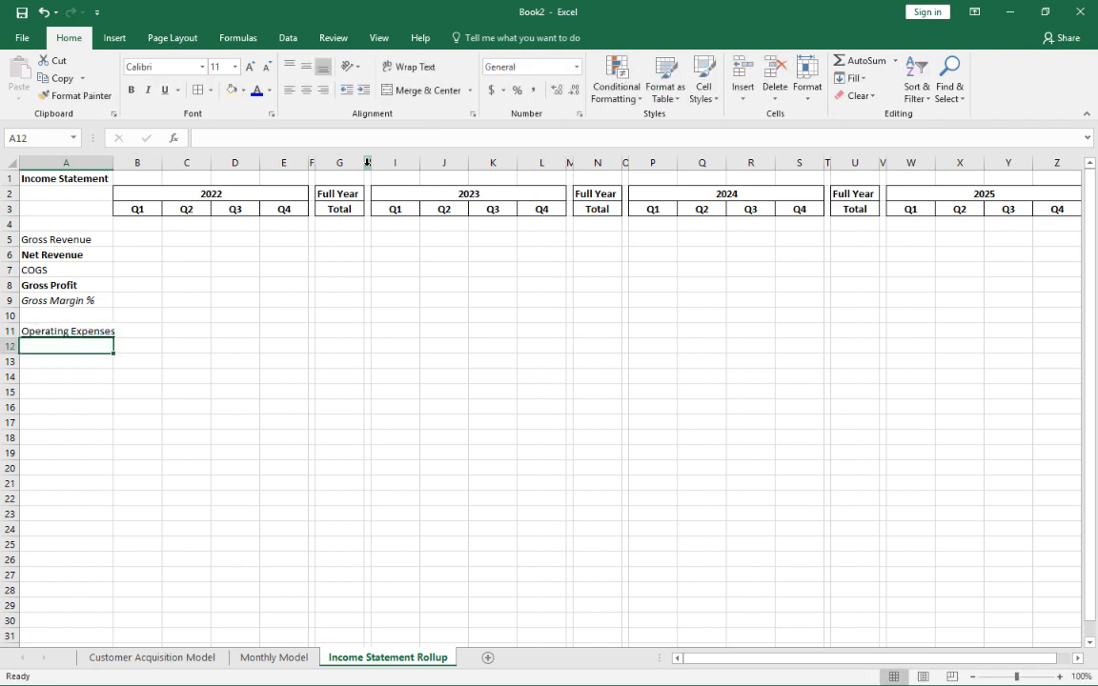
key("Up")
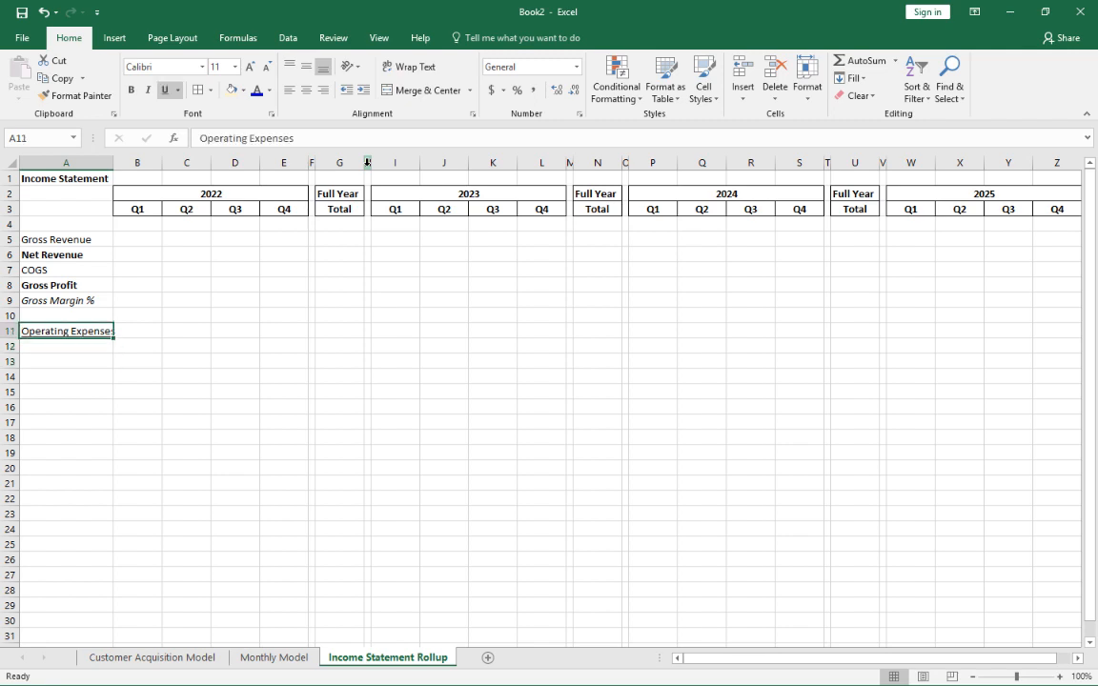
key("alt")
key("h")
key("o")
key("i")
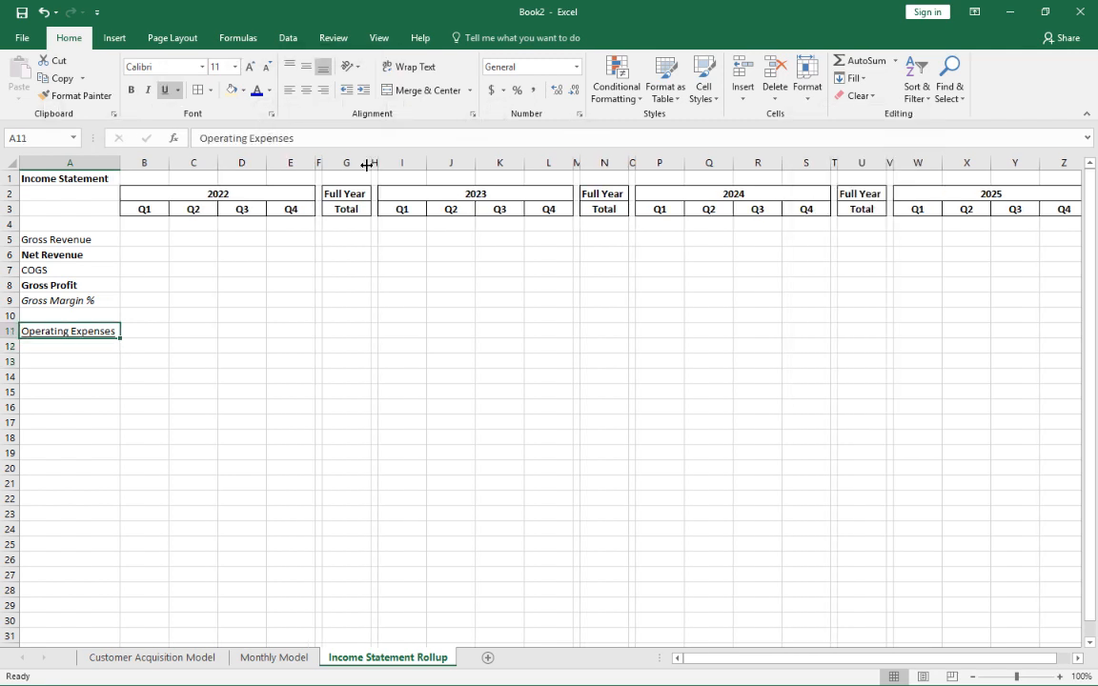
key("ctrl+u")
List the expense lines "Advertising", "Personnel" and "Other OPEX" in A12:A14
key("Down")
type("Adv")
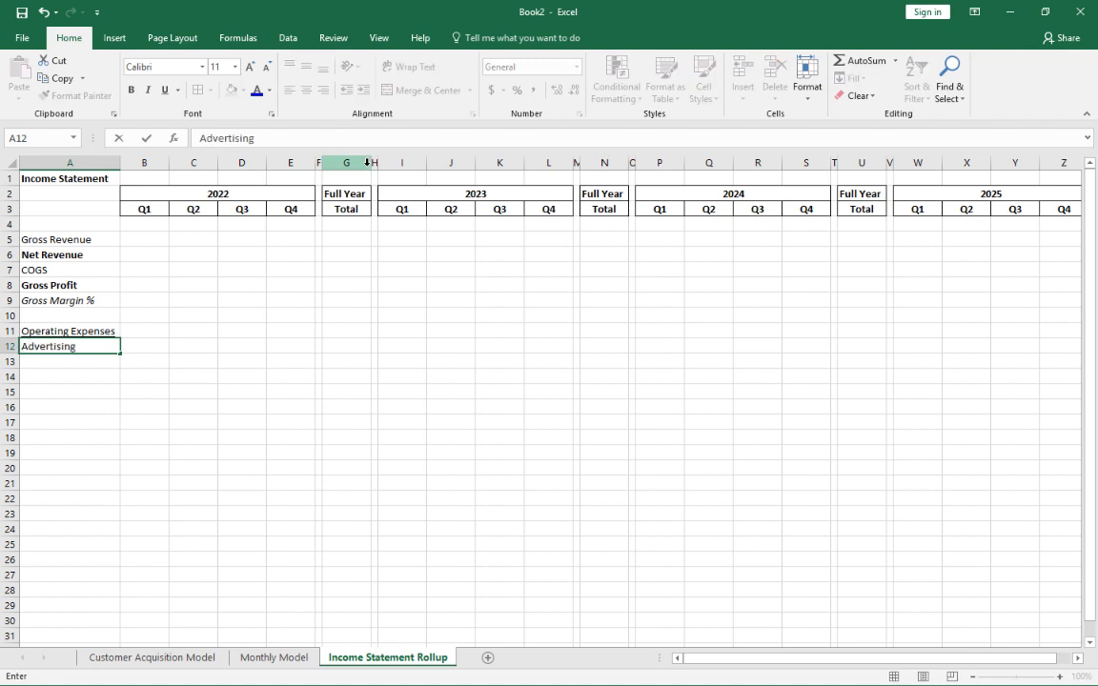
key("Return")
type("Personnel")
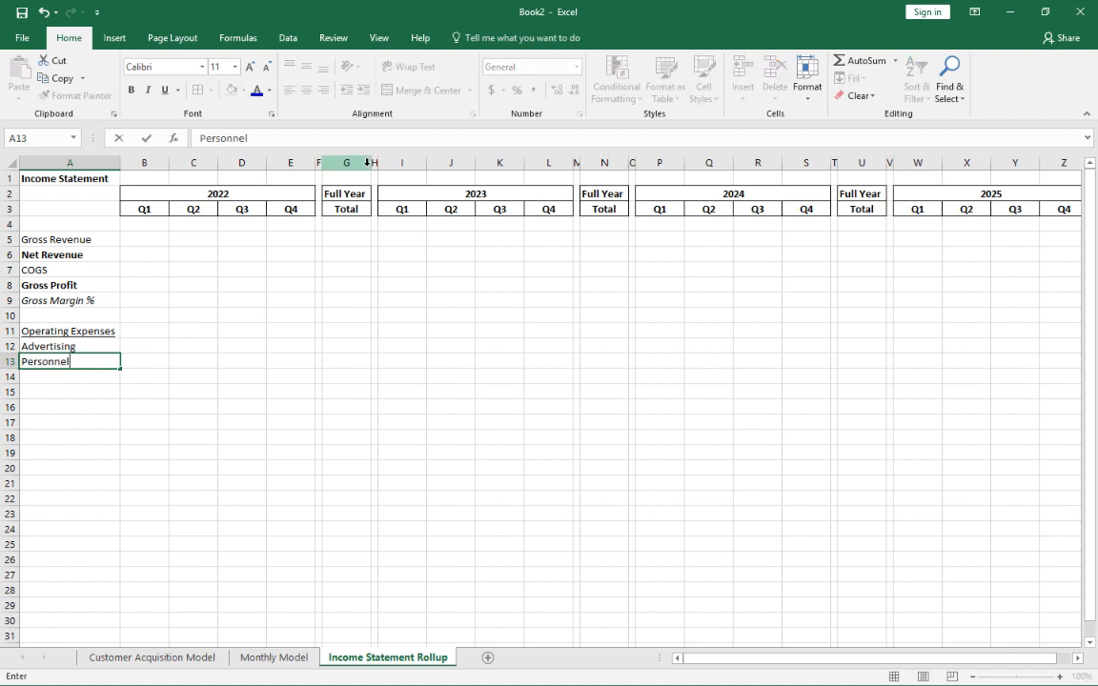
key("Return")
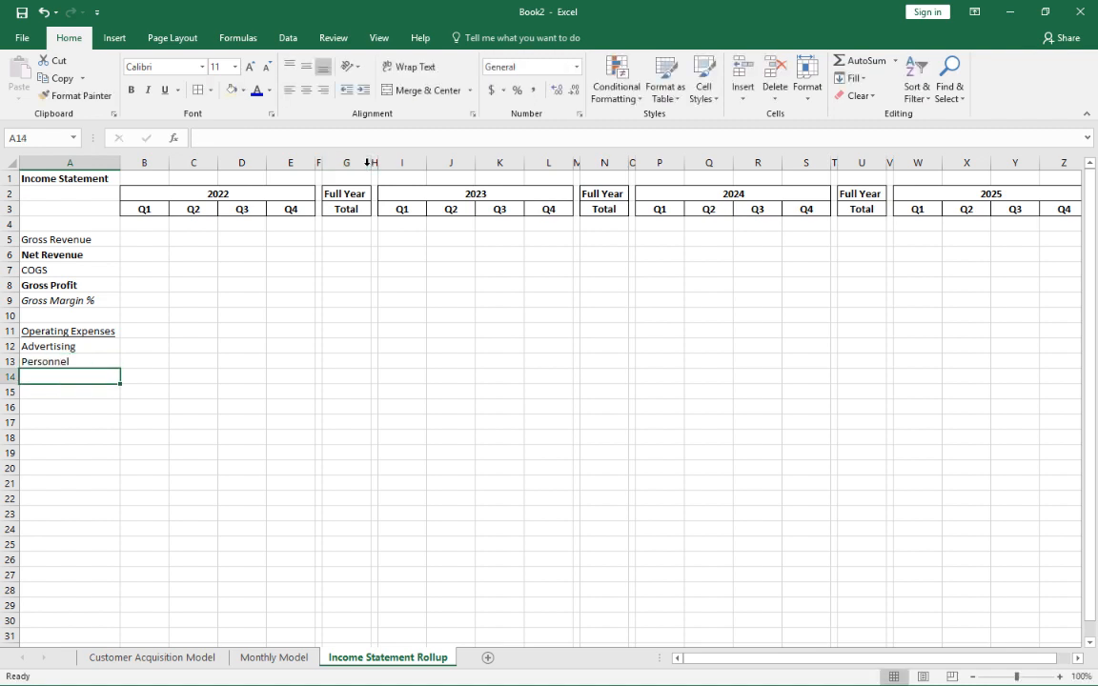
type("Other OPEX")
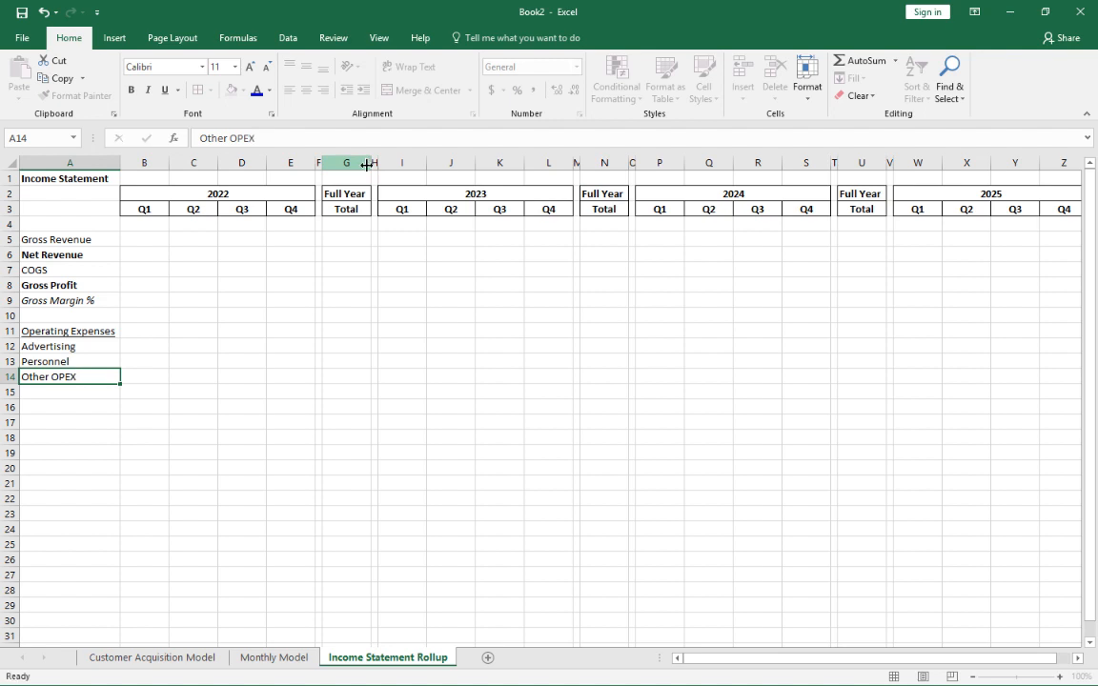
key("Return")
Enter the row label "Total OPEX" in A15 and make the entire row bold
type("Total ")
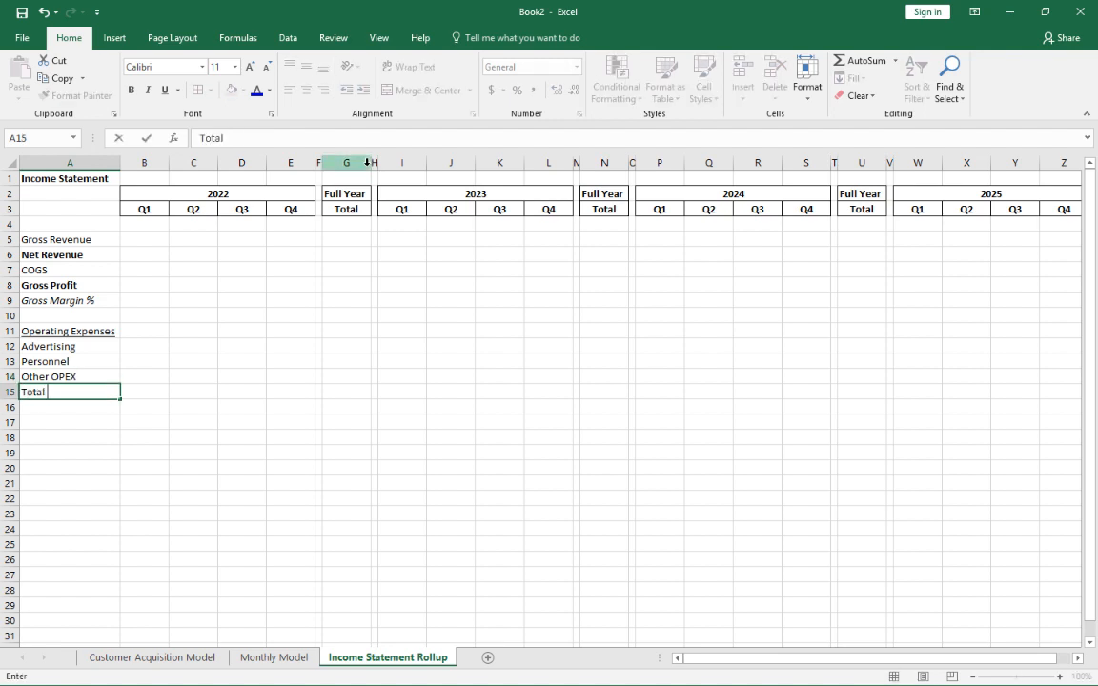
type("OPEX")
key("Return")
key("Up")
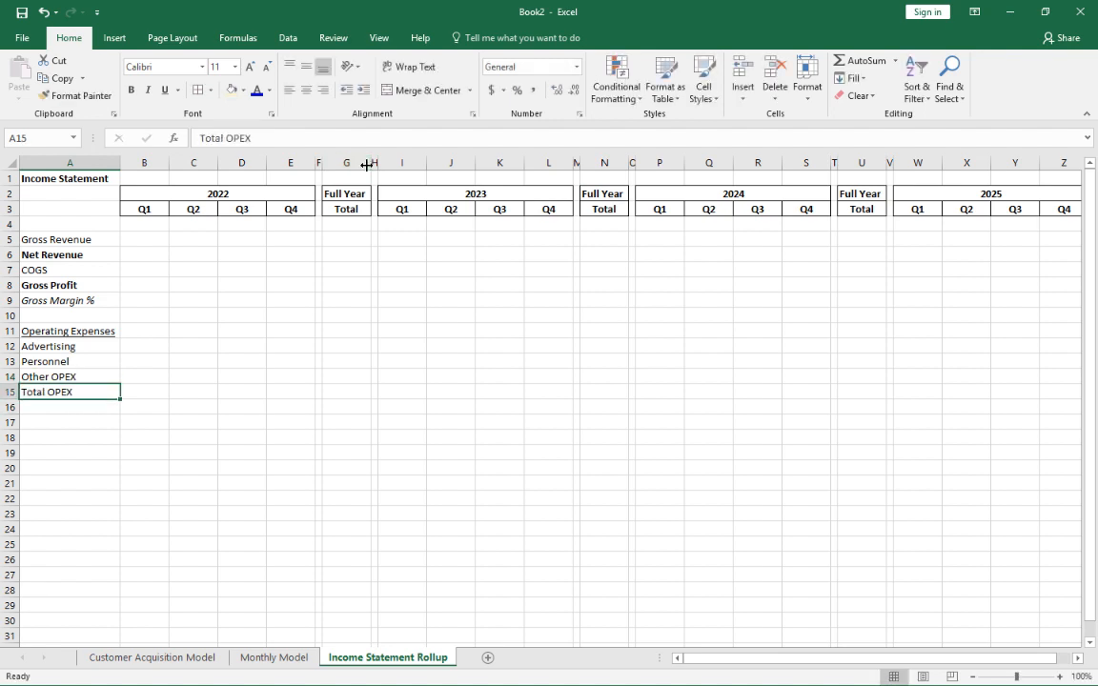
key("shift+space")
key("ctrl+b")
Enter the row label "Operating Income" in A17, leaving row 16 blank, and make row 17 bold
key("Down")
key("Down")
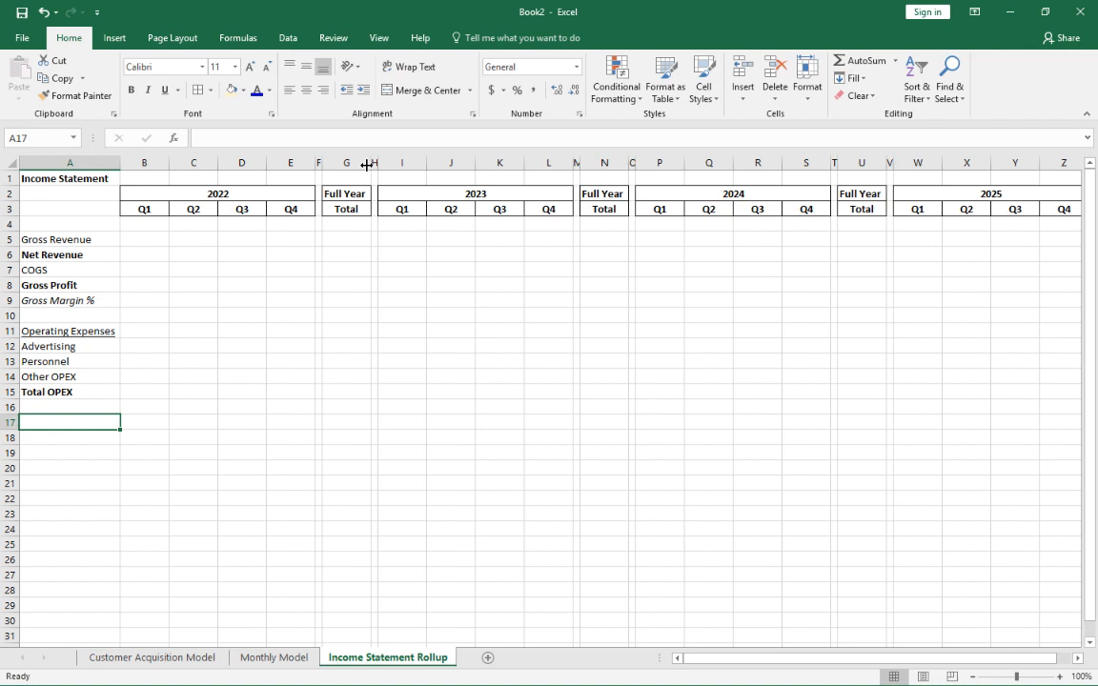
type("Operating")
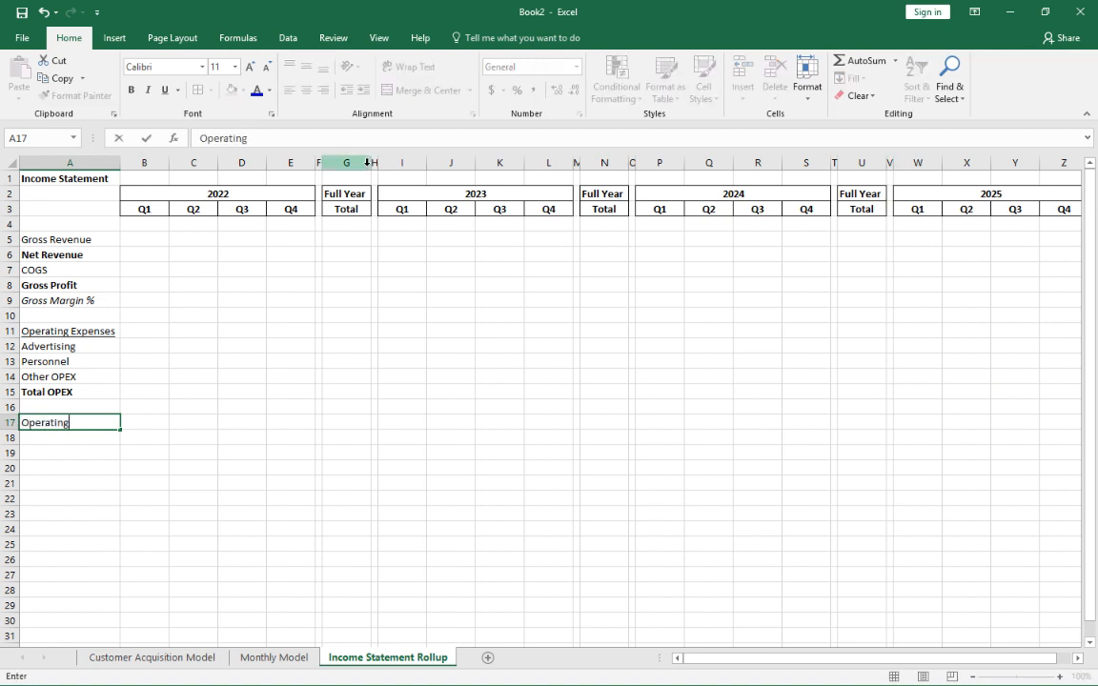
type(" Income")
key("Return")
key("Up")
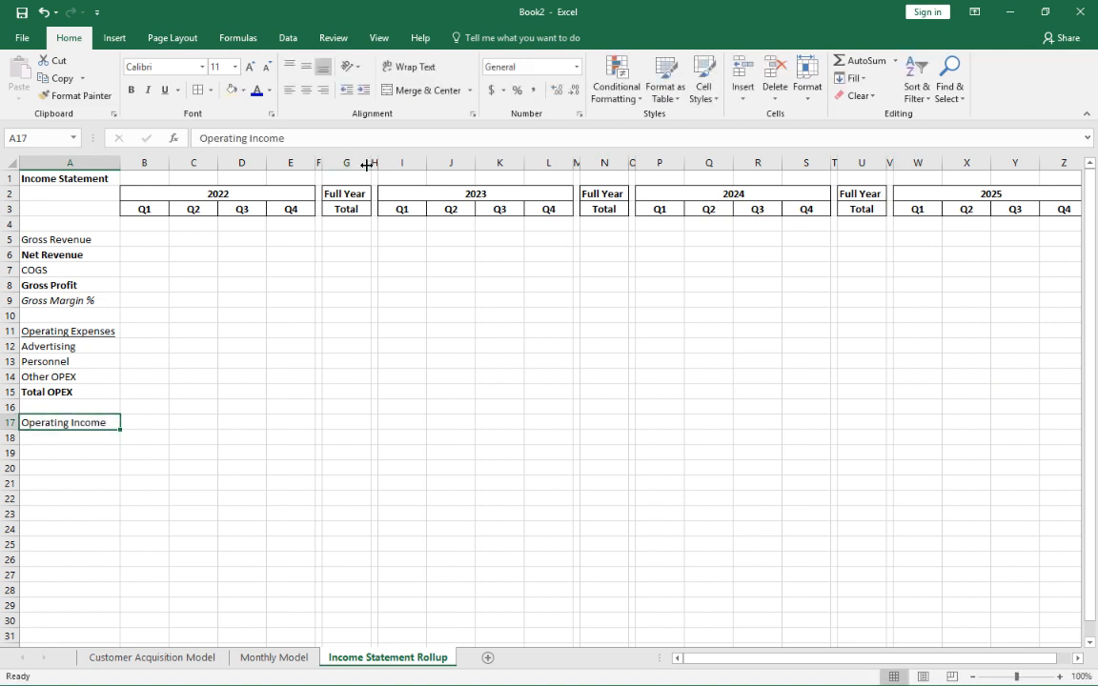
key("shift+space")
key("ctrl+b")
key("Down")
key("Down")
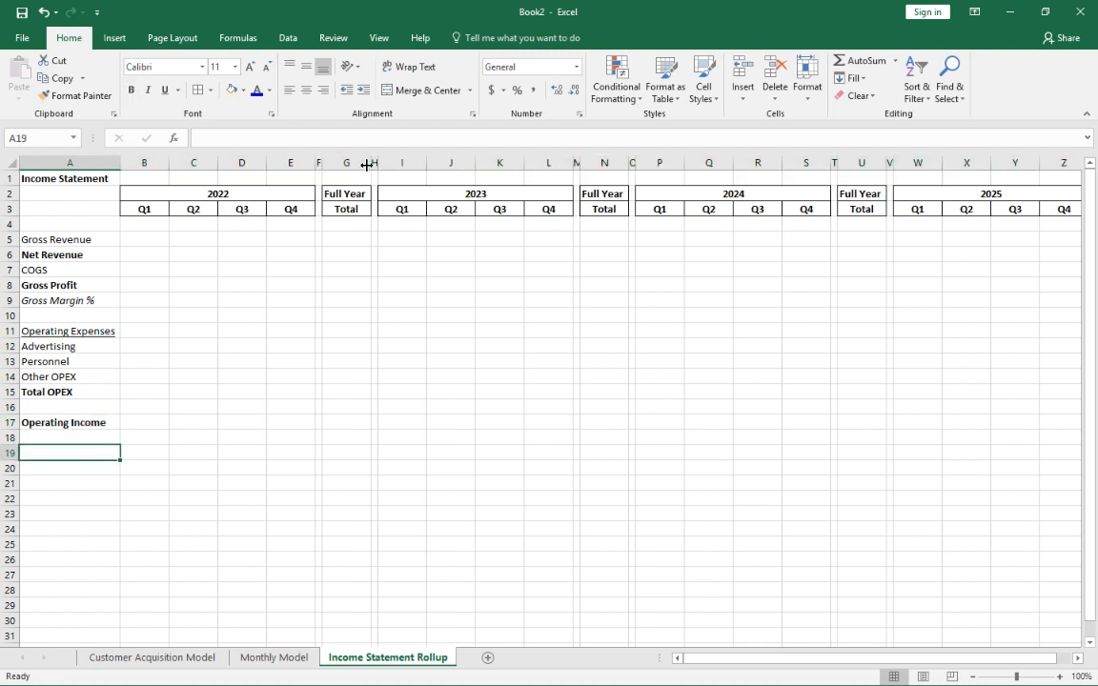
Enter the row label "Operating Income" in A18 and italicize the entire row
key("Up")
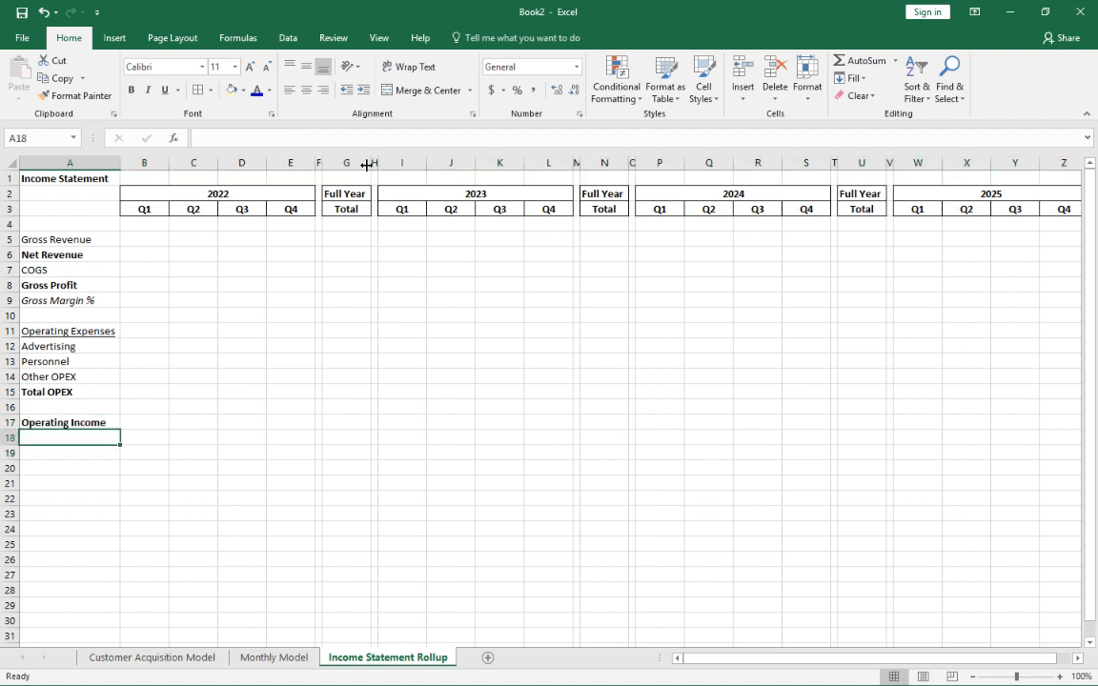
type("Operating ")
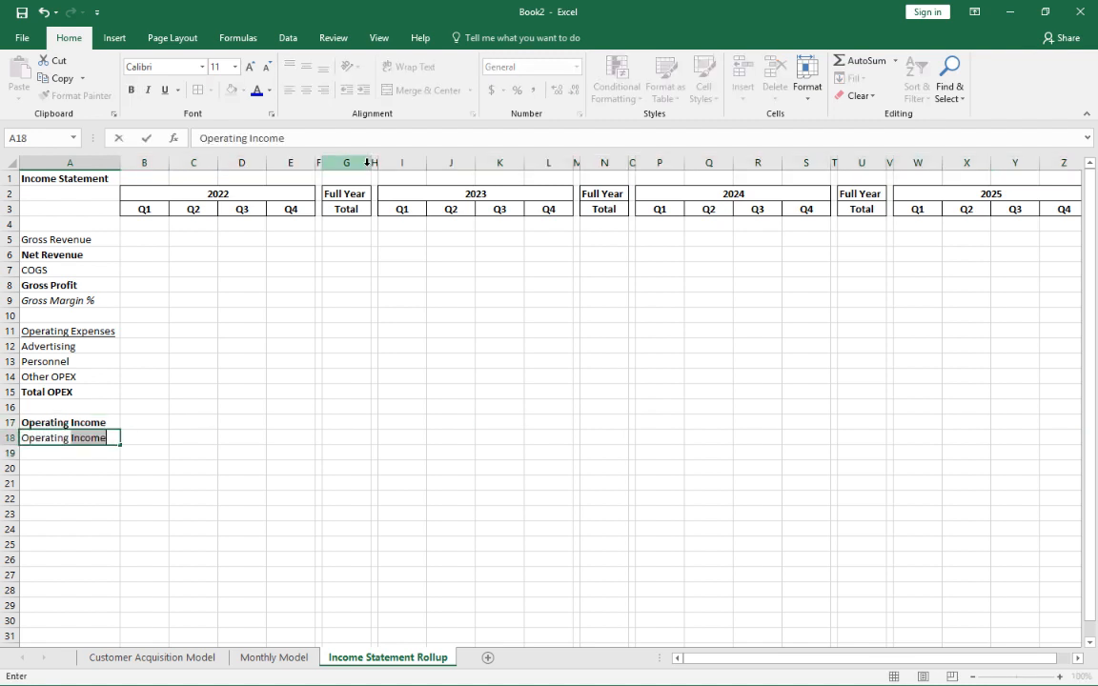
type("Income")
key("Return")
key("Up")
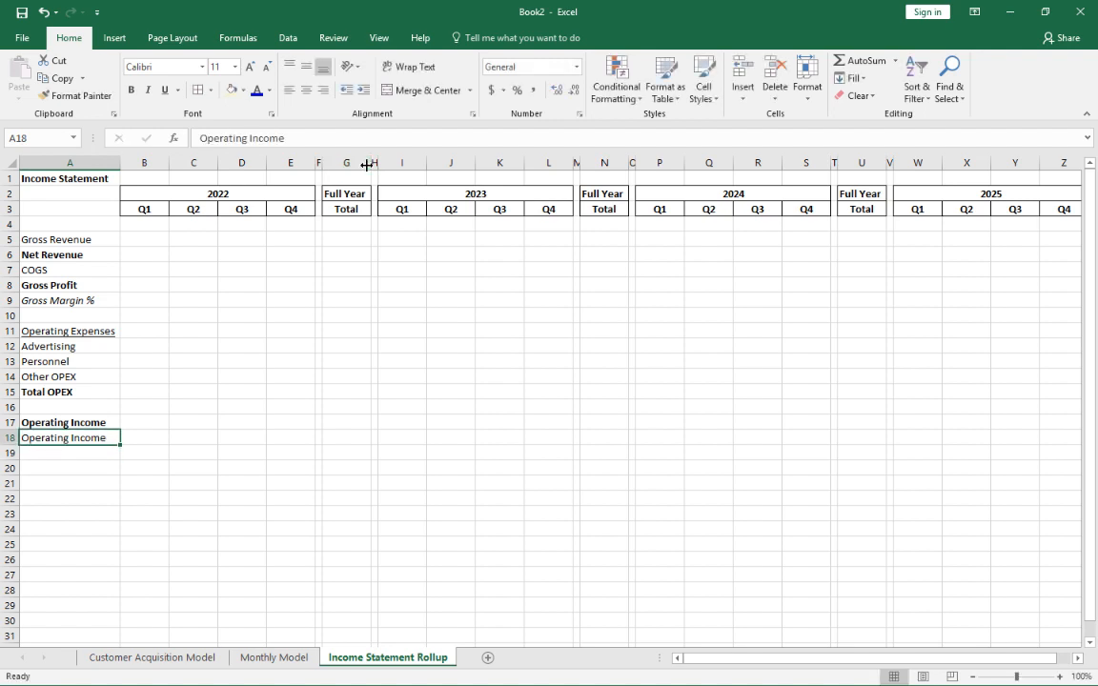
key("shift+space")
key("ctrl+i")
Enter the row label "Starting Cash" in A20, leaving row 19 blank
key("Down")
key("Down")
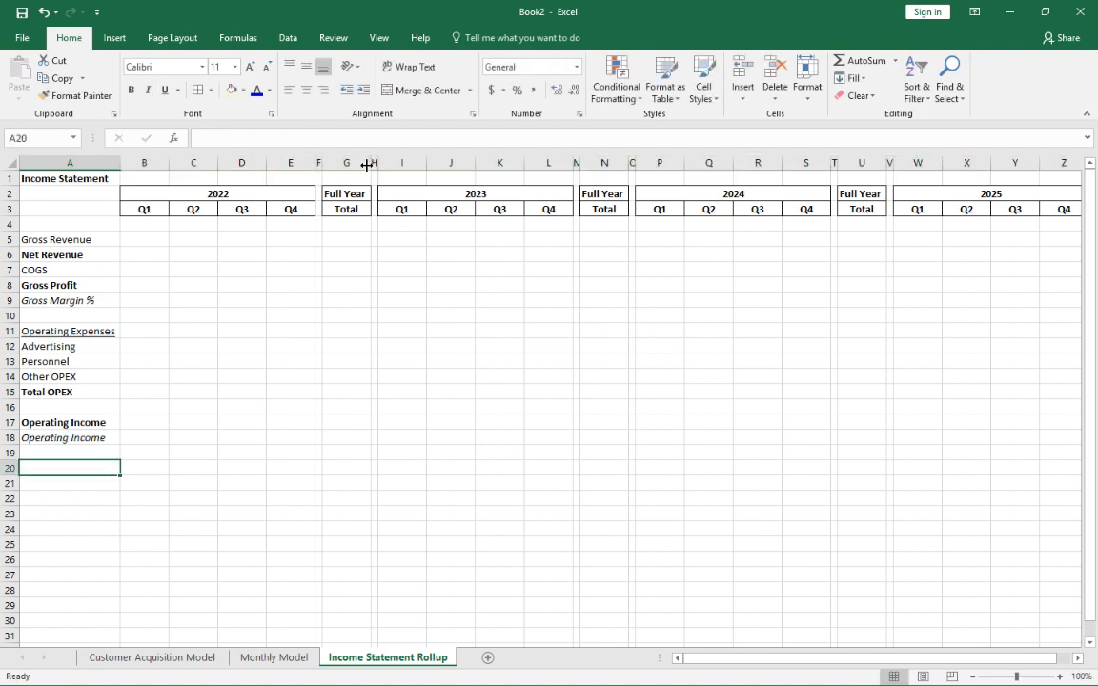
type("C")
type("tart")
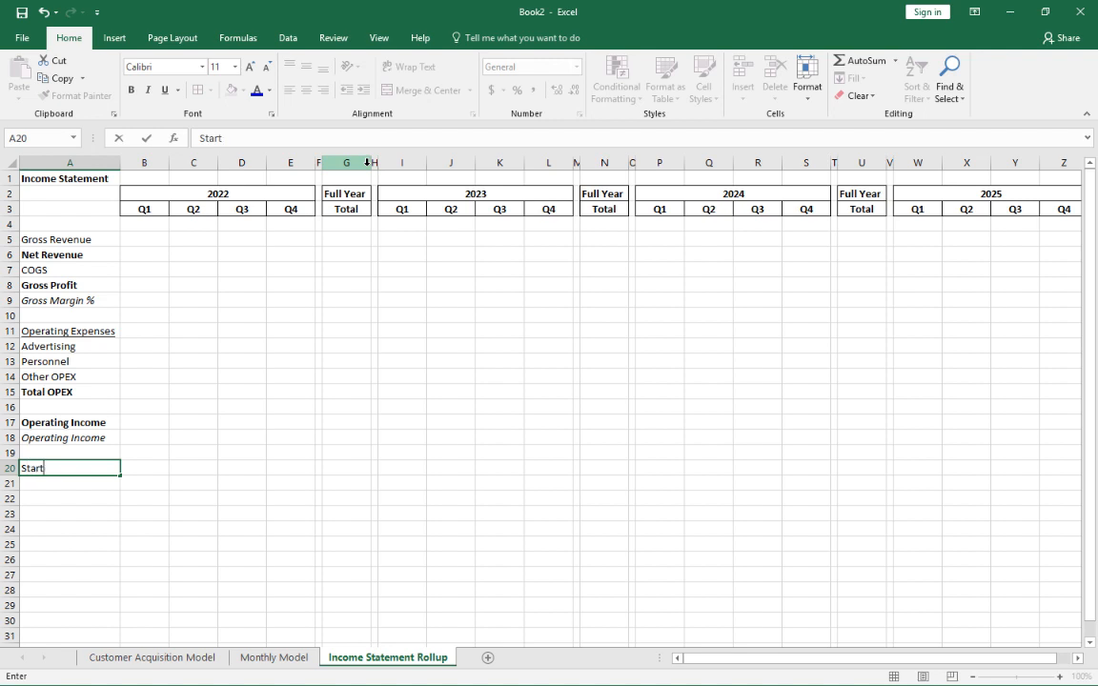
type("ing Cash")
key("Tab")
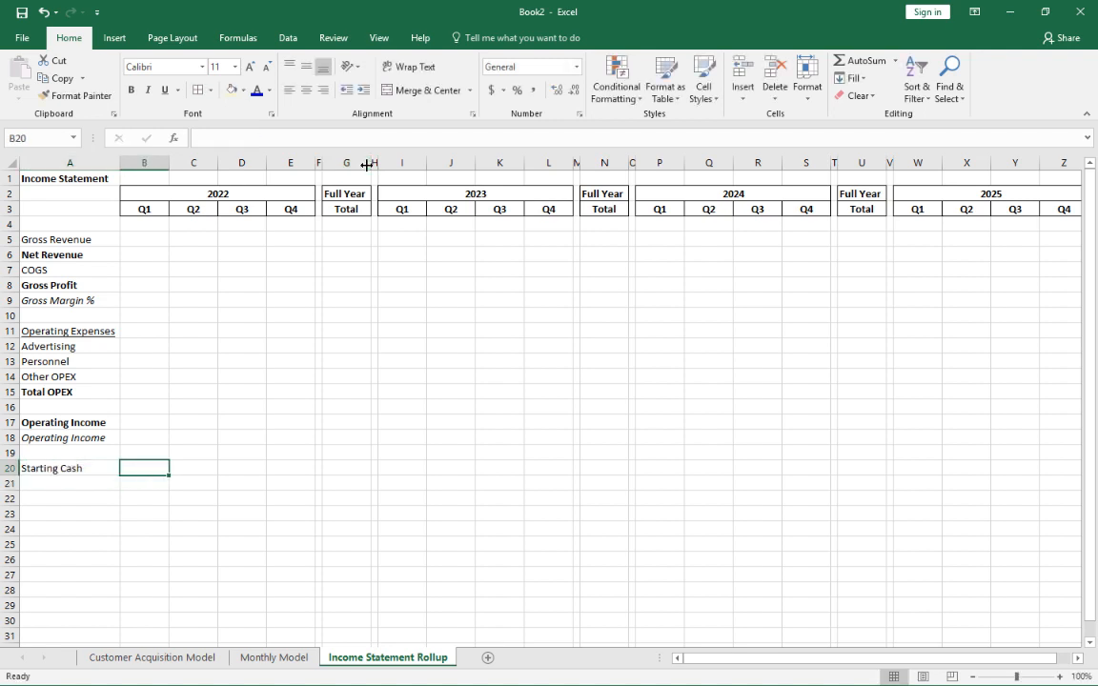
Fill B20 with light gold and enter 3000000 as the starting cash
left_click(243, 90)
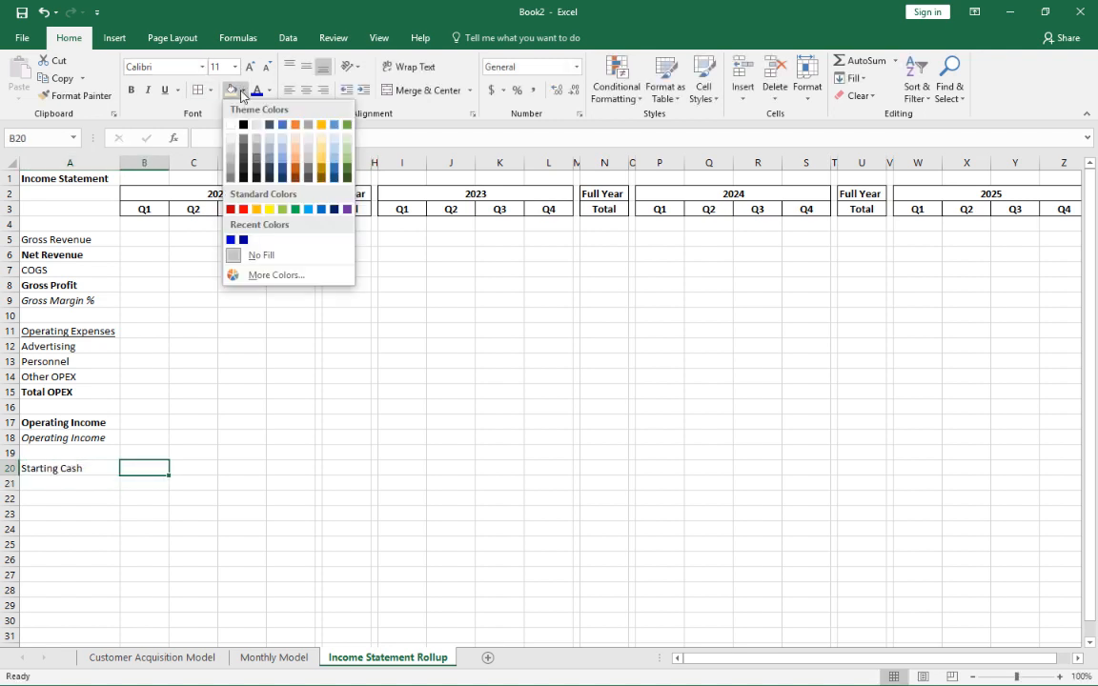
left_click(321, 150)
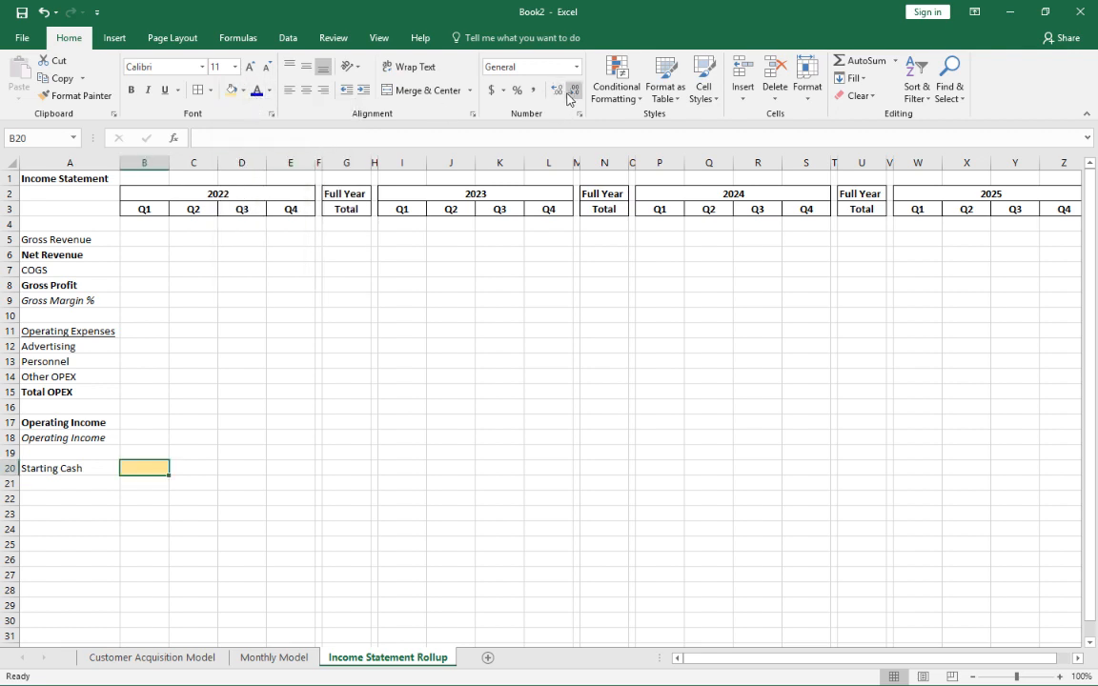
type("3000")
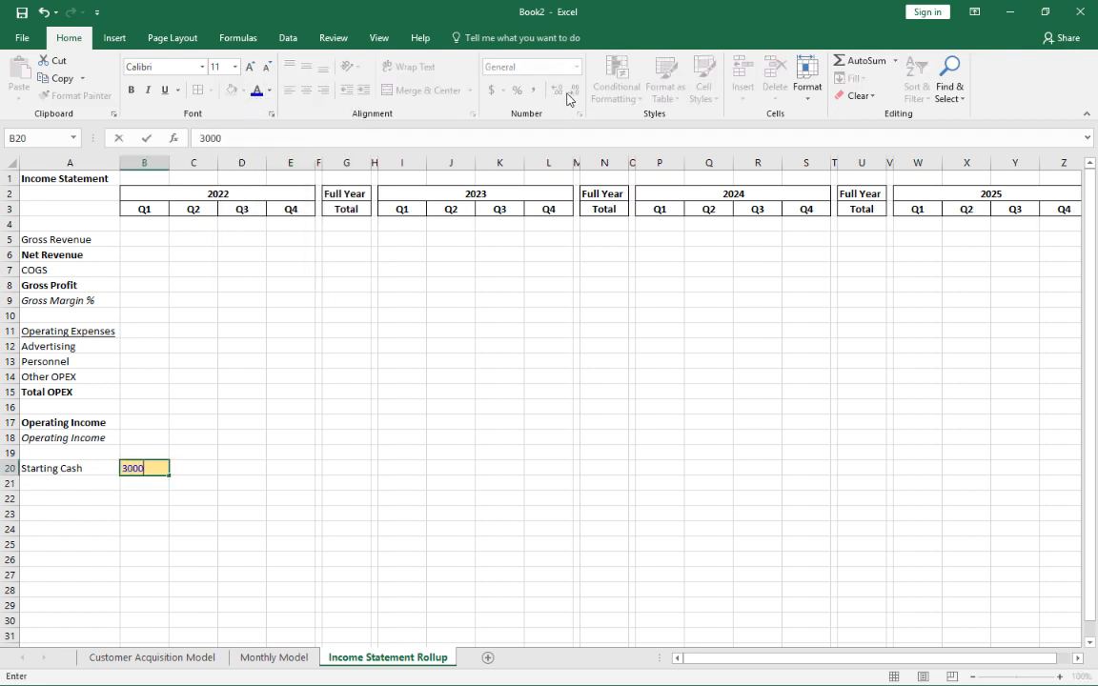
type("000")
key("Return")
key("Up")
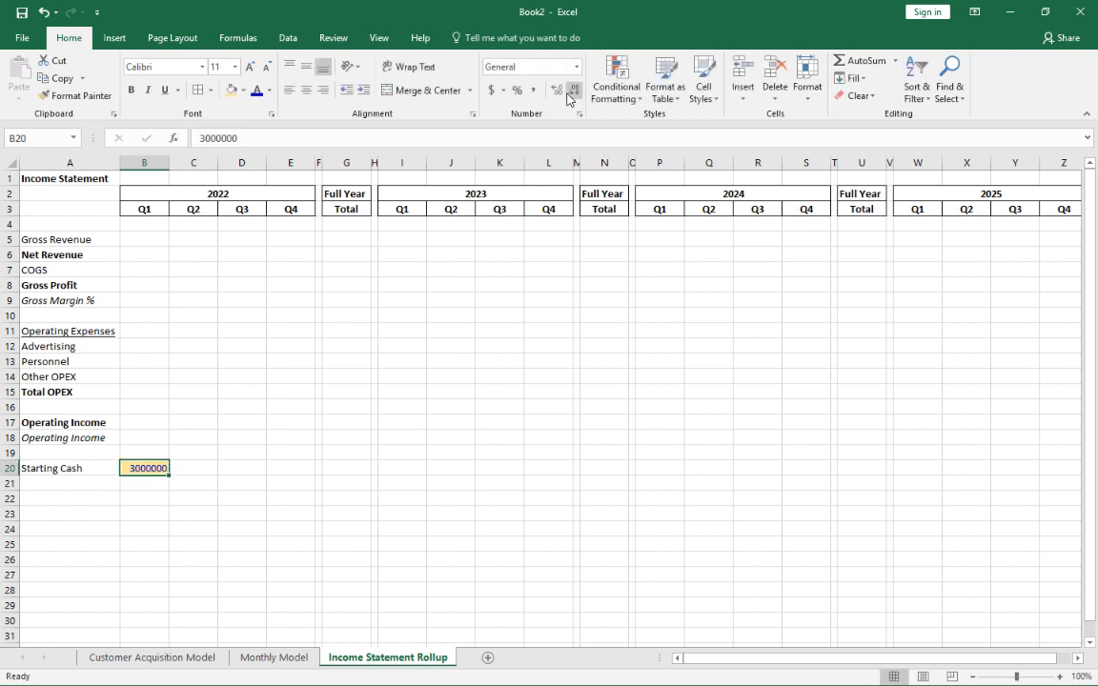
Format the starting cash in B20 in comma style without decimals and autofit column B
key("alt+h")
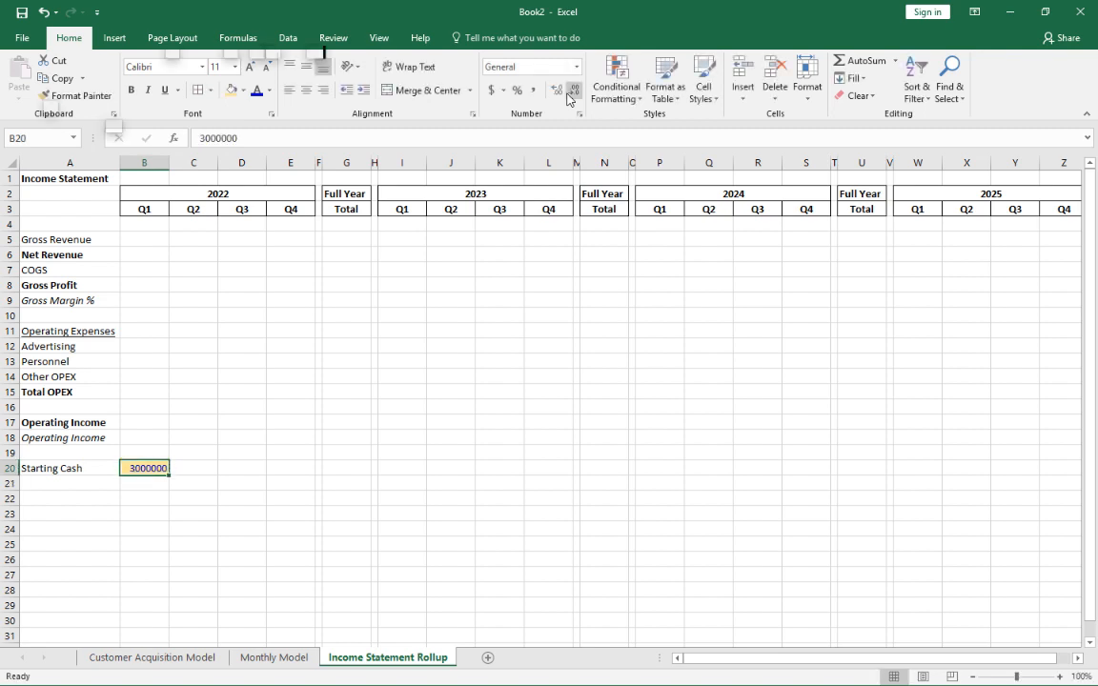
key("k")
key("alt+h")
key("9")
left_click(570, 92)
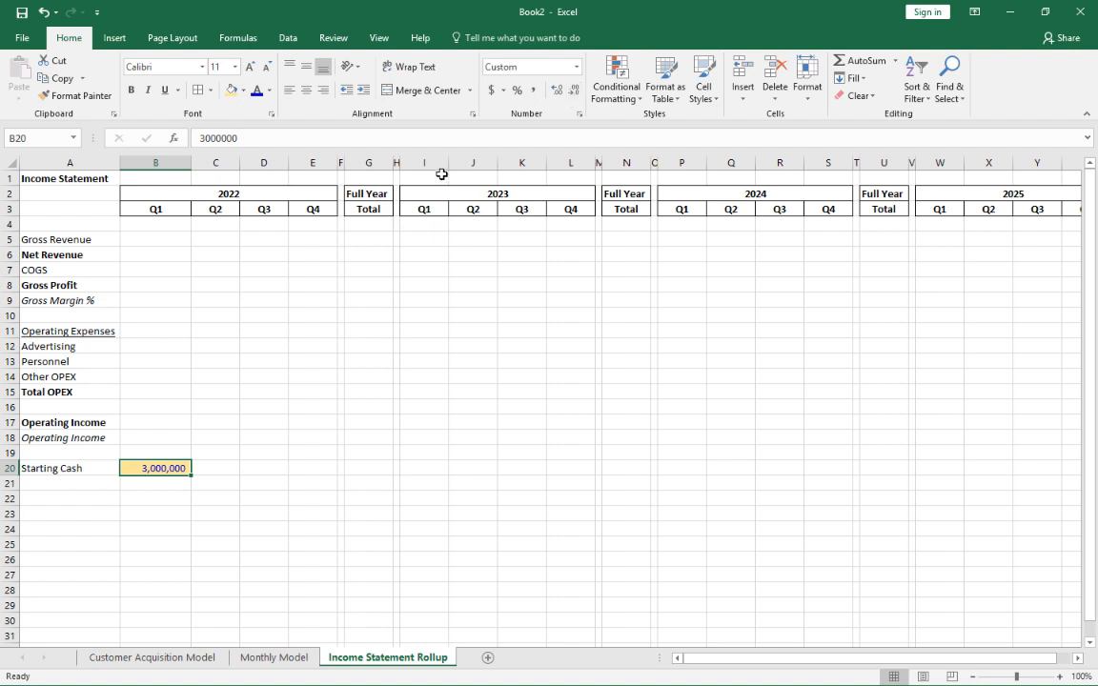
double_click(188, 163)
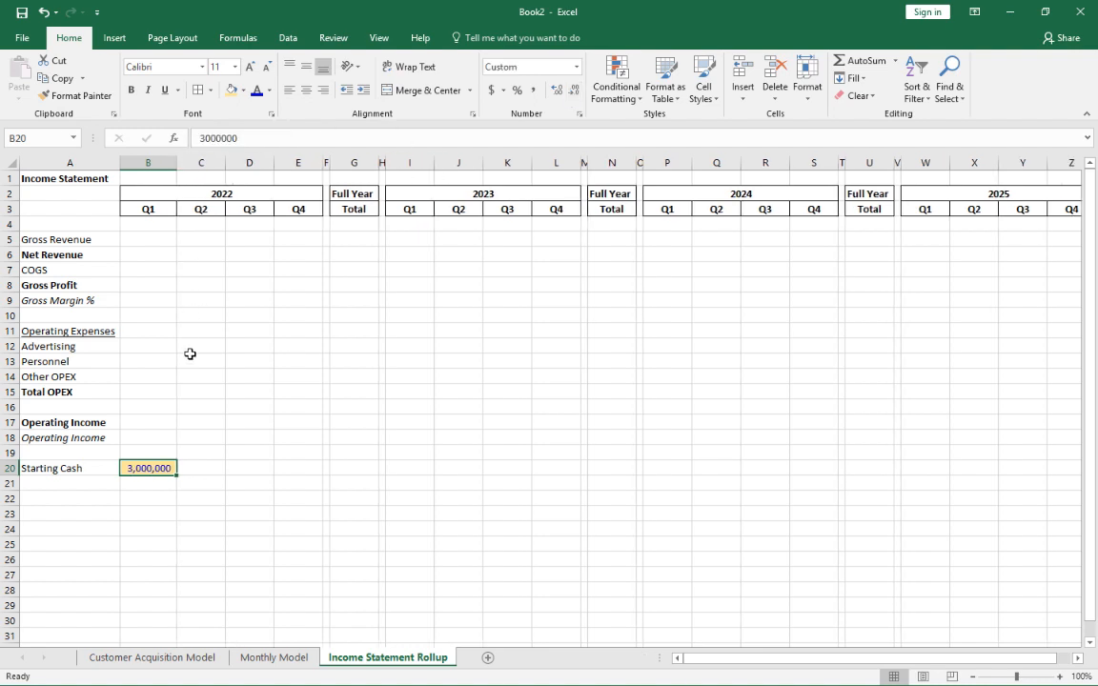
Enter the row label "Cash Balance" in A21
left_click(60, 484)
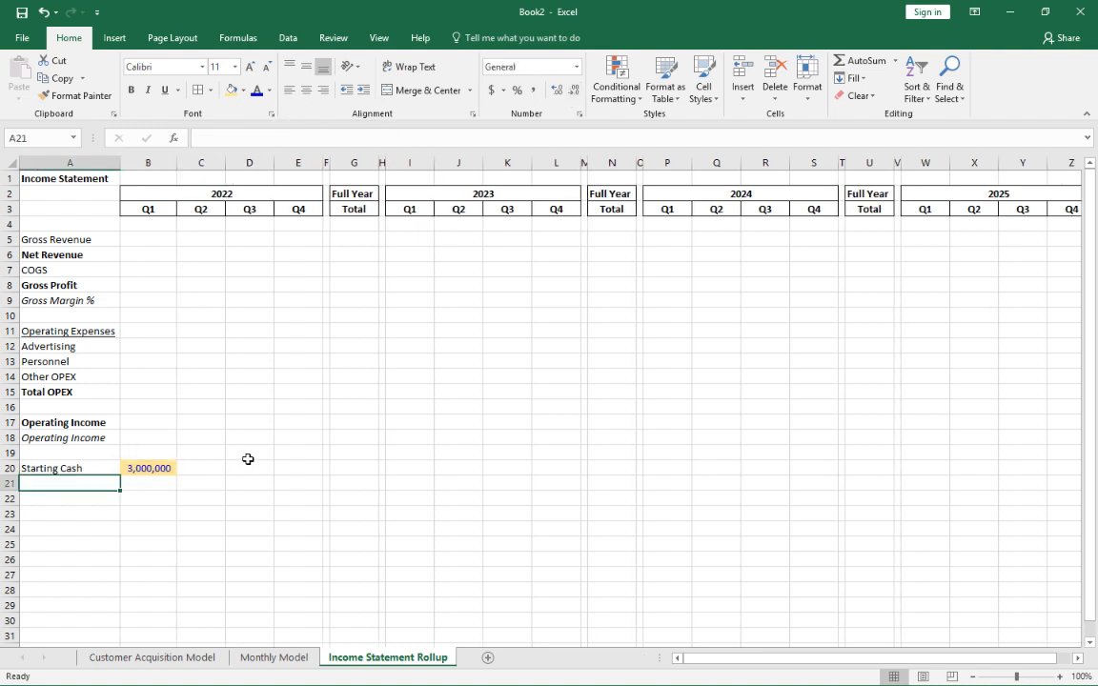
type("Cash Balan")
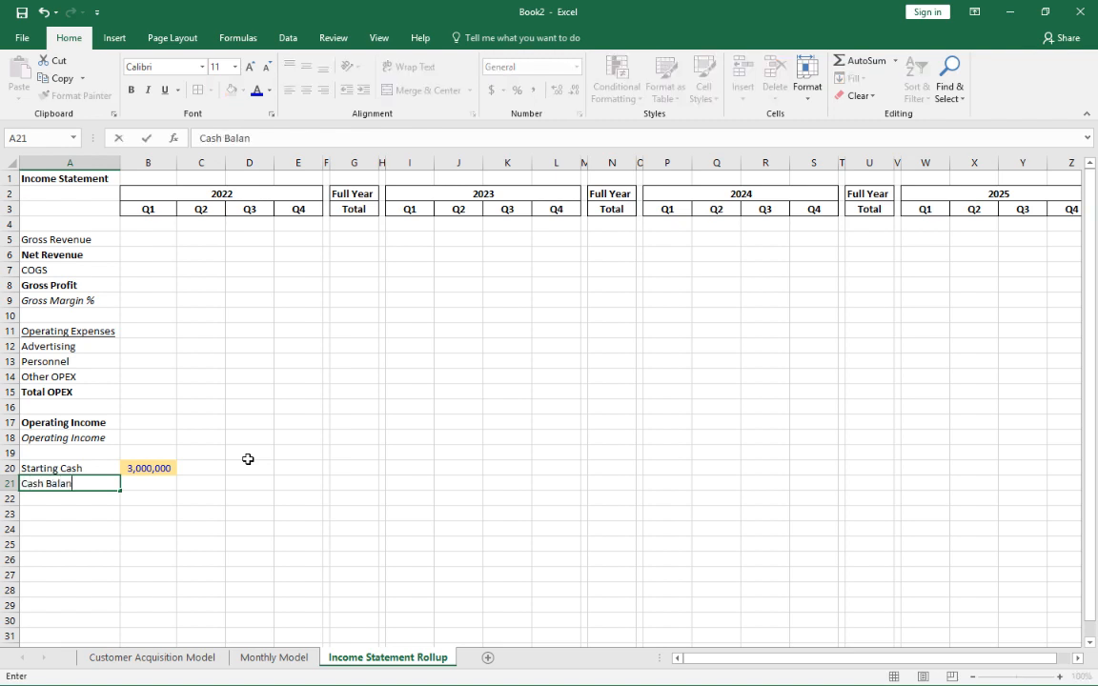
key("Return")
key("Up")
key("Up")
key("Up")
key("Right")
key("Right")
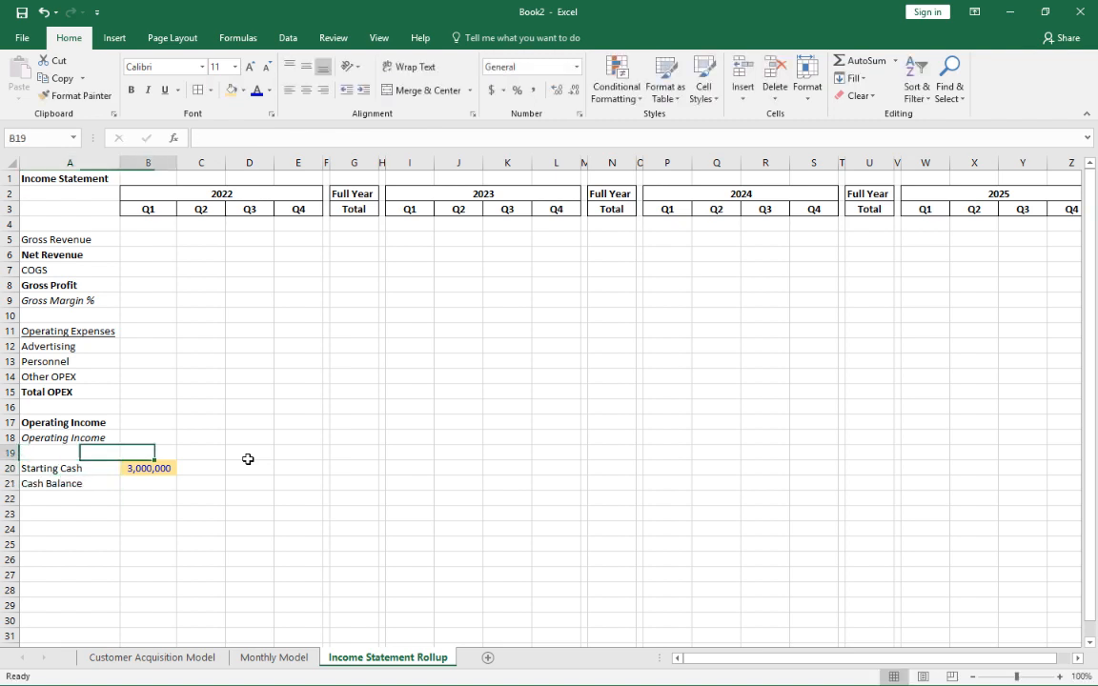
key("Down")
key("Right")
key("Right")
key("Right")
key("Right")
key("Right")
key("Right")
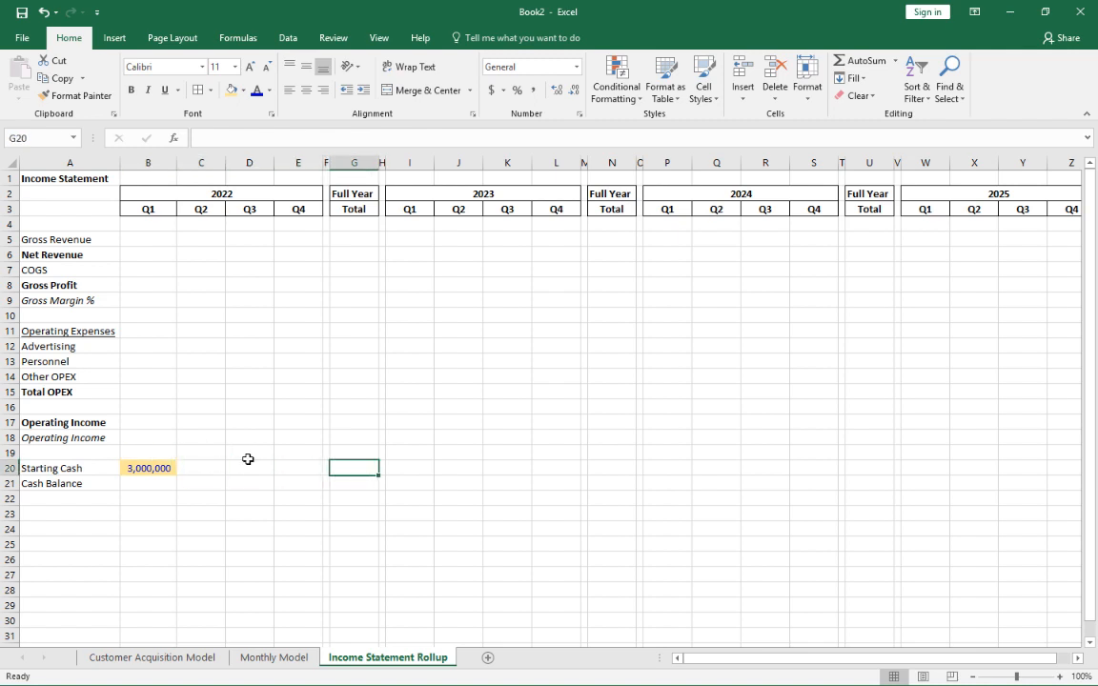
key("Right")
key("Right")
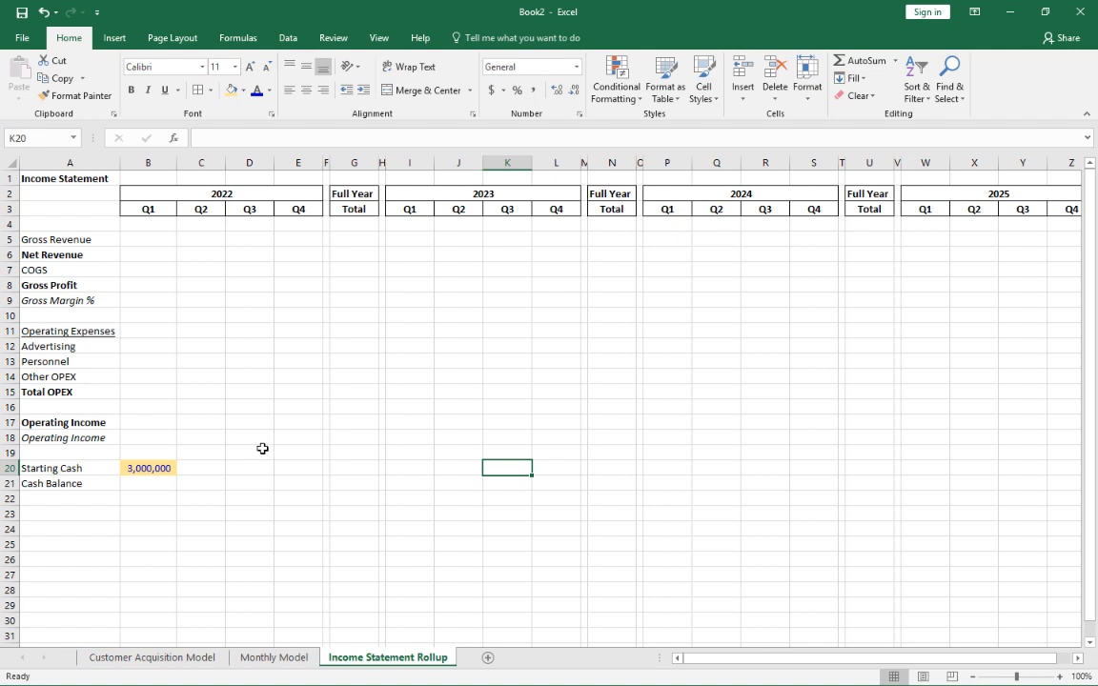
In B5, total the Q1 2022 gross revenue with a SUM of 'Monthly Model'!C4:E4
left_click(133, 245)
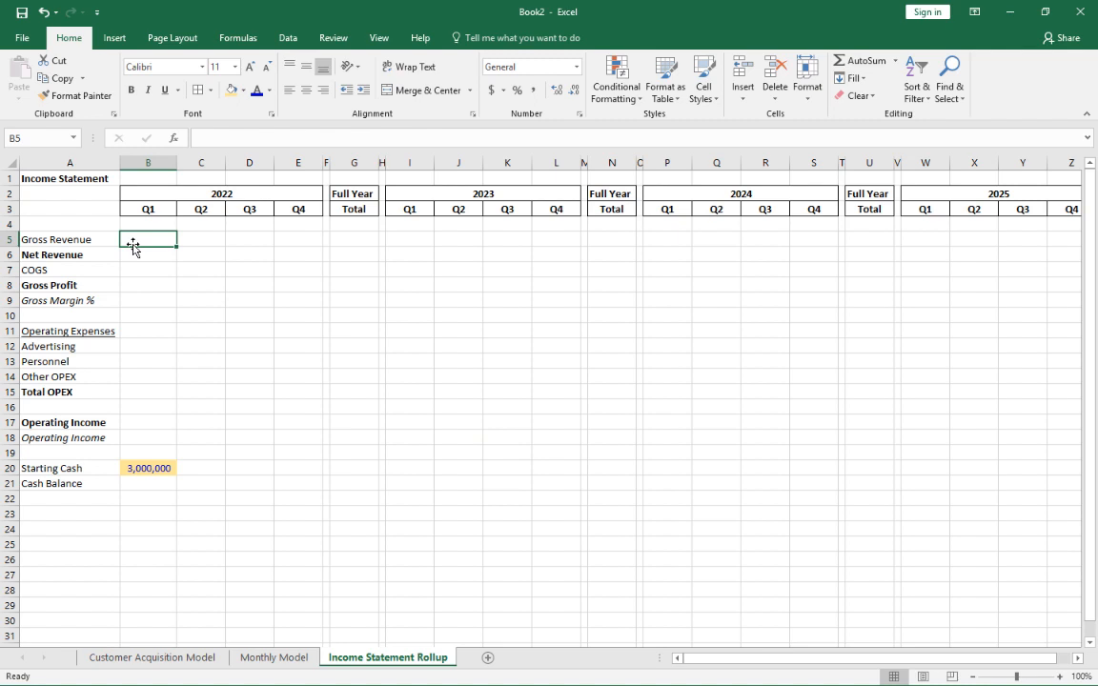
type("=")
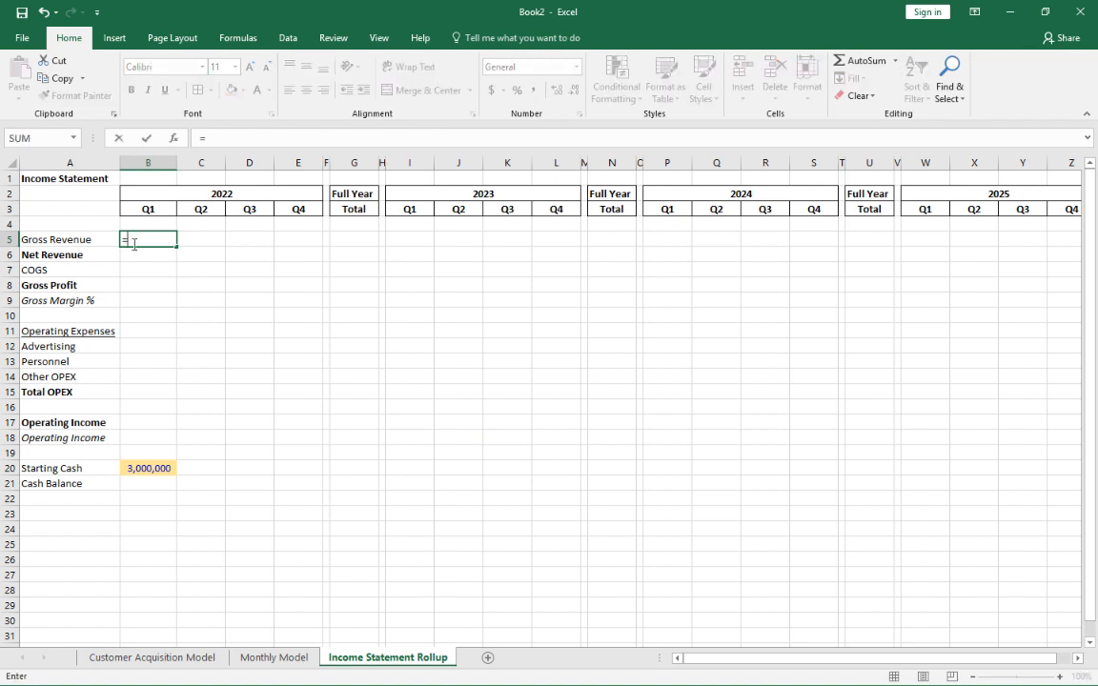
type("sum(")
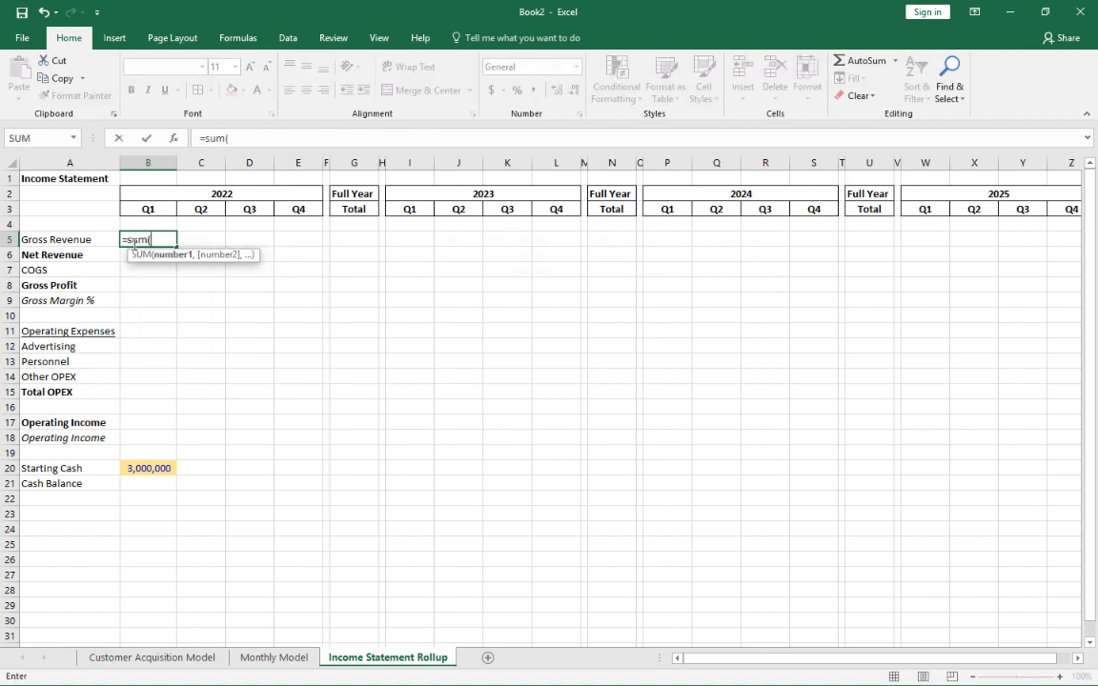
left_click(274, 659)
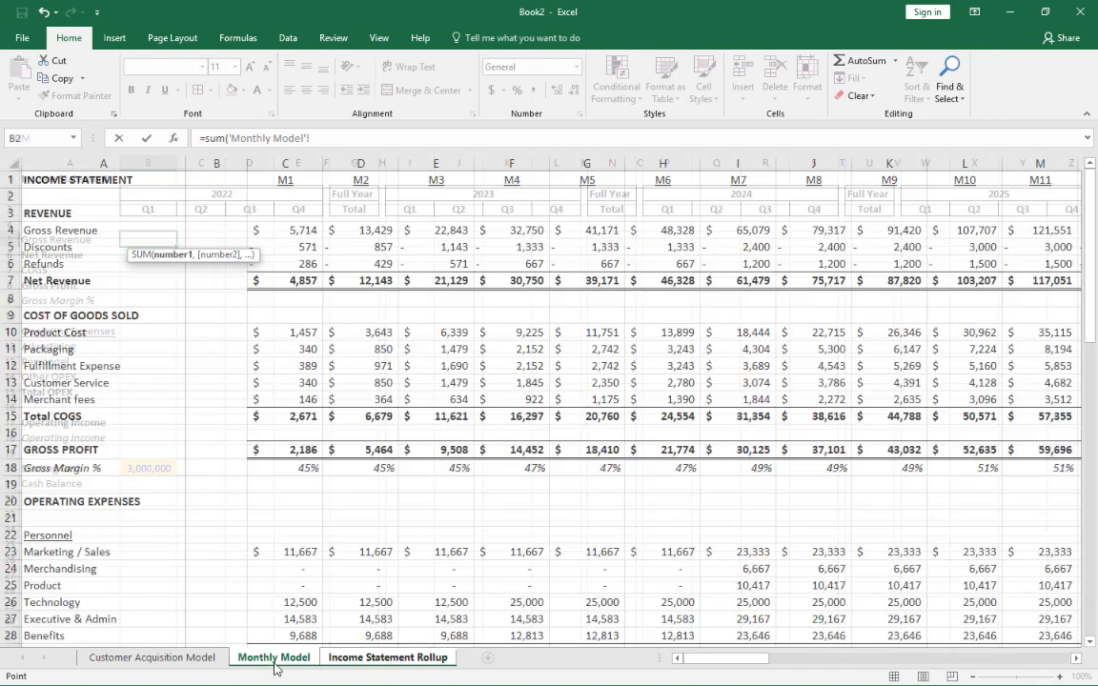
left_click_drag(252, 230, 416, 233)
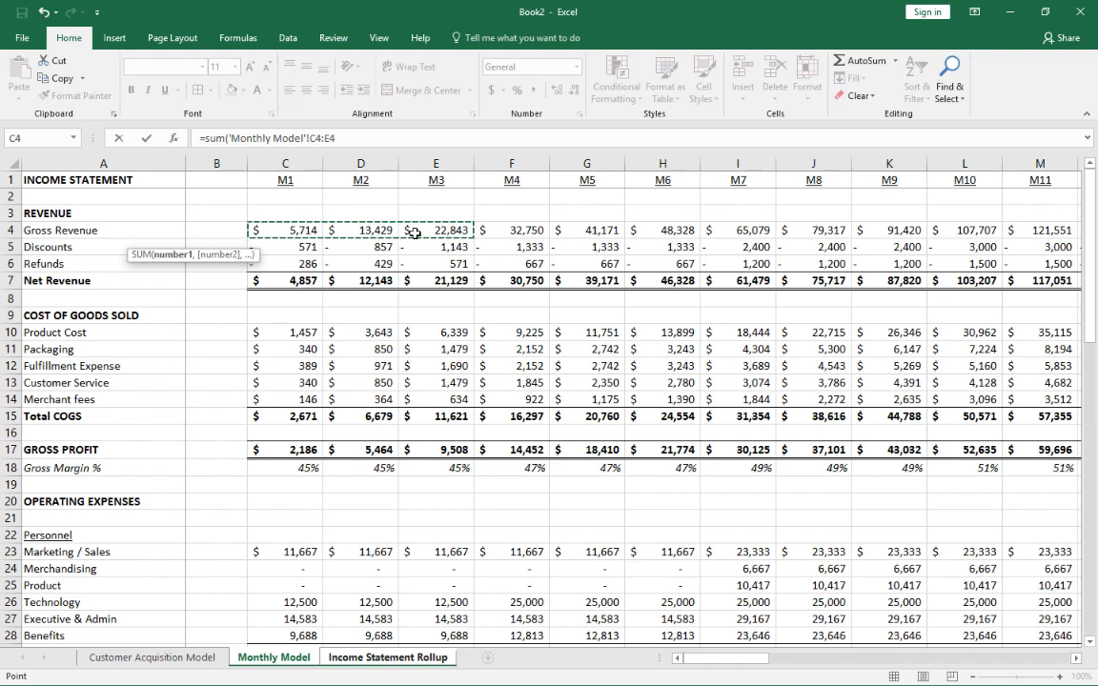
key("Return")
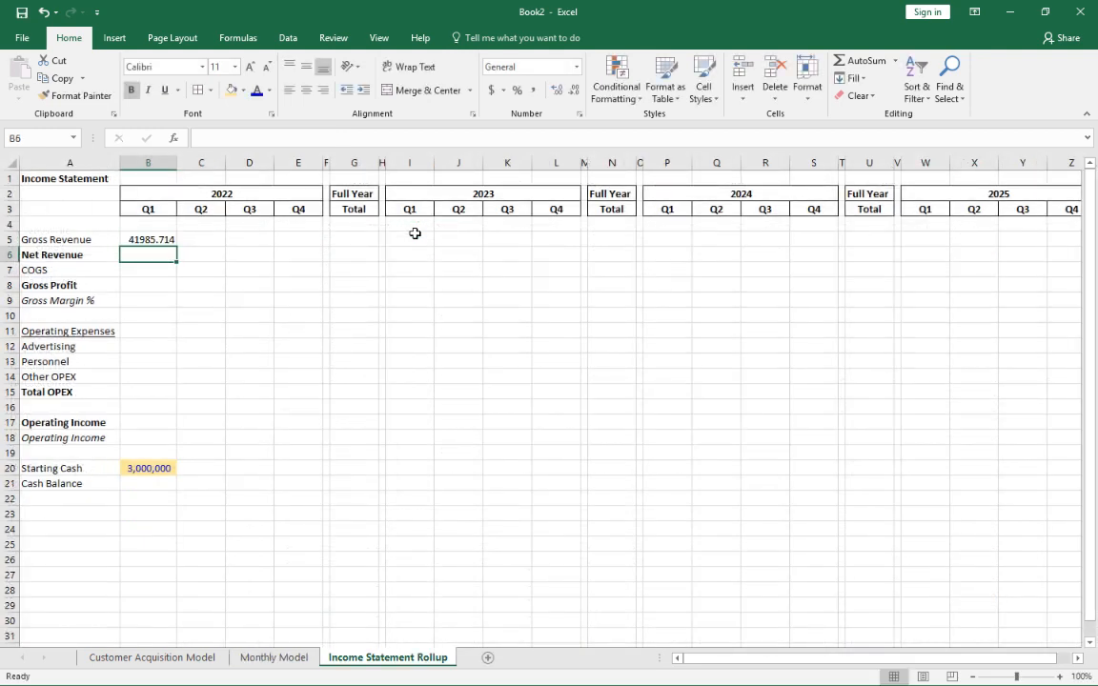
Format the Q1 2022 gross revenue in B5 in comma style without decimals
key("Up")
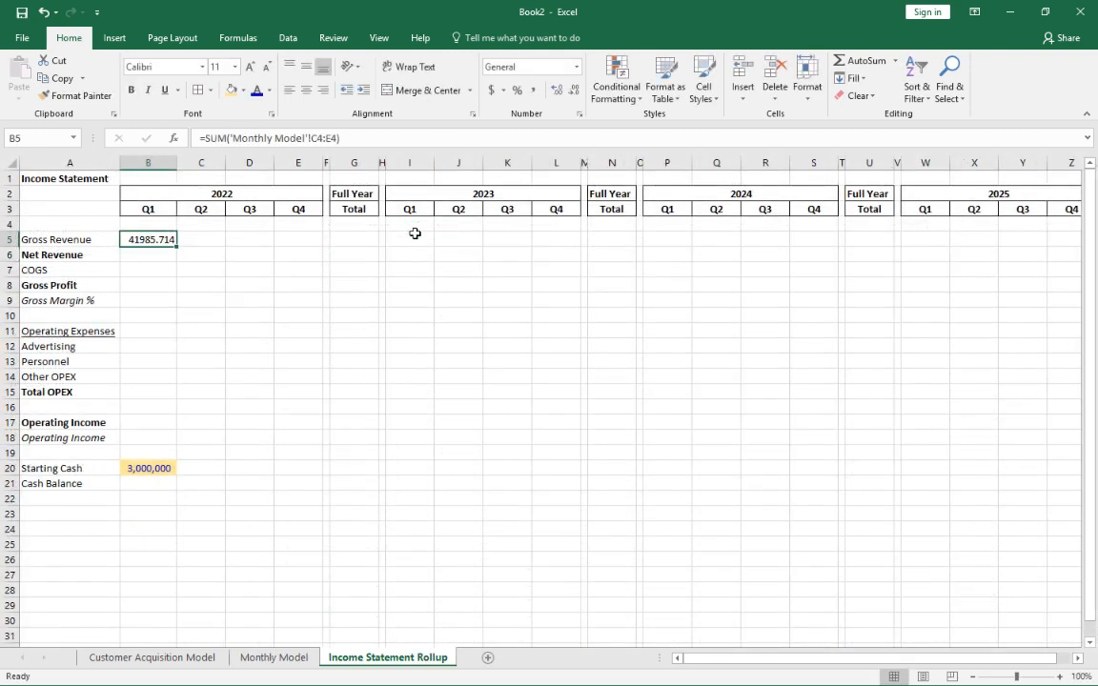
left_click(533, 89)
left_click(575, 89)
left_click(575, 89)
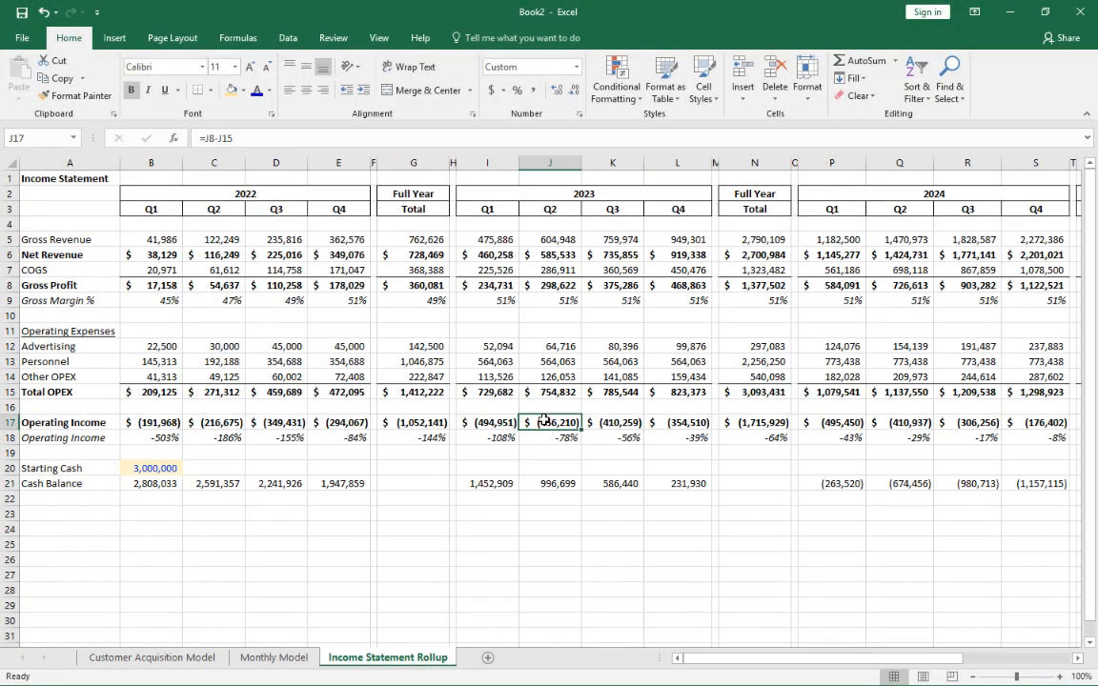
Examine the Q2 2023 Operating Income formula in J17 and the Advertising figures in row 12 from 2023 through the 2025 full-year total
key("F2")
left_click(285, 373)
left_click(488, 346)
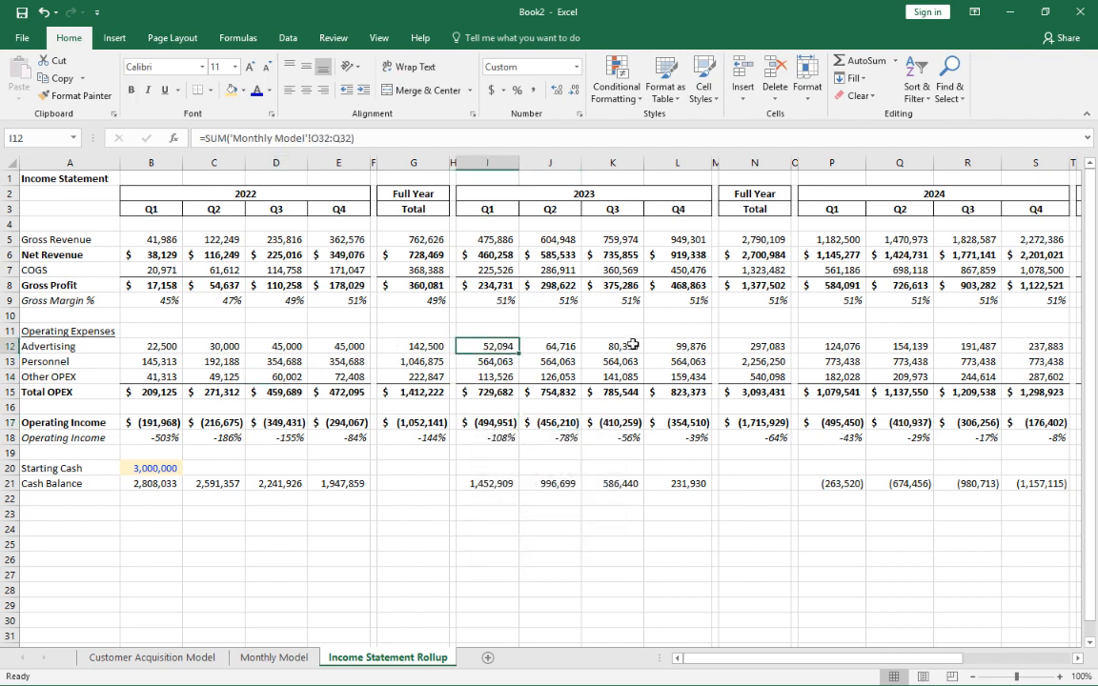
left_click(613, 346)
left_click(678, 346)
key("Right")
key("Right")
key("Right")
key("Right")
key("Right")
key("Right")
key("Right")
key("Right")
key("Right")
key("Right")
key("Right")
key("Right")
key("Right")
key("Right")
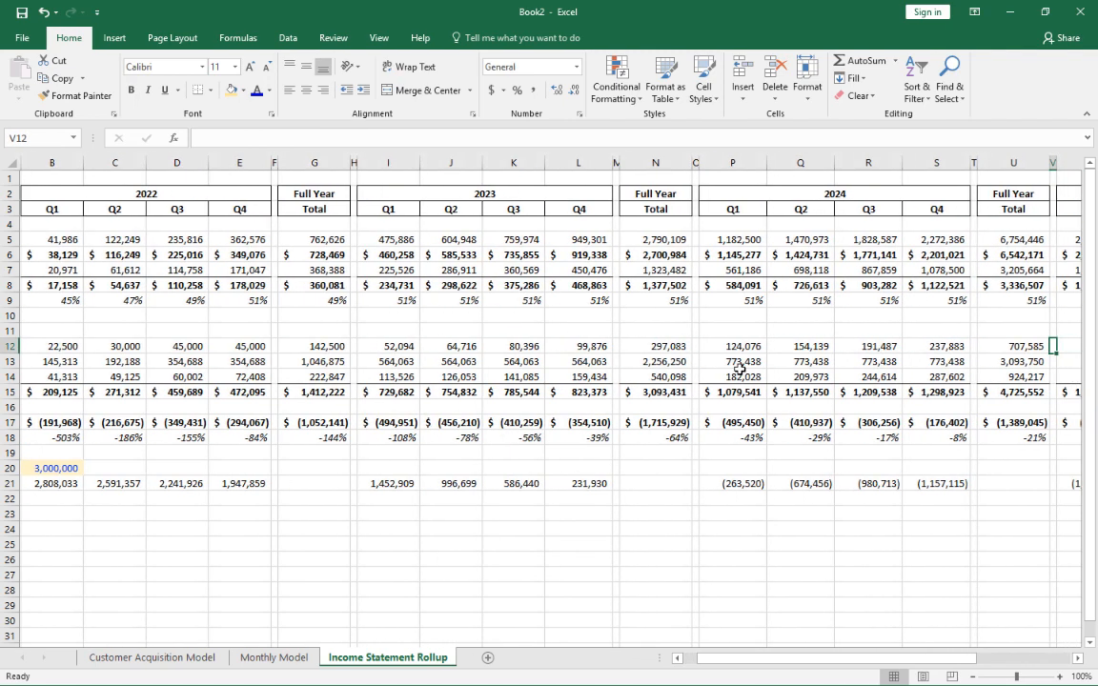
key("Right")
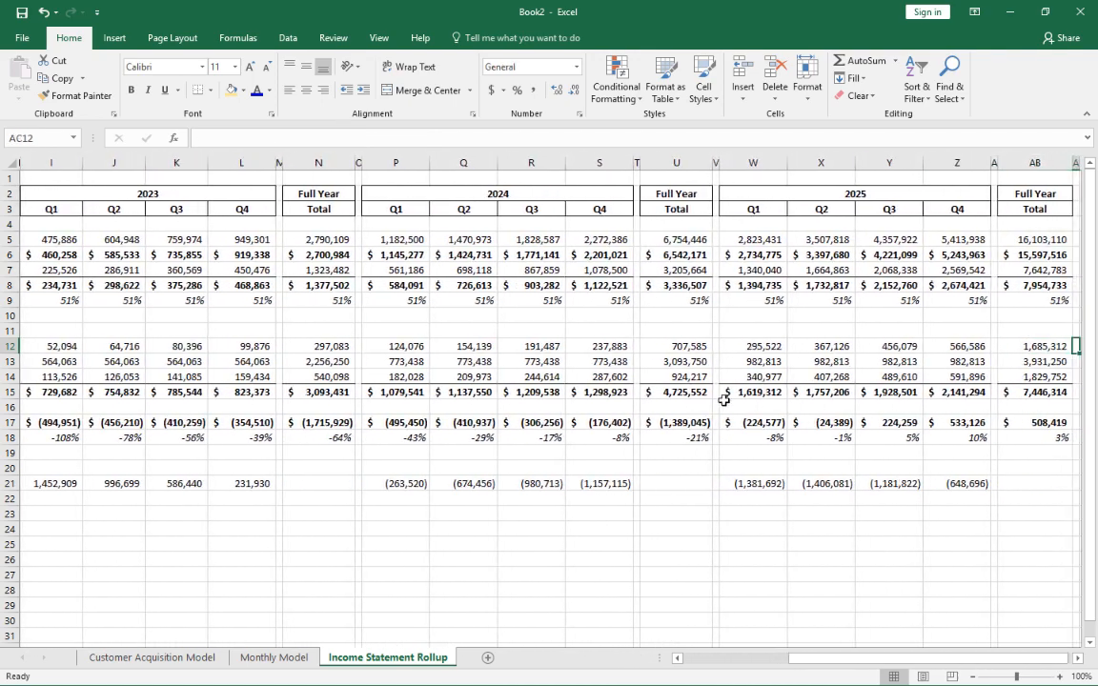
Examine the Operating Income in row 17 for Q4 2025 and the full year 2025
left_click(955, 423)
left_click(1034, 422)
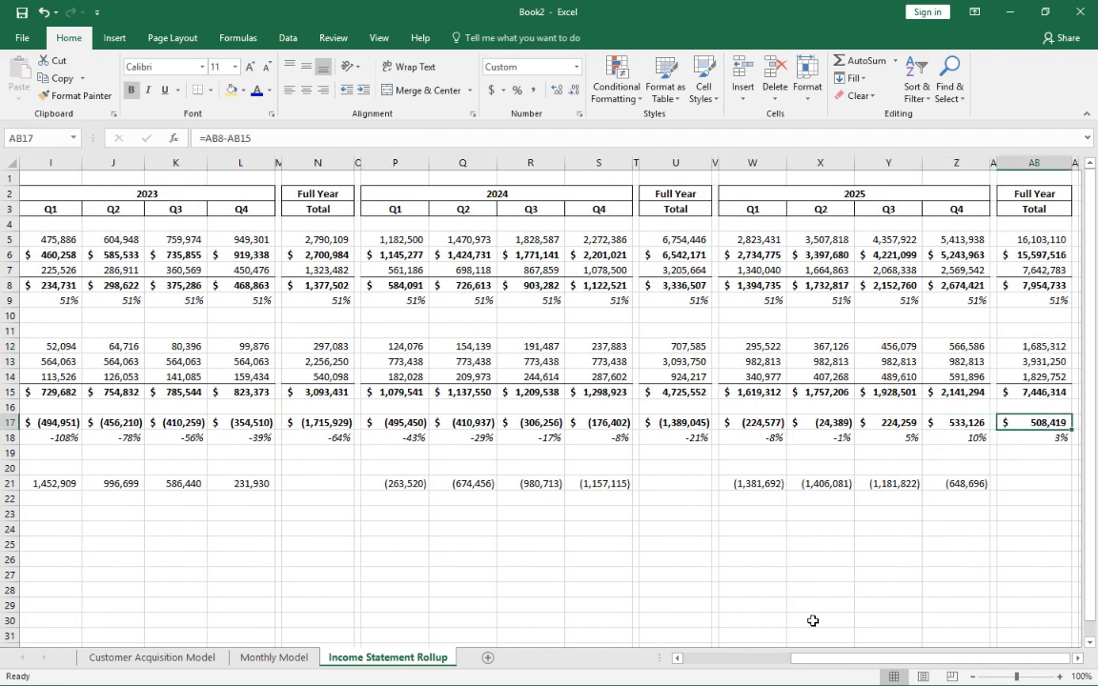
left_click_drag(818, 664, 639, 658)
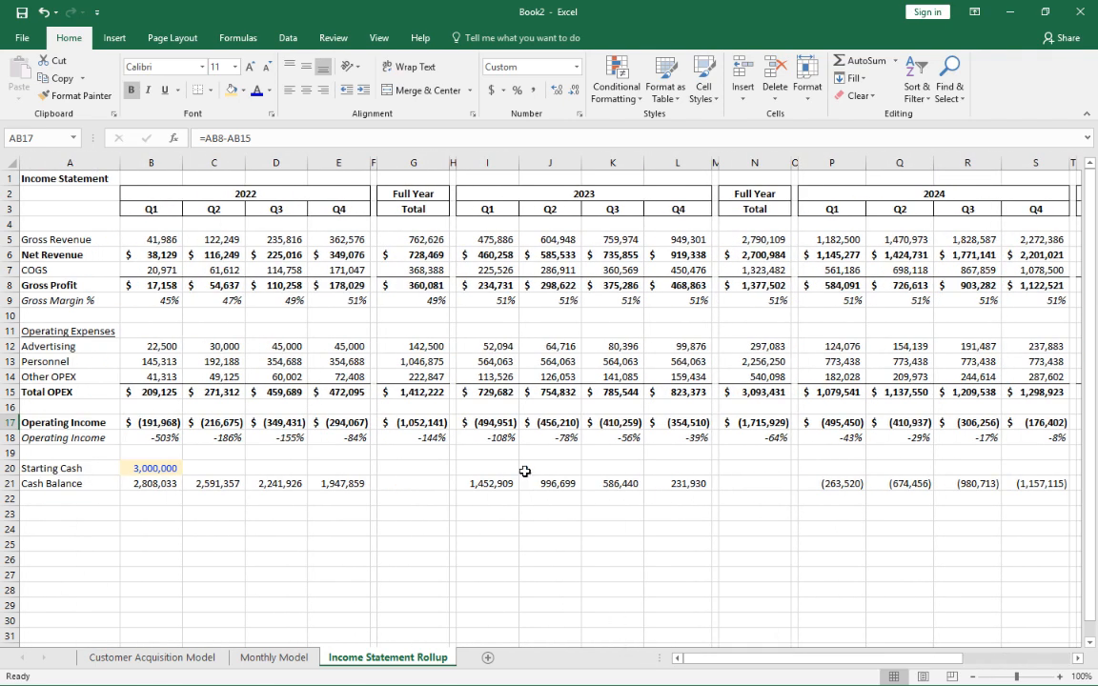
Freeze the panes at B4 so rows 1 to 3 and column A stay fixed, and check it by scrolling
left_click(126, 223)
left_click(382, 40)
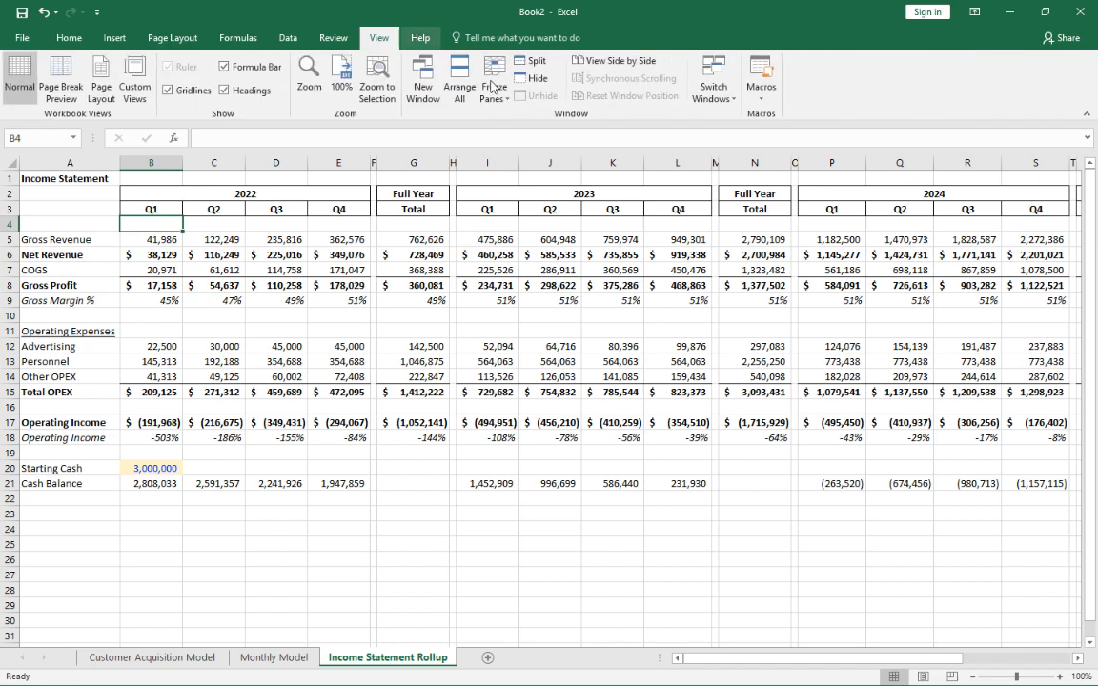
left_click(492, 95)
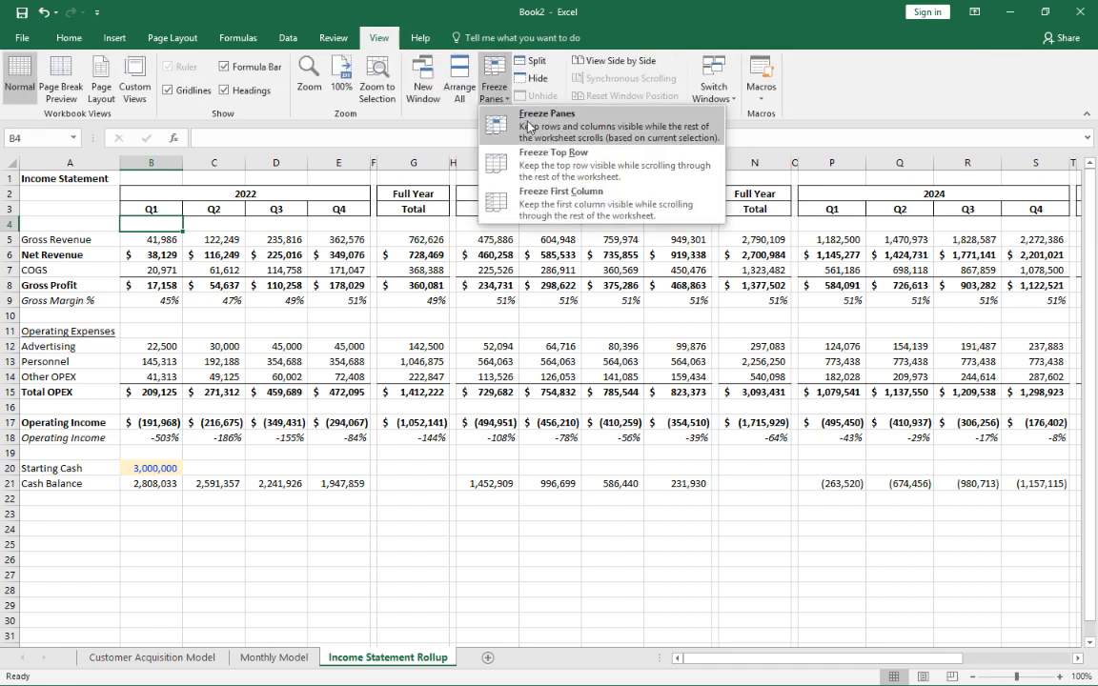
left_click(527, 124)
key("Down")
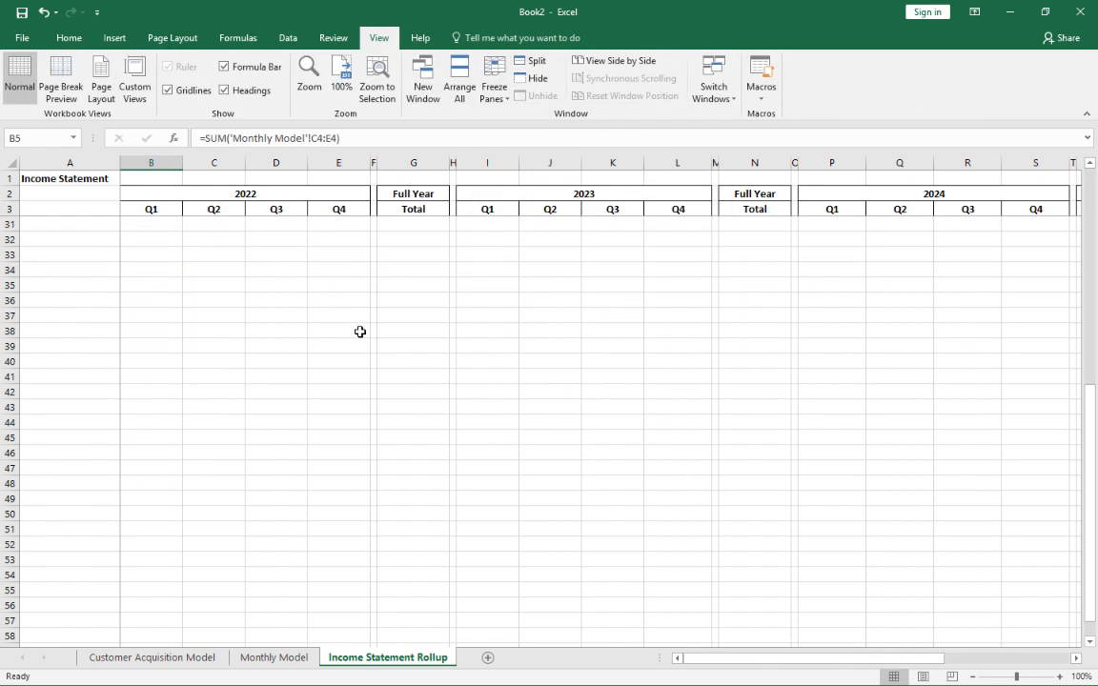
left_click_drag(699, 658, 603, 655)
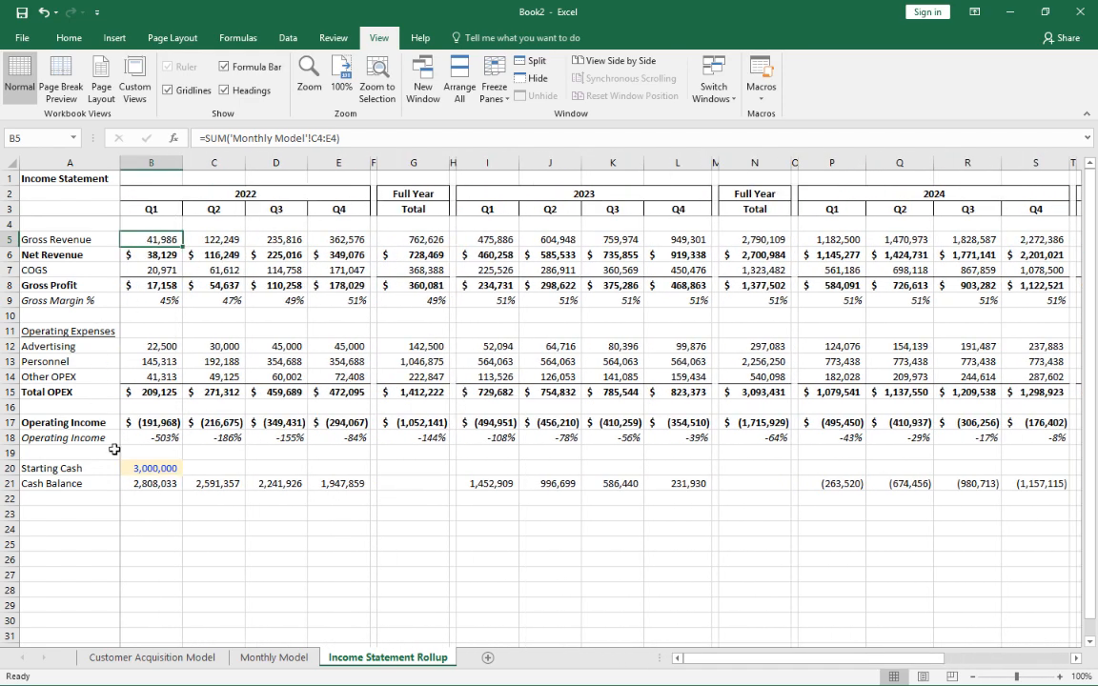
Examine the 2025 full-year Operating Income formula in AB17
left_click_drag(768, 659, 992, 655)
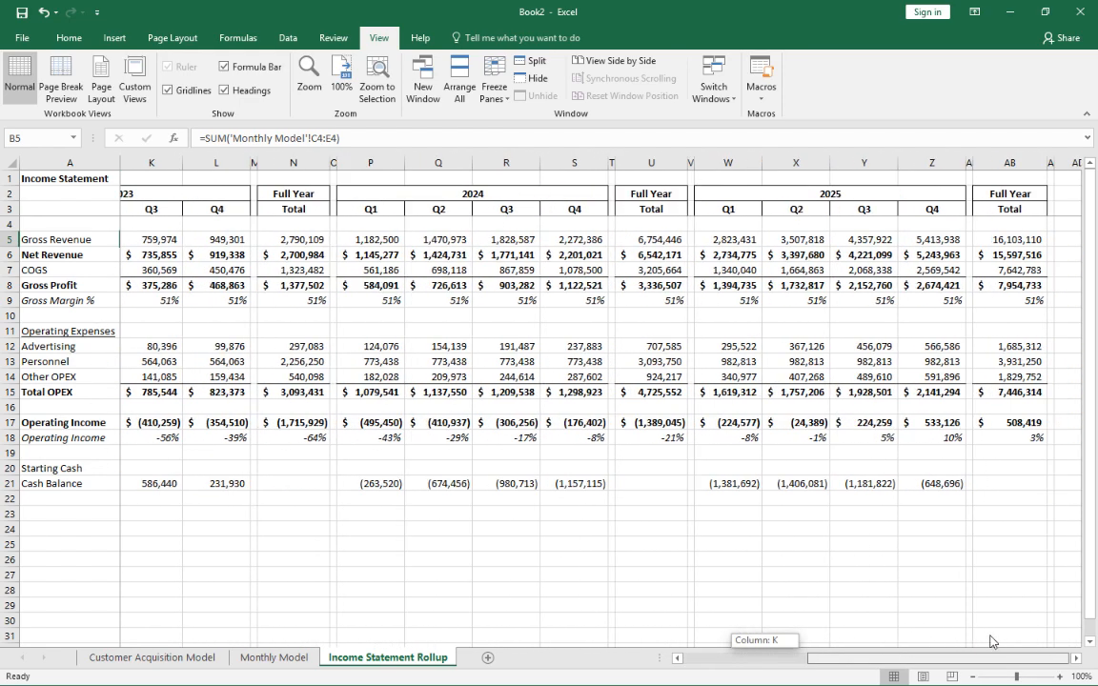
left_click(1009, 426)
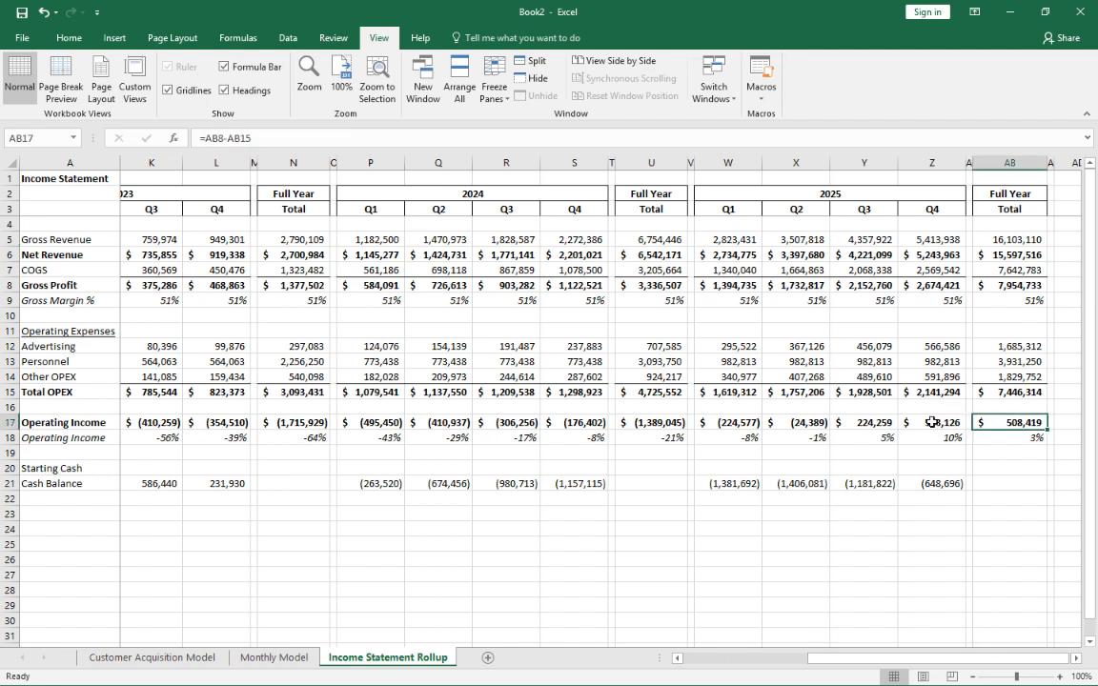
double_click(997, 423)
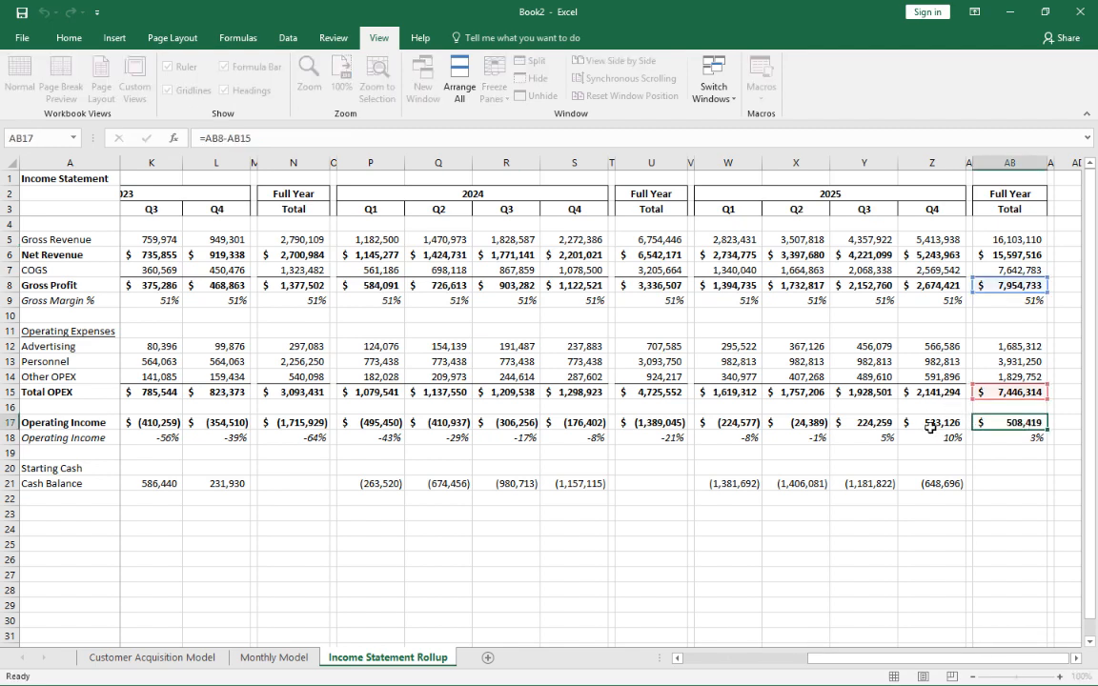
key("Escape")
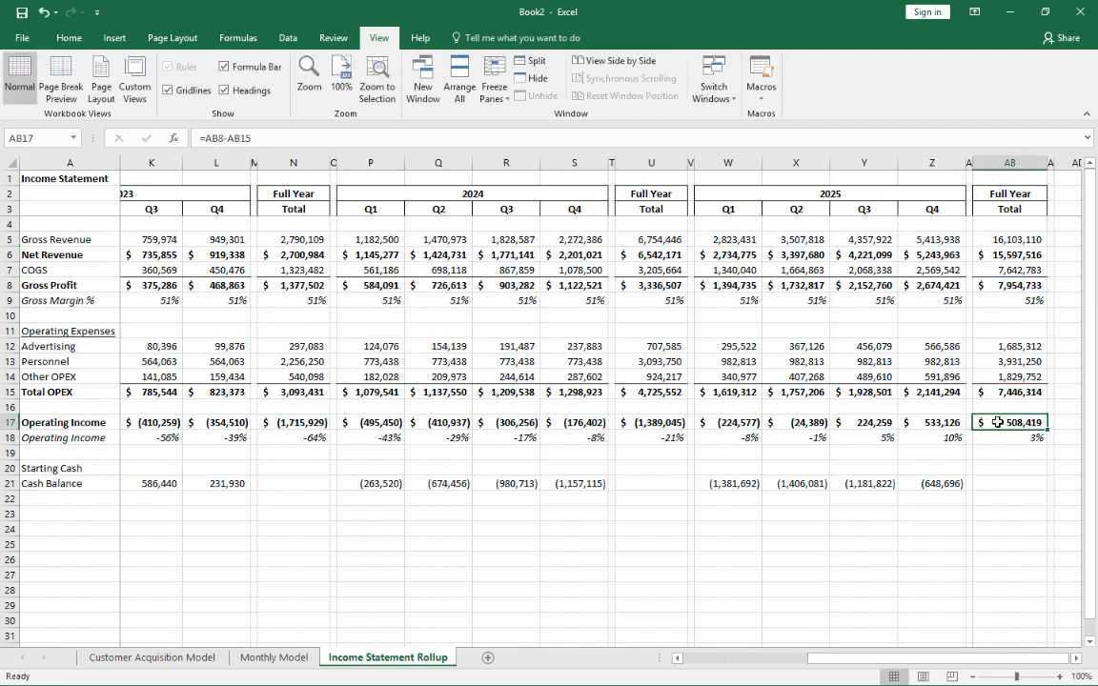
Sum the Operating Income for M37 to M48 in AM40:AX40 of the Monthly Model and compare it with the rollup's 2025 total
left_click(269, 658)
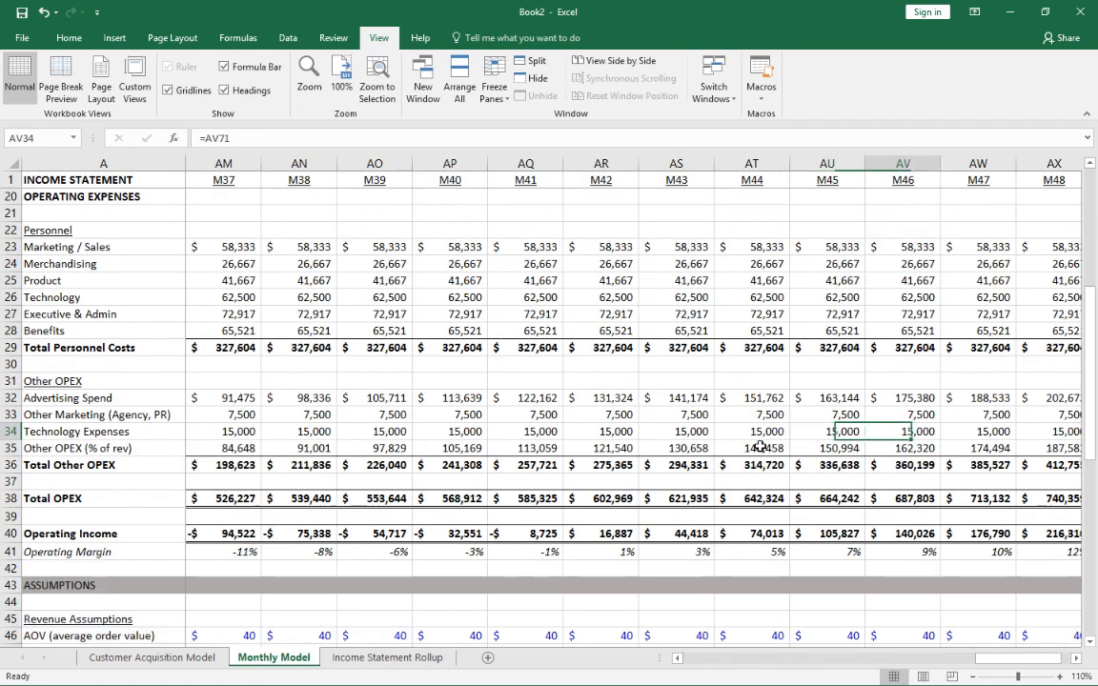
key("Right")
key("Right")
key("Right")
key("Right")
key("Right")
key("Right")
key("Left")
key("Down")
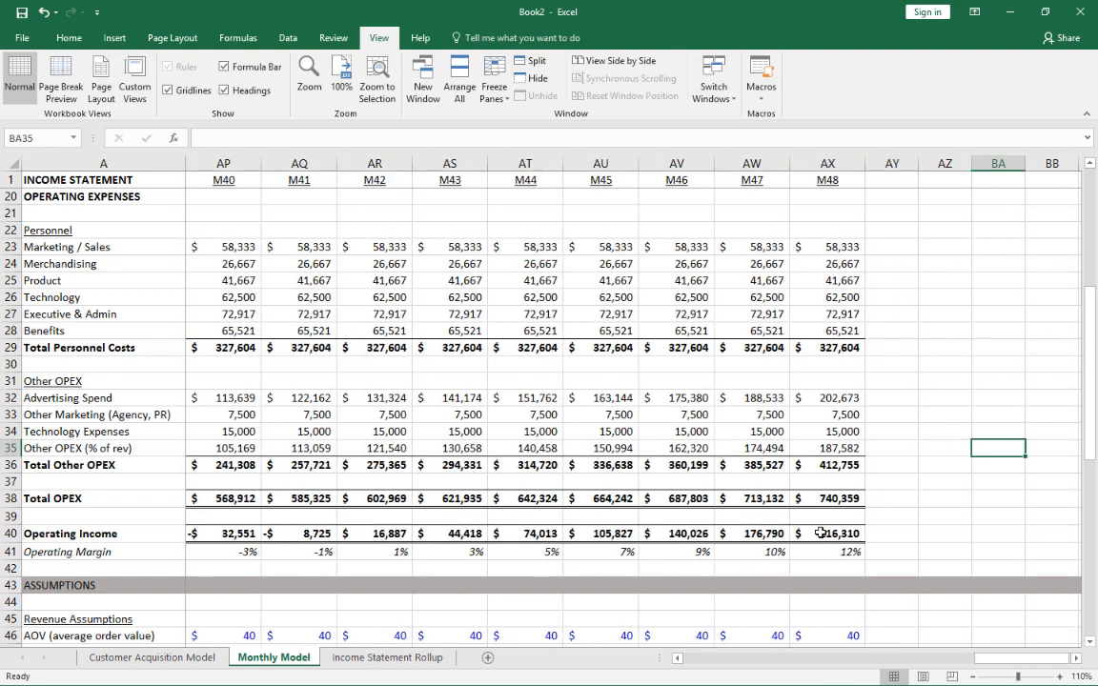
left_click(822, 533)
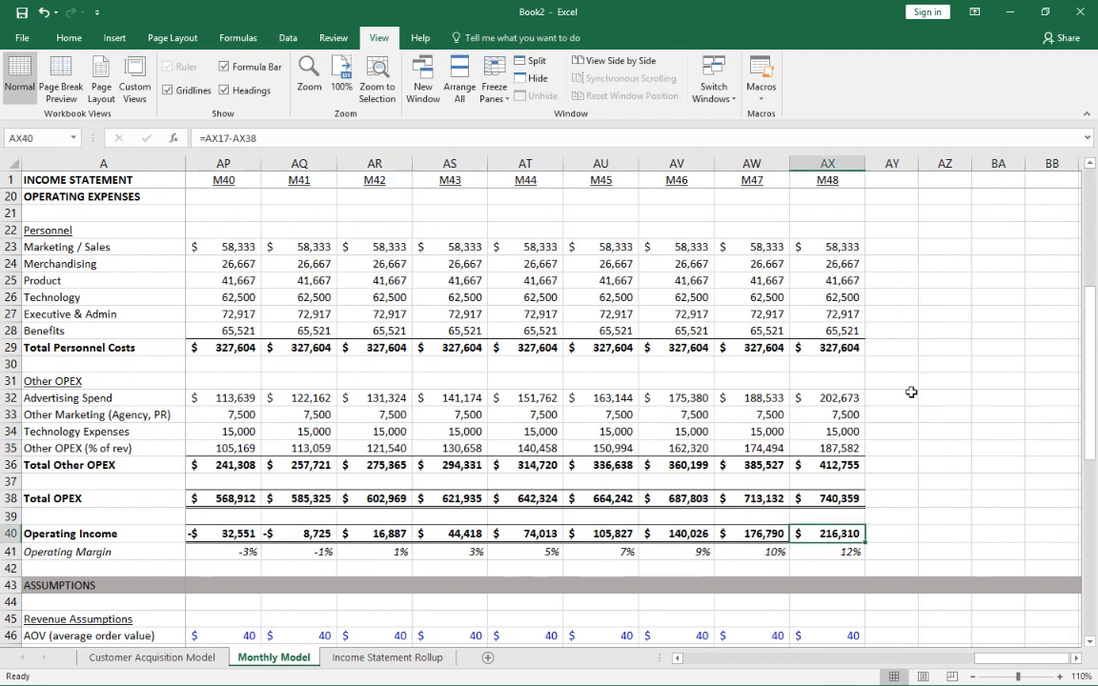
key("shift+Left")
key("shift+Left")
key("shift+Left")
key("shift+Left")
key("shift+Left")
key("shift+Left")
key("shift+Left")
key("shift+Left")
key("shift+Left")
key("shift+Left")
key("shift+Left")
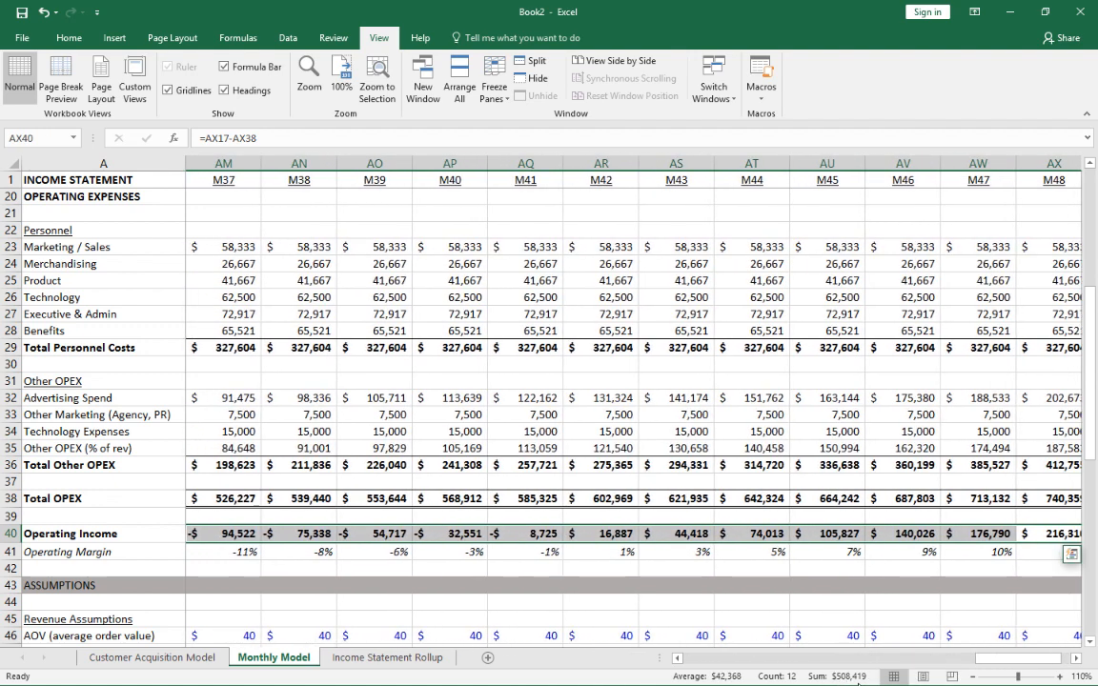
left_click(387, 658)
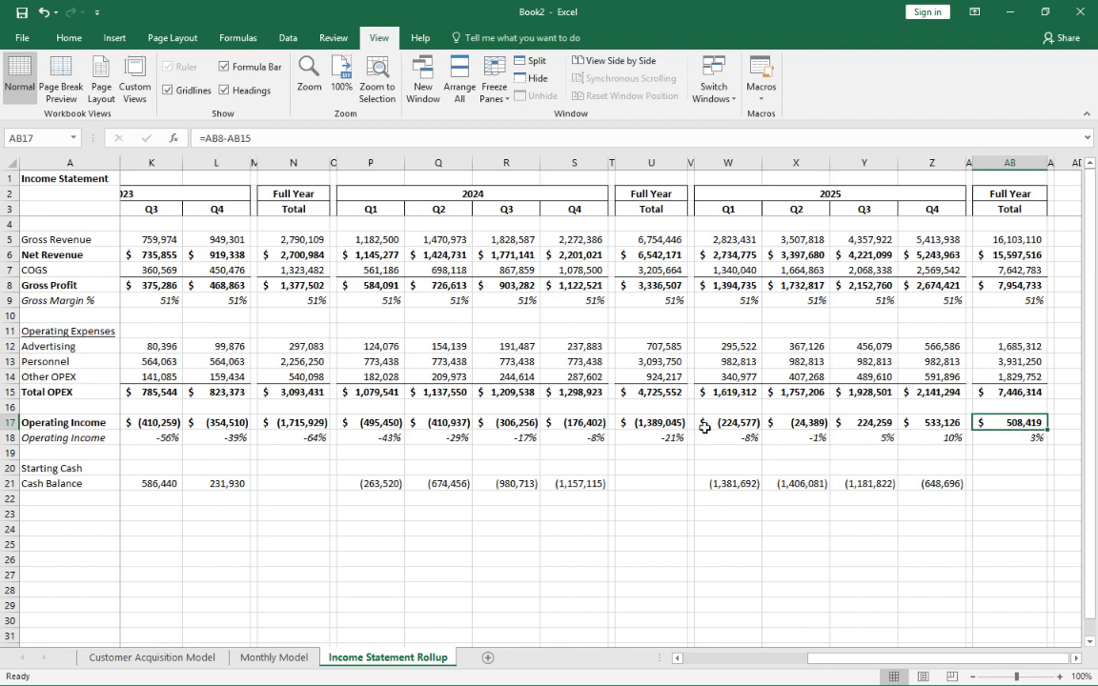
Examine the Starting Cash in B20 and the Q1 2022 Cash Balance formula in B21
key("Up")
left_click_drag(867, 660, 707, 673)
left_click(142, 470)
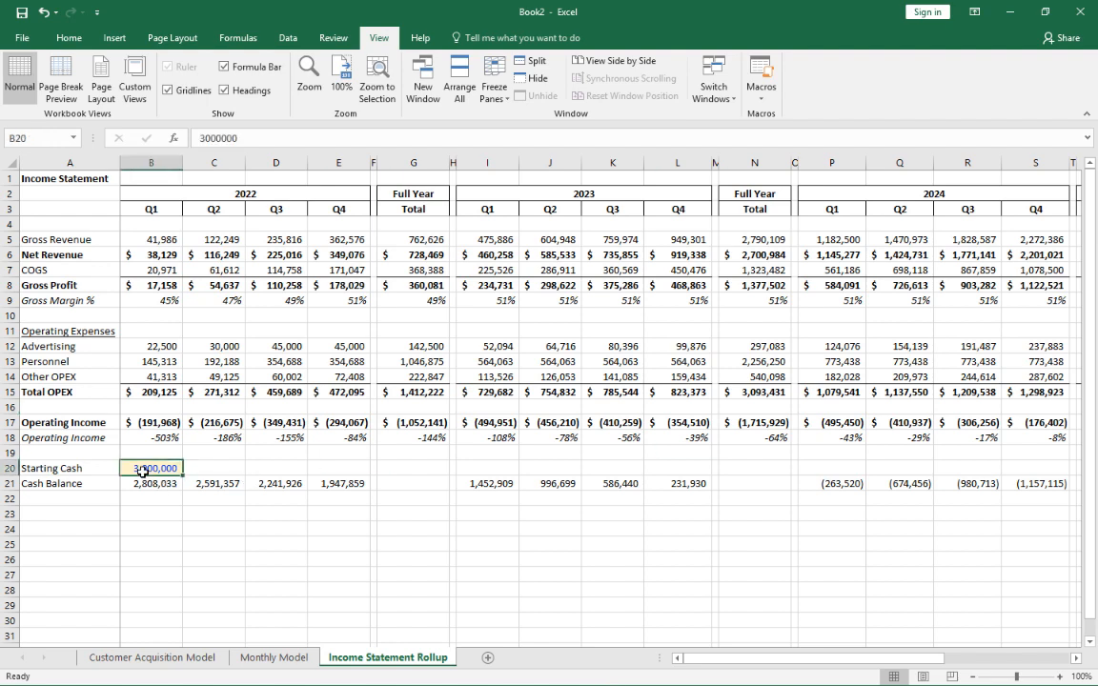
left_click(137, 484)
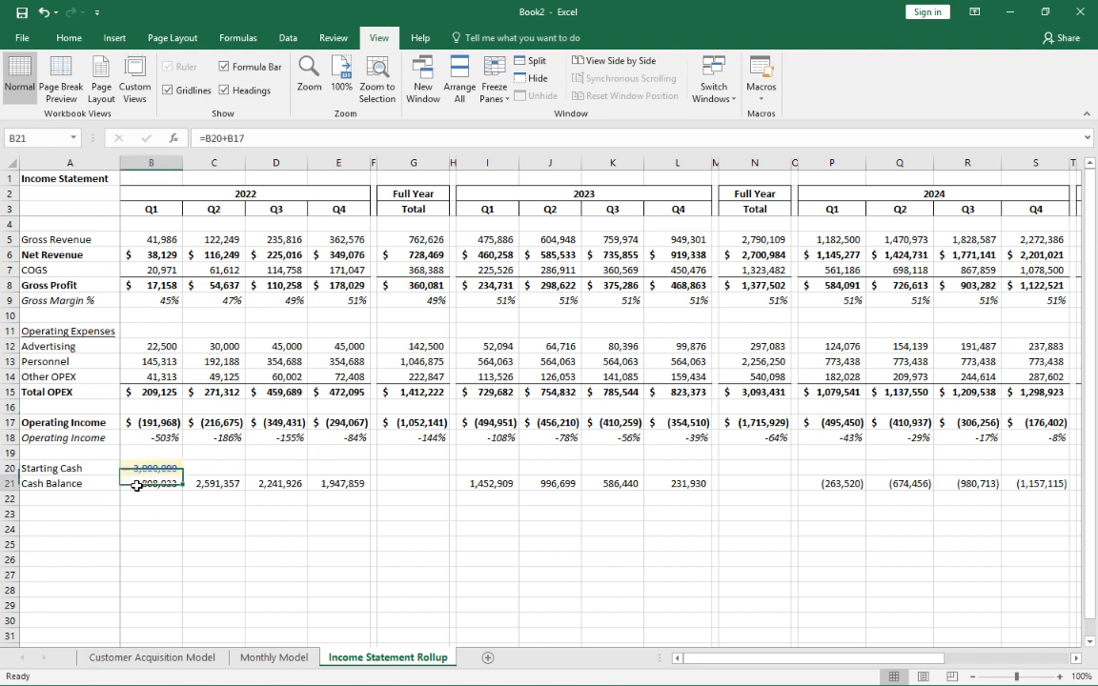
key("F2")
key("Escape")
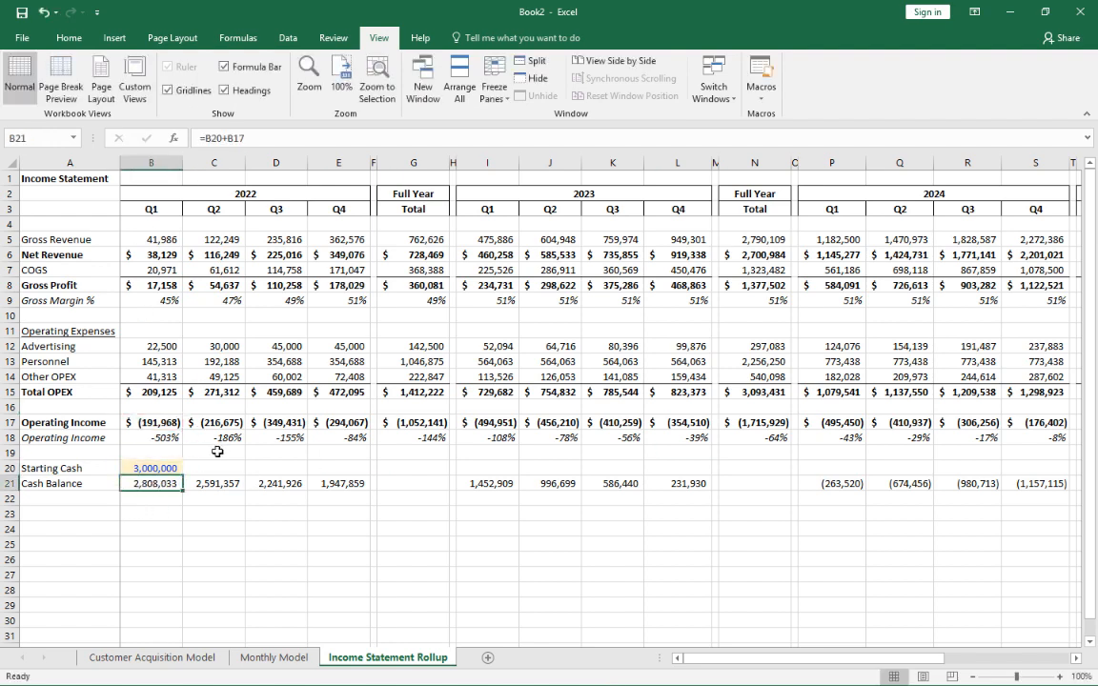
Follow the Cash Balance row through 2022 and 2023, and examine the Q4 2023 formula in L21
key("Right")
key("Right")
key("Right")
key("Right")
key("Right")
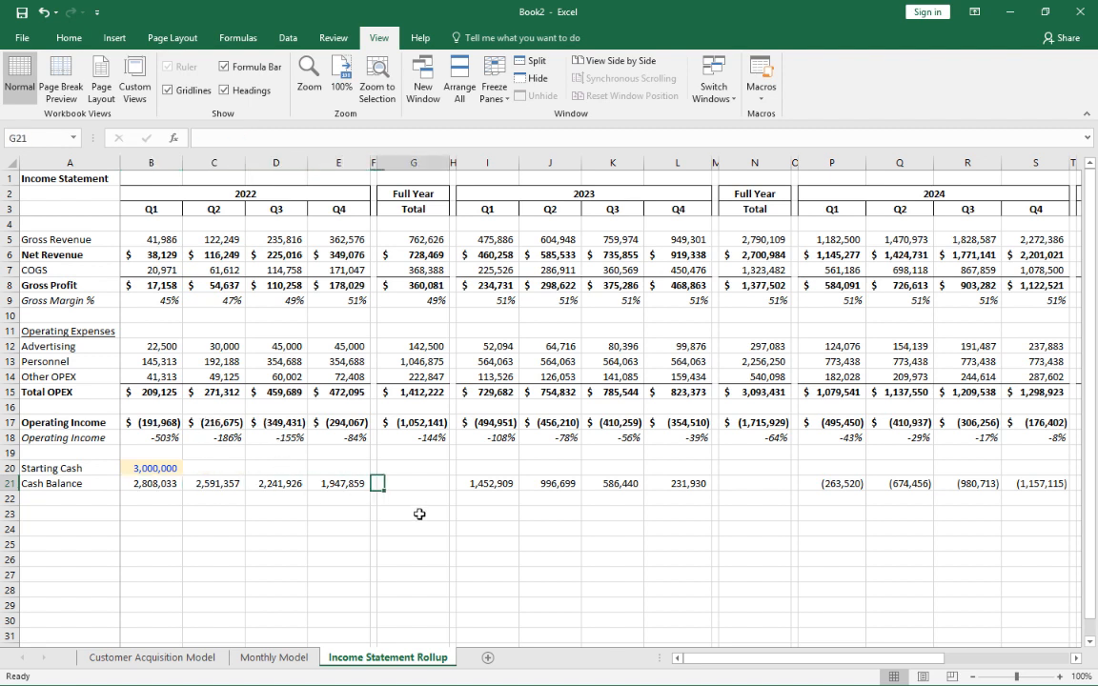
key("Right")
key("Right")
key("Right")
key("Right")
key("Right")
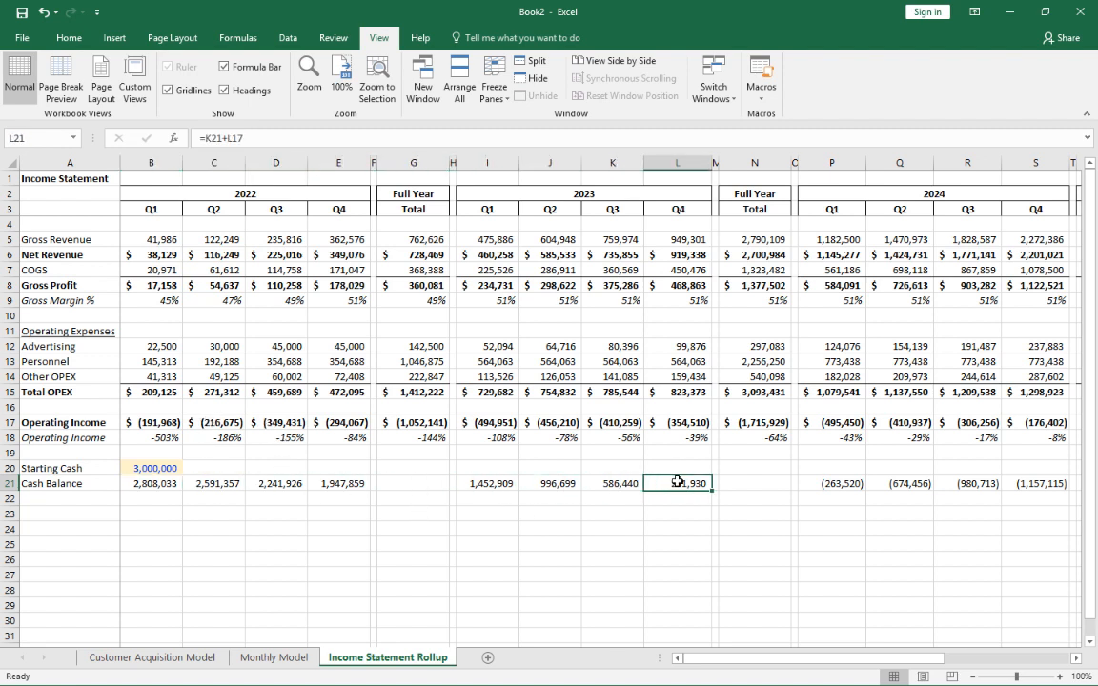
key("F2")
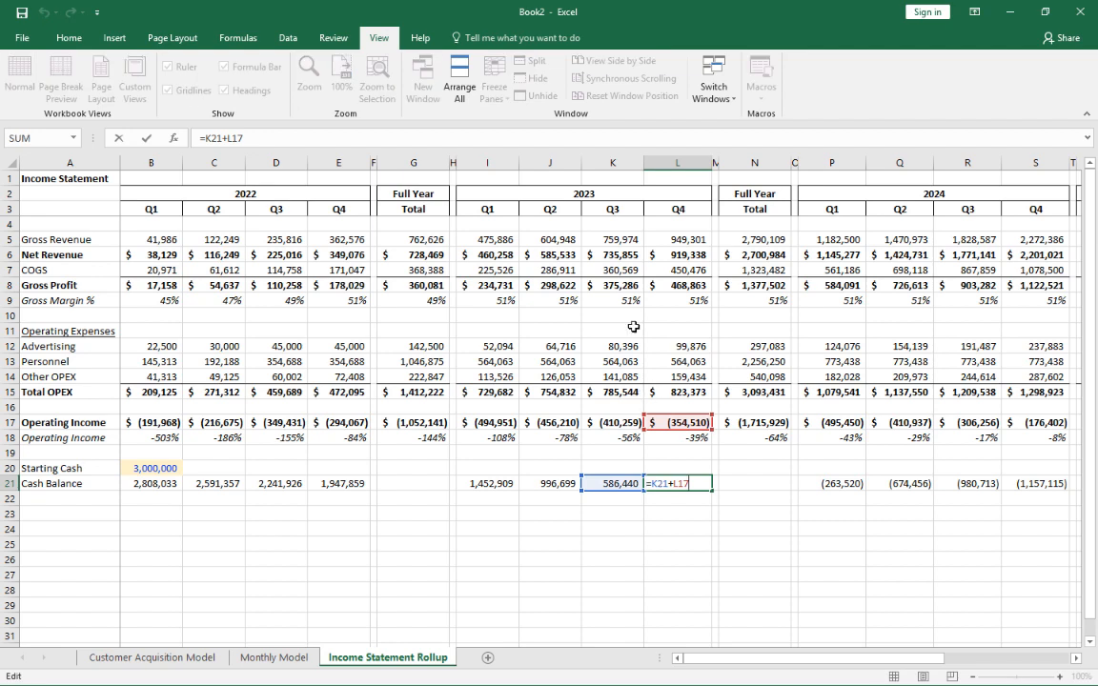
key("Escape")
key("F2")
key("Escape")
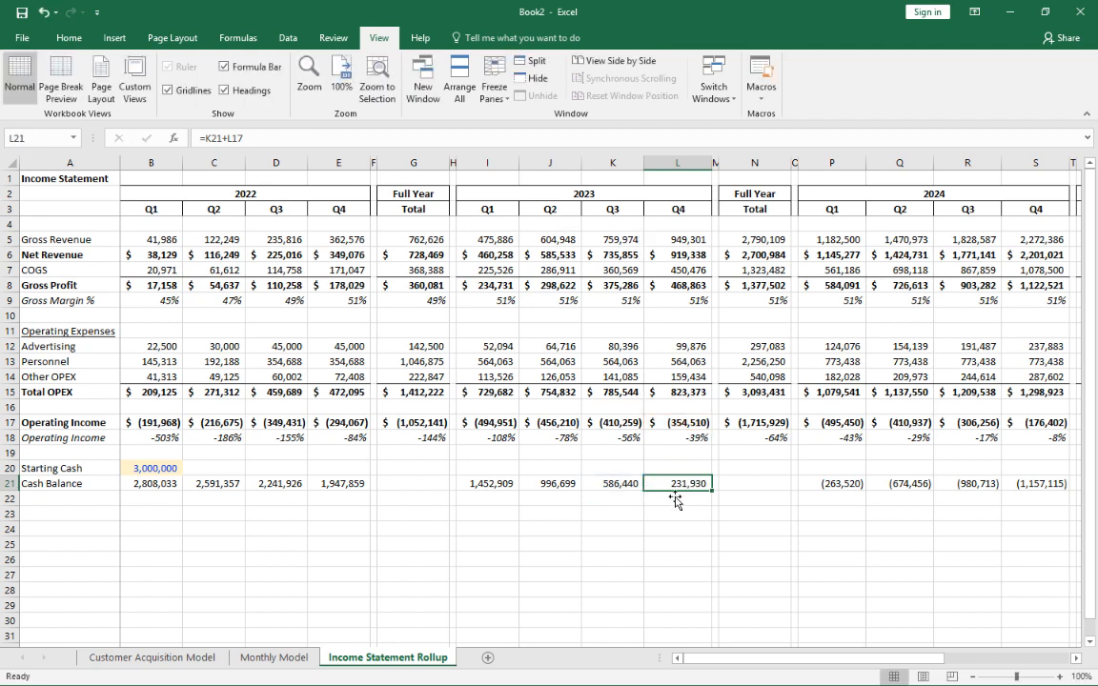
Examine the Q1 2024 Cash Balance formula in P21 and review the row back to its label in A21
left_click(815, 483)
key("F2")
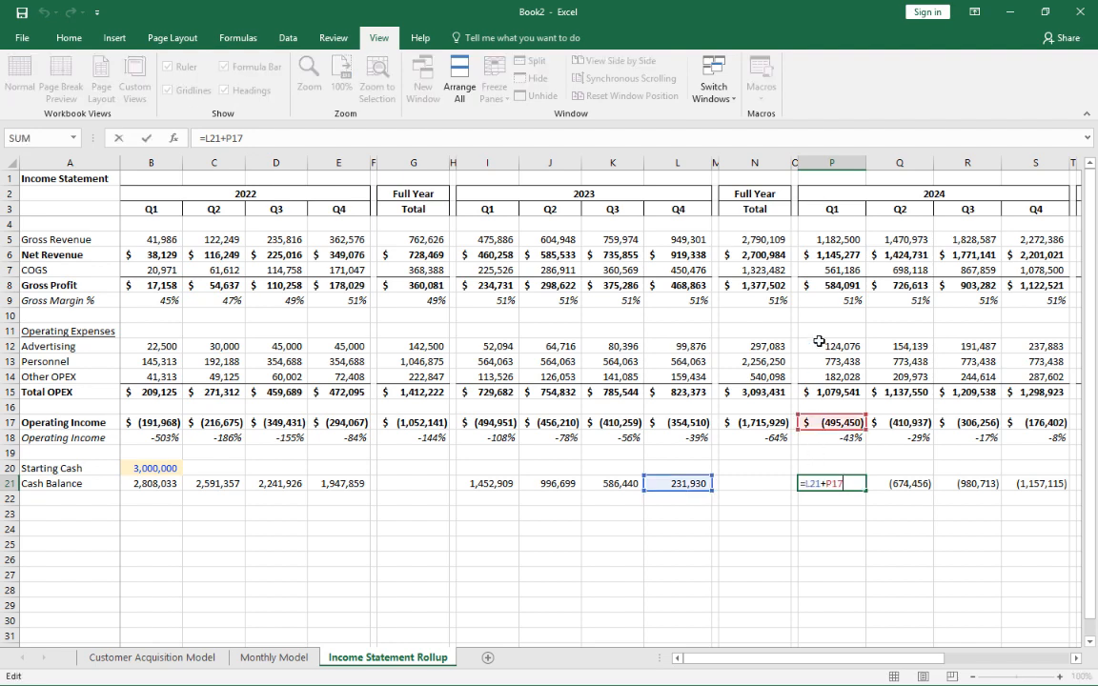
key("Escape")
key("F2")
key("Escape")
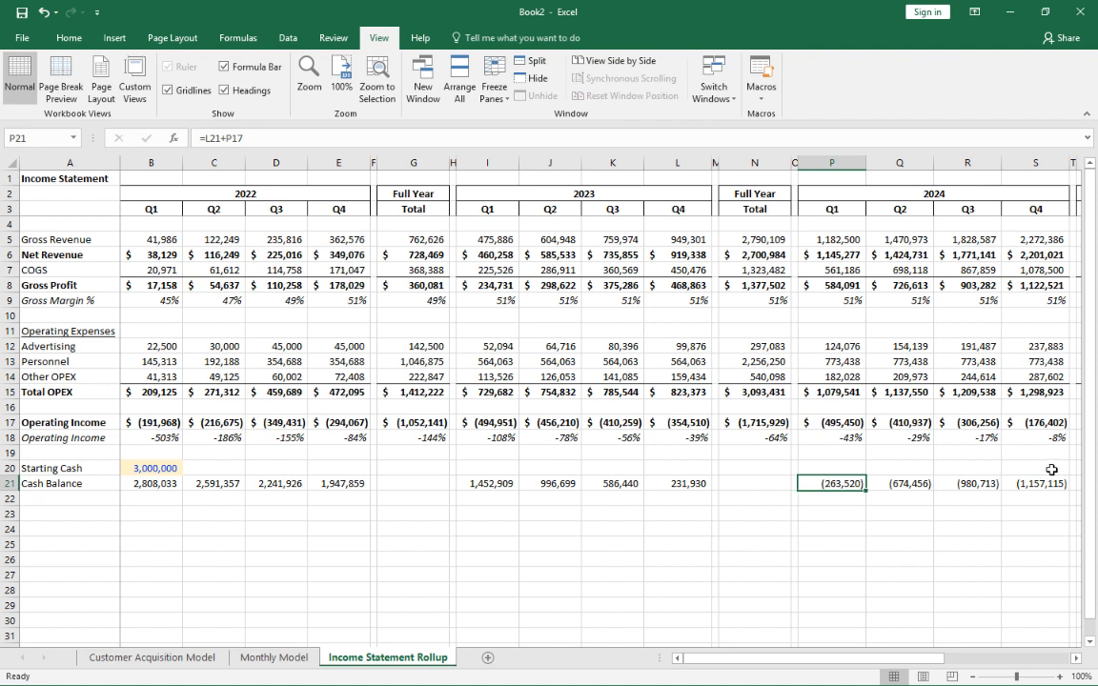
left_click_drag(855, 667, 853, 660)
key("Right")
key("Left")
key("Left")
key("Left")
key("Left")
key("Left")
key("Left")
key("Left")
key("Left")
key("Left")
key("Left")
key("Left")
key("Left")
key("Left")
key("Left")
key("Left")
key("Left")
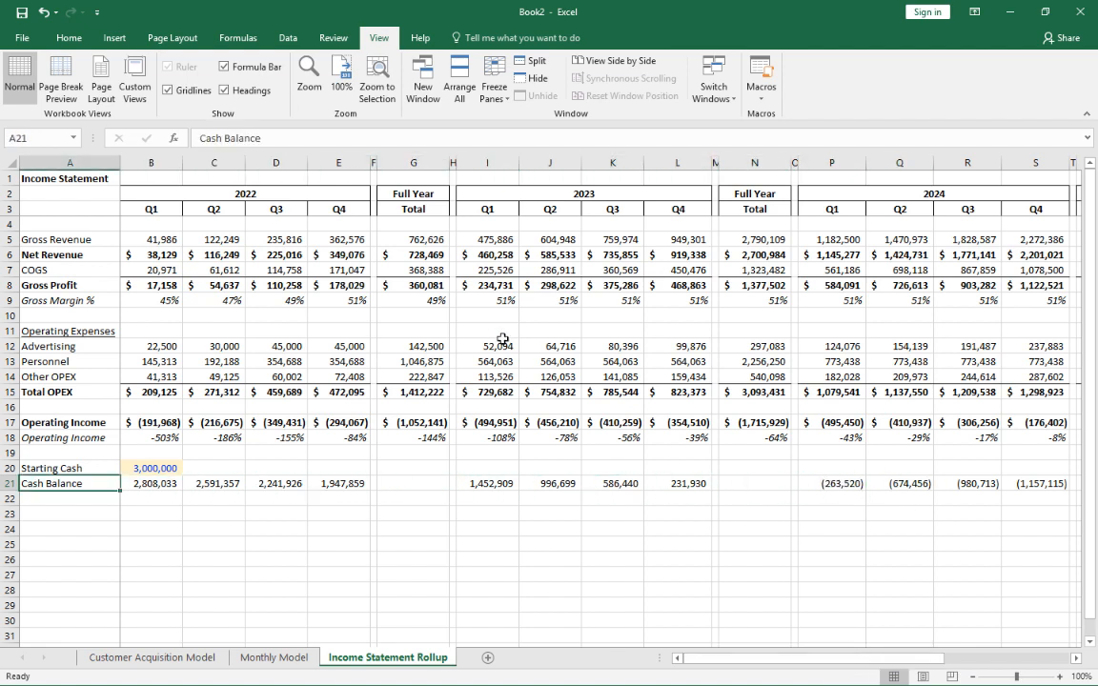
Widen column A to 20.14 (146 pixels)
left_click(84, 192)
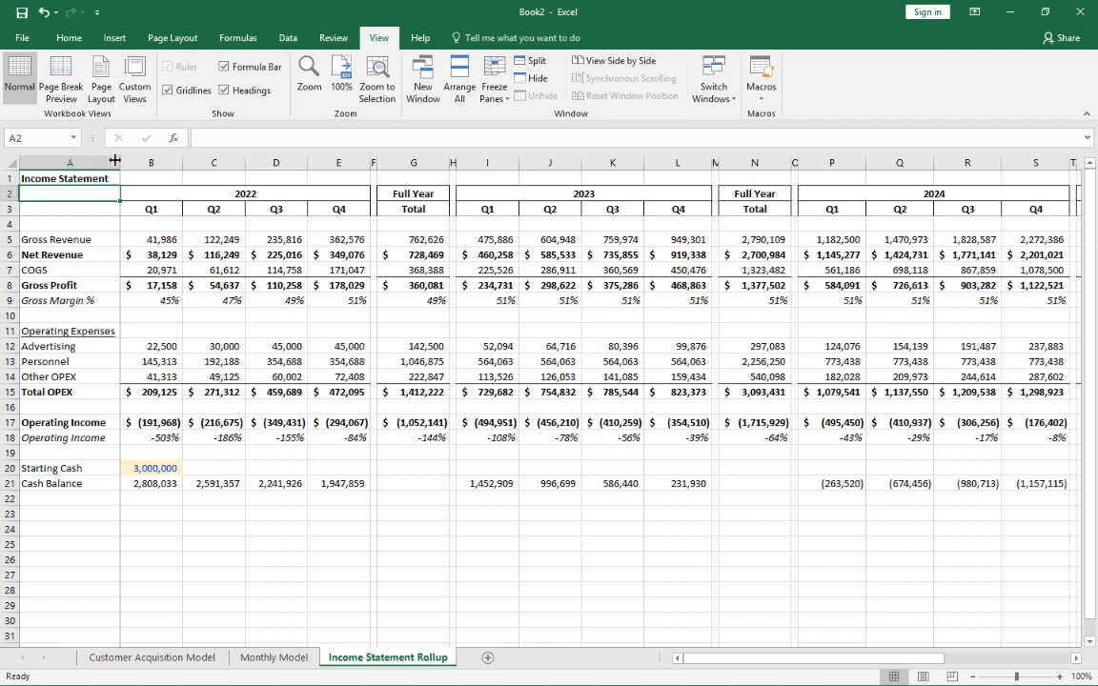
left_click_drag(118, 162, 129, 164)
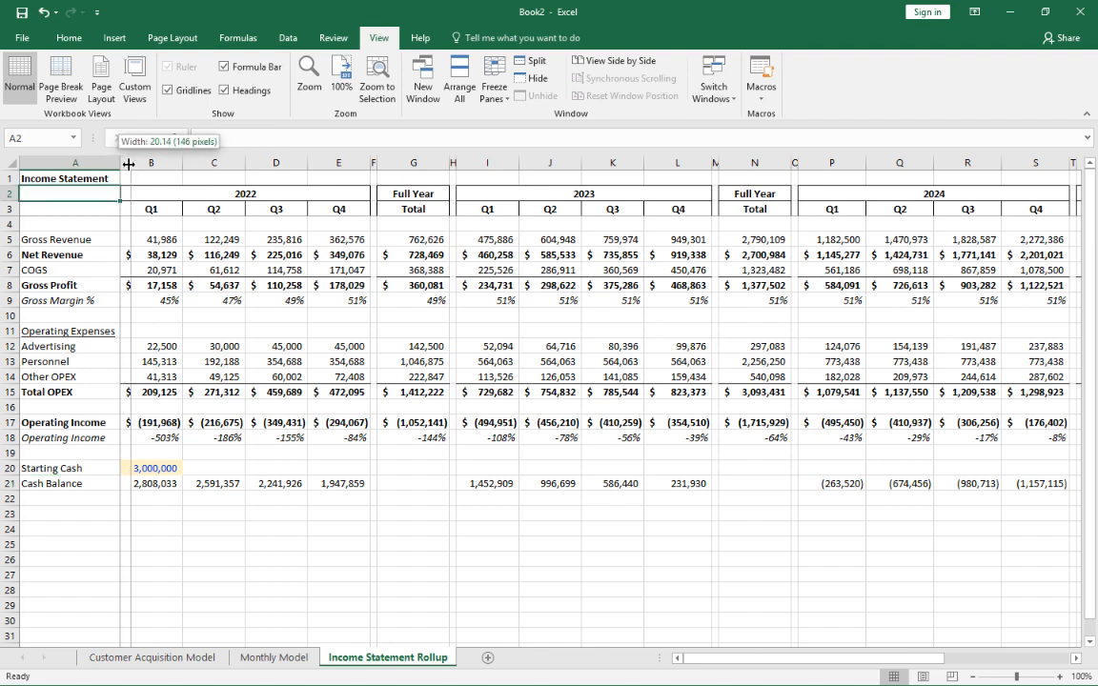
left_click(82, 212)
key("Right")
key("Right")
key("Right")
key("Right")
key("Right")
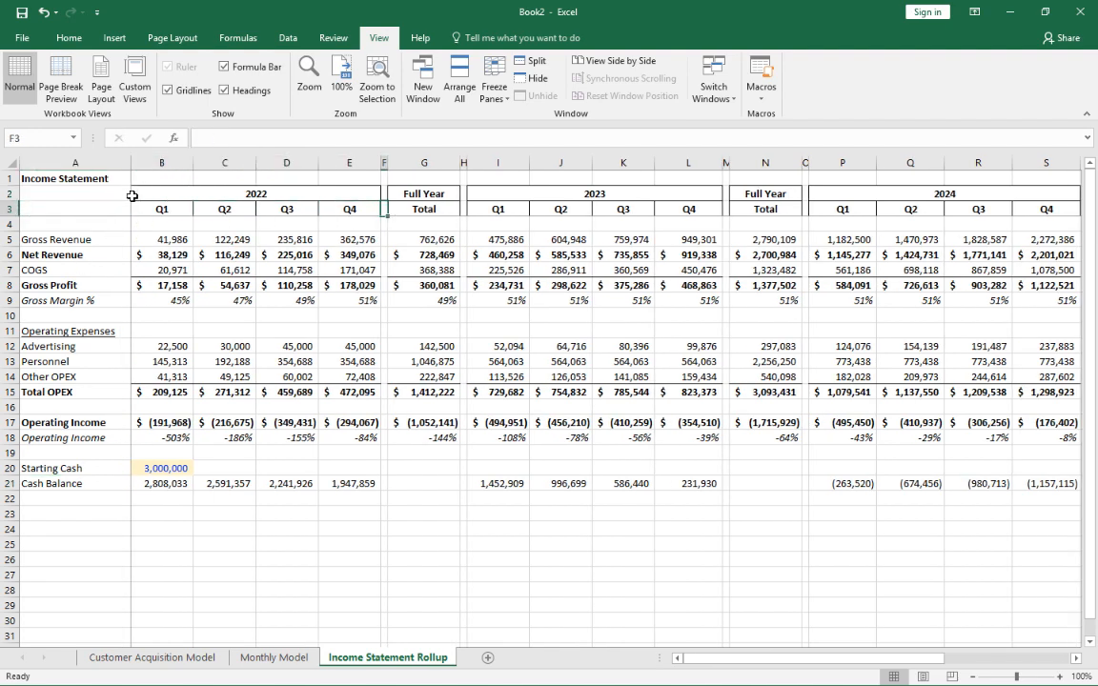
Review the Q1 2022 Gross Profit and Gross Revenue, and the Gross Margin % row through the 2022 full-year total
left_click(162, 285)
left_click(162, 239)
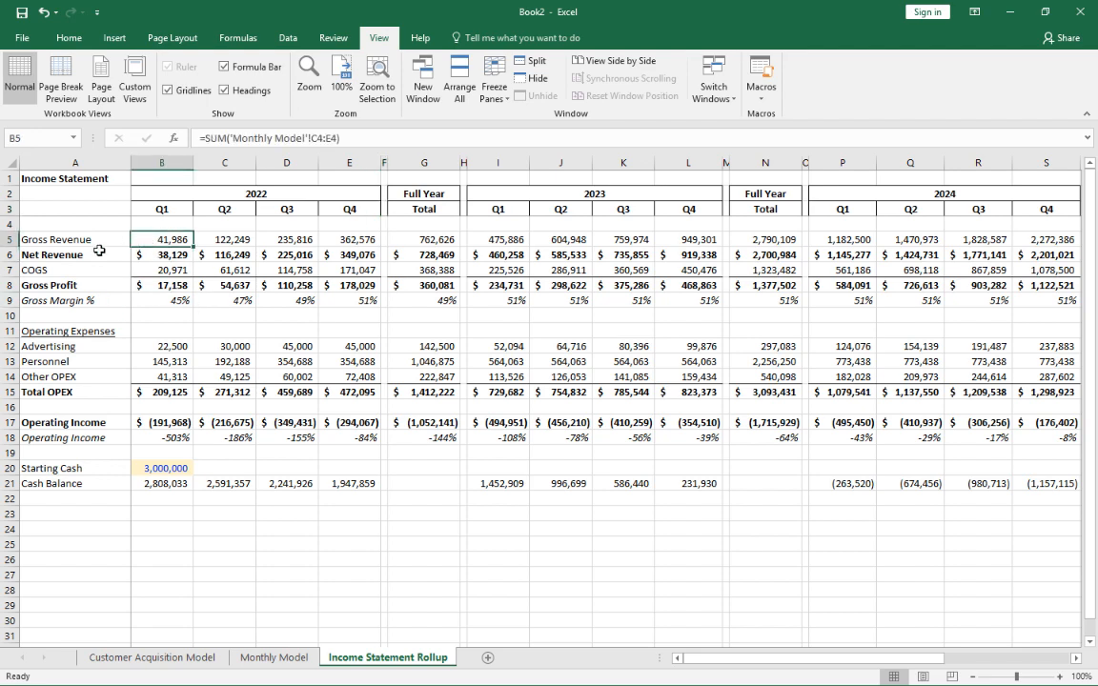
left_click(84, 243)
left_click(9, 300)
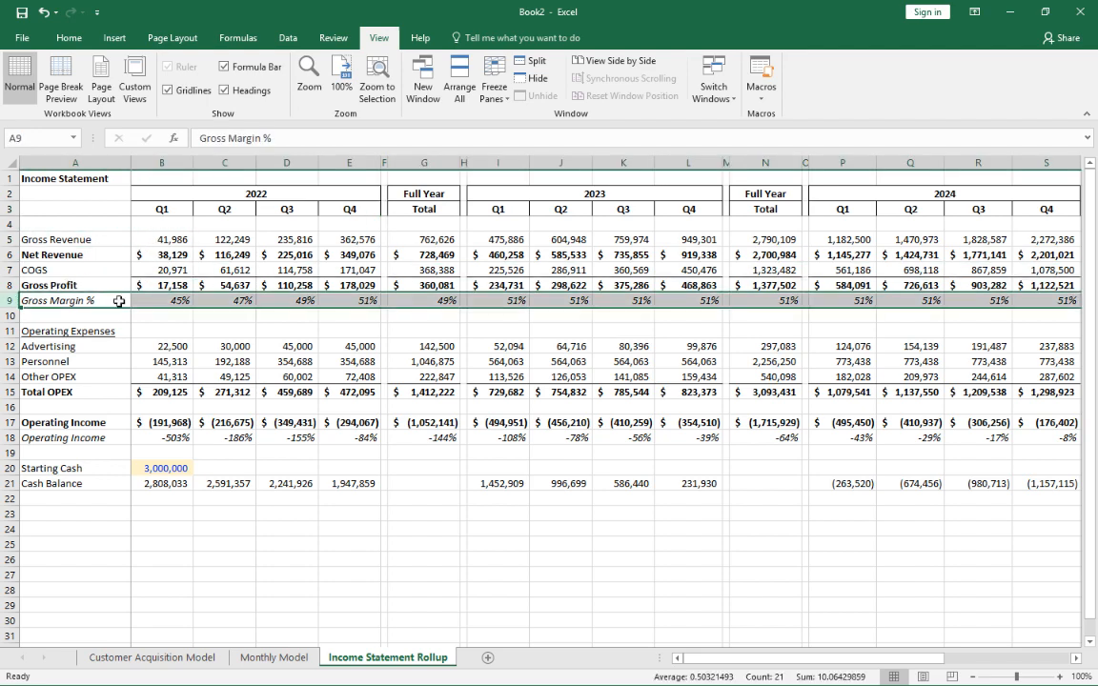
left_click(232, 301)
left_click(417, 299)
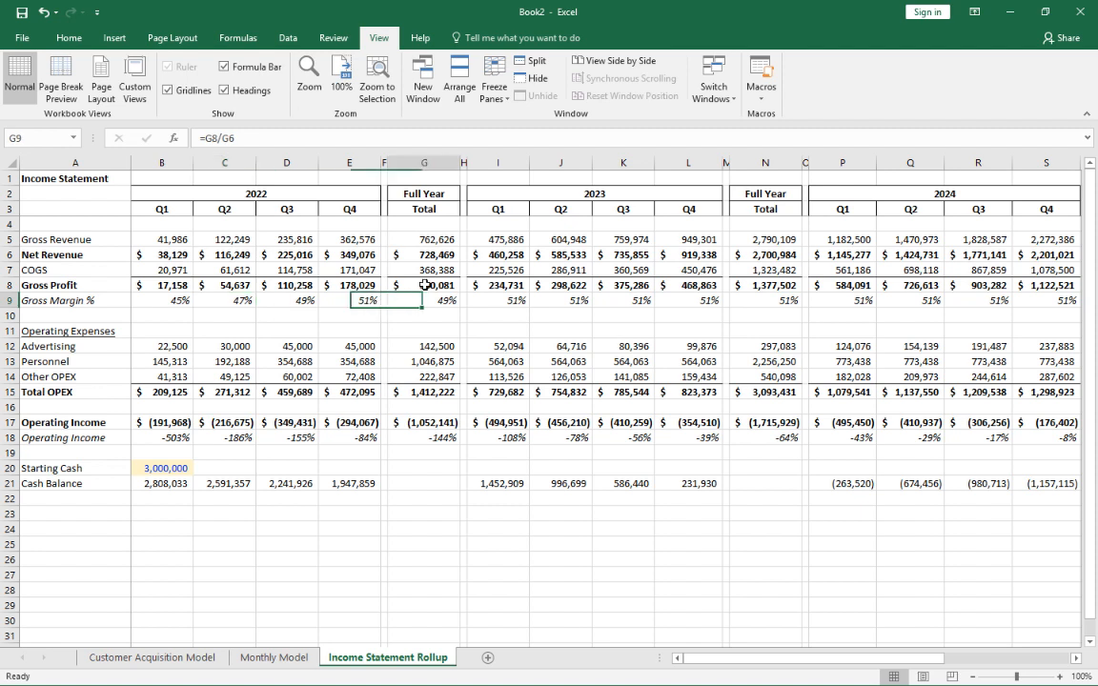
Compare the Gross Revenue in row 5 for Q1 2022 and the 2022 and 2023 full-year totals
left_click(429, 239)
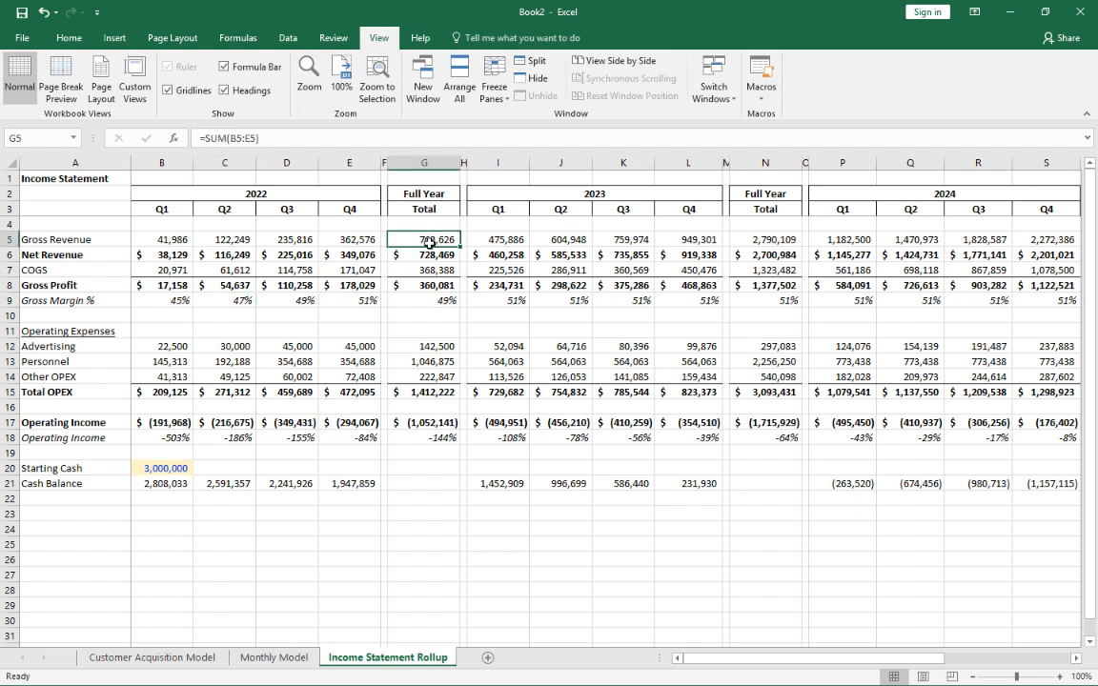
left_click(164, 240)
left_click(433, 239)
left_click(764, 239)
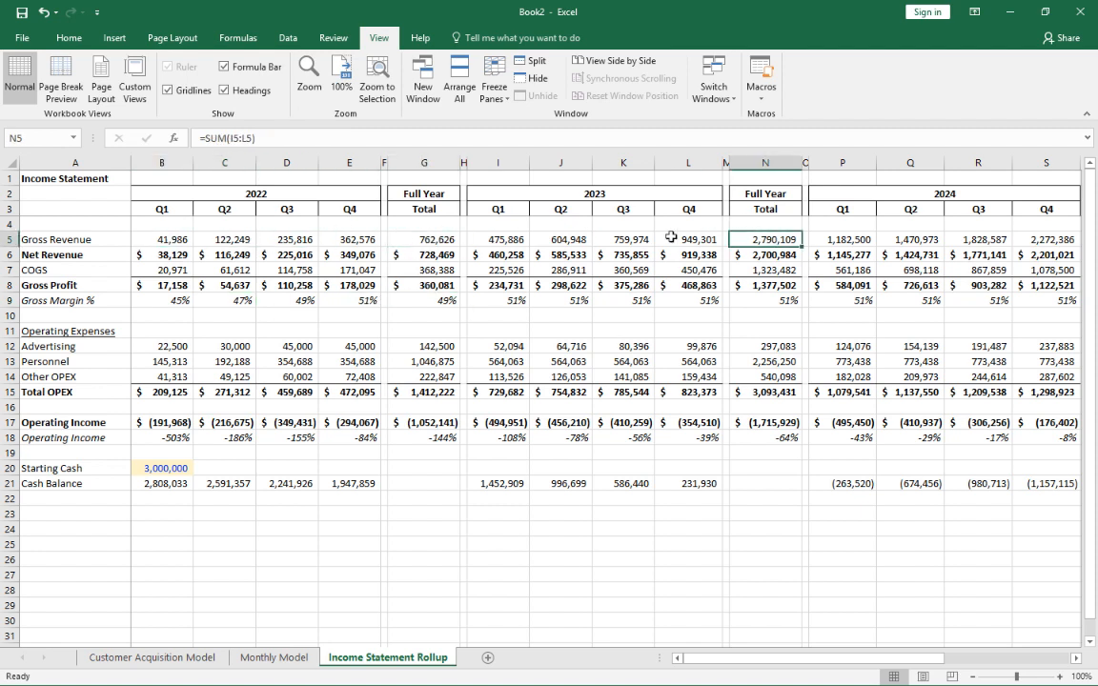
Compare the full-year Operating Income for 2022 and 2023, and check the 2022 Personnel total in G13
left_click(412, 422)
left_click(412, 363)
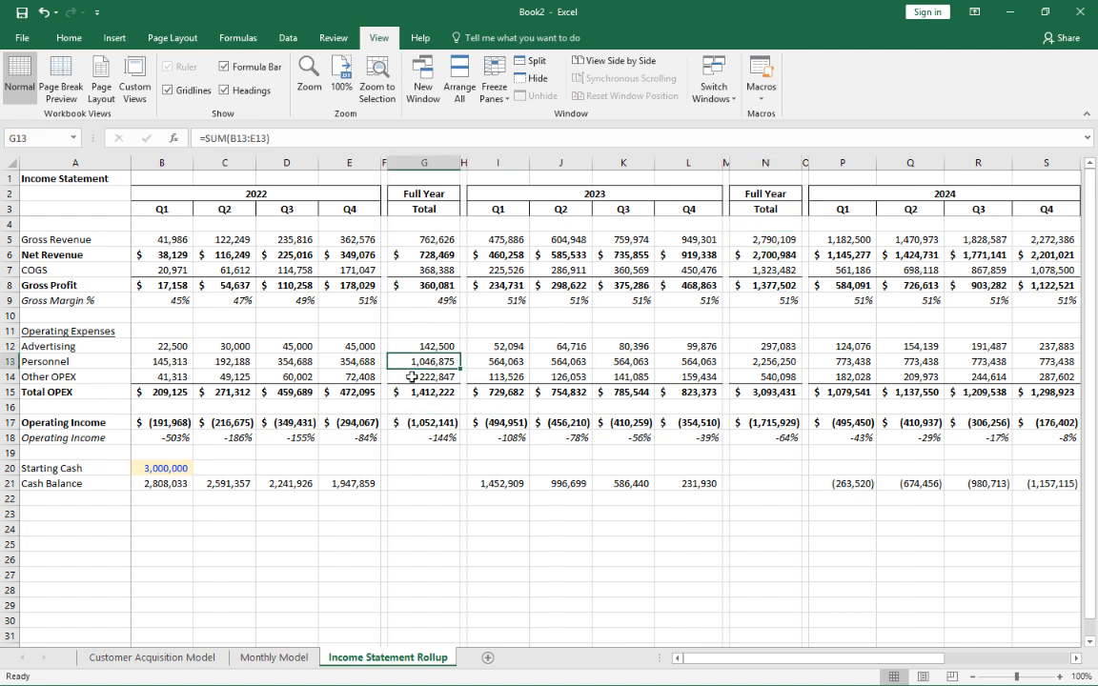
left_click(412, 422)
left_click(755, 422)
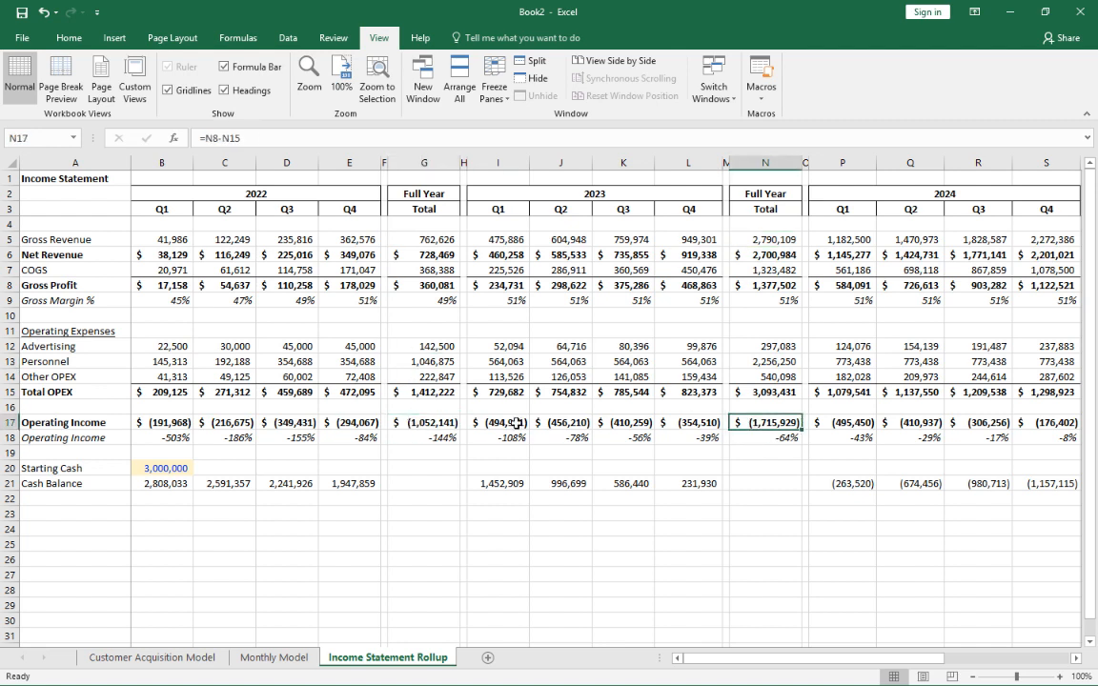
left_click(743, 163)
left_click(760, 421)
Examine the 2023 full-year Gross Profit in N8 against the Total OPEX in N15, along with the neighbouring 2024 figures
left_click(772, 285)
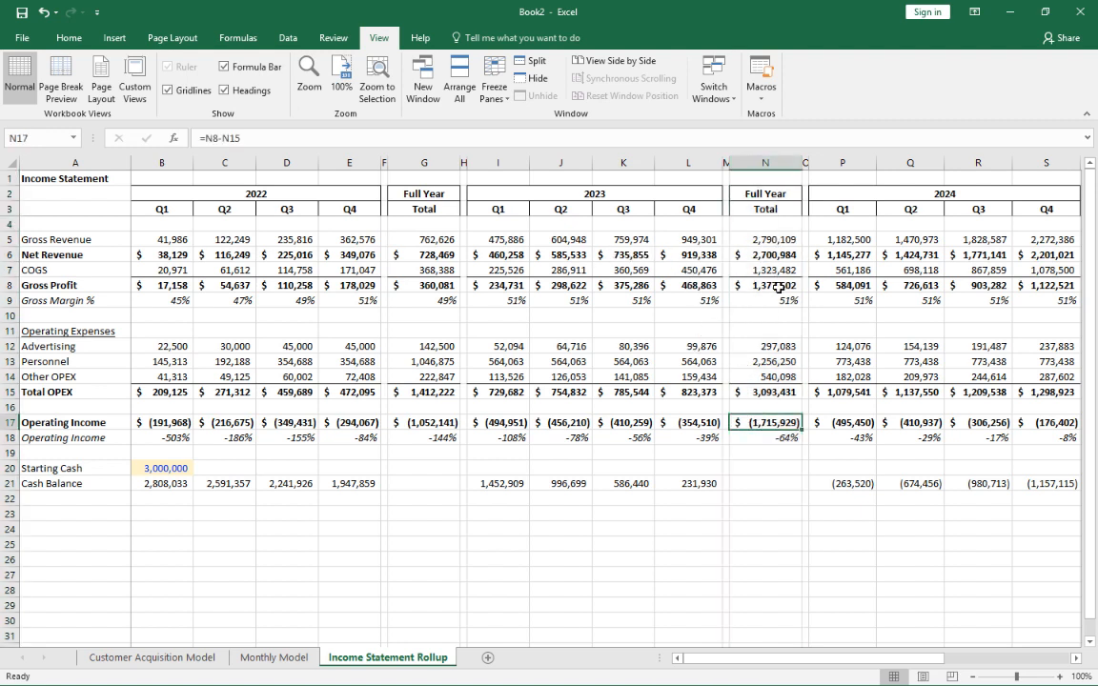
left_click(760, 393)
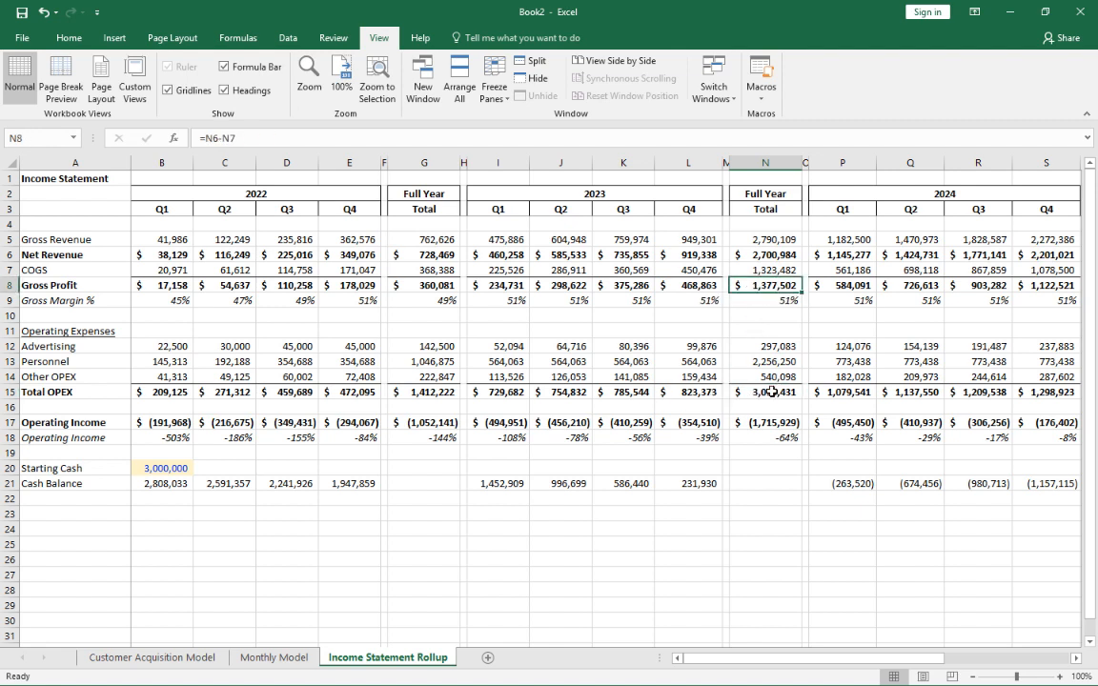
left_click(763, 286)
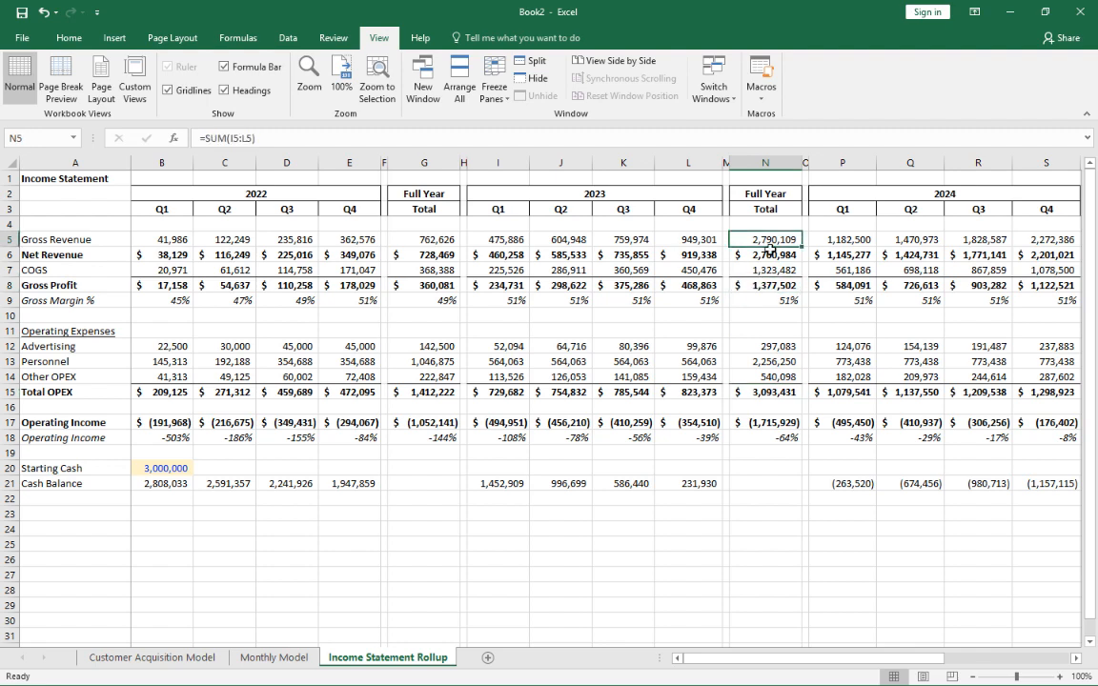
key("Right")
key("Right")
key("Right")
key("Right")
key("Right")
key("Right")
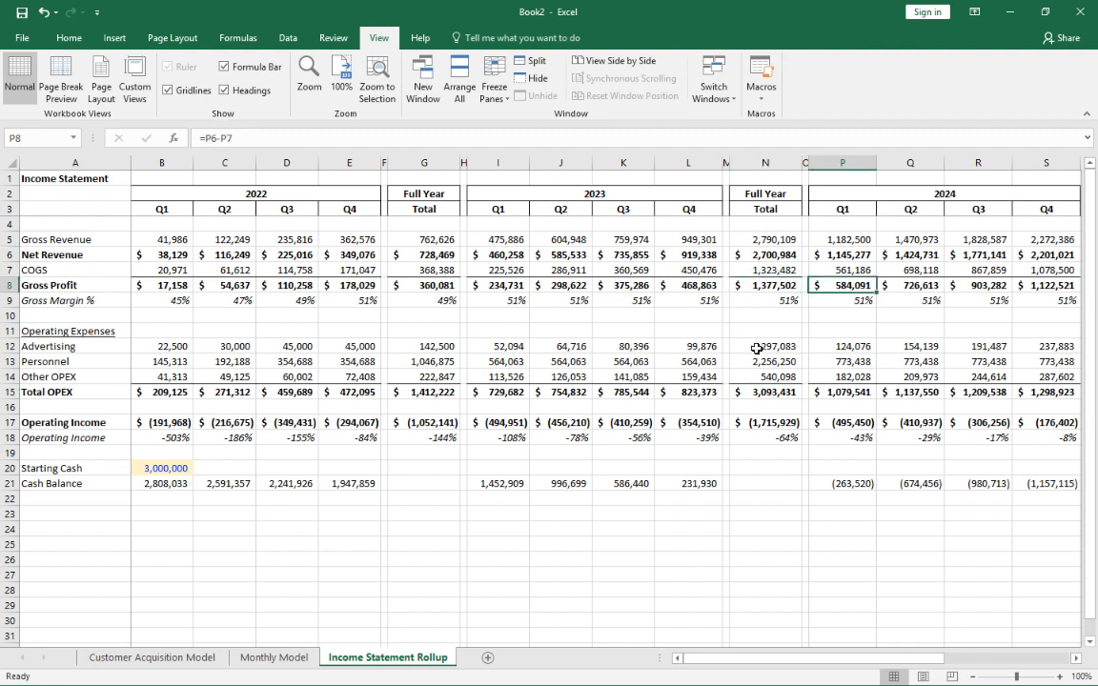
key("Right")
left_click(631, 284)
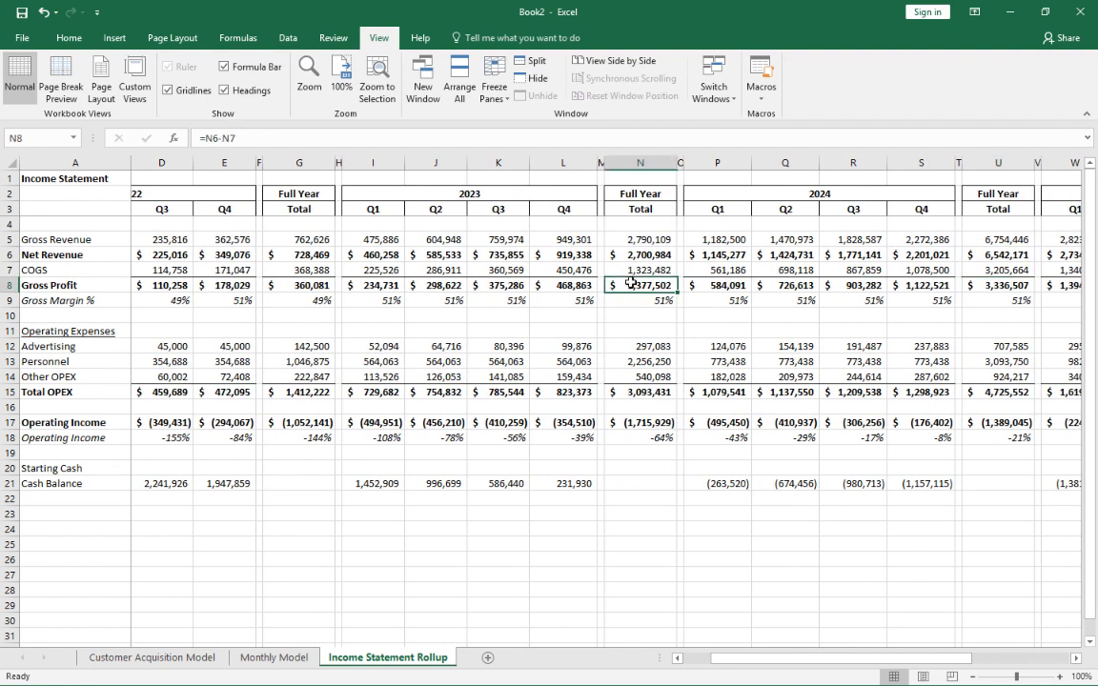
left_click(648, 397)
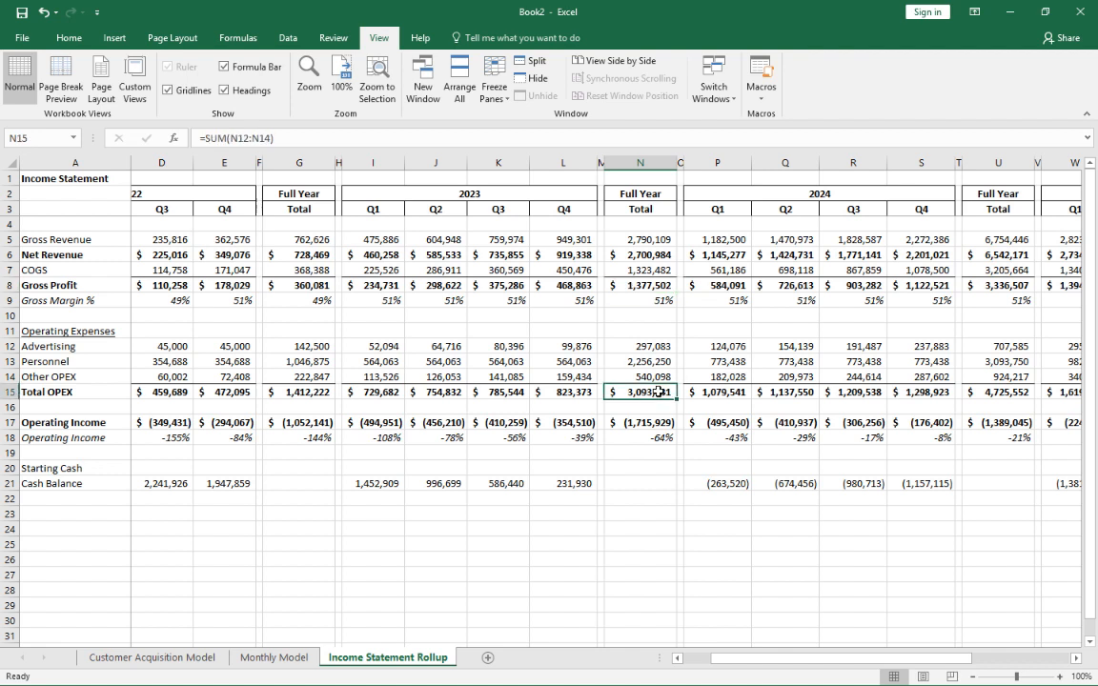
Check the 2024 full-year Gross Profit and Gross Revenue in column U, and compare the full-year Operating Income for 2023 and 2024
left_click(997, 286)
key("Up")
key("Up")
key("Up")
left_click(999, 429)
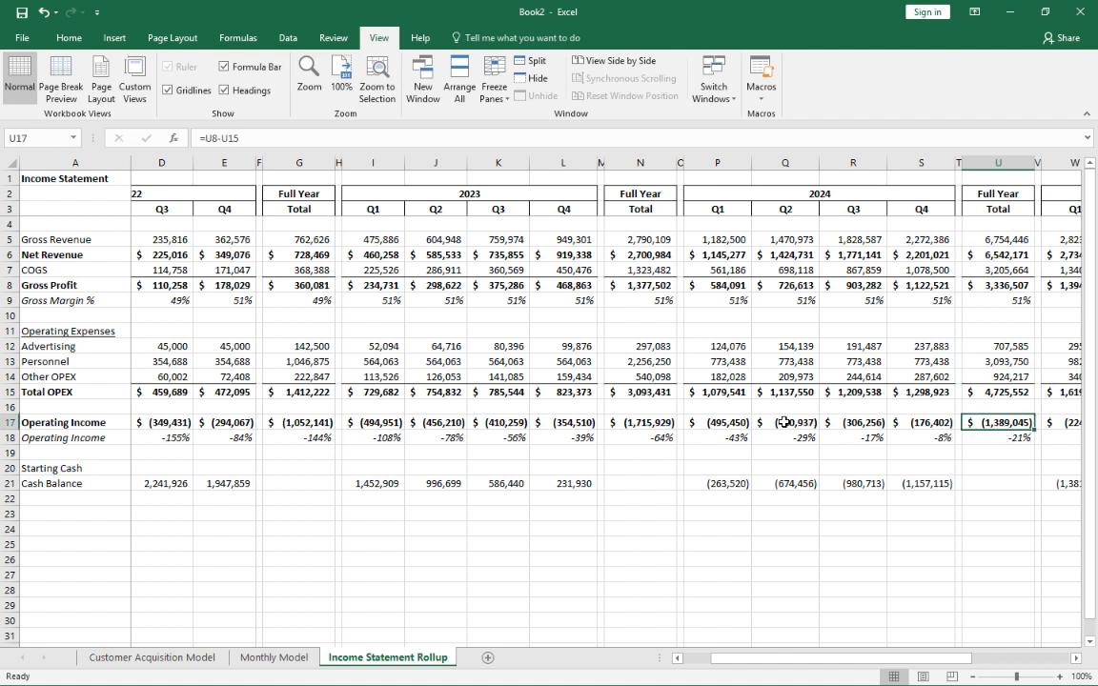
left_click(658, 427)
left_click(997, 431)
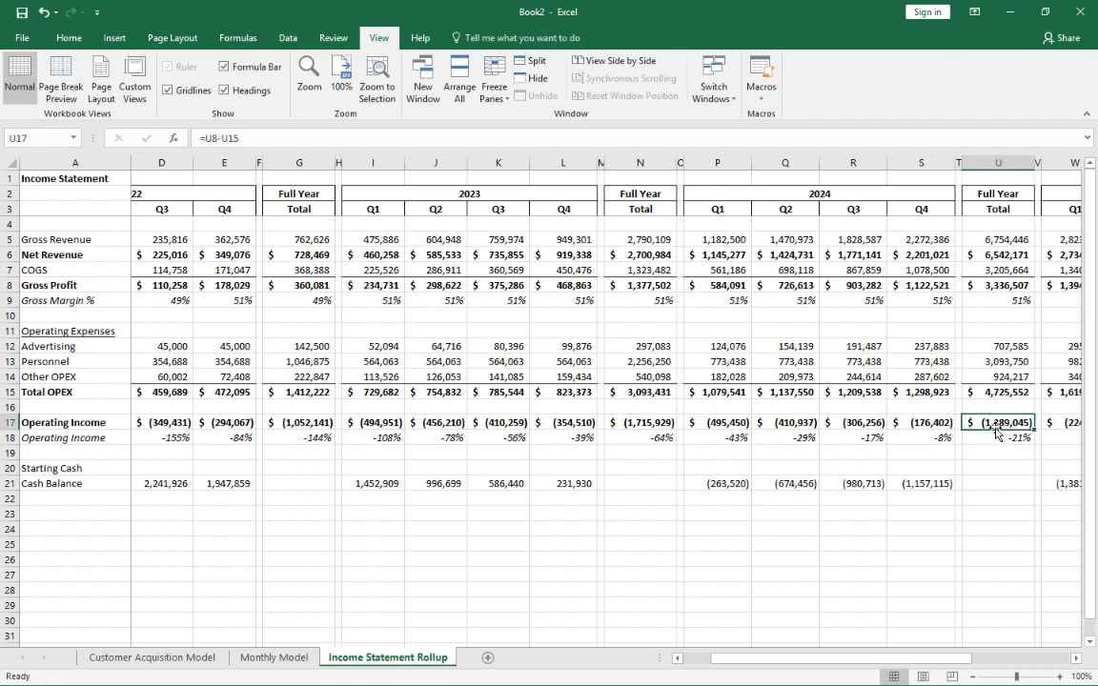
Examine the 2024 full-year Gross Profit in U8 against Total OPEX in U15 and the Operating Income in U17
left_click(999, 286)
left_click(997, 392)
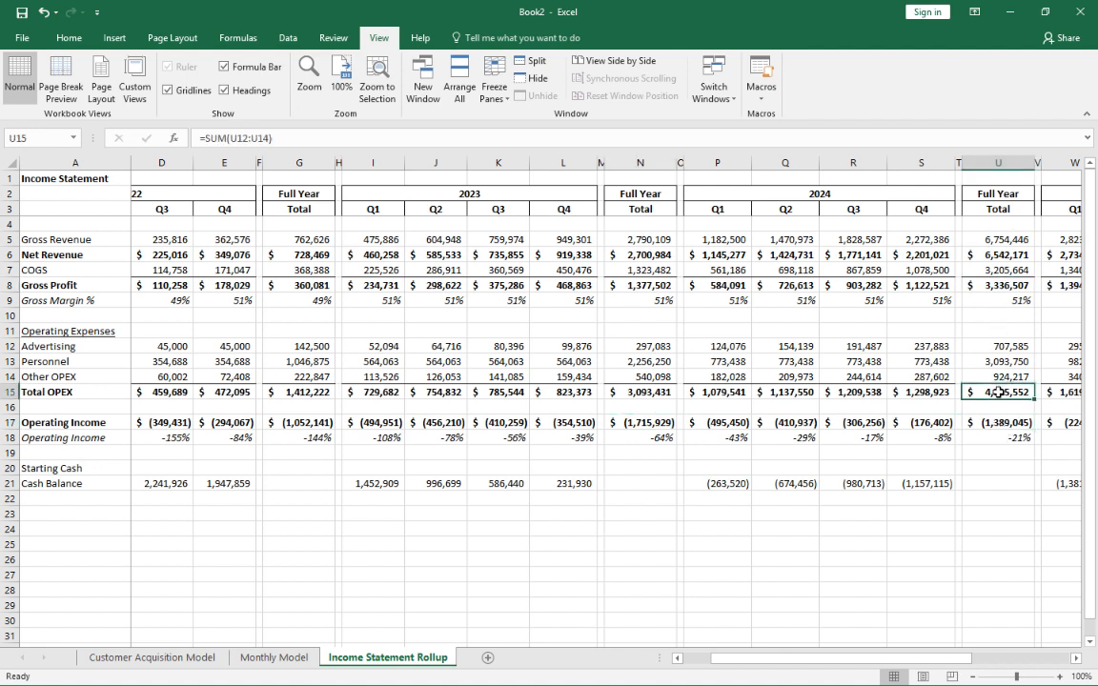
left_click(996, 423)
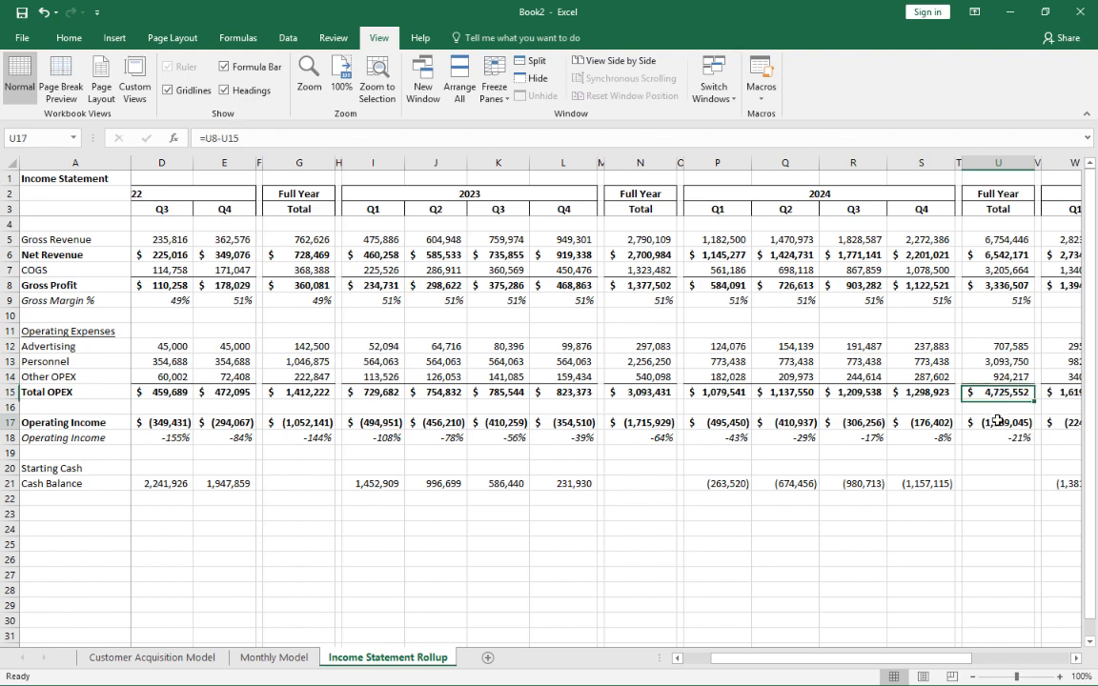
Review the Operating Income in row 17 across the 2025 quarters through the 2025 full-year total in AB17
left_click(1052, 422)
key("Right")
key("Right")
key("Right")
key("Right")
key("Right")
key("Right")
key("Right")
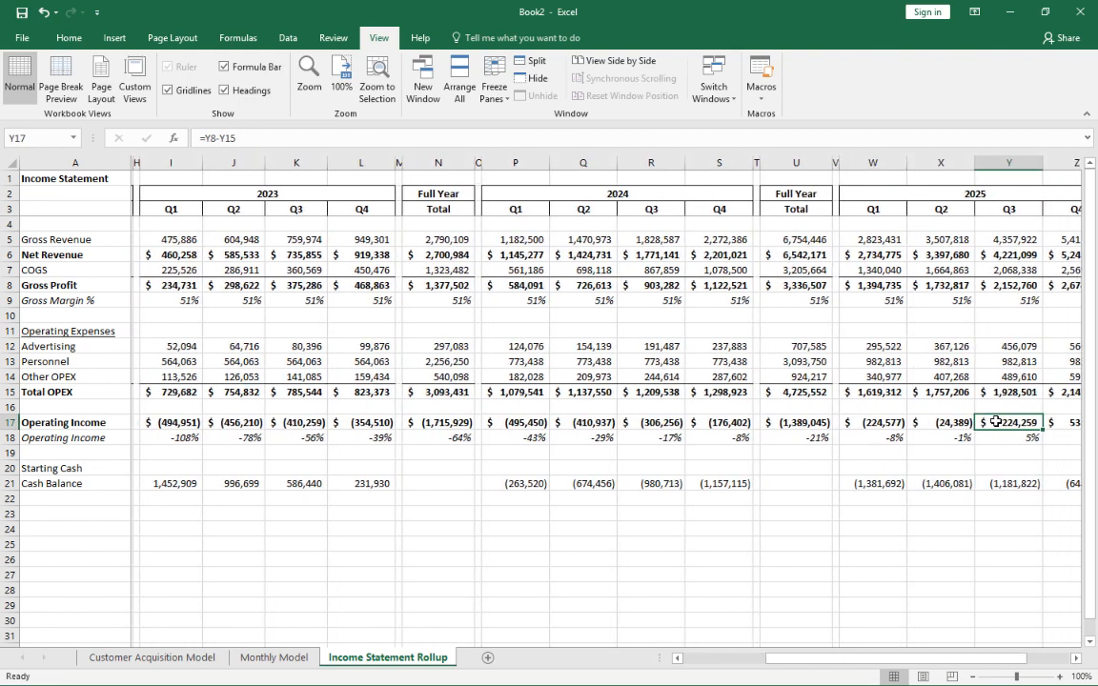
key("Left")
key("Left")
key("Left")
key("Left")
key("Left")
key("Left")
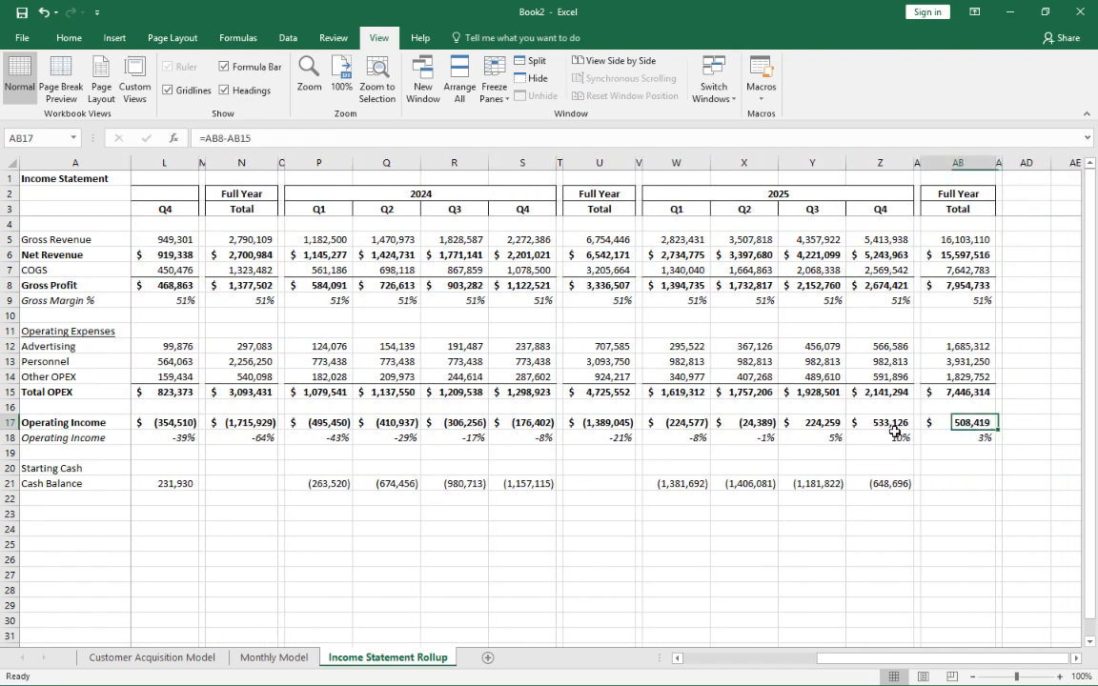
Compare the Q3 and Q4 2025 Operating Income in Y17 and Z17, and return to the Income Statement title in A1
key("Left")
left_click(812, 419)
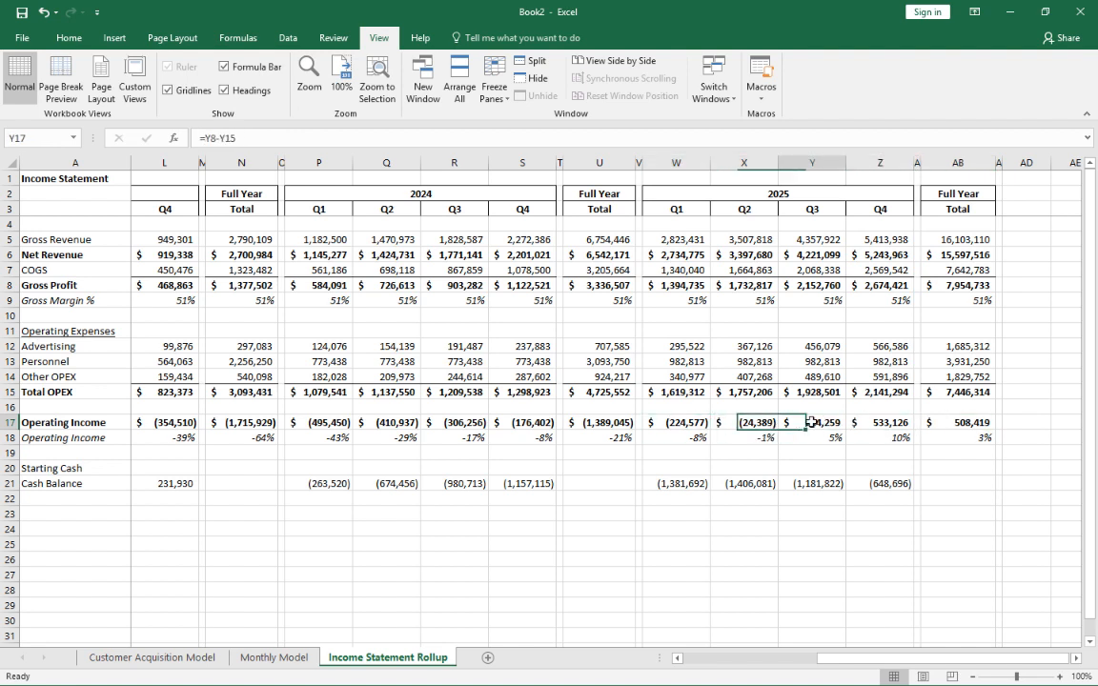
left_click(899, 424)
left_click(824, 426)
left_click(883, 426)
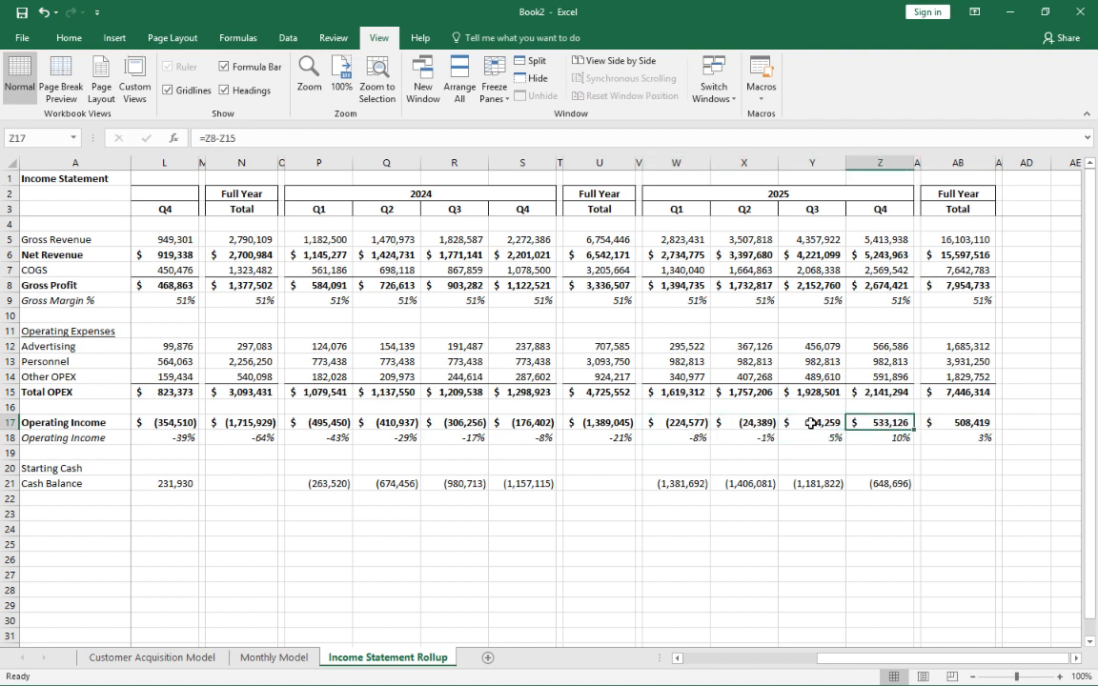
left_click(823, 424)
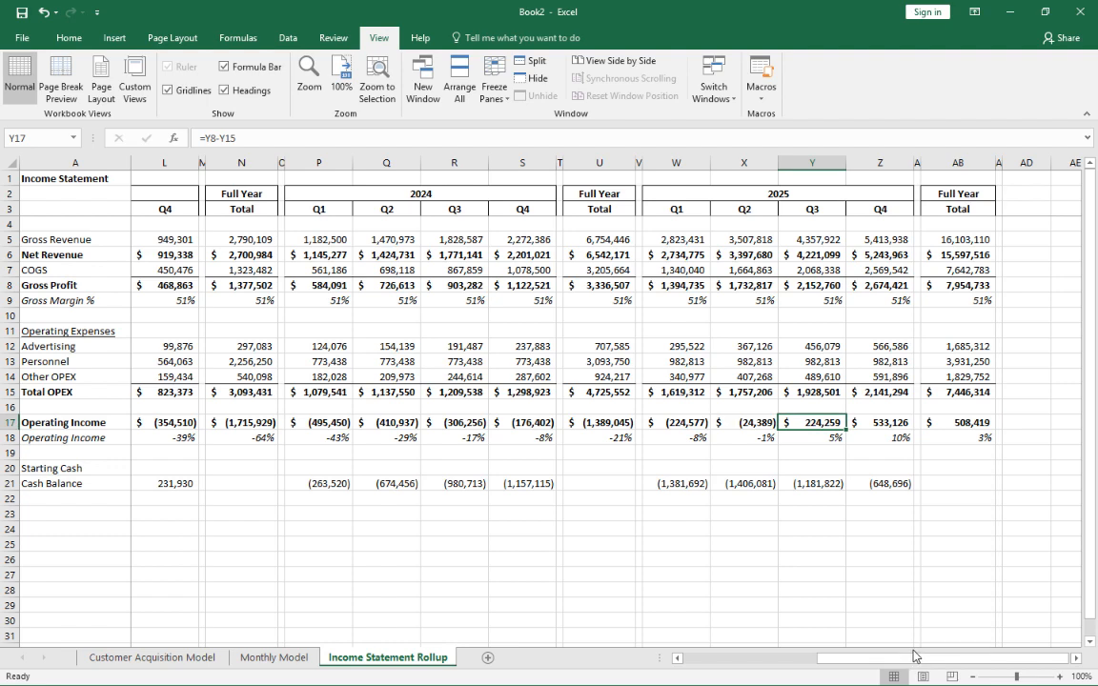
left_click_drag(913, 663, 726, 667)
left_click(71, 179)
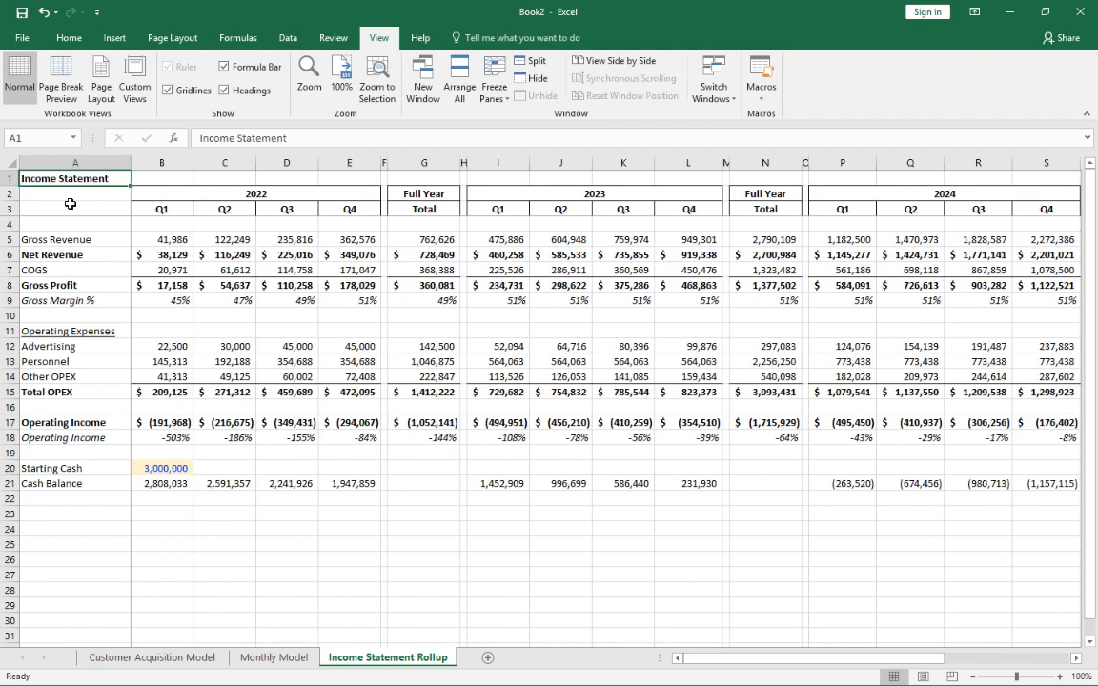